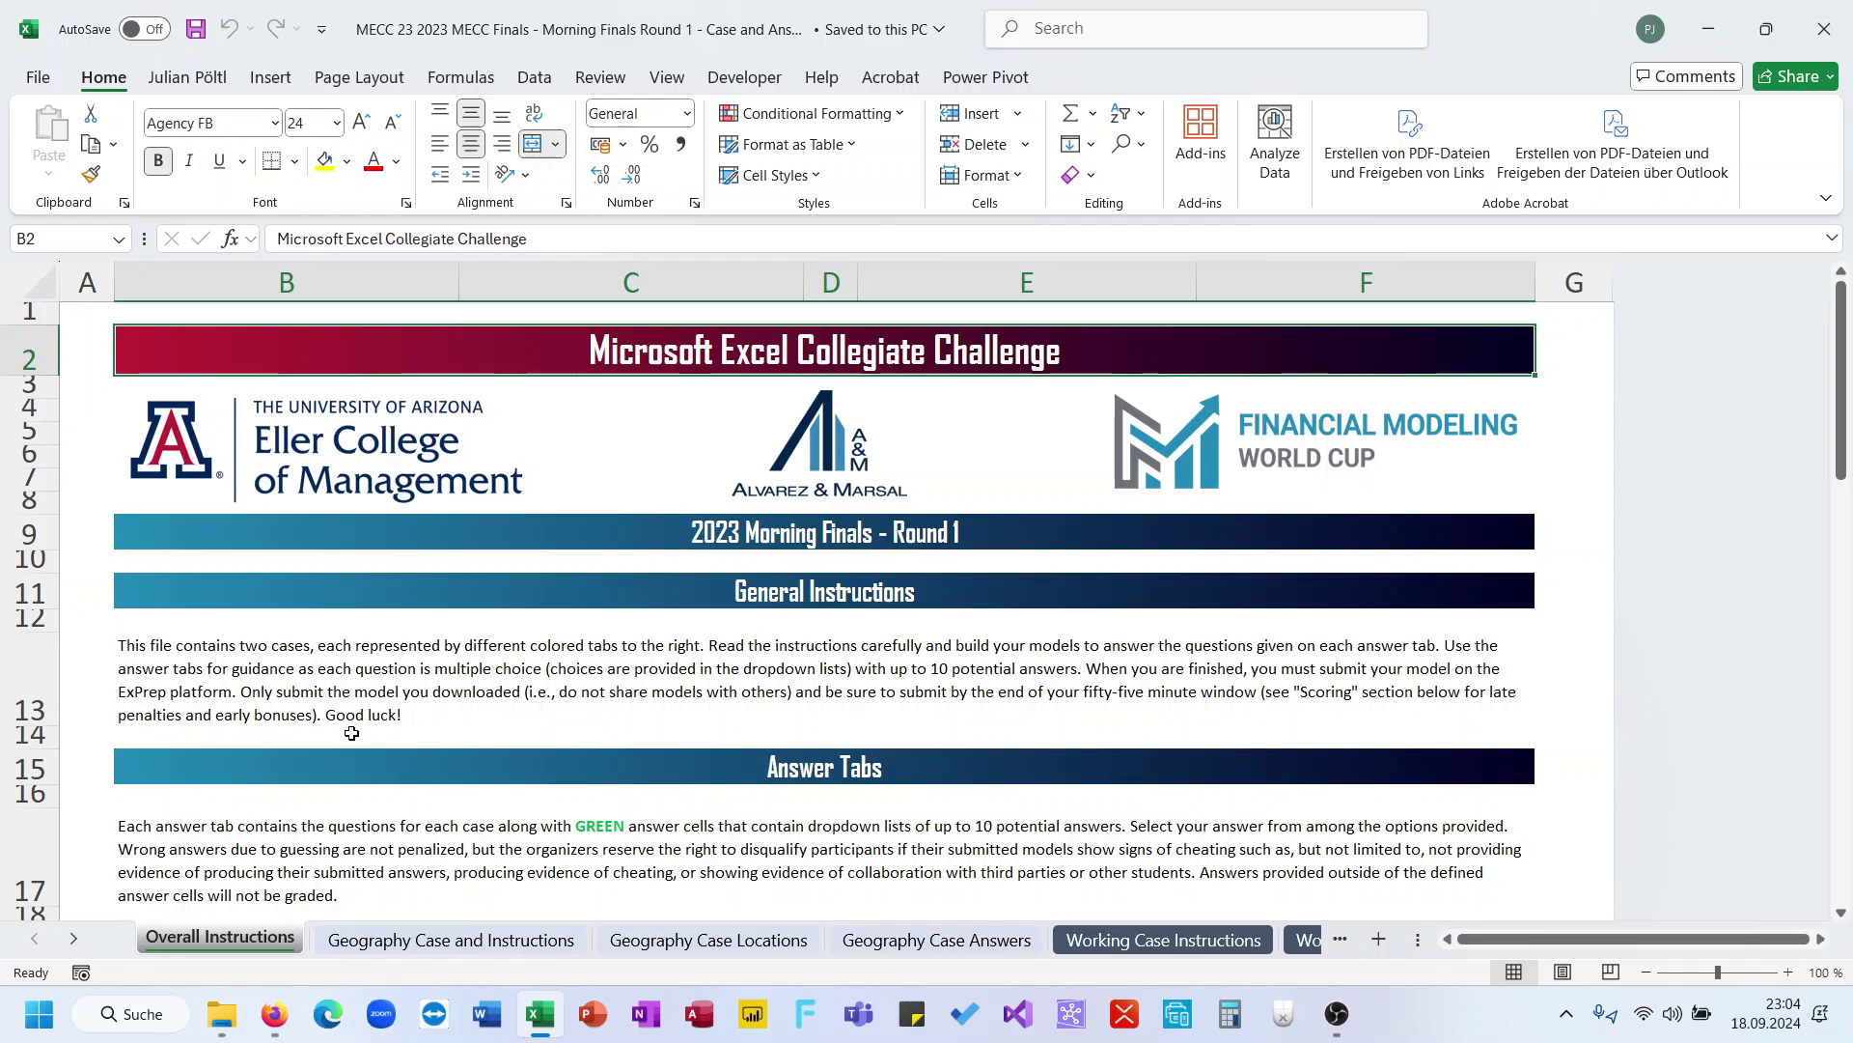
pyautogui.scroll(-3, 351, 734)
pyautogui.scroll(3, 351, 734)
pyautogui.click(780, 560)
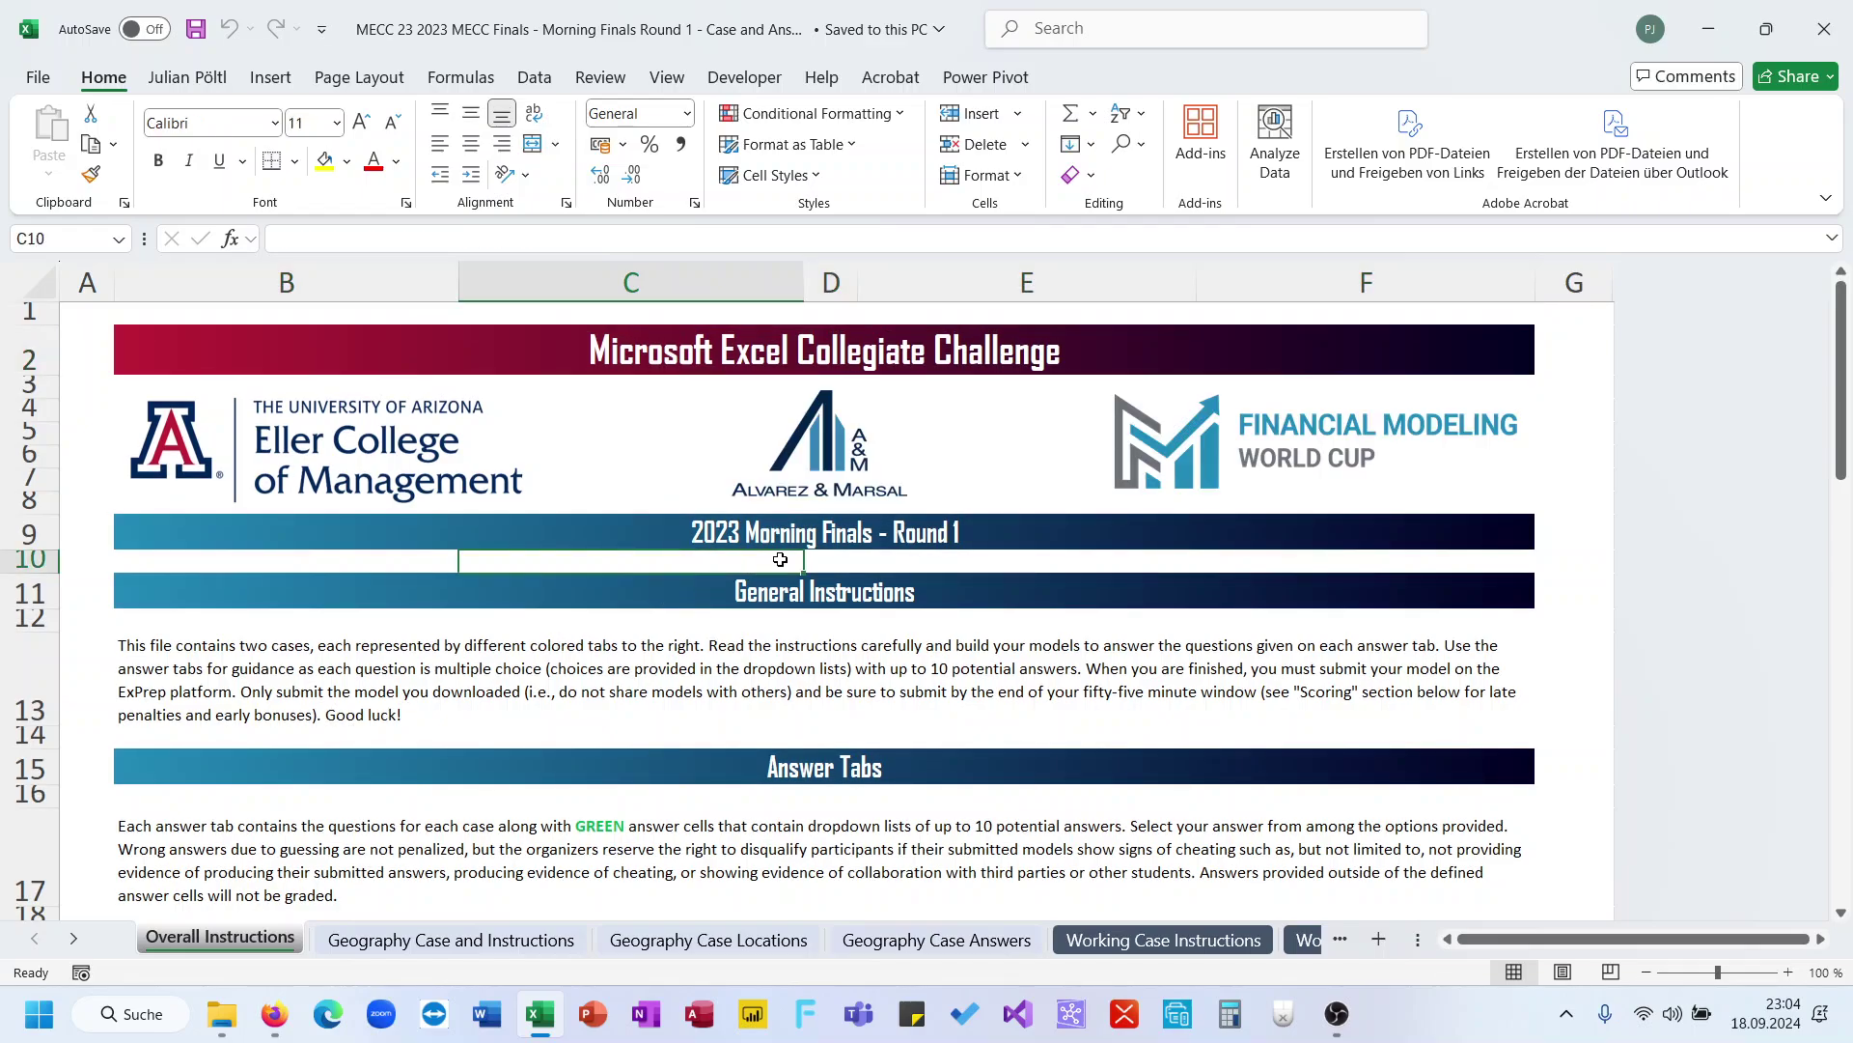
pyautogui.press('Home')
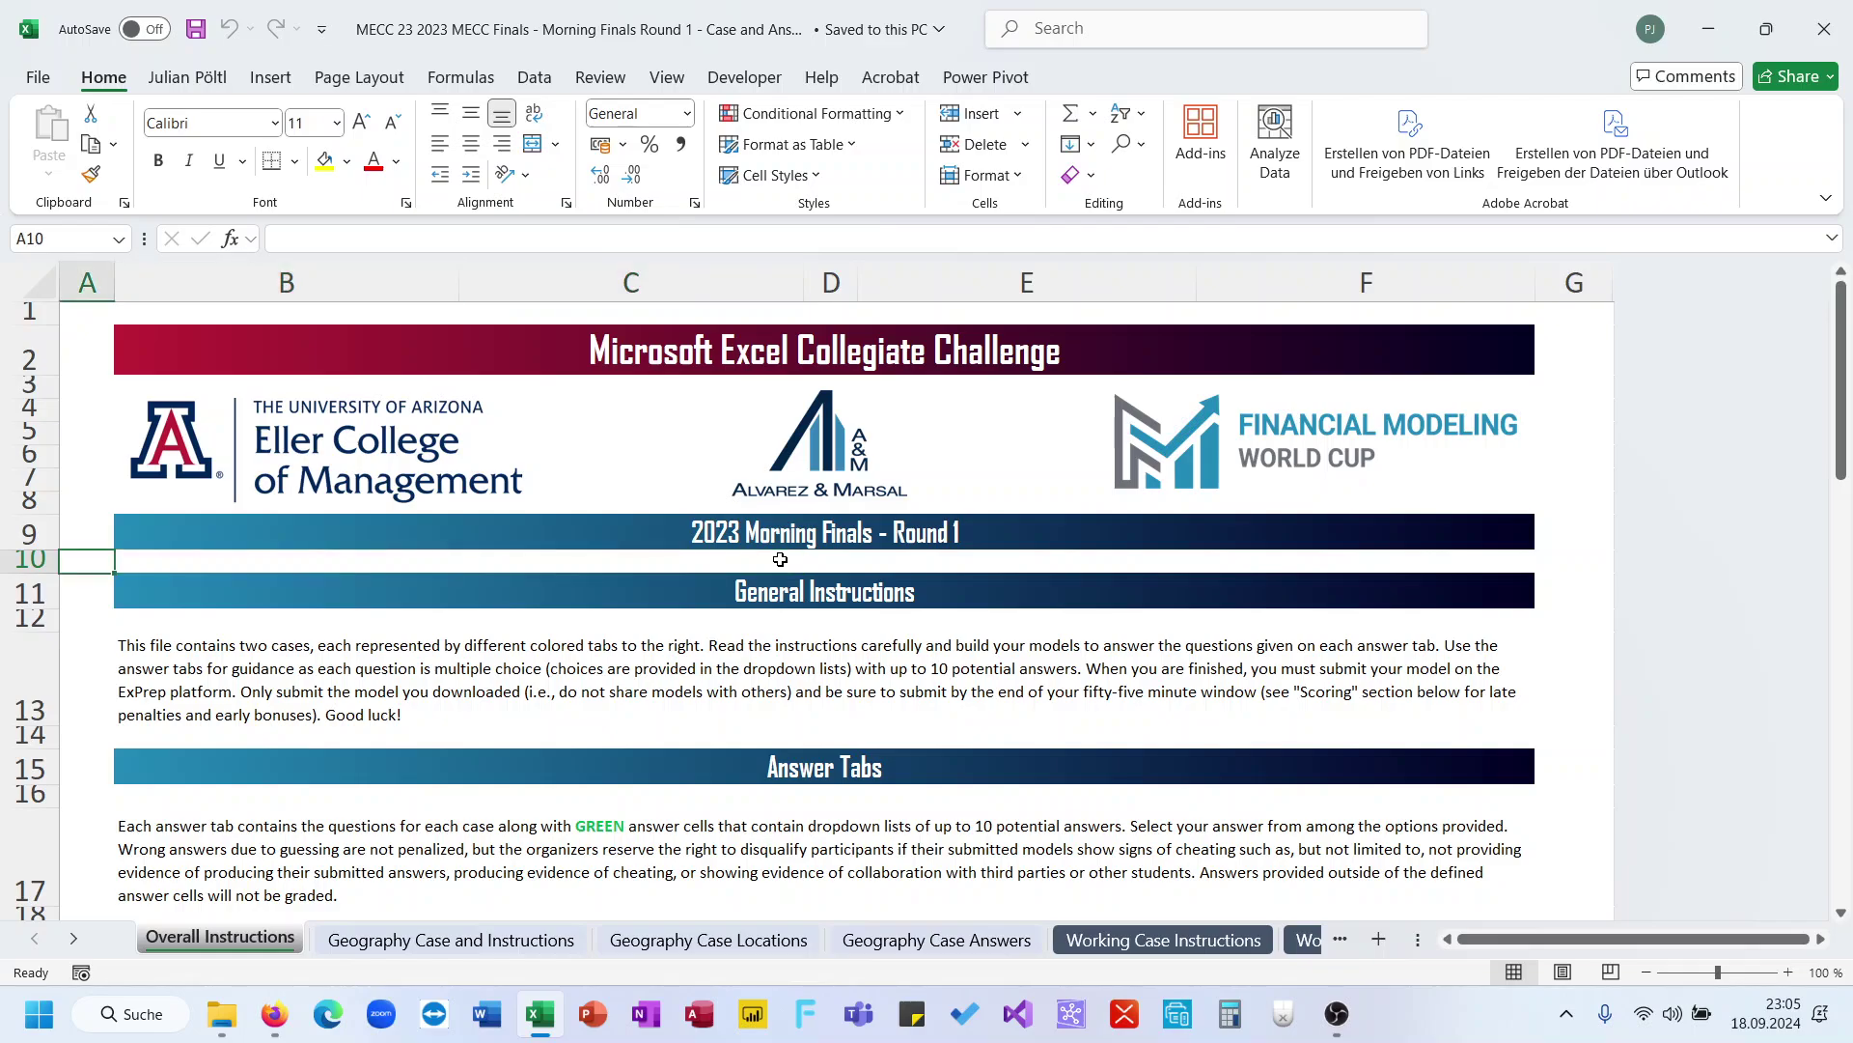
pyautogui.press('Up')
pyautogui.press('Up')
pyautogui.press('Down')
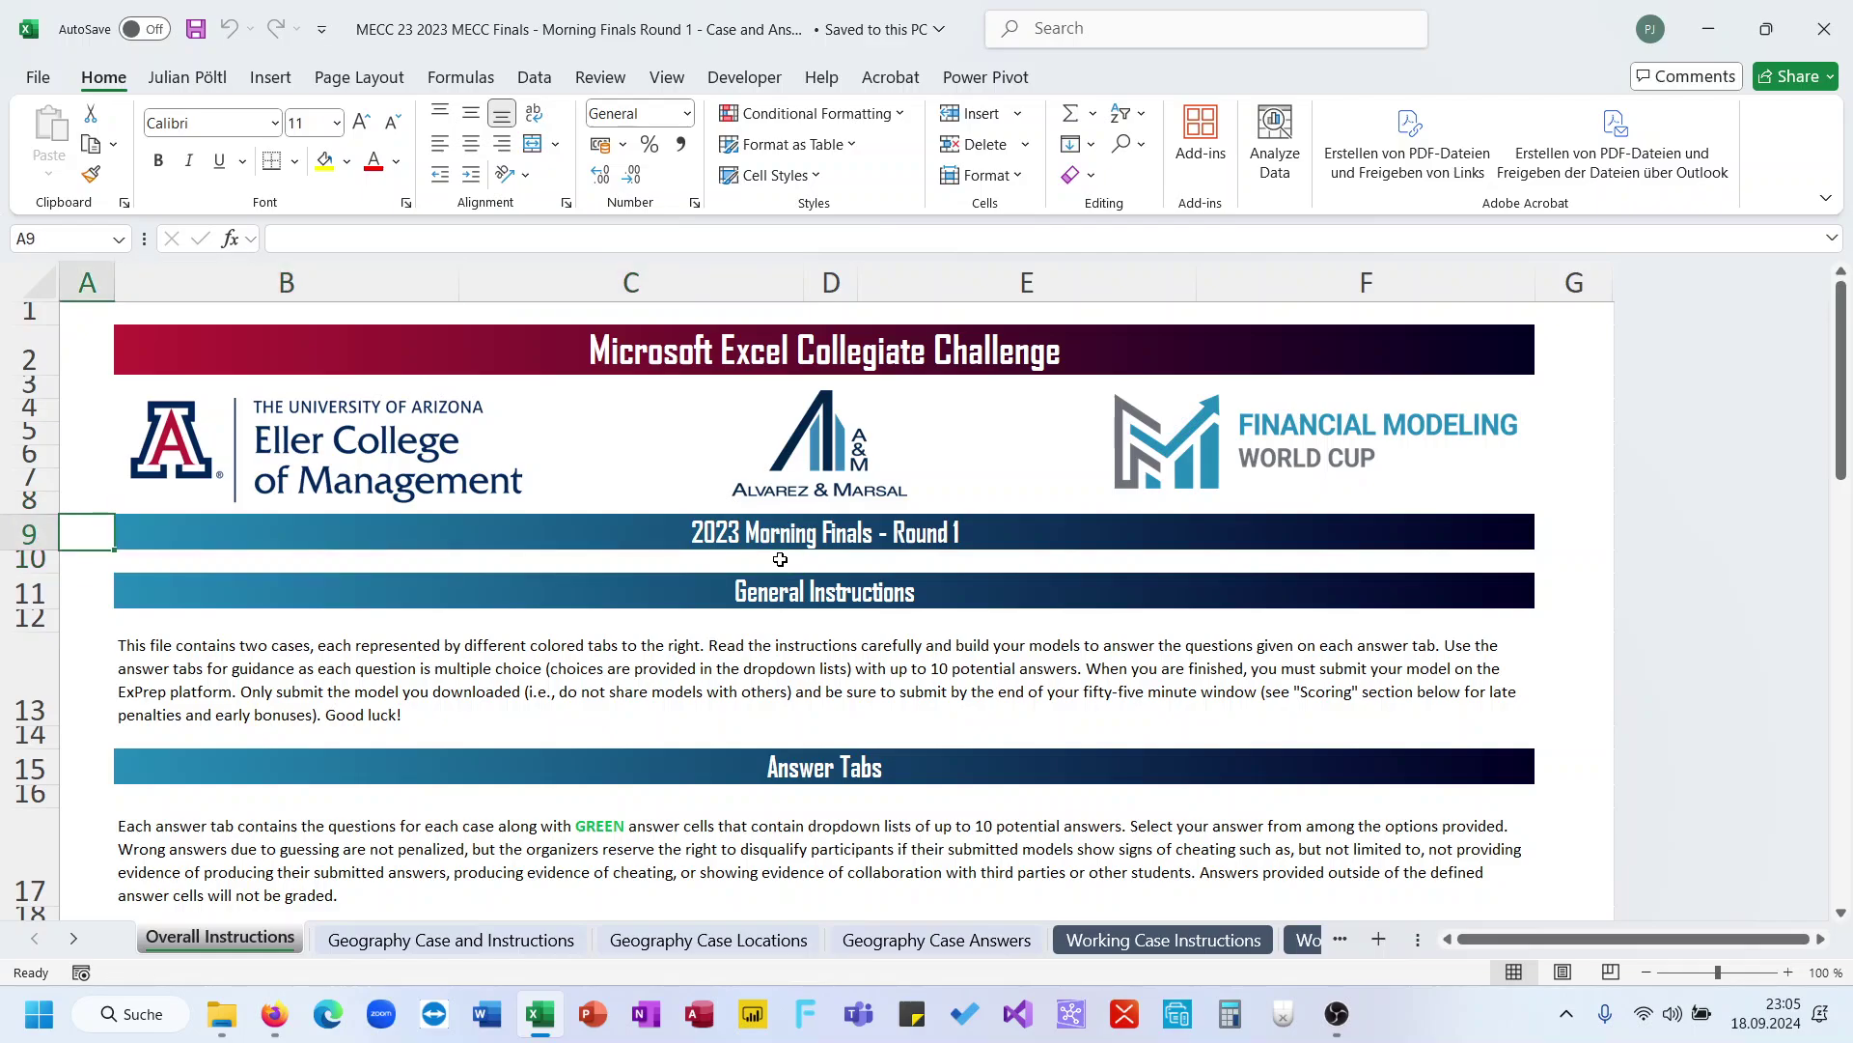
# Delete the Working Case Instructions, Working Case Assumptions and Working Case Answers sheets together
pyautogui.click(73, 938)
pyautogui.click(701, 939)
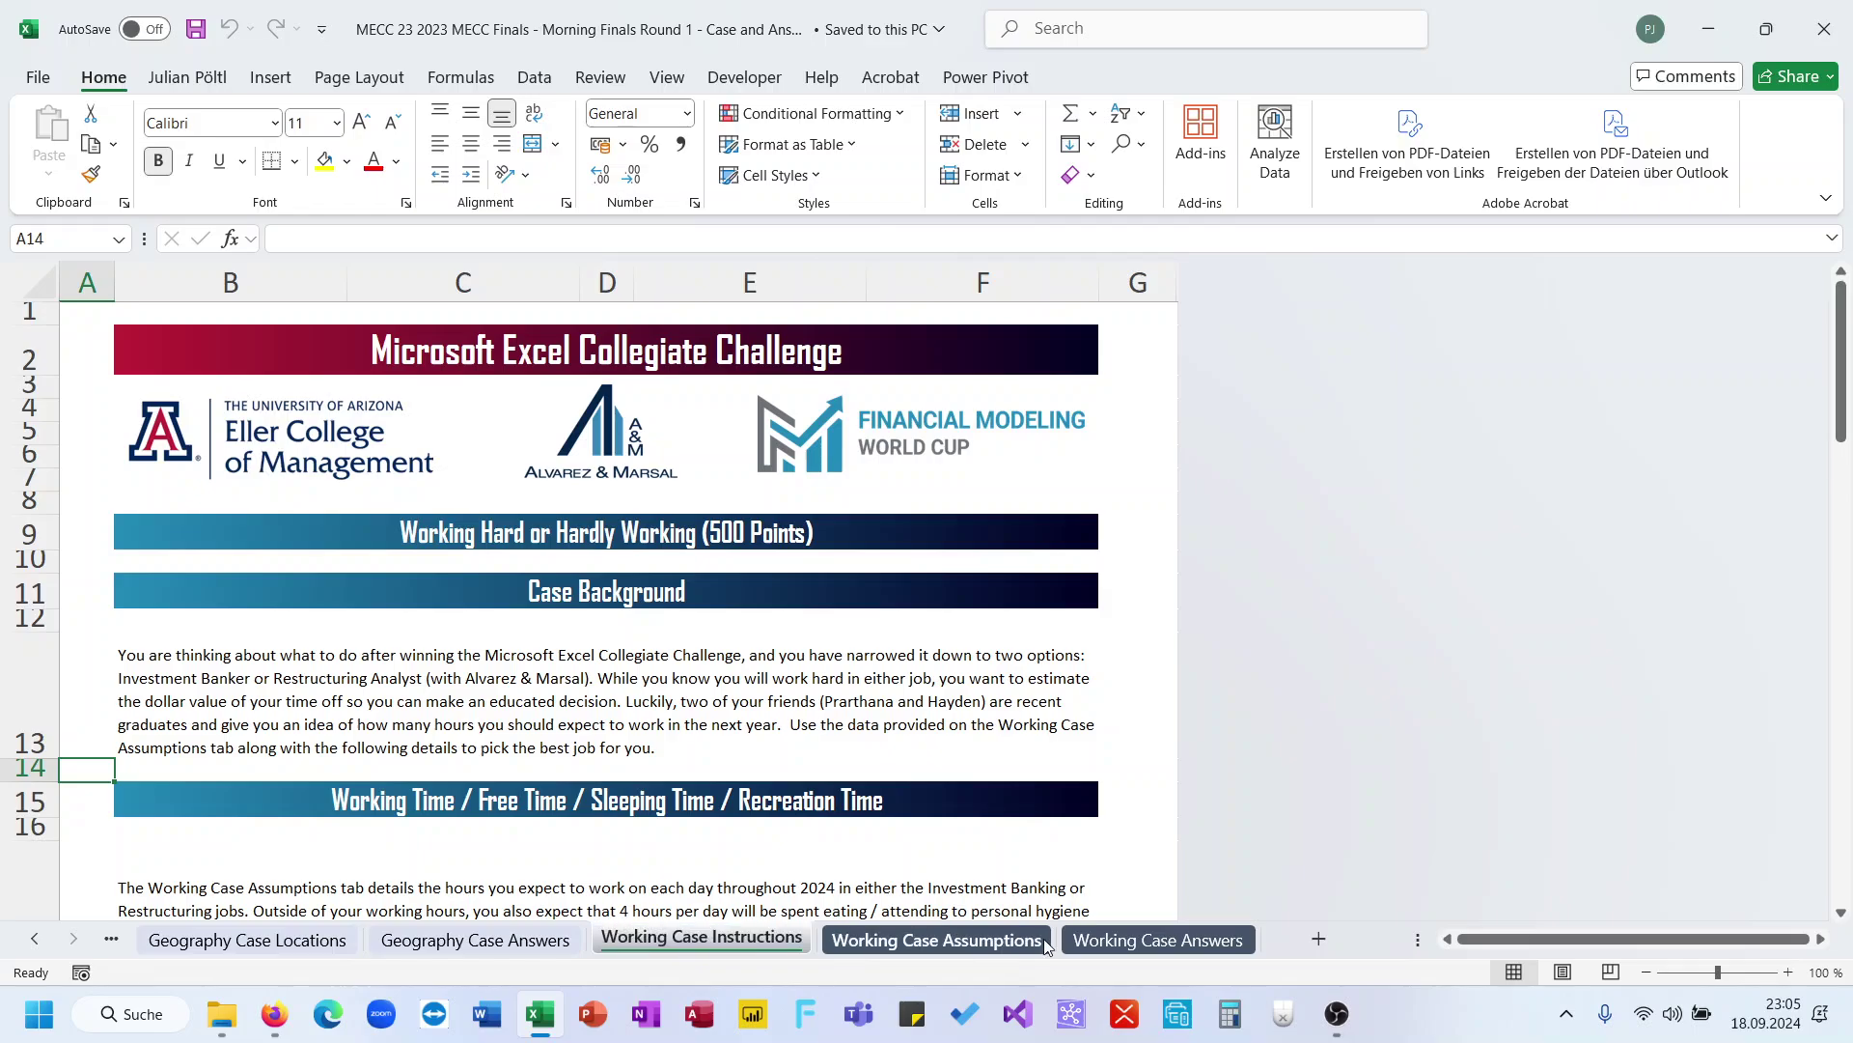
pyautogui.click(560, 533)
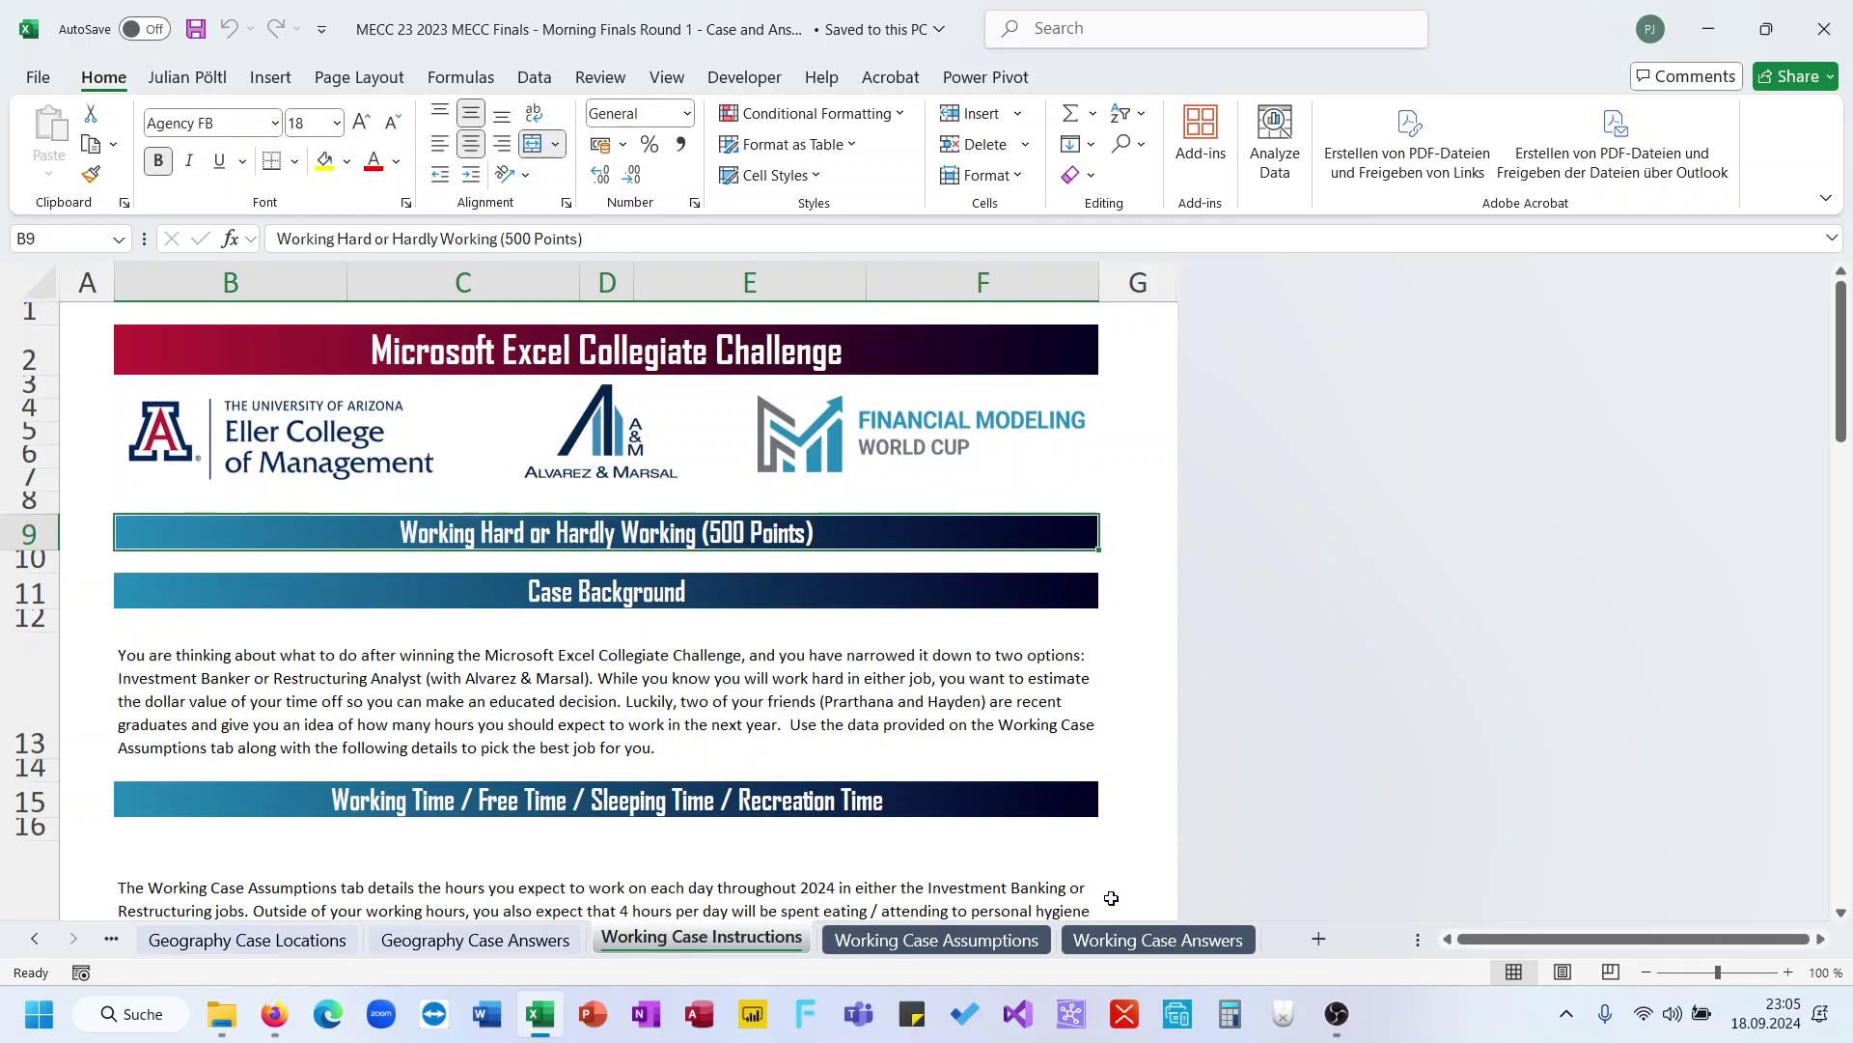
pyautogui.keyDown('shift'); pyautogui.click(1115, 936); pyautogui.keyUp('shift')
pyautogui.rightClick(1115, 936)
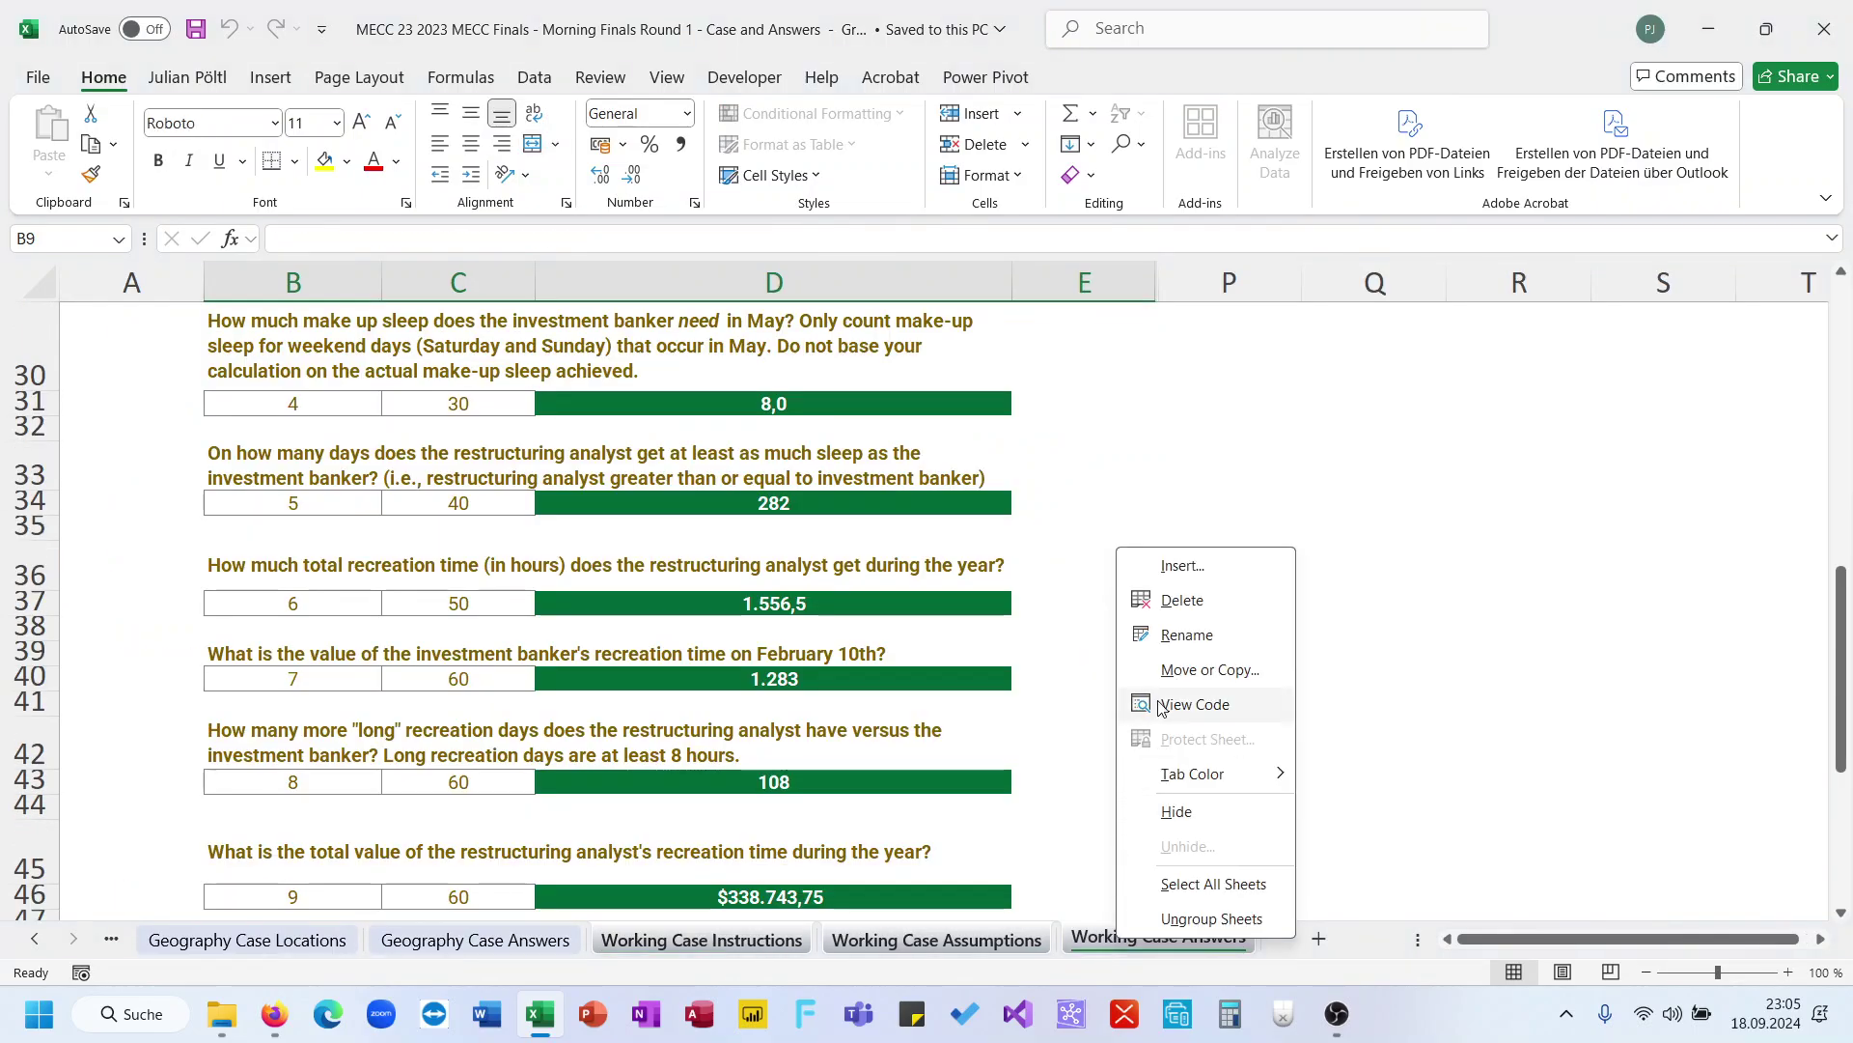
pyautogui.click(1177, 599)
pyautogui.click(906, 575)
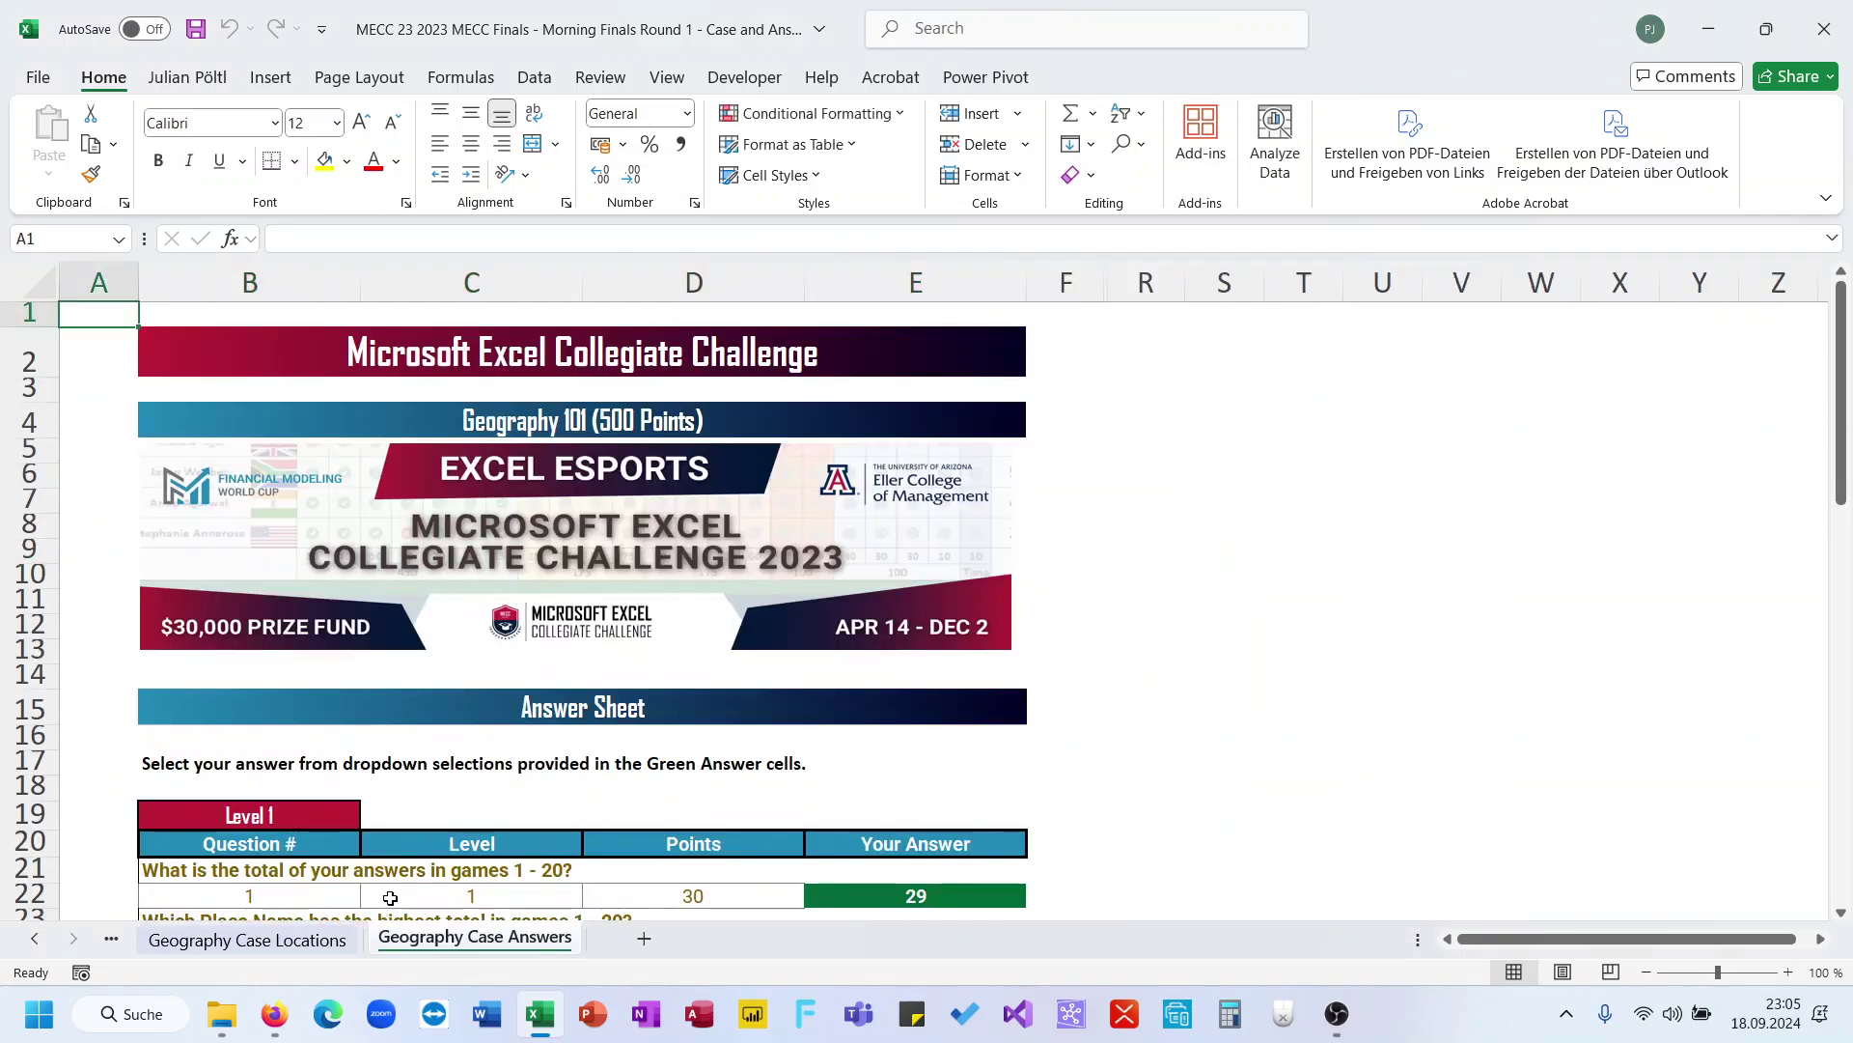
# Delete the Overall Instructions sheet from the workbook
pyautogui.click(34, 938)
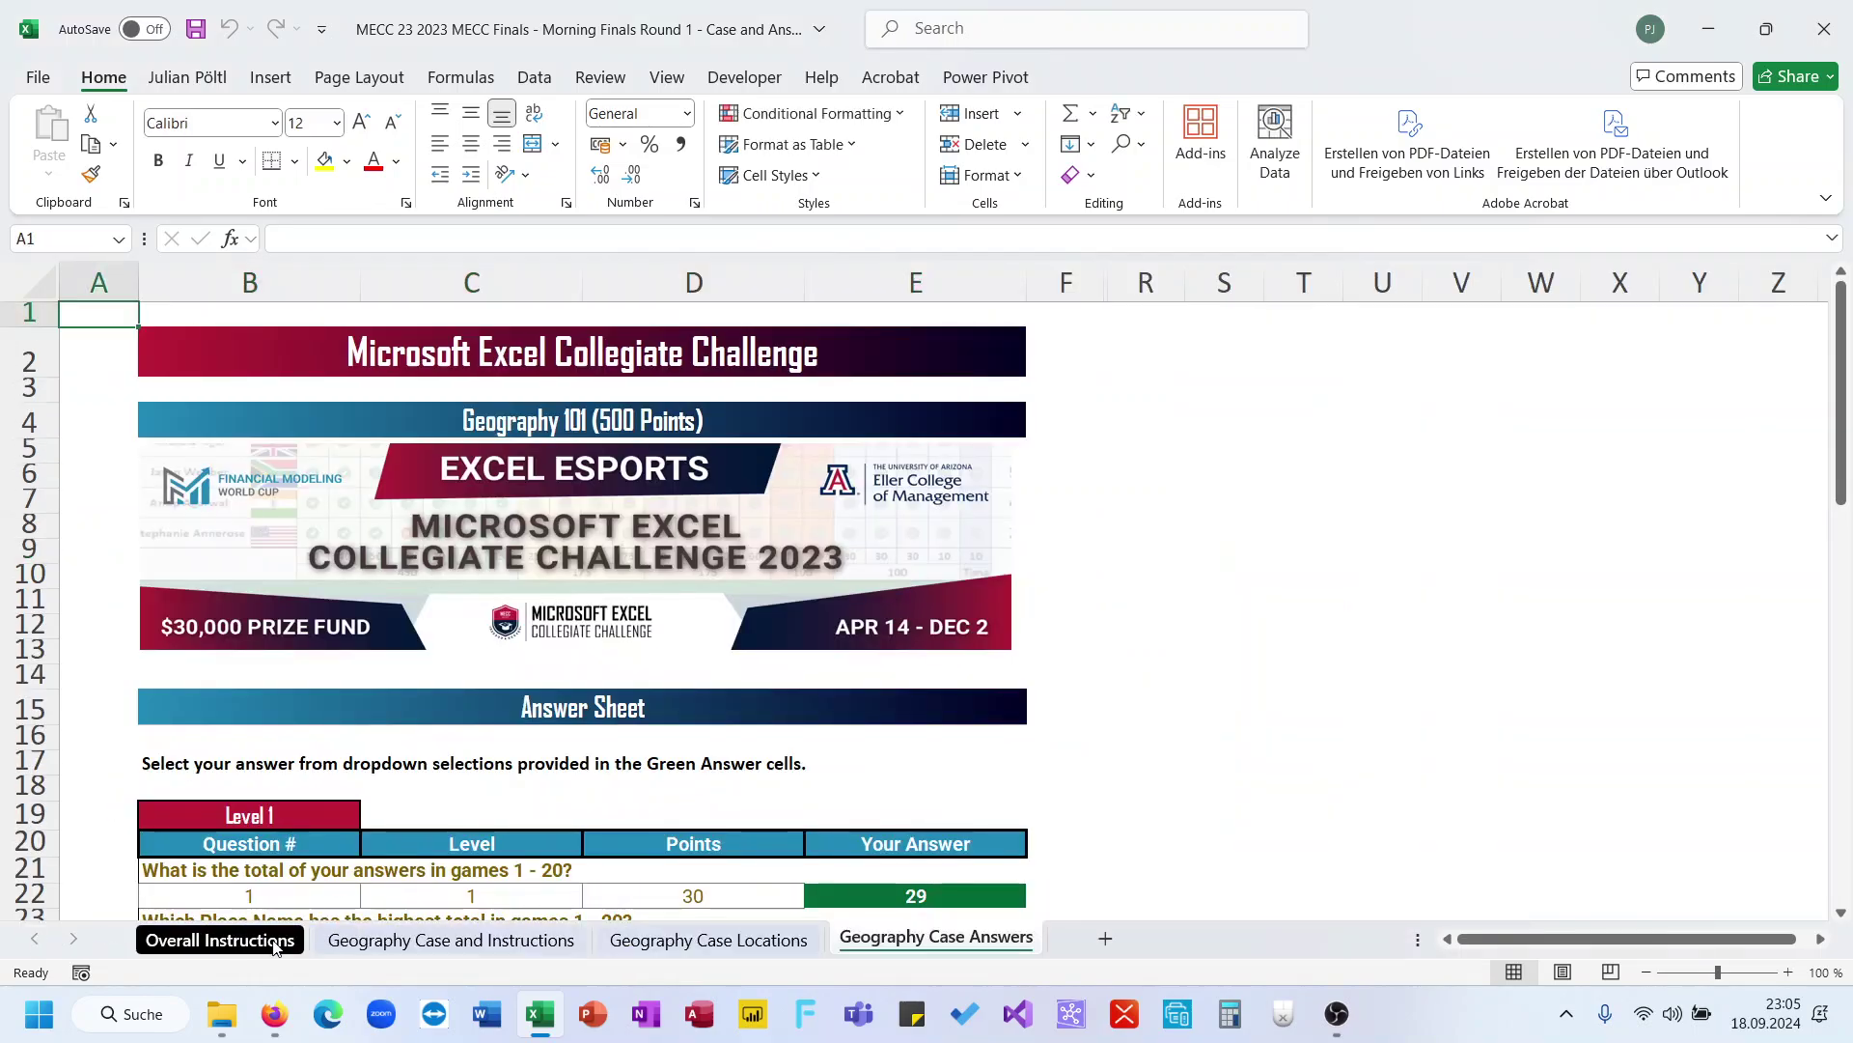
pyautogui.click(360, 941)
pyautogui.rightClick(240, 944)
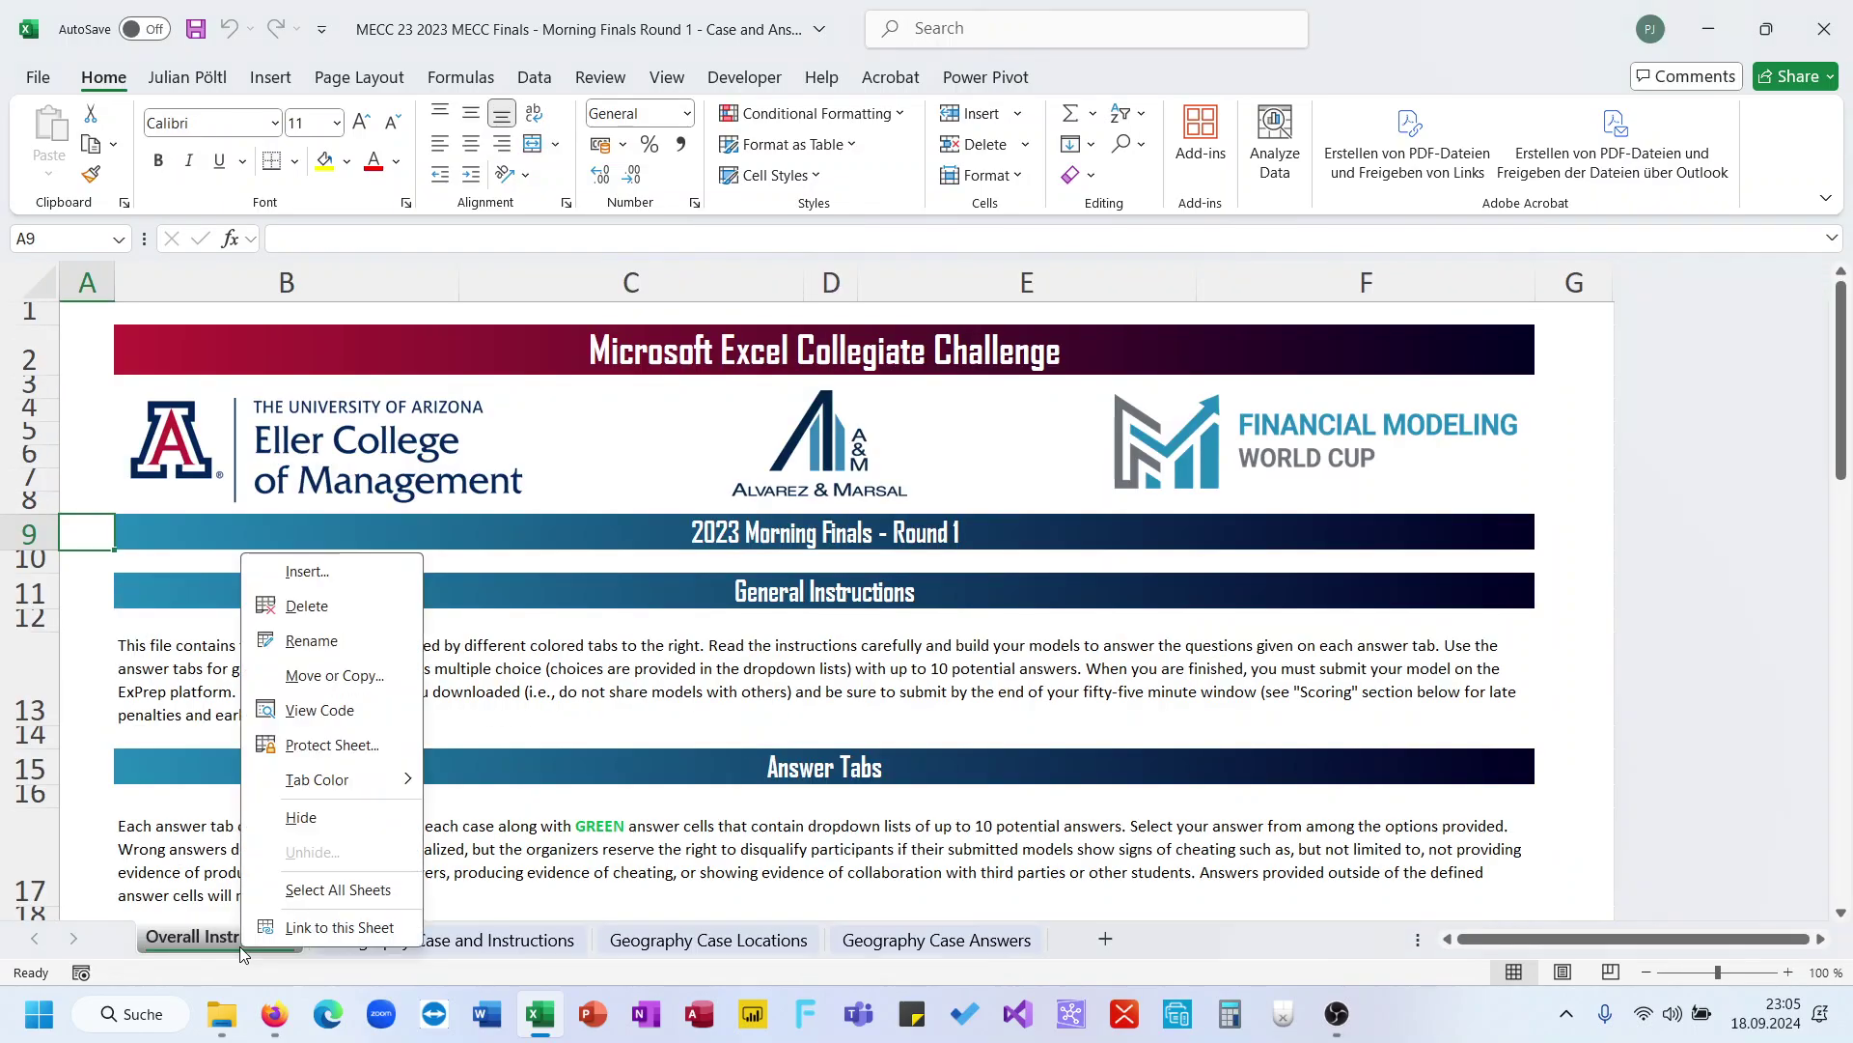
pyautogui.click(305, 606)
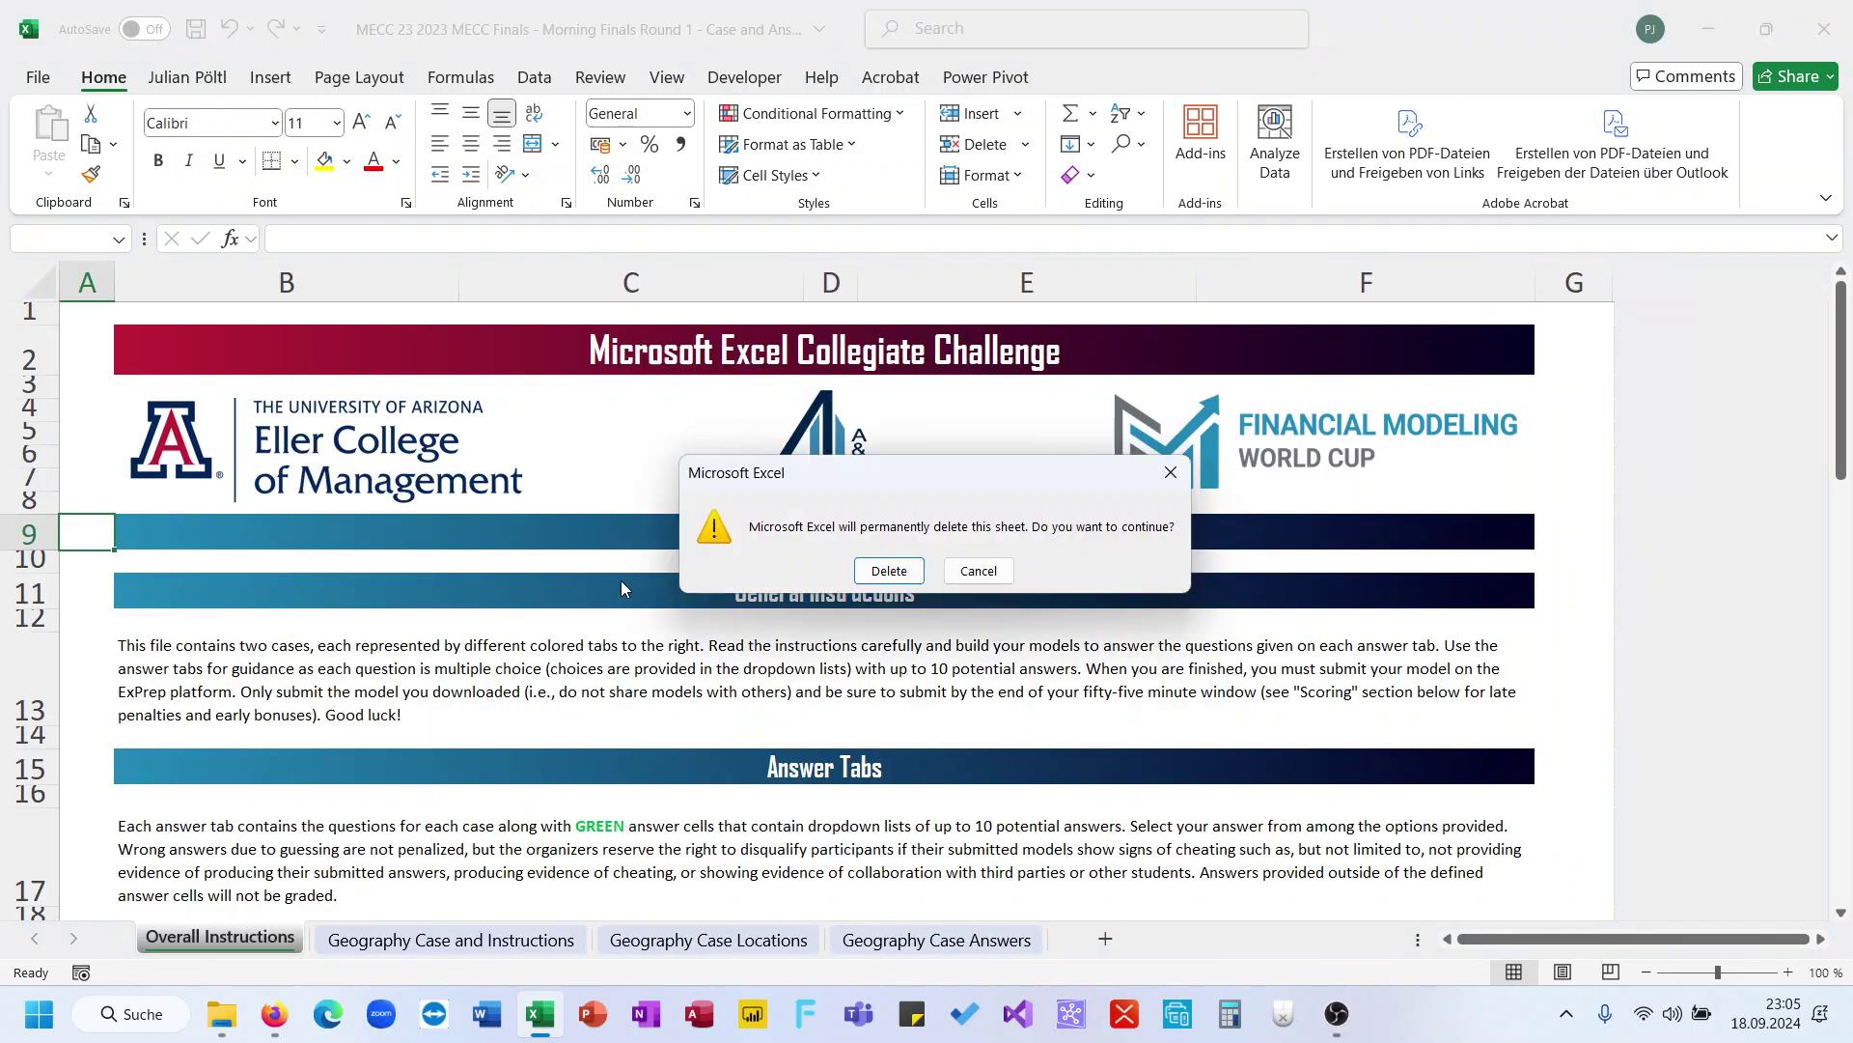
pyautogui.click(889, 570)
# Write the game 1 answer formula in E37 as =LEN(G37)-SUBSTITUTE(LOWER(G37);H37;"") on the Geography Case and Instructions sheet
pyautogui.scroll(-5, 599, 691)
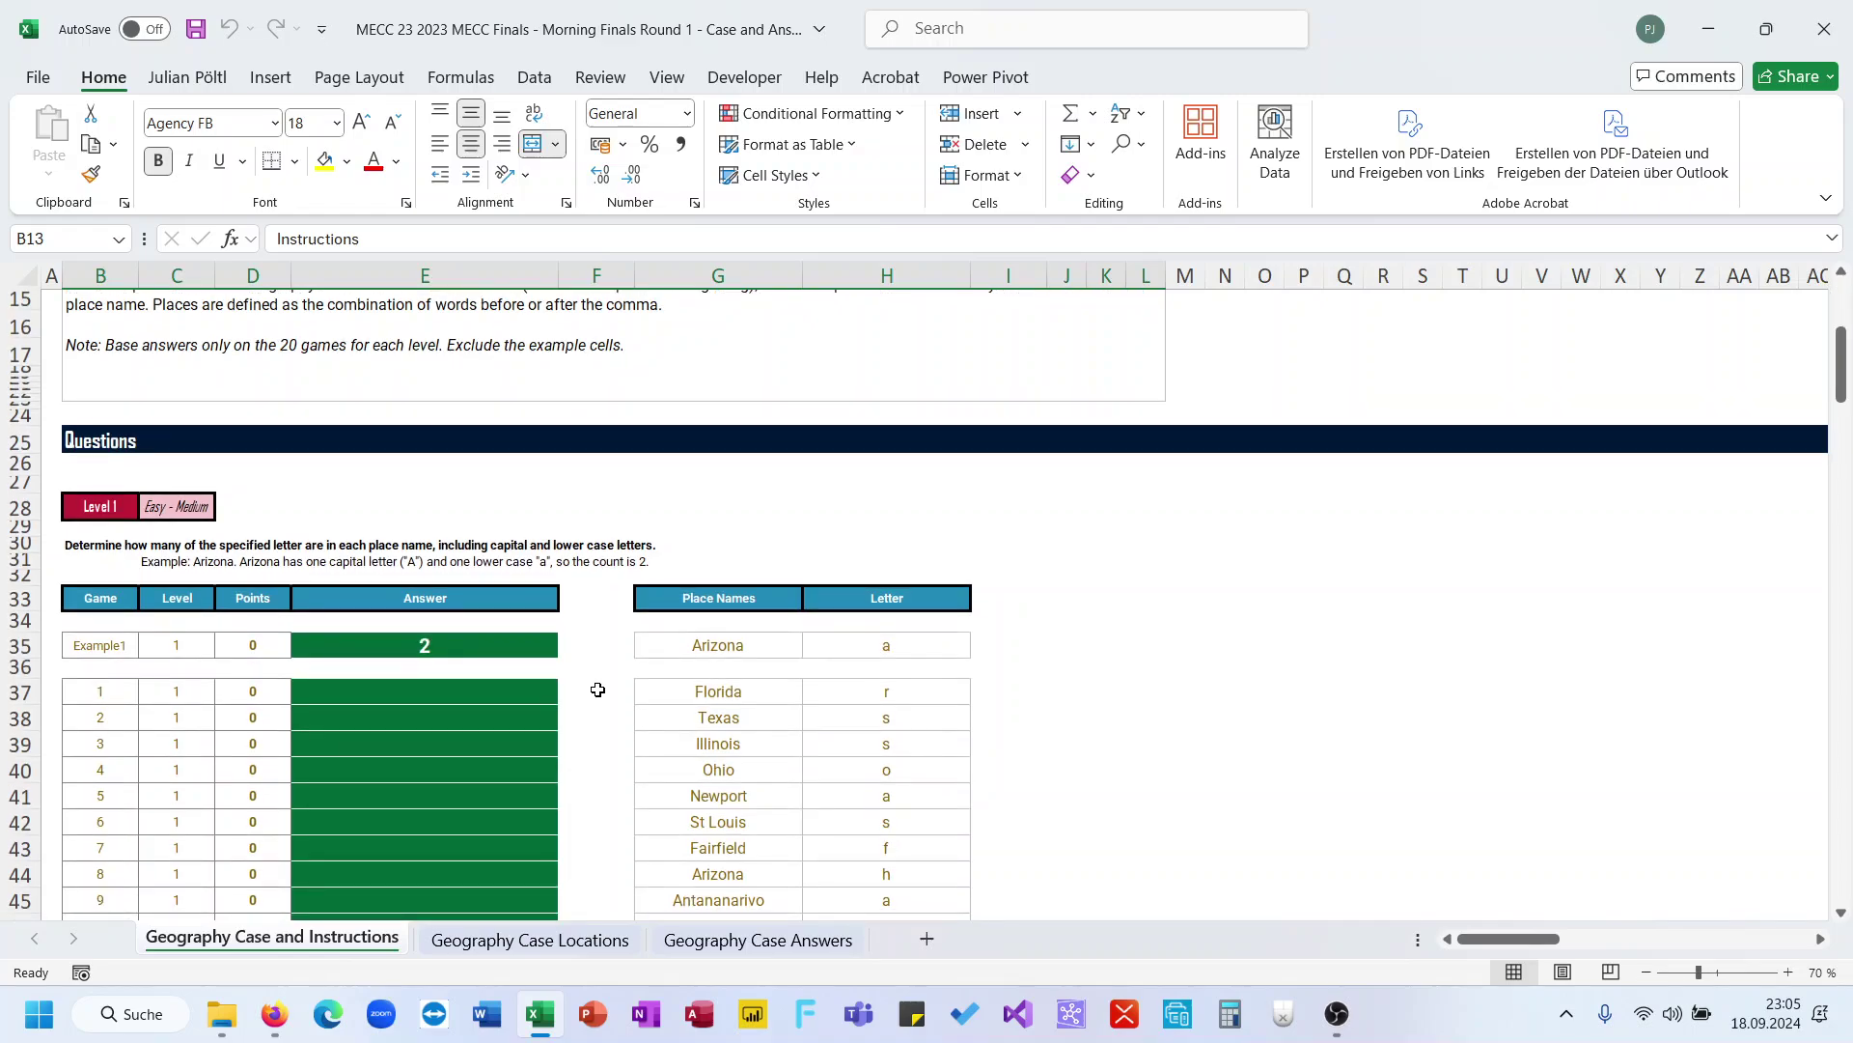
pyautogui.click(491, 704)
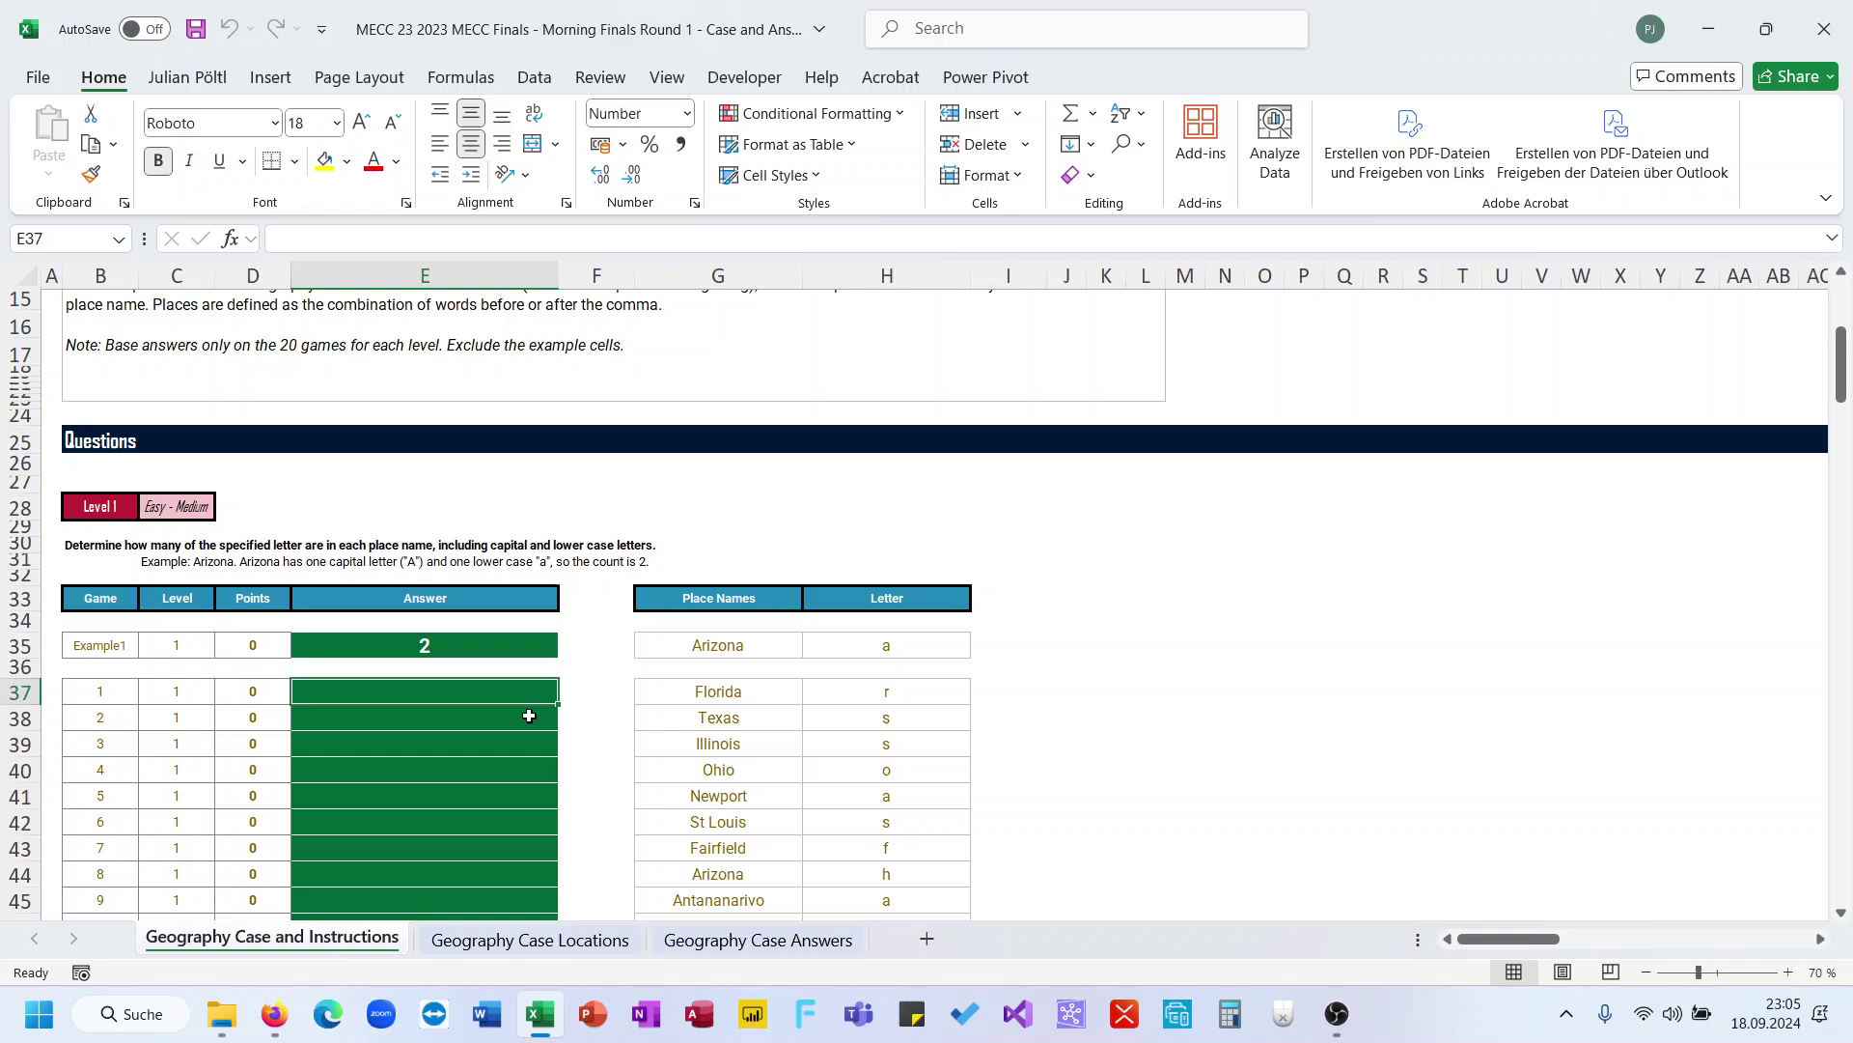
pyautogui.write('=Len(')
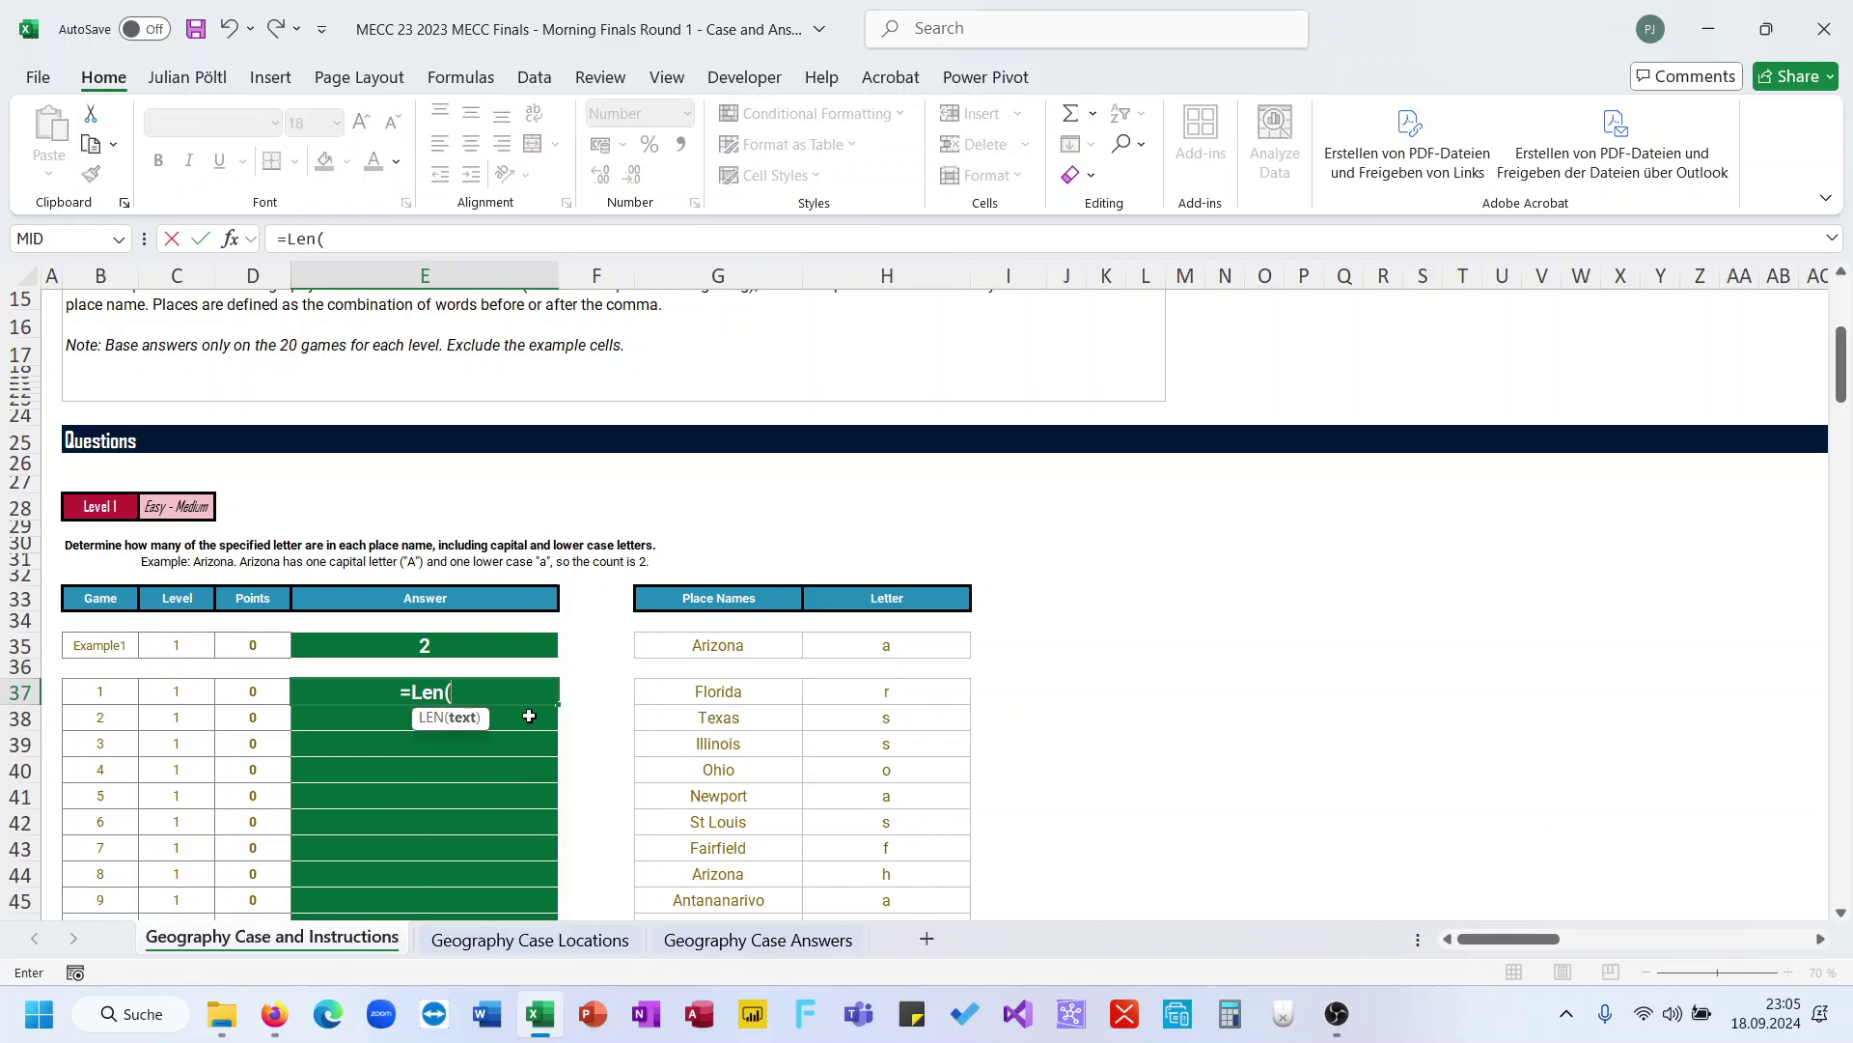
pyautogui.click(704, 686)
pyautogui.write(')')
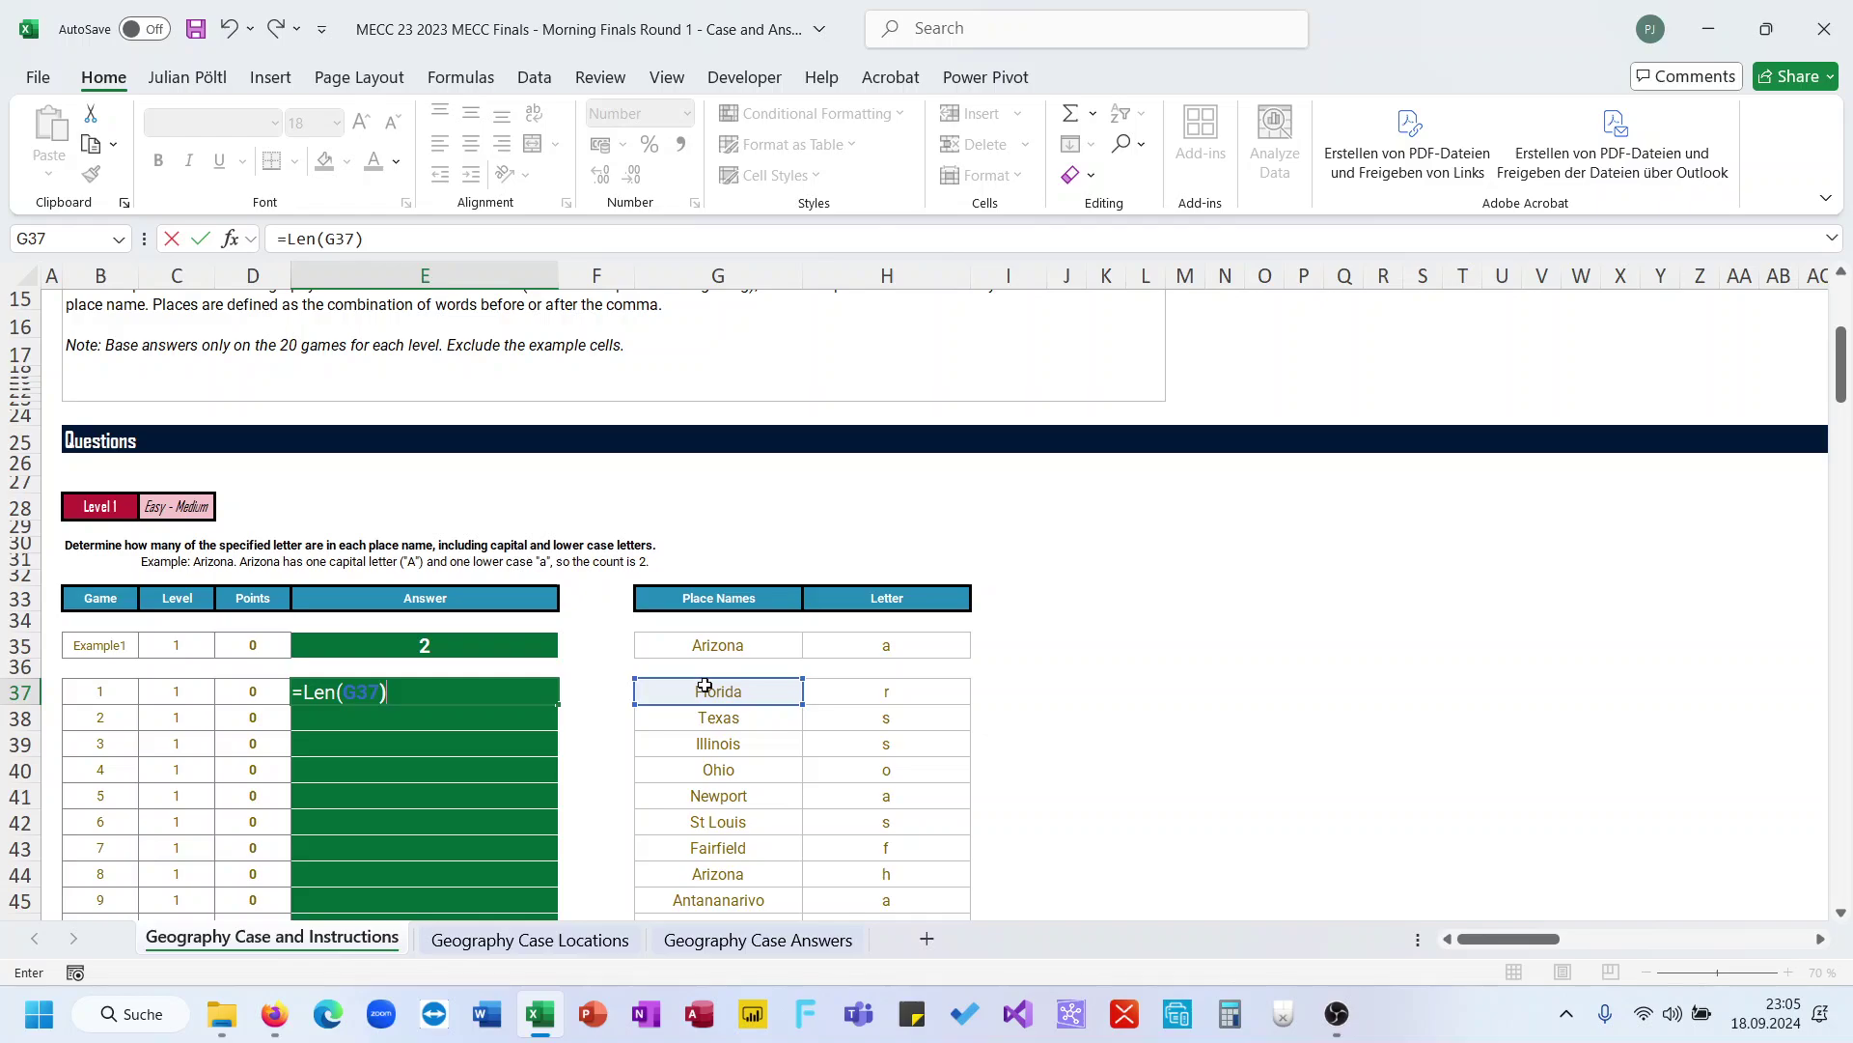
pyautogui.write('-SUBSTITUTE(')
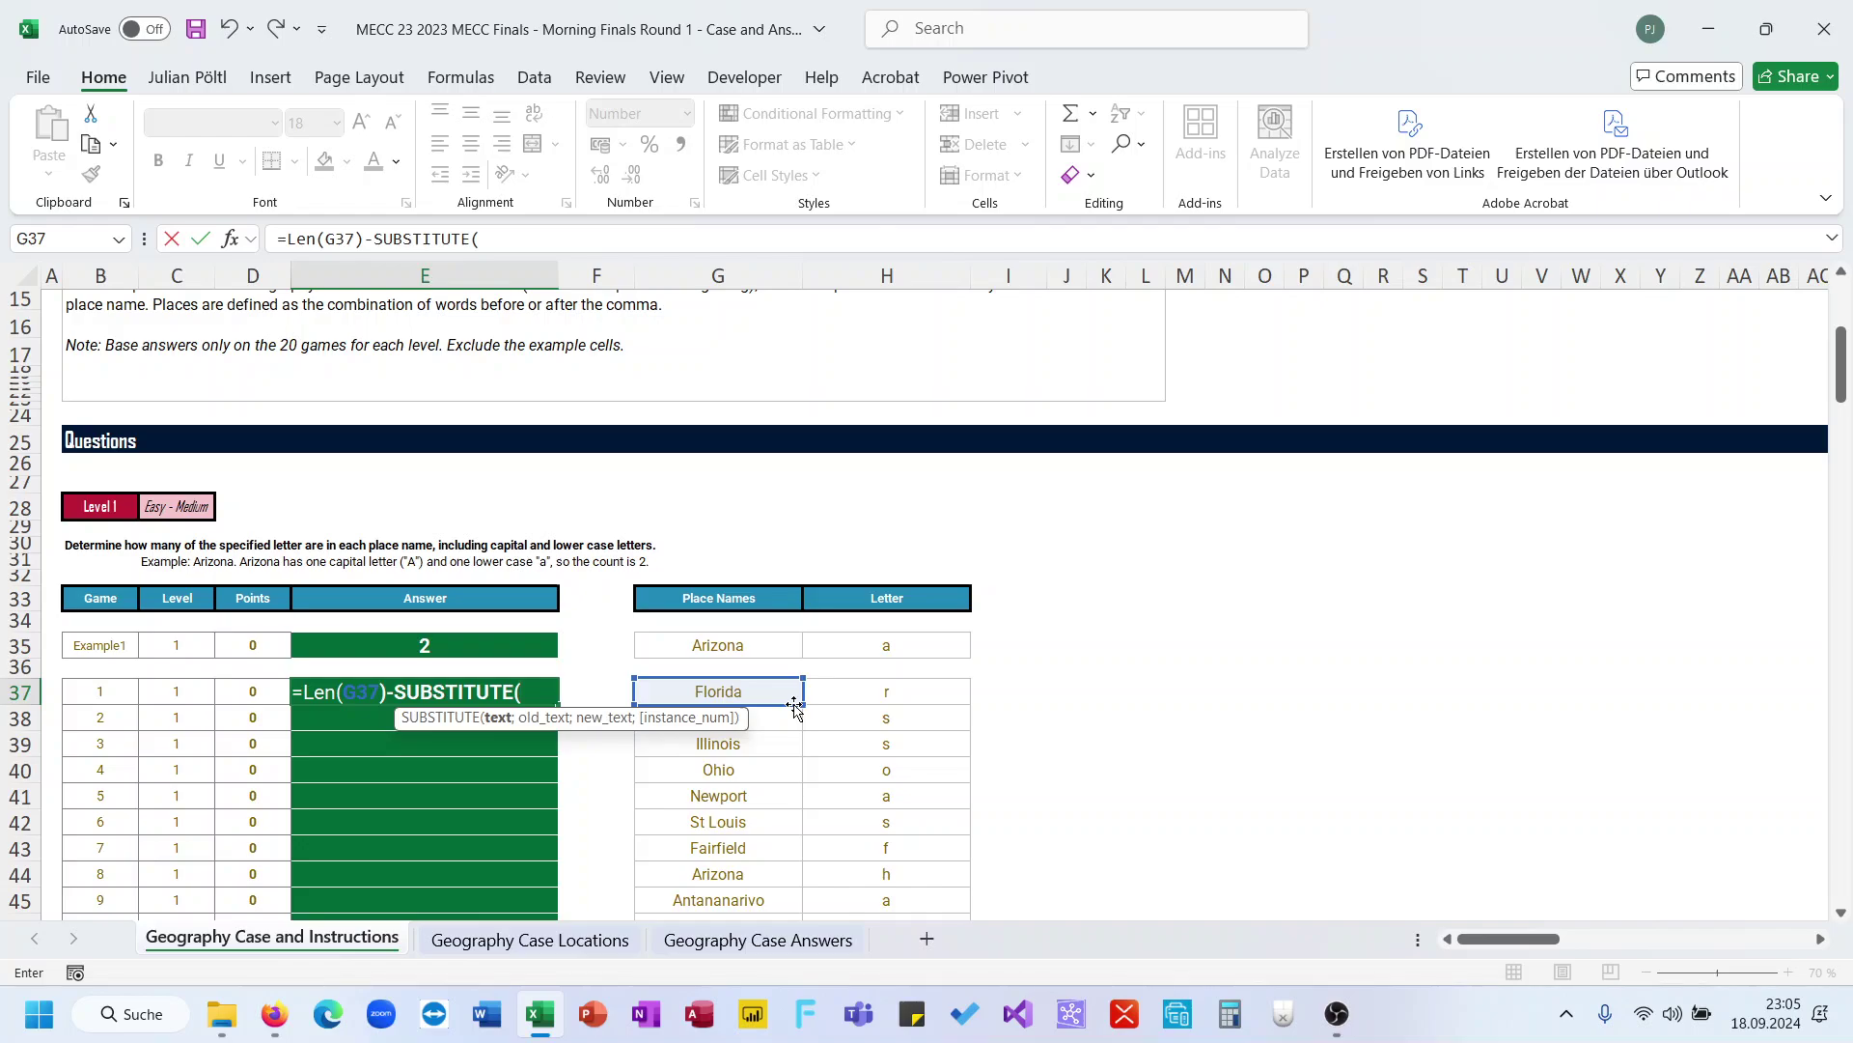
pyautogui.write('lo')
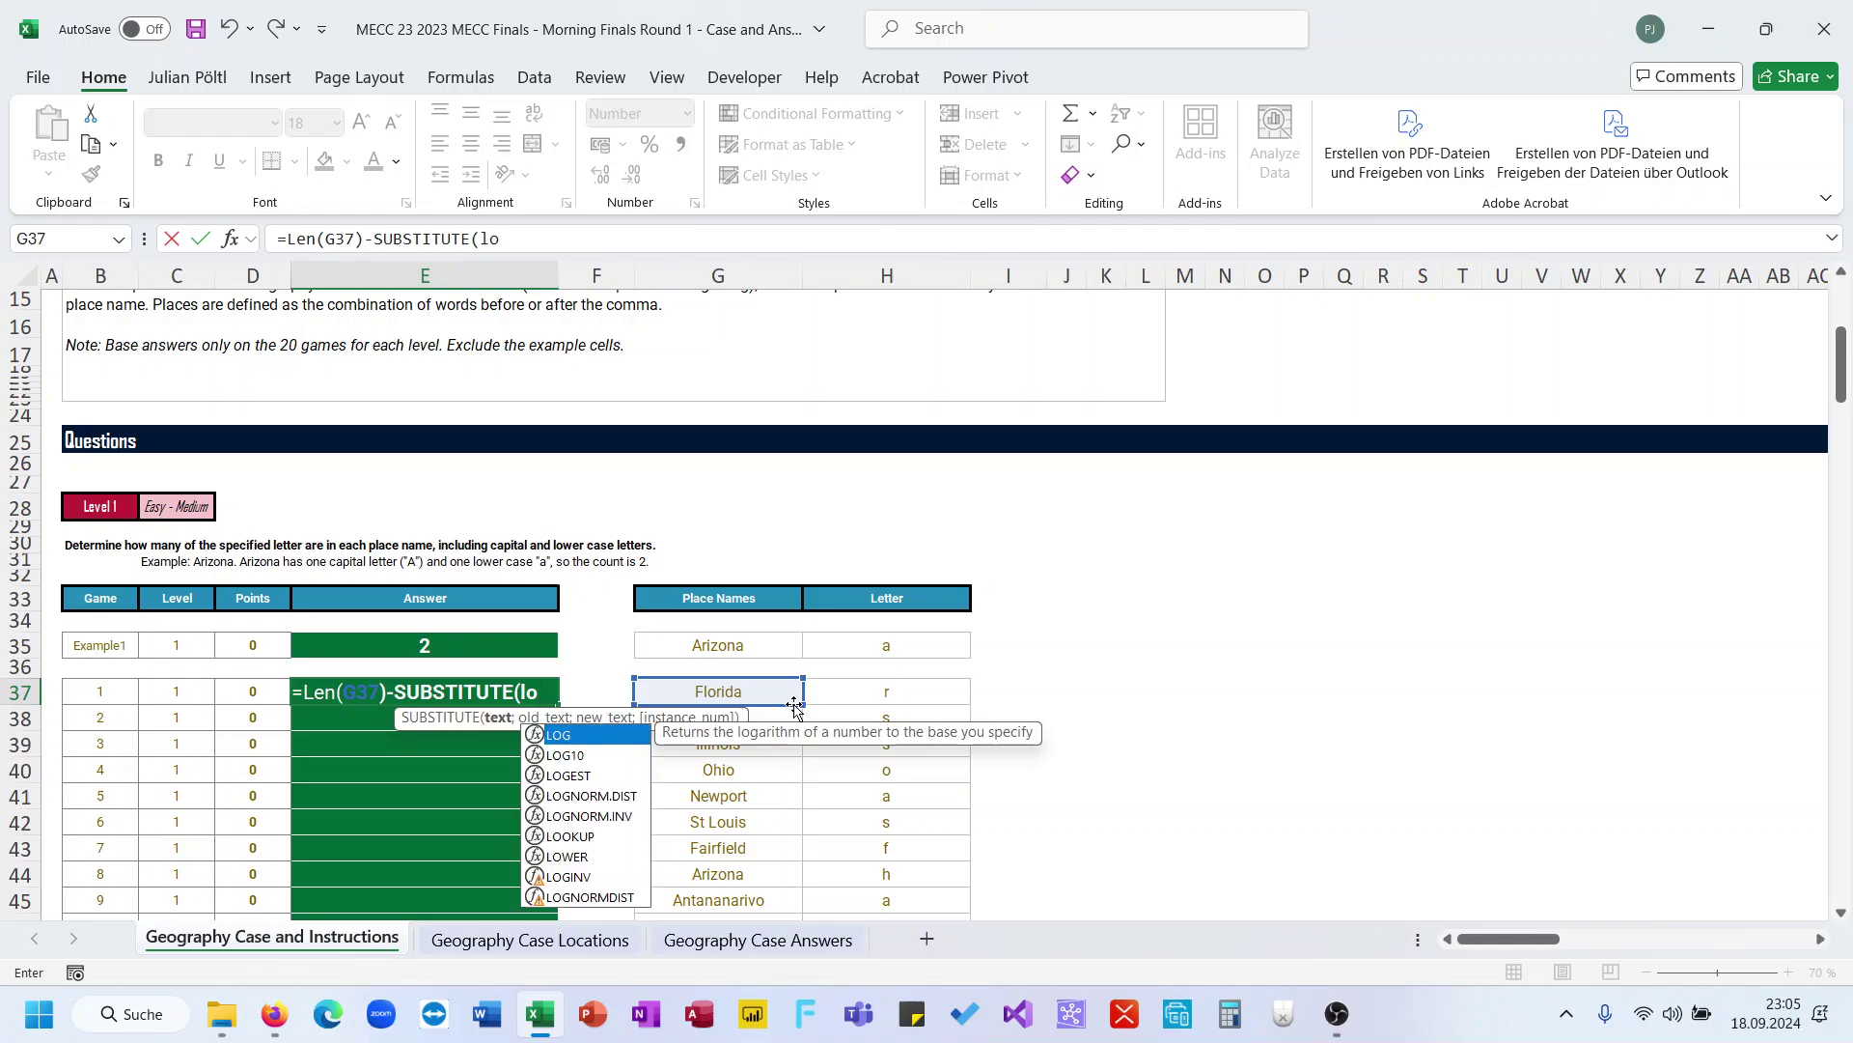
pyautogui.write('w')
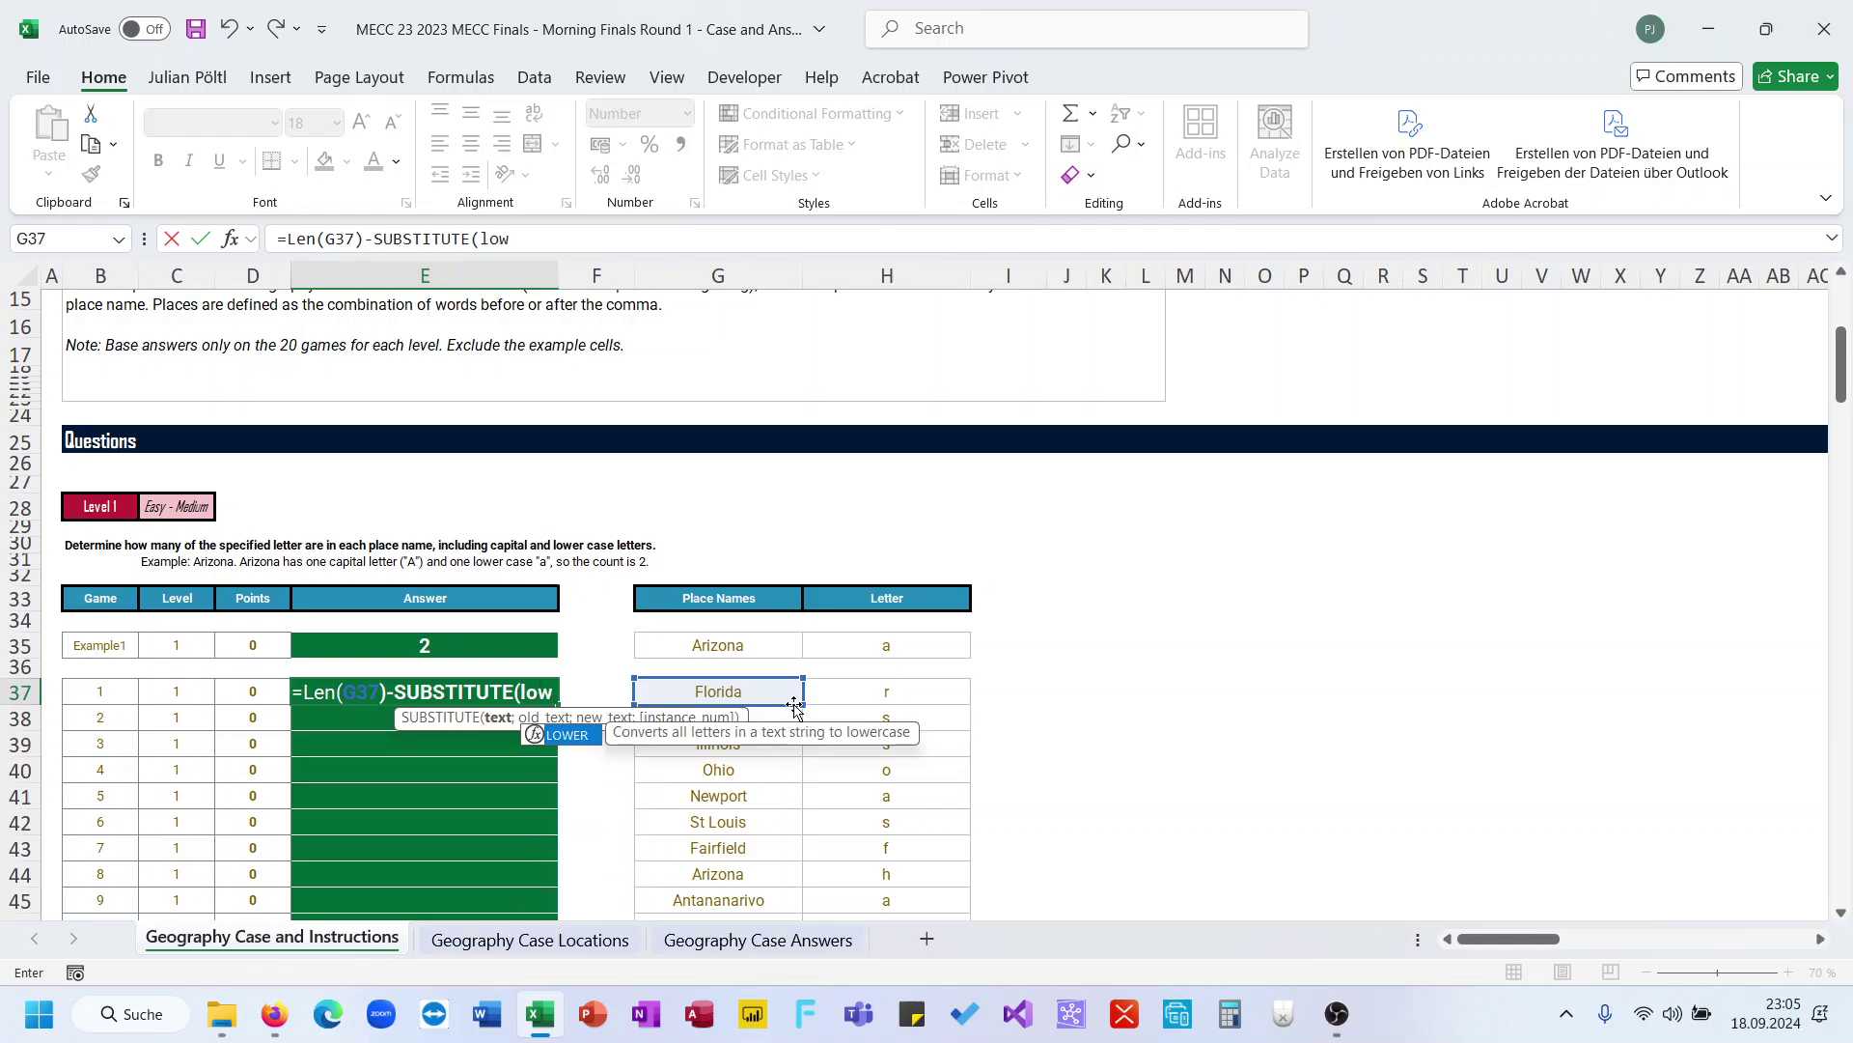
pyautogui.press('Tab')
pyautogui.click(770, 692)
pyautogui.write(');')
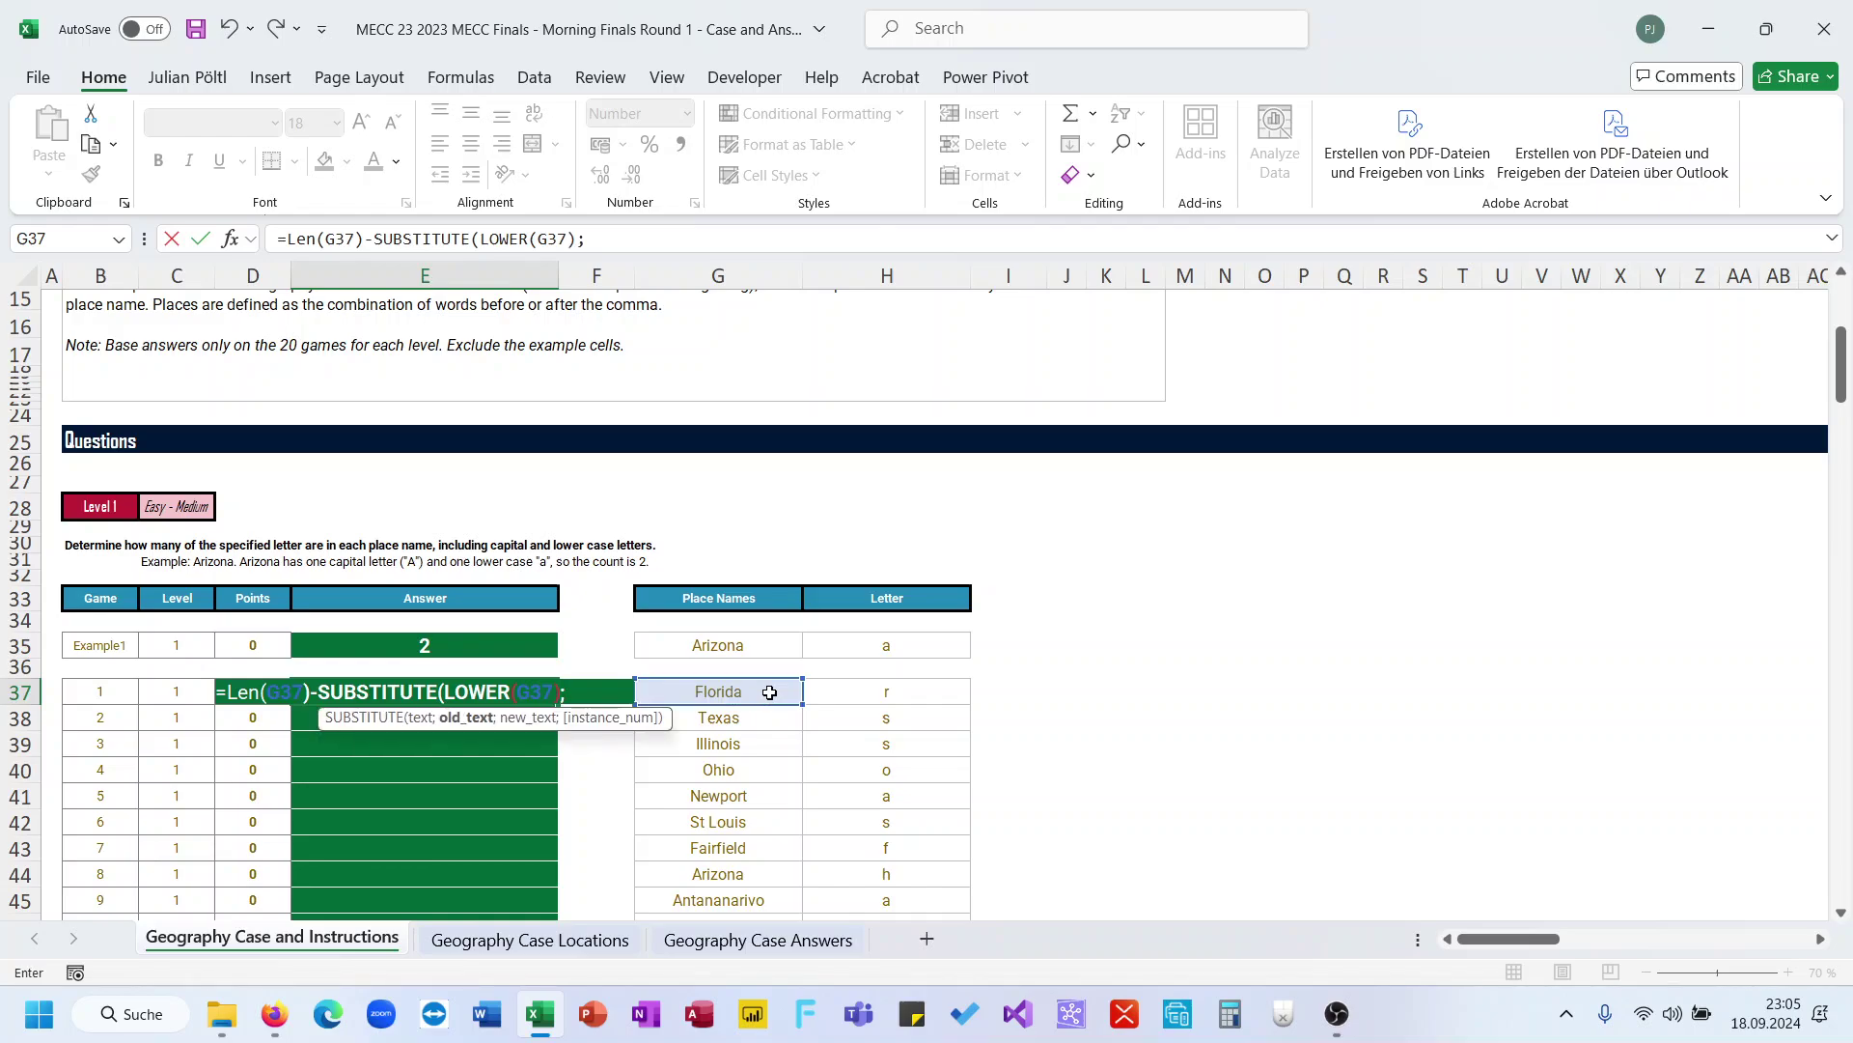
pyautogui.click(881, 688)
pyautogui.write(';"")')
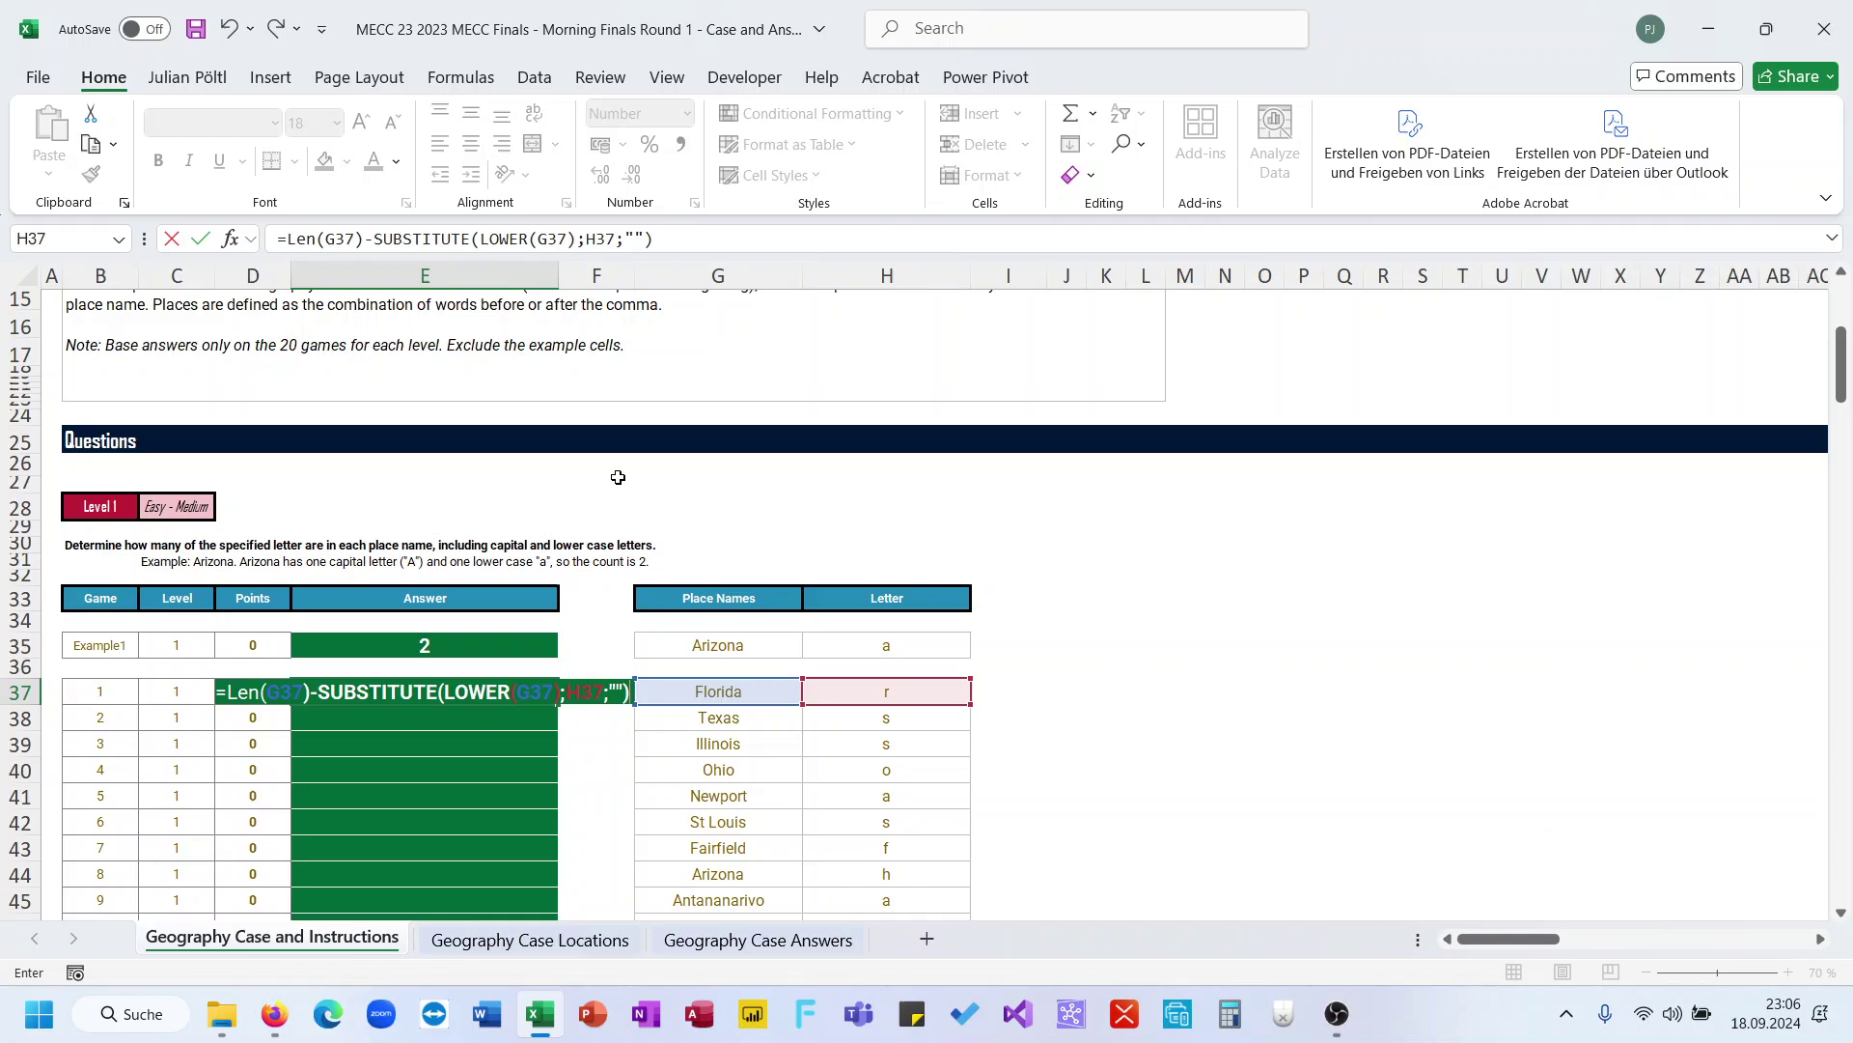
# Wrap the SUBSTITUTE part of the E37 formula in LEN, giving =LEN(G37)-LEN(SUBSTITUTE(LOWER(G37);H37;"")), and commit it
pyautogui.click(375, 240)
pyautogui.write('le')
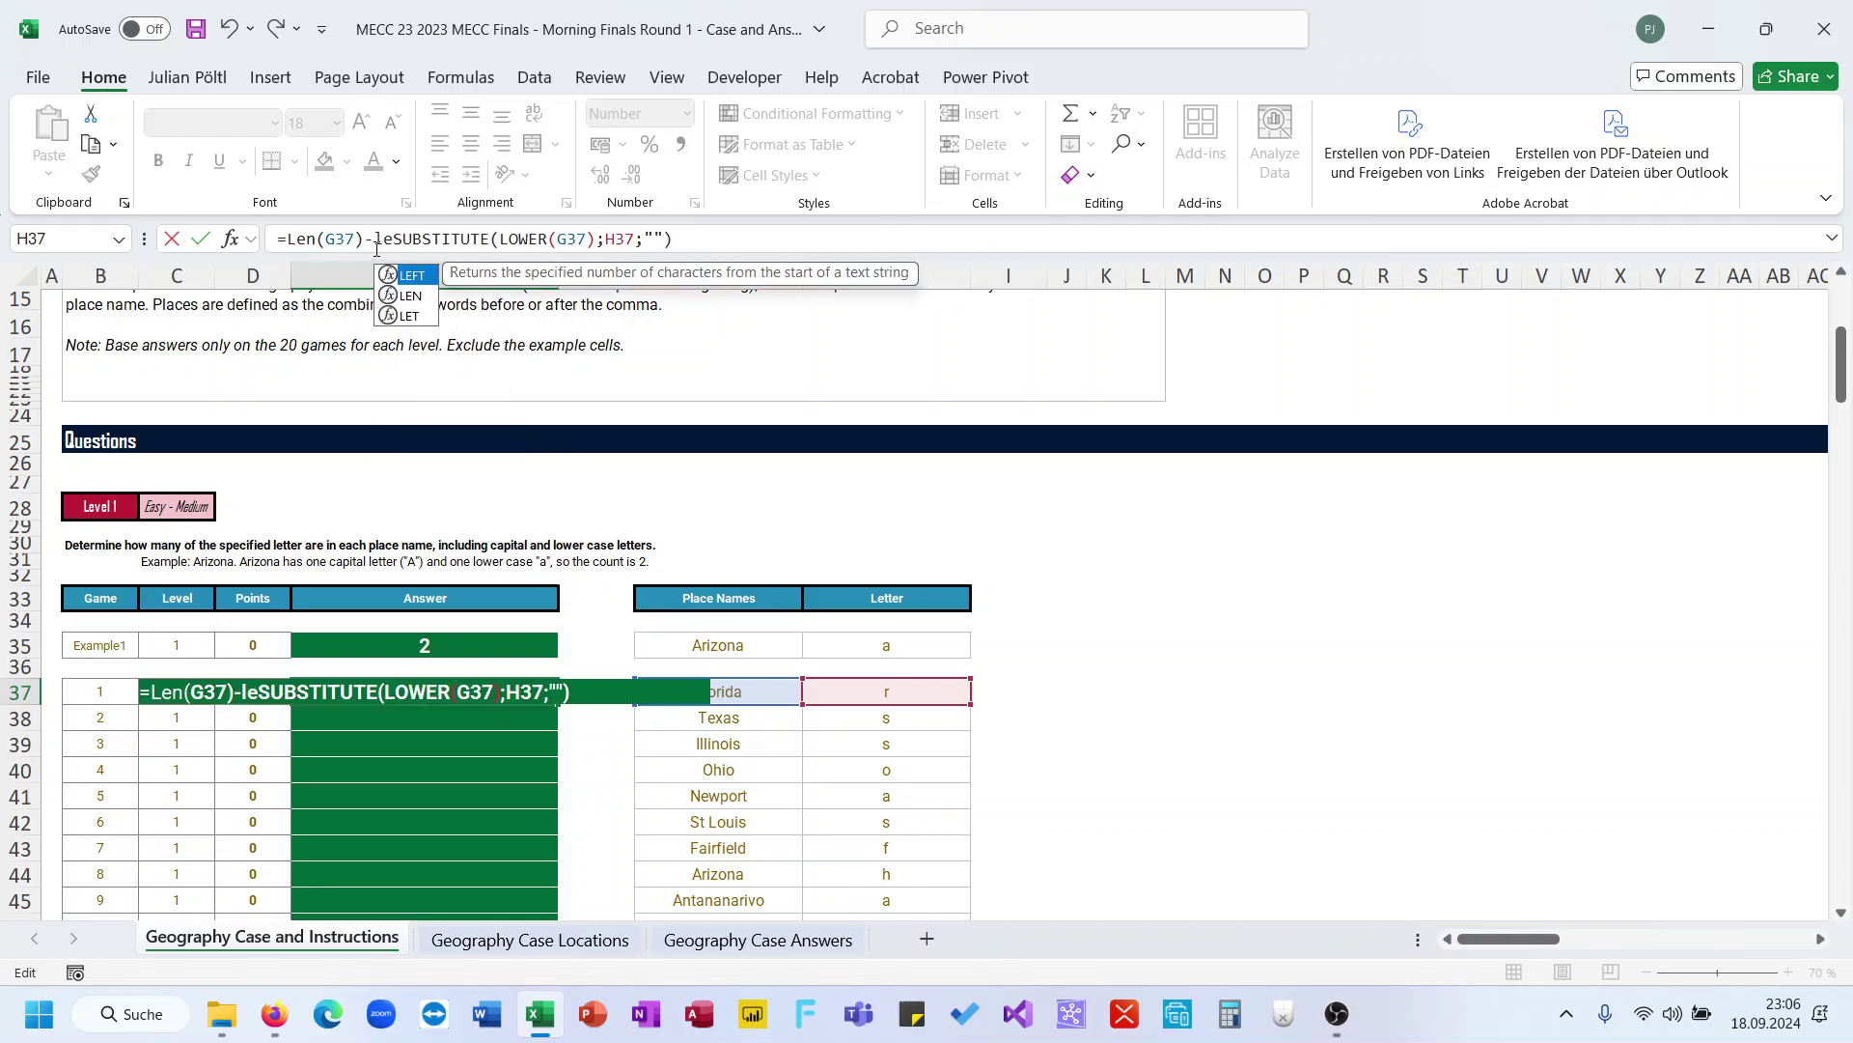
pyautogui.write('n(')
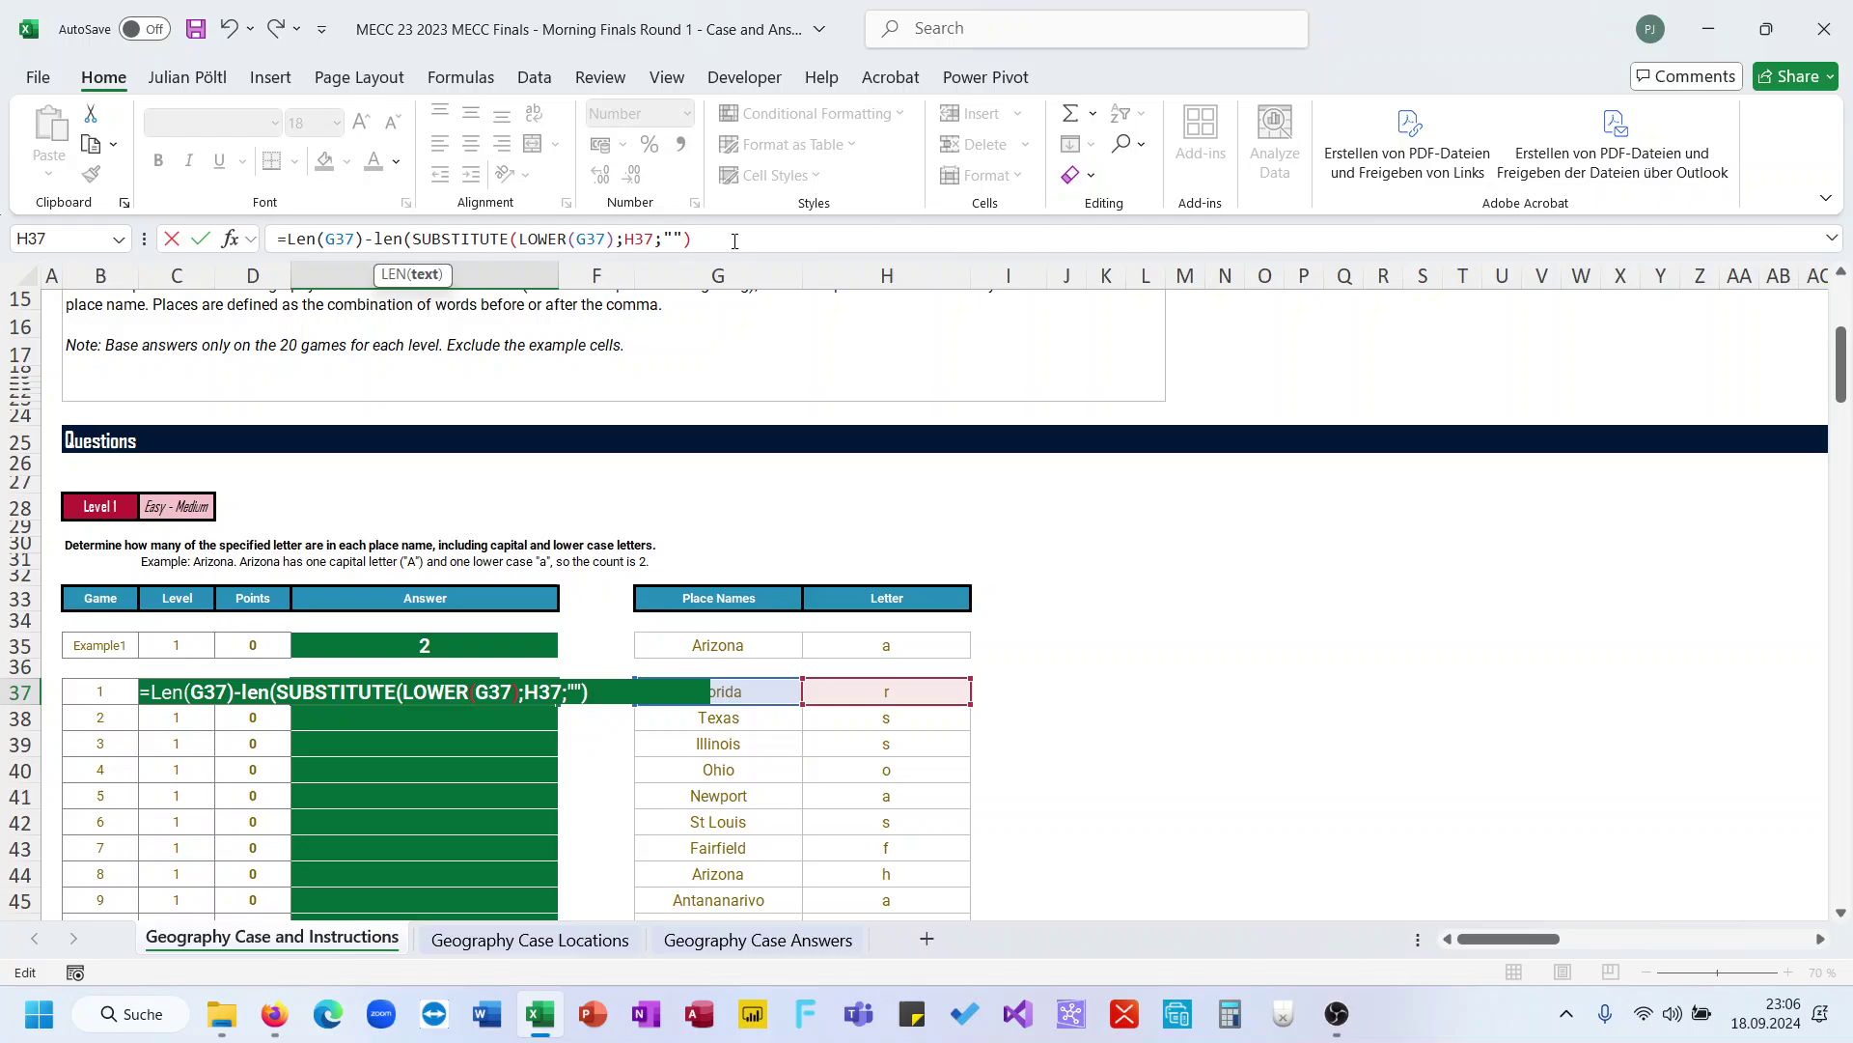
pyautogui.press('Return')
# Copy the E37 formula to the Example1 answer in E35 and fill it down for games 1 to 20
pyautogui.press('Up')
pyautogui.hotkey('ctrl', 'c')
pyautogui.press('Up')
pyautogui.press('Up')
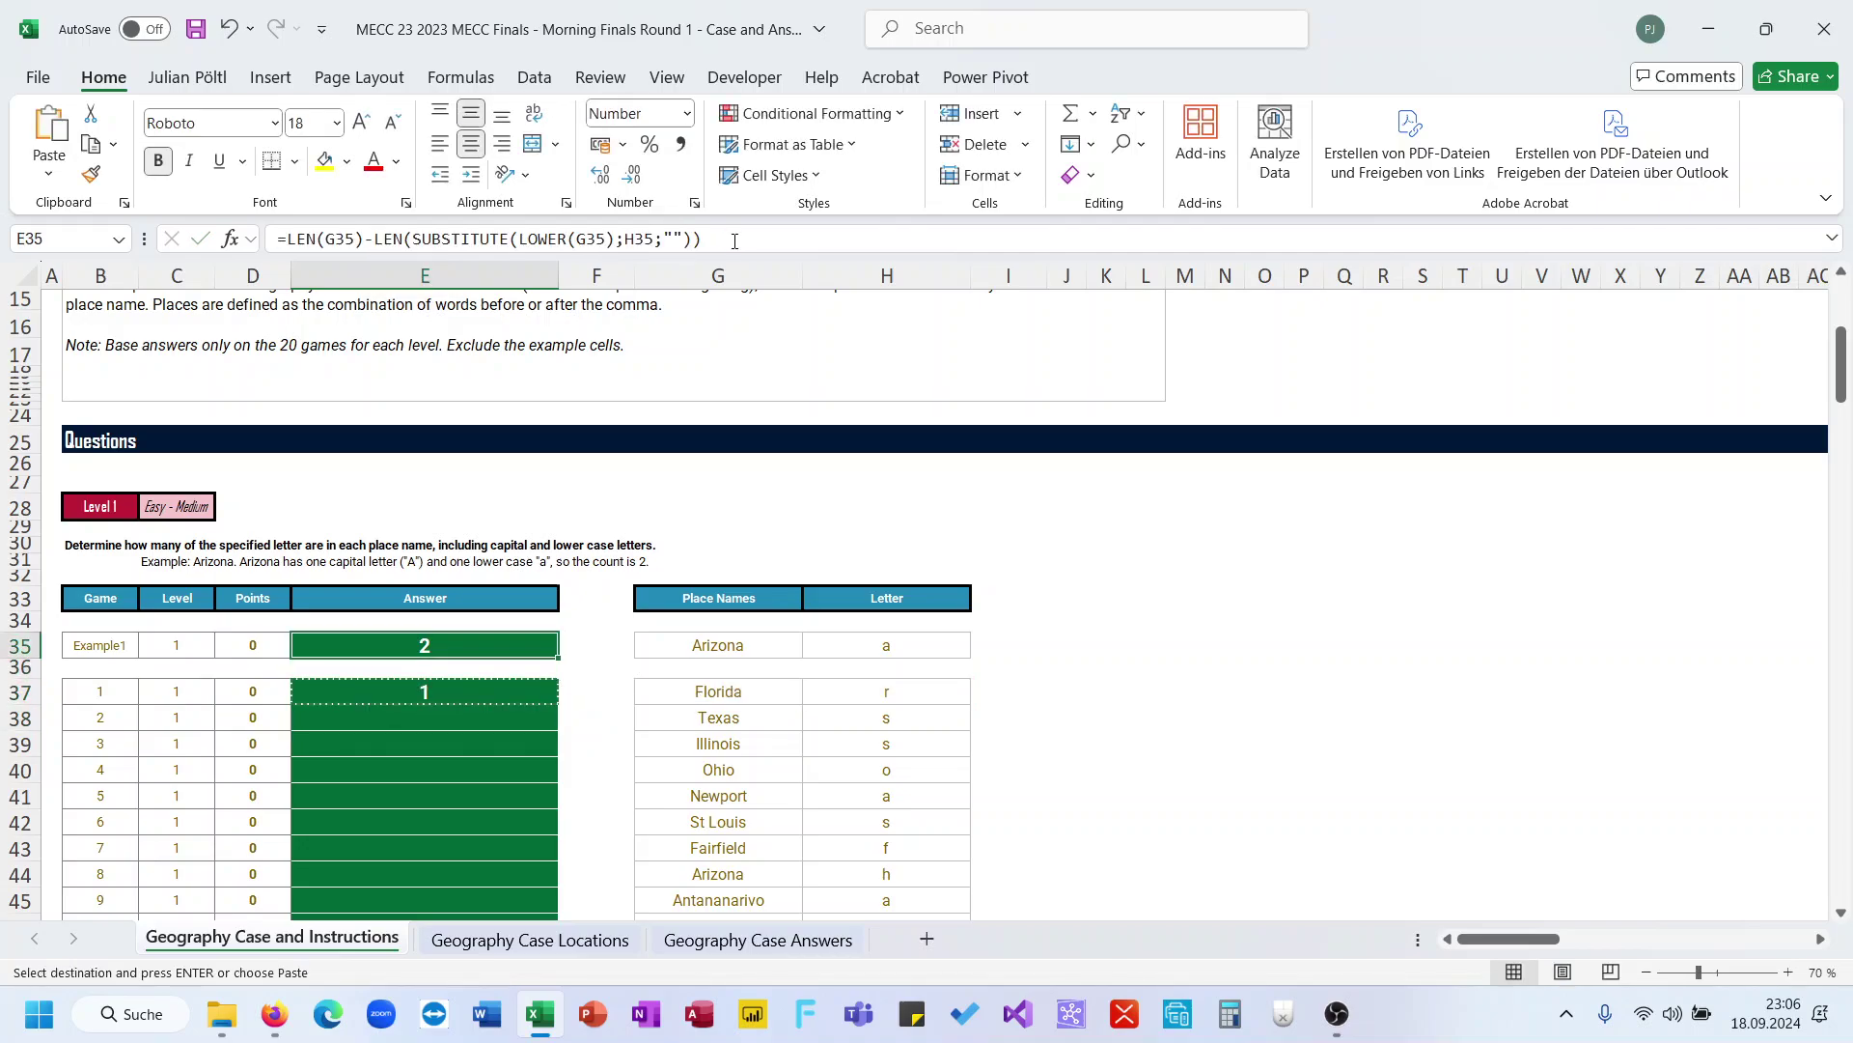
pyautogui.click(531, 685)
pyautogui.doubleClick(558, 704)
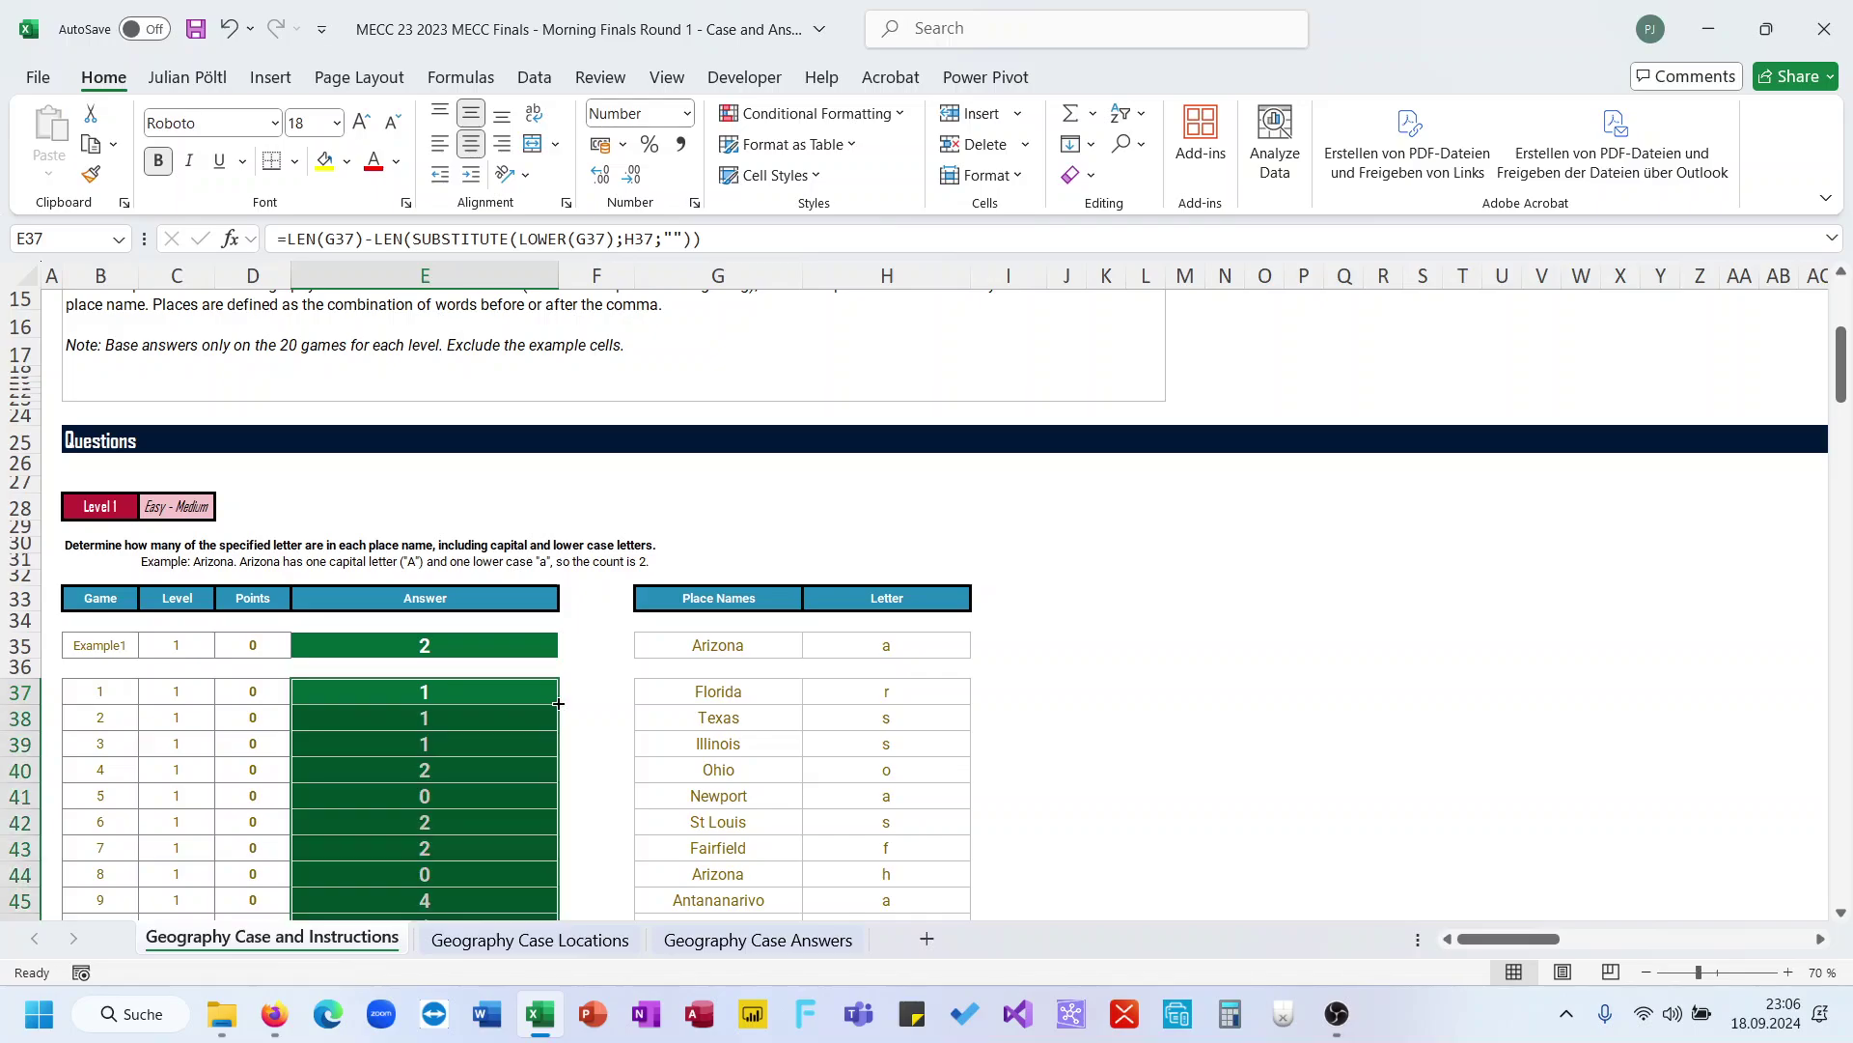
# Answer Level 1 question 1 in E59 with a SUM of the game 1 to 20 answers, E37 to E56
pyautogui.scroll(-3, 558, 705)
pyautogui.scroll(-3, 558, 706)
pyautogui.scroll(2, 558, 706)
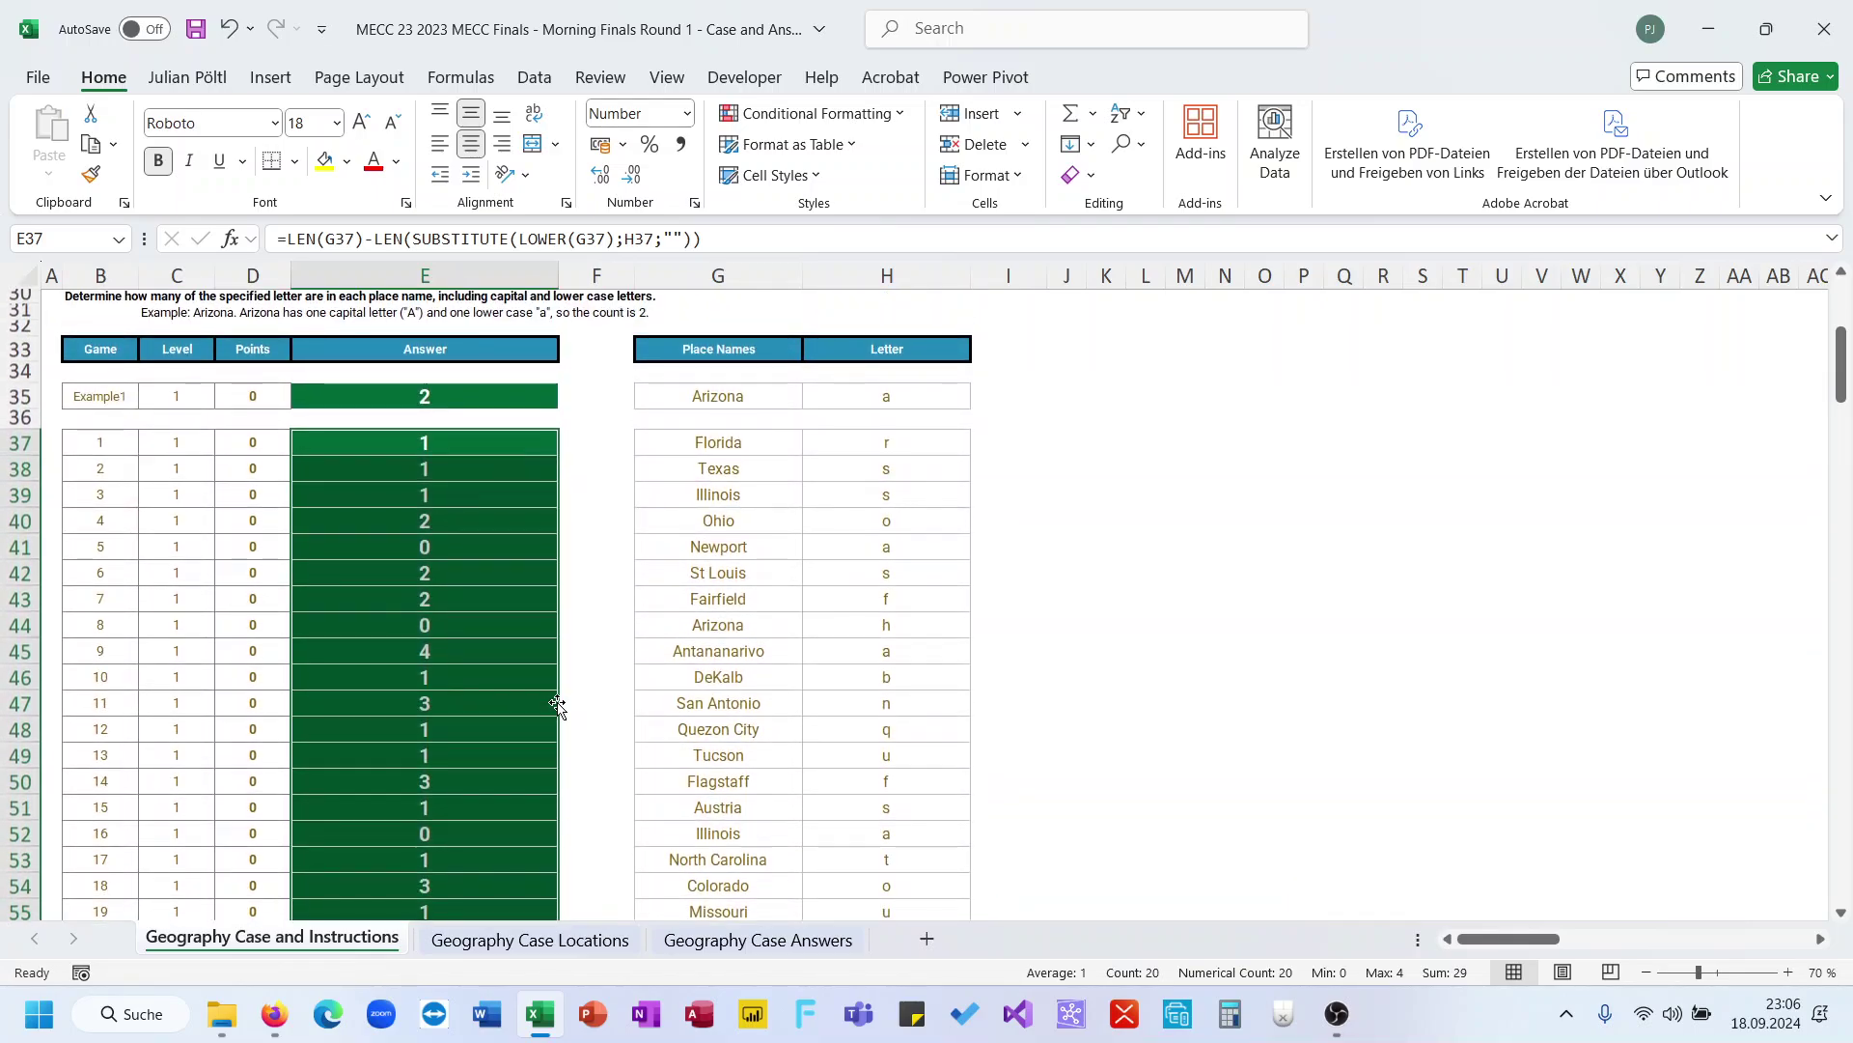
pyautogui.scroll(-3, 558, 706)
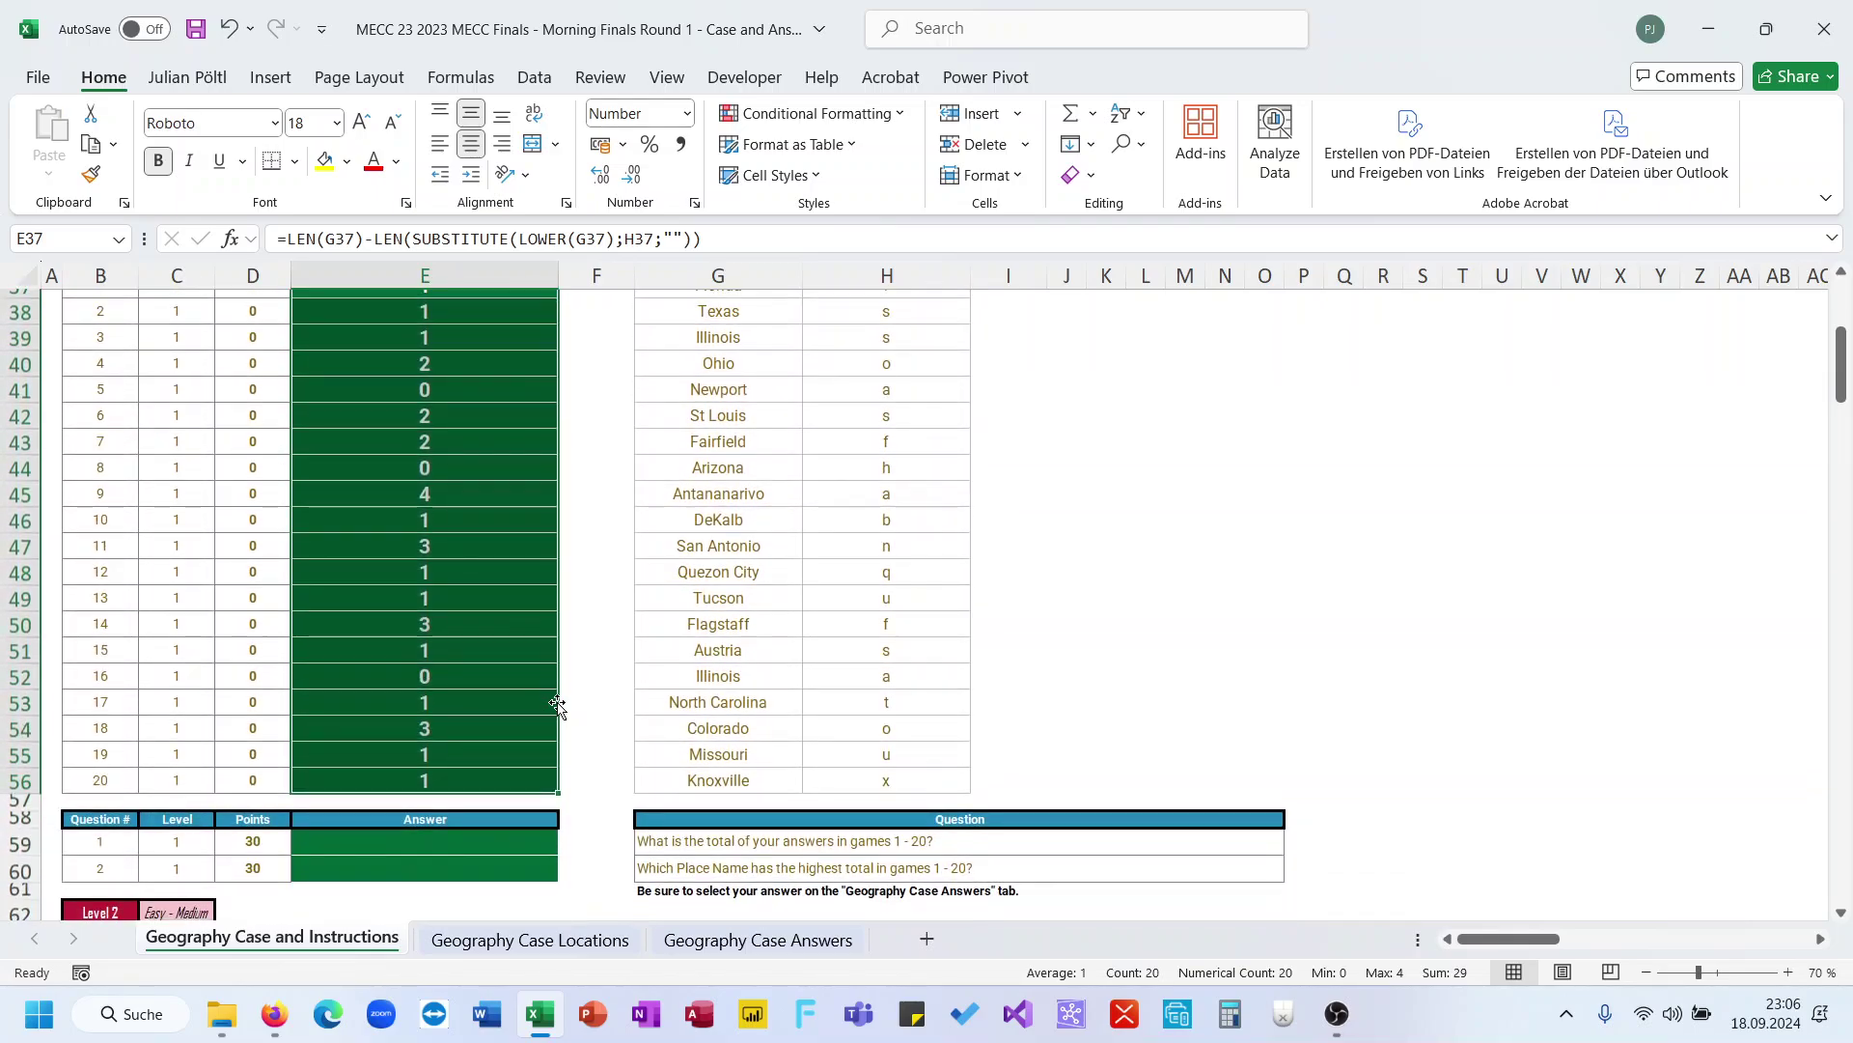
pyautogui.click(478, 843)
pyautogui.write('=sum')
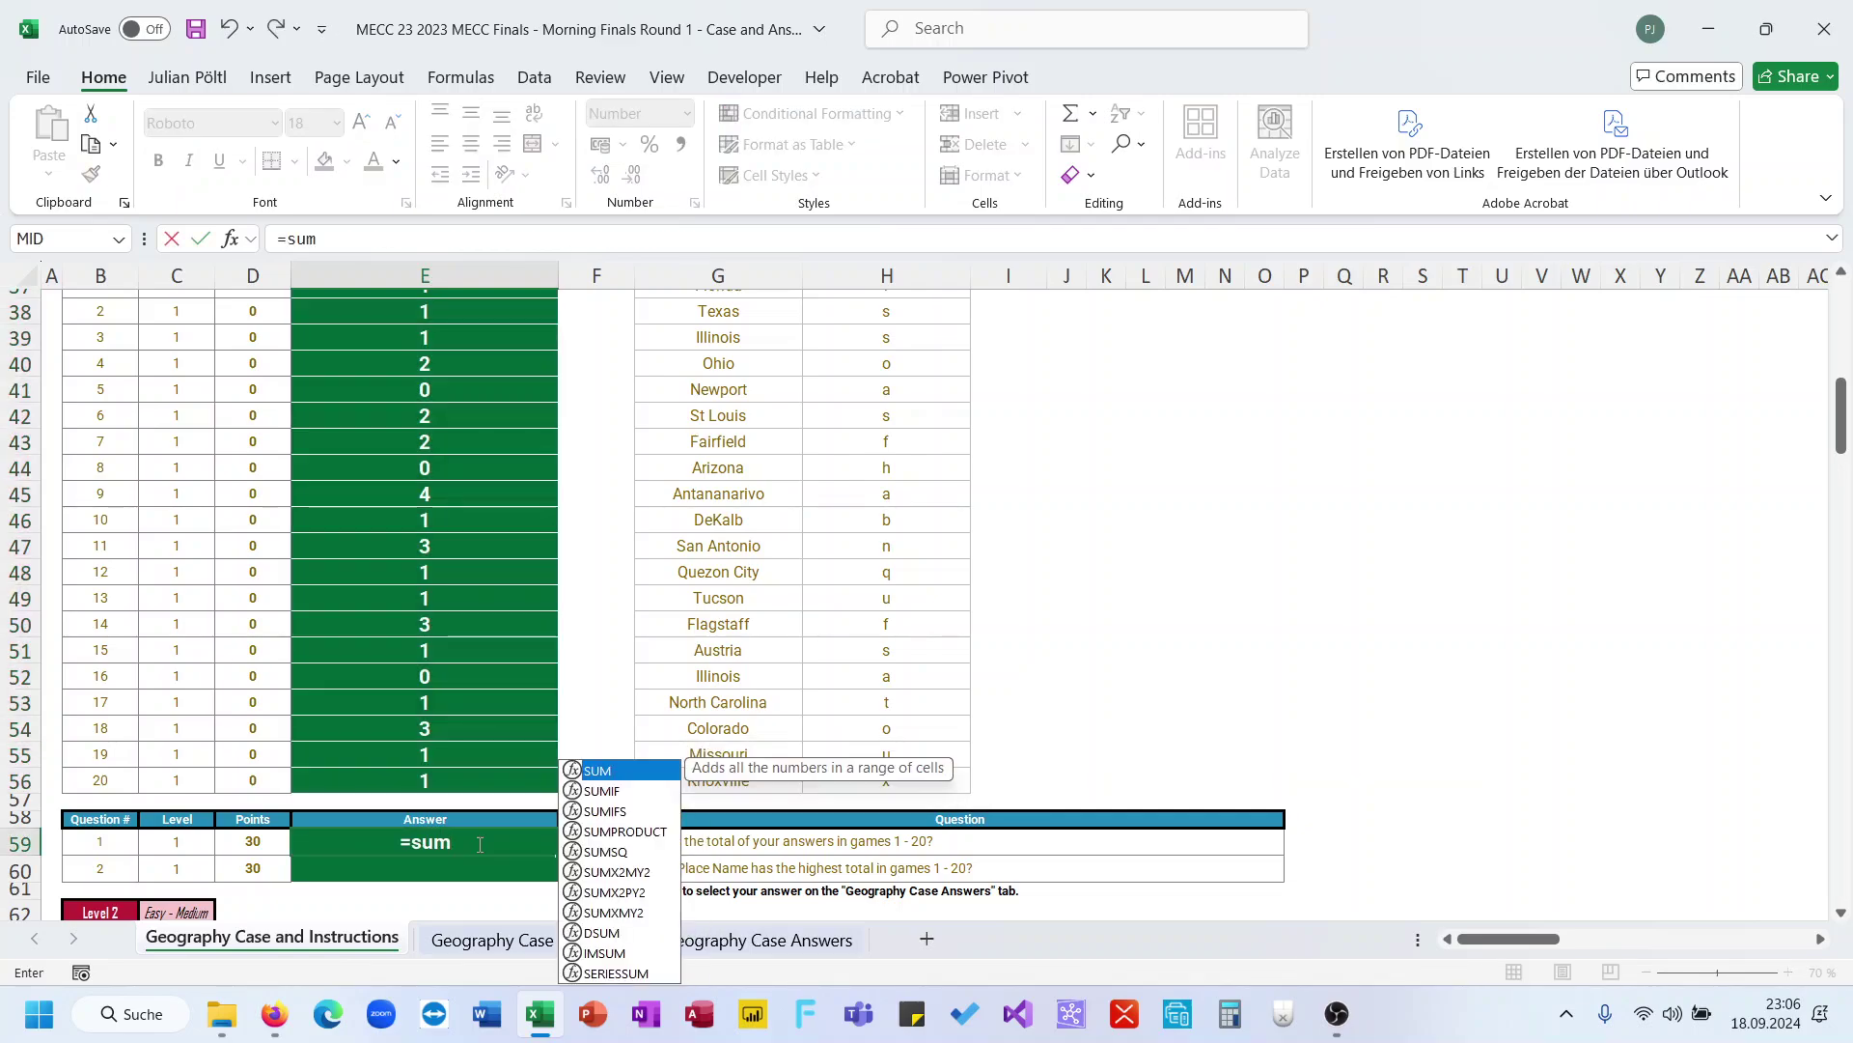
pyautogui.press('Tab')
pyautogui.press('Up')
pyautogui.press('Up')
pyautogui.press('Up')
pyautogui.hotkey('ctrl', 'shift', 'Up')
pyautogui.press('Return')
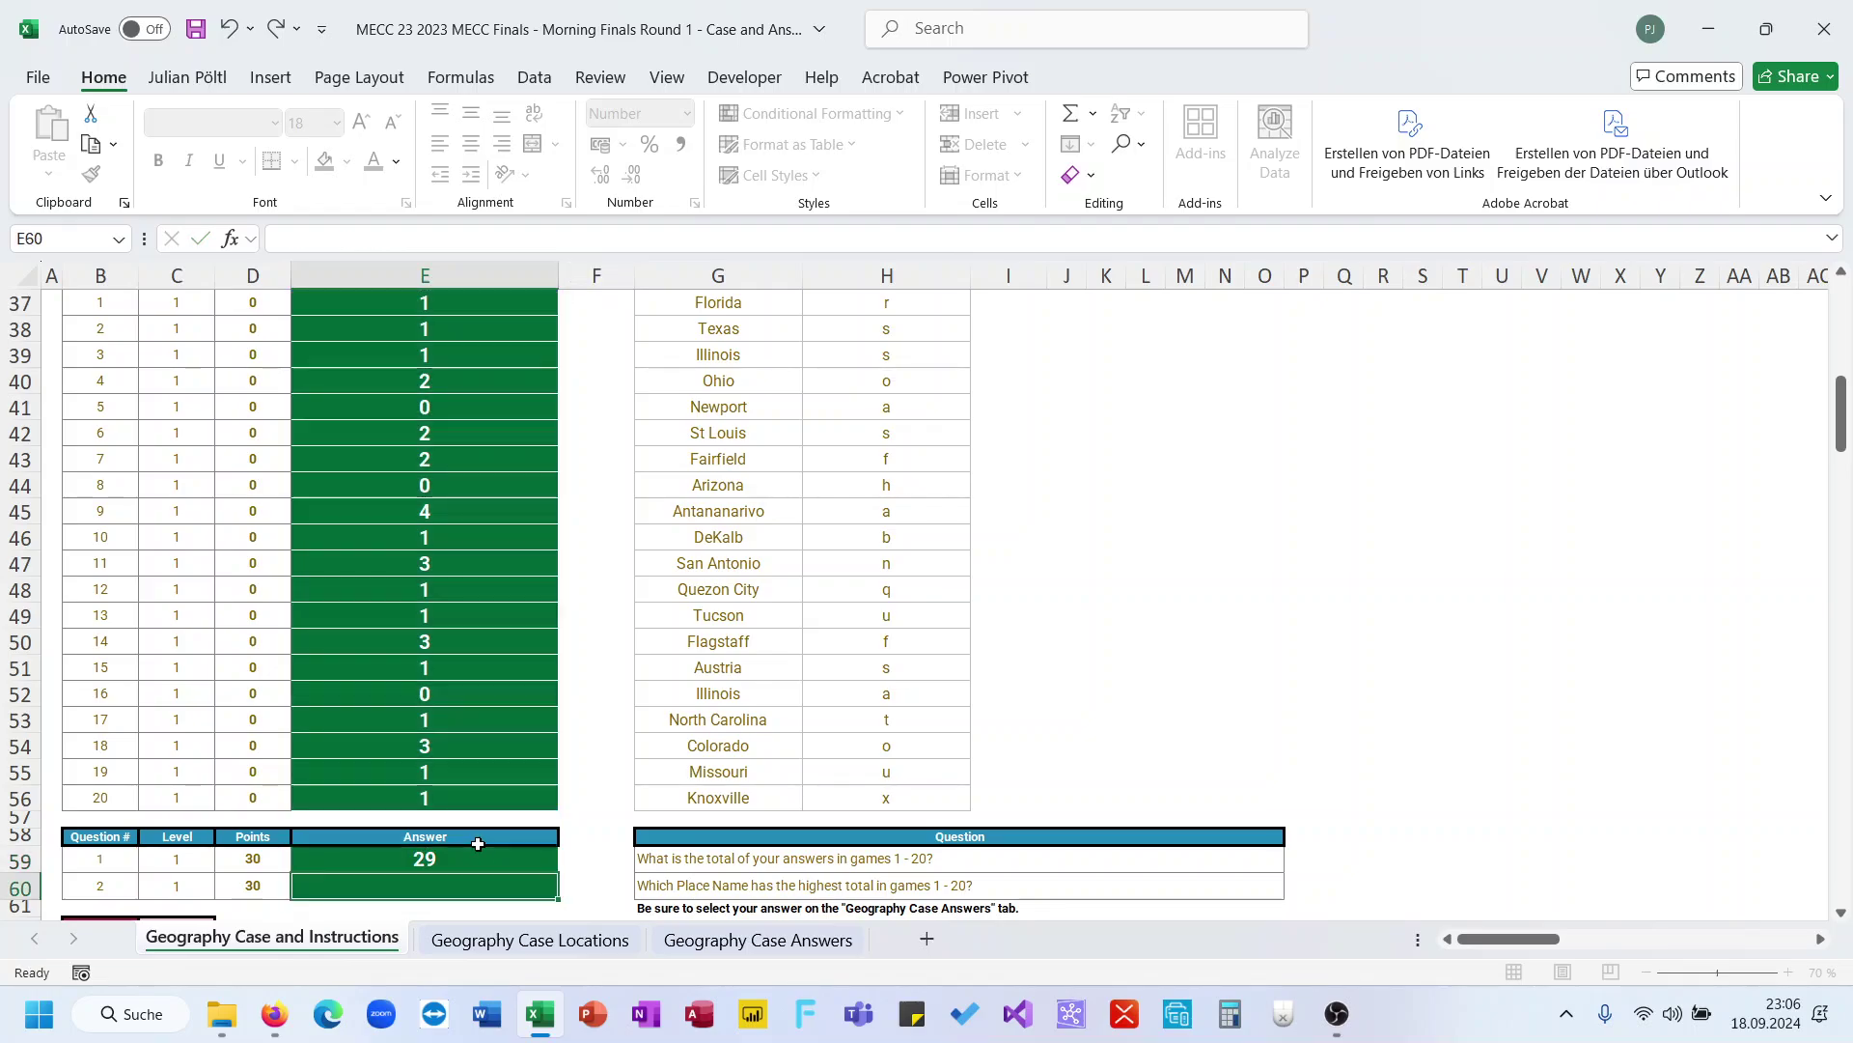
# Check the Level 1 total against the Geography Case Answers sheet and return to the Geography Case and Instructions sheet
pyautogui.click(758, 939)
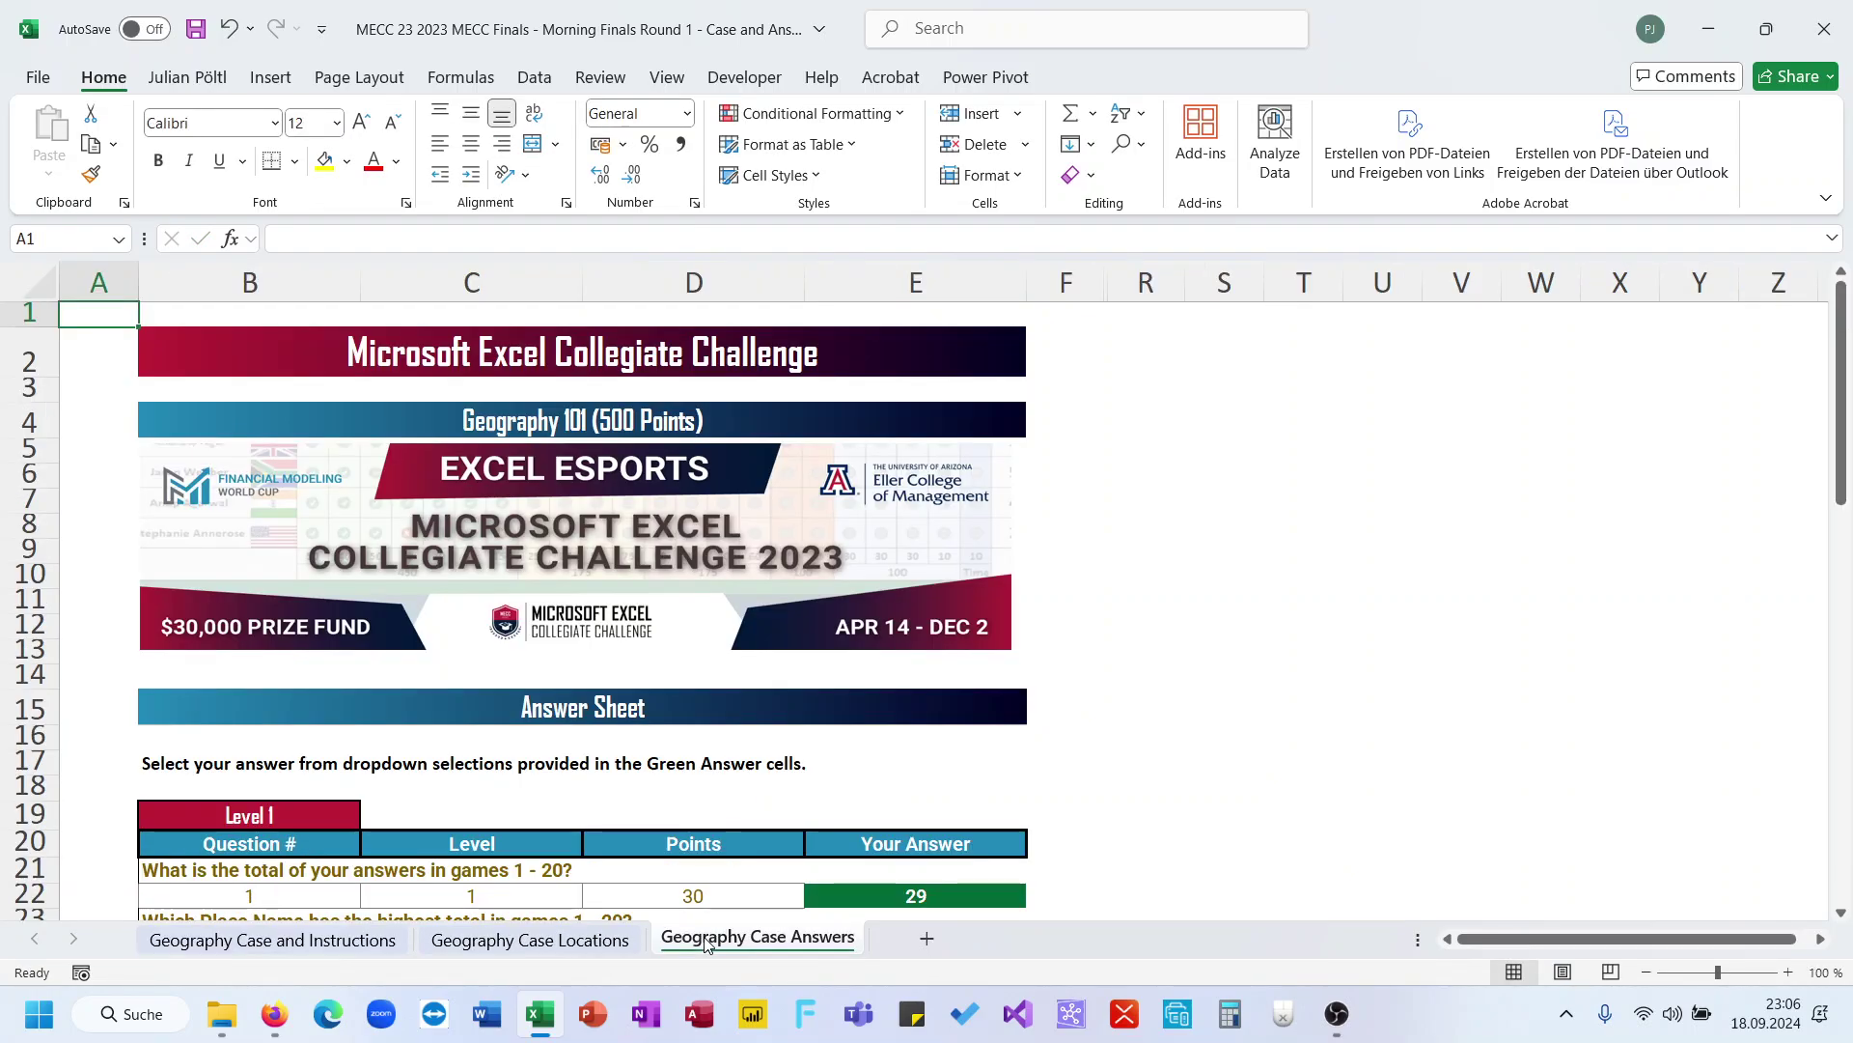
pyautogui.scroll(-1, 597, 815)
pyautogui.click(362, 942)
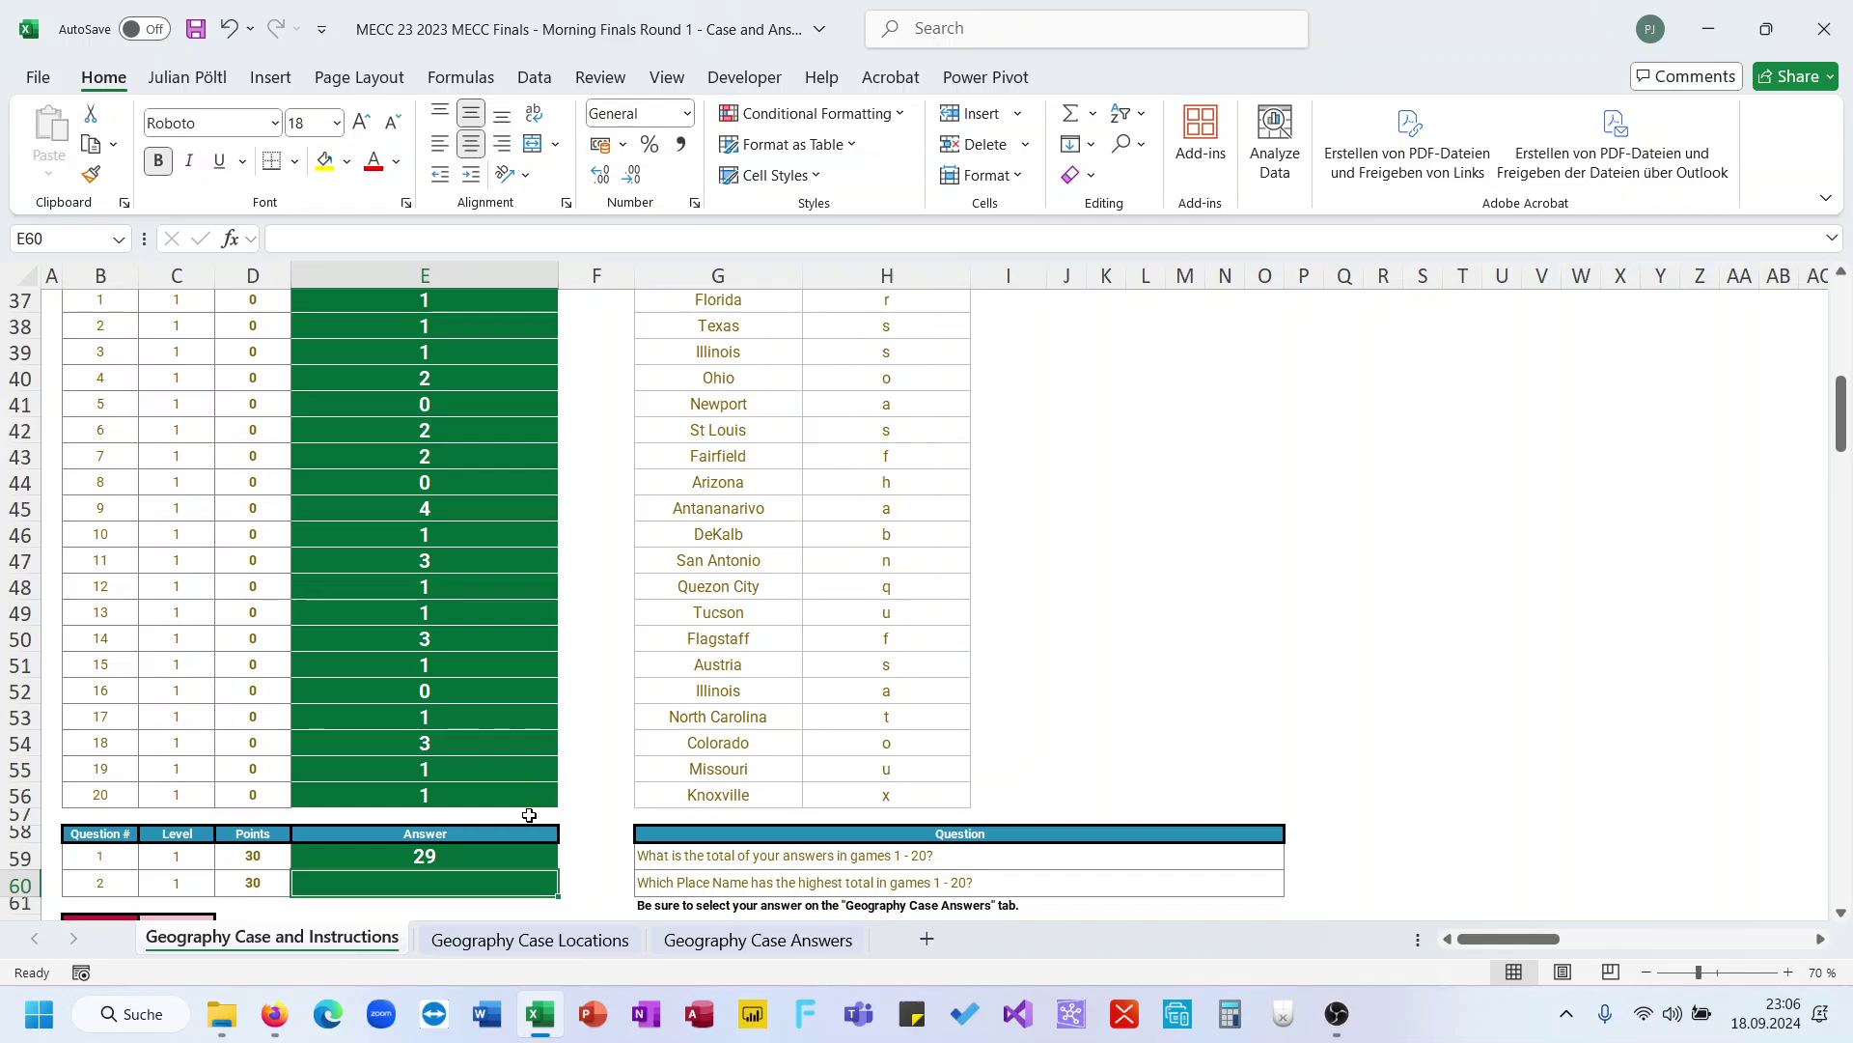
# Copy the place name Antananarivo from G45 into E60 as the answer to Level 1 question 2
pyautogui.scroll(1, 500, 829)
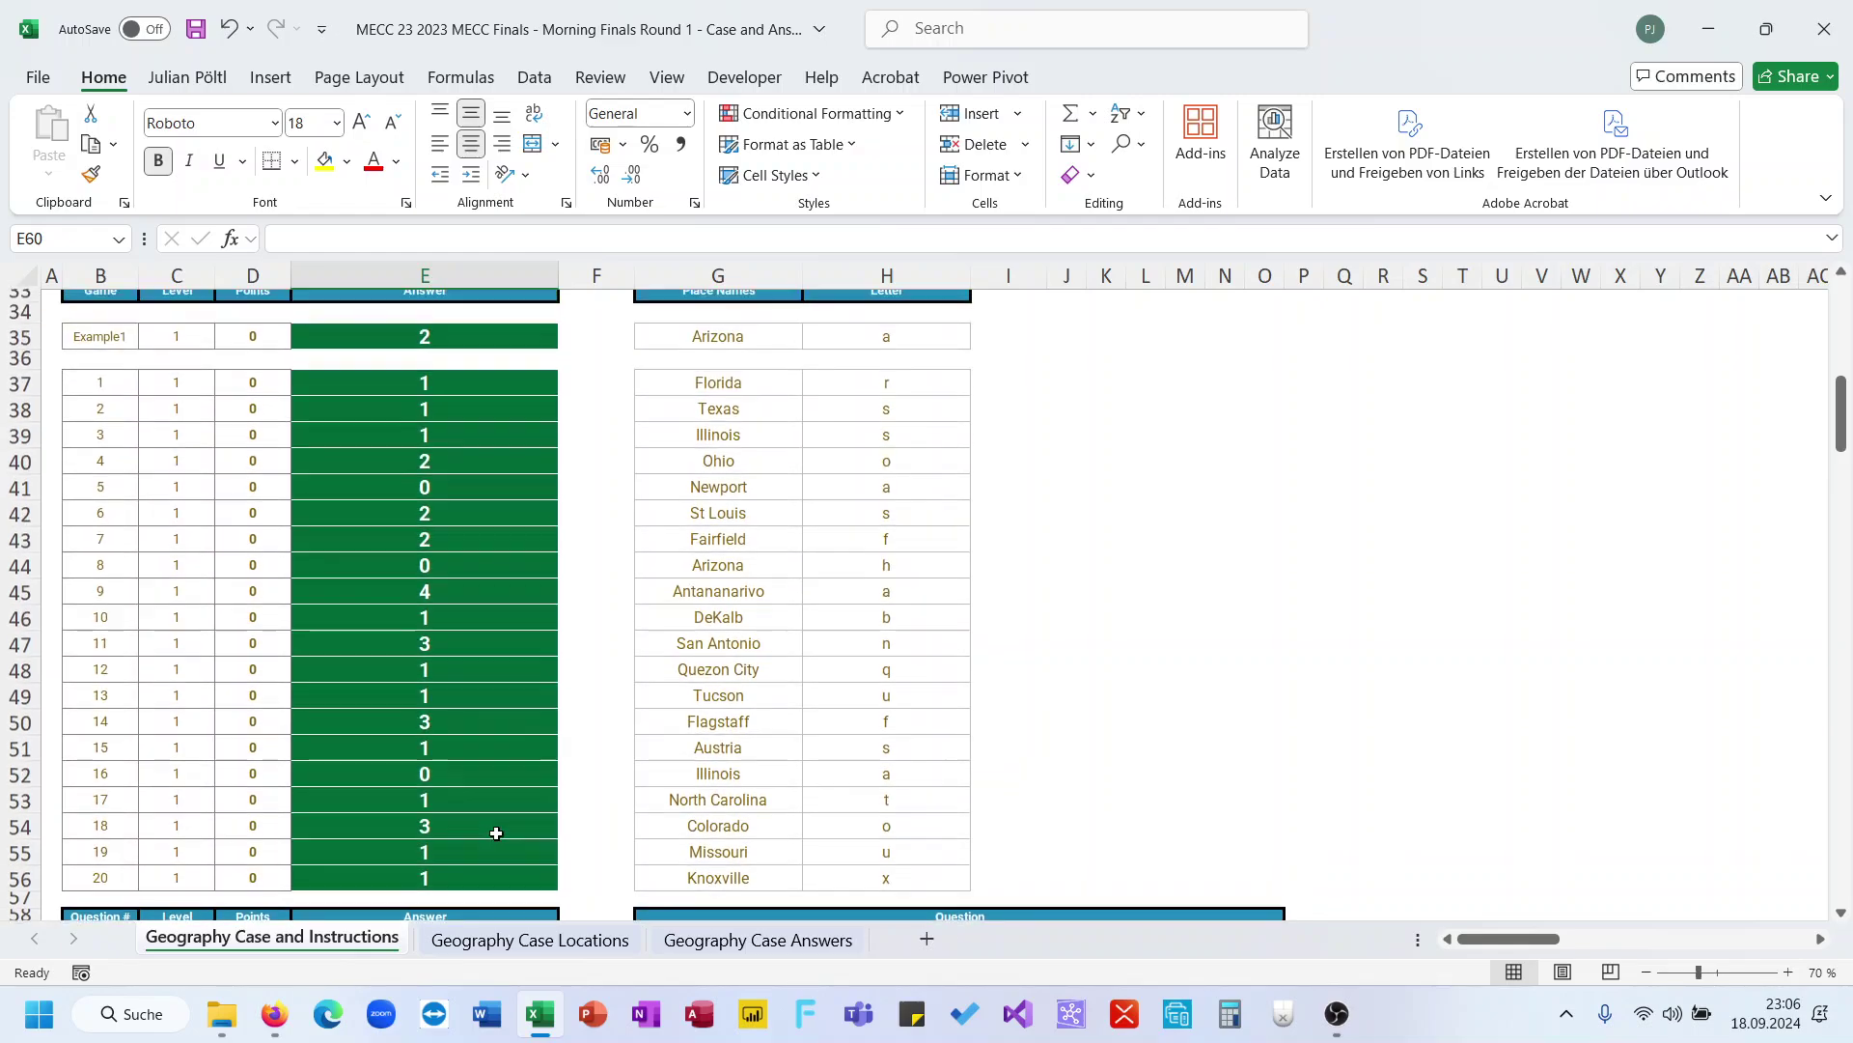
pyautogui.click(492, 592)
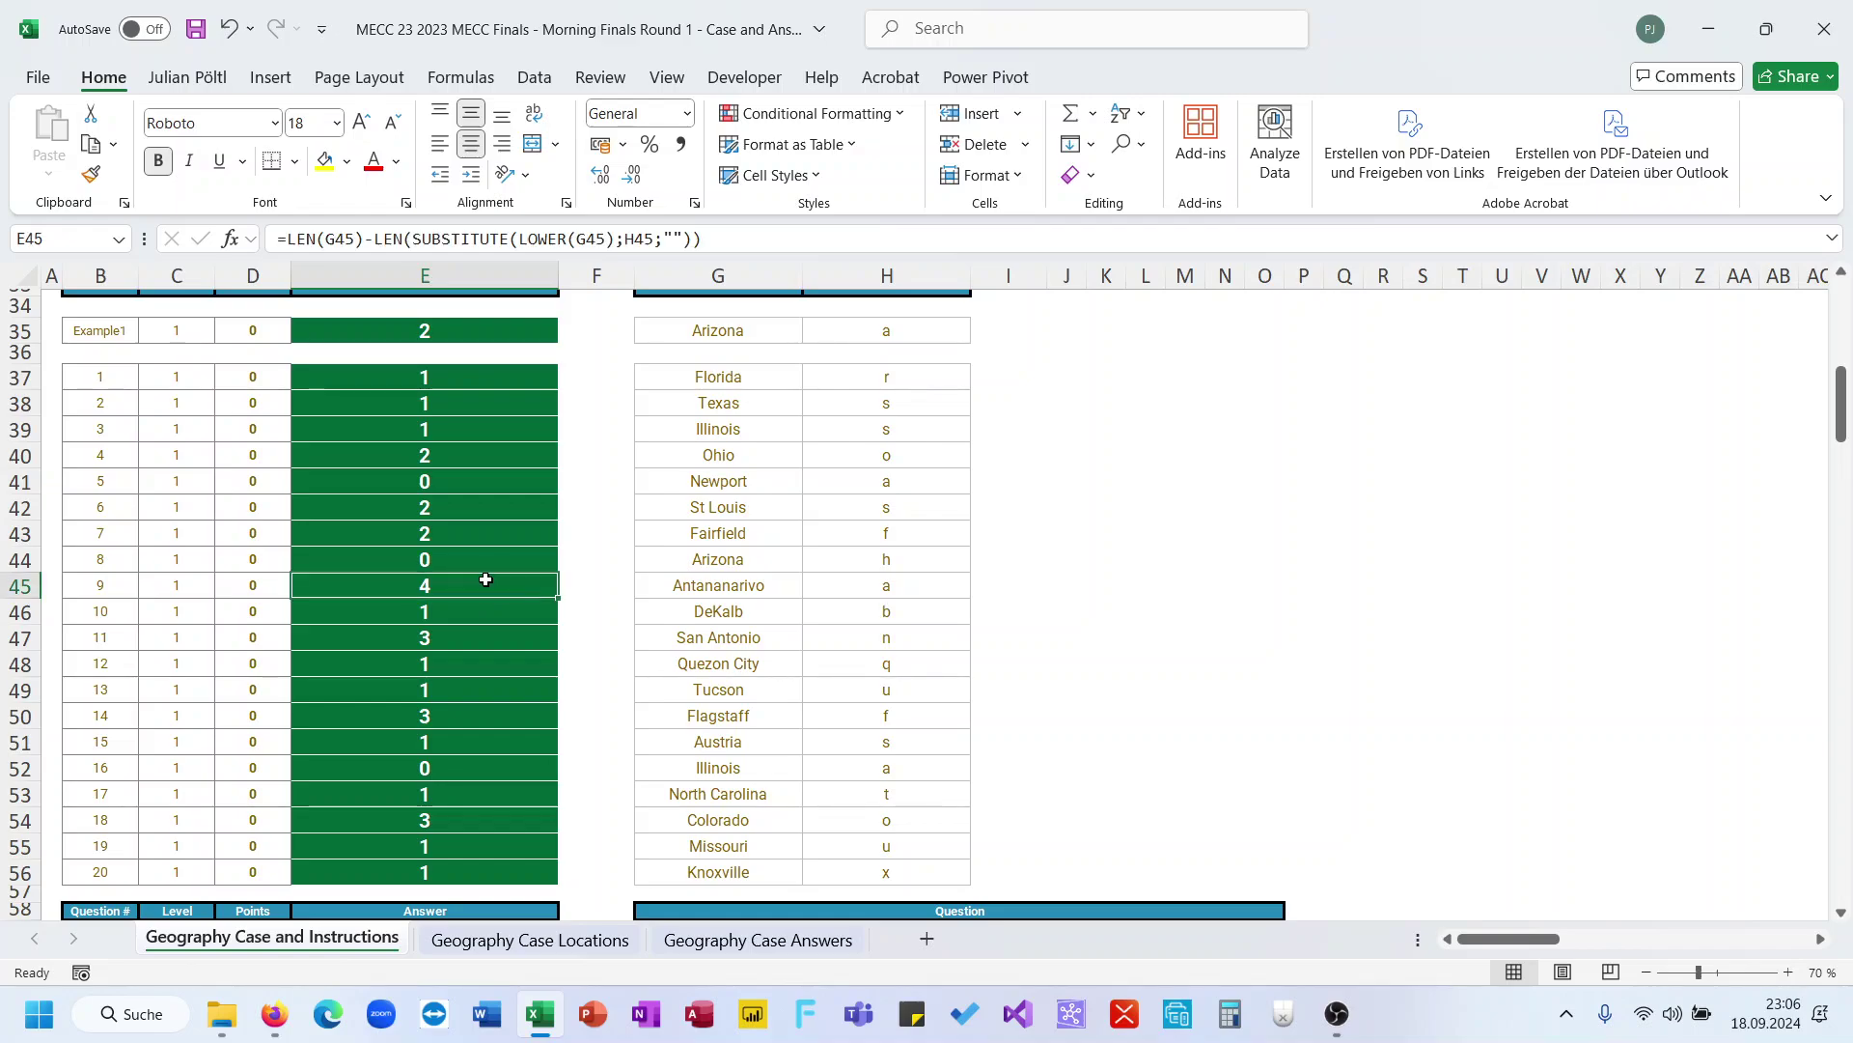
pyautogui.click(696, 593)
pyautogui.hotkey('ctrl', 'c')
pyautogui.scroll(-2, 696, 593)
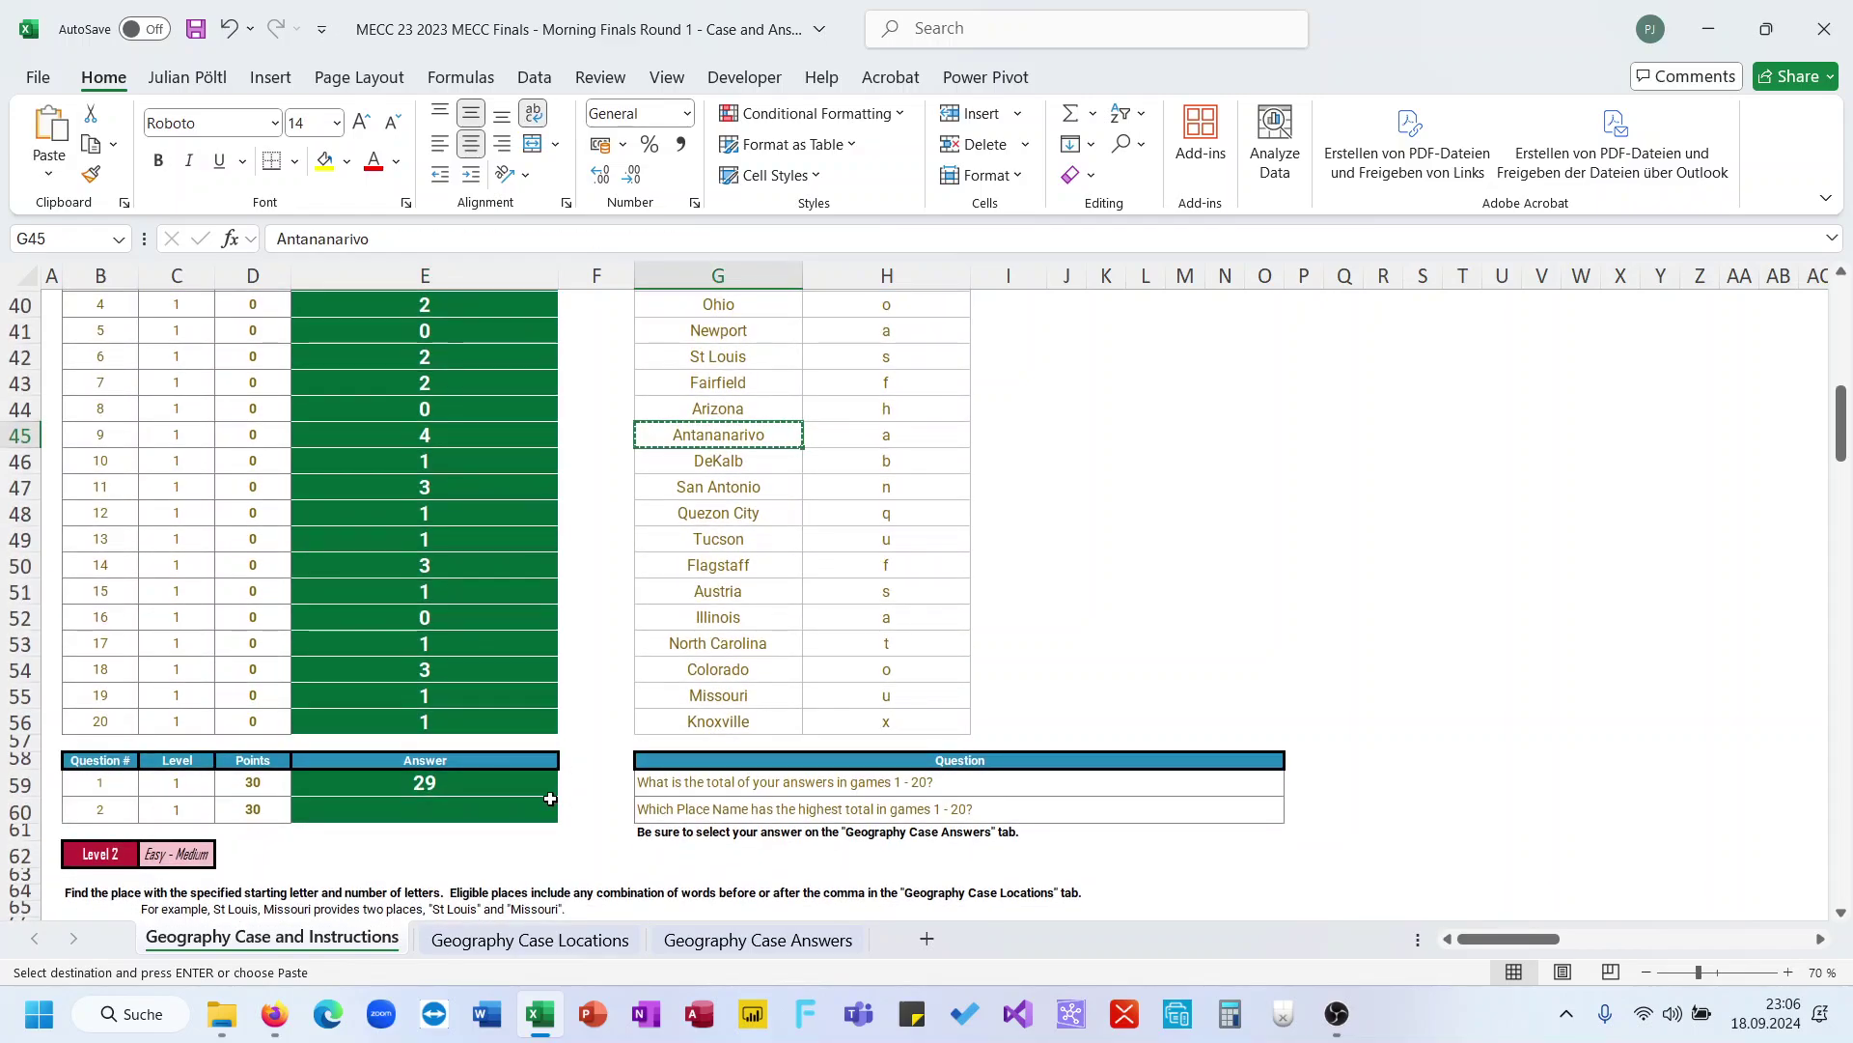
pyautogui.click(517, 806)
pyautogui.hotkey('ctrl', 'v')
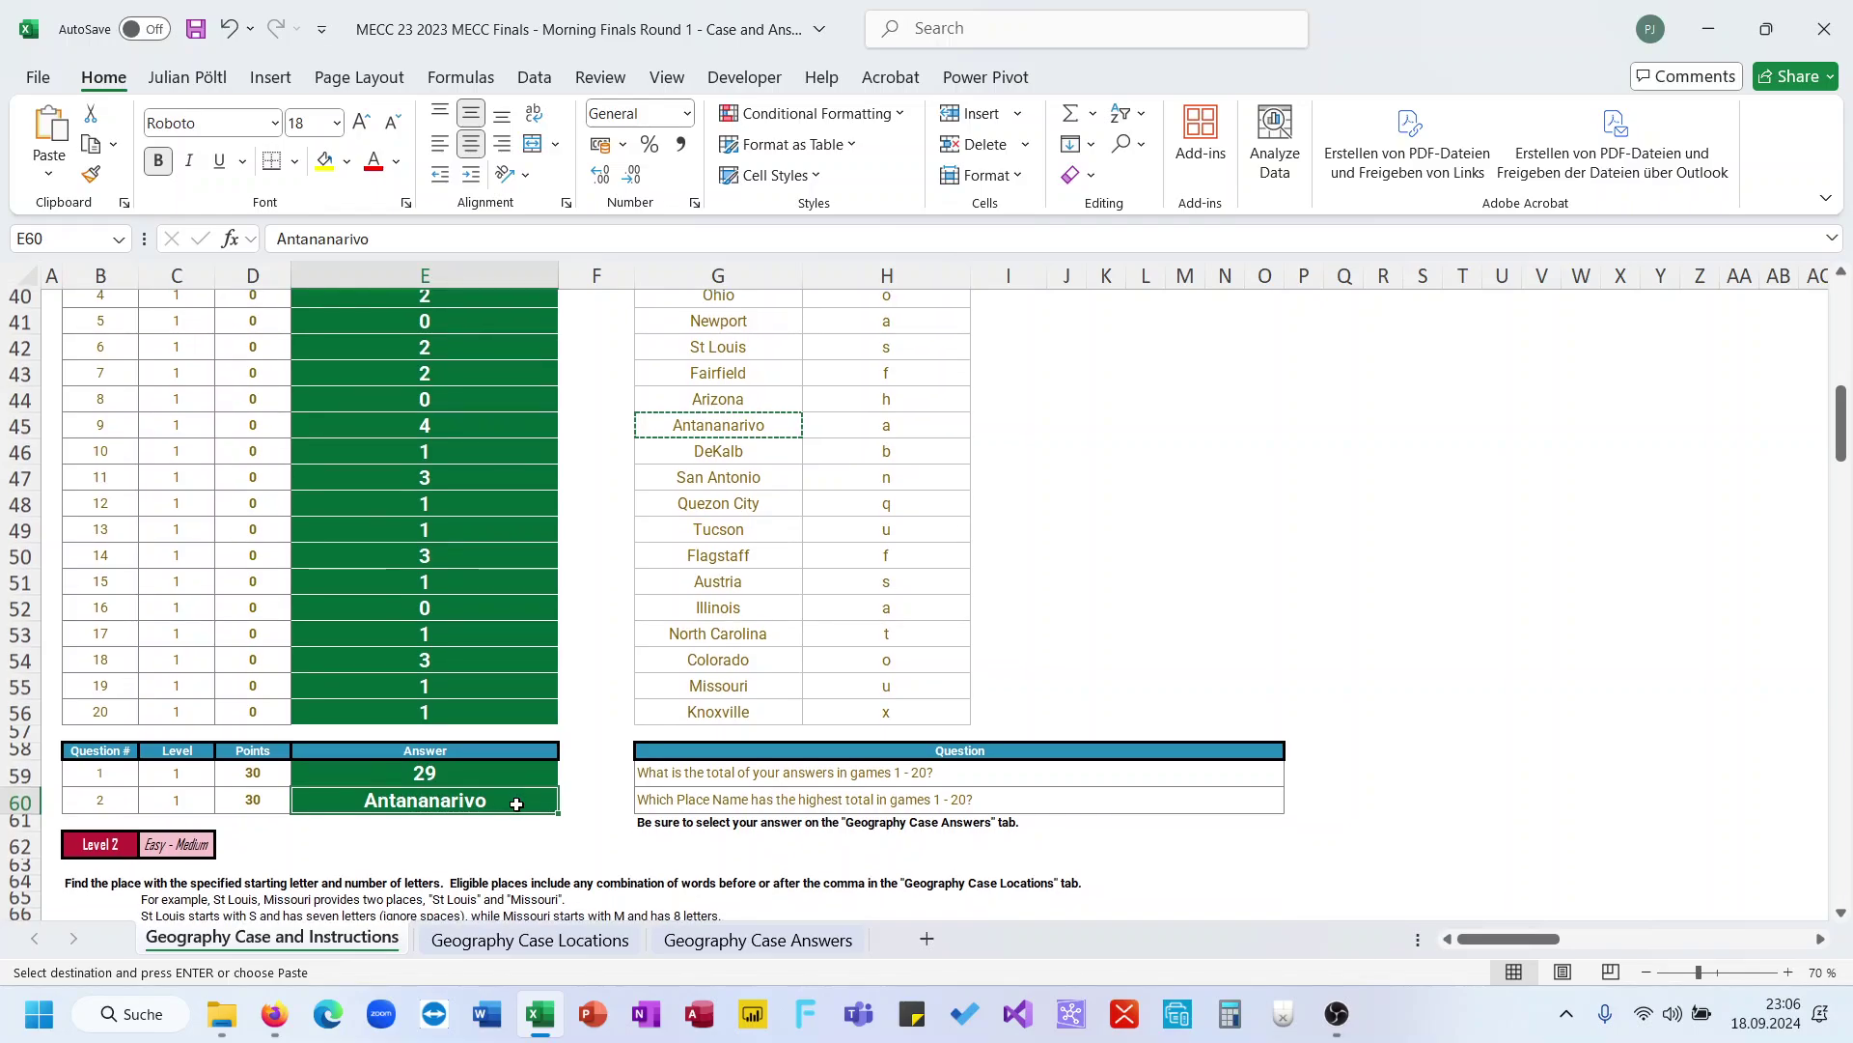
# Read the Level 2 task description and its table of starting letters and numbers of letters
pyautogui.scroll(-2, 517, 804)
pyautogui.scroll(-2, 517, 804)
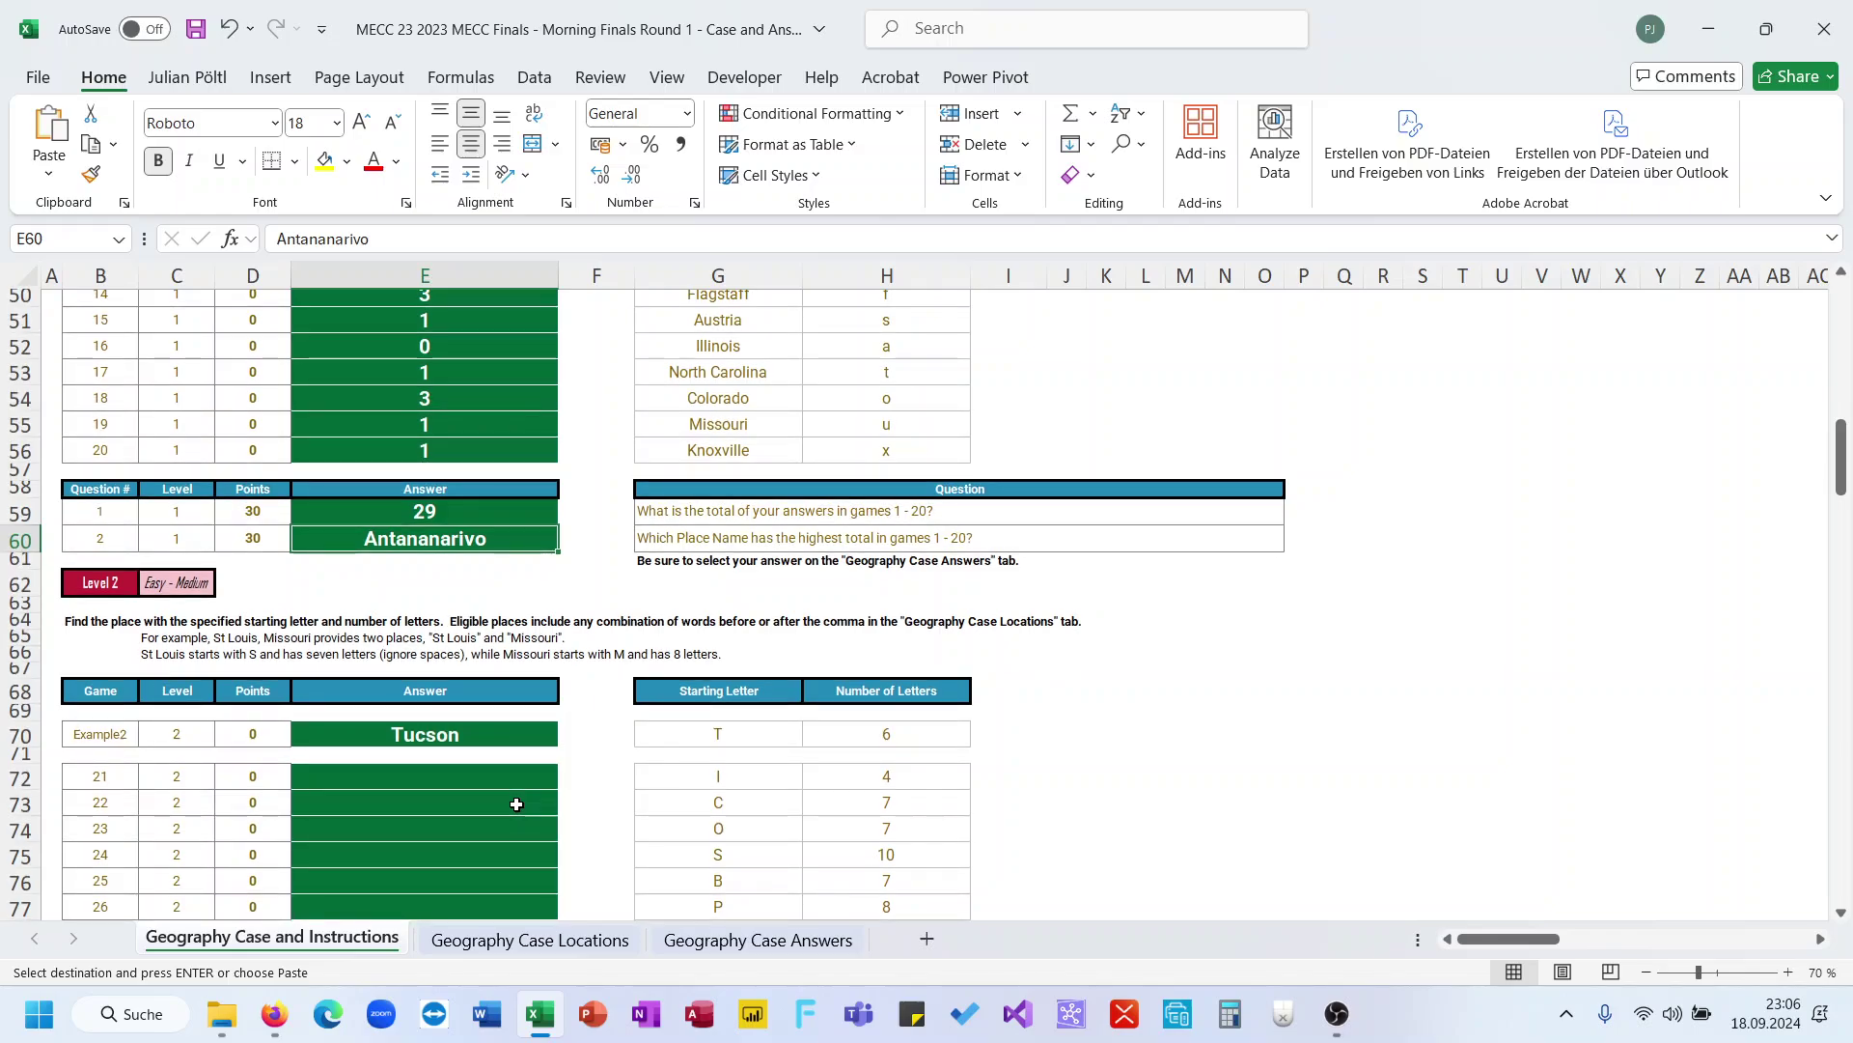
pyautogui.scroll(-2, 517, 804)
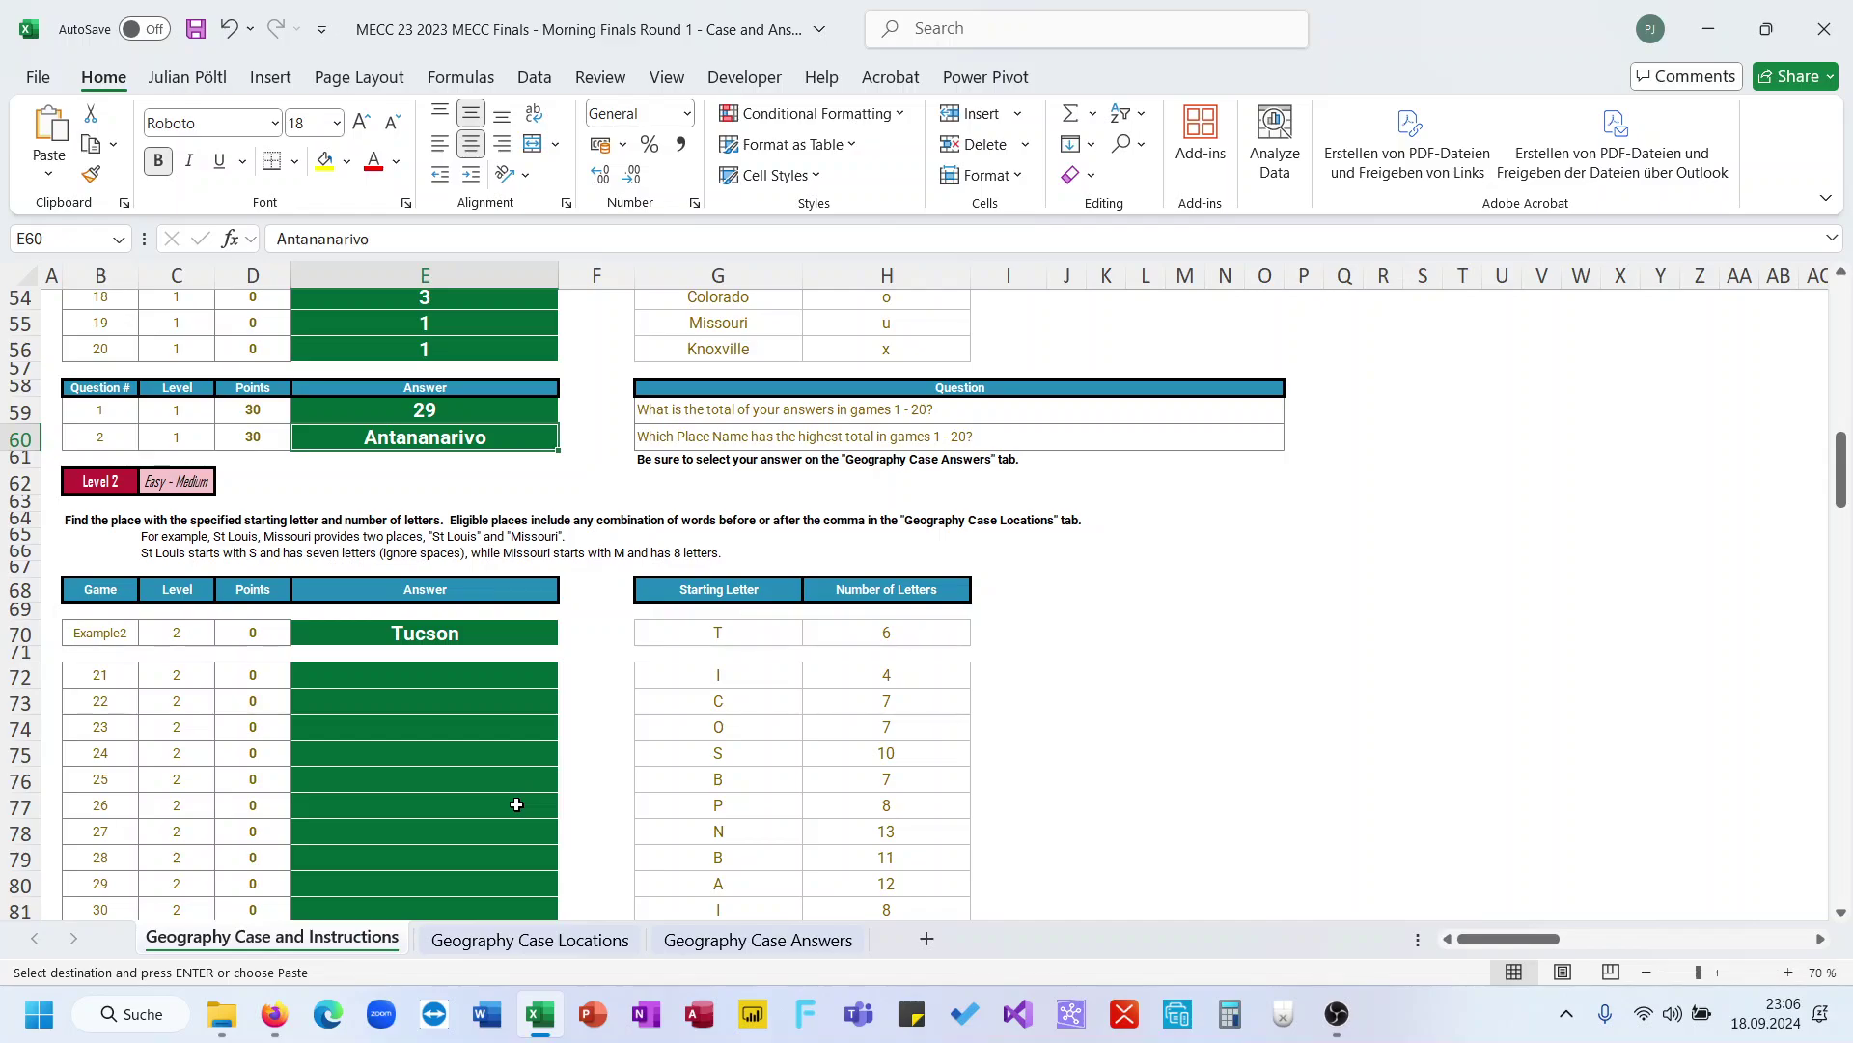
# Go to the Geography Case Locations sheet and start a VSTACK formula in C3
pyautogui.scroll(-1, 517, 804)
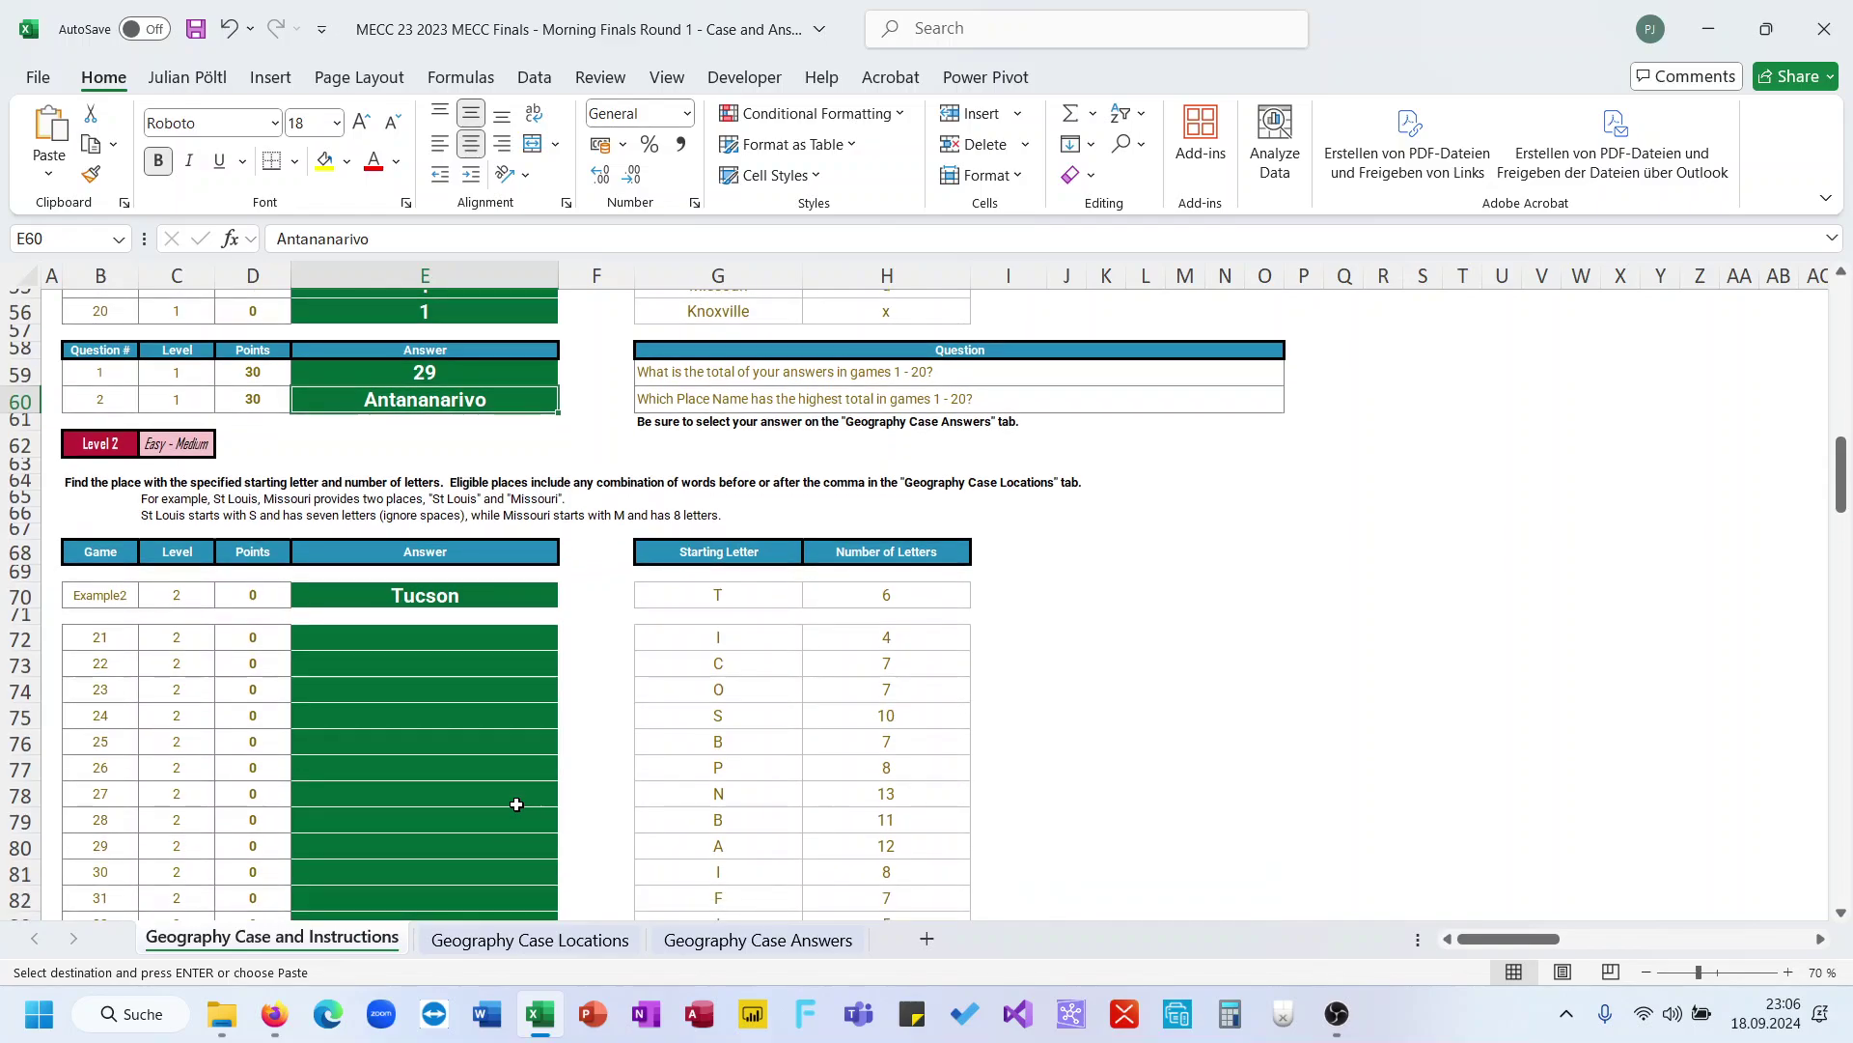
pyautogui.click(763, 645)
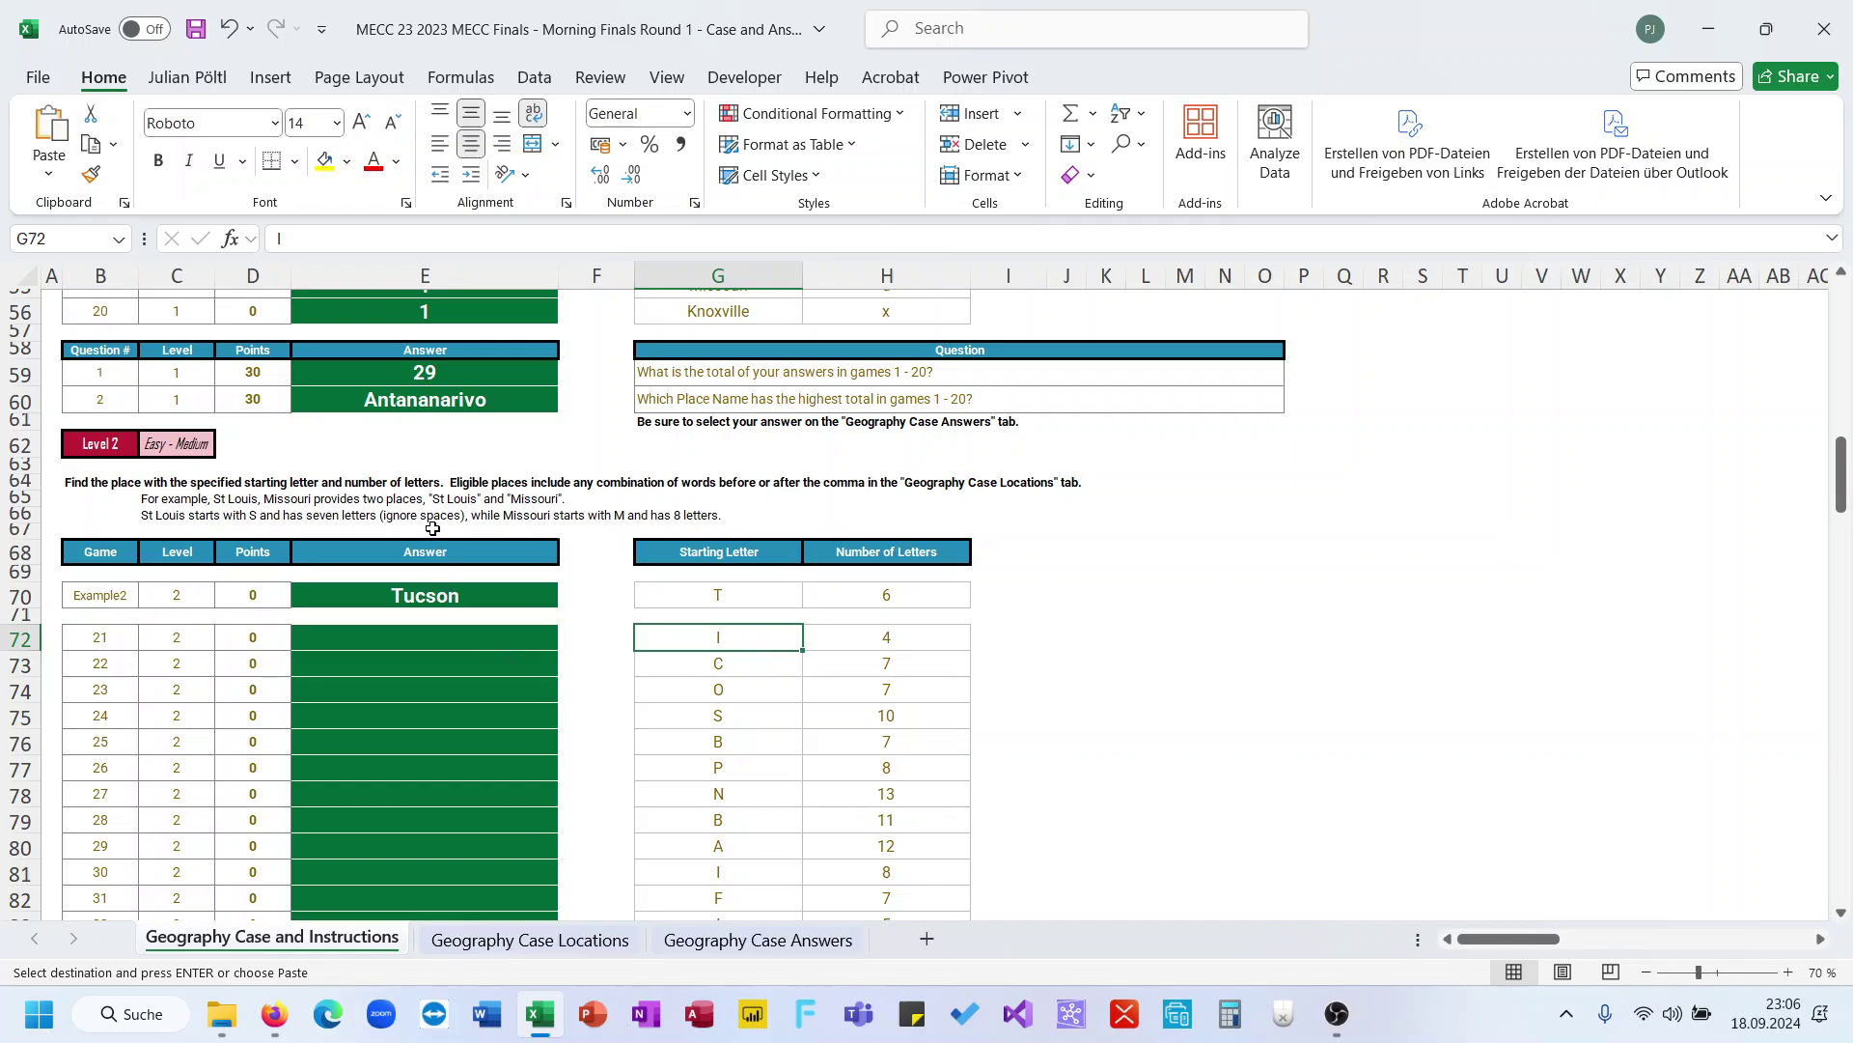
pyautogui.click(497, 943)
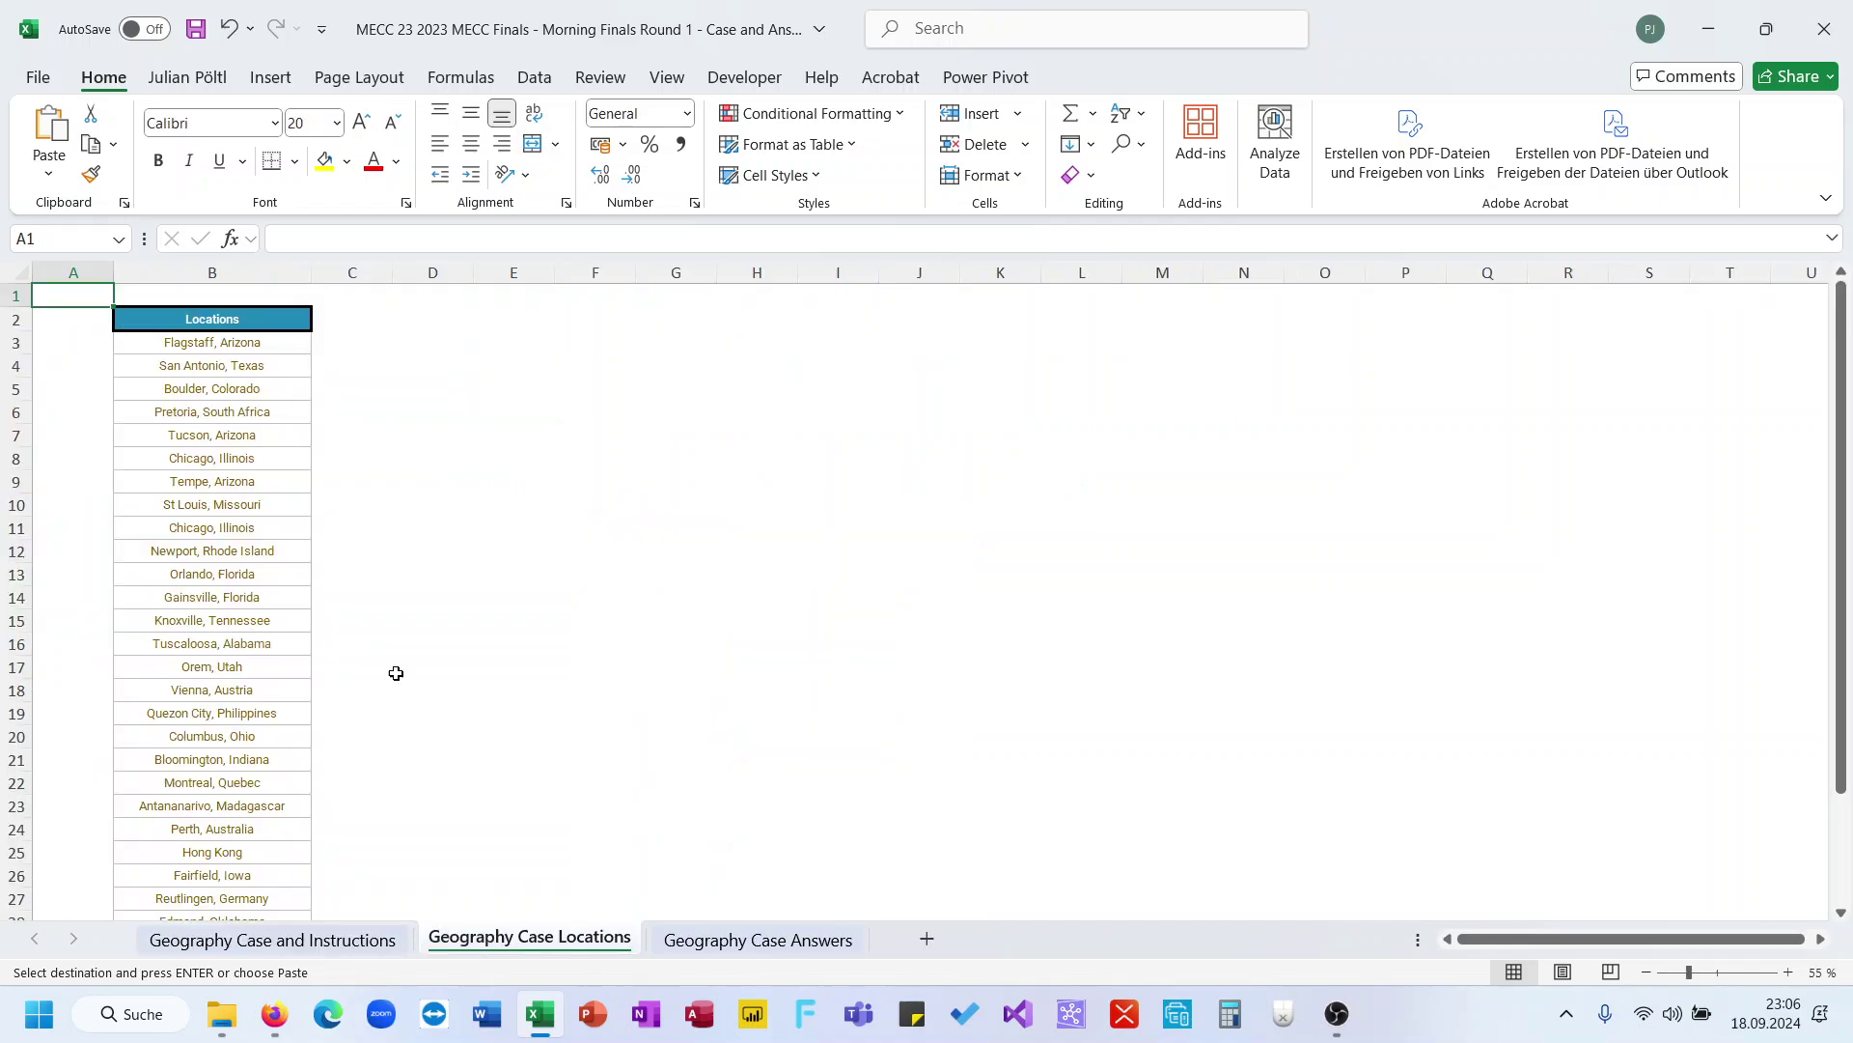
pyautogui.click(362, 342)
pyautogui.write('=text')
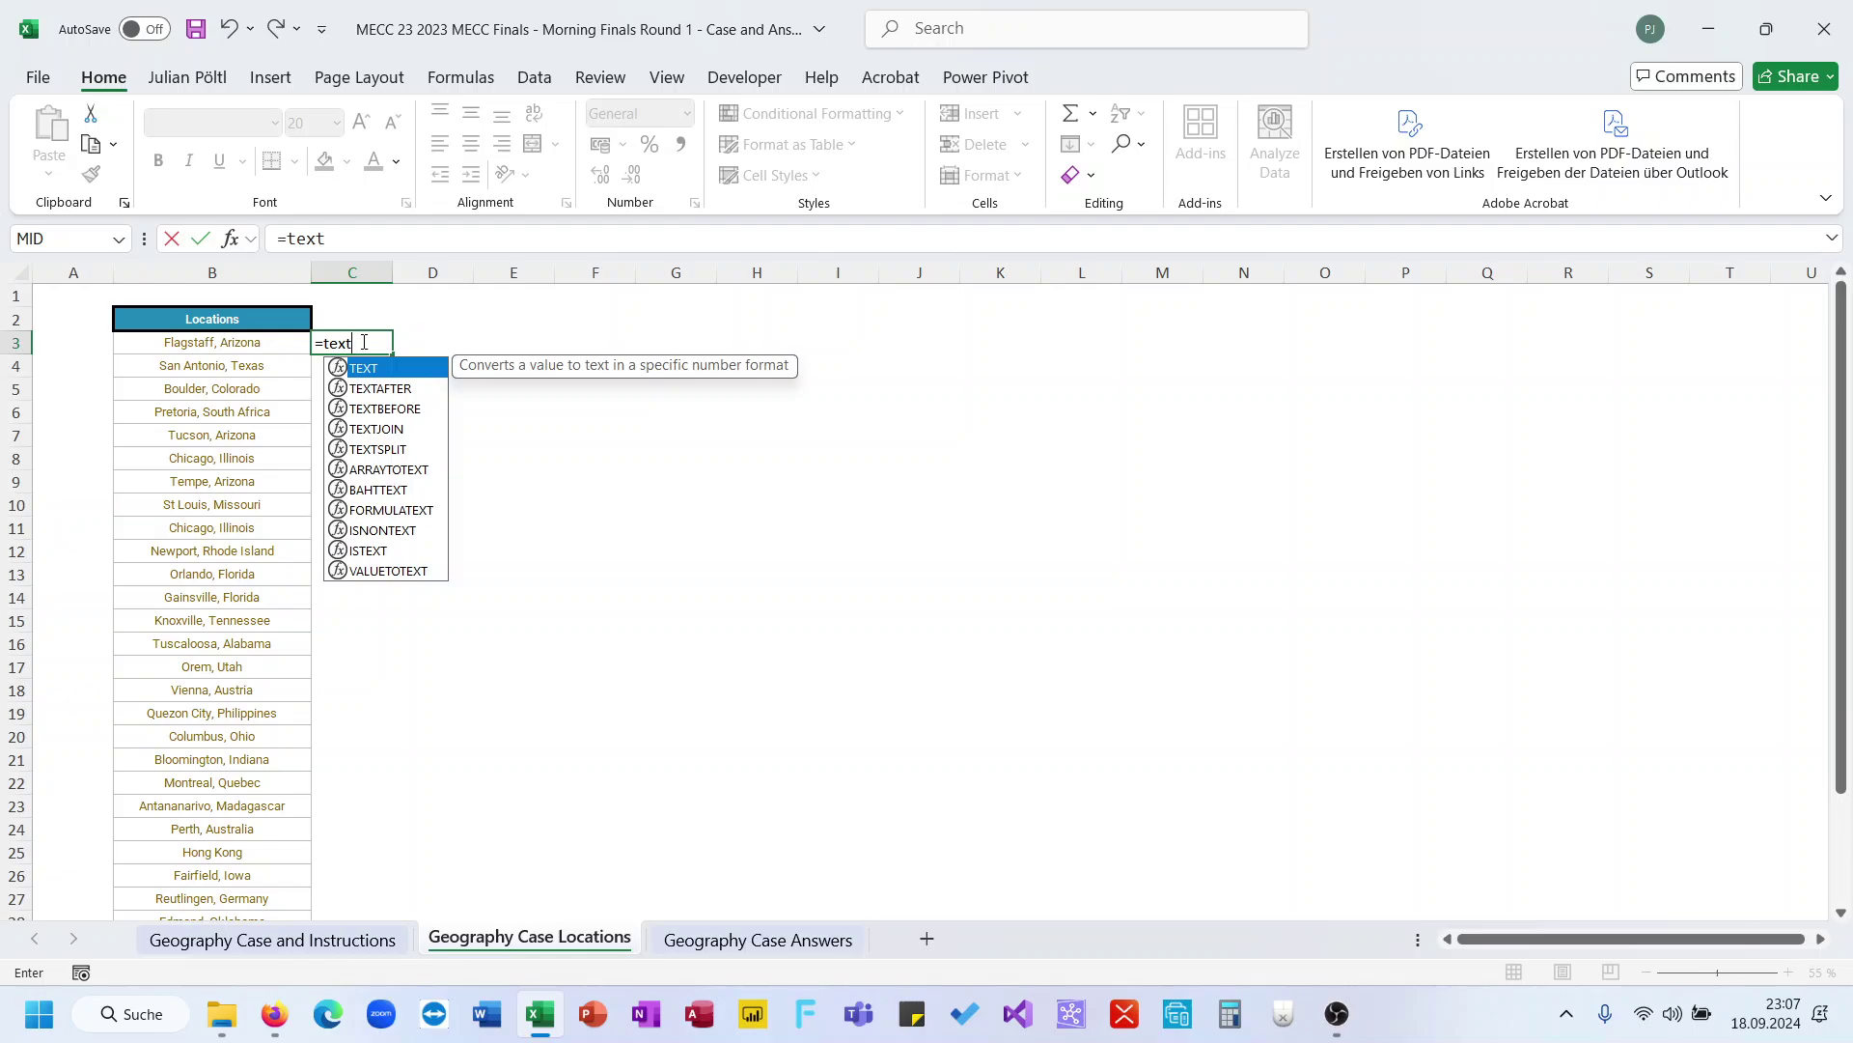
pyautogui.press('BackSpace')
pyautogui.press('BackSpace')
pyautogui.press('BackSpace')
pyautogui.press('BackSpace')
pyautogui.write('vs')
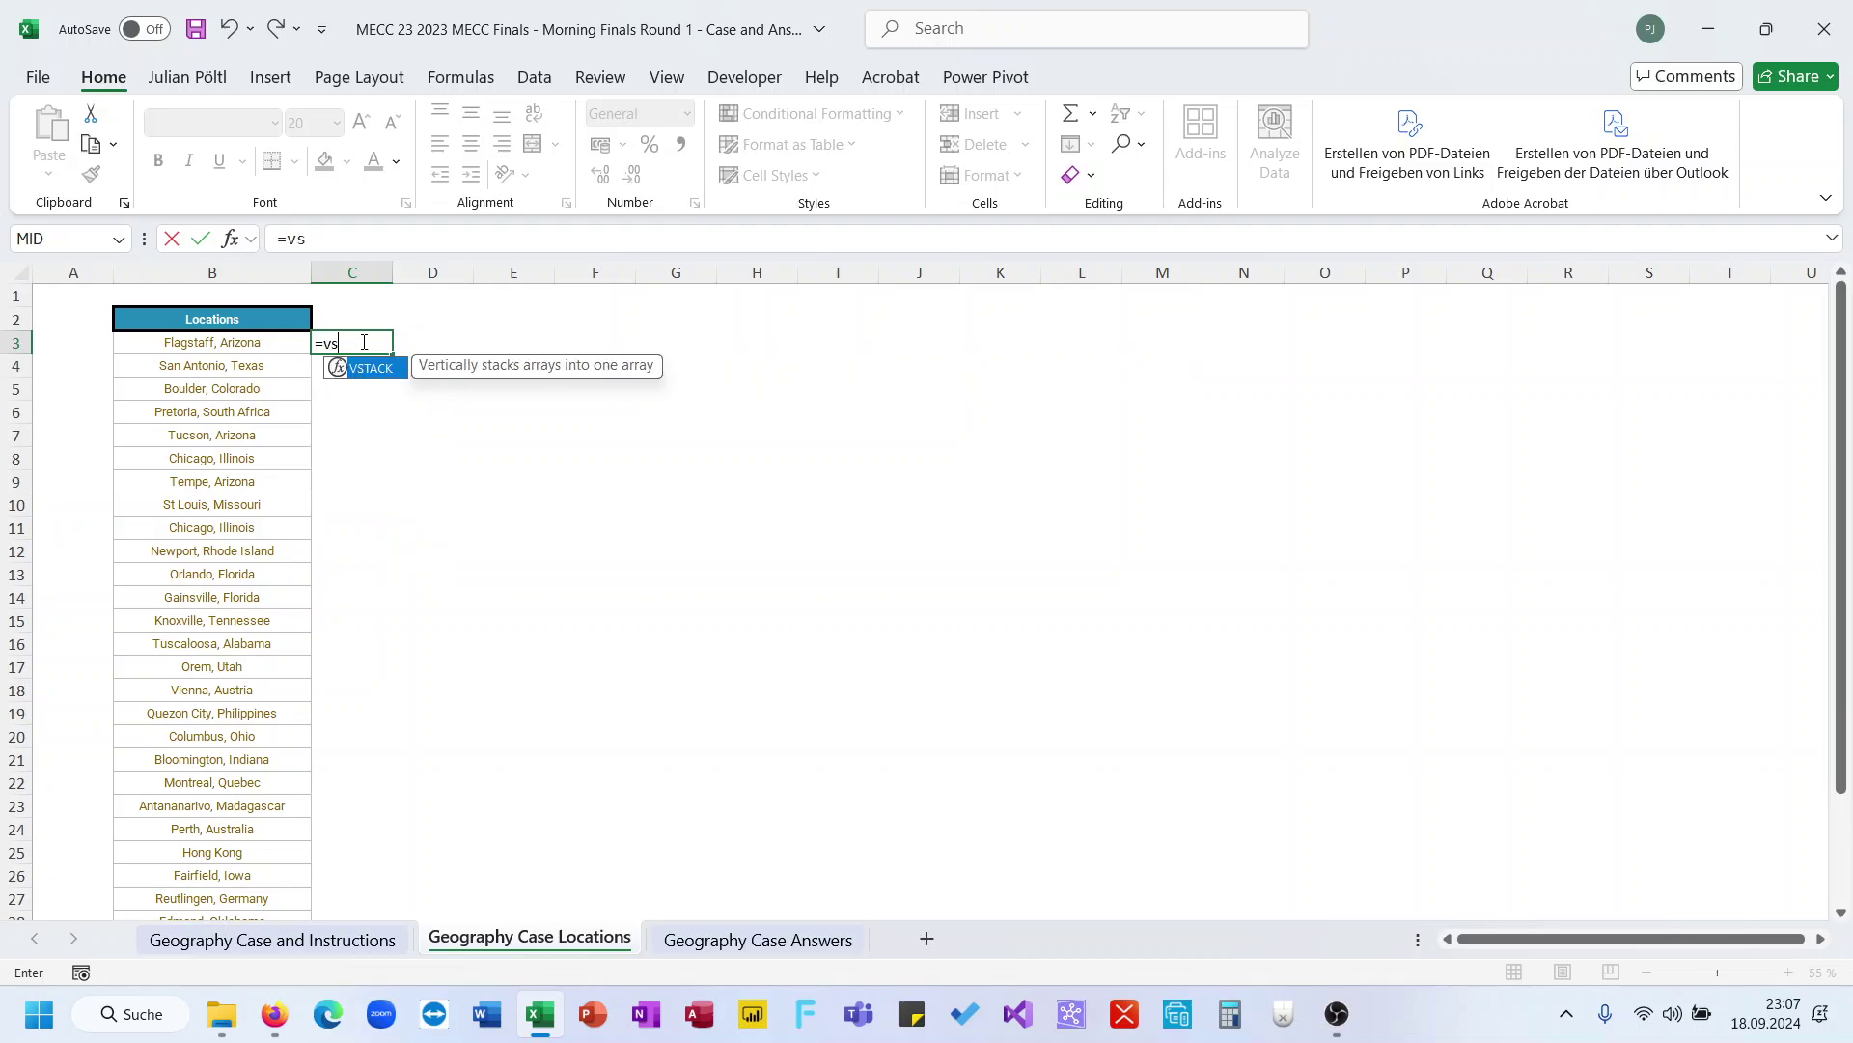
pyautogui.press('Tab')
# Add TEXTBEFORE(B3:B32;",") as the first VSTACK array to extract the names before the comma
pyautogui.write('tex')
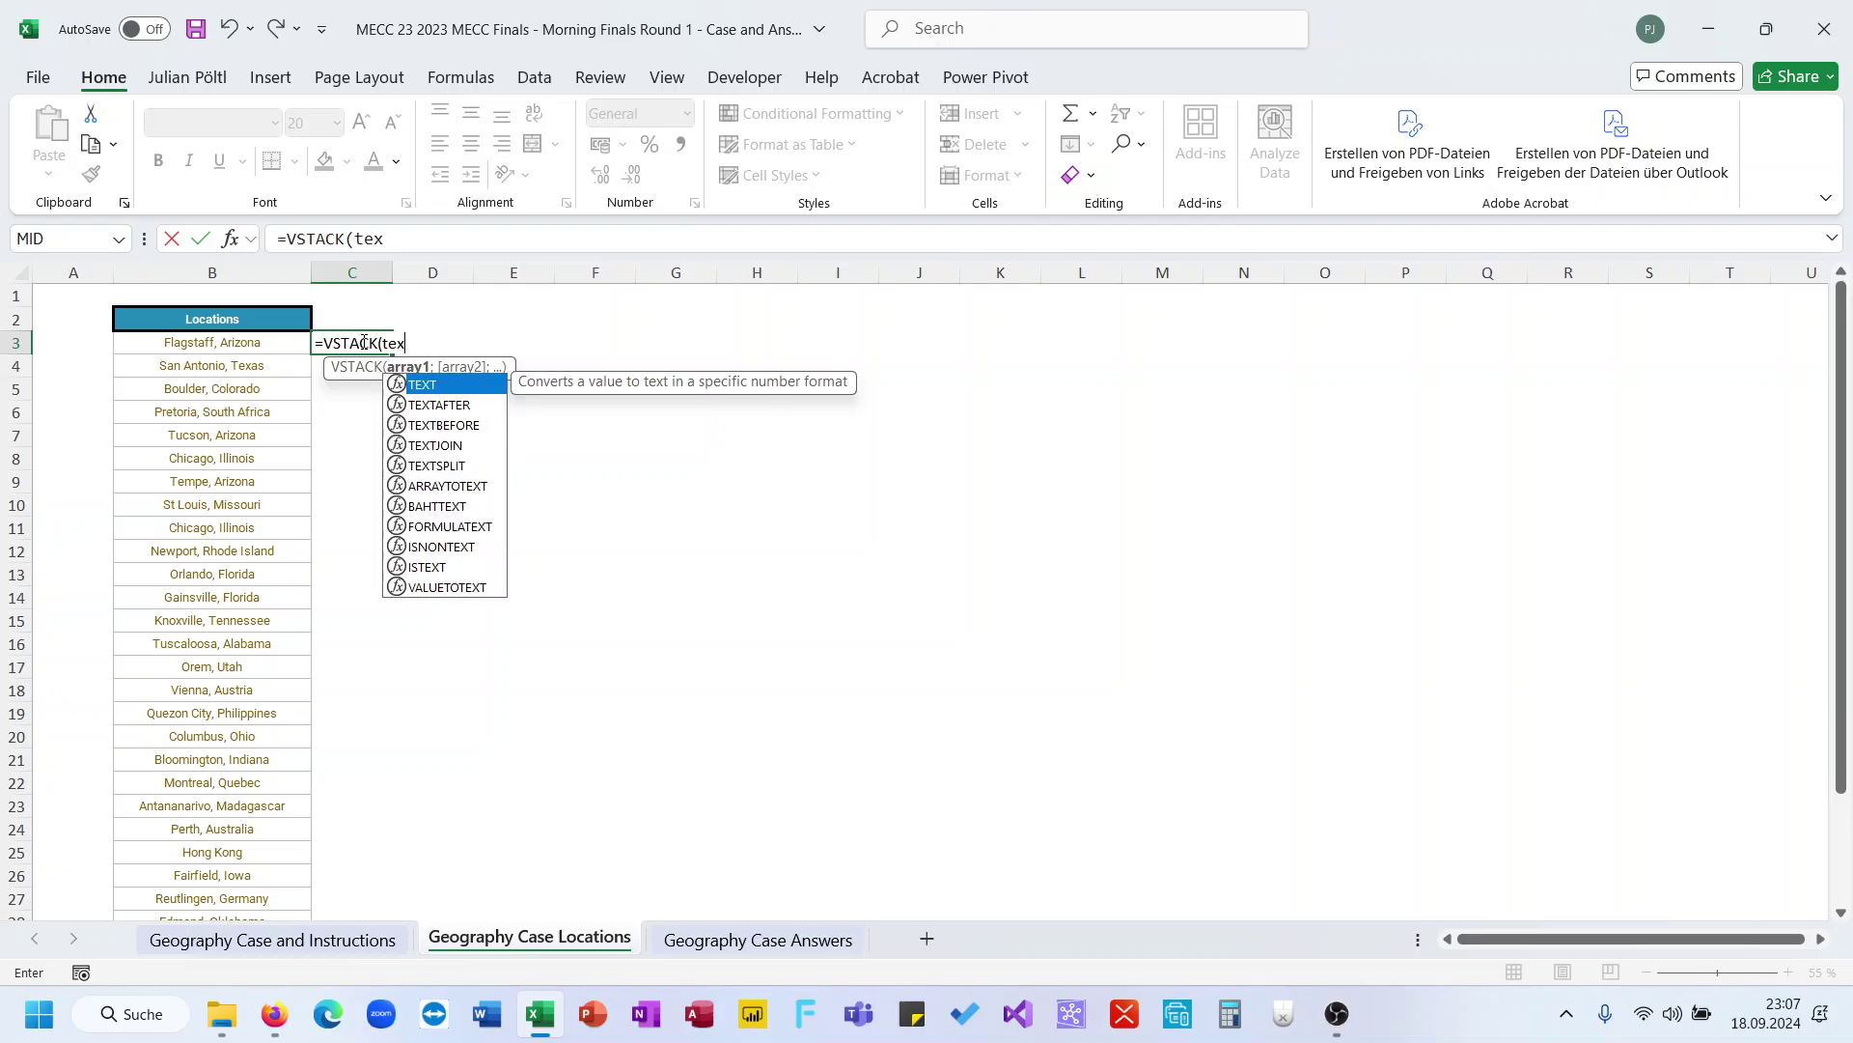
pyautogui.write('t')
pyautogui.press('Down')
pyautogui.press('Down')
pyautogui.press('Tab')
pyautogui.press('Left')
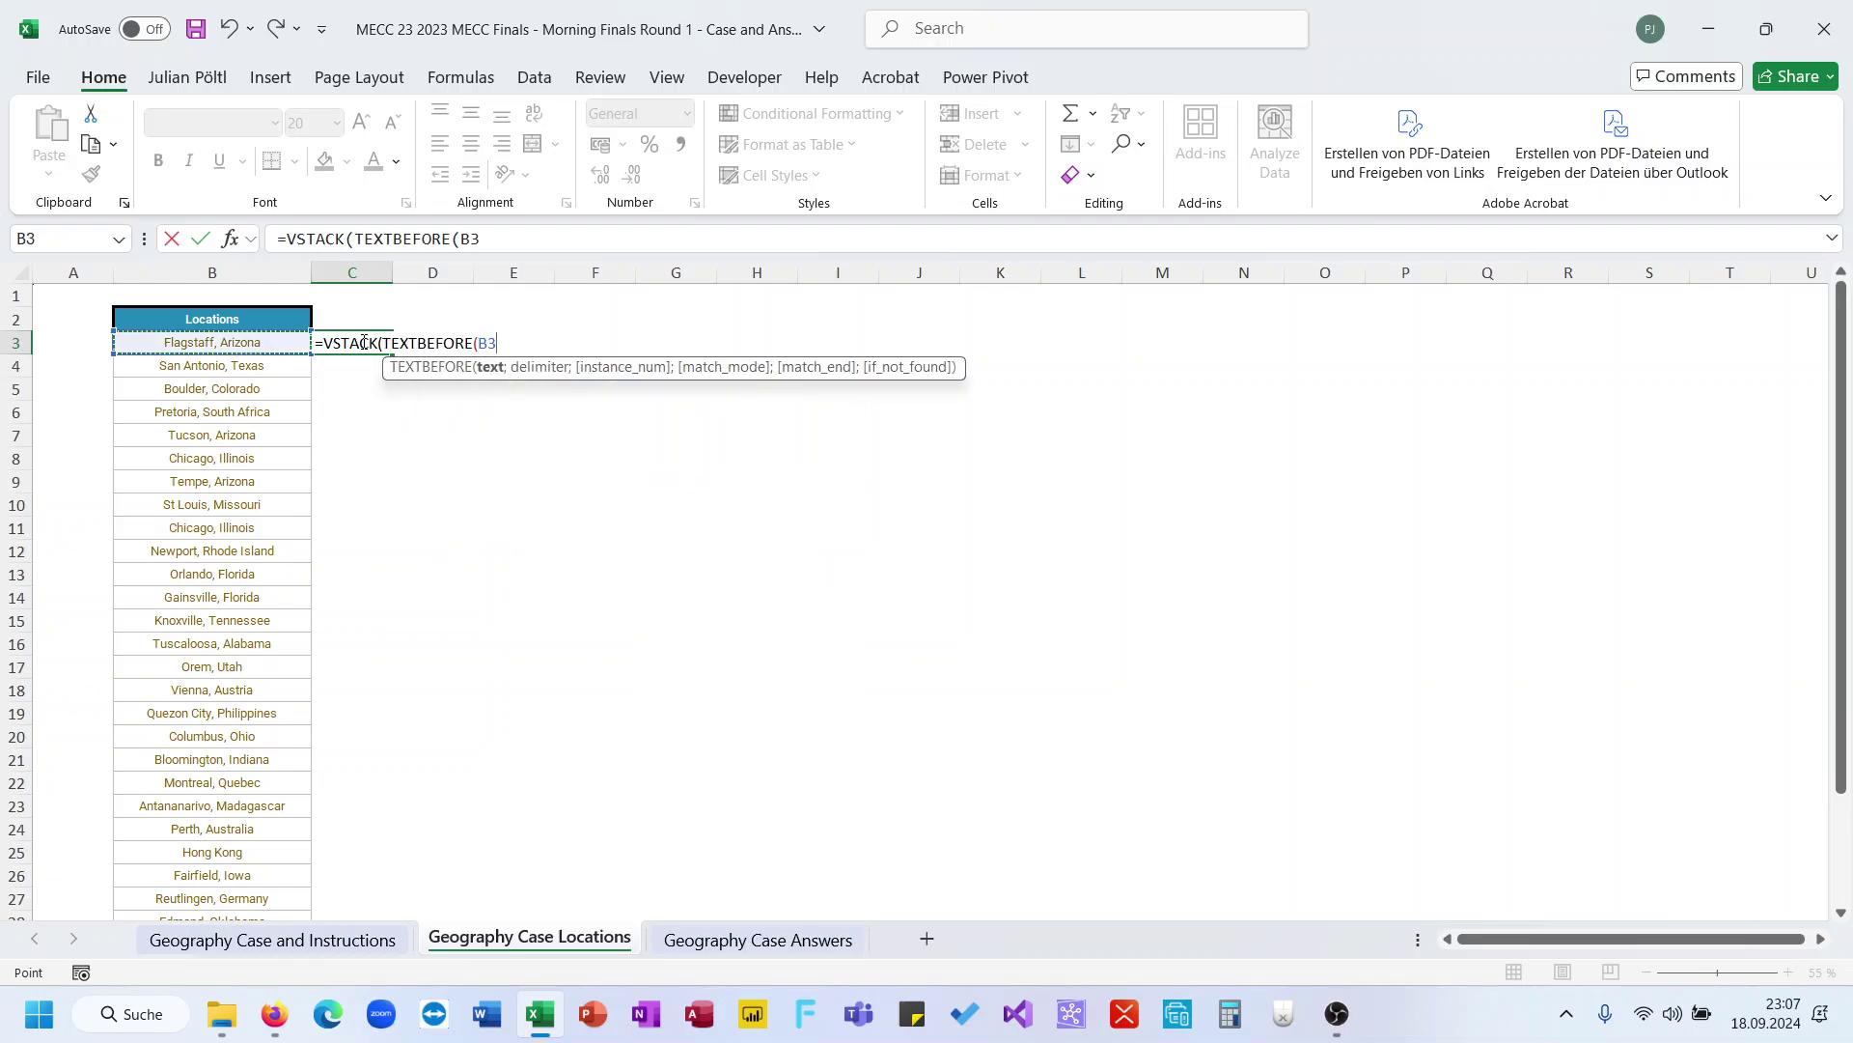
pyautogui.hotkey('ctrl', 'shift', 'Down')
pyautogui.write(';"')
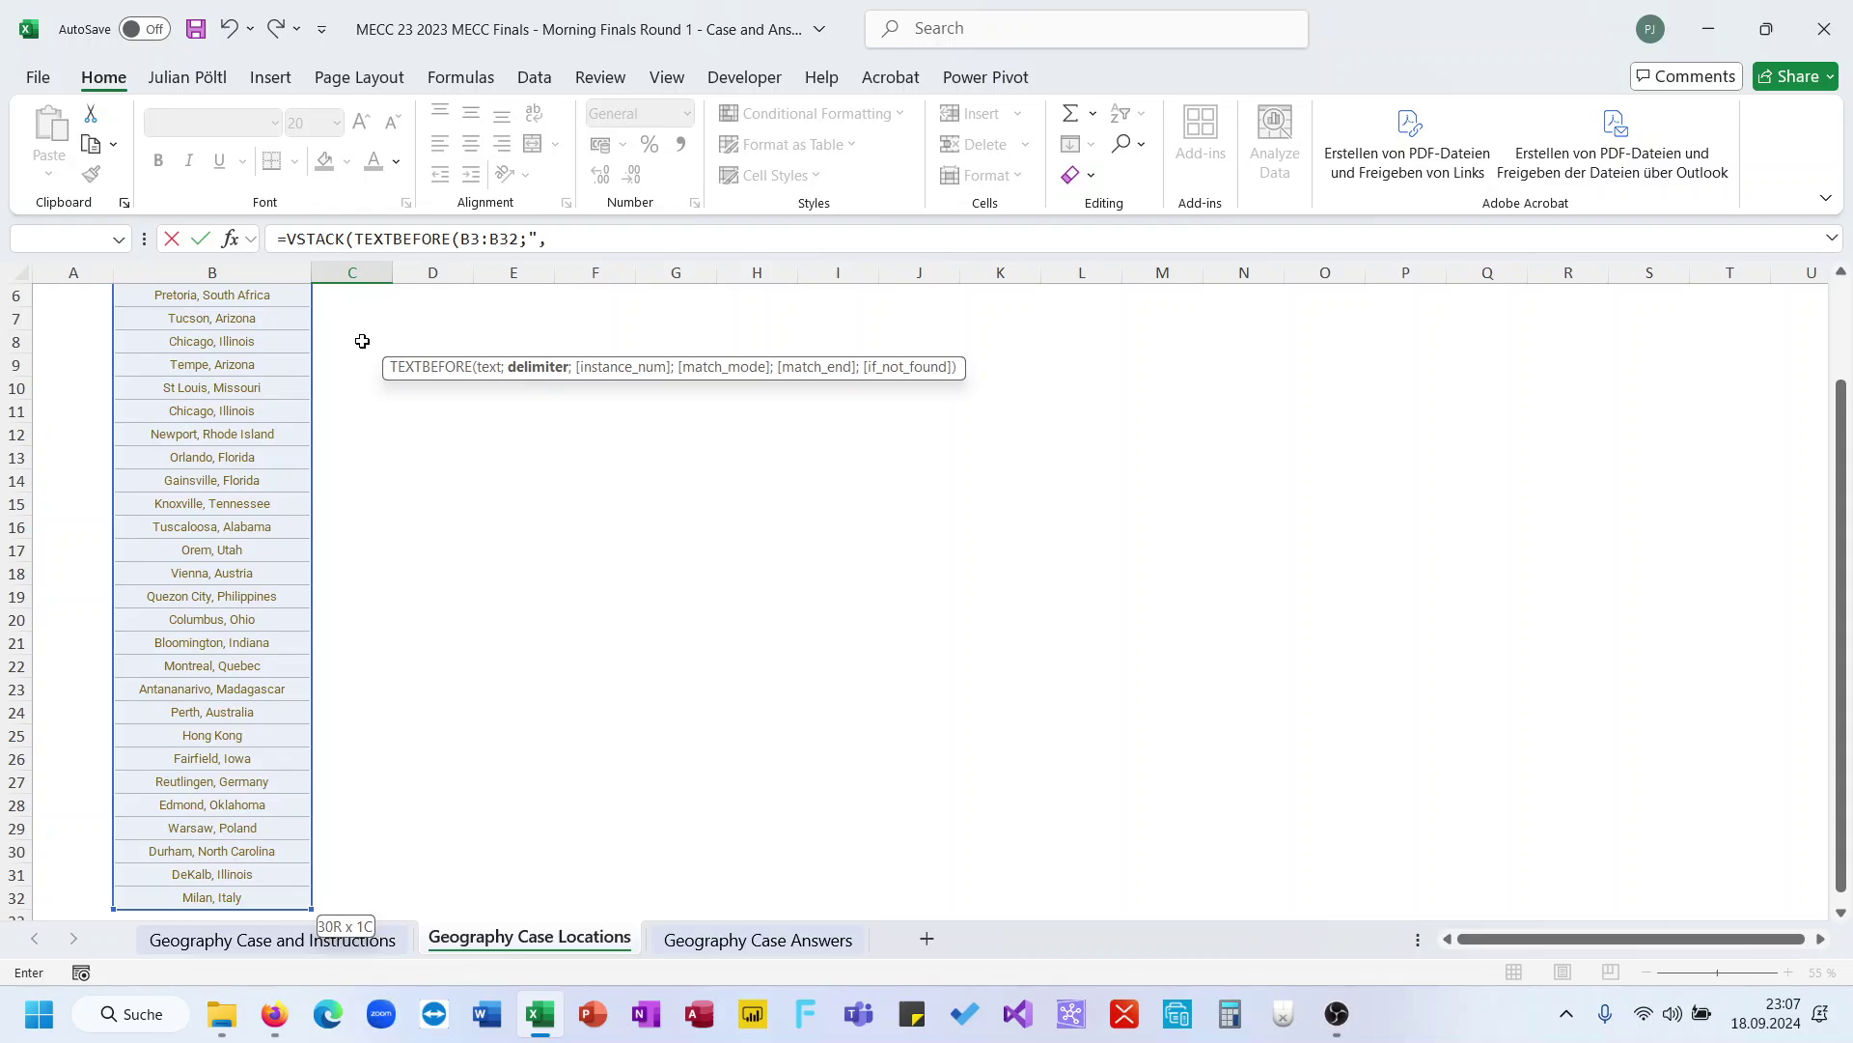
pyautogui.write(',");')
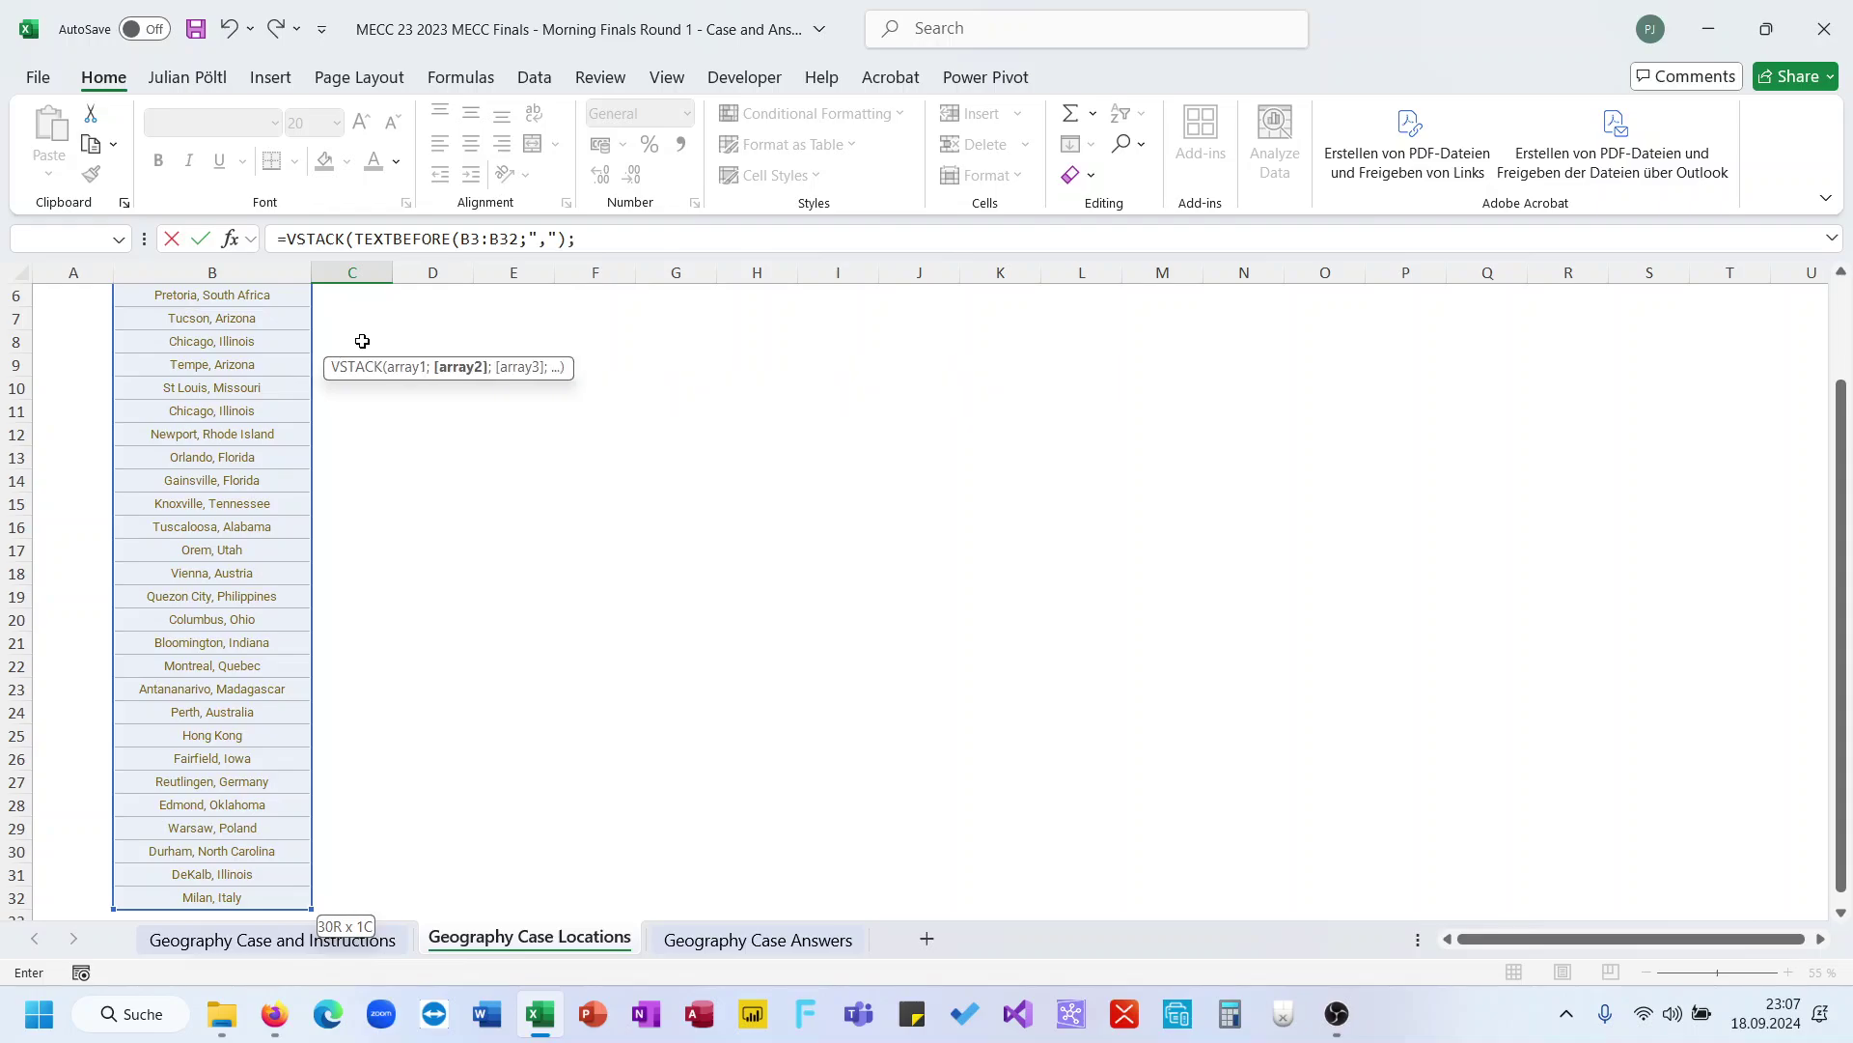
# Add TEXTAFTER(B3:B32;", ") as the second VSTACK array to extract the names after the comma, and enter the formula
pyautogui.write('text')
pyautogui.press('Down')
pyautogui.press('Tab')
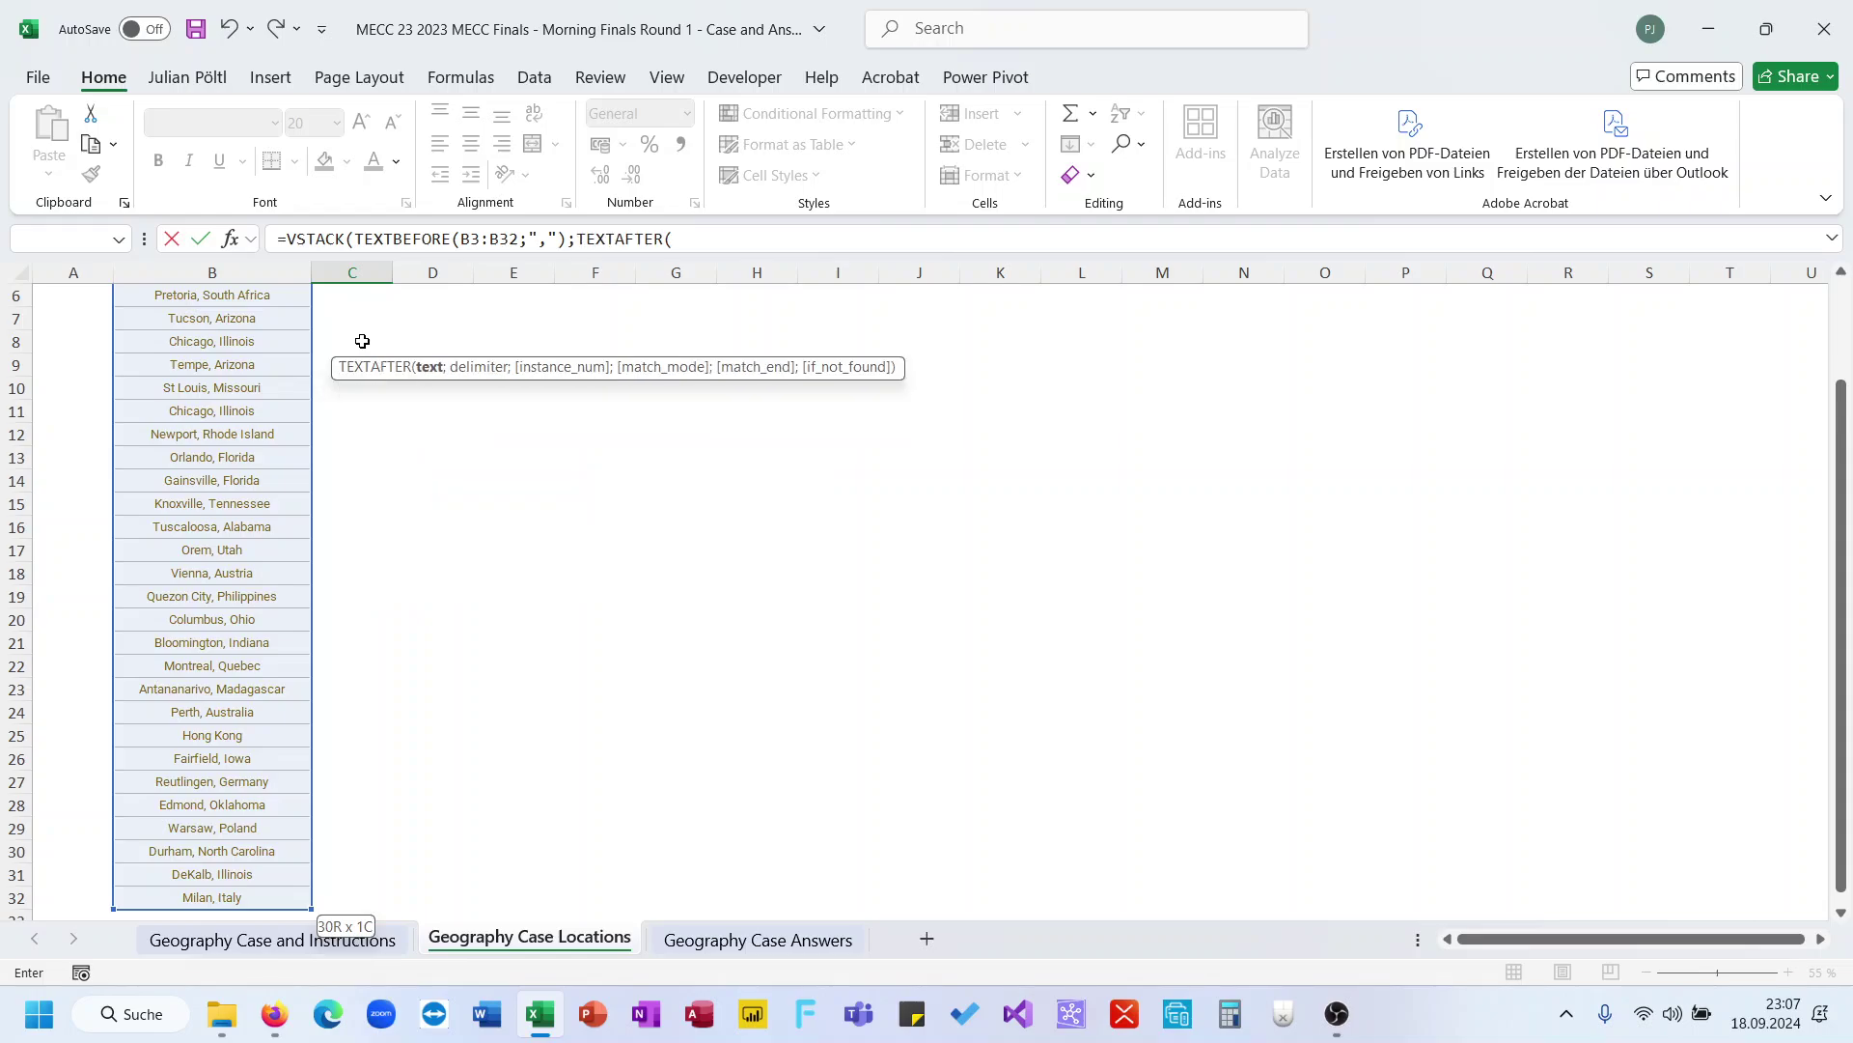
pyautogui.press('Left')
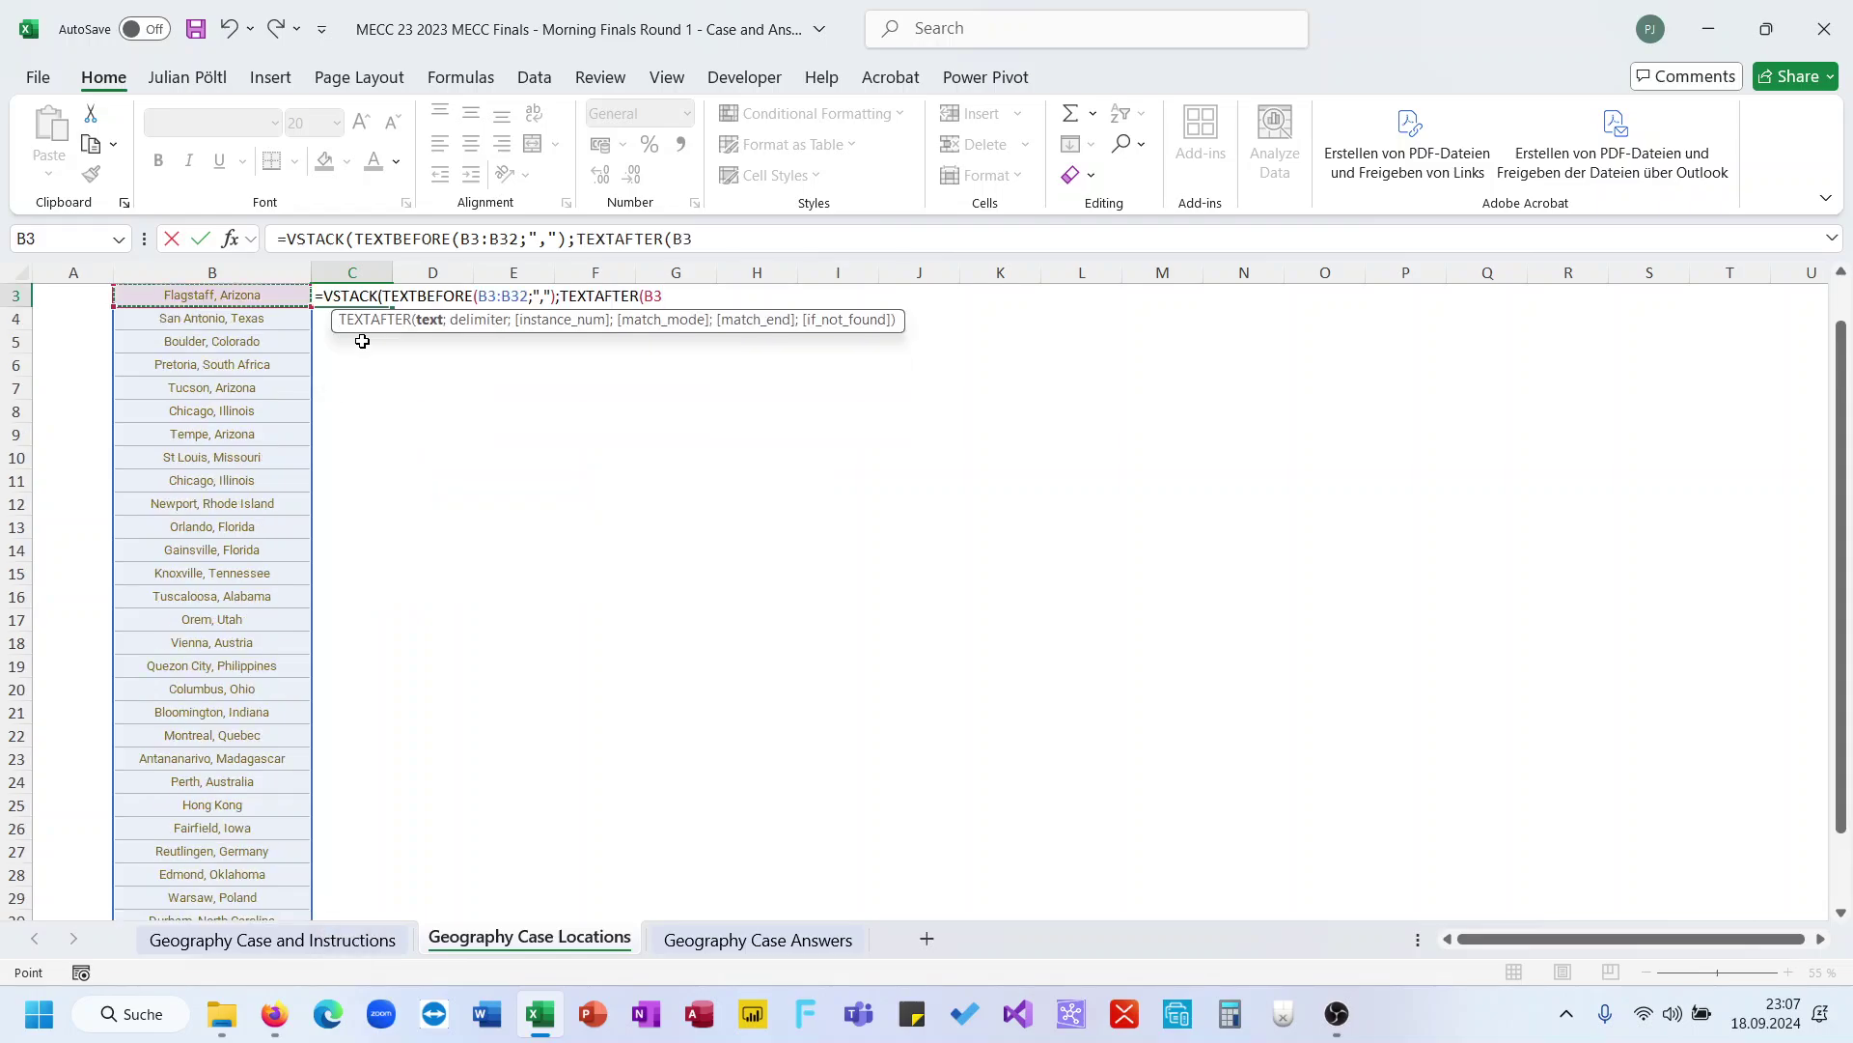
pyautogui.write(':B3b32')
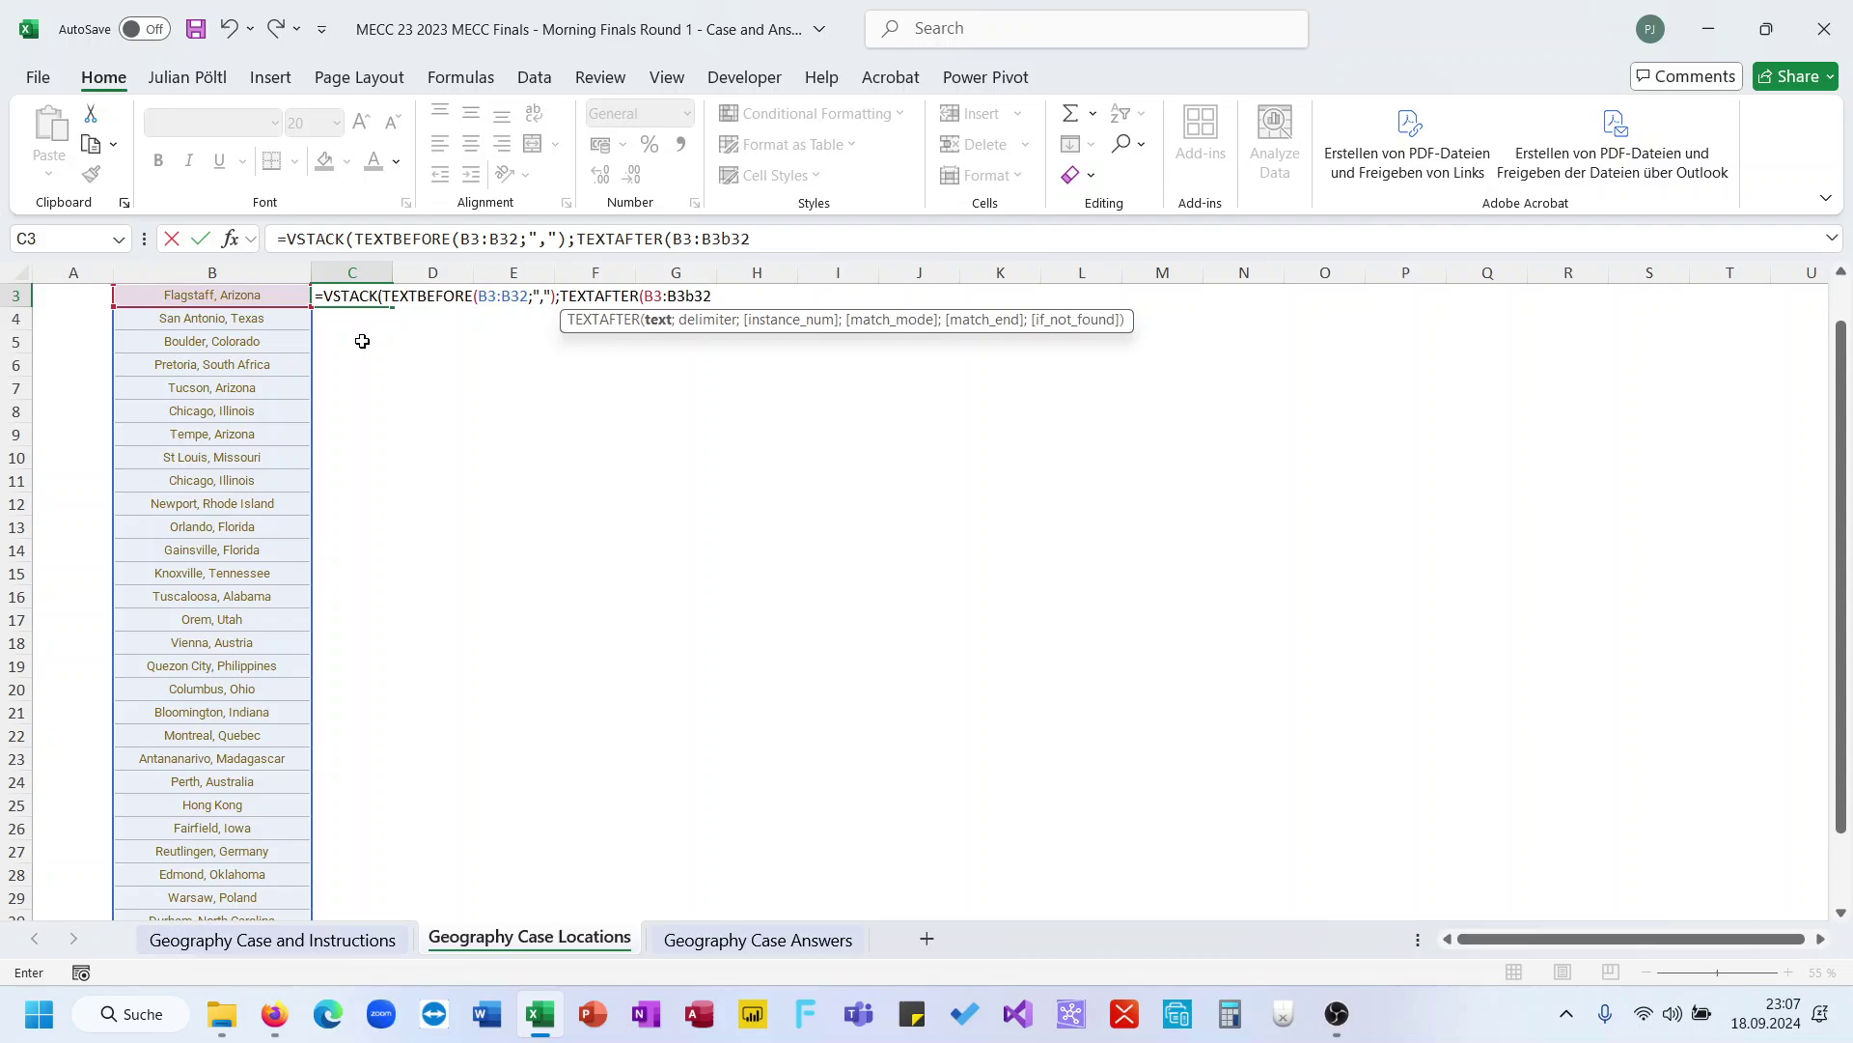
pyautogui.write('3')
pyautogui.press('BackSpace')
pyautogui.press('BackSpace')
pyautogui.write('2;",')
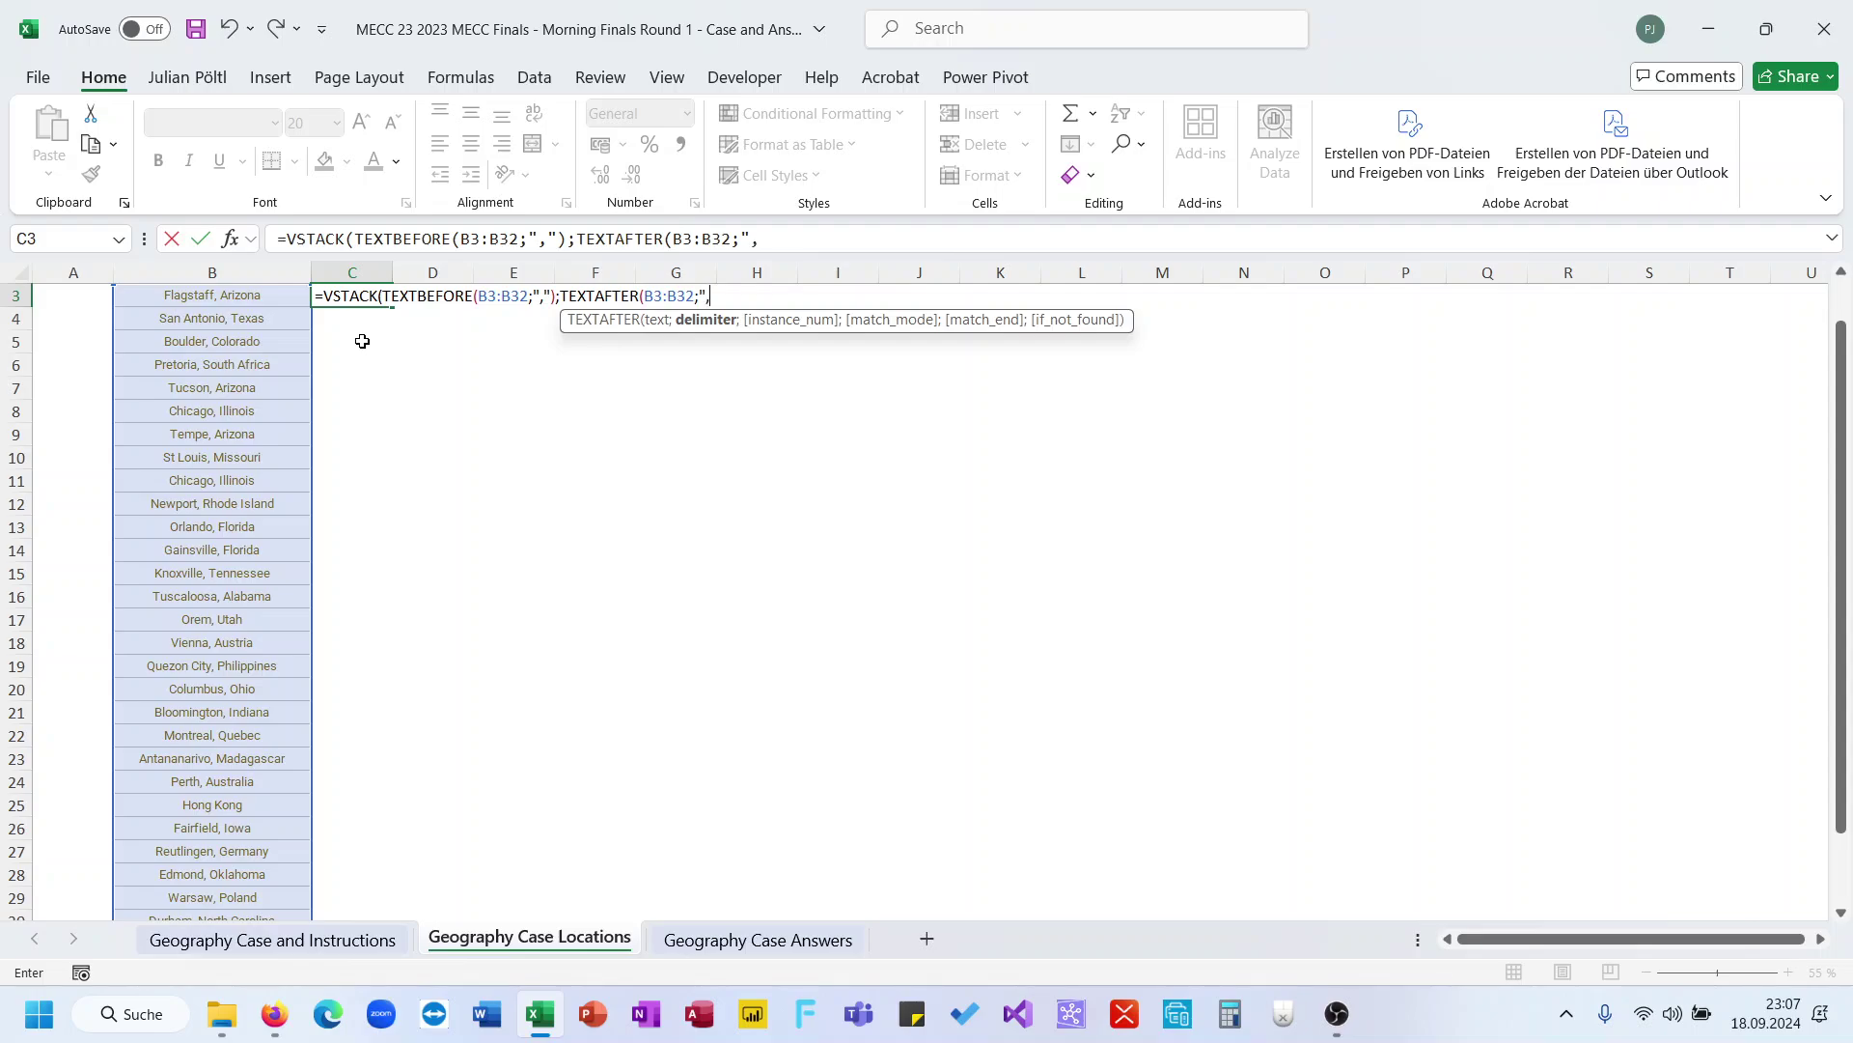
pyautogui.write(' "))')
pyautogui.press('Return')
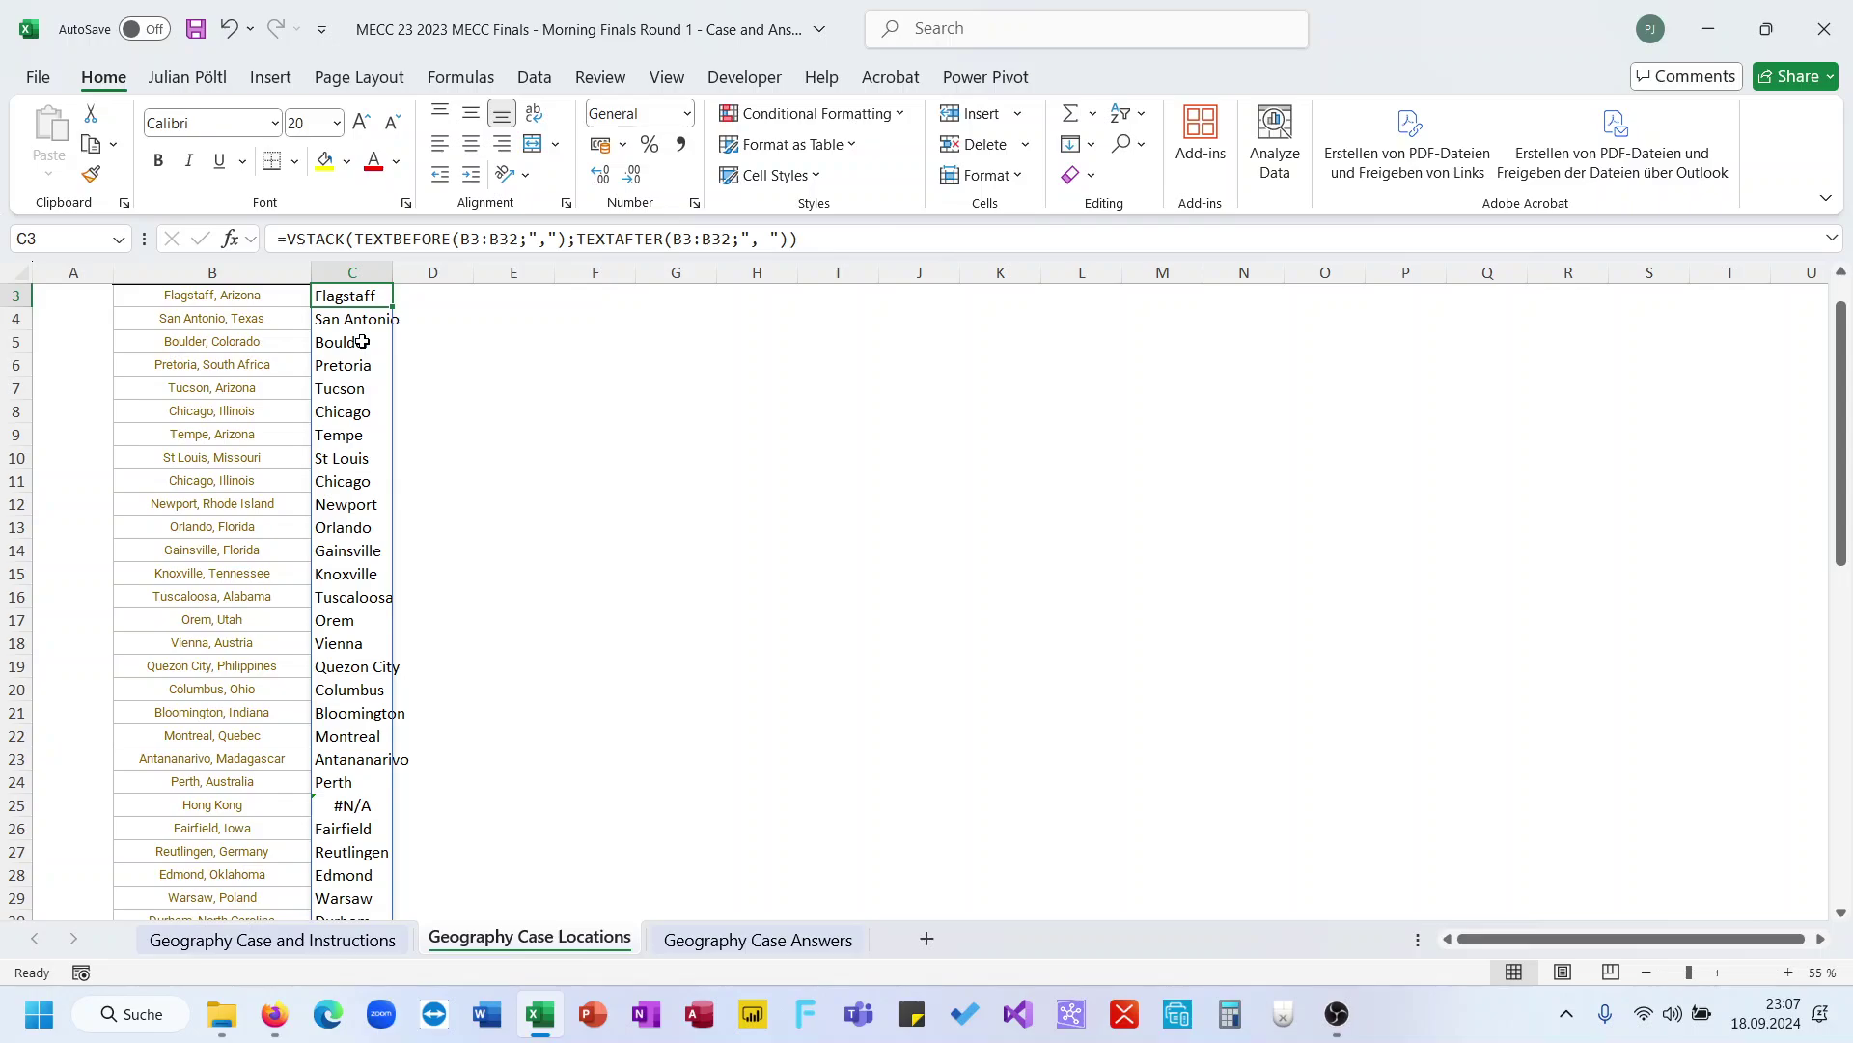
# Wrap the VSTACK formula in C3 in TOCOL with ignore option 3 to drop blanks and errors, and check the list's extent
pyautogui.hotkey('ctrl', 'Down')
pyautogui.hotkey('ctrl', 'Up')
pyautogui.click(286, 239)
pyautogui.write('TOCOL(')
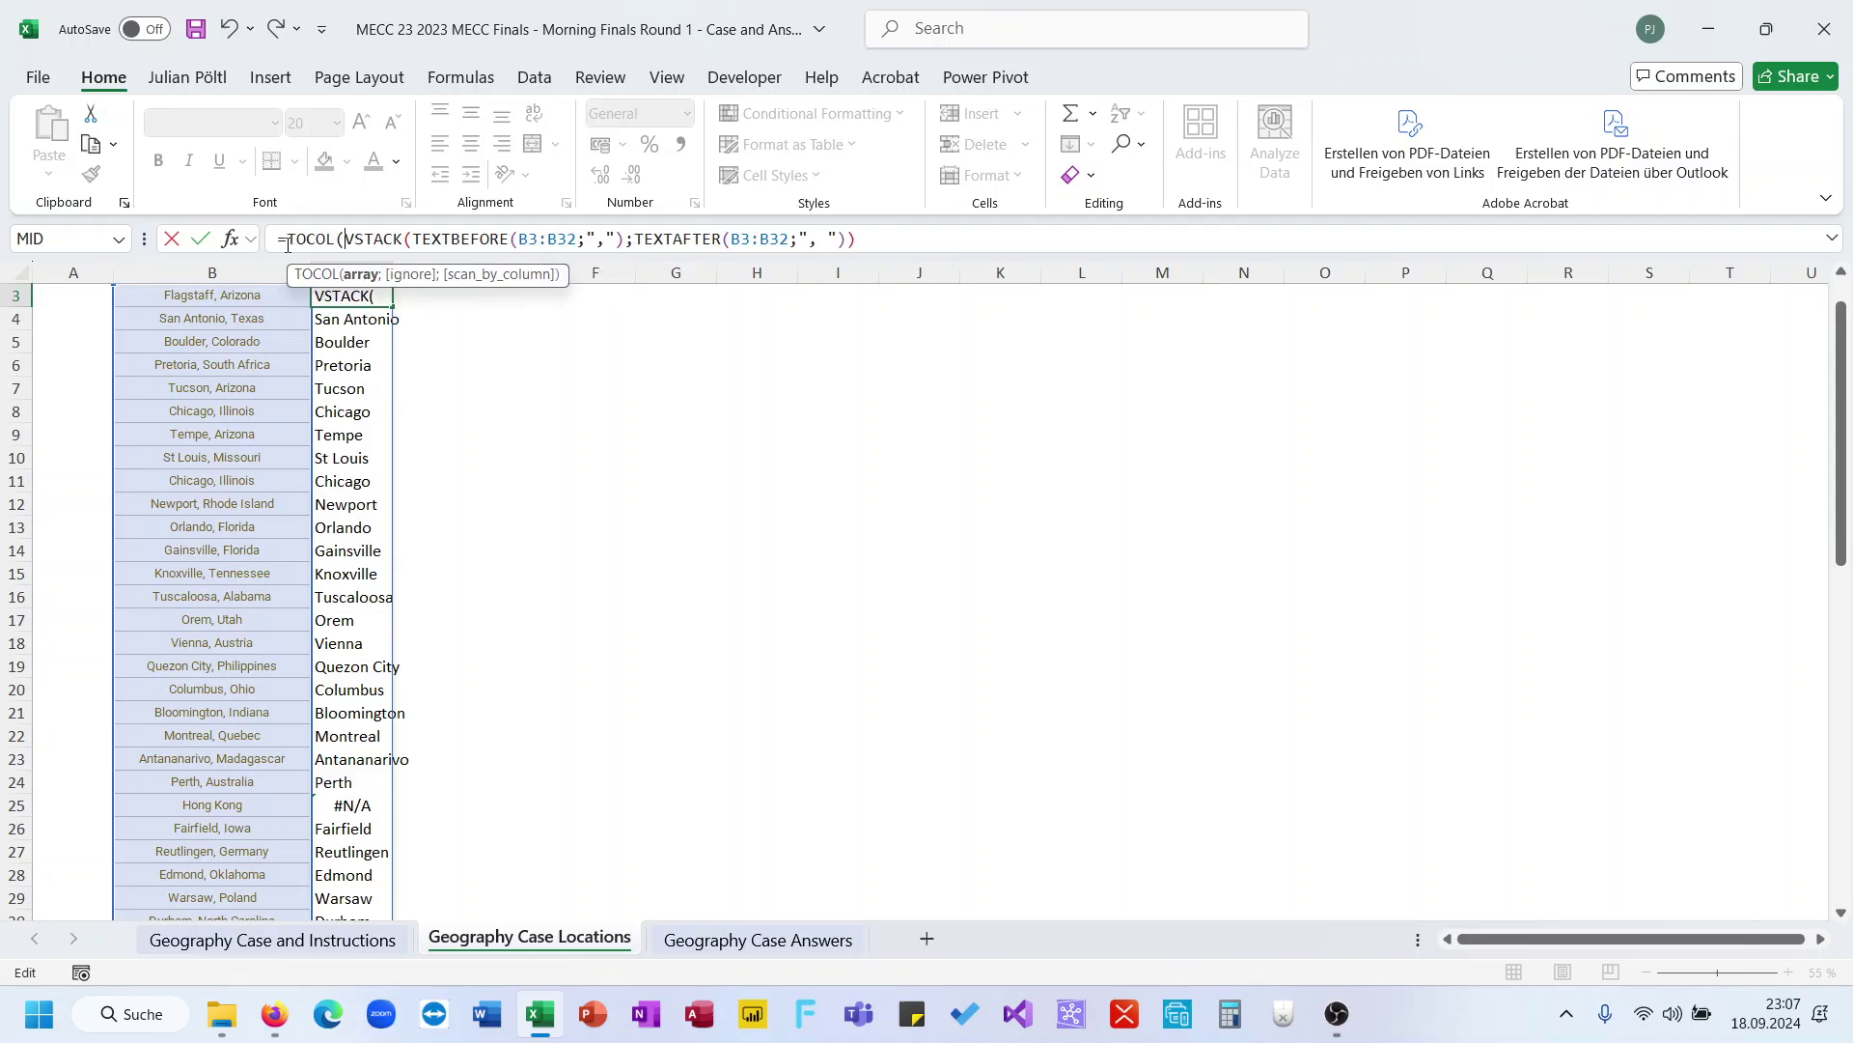
pyautogui.write(';3)')
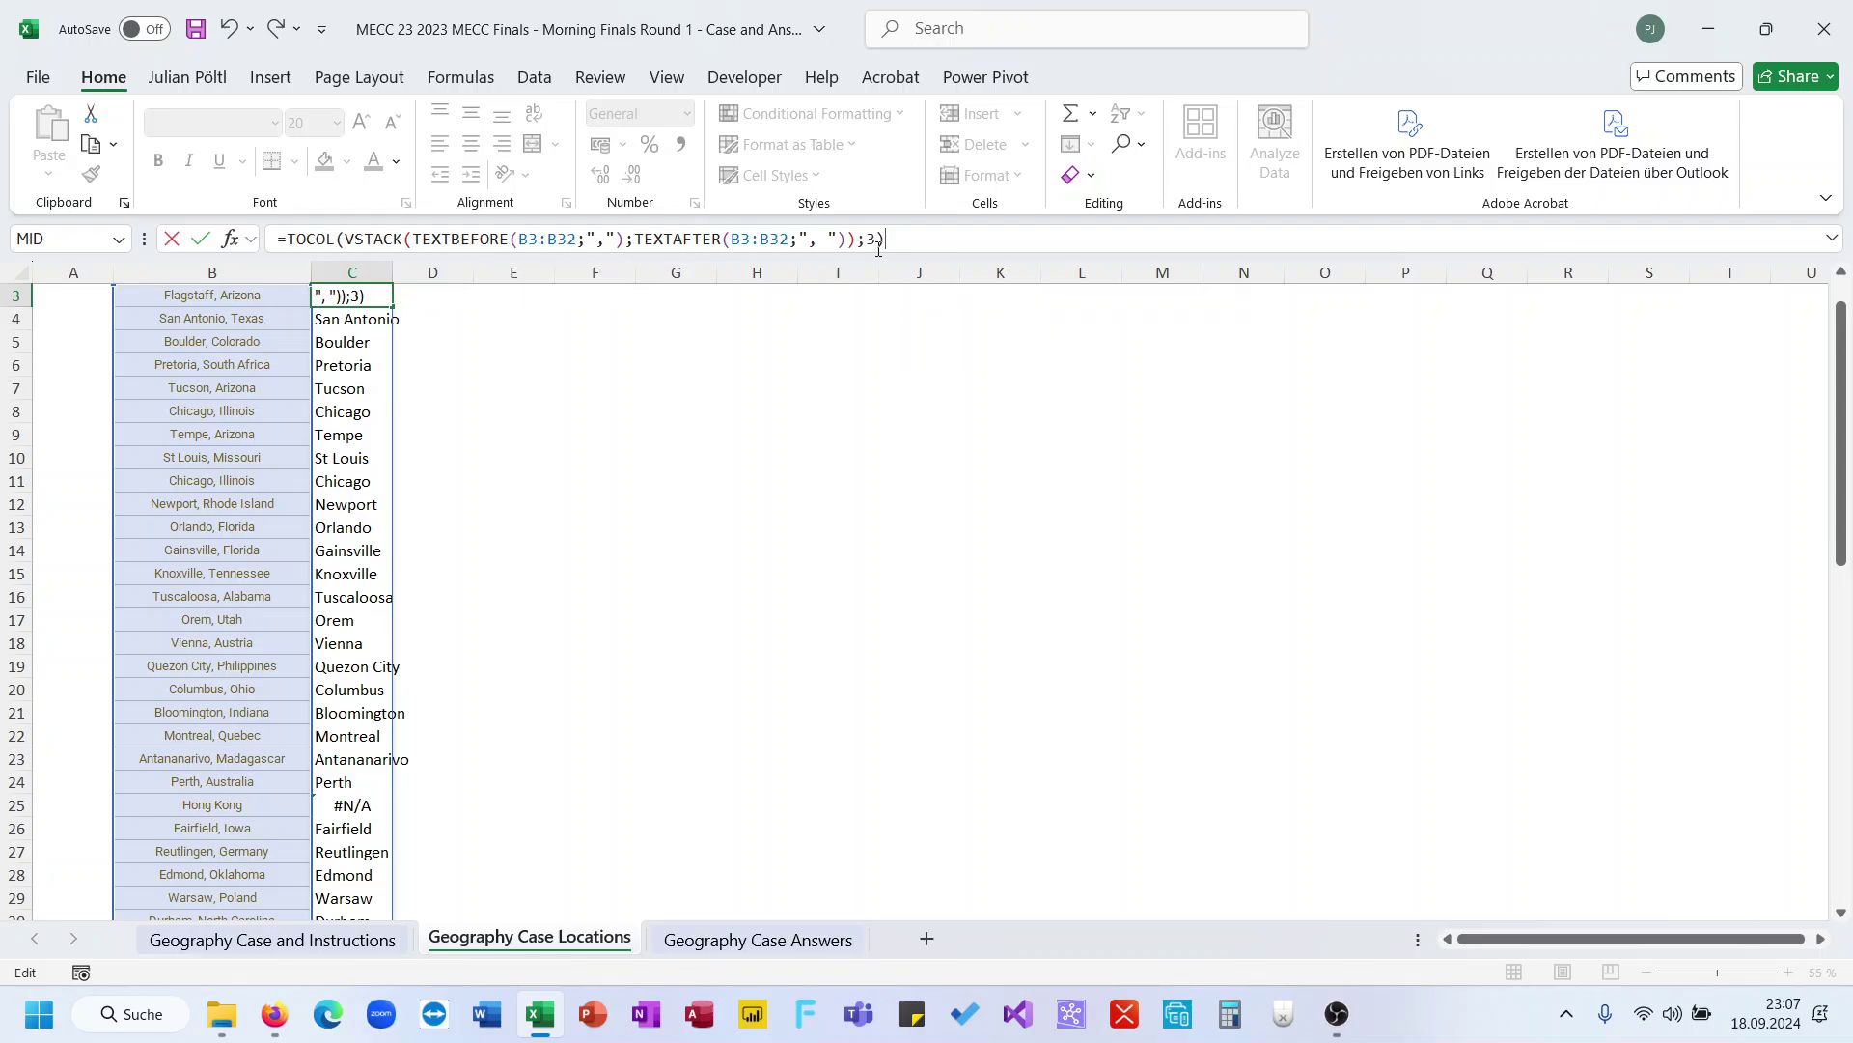
pyautogui.hotkey('ctrl', 'Return')
pyautogui.hotkey('ctrl', 'Down')
pyautogui.hotkey('ctrl', 'Up')
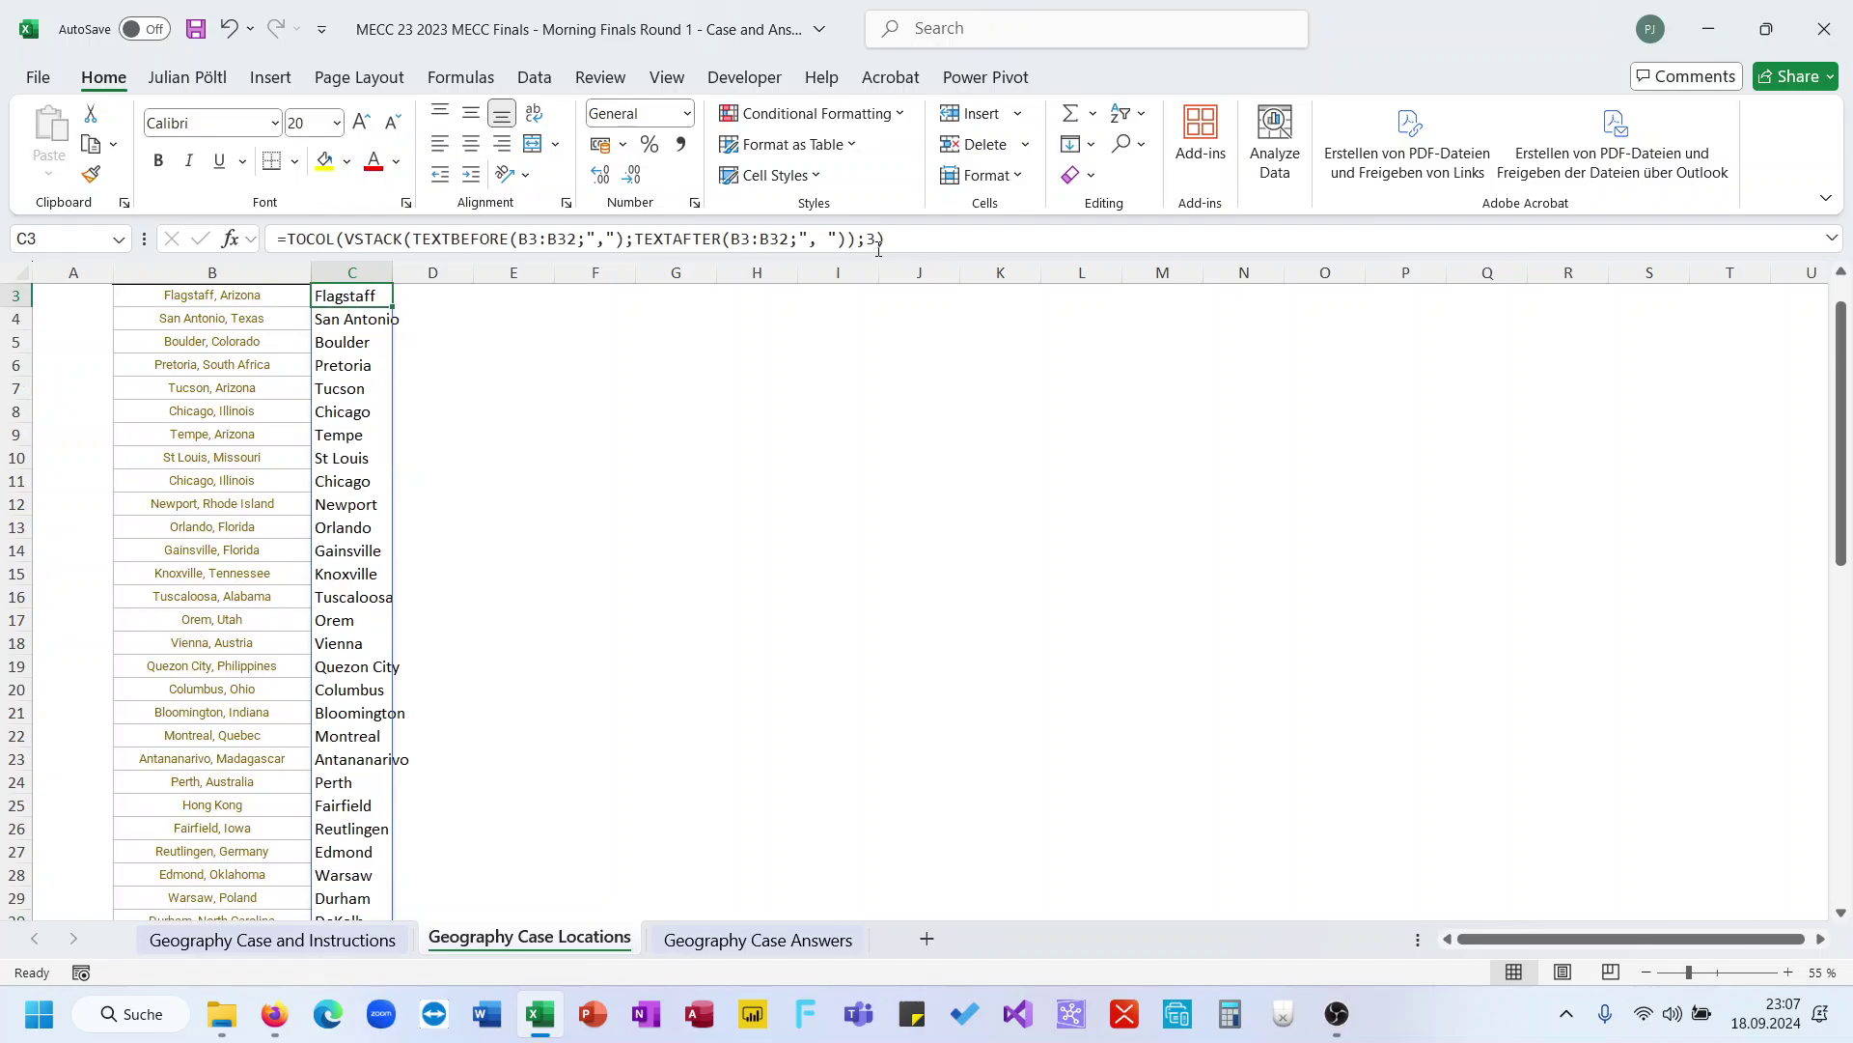
# Name the whole spilled list of places starting in C3 "place"
pyautogui.hotkey('ctrl', 'shift', 'Down')
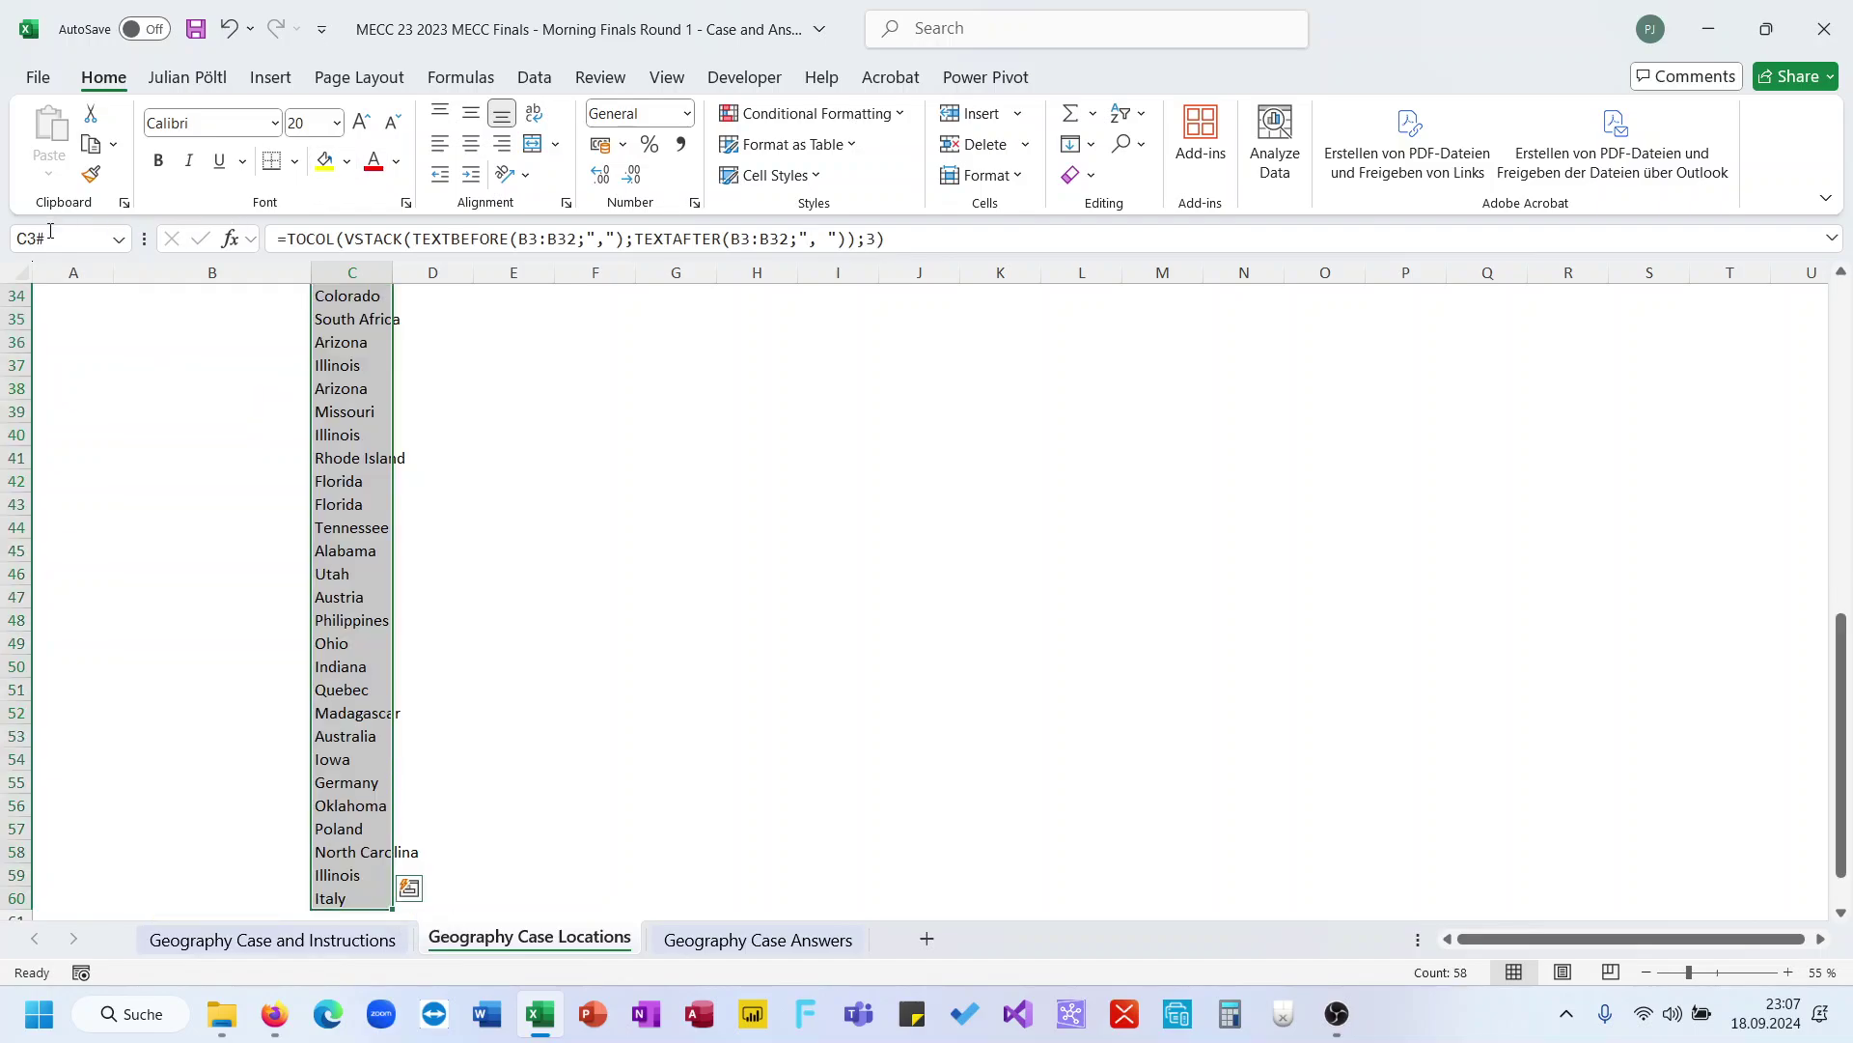
pyautogui.click(51, 234)
pyautogui.write('place')
pyautogui.press('Return')
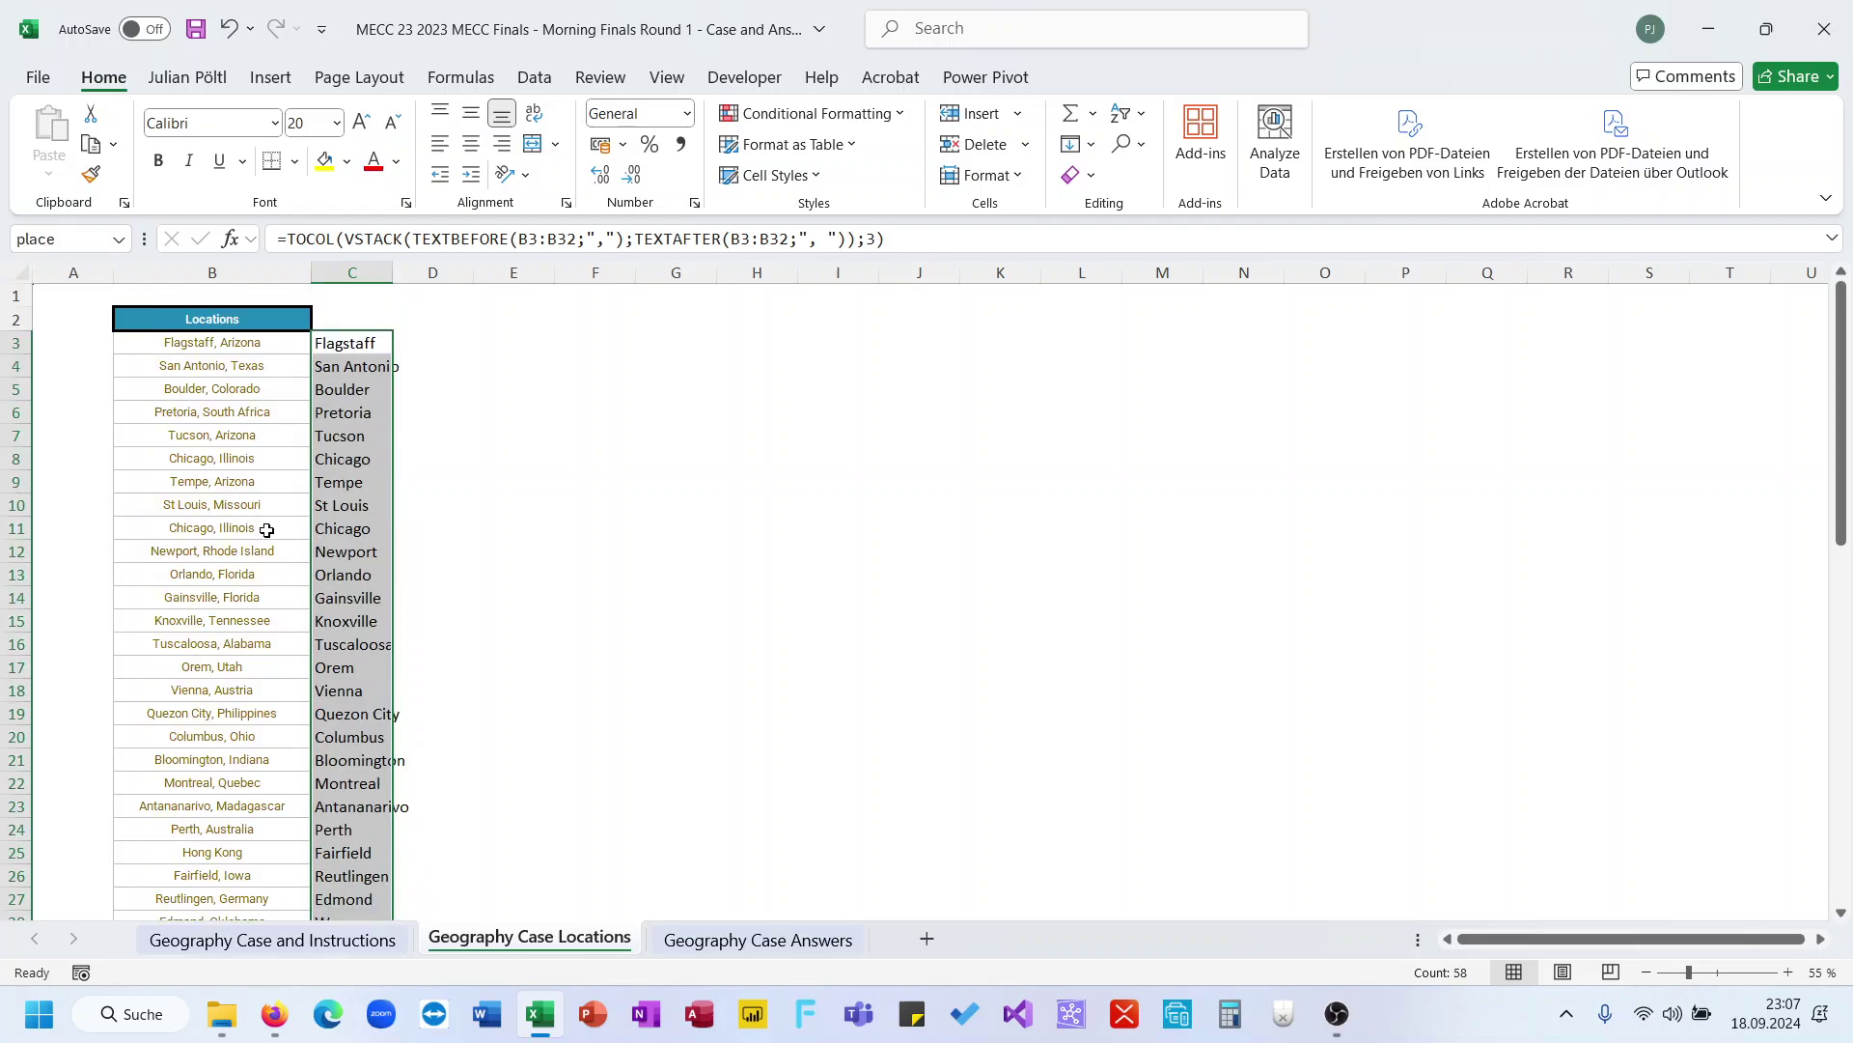
# Return to the Geography Case and Instructions sheet and start a FILTER formula in E72 with place as its array
pyautogui.click(275, 939)
pyautogui.scroll(-1, 488, 749)
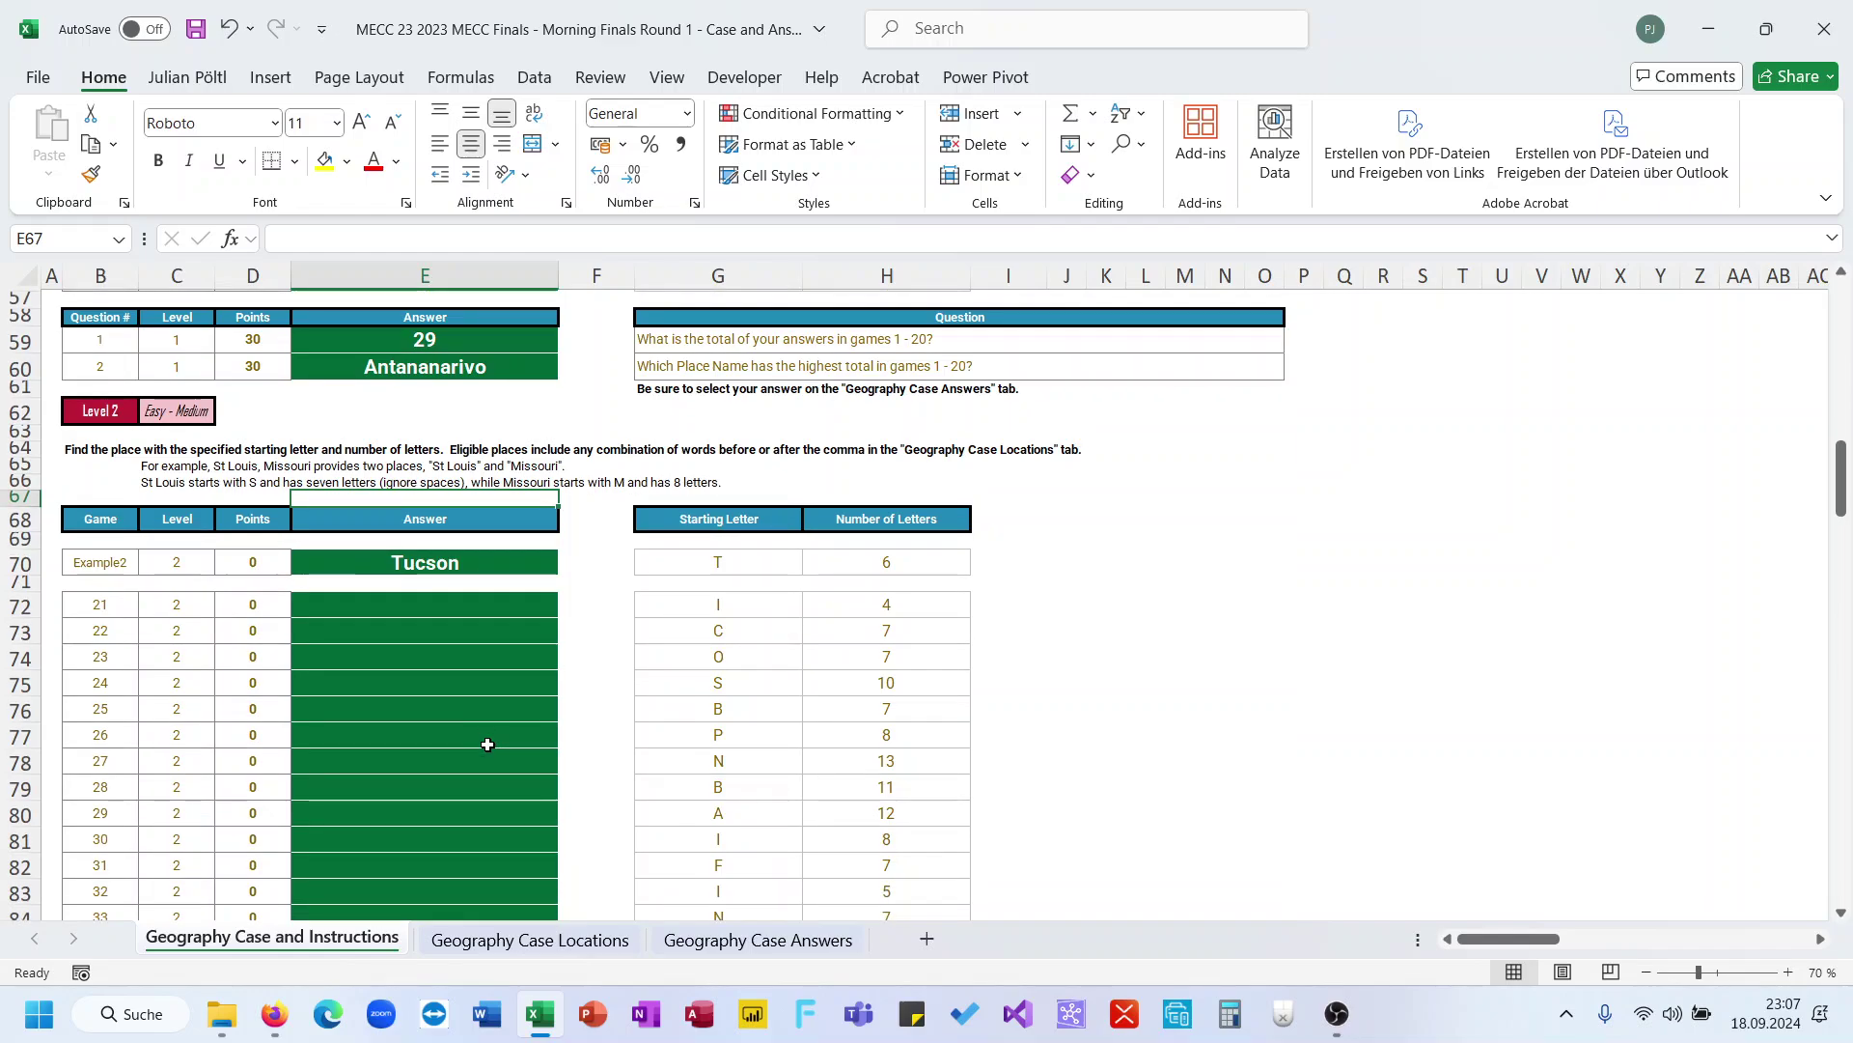
pyautogui.click(480, 608)
pyautogui.write('=fil')
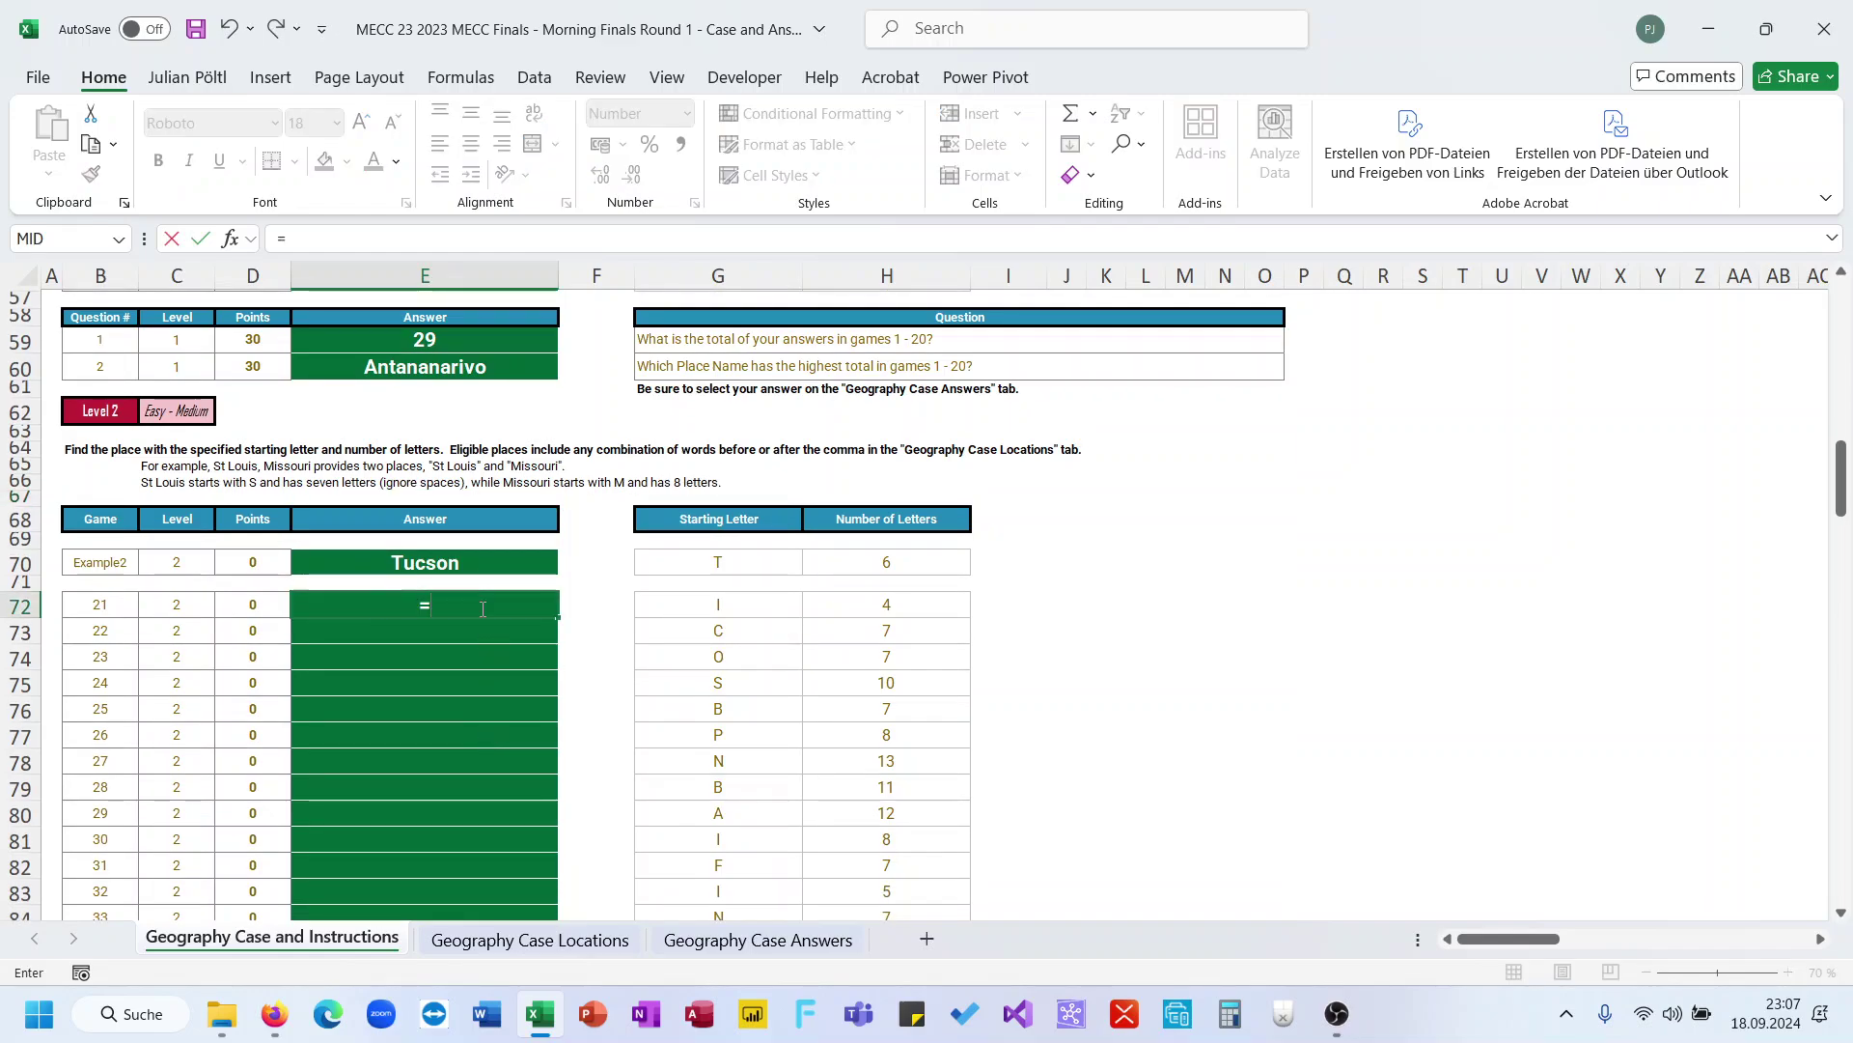
pyautogui.press('Tab')
pyautogui.write('pk')
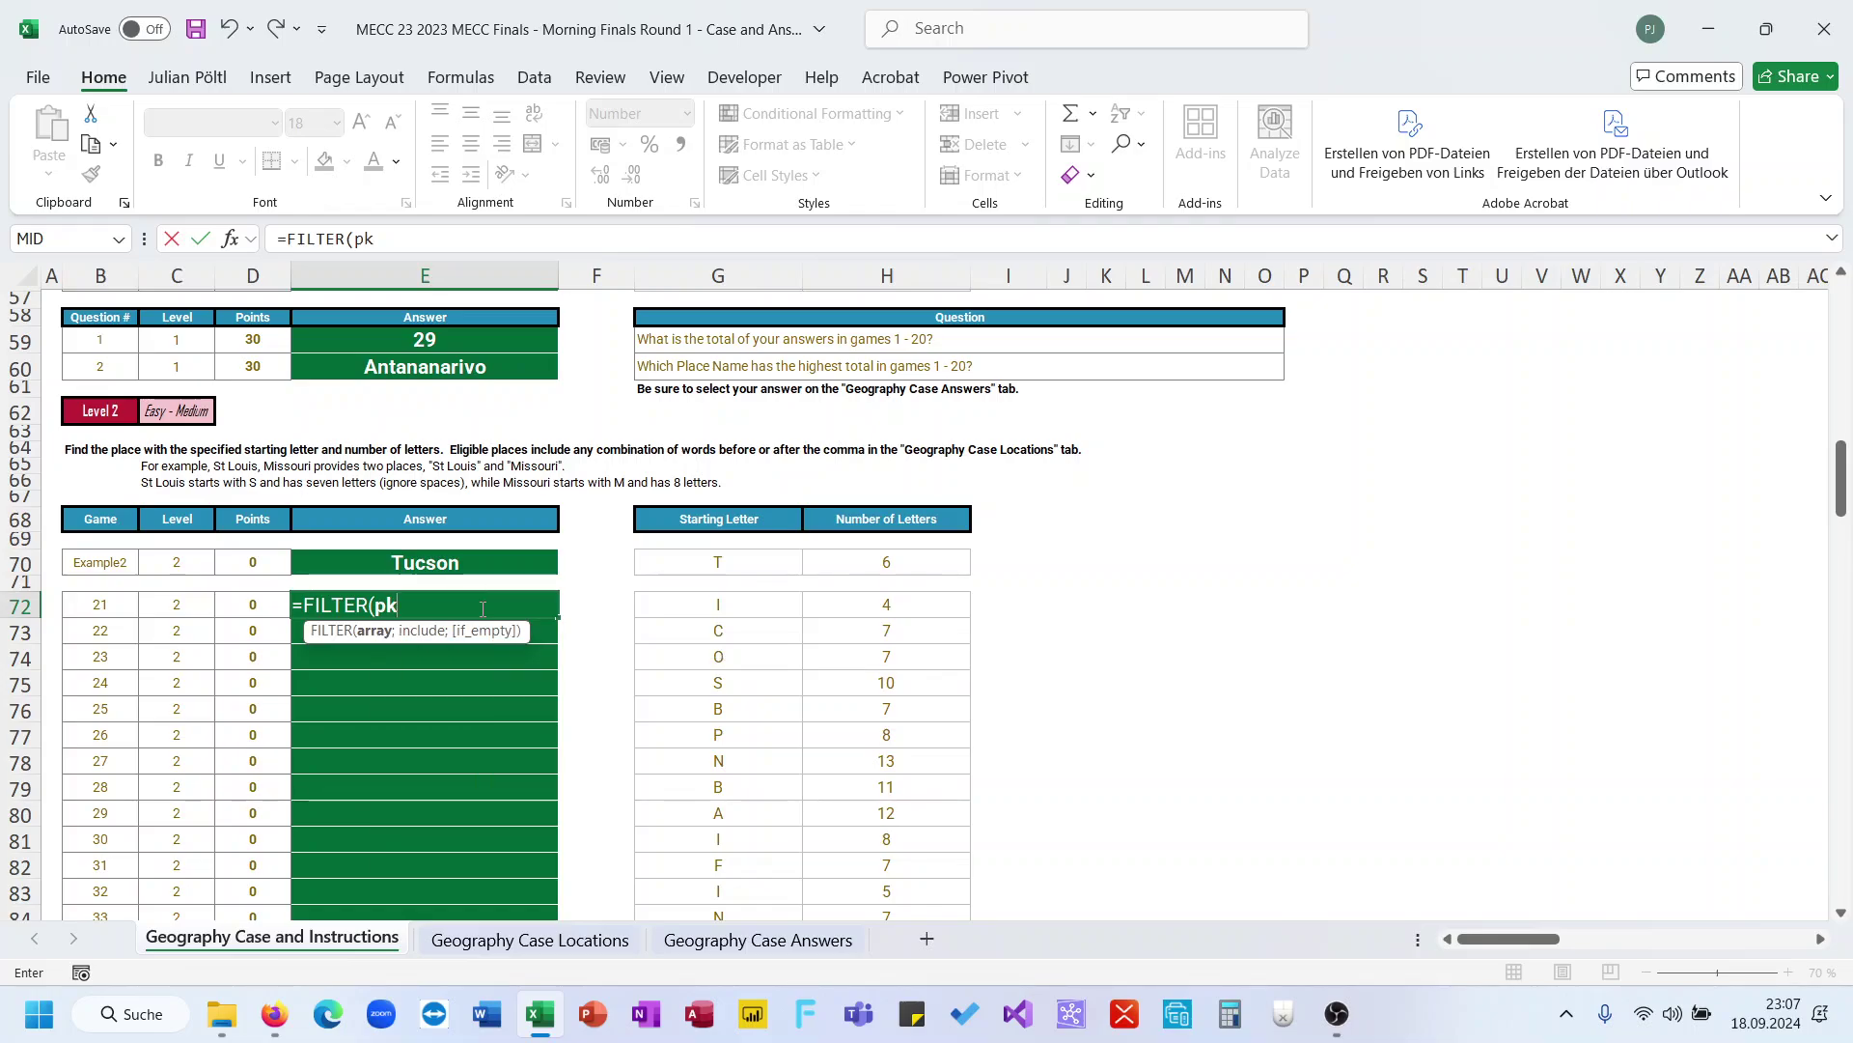
pyautogui.press('BackSpace')
pyautogui.write('lace;')
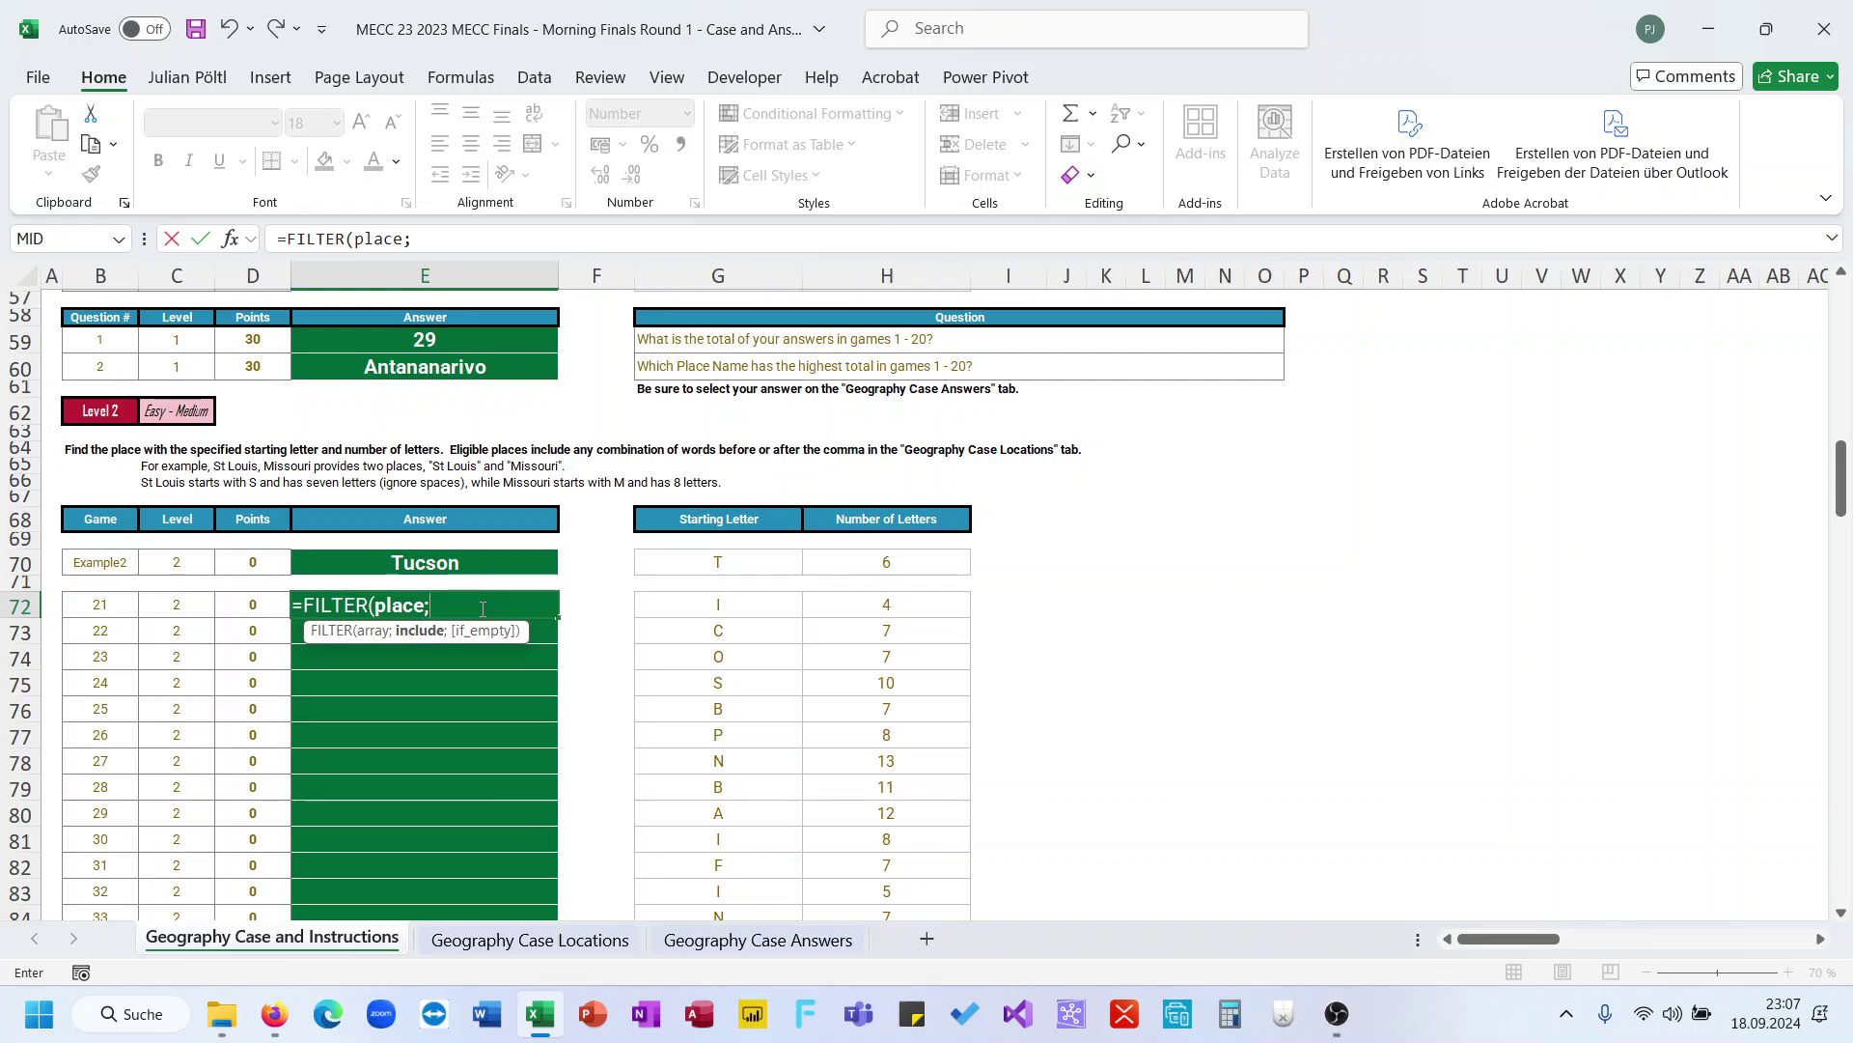
# Add the starting-letter condition (LEFT(place)=G72) to the FILTER formula, followed by a multiplication sign
pyautogui.write('le')
pyautogui.press('Tab')
pyautogui.write('place')
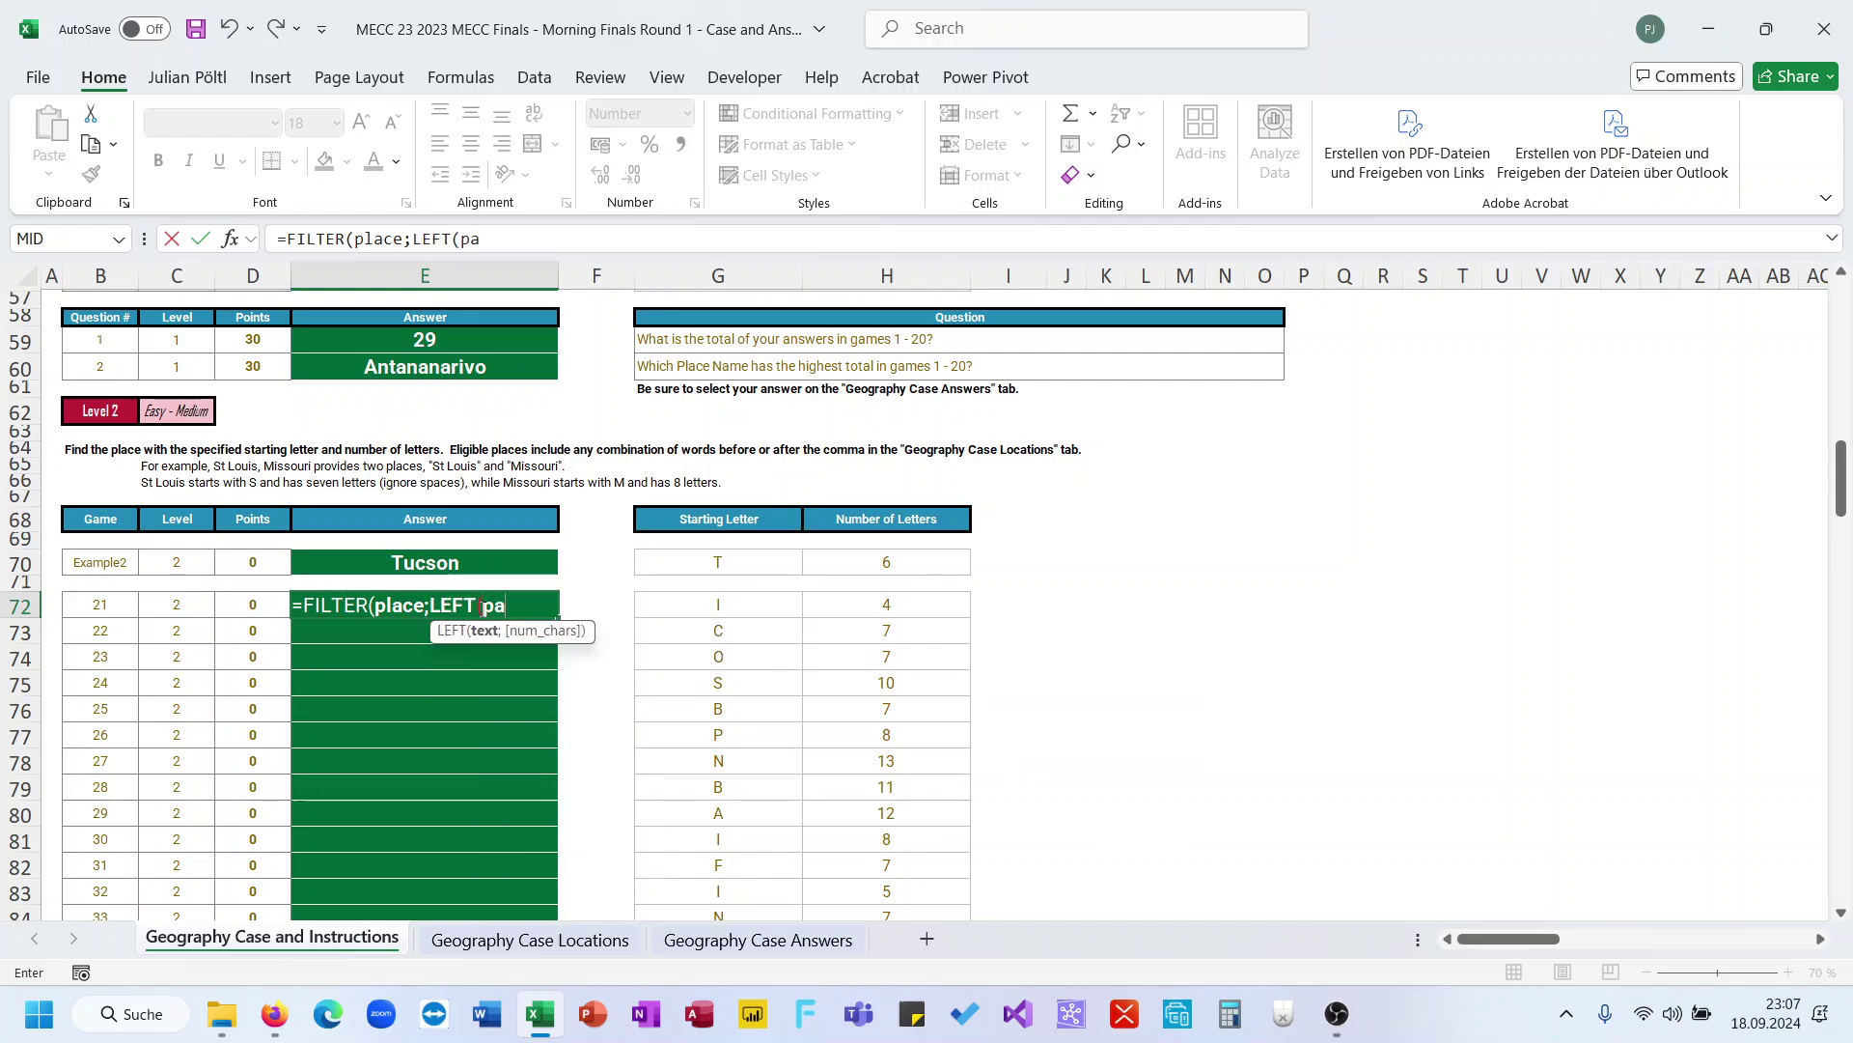
pyautogui.write(')')
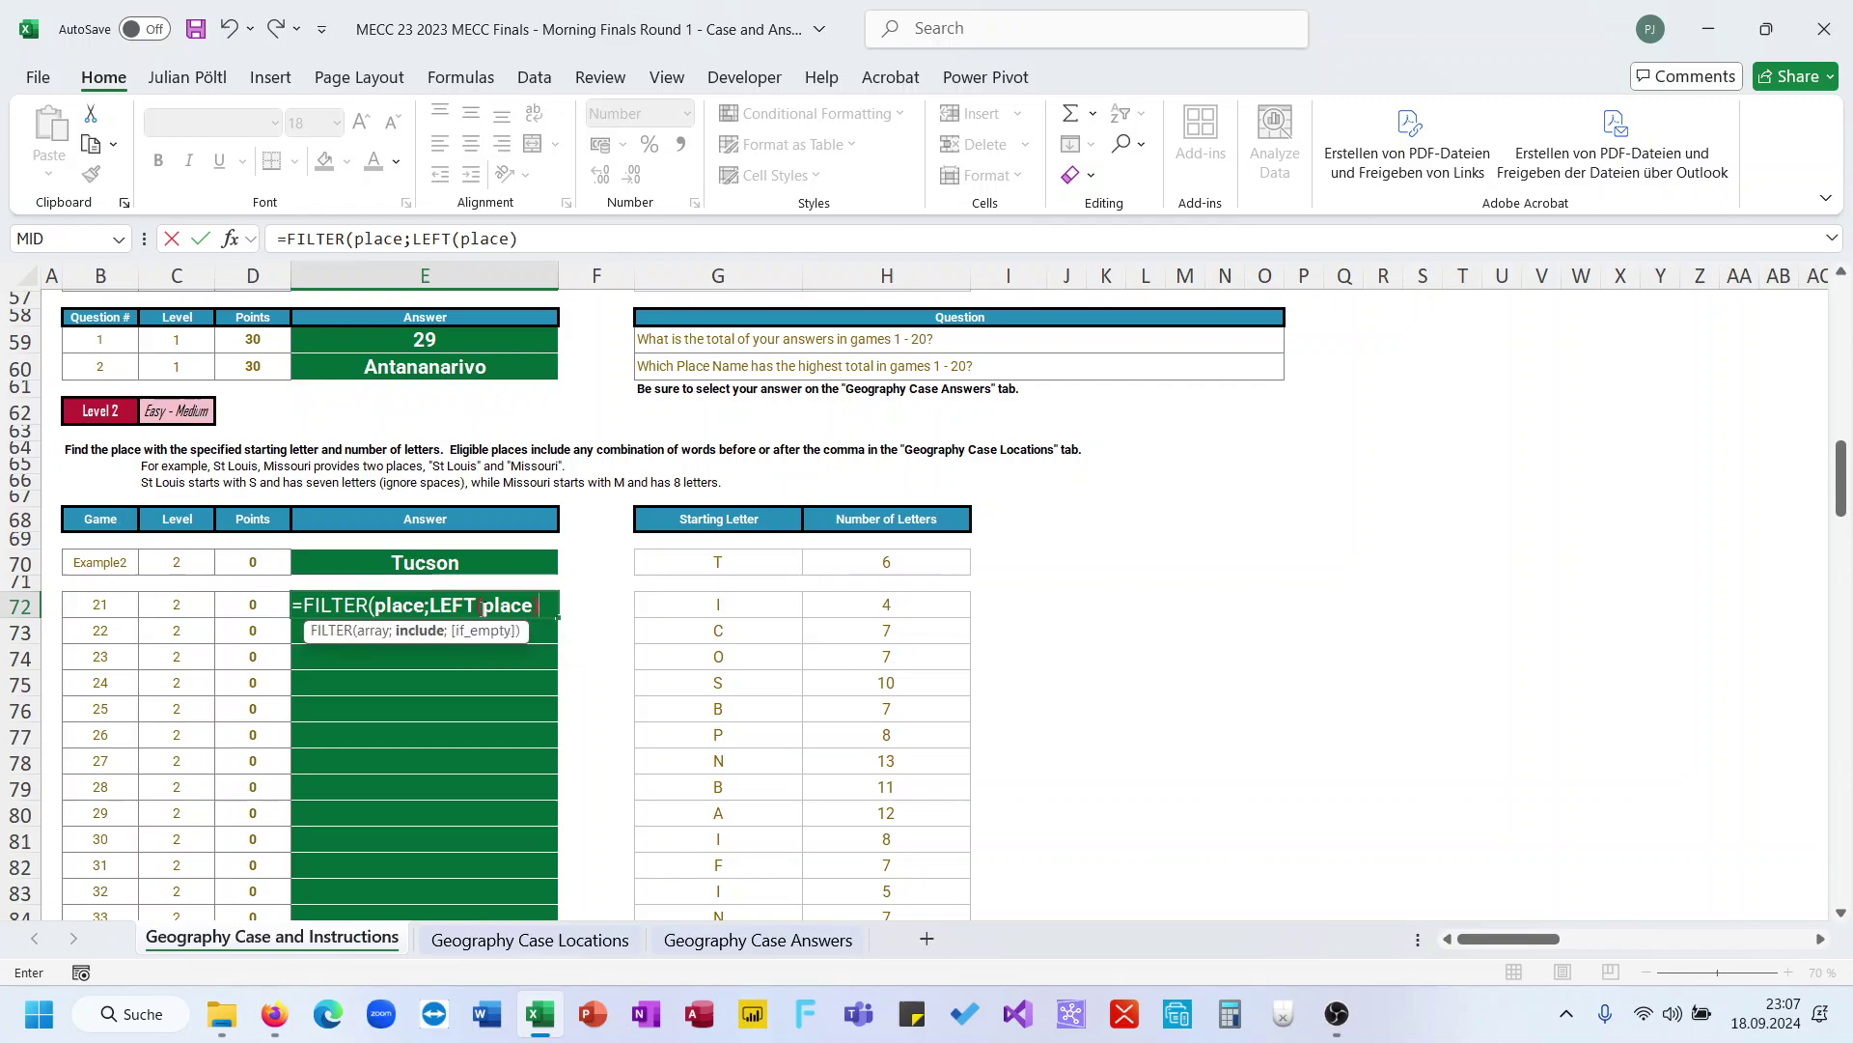
pyautogui.write('=')
pyautogui.click(656, 608)
pyautogui.click(415, 238)
pyautogui.write('(place)=G72)*')
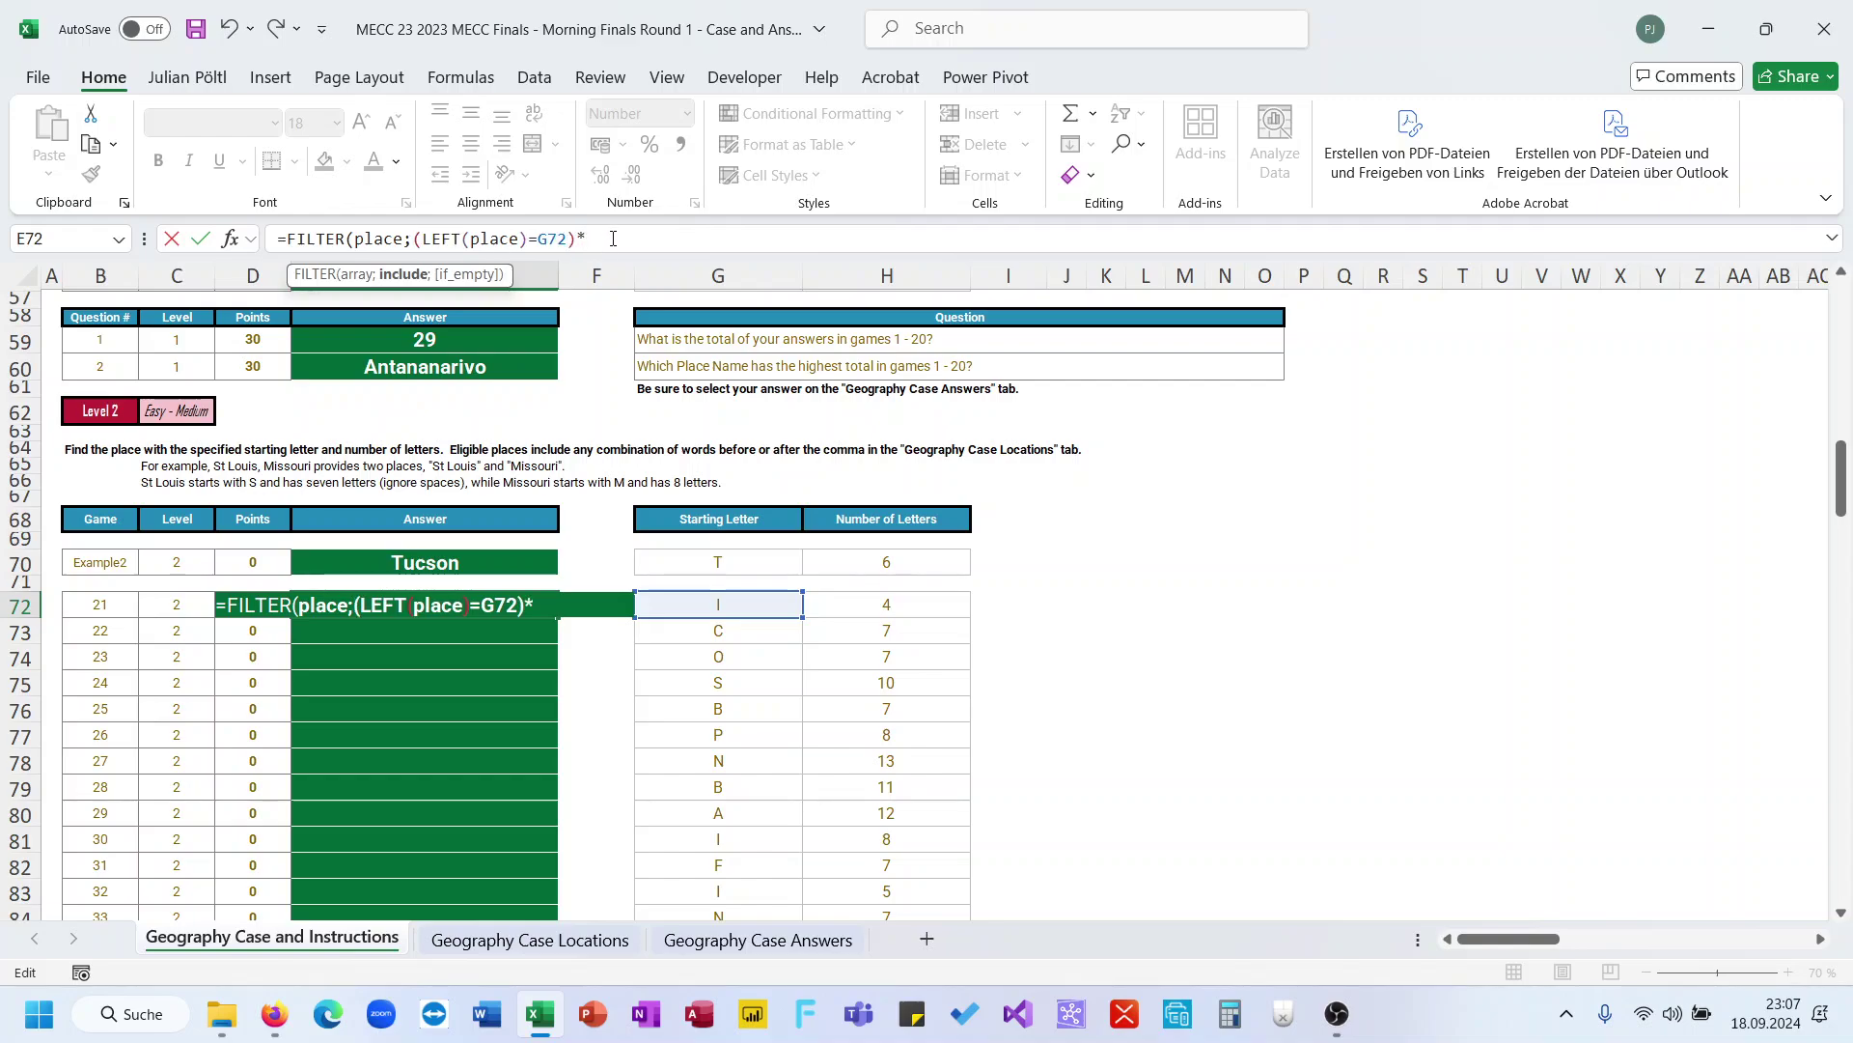
# Complete the FILTER formula in E72 with the length condition LEN(place)=H72 and enter it
pyautogui.write('Len(')
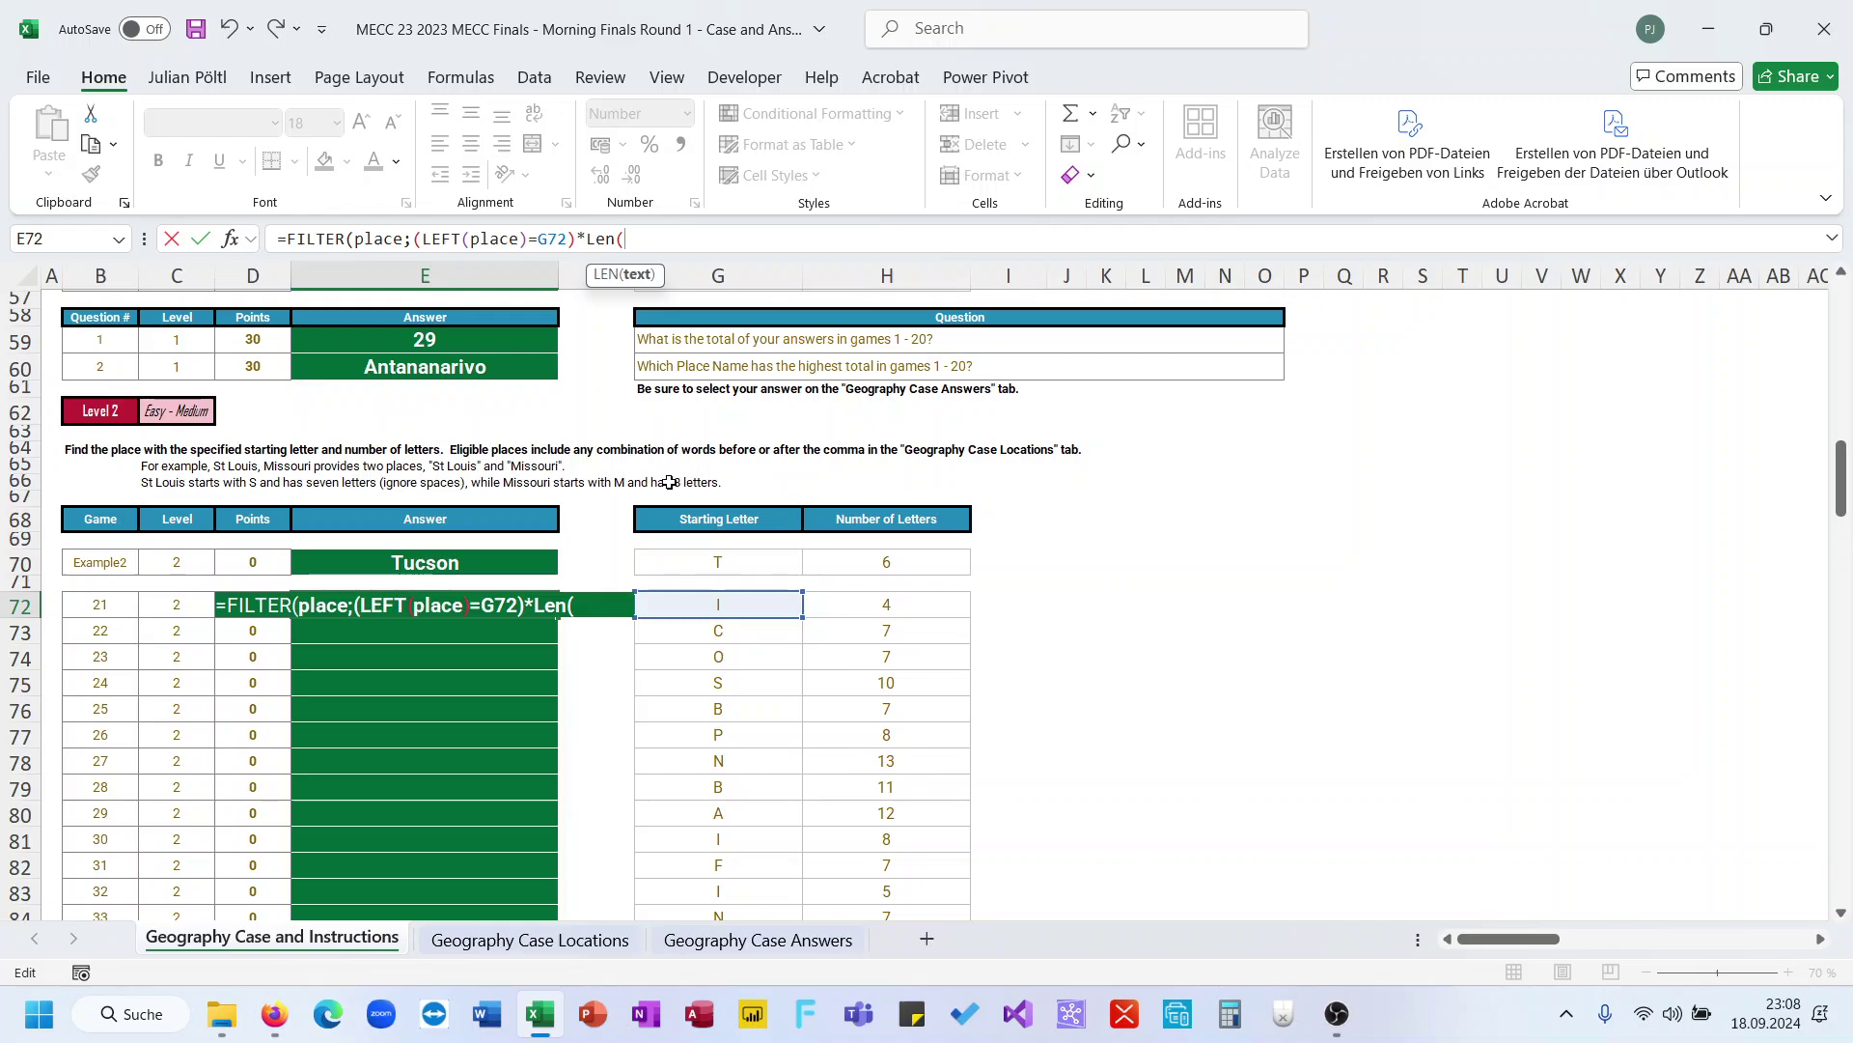
pyautogui.write('place)')
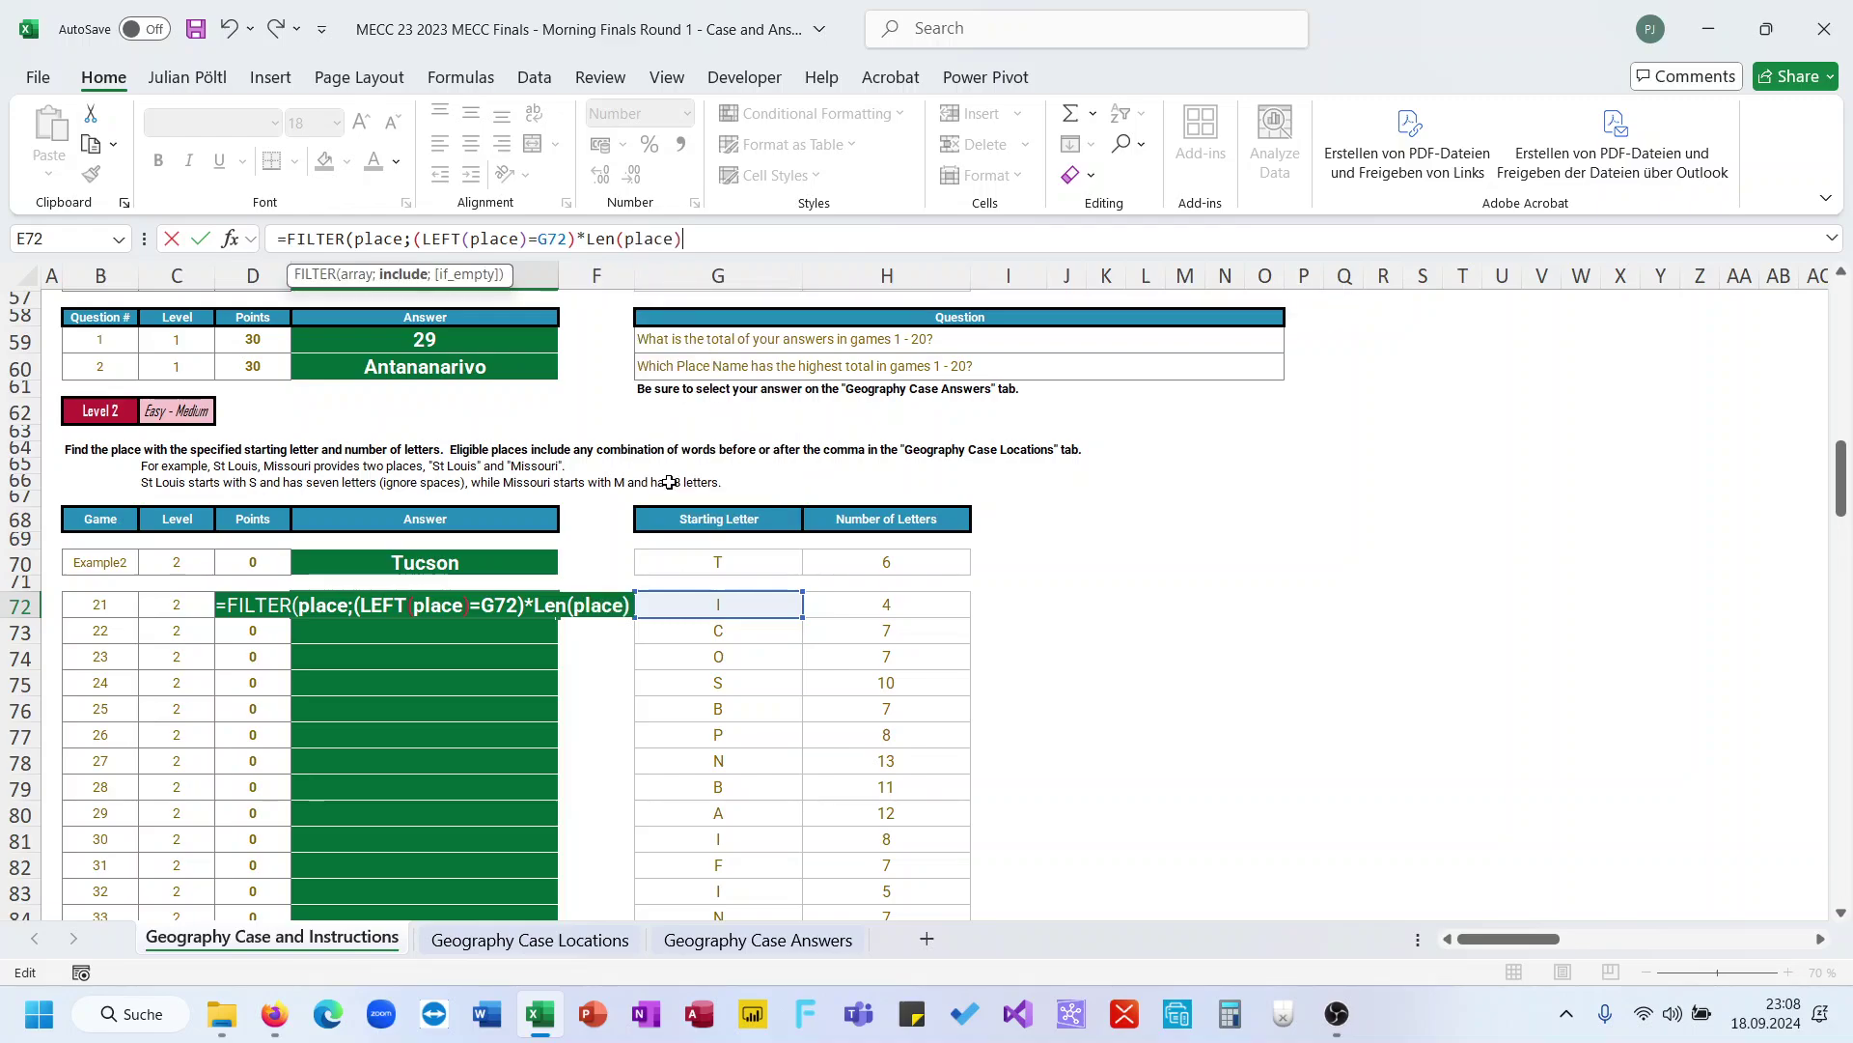
pyautogui.write('=')
pyautogui.click(907, 601)
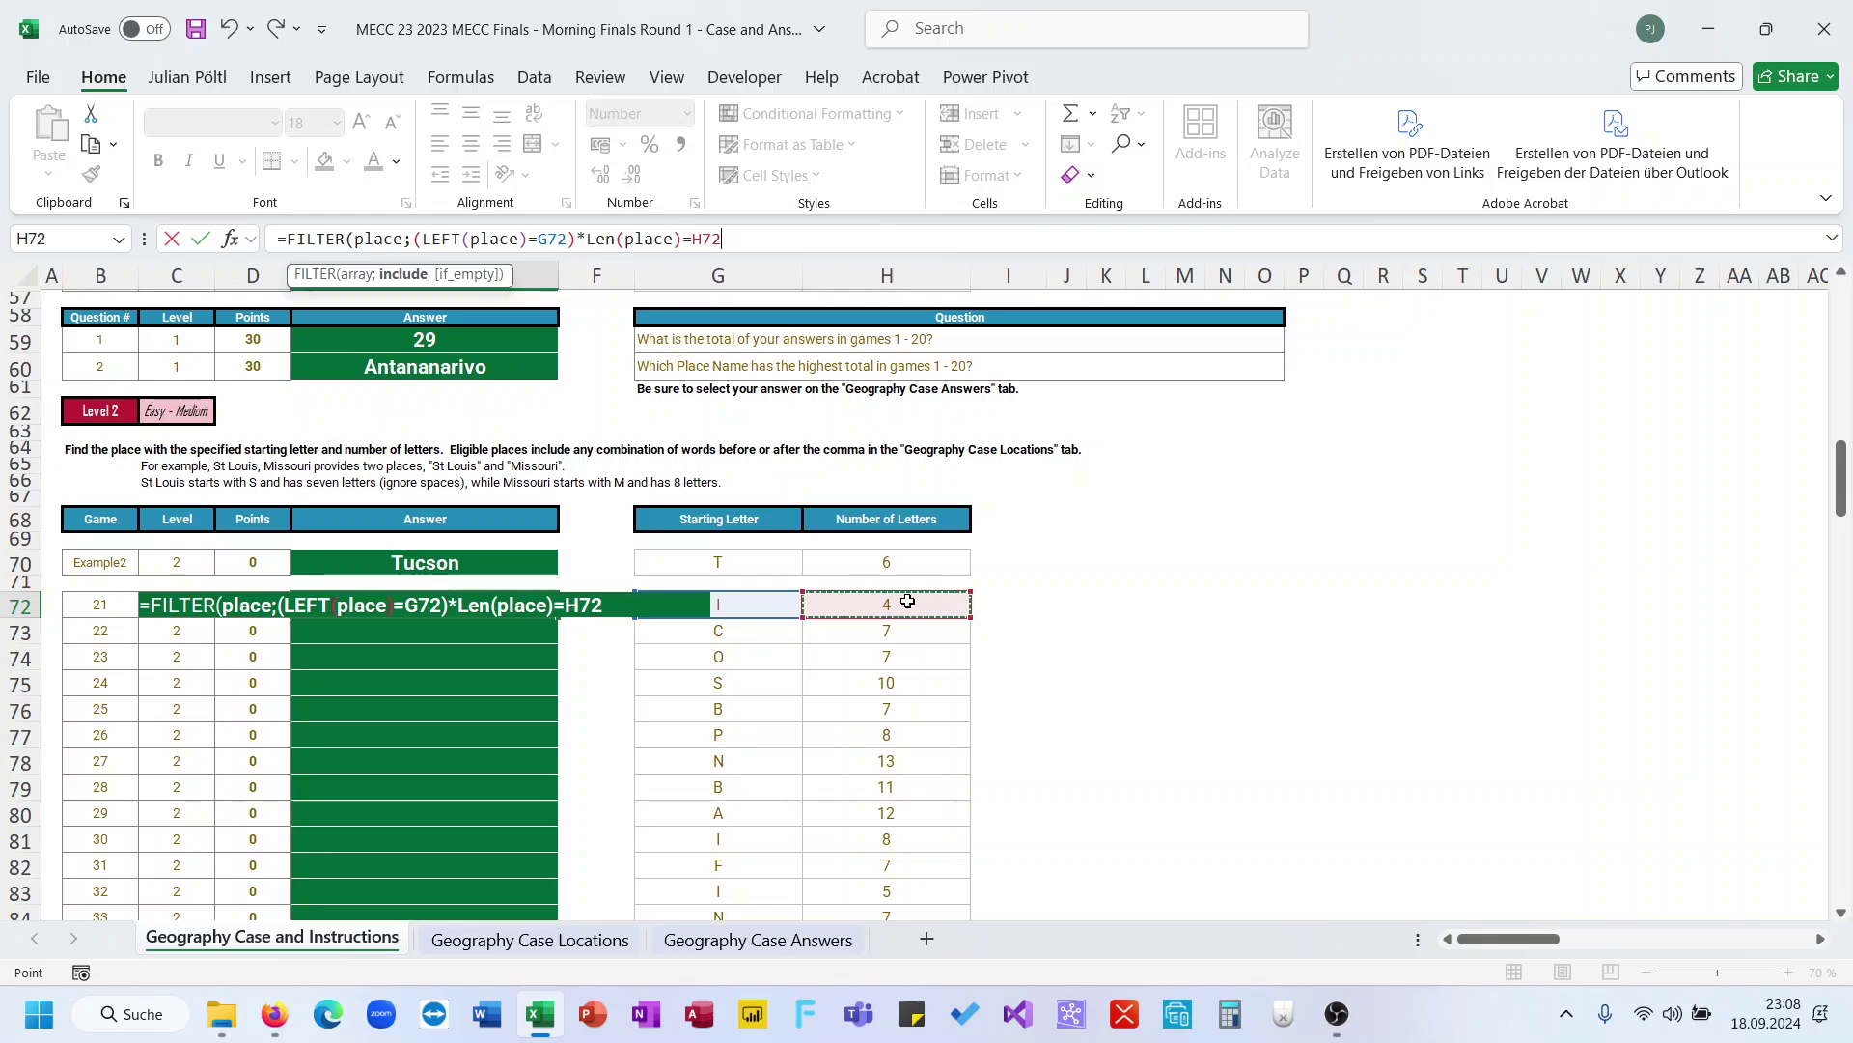
pyautogui.write(')')
pyautogui.hotkey('ctrl', 'Return')
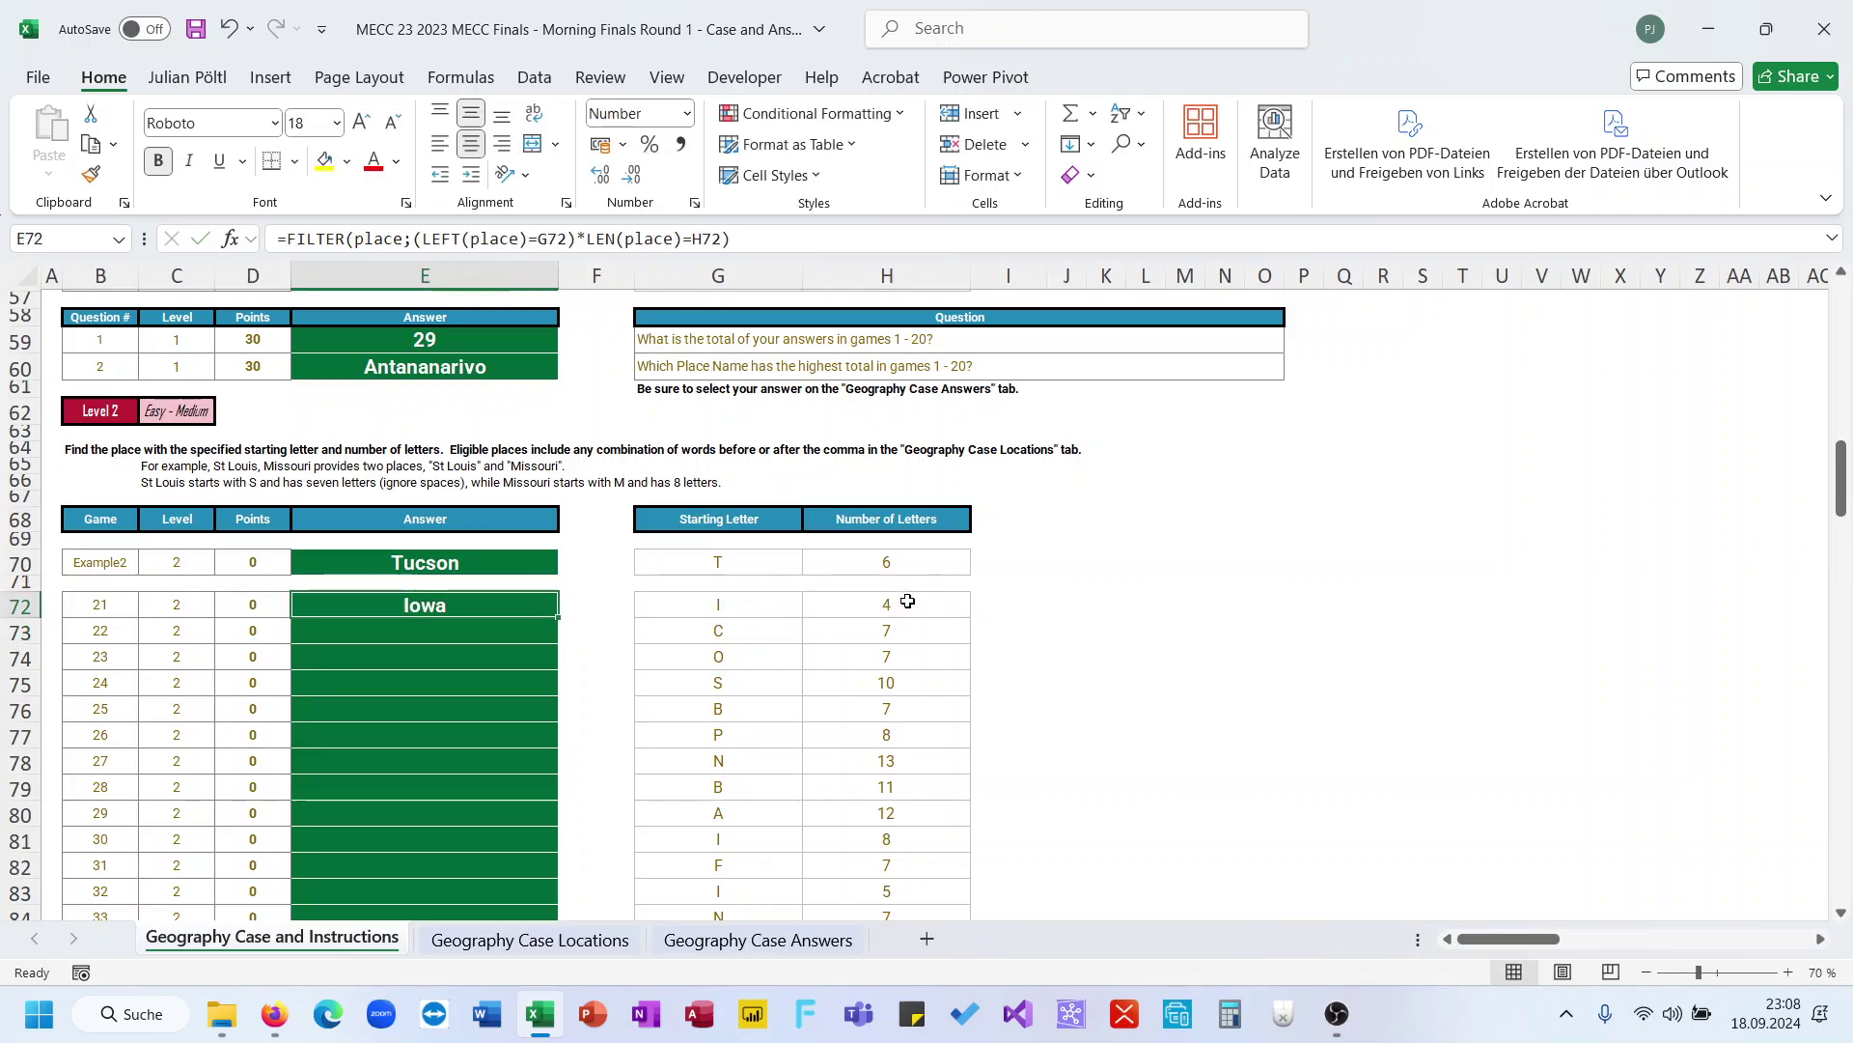
# Copy the game 21 FILTER formula to all Level 2 answers, E72 to E91, and check the results
pyautogui.hotkey('ctrl', 'c')
pyautogui.click(525, 571)
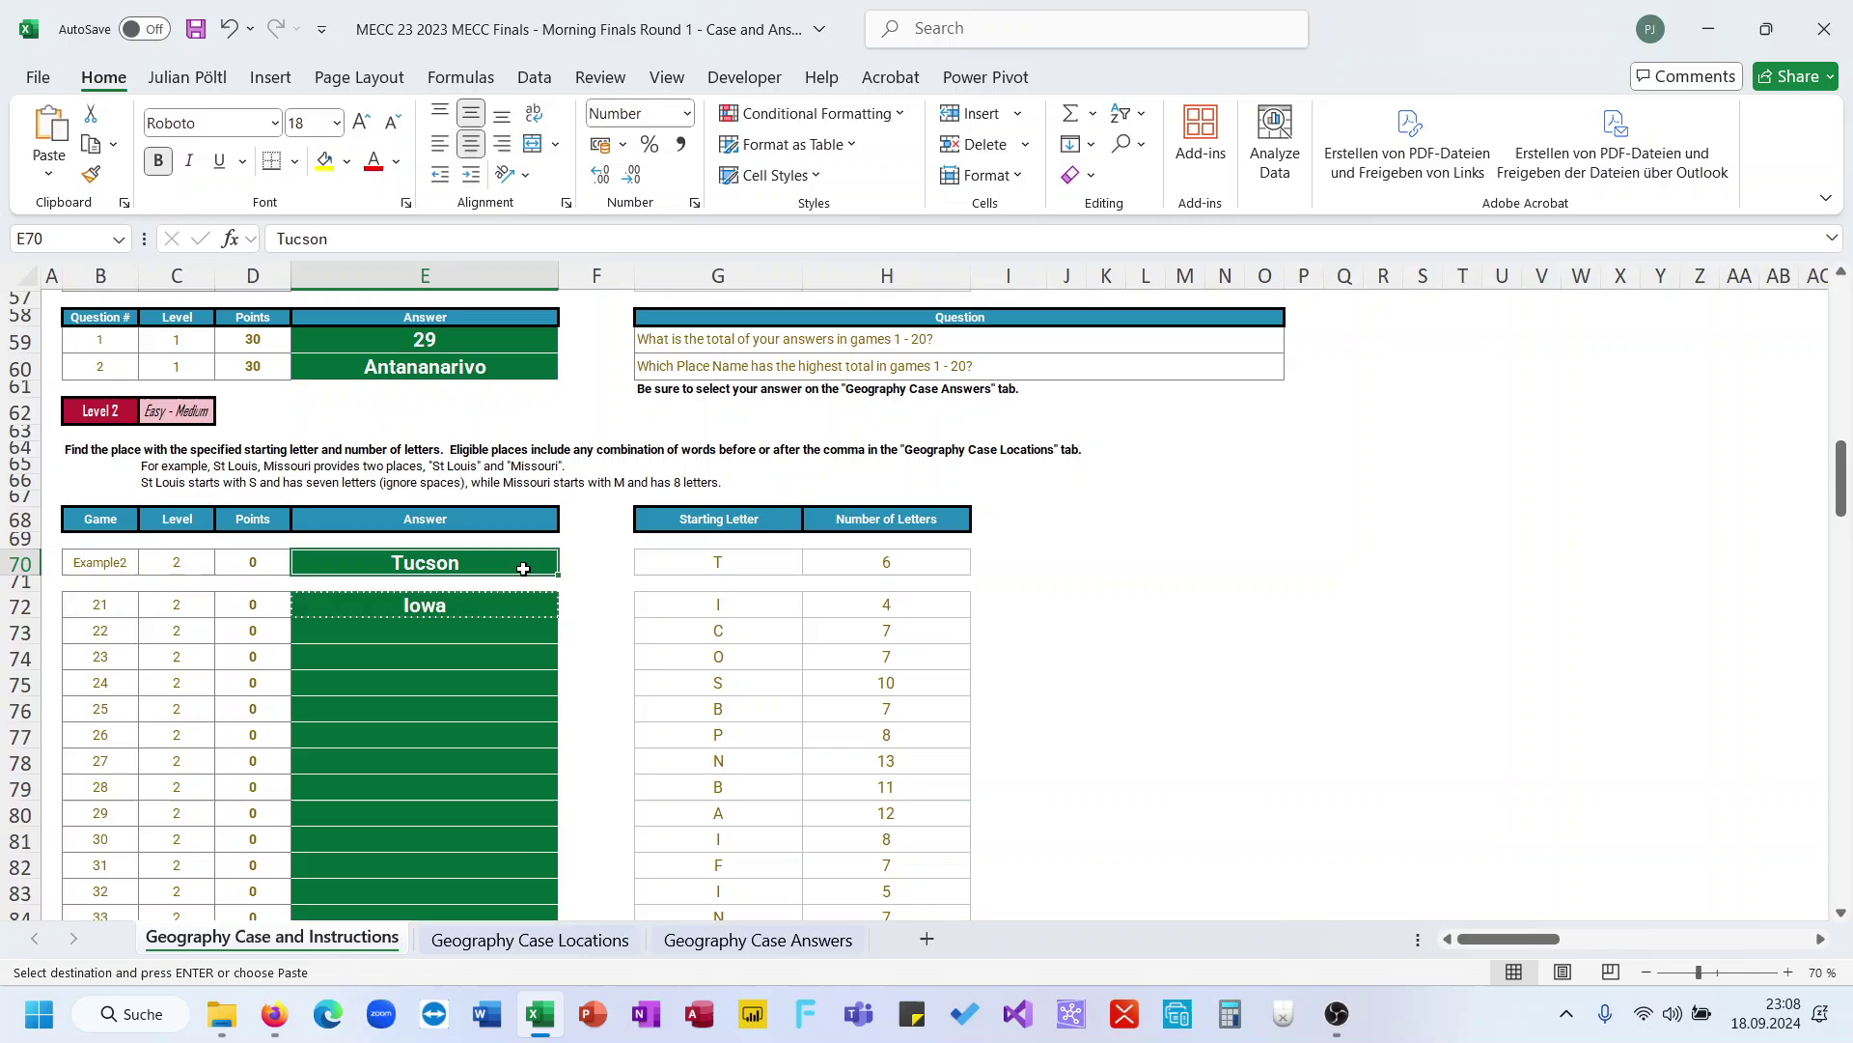
pyautogui.click(550, 612)
pyautogui.hotkey('ctrl', 'shift', 'Down')
pyautogui.press('Return')
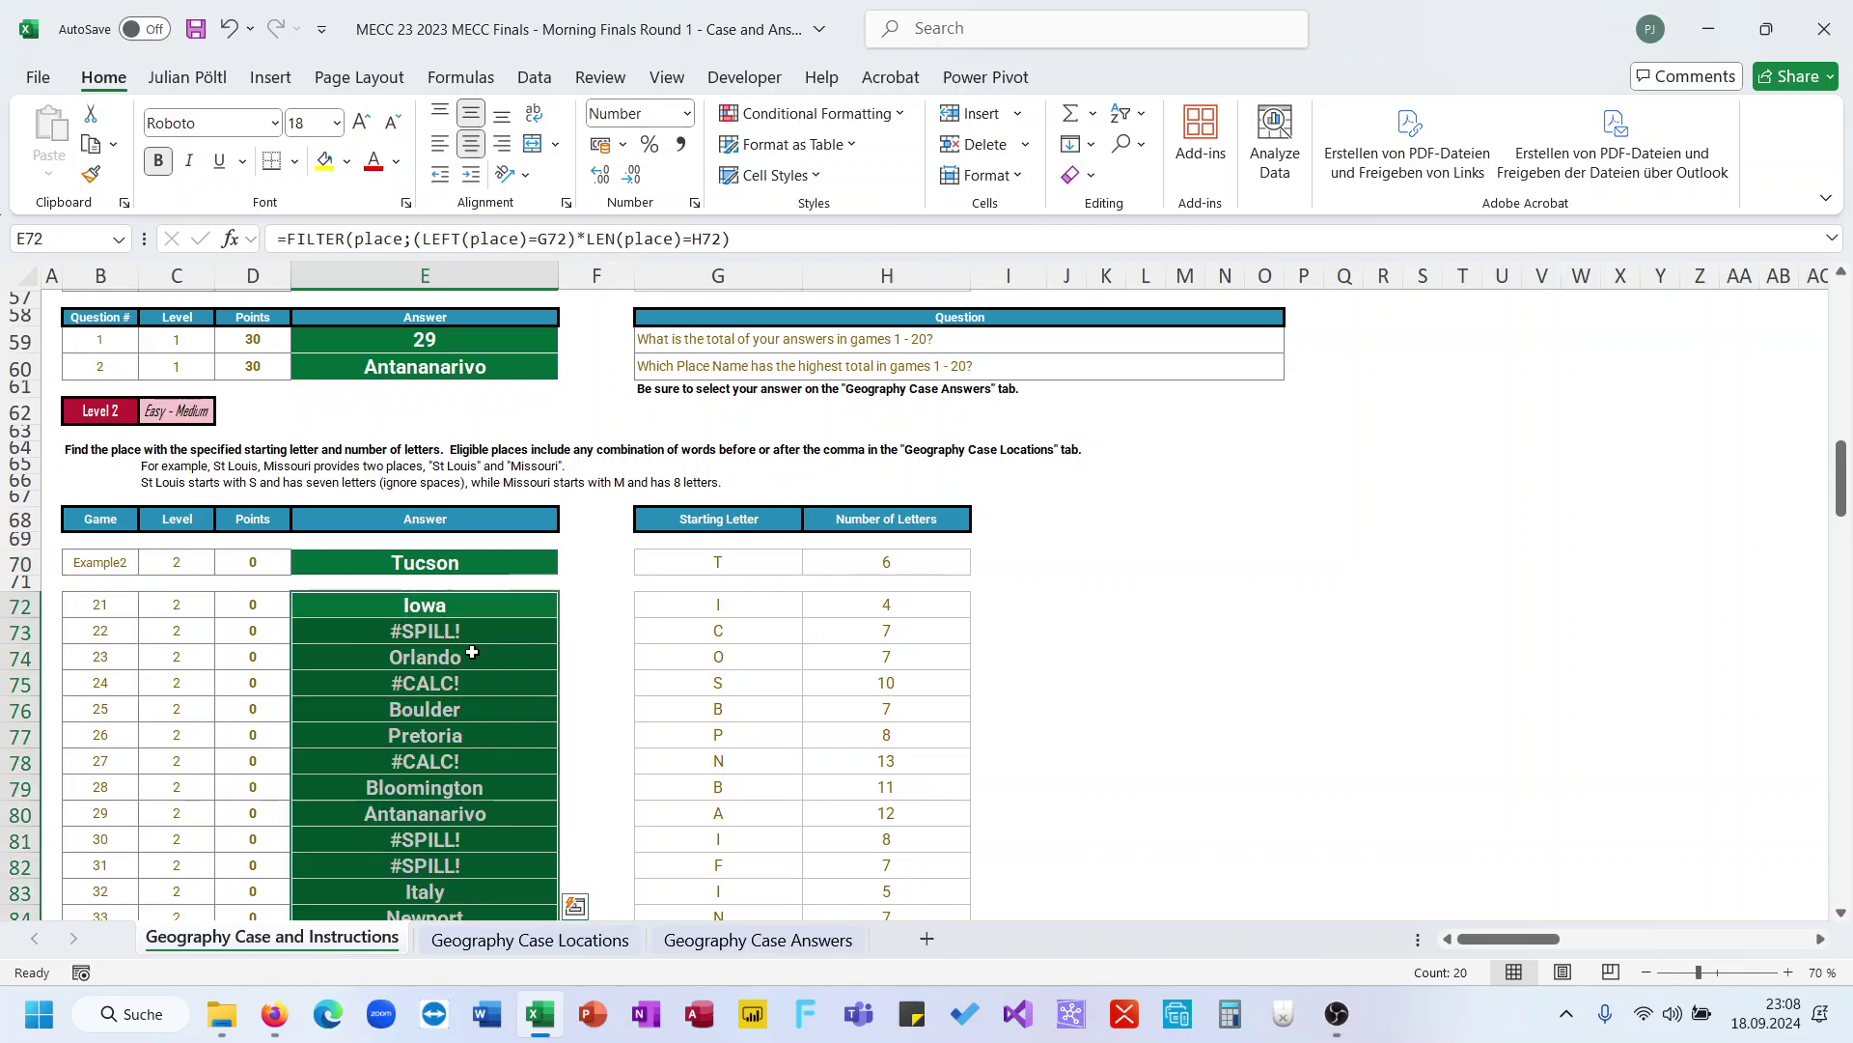
pyautogui.scroll(-3, 472, 653)
pyautogui.scroll(-3, 472, 652)
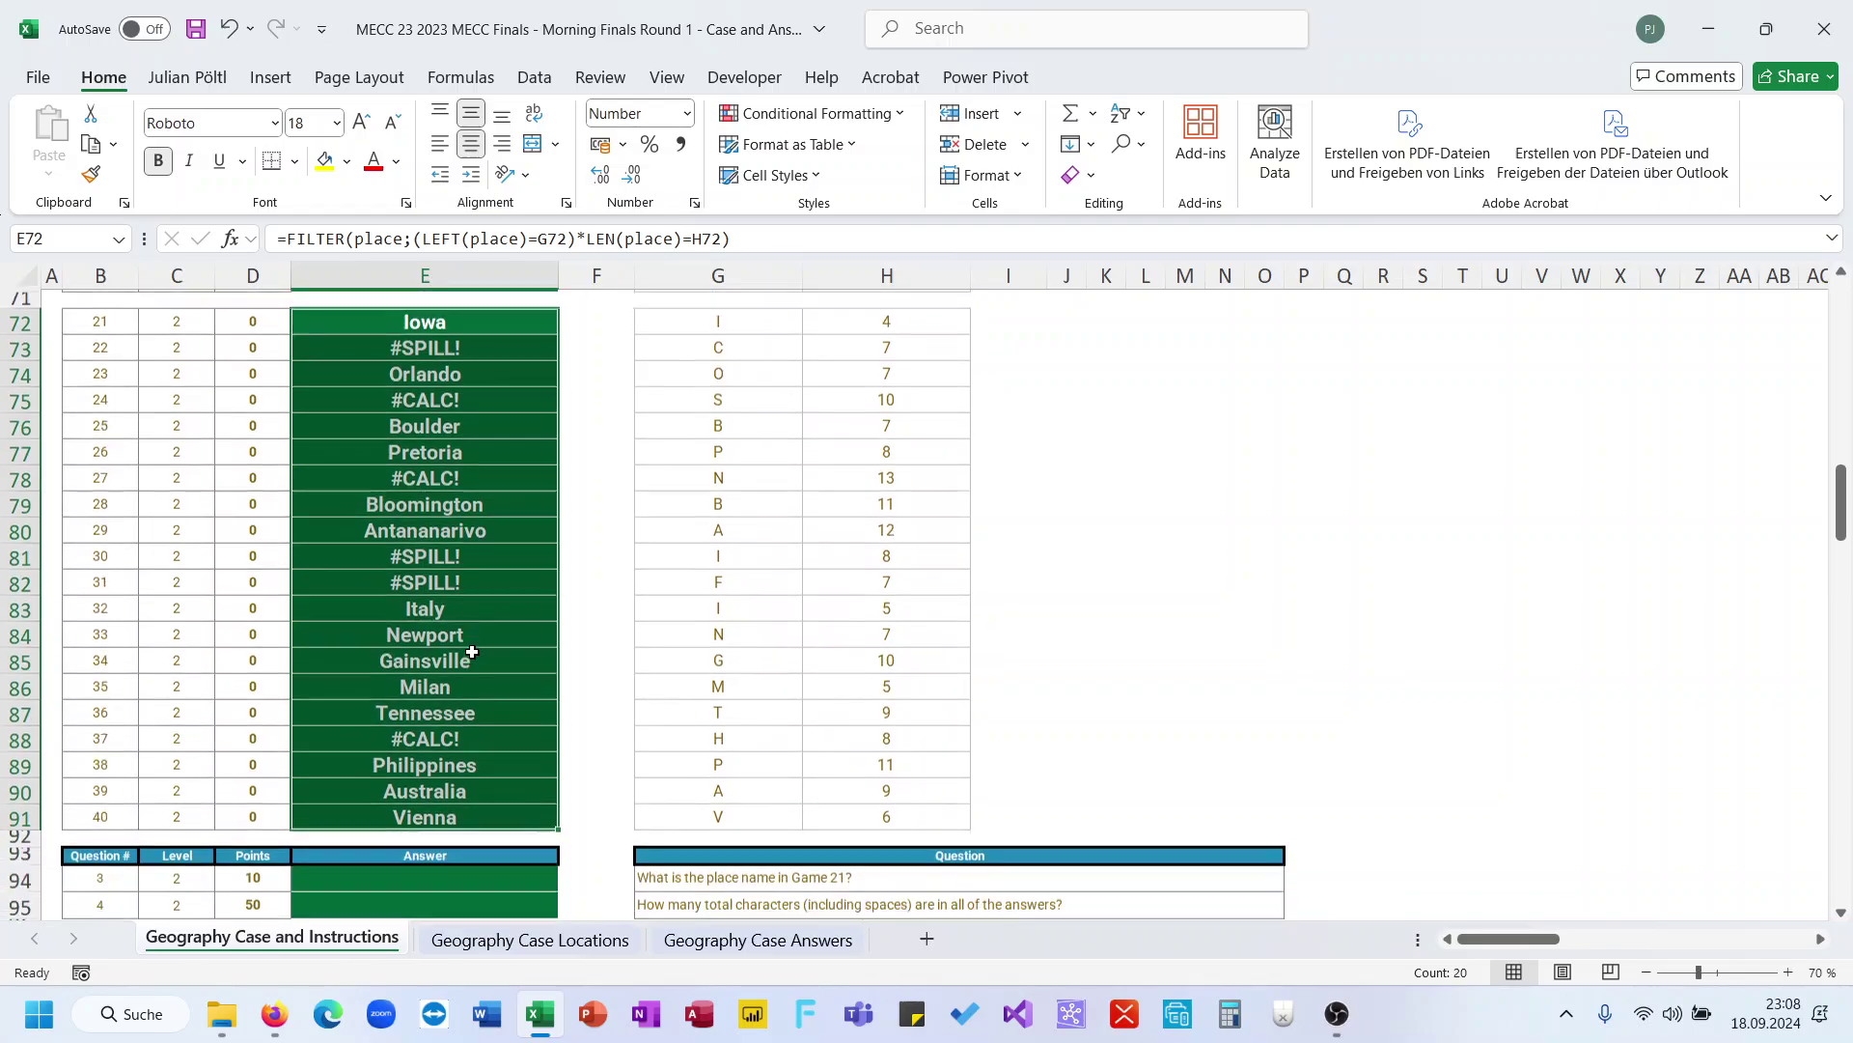
pyautogui.scroll(2, 473, 647)
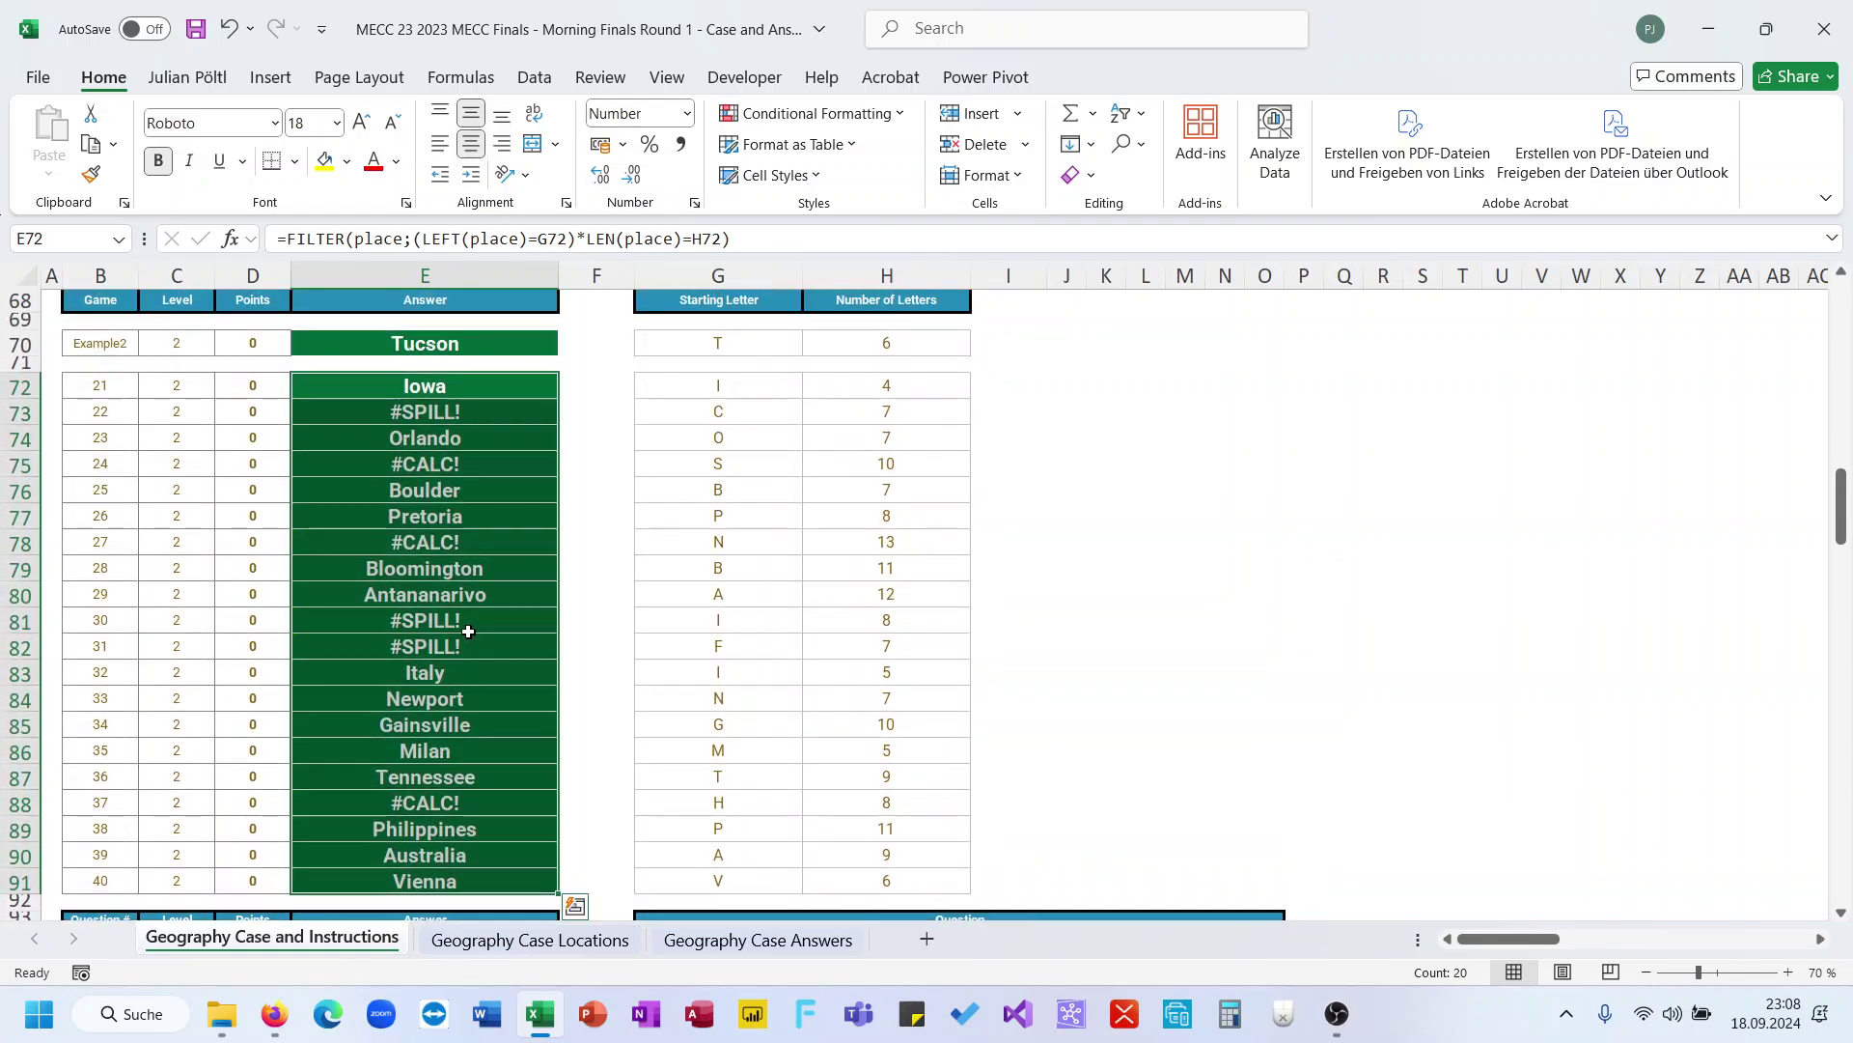
pyautogui.click(439, 460)
pyautogui.click(459, 438)
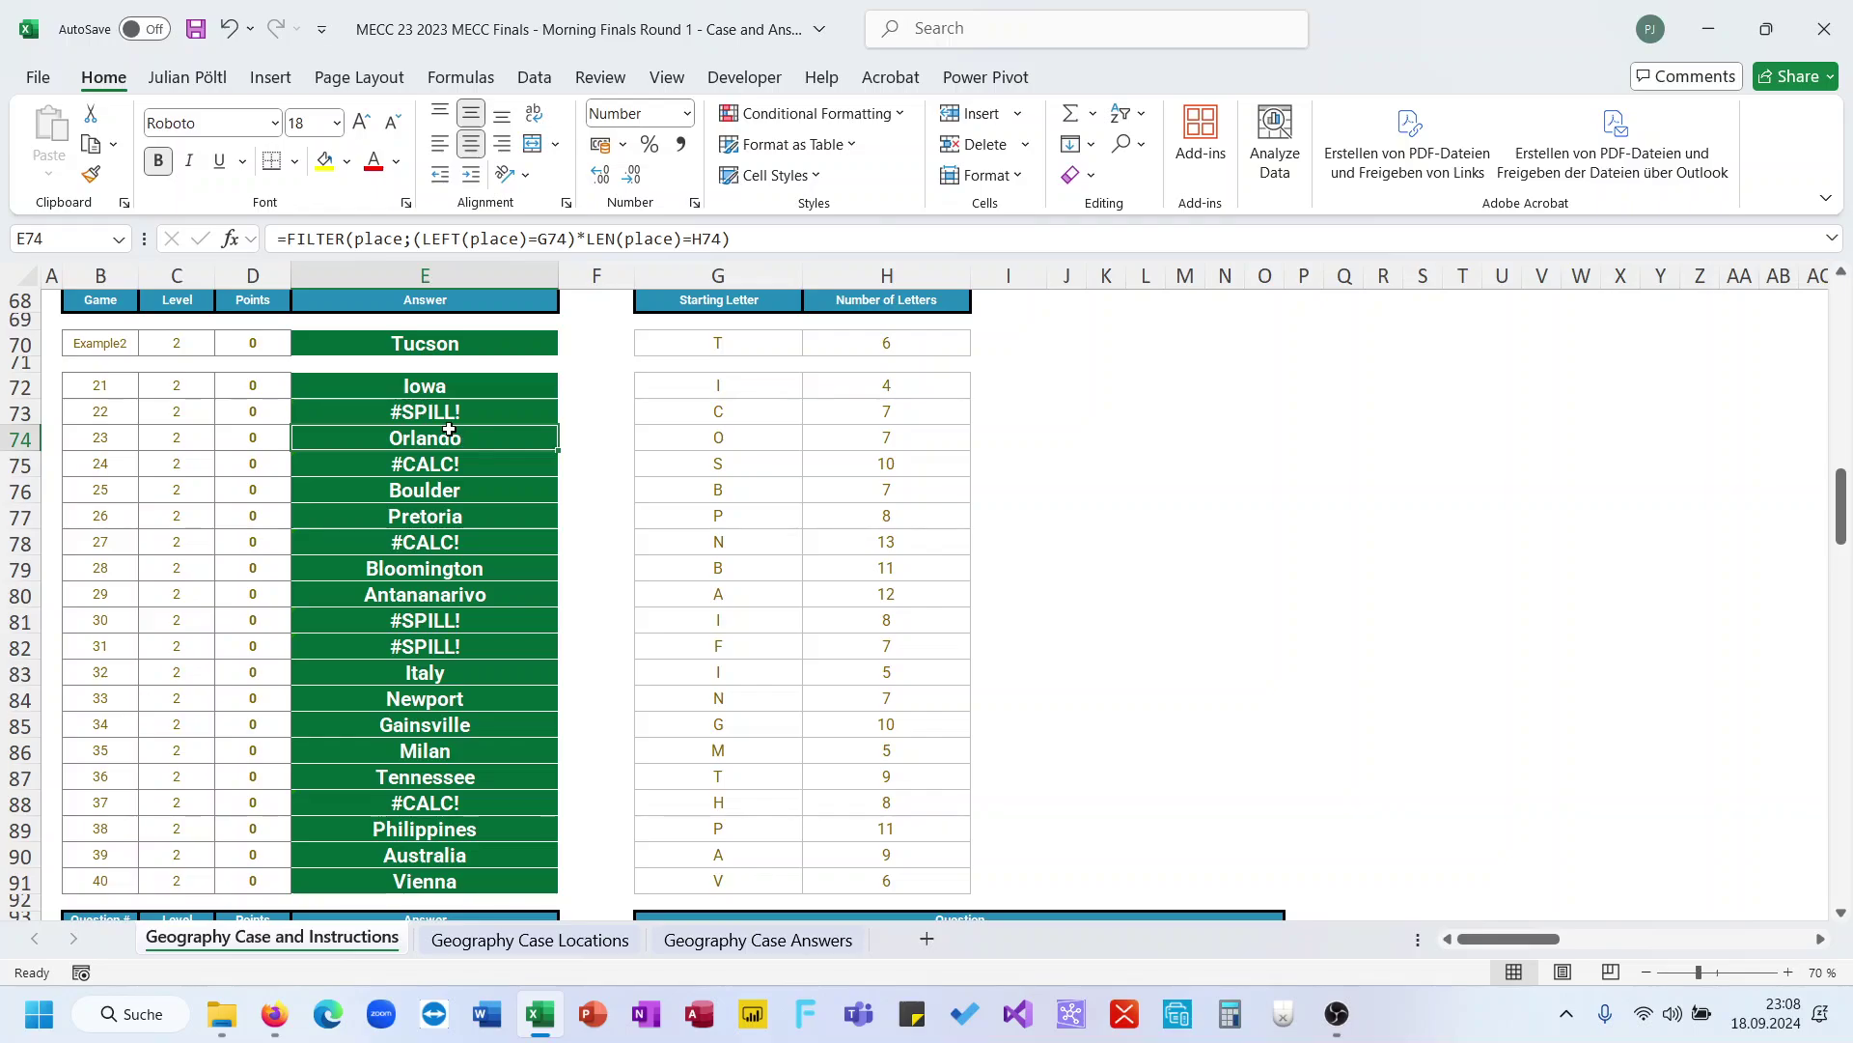
# Copy the game 22 FILTER formula text from E73 unchanged and enter it in the empty cell J73 beside the table
pyautogui.click(460, 415)
pyautogui.click(460, 250)
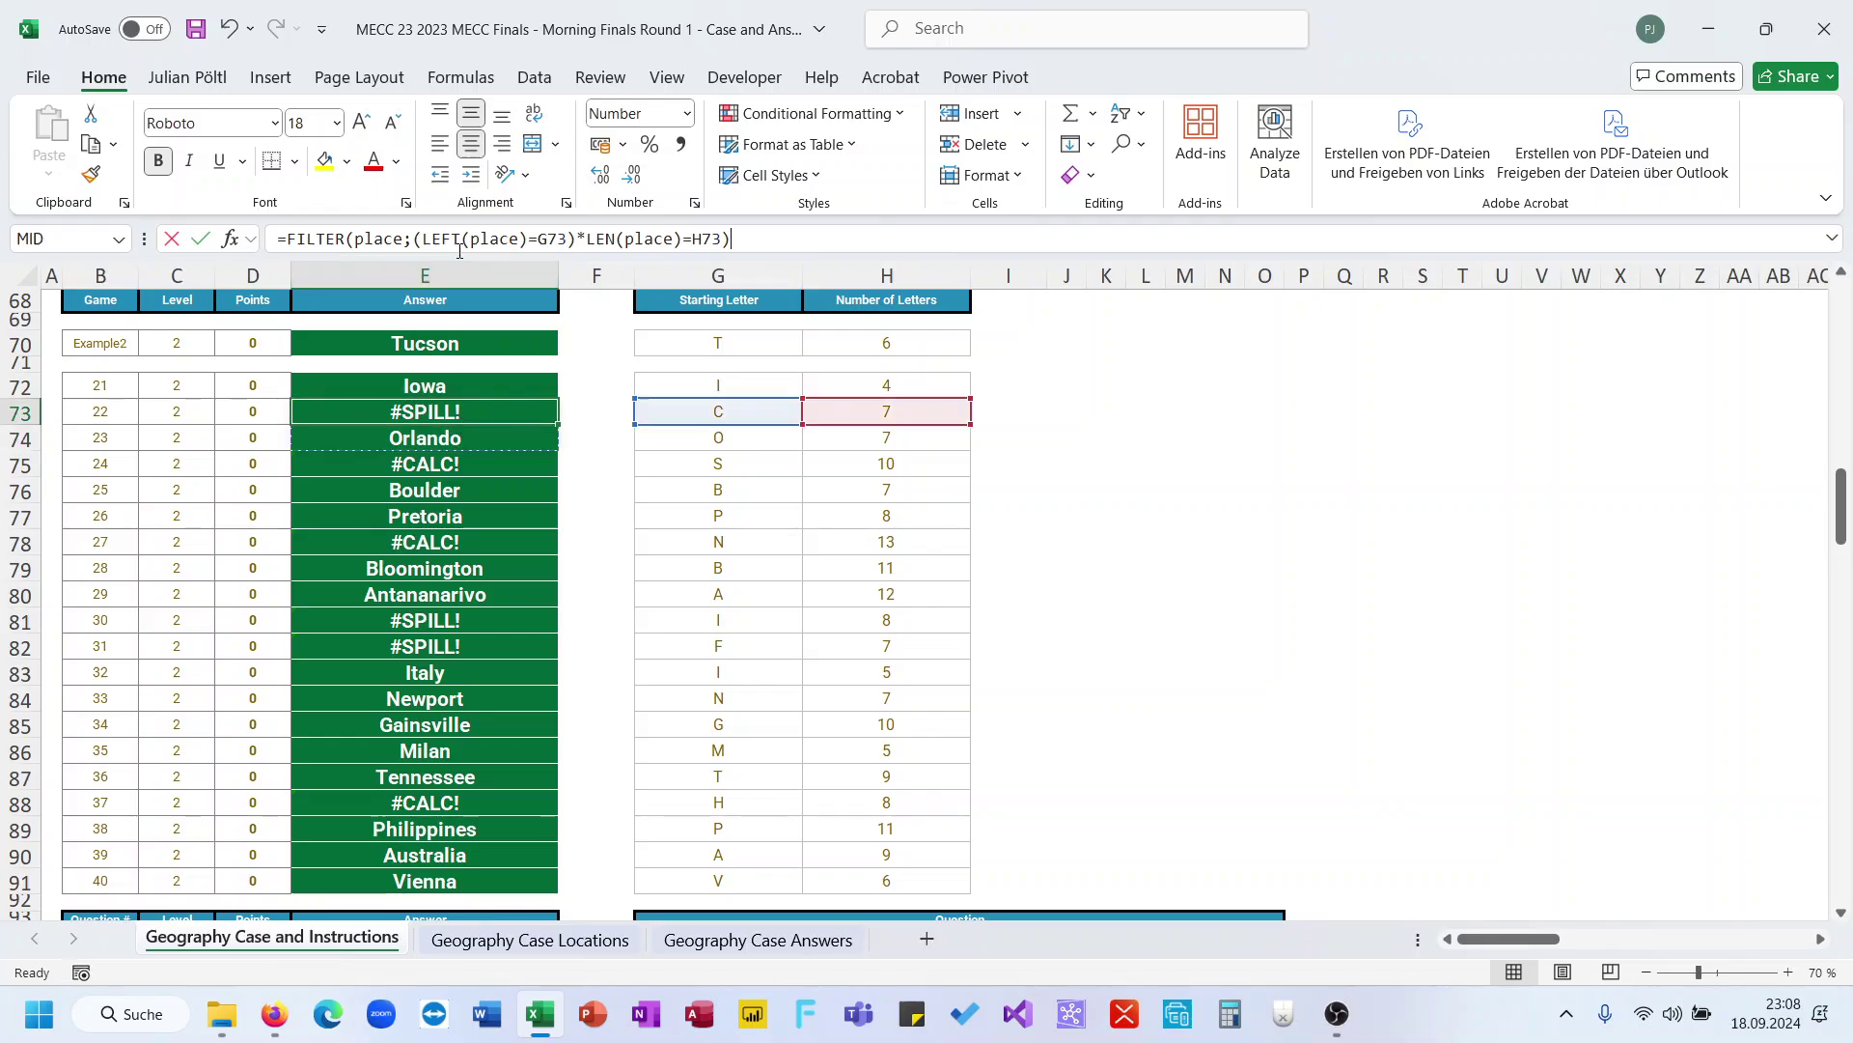
pyautogui.hotkey('ctrl', 'a')
pyautogui.hotkey('ctrl', 'c')
pyautogui.press('Tab')
pyautogui.press('Tab')
pyautogui.press('Tab')
pyautogui.press('Tab')
pyautogui.press('Tab')
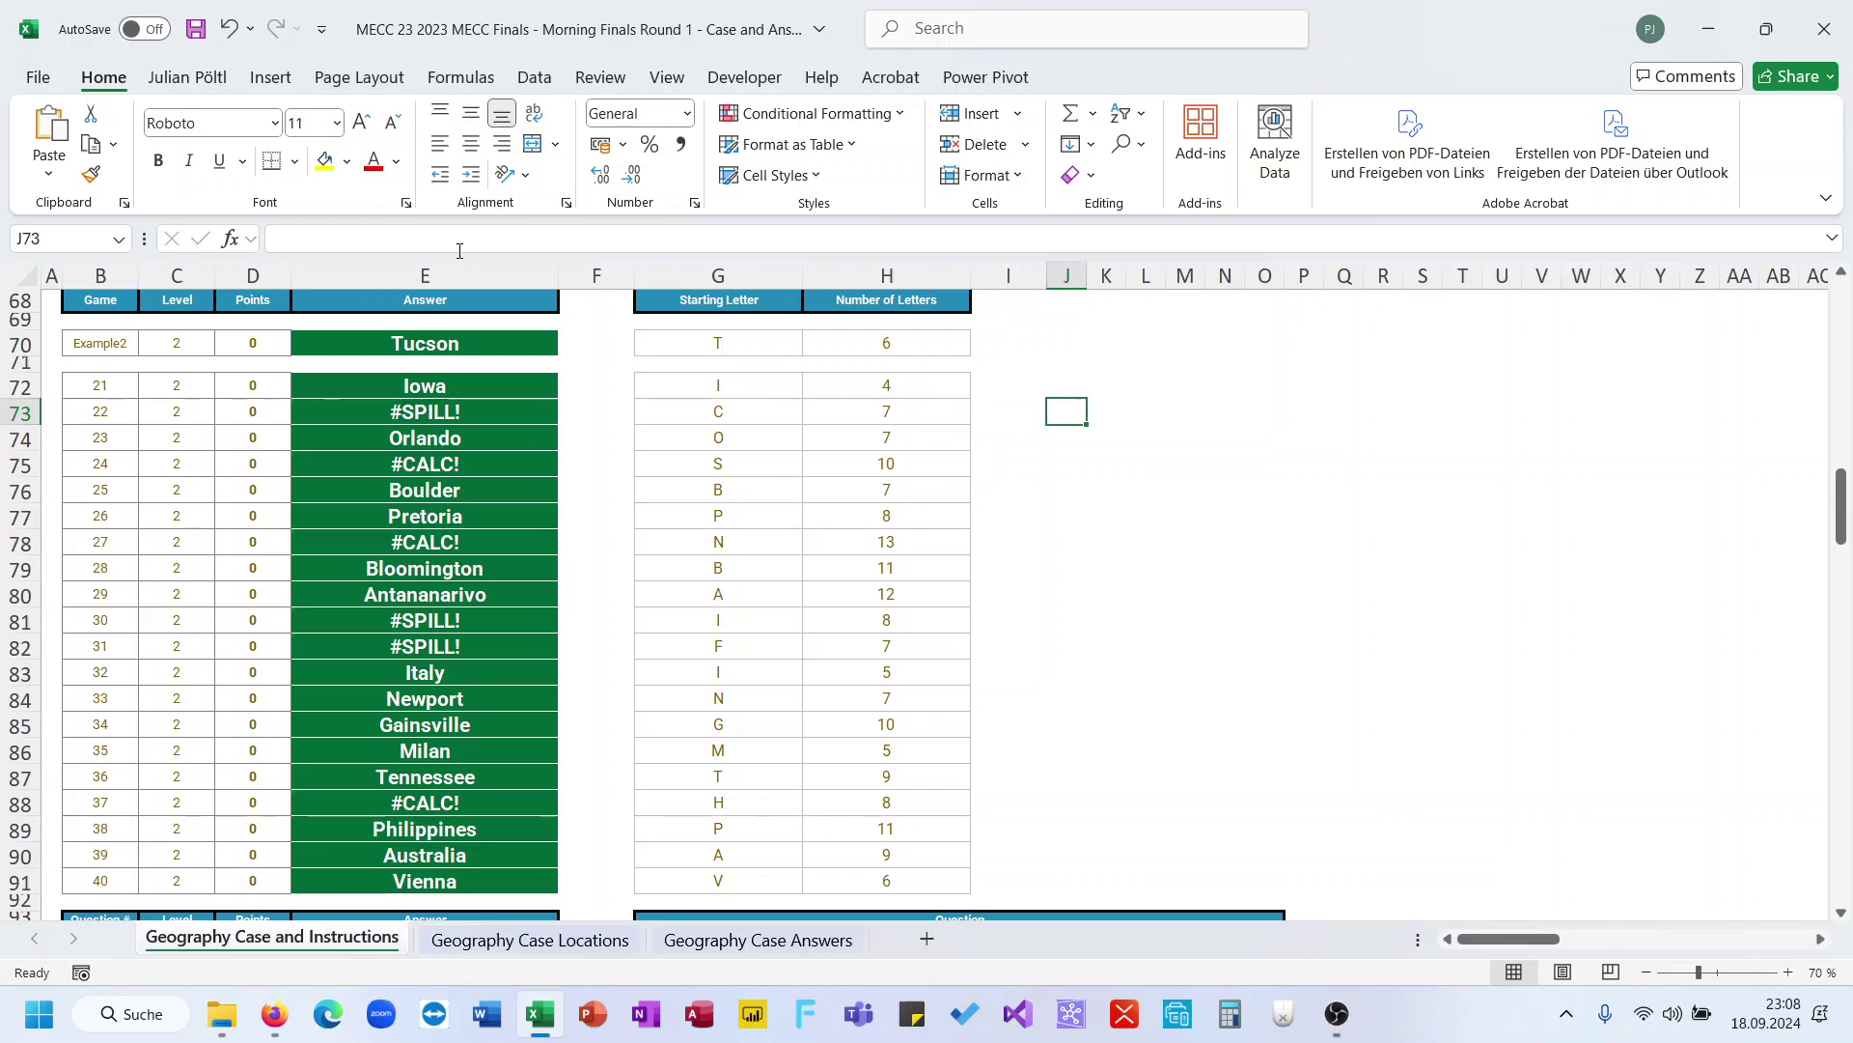
pyautogui.press('F2')
pyautogui.hotkey('ctrl', 'v')
pyautogui.press('Return')
pyautogui.press('Up')
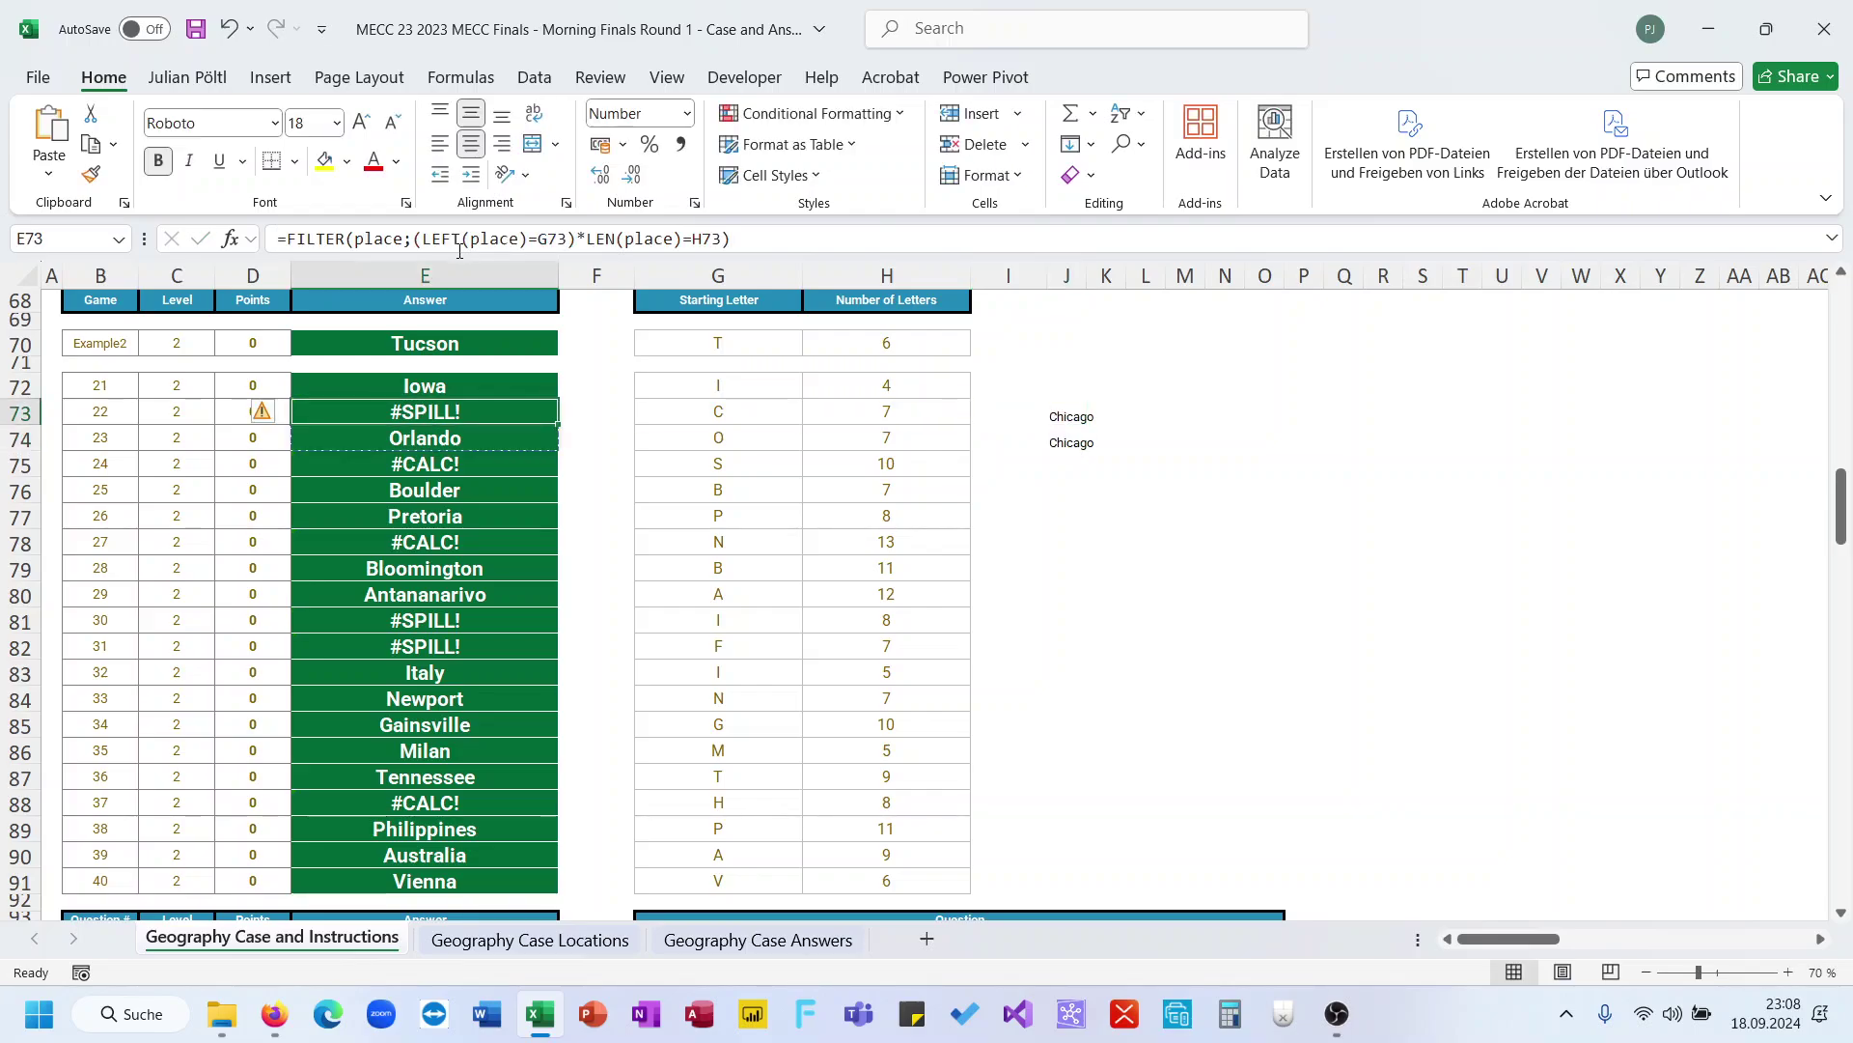
# On the Geography Case Locations sheet, wrap the TOCOL formula in C3 in UNIQUE and enter it
pyautogui.click(461, 940)
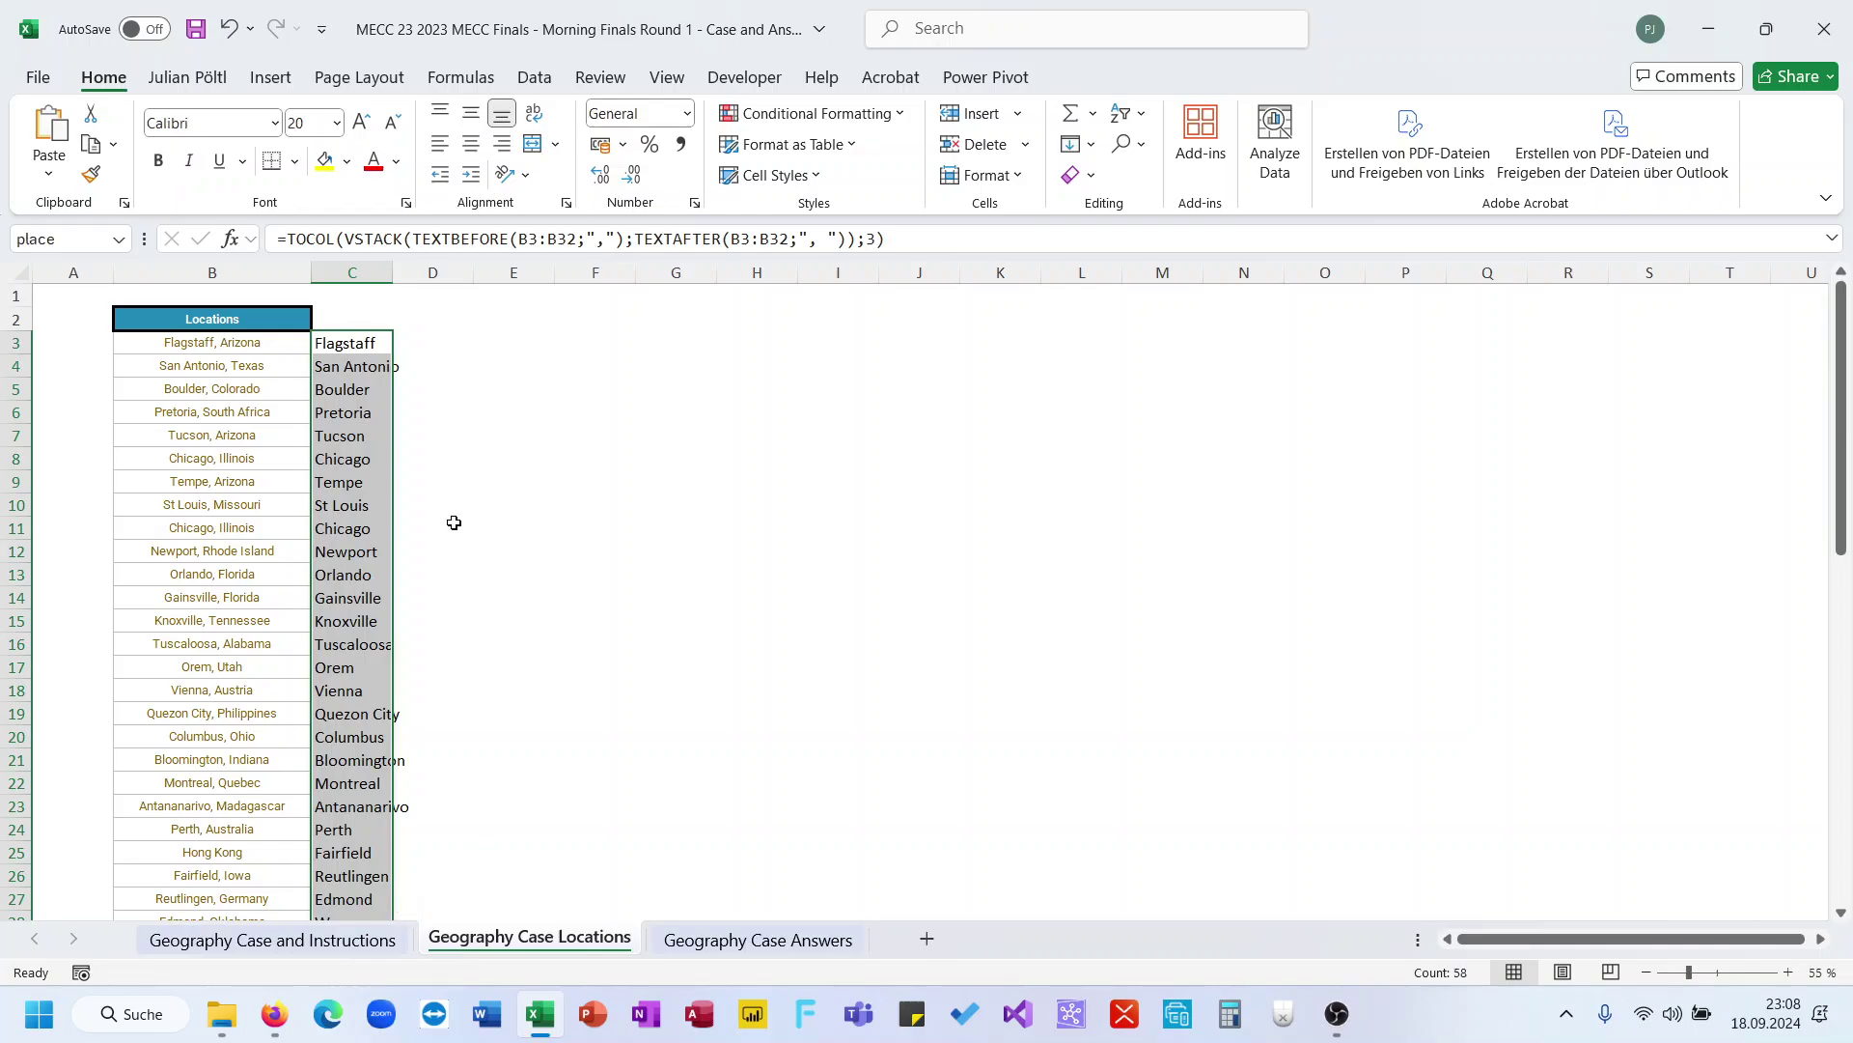
pyautogui.click(344, 338)
pyautogui.click(290, 240)
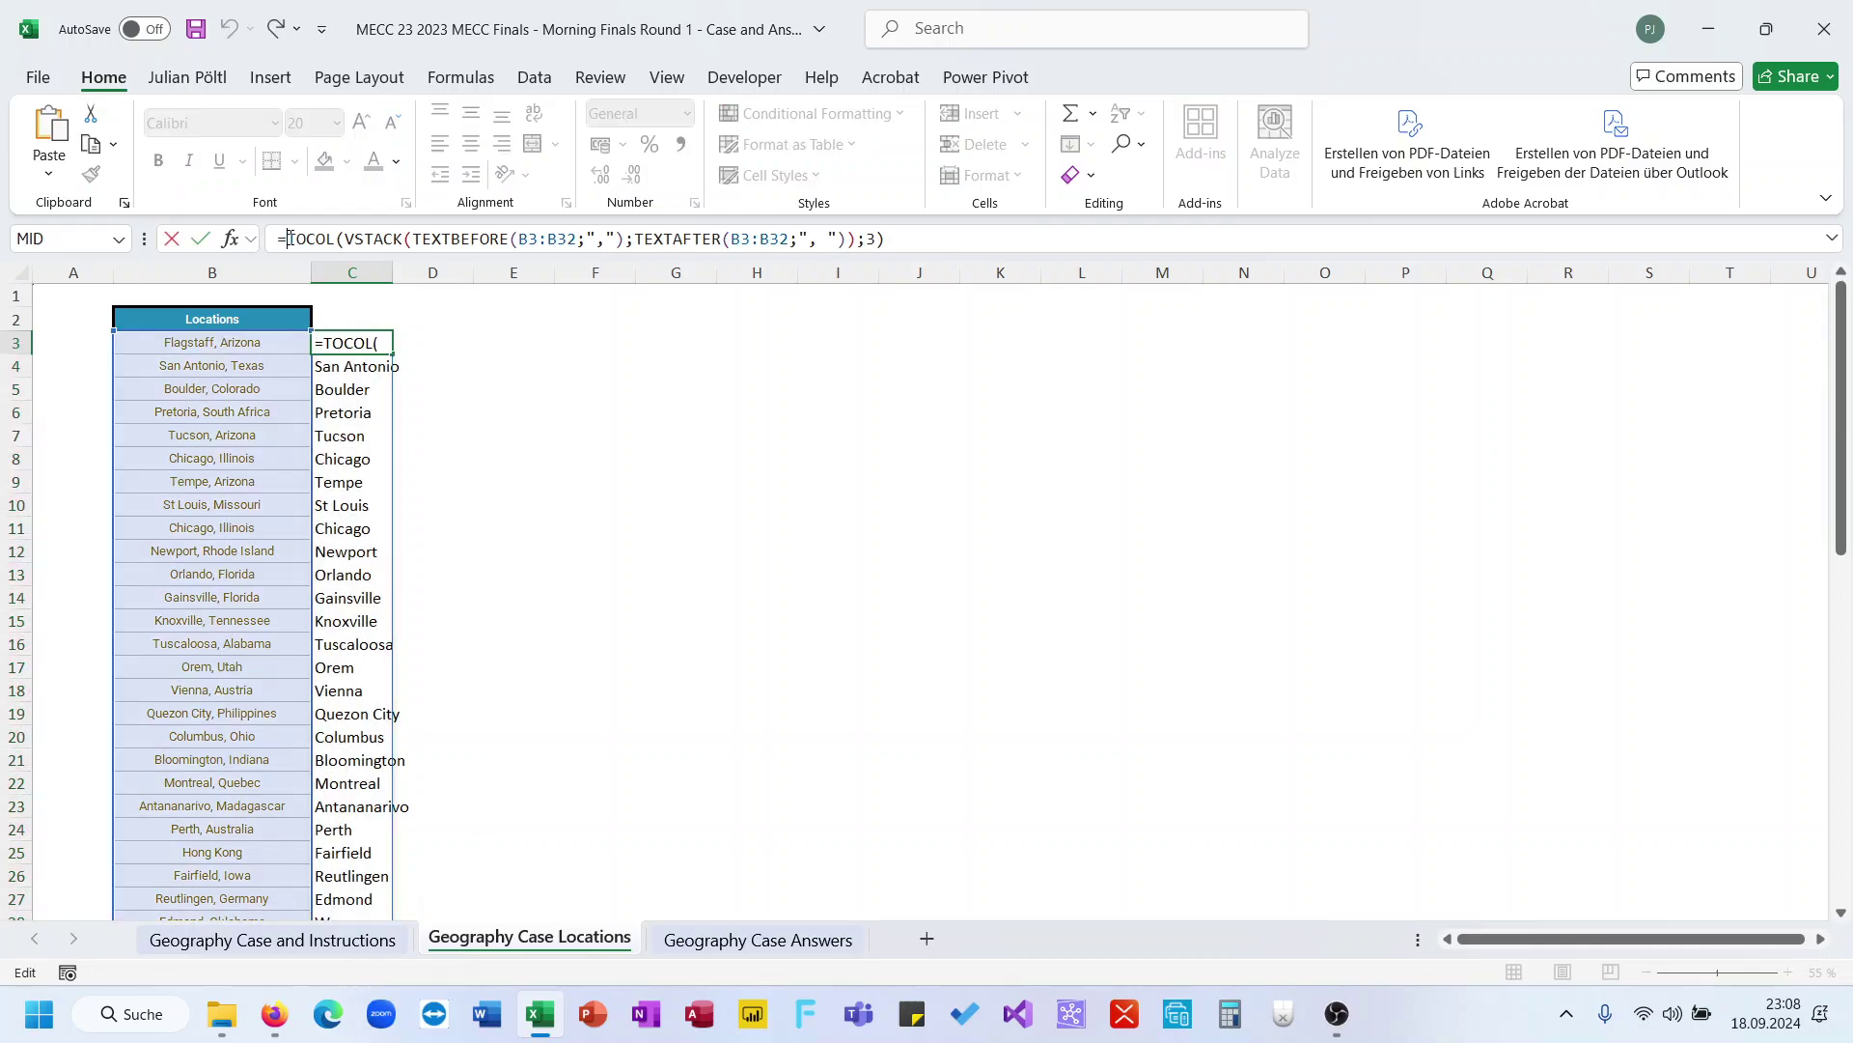
pyautogui.write('UNIQUE(')
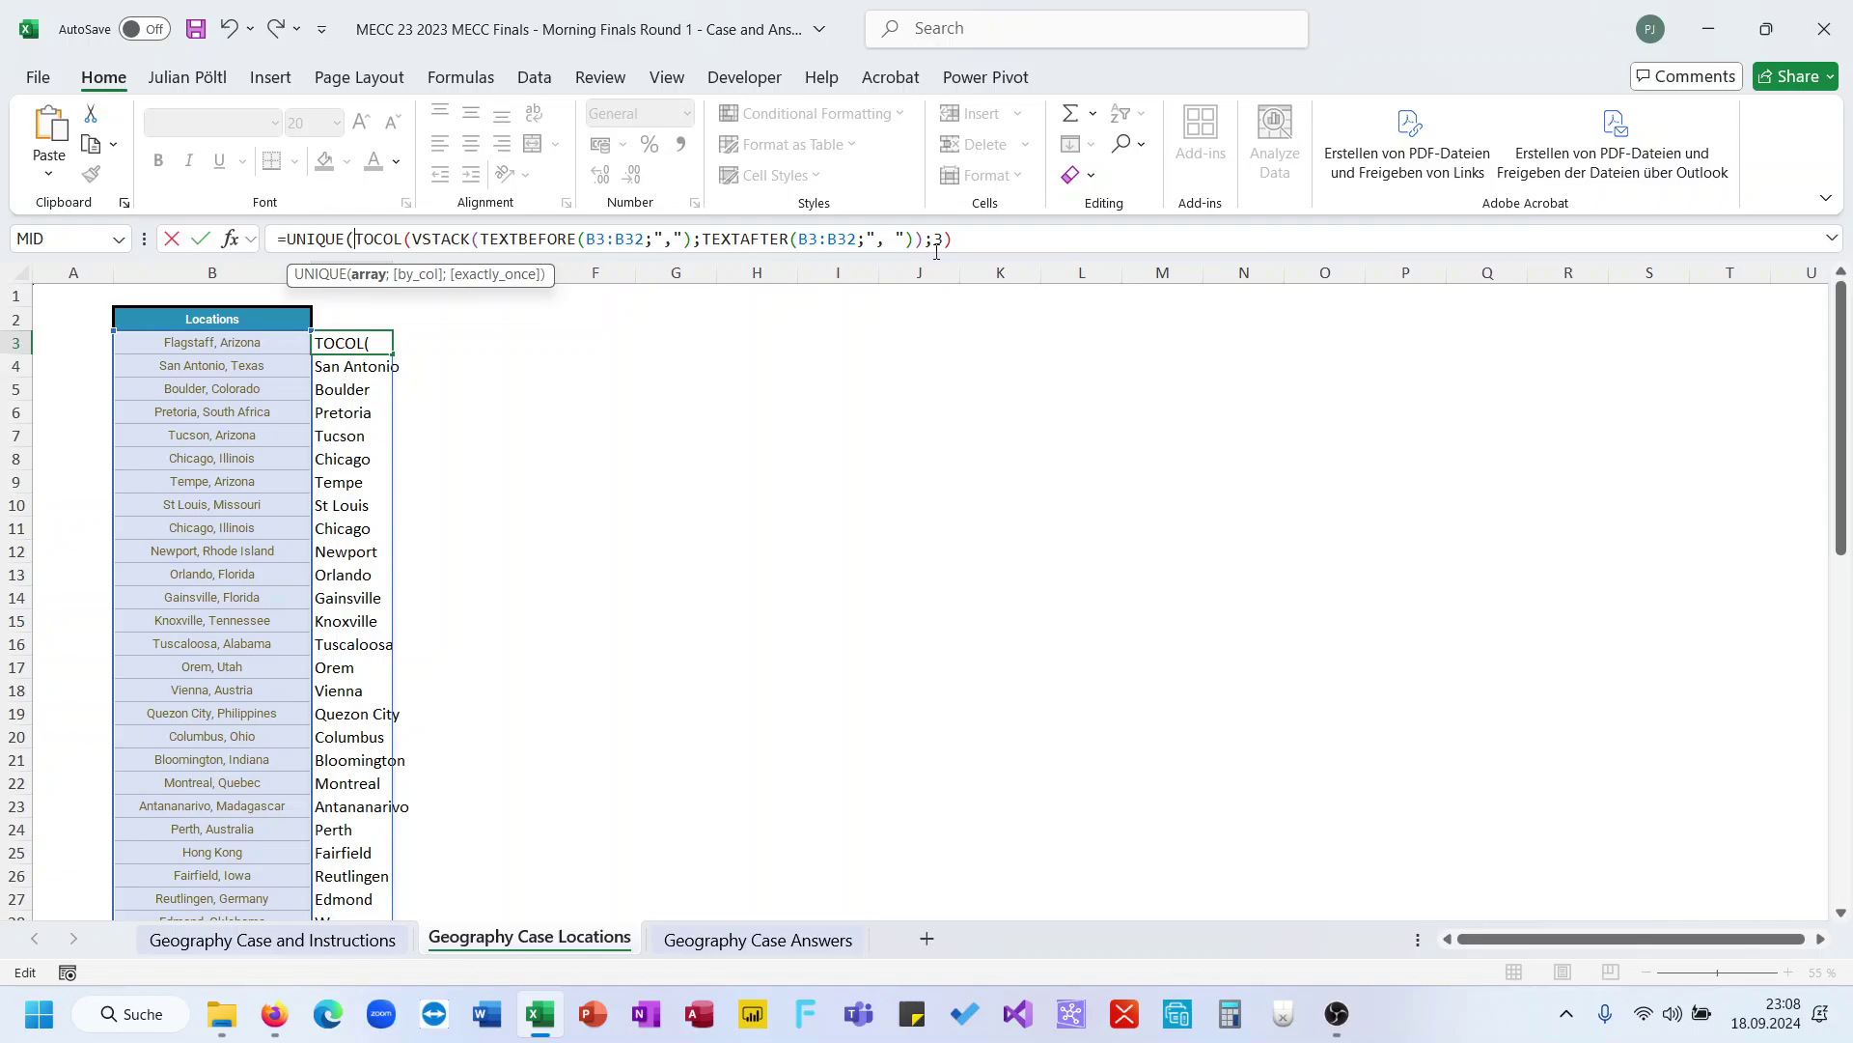
pyautogui.write(')')
pyautogui.press('Return')
pyautogui.press('Up')
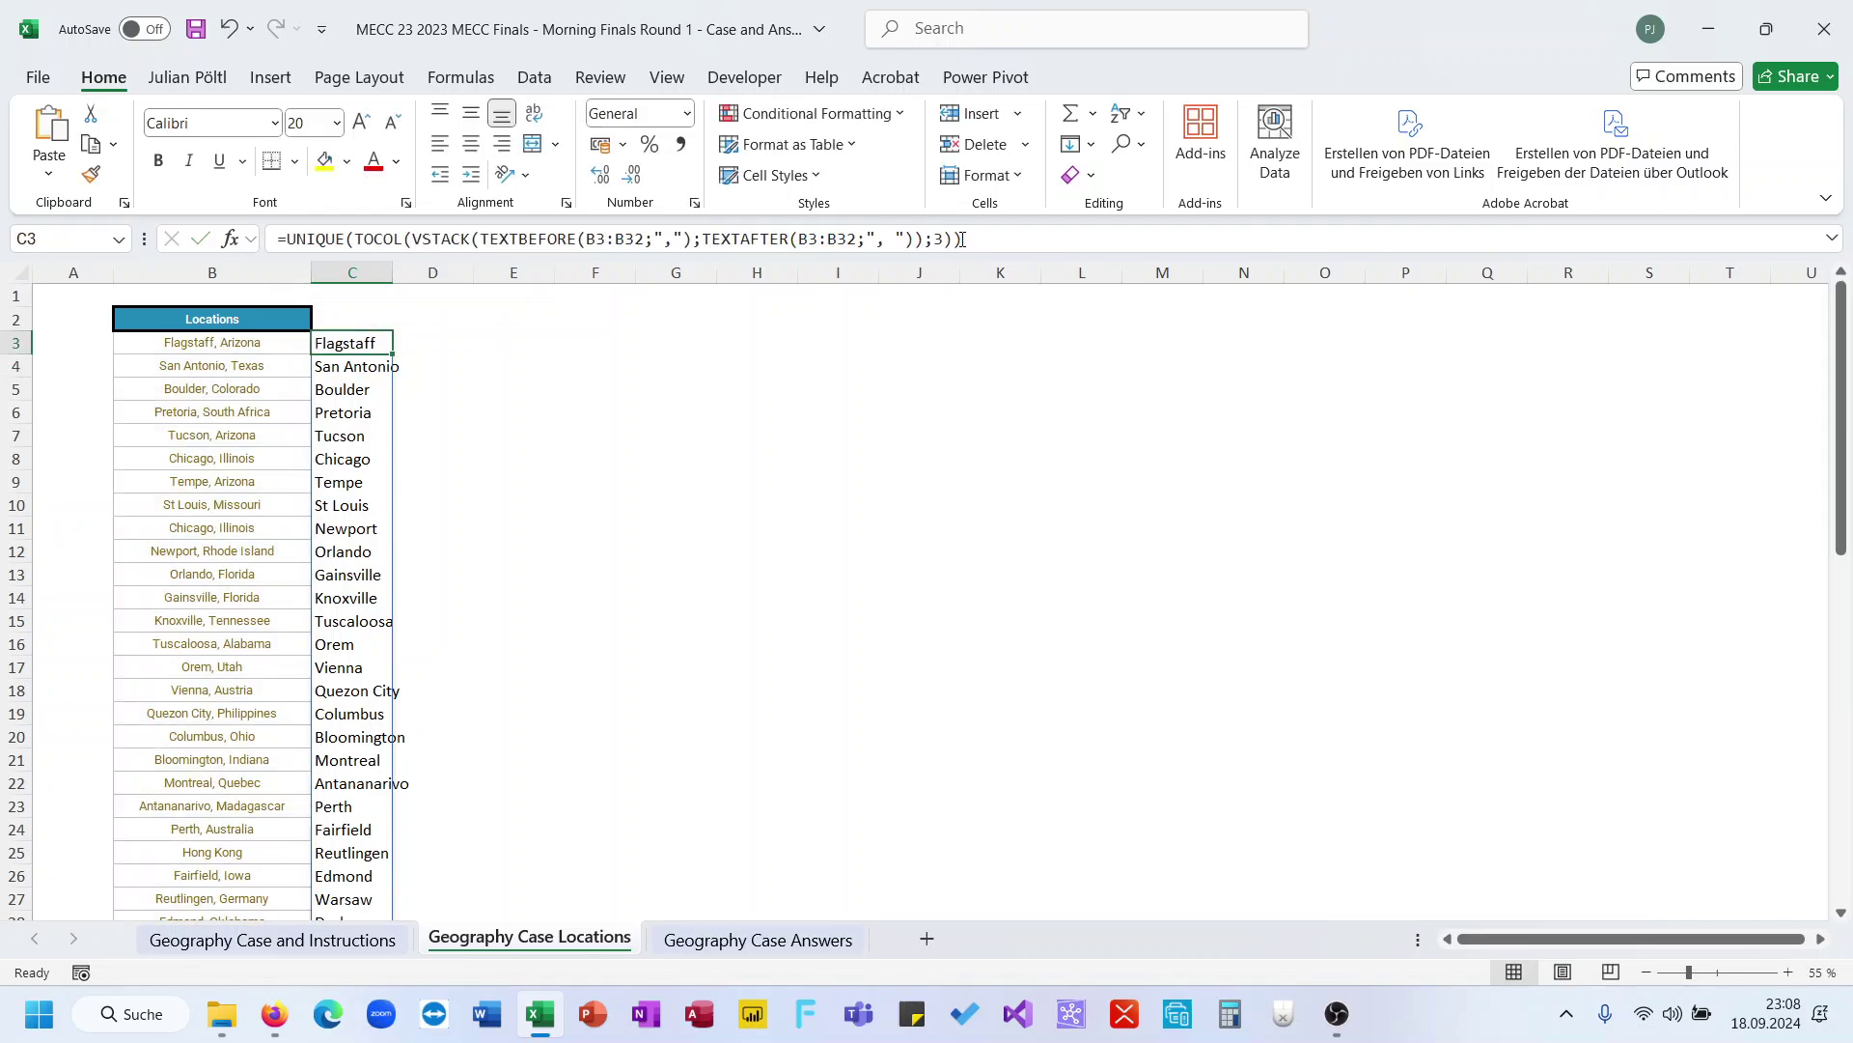
# Redefine the named range place to refer to C3:C54 on the Geography Case Locations sheet
pyautogui.hotkey('ctrl', 'shift', 'Down')
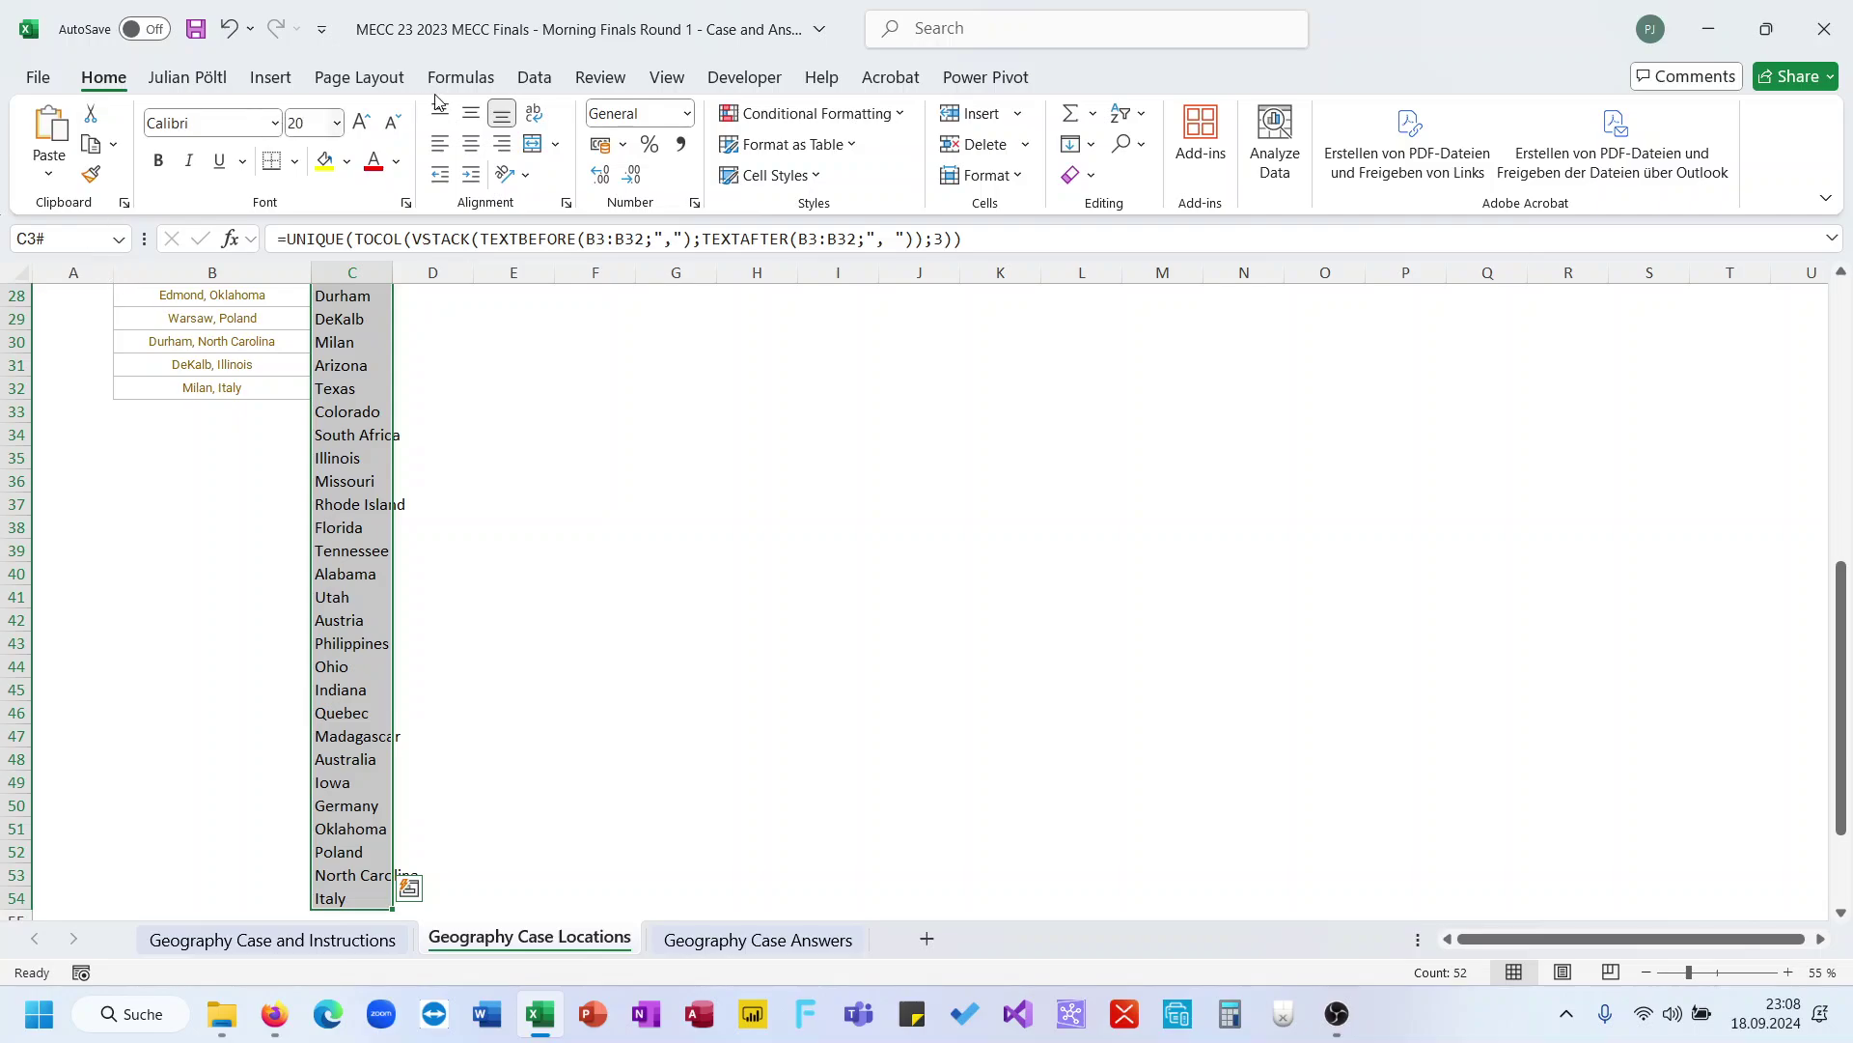
pyautogui.click(479, 81)
pyautogui.click(877, 164)
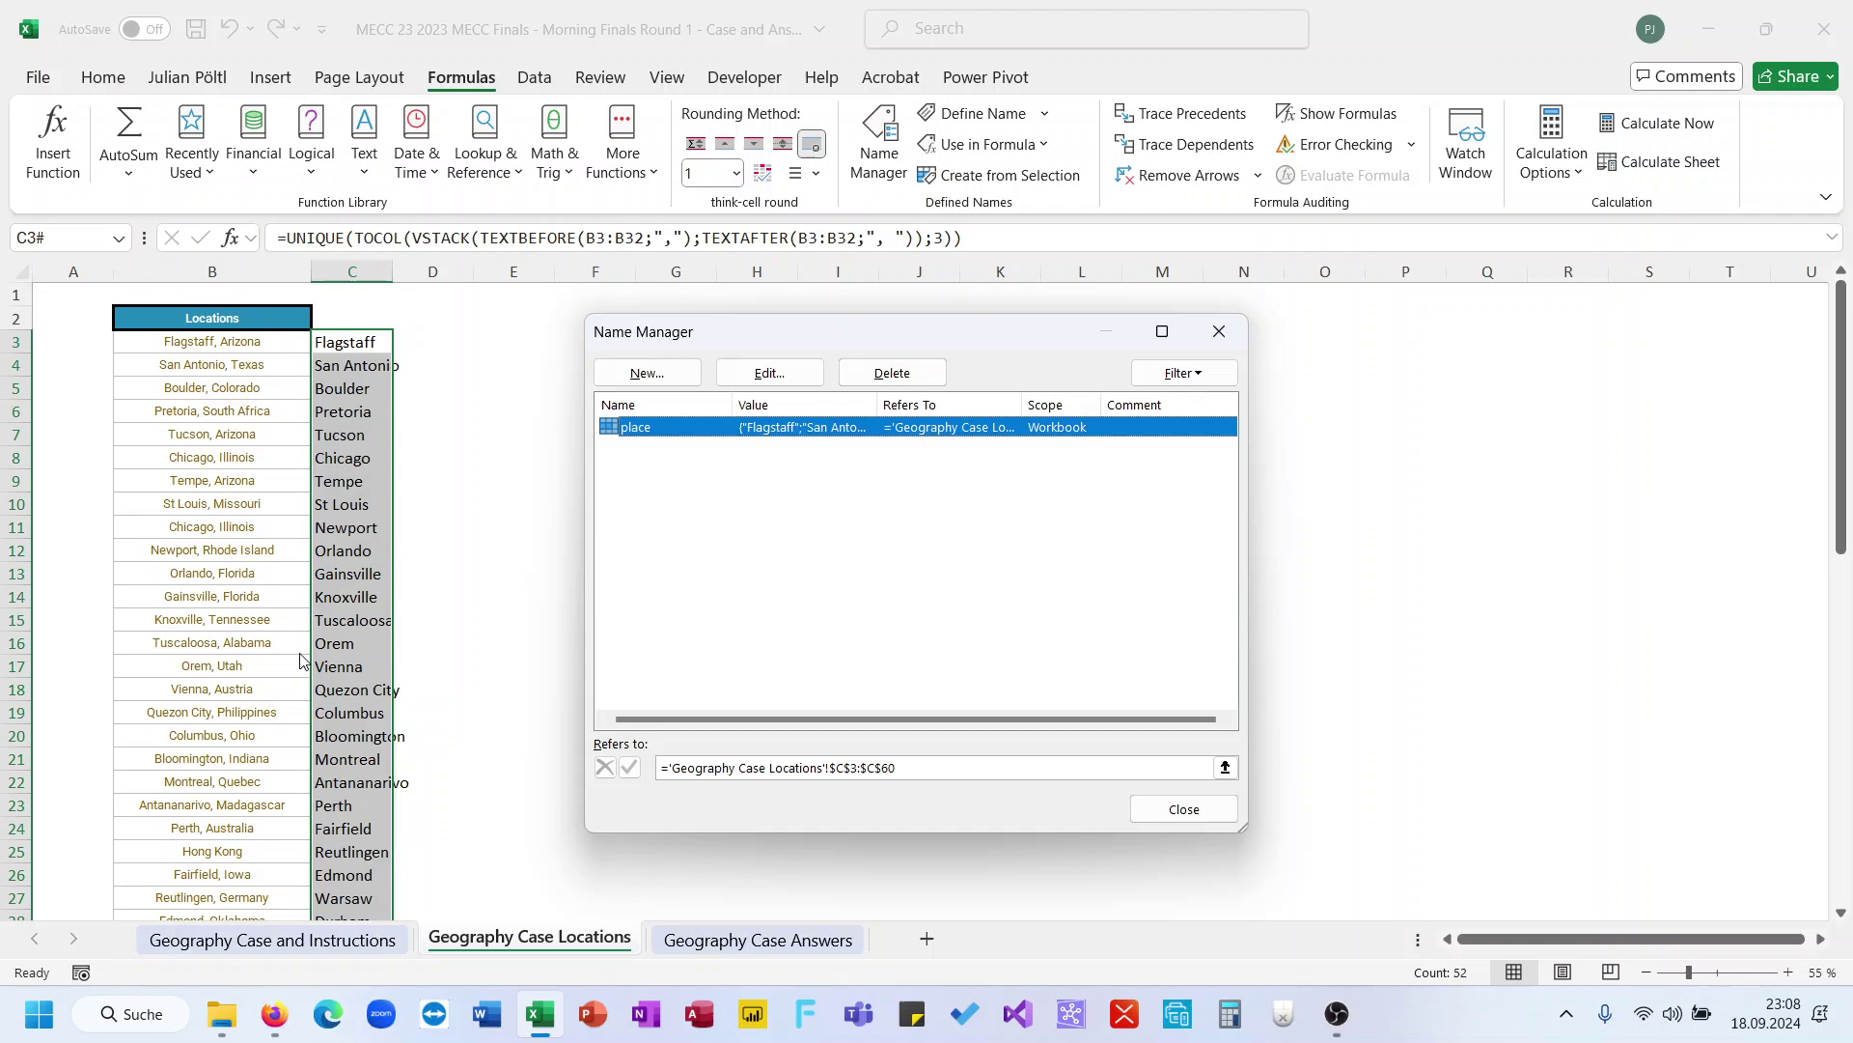
pyautogui.click(1224, 767)
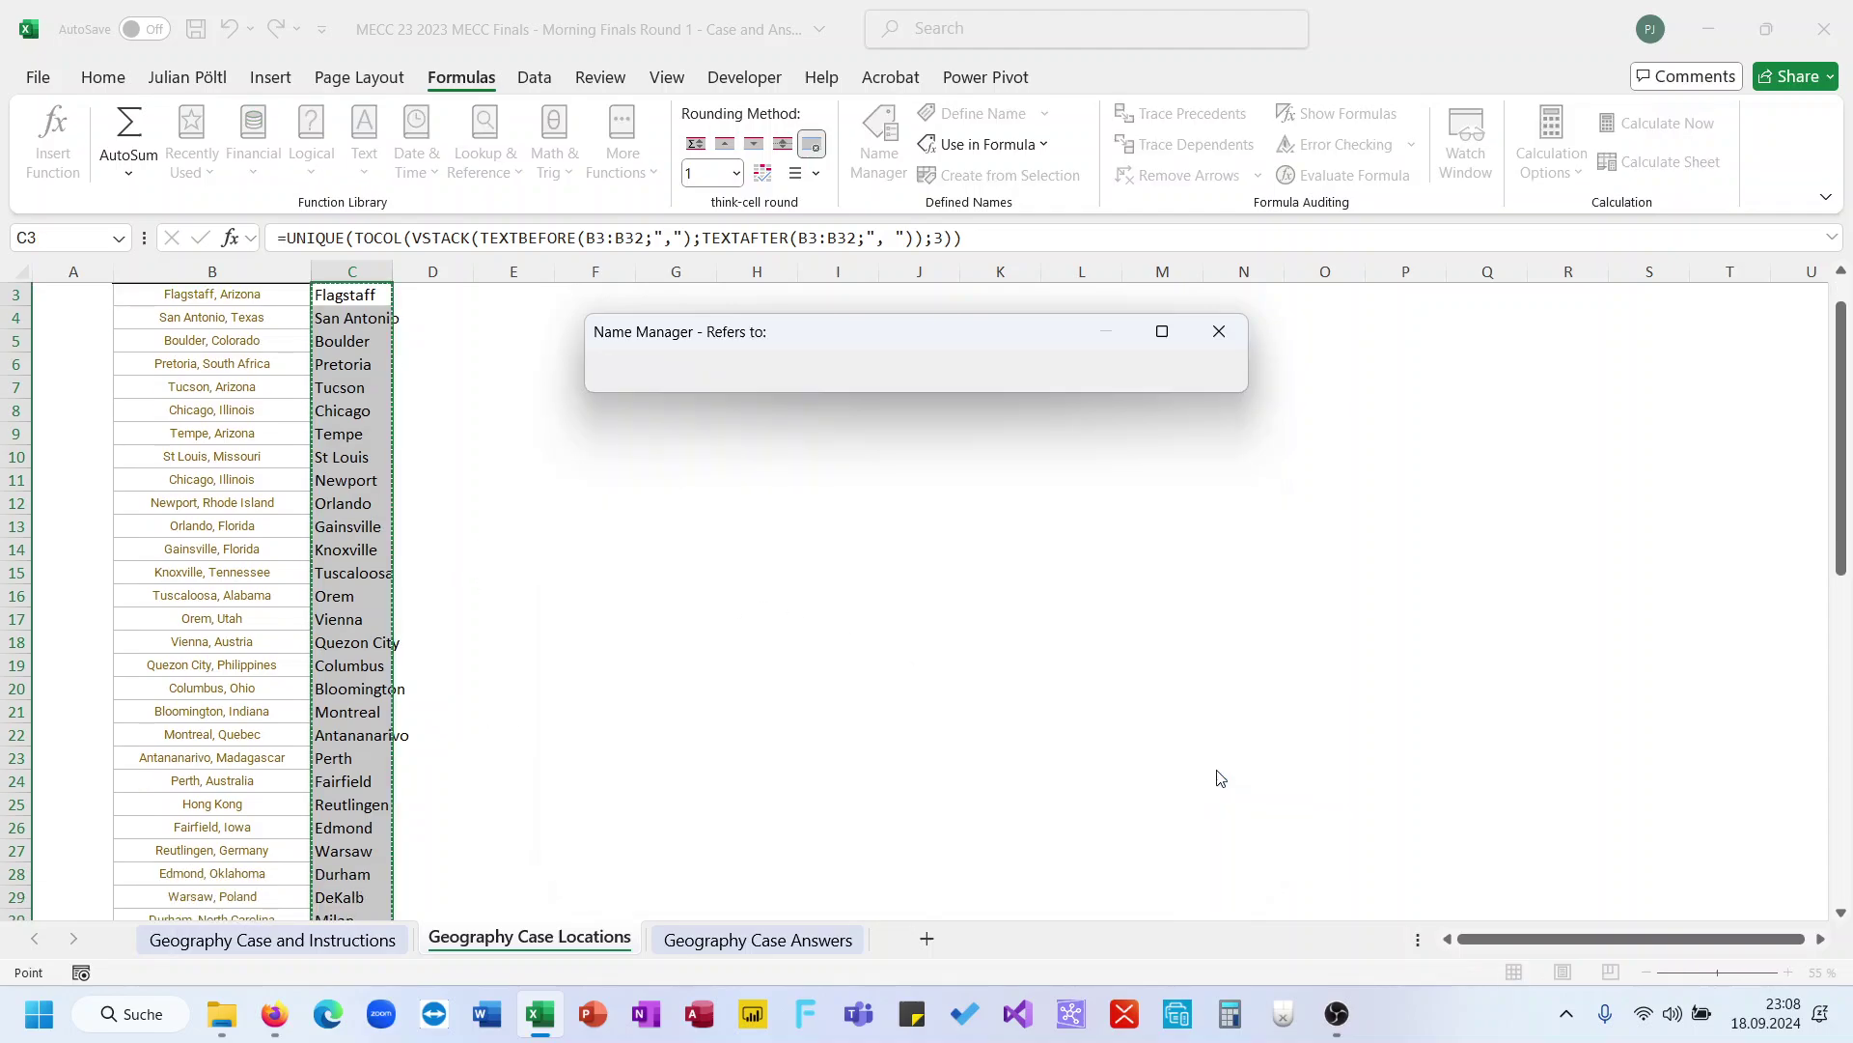
pyautogui.click(352, 288)
pyautogui.hotkey('ctrl', 'shift', 'Down')
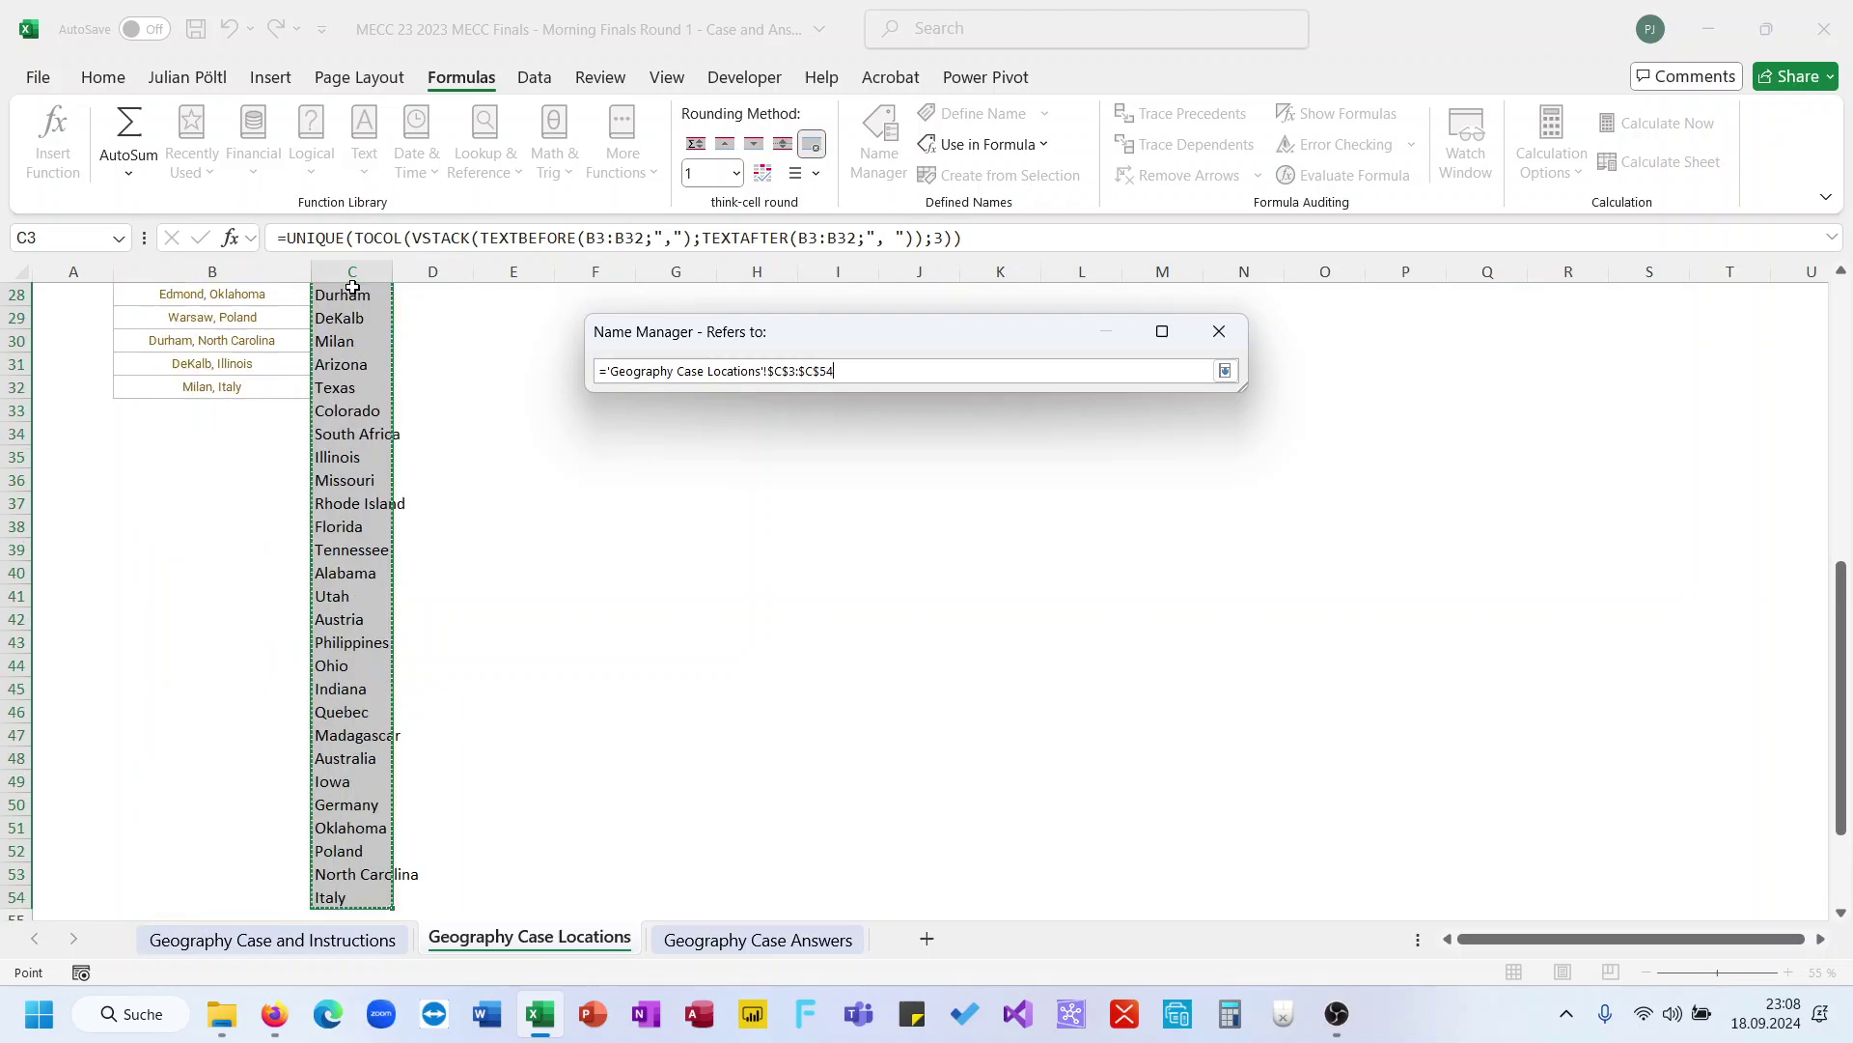
pyautogui.click(1224, 371)
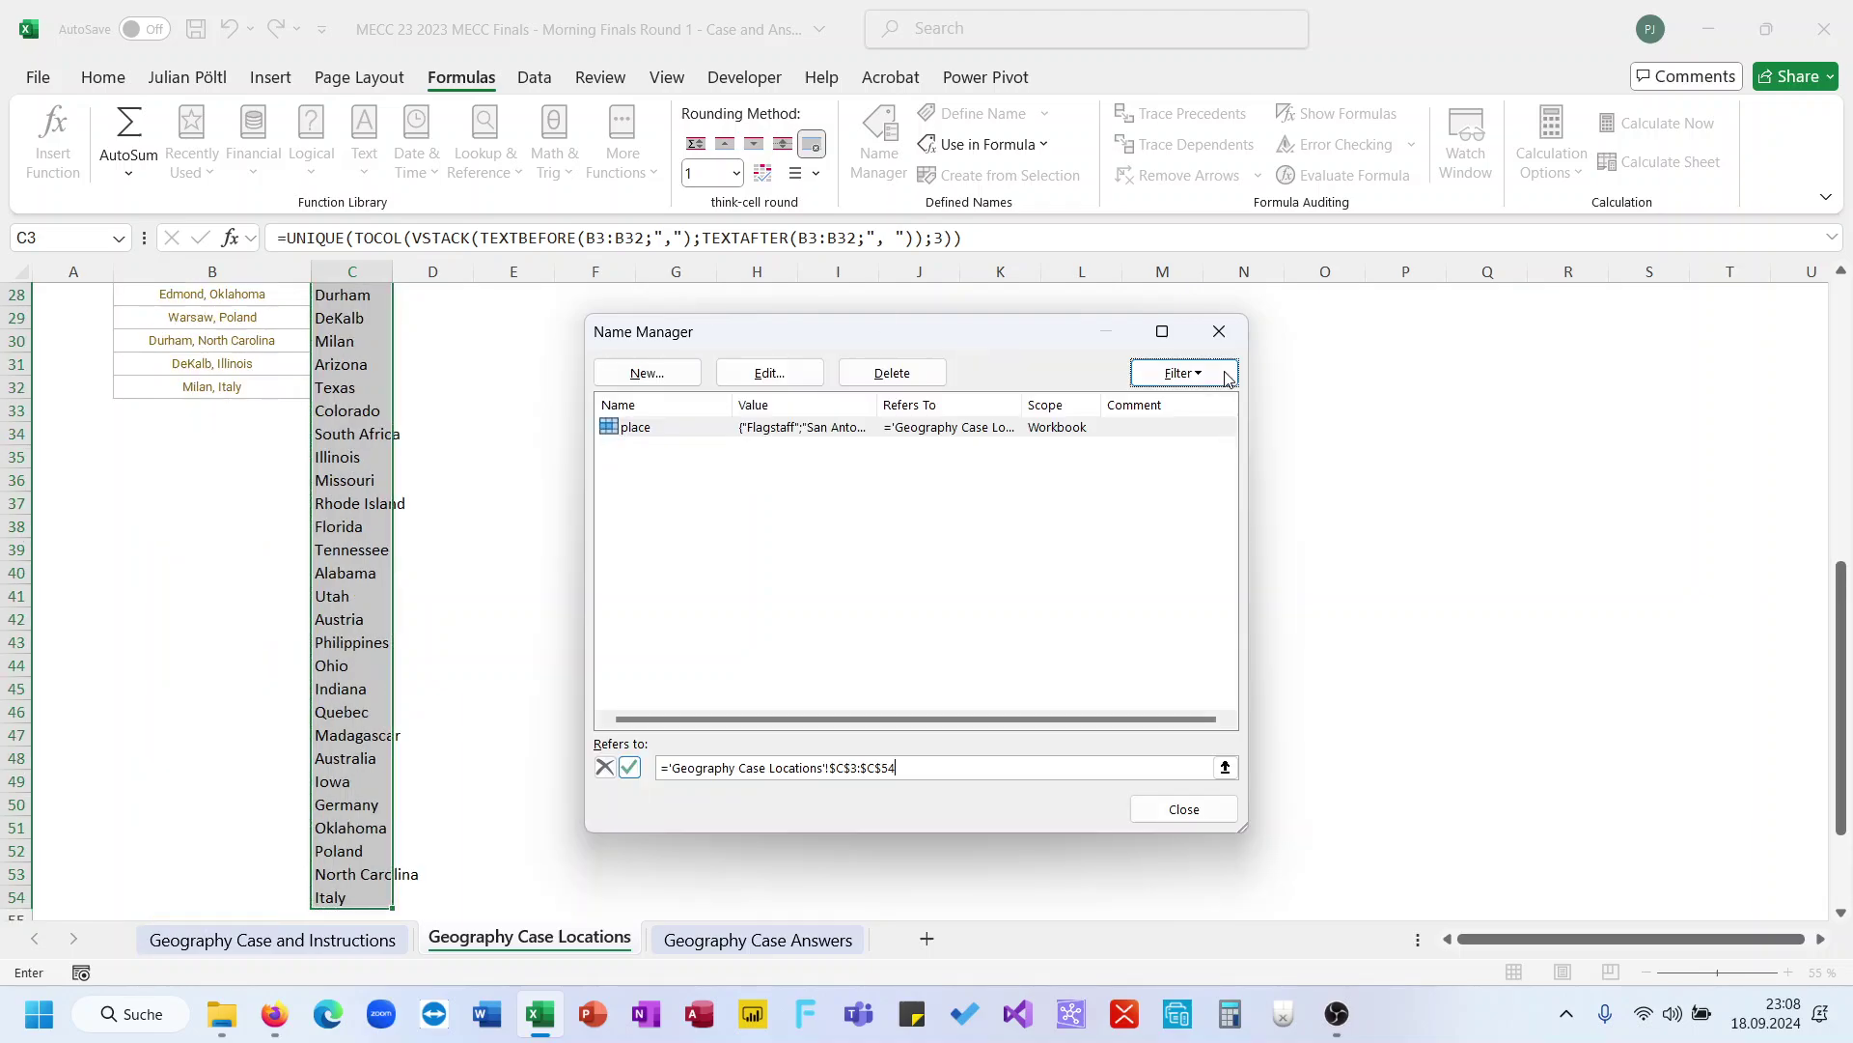
pyautogui.press('Return')
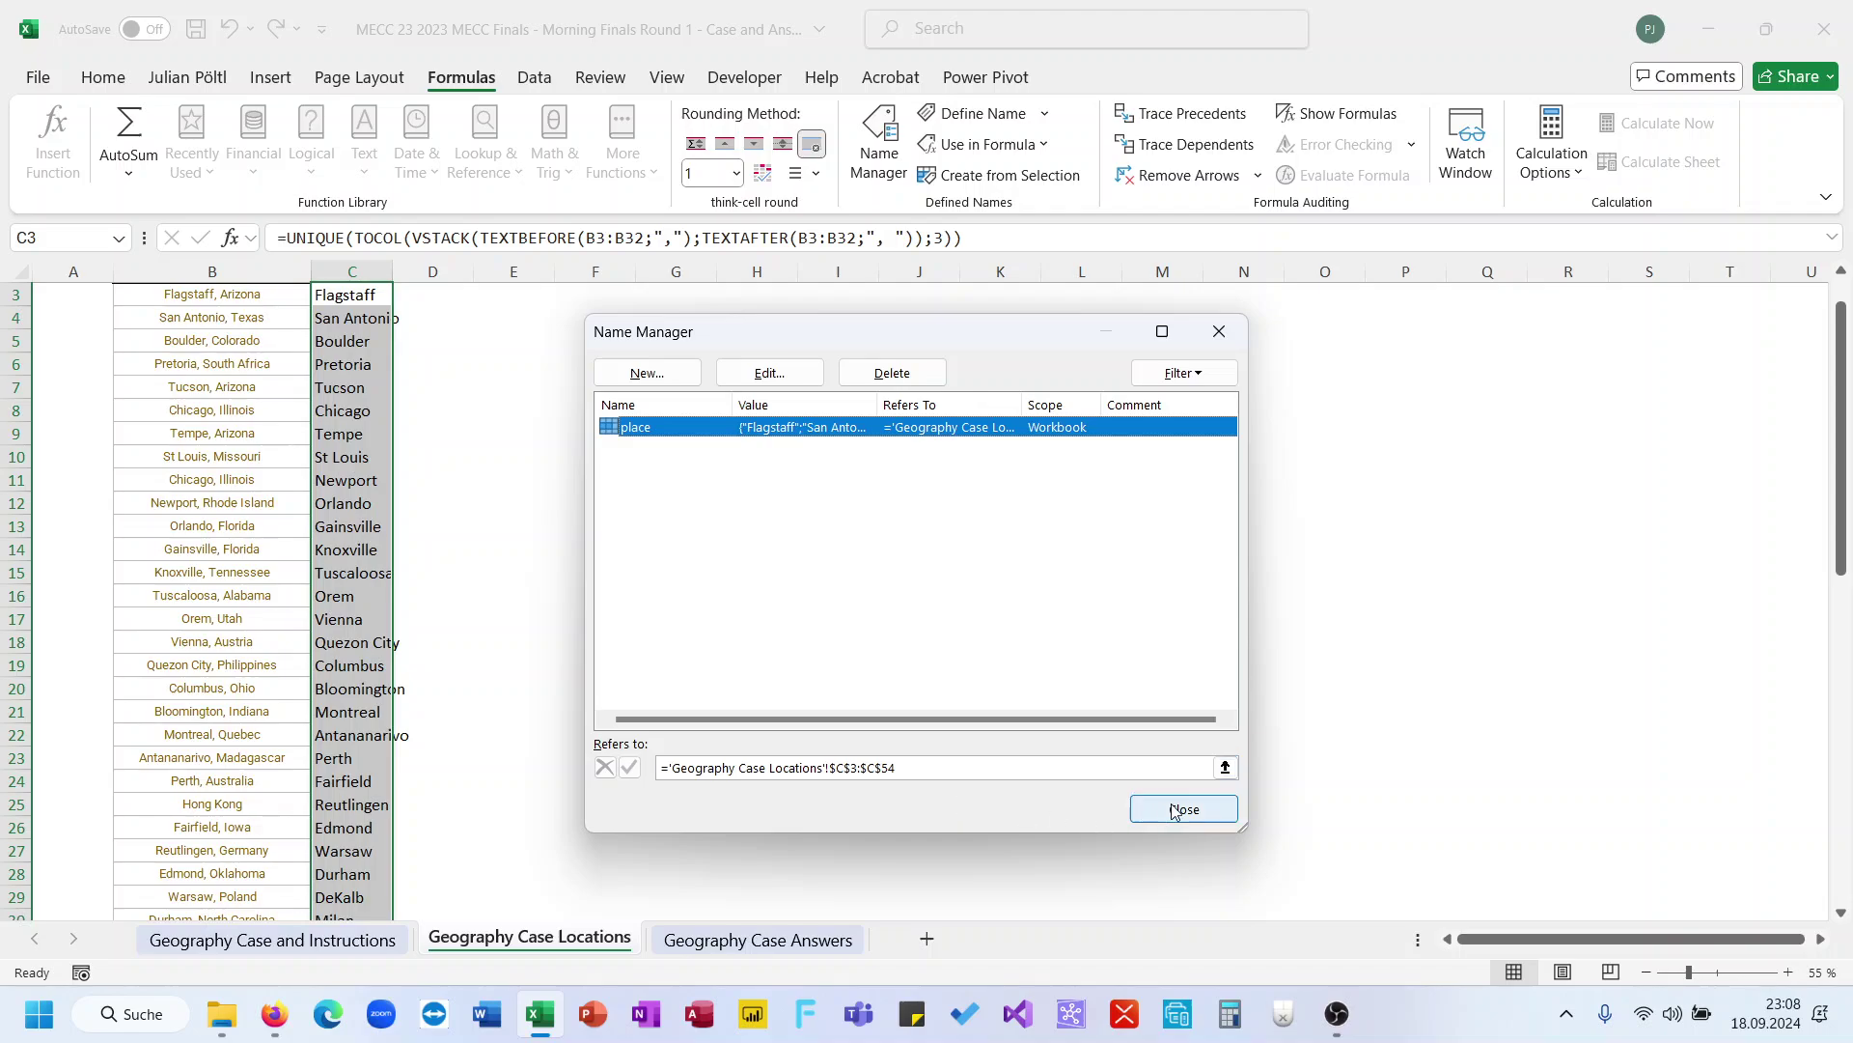
pyautogui.click(1185, 807)
# Return to the Geography Case and Instructions sheet, refill the E72 formula through E91, and check game 24 against the Level 2 rules
pyautogui.hotkey('ctrl', 'pageup')
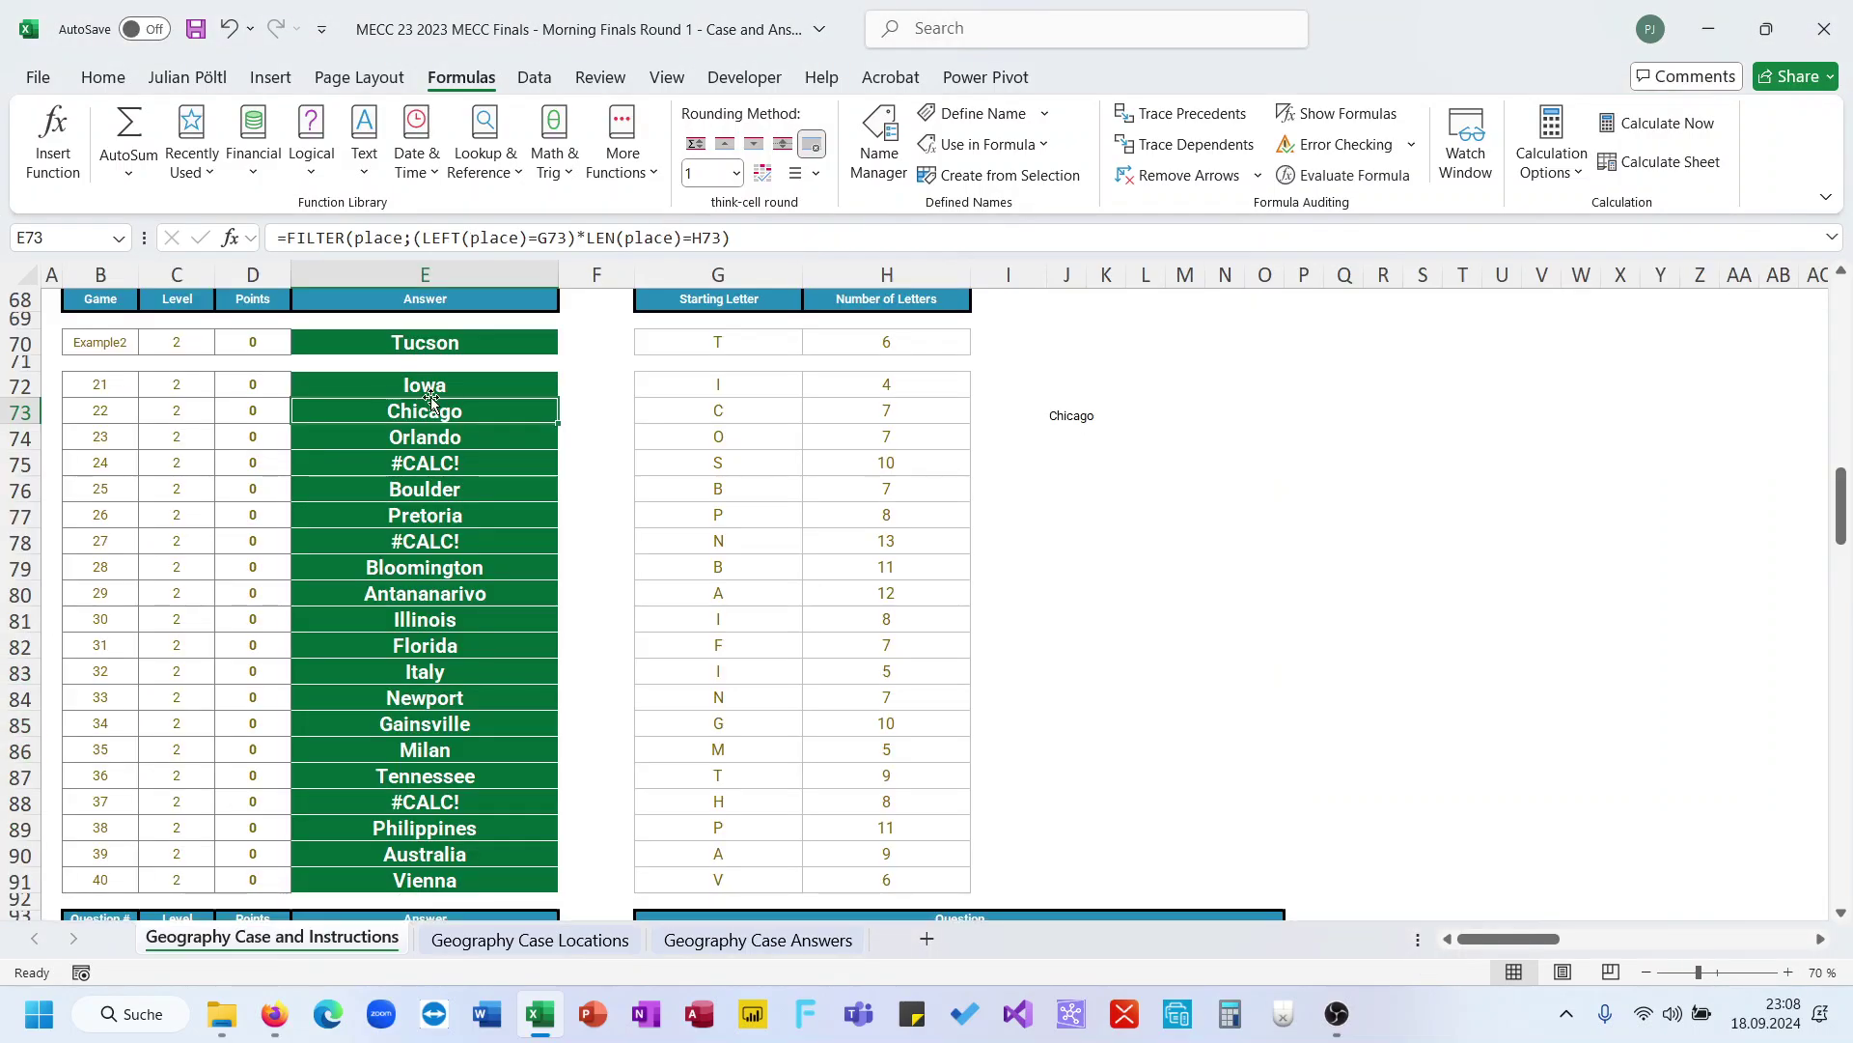
pyautogui.click(455, 385)
pyautogui.doubleClick(558, 399)
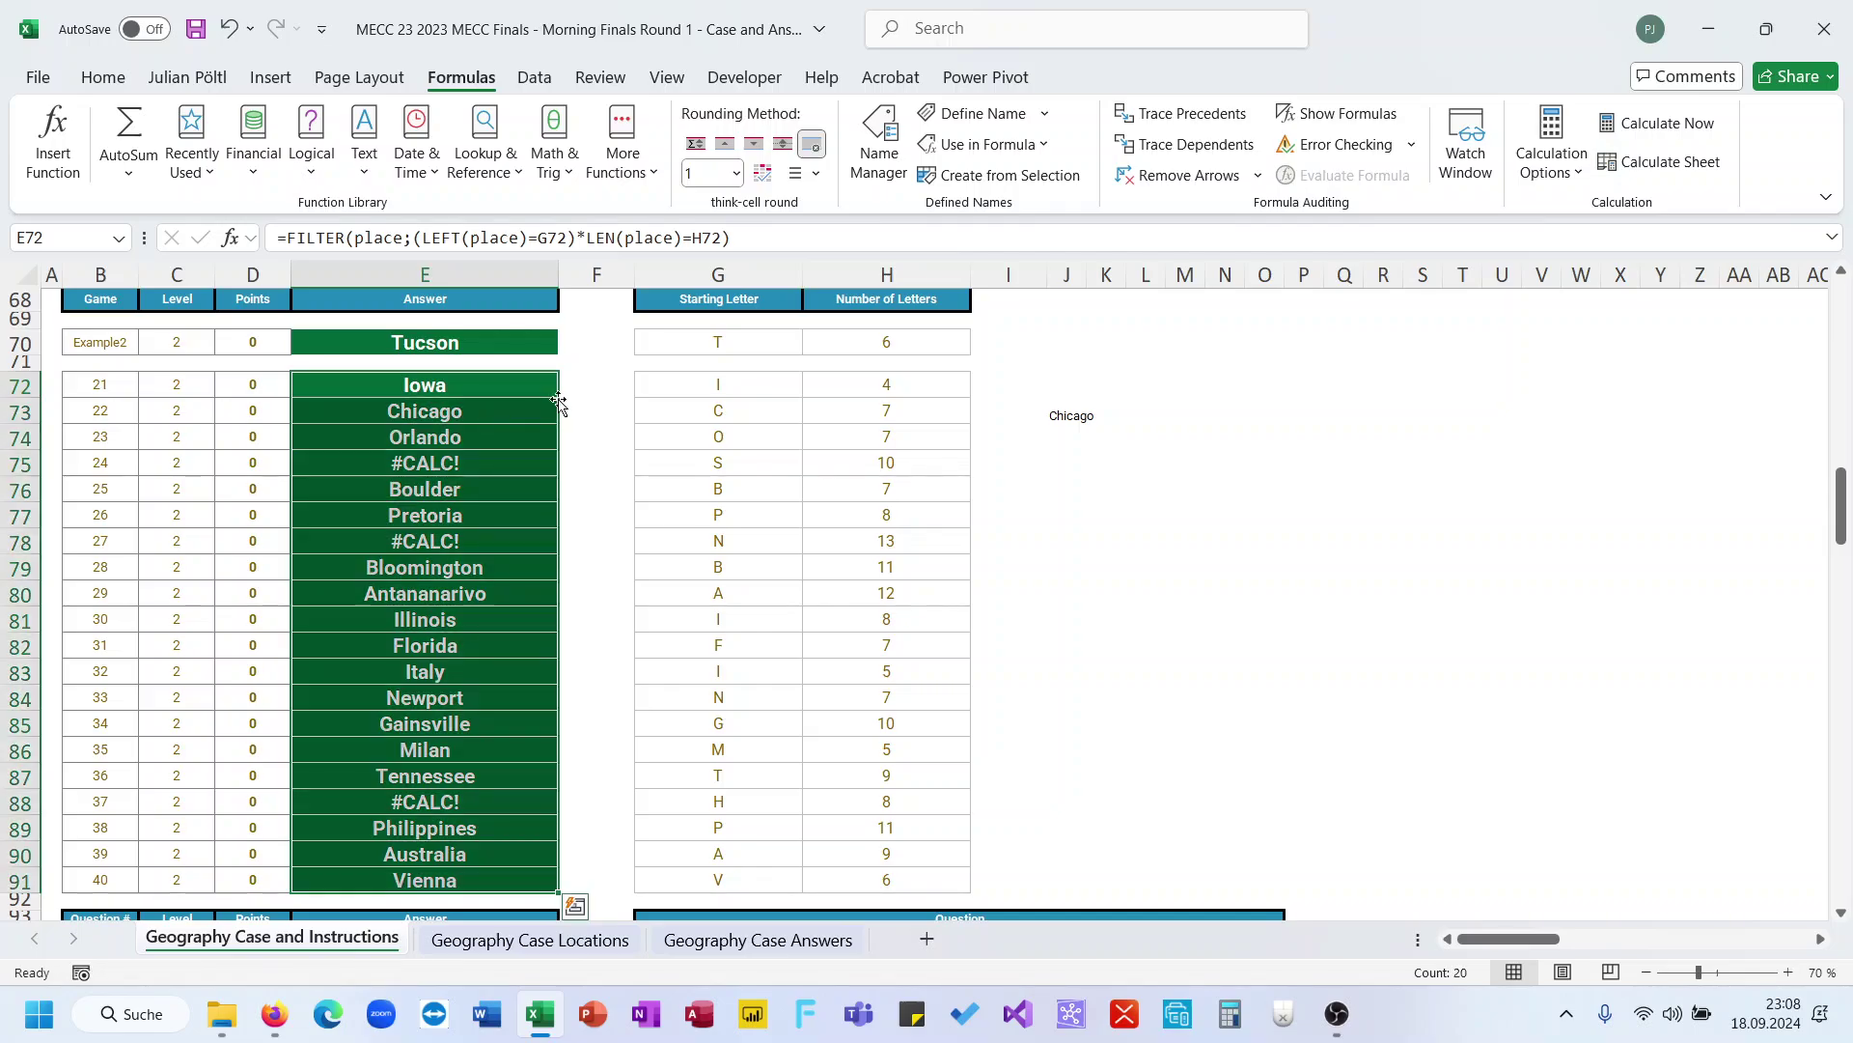
pyautogui.click(467, 463)
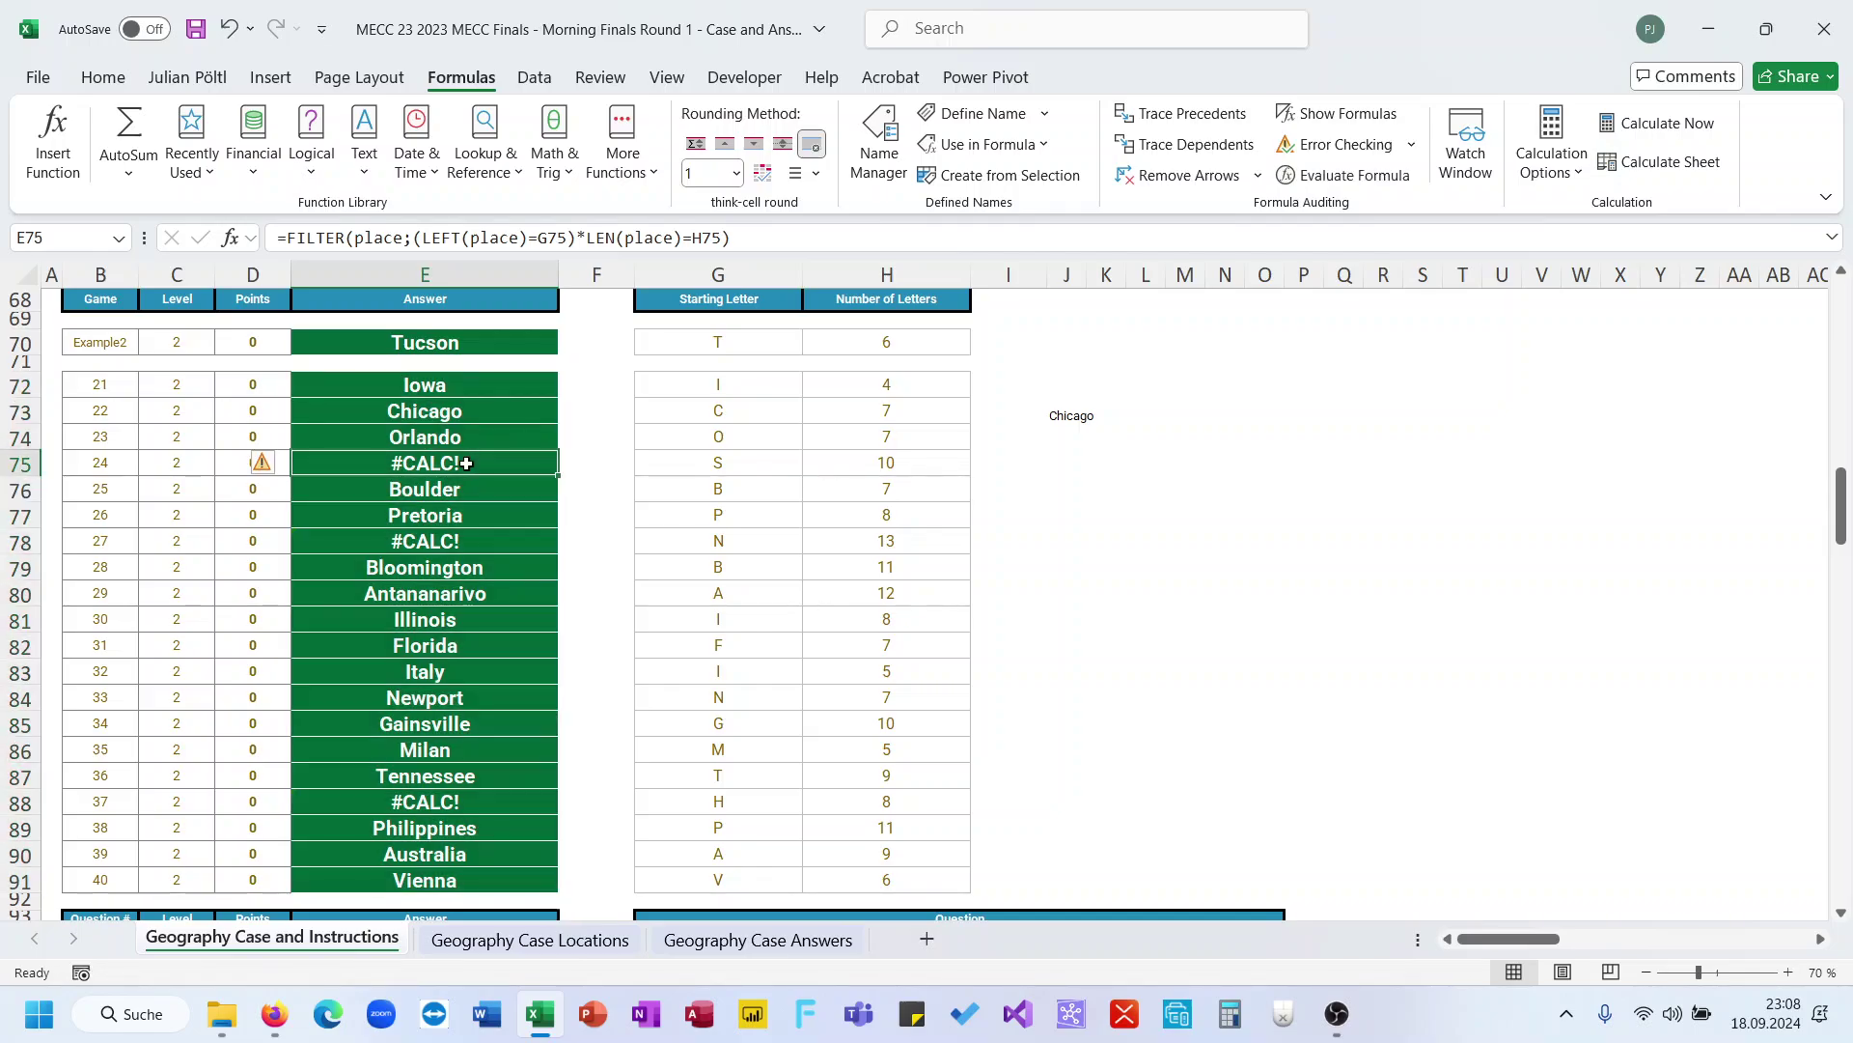
pyautogui.scroll(3, 571, 470)
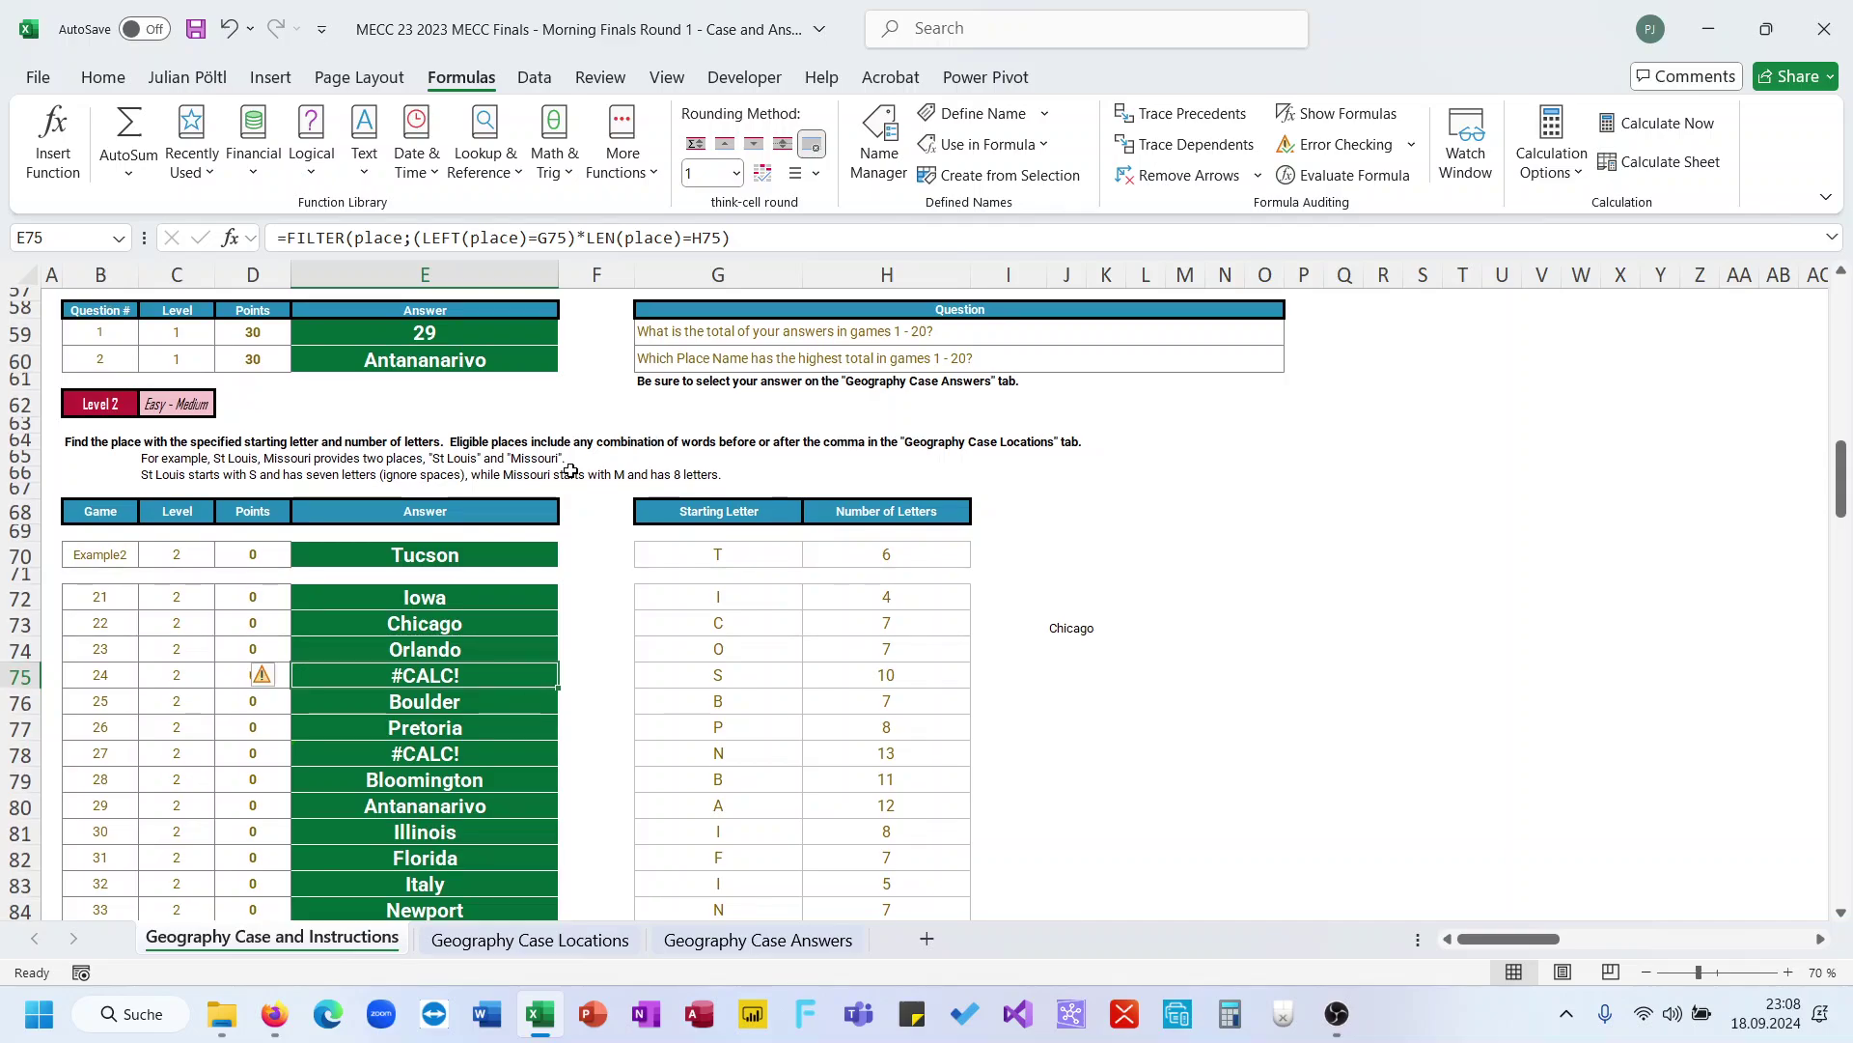
pyautogui.click(1067, 622)
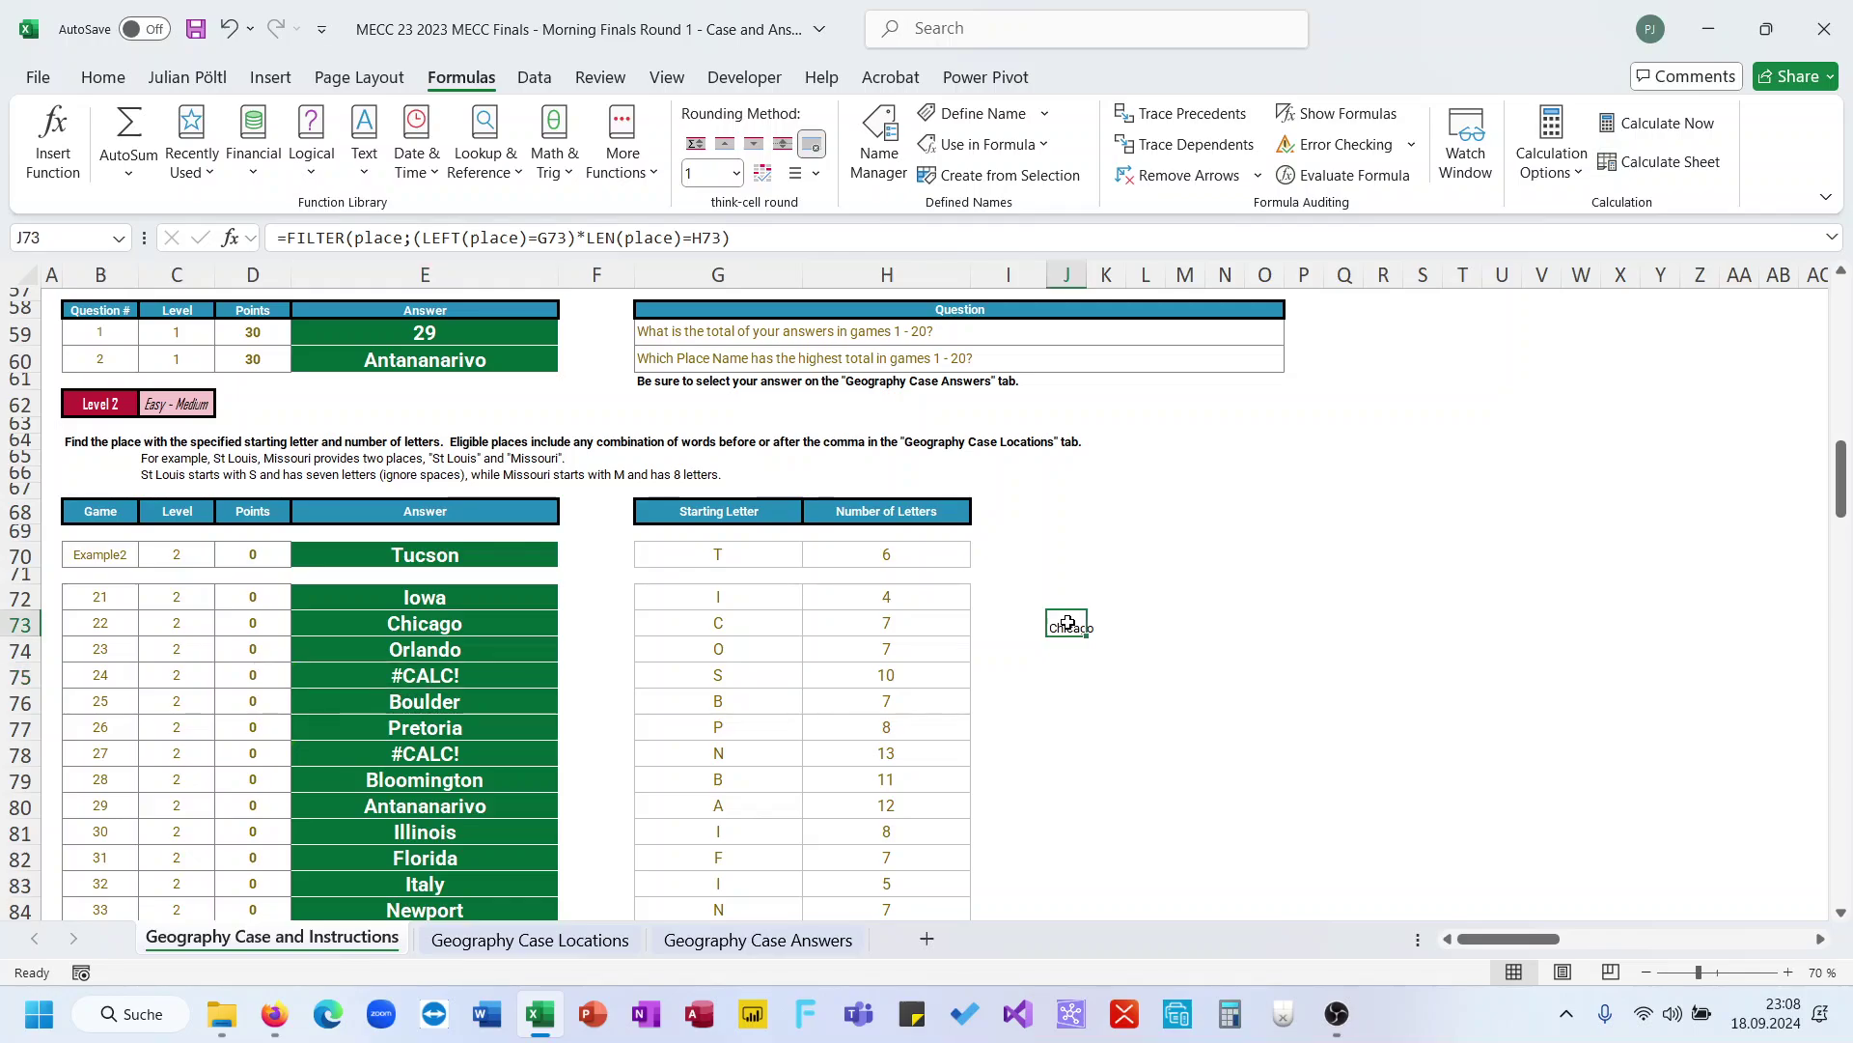
# In the E72 formula, replace place inside LEN with SUBSTITUTE(place;" ";"") so that spaces are not counted
pyautogui.click(550, 599)
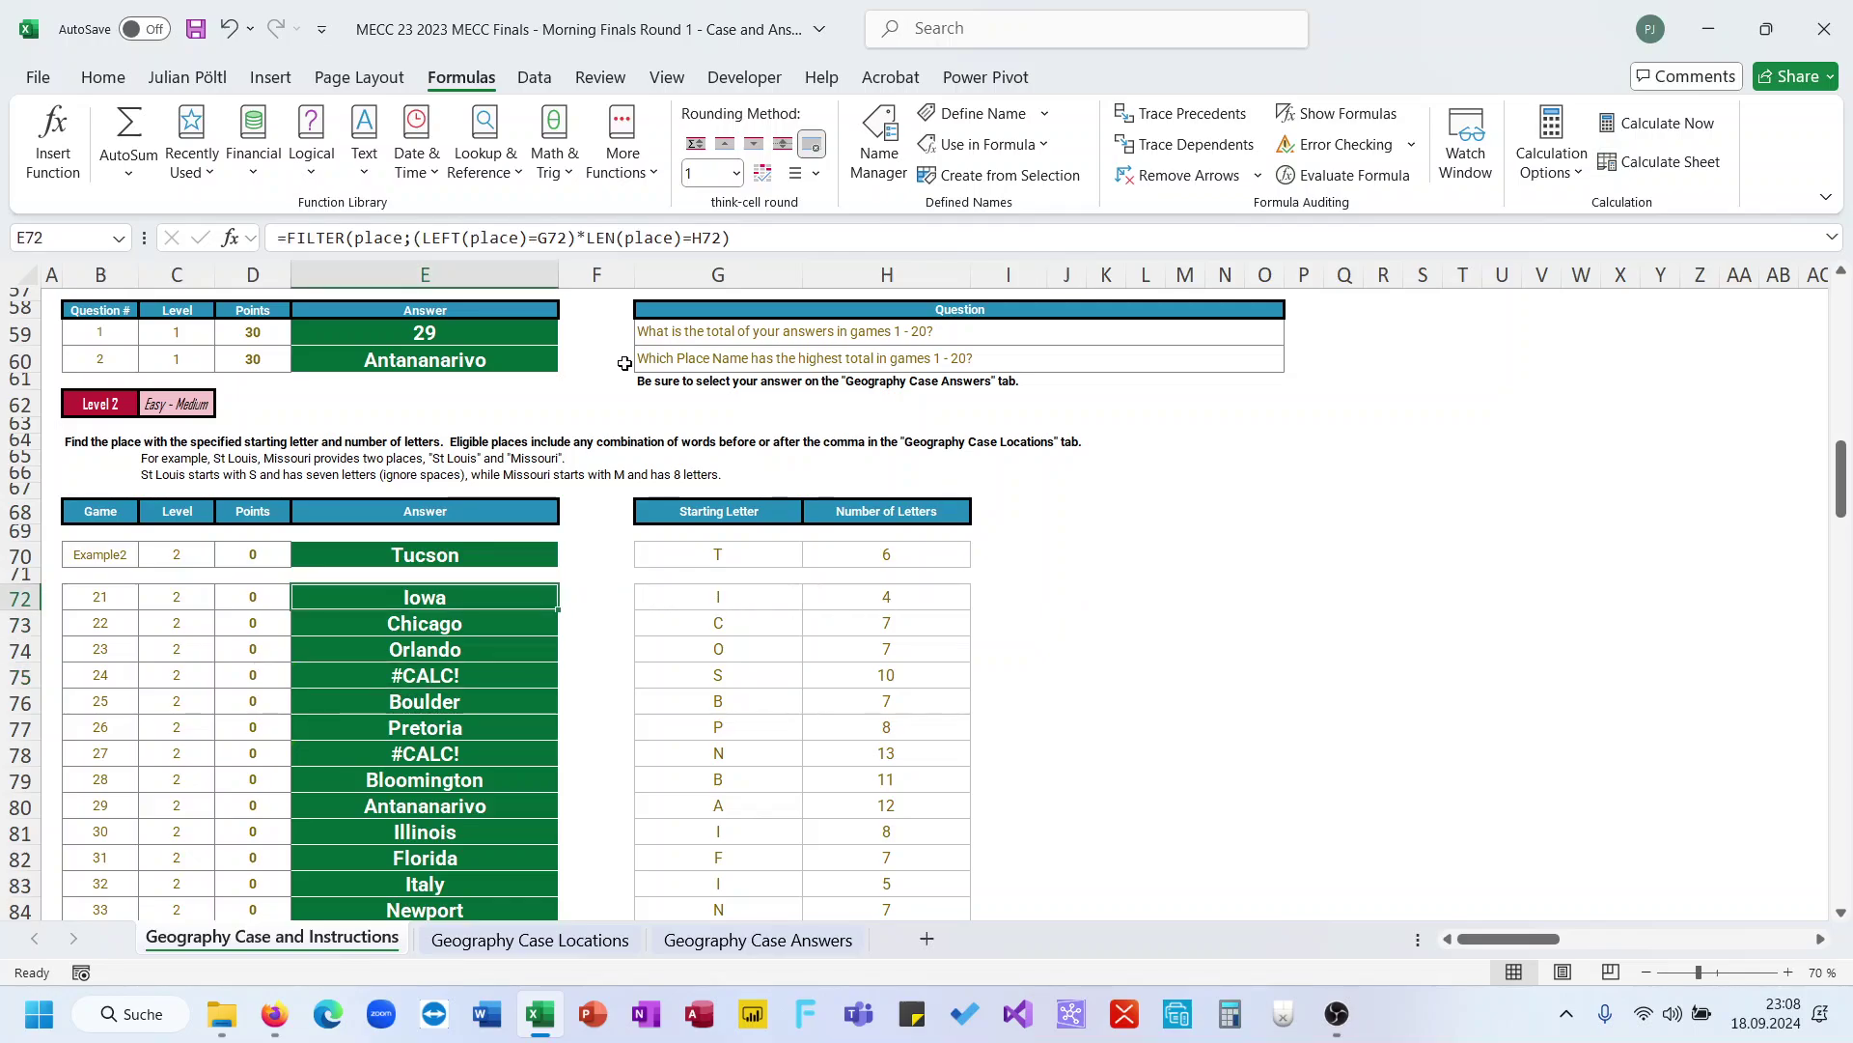
pyautogui.click(622, 249)
pyautogui.write('SUBSTITUTE(')
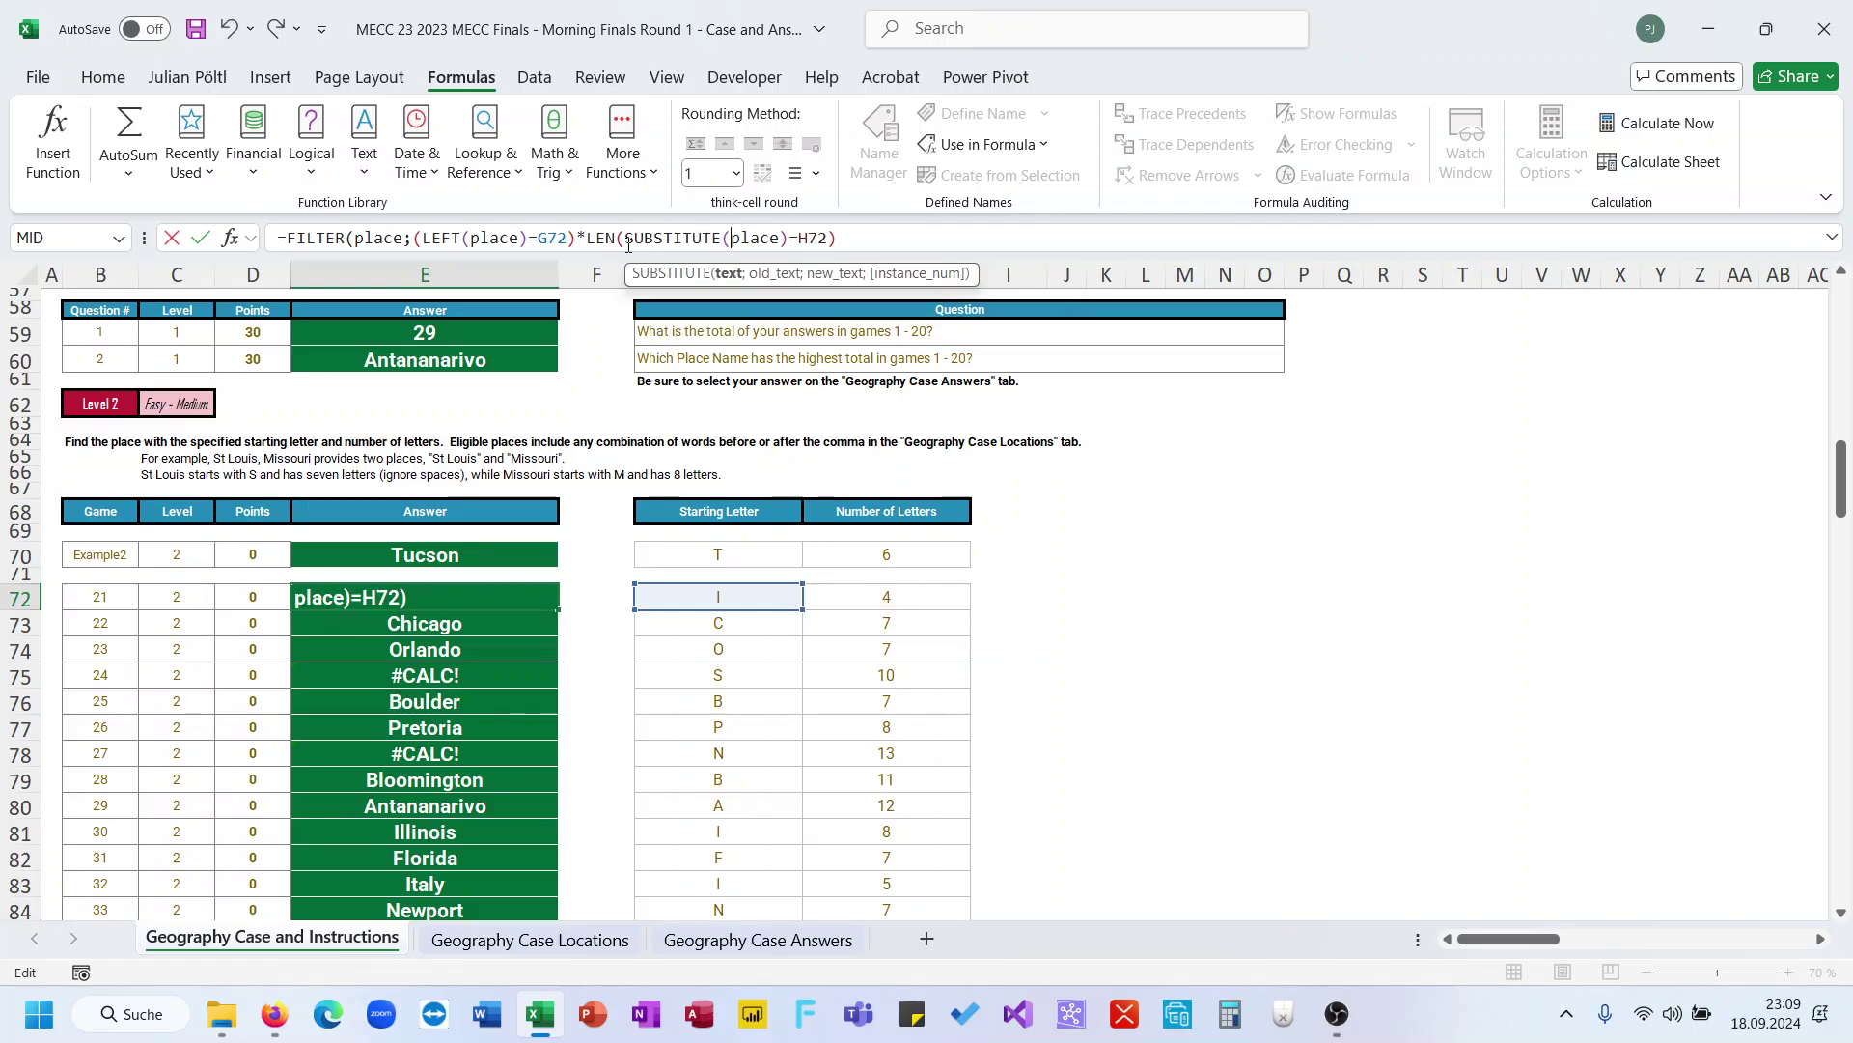
pyautogui.write(';""')
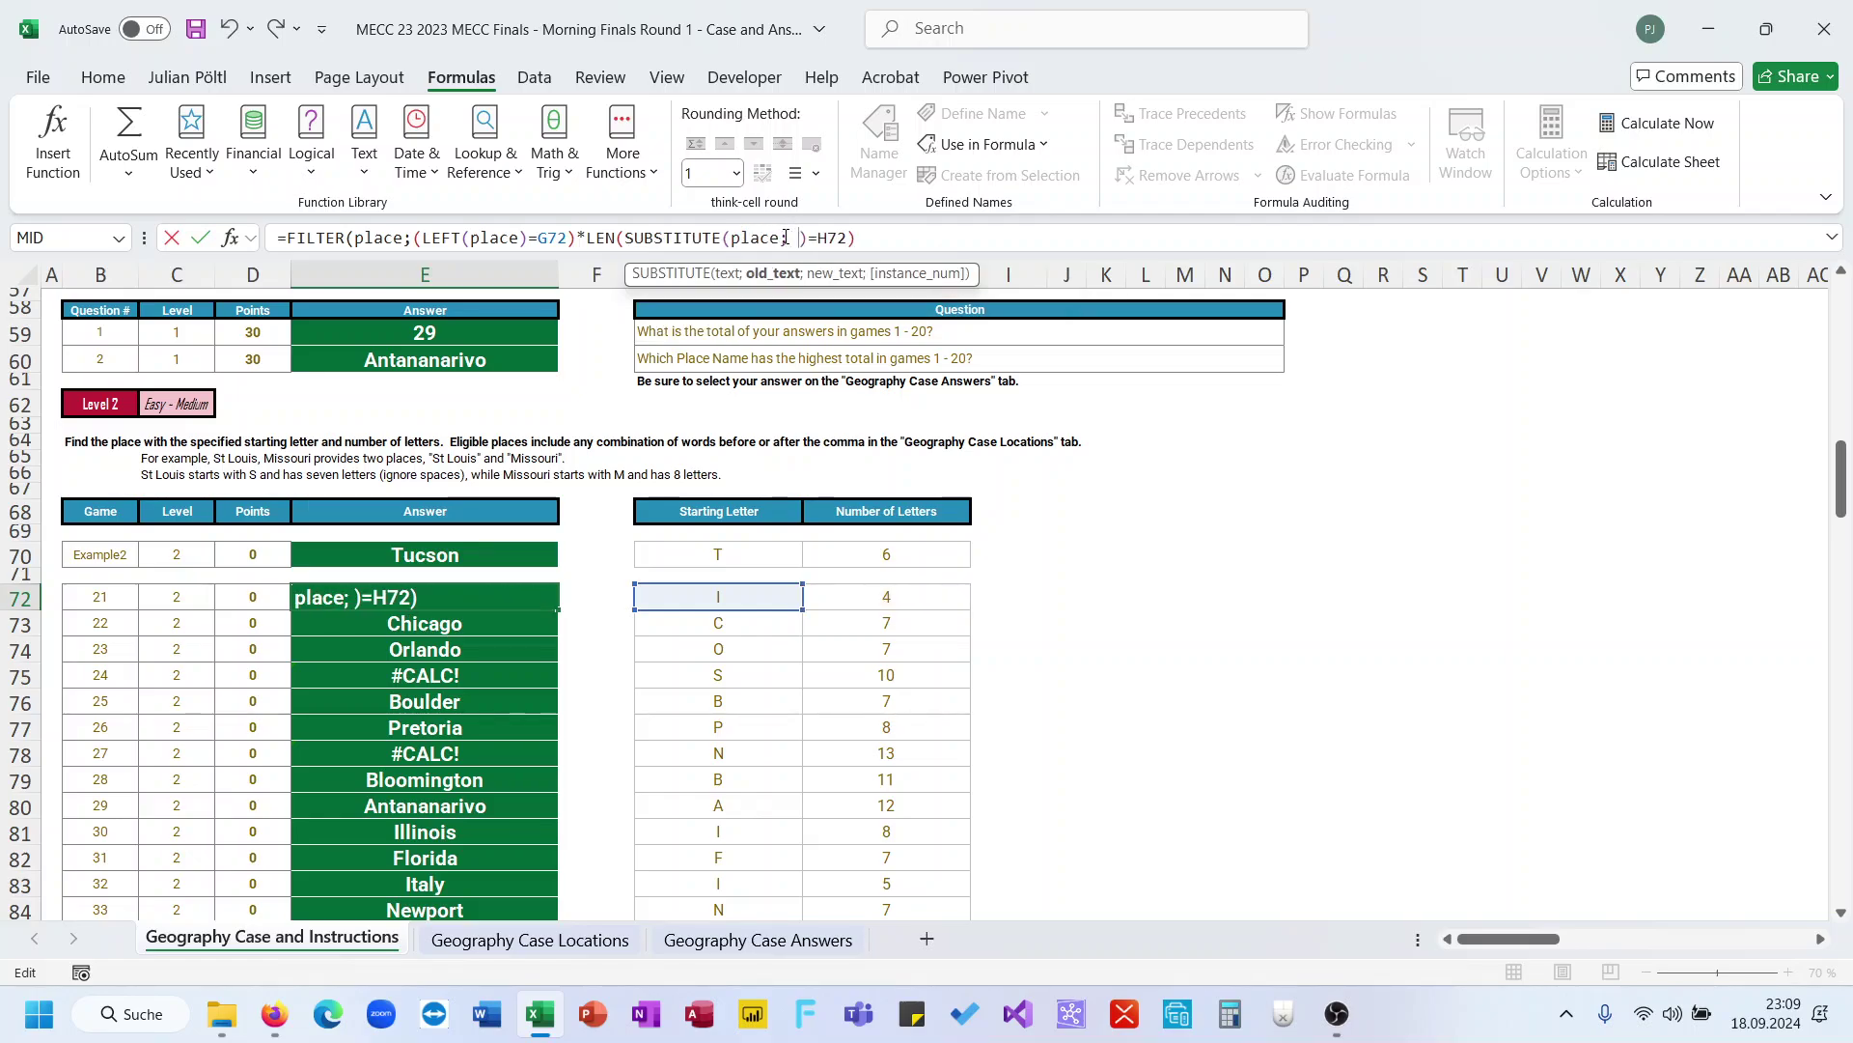
pyautogui.press('BackSpace')
pyautogui.press('BackSpace')
pyautogui.write('" ";"")')
pyautogui.press('Return')
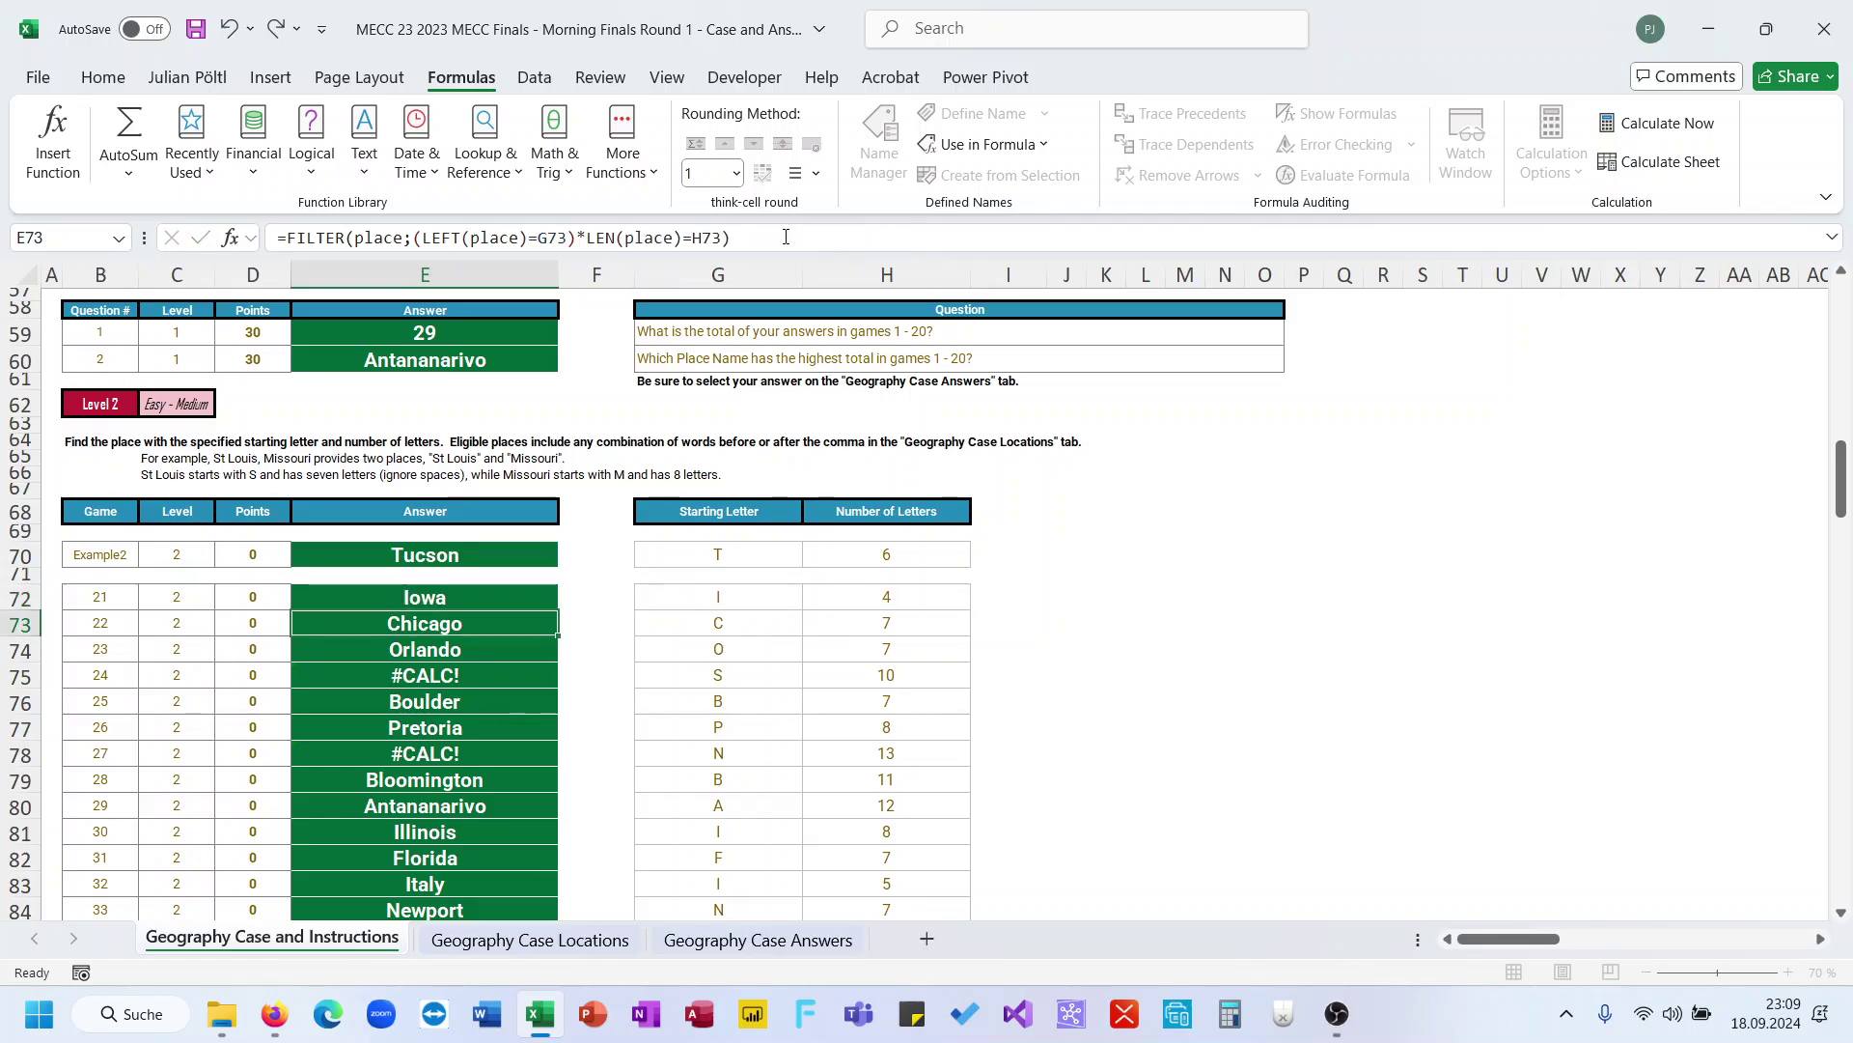
# Copy the game 21 formula with SUBSTITUTE down to all Level 2 answers through E91
pyautogui.click(546, 599)
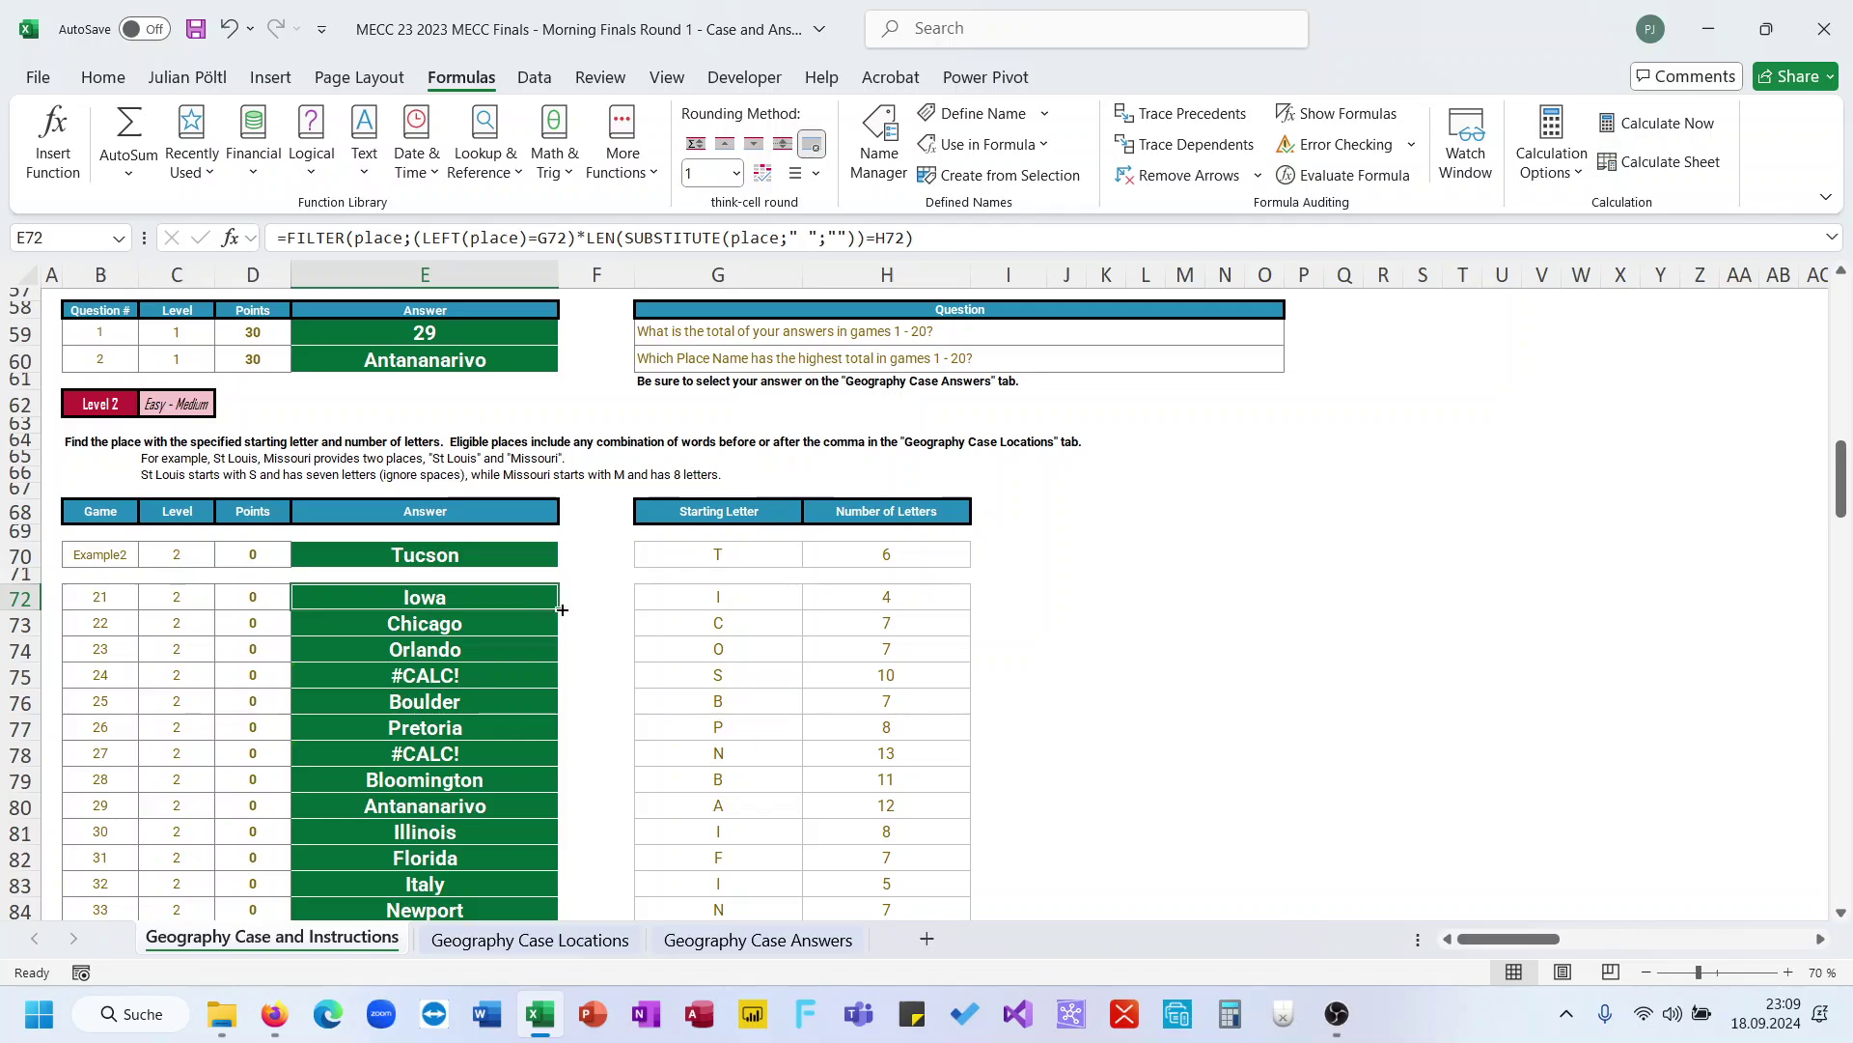
pyautogui.doubleClick(558, 610)
pyautogui.scroll(-4, 469, 648)
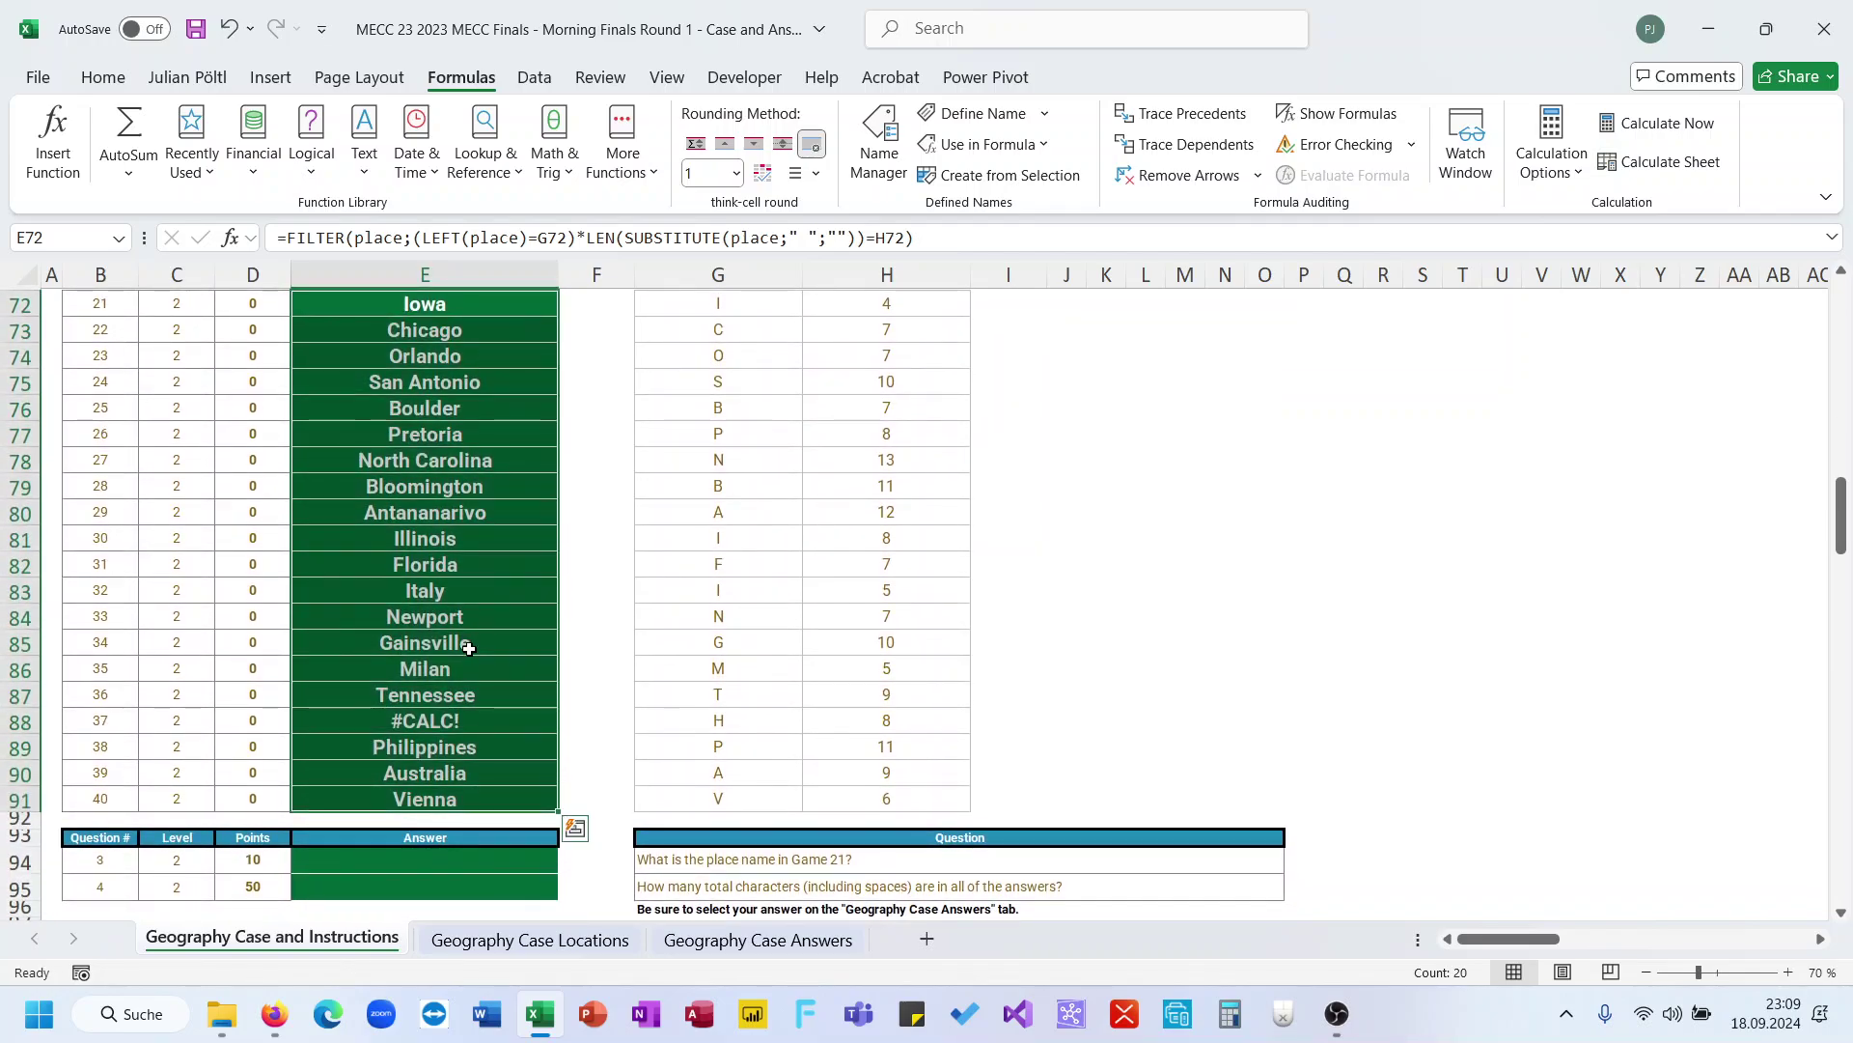
# Examine the formulas for games 36 and 37 in E87 and E88 and review the Level 2 table
pyautogui.click(488, 724)
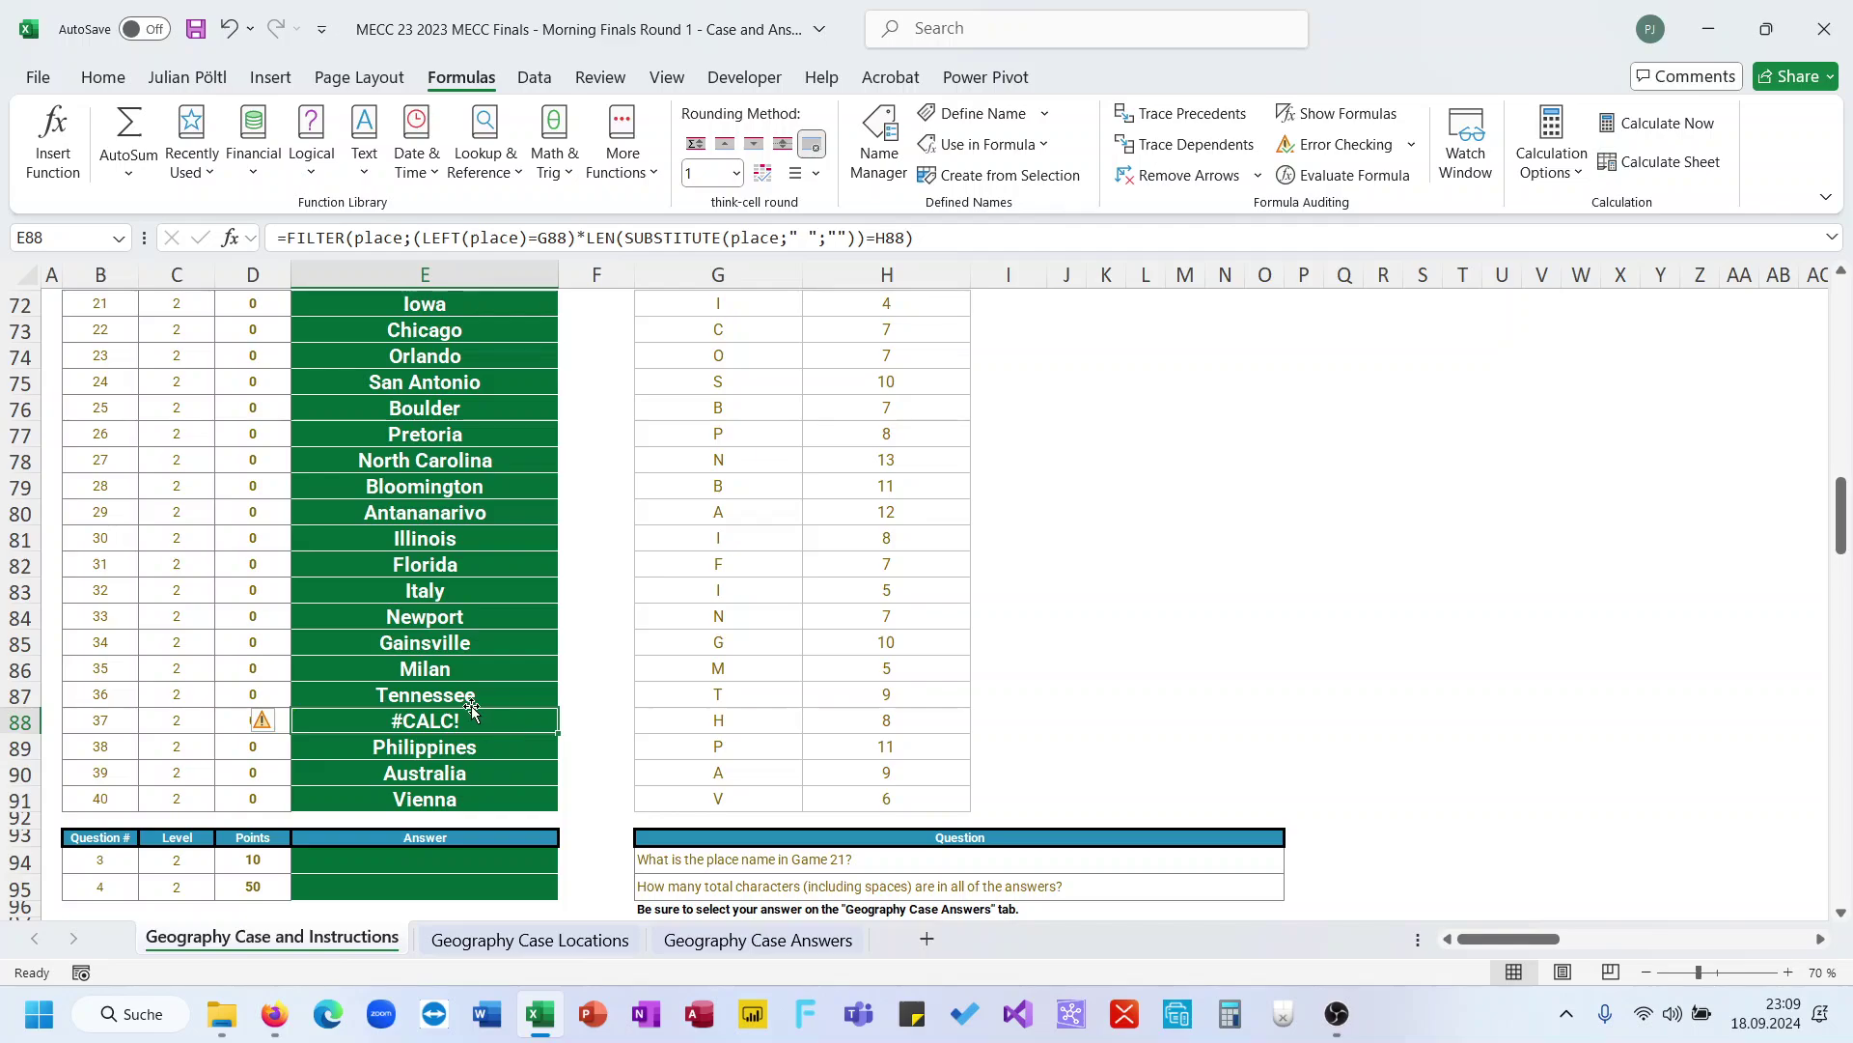
pyautogui.click(467, 695)
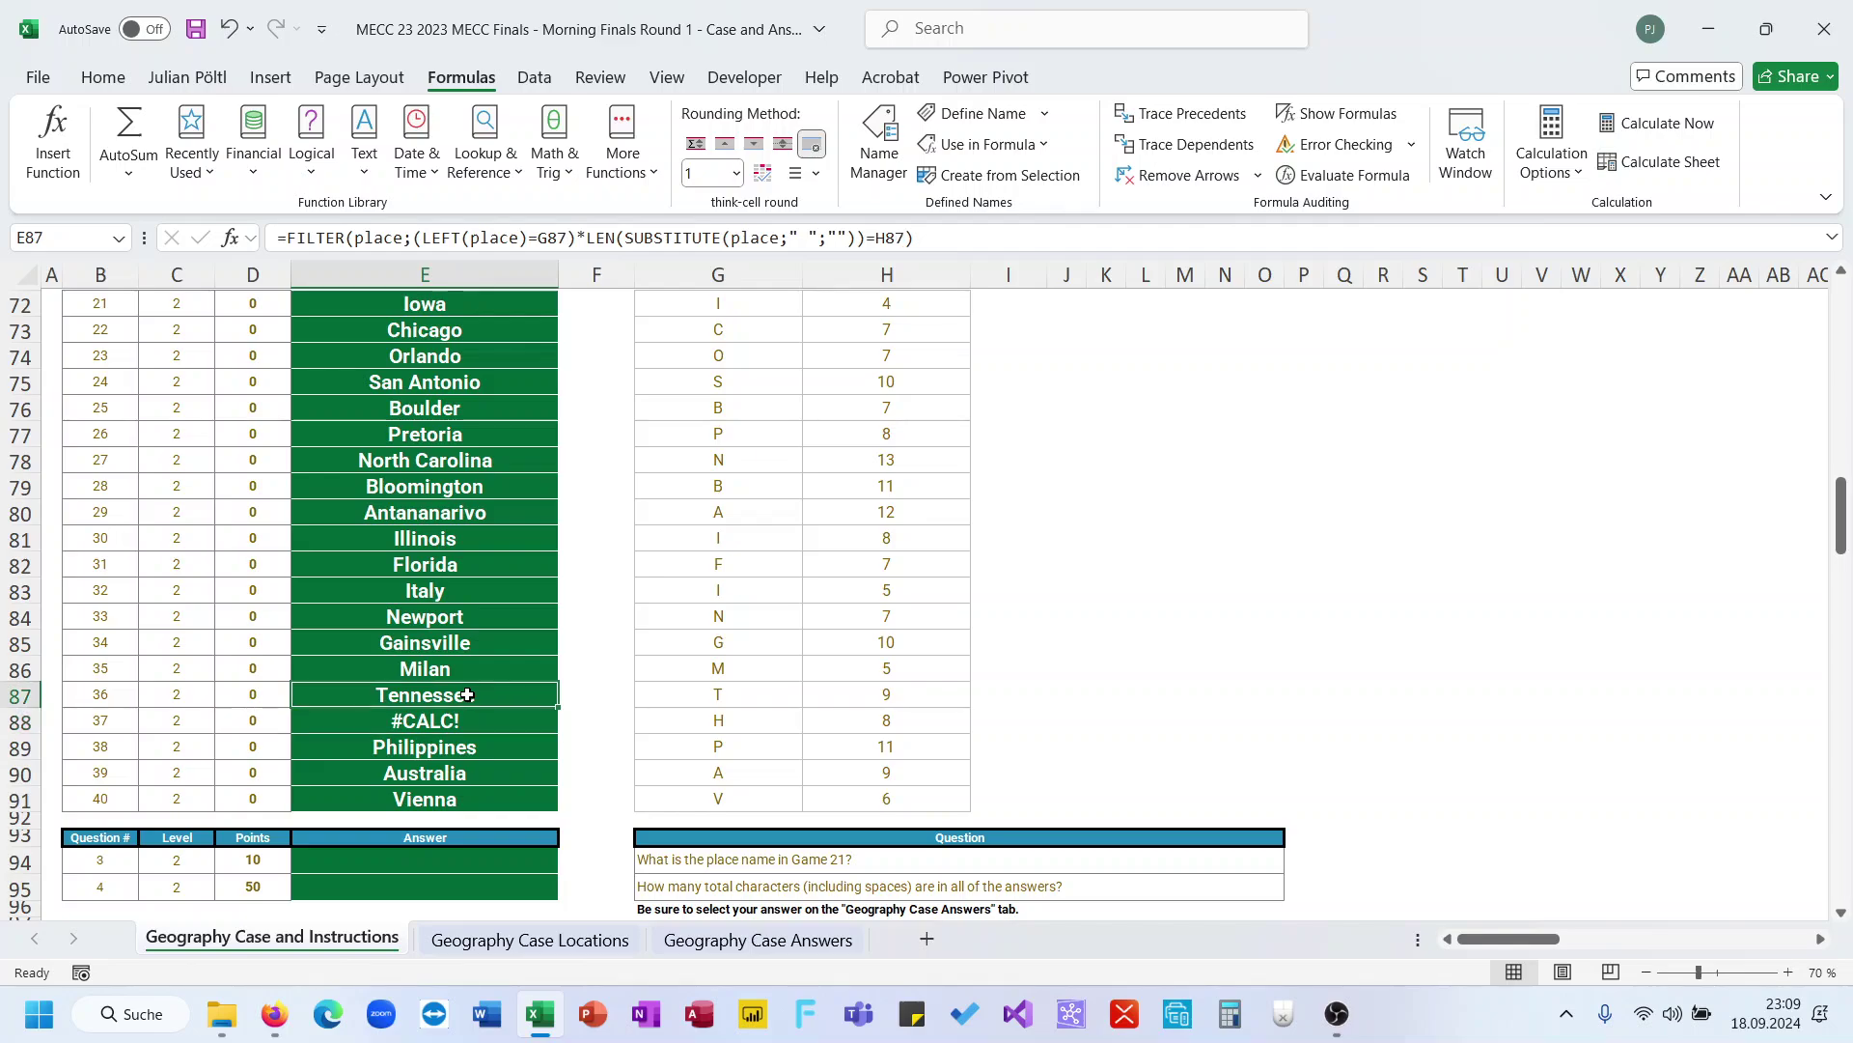
pyautogui.click(471, 718)
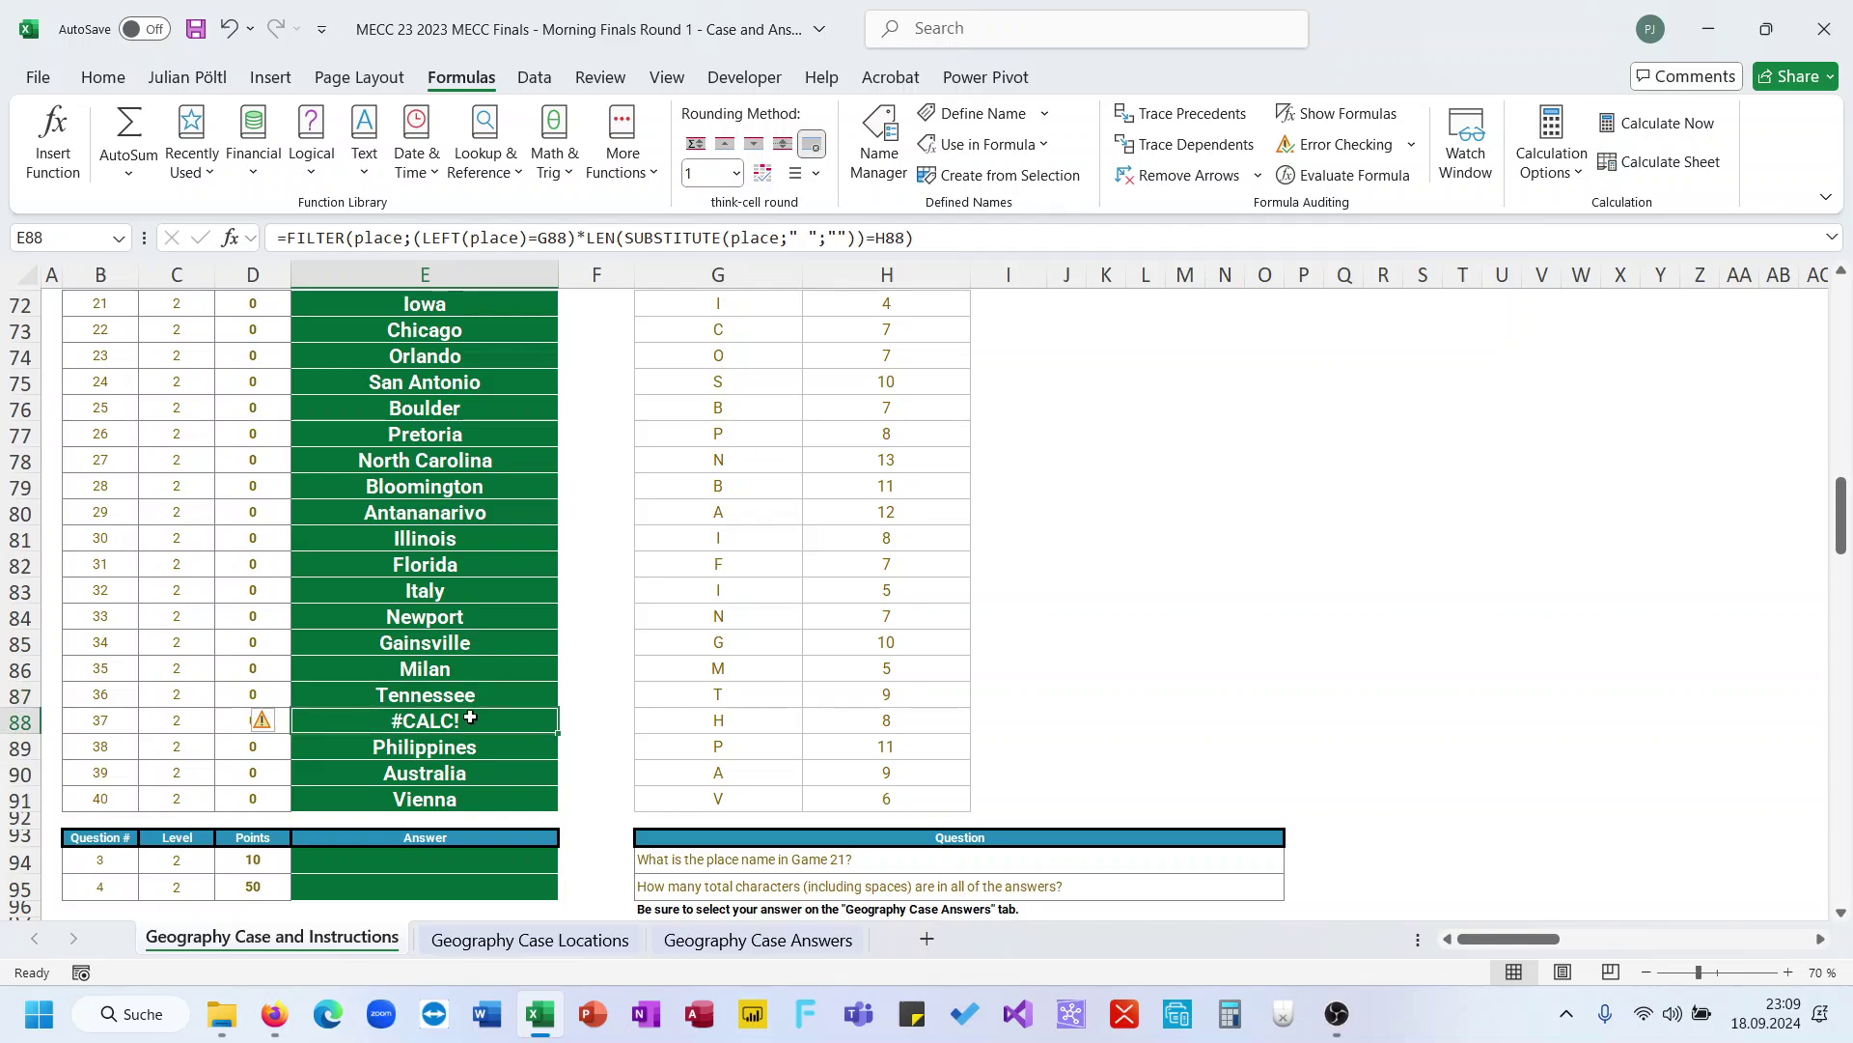
pyautogui.click(947, 230)
pyautogui.press('Escape')
pyautogui.scroll(4, 583, 614)
pyautogui.scroll(-5, 583, 614)
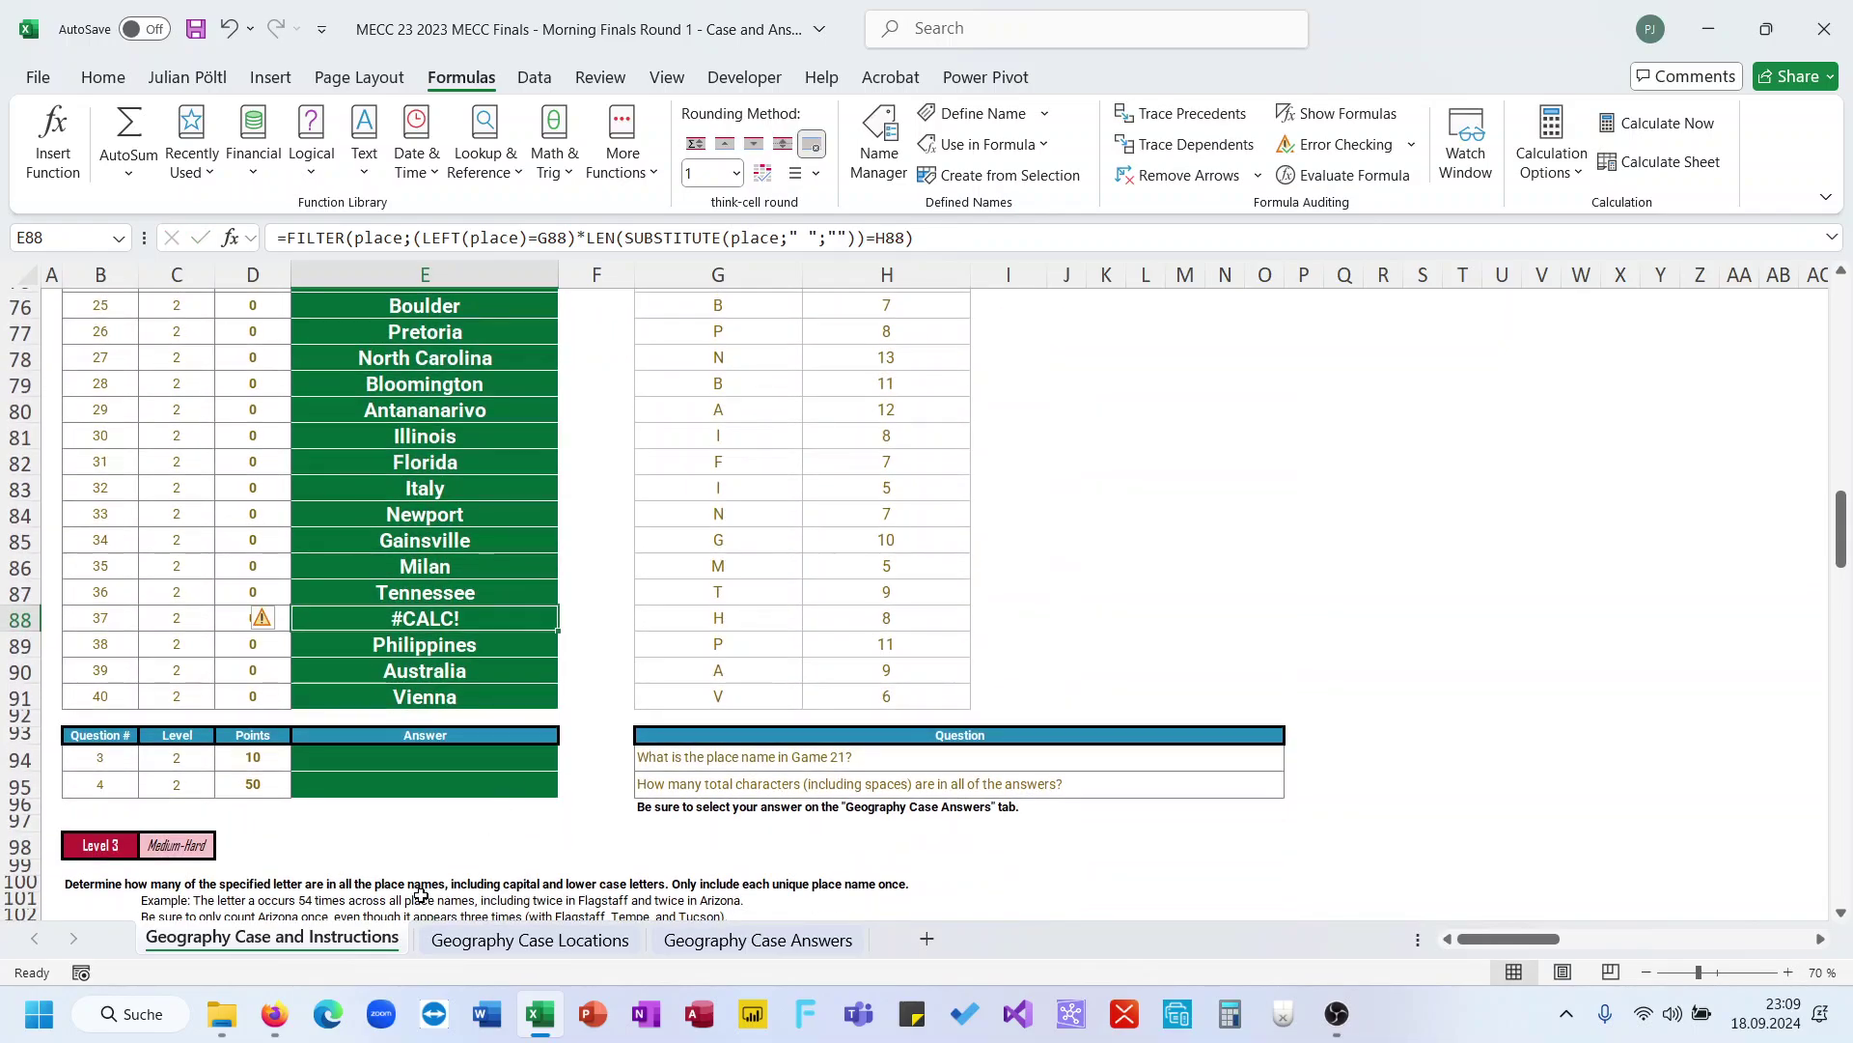
# Check the place list in column C of the Geography Case Locations sheet against the Hong Kong entry in B25
pyautogui.click(499, 941)
pyautogui.scroll(-12, 410, 676)
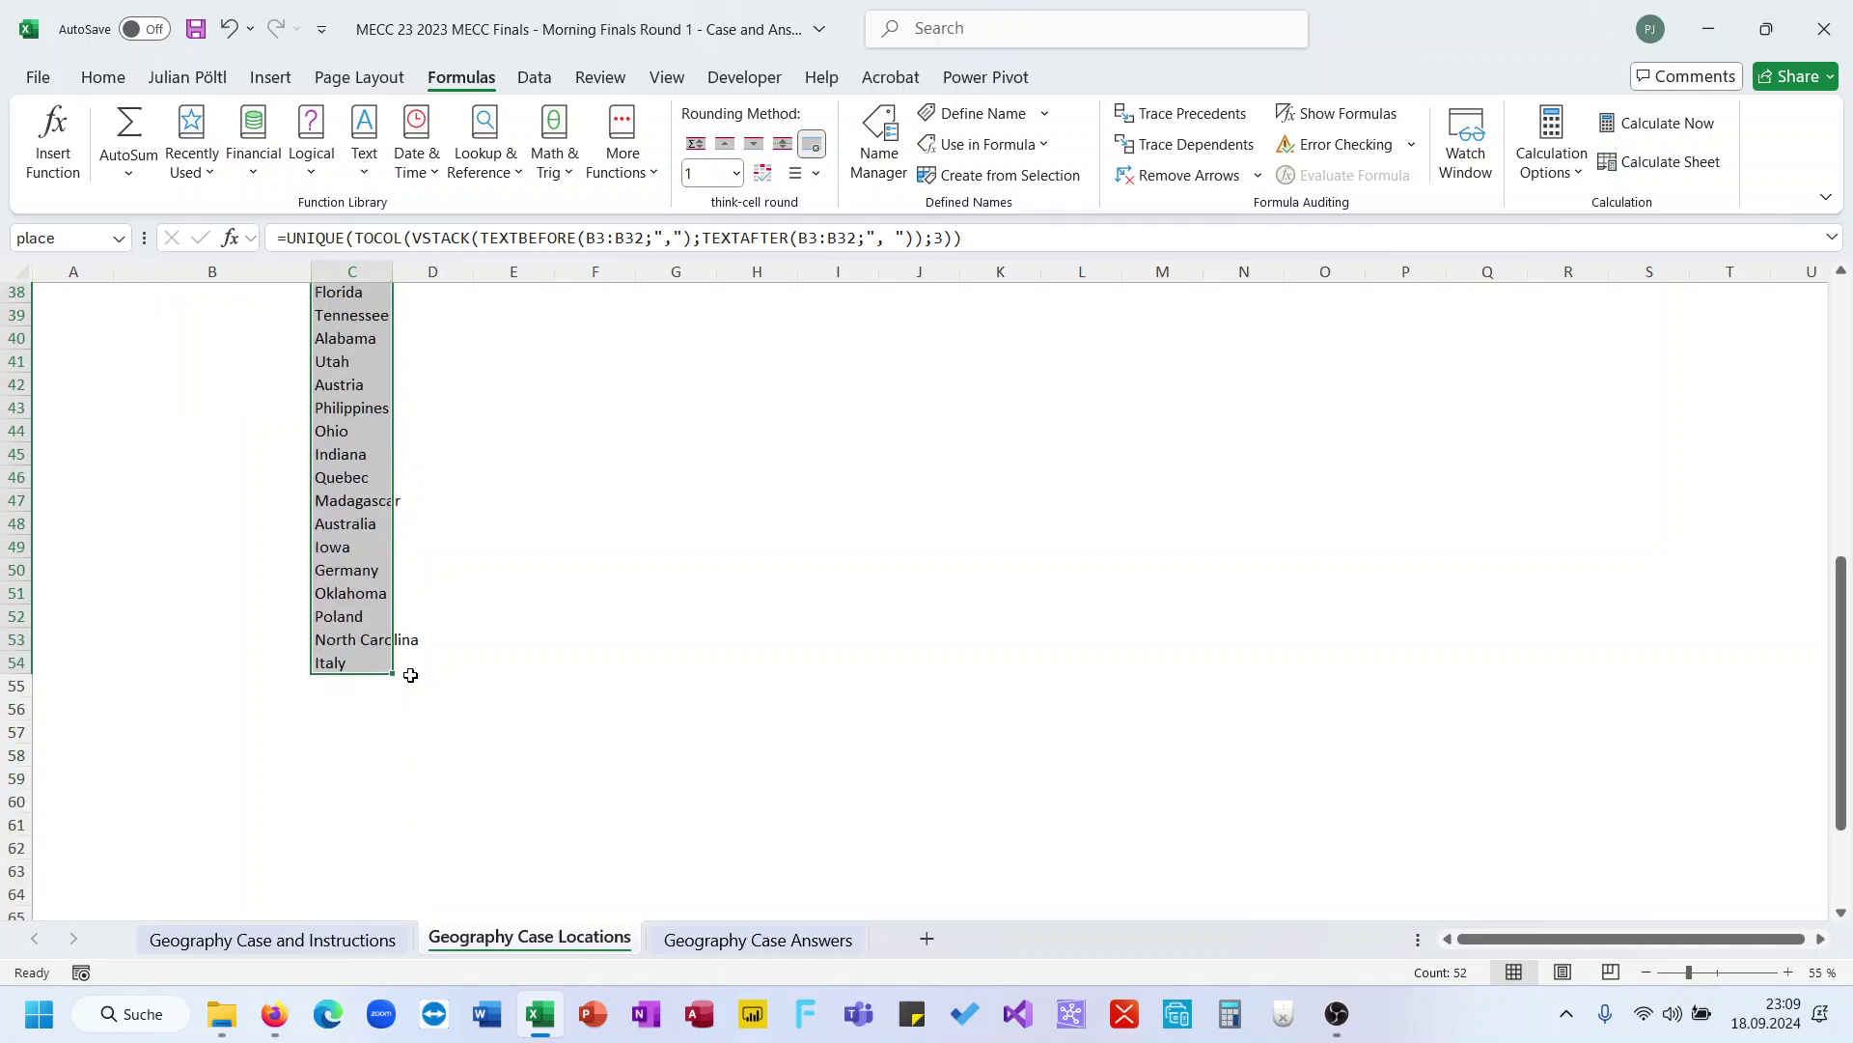
pyautogui.scroll(12, 411, 676)
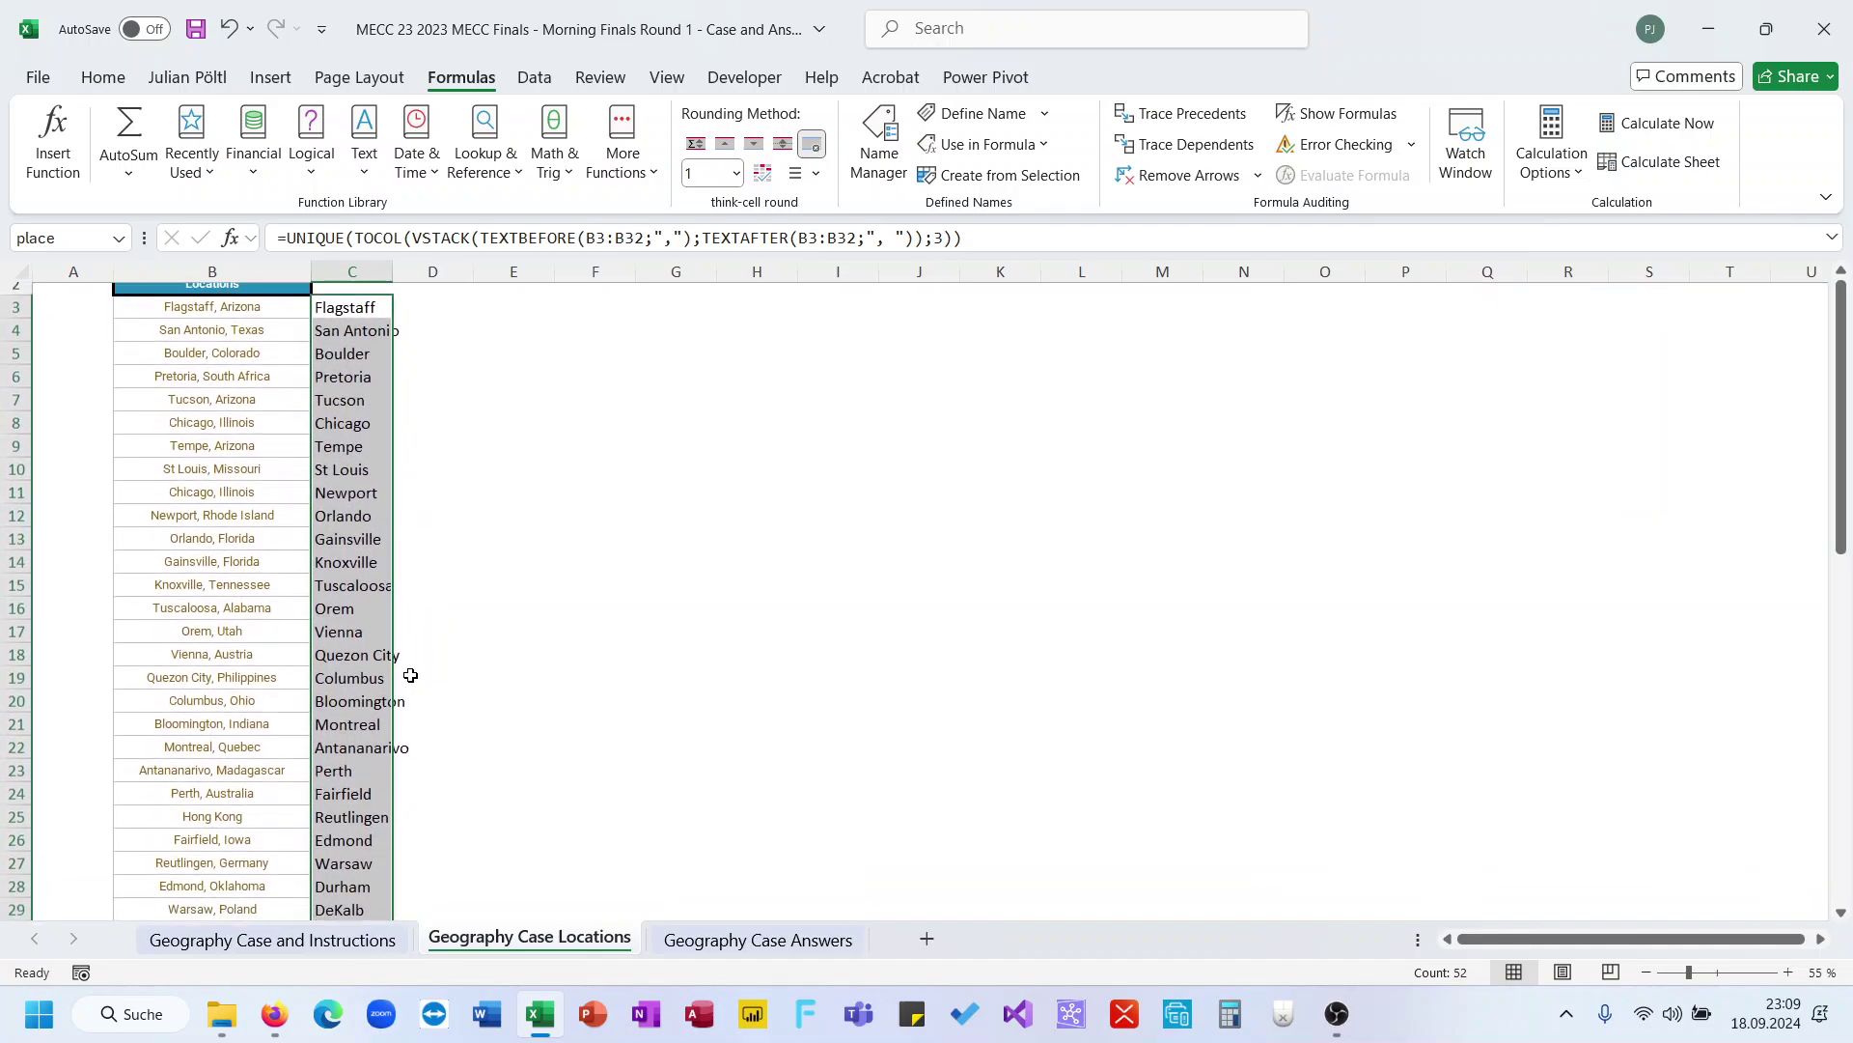
pyautogui.scroll(-3, 410, 676)
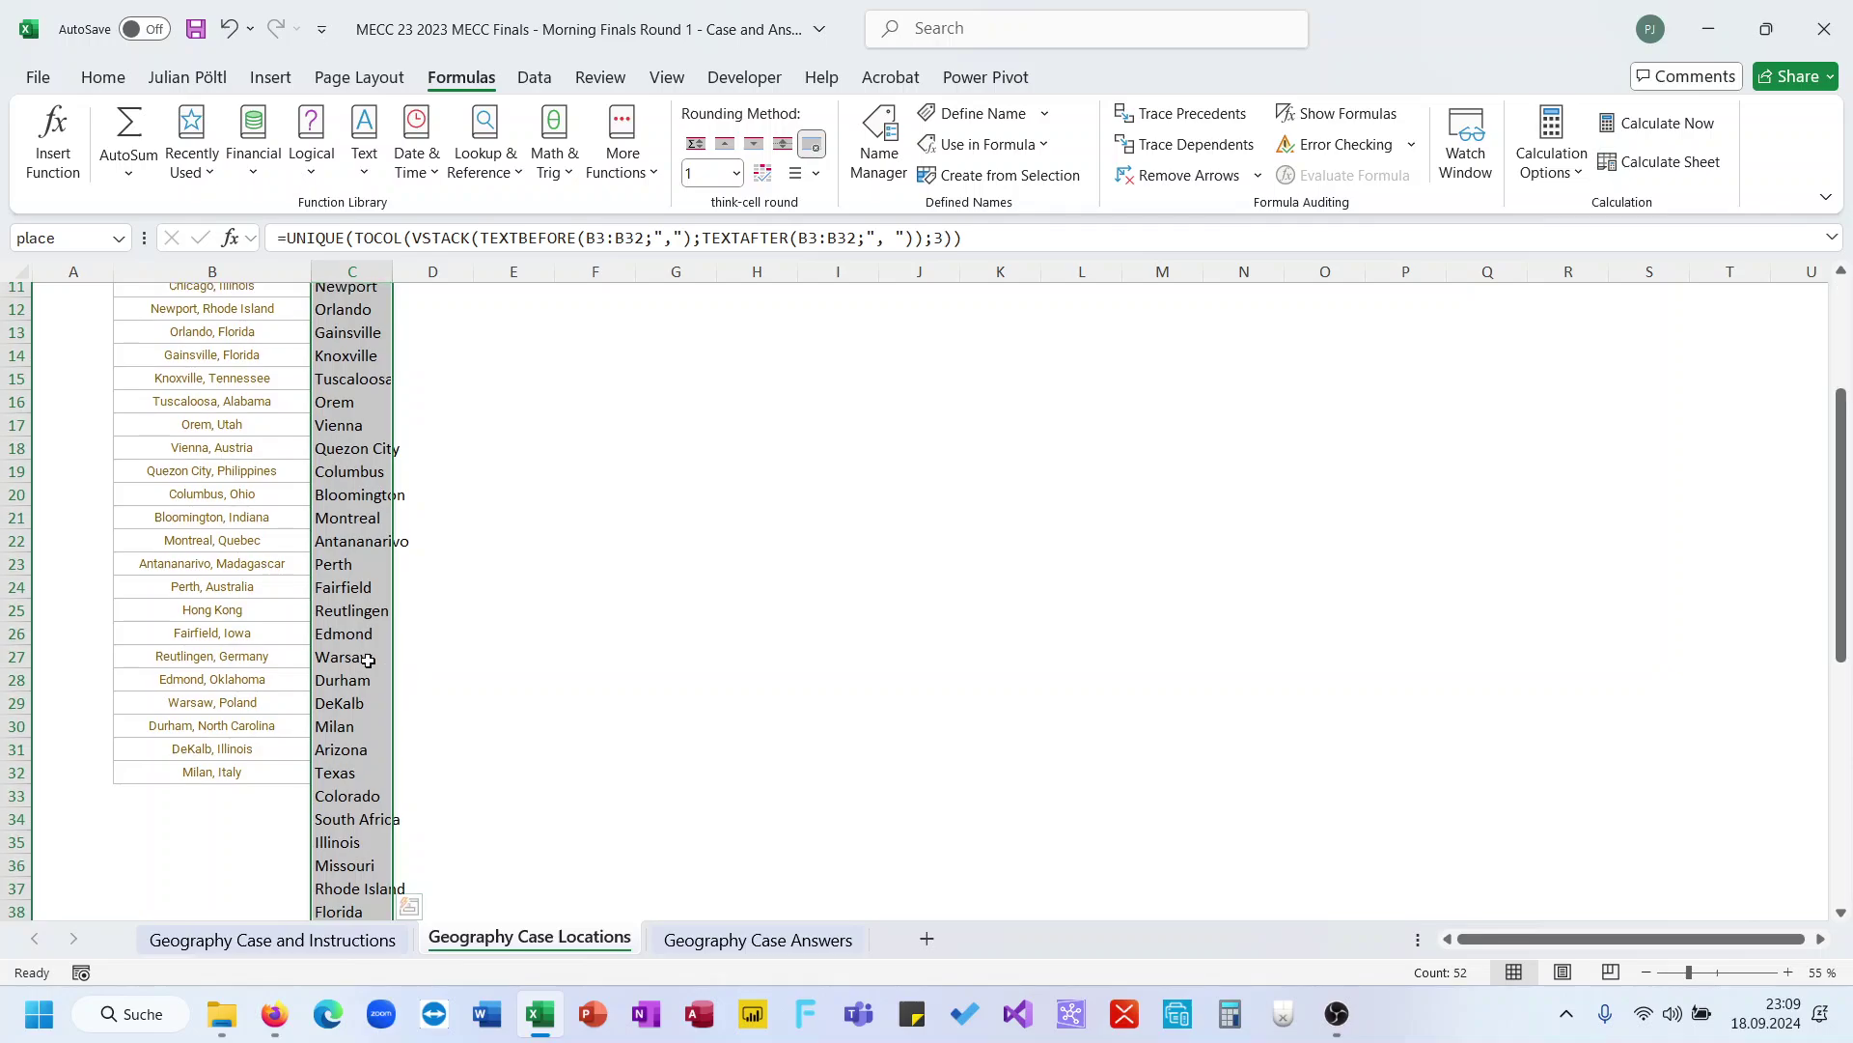
pyautogui.click(343, 635)
pyautogui.hotkey('ctrl', 'Up')
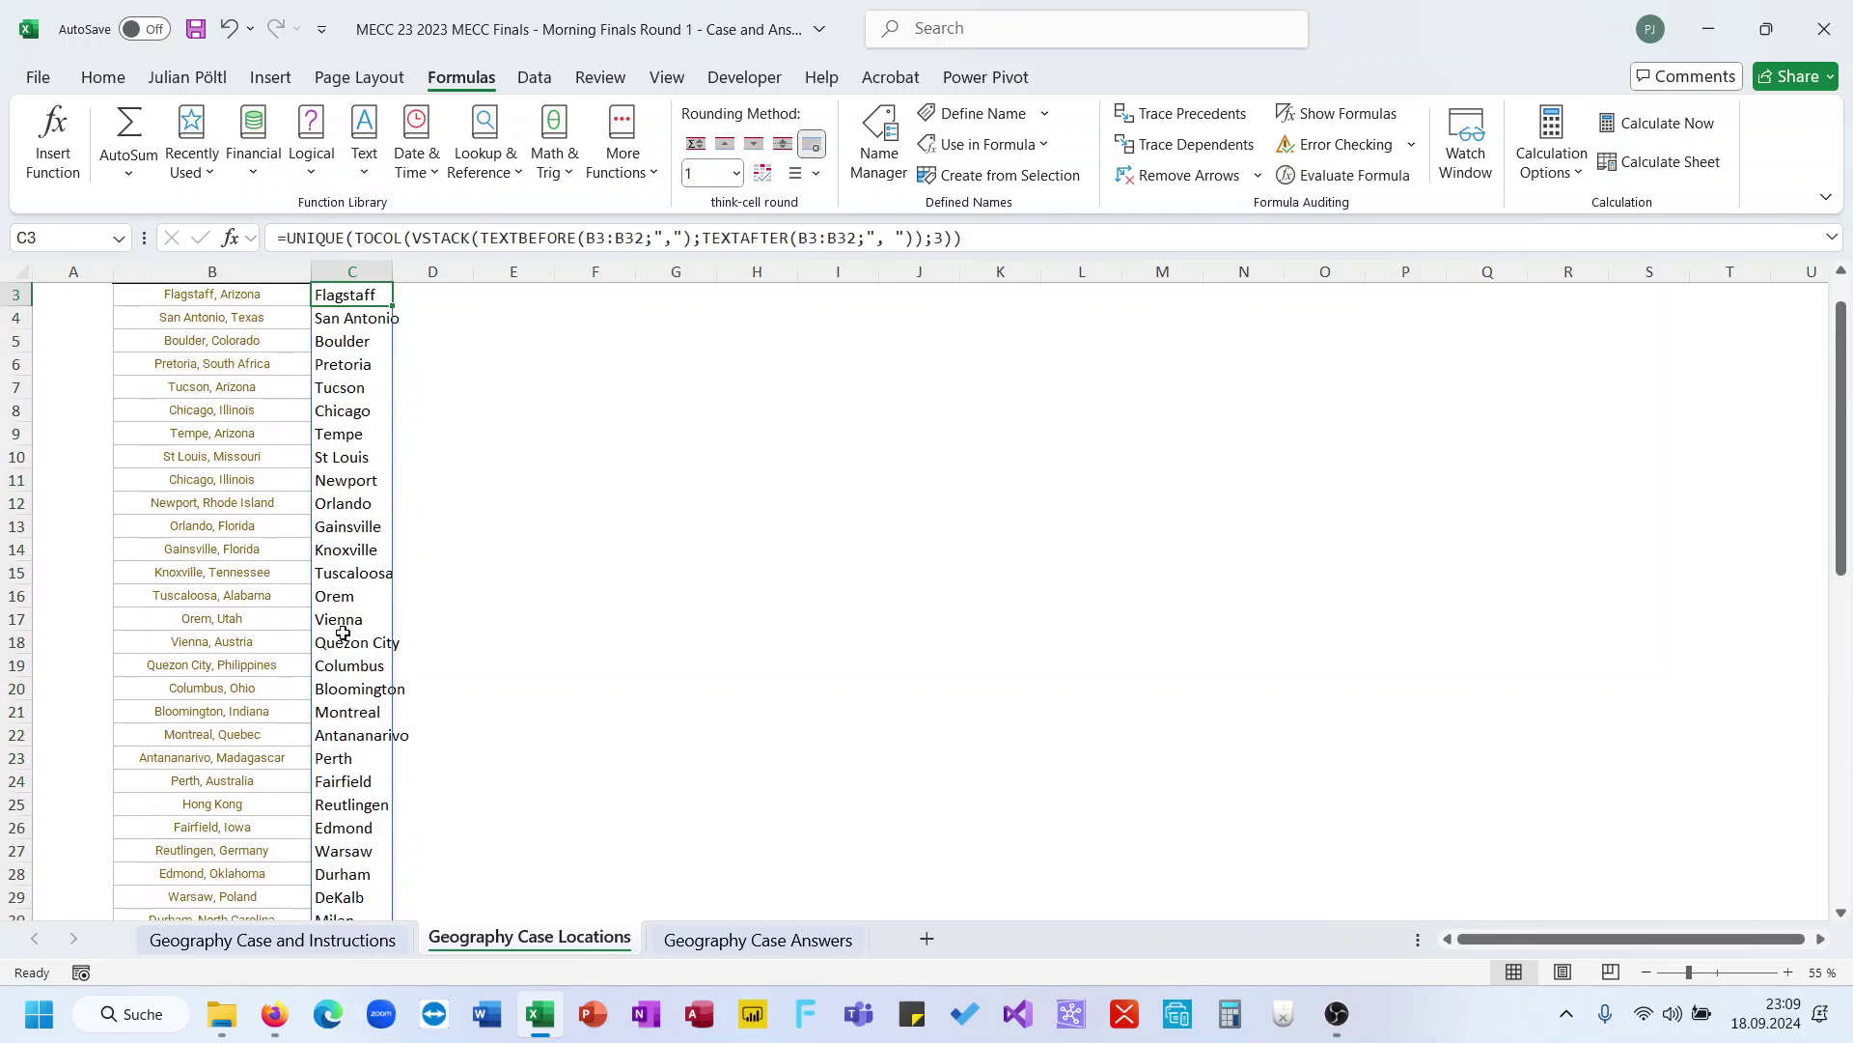
pyautogui.scroll(-2, 244, 696)
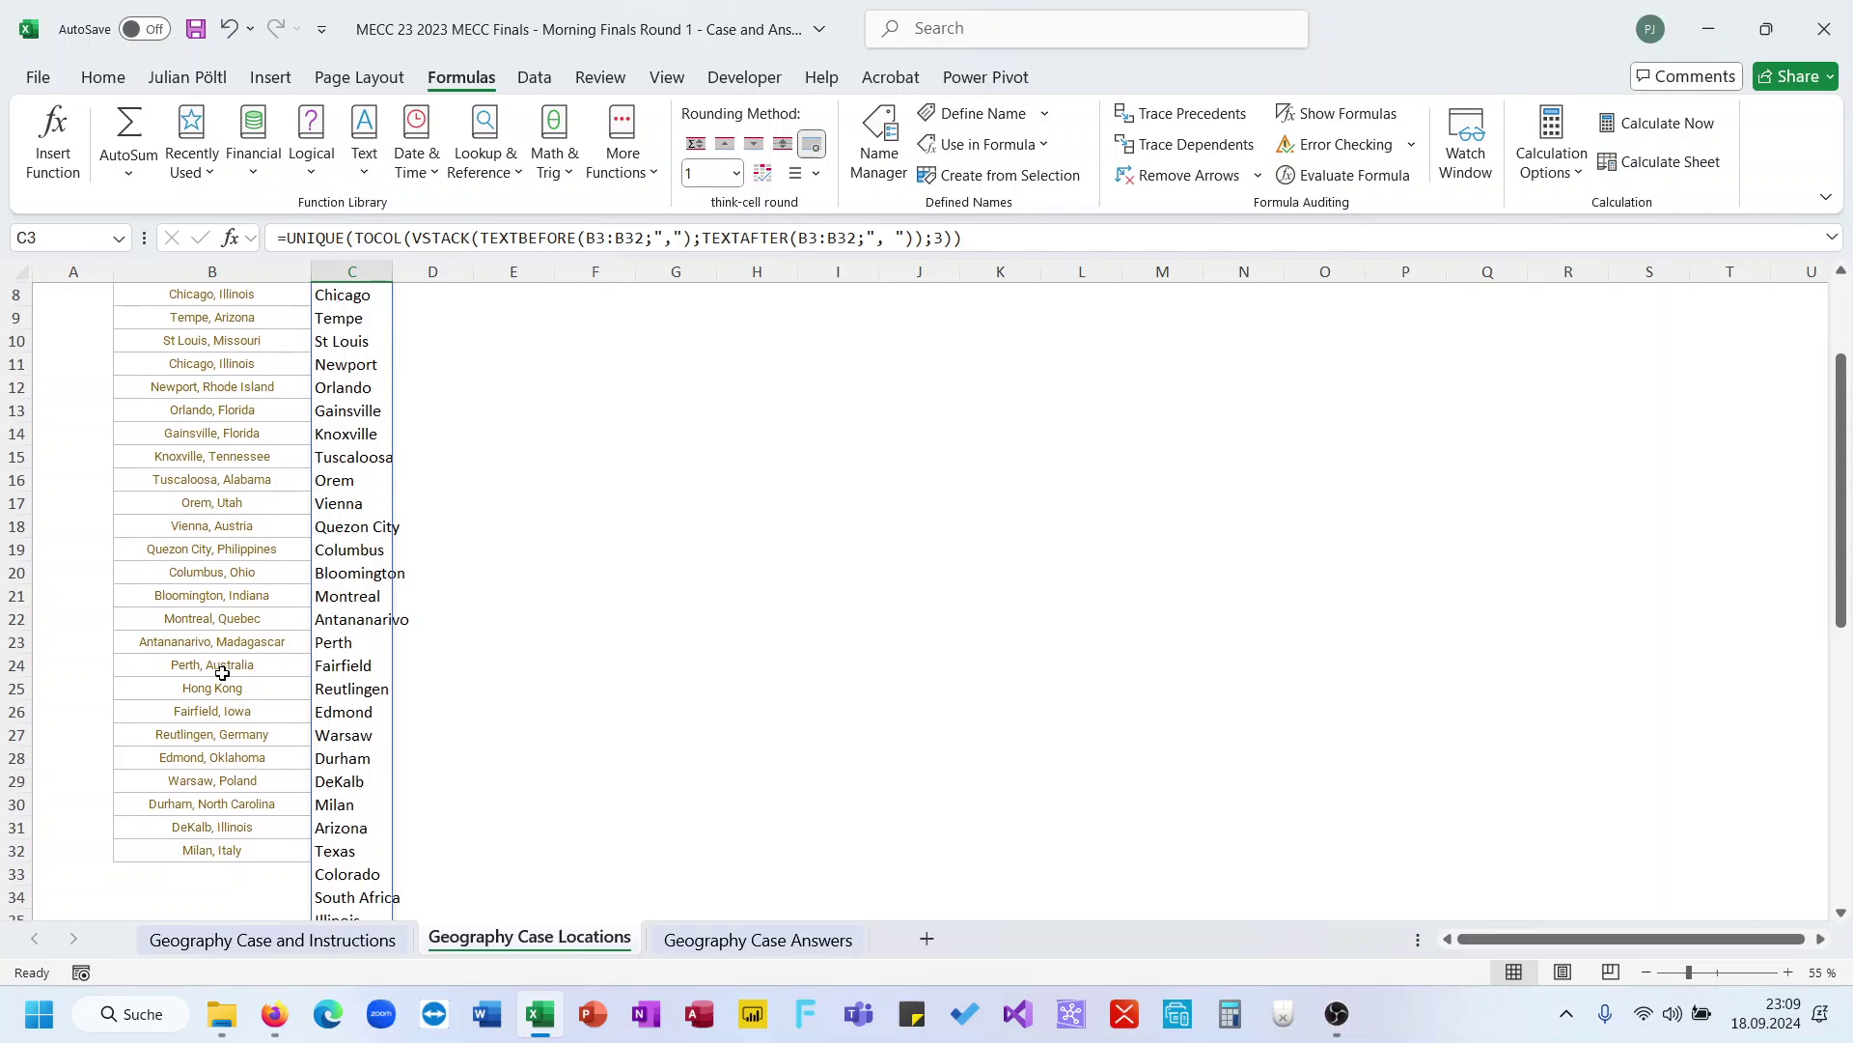
pyautogui.click(224, 687)
# Add B25 as the first argument of VSTACK in the C3 formula so that Hong Kong joins the place list
pyautogui.click(386, 413)
pyautogui.hotkey('ctrl', 'Up')
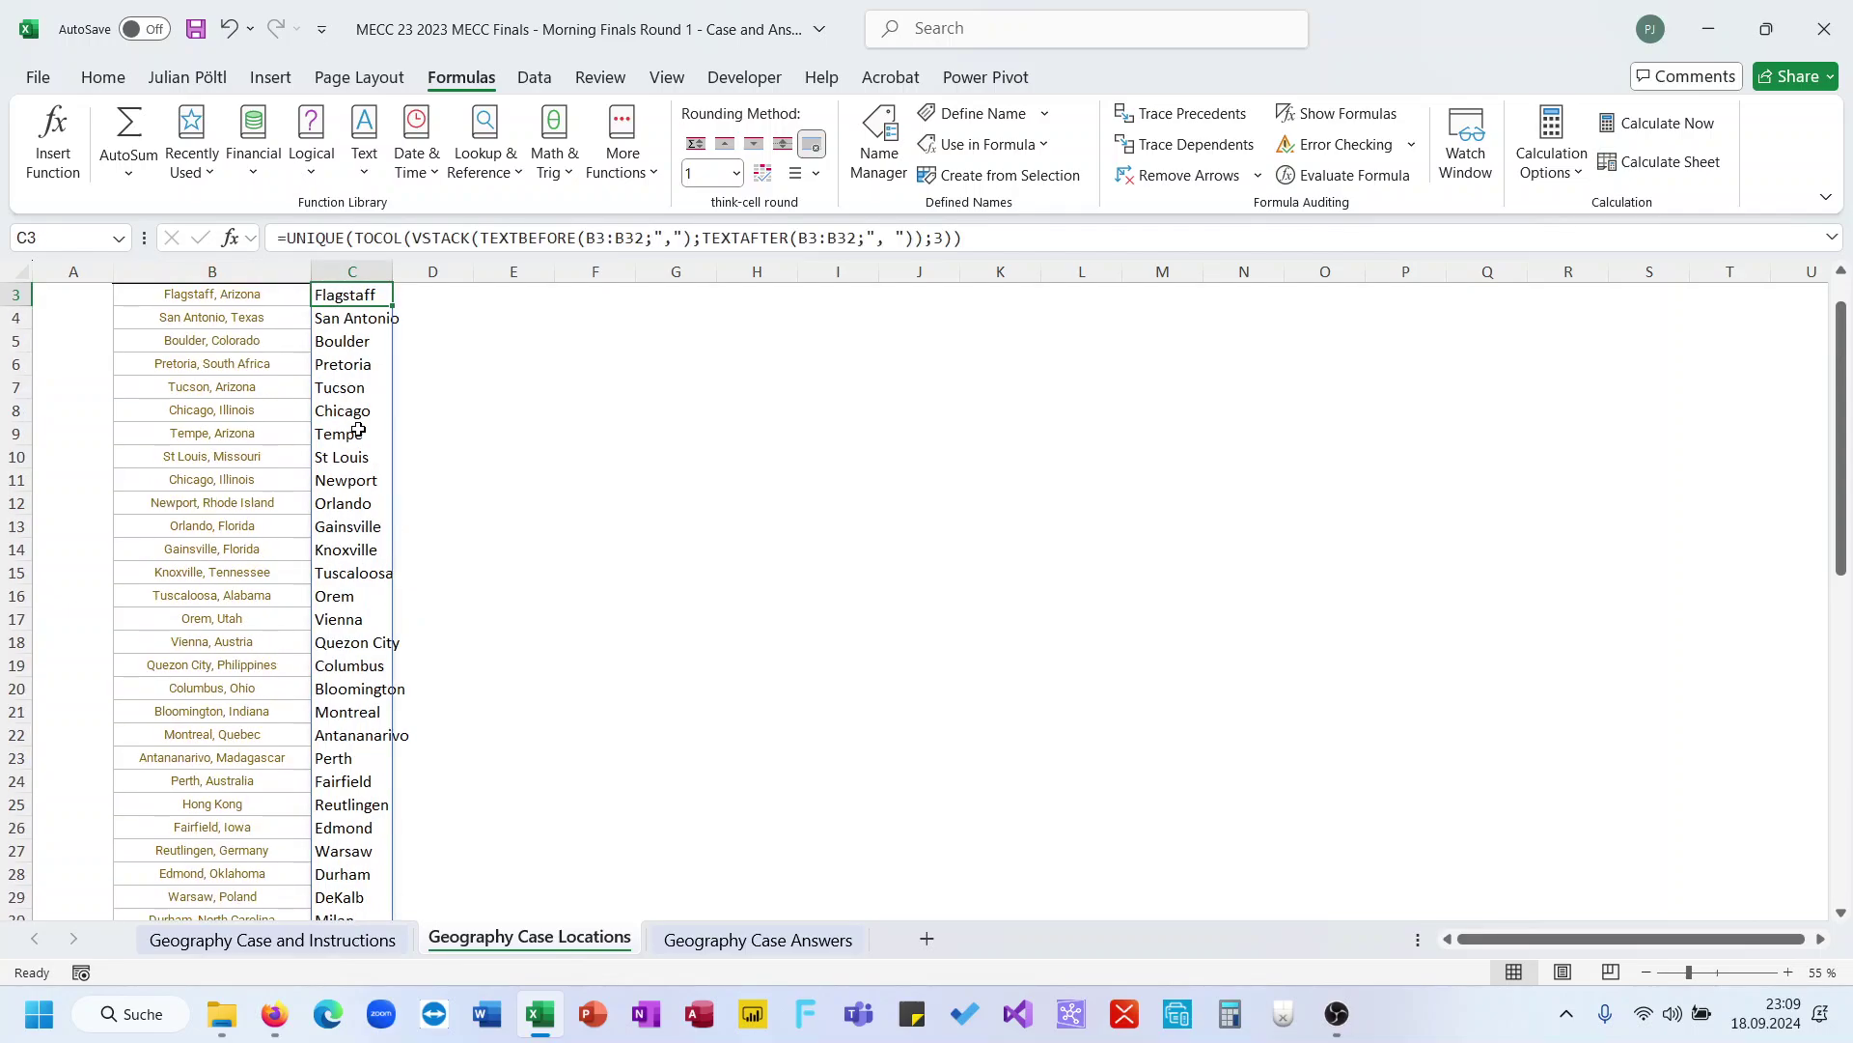
pyautogui.click(481, 237)
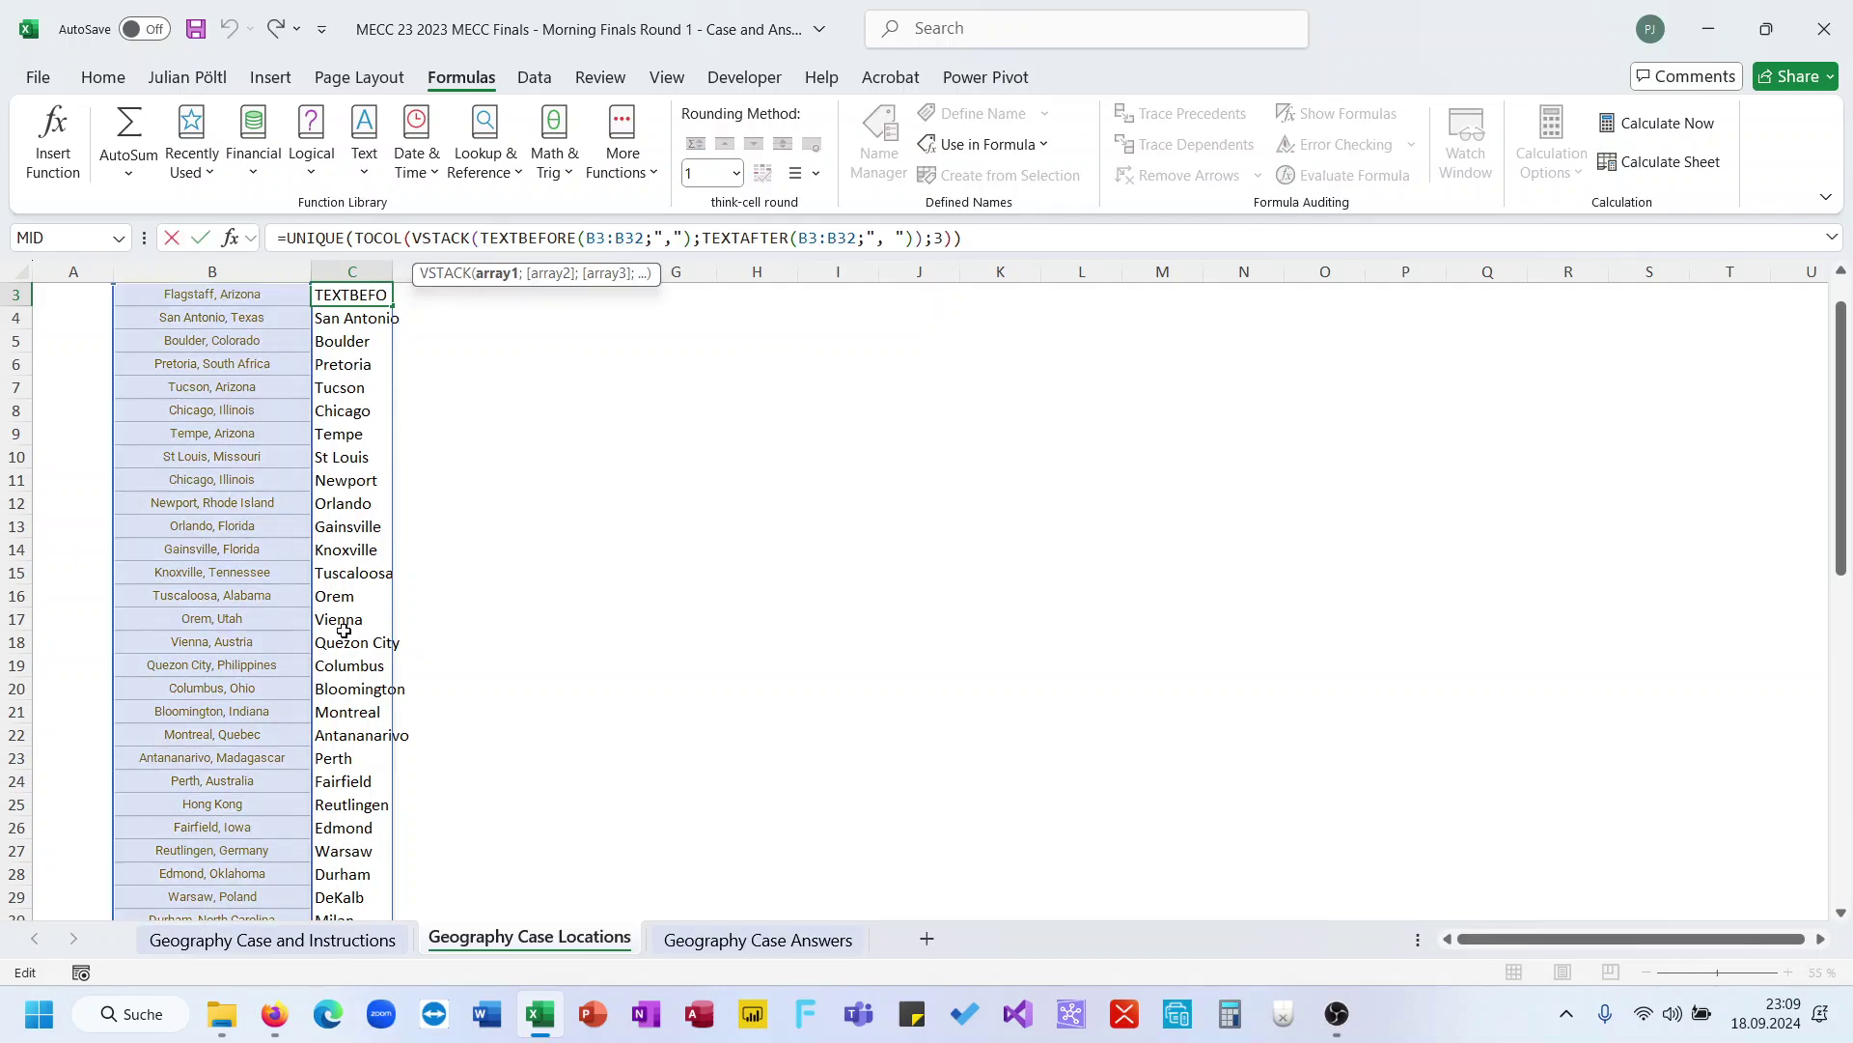
pyautogui.click(256, 803)
pyautogui.write(';')
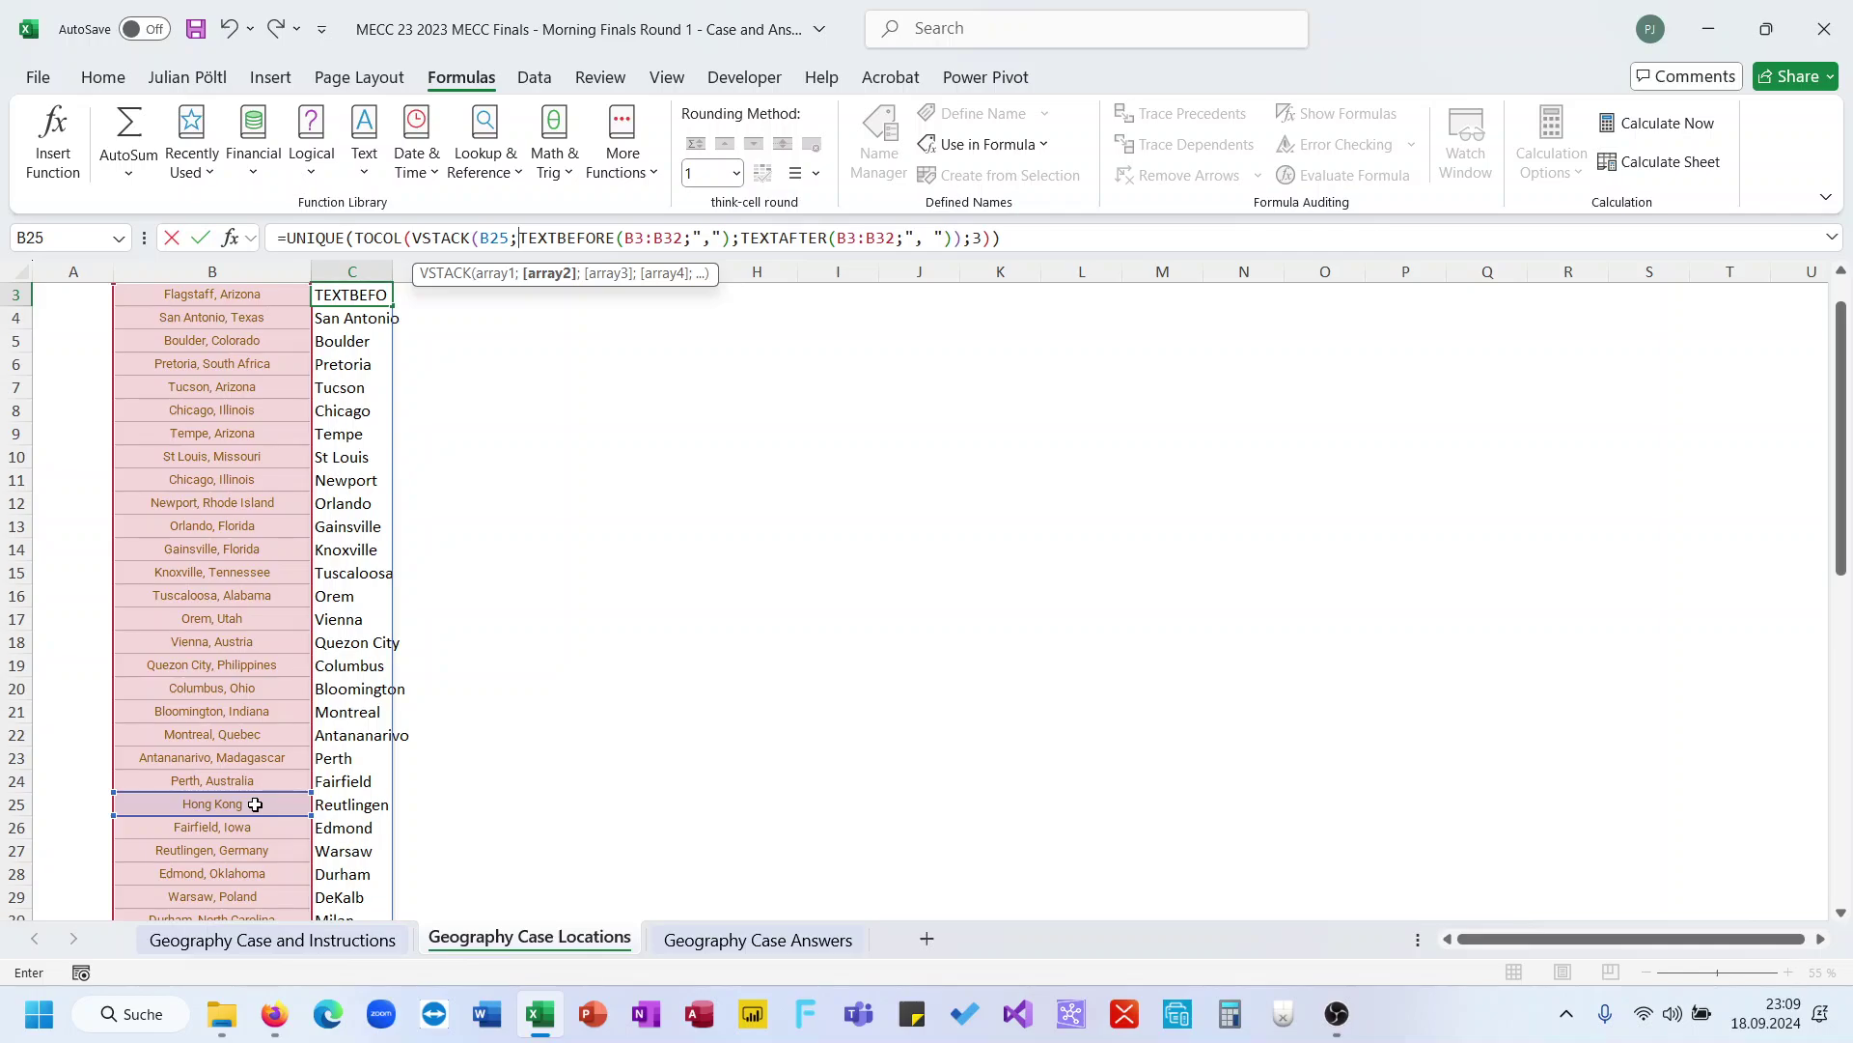
pyautogui.press('Return')
# Check the Level 2 answers for games 31 and 32 in E82 and E83 of the Geography Case and Instructions sheet
pyautogui.click(272, 940)
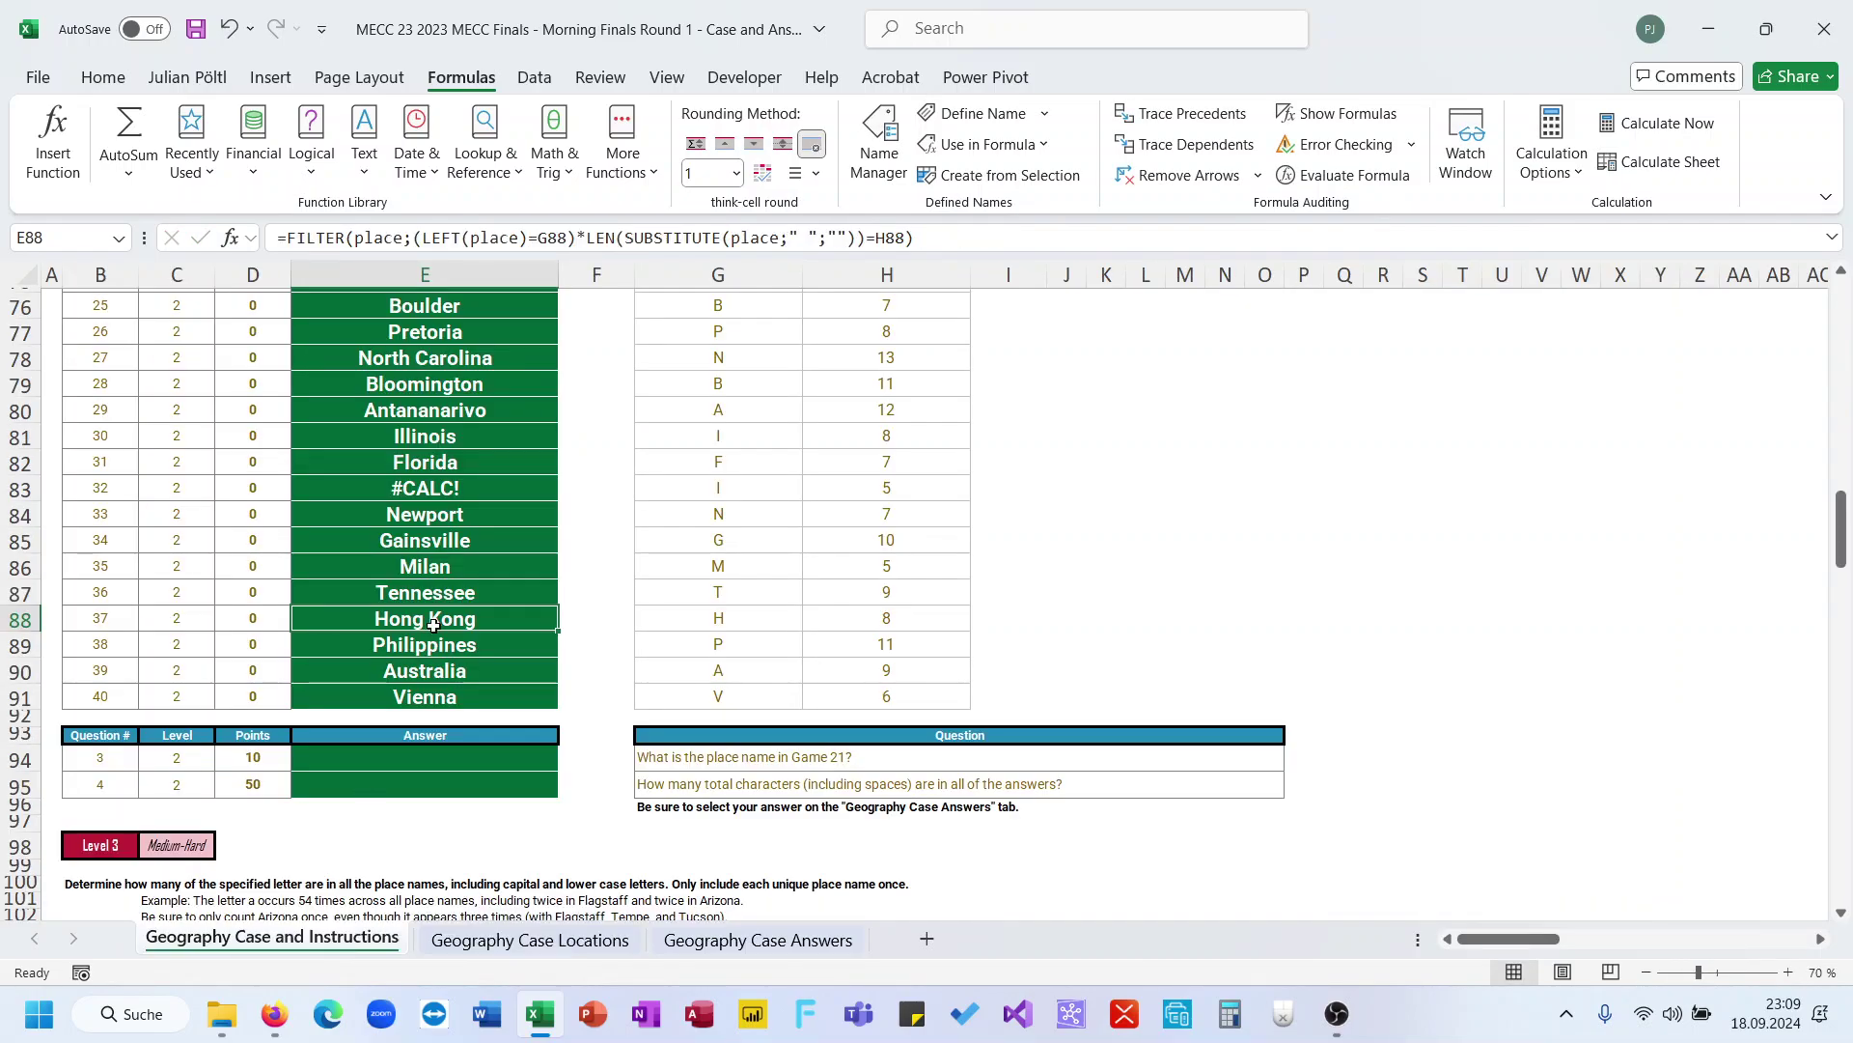
pyautogui.scroll(1, 434, 626)
pyautogui.click(467, 540)
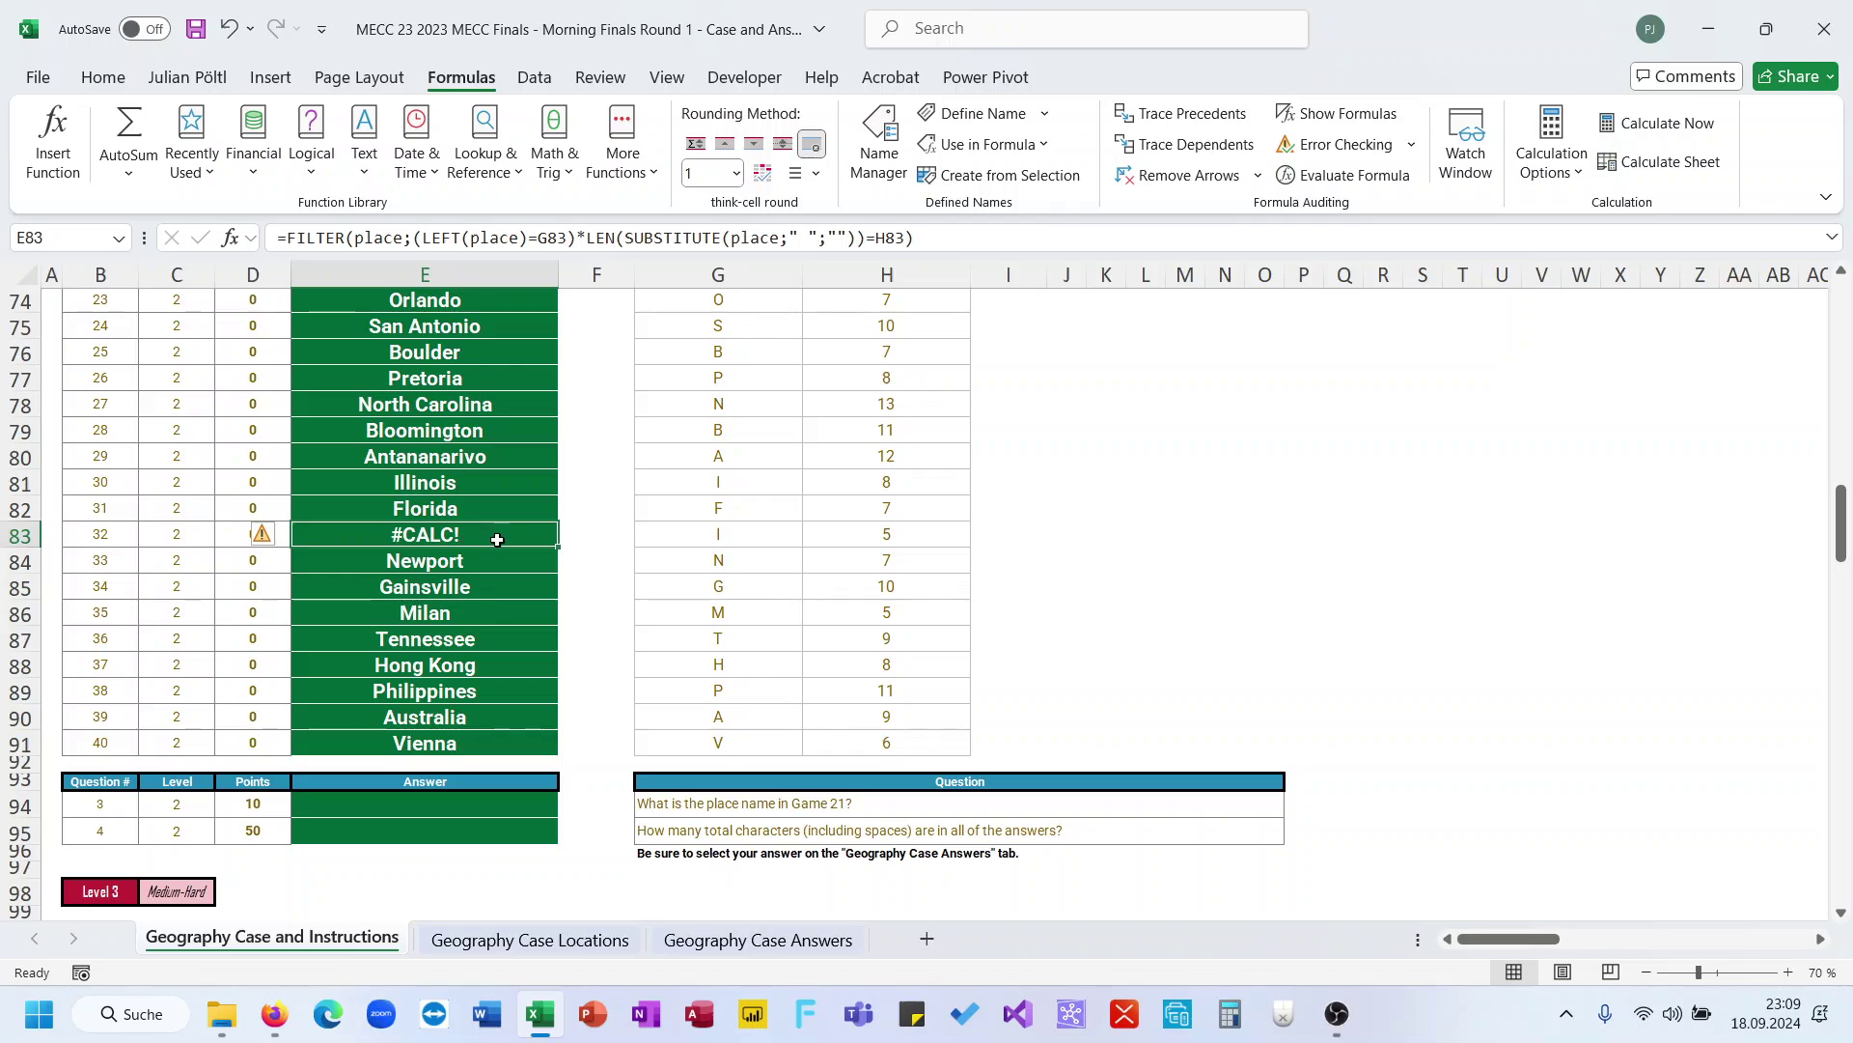
pyautogui.scroll(1, 497, 599)
pyautogui.click(476, 584)
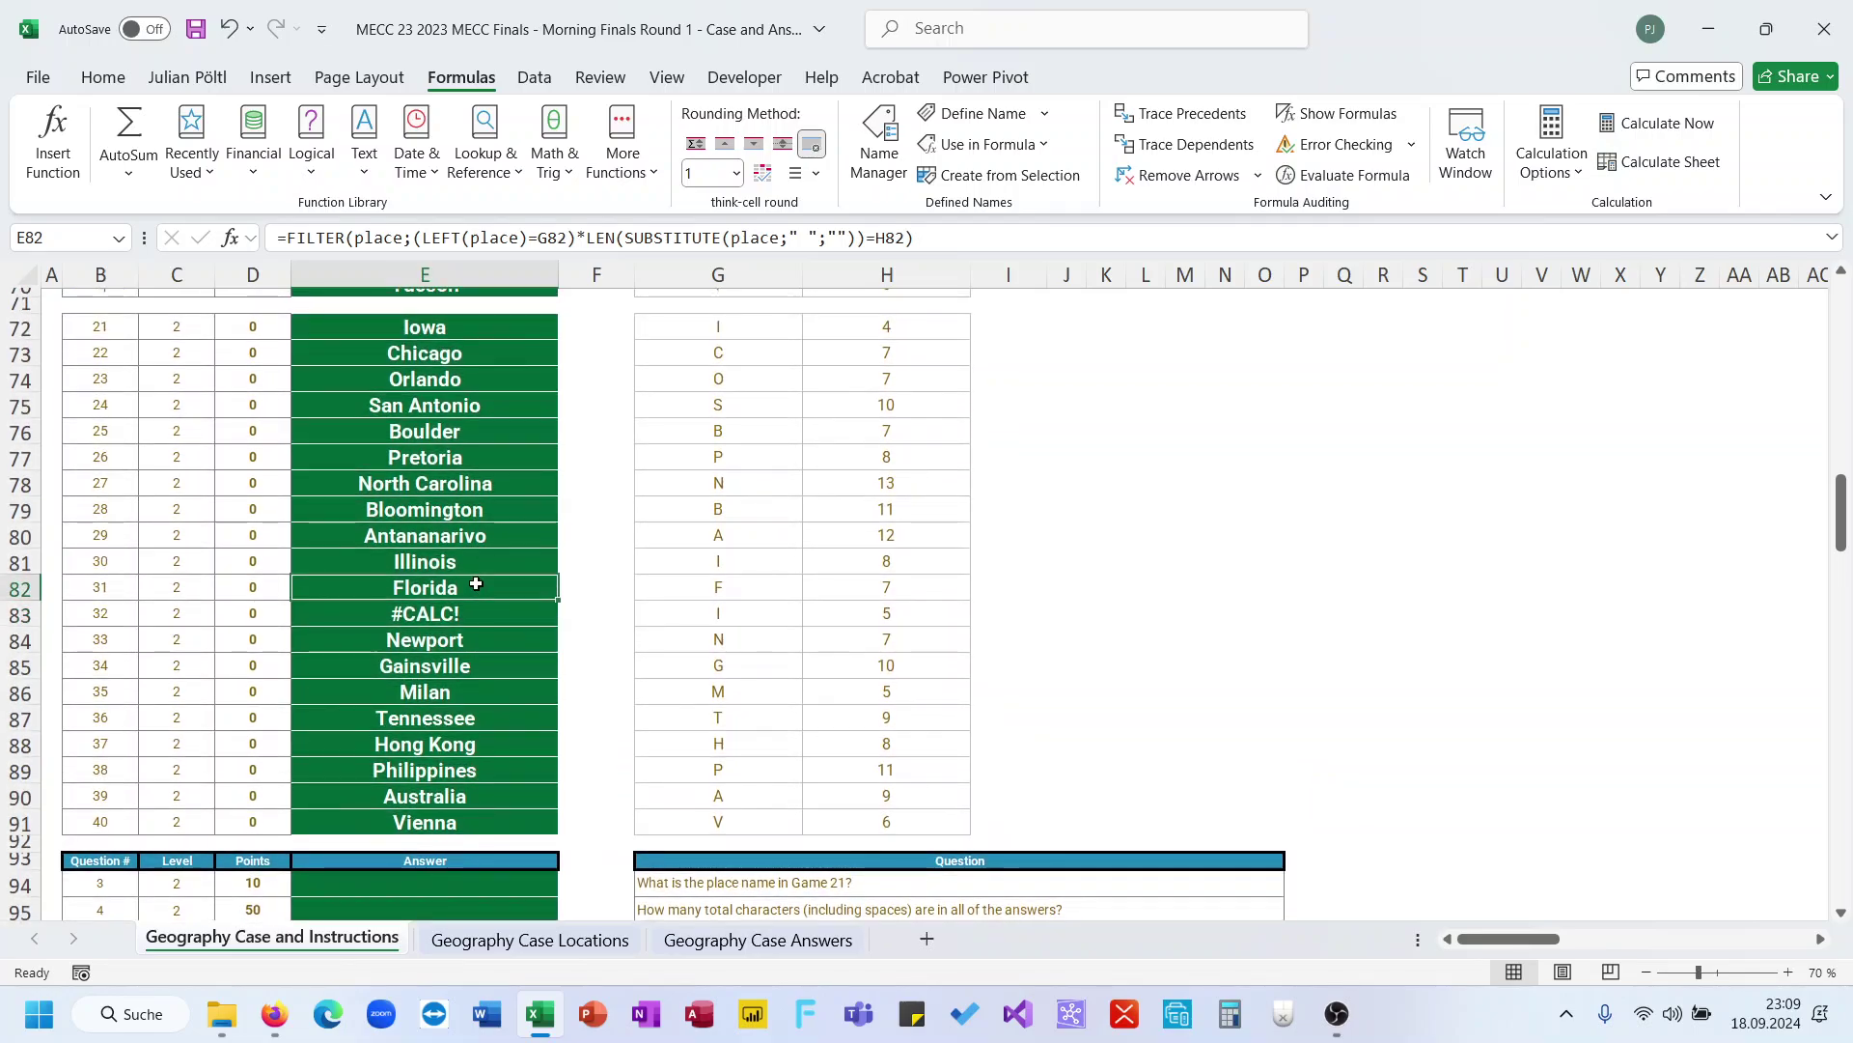
# Extend the named range place to refer to ='Geography Case Locations'!$C$3:$C$55
pyautogui.click(514, 940)
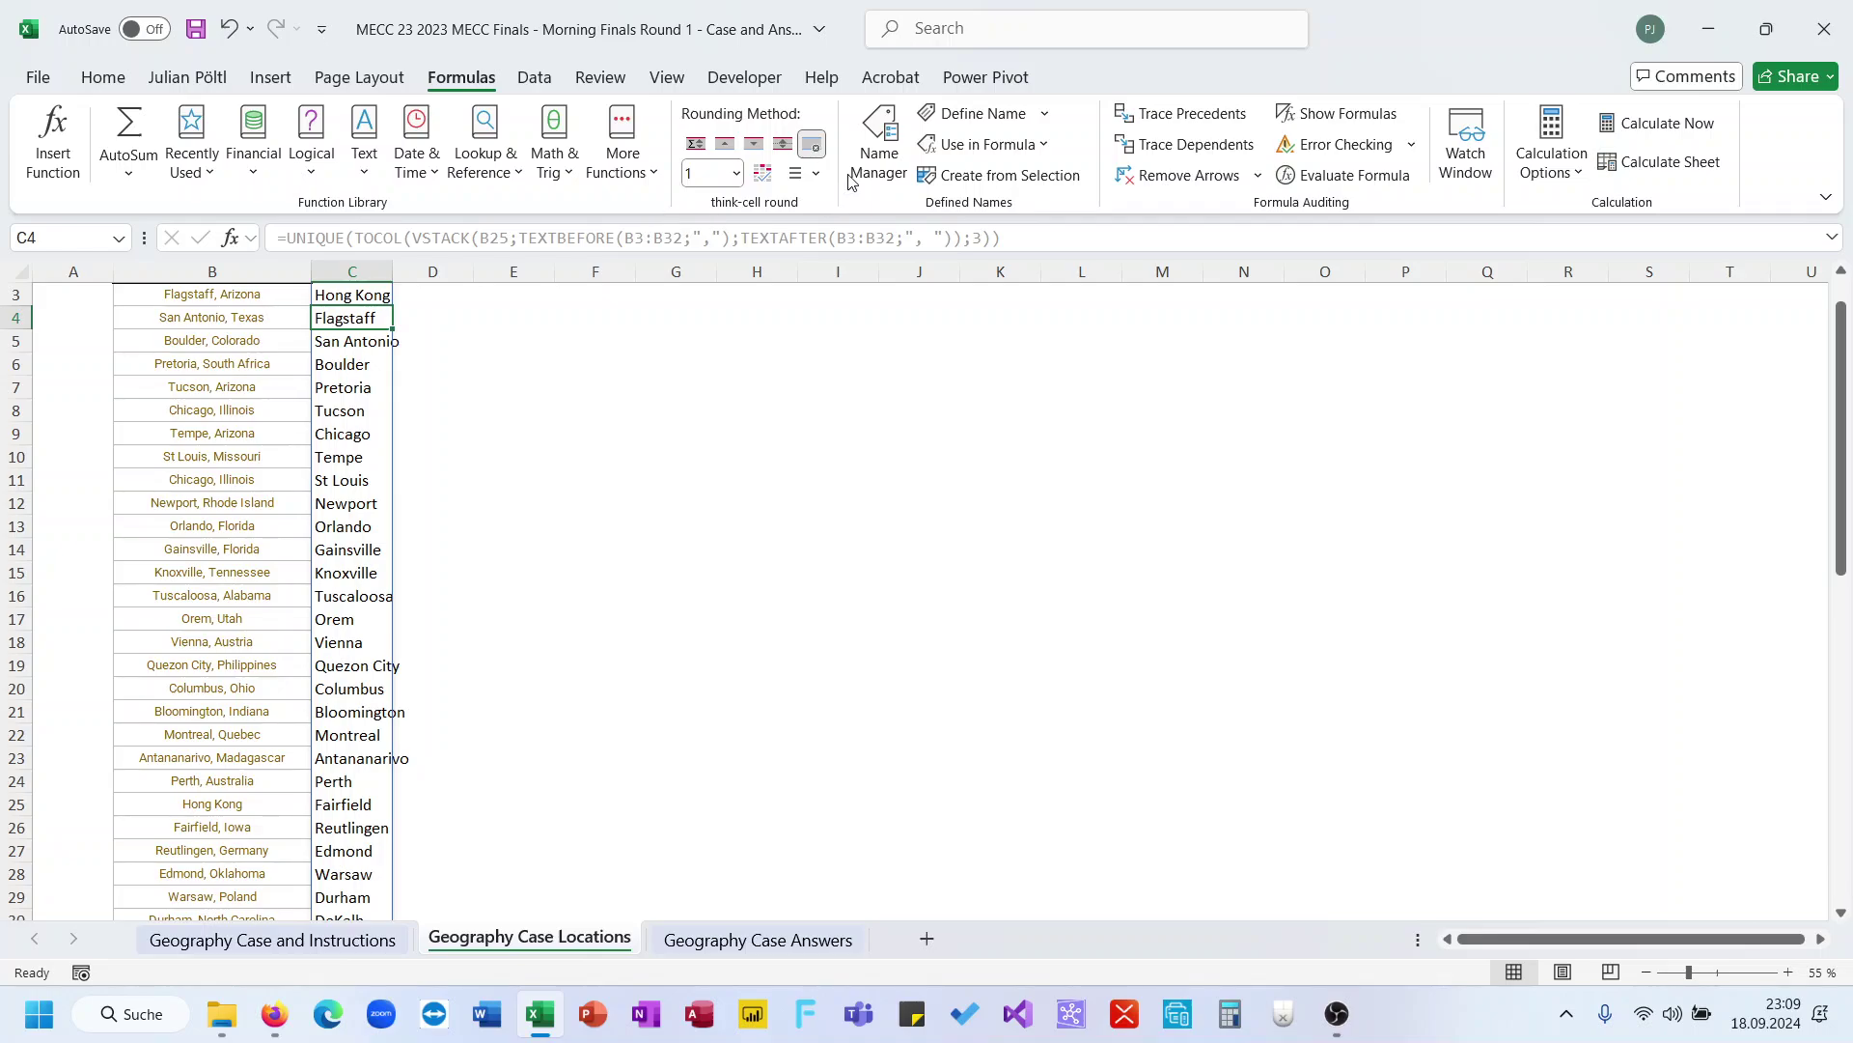
pyautogui.click(873, 155)
pyautogui.click(914, 766)
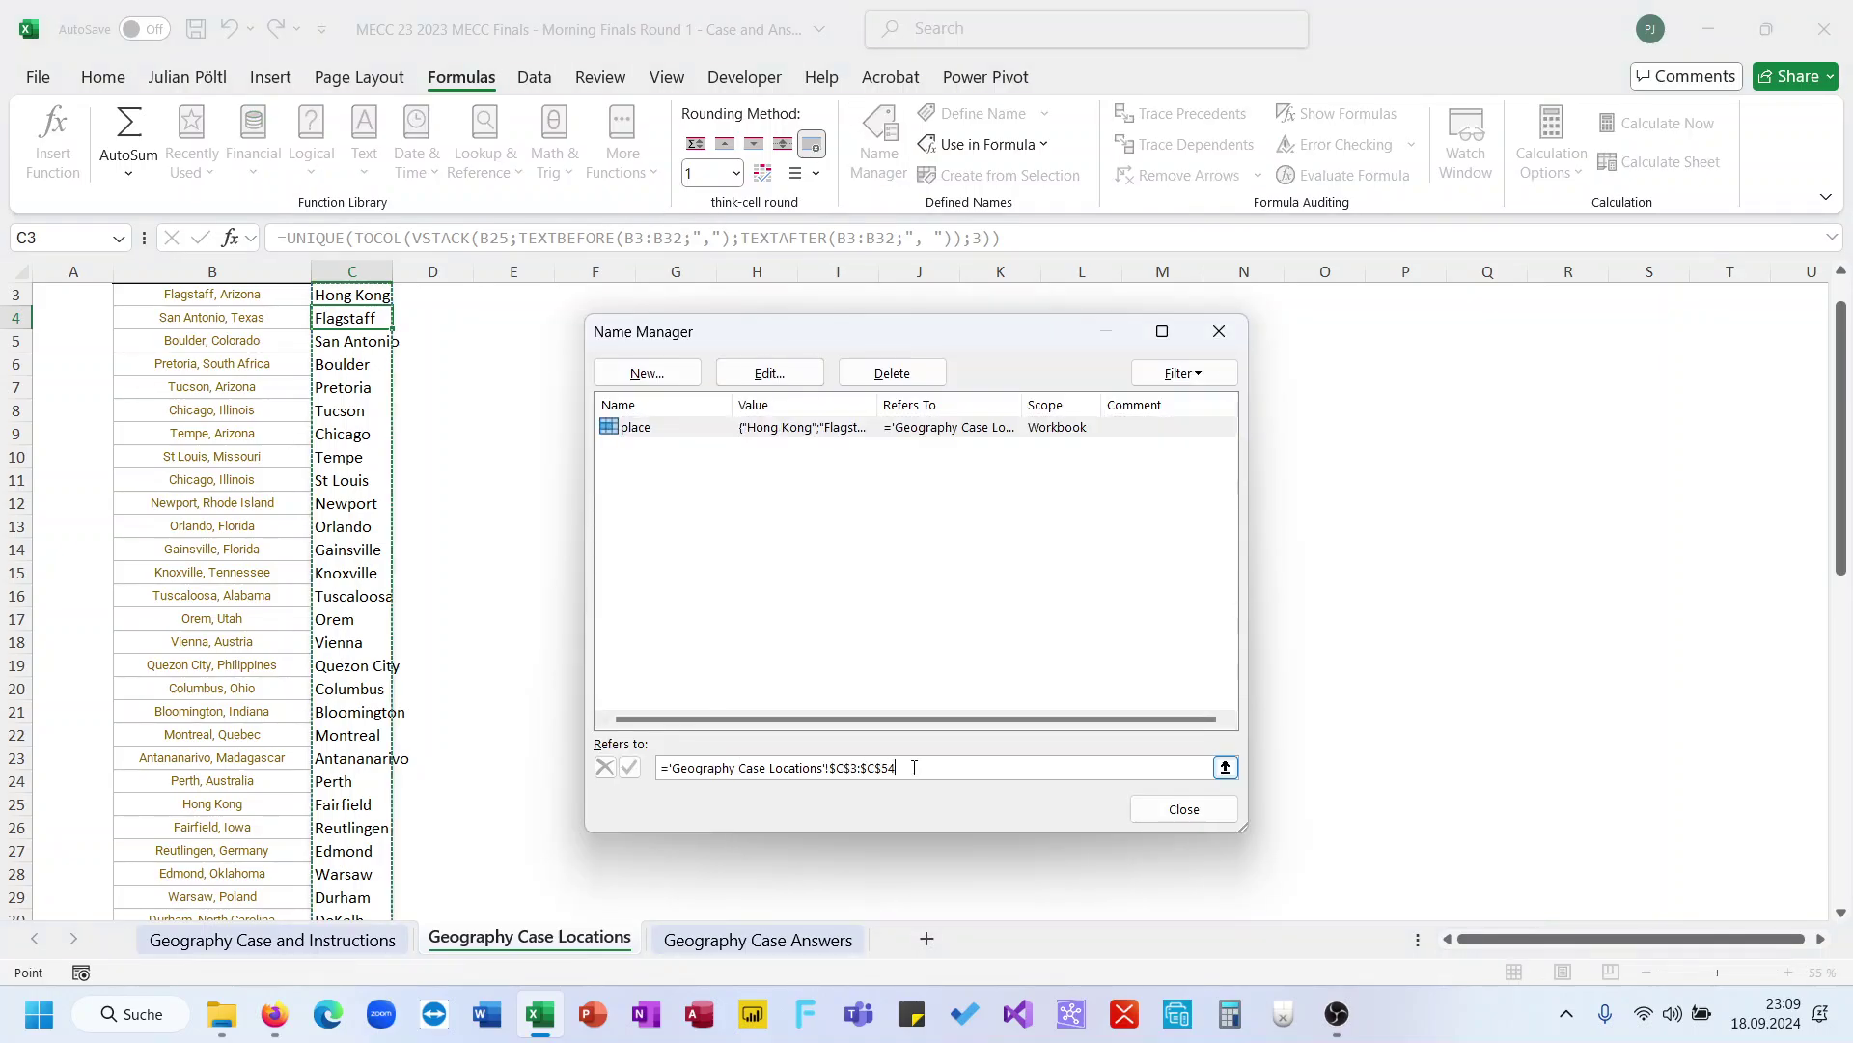
pyautogui.press('BackSpace')
pyautogui.write('5')
pyautogui.click(629, 768)
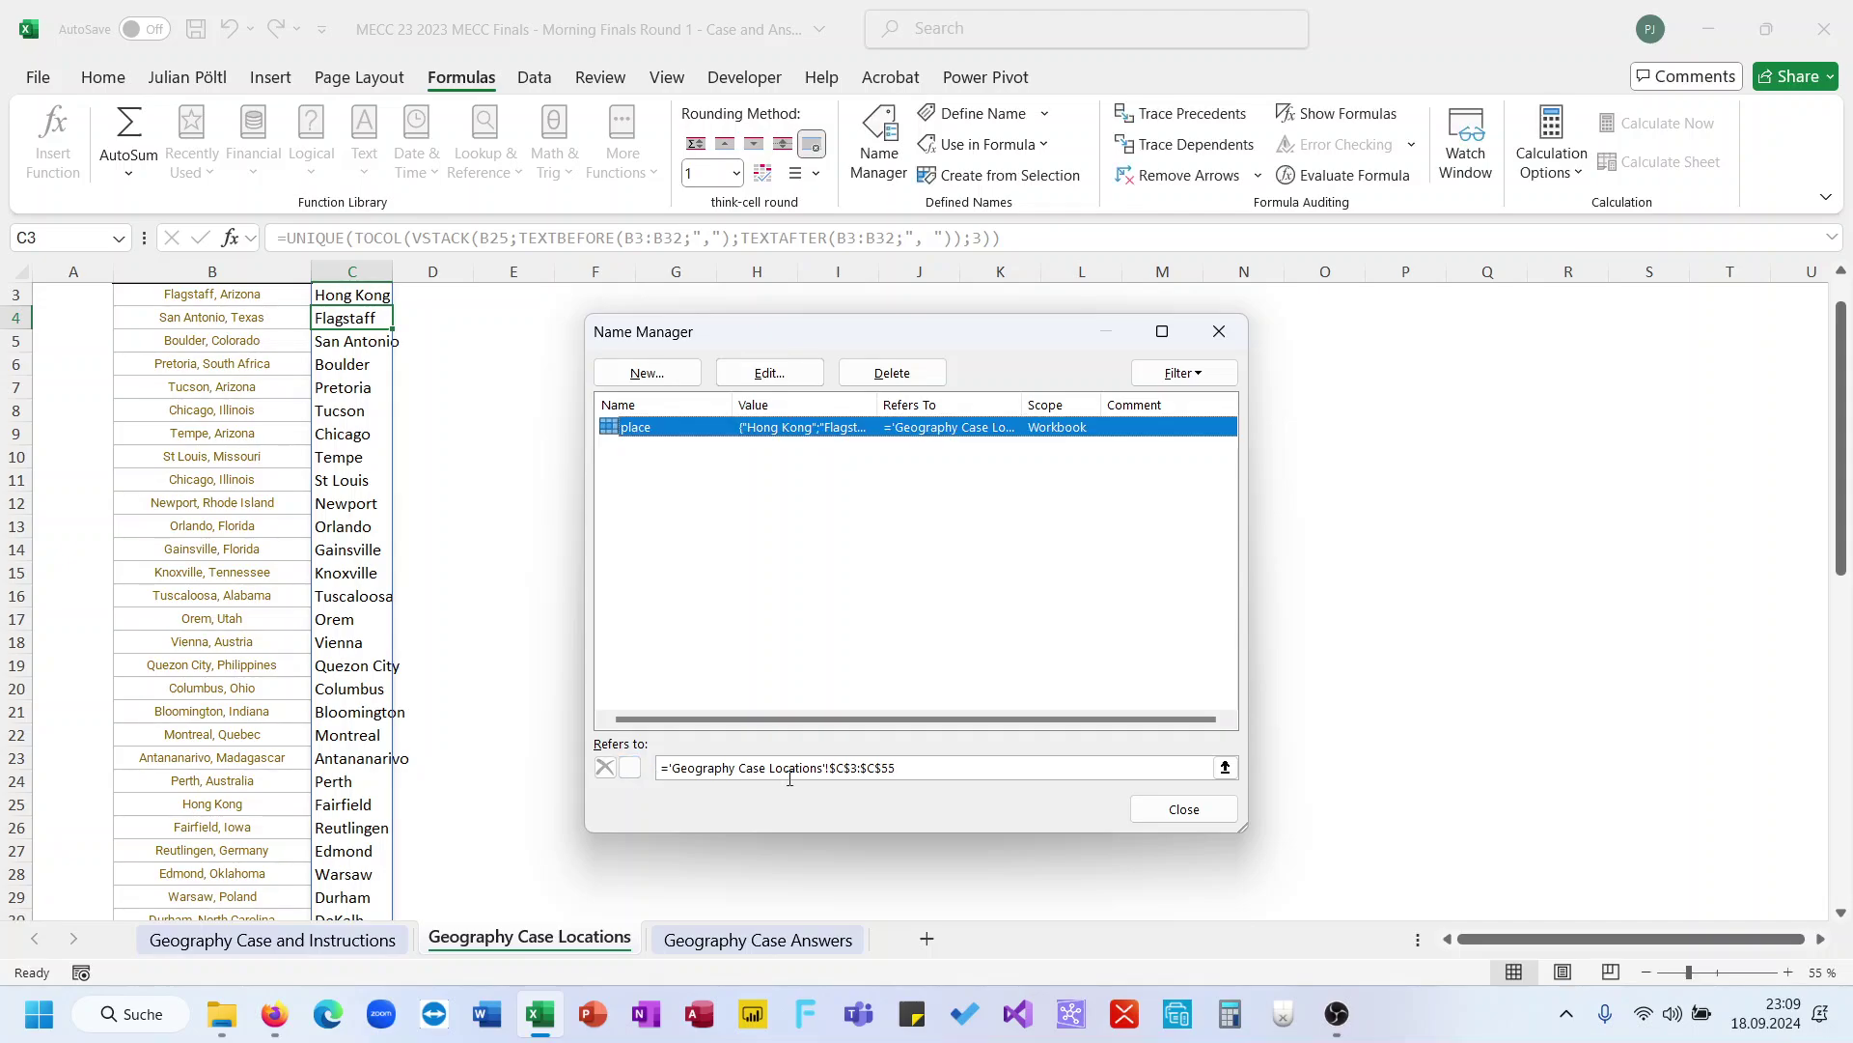
pyautogui.click(1163, 805)
# Enter Iowa as the answer to question 3 in E94 of the Geography Case and Instructions sheet
pyautogui.hotkey('ctrl', 'pageup')
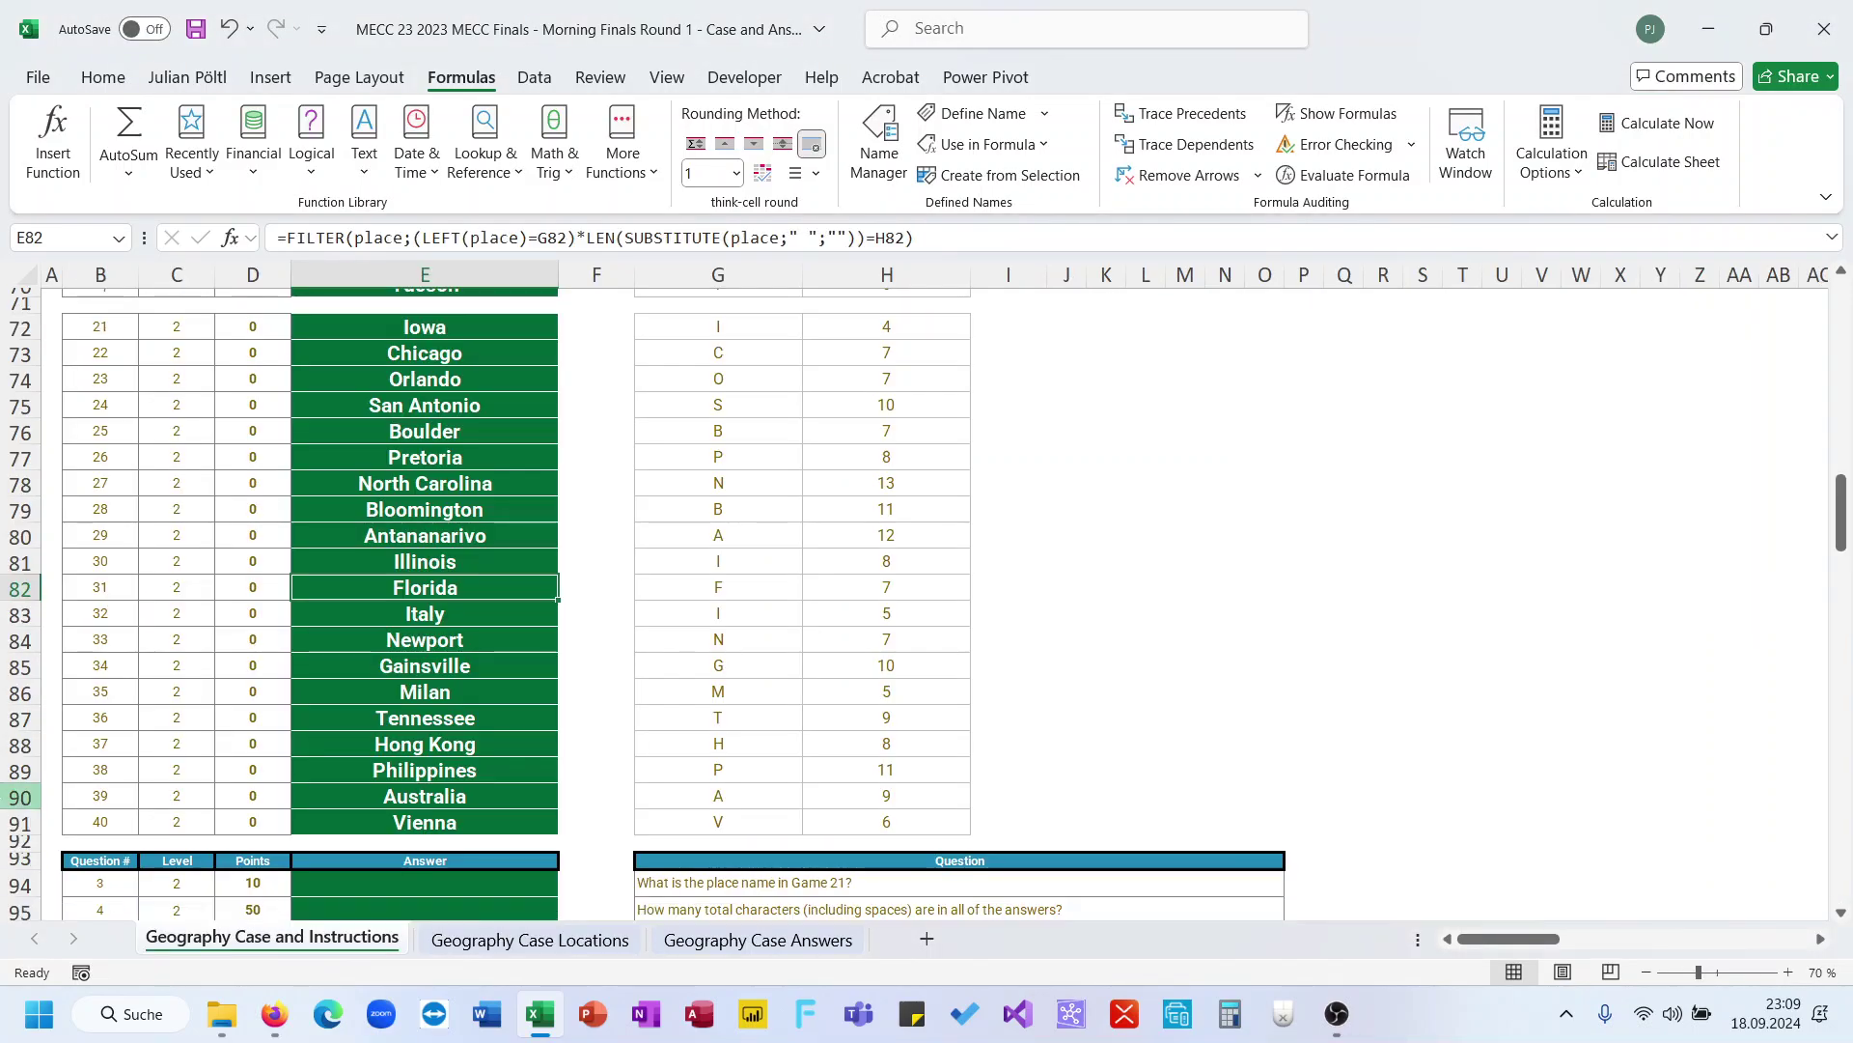
pyautogui.click(407, 676)
pyautogui.scroll(-2, 488, 794)
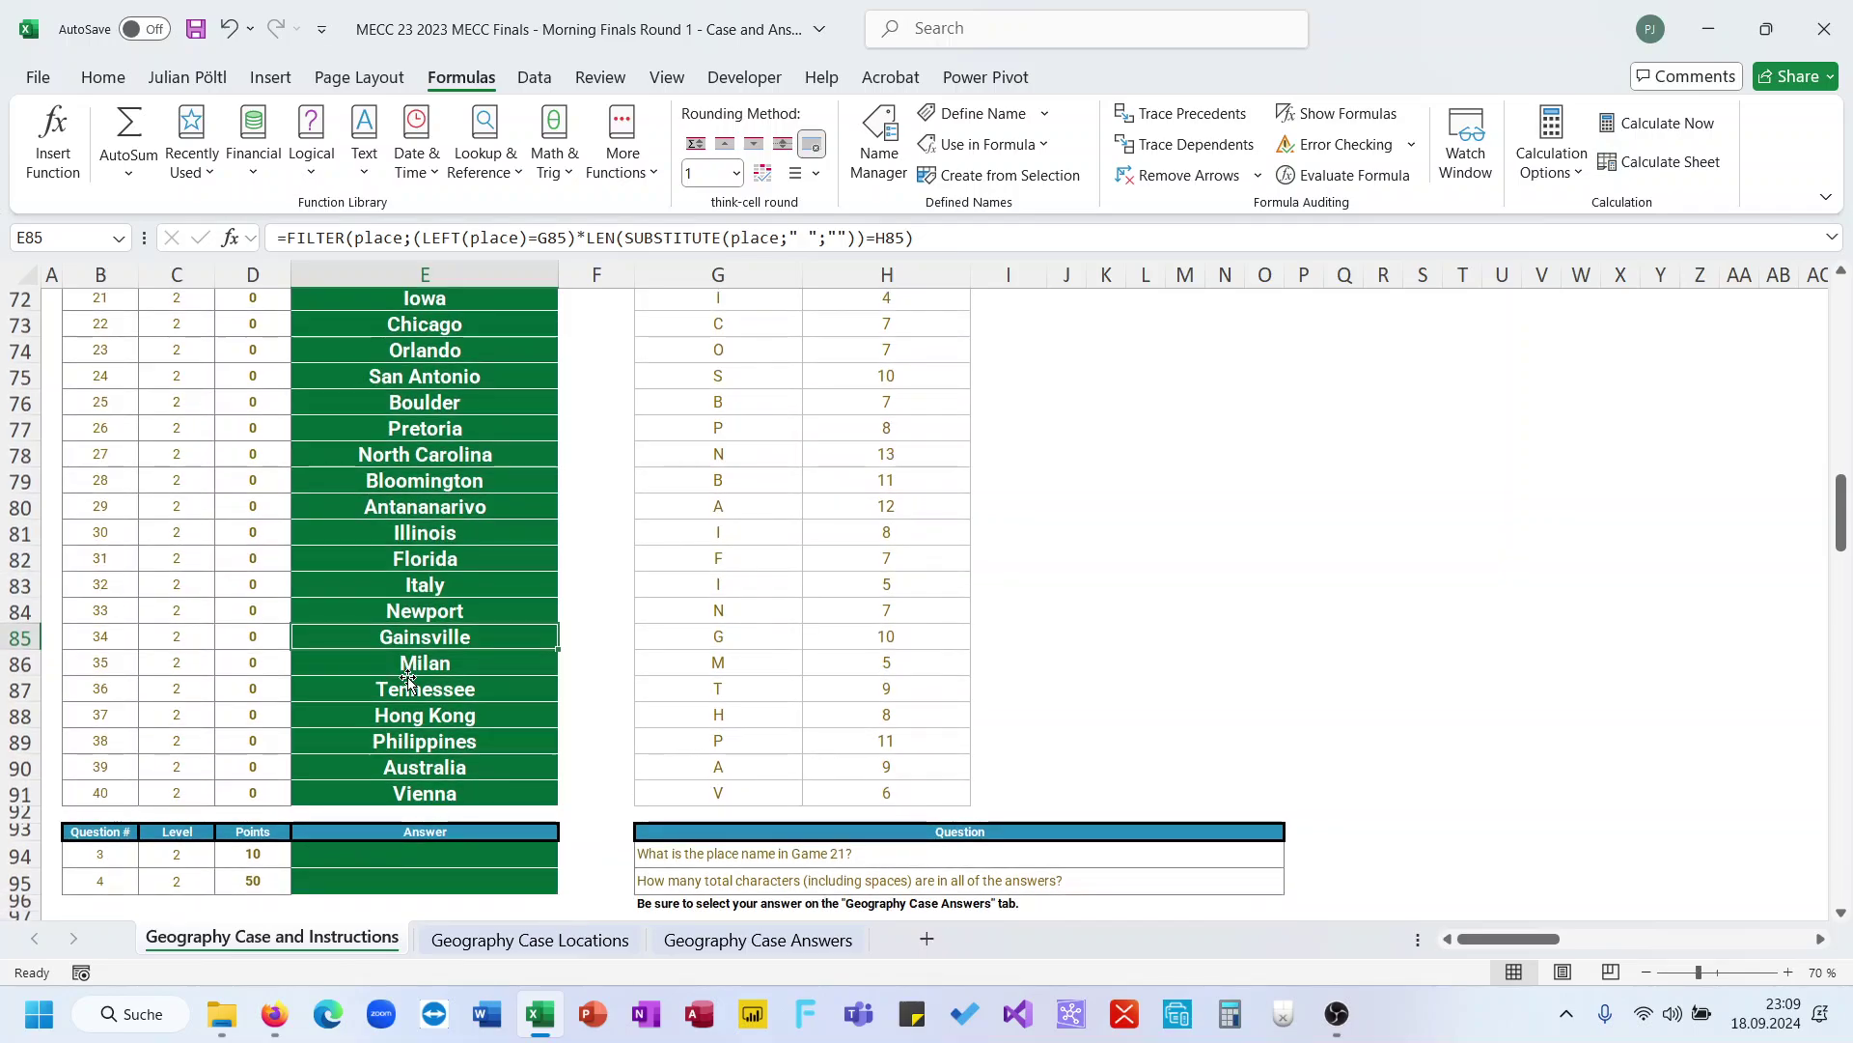
pyautogui.click(475, 784)
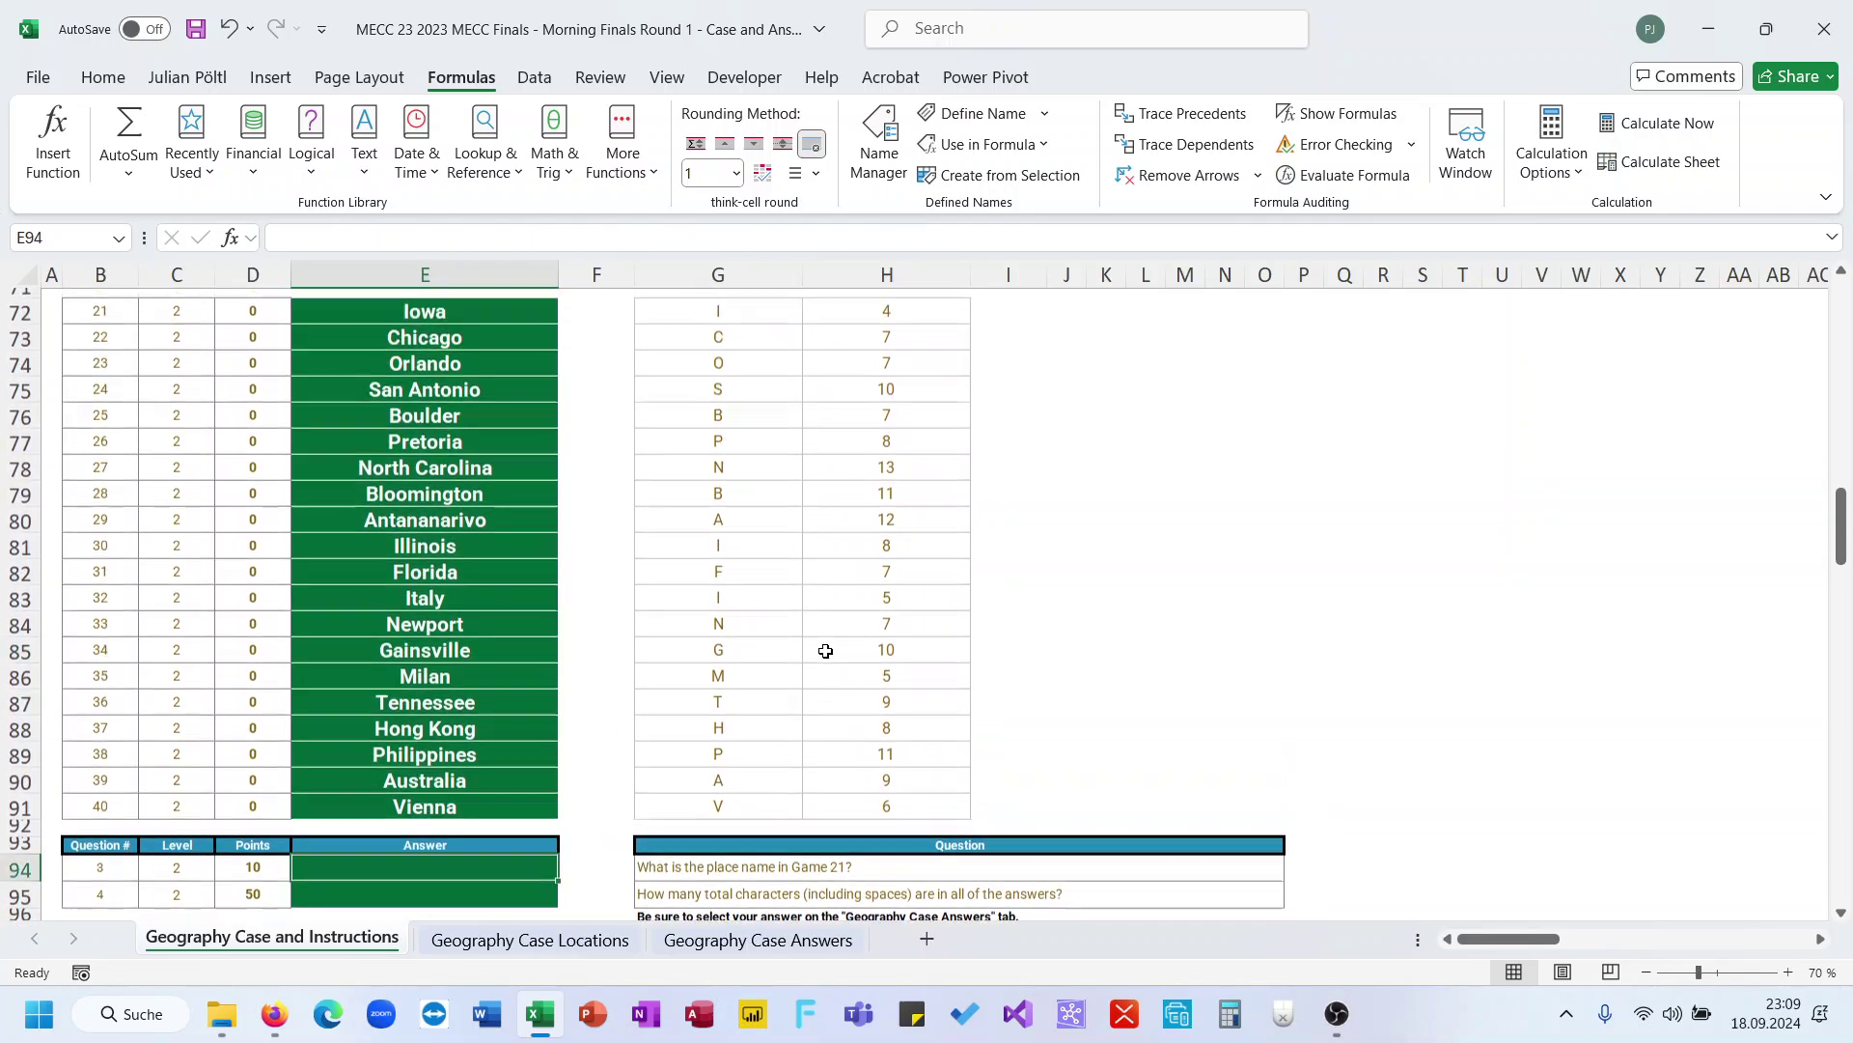
pyautogui.scroll(2, 825, 652)
pyautogui.click(464, 345)
pyautogui.hotkey('ctrl', 'c')
pyautogui.scroll(-3, 463, 345)
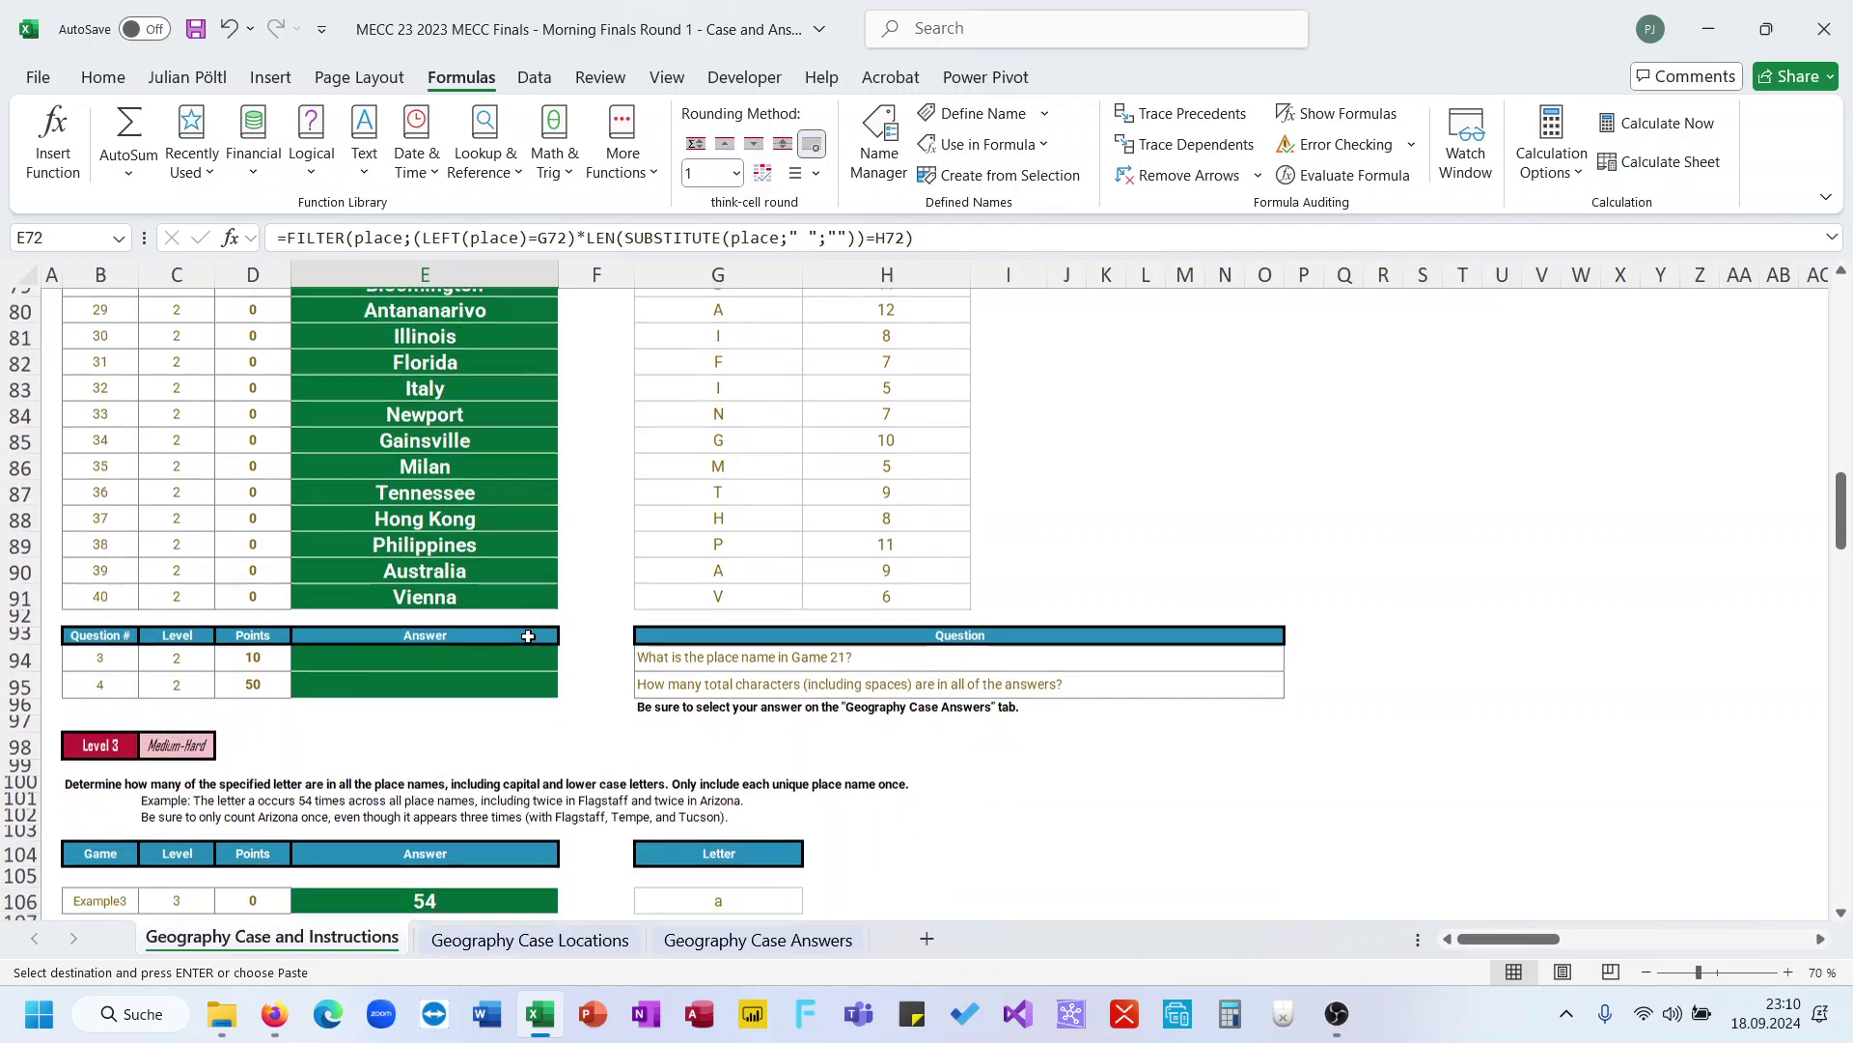
pyautogui.click(483, 657)
pyautogui.hotkey('ctrl', 'v')
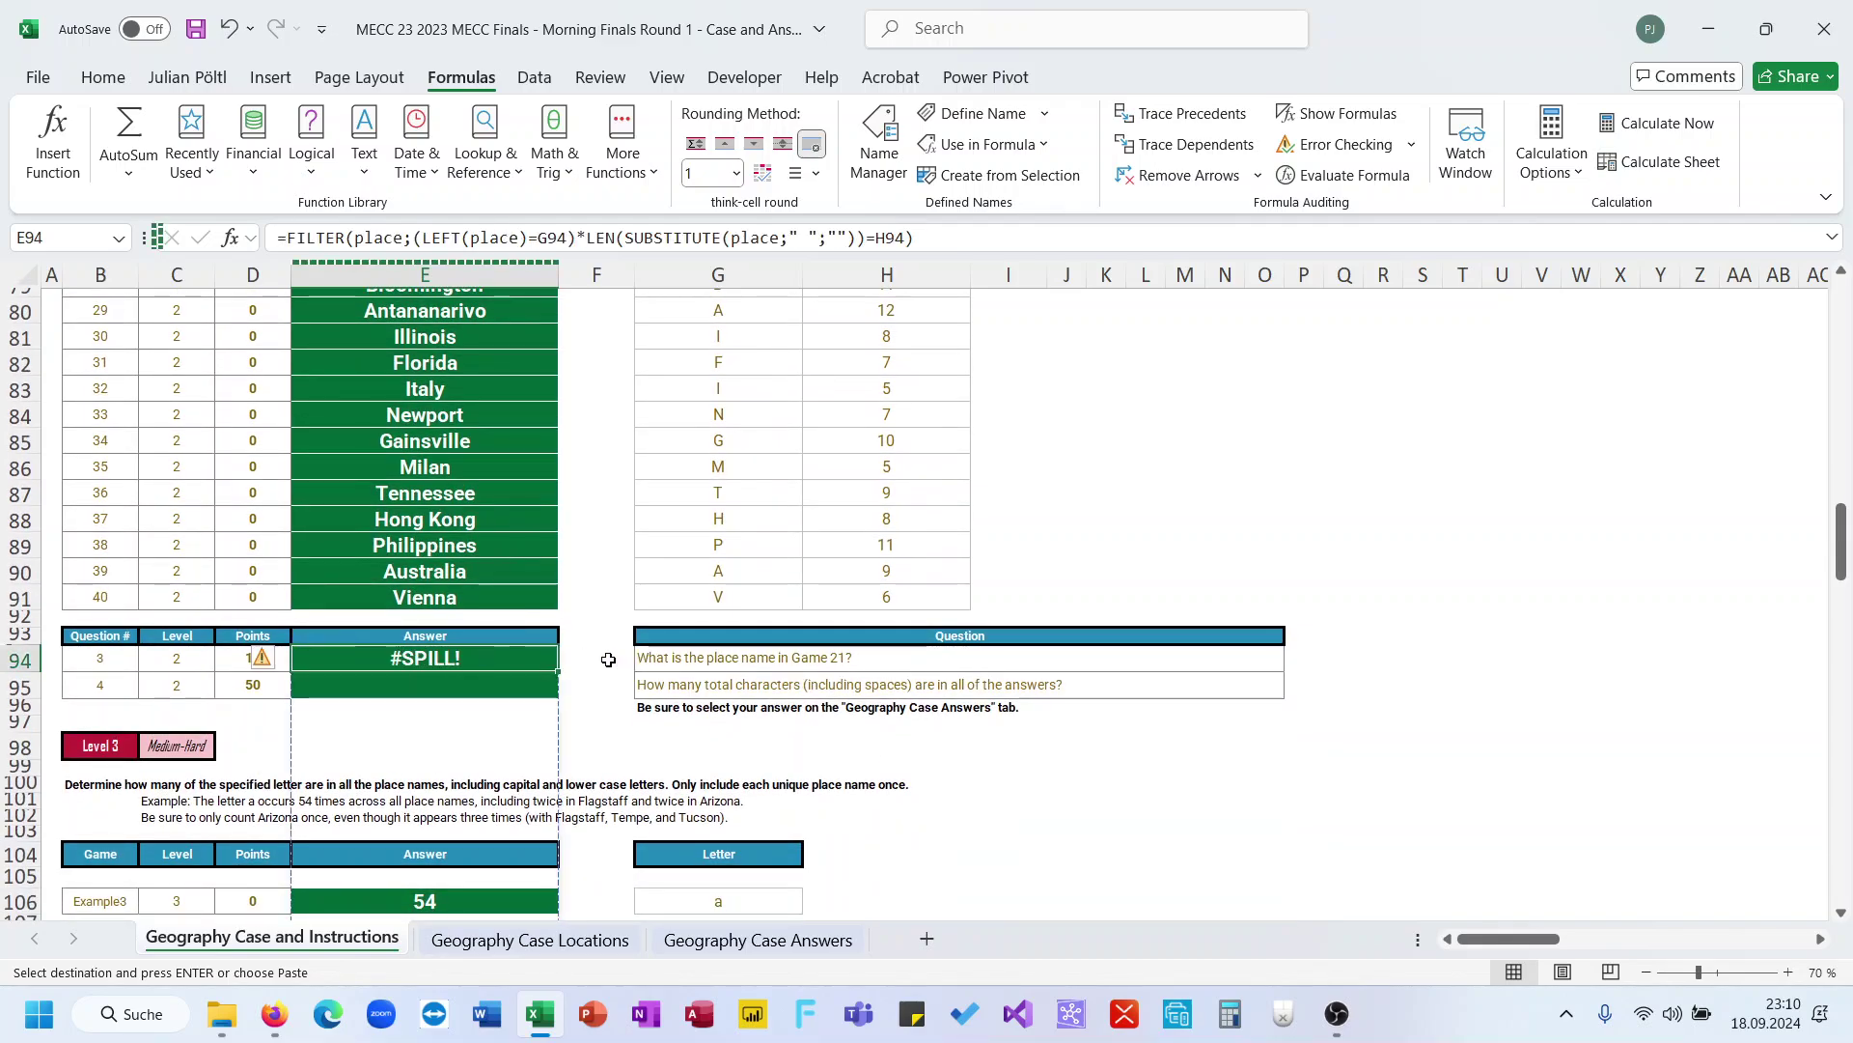
pyautogui.write('Iowa')
pyautogui.hotkey('ctrl', 'Return')
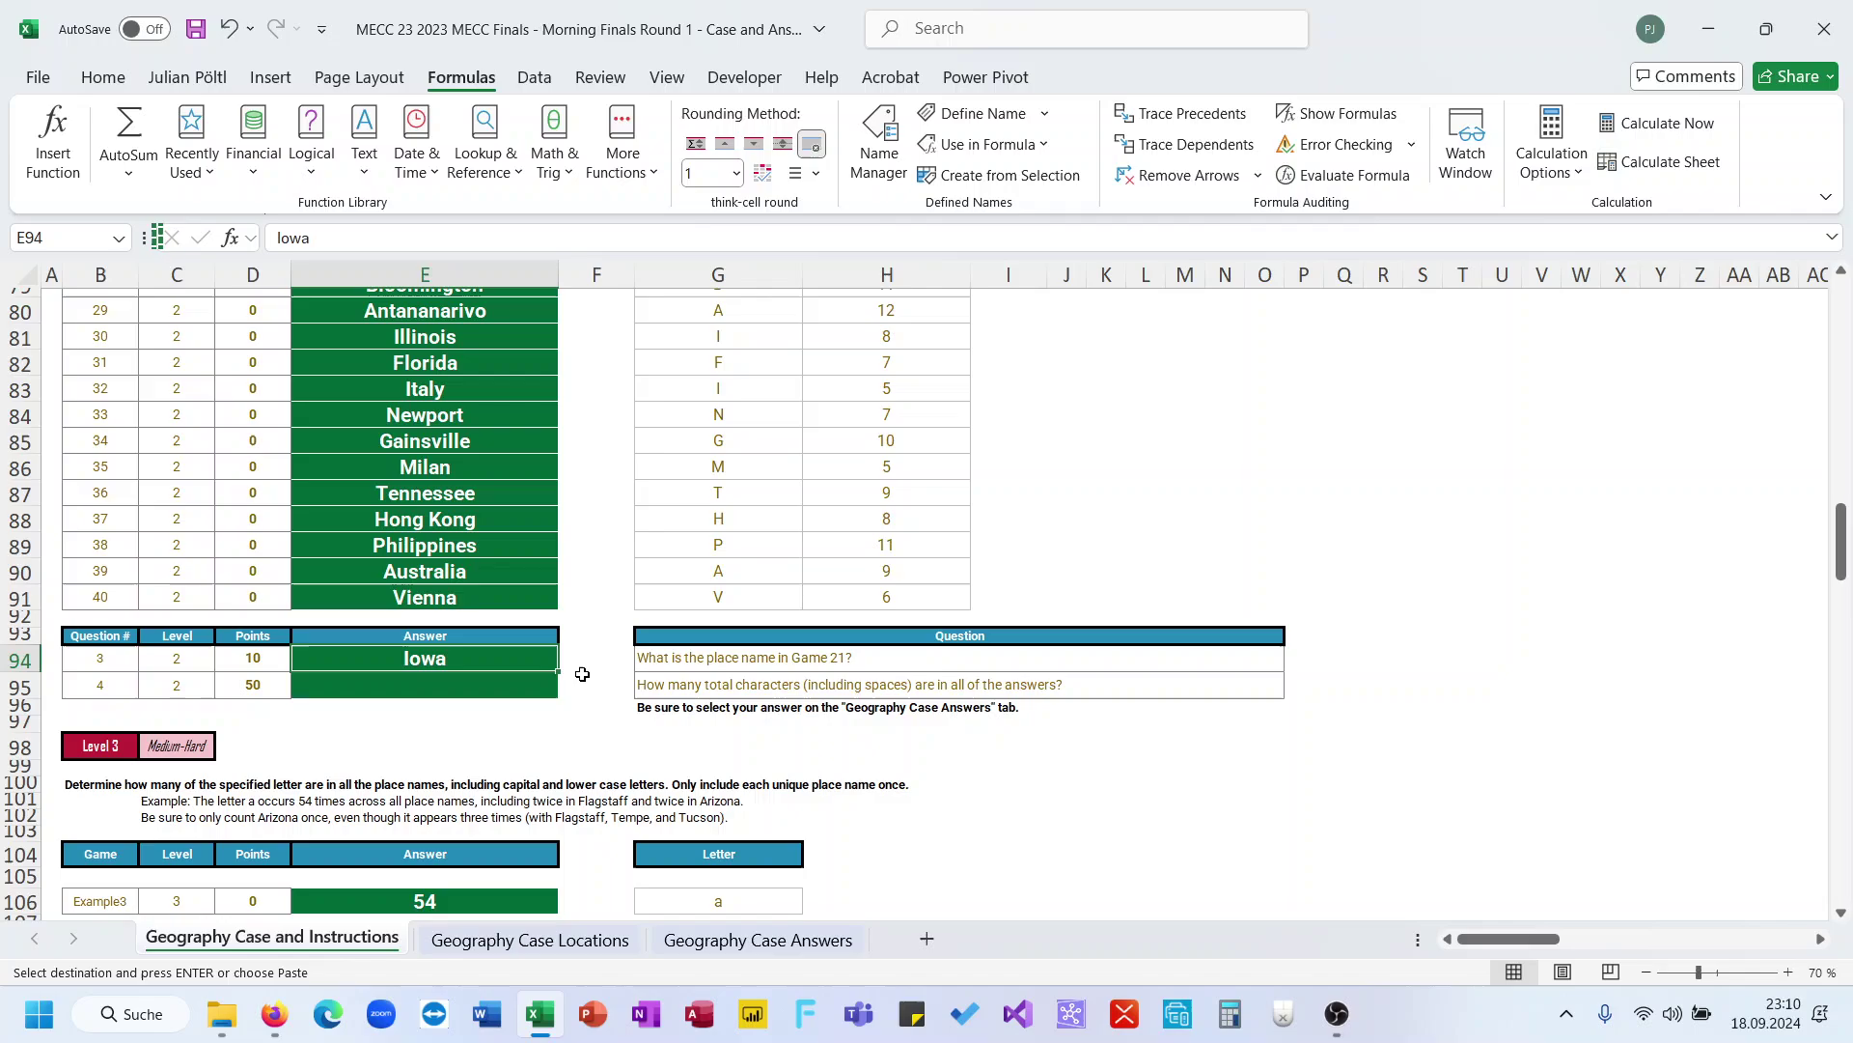
# Answer question 4 in E95 with =SUM(LEN(E72:E91)) to total the characters of all Level 2 answers
pyautogui.click(532, 677)
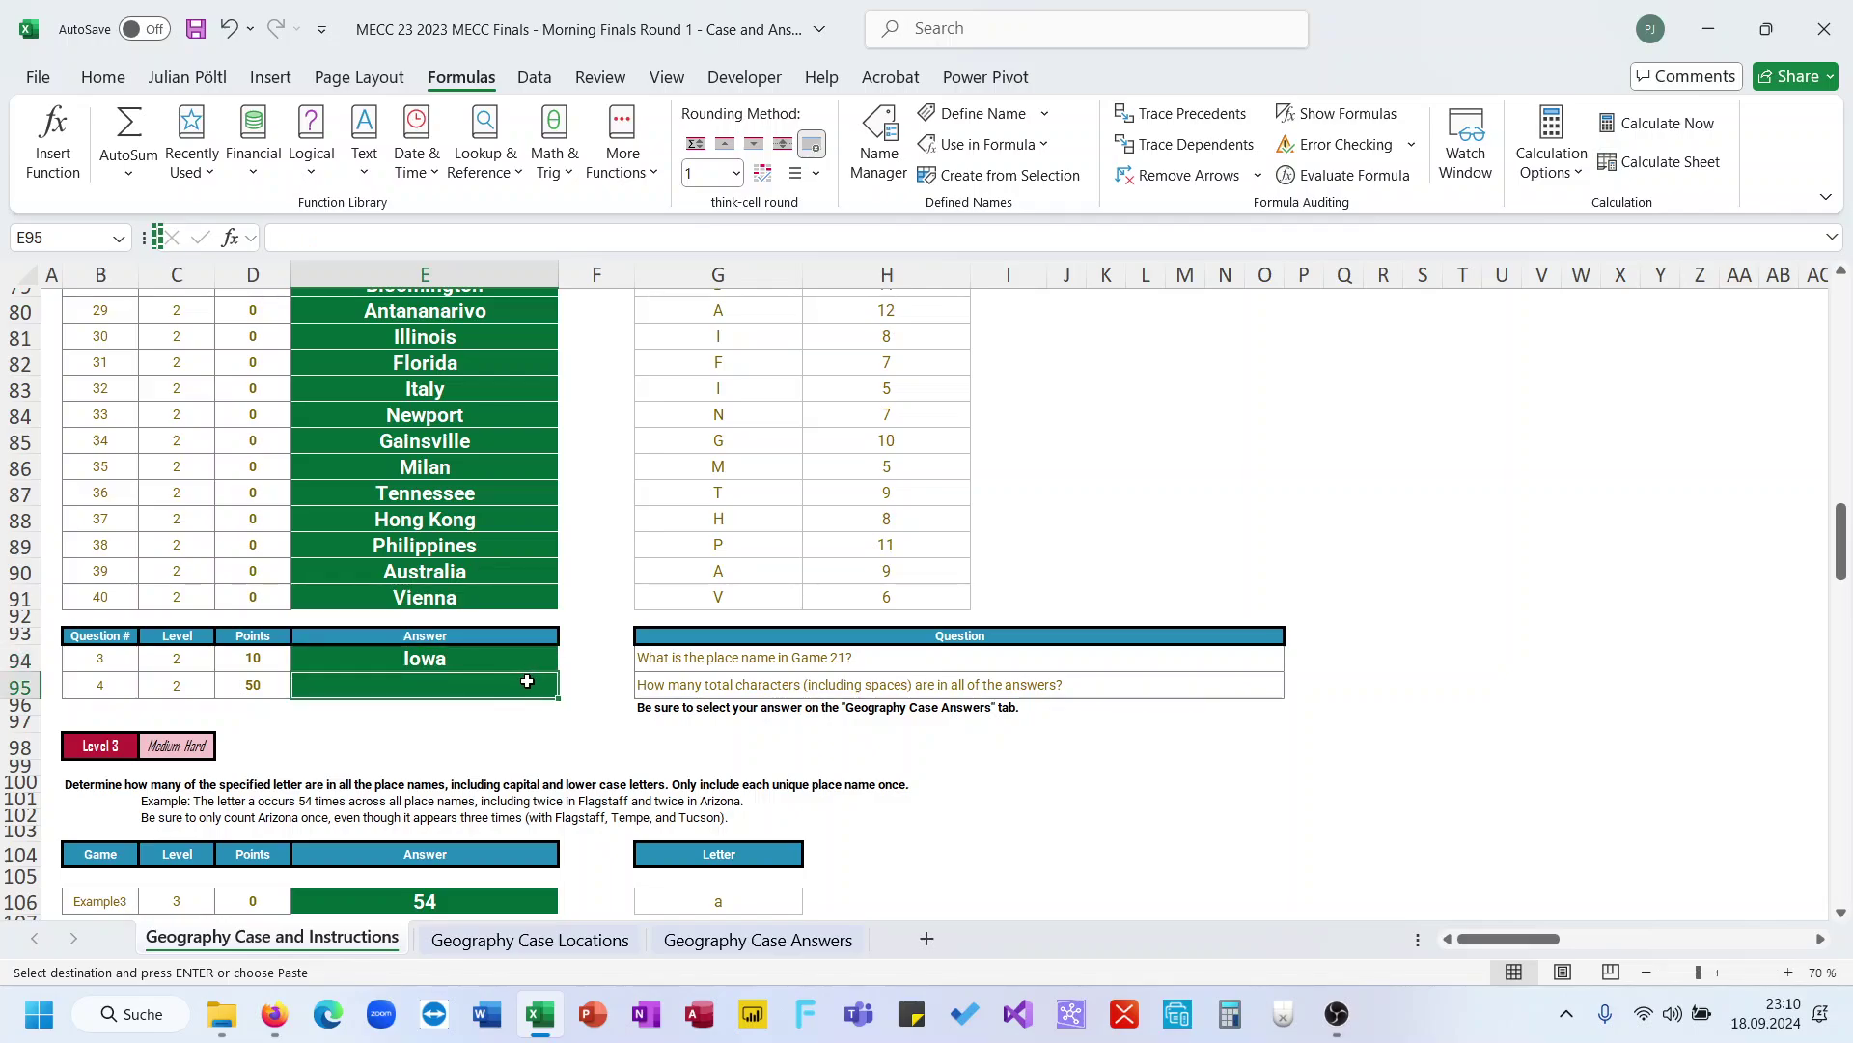
pyautogui.scroll(1, 527, 681)
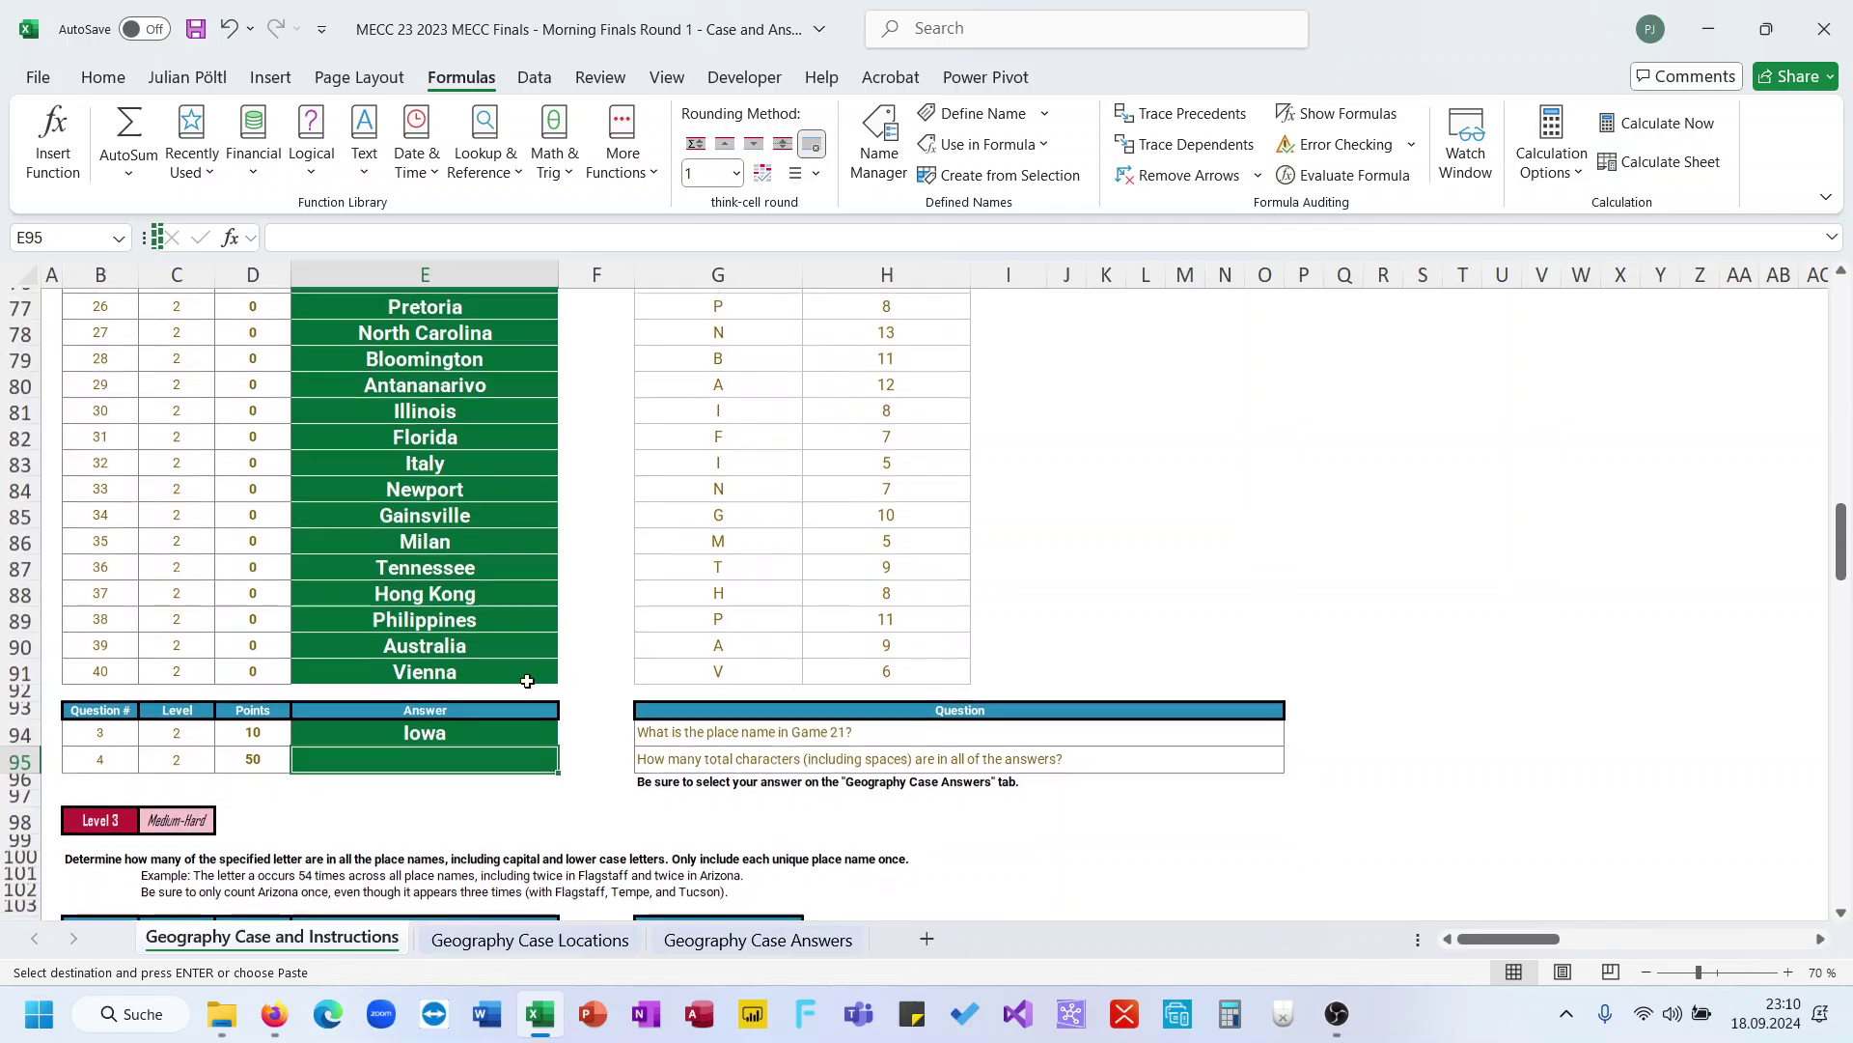
pyautogui.write('=sum(len')
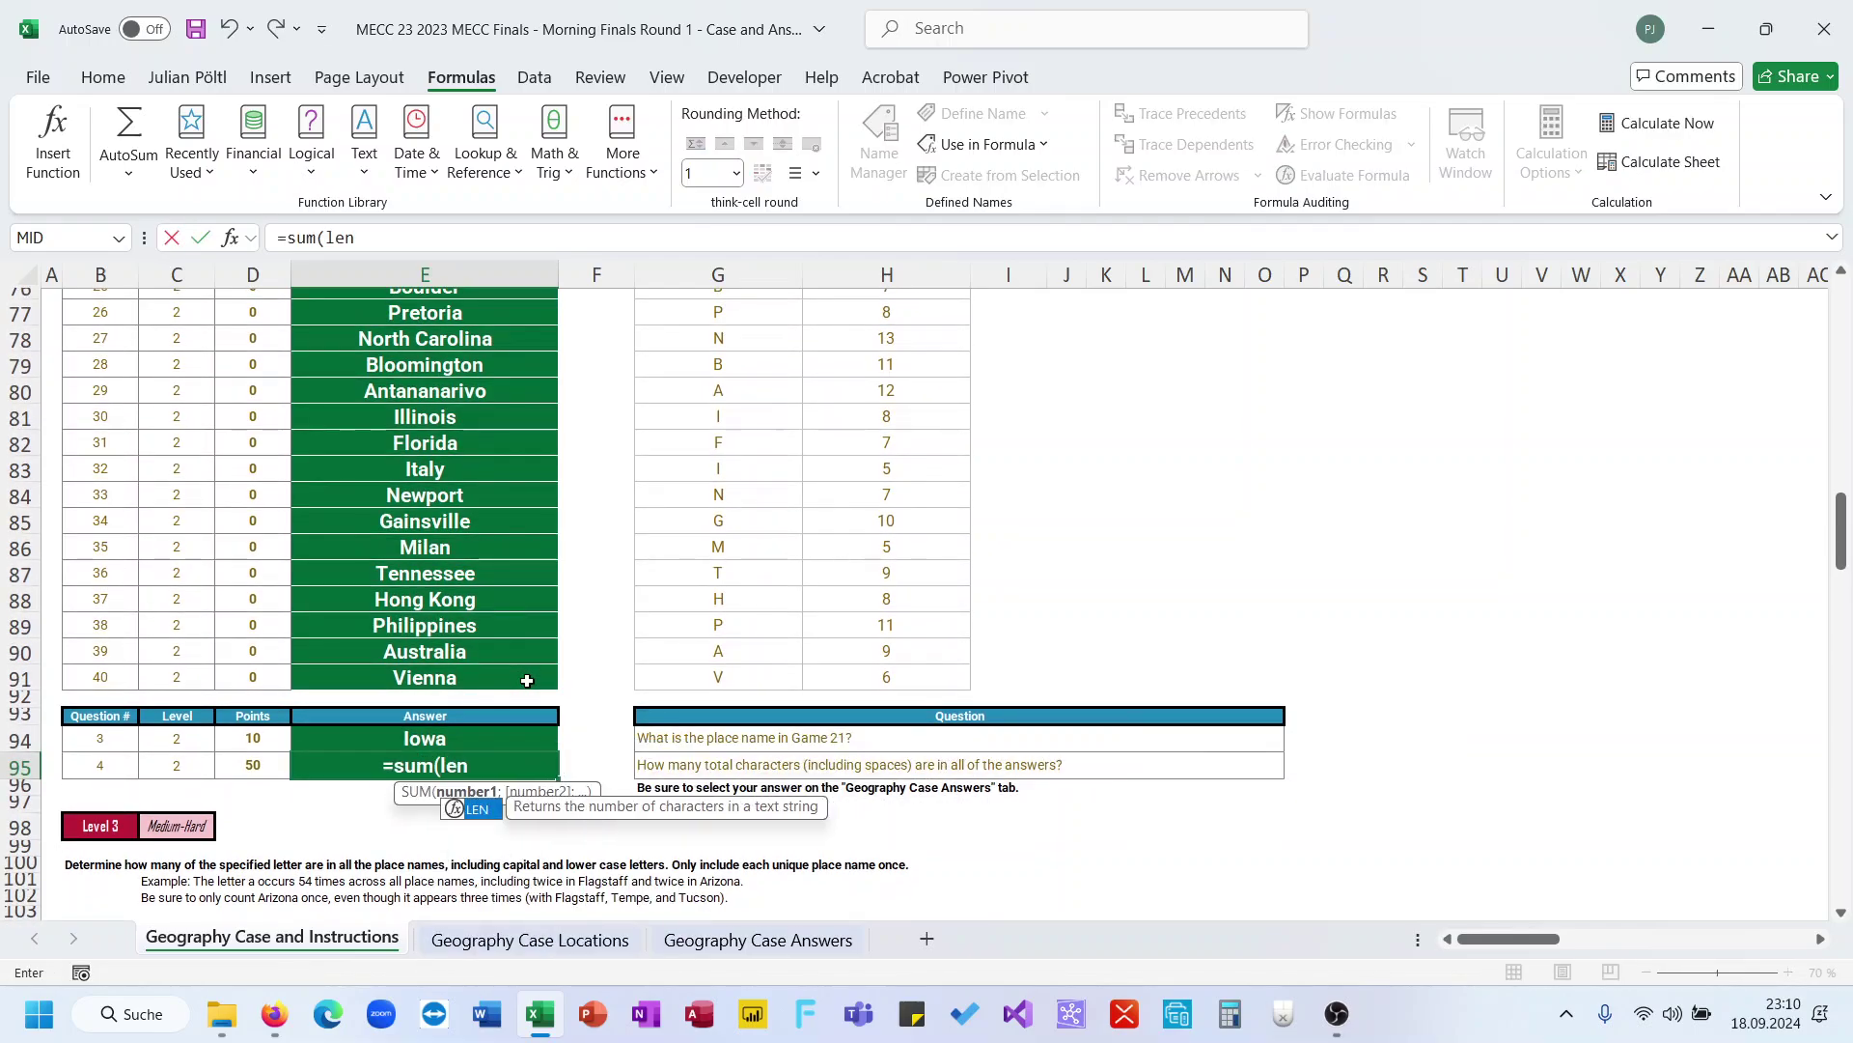
pyautogui.press('Tab')
pyautogui.click(527, 680)
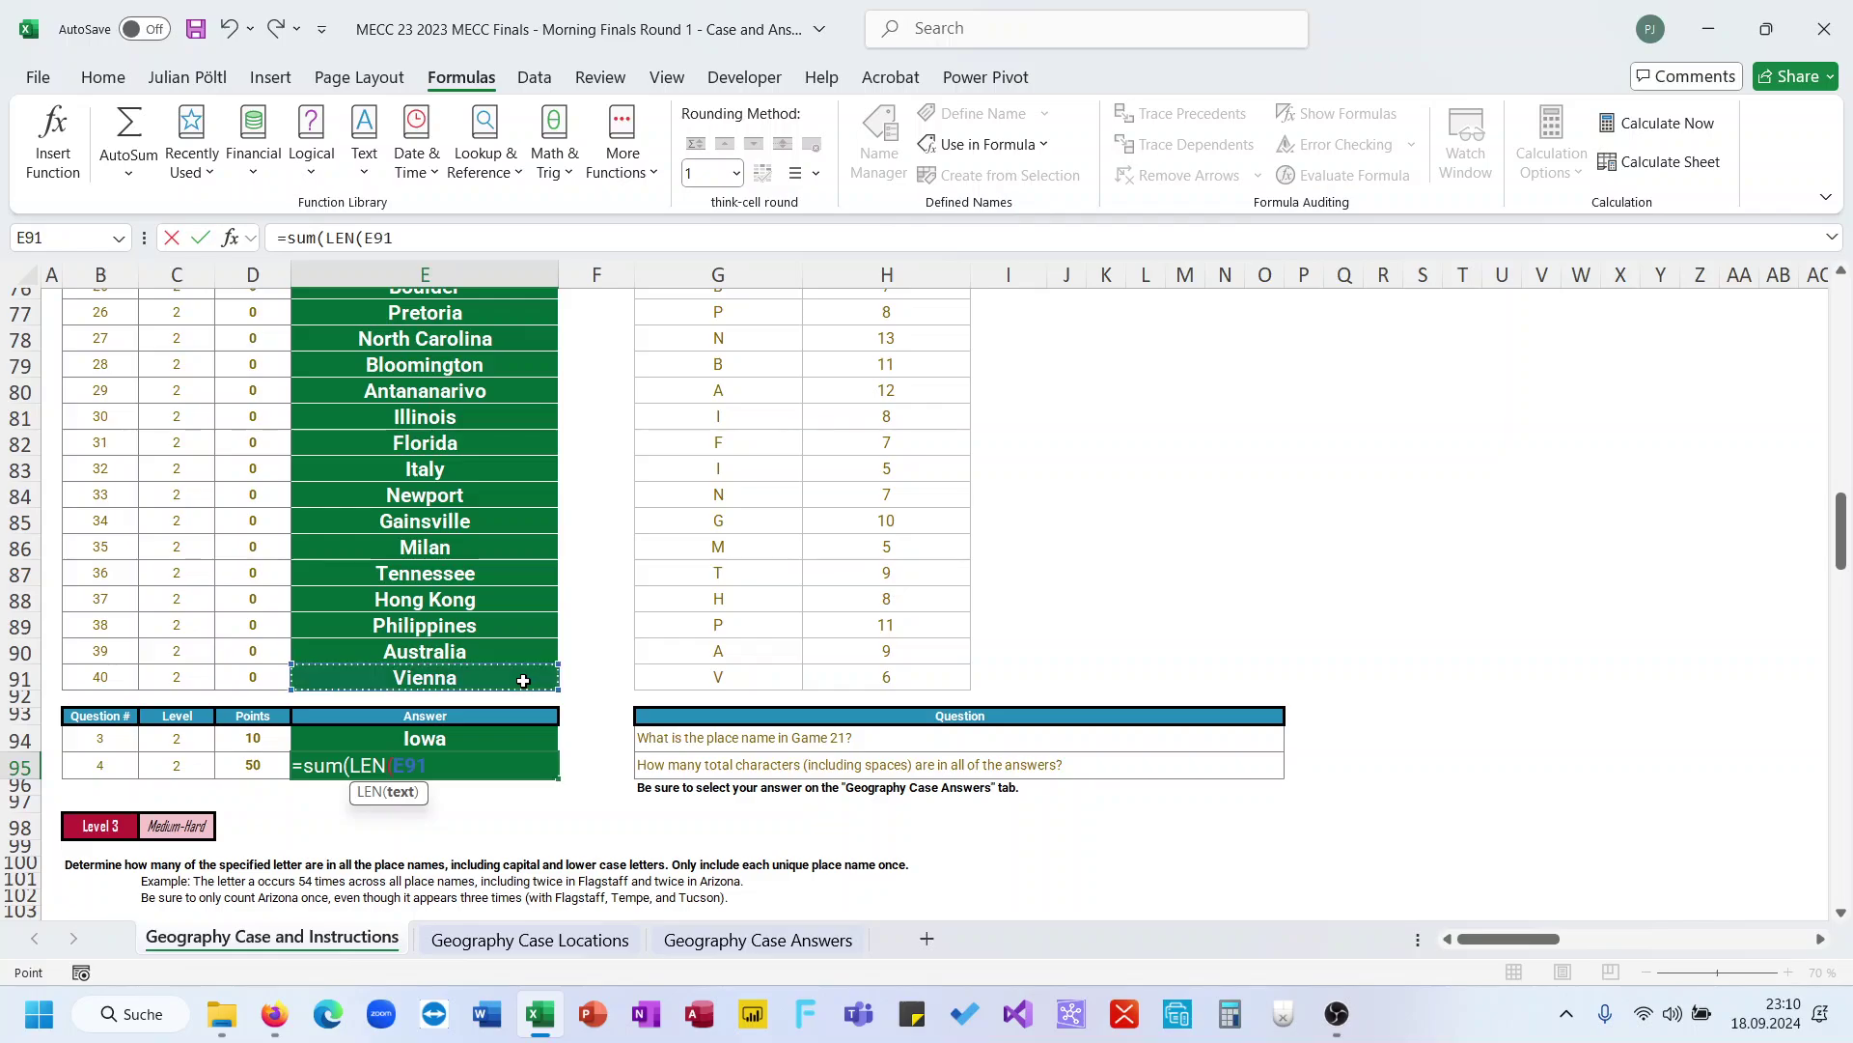
pyautogui.hotkey('ctrl', 'shift', 'Up')
pyautogui.write('))')
pyautogui.hotkey('ctrl', 'Return')
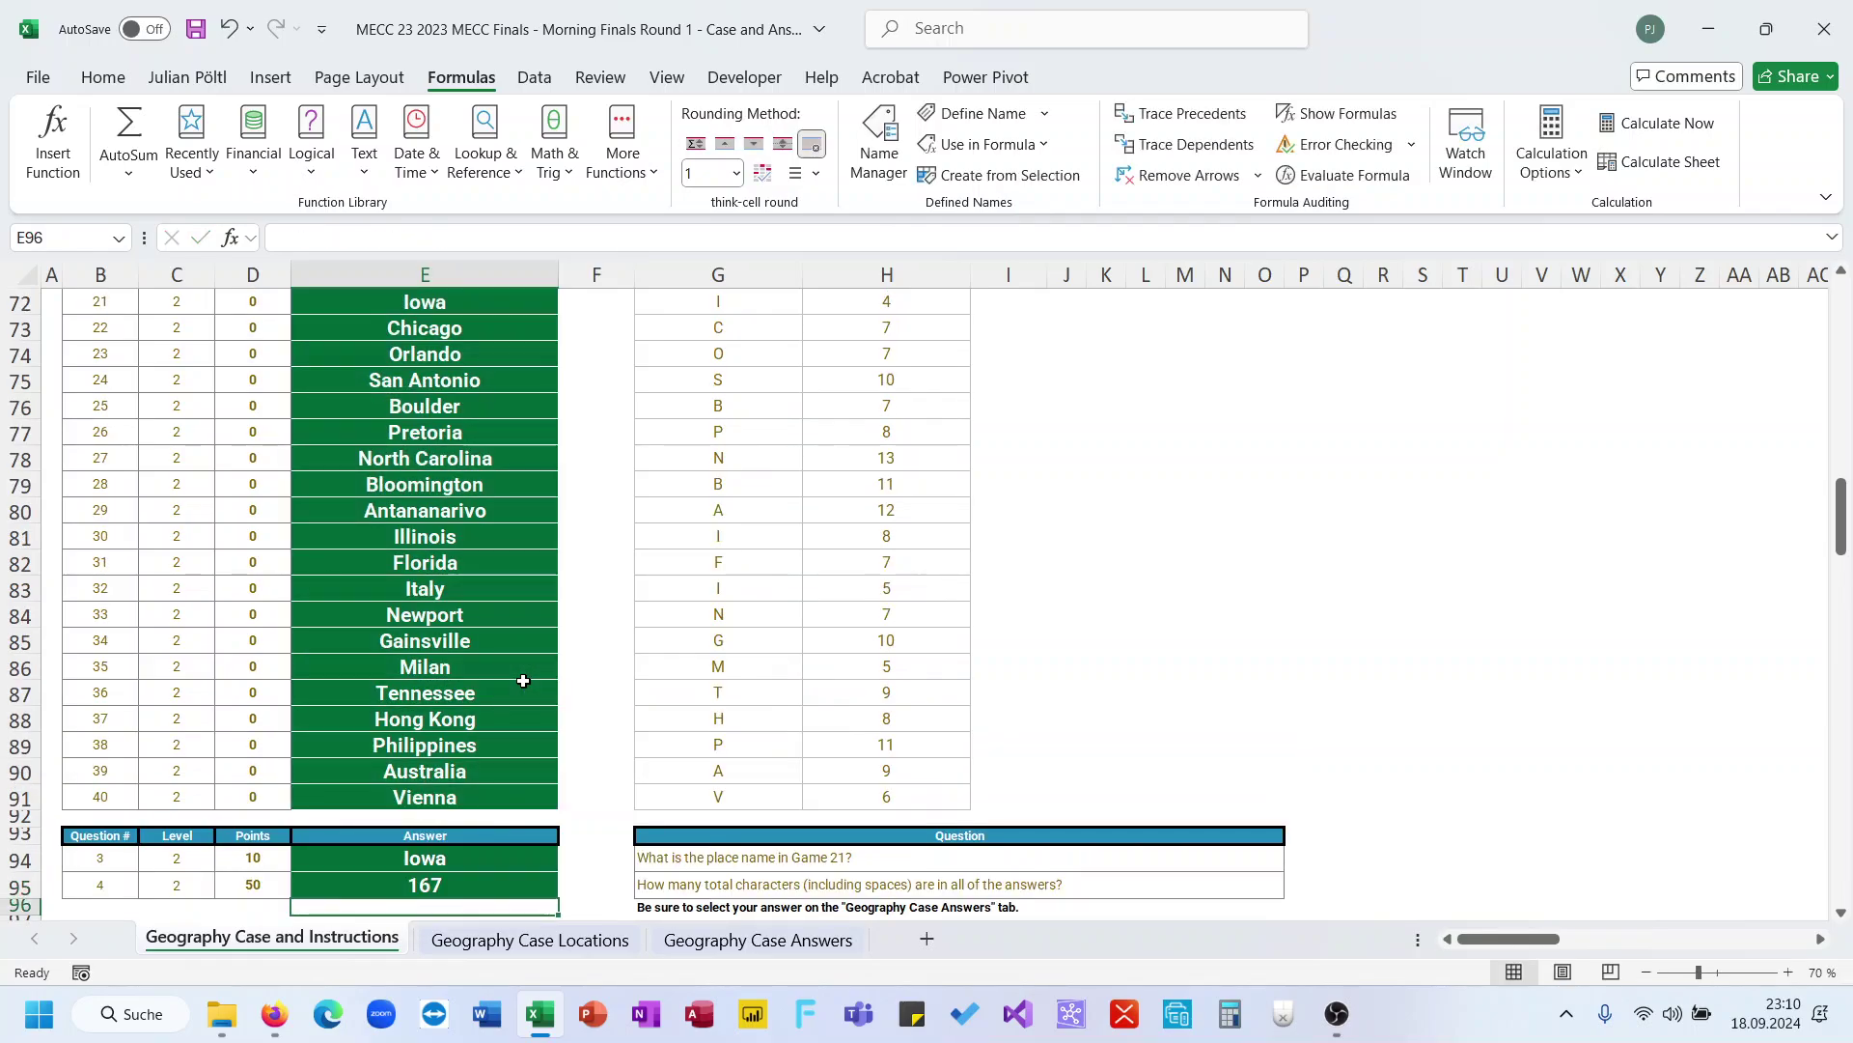
# Compare the Level 2 answers with those on the Geography Case Answers sheet and return to the instructions sheet
pyautogui.scroll(-3, 523, 681)
pyautogui.click(484, 939)
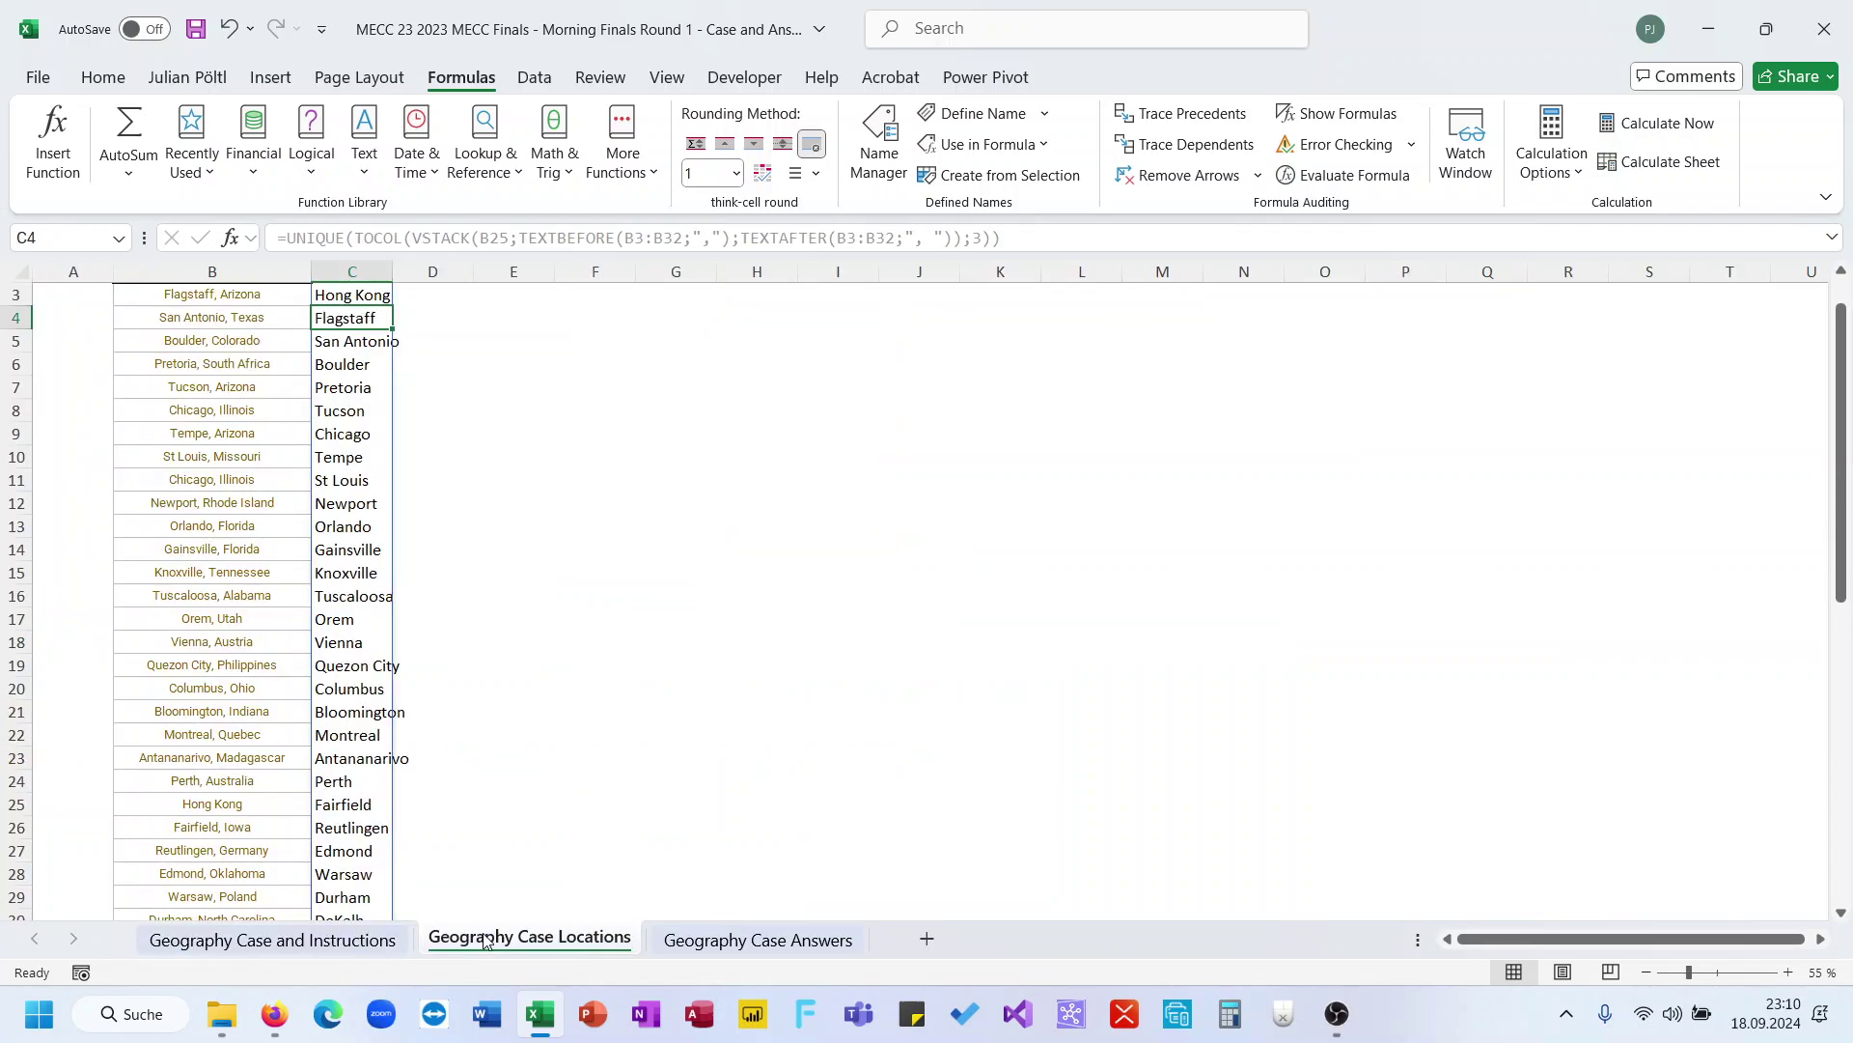
pyautogui.click(758, 939)
pyautogui.scroll(-2, 699, 783)
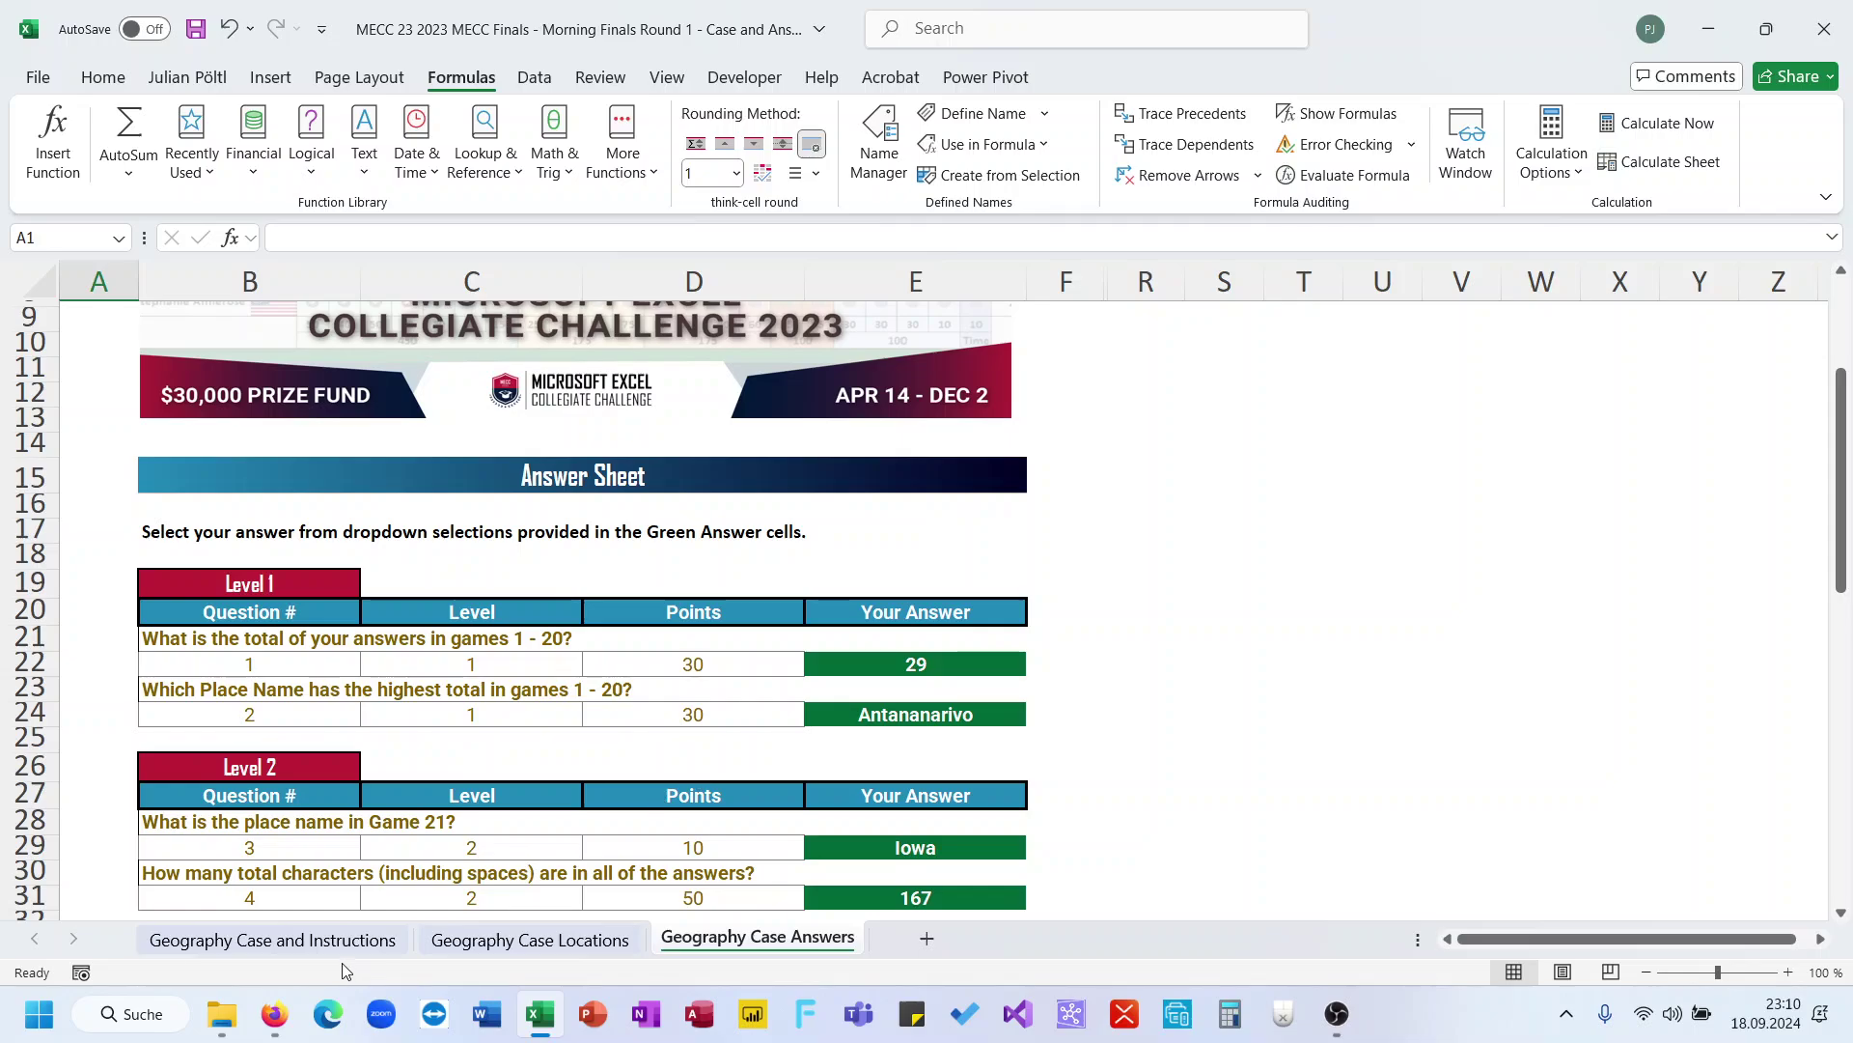
pyautogui.click(343, 948)
# Select E108 for game 41 of Level 3 and check the place list on the Geography Case Locations sheet
pyautogui.scroll(-3, 436, 831)
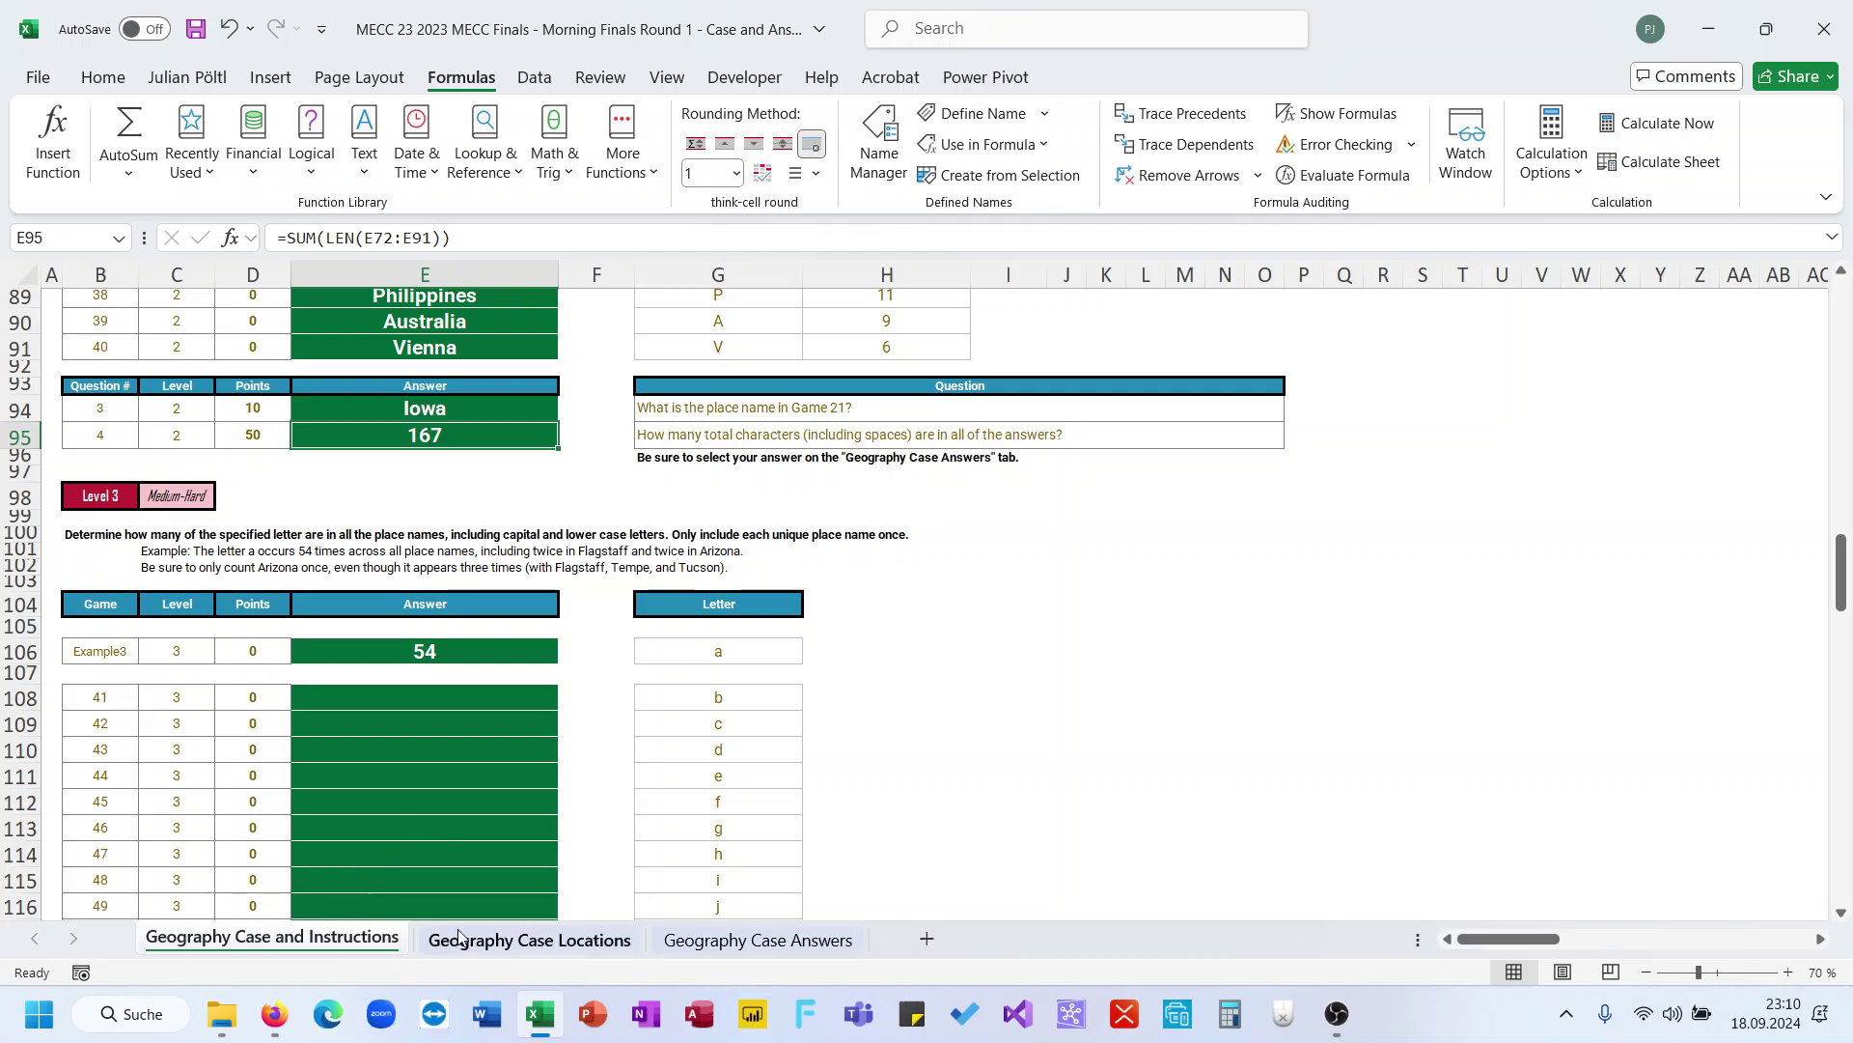
pyautogui.click(462, 694)
pyautogui.write('=')
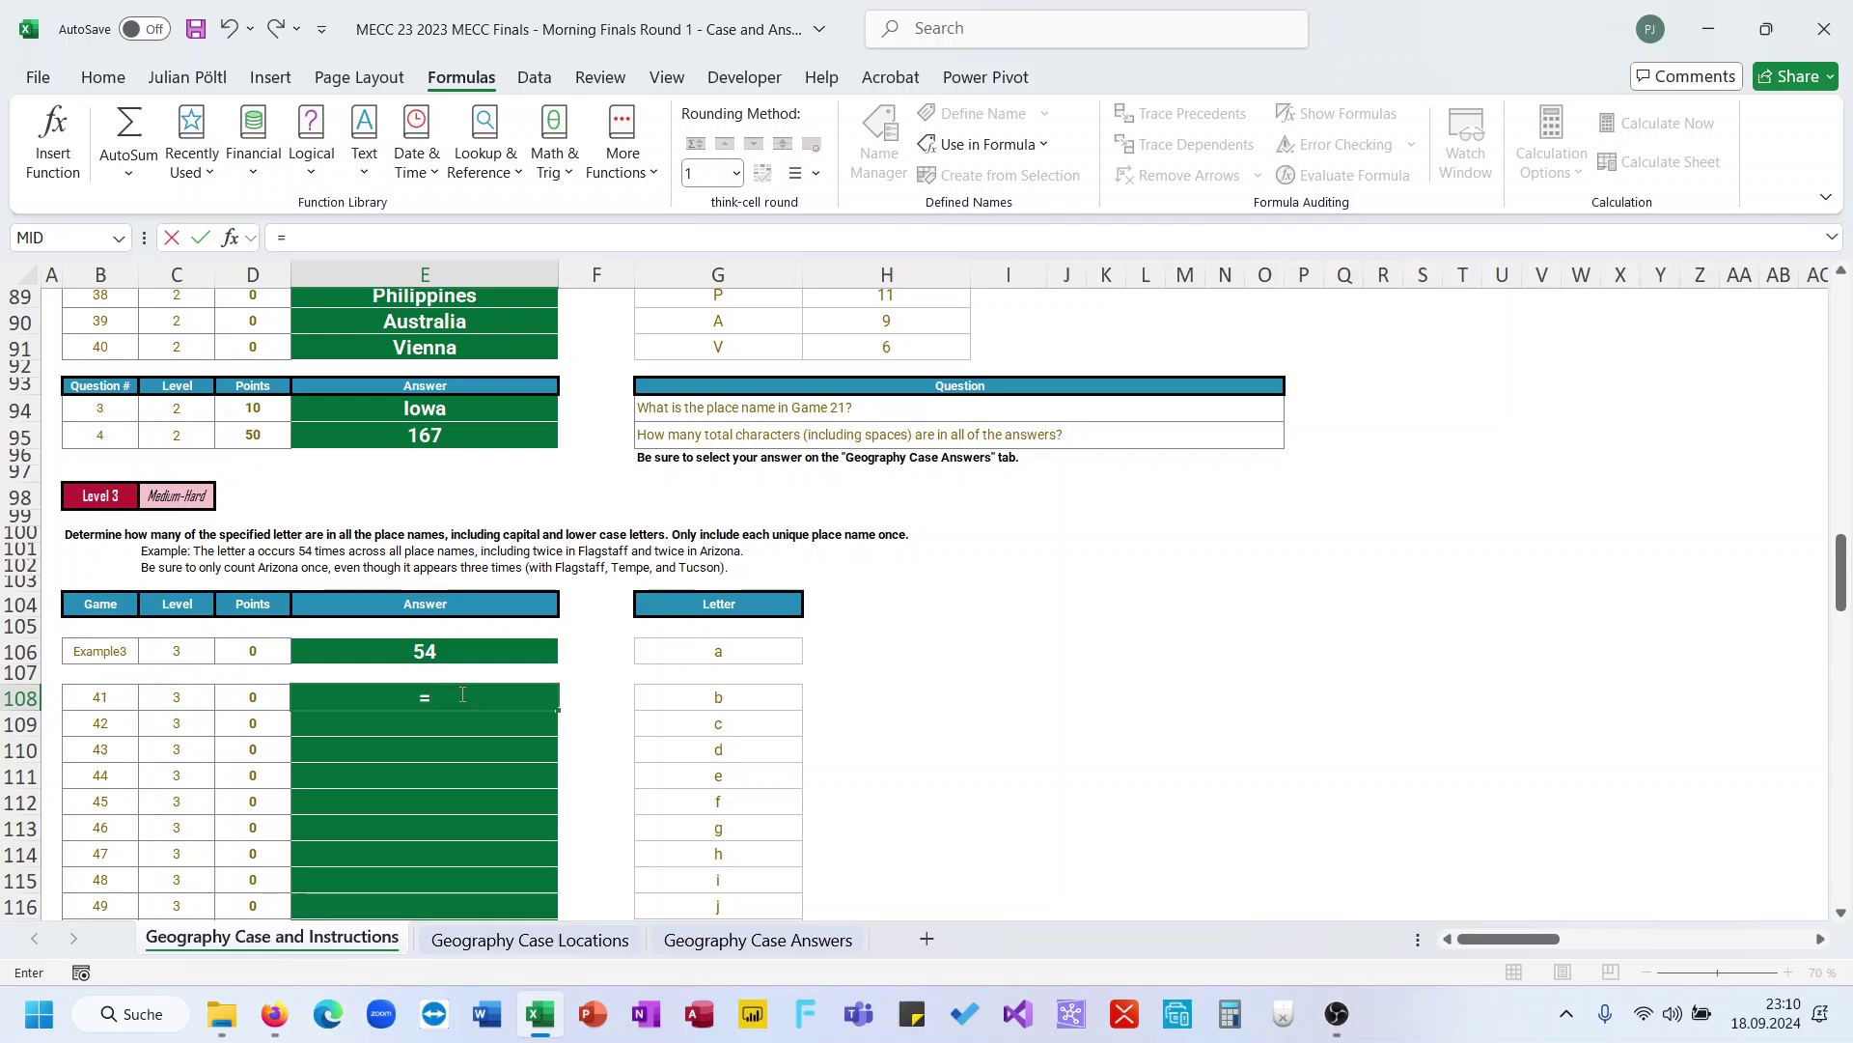
pyautogui.press('Escape')
pyautogui.click(493, 939)
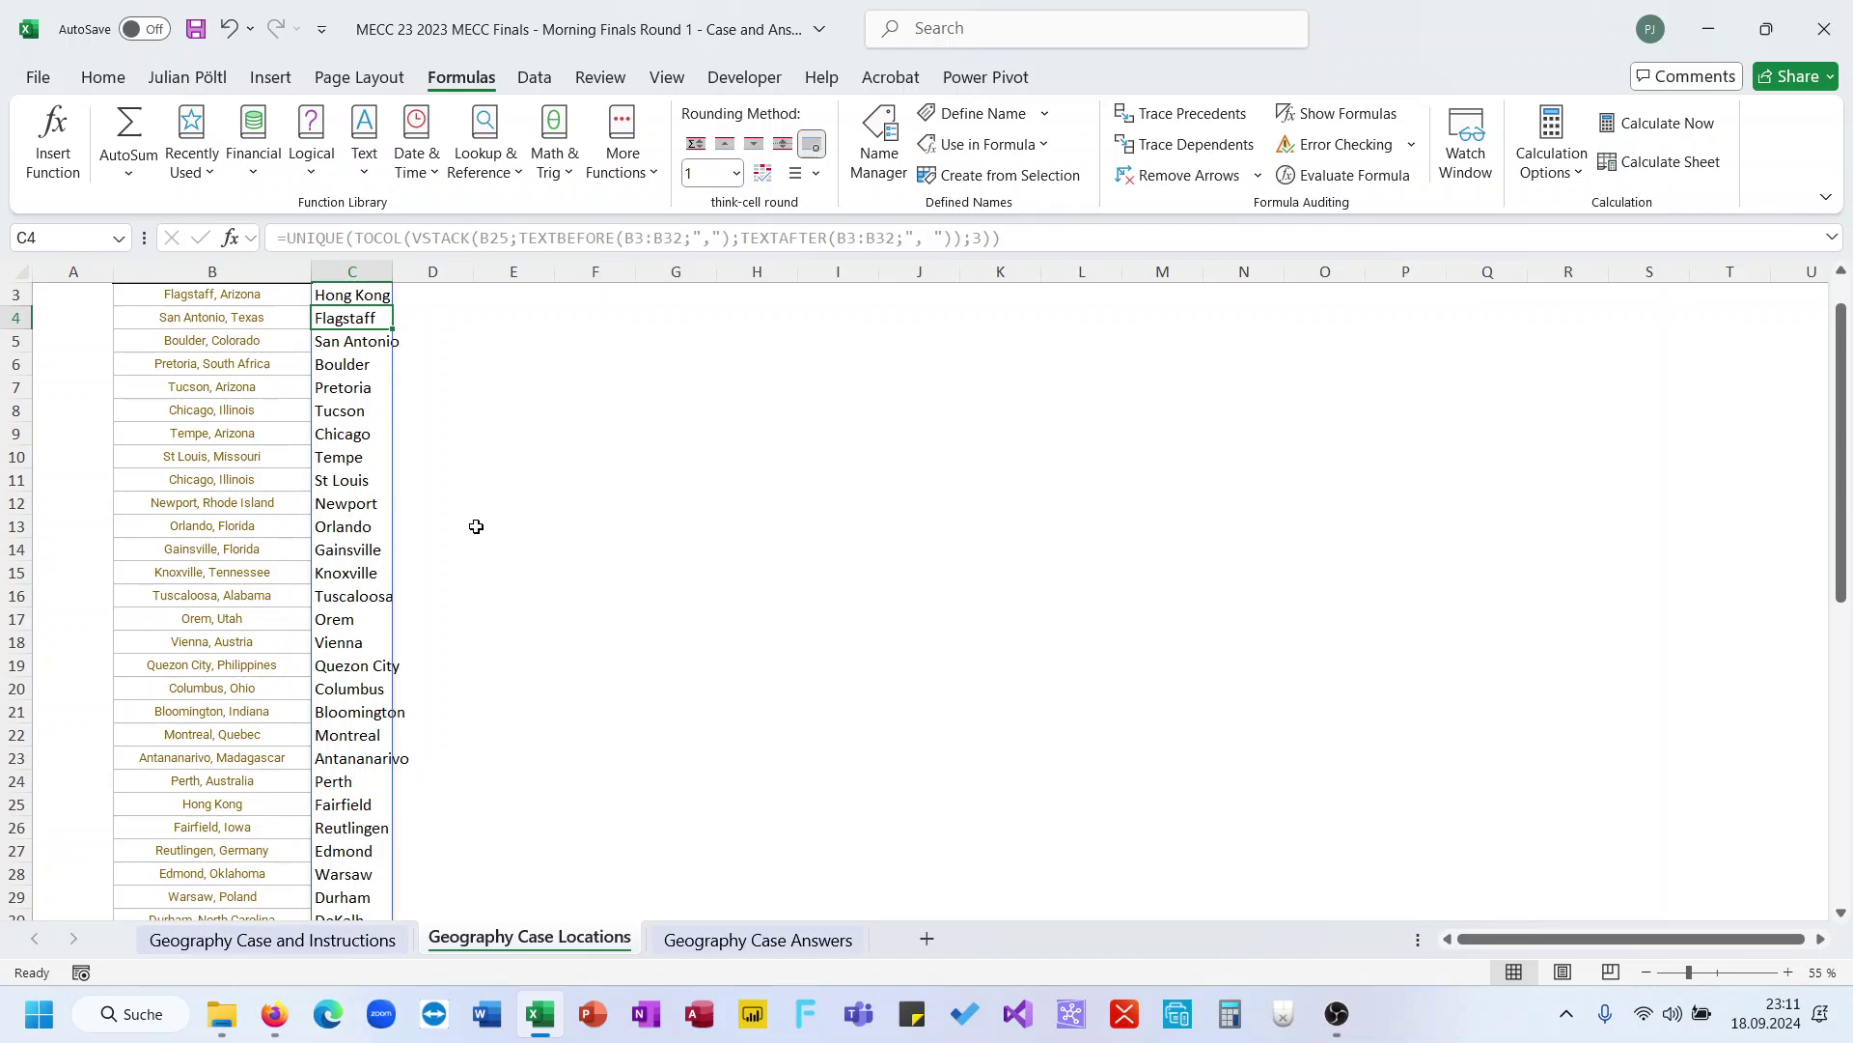
pyautogui.scroll(-1, 476, 526)
pyautogui.scroll(2, 454, 609)
pyautogui.click(372, 941)
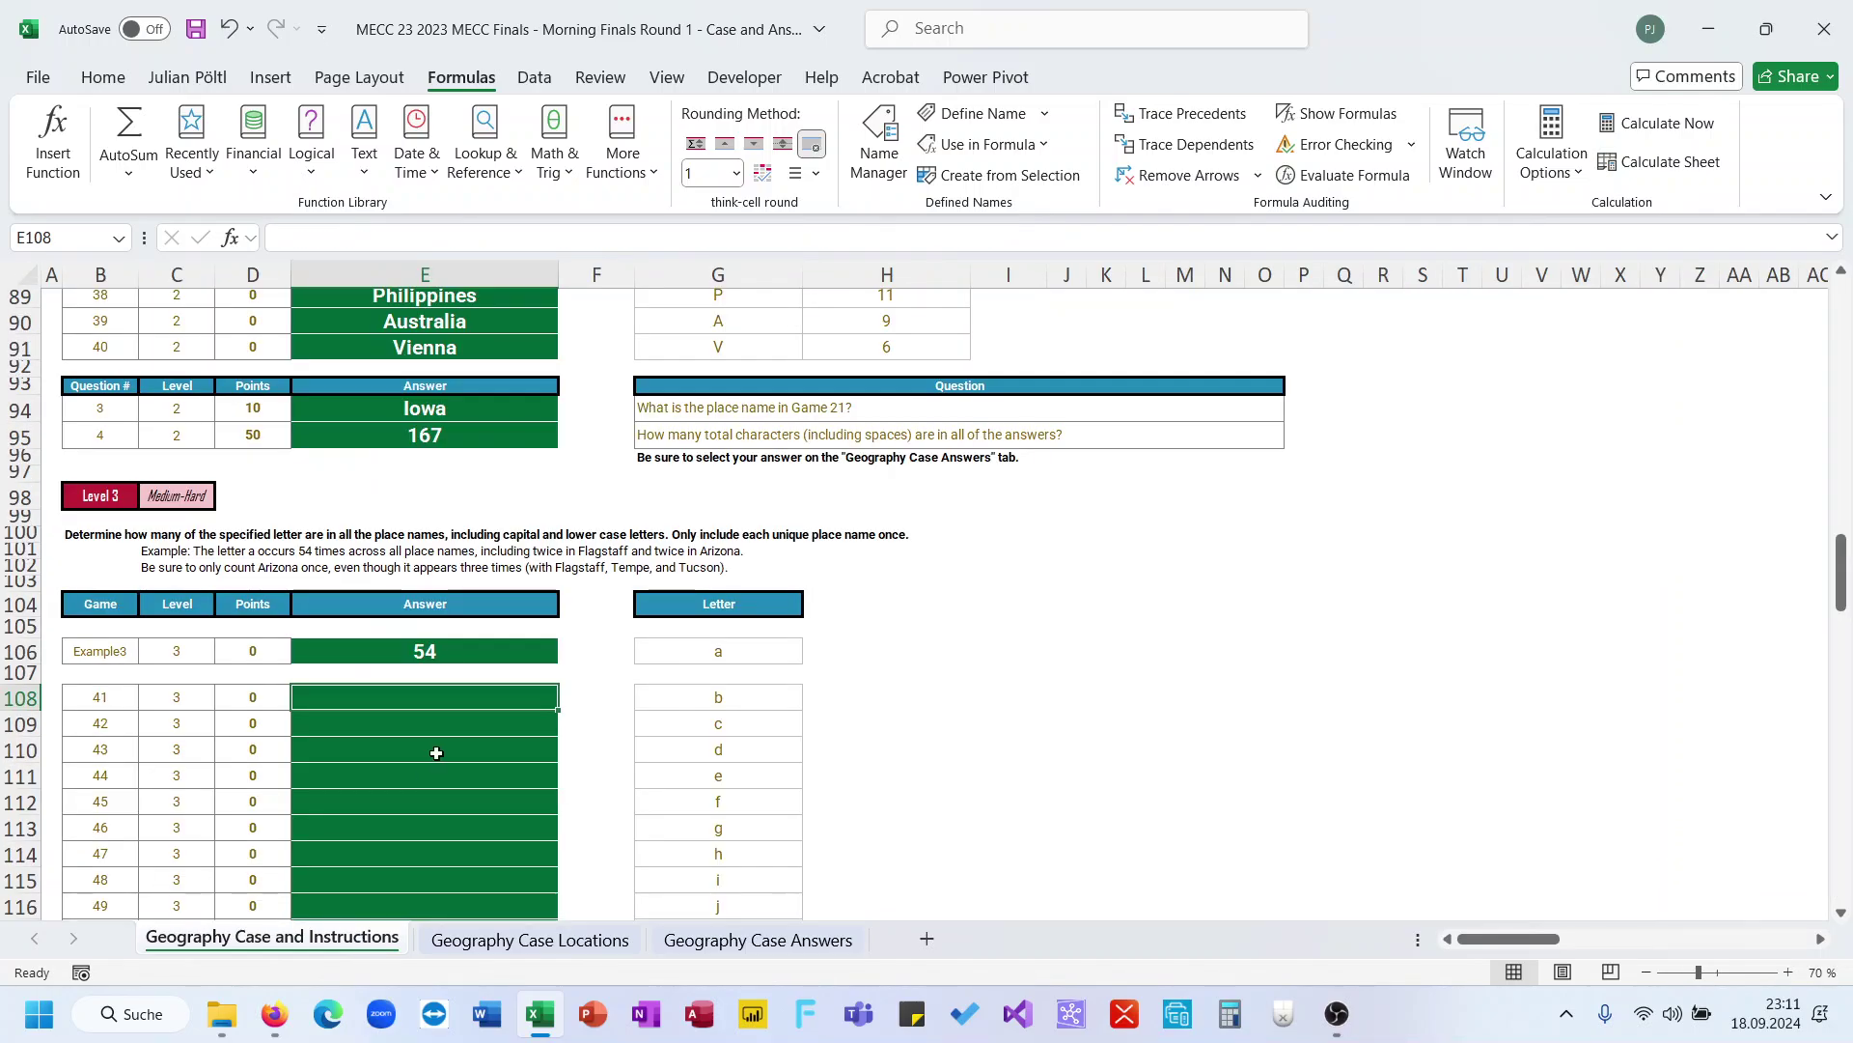
# Start the game 41 formula in E108 with =LEN(CONCAT(place)) to count the characters of all place names
pyautogui.write('=con')
pyautogui.press('BackSpace')
pyautogui.press('BackSpace')
pyautogui.press('BackSpace')
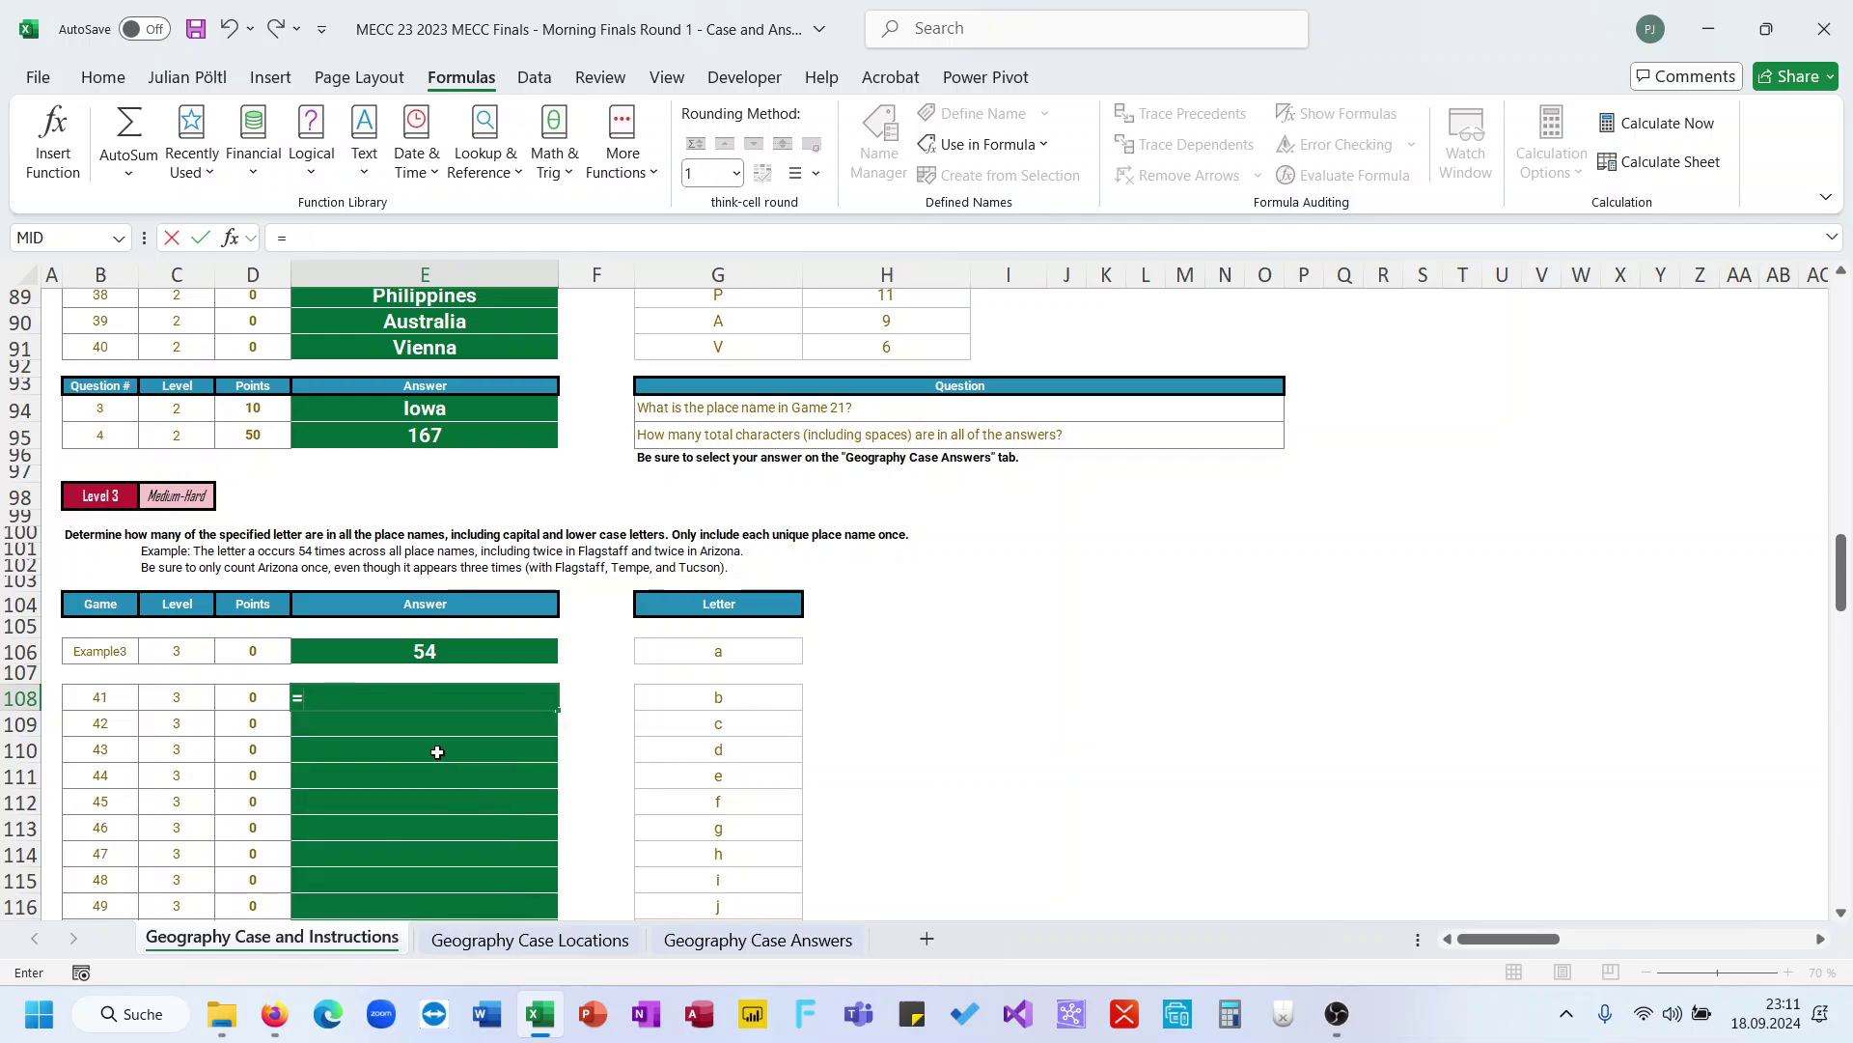
pyautogui.write('len(')
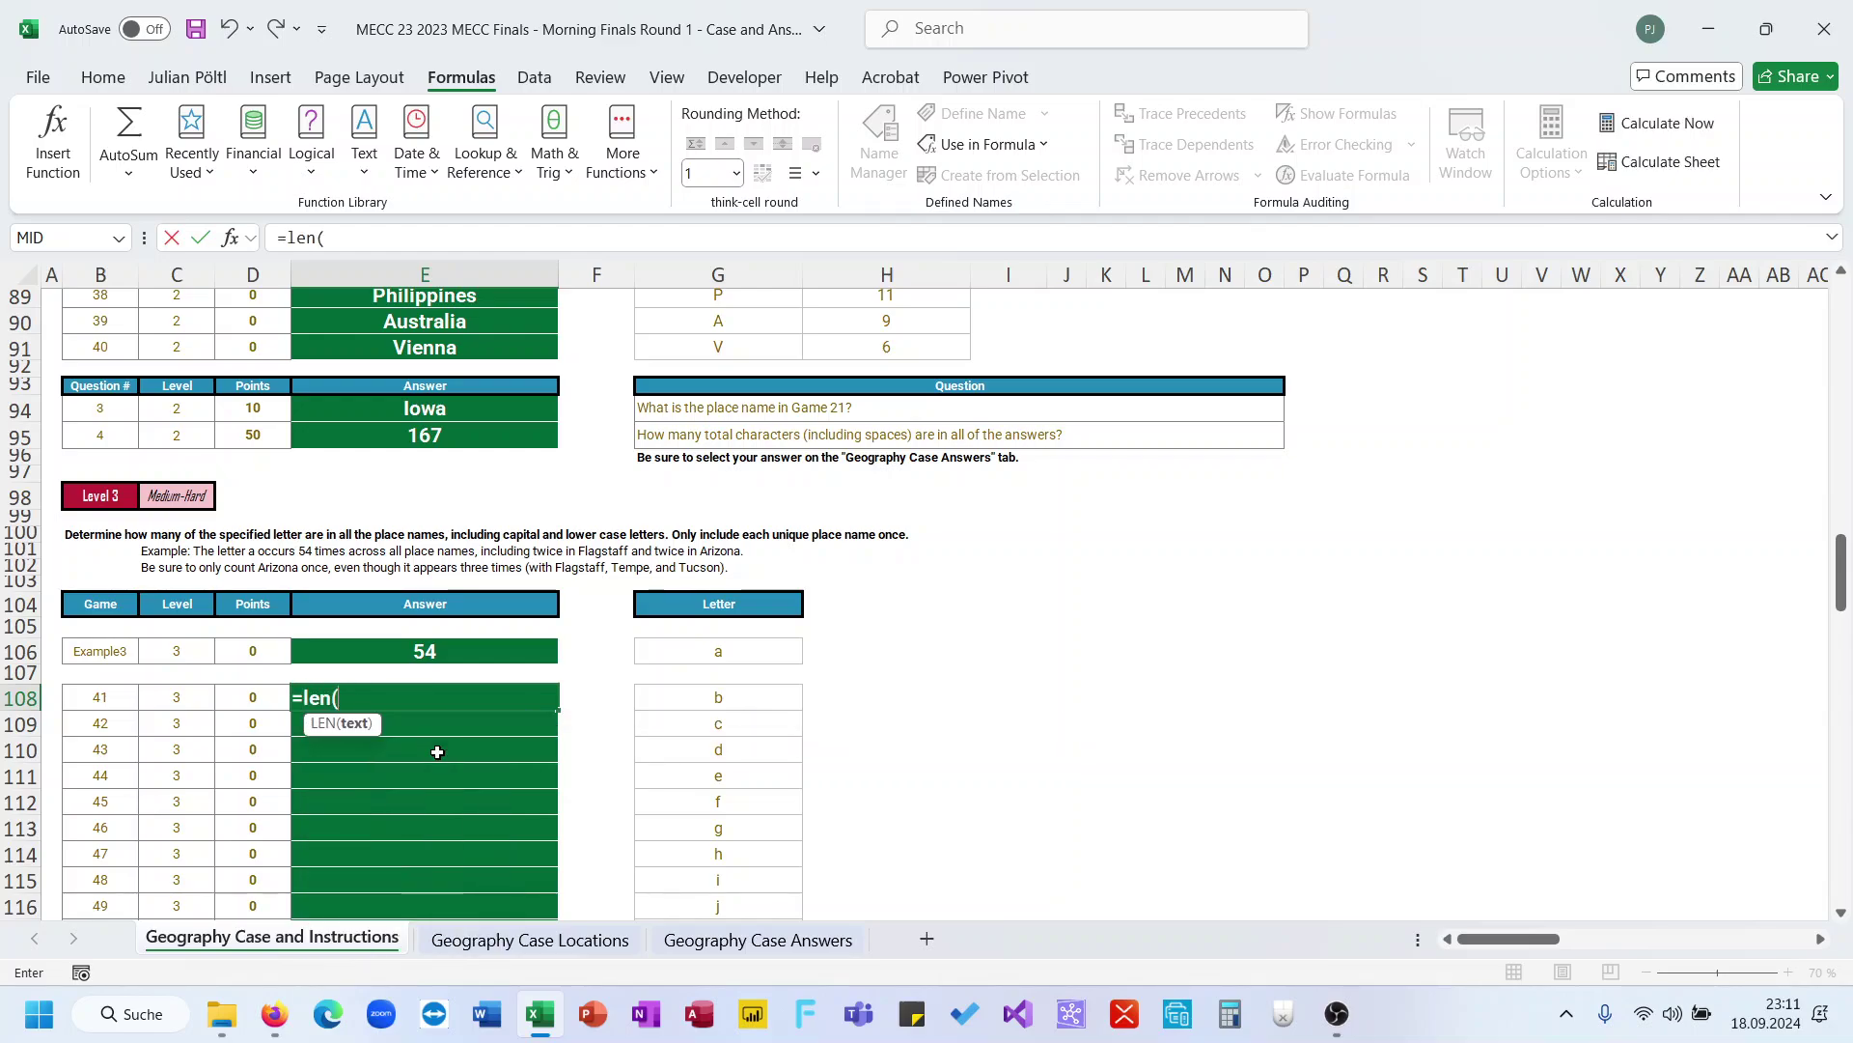
pyautogui.write('con')
pyautogui.press('Tab')
pyautogui.write('pal')
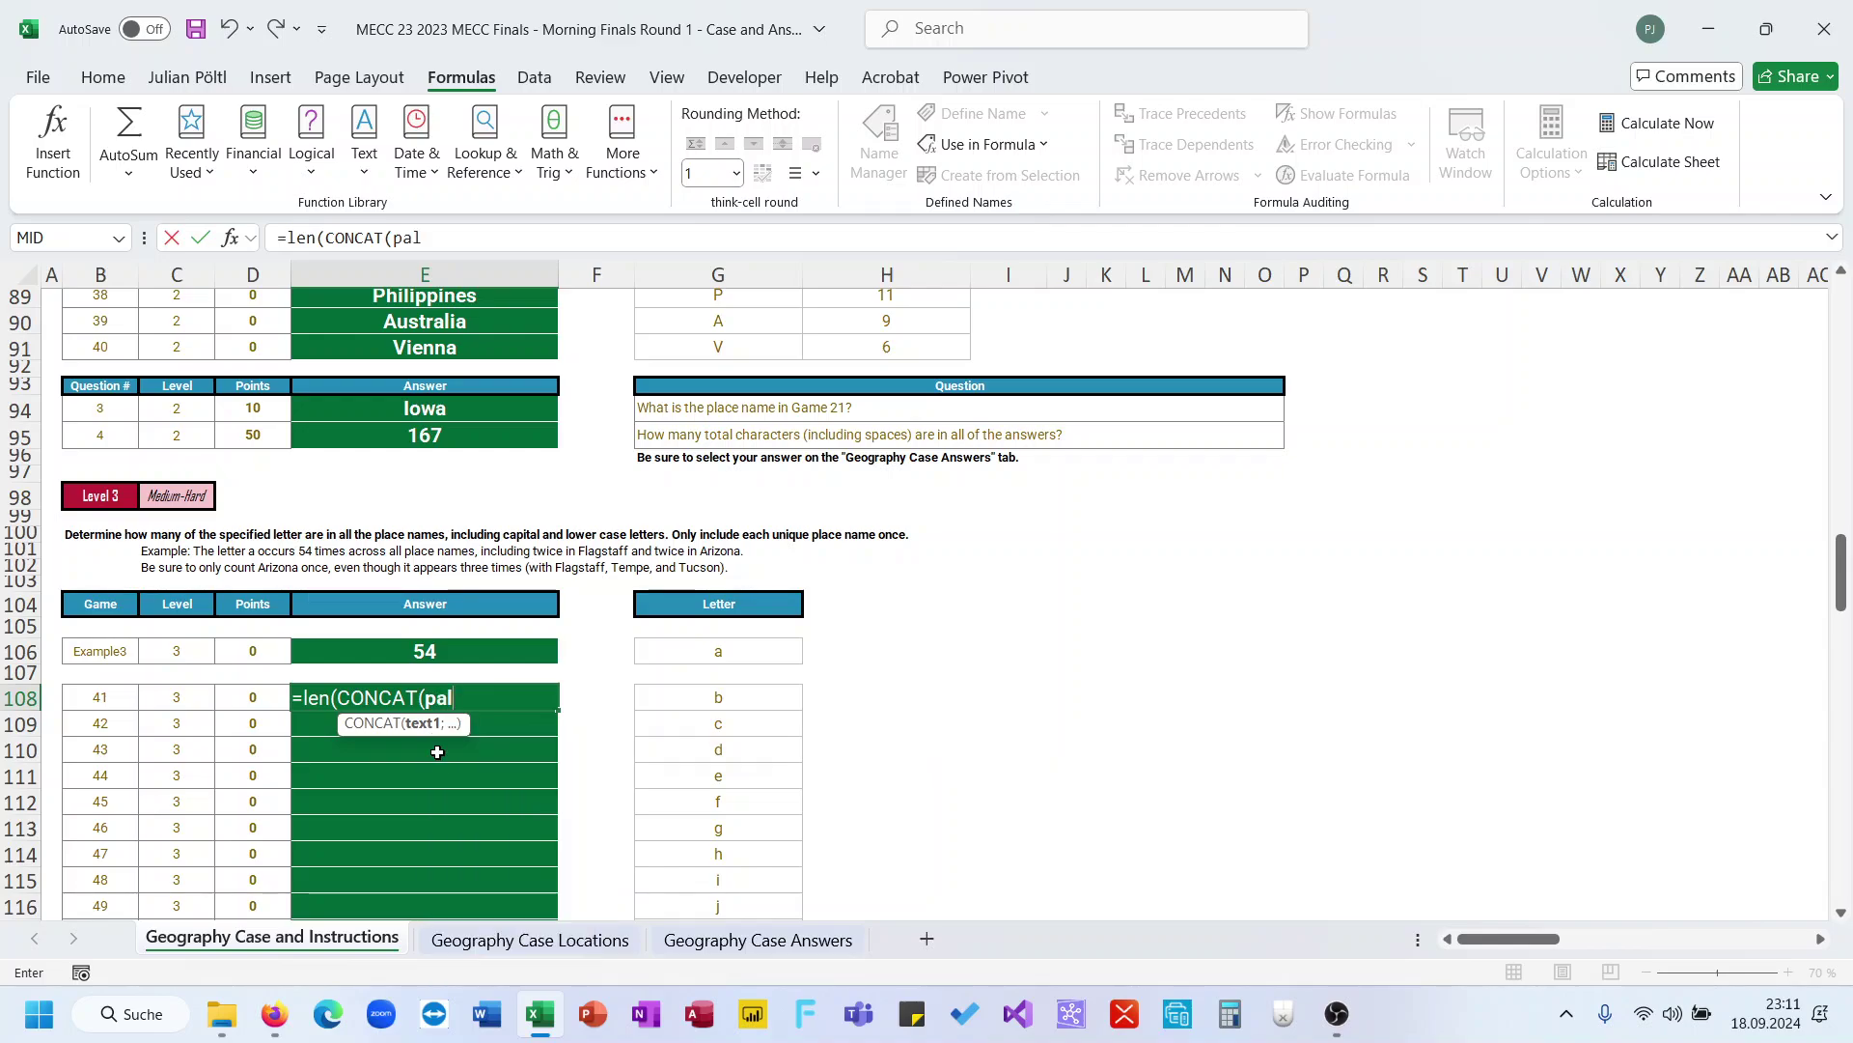
pyautogui.press('BackSpace')
pyautogui.press('BackSpace')
pyautogui.write('lace)')
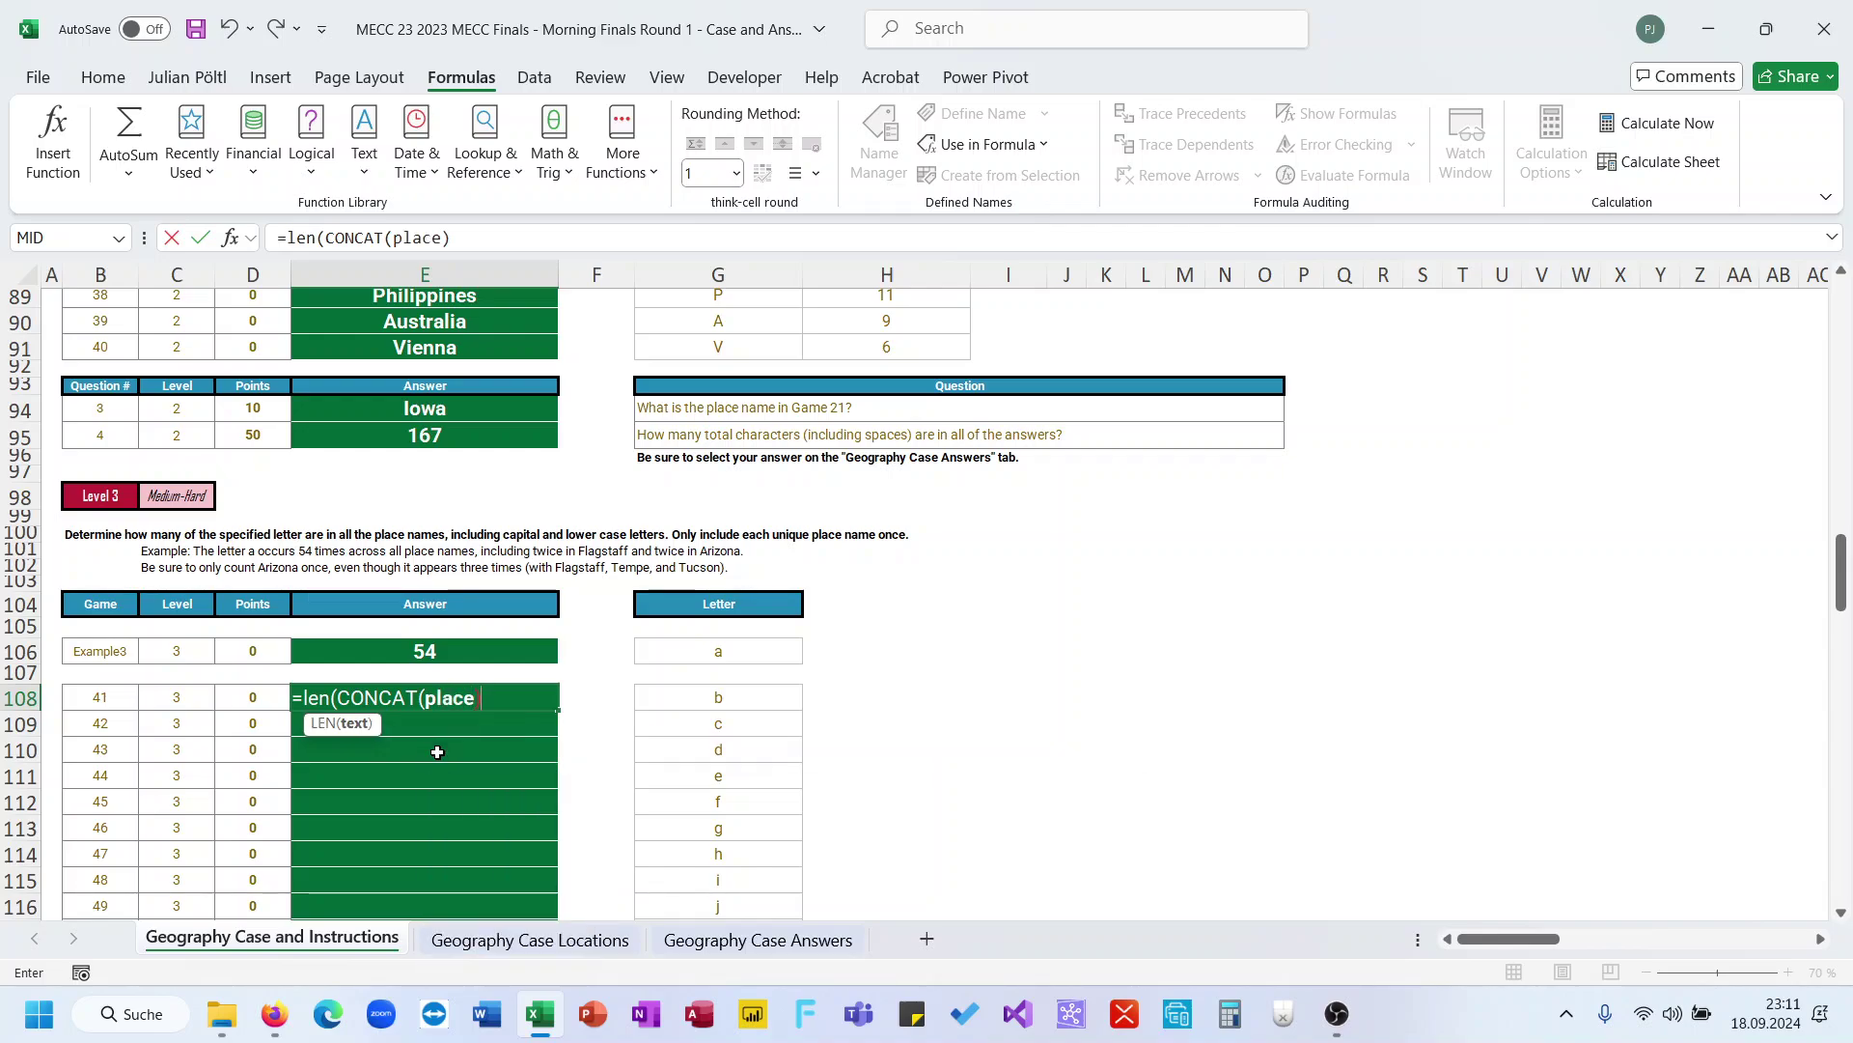
pyautogui.write(')')
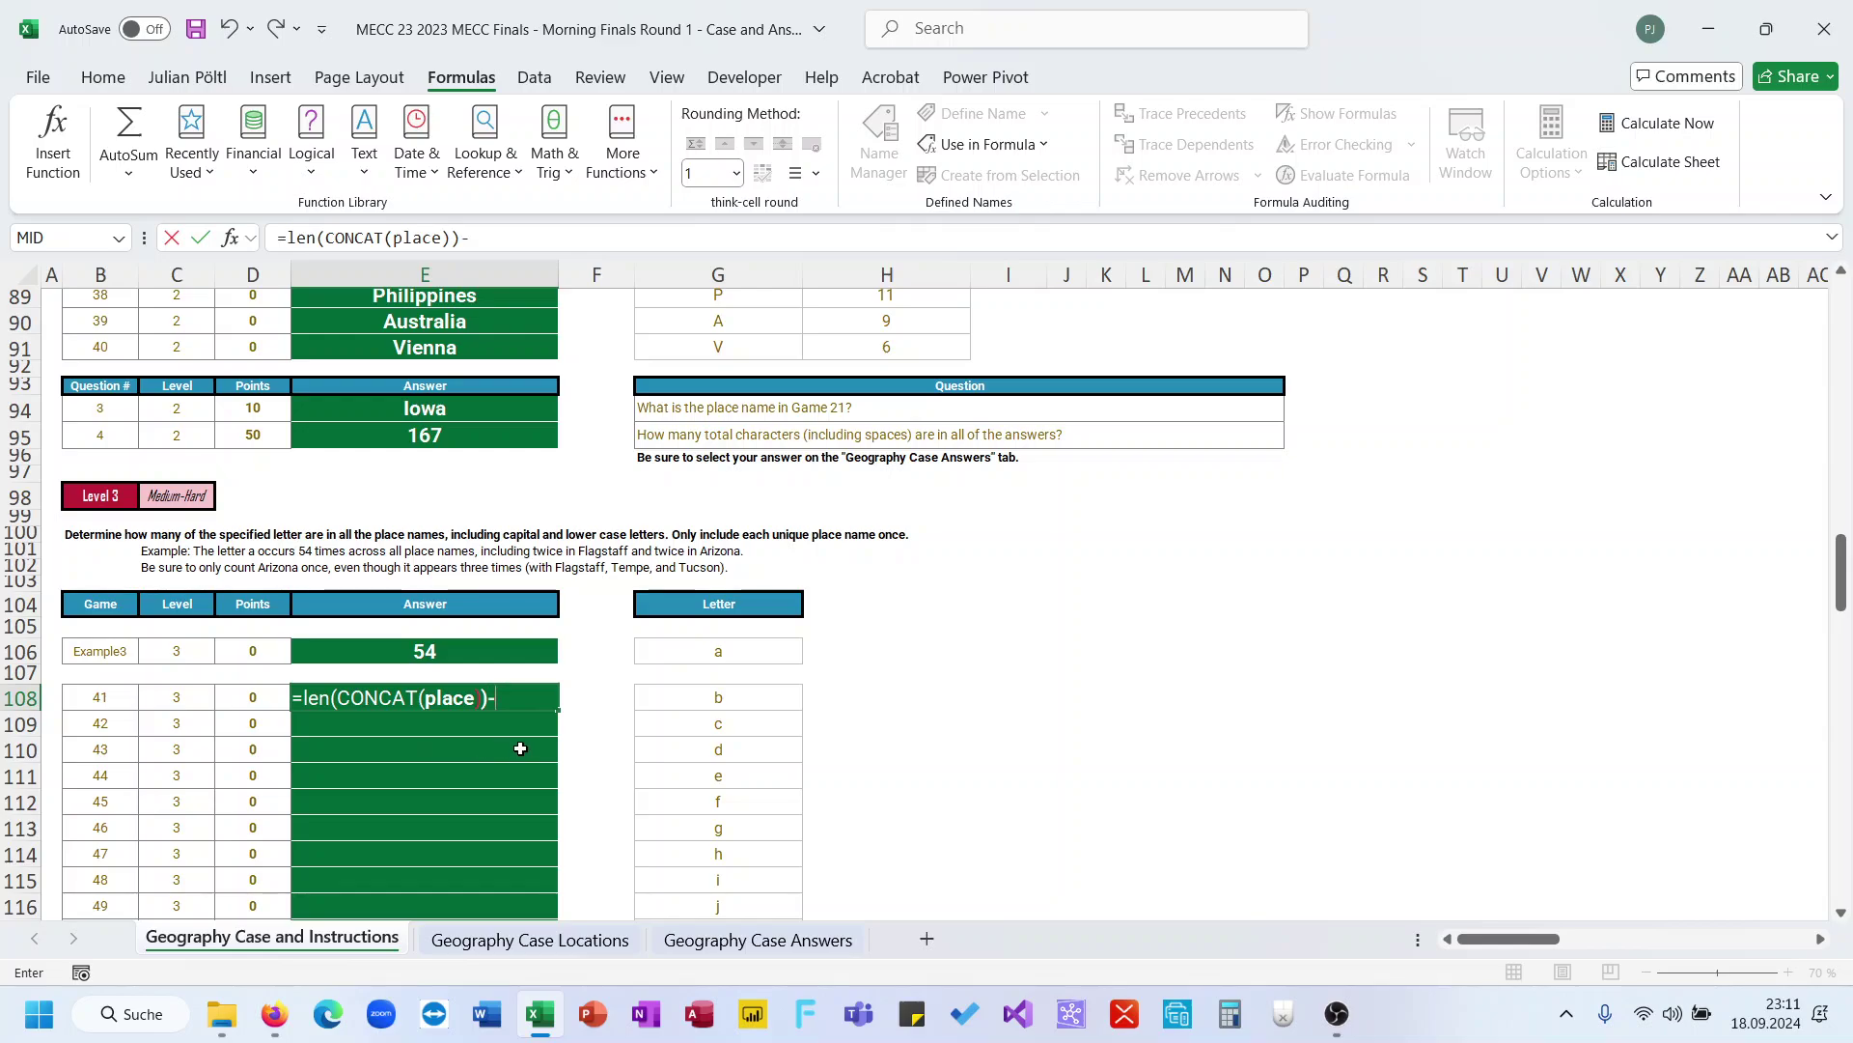
# Extend the E108 formula by subtracting LEN of a SUBSTITUTE whose text is LOWER(CONCAT(place))
pyautogui.write('-len(')
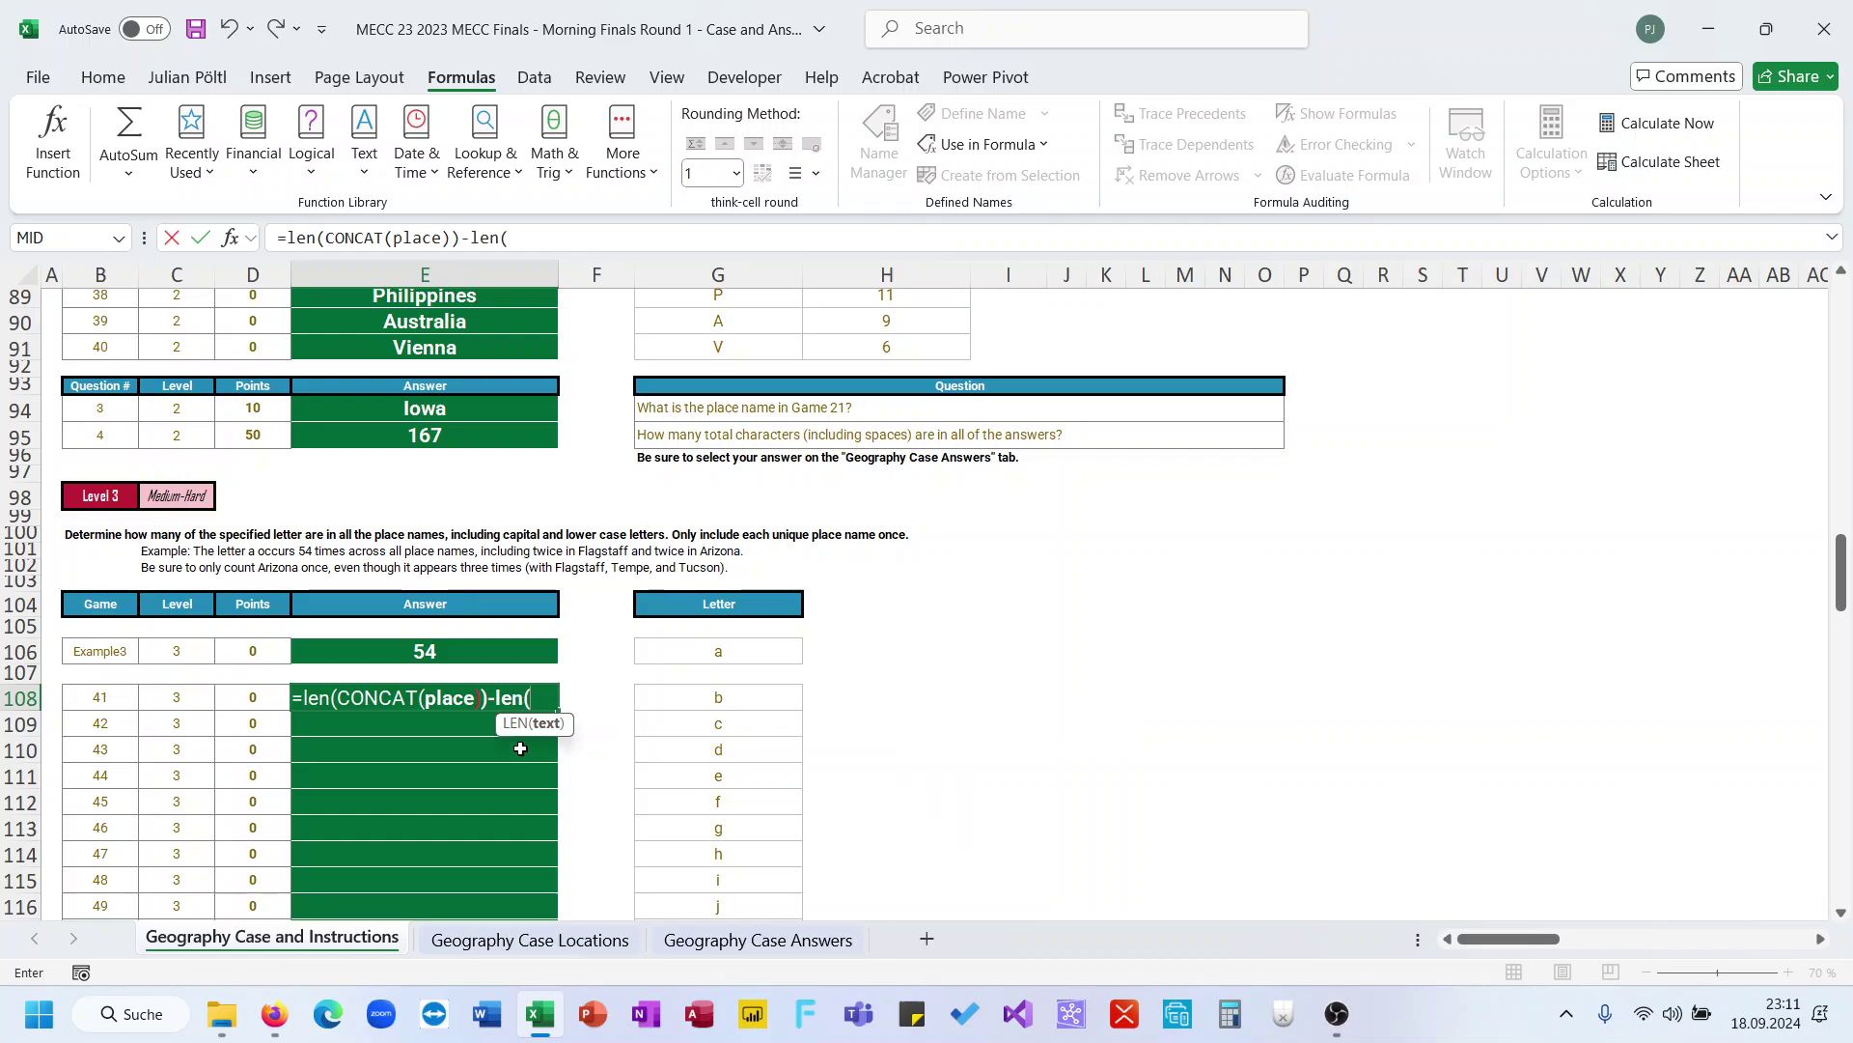
pyautogui.write('sub')
pyautogui.doubleClick(520, 749)
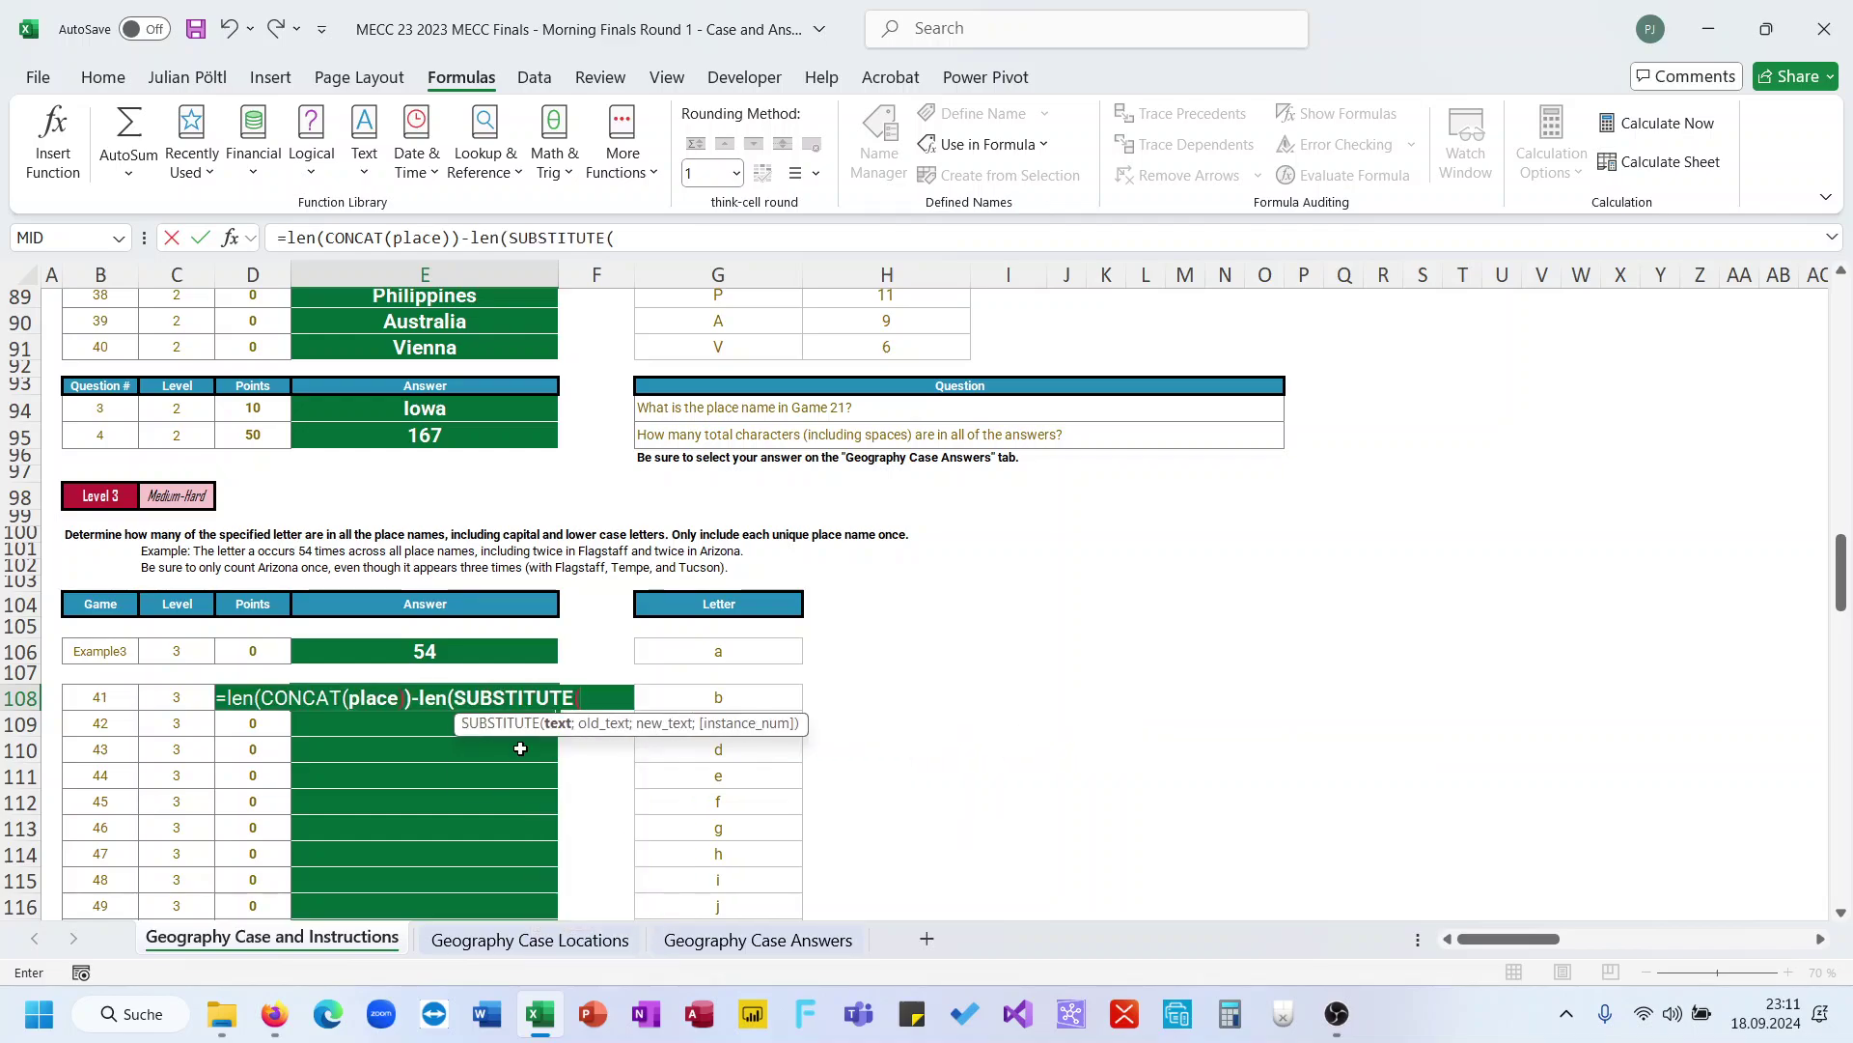
pyautogui.write('low')
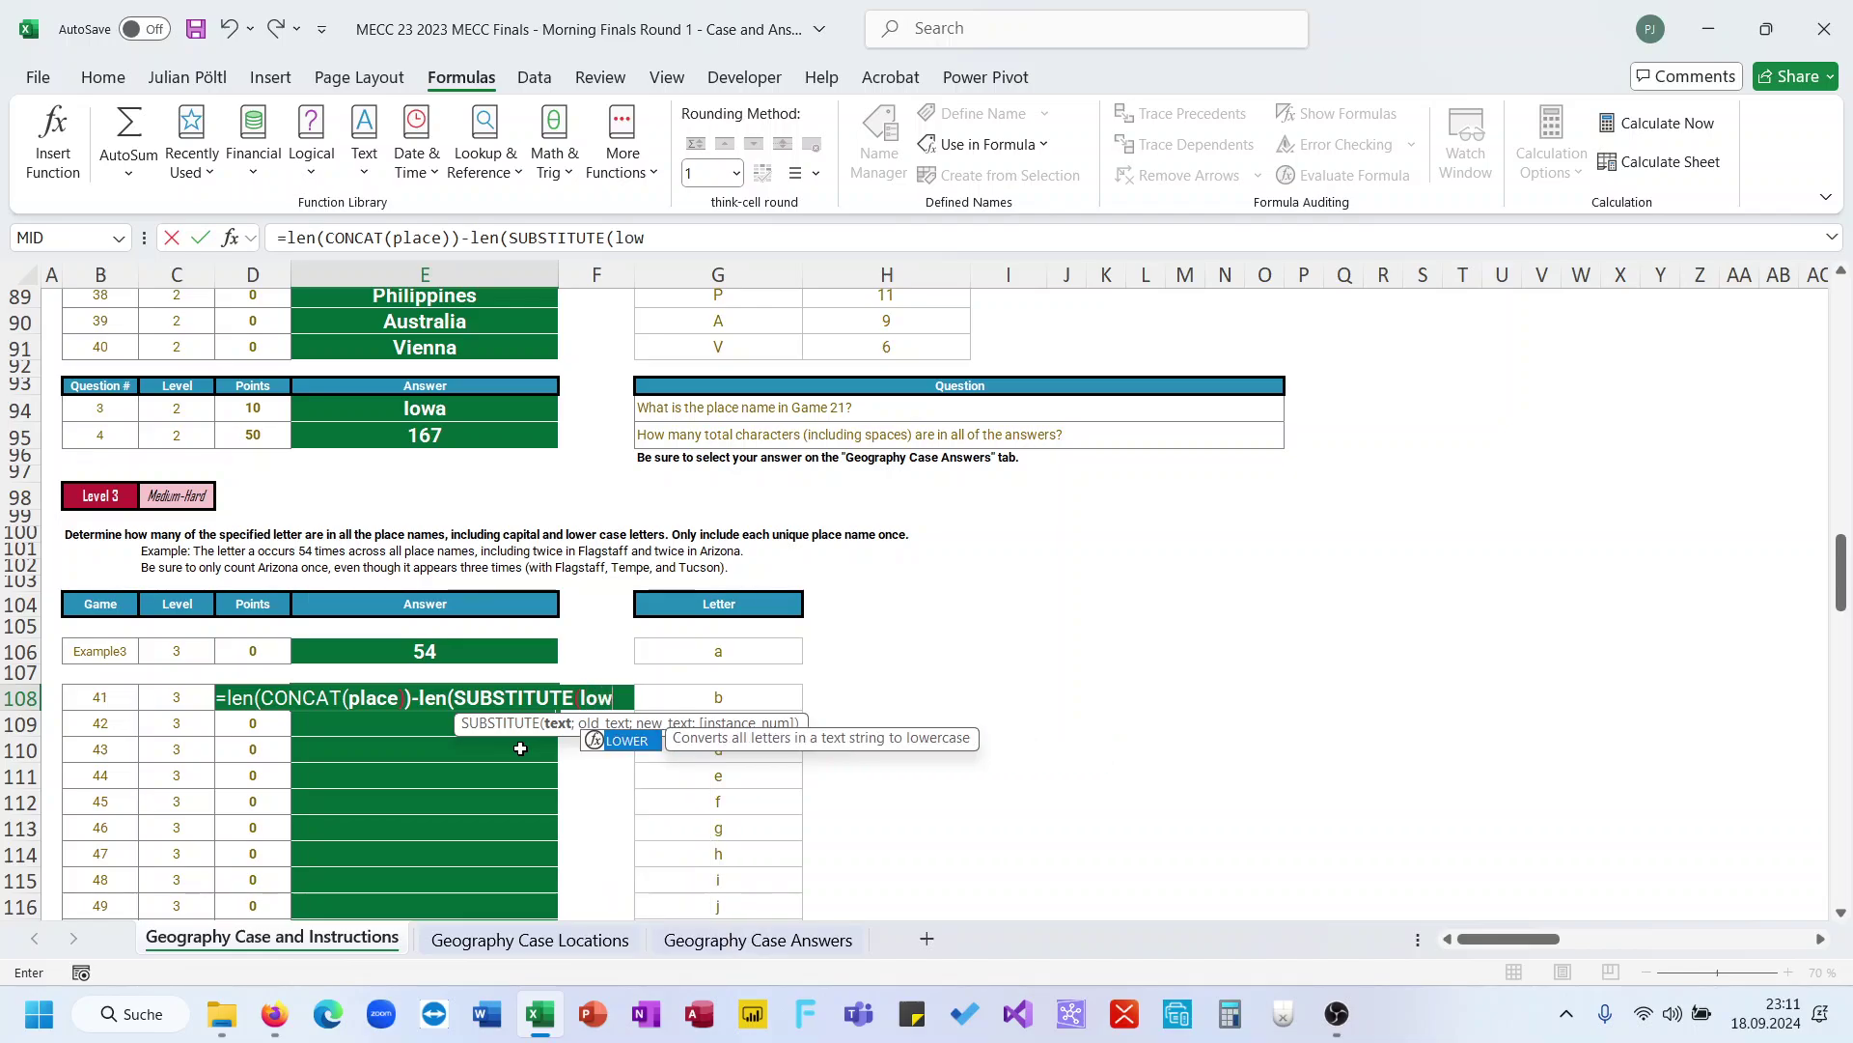
pyautogui.press('Tab')
pyautogui.write('con')
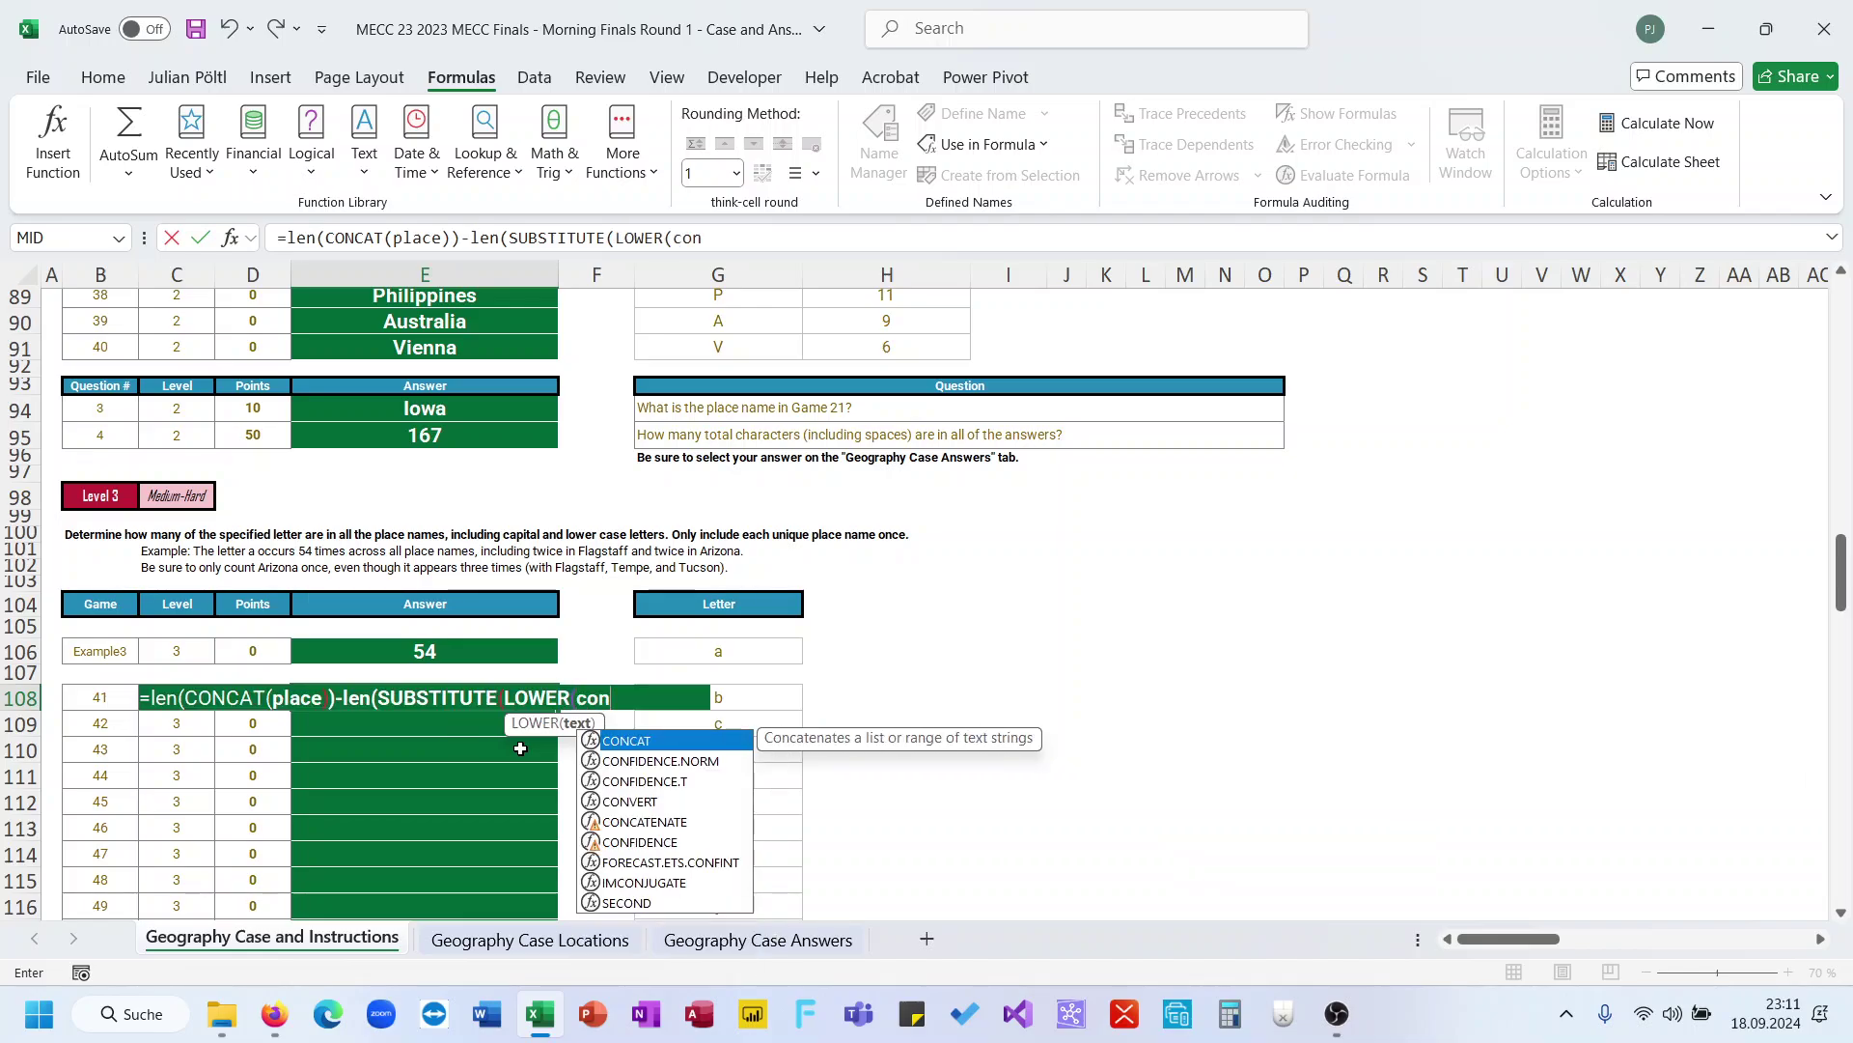
pyautogui.press('Tab')
pyautogui.write('pl')
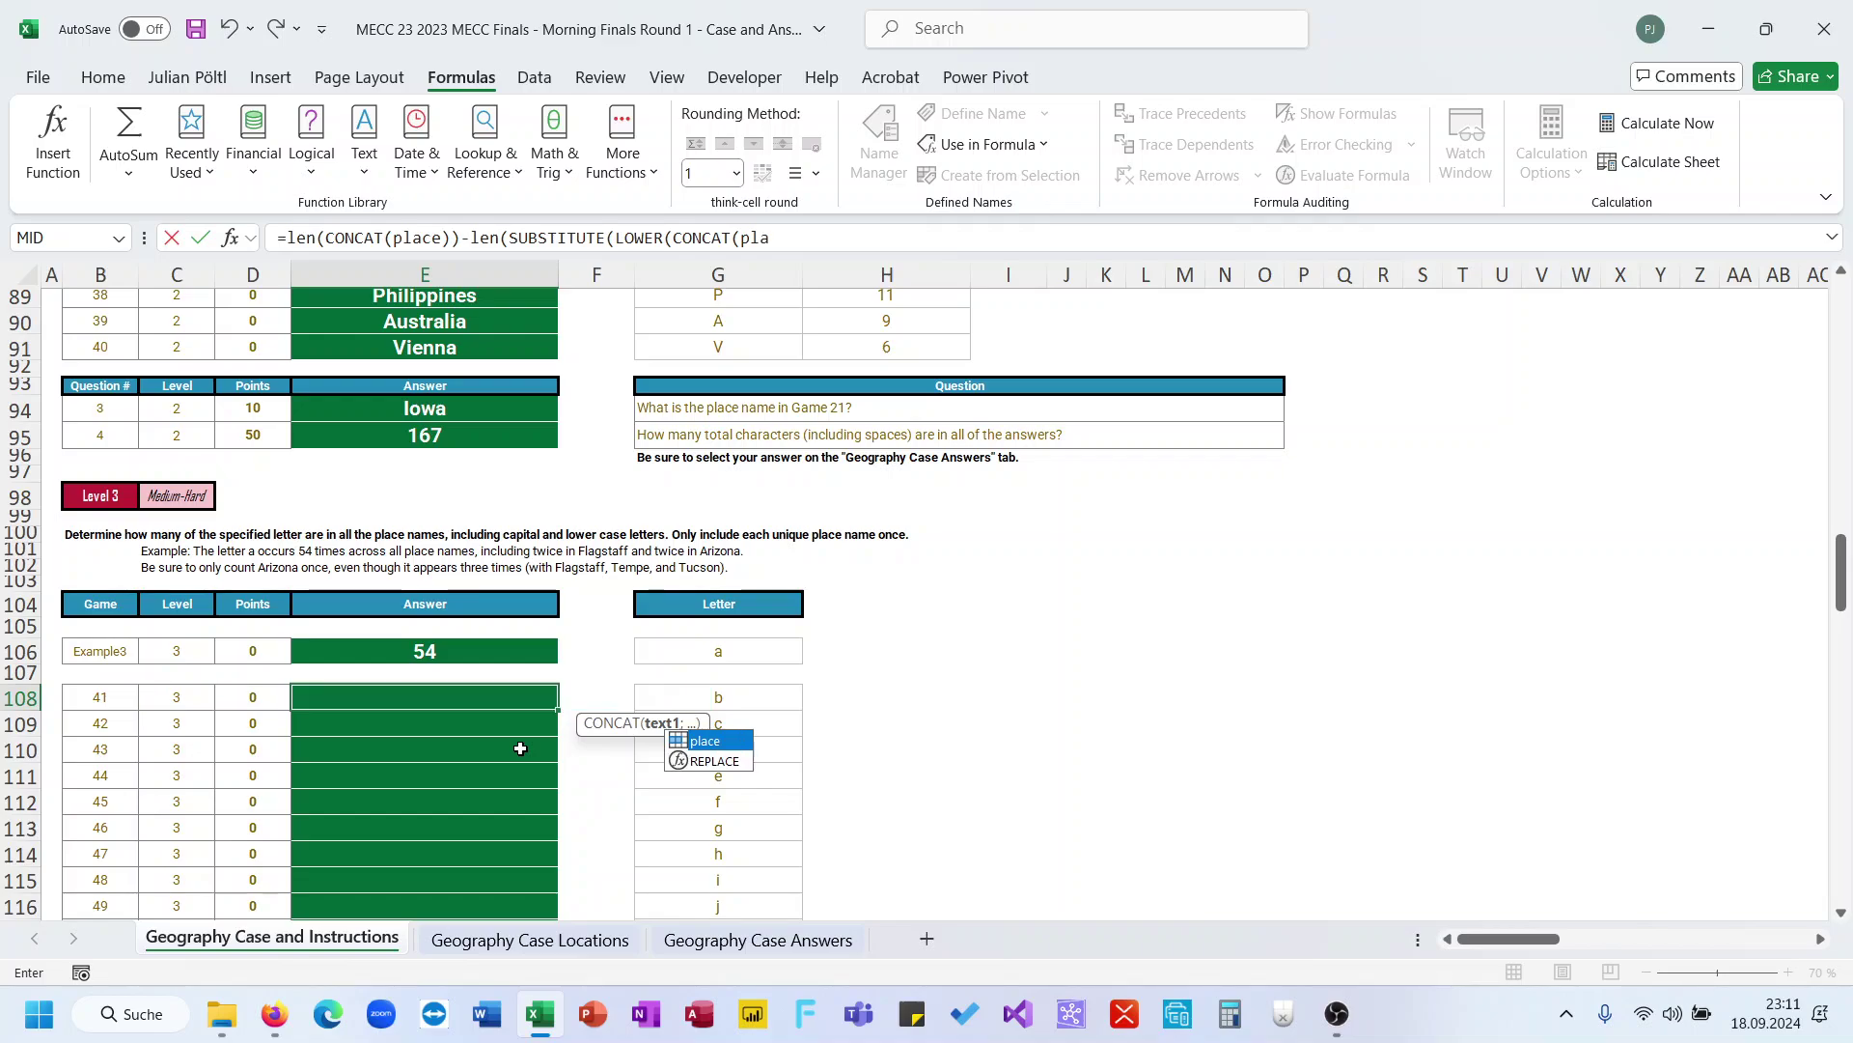
pyautogui.press('Tab')
pyautogui.write('));')
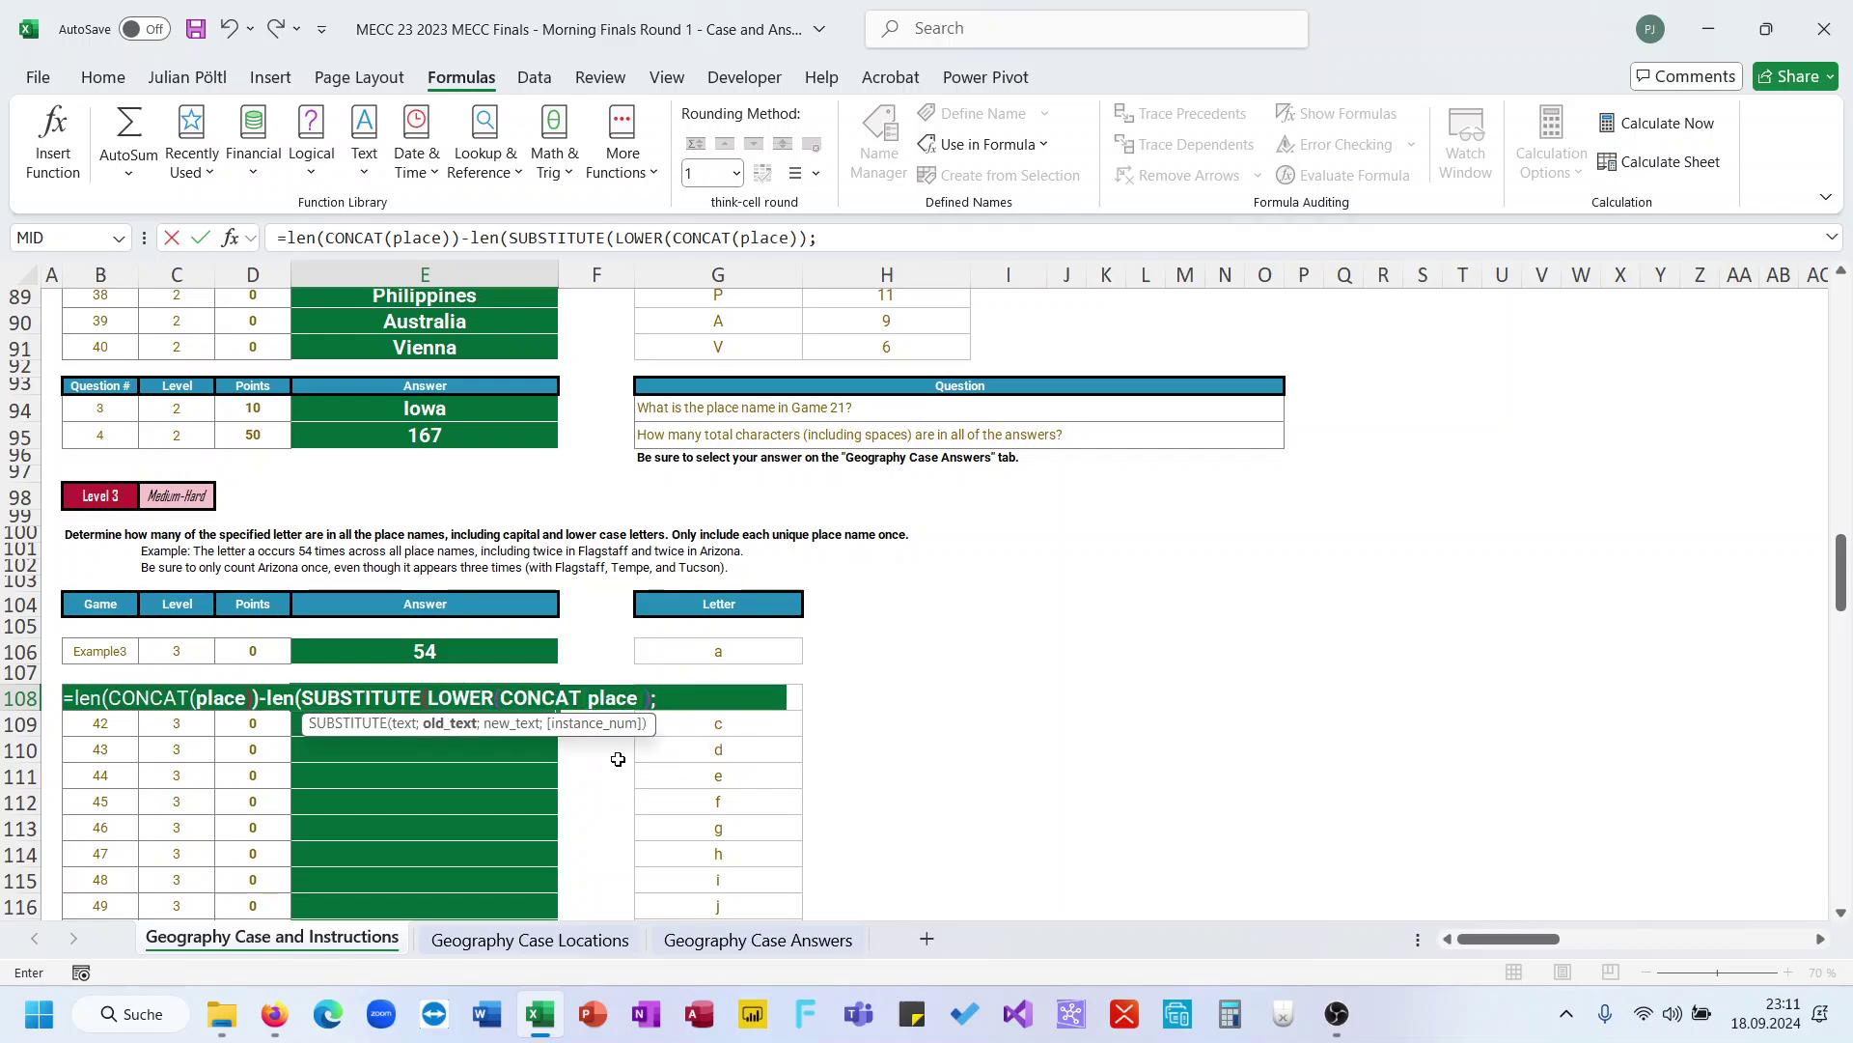
# Complete the E108 formula's SUBSTITUTE with G108 as the old text and "" as the new text
pyautogui.click(807, 703)
pyautogui.click(778, 702)
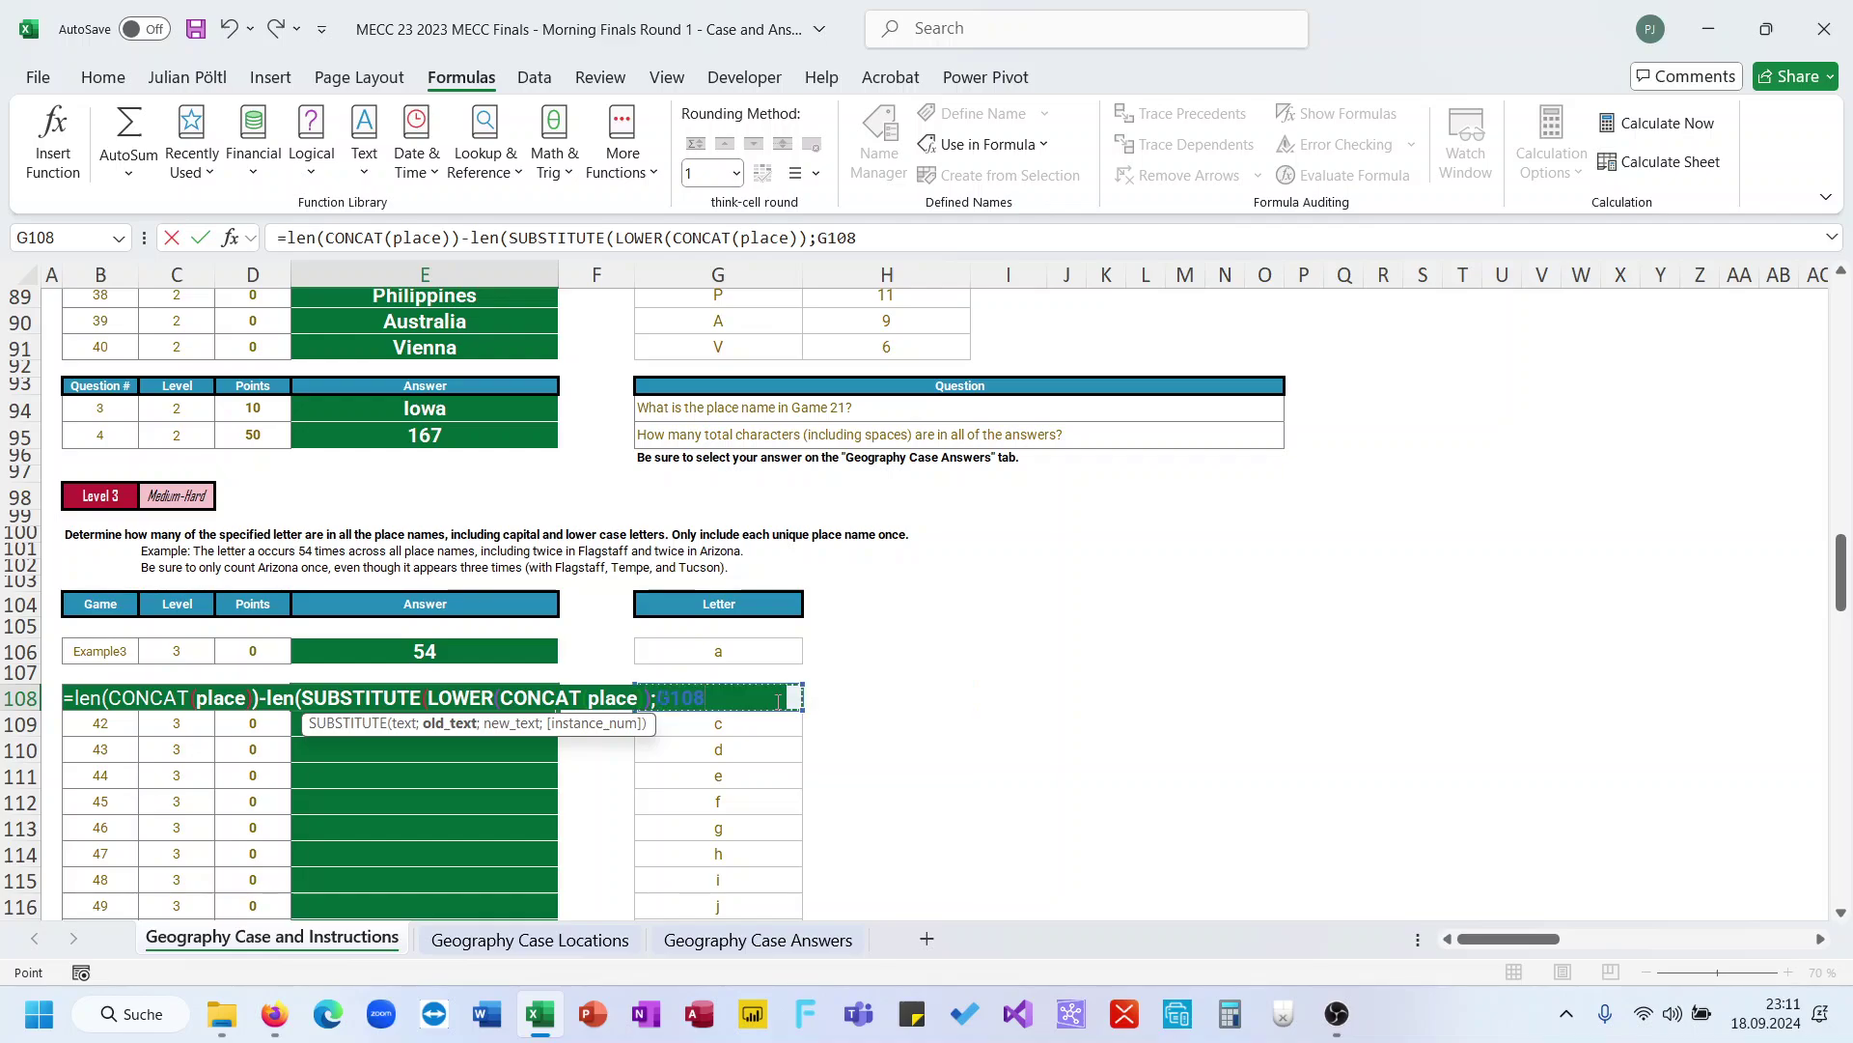
pyautogui.write(';')
pyautogui.write('""))')
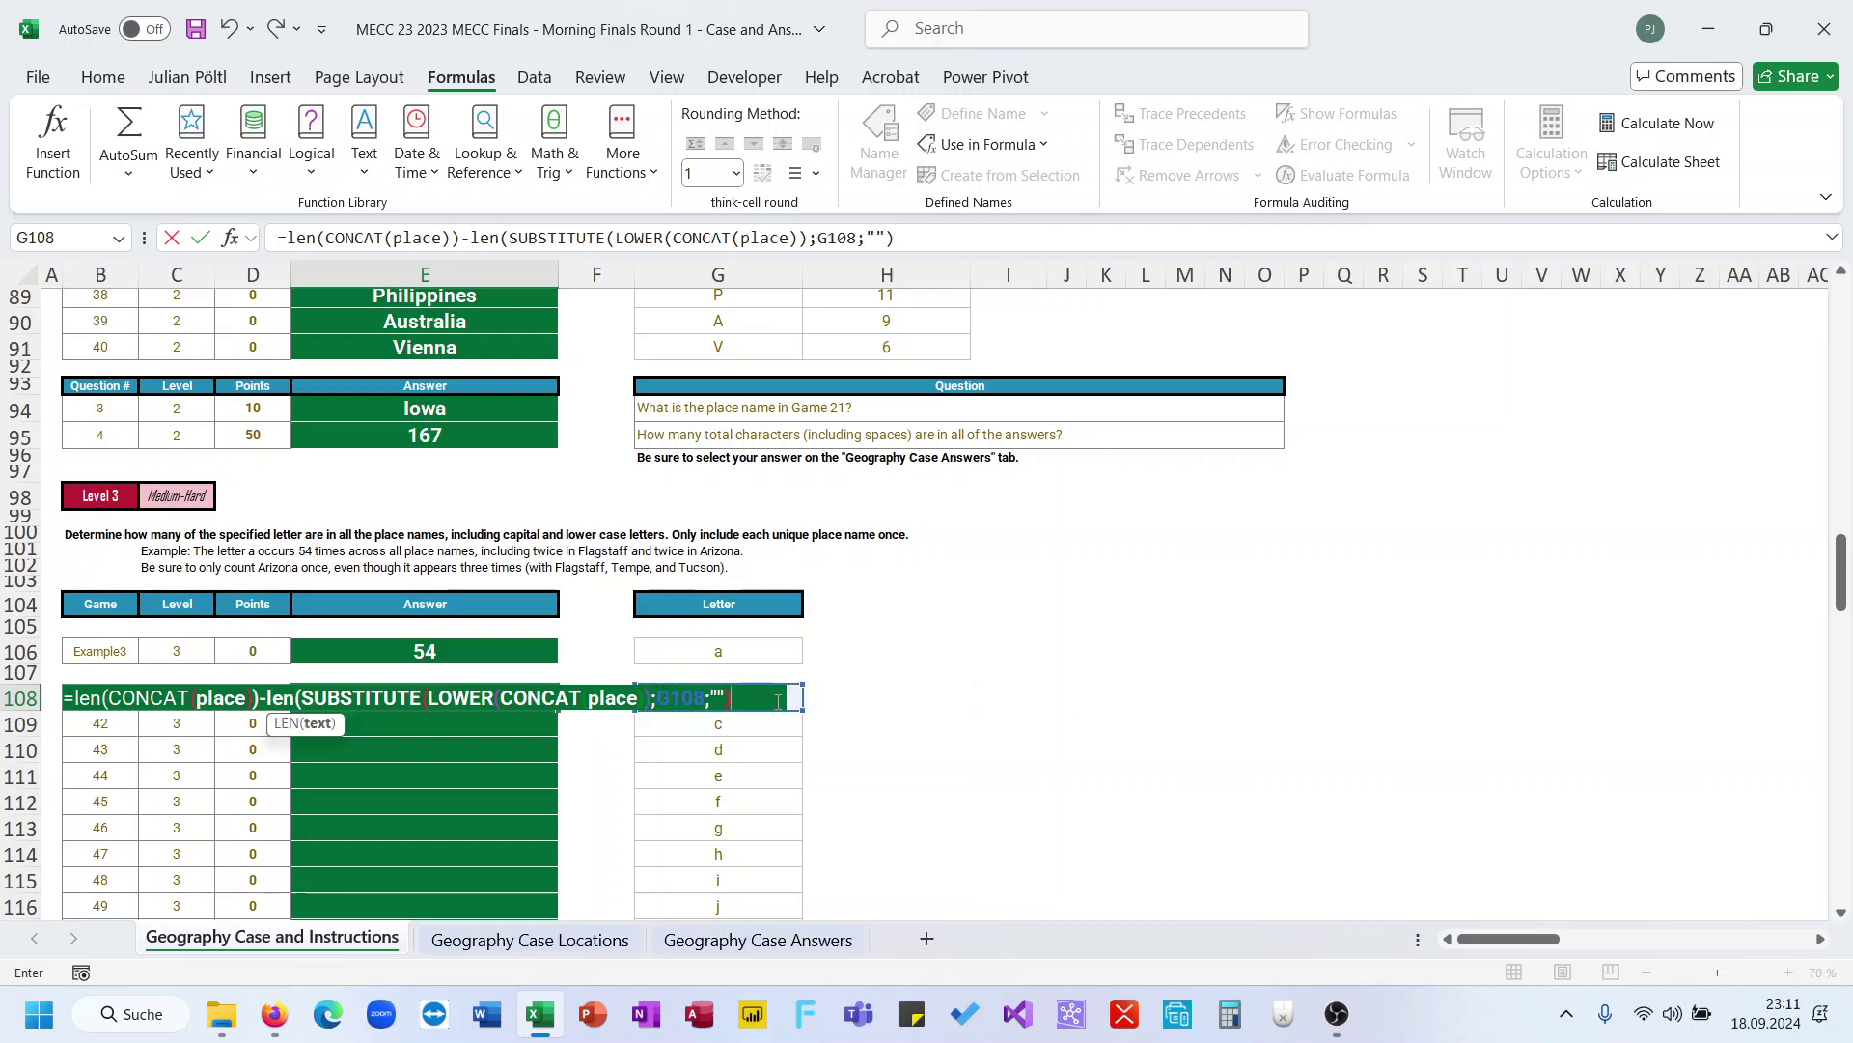
pyautogui.press('Return')
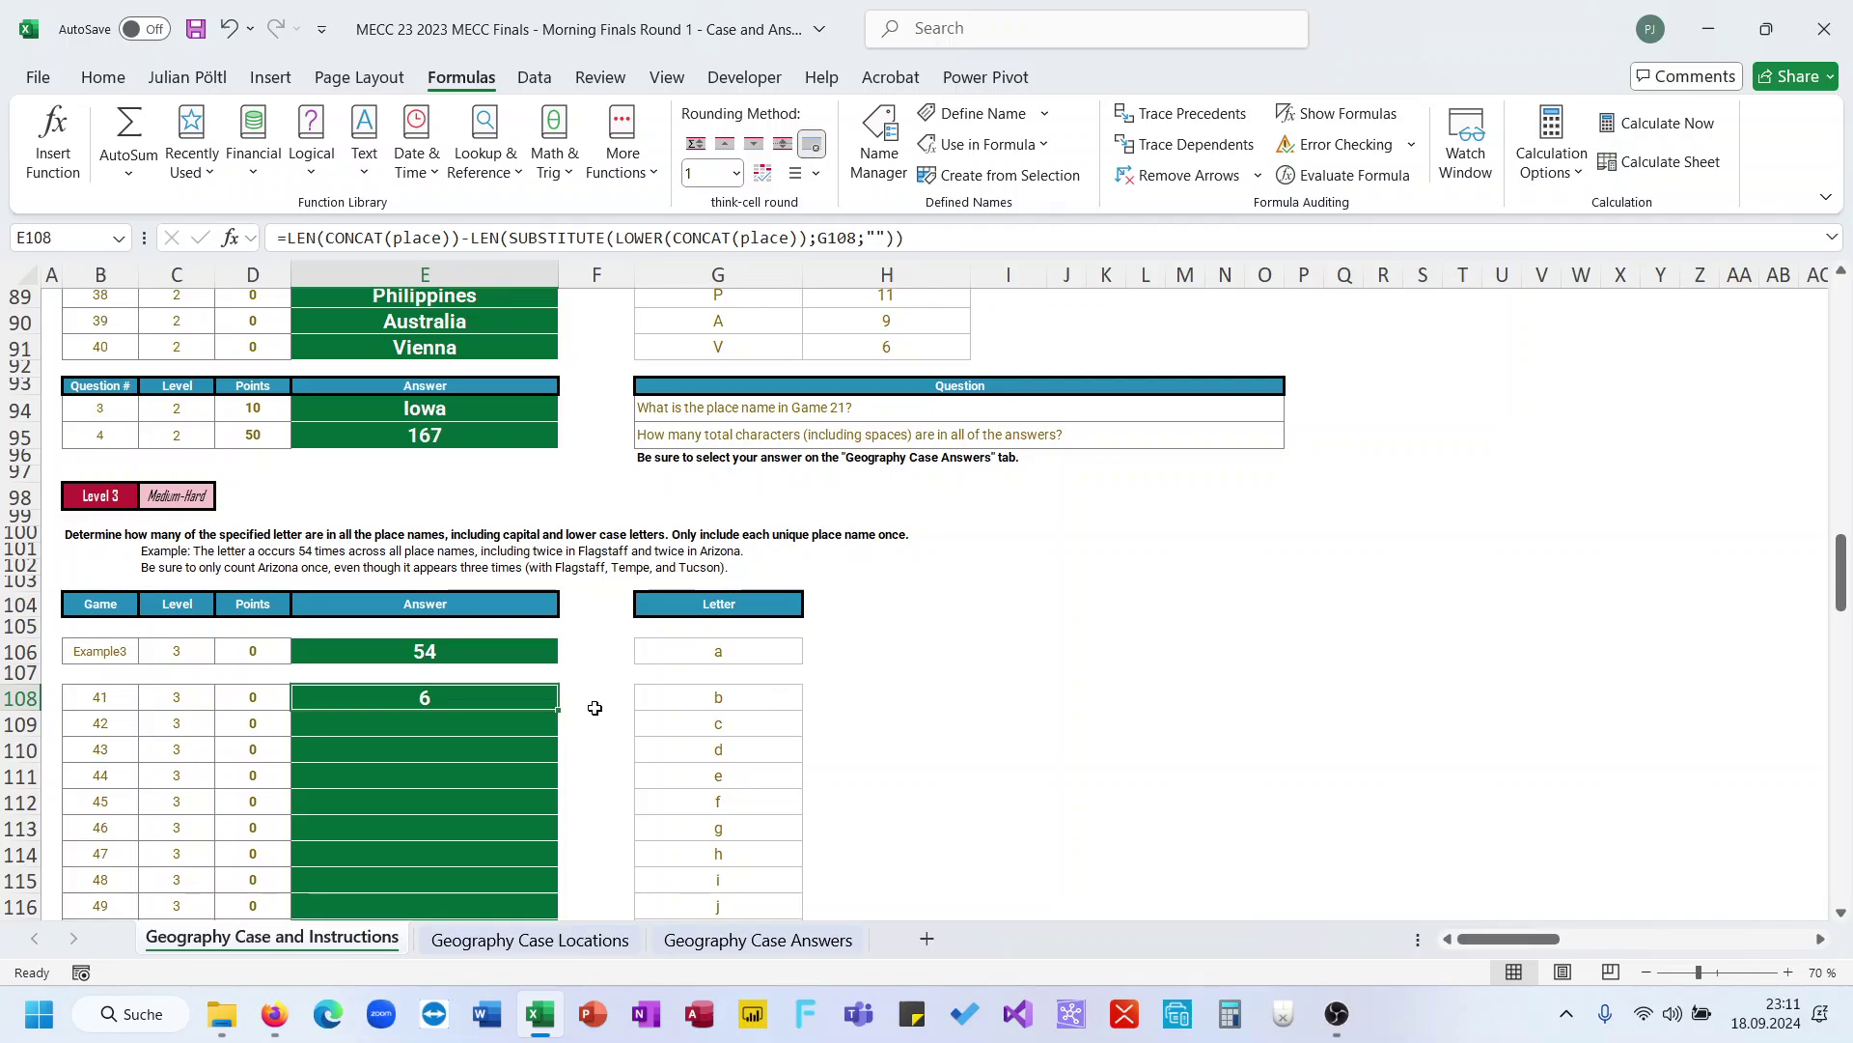
# Fill the E108 letter-count formula down through game 60 and copy it into the example answer cell E106
pyautogui.moveTo(556, 712); pyautogui.dragTo(556, 907)
pyautogui.click(512, 702)
pyautogui.hotkey('ctrl', 'c')
pyautogui.click(482, 653)
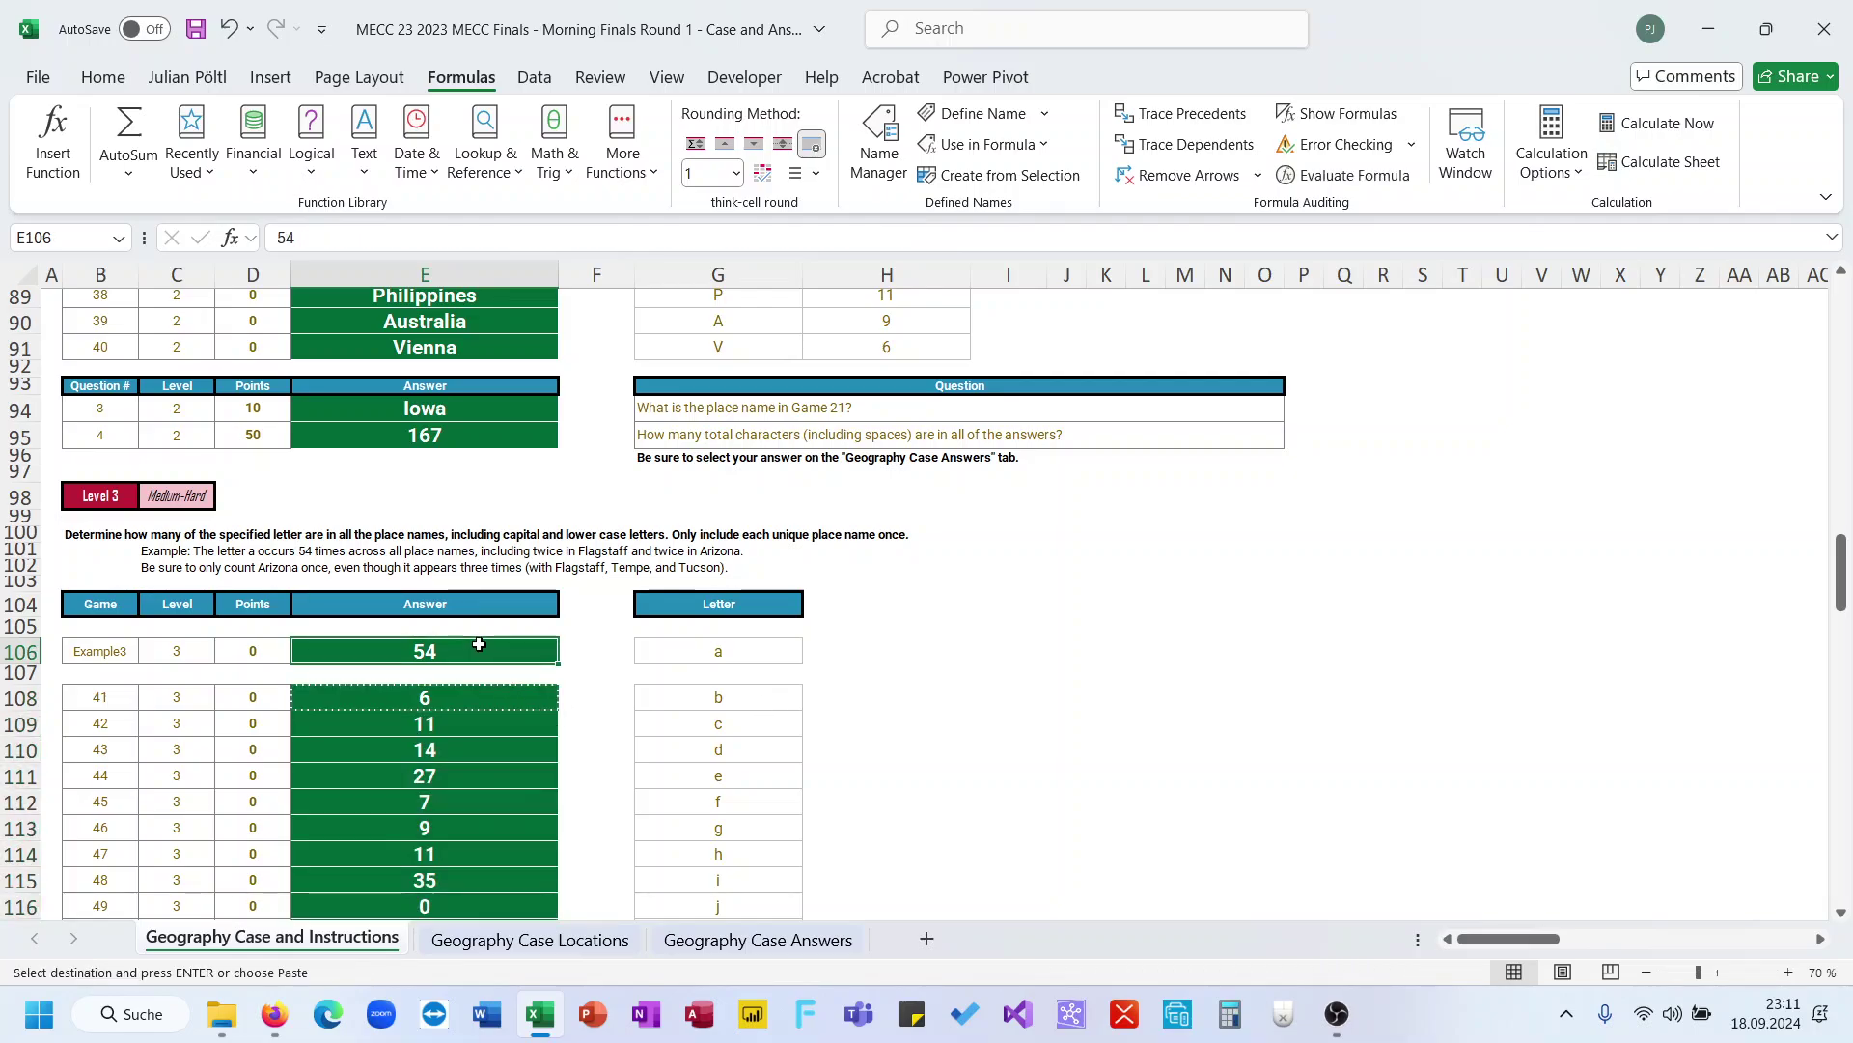
pyautogui.hotkey('ctrl', 'v')
# Answer question 5 in E130 with 27, the count from game 44
pyautogui.scroll(-7, 532, 654)
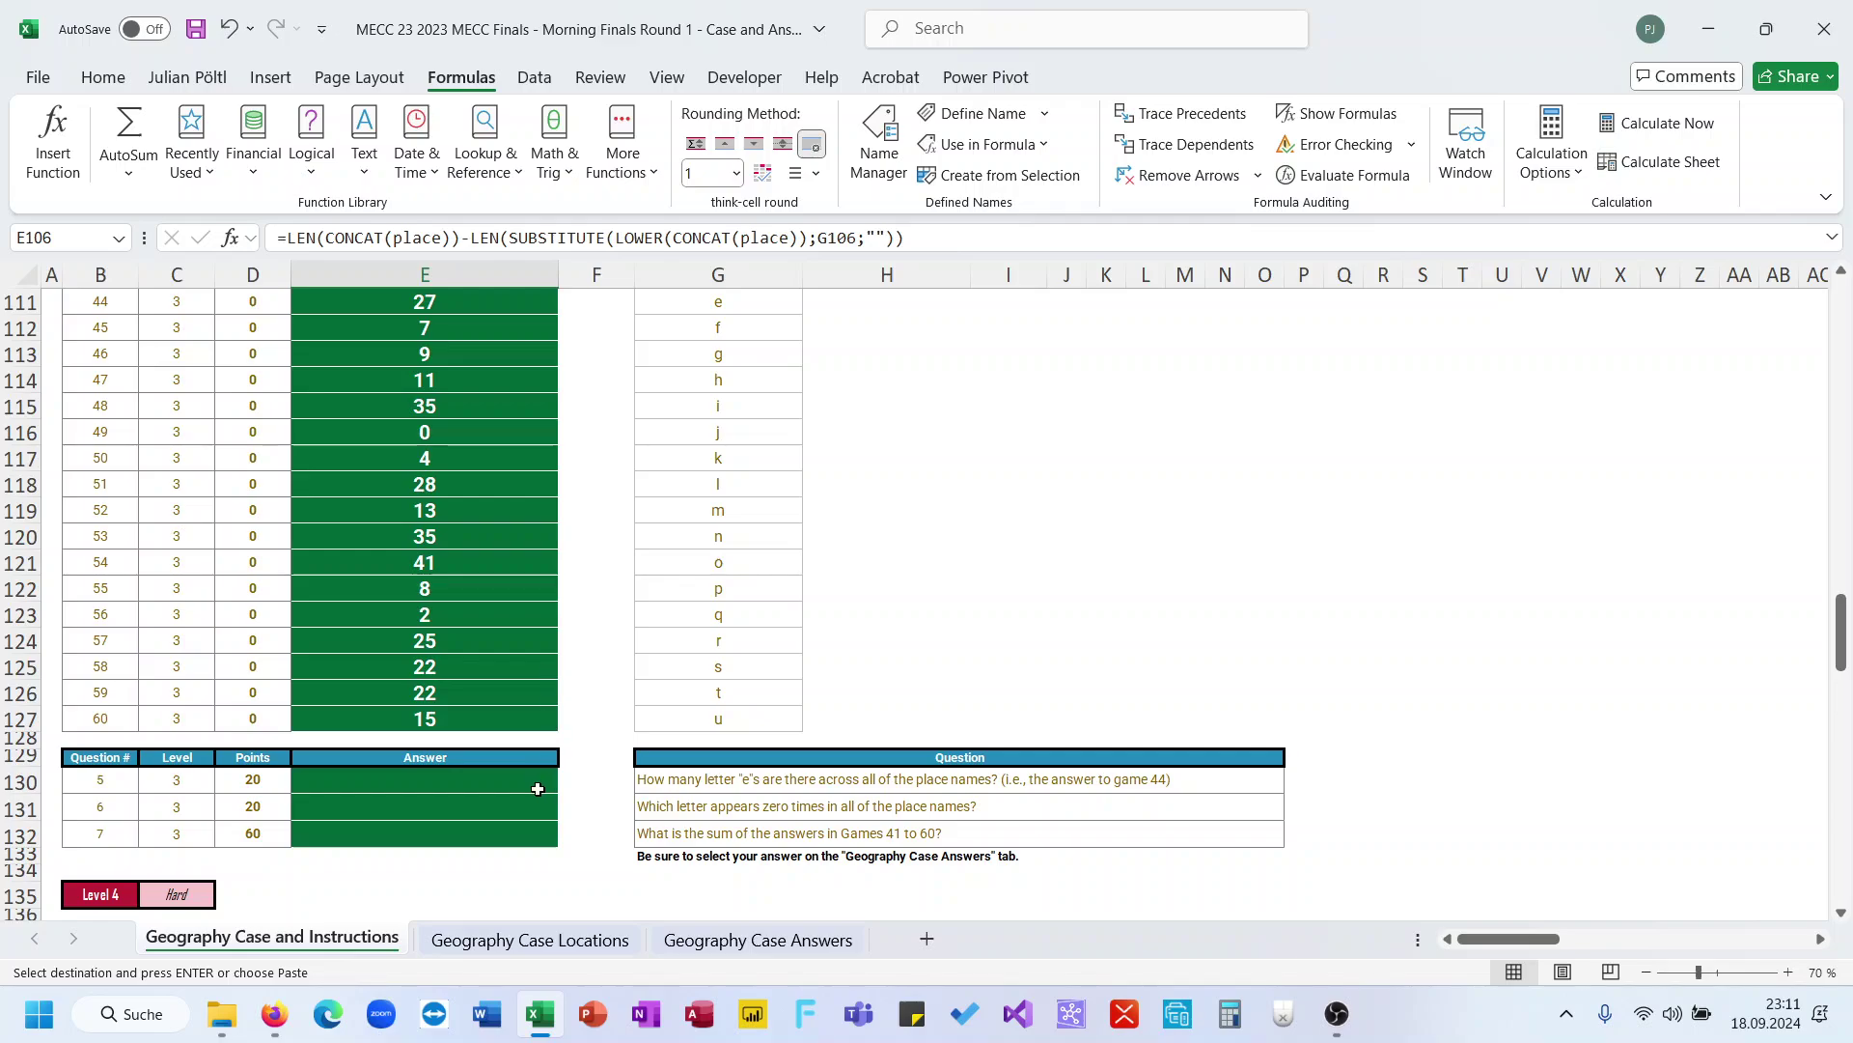
pyautogui.click(528, 787)
pyautogui.scroll(1, 528, 787)
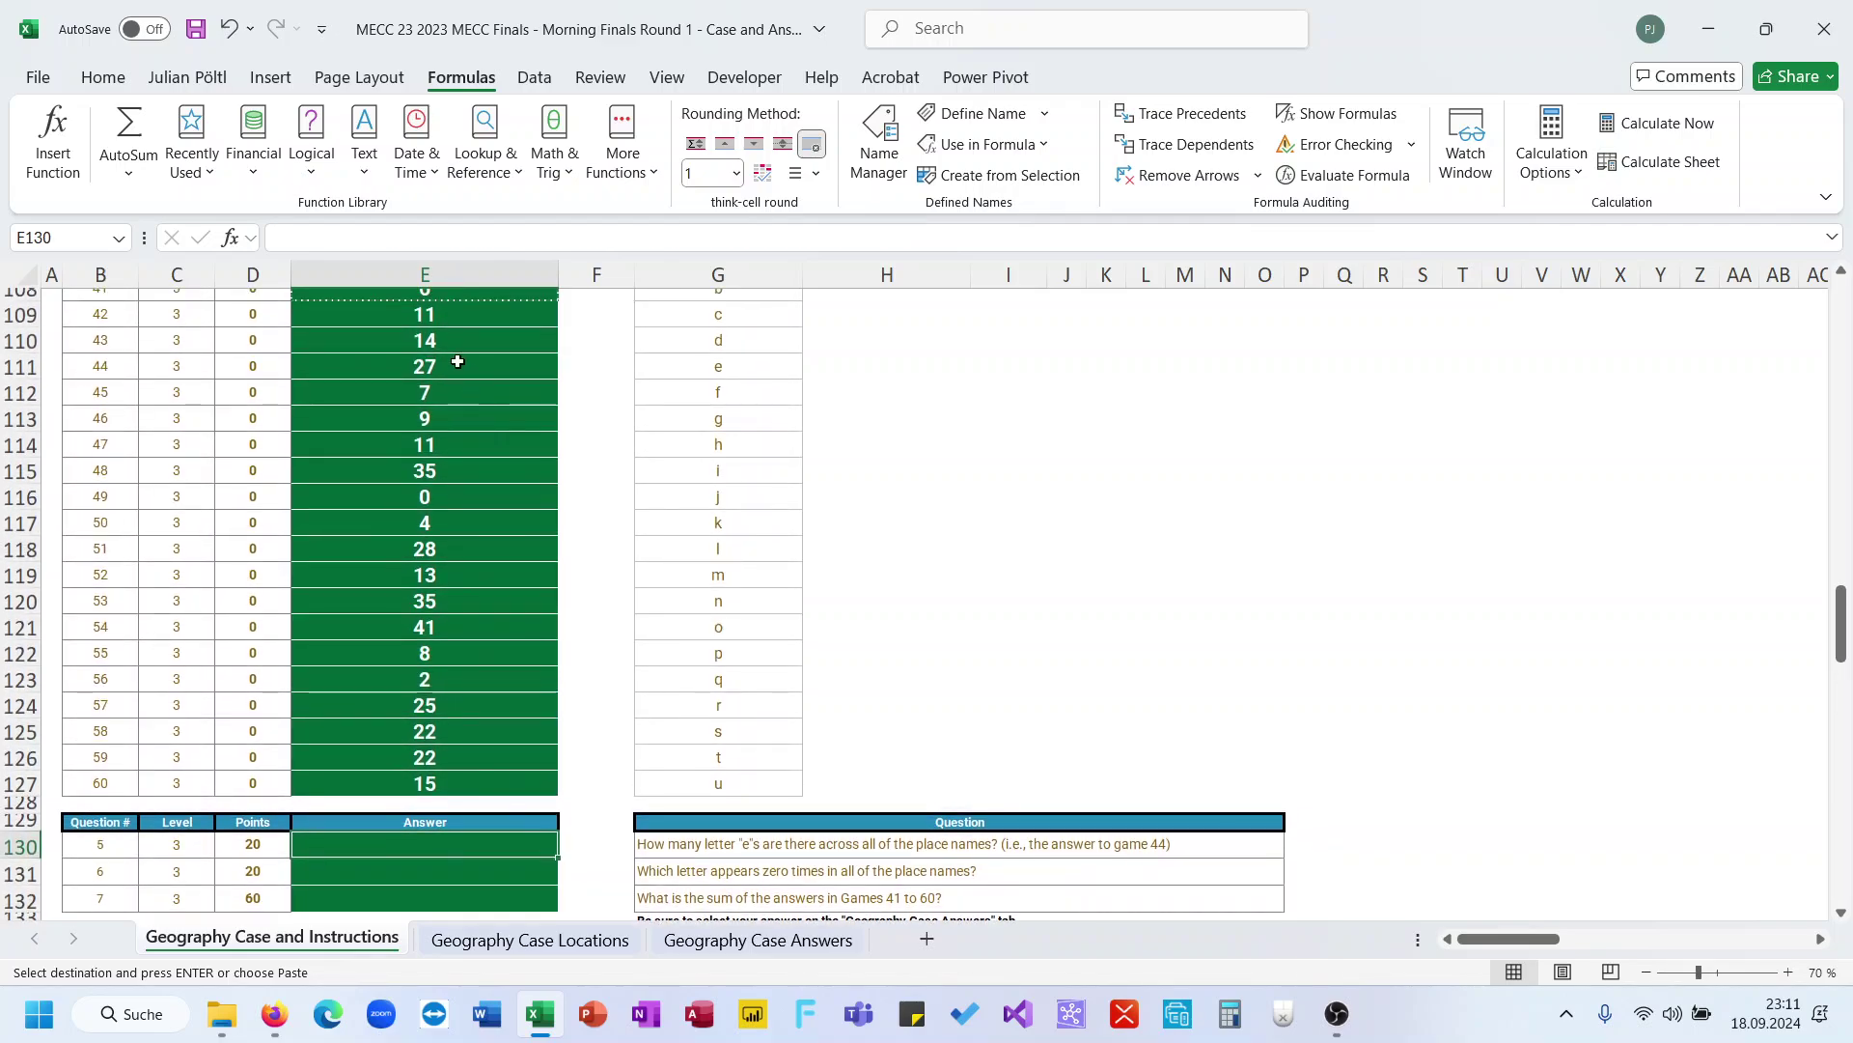
pyautogui.write('27')
pyautogui.press('Return')
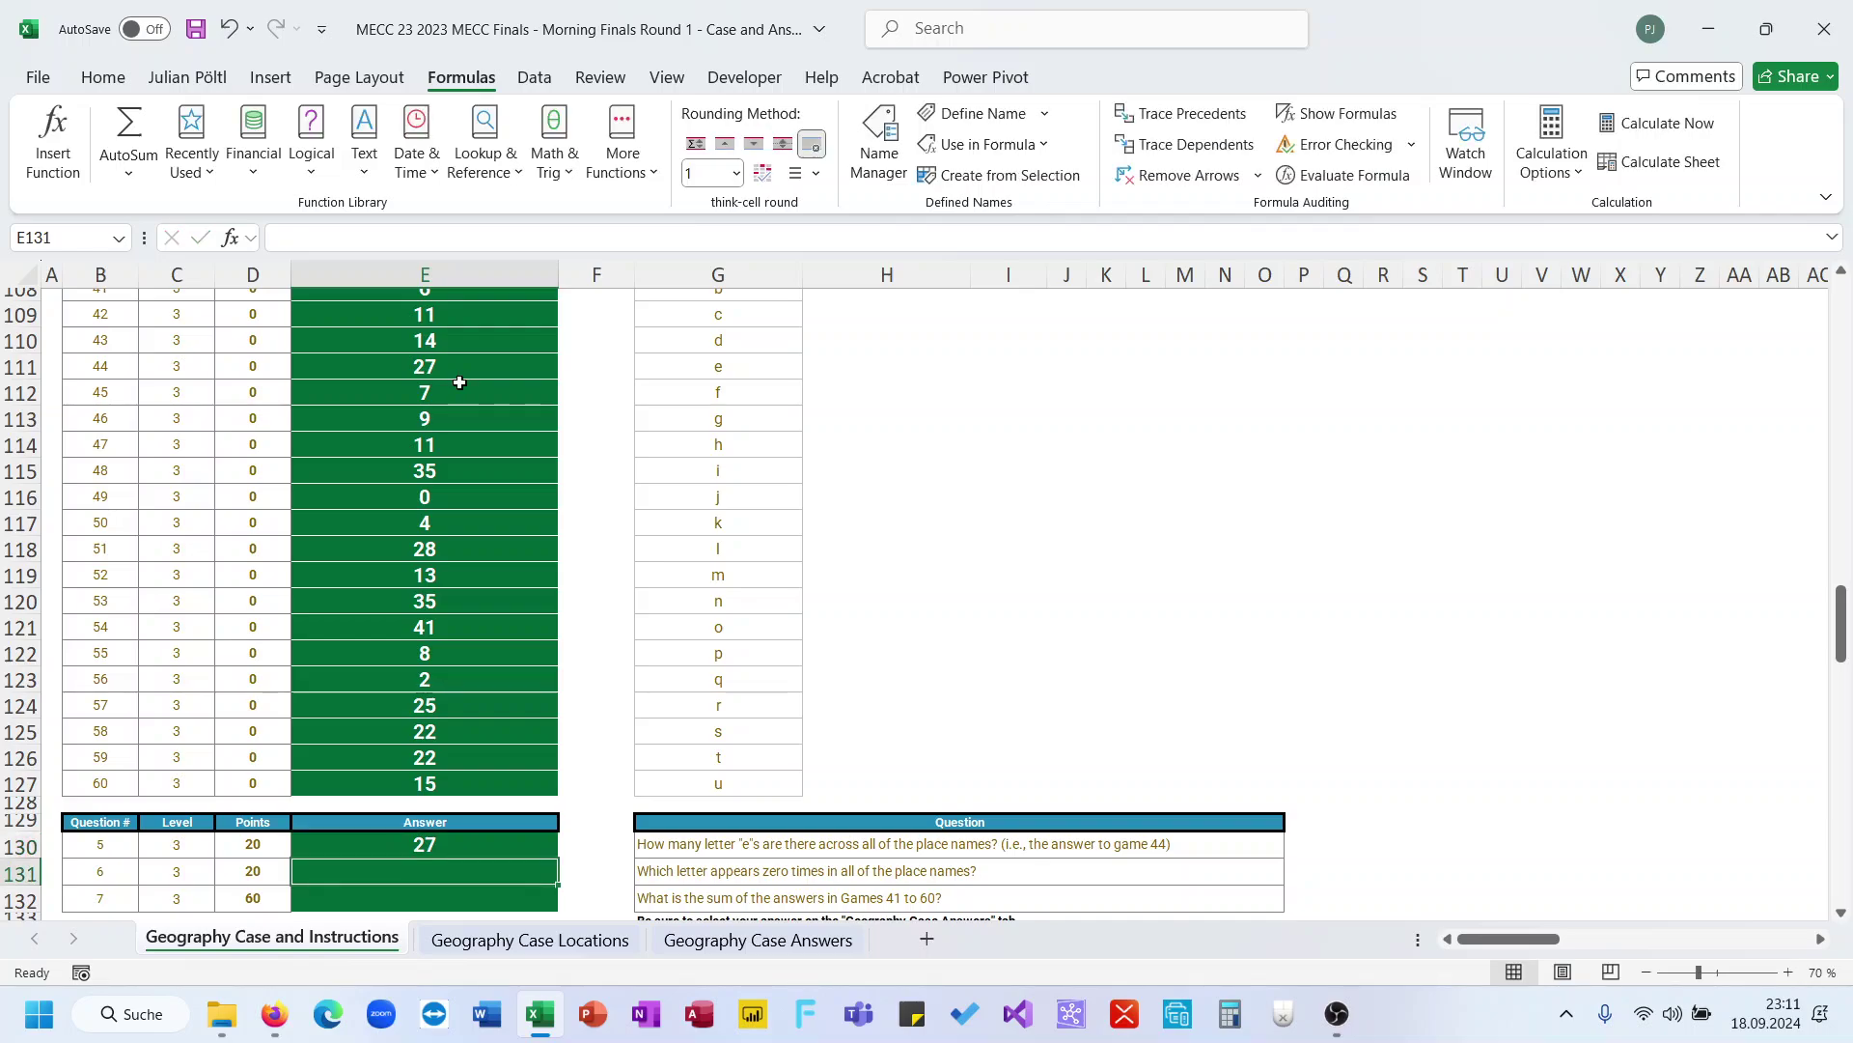
# Answer question 6 in E131 by copying the letter j from G116
pyautogui.scroll(1, 541, 682)
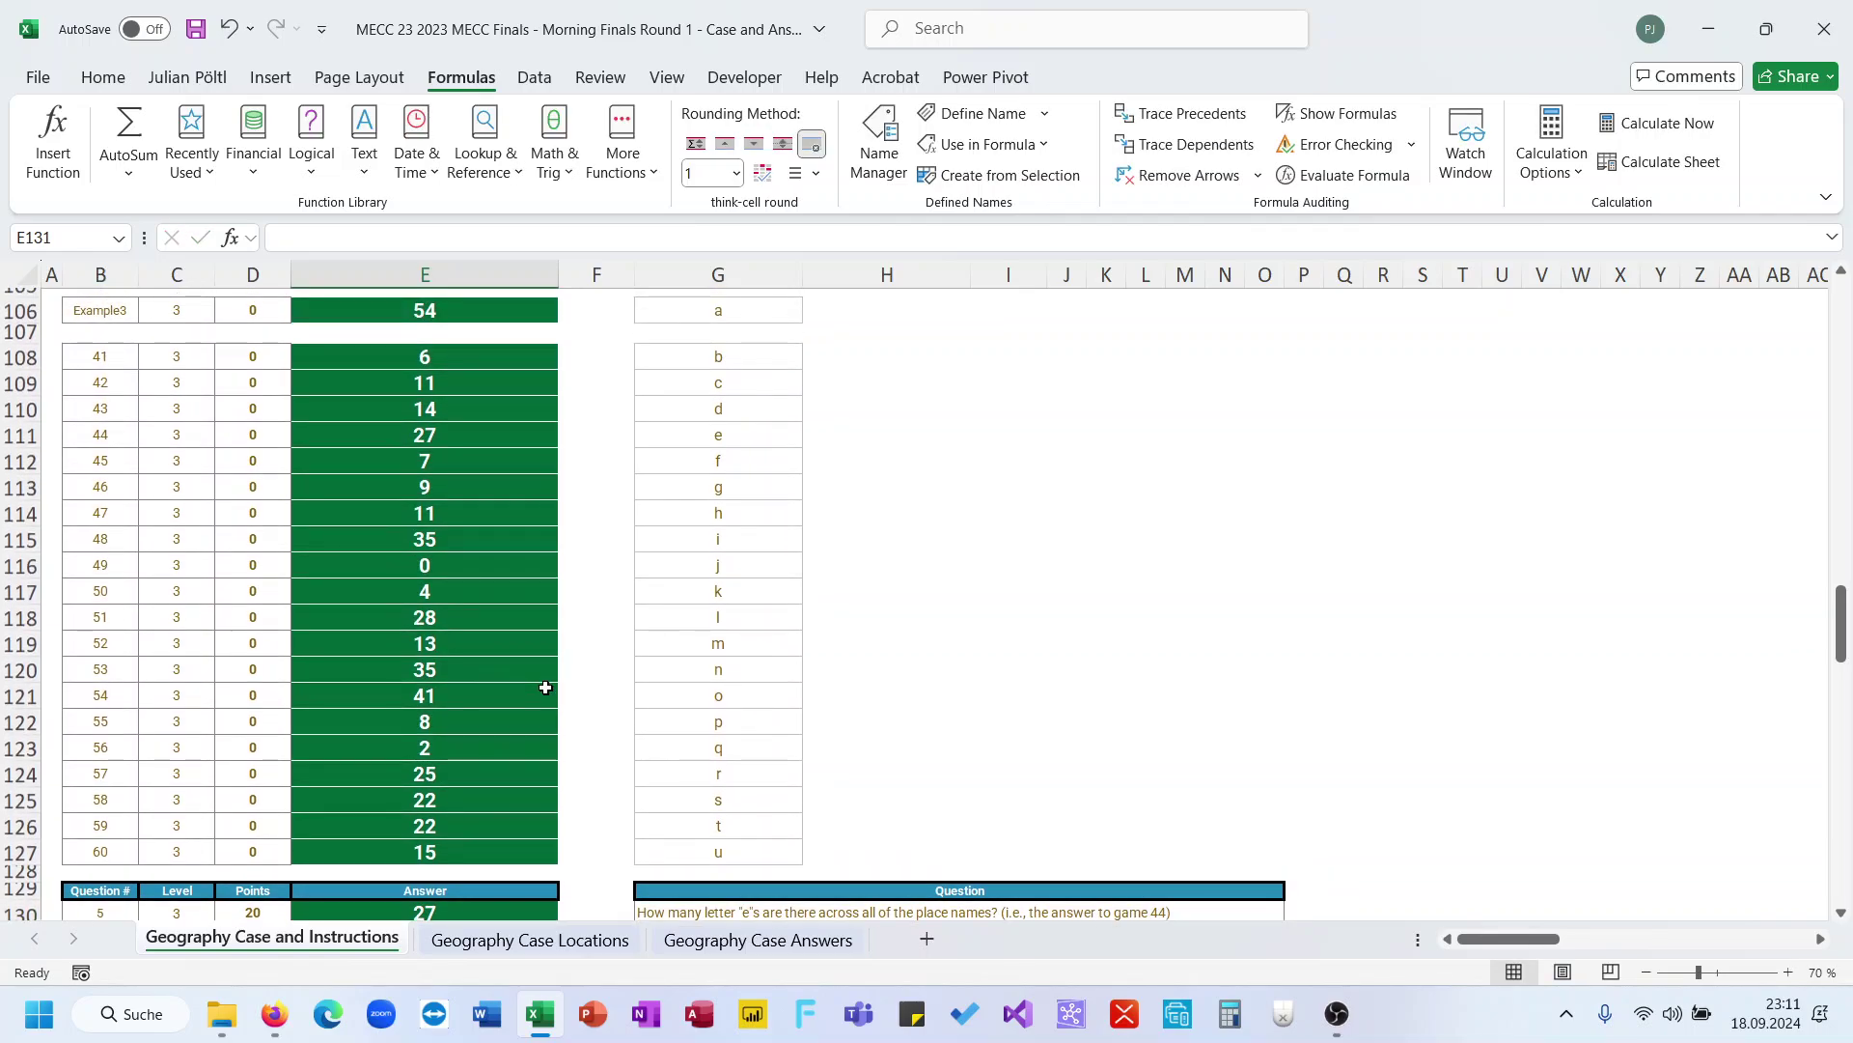
pyautogui.click(648, 562)
pyautogui.hotkey('ctrl', 'c')
pyautogui.scroll(-3, 652, 562)
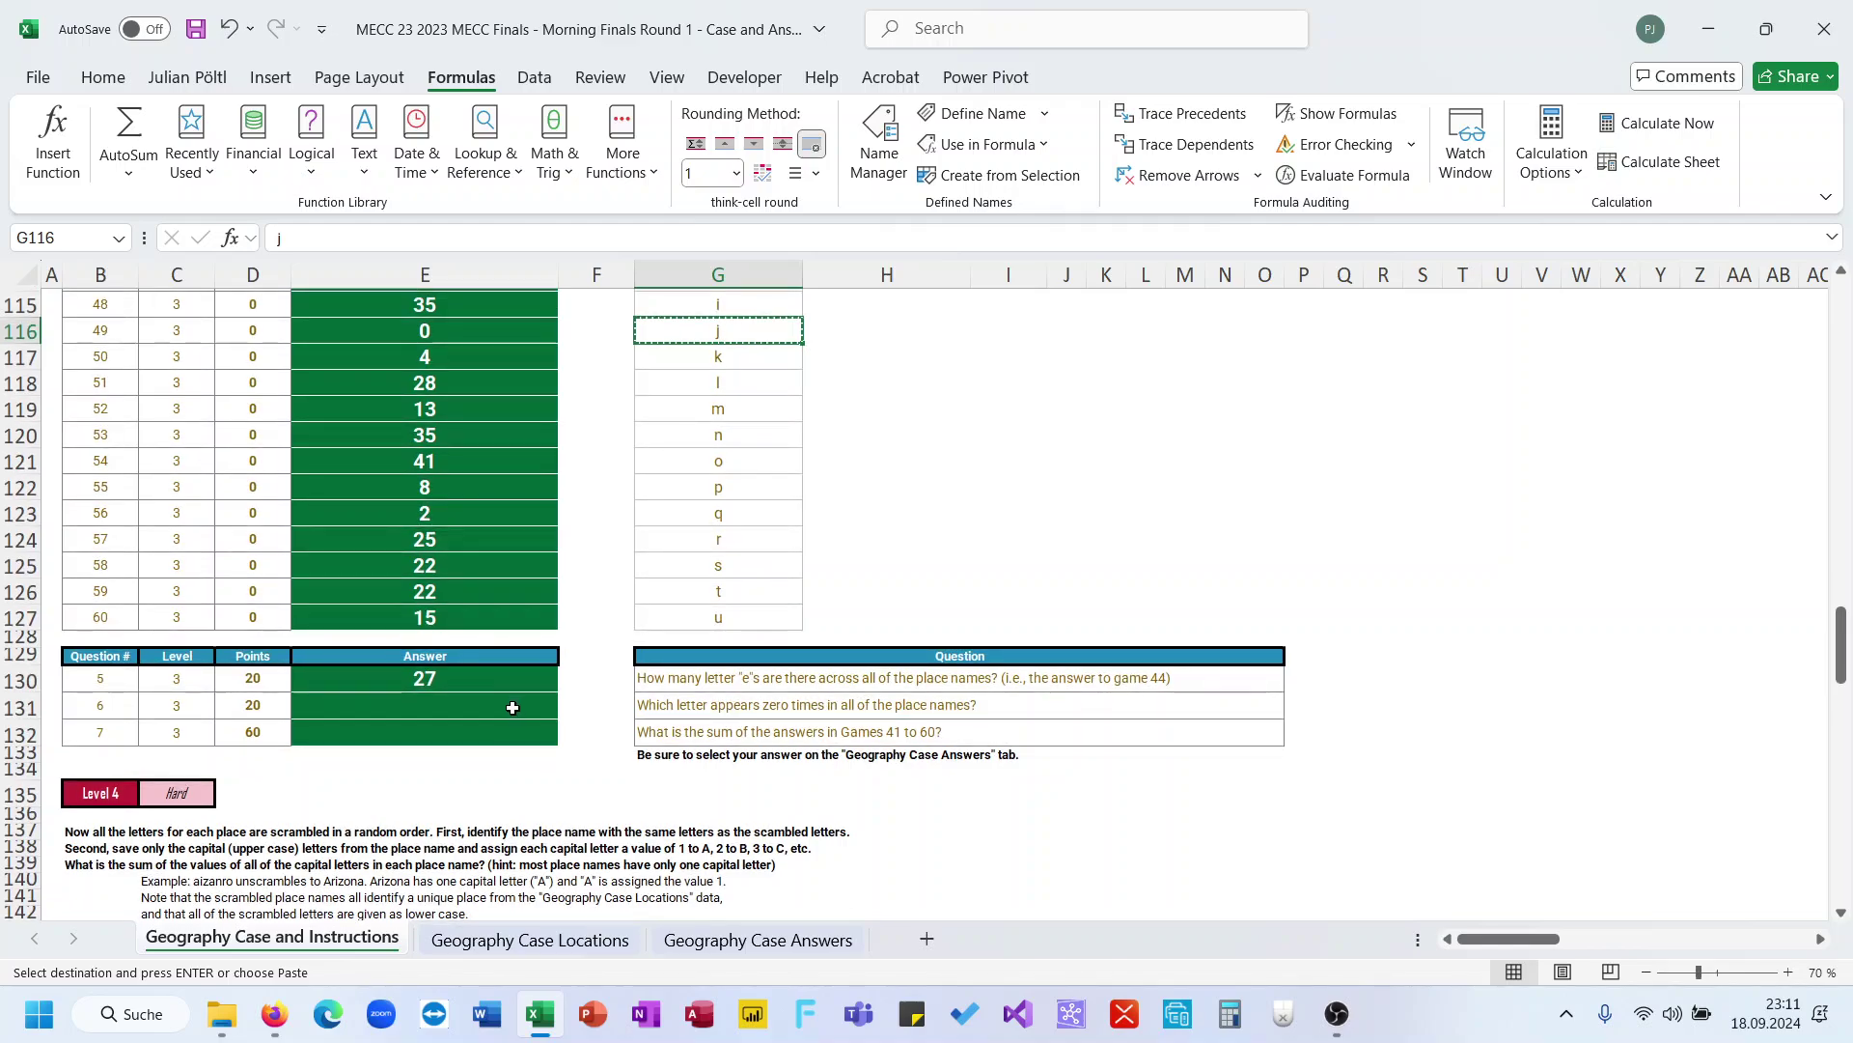
pyautogui.click(512, 707)
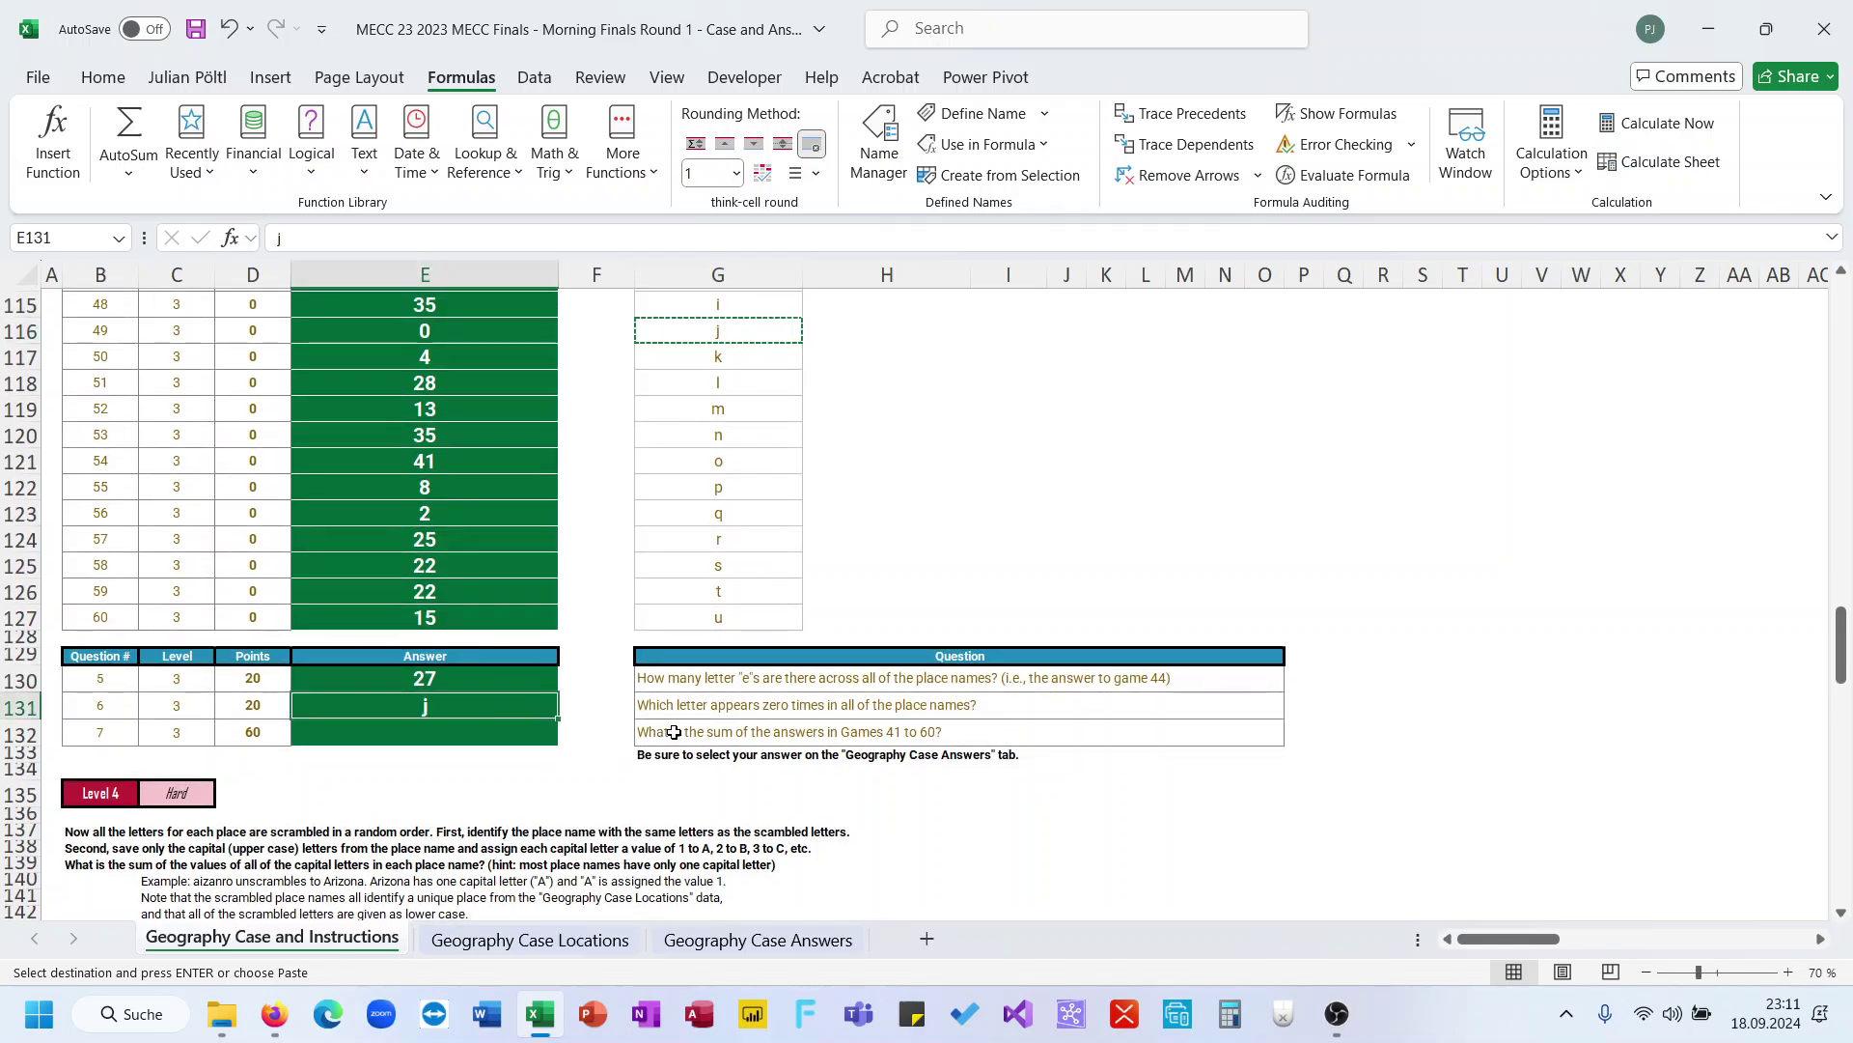
# Answer question 7 in E132 with =SUM(E108:E127) to total the answers of games 41 to 60
pyautogui.click(536, 734)
pyautogui.write('=su')
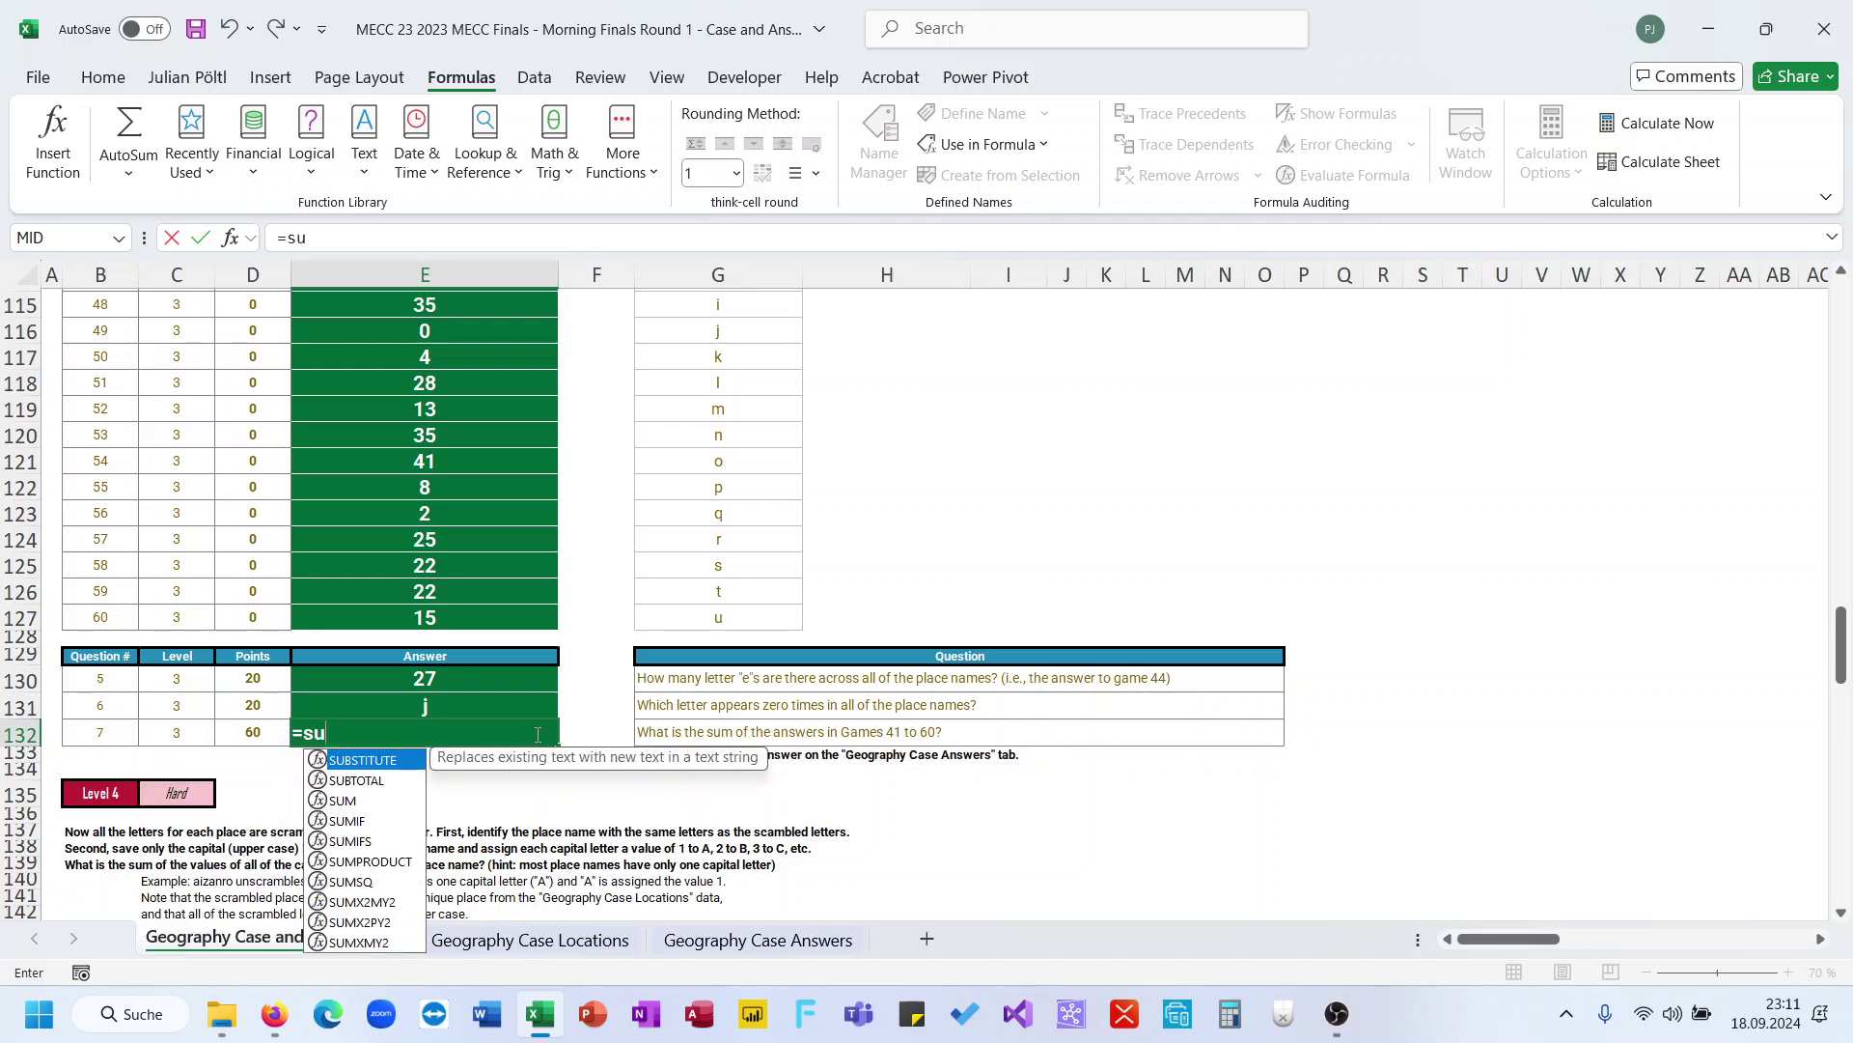
pyautogui.write('m(')
pyautogui.press('Up')
pyautogui.press('Up')
pyautogui.press('Up')
pyautogui.press('Up')
pyautogui.press('Up')
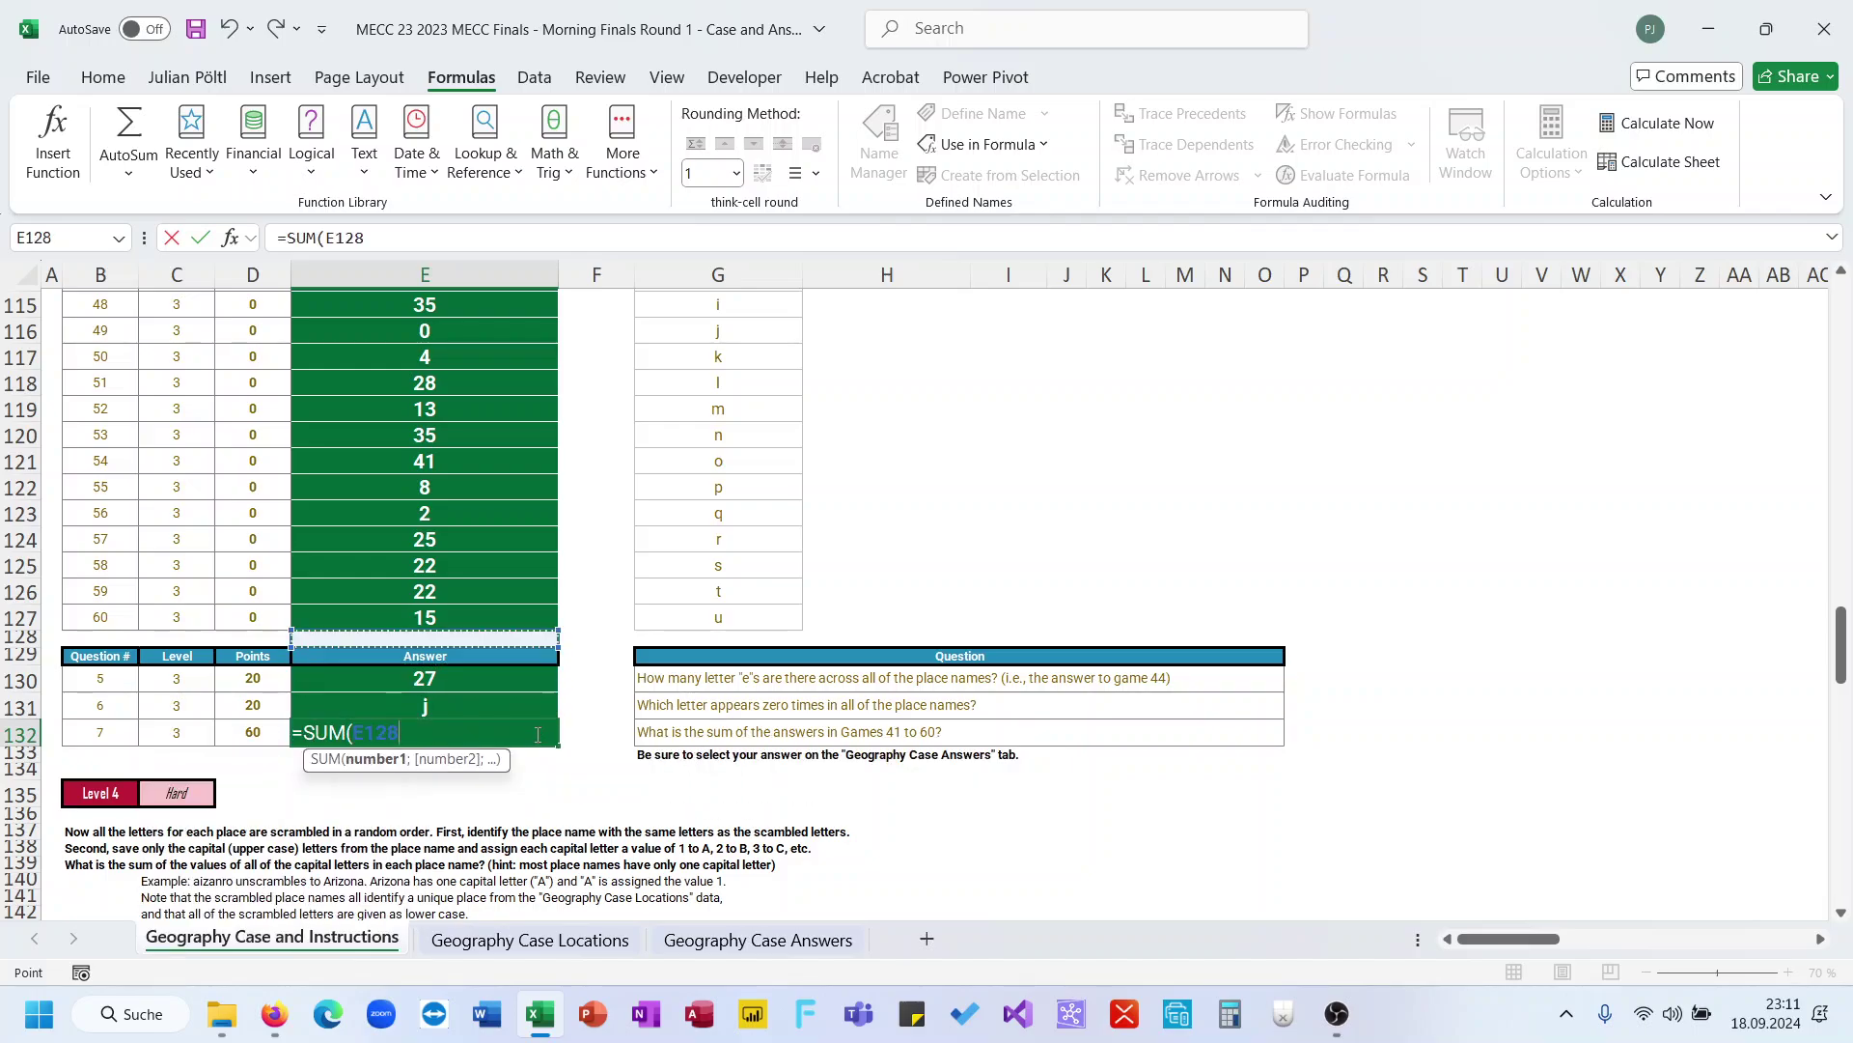
pyautogui.hotkey('shift', 'Up')
pyautogui.hotkey('shift', 'Up')
pyautogui.hotkey('shift', 'Up')
pyautogui.hotkey('shift', 'Up')
pyautogui.hotkey('shift', 'Up')
pyautogui.hotkey('shift', 'Up')
pyautogui.hotkey('shift', 'Up')
pyautogui.hotkey('shift', 'Up')
pyautogui.hotkey('shift', 'Up')
pyautogui.hotkey('shift', 'Up')
pyautogui.hotkey('shift', 'Up')
pyautogui.hotkey('shift', 'Up')
pyautogui.hotkey('shift', 'Up')
pyautogui.hotkey('shift', 'Up')
pyautogui.hotkey('shift', 'Up')
pyautogui.hotkey('shift', 'Up')
pyautogui.hotkey('shift', 'Up')
pyautogui.hotkey('shift', 'Up')
pyautogui.hotkey('shift', 'Up')
pyautogui.press('Return')
# Compare the Level 3 answers with those on the Geography Case Answers sheet and return to the instructions sheet
pyautogui.scroll(-4, 537, 733)
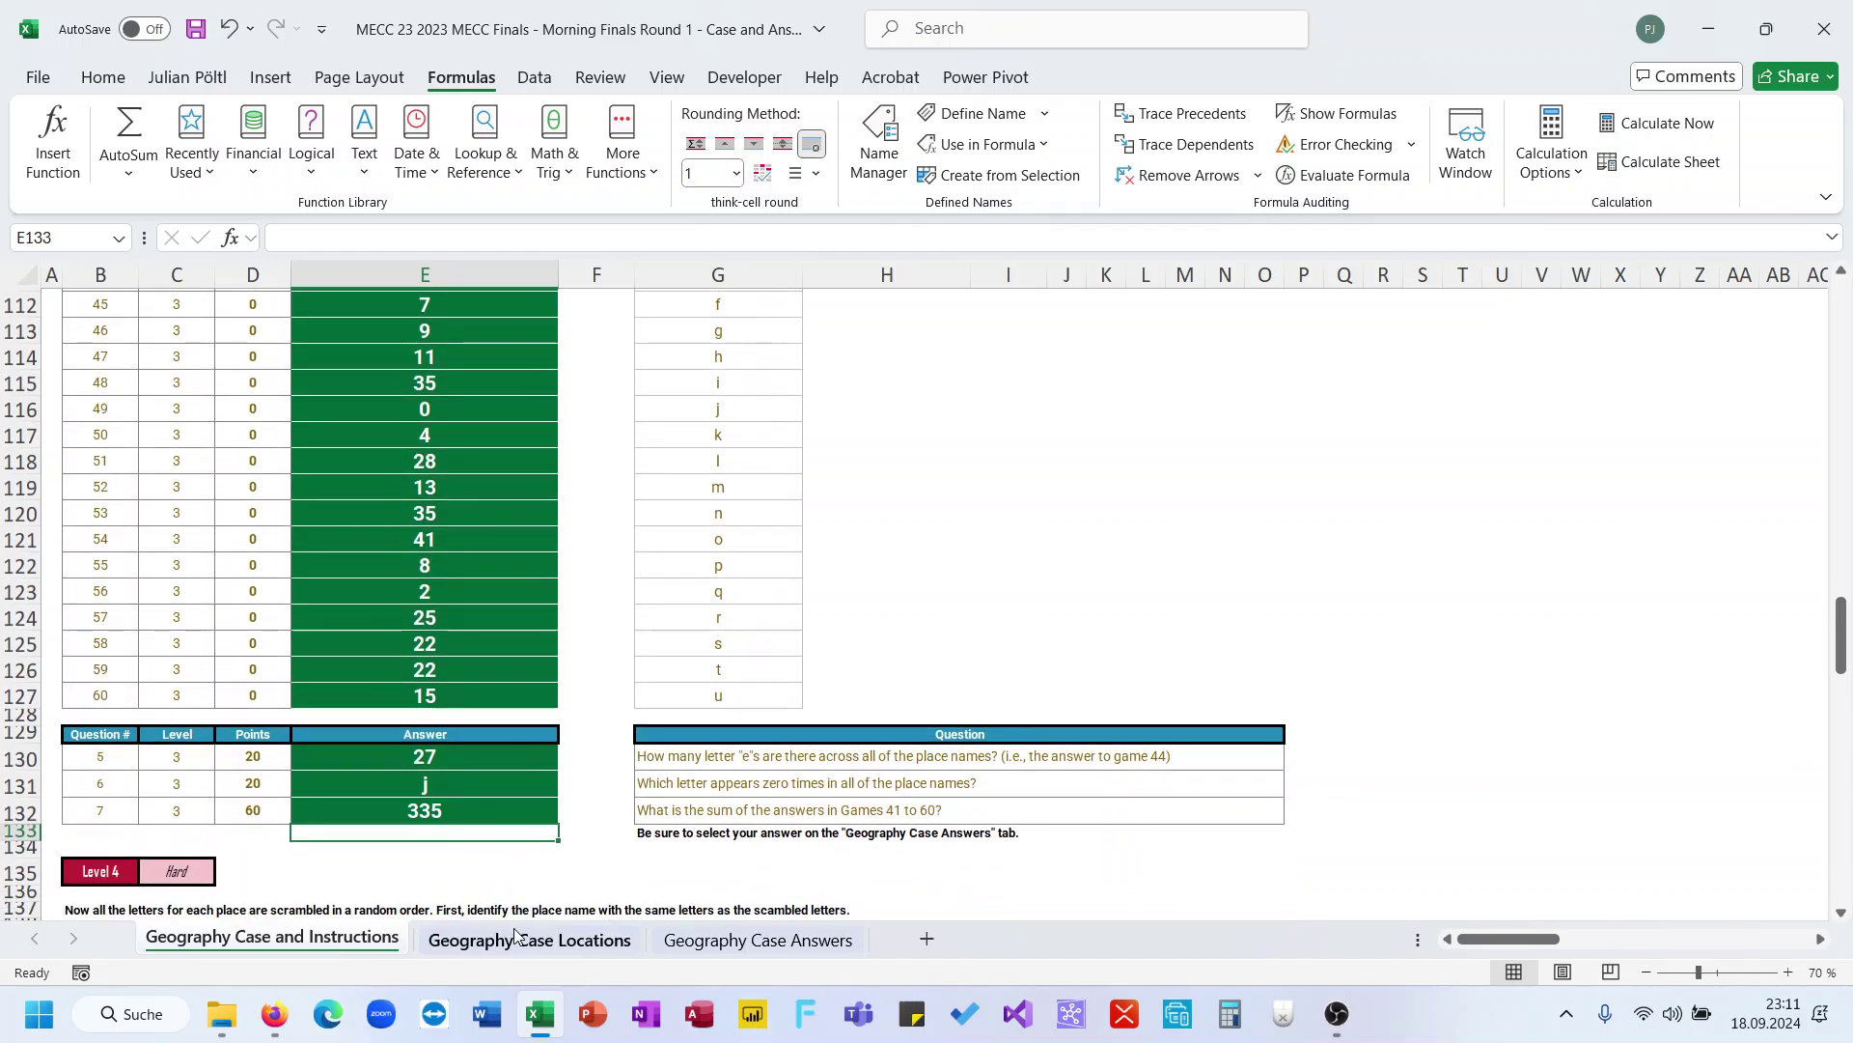
pyautogui.click(743, 940)
pyautogui.scroll(-3, 737, 733)
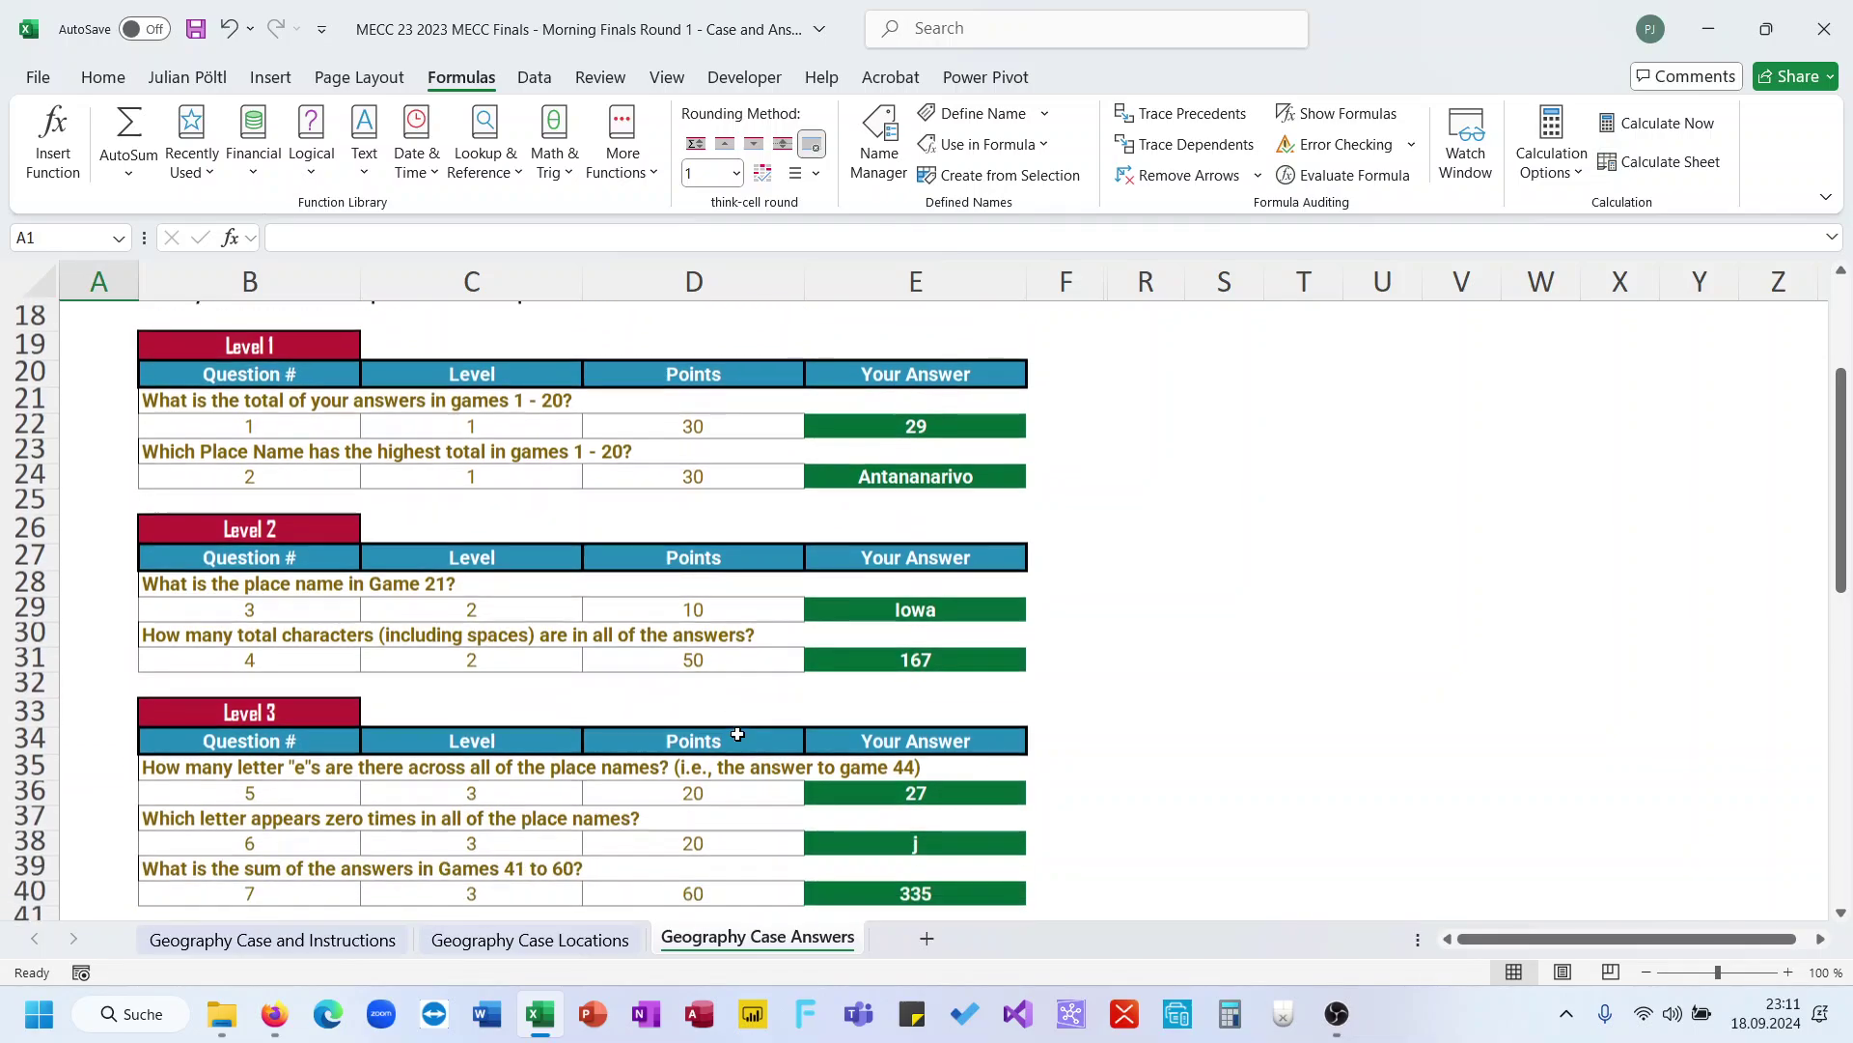
pyautogui.click(272, 939)
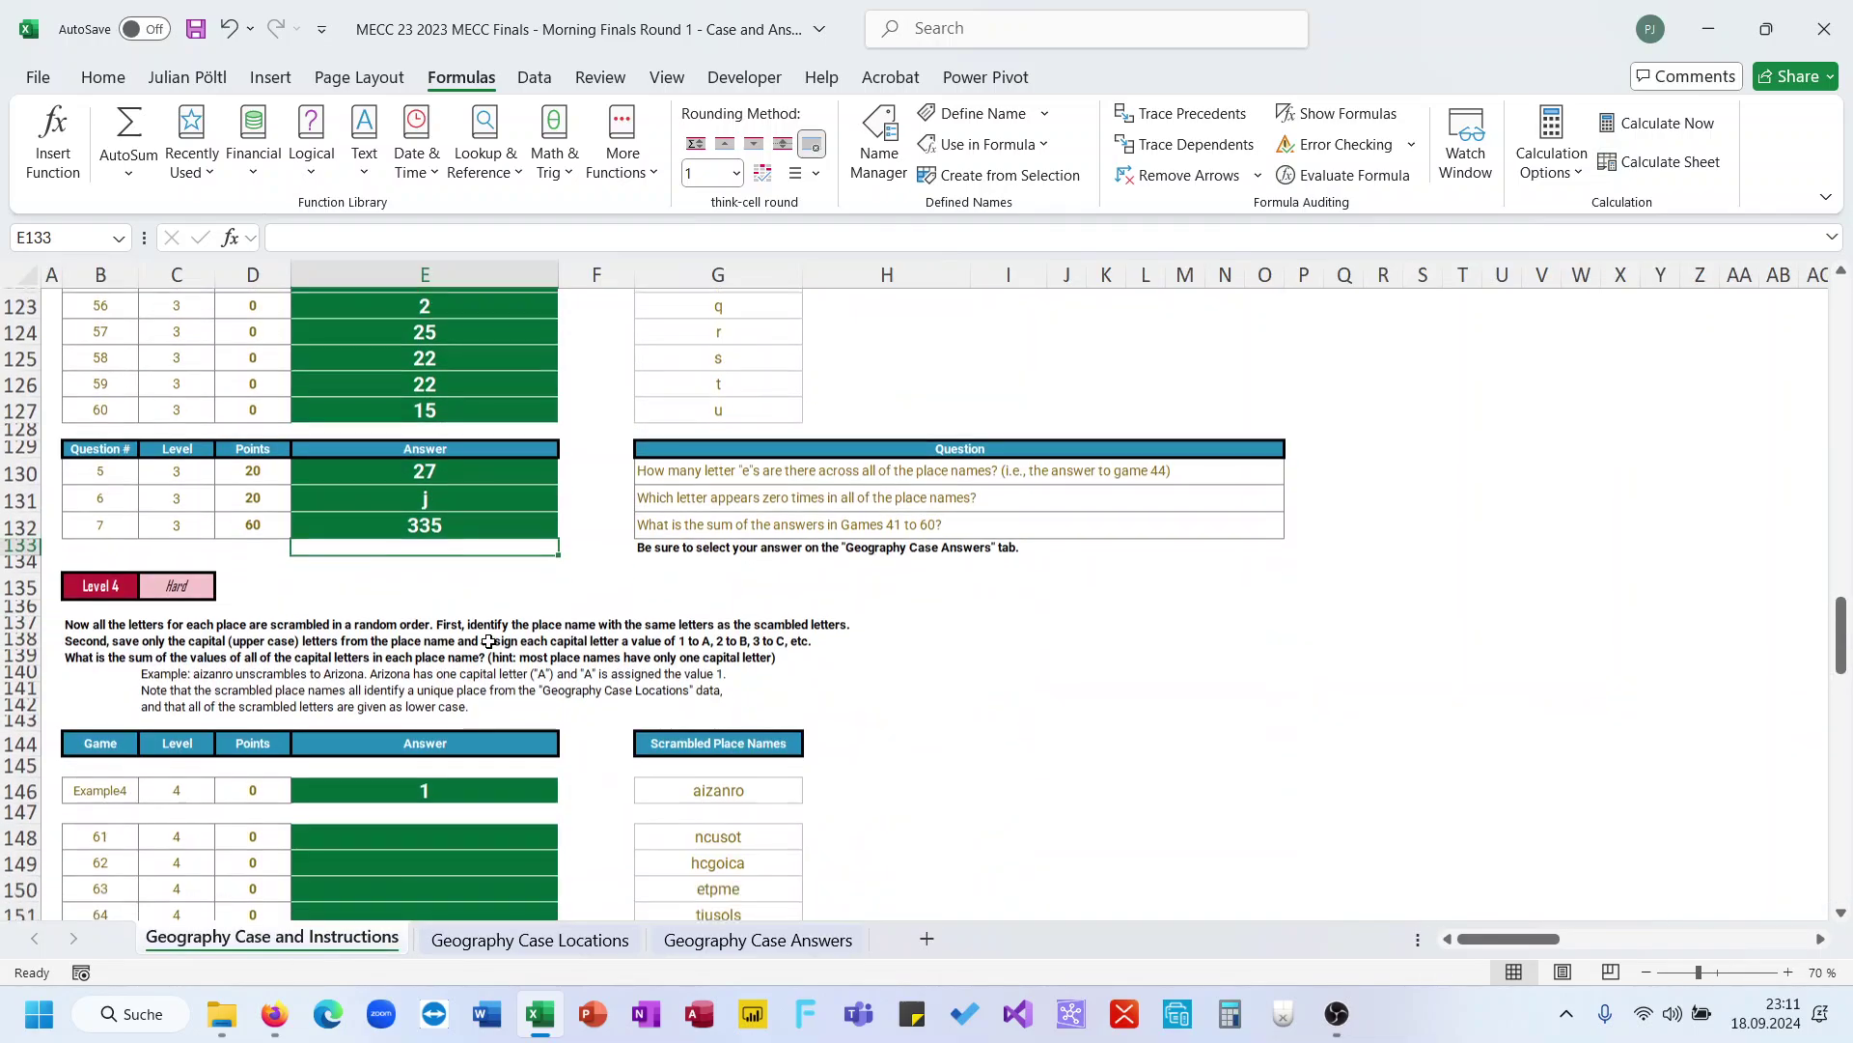
# Read the Level 4 instructions and questions, and examine the scrambled place names, including the example in G146
pyautogui.scroll(-2, 488, 641)
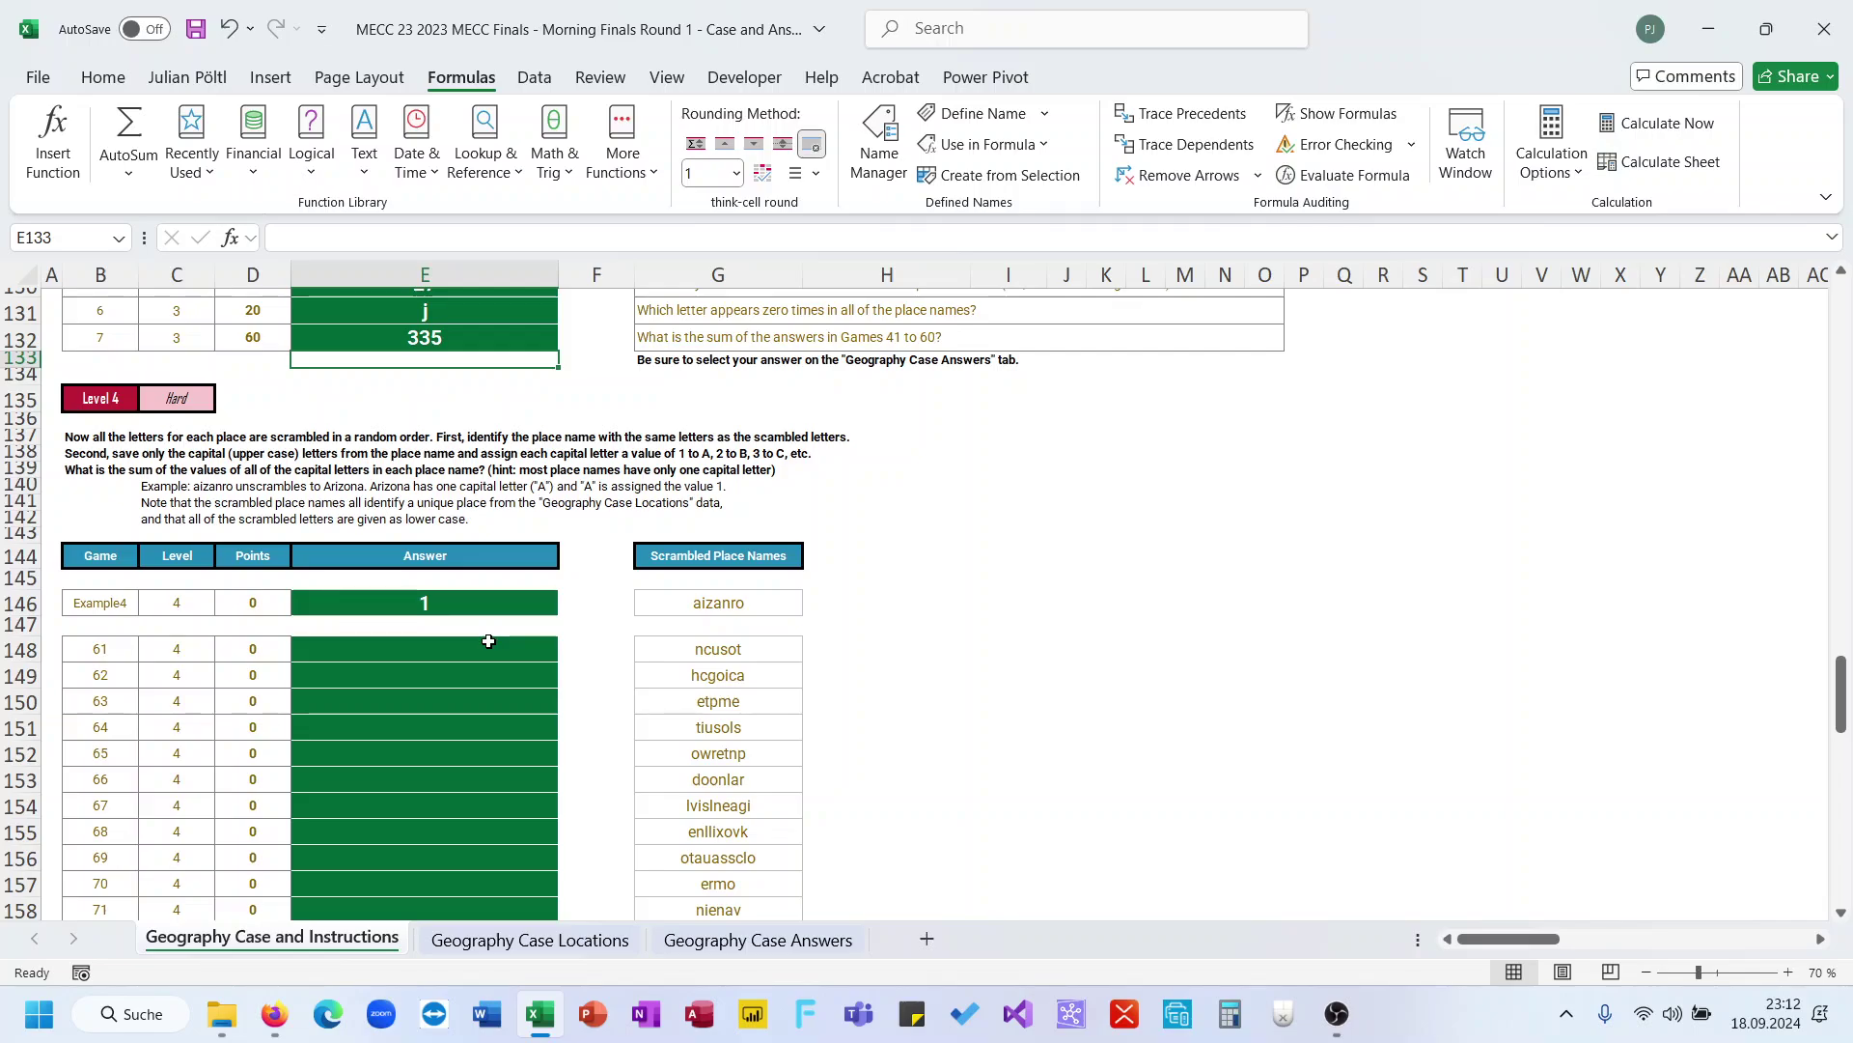
pyautogui.scroll(-10, 489, 641)
pyautogui.scroll(6, 489, 641)
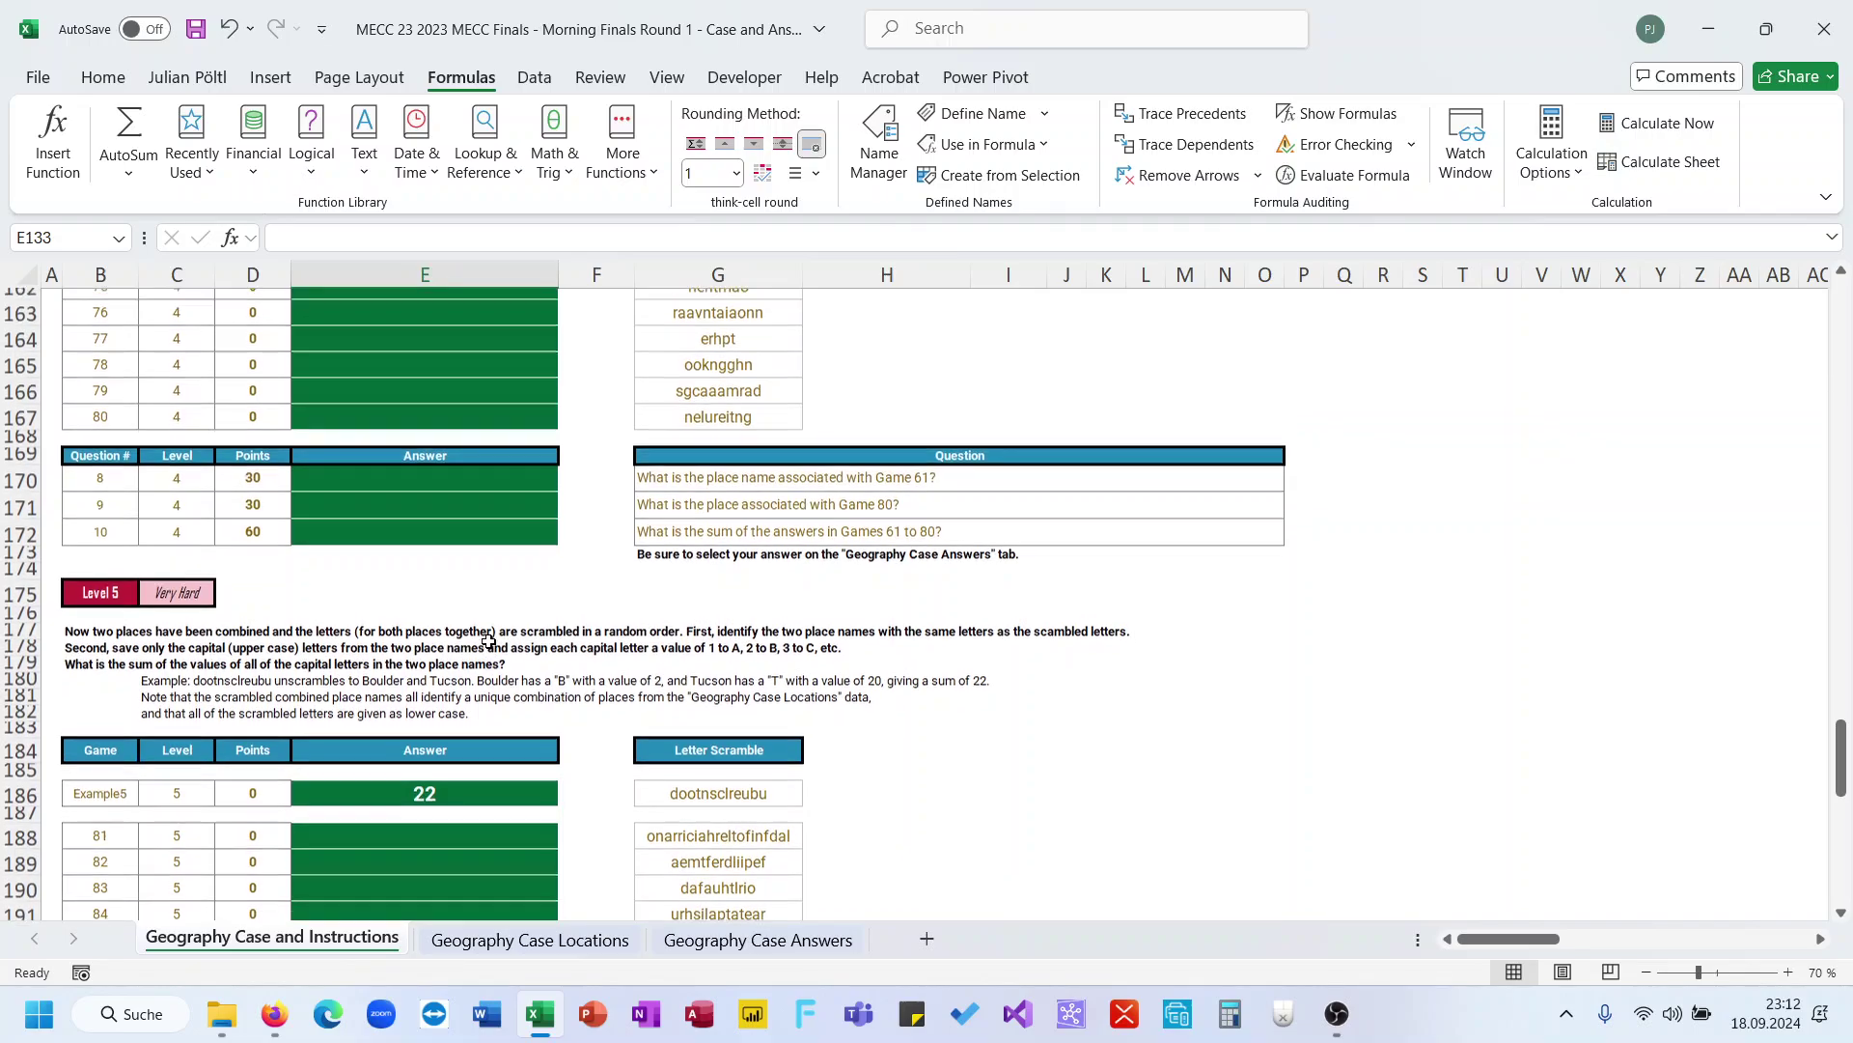
pyautogui.scroll(3, 488, 641)
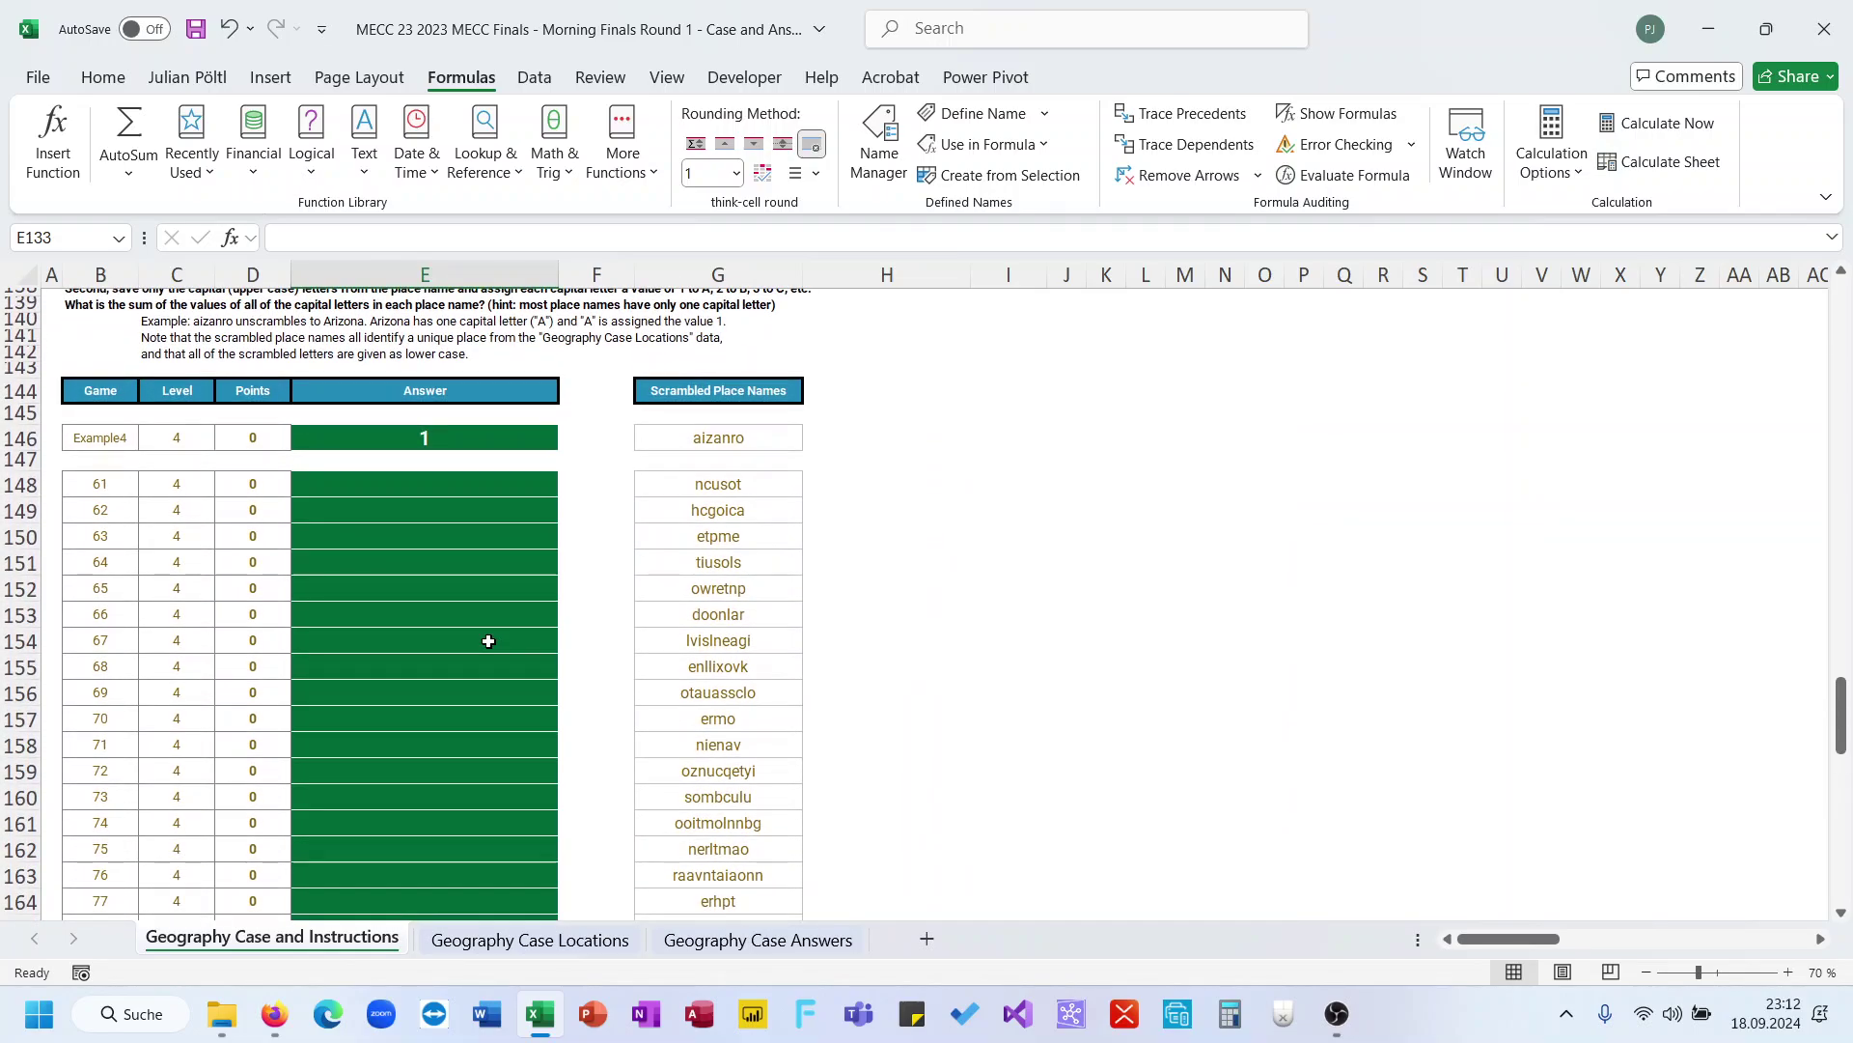
pyautogui.scroll(1, 488, 641)
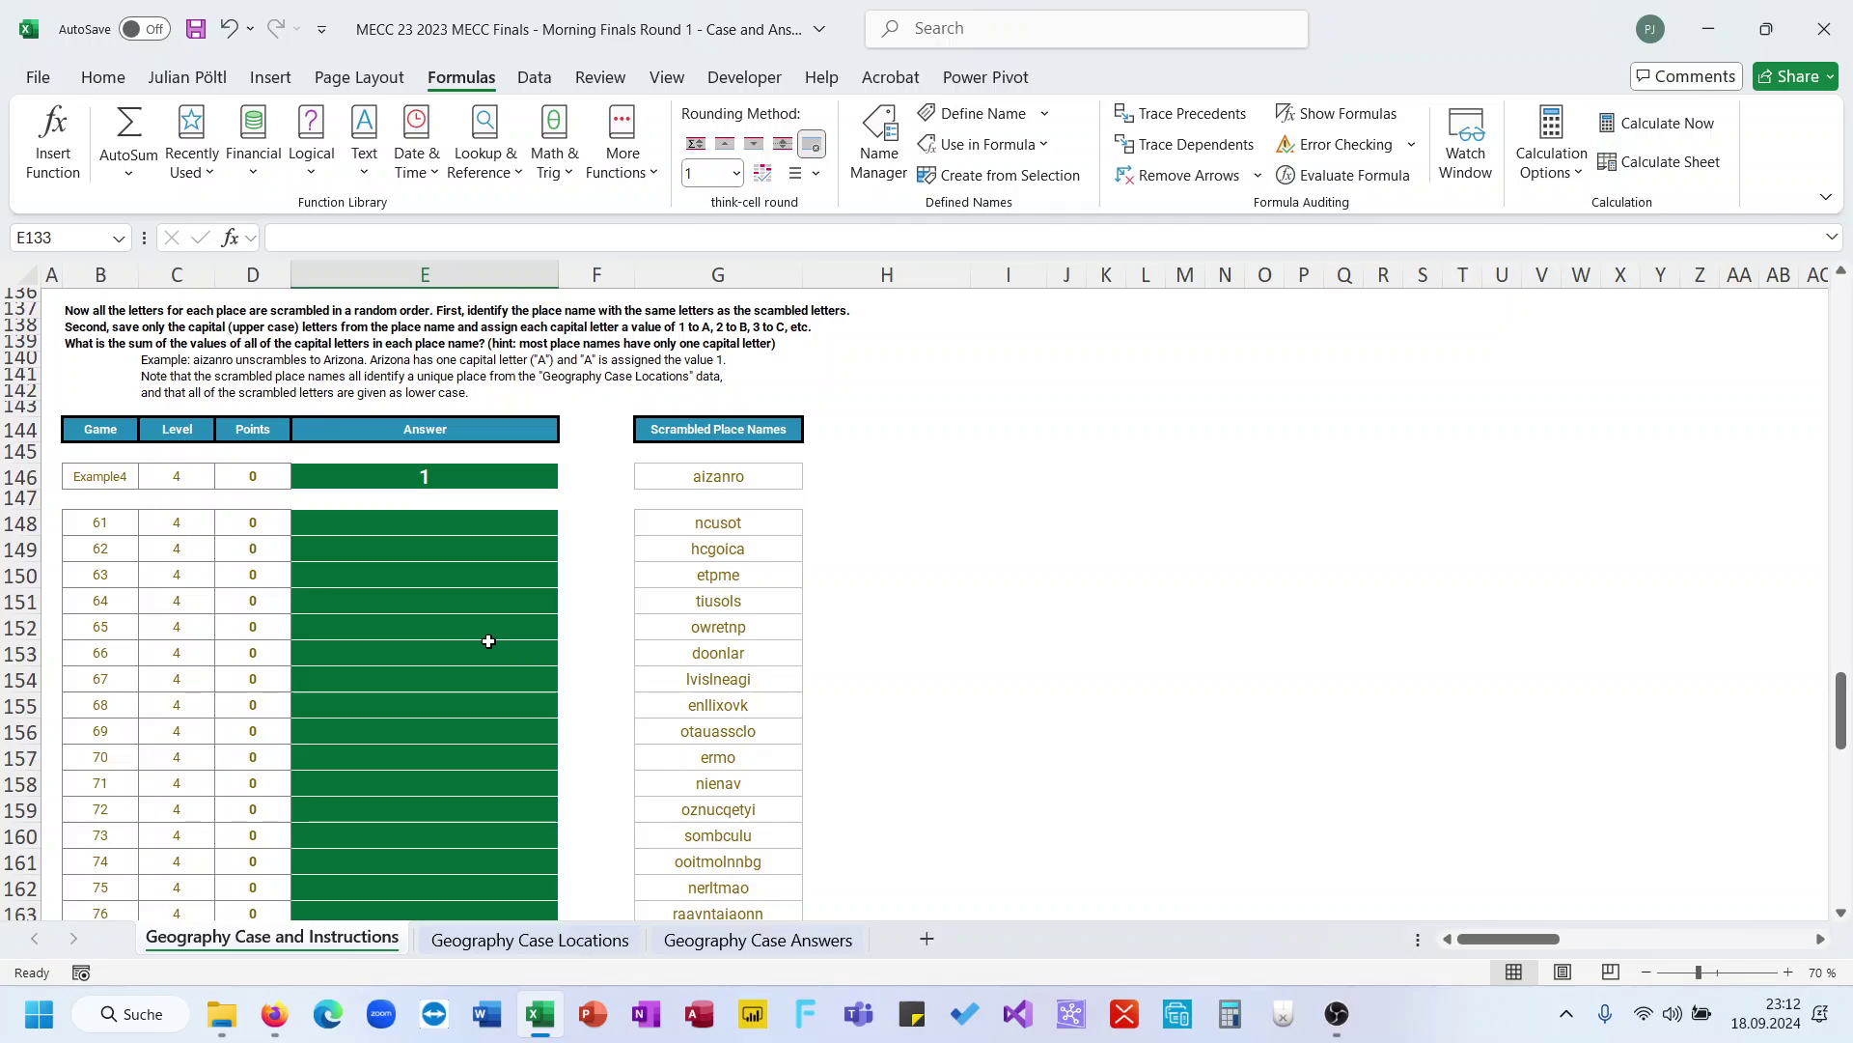
pyautogui.scroll(-4, 488, 641)
pyautogui.scroll(4, 488, 641)
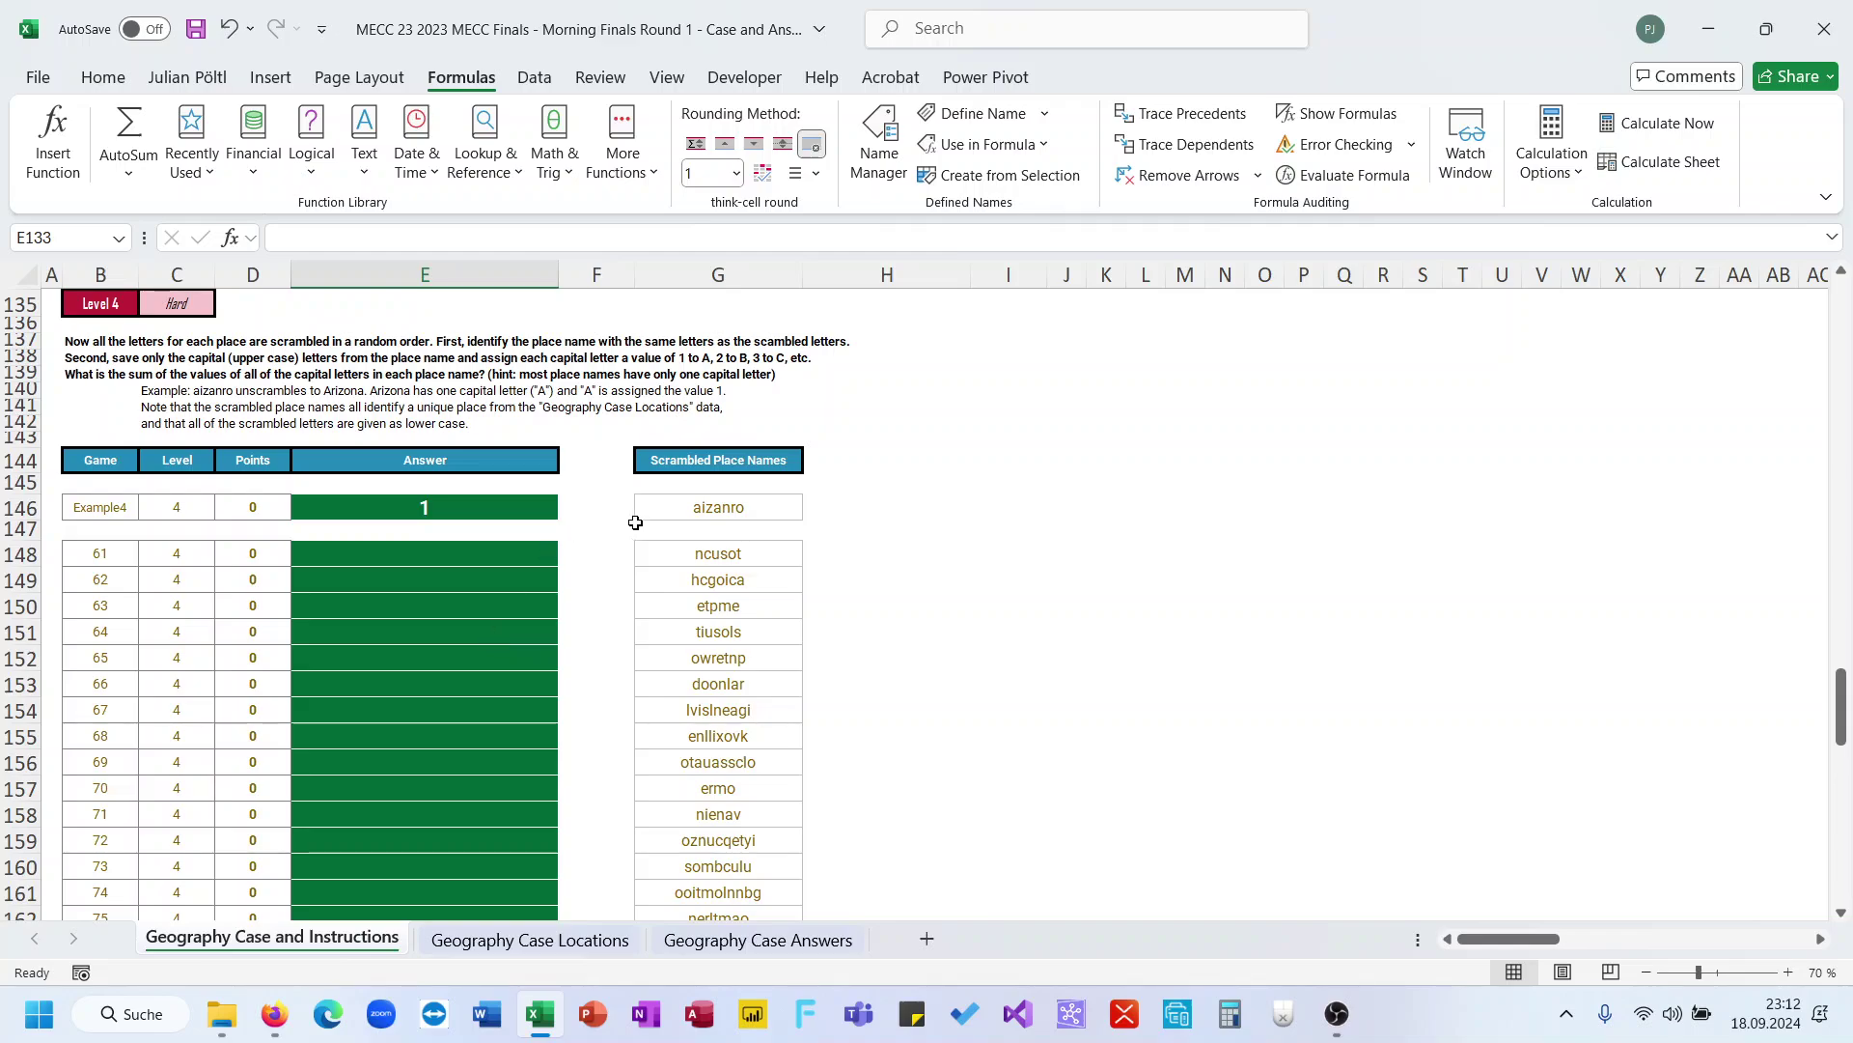
pyautogui.scroll(-4, 577, 593)
pyautogui.scroll(5, 578, 593)
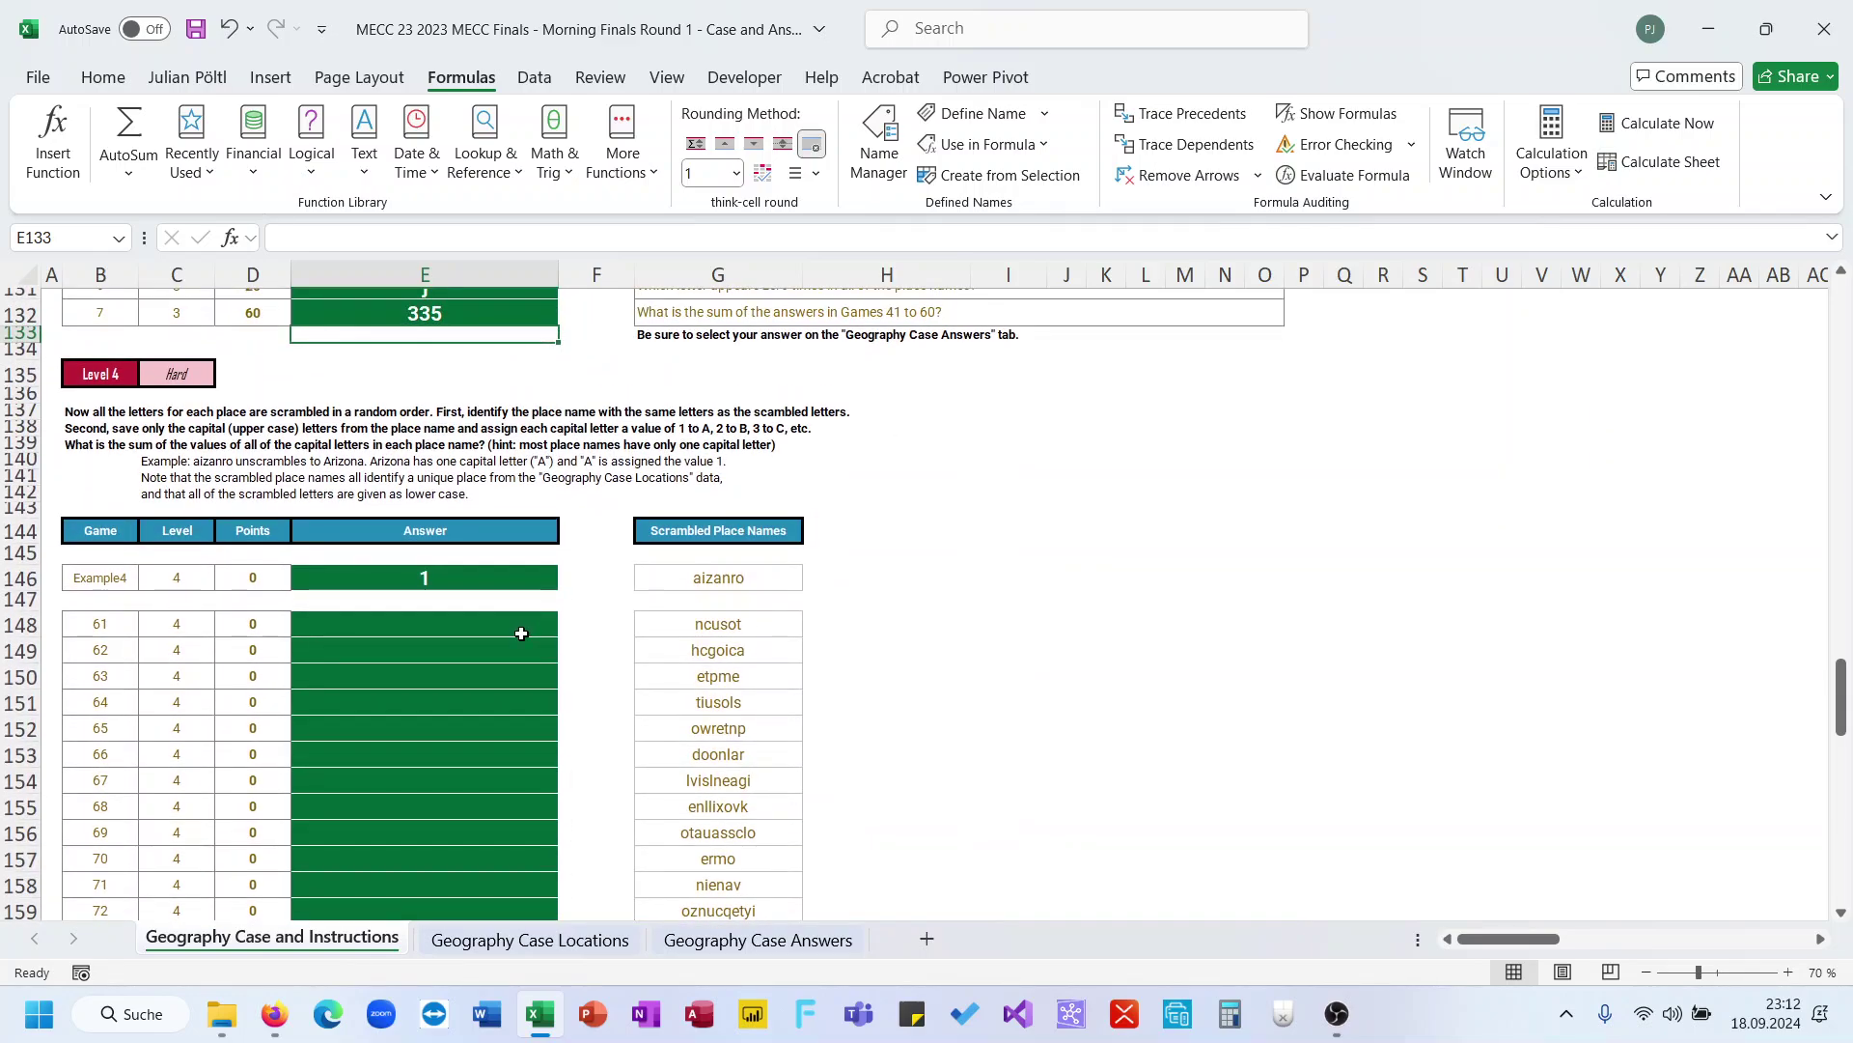
pyautogui.click(714, 580)
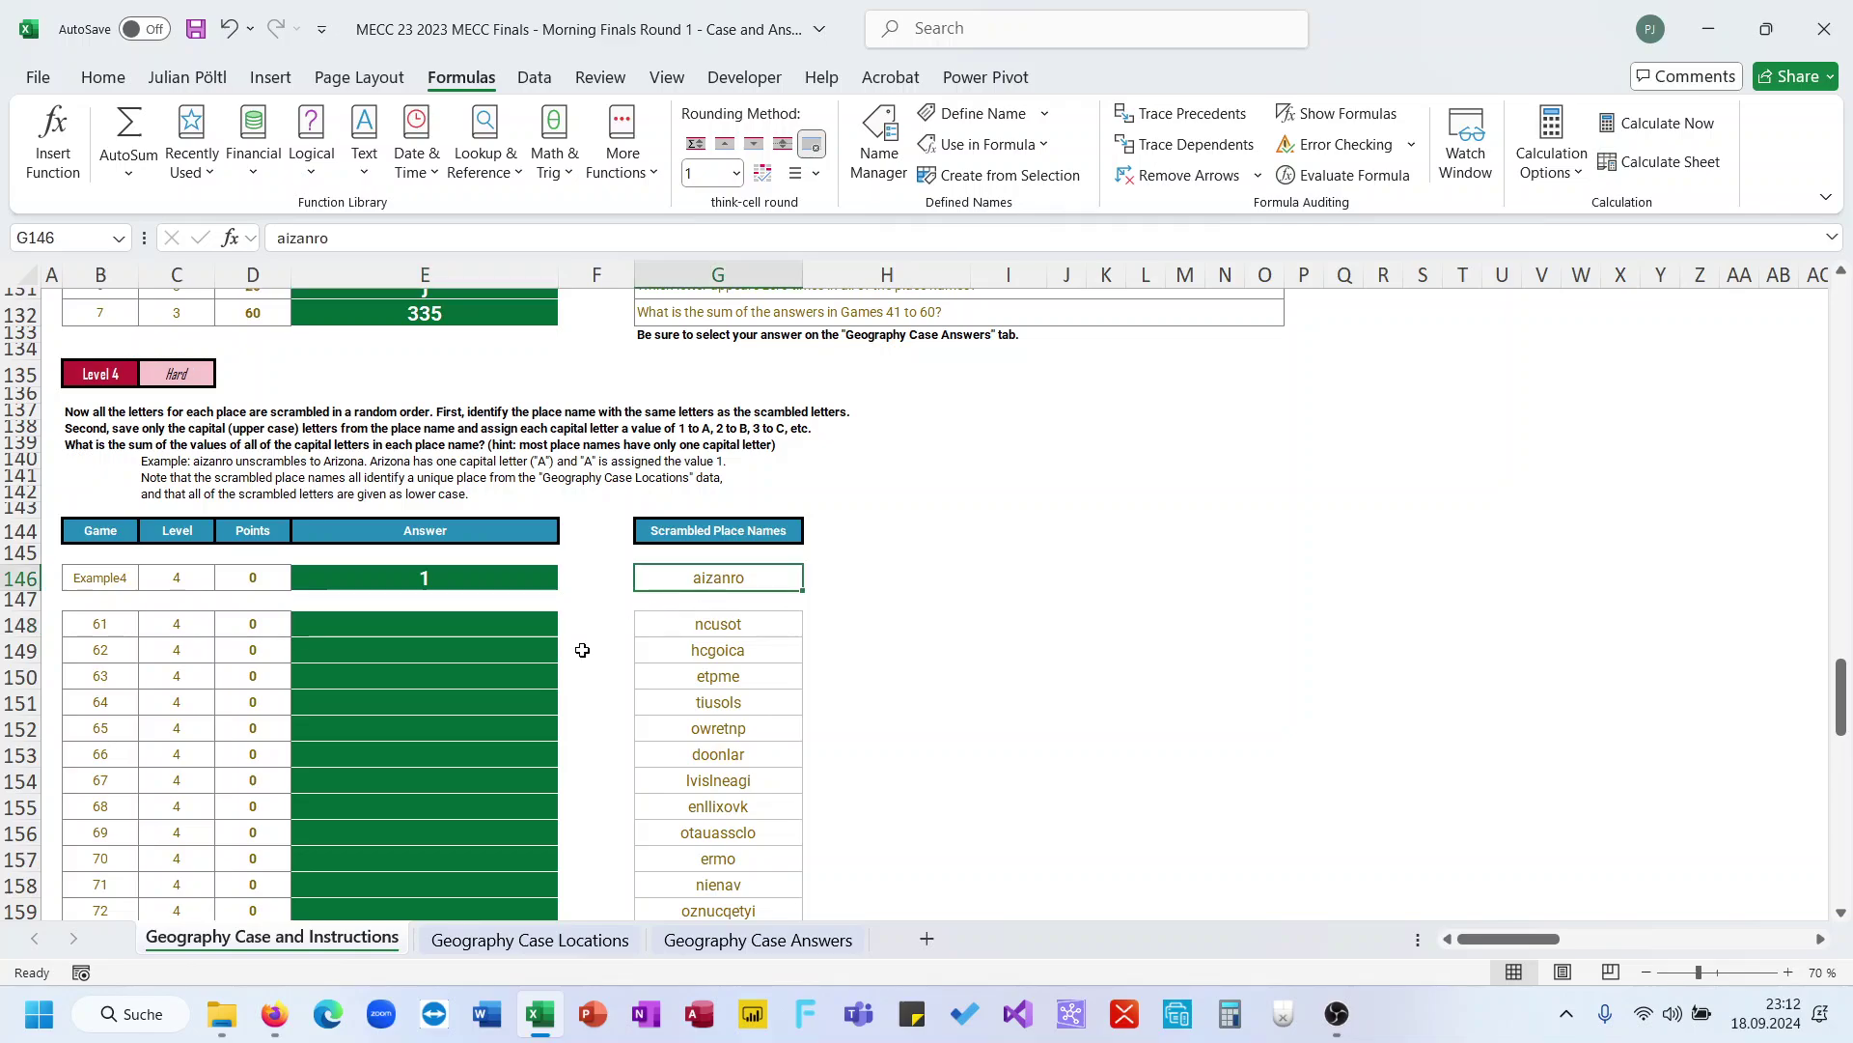
# On the Geography Case Locations sheet, enter =SEQUENCE(;26;65) in D2 to generate the character codes of the capital letters
pyautogui.click(515, 941)
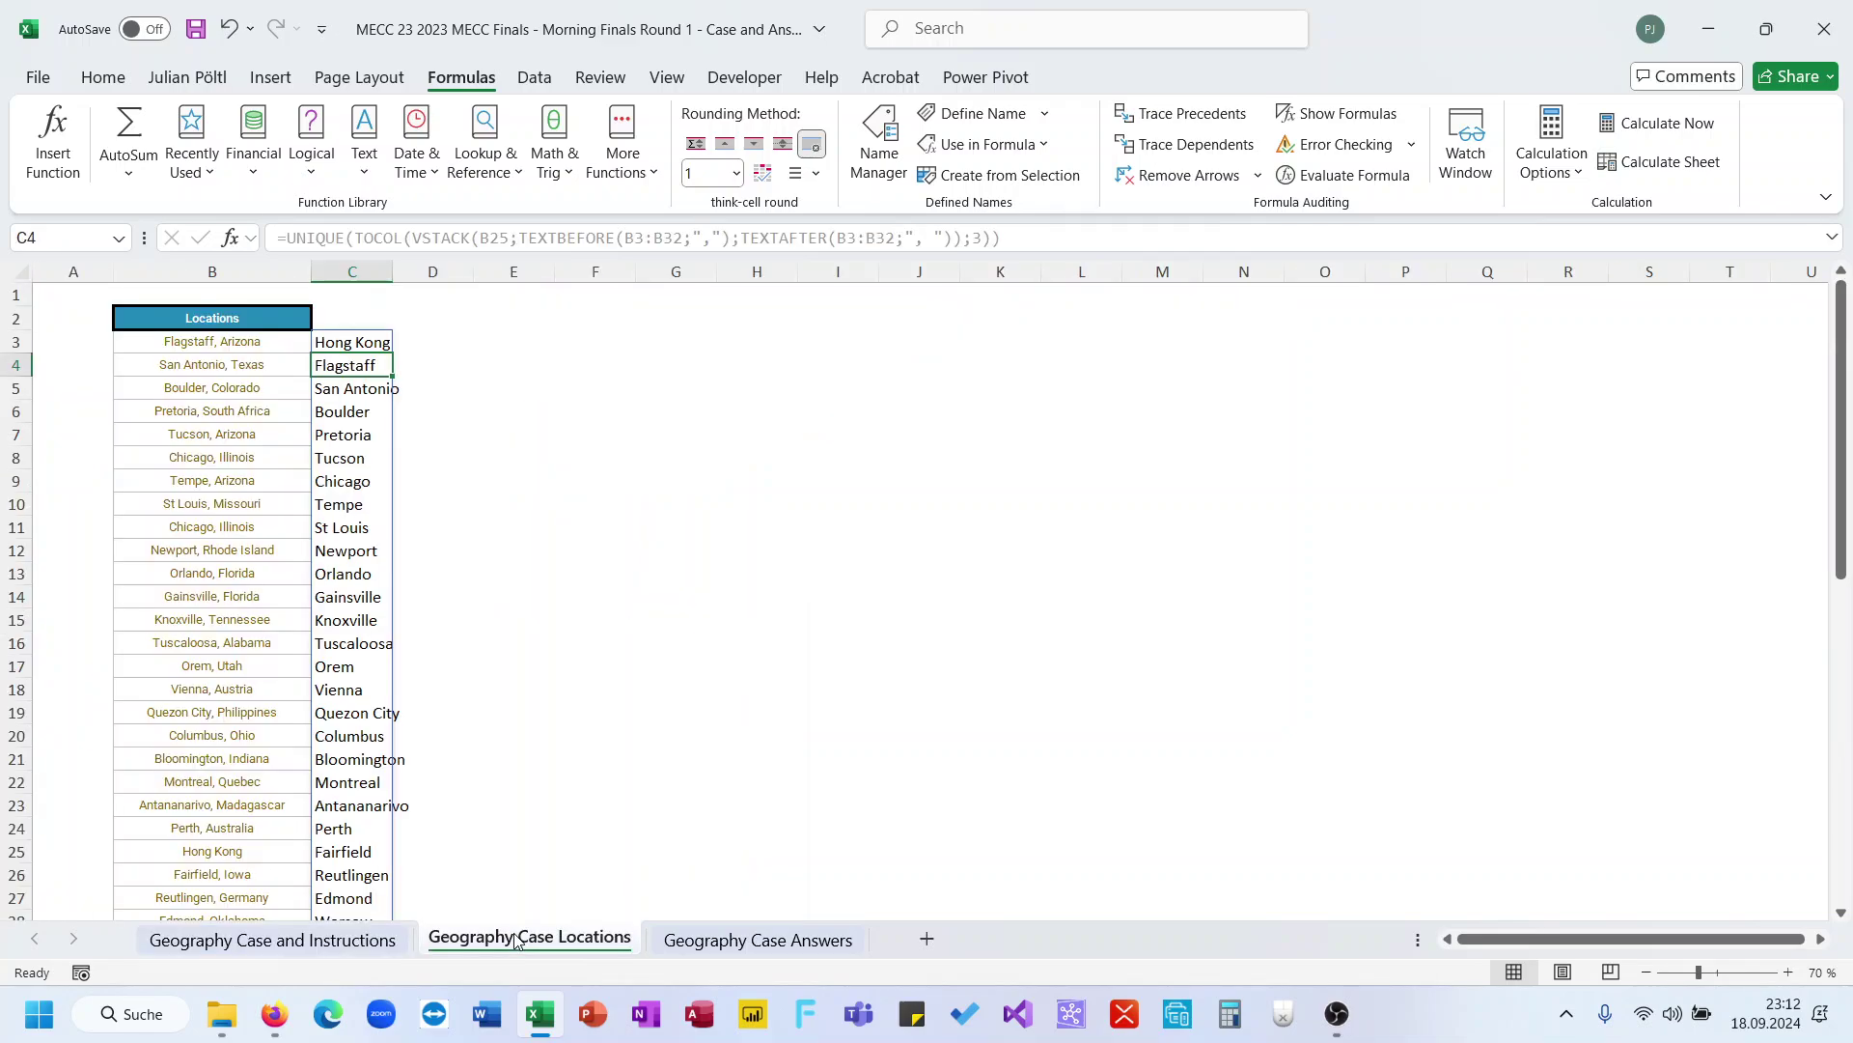
pyautogui.click(426, 322)
pyautogui.write('=c')
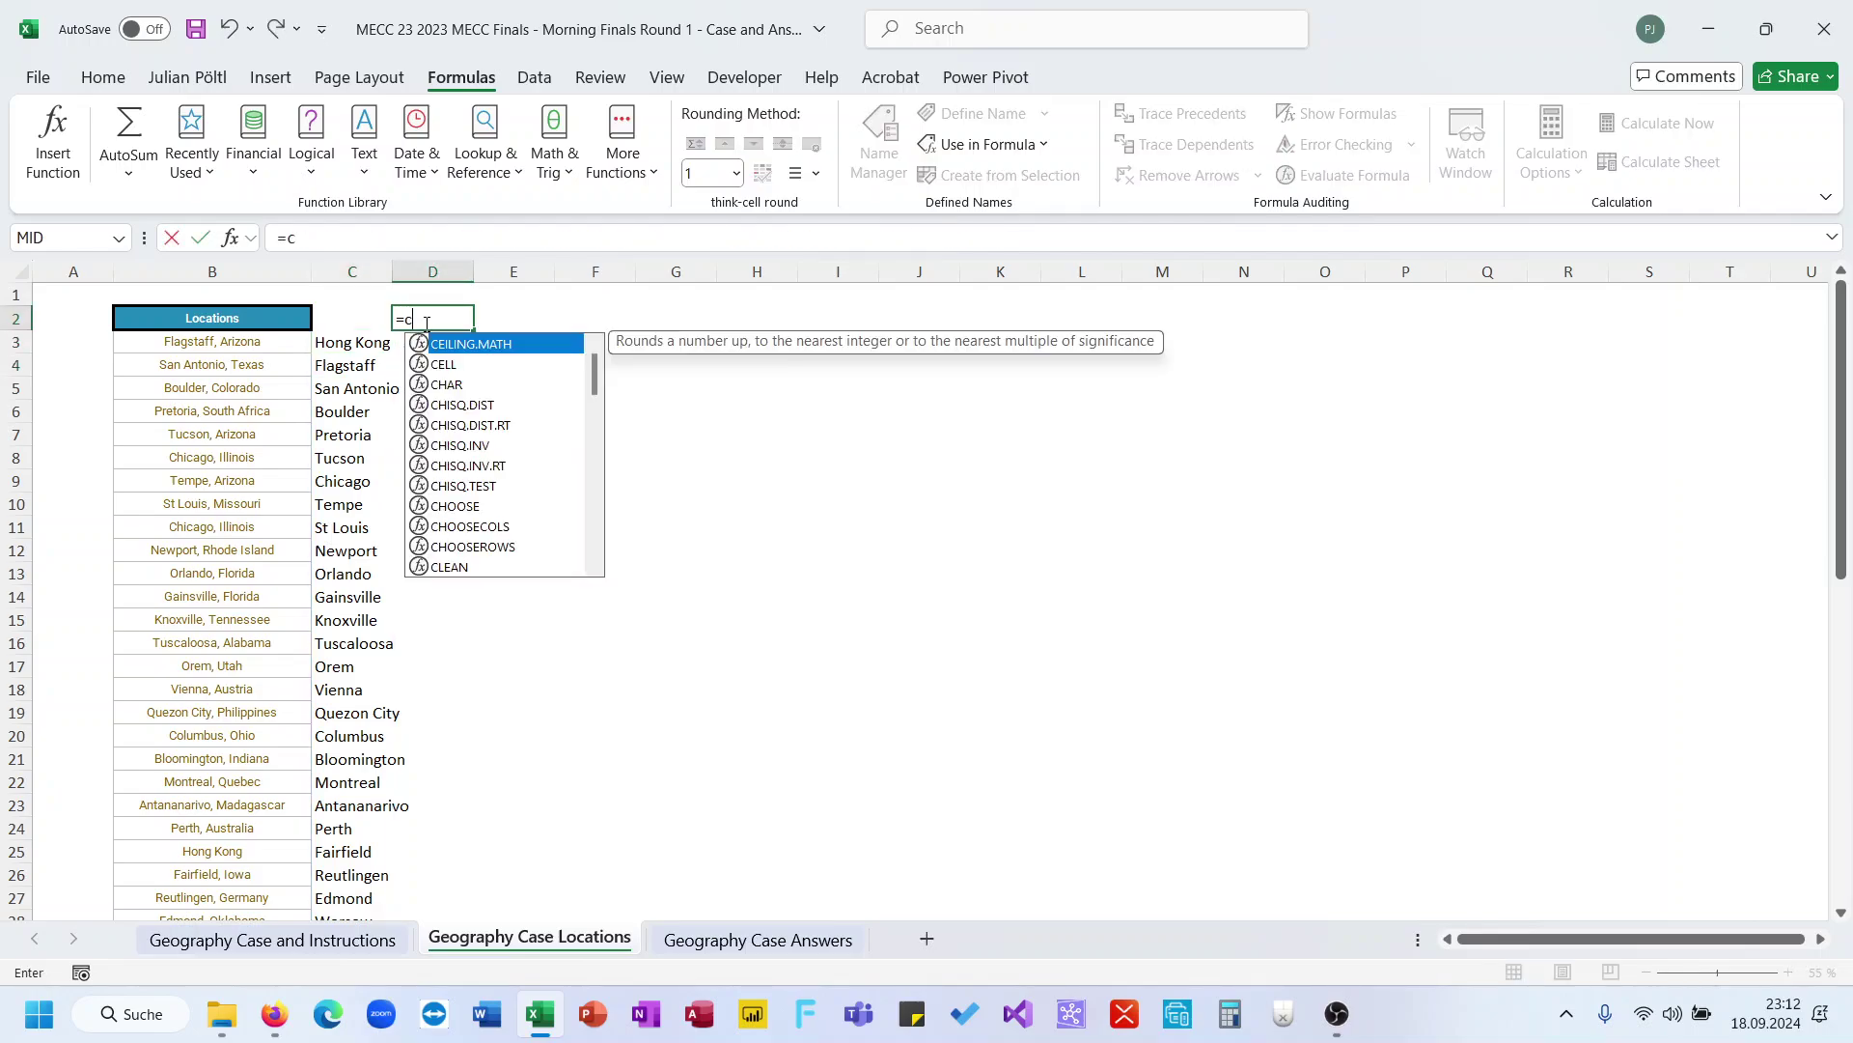
pyautogui.write('h')
pyautogui.press('BackSpace')
pyautogui.press('BackSpace')
pyautogui.write('se')
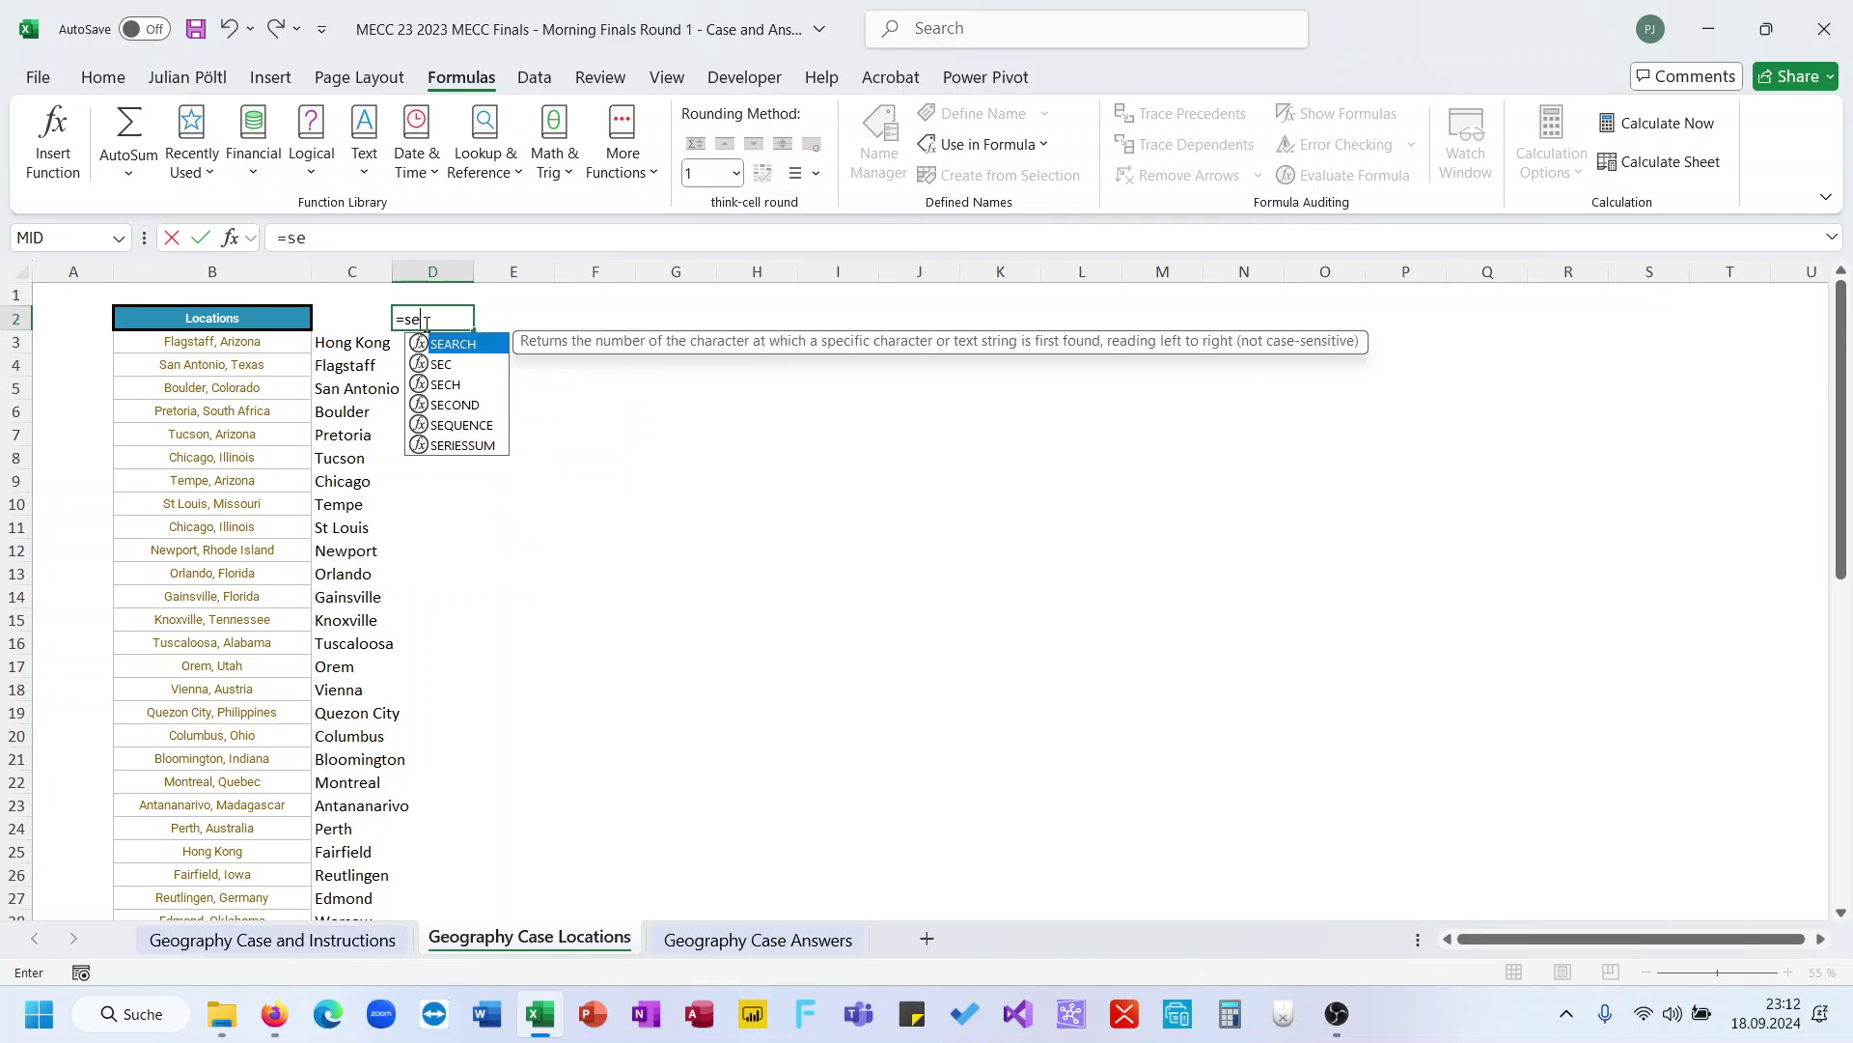
pyautogui.press('Down')
pyautogui.press('Down')
pyautogui.press('Down')
pyautogui.press('Down')
pyautogui.press('Tab')
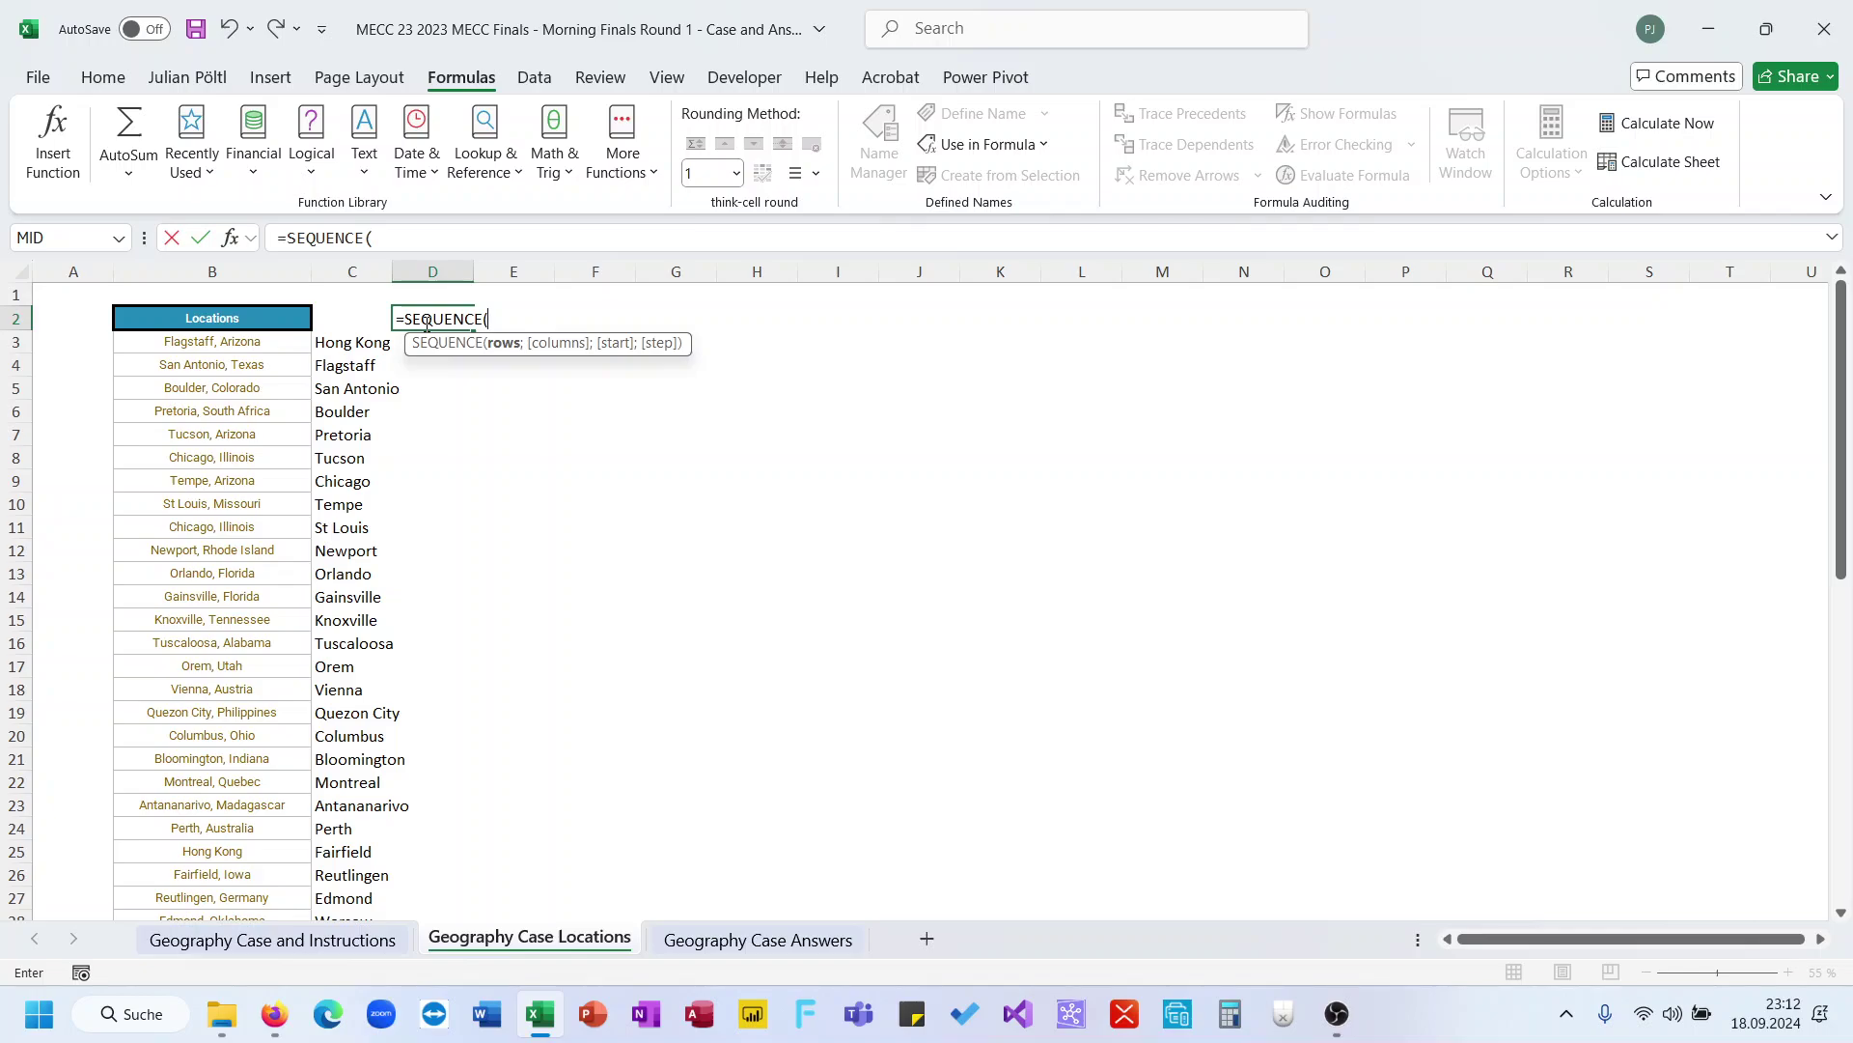
pyautogui.write(';')
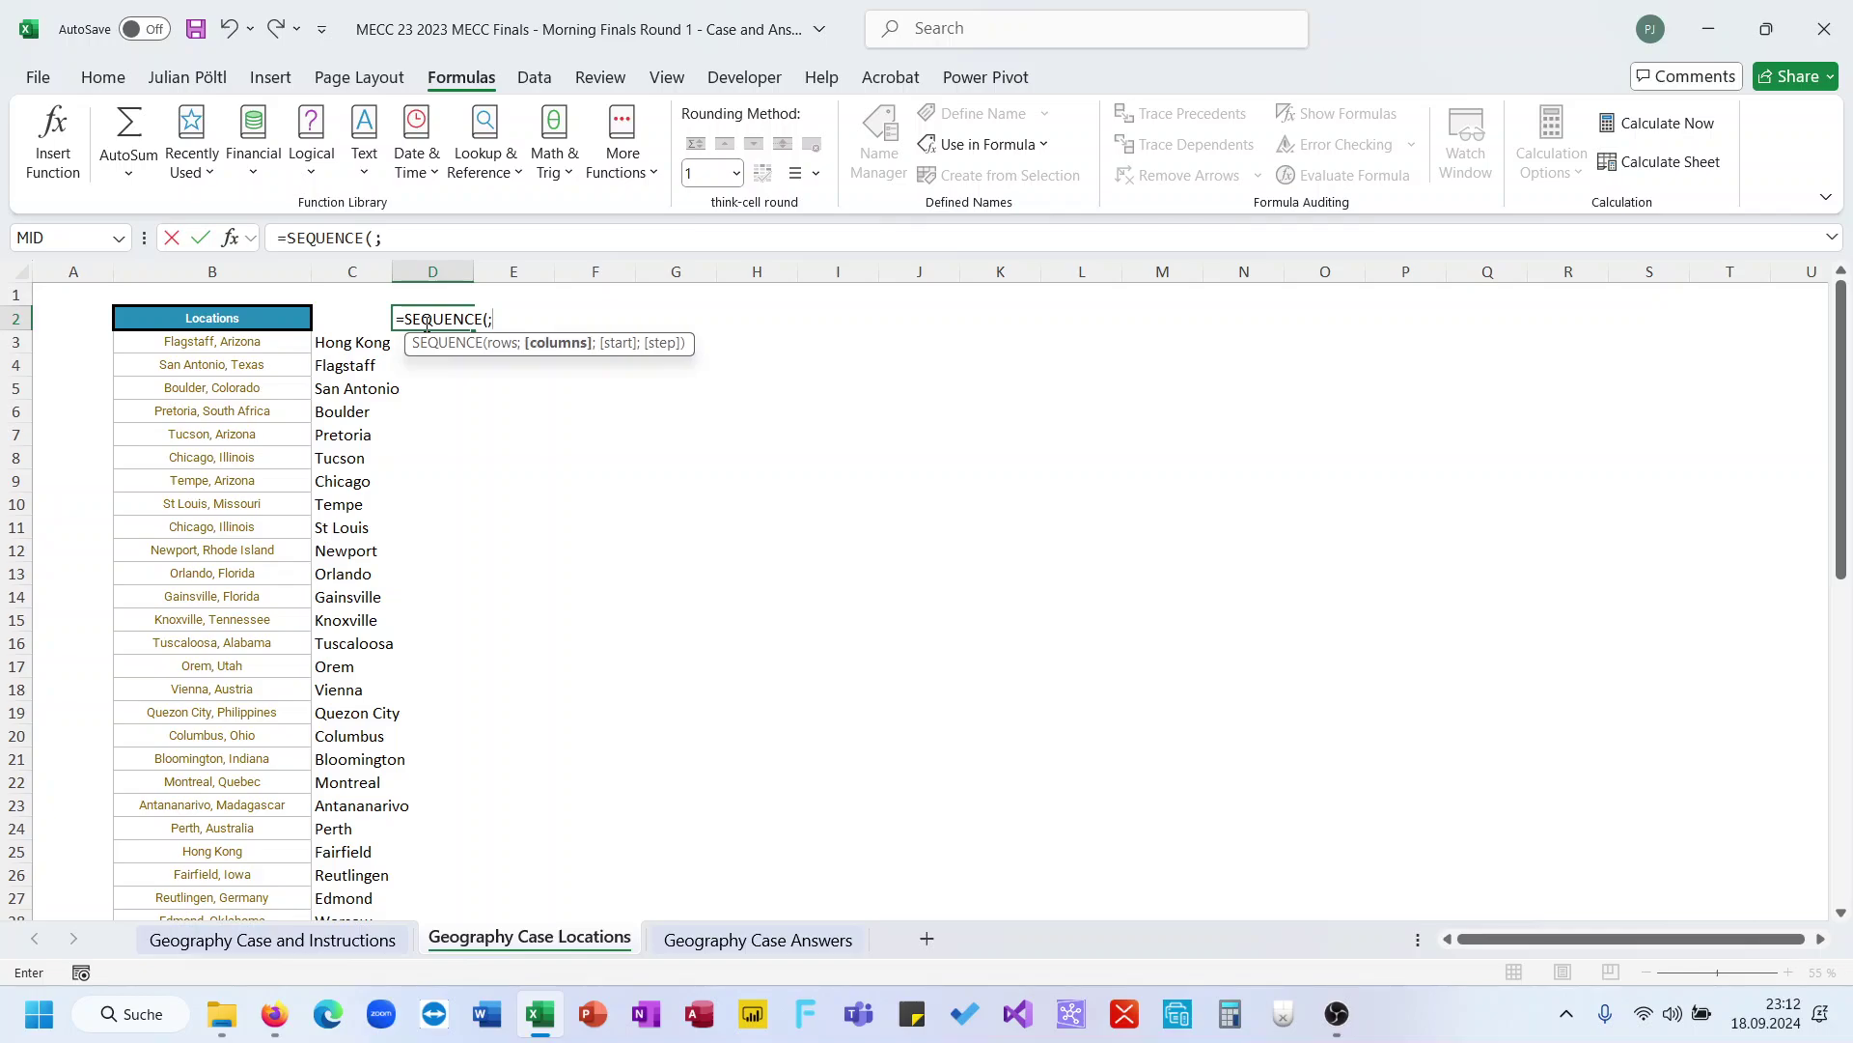
pyautogui.write('26;64)')
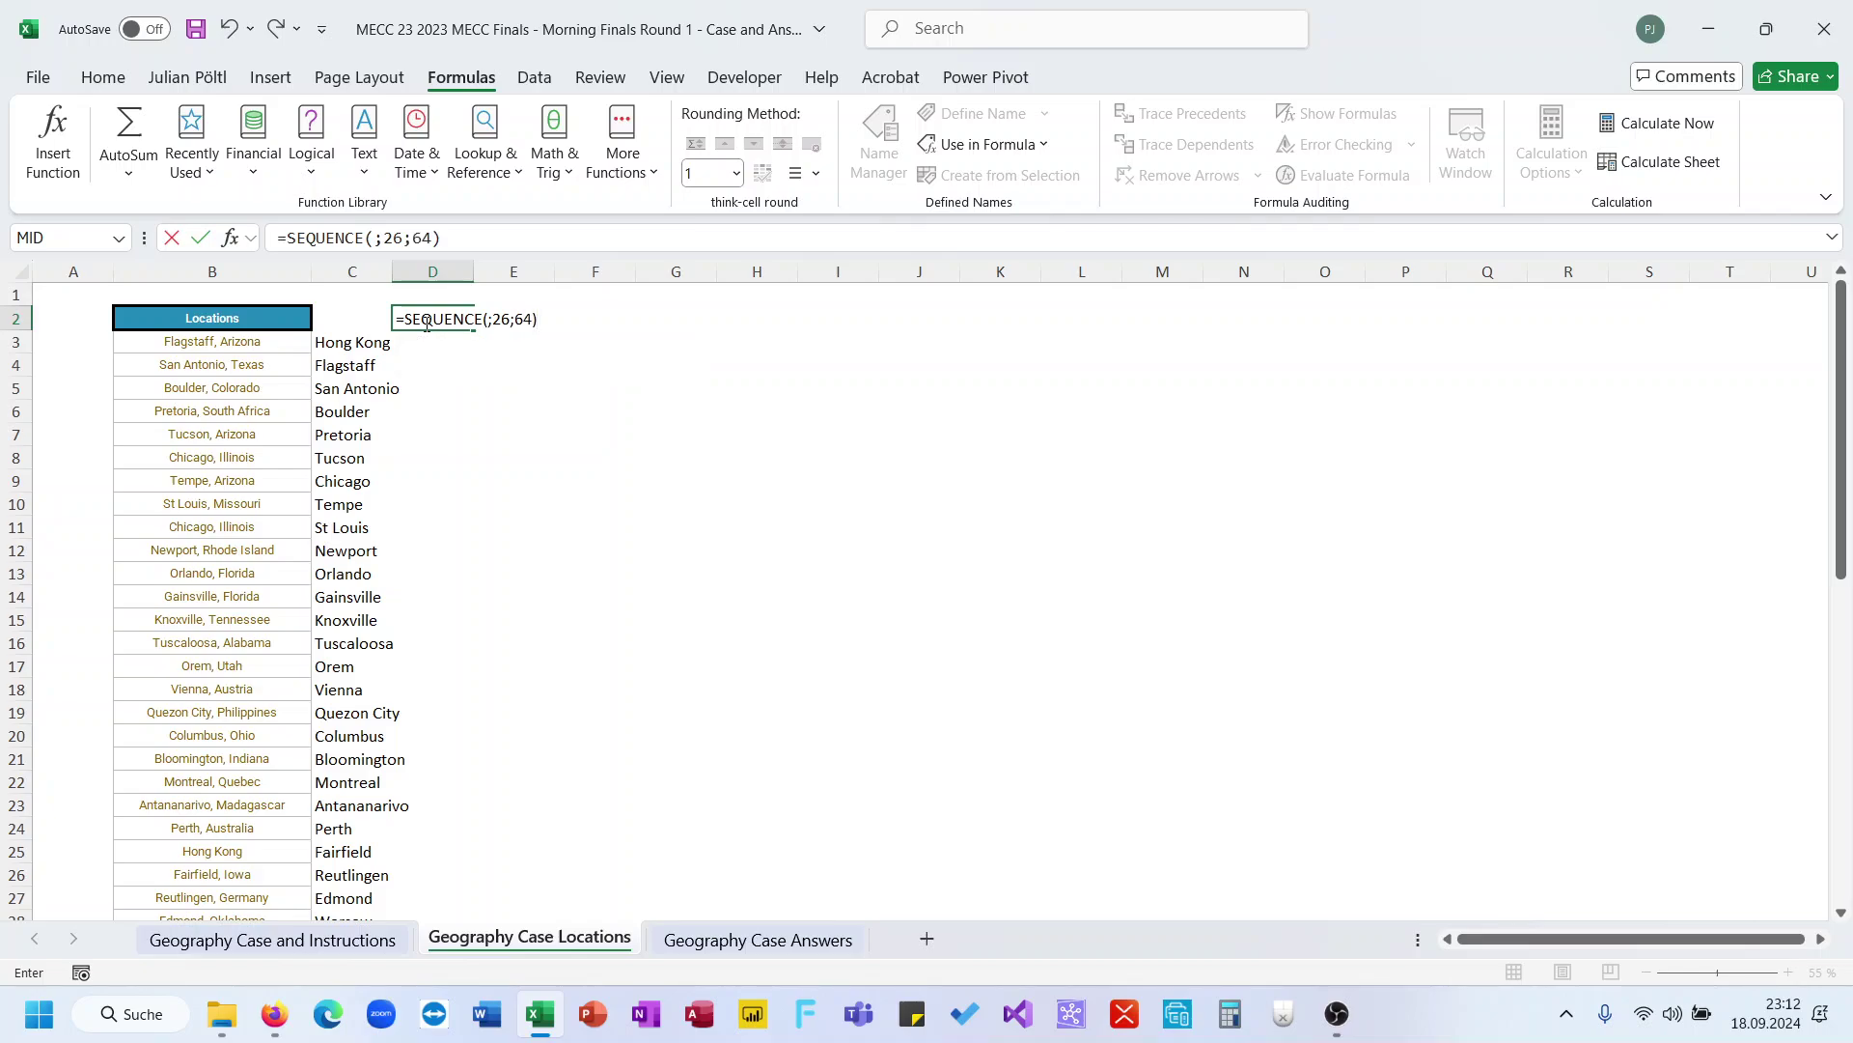
pyautogui.press('Return')
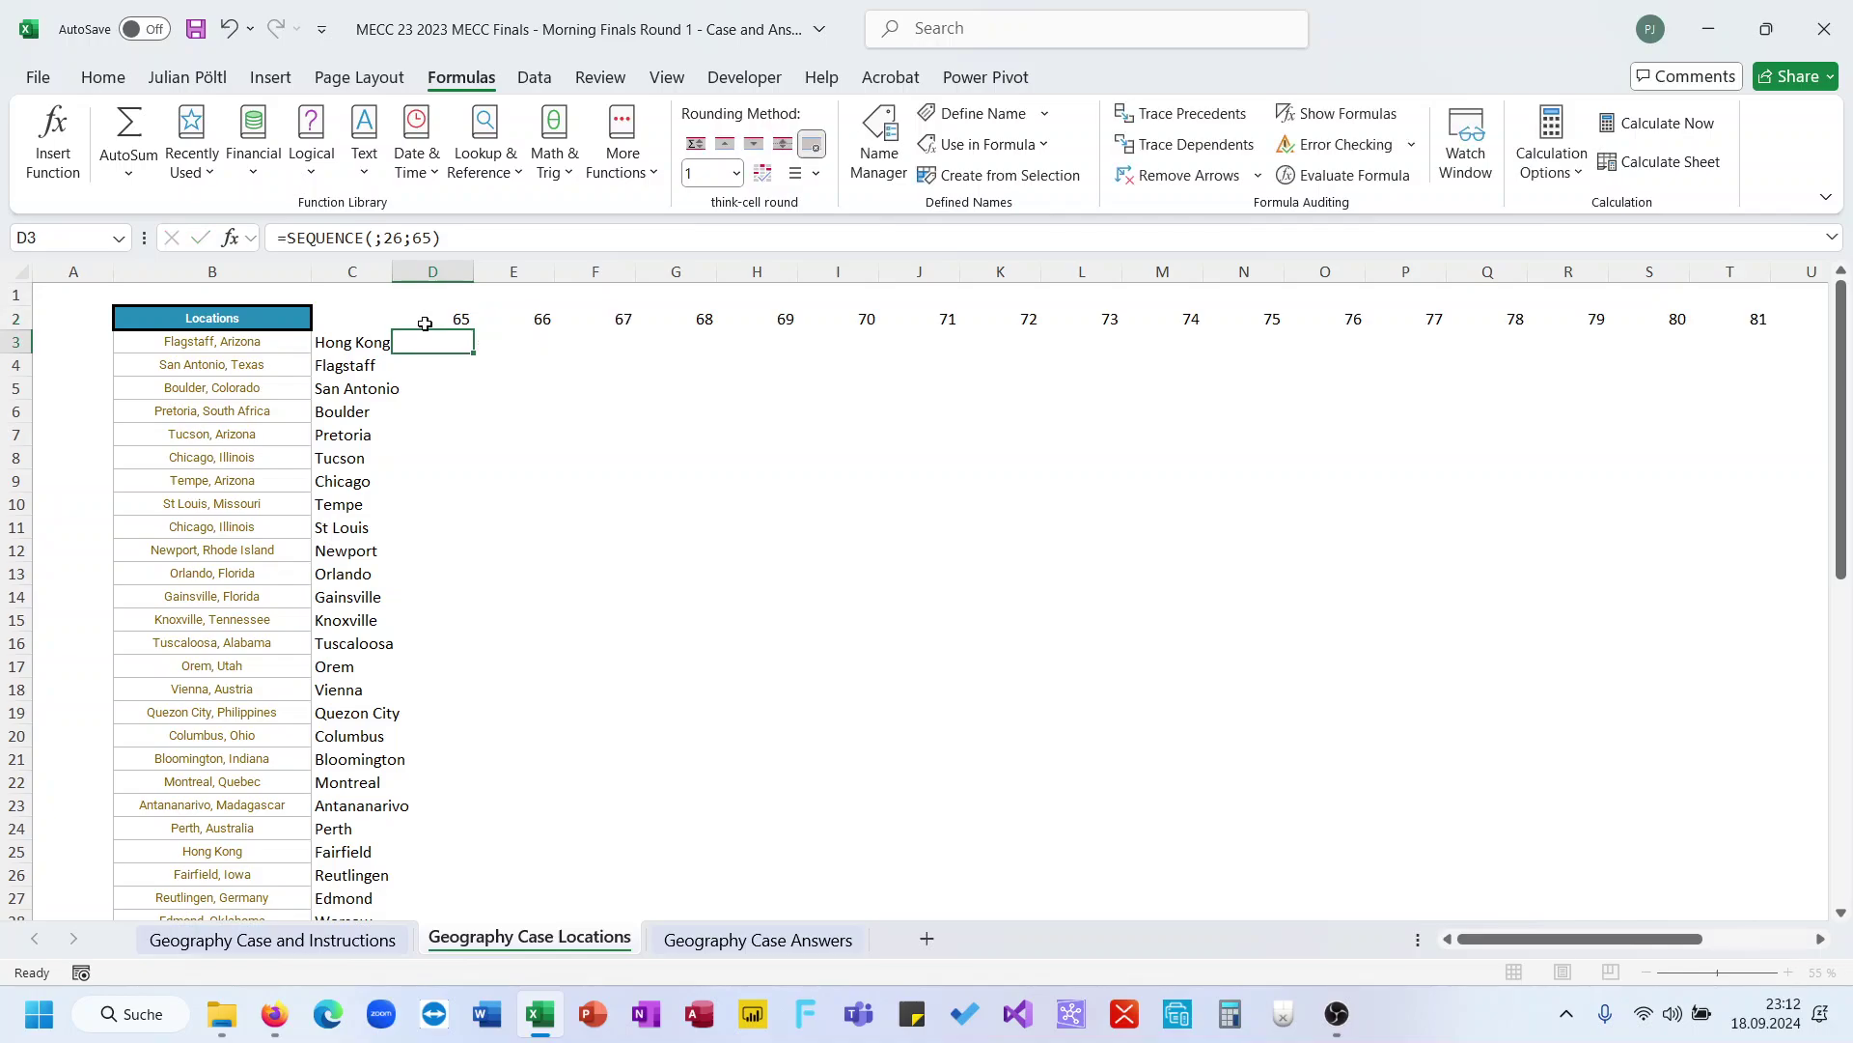
# Convert the character codes in D2 to capital letters with =CHAR(SEQUENCE(;26;65))
pyautogui.click(425, 323)
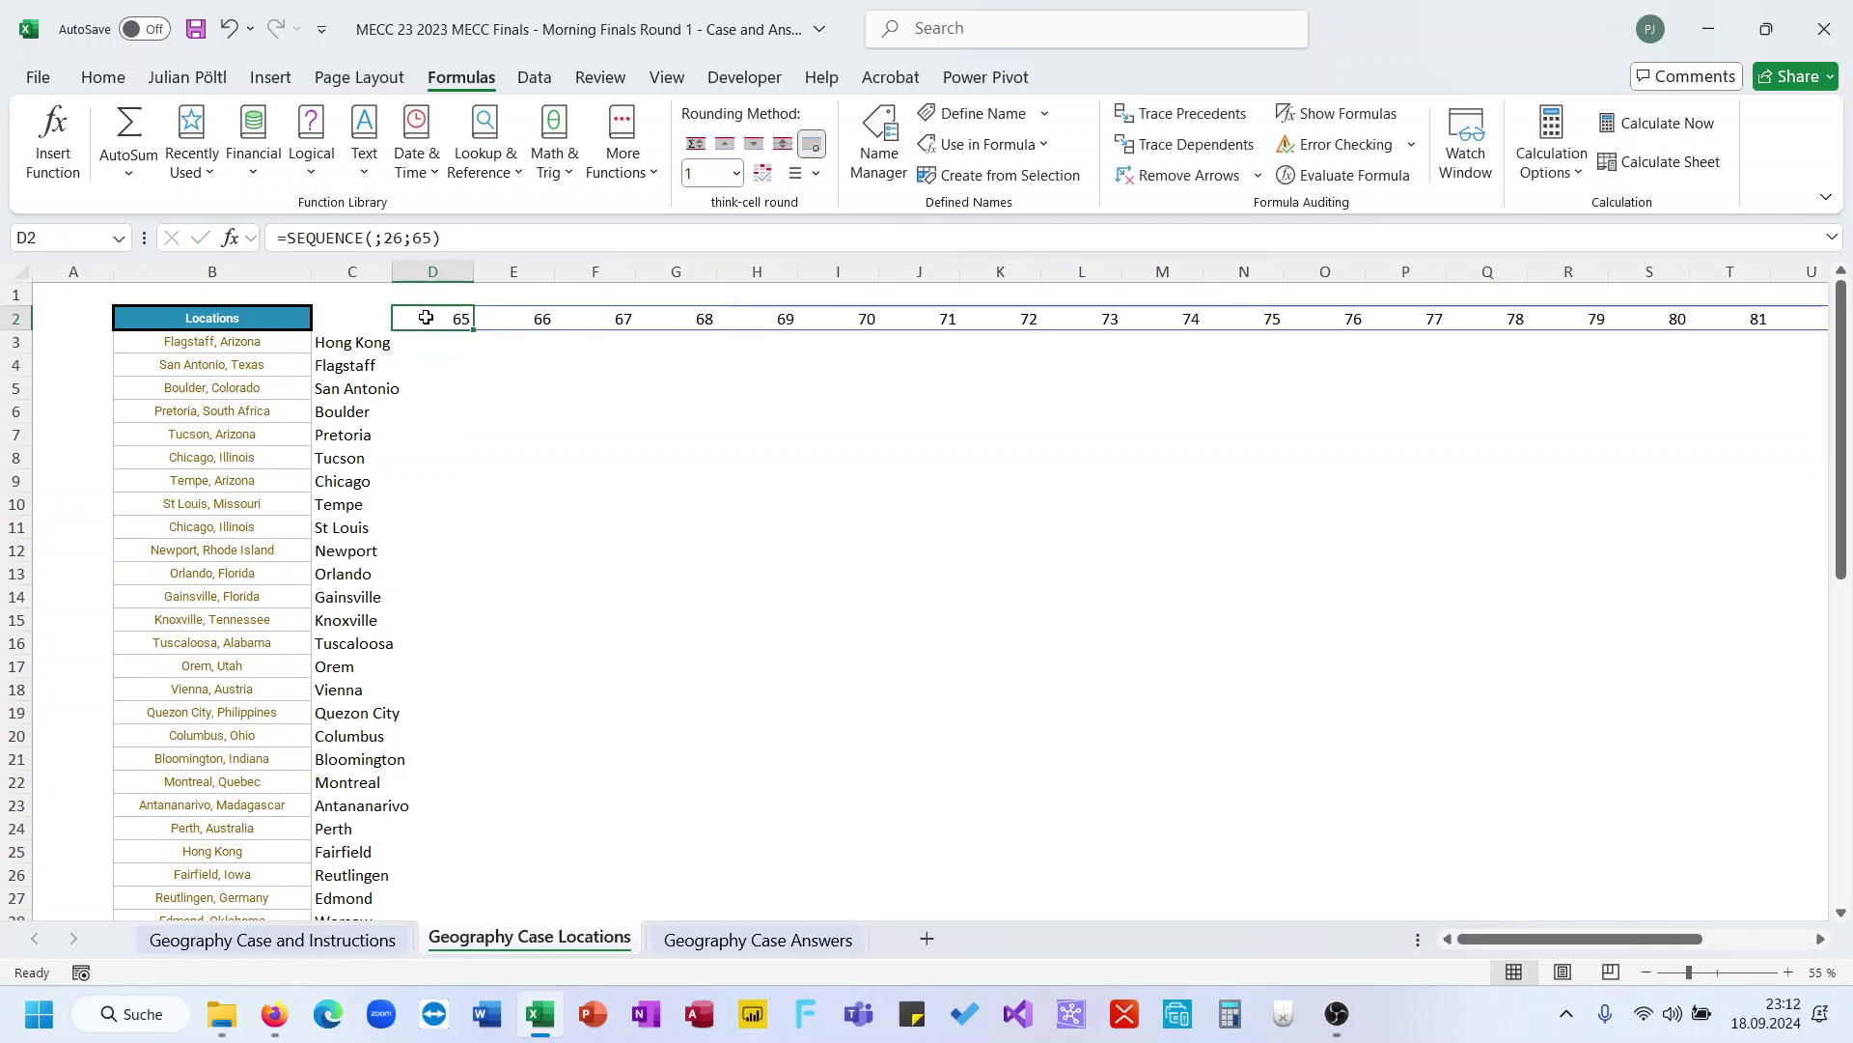
pyautogui.click(285, 237)
pyautogui.write('CHAR(')
pyautogui.click(587, 240)
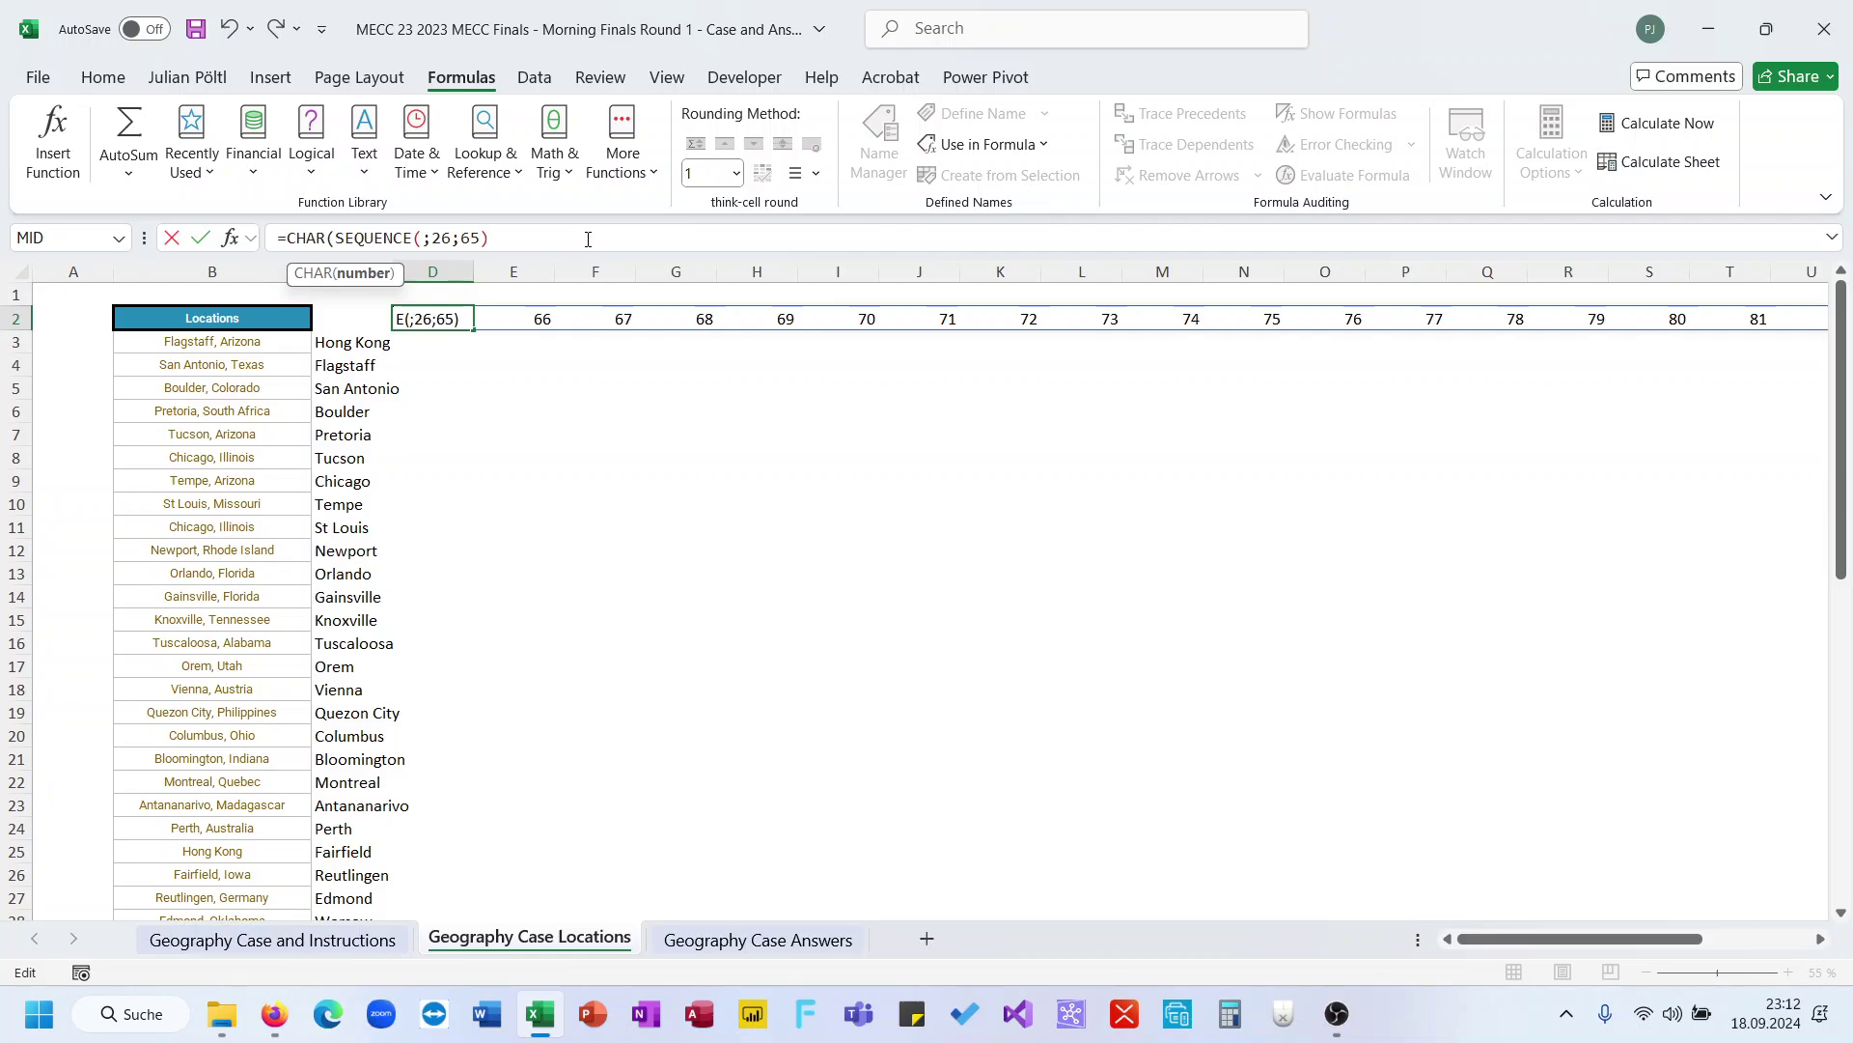
pyautogui.write(')')
pyautogui.press('Return')
pyautogui.press('Up')
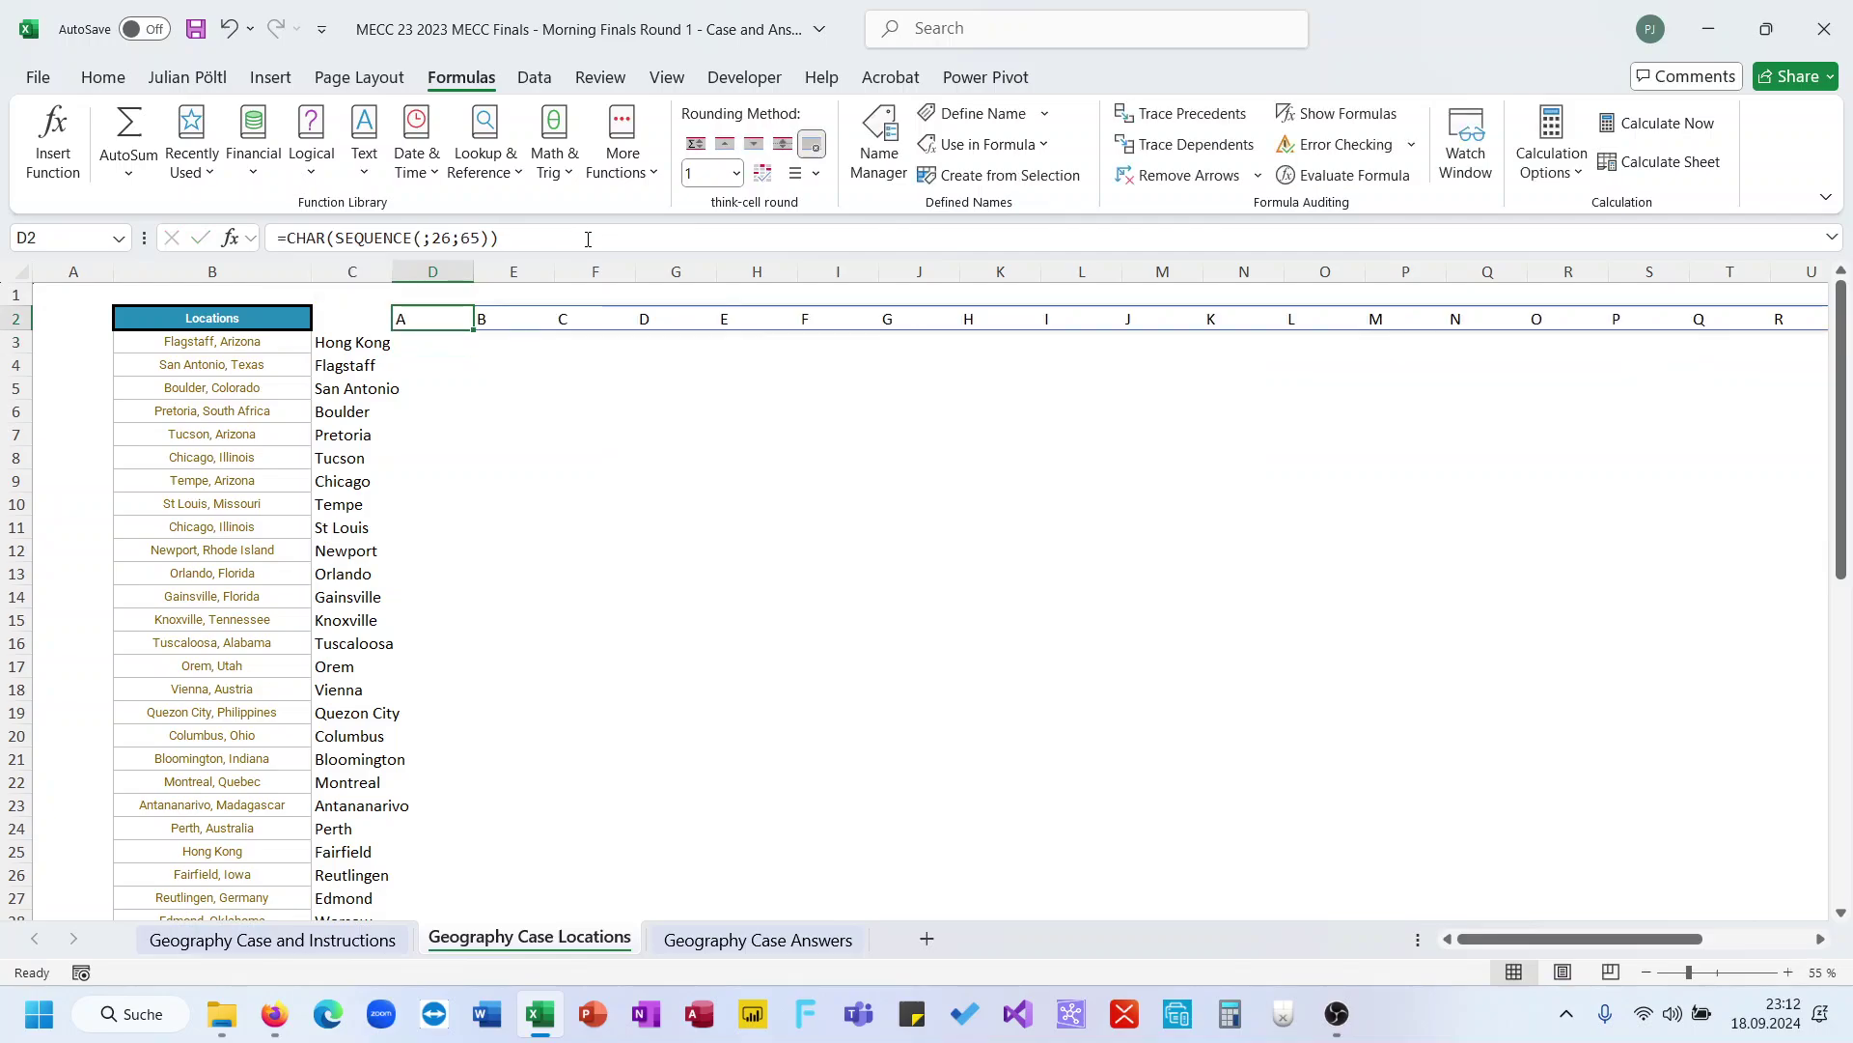
pyautogui.press('Down')
pyautogui.write('=')
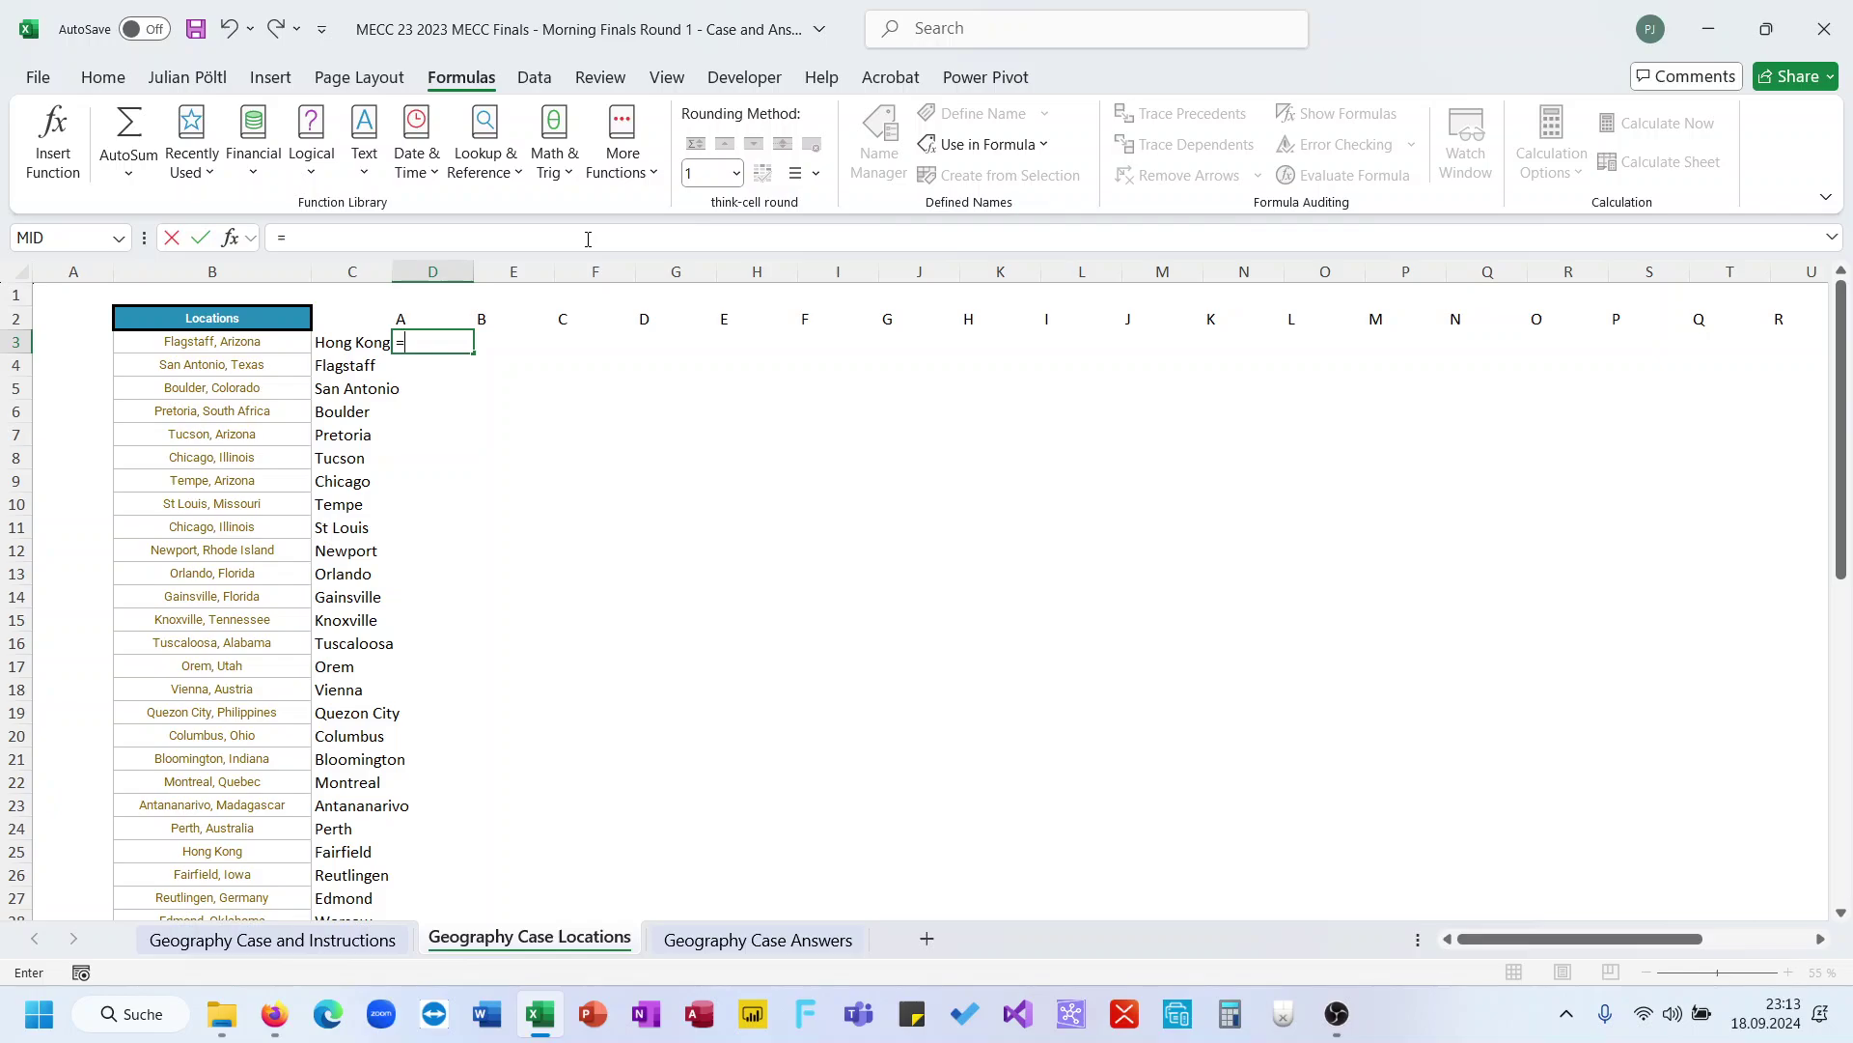
pyautogui.press('Escape')
pyautogui.press('Left')
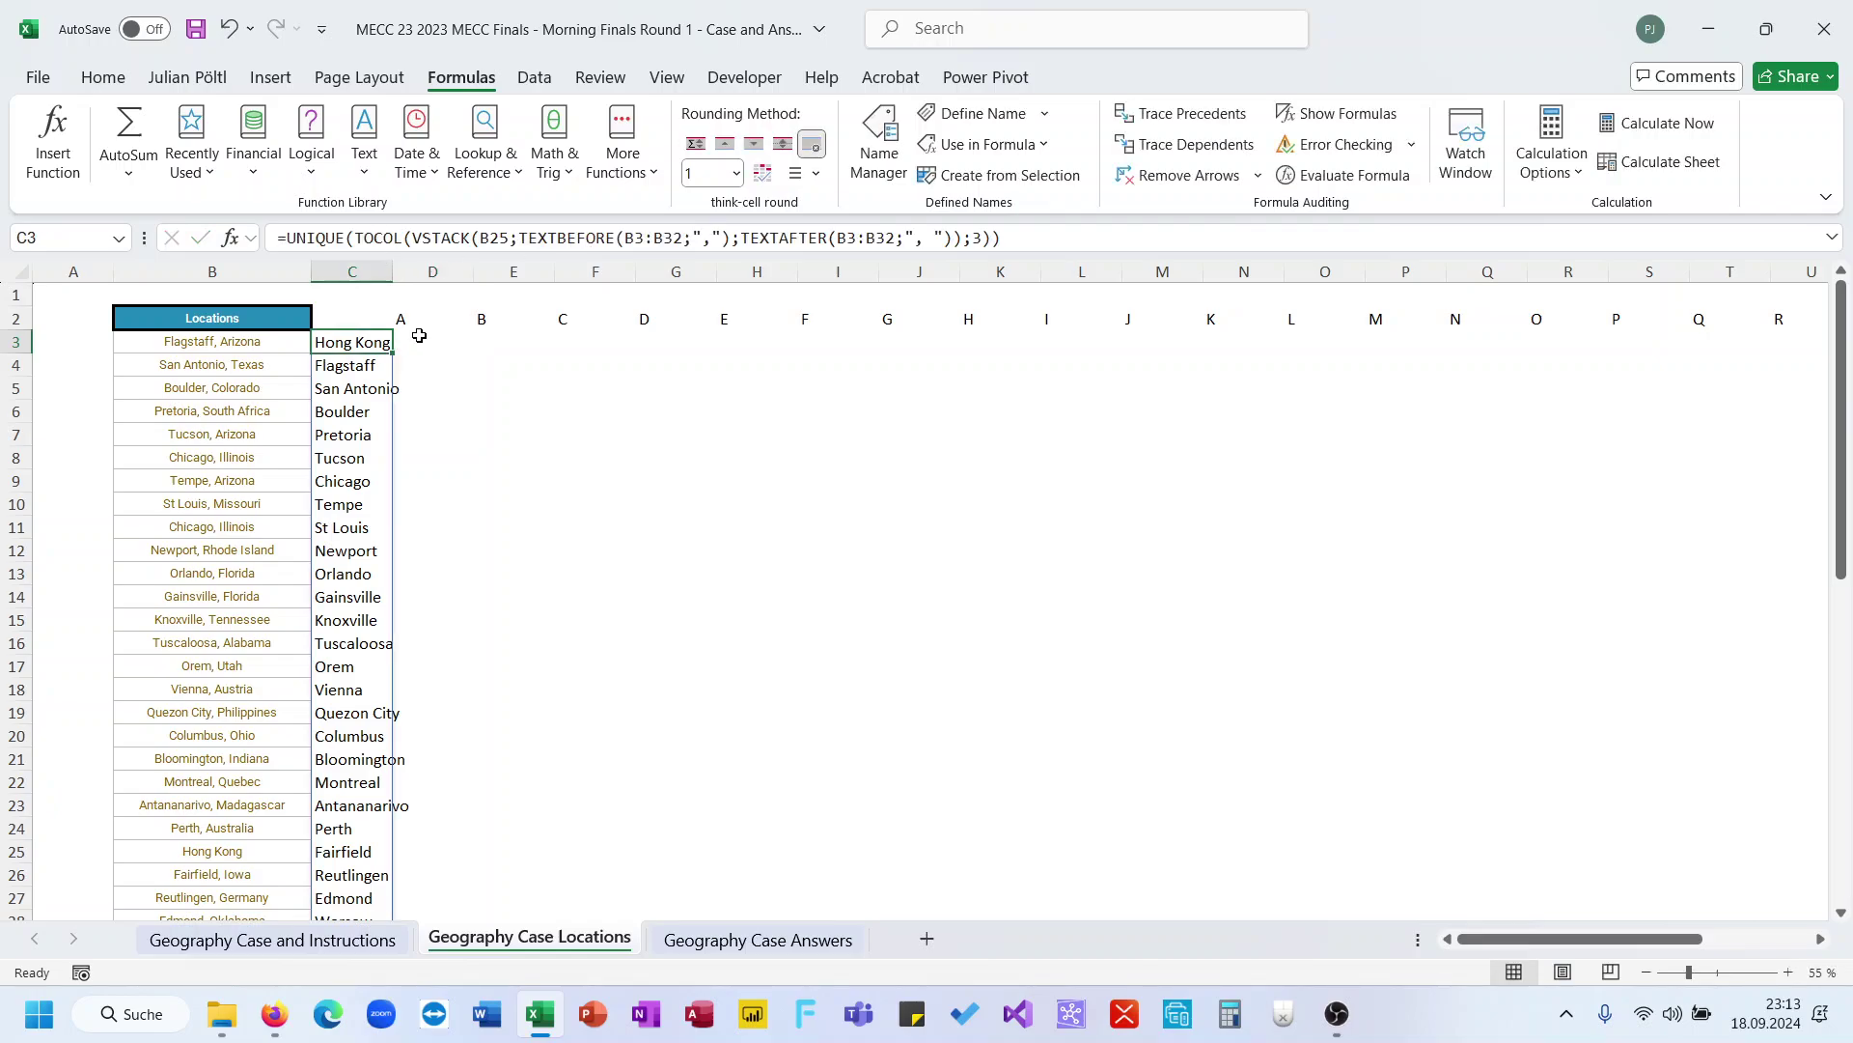
# Insert an empty column between the place names in column C and the alphabet letters
pyautogui.click(364, 273)
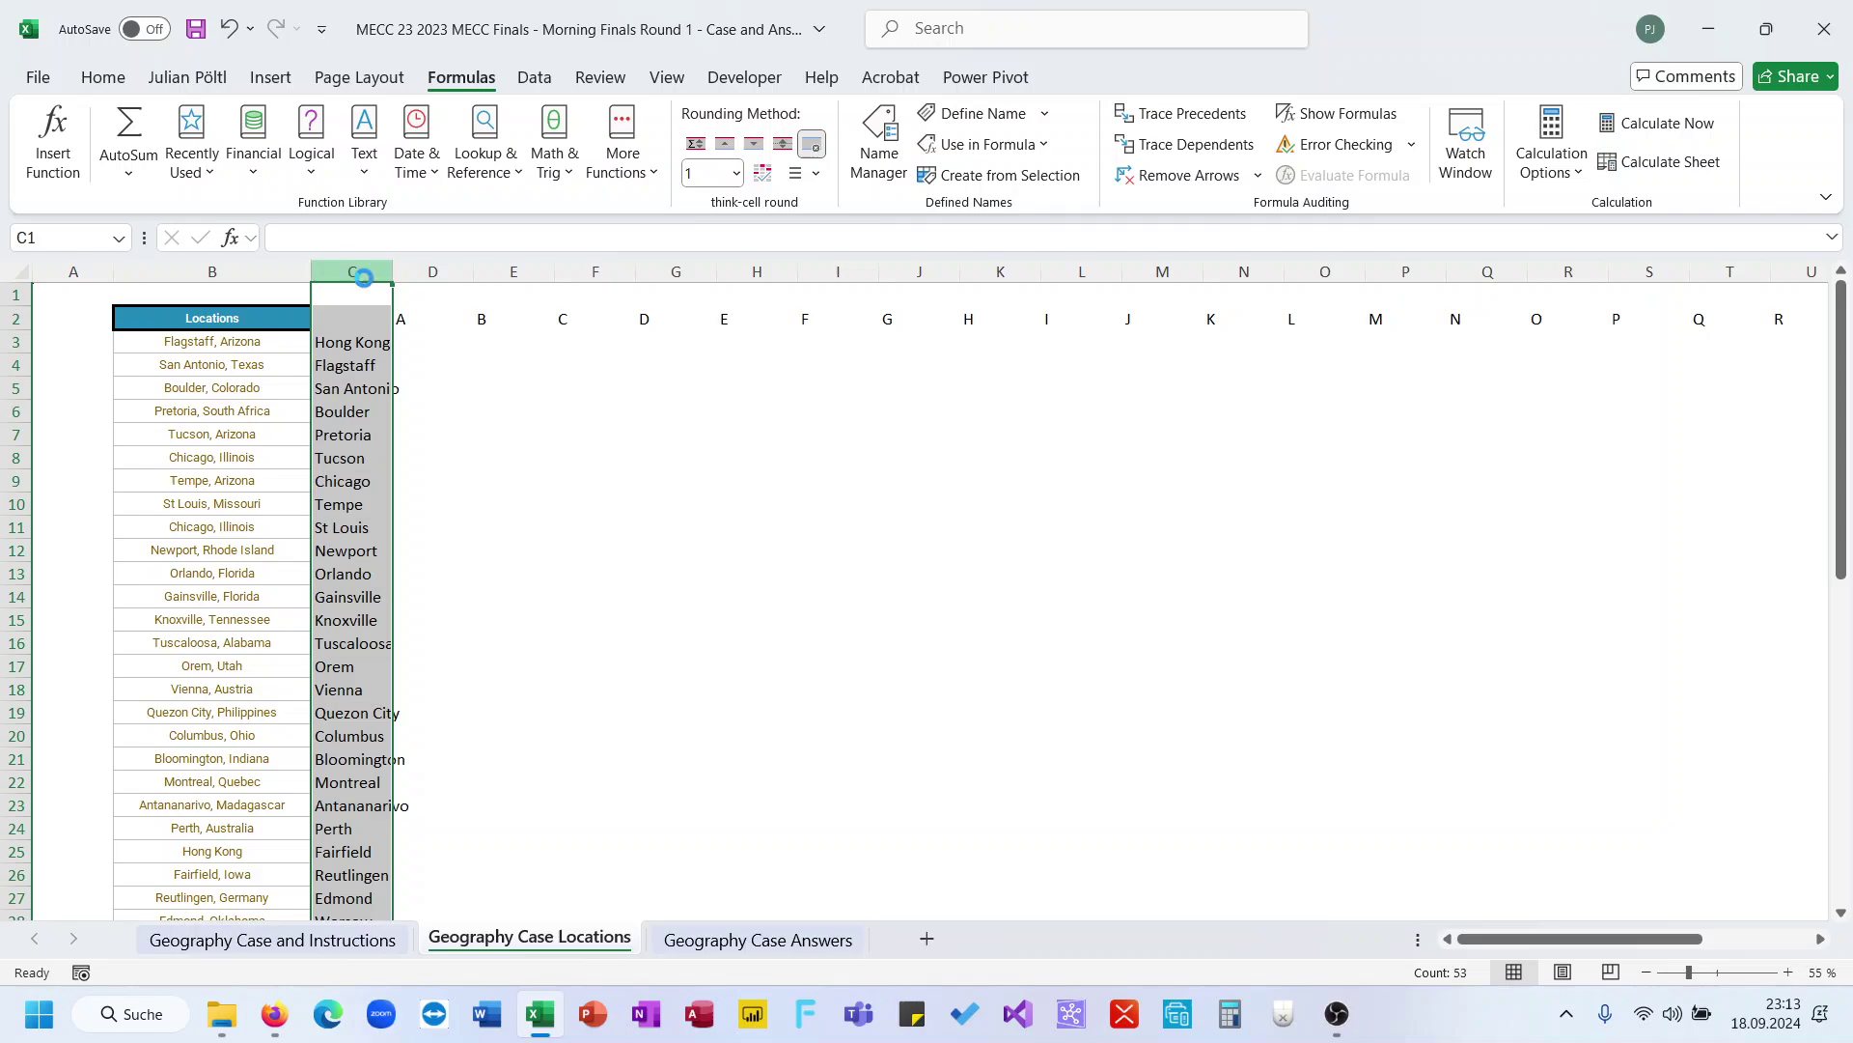
pyautogui.hotkey('ctrl', '+')
pyautogui.hotkey('ctrl', 'z')
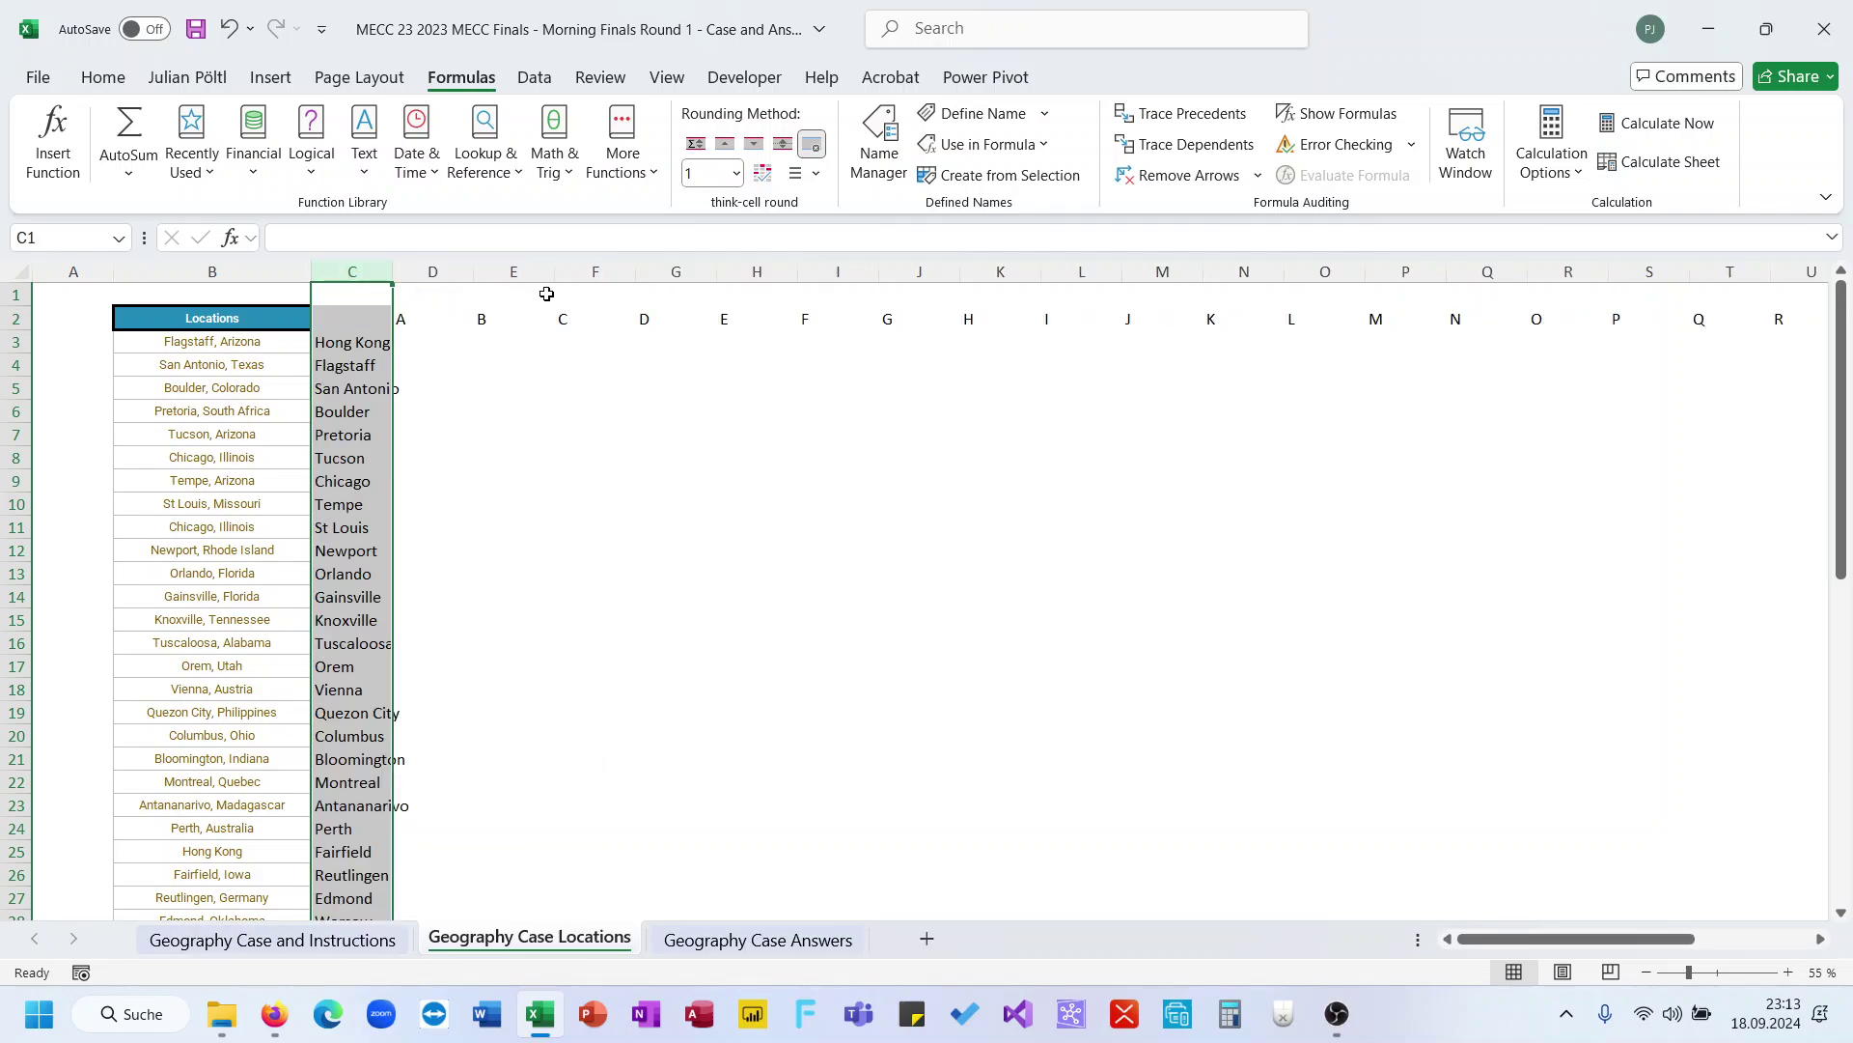
pyautogui.click(453, 271)
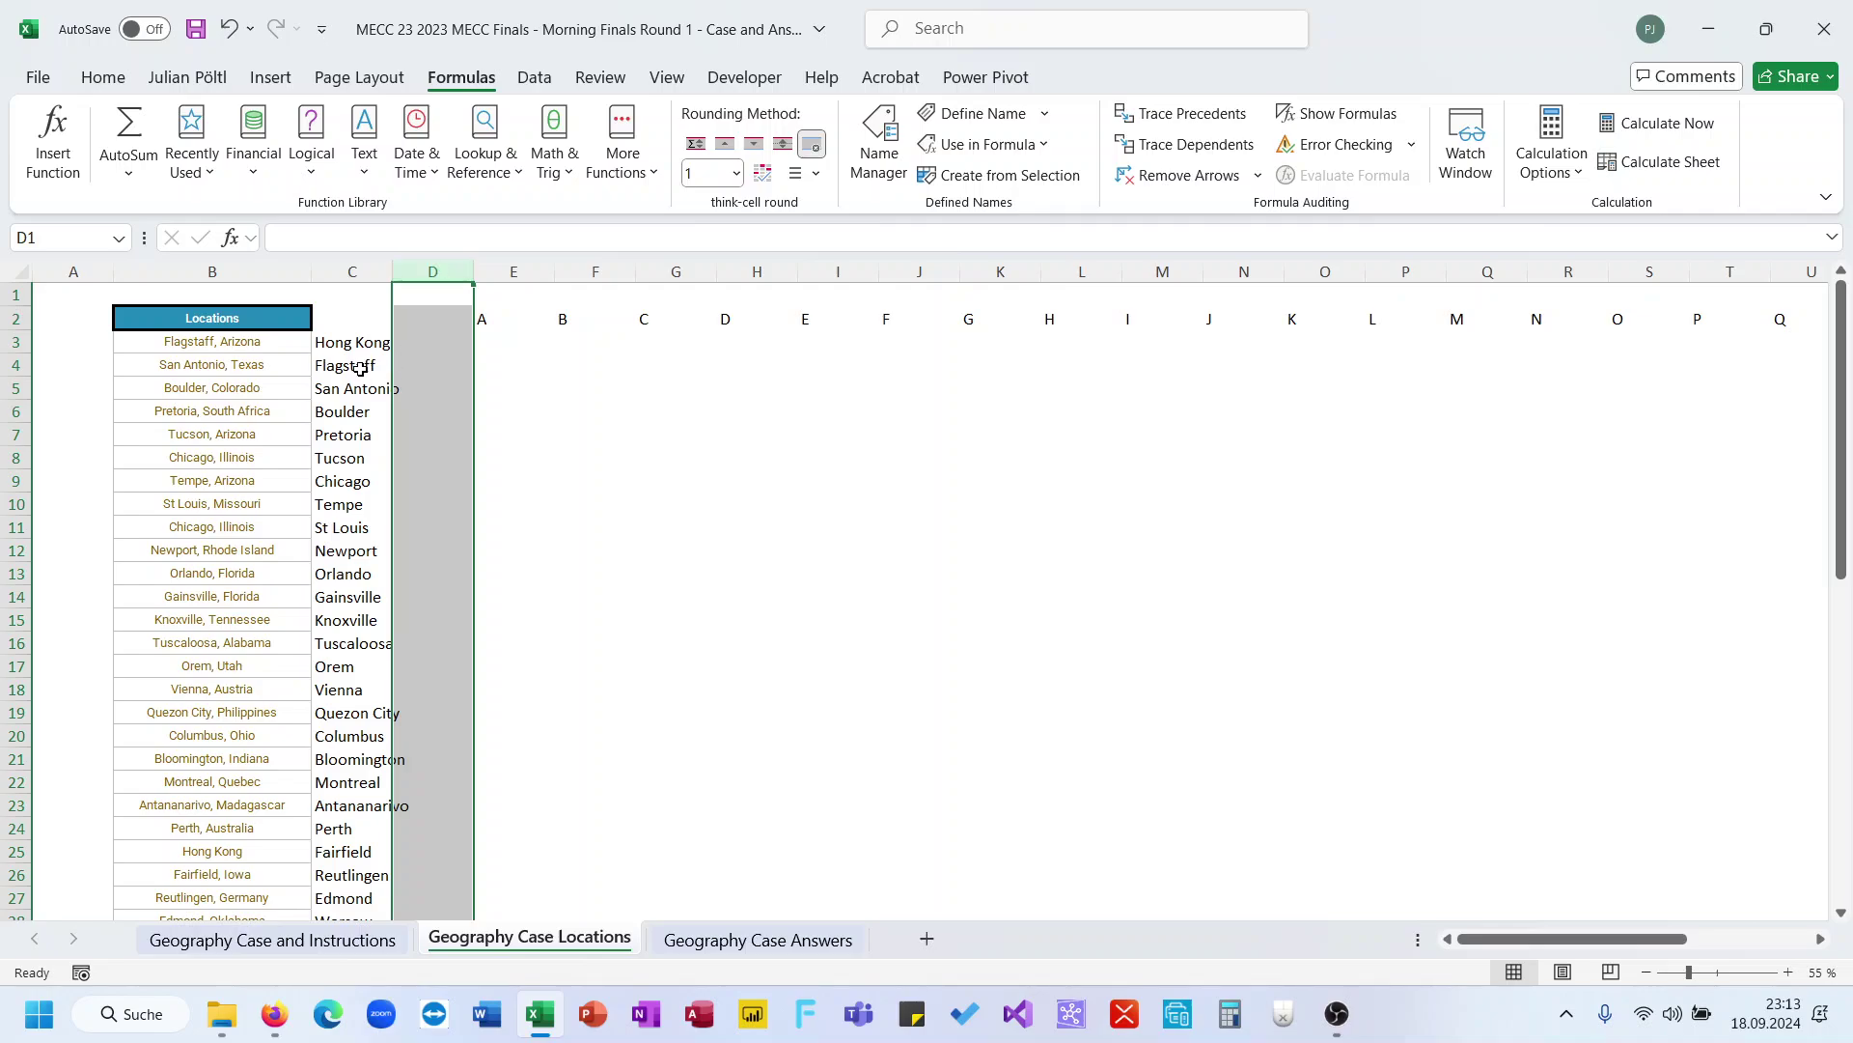
pyautogui.click(343, 345)
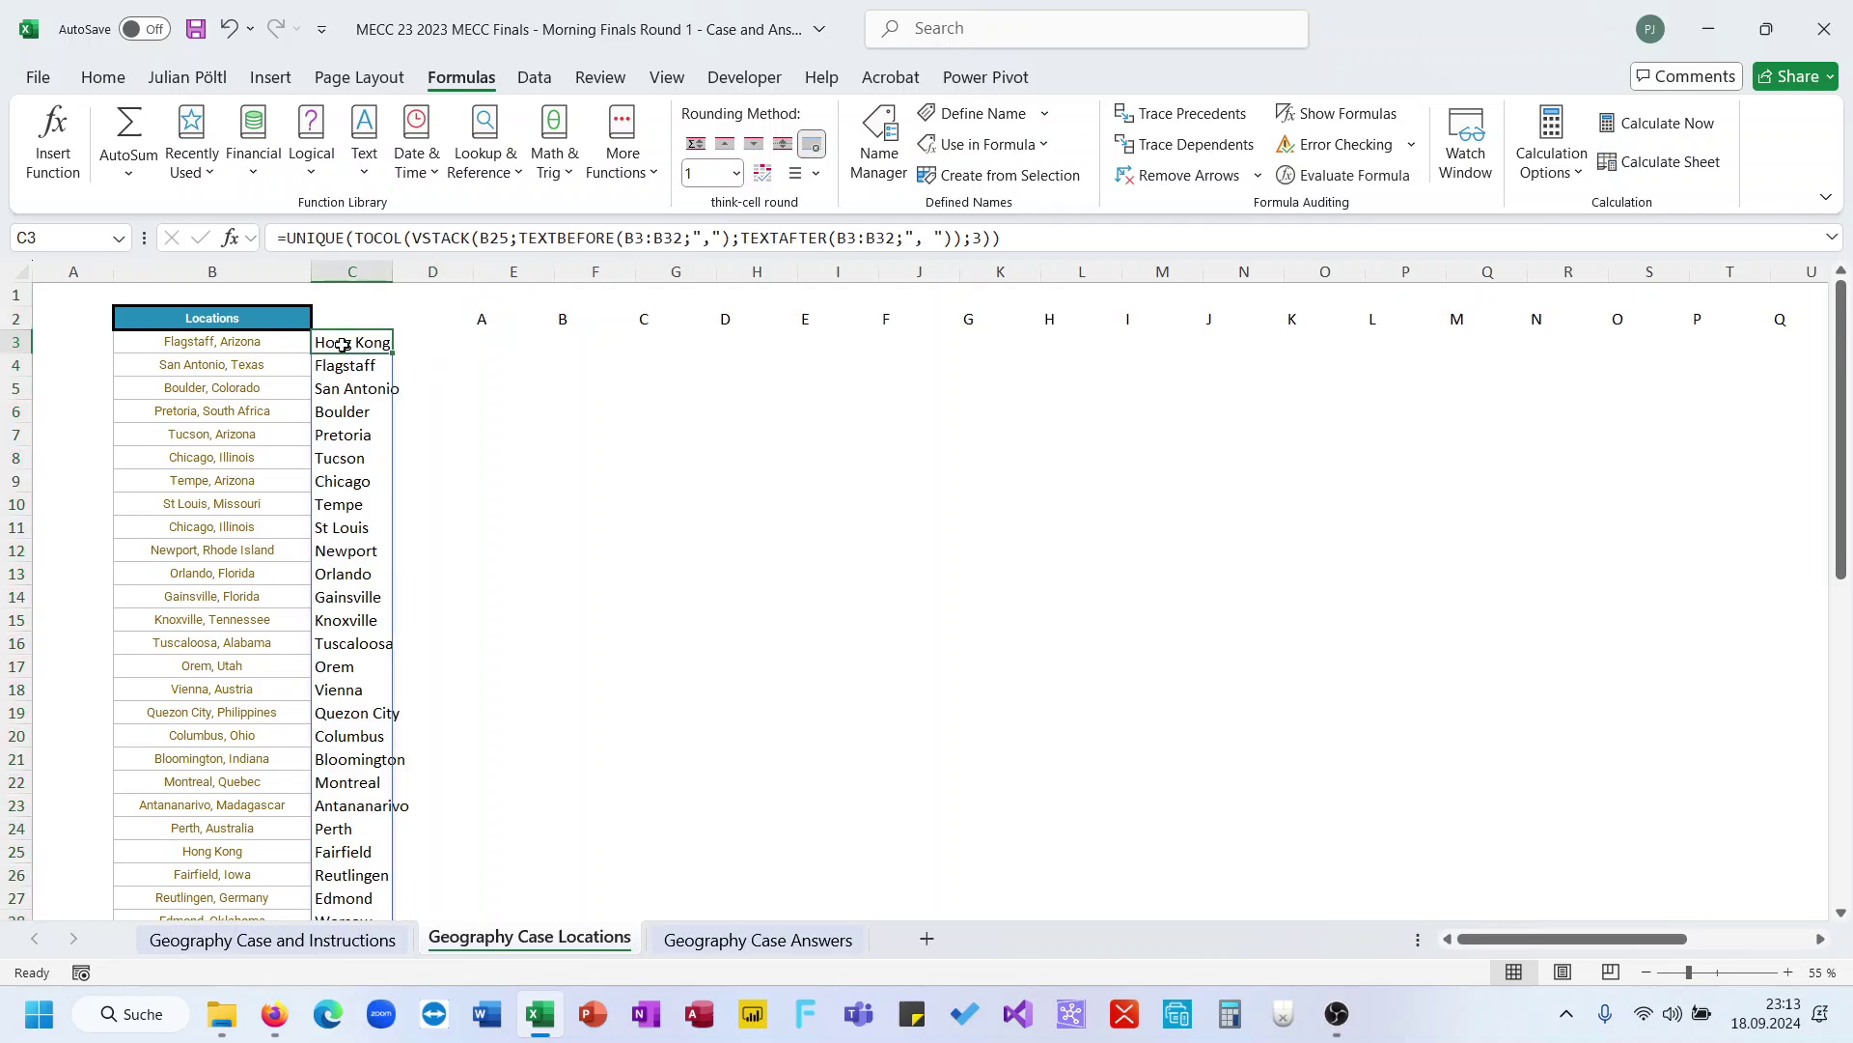
pyautogui.tripleClick(389, 241)
pyautogui.press('Escape')
pyautogui.click(428, 343)
pyautogui.write('=low')
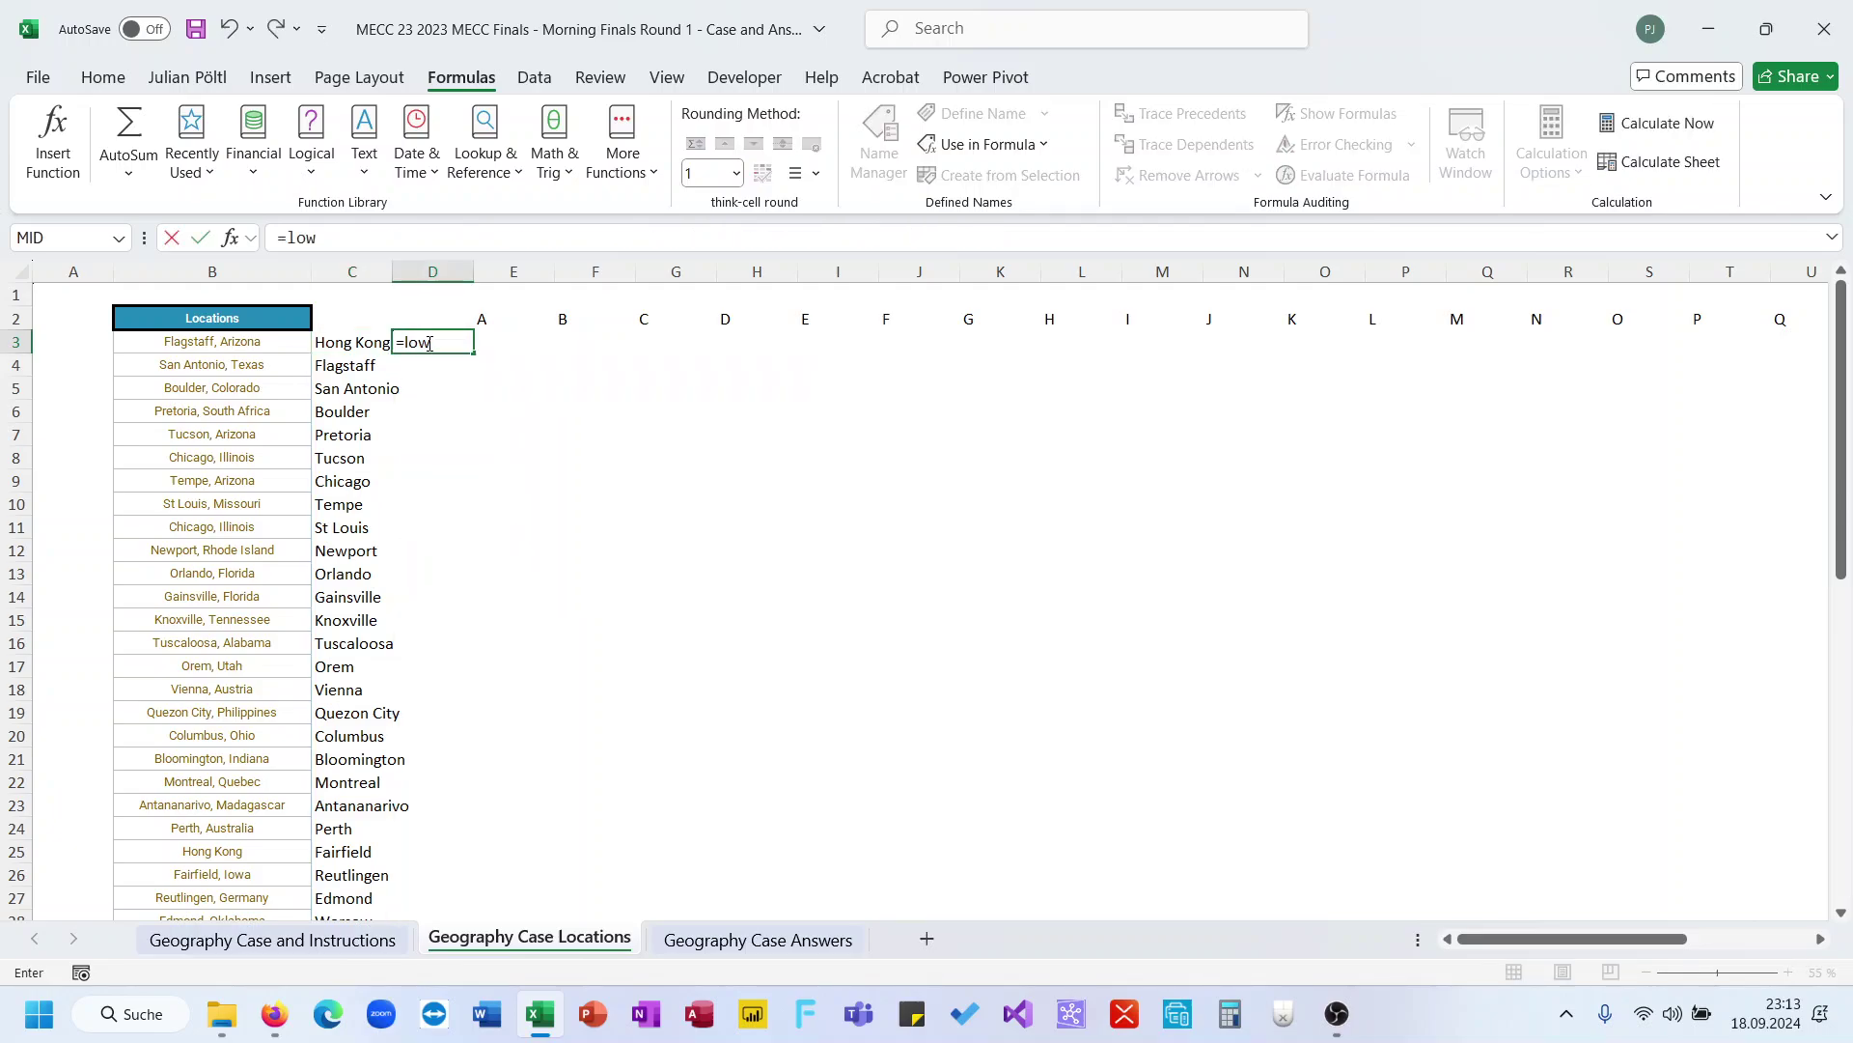
pyautogui.press('Left')
pyautogui.click(428, 343)
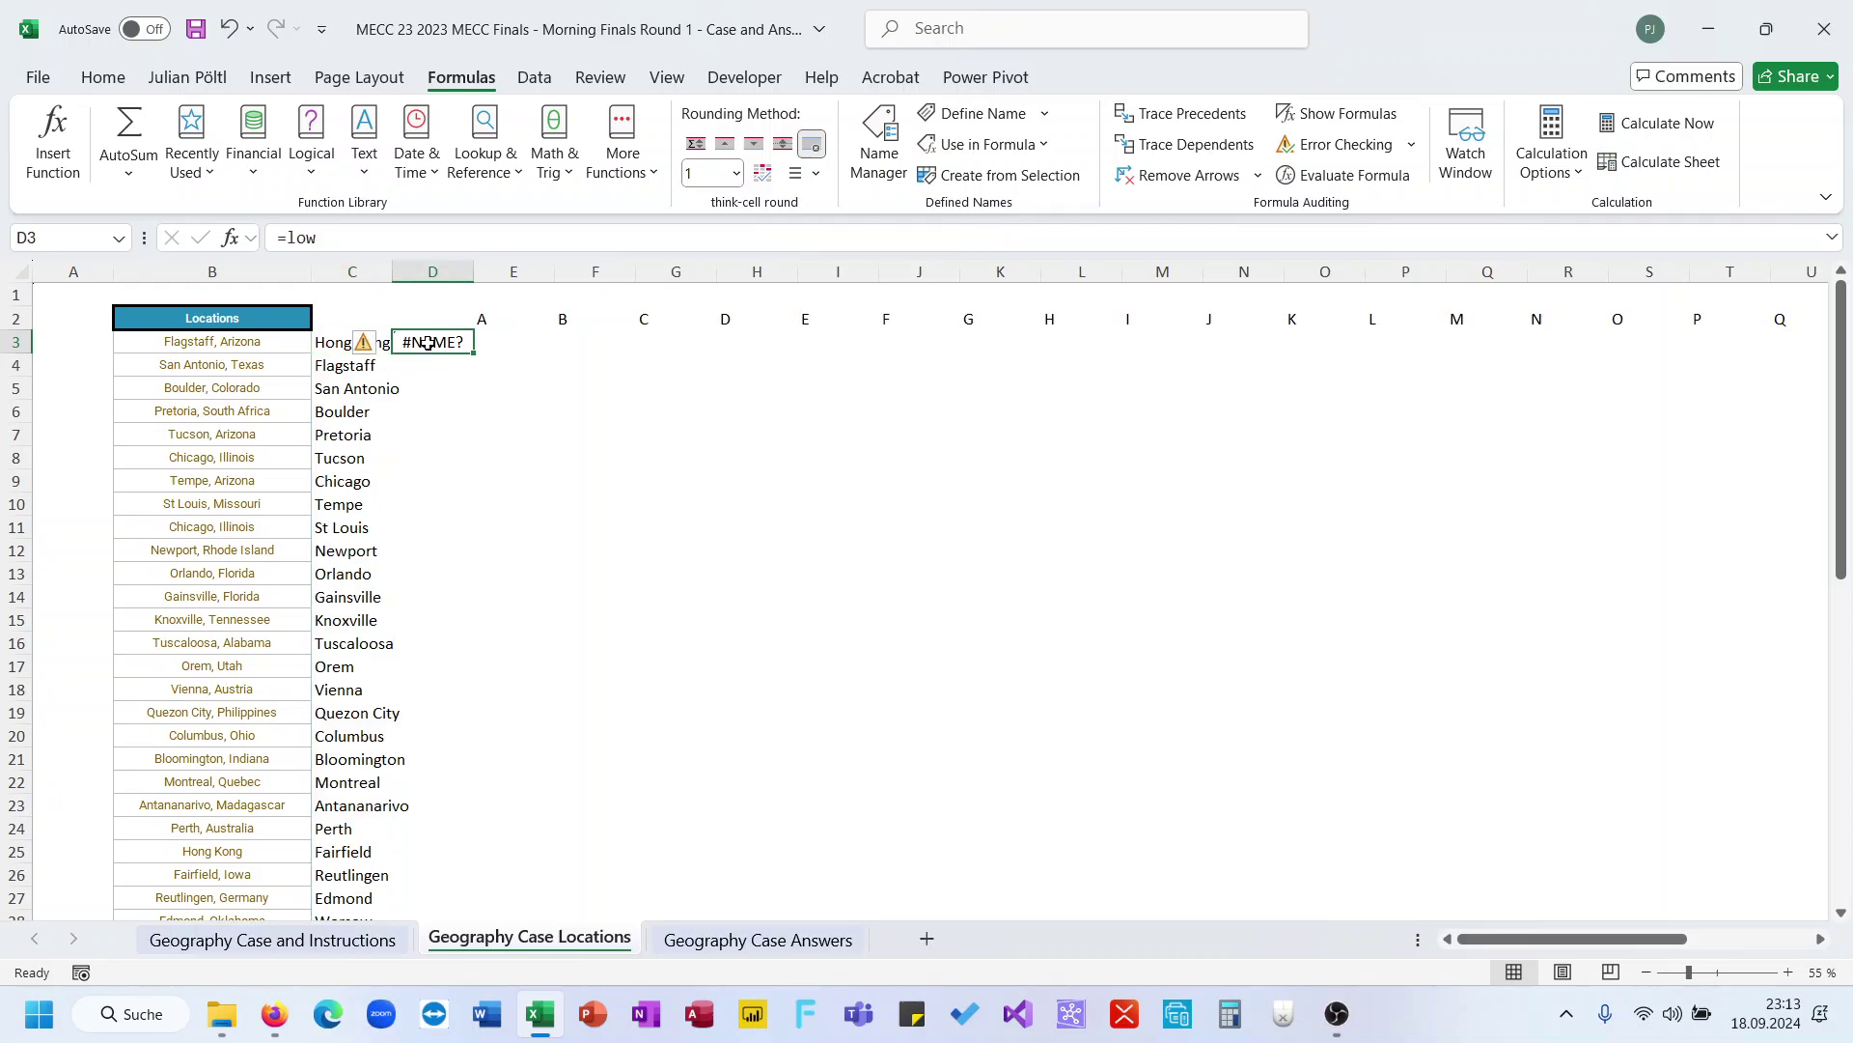
pyautogui.write('^=lo')
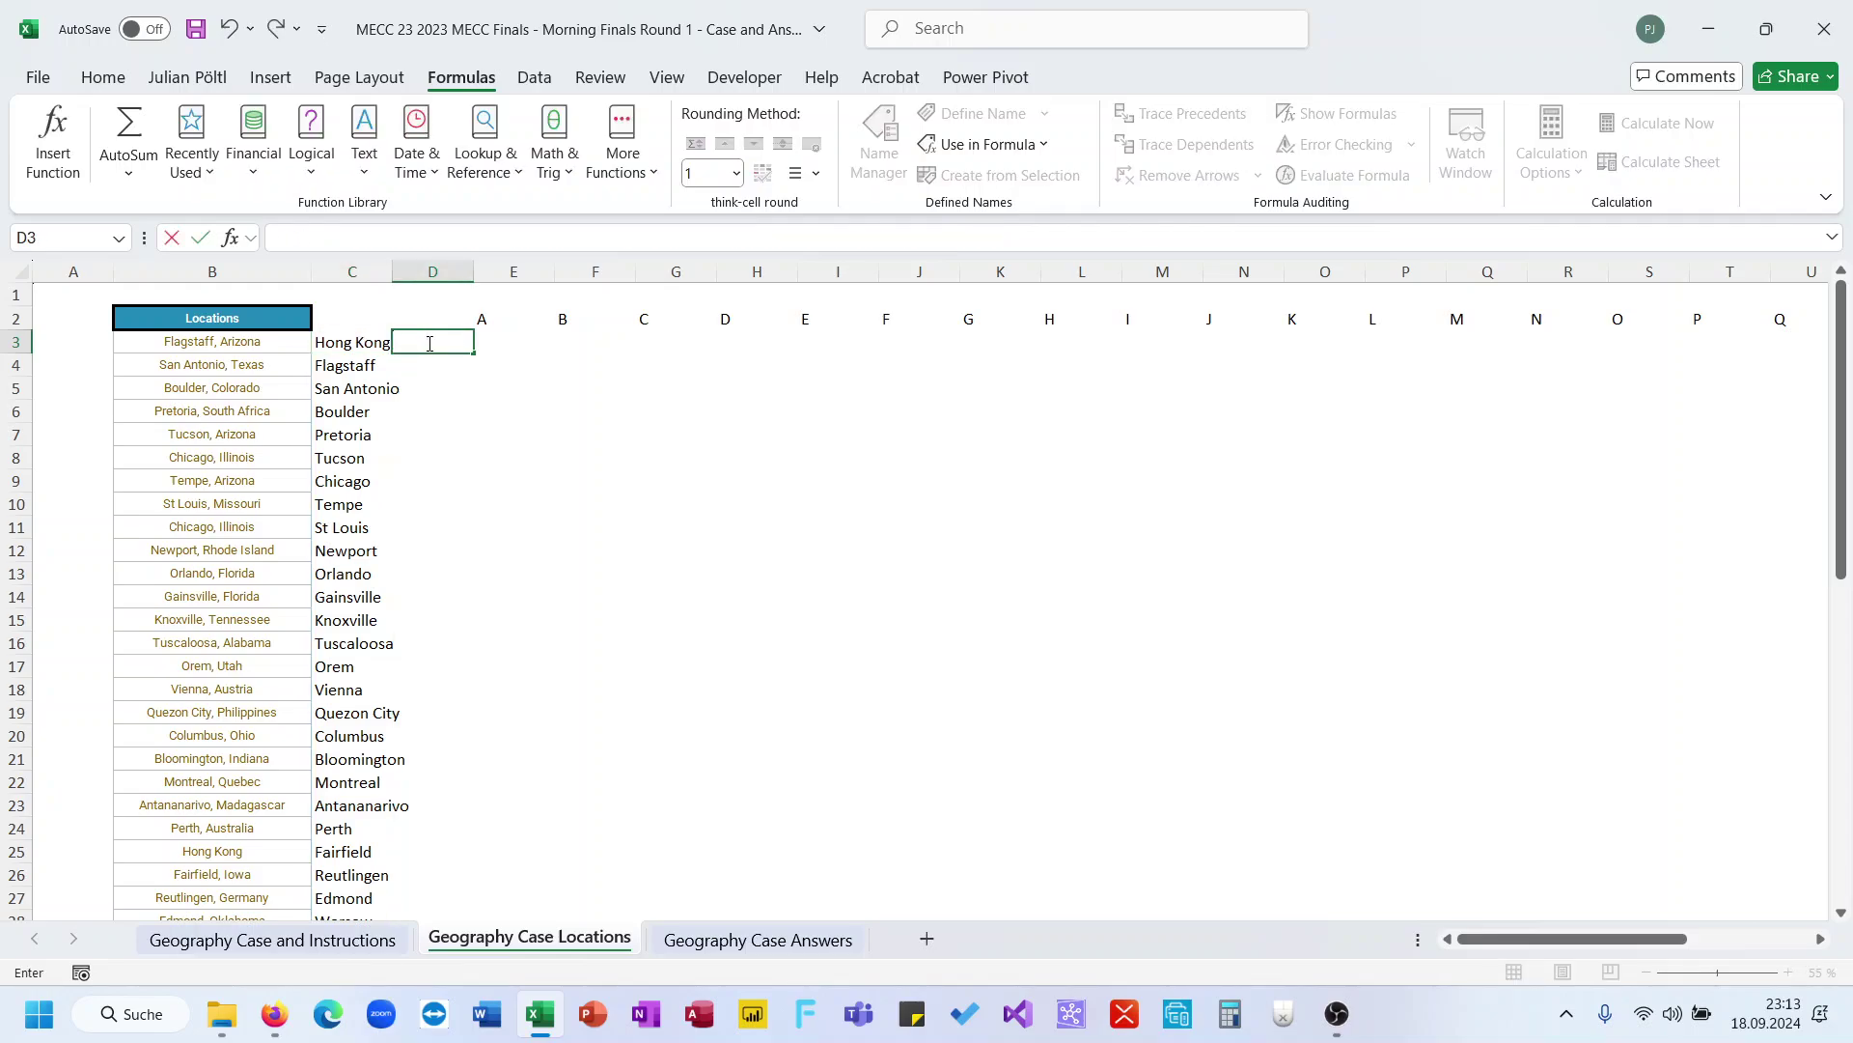
# Enter =LOWER(place) in D3 to convert the listed place names to lowercase
pyautogui.write('=low')
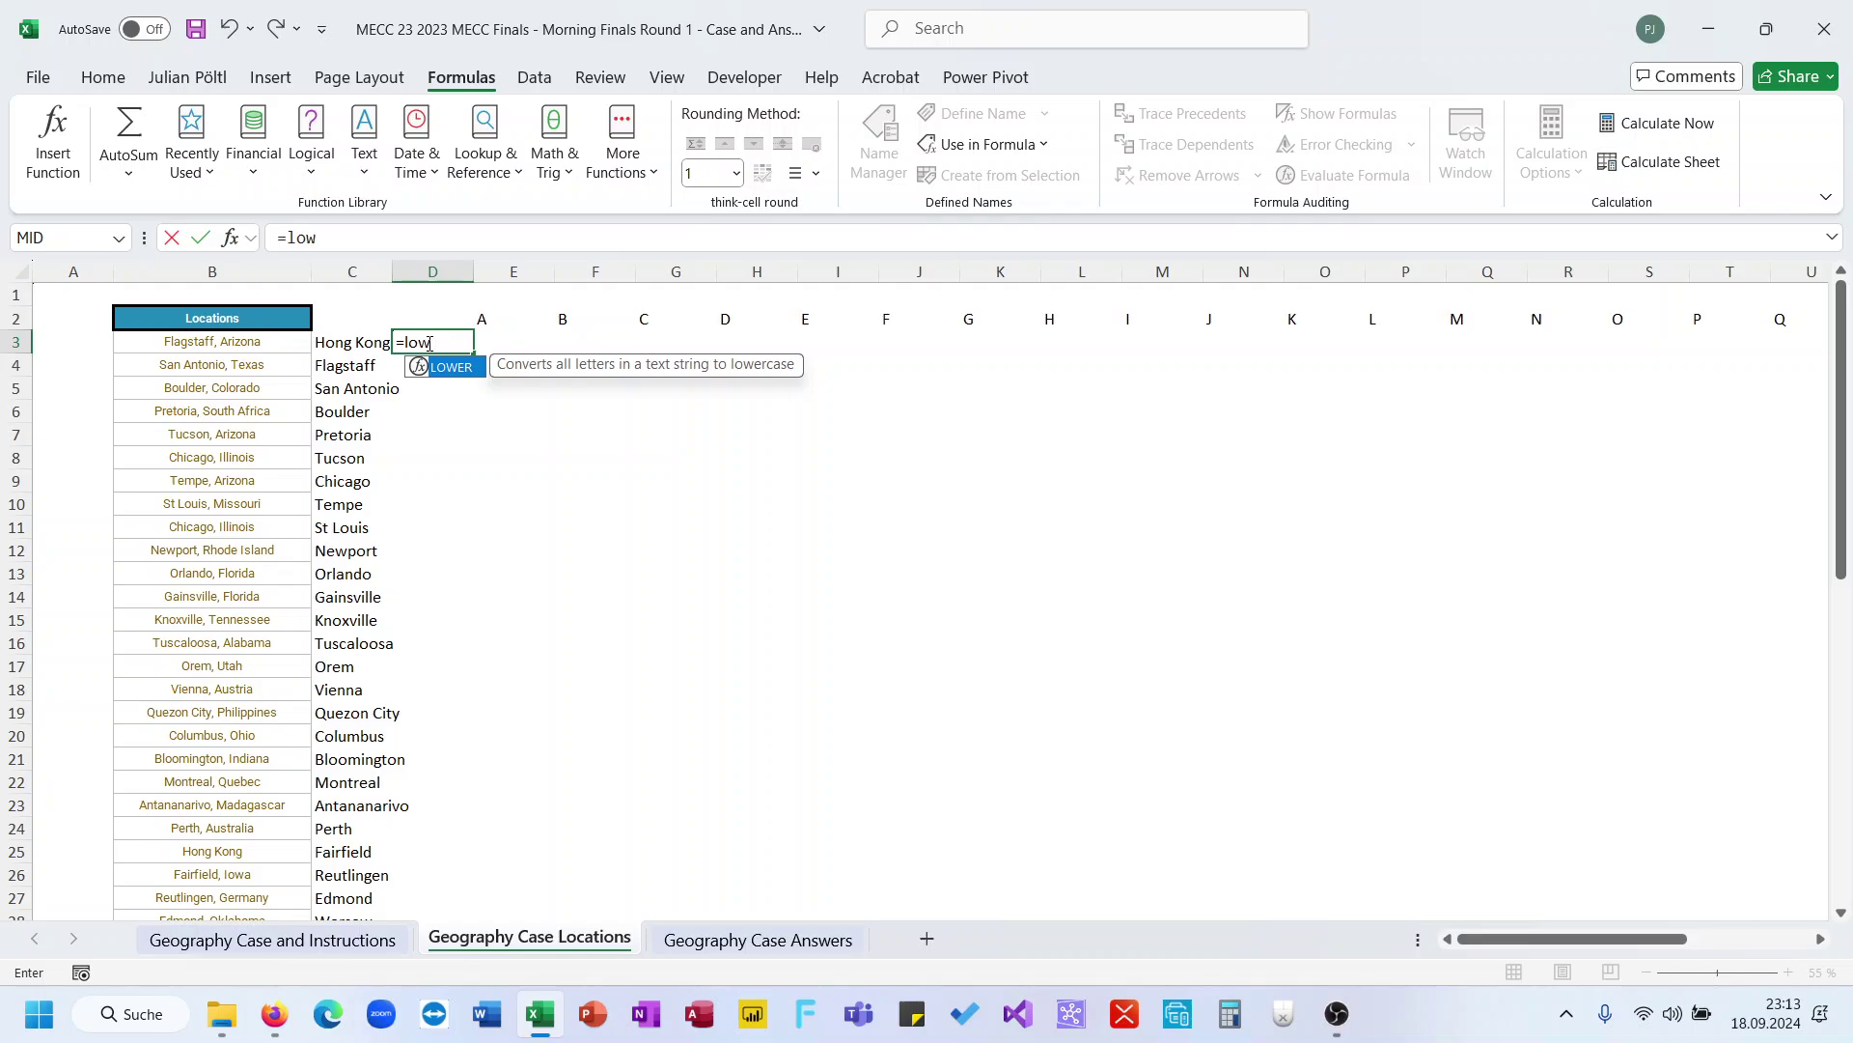
pyautogui.press('Tab')
pyautogui.press('Left')
pyautogui.hotkey('ctrl', 'shift', 'Down')
pyautogui.press('Return')
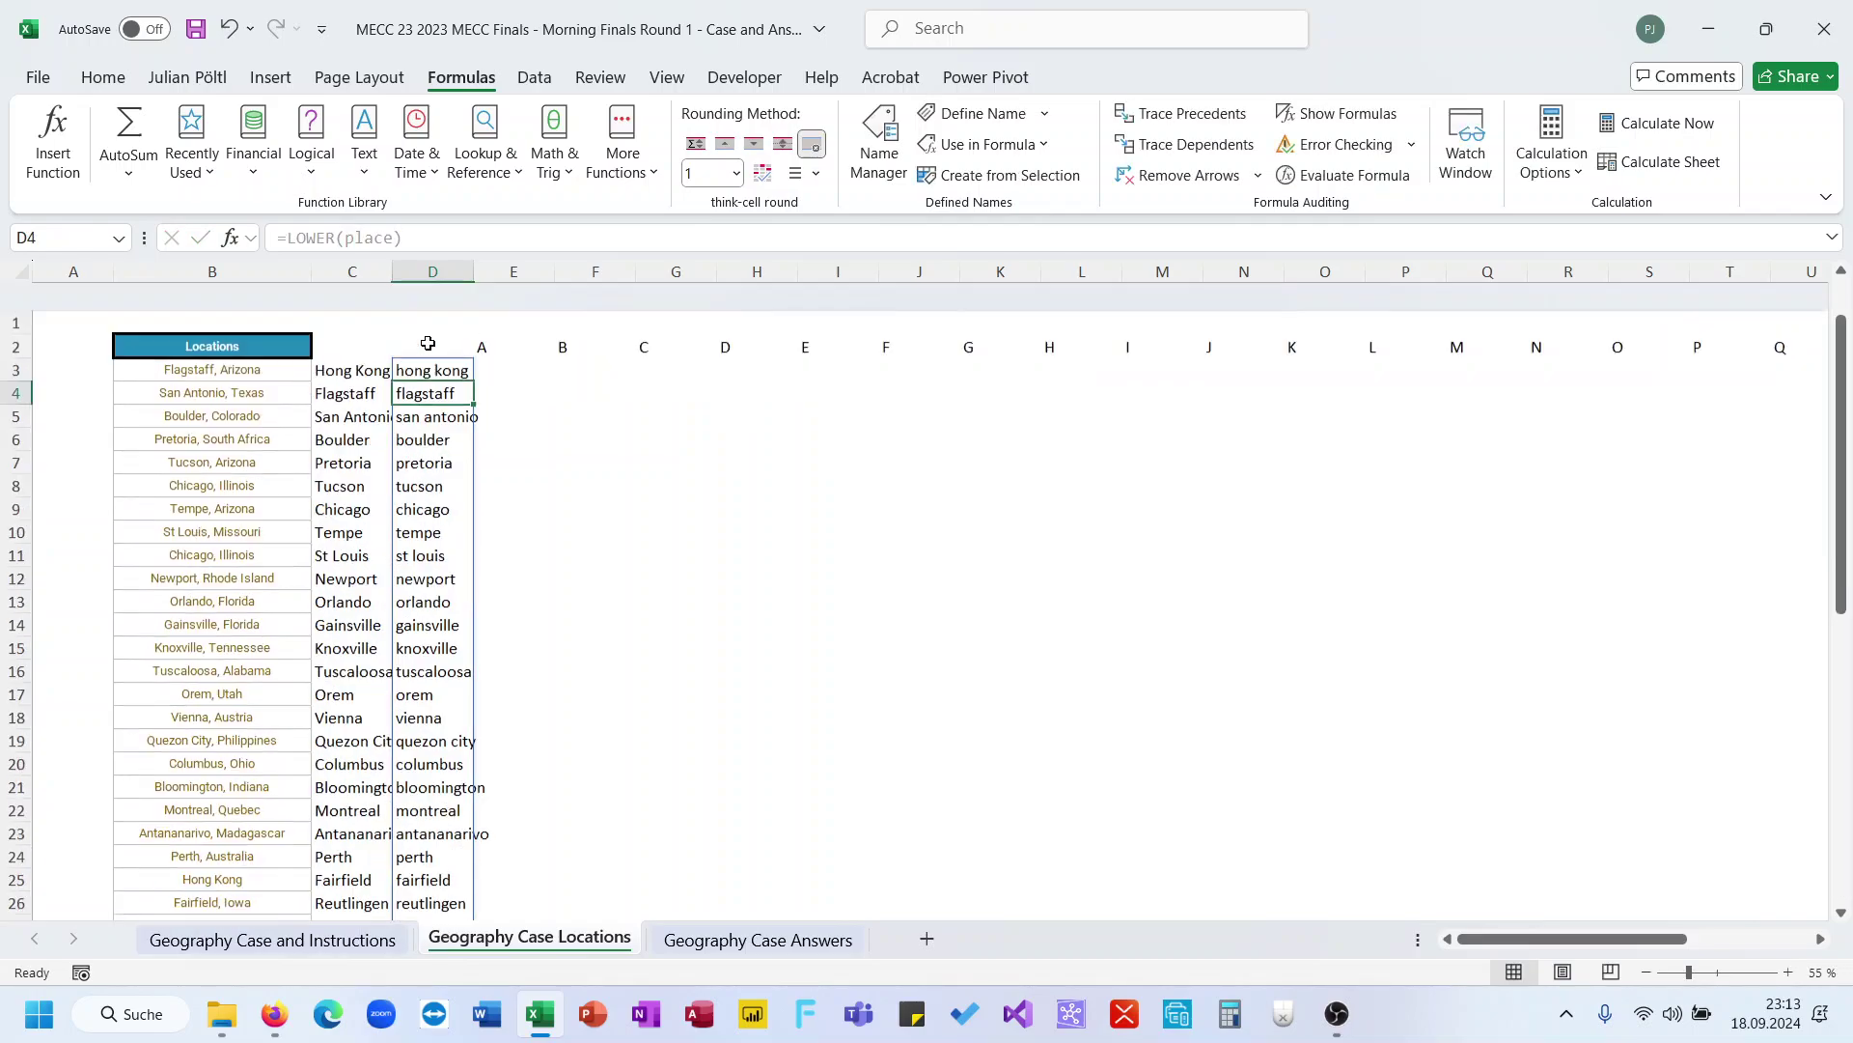
pyautogui.click(487, 344)
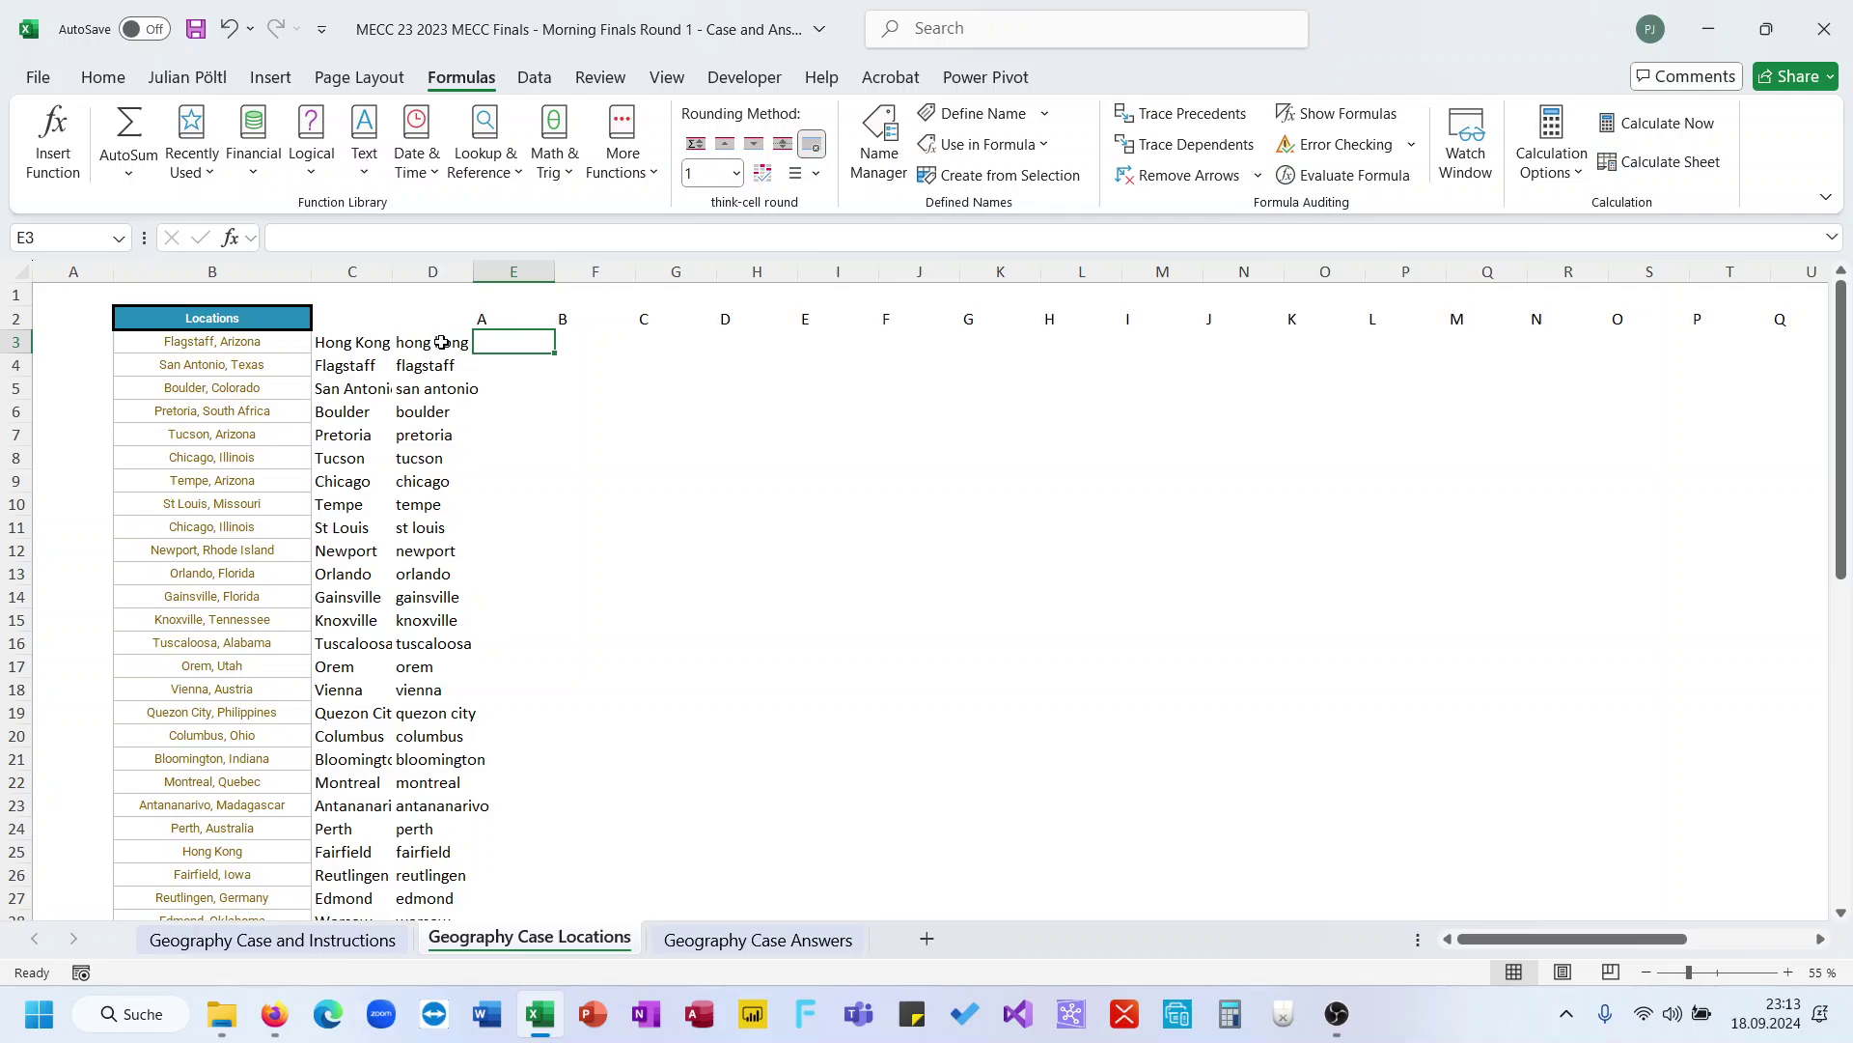
pyautogui.click(441, 342)
pyautogui.click(514, 342)
pyautogui.write('=len')
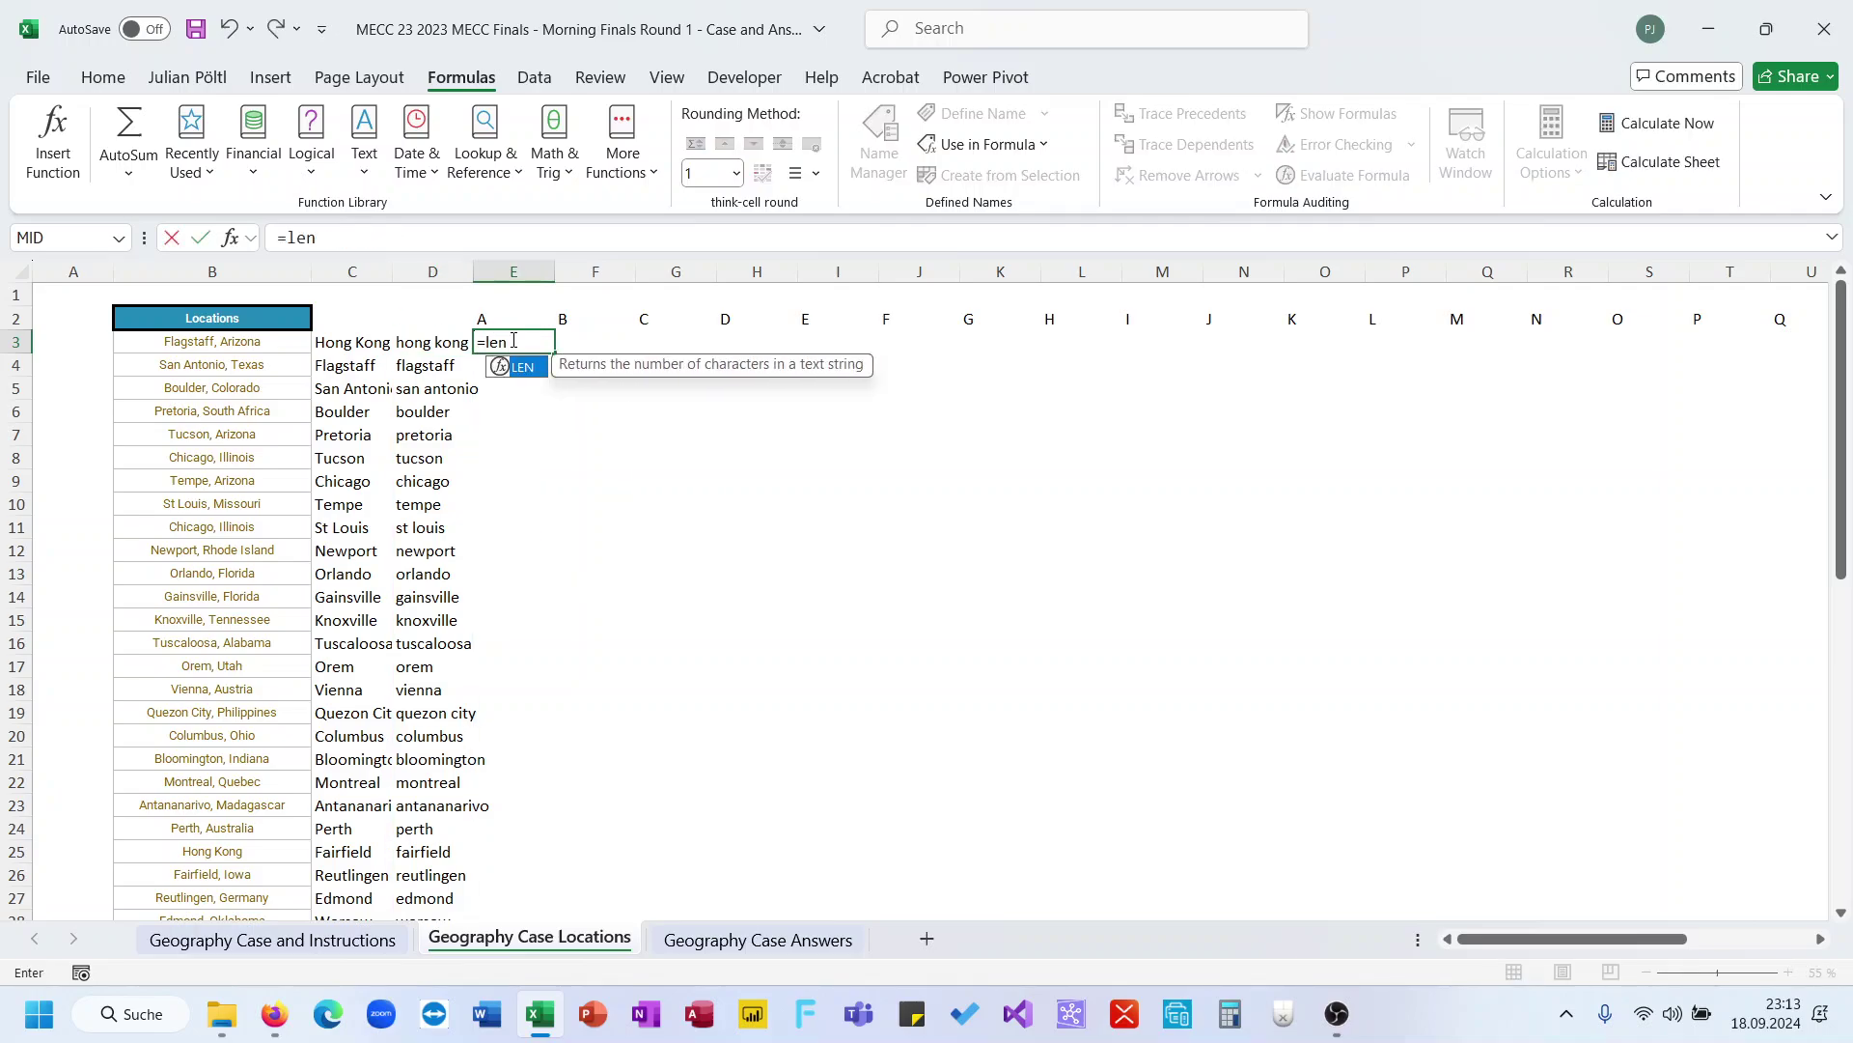
pyautogui.press('Escape')
# Change the alphabet formula in E2 to =CHAR(SEQUENCE(;26;CODE("a"))) so it produces lowercase letters
pyautogui.click(492, 320)
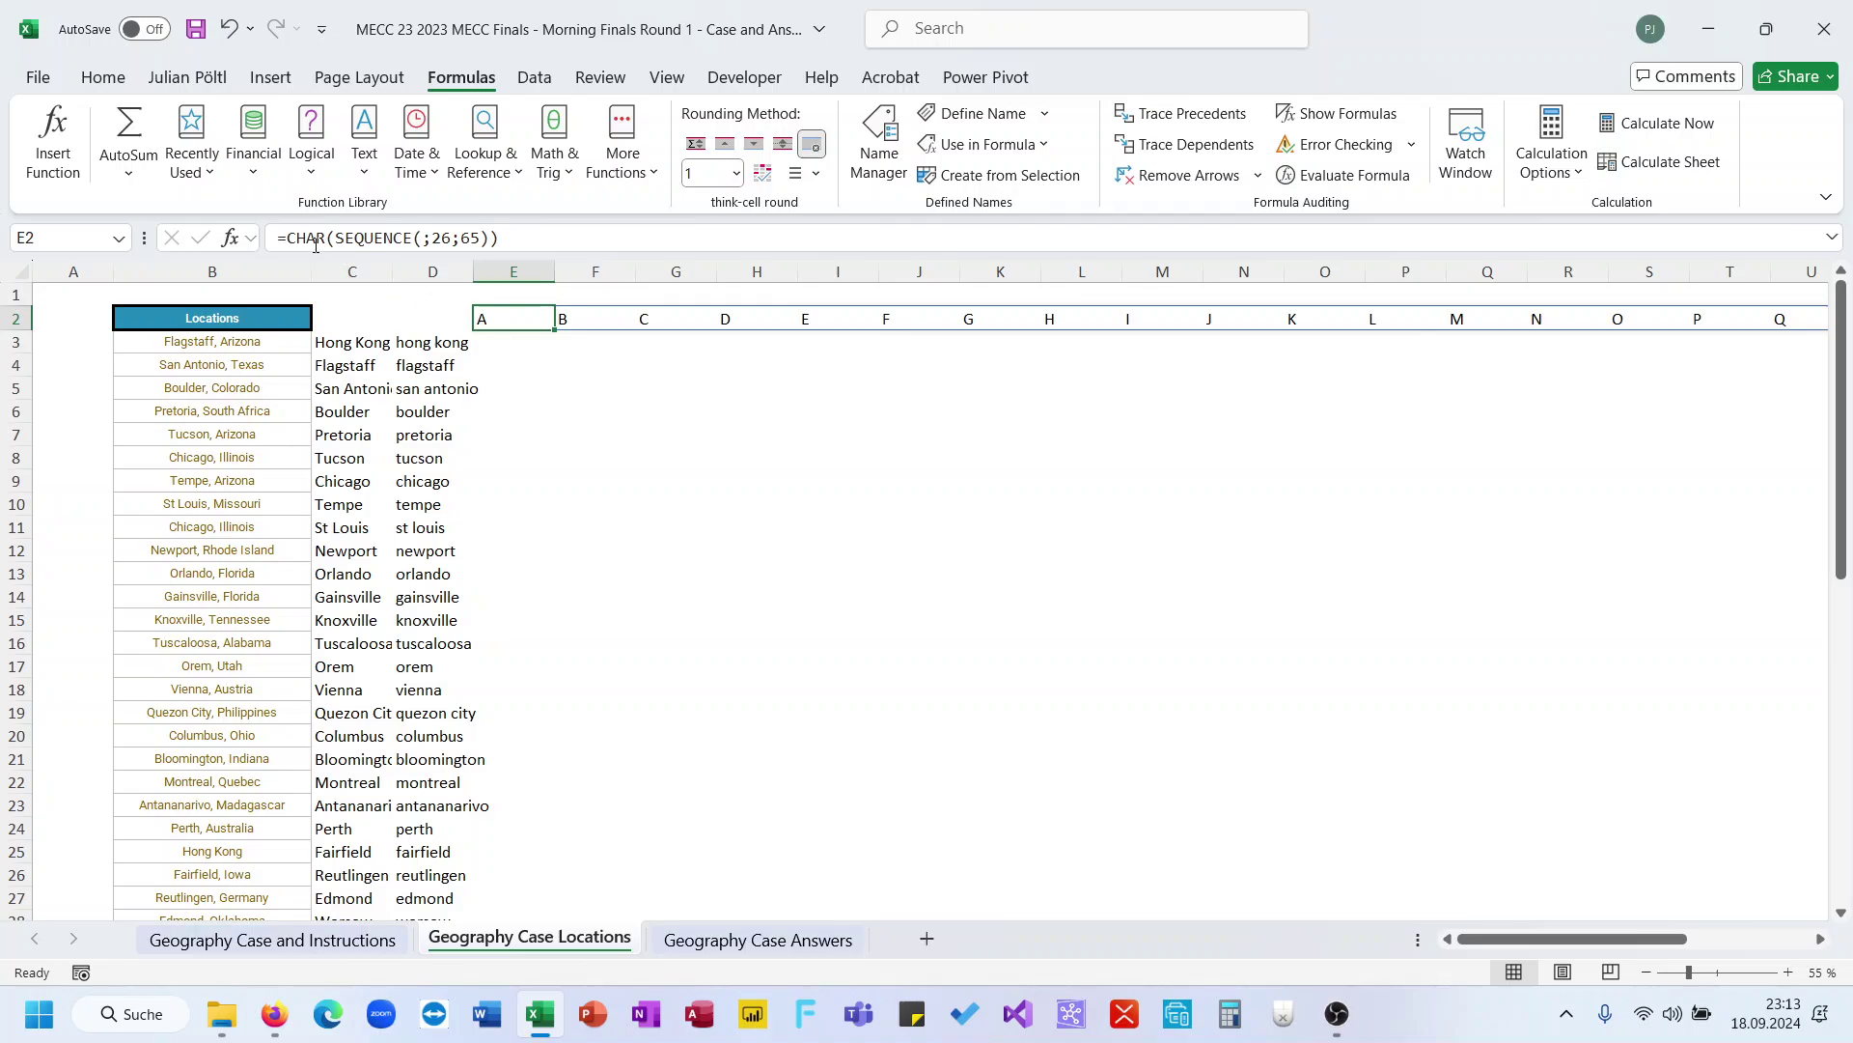
pyautogui.doubleClick(471, 238)
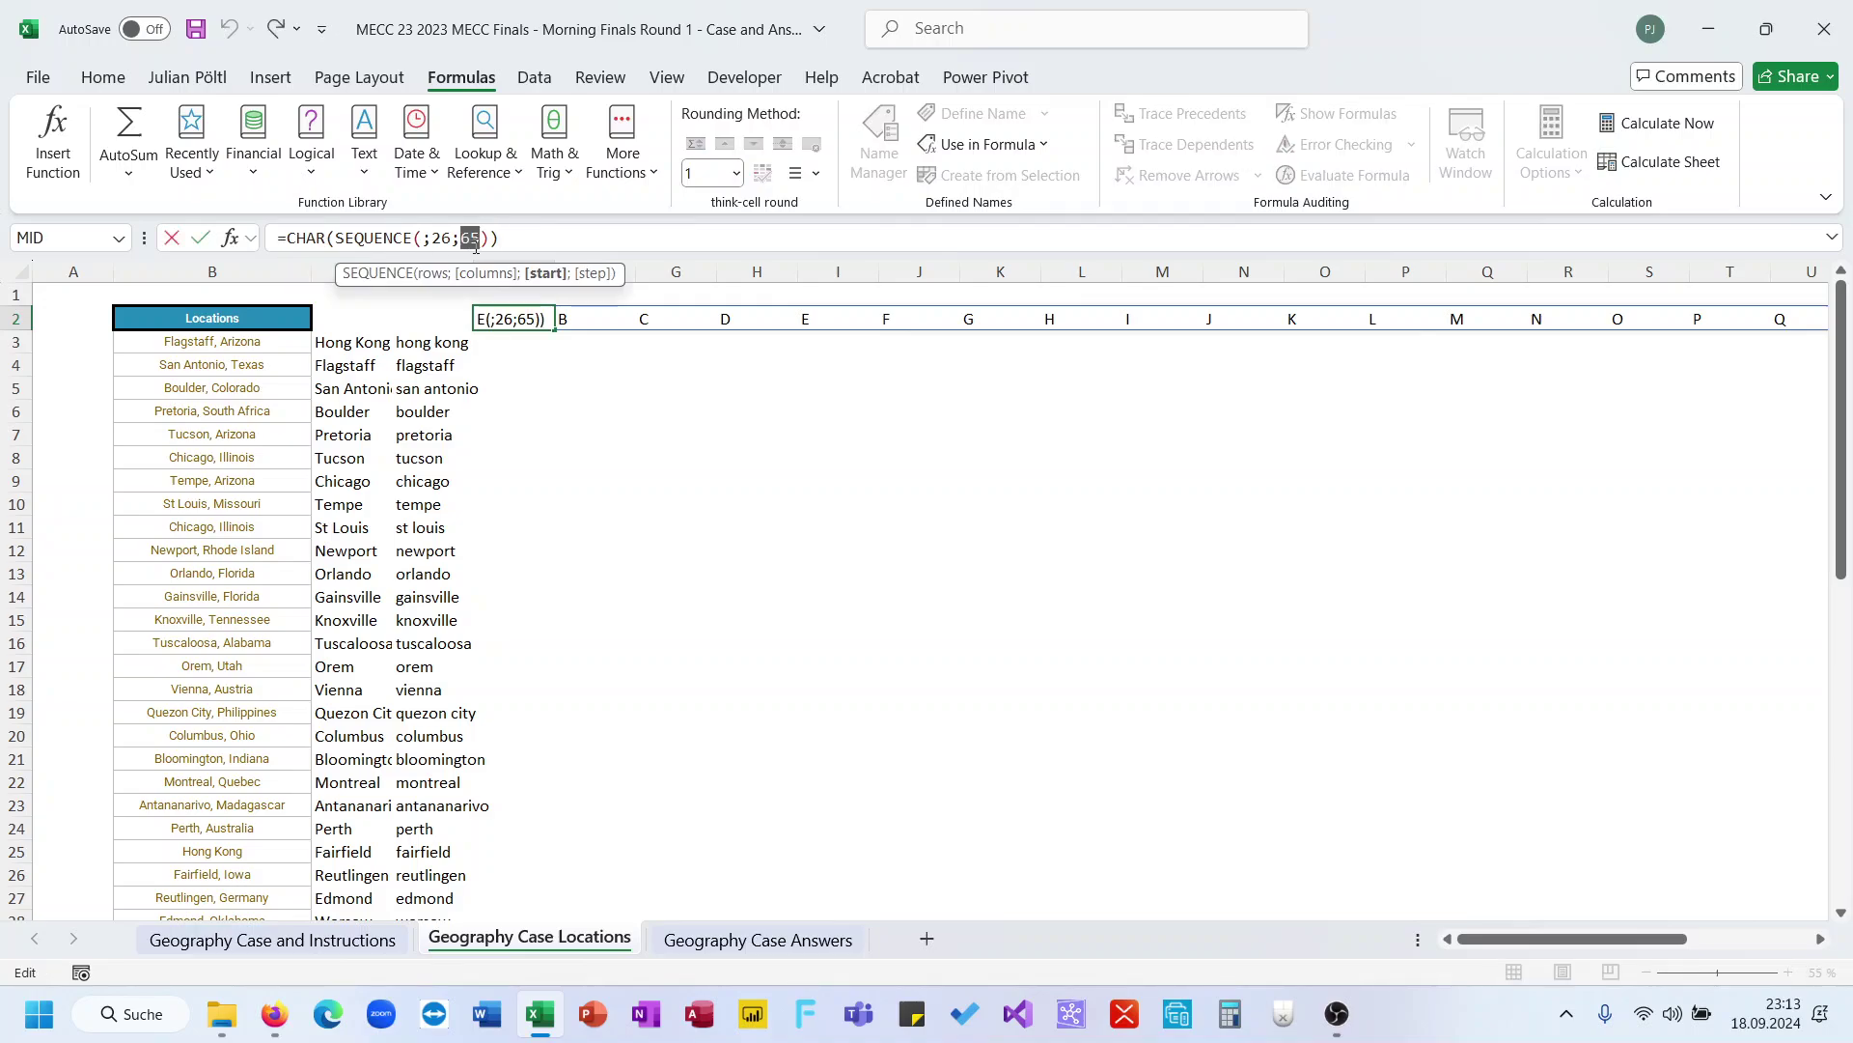
pyautogui.write('code8')
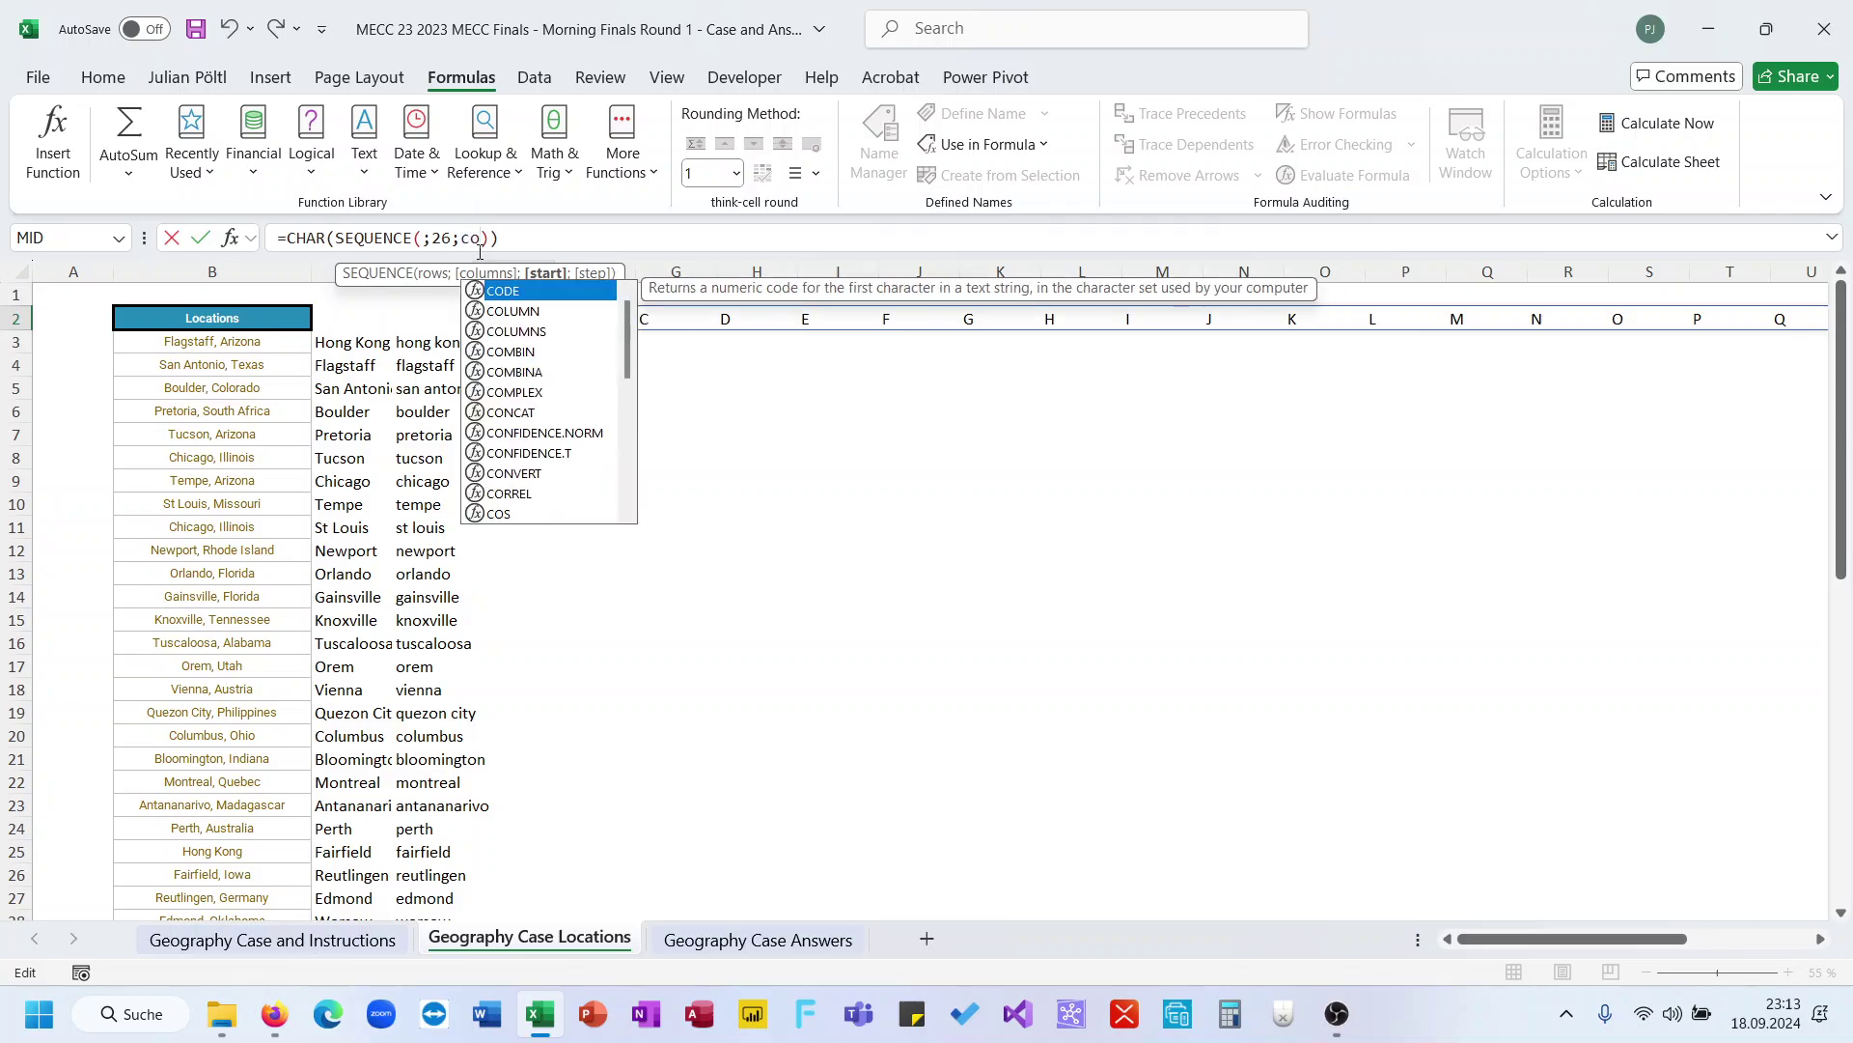
pyautogui.press('BackSpace')
pyautogui.write('("a")')
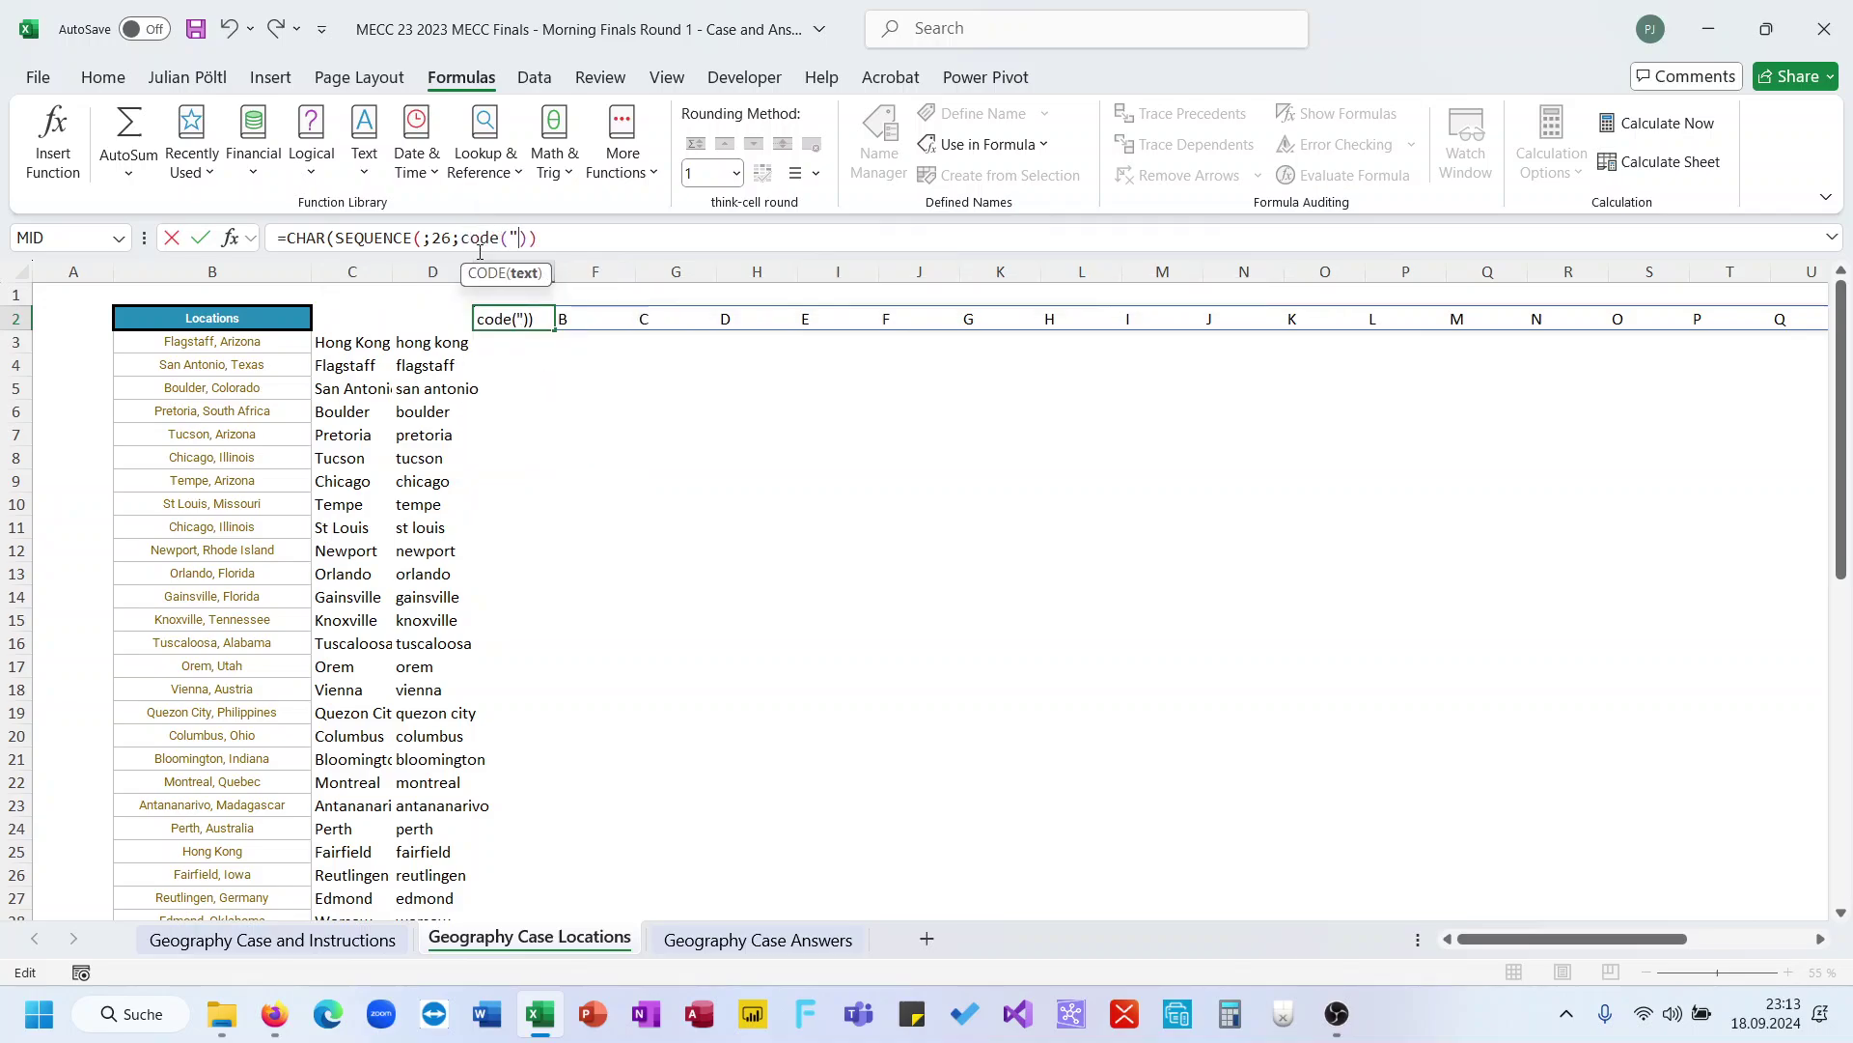
pyautogui.press('Return')
pyautogui.press('Up')
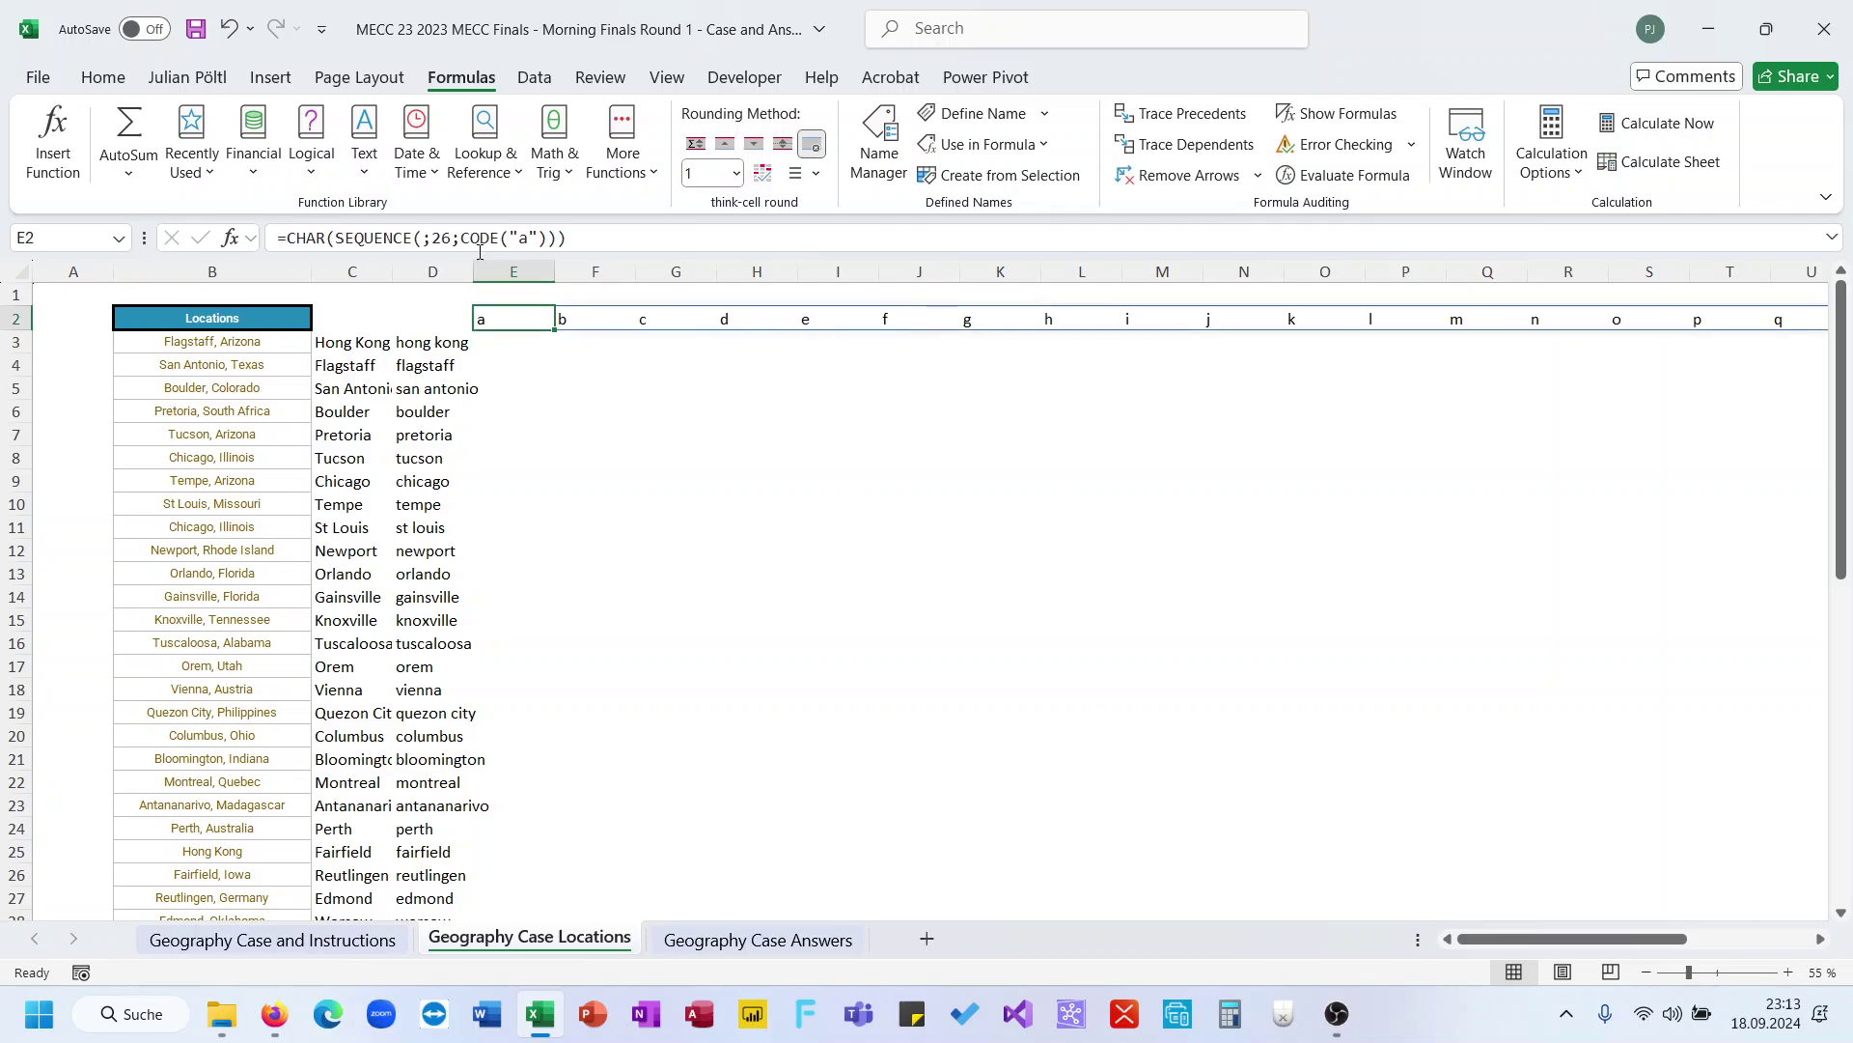
# Begin the letter-count formula in E3 with the length of the lowercase place name, =LEN($D3), locking the column
pyautogui.press('Down')
pyautogui.write('=l')
pyautogui.write('en')
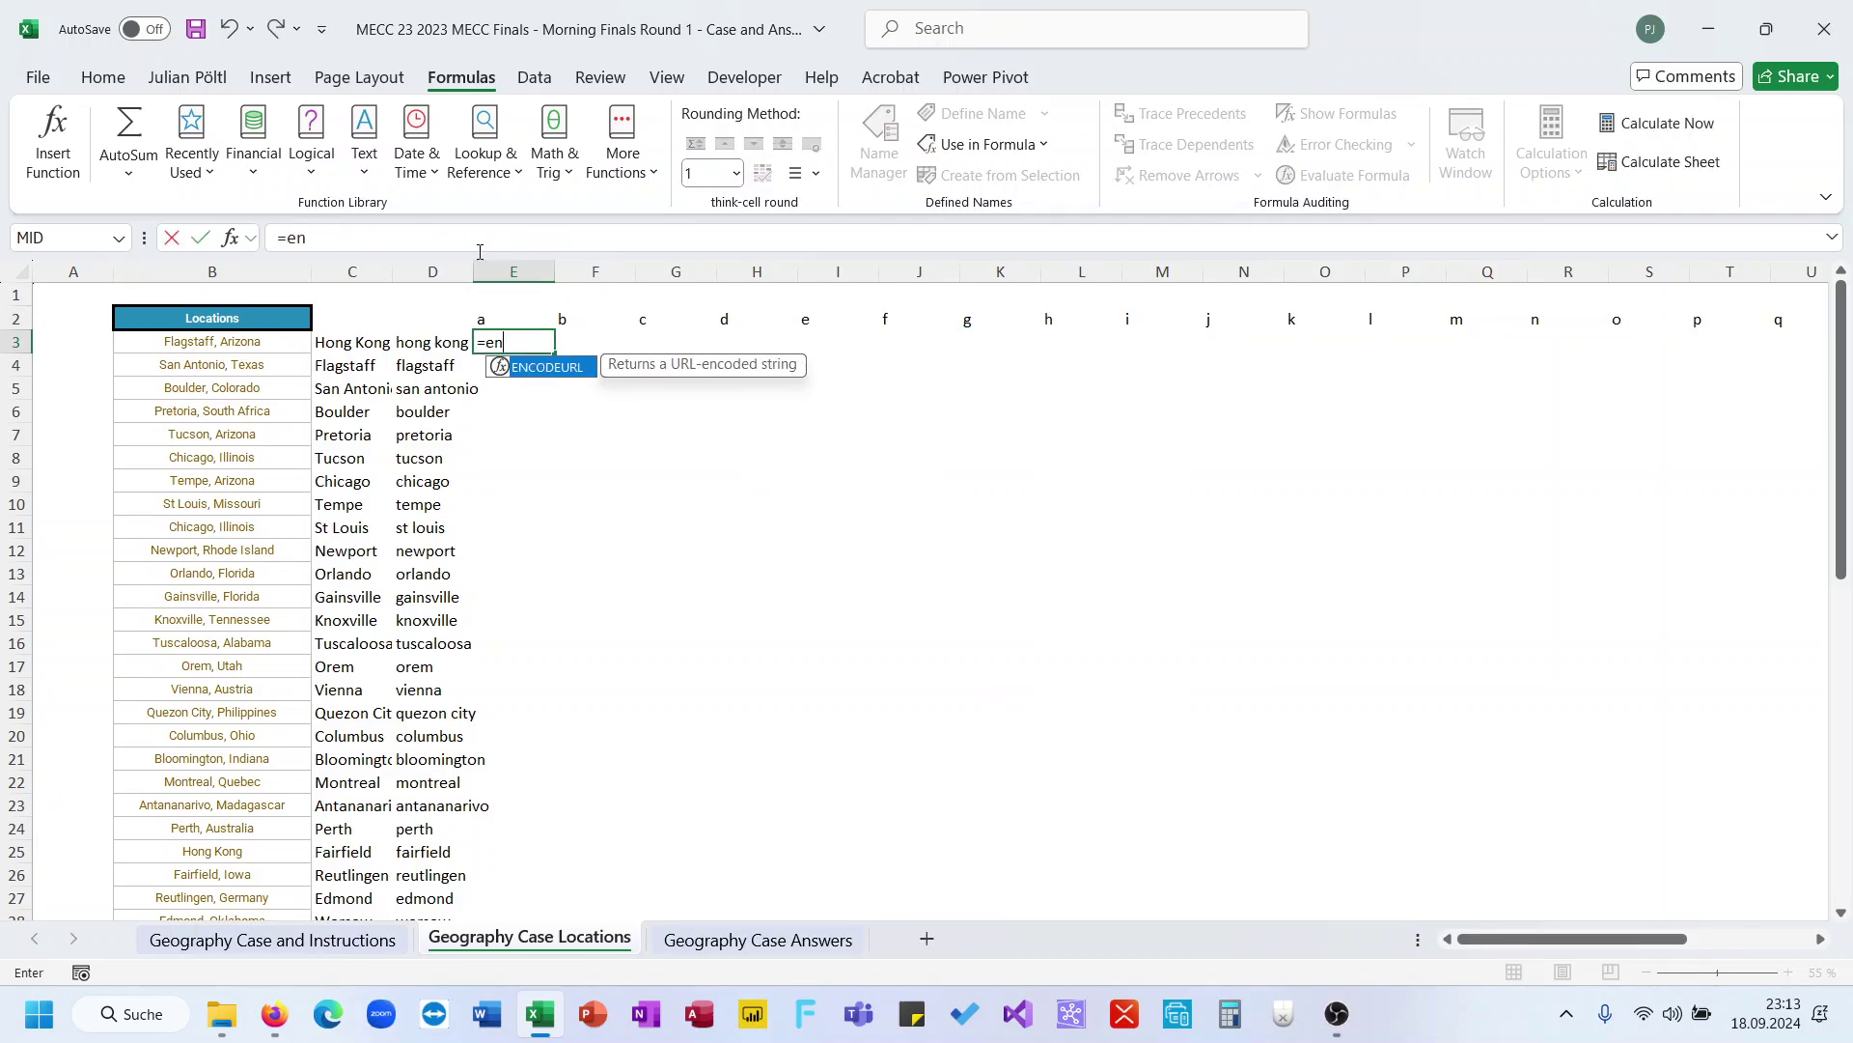
pyautogui.press('BackSpace')
pyautogui.press('BackSpace')
pyautogui.write('len(')
pyautogui.click(434, 344)
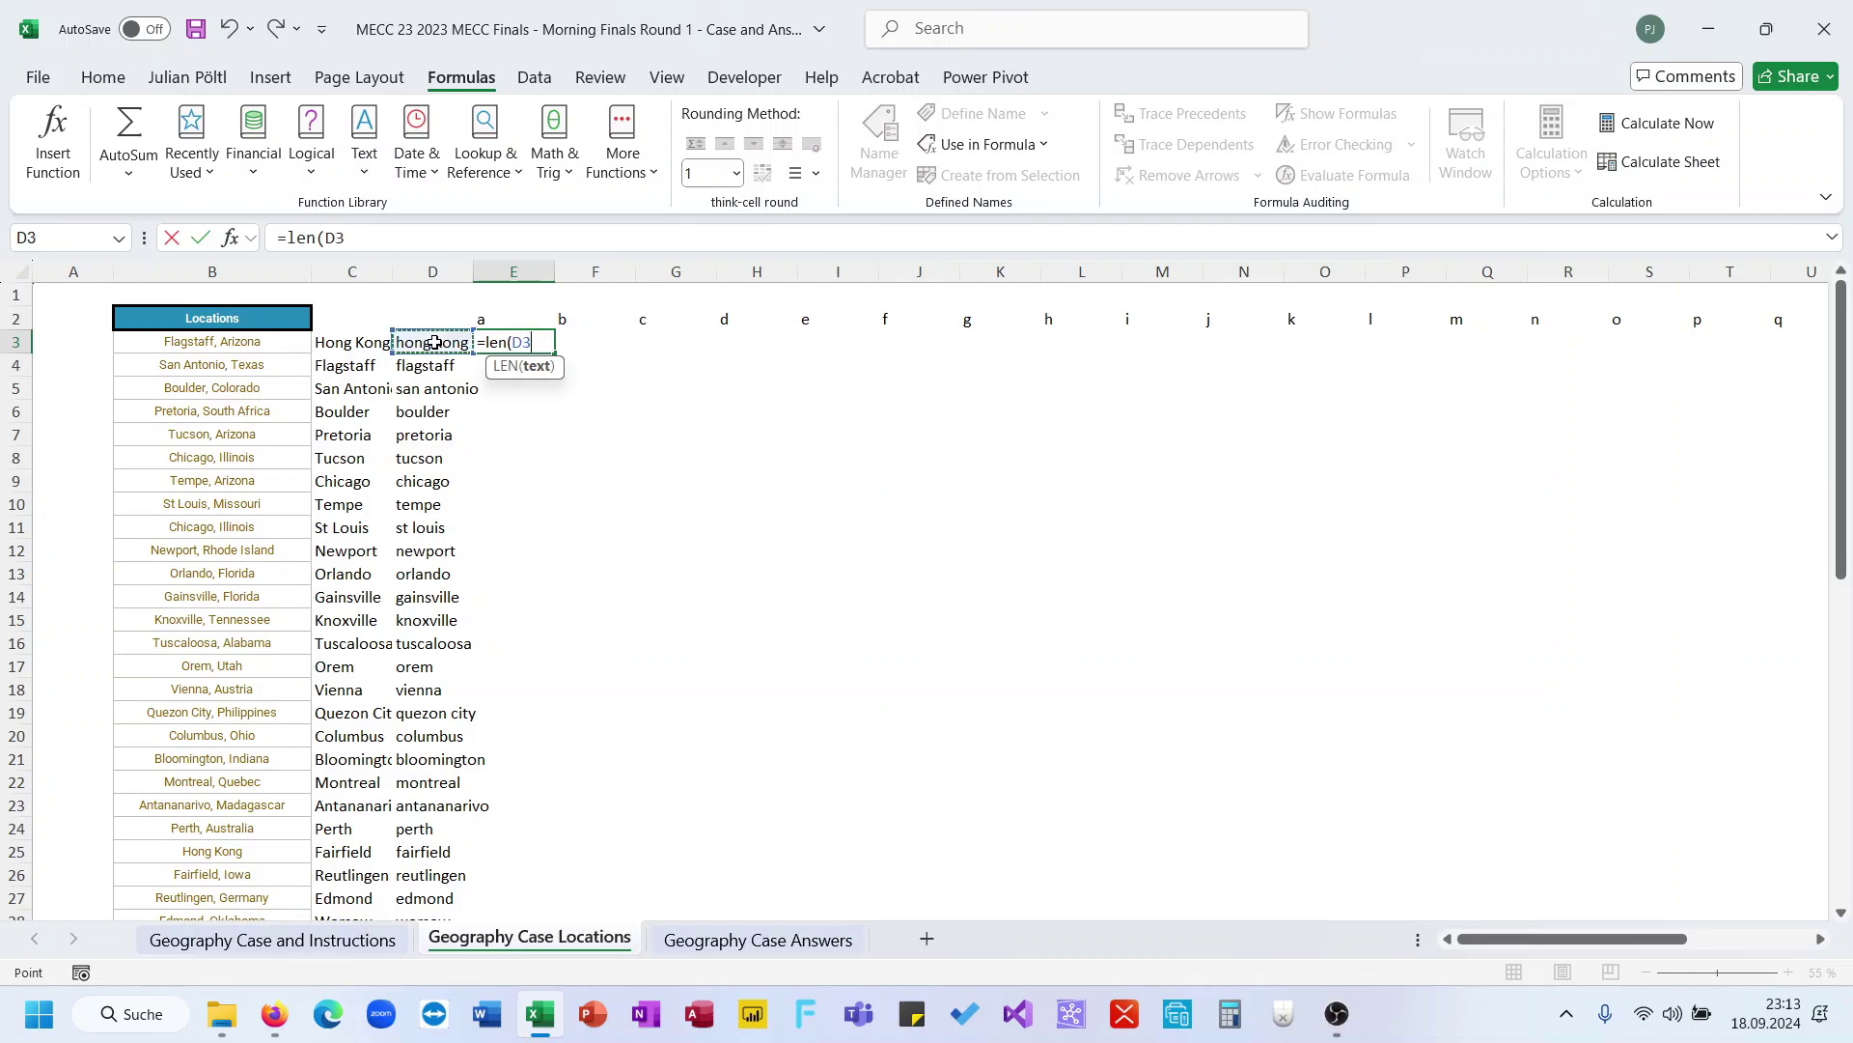
pyautogui.click(328, 240)
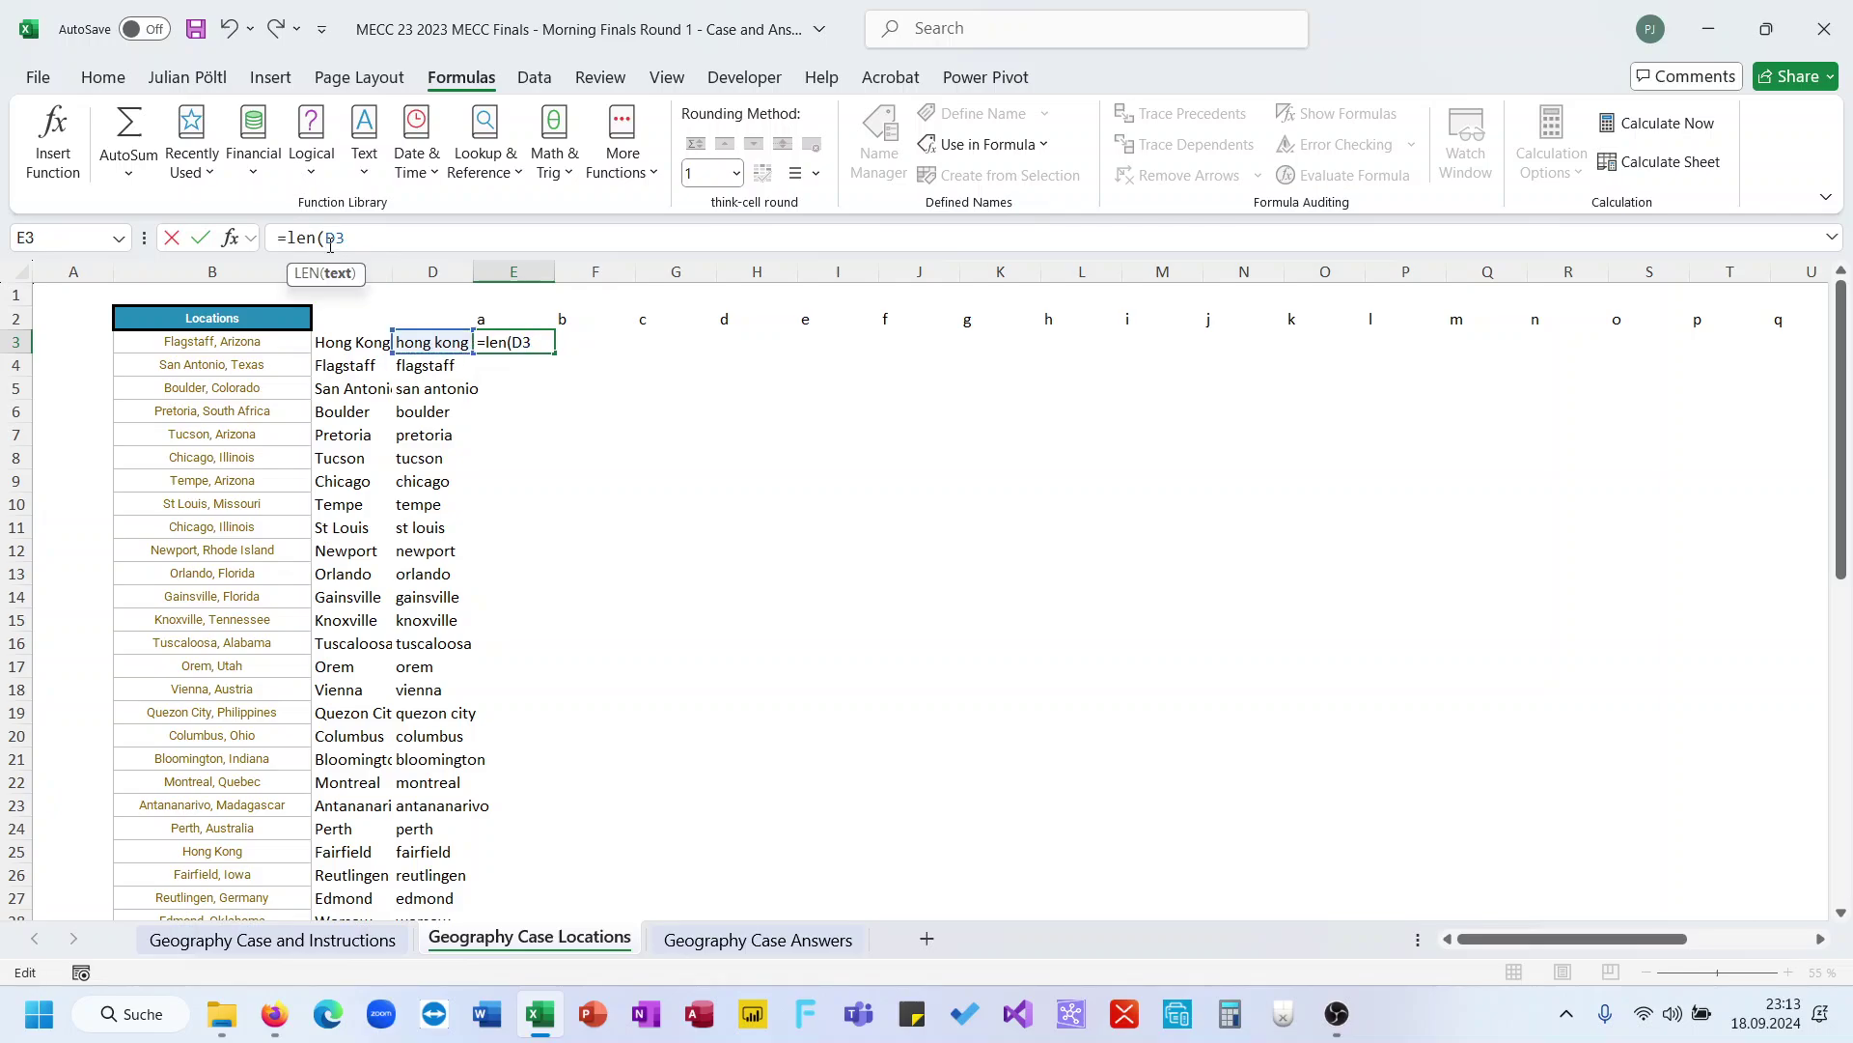
pyautogui.write('$')
pyautogui.press('End')
# Complete the E3 formula by subtracting the length without the header letter: -LEN(SUBSTITUTE($D3;E$2;""))
pyautogui.write(')-l')
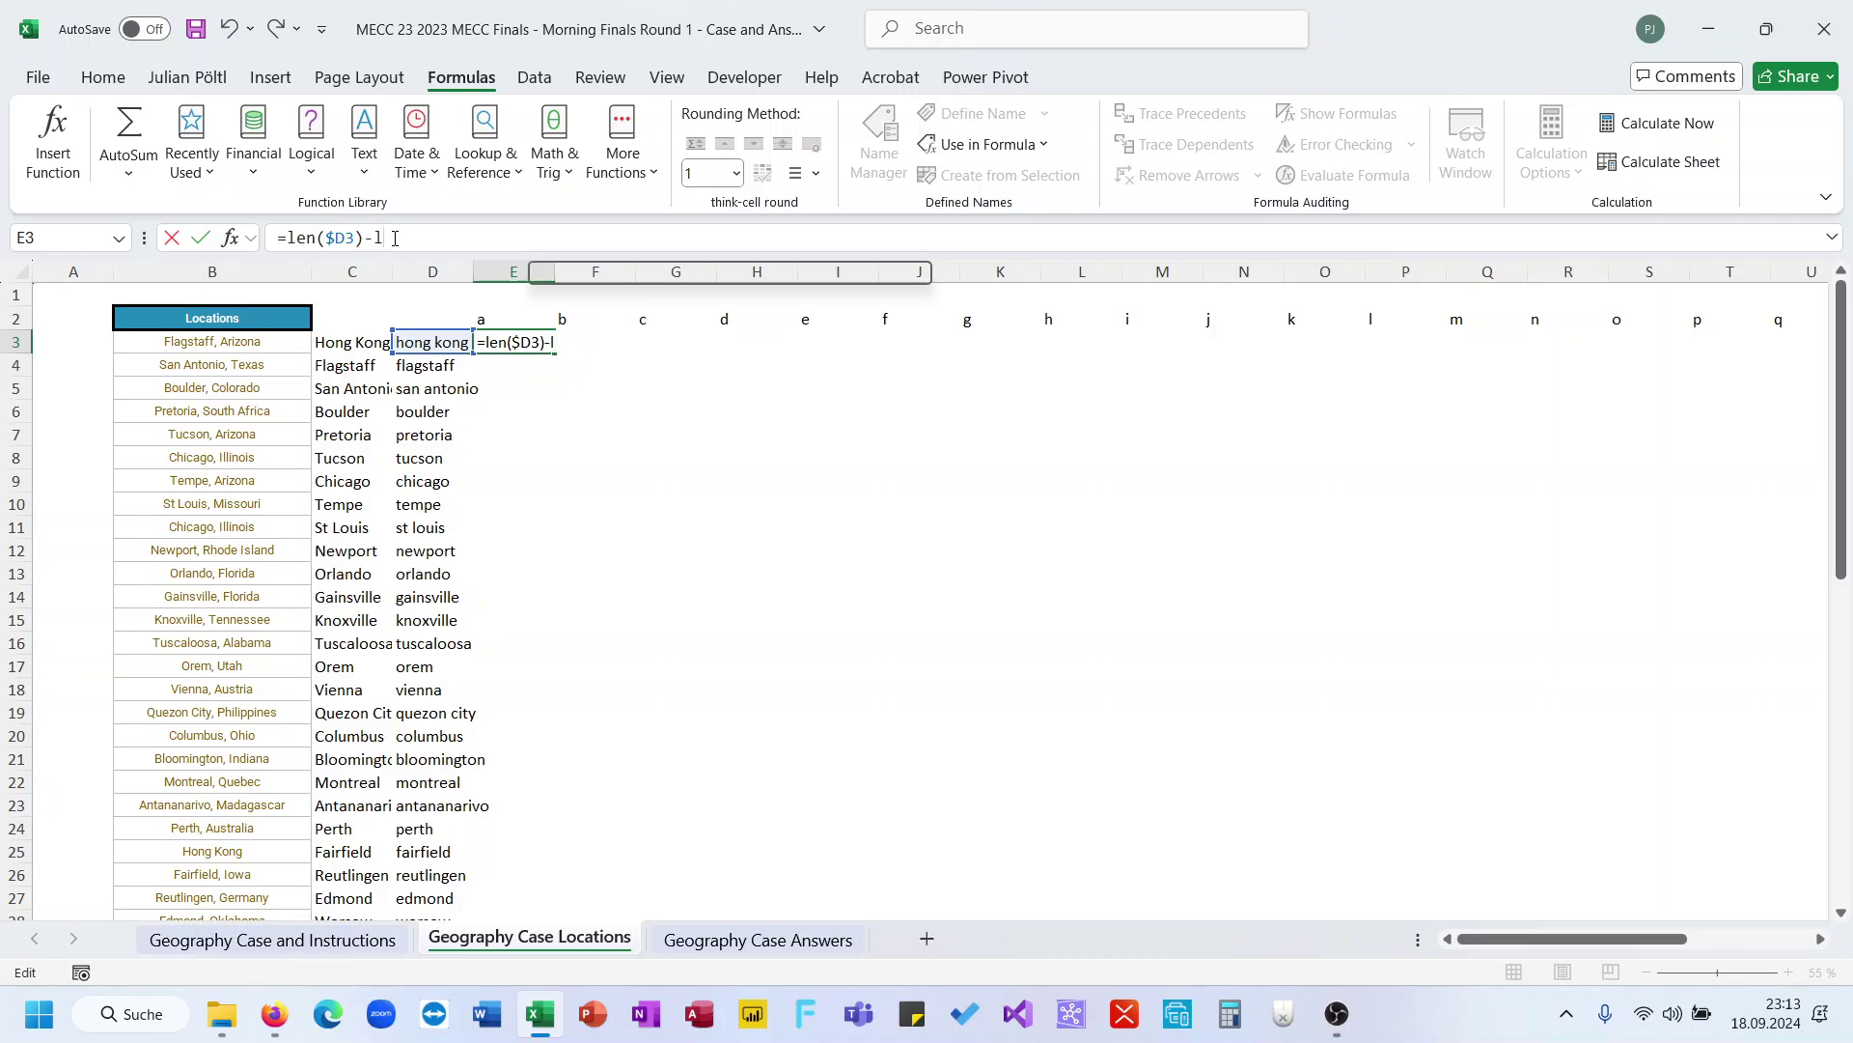
pyautogui.write('en(sub')
pyautogui.press('Tab')
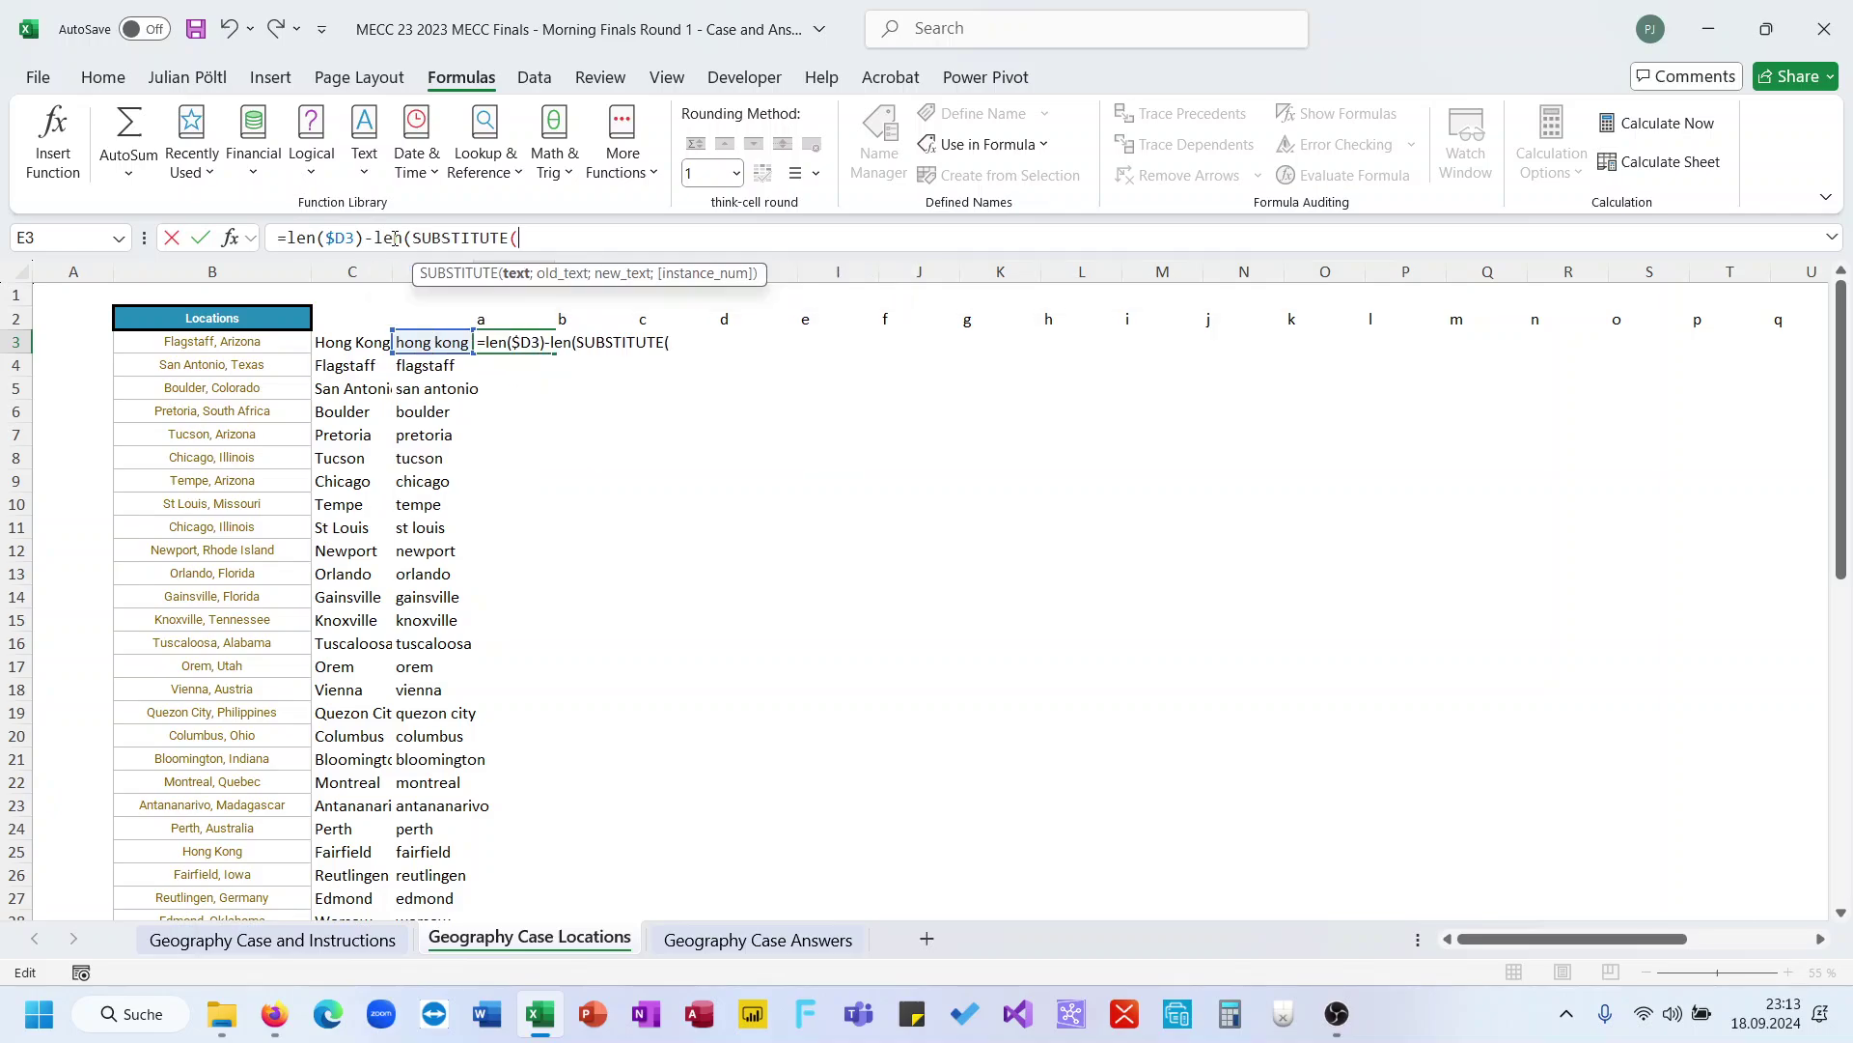
pyautogui.click(442, 343)
pyautogui.click(522, 239)
pyautogui.write('$D3;')
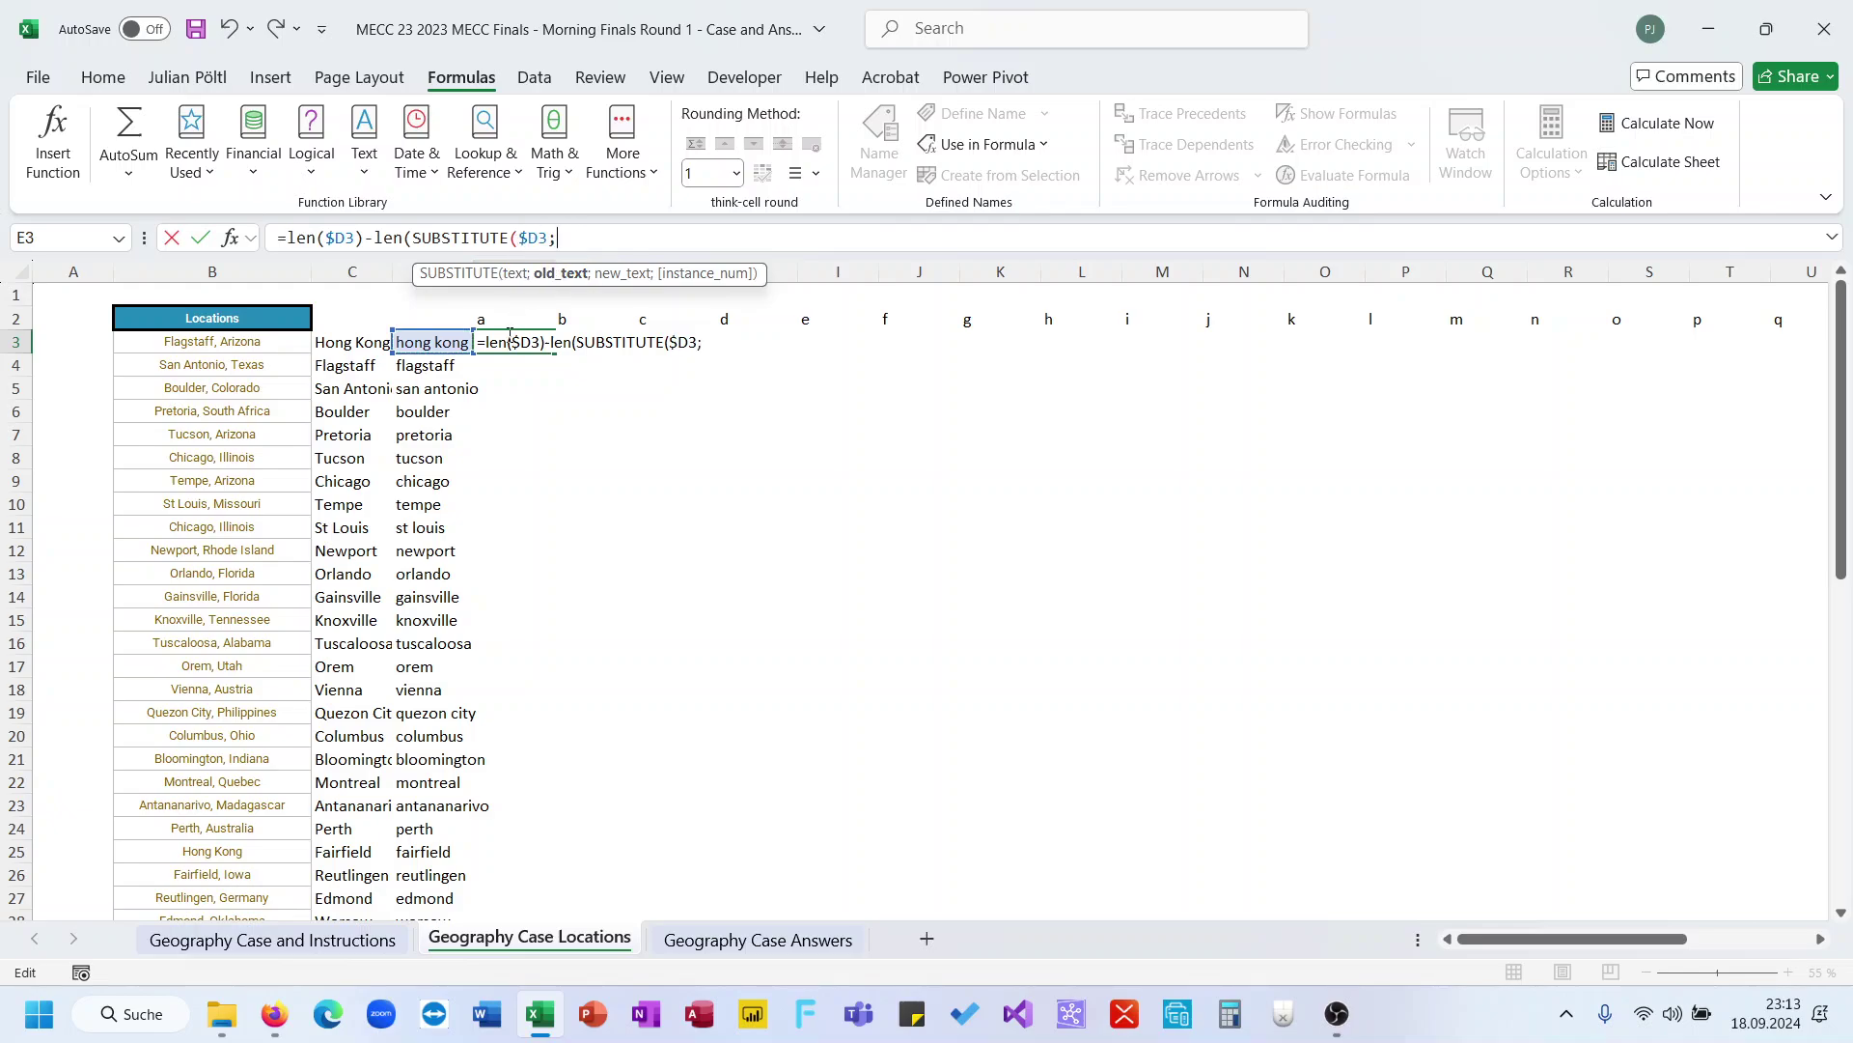
pyautogui.click(504, 322)
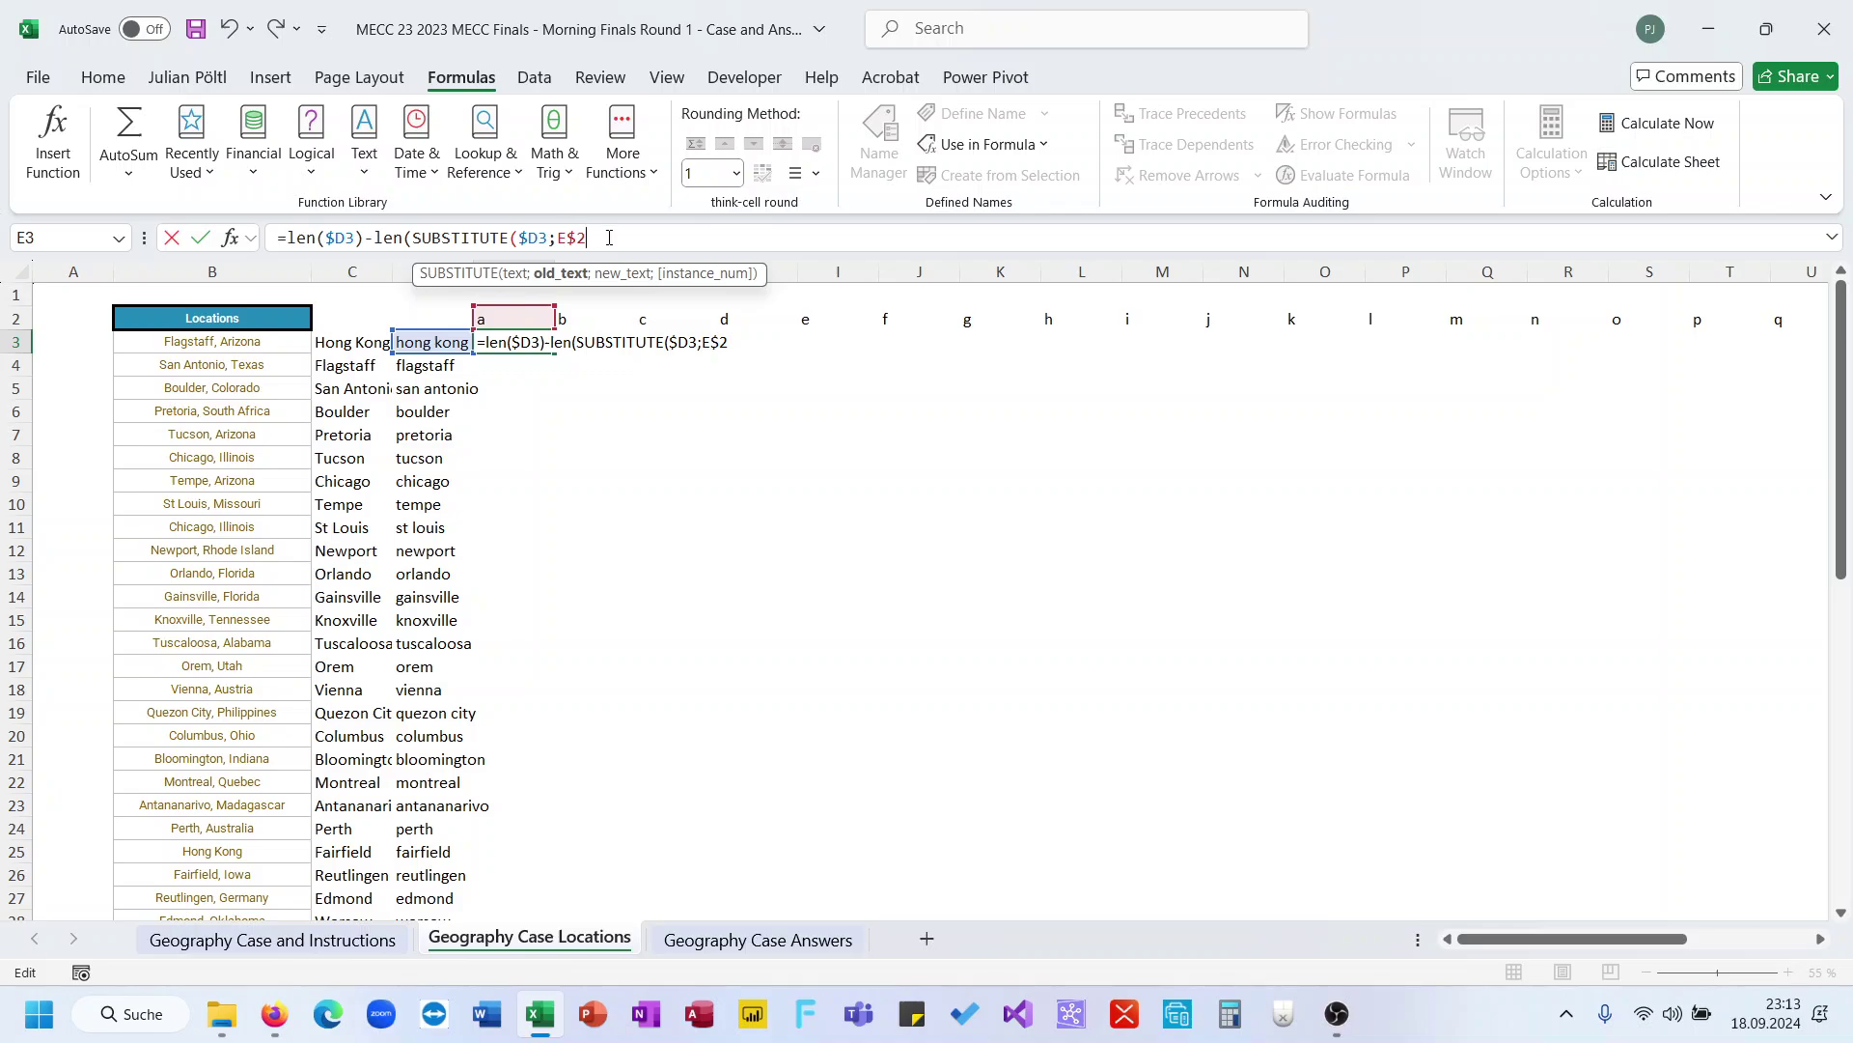
pyautogui.write(';""))')
pyautogui.press('Return')
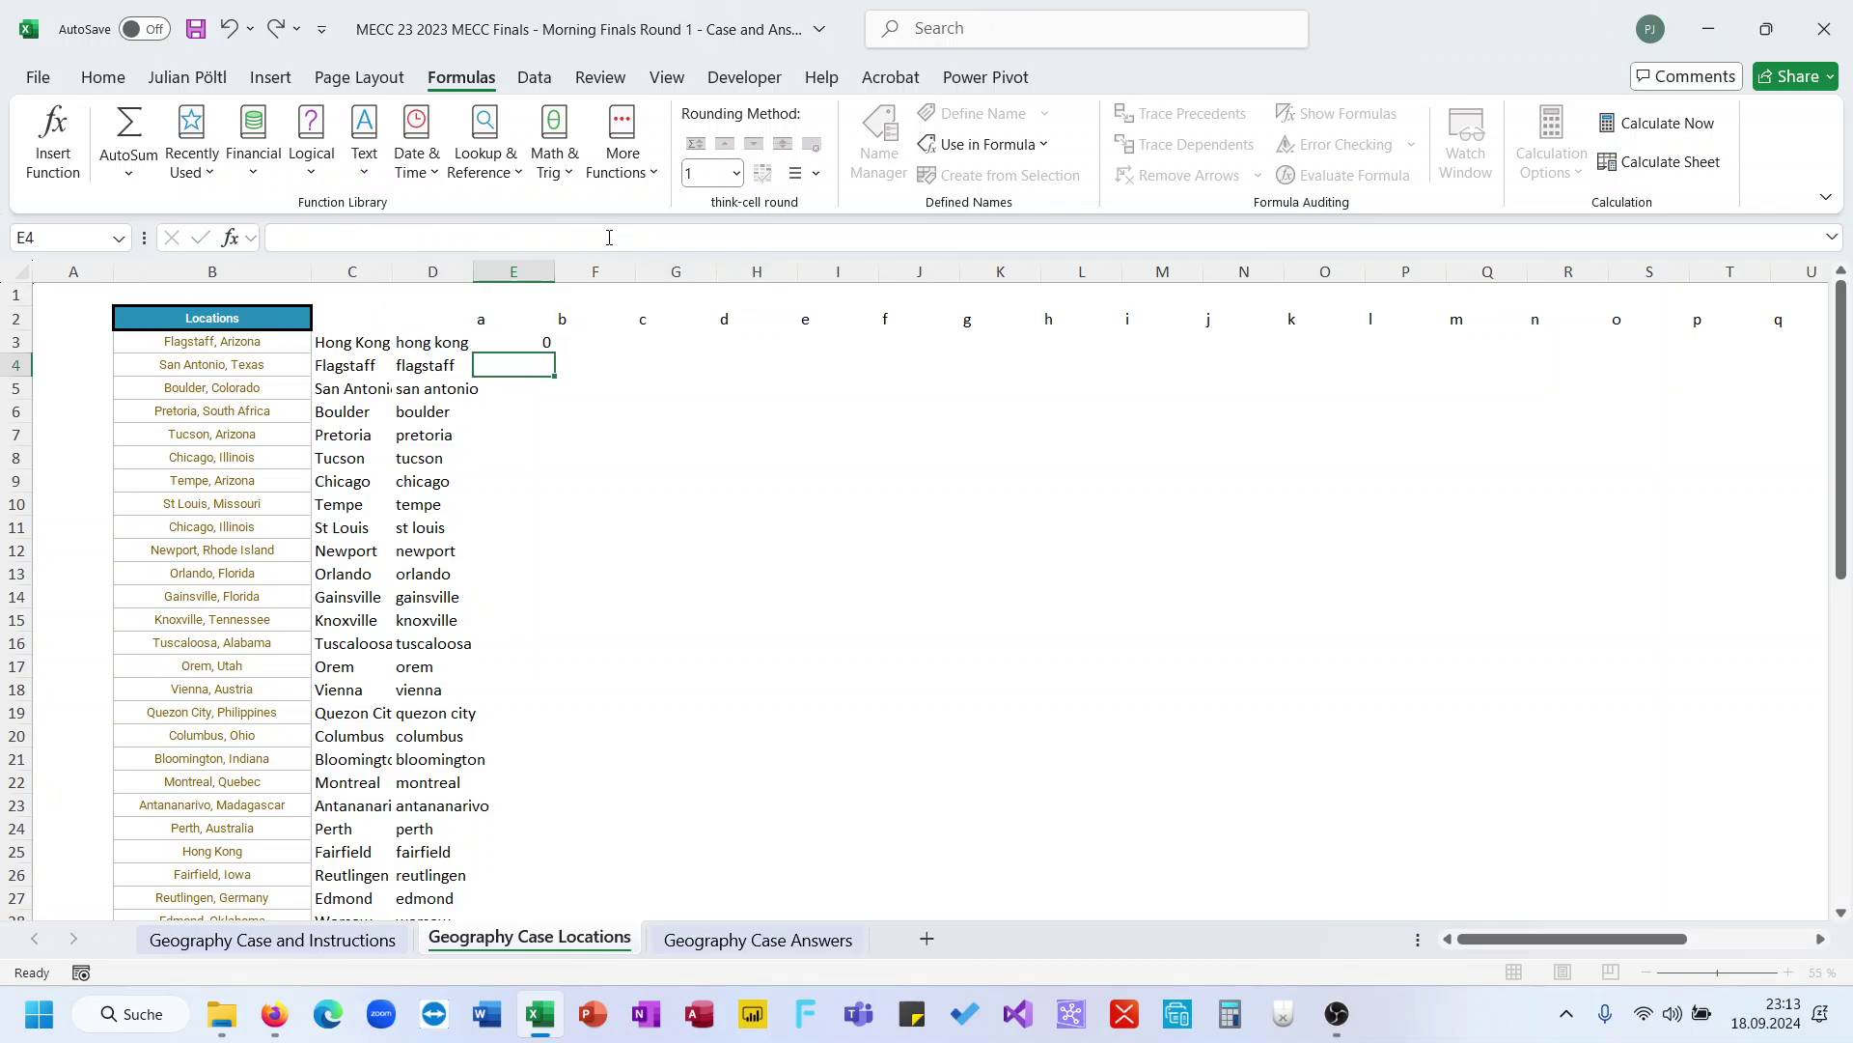
# Fill the letter-count formula from E3 across to column AD and down for all place names
pyautogui.moveTo(553, 356); pyautogui.dragTo(1699, 343)
pyautogui.doubleClick(1736, 353)
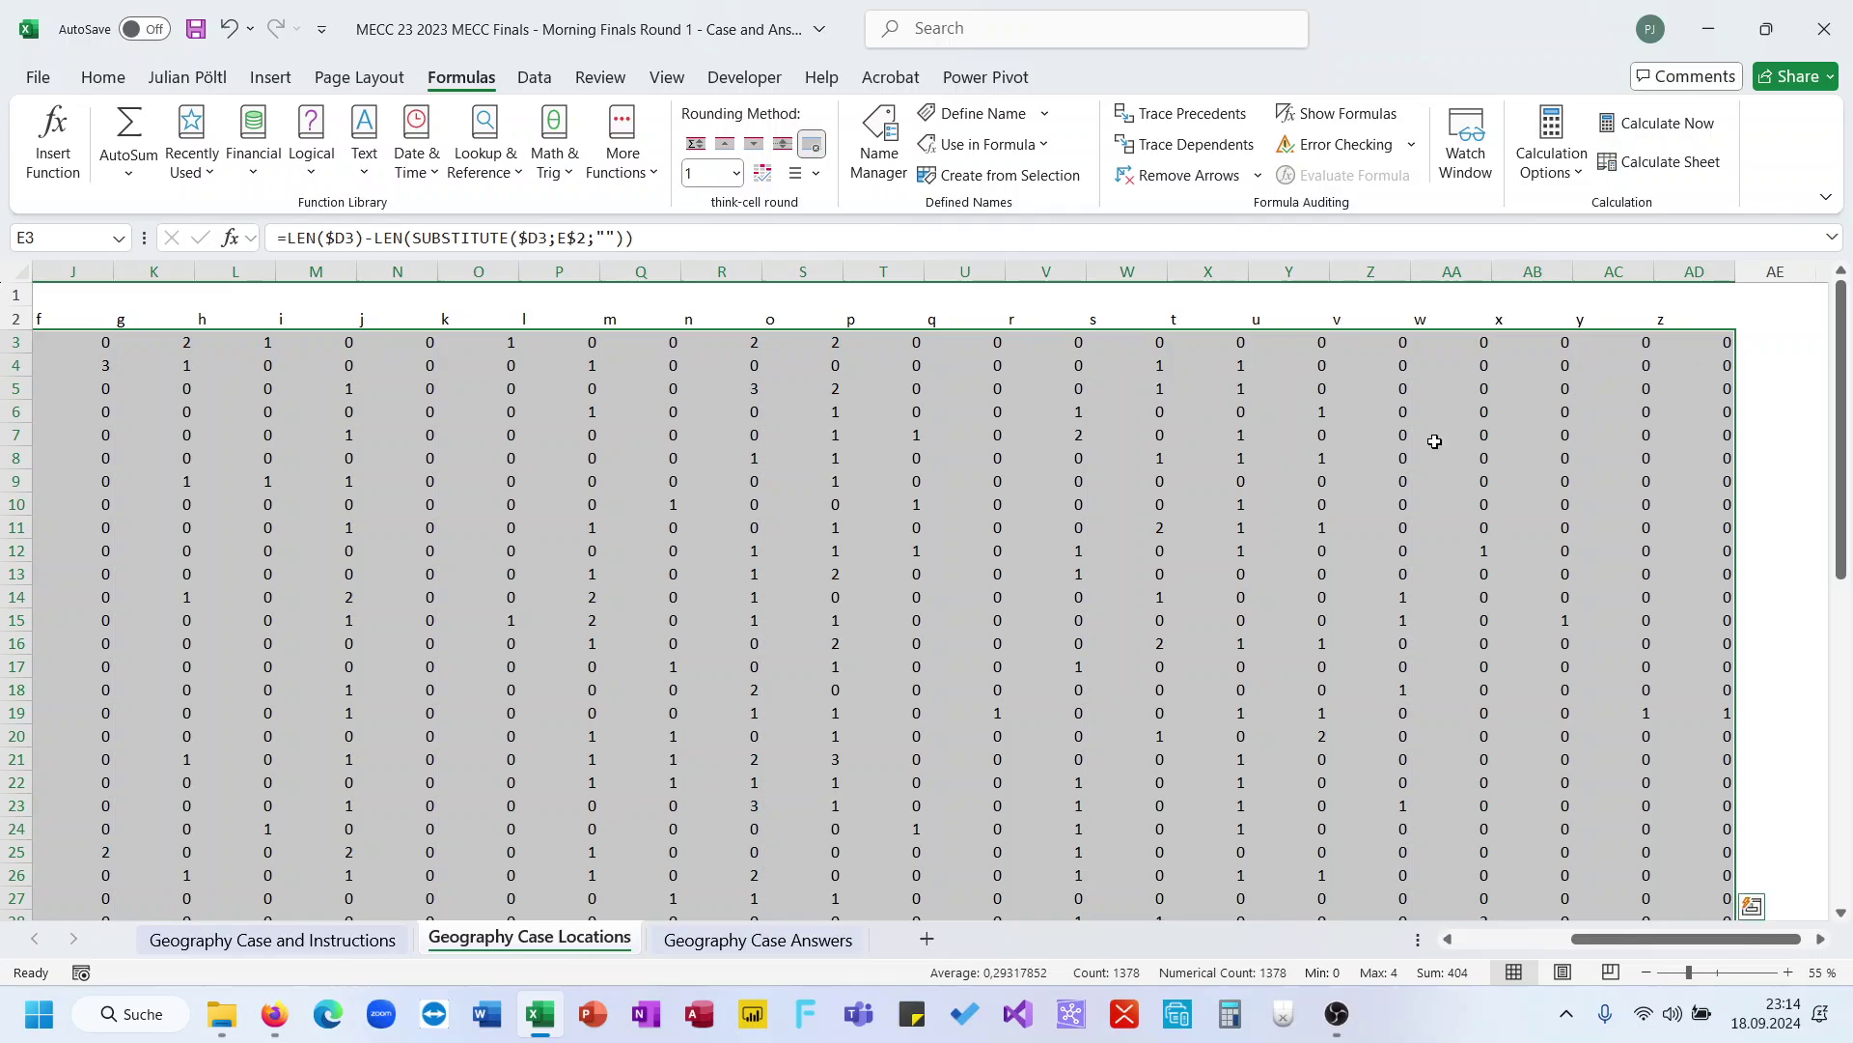
pyautogui.hscroll(2, 1434, 441)
pyautogui.hscroll(-6, 1434, 441)
# In AE3, use CONCAT to join the a-to-z letter counts of row 3 into one letter code
pyautogui.hscroll(7, 1435, 441)
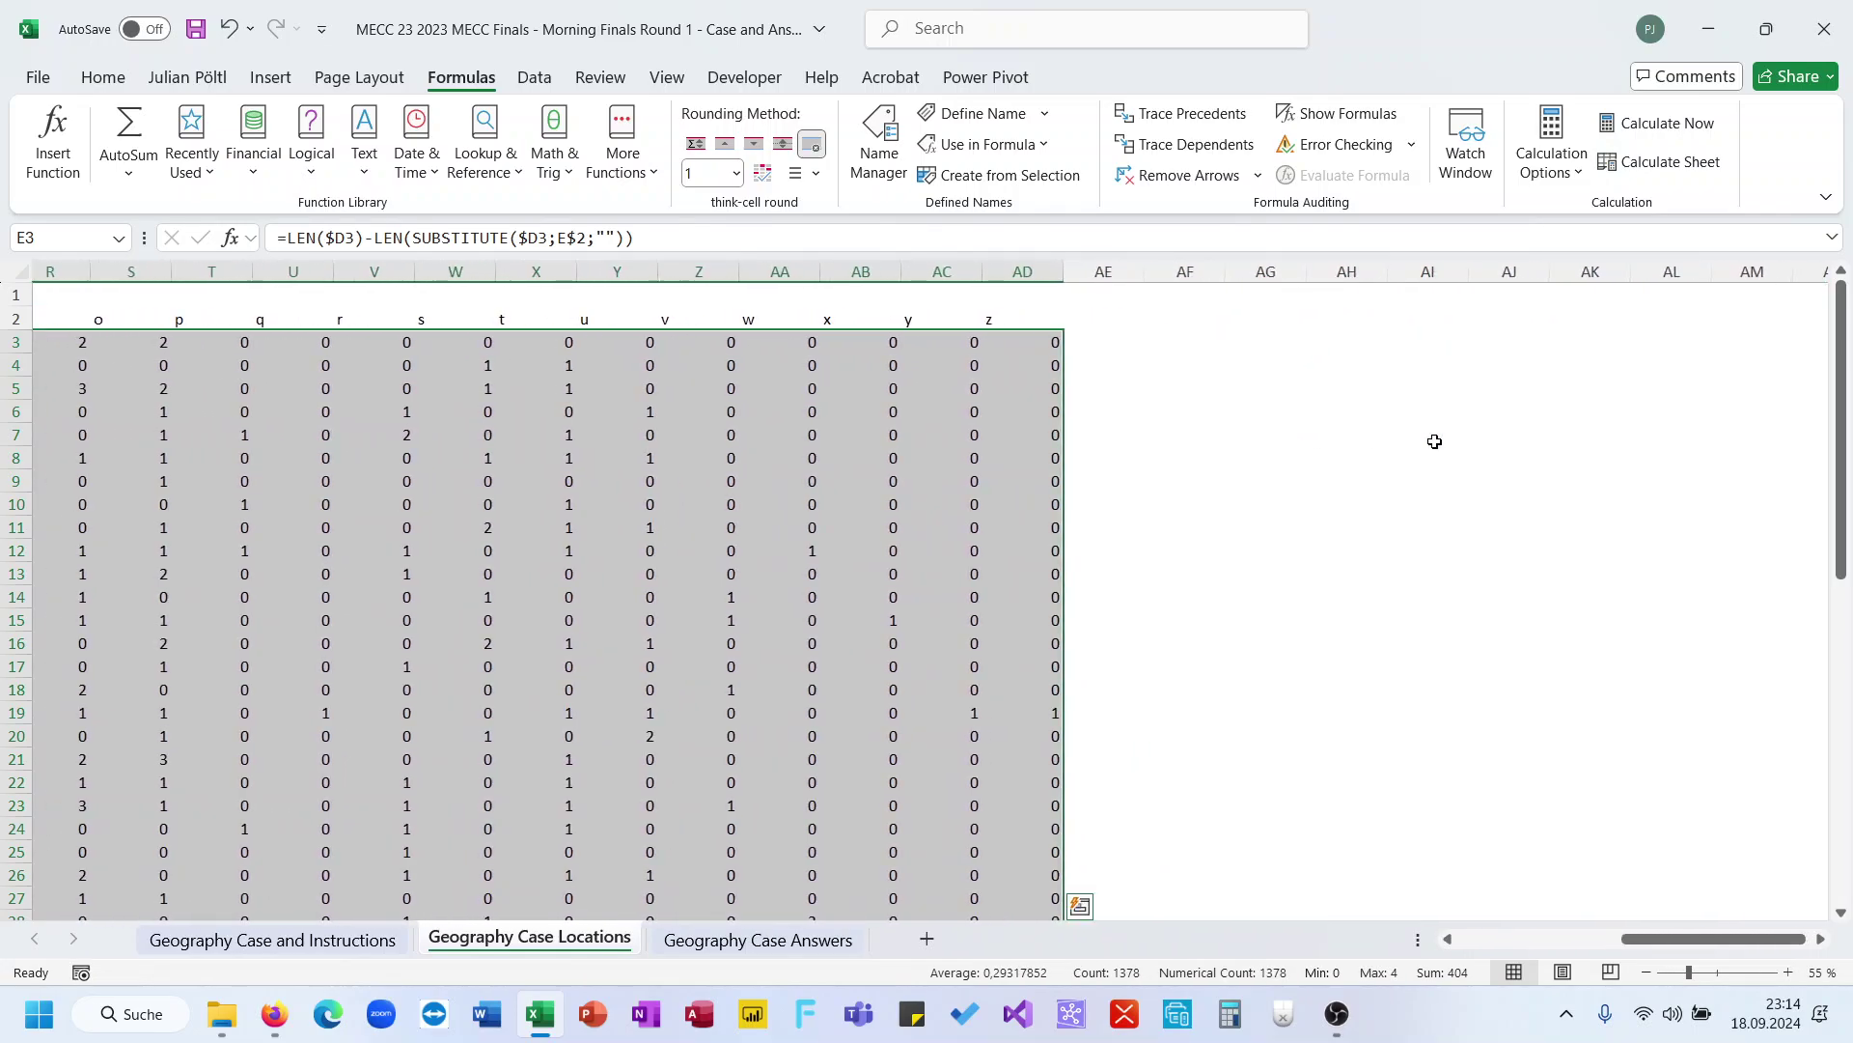
pyautogui.click(1109, 350)
pyautogui.write('=co')
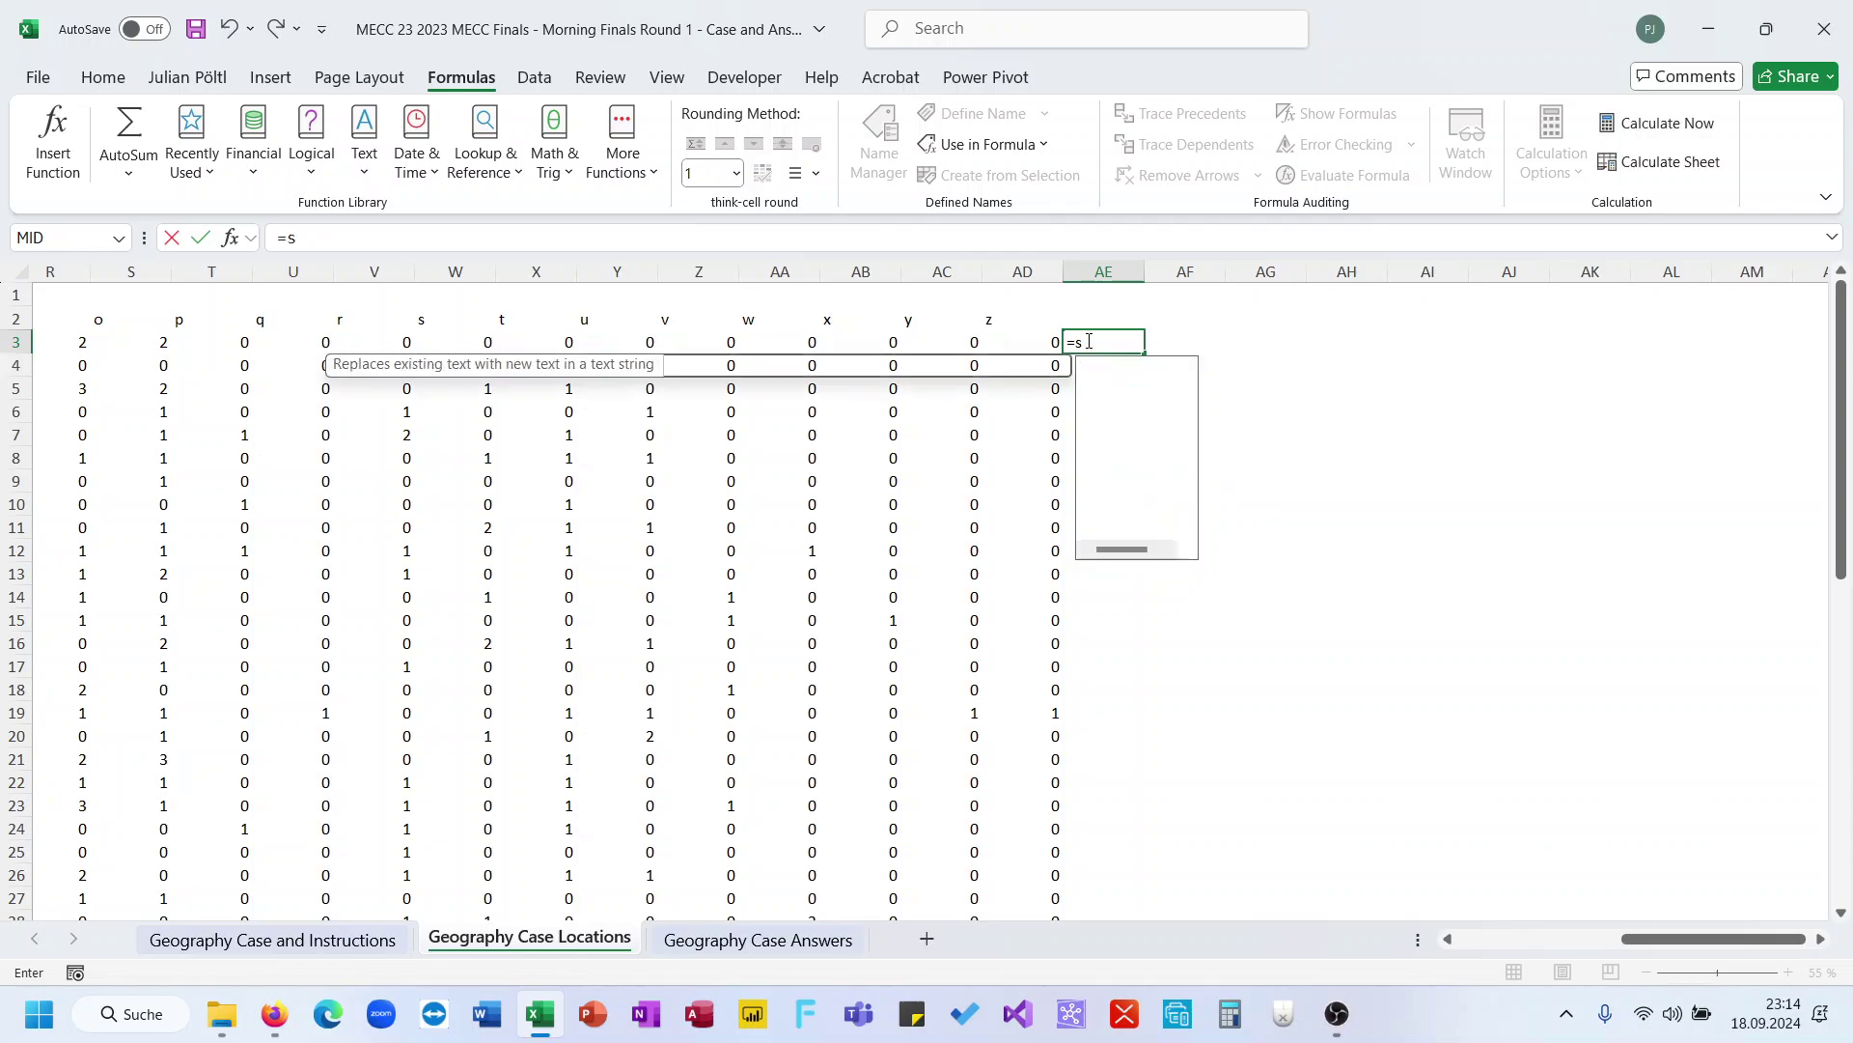
pyautogui.write('n')
pyautogui.press('Tab')
pyautogui.press('Left')
pyautogui.hotkey('ctrl', 'shift', 'Left')
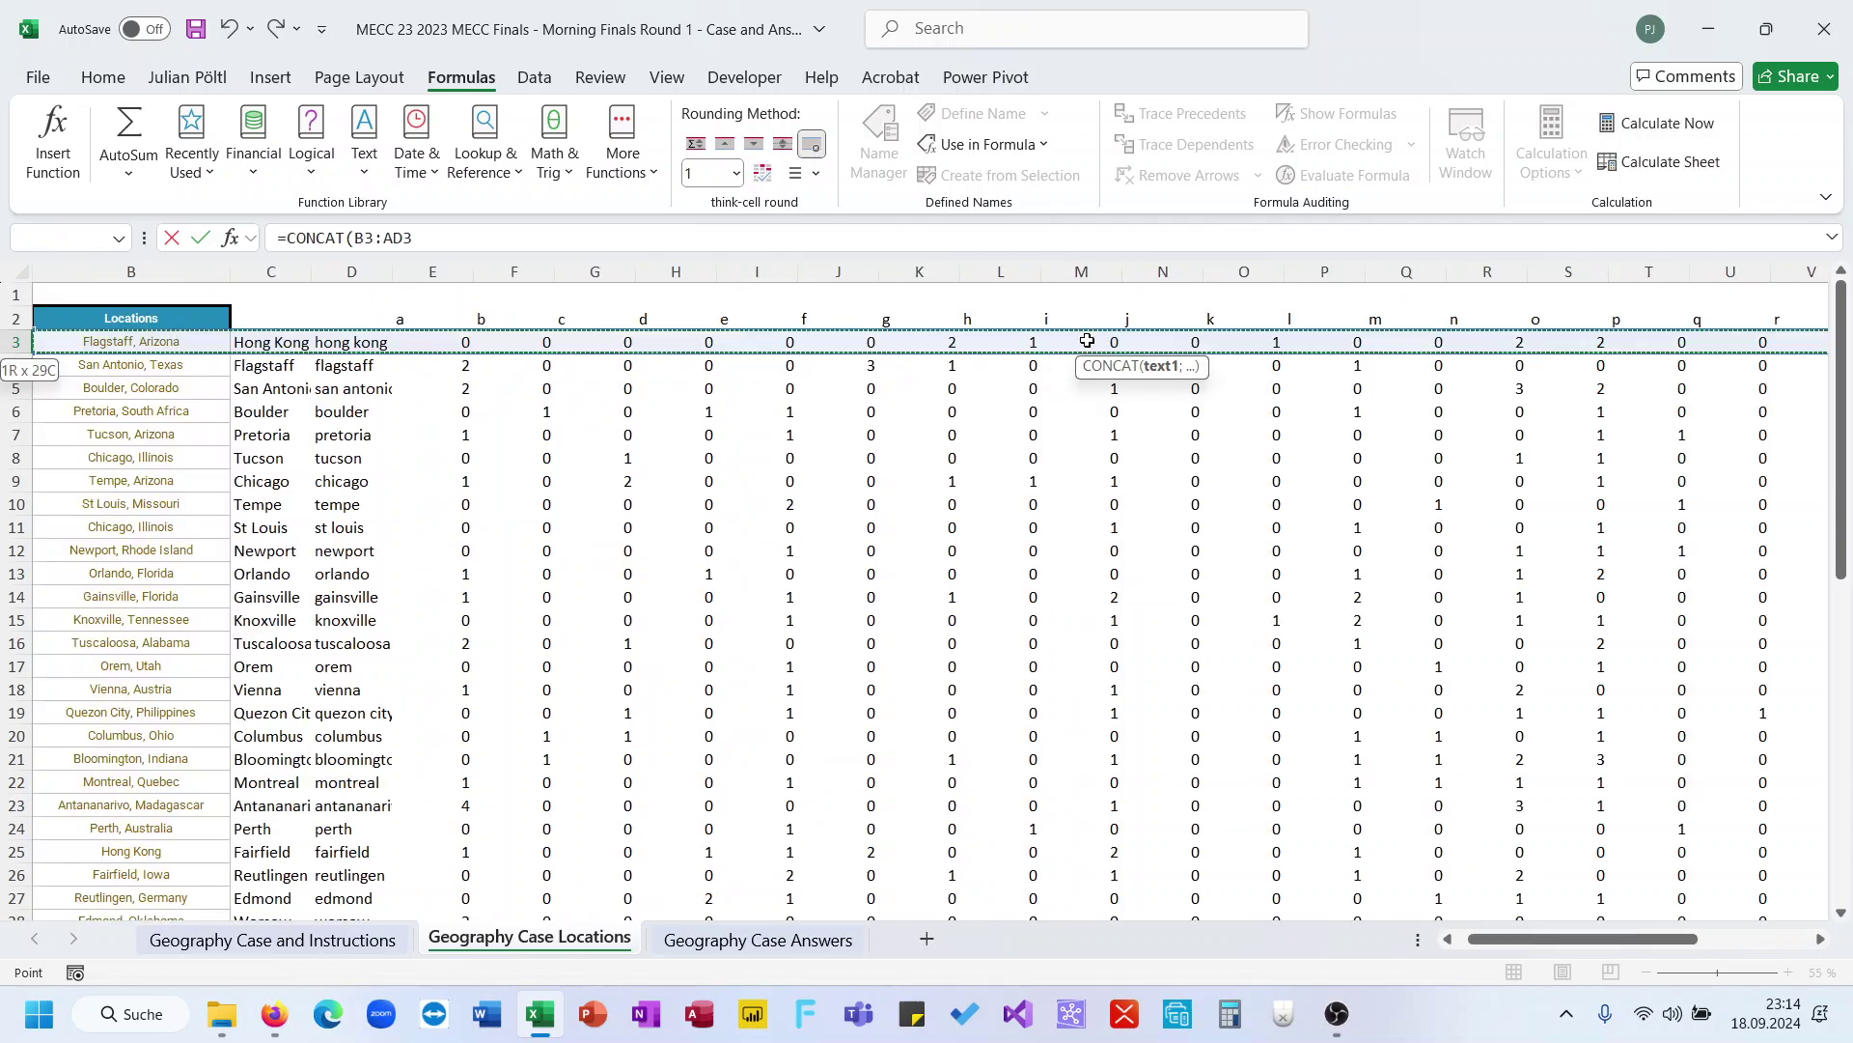
pyautogui.hotkey('shift', 'Right')
pyautogui.hotkey('shift', 'Right')
pyautogui.hotkey('shift', 'Right')
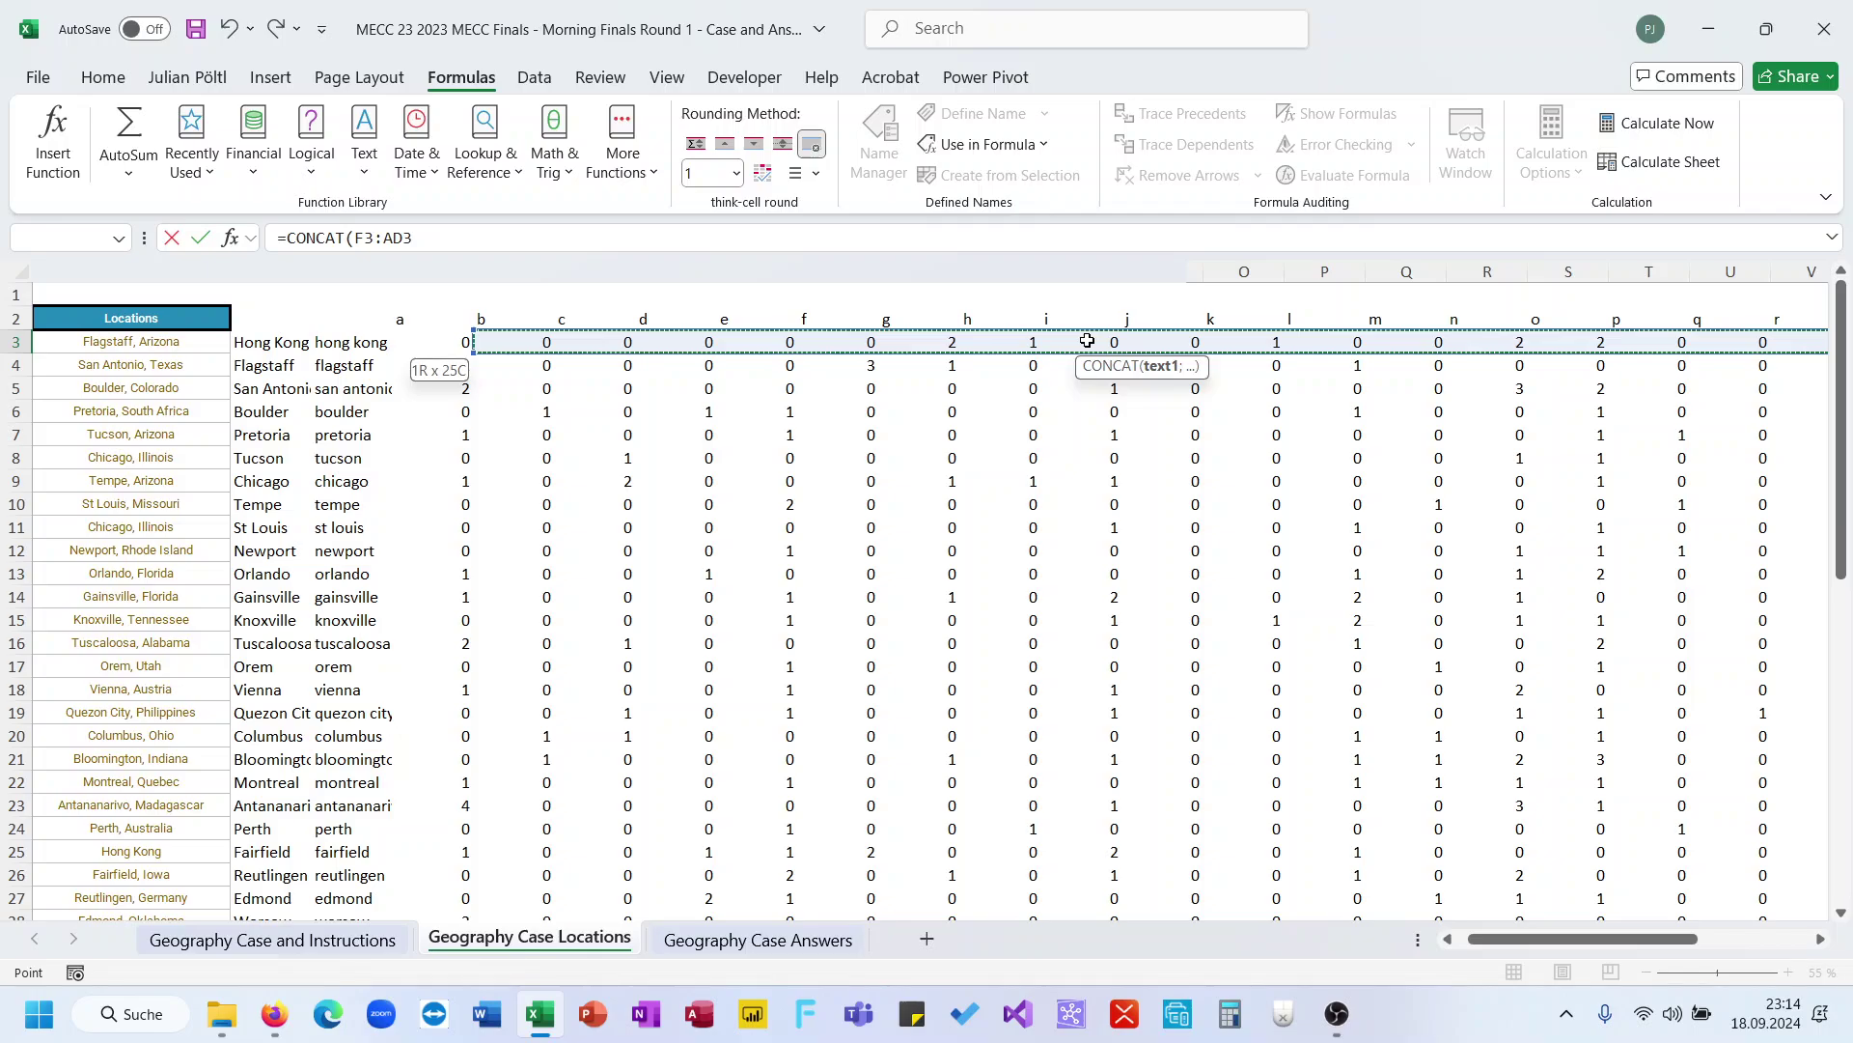
pyautogui.press('Return')
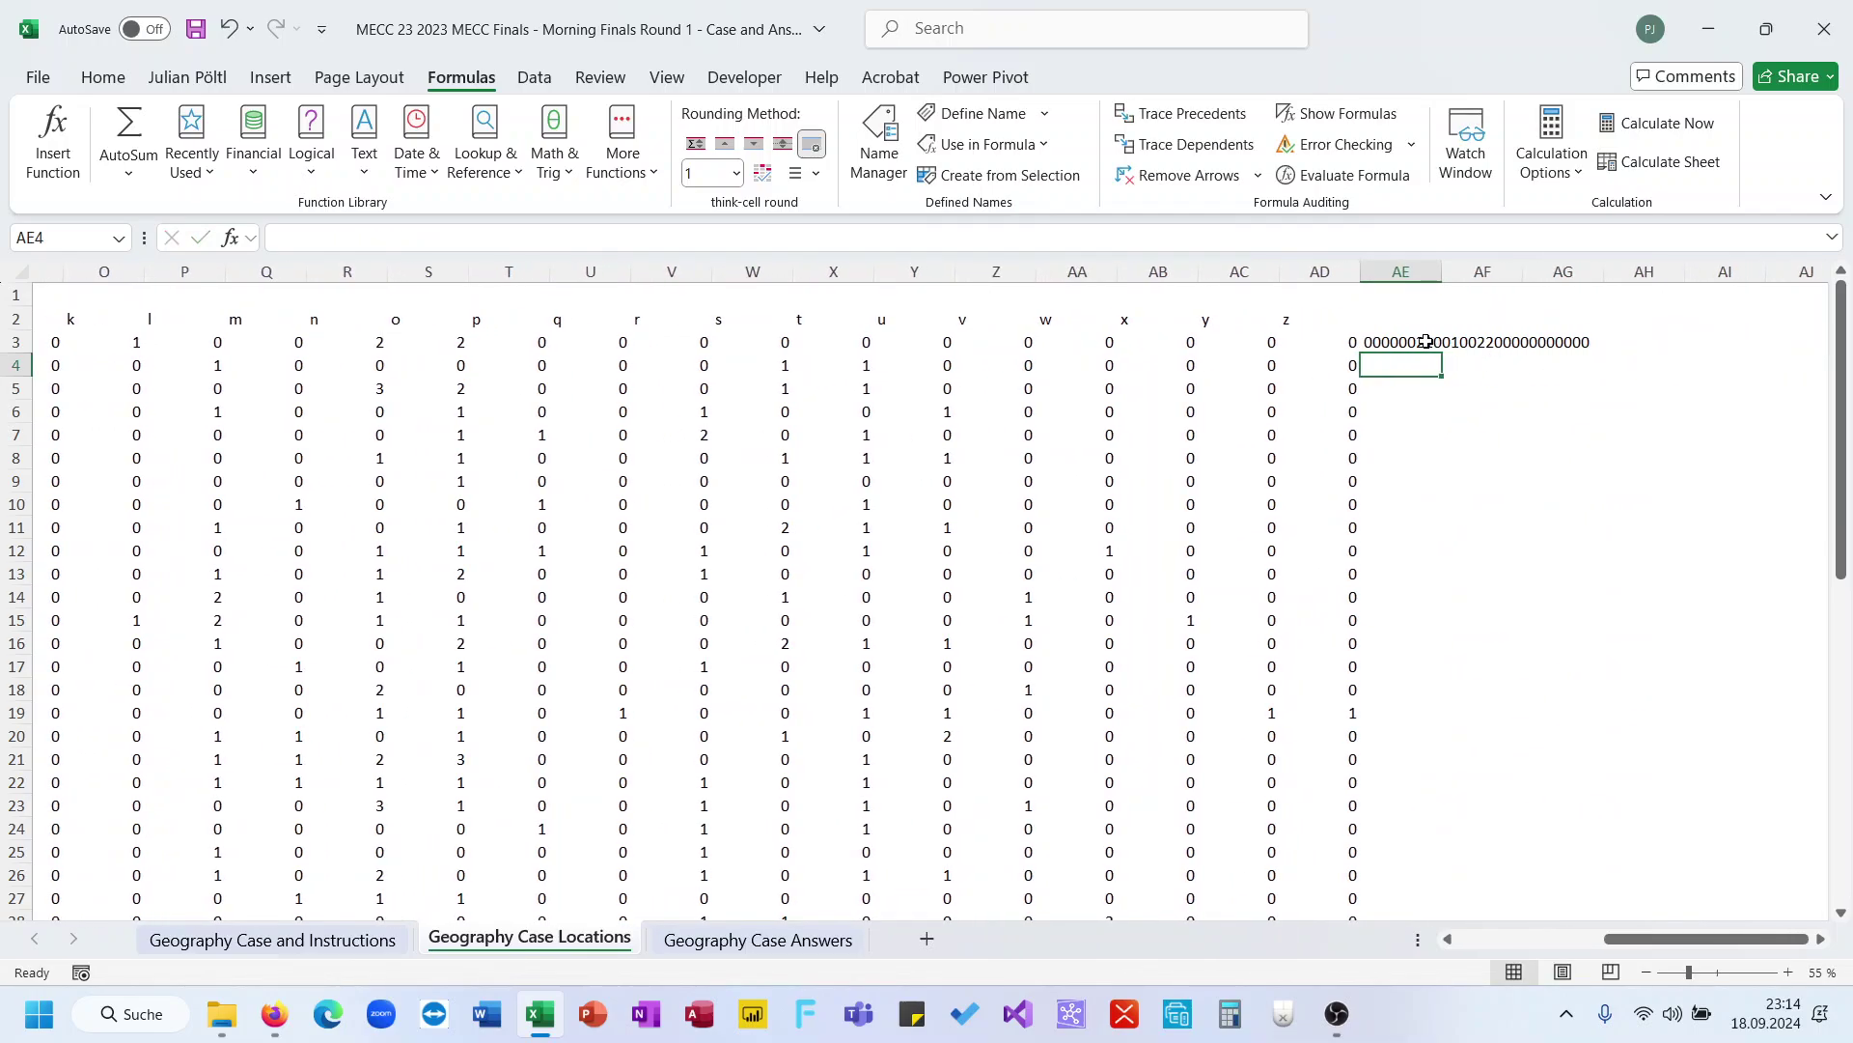
# Fill the CONCAT letter code from AE3 down column AE for all place names
pyautogui.click(1425, 342)
pyautogui.doubleClick(1441, 354)
pyautogui.scroll(-6, 1383, 509)
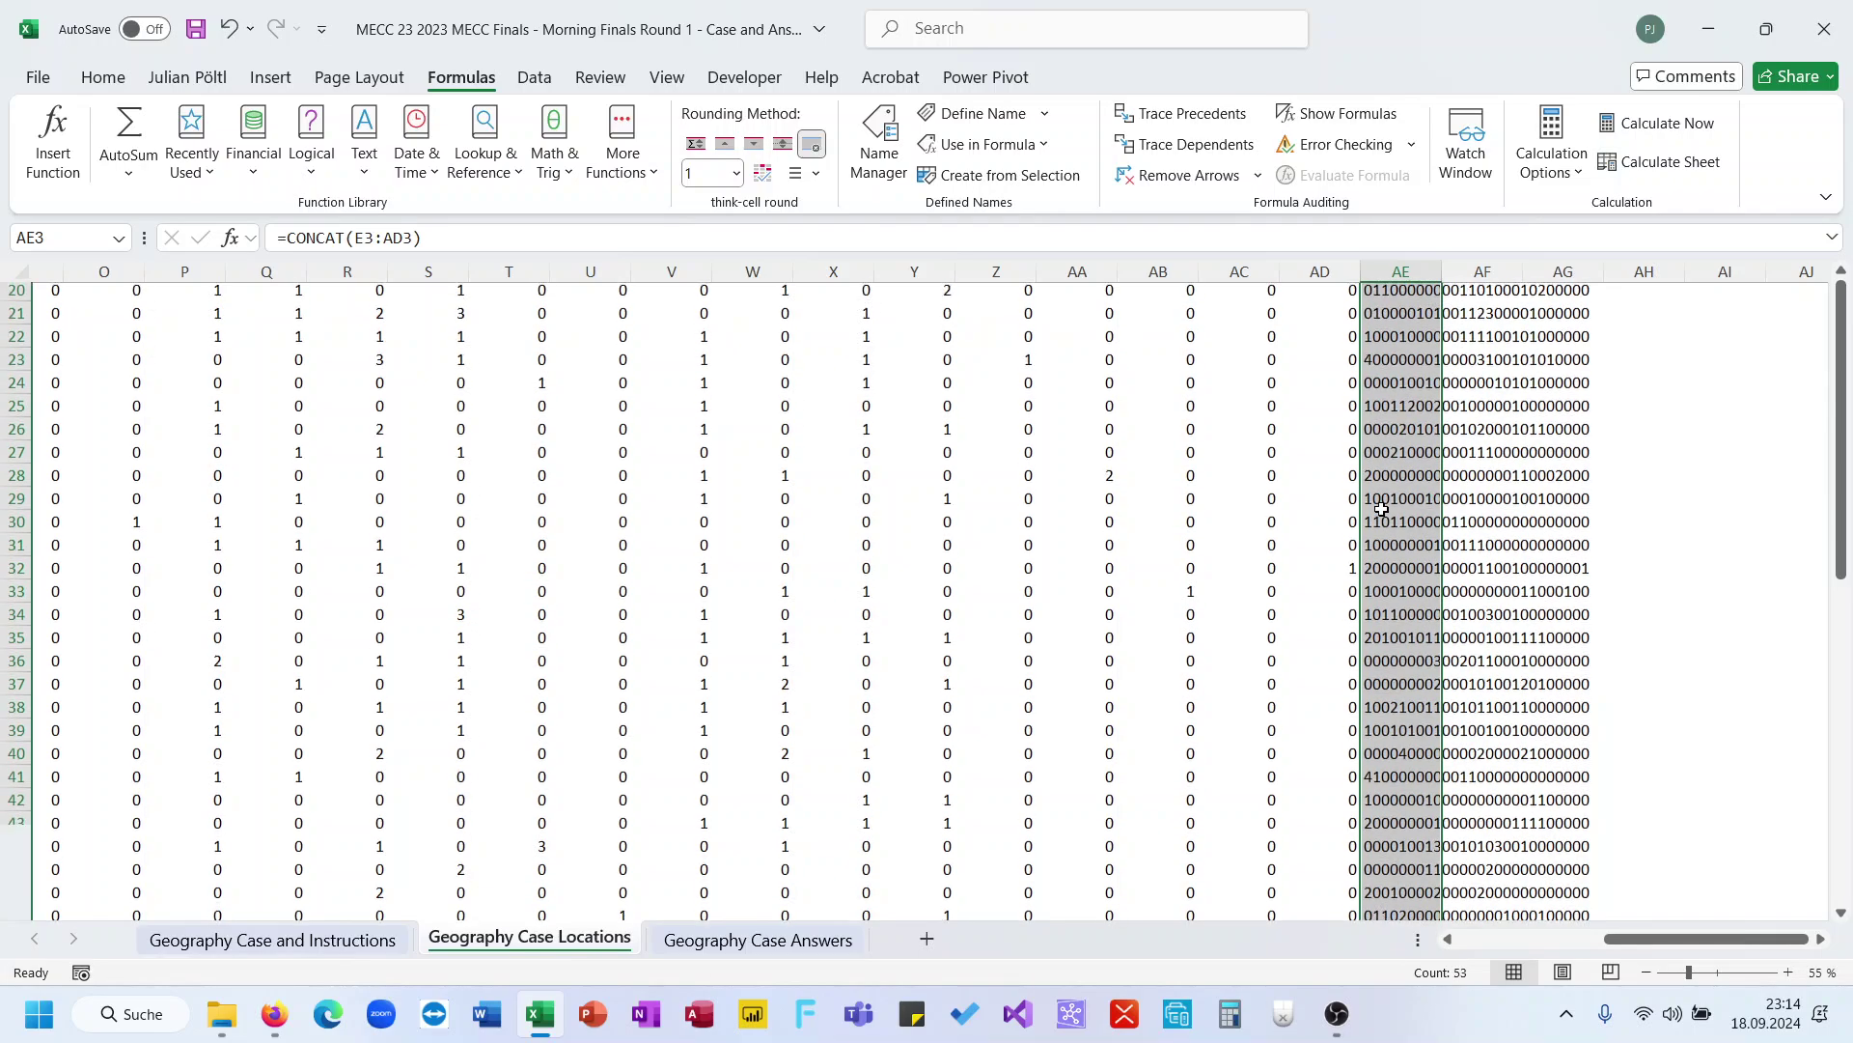
pyautogui.scroll(6, 1371, 502)
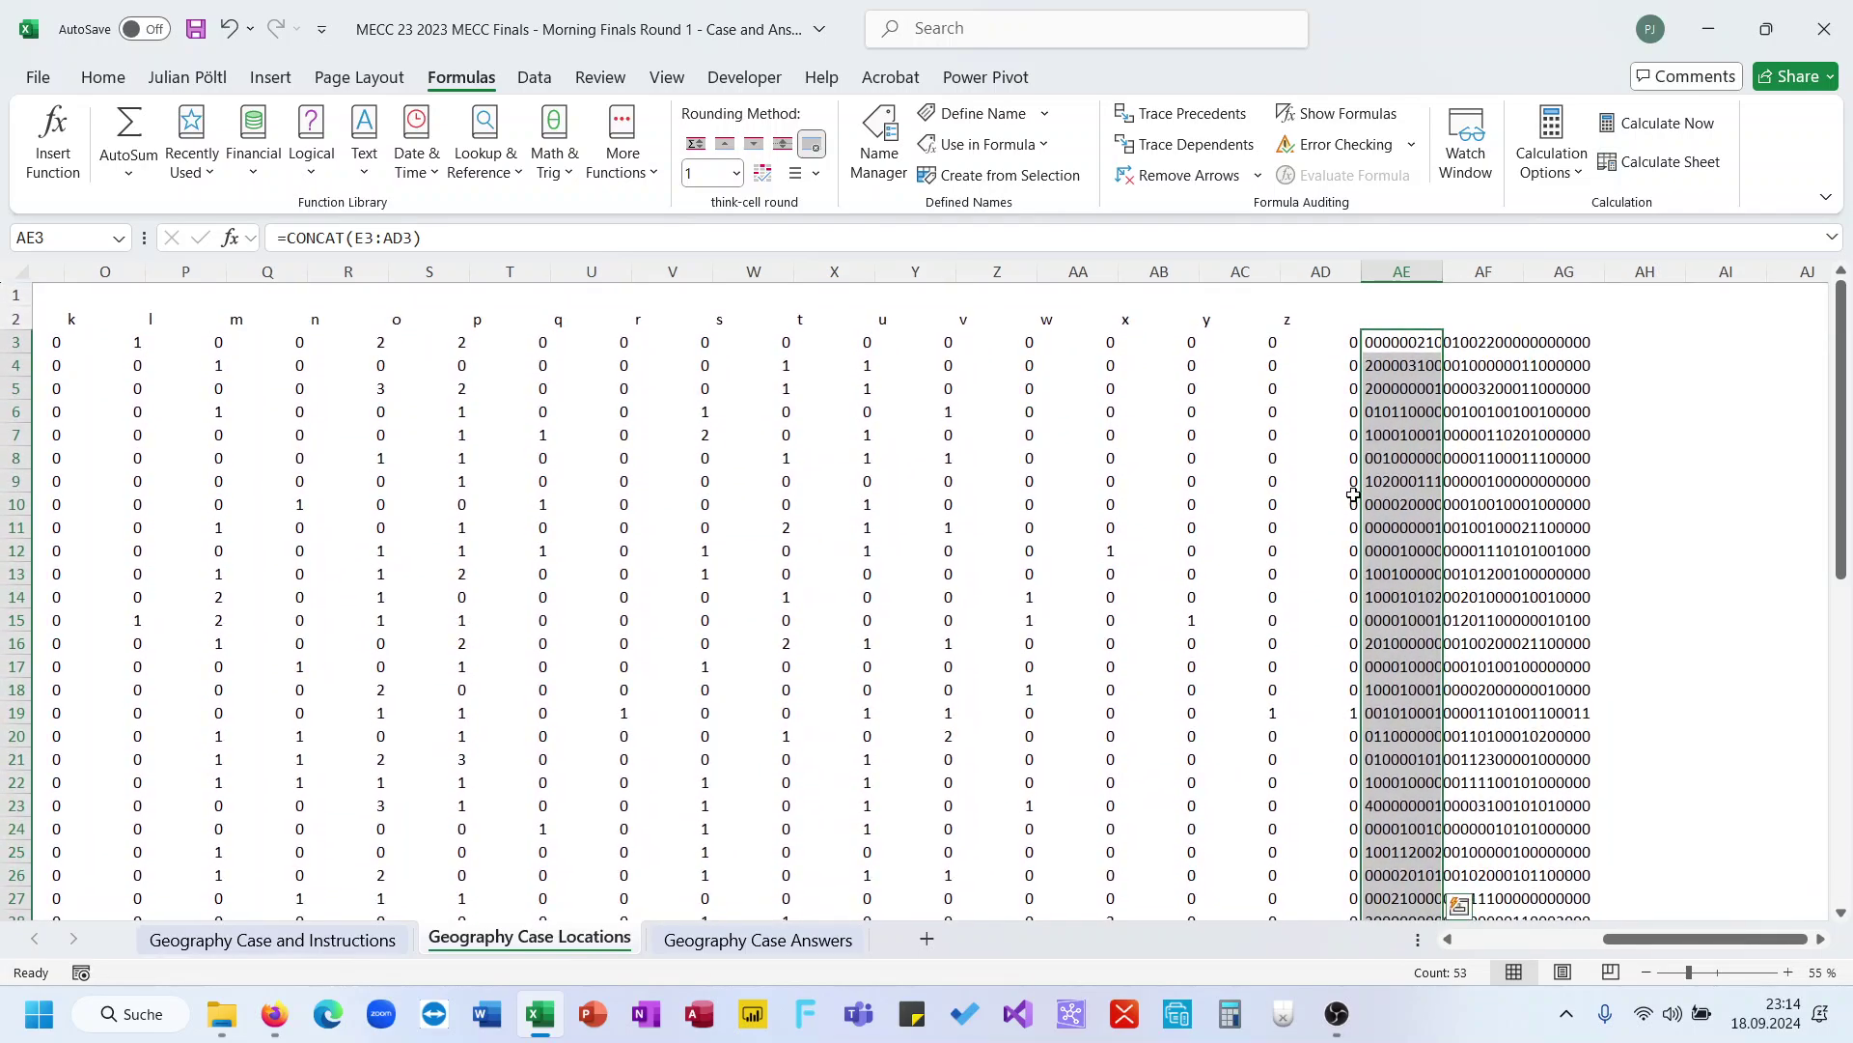
# On the Geography Case and Instructions sheet, begin a SEQUENCE formula in H145 spanning 26 columns
pyautogui.click(328, 940)
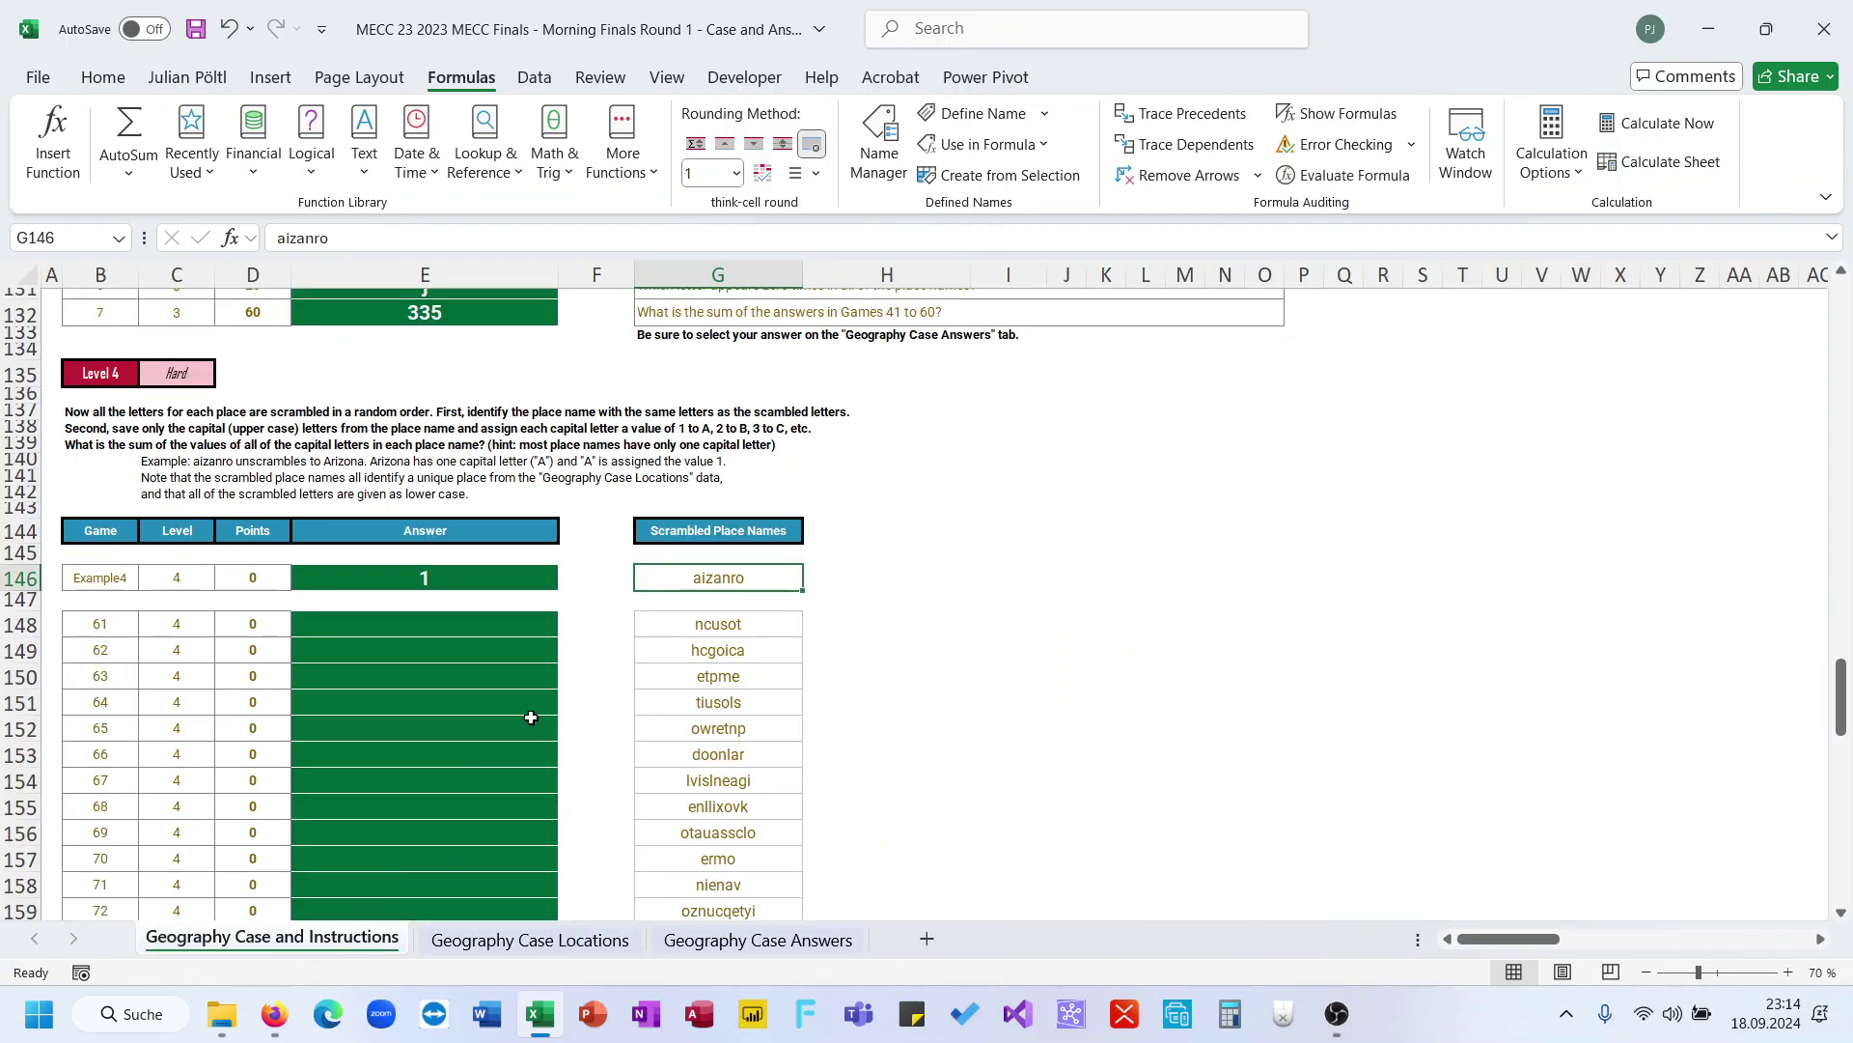
pyautogui.click(849, 555)
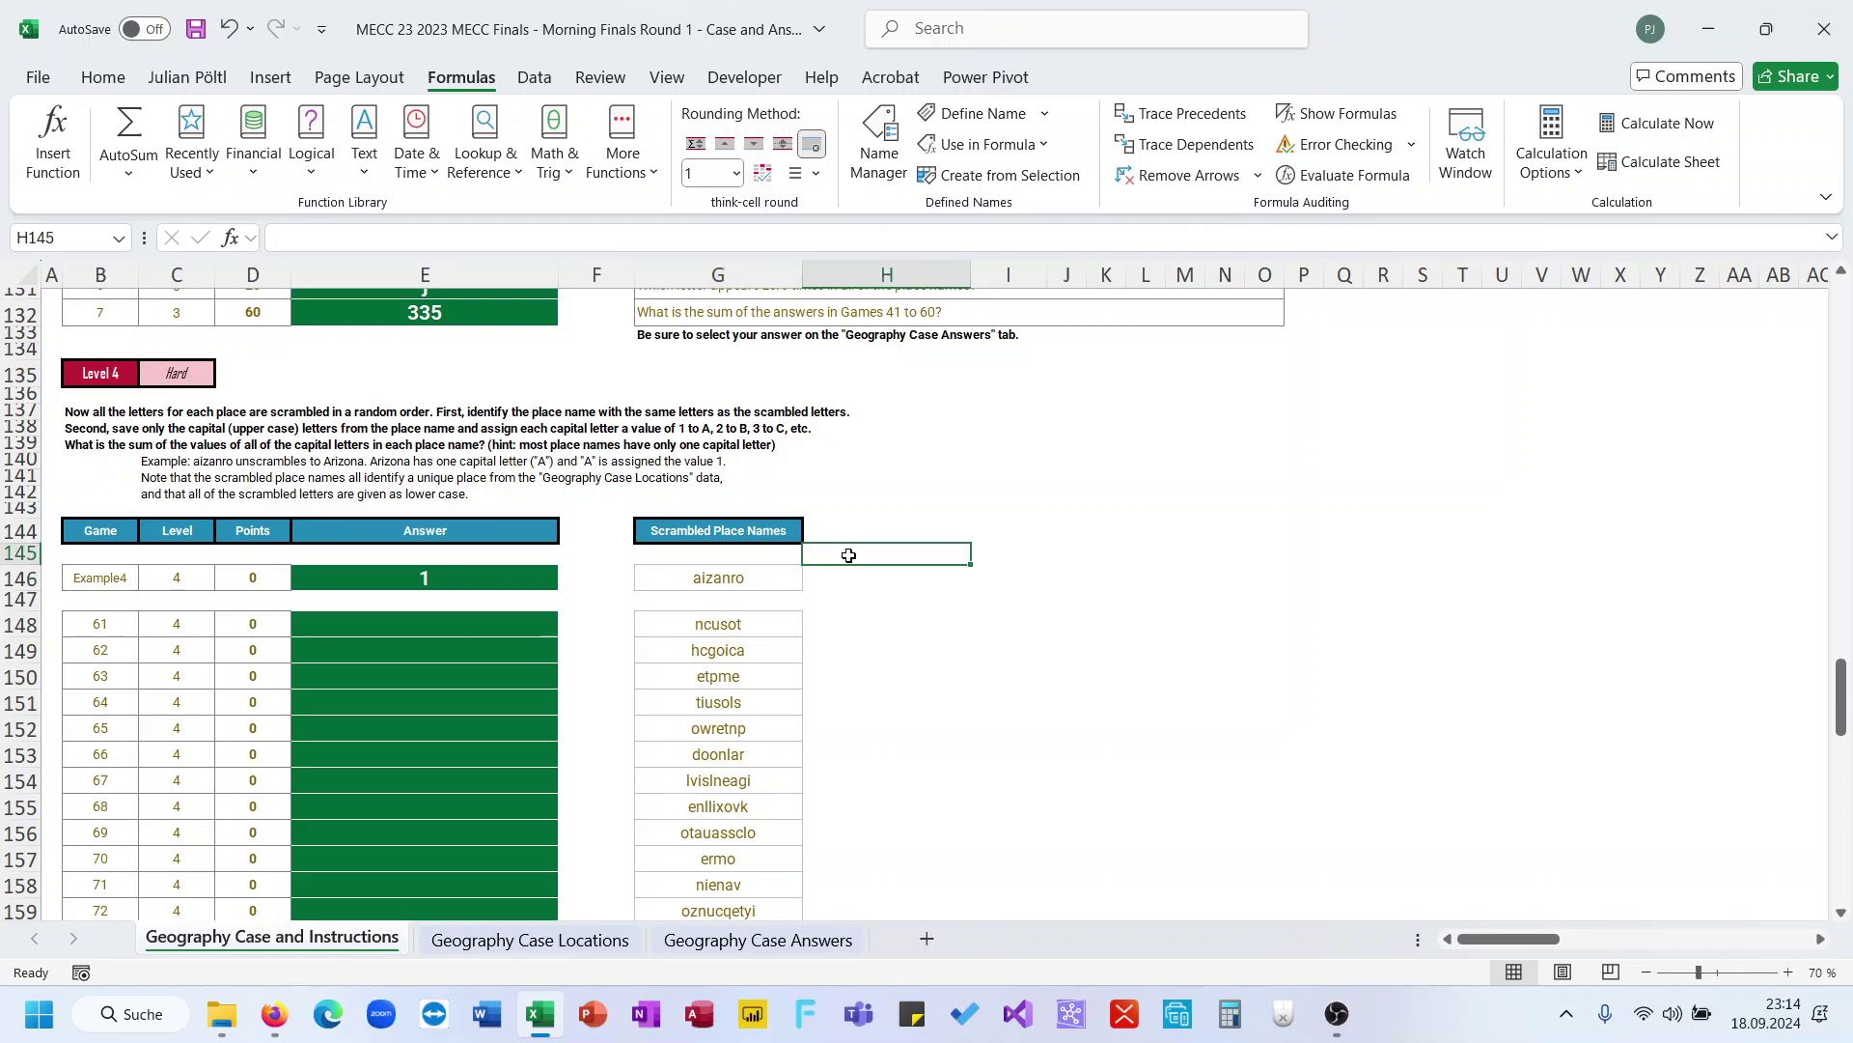
pyautogui.write('=se')
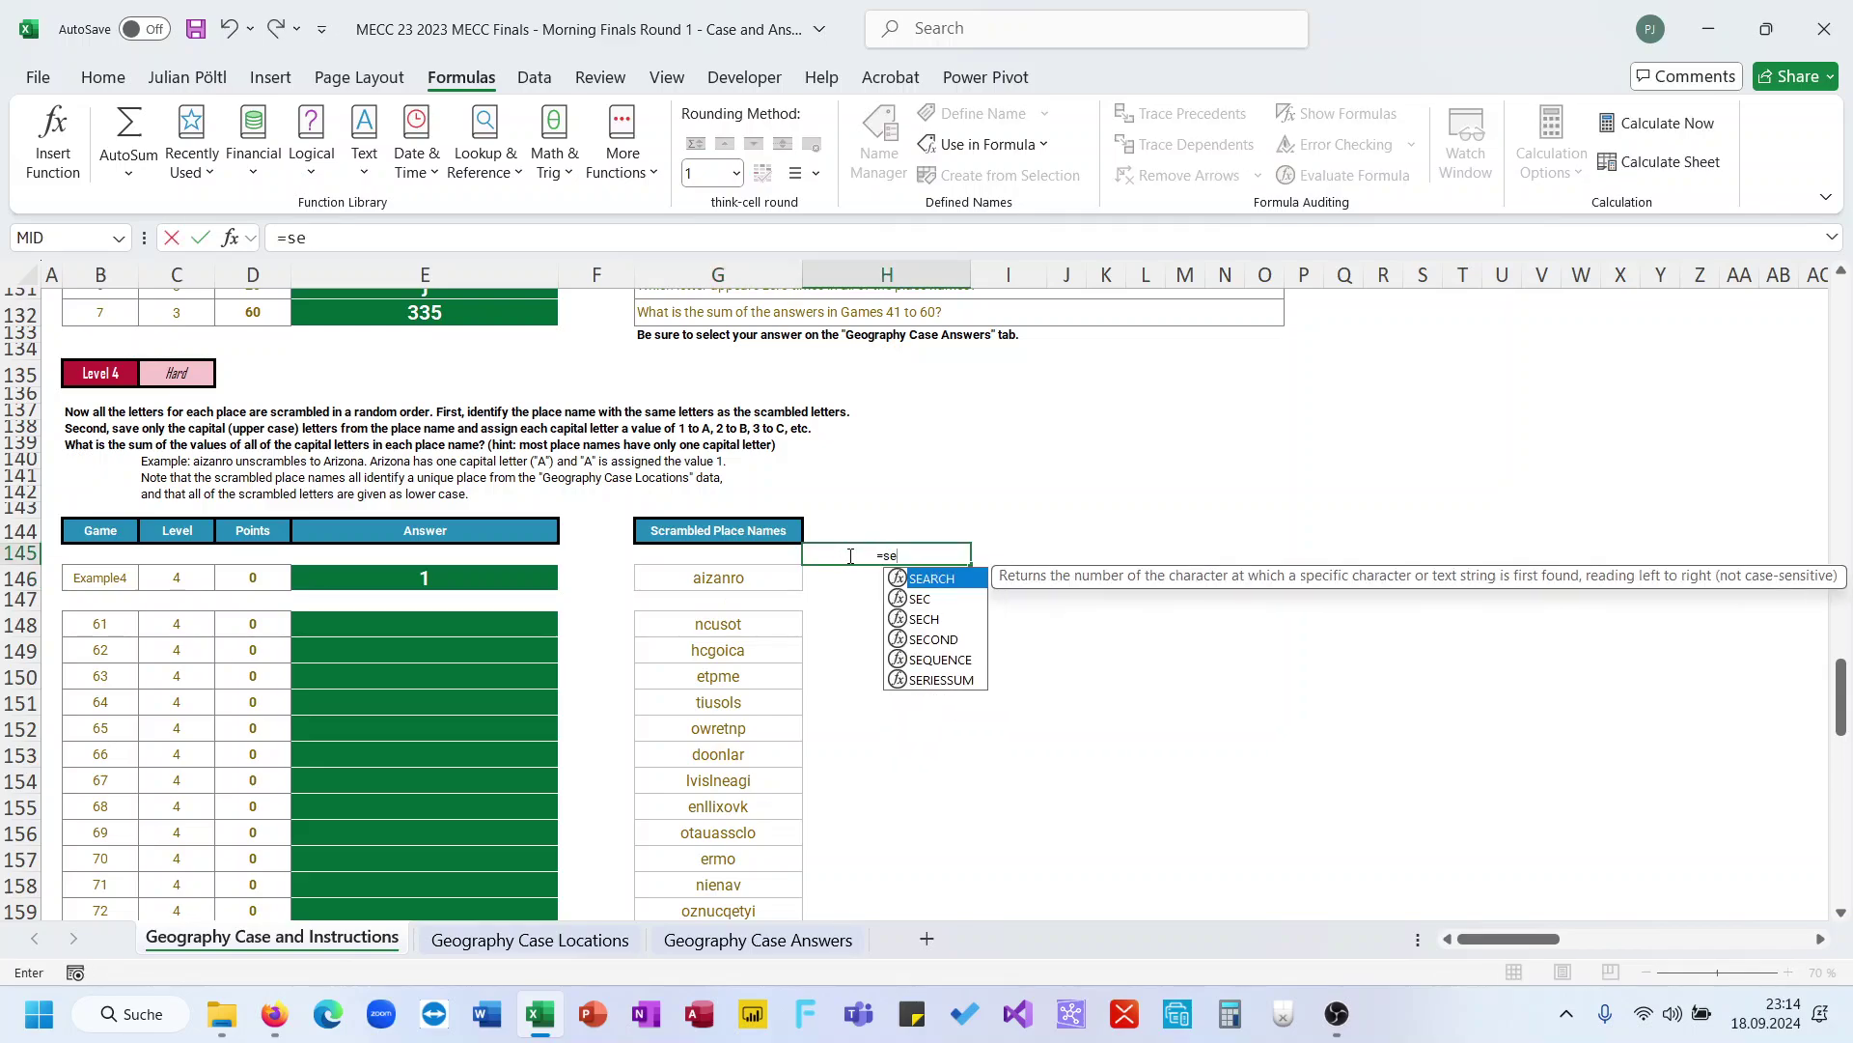
pyautogui.press('Down')
pyautogui.press('Down')
pyautogui.press('Down')
pyautogui.press('Down')
pyautogui.press('Tab')
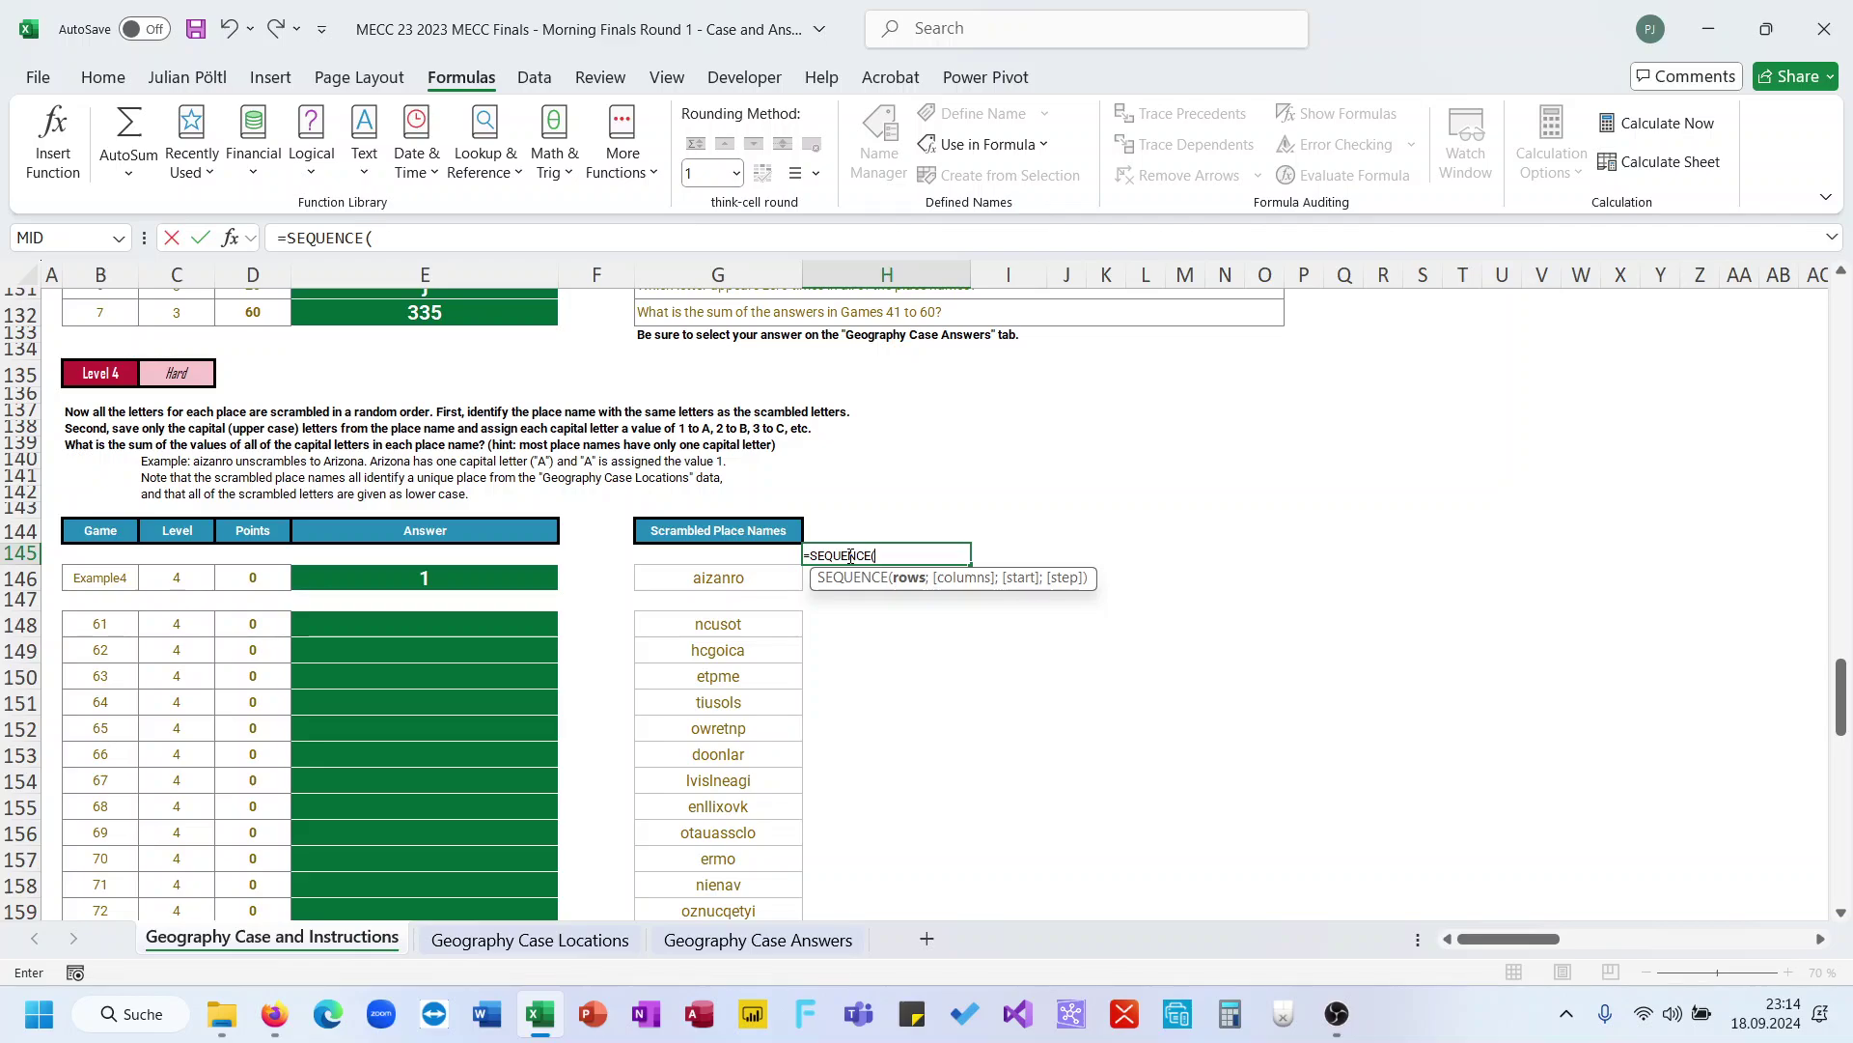
pyautogui.write(';26;')
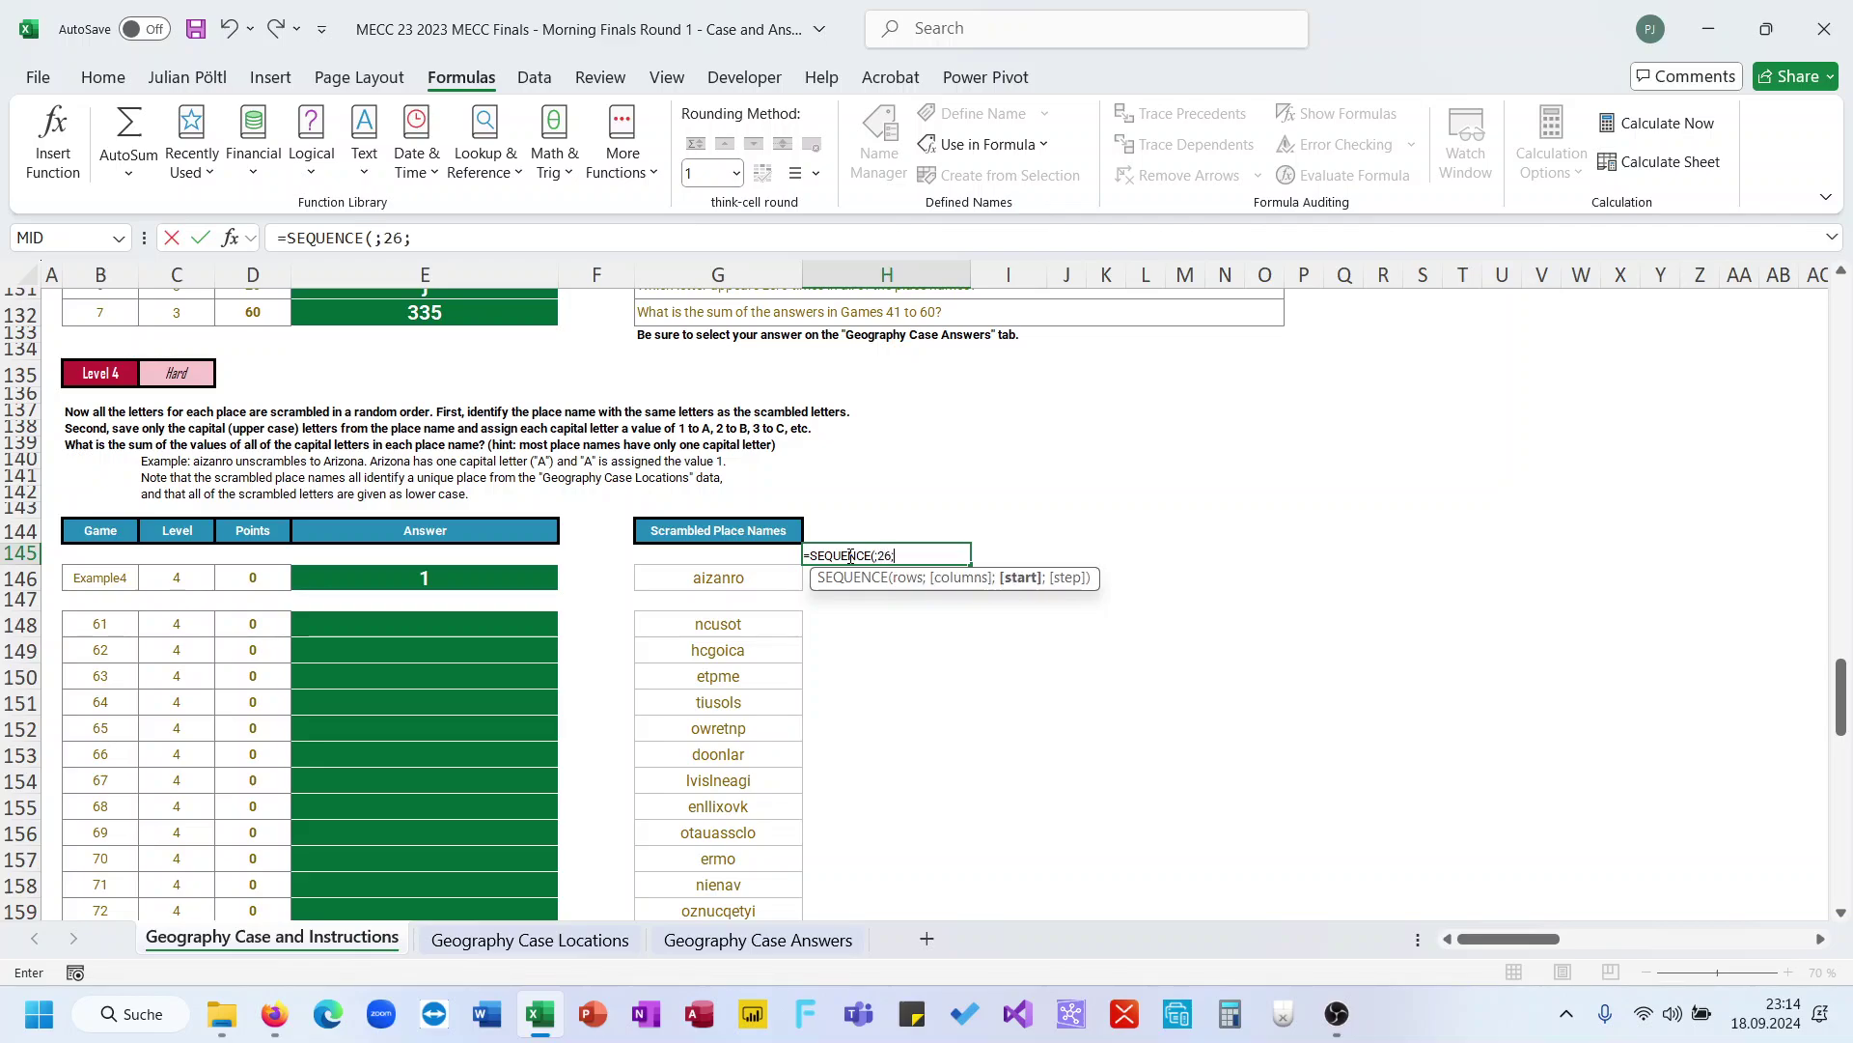
# Complete the H145 formula with a start value of 97: =SEQUENCE(;26;97)
pyautogui.write('code("')
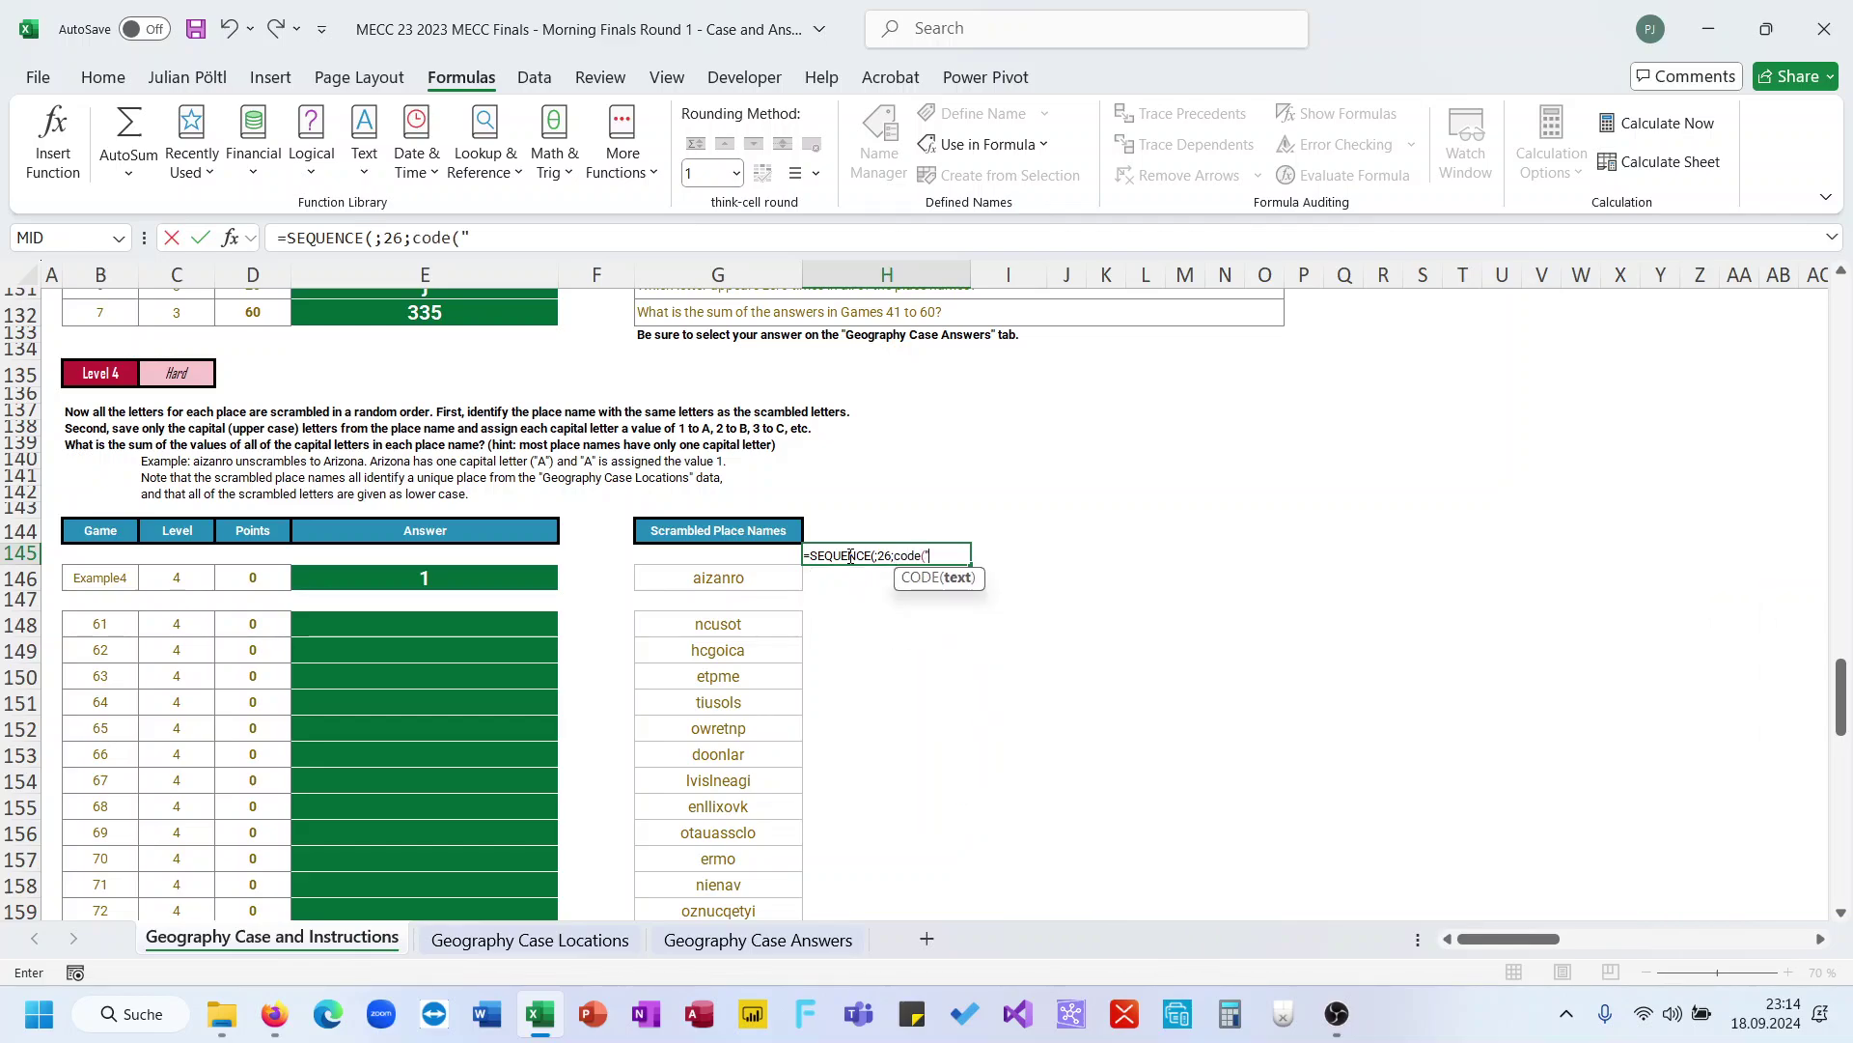
pyautogui.press('BackSpace')
pyautogui.press('BackSpace')
pyautogui.press('BackSpace')
pyautogui.press('BackSpace')
pyautogui.press('BackSpace')
pyautogui.press('BackSpace')
pyautogui.write('97)')
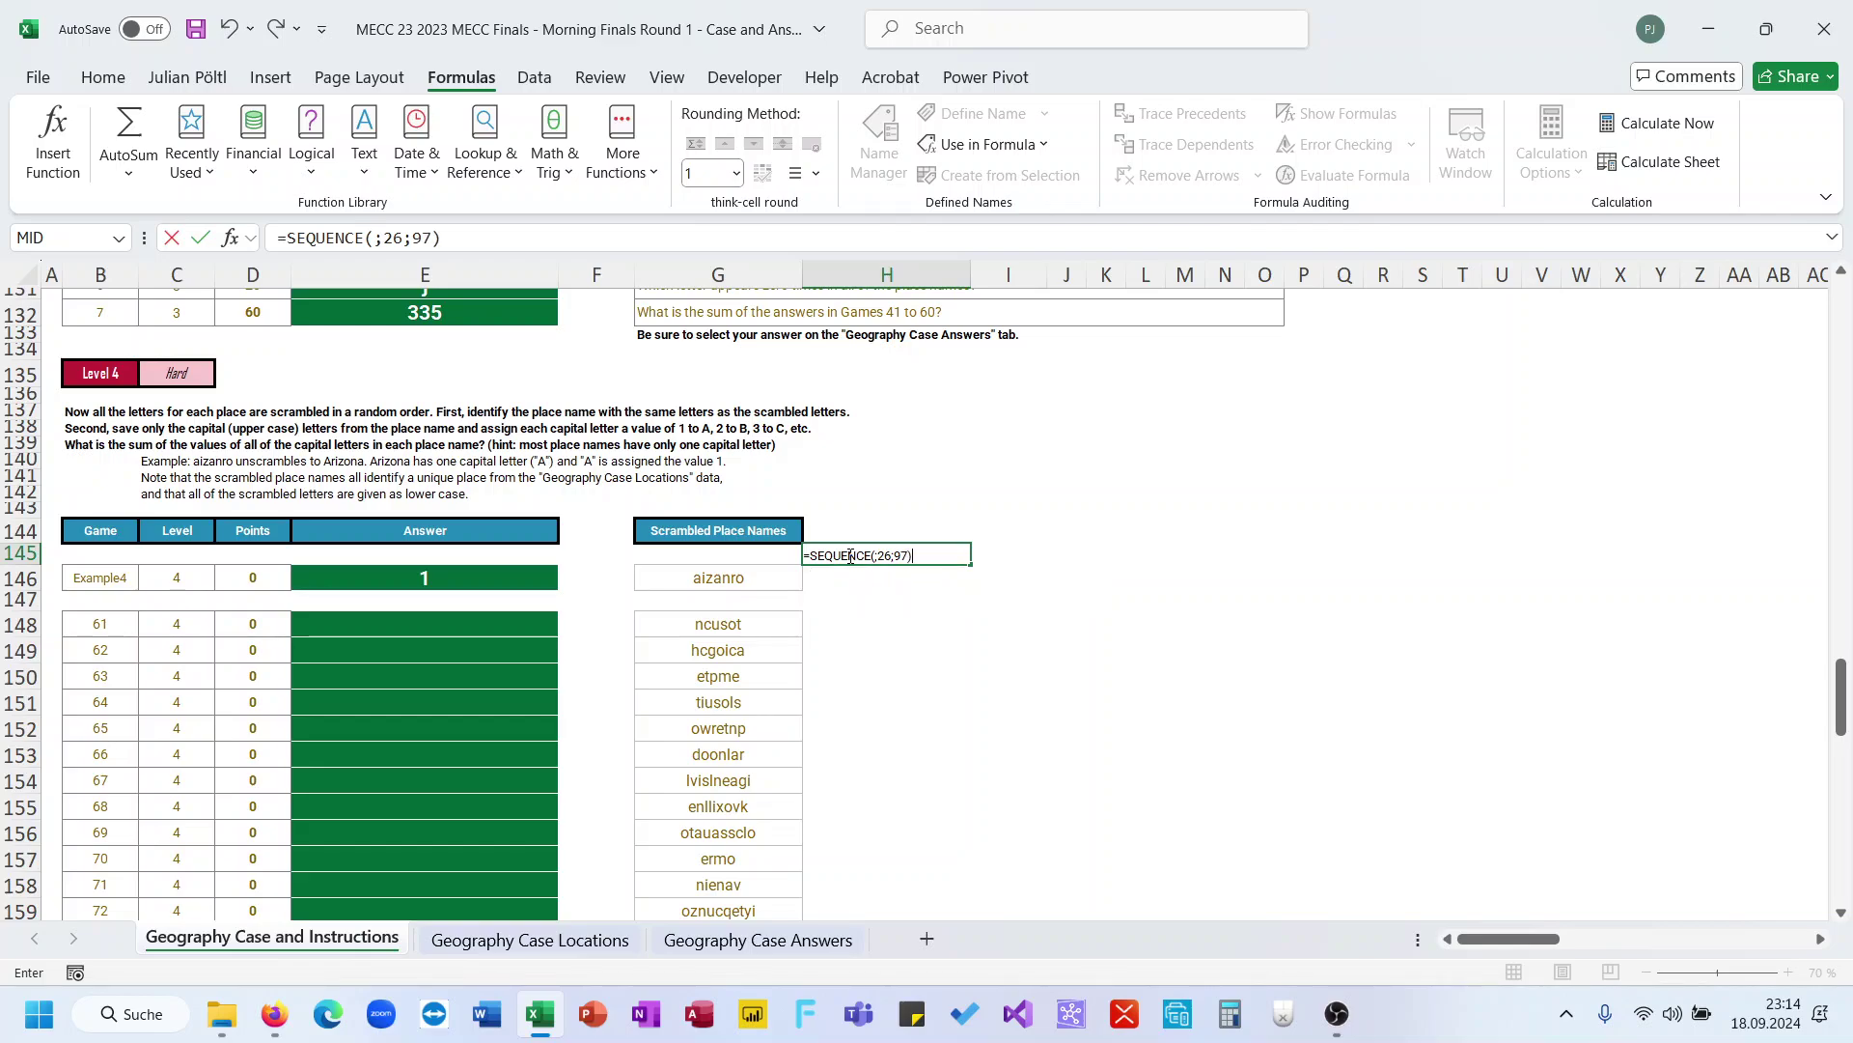
pyautogui.hotkey('ctrl', 'Return')
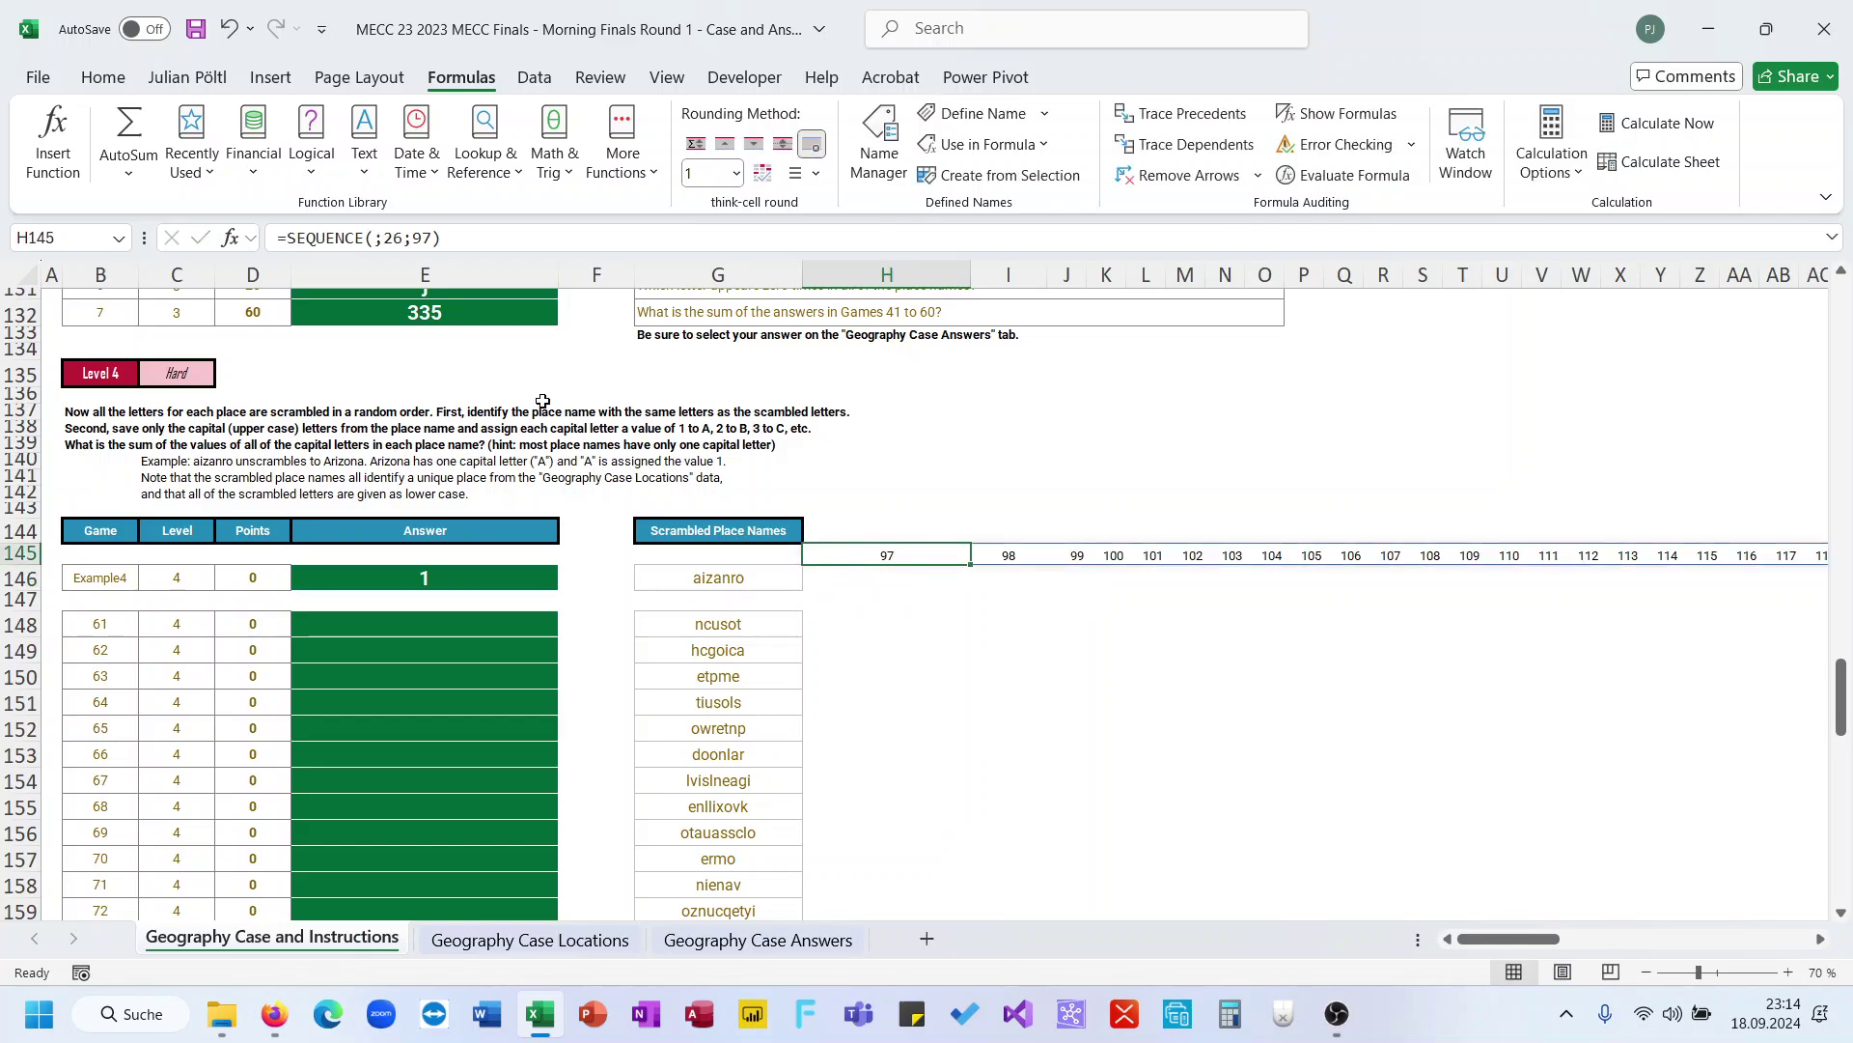
# Wrap the H145 sequence in CHAR to turn the numbers into letters: =CHAR(SEQUENCE(;26;97))
pyautogui.click(284, 239)
pyautogui.write('ch')
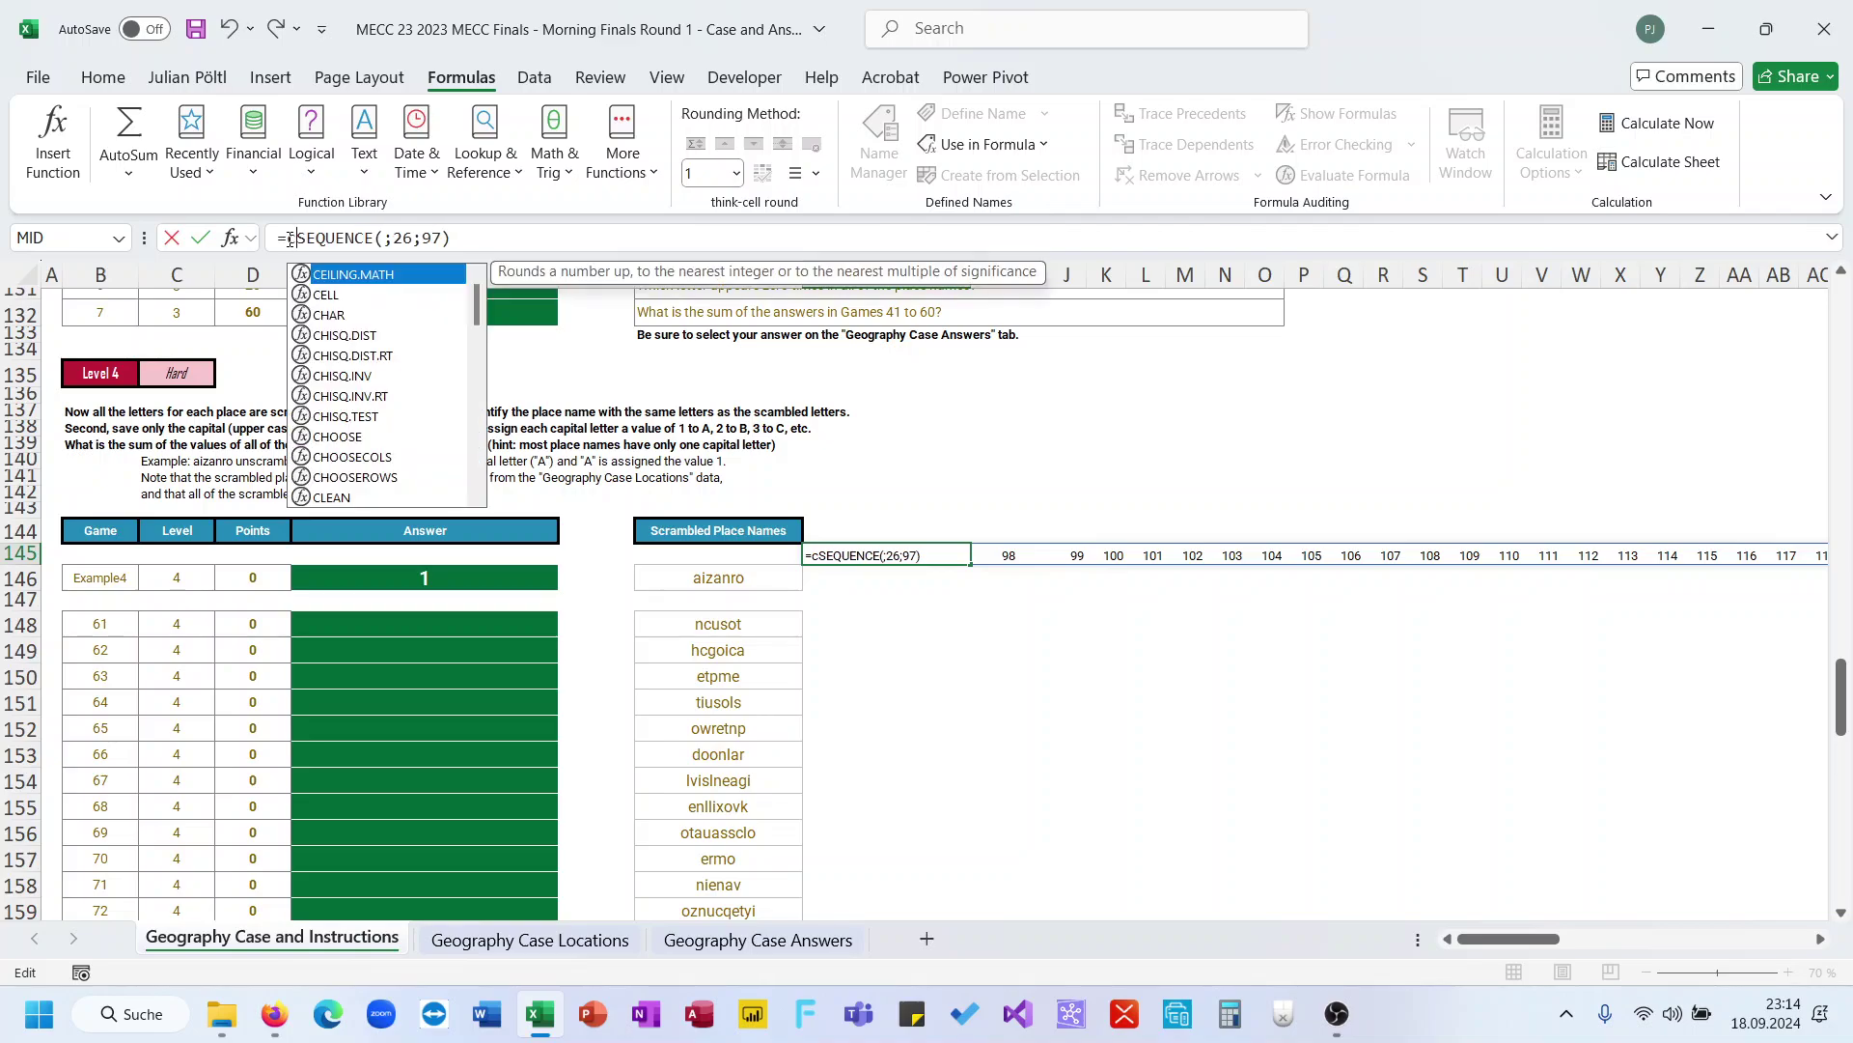
pyautogui.press('Tab')
pyautogui.write(')')
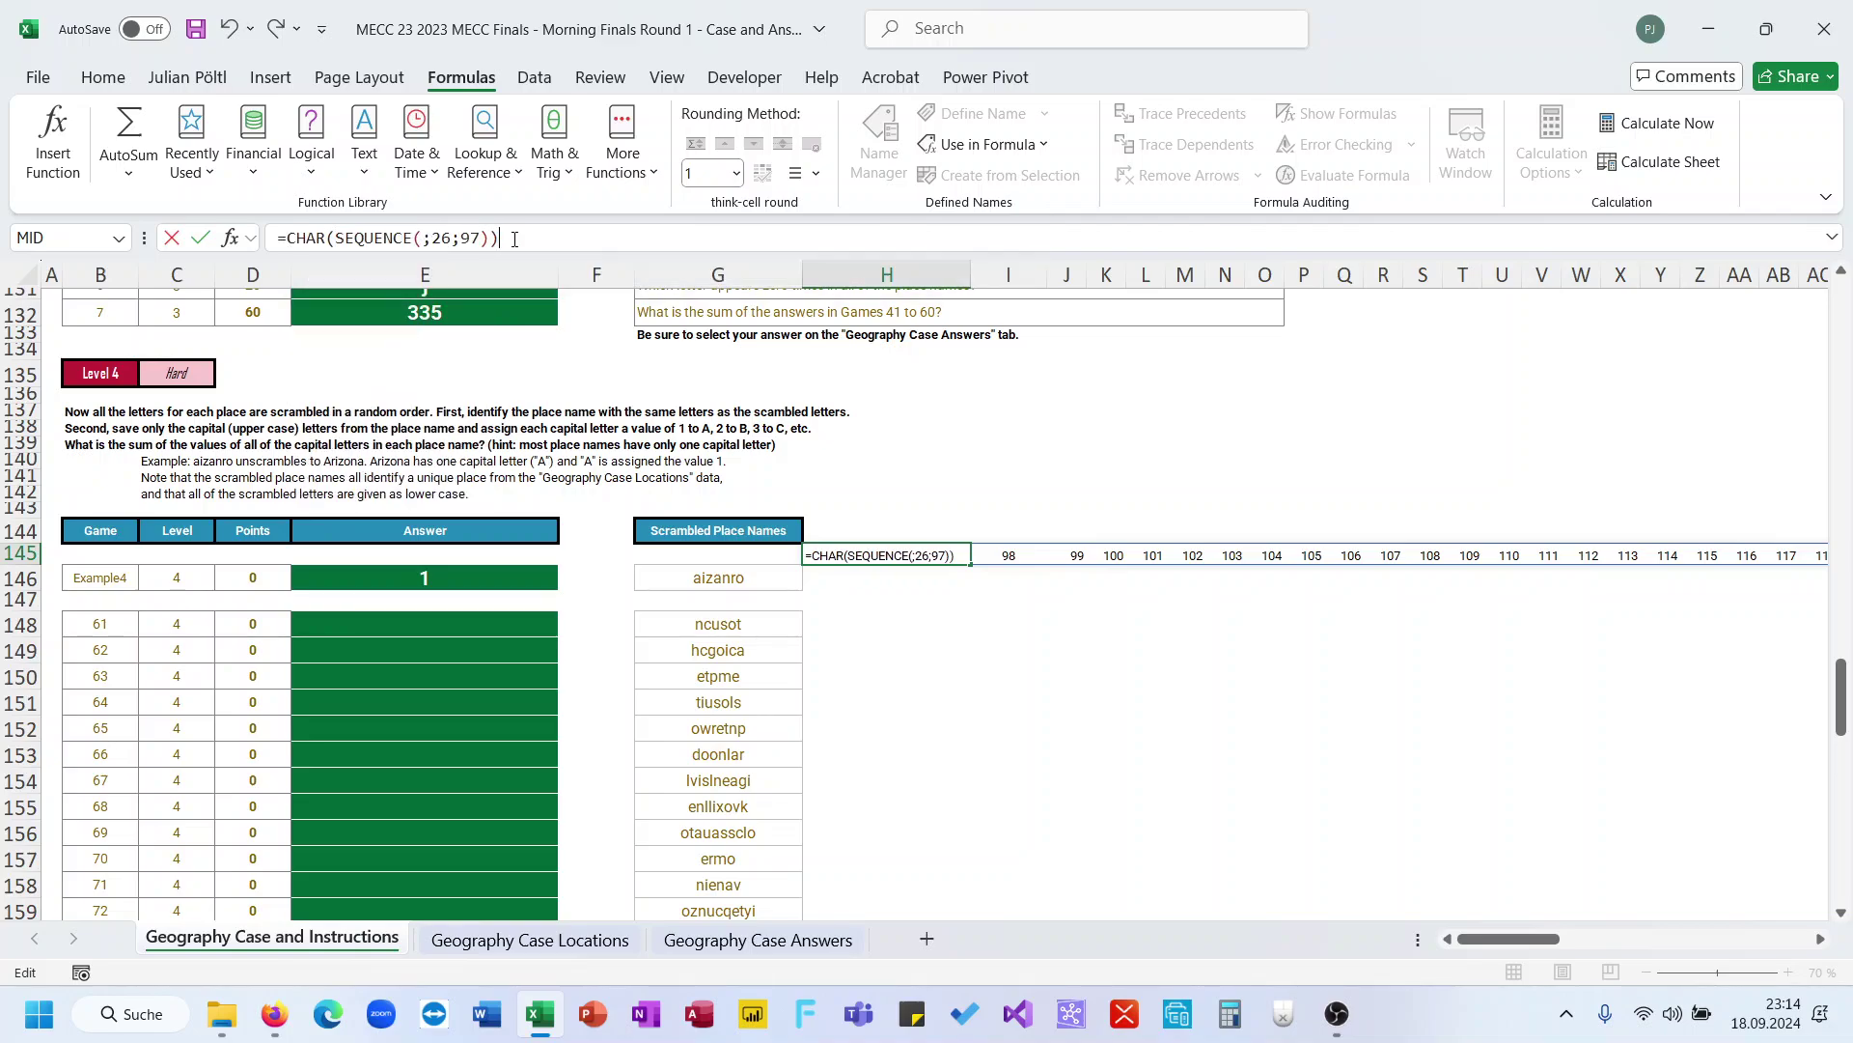
pyautogui.hotkey('ctrl', 'Return')
# Begin the letter-count formula in H146 with the scrambled name's length, =LEN($G146), locking the column
pyautogui.press('Down')
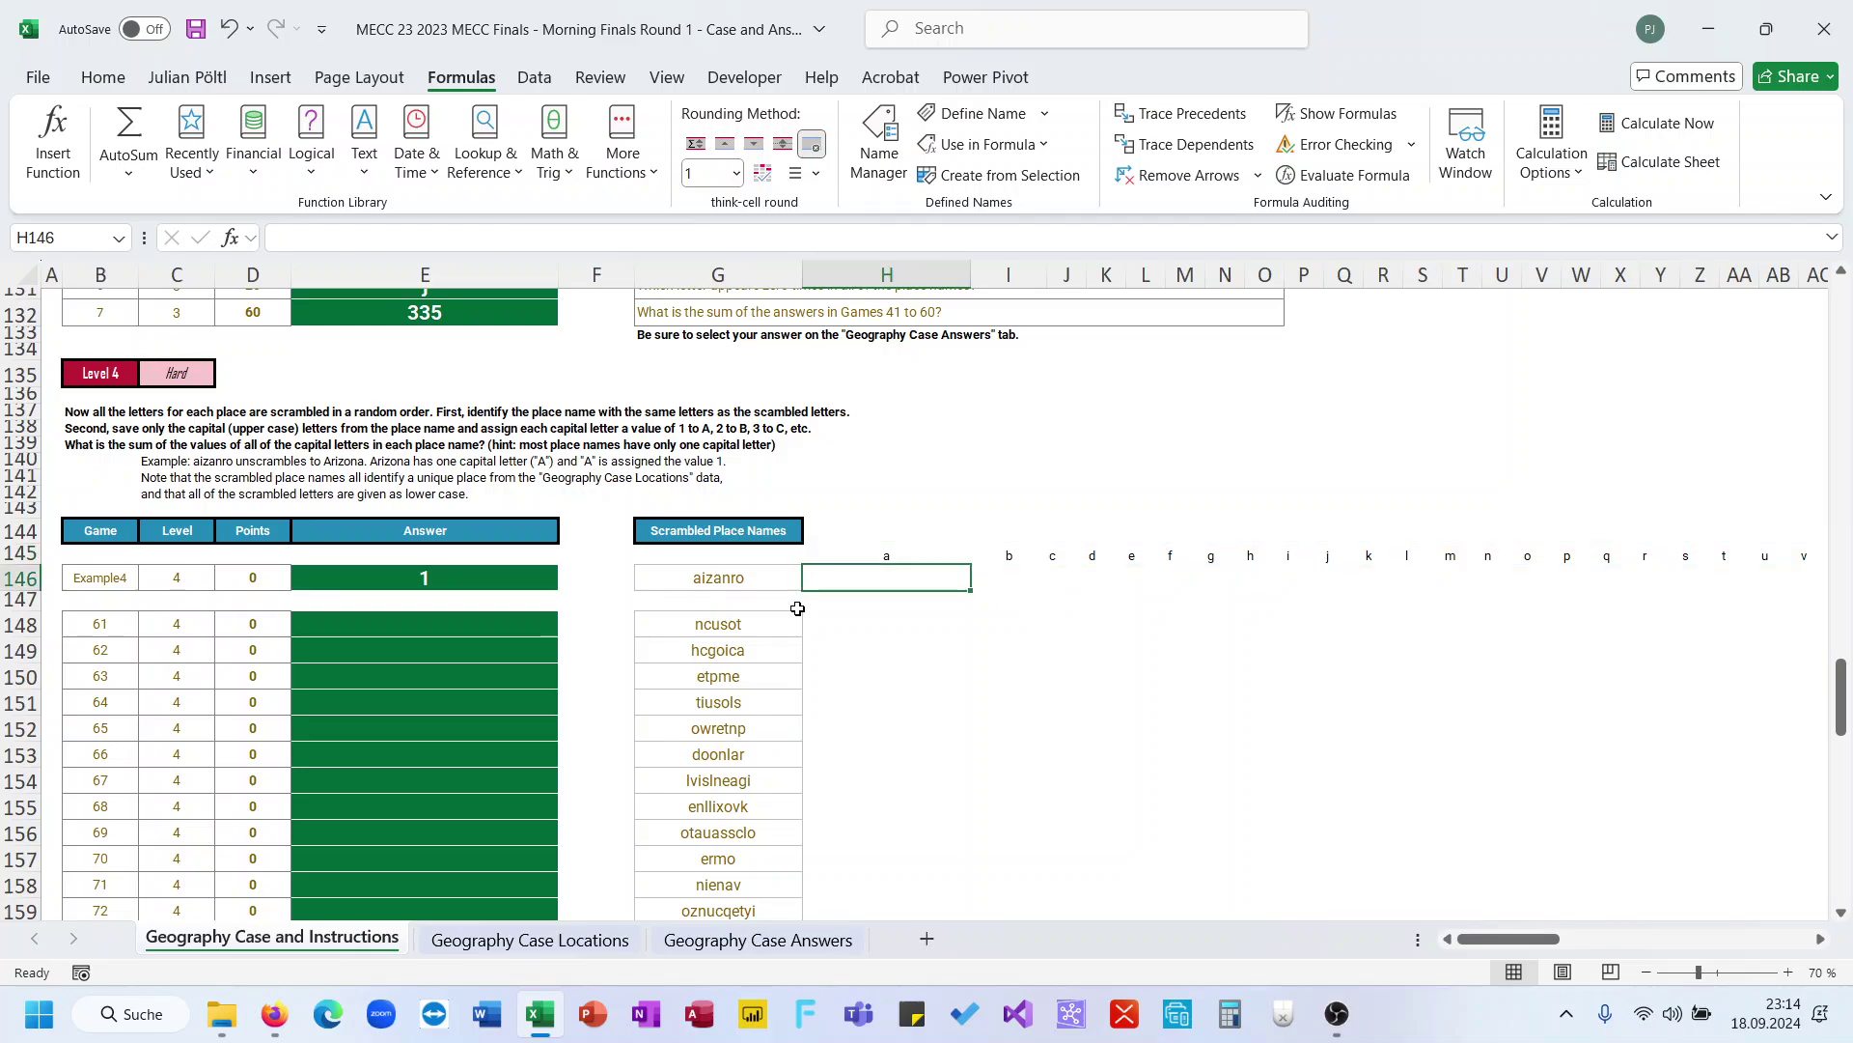
pyautogui.write('=LEN(')
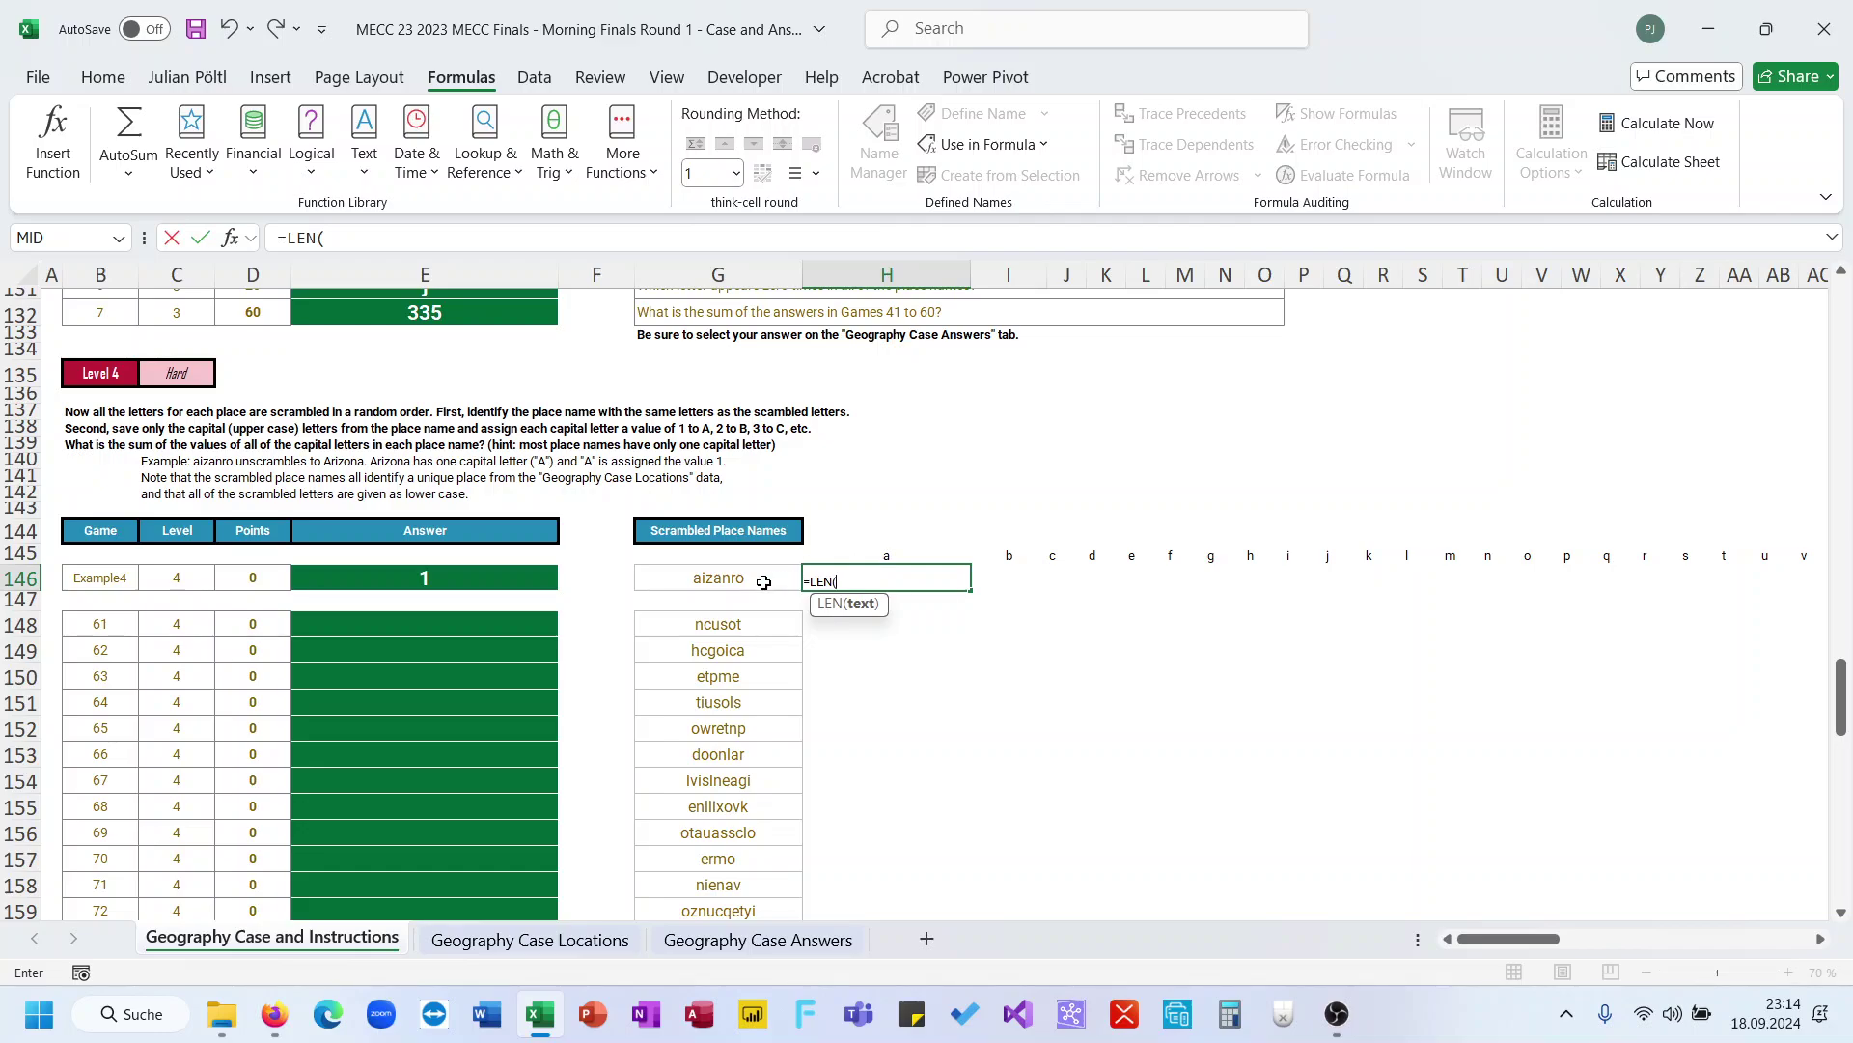
pyautogui.click(762, 581)
pyautogui.click(329, 239)
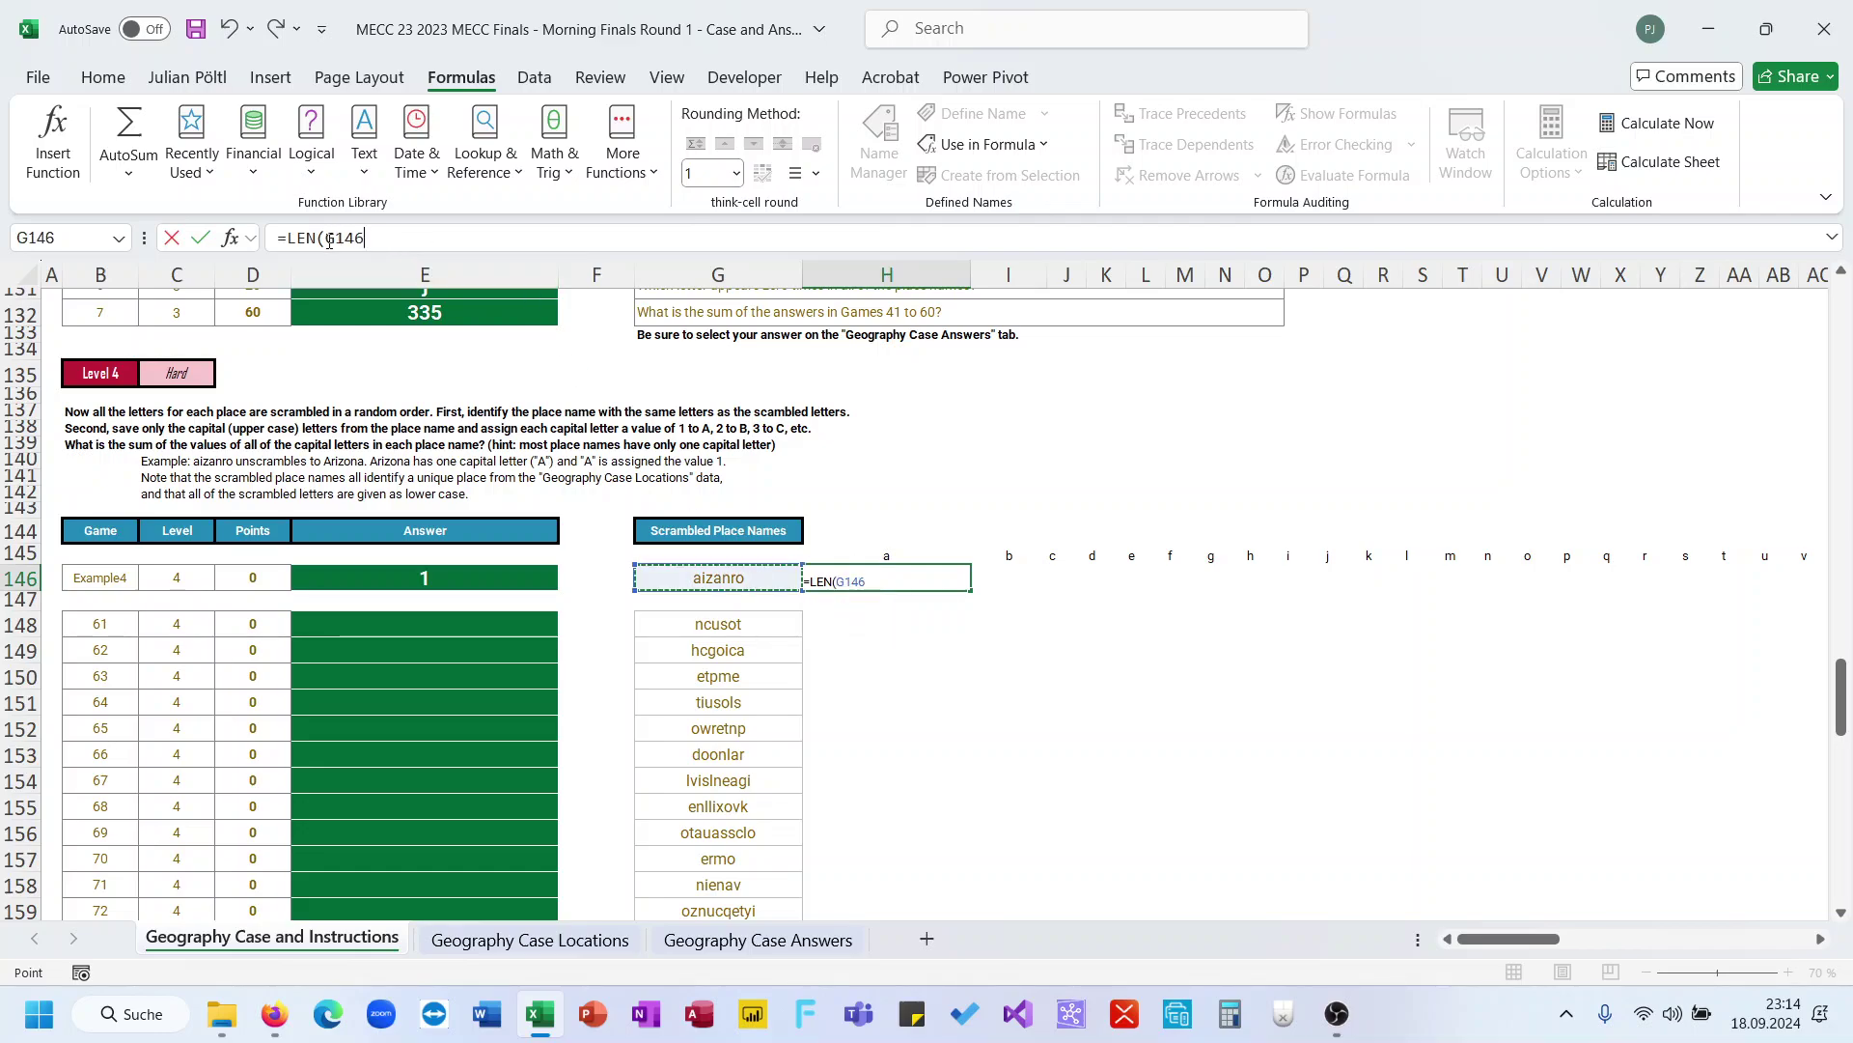
pyautogui.write('$')
pyautogui.write(')')
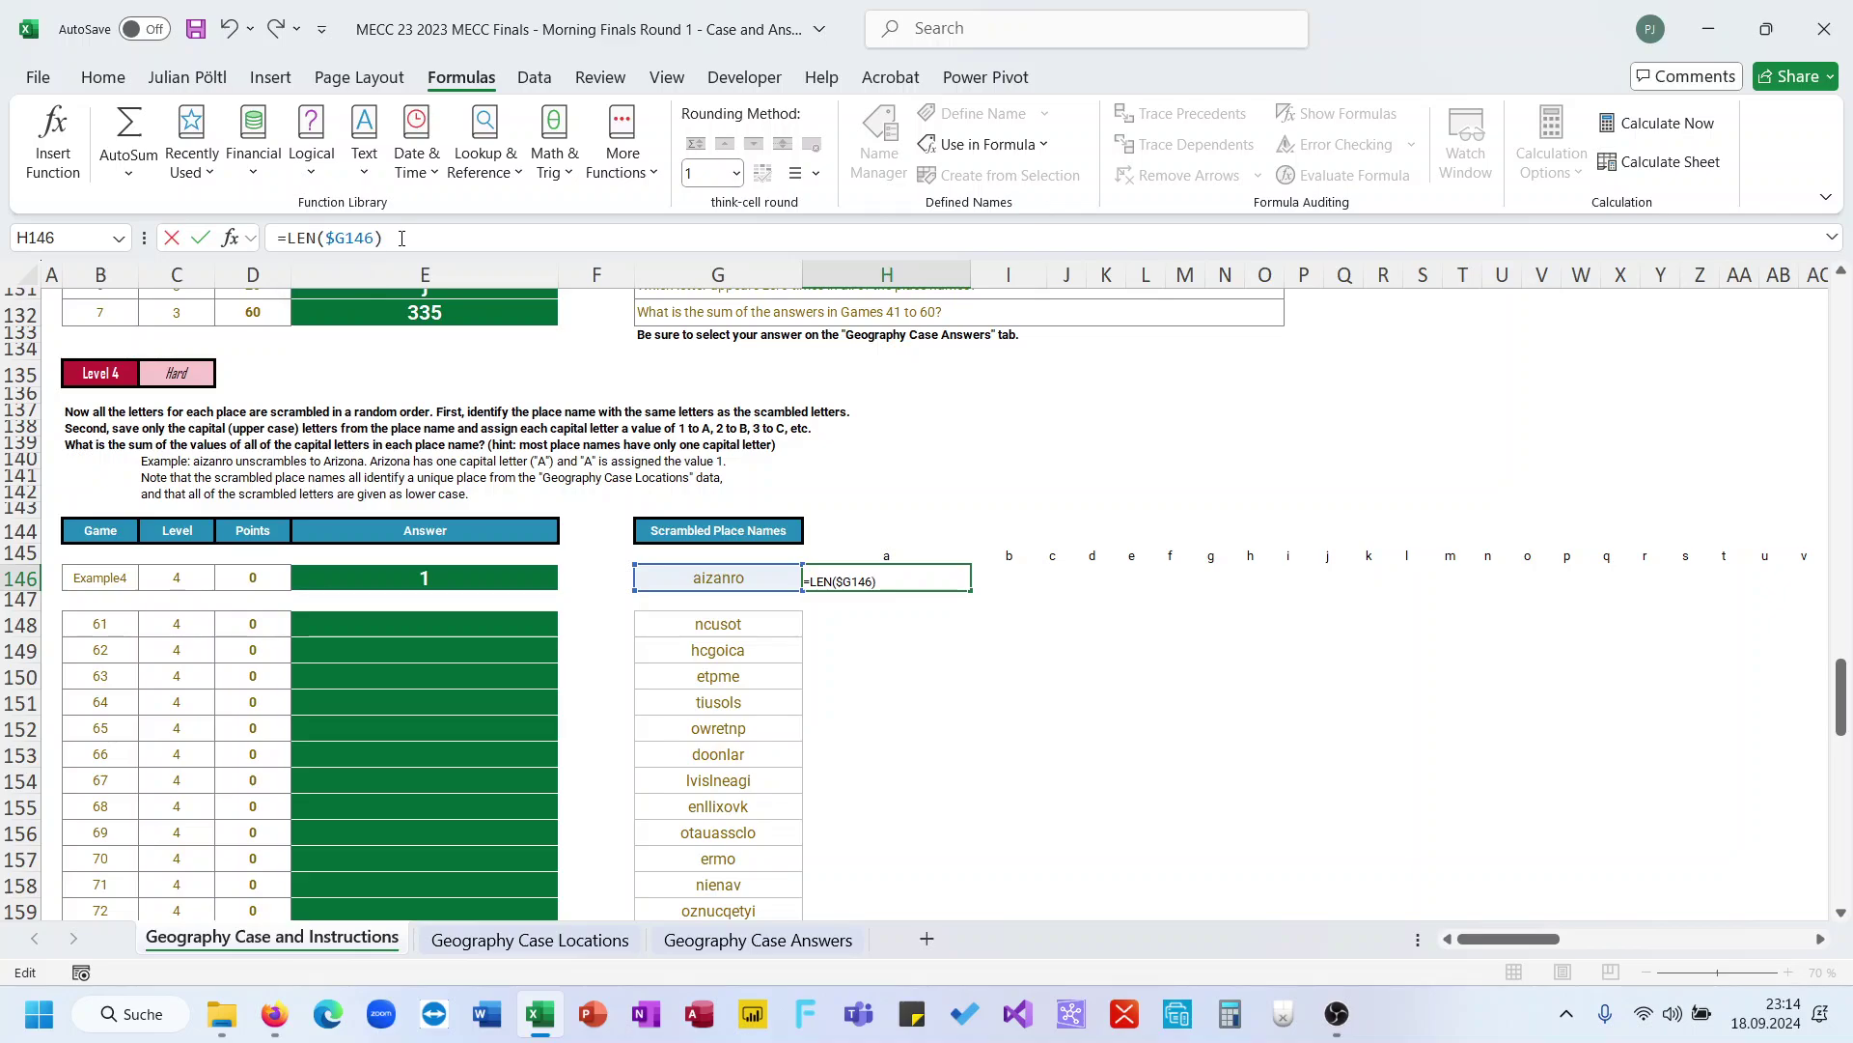
# Complete the H146 formula by subtracting the length without each spilled header letter: -LEN(SUBSTITUTE($G146;$H$145#;""))
pyautogui.write('-len(SUBSTITUTE(')
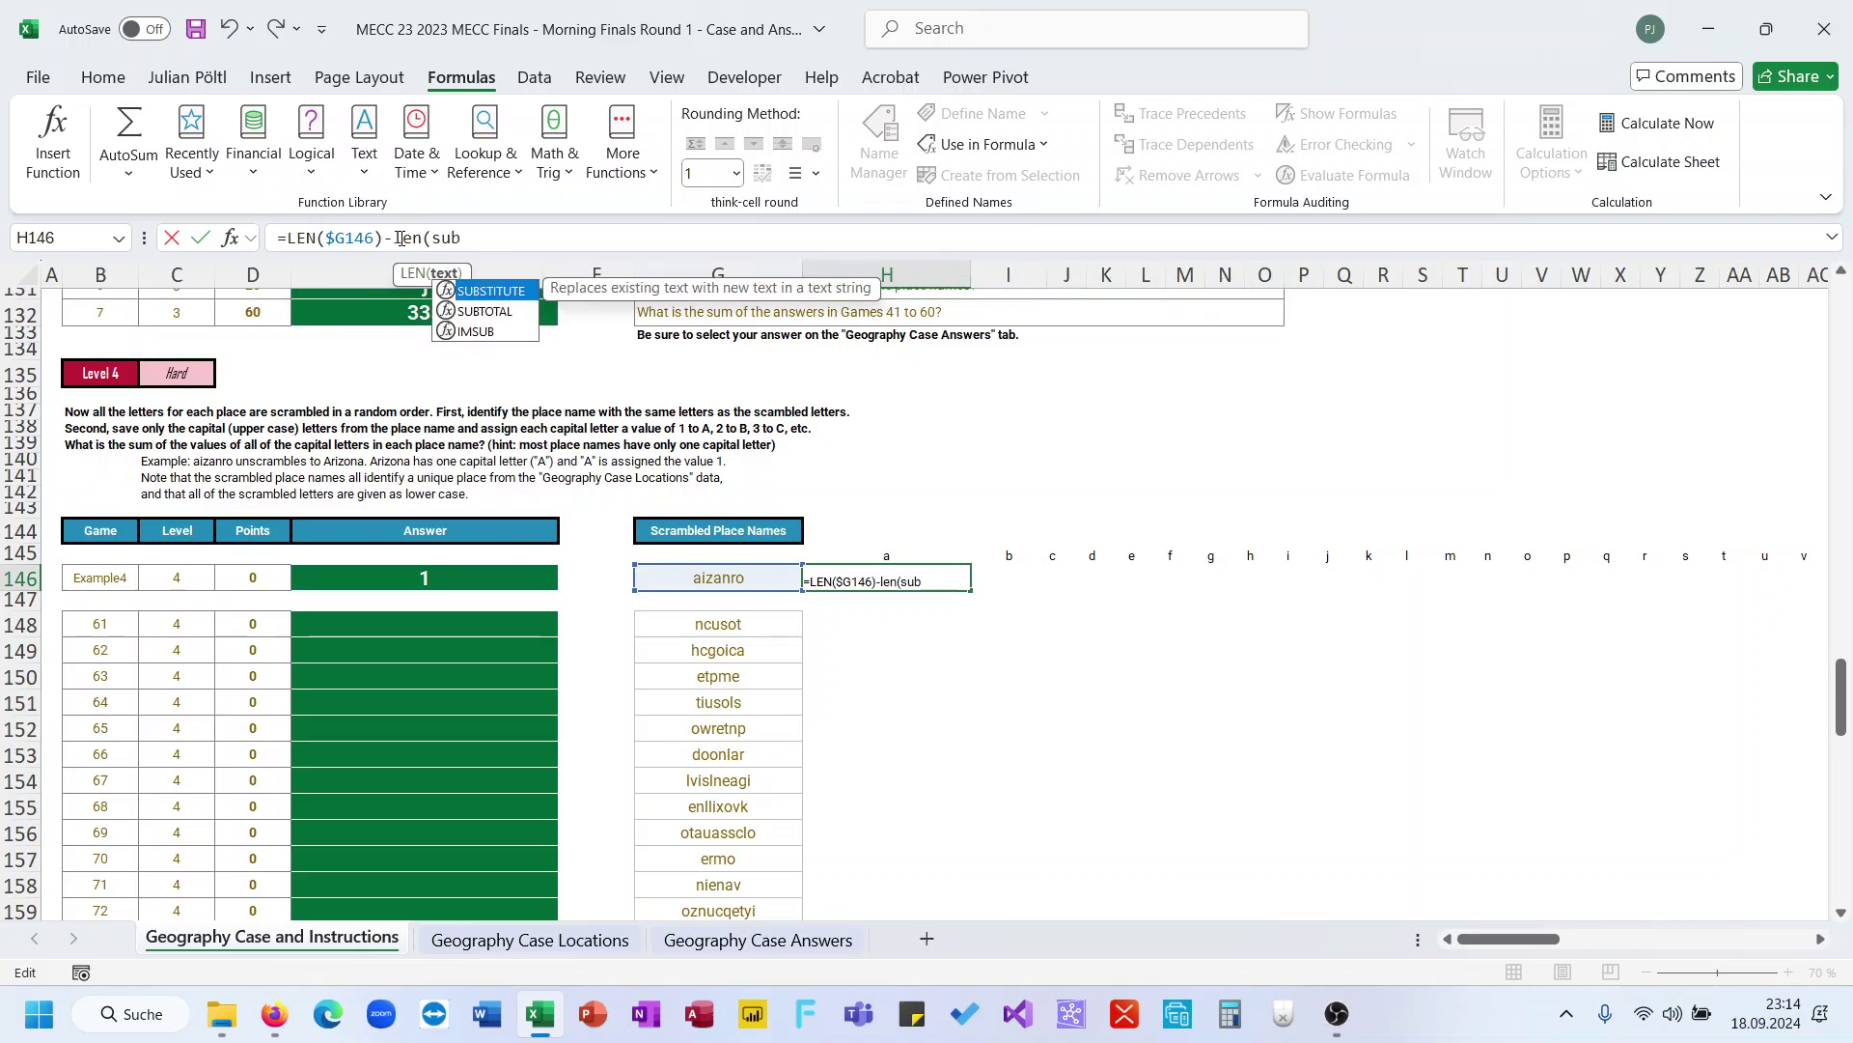
pyautogui.click(697, 579)
pyautogui.click(539, 238)
pyautogui.write('$G146;')
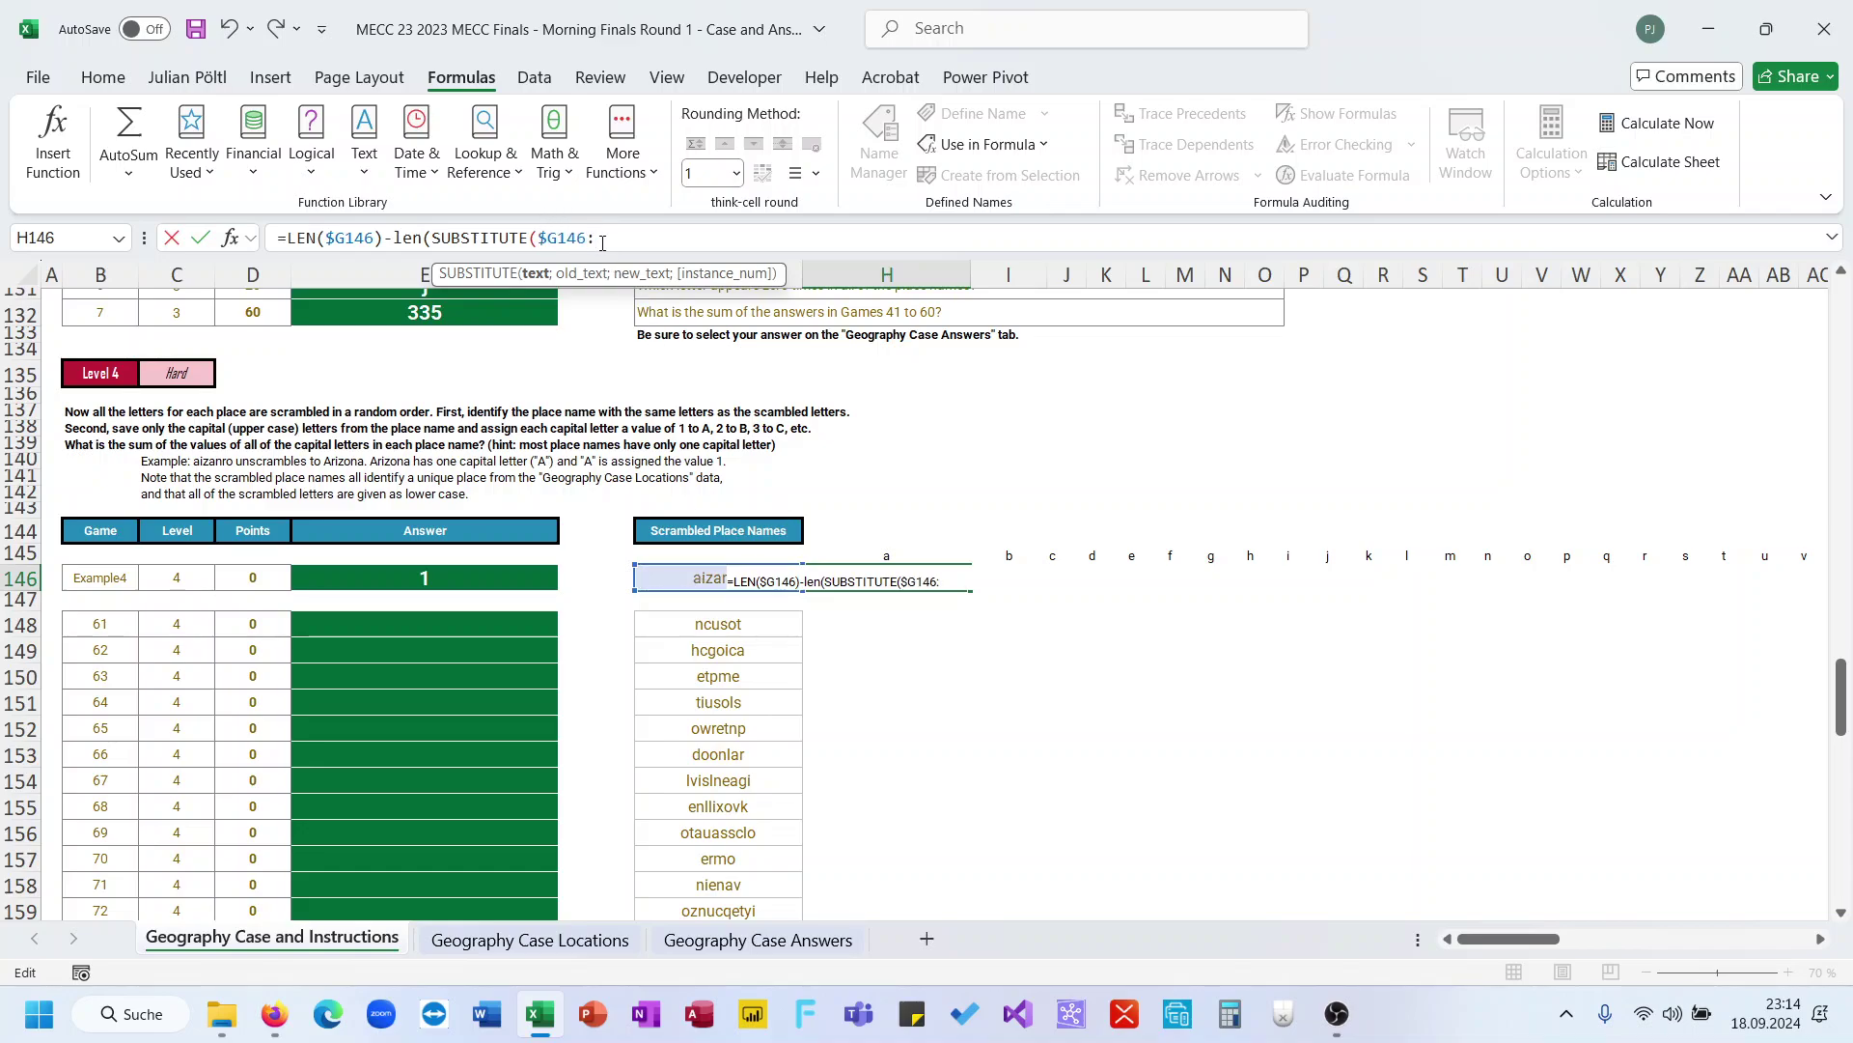
pyautogui.press('BackSpace')
pyautogui.write(';')
pyautogui.click(872, 552)
pyautogui.write('#')
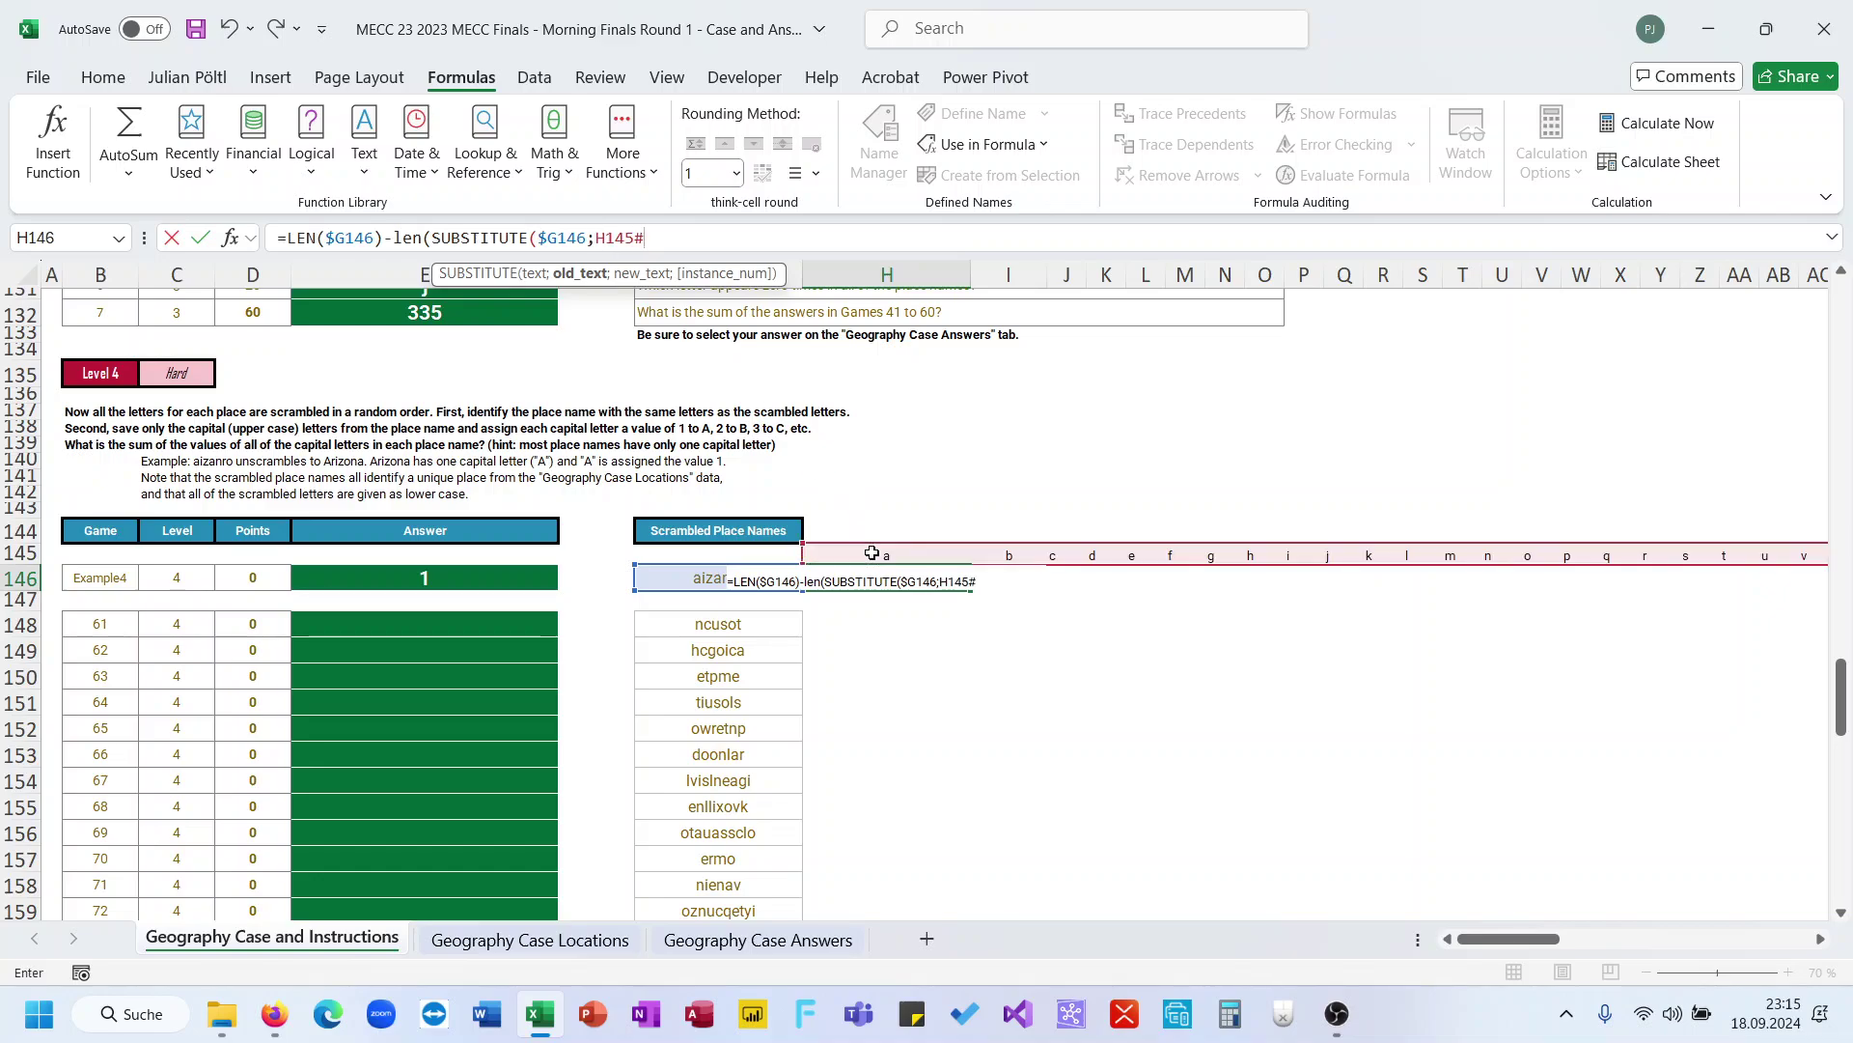
pyautogui.click(616, 238)
pyautogui.press('F4')
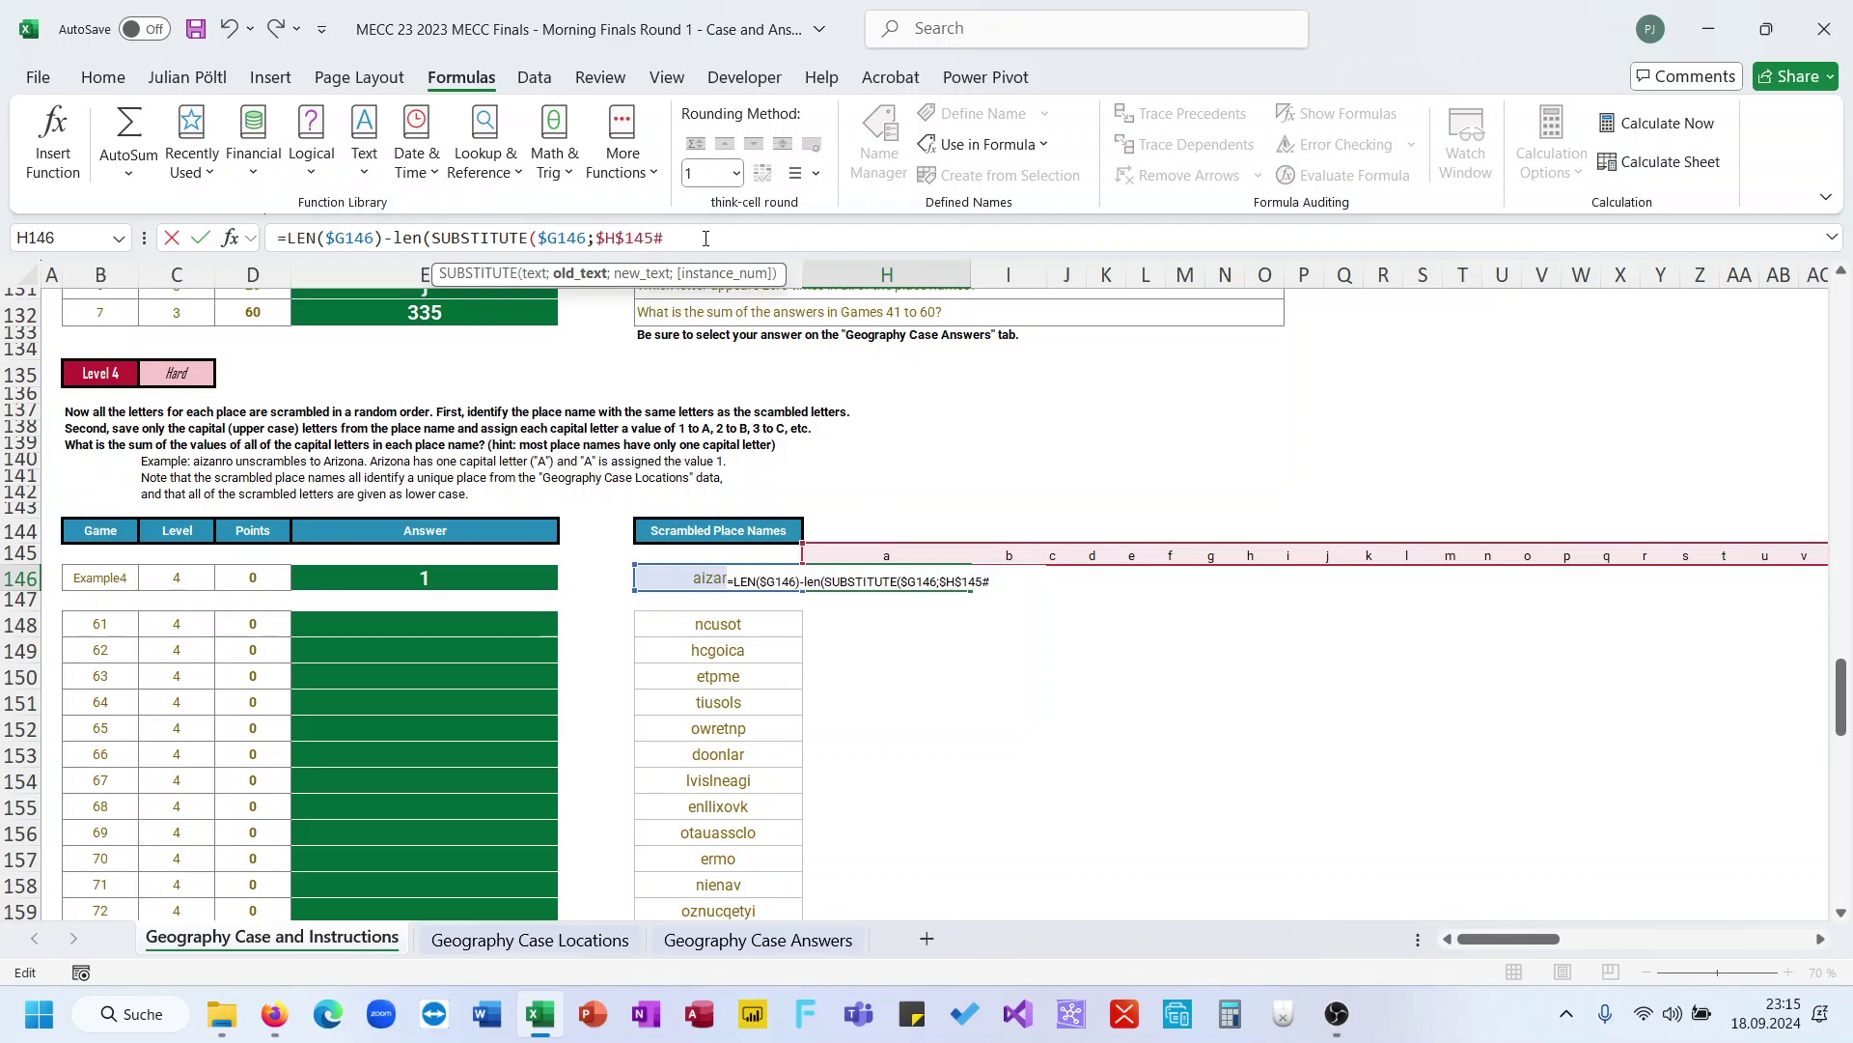
pyautogui.write(';""))')
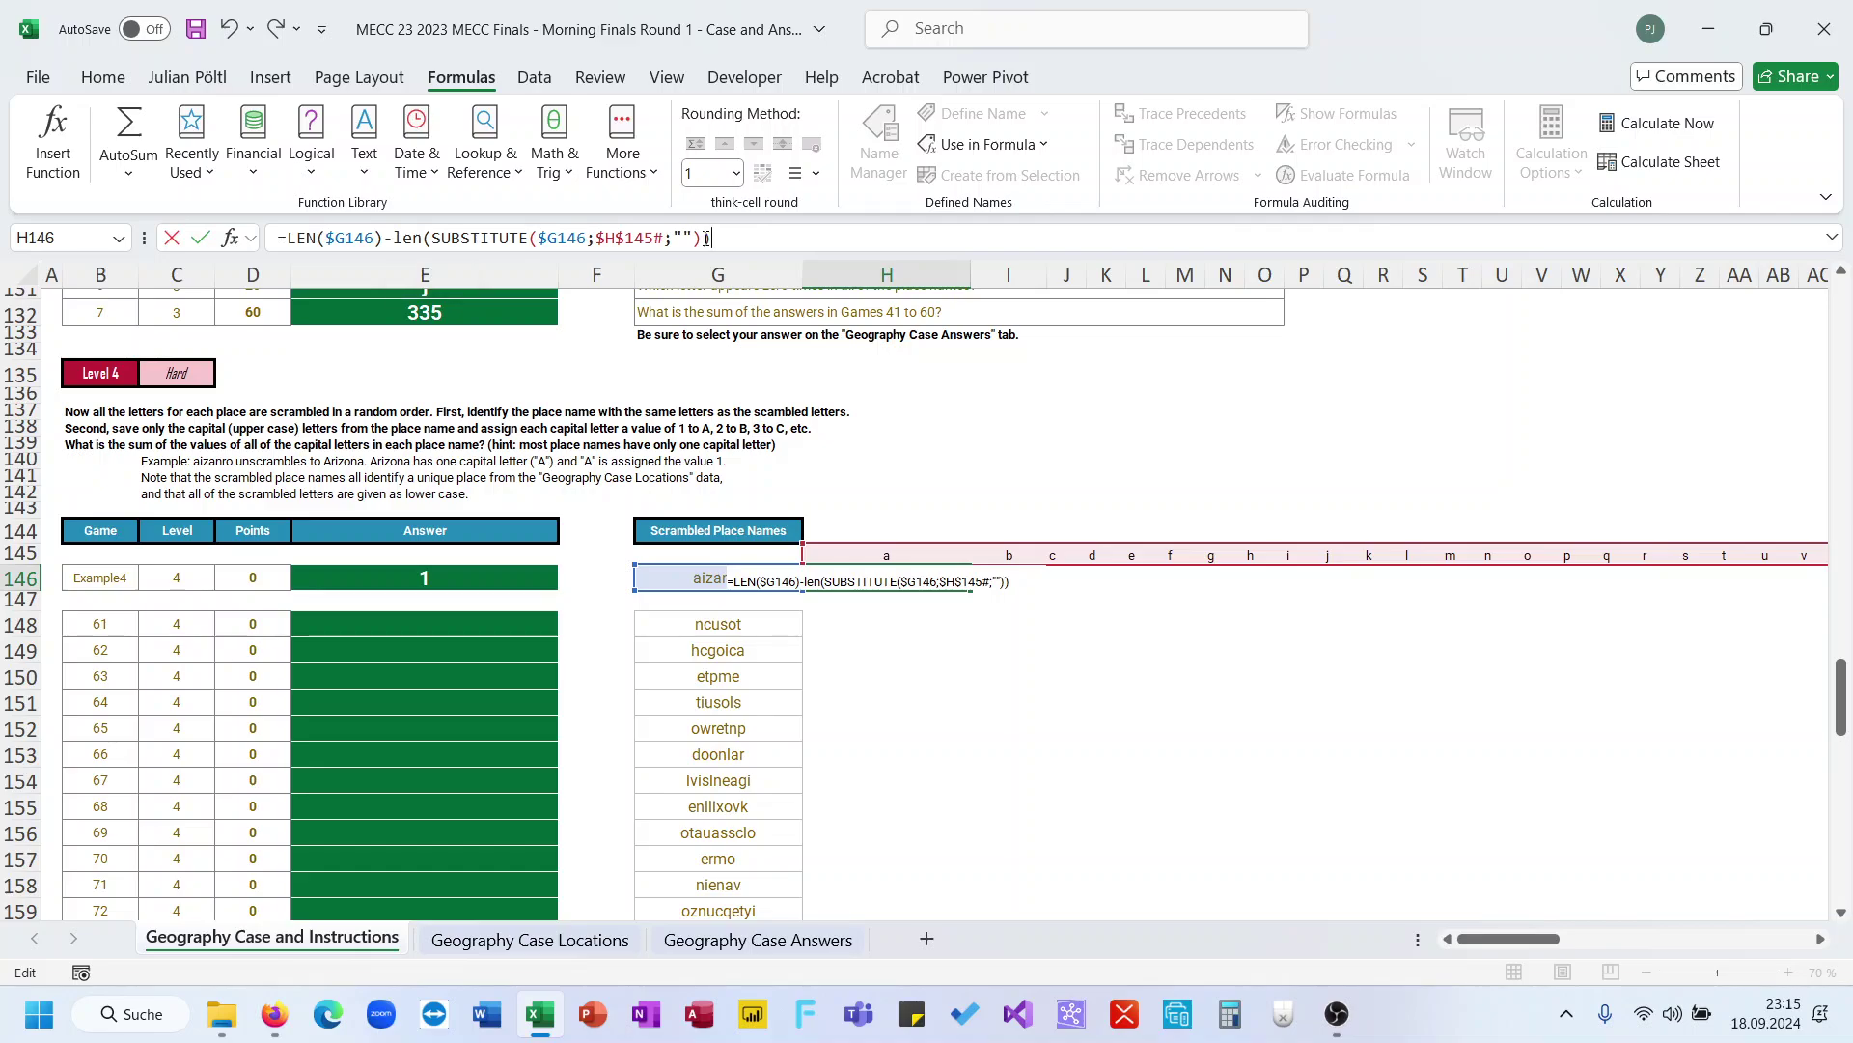
pyautogui.press('Return')
# Copy the H146 letter-count formula to H148 and fill it down to H167
pyautogui.hotkey('ctrl', 'c')
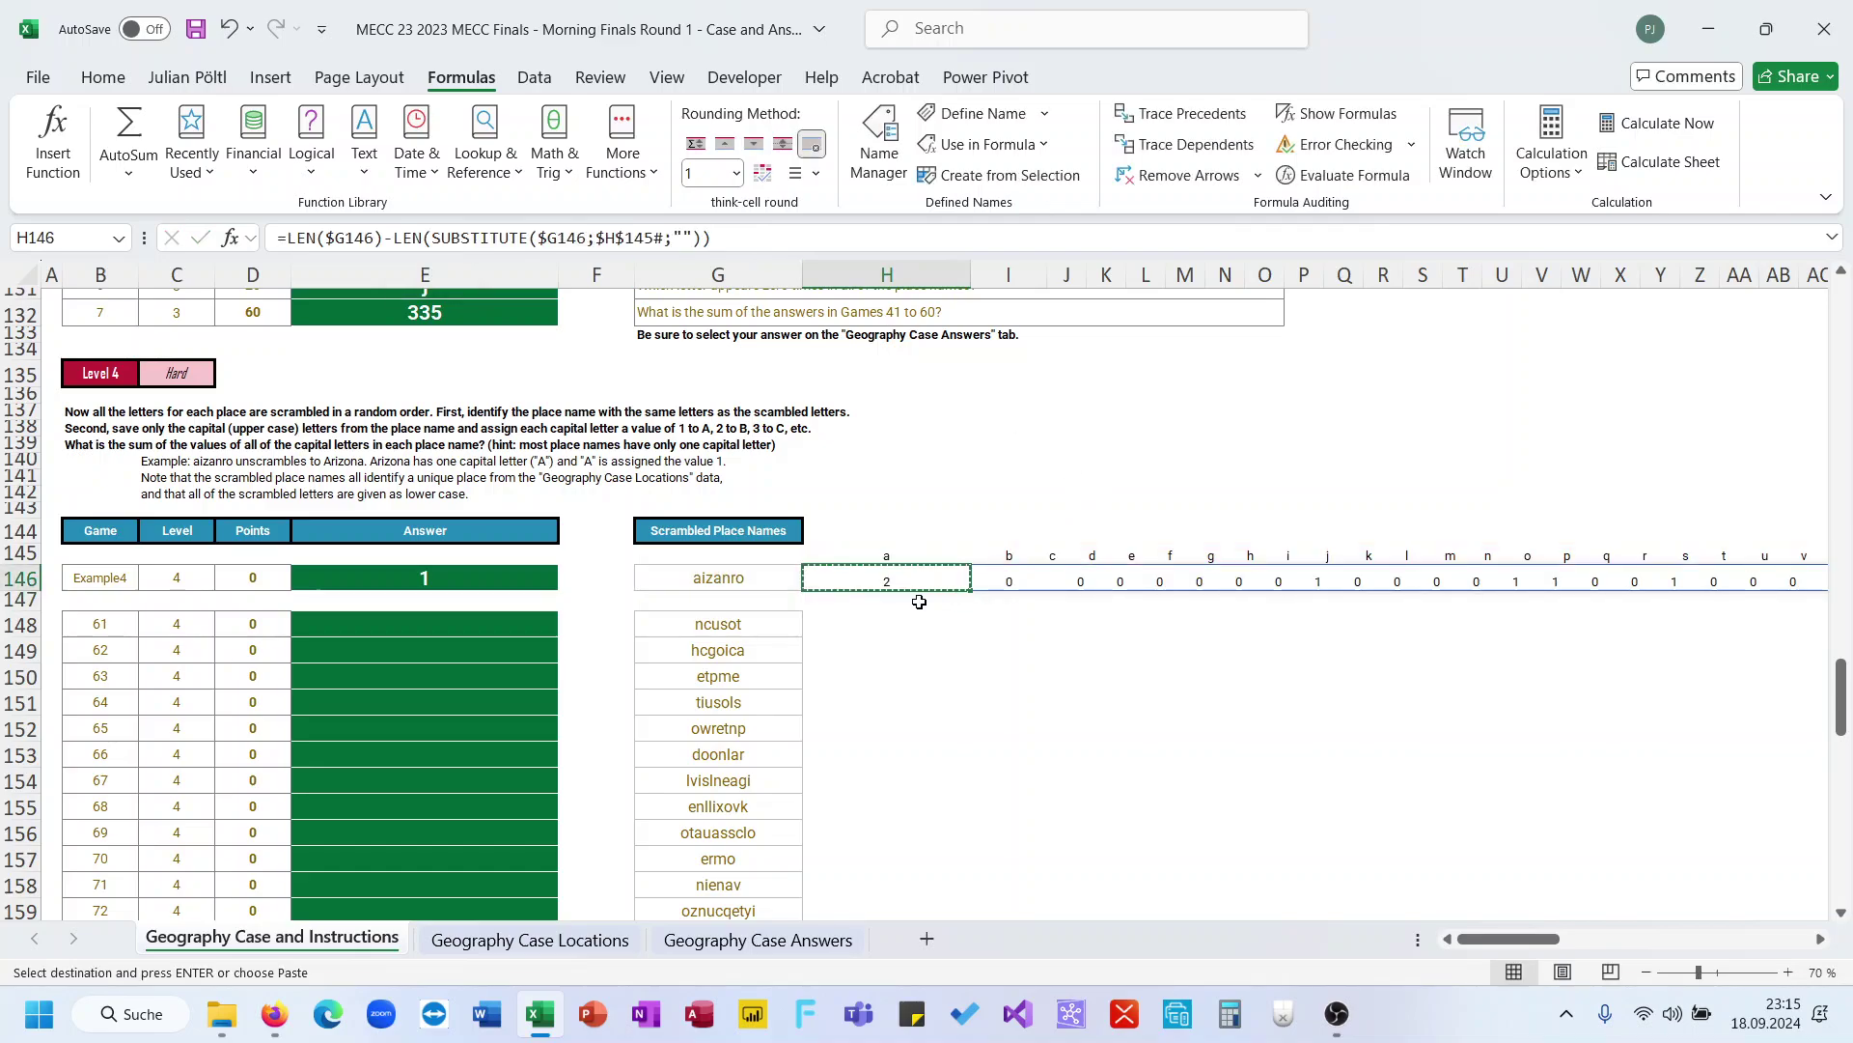
pyautogui.click(914, 624)
pyautogui.hotkey('ctrl', 'v')
pyautogui.press('Escape')
pyautogui.moveTo(968, 638); pyautogui.dragTo(881, 904)
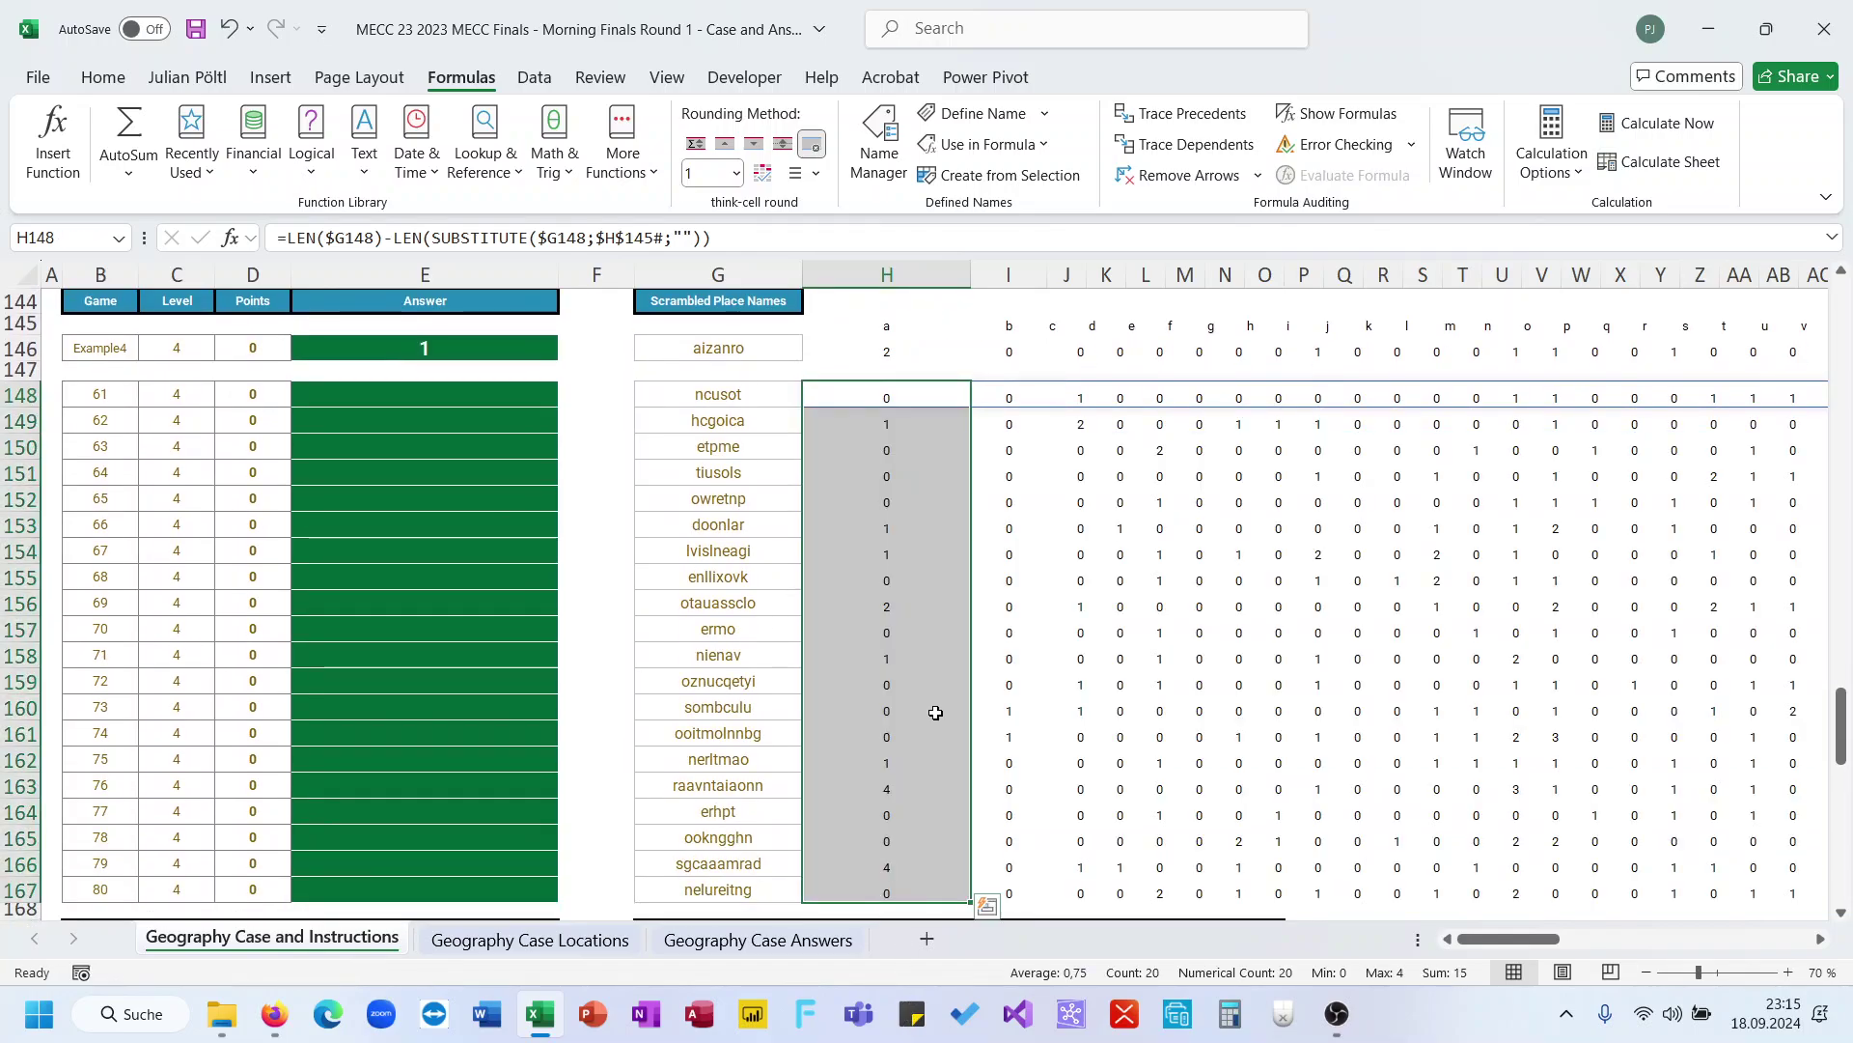
# In AH146, join the spilled letter counts of the example row into one code with =CONCAT(H146#)
pyautogui.hscroll(4, 935, 713)
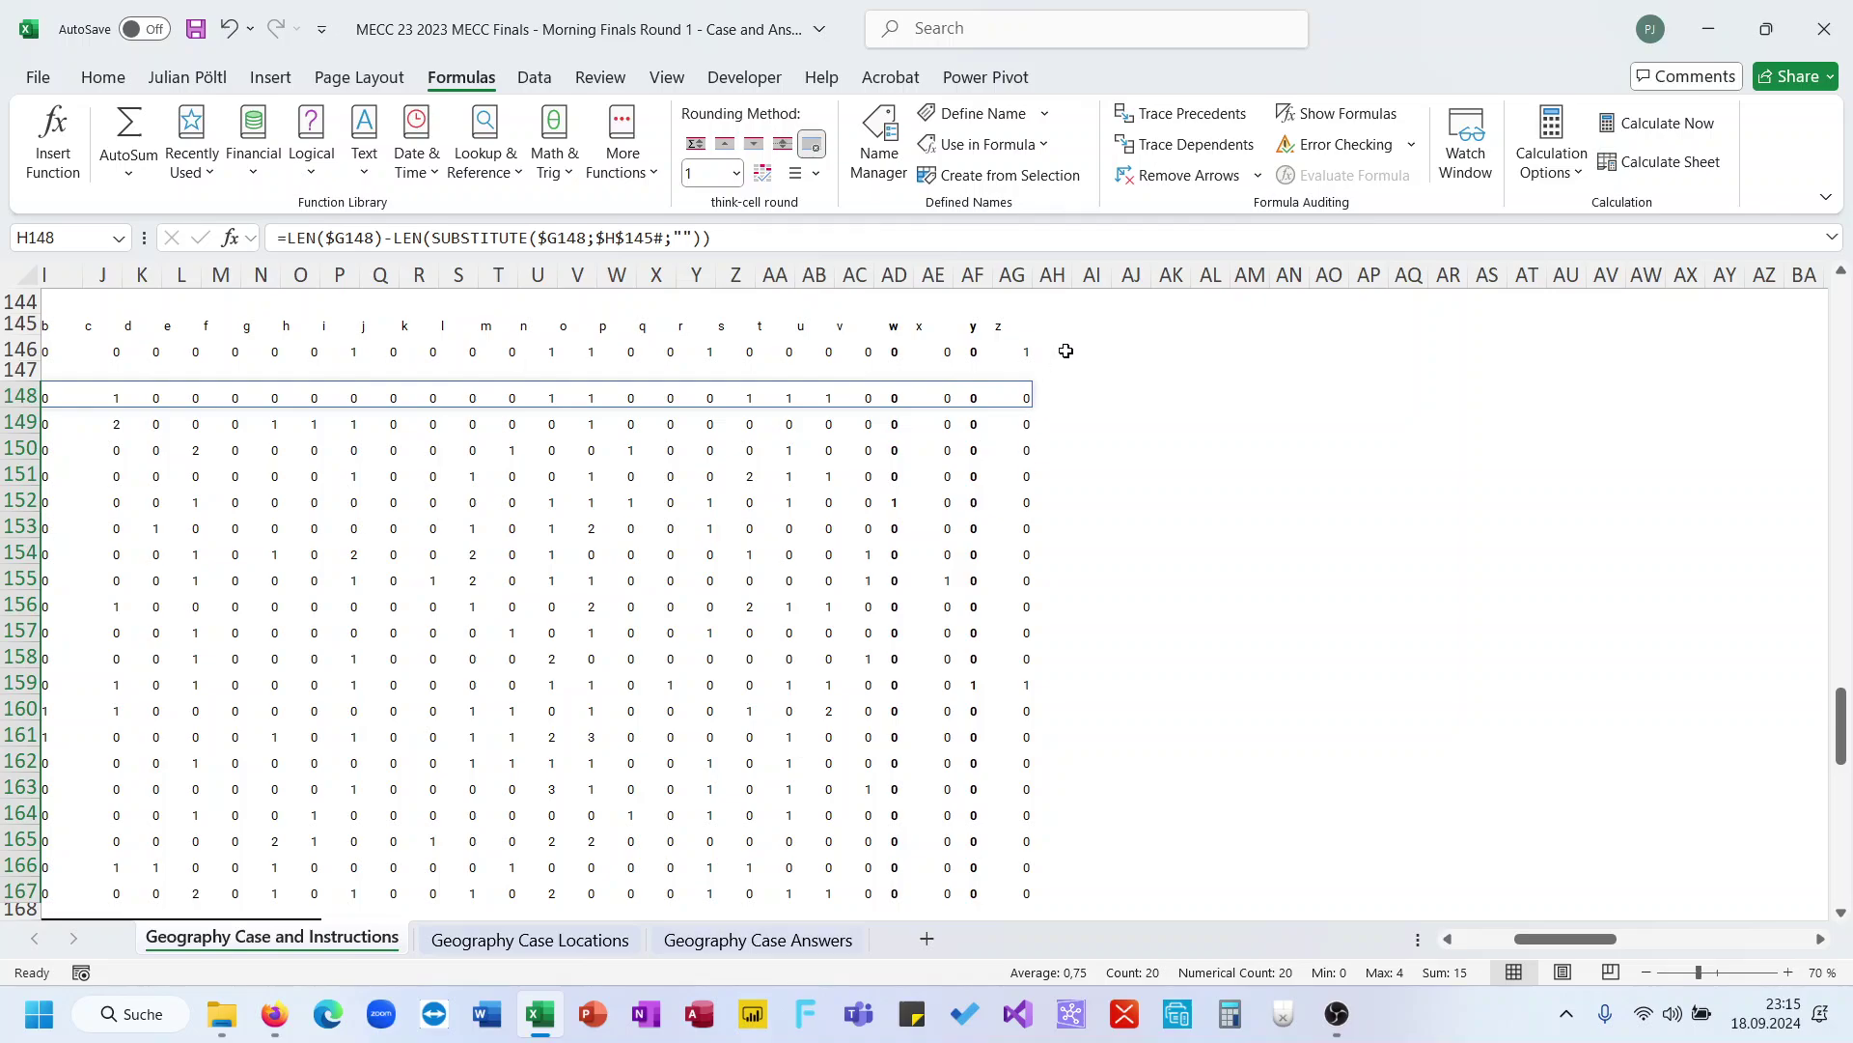
pyautogui.click(1066, 350)
pyautogui.write('=con')
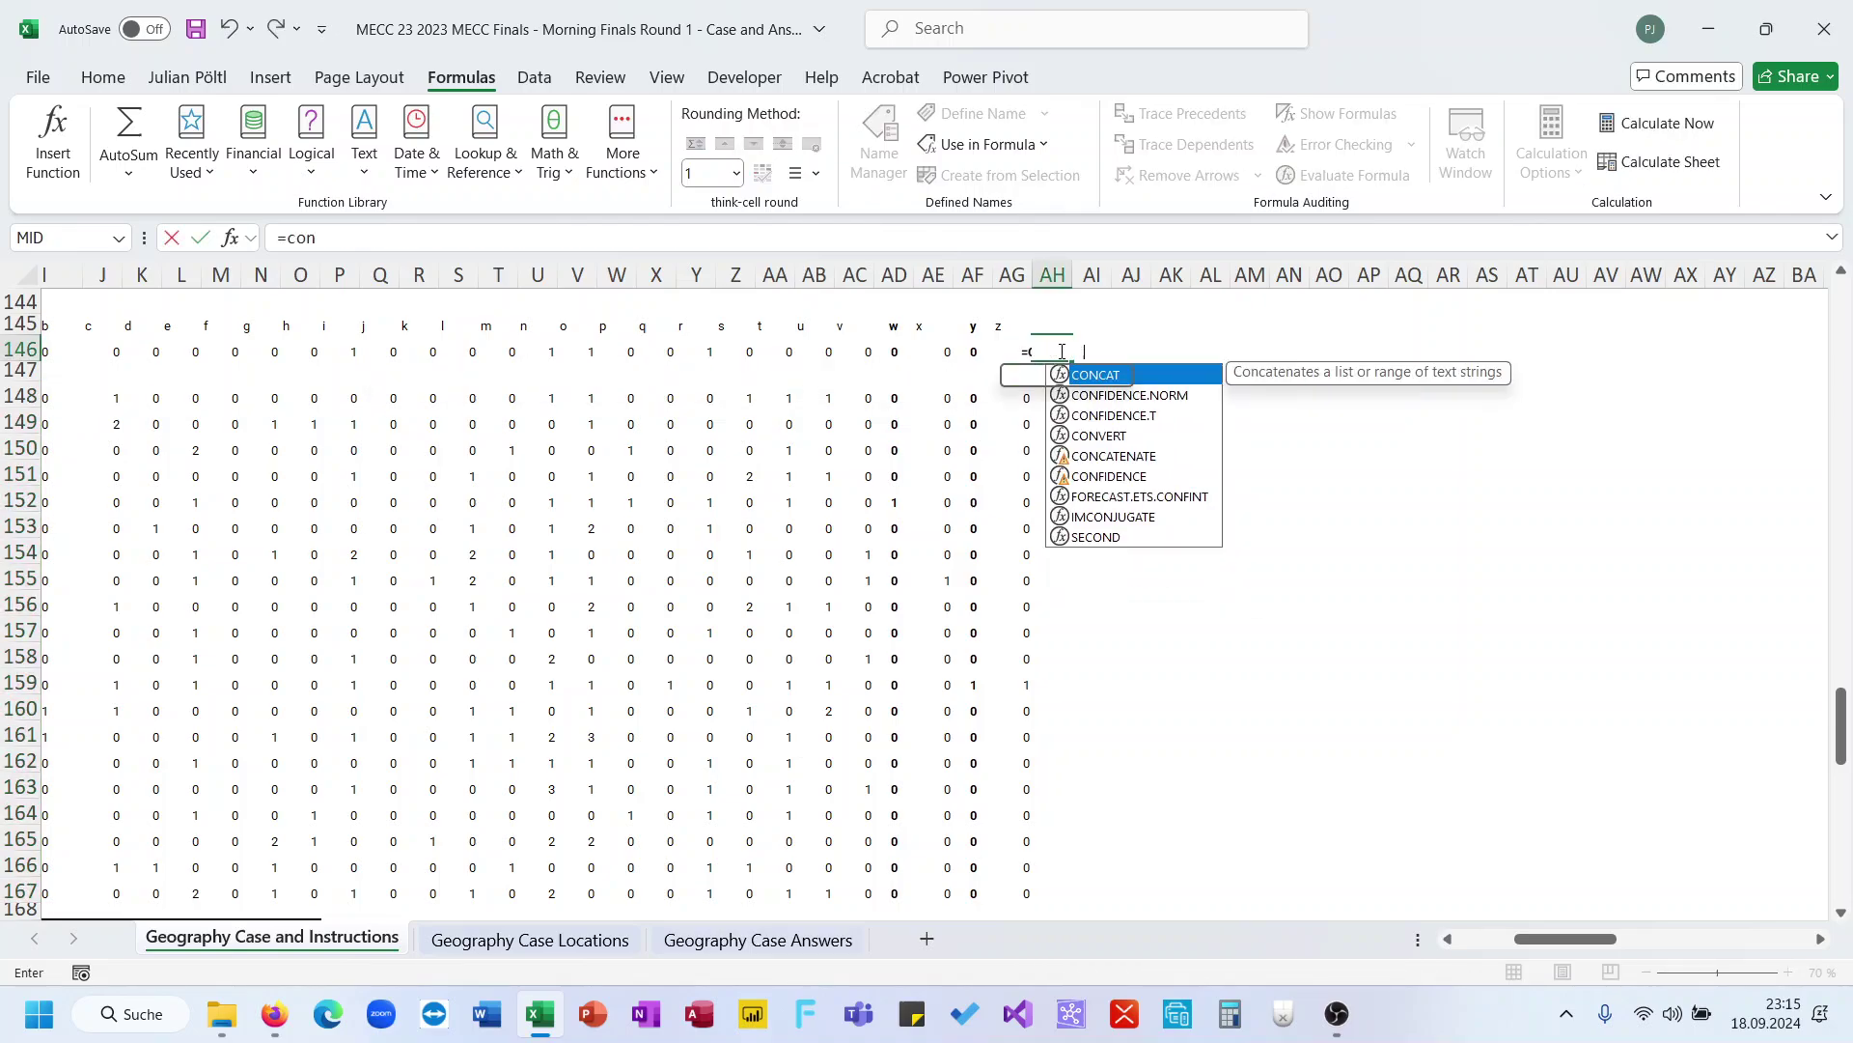
pyautogui.press('Tab')
pyautogui.press('Left')
pyautogui.hotkey('ctrl', 'shift', 'Left')
pyautogui.hotkey('shift', 'Right')
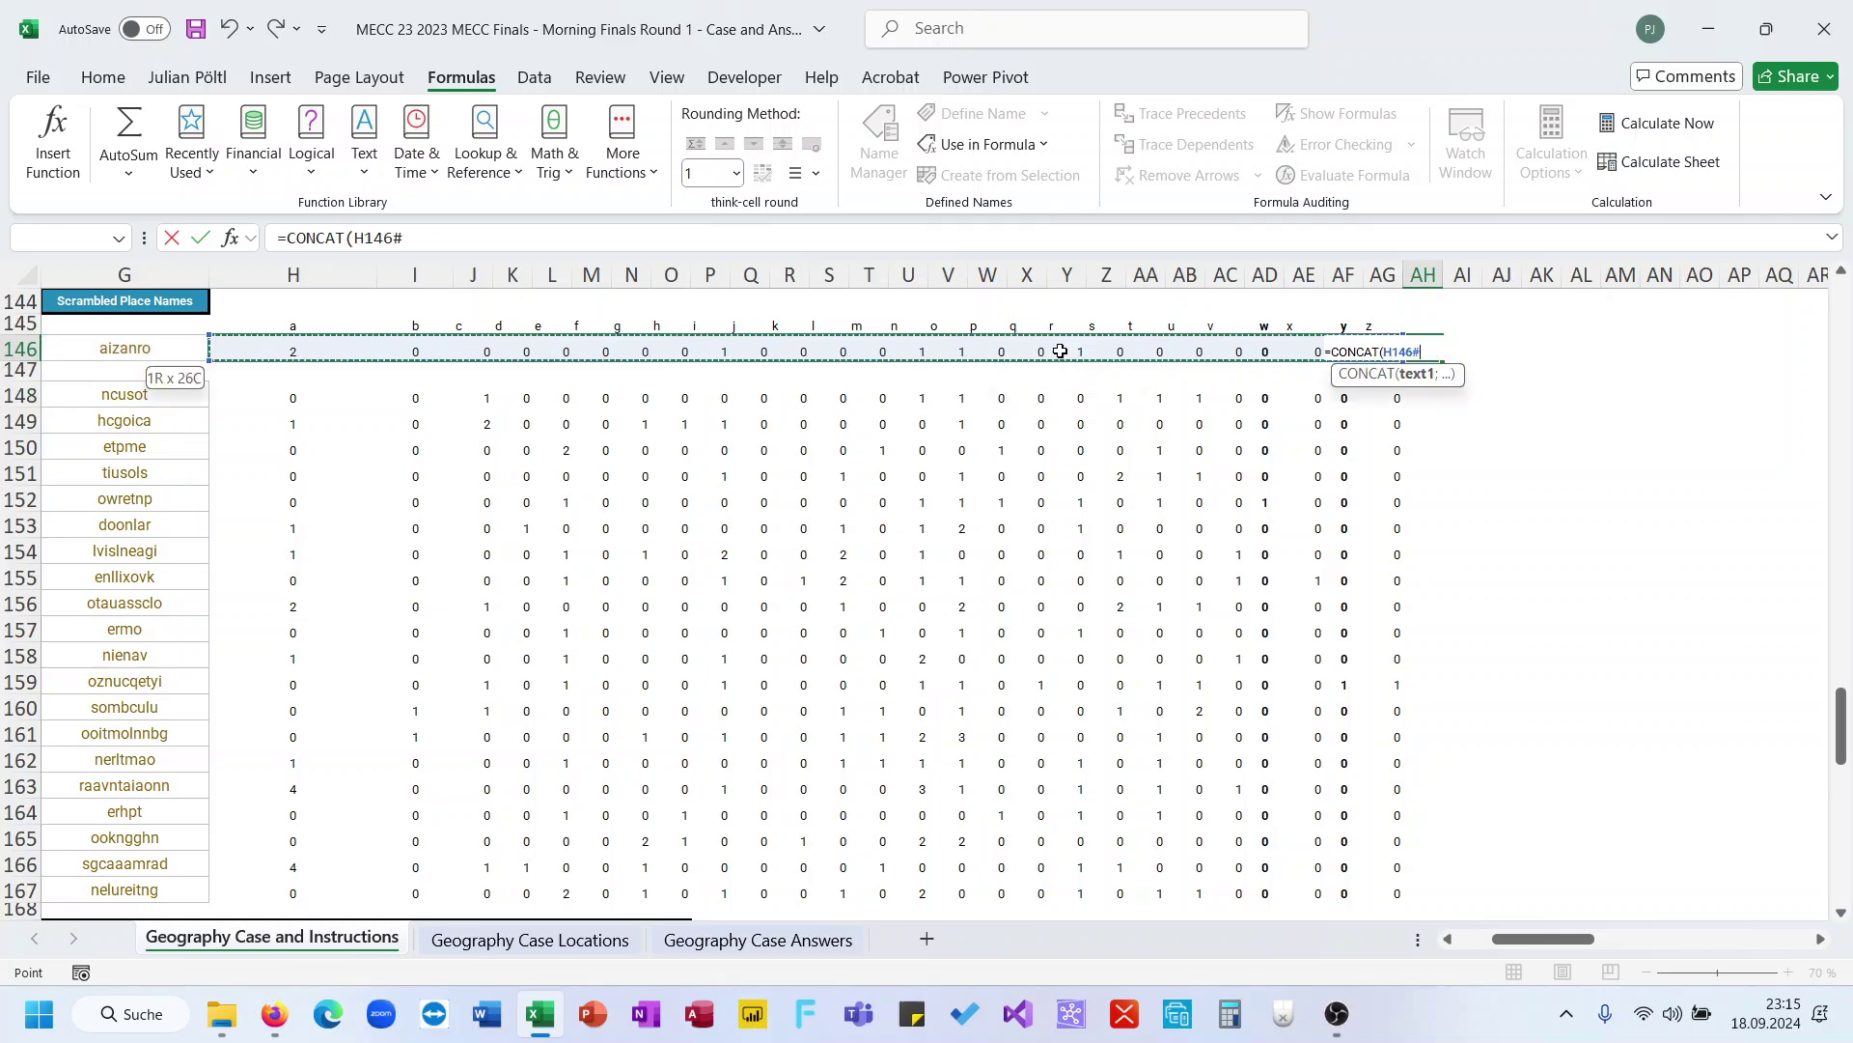
pyautogui.hotkey('shift', 'Right')
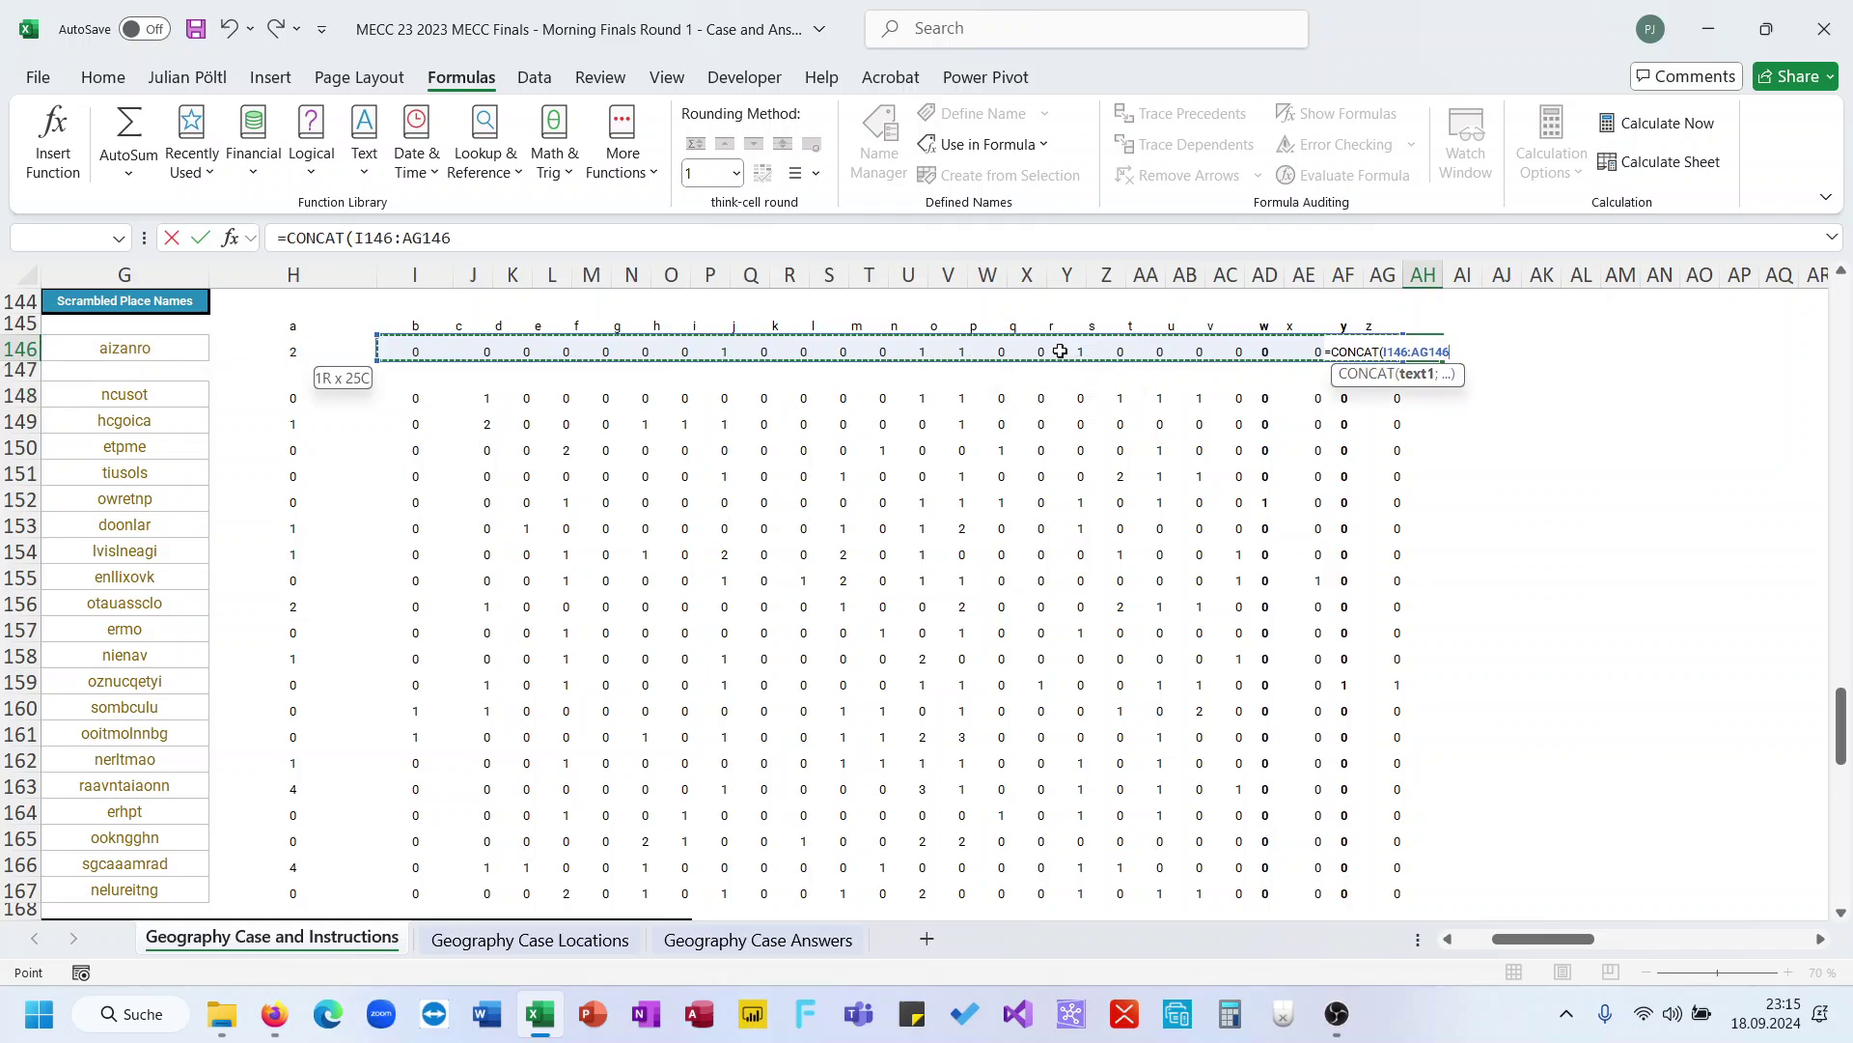
pyautogui.press('Return')
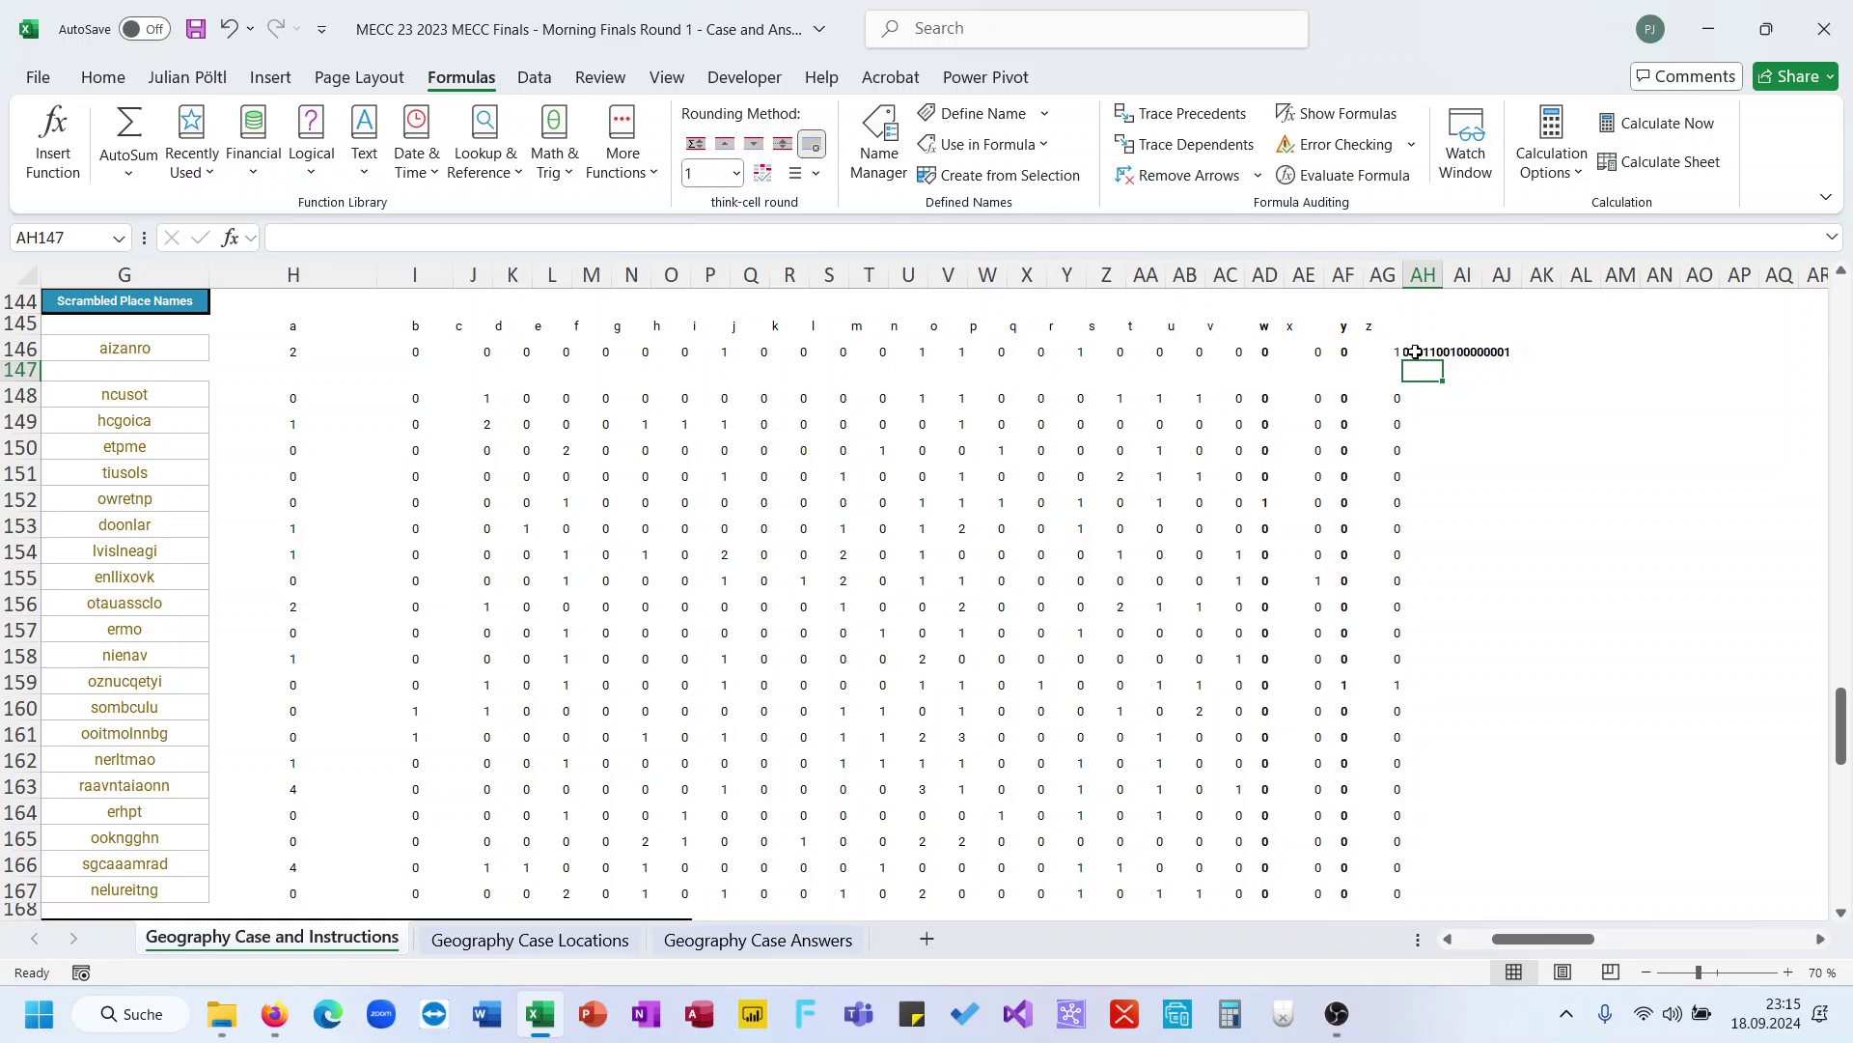
# Copy the AH146 code formula to AH148:AH167 for all scrambled names and check the result in AH148
pyautogui.click(1414, 352)
pyautogui.hotkey('ctrl', 'c')
pyautogui.click(1416, 395)
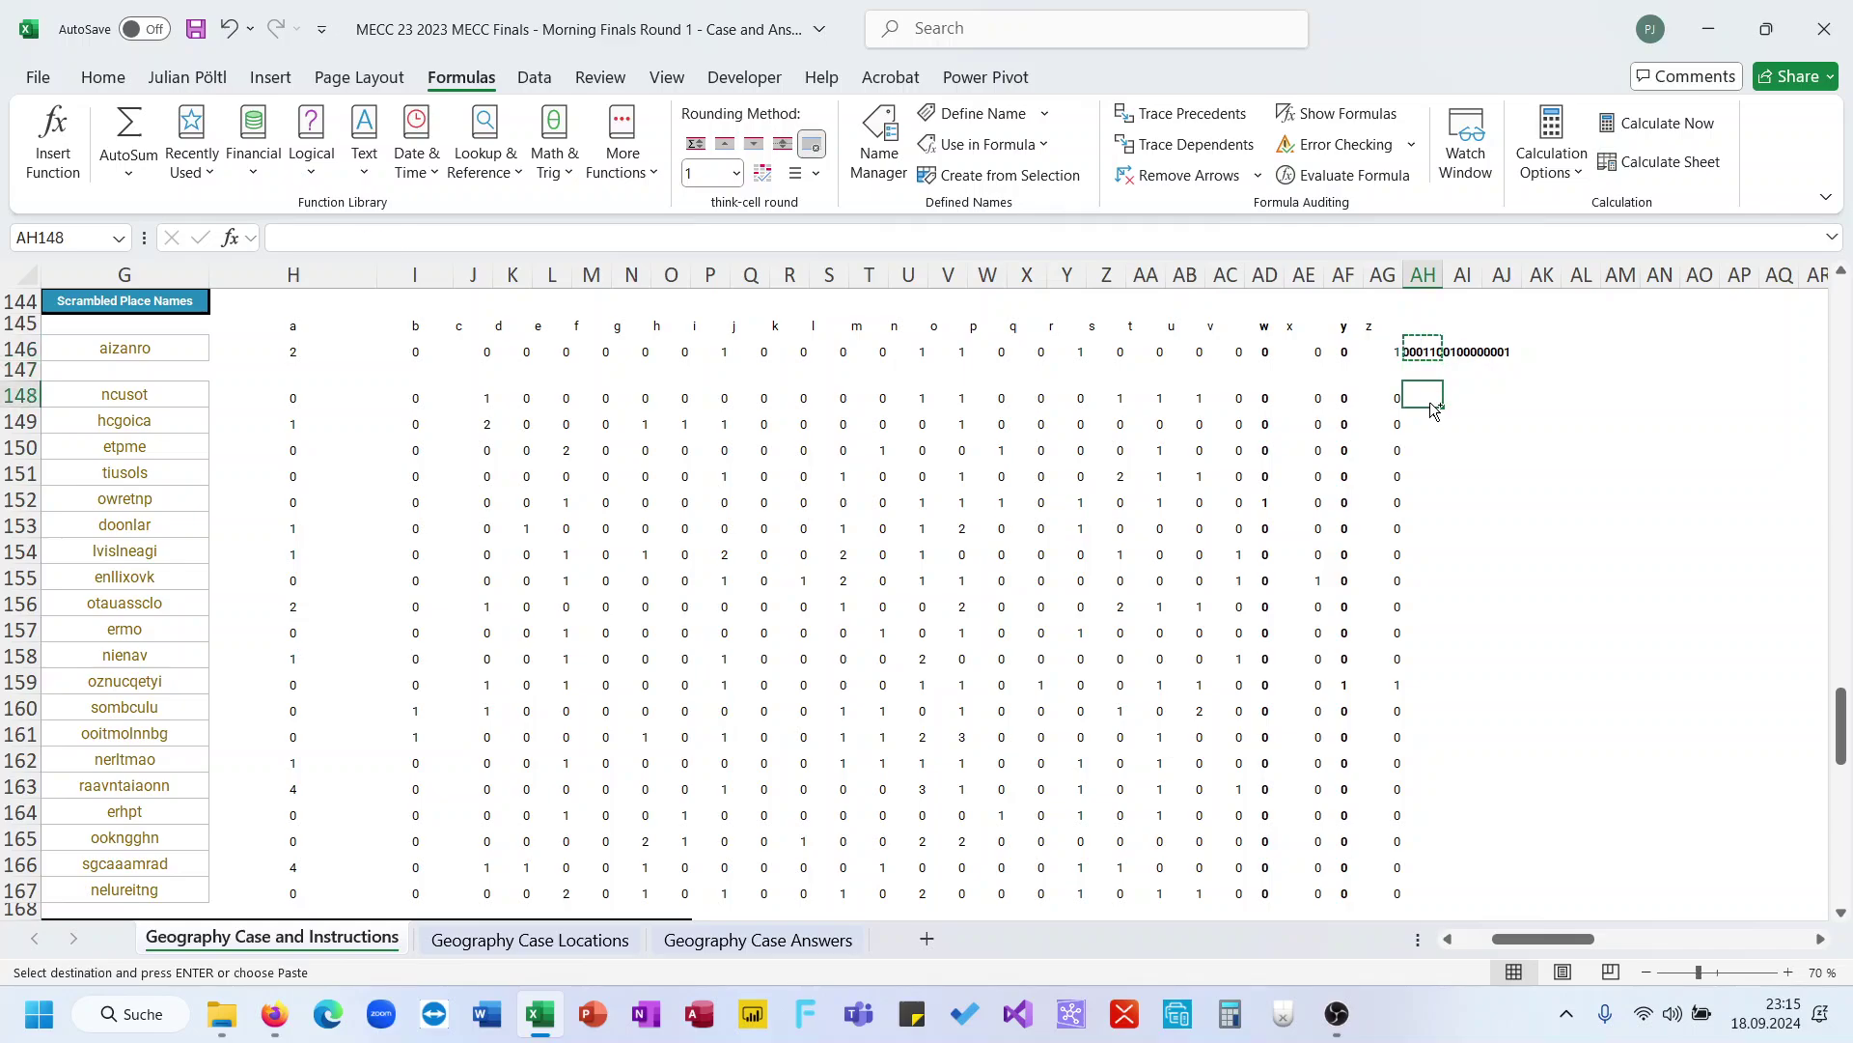
pyautogui.doubleClick(1439, 405)
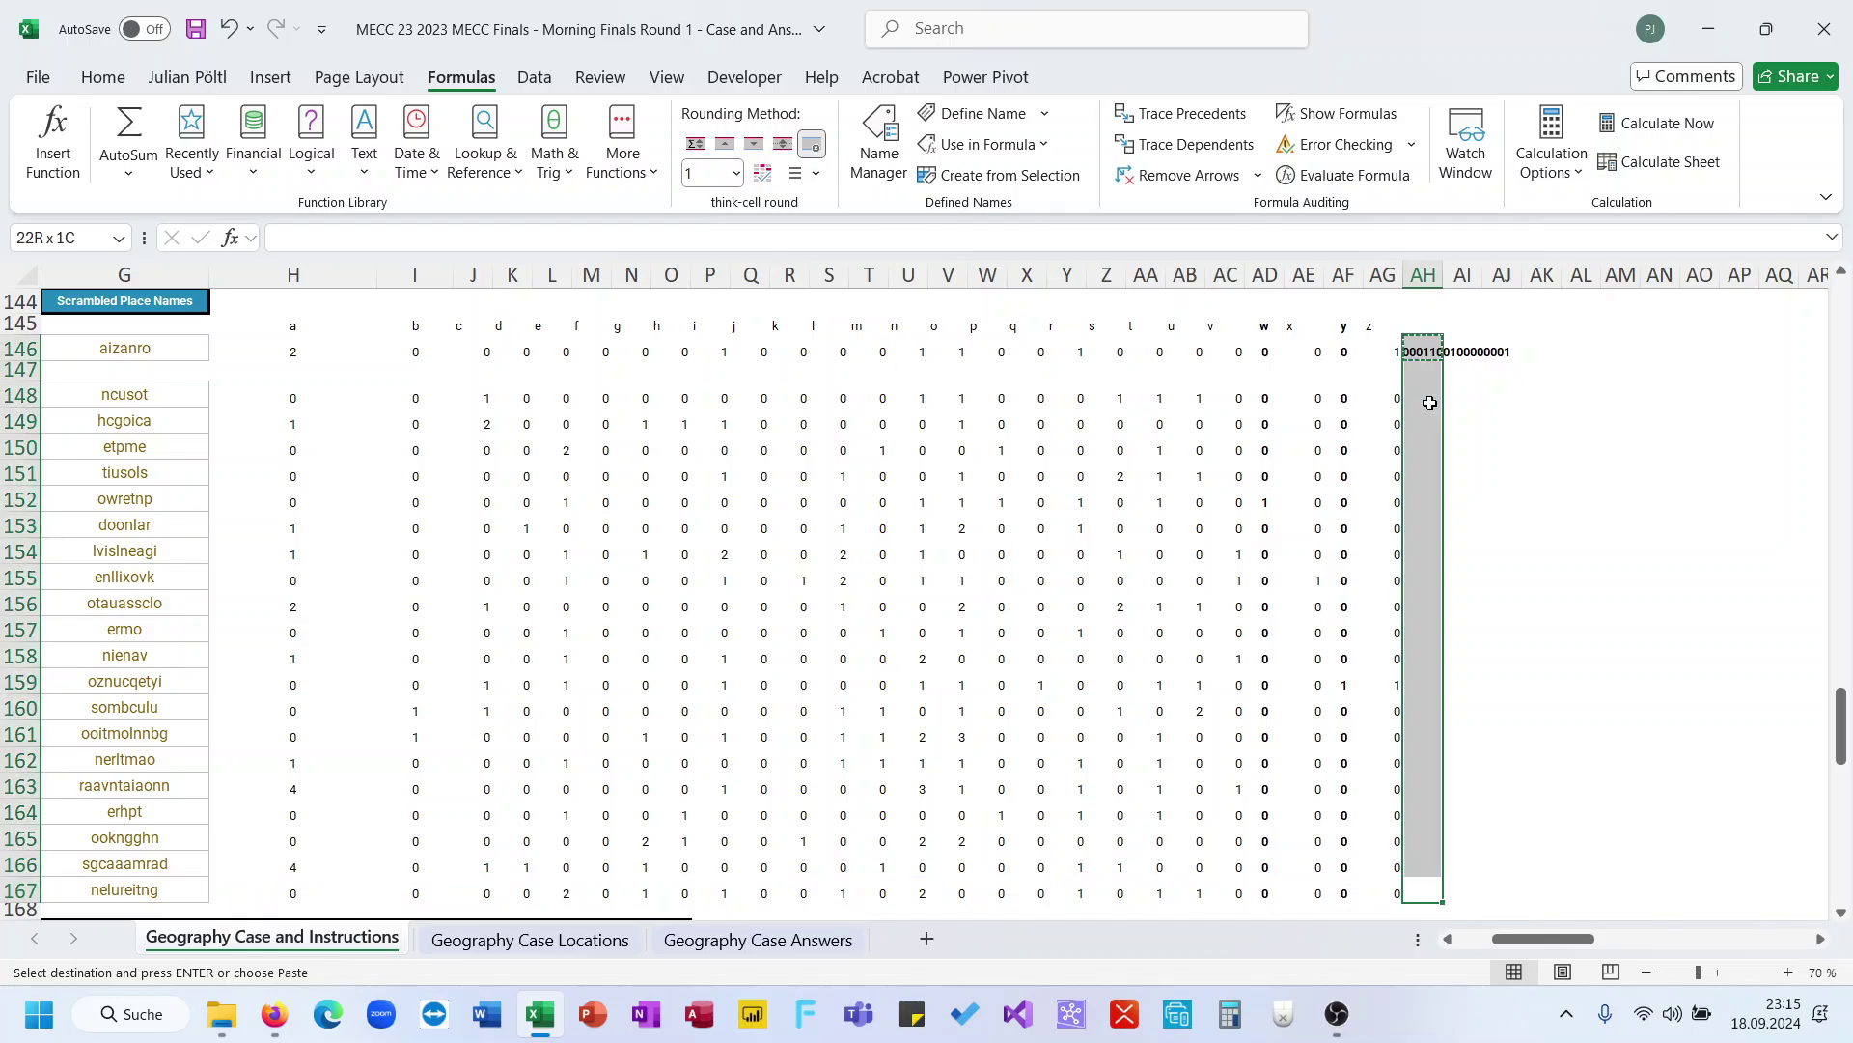
pyautogui.hotkey('shift', 'Down')
pyautogui.hotkey('ctrl', 'v')
pyautogui.hotkey('ctrl', 'Left')
pyautogui.hotkey('ctrl', 'Left')
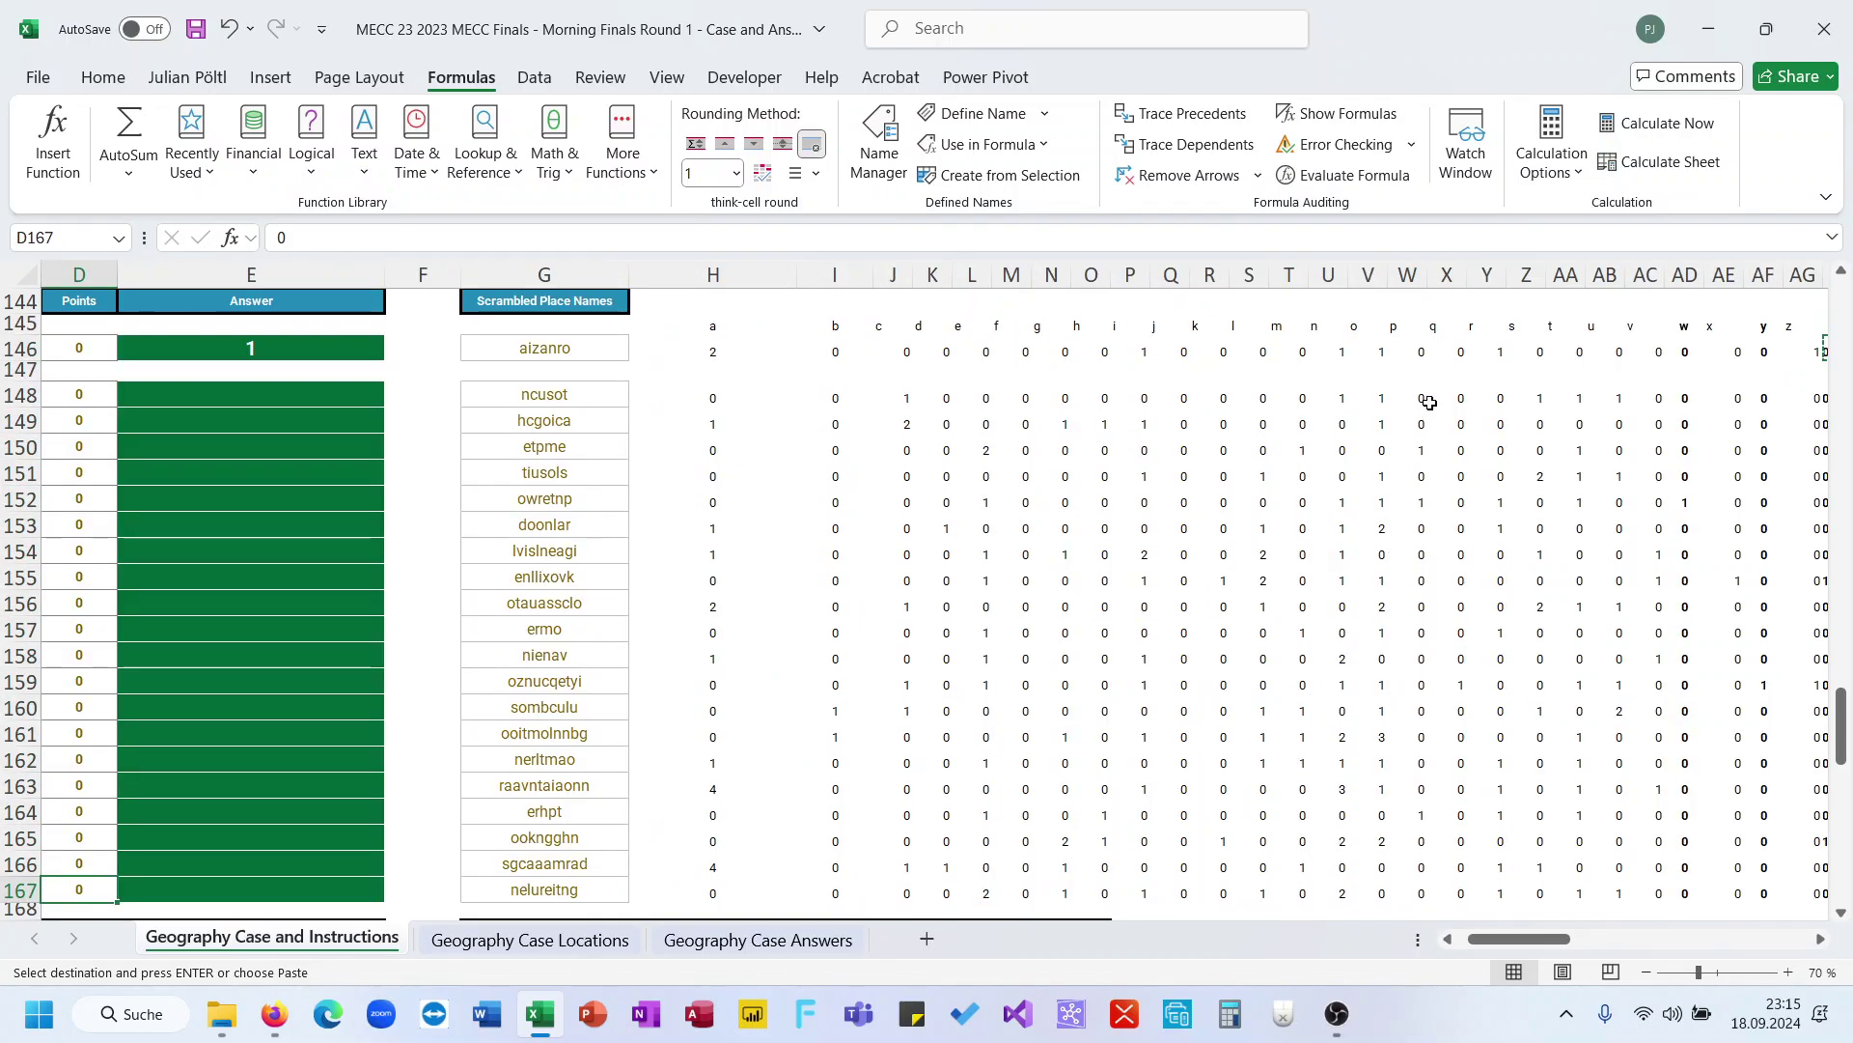
pyautogui.hscroll(-1, 956, 489)
pyautogui.hscroll(5, 956, 489)
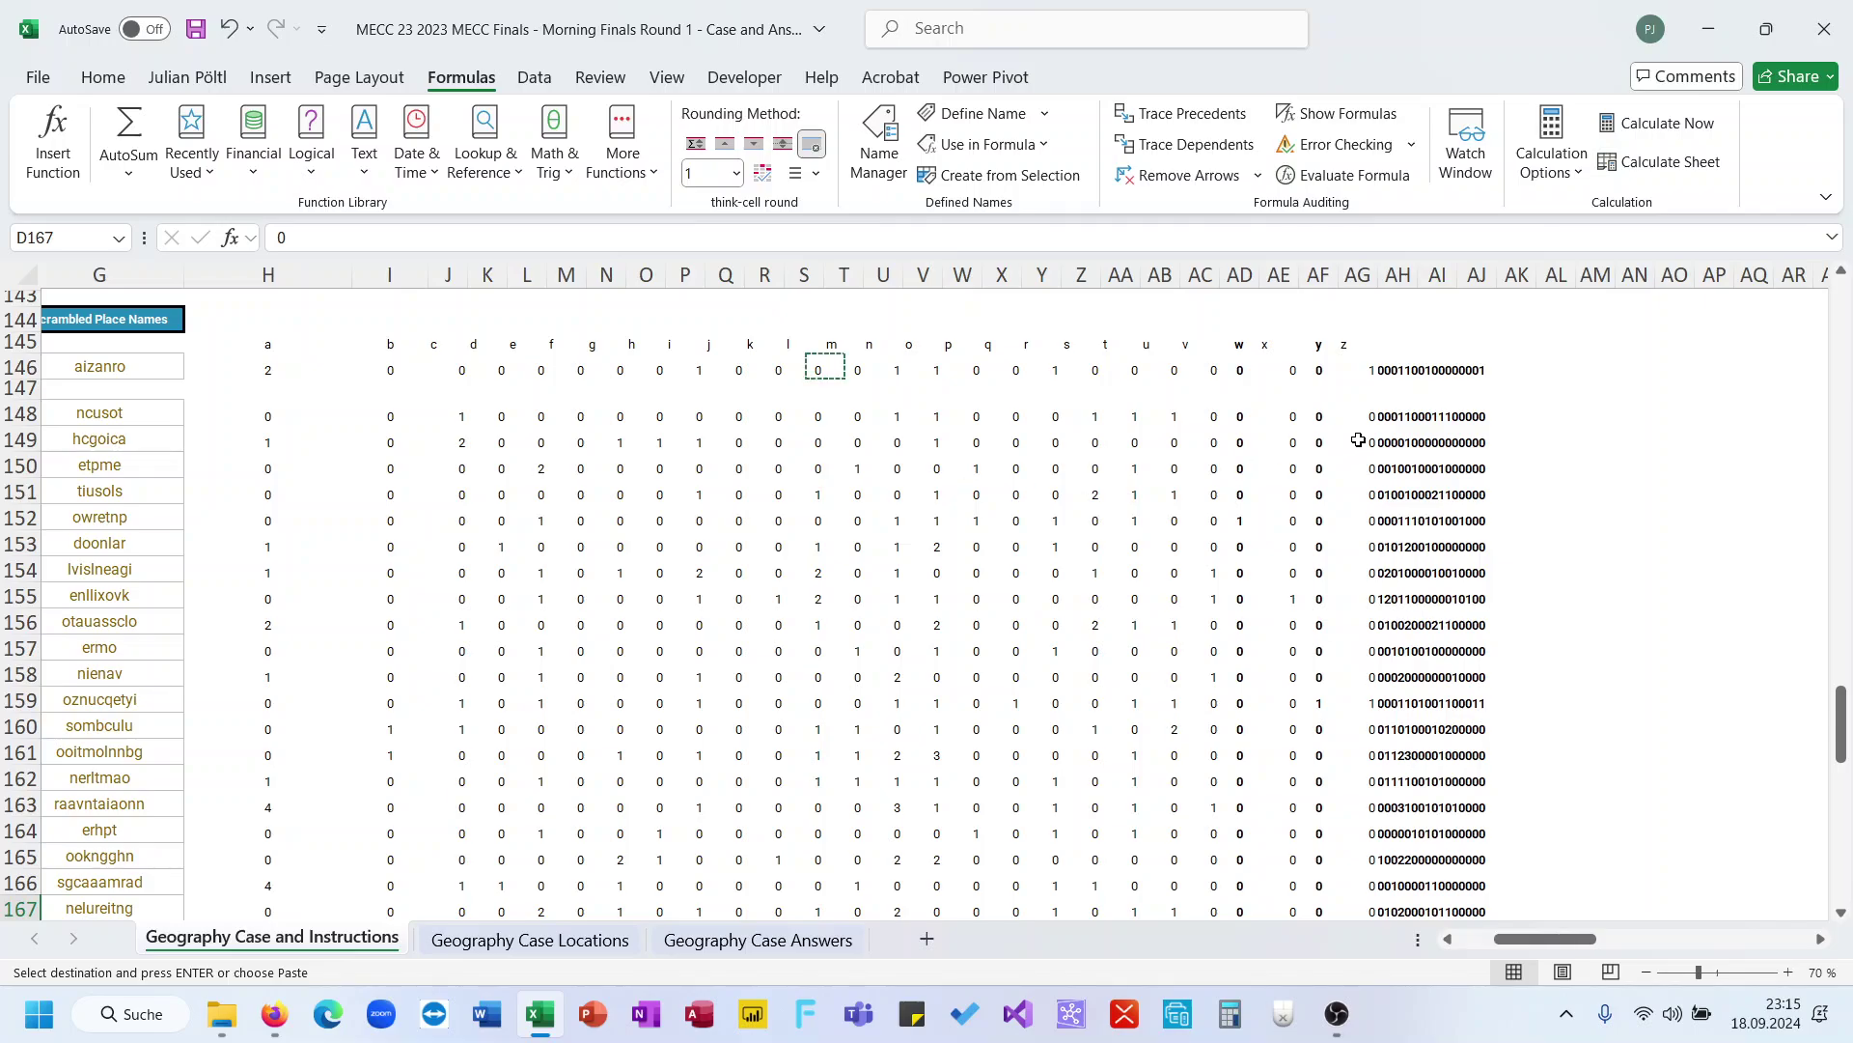
pyautogui.click(1402, 412)
pyautogui.hscroll(-5, 769, 463)
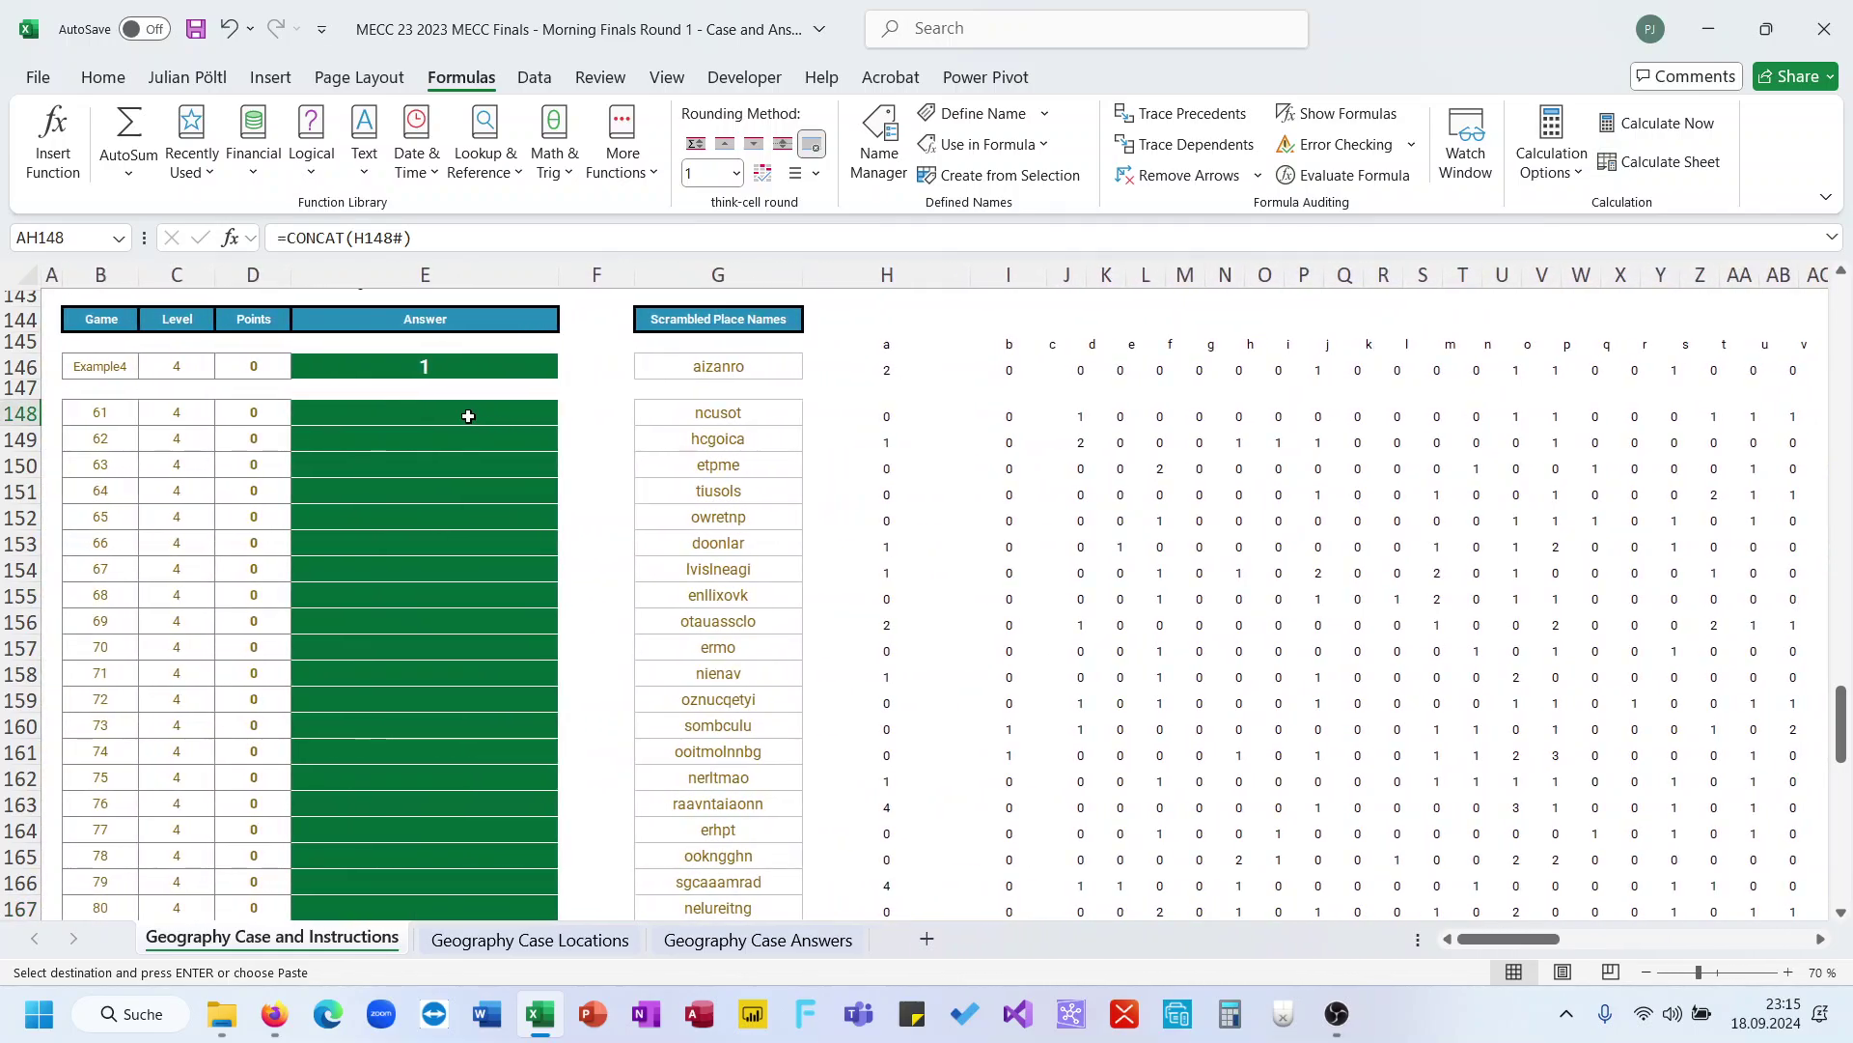
pyautogui.click(468, 416)
pyautogui.write('=xl')
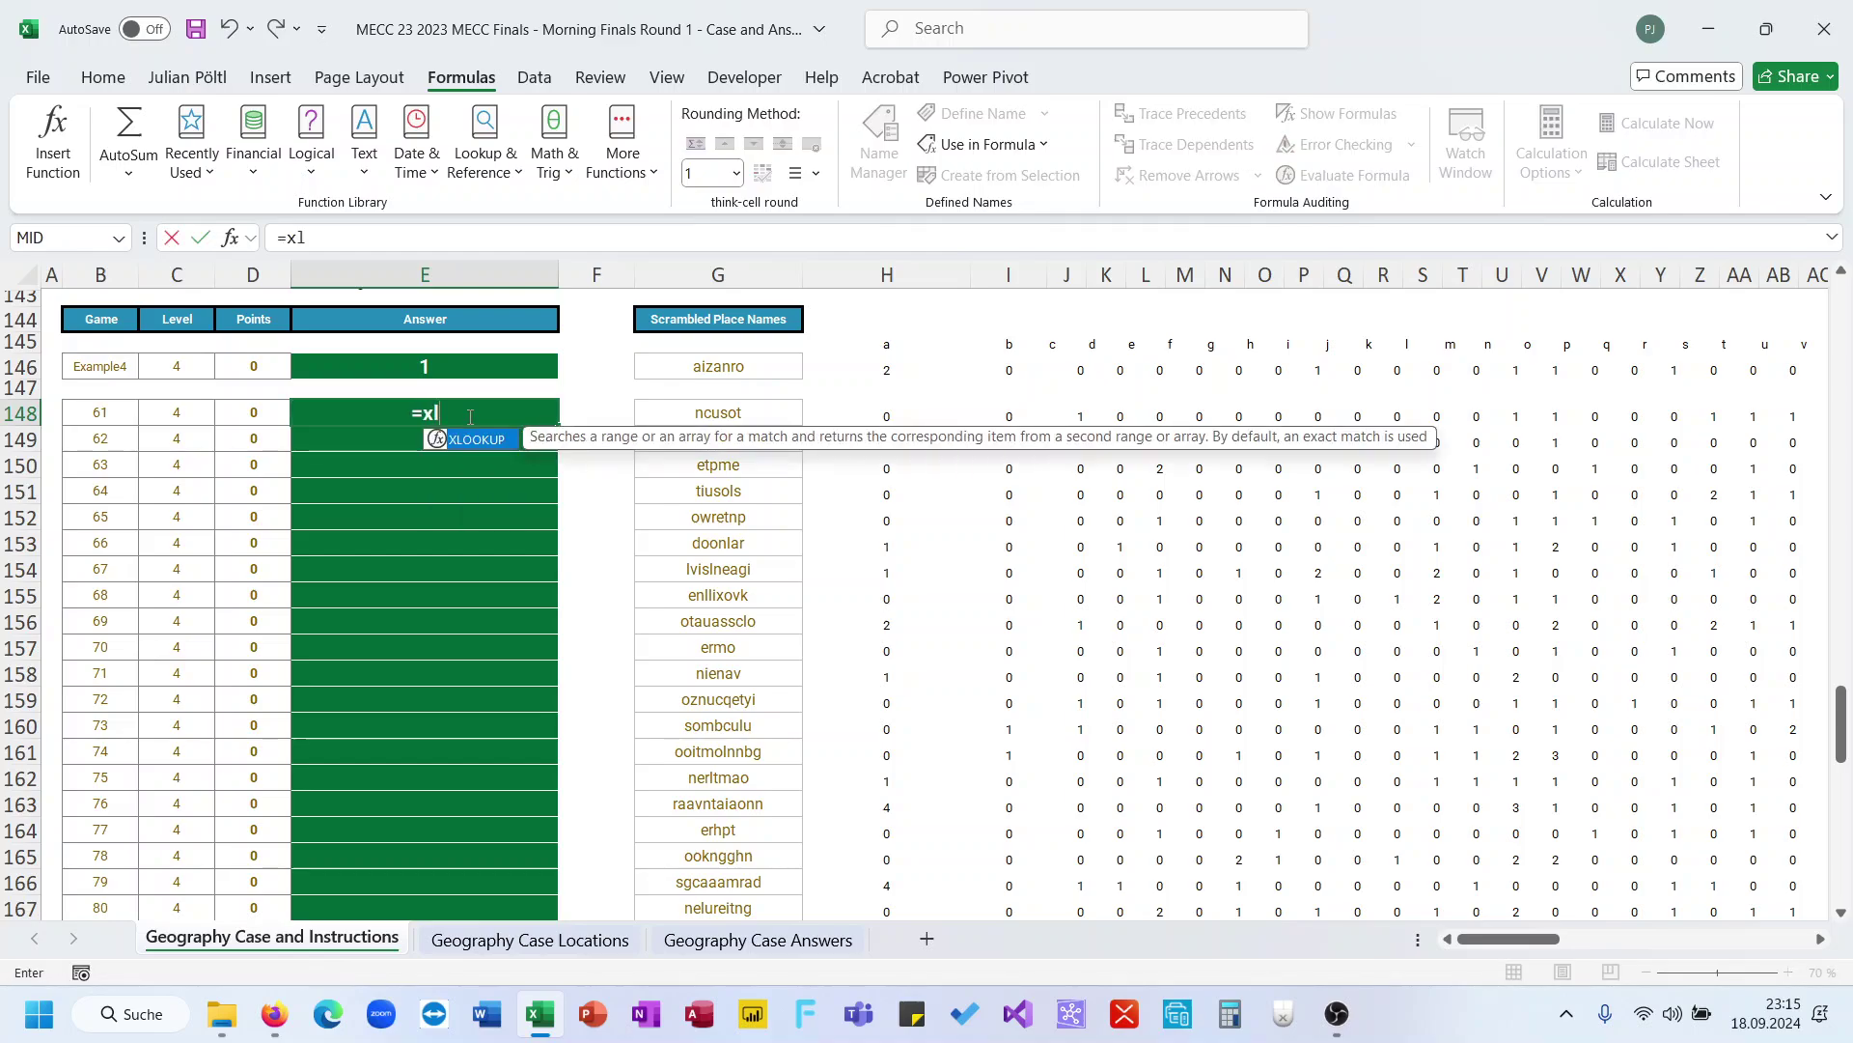
pyautogui.press('Tab')
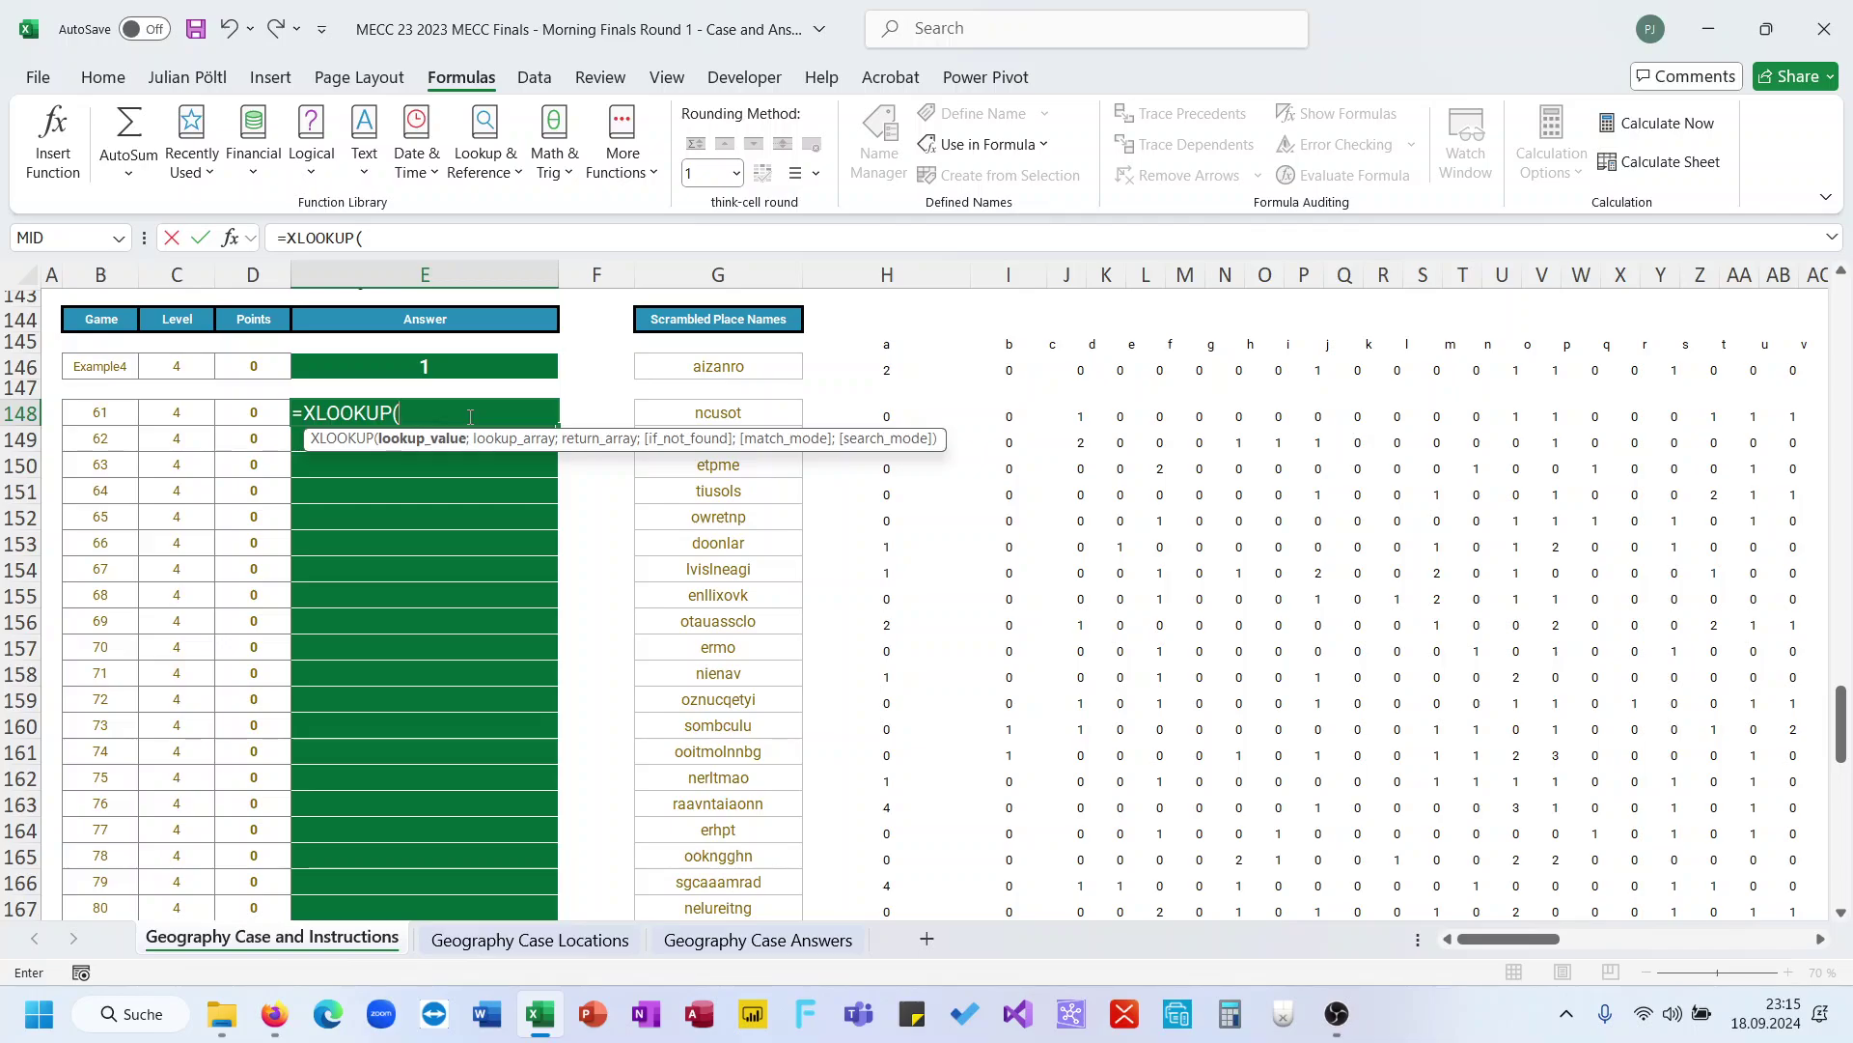
pyautogui.press('Escape')
pyautogui.scroll(3, 556, 464)
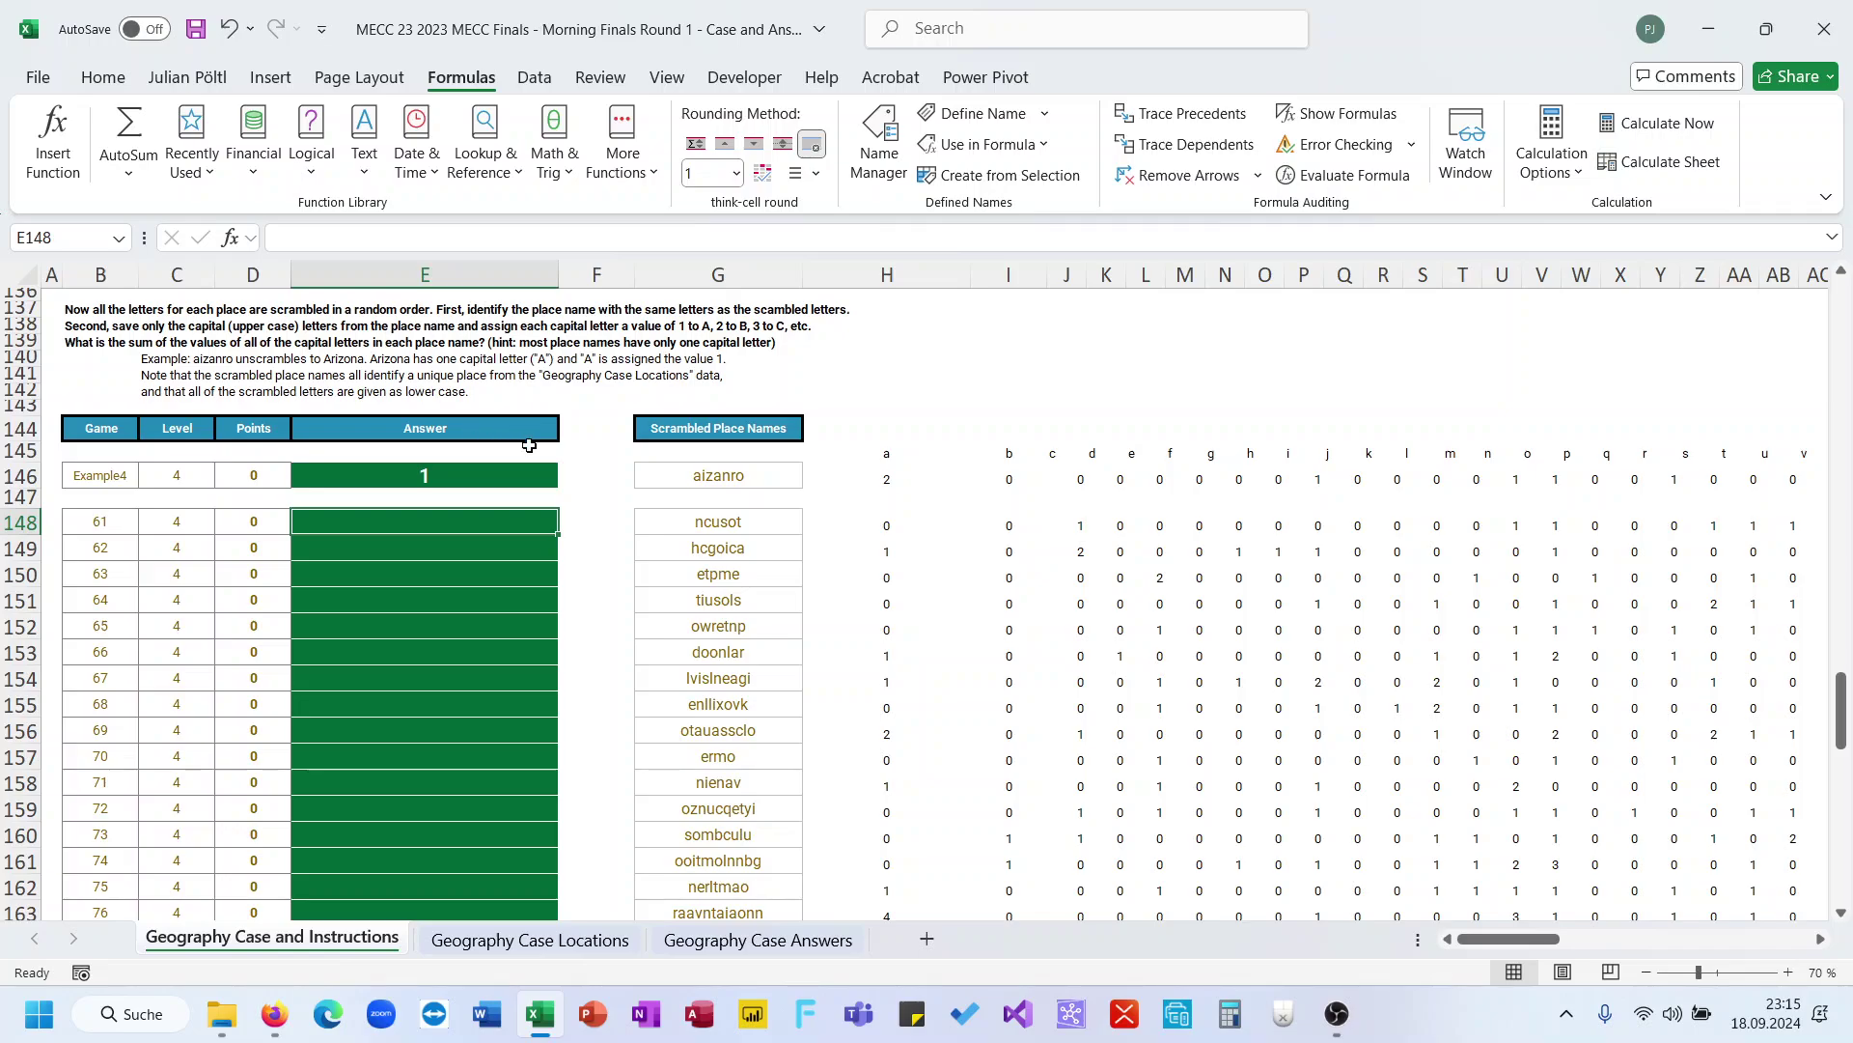
# On the Geography Case Locations sheet, insert two blank columns between the place names in column C and their lowercase versions
pyautogui.click(579, 938)
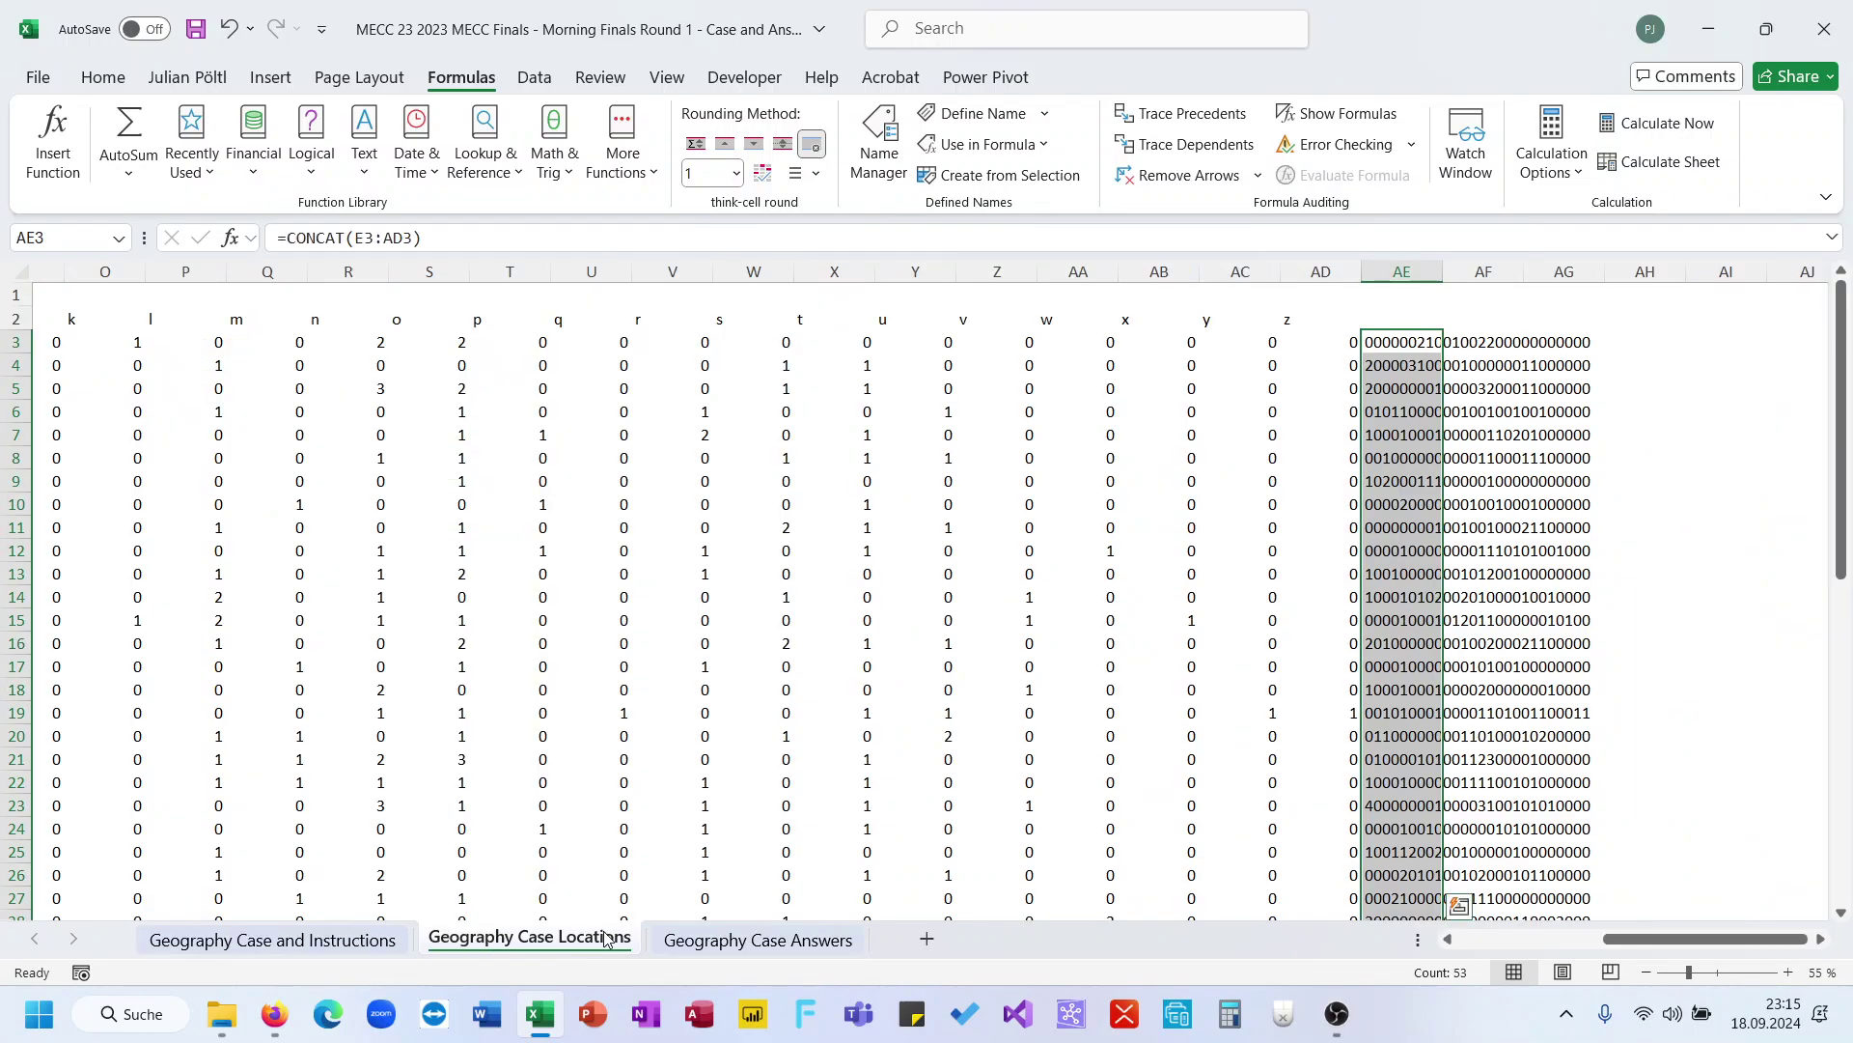
pyautogui.hscroll(-10, 600, 525)
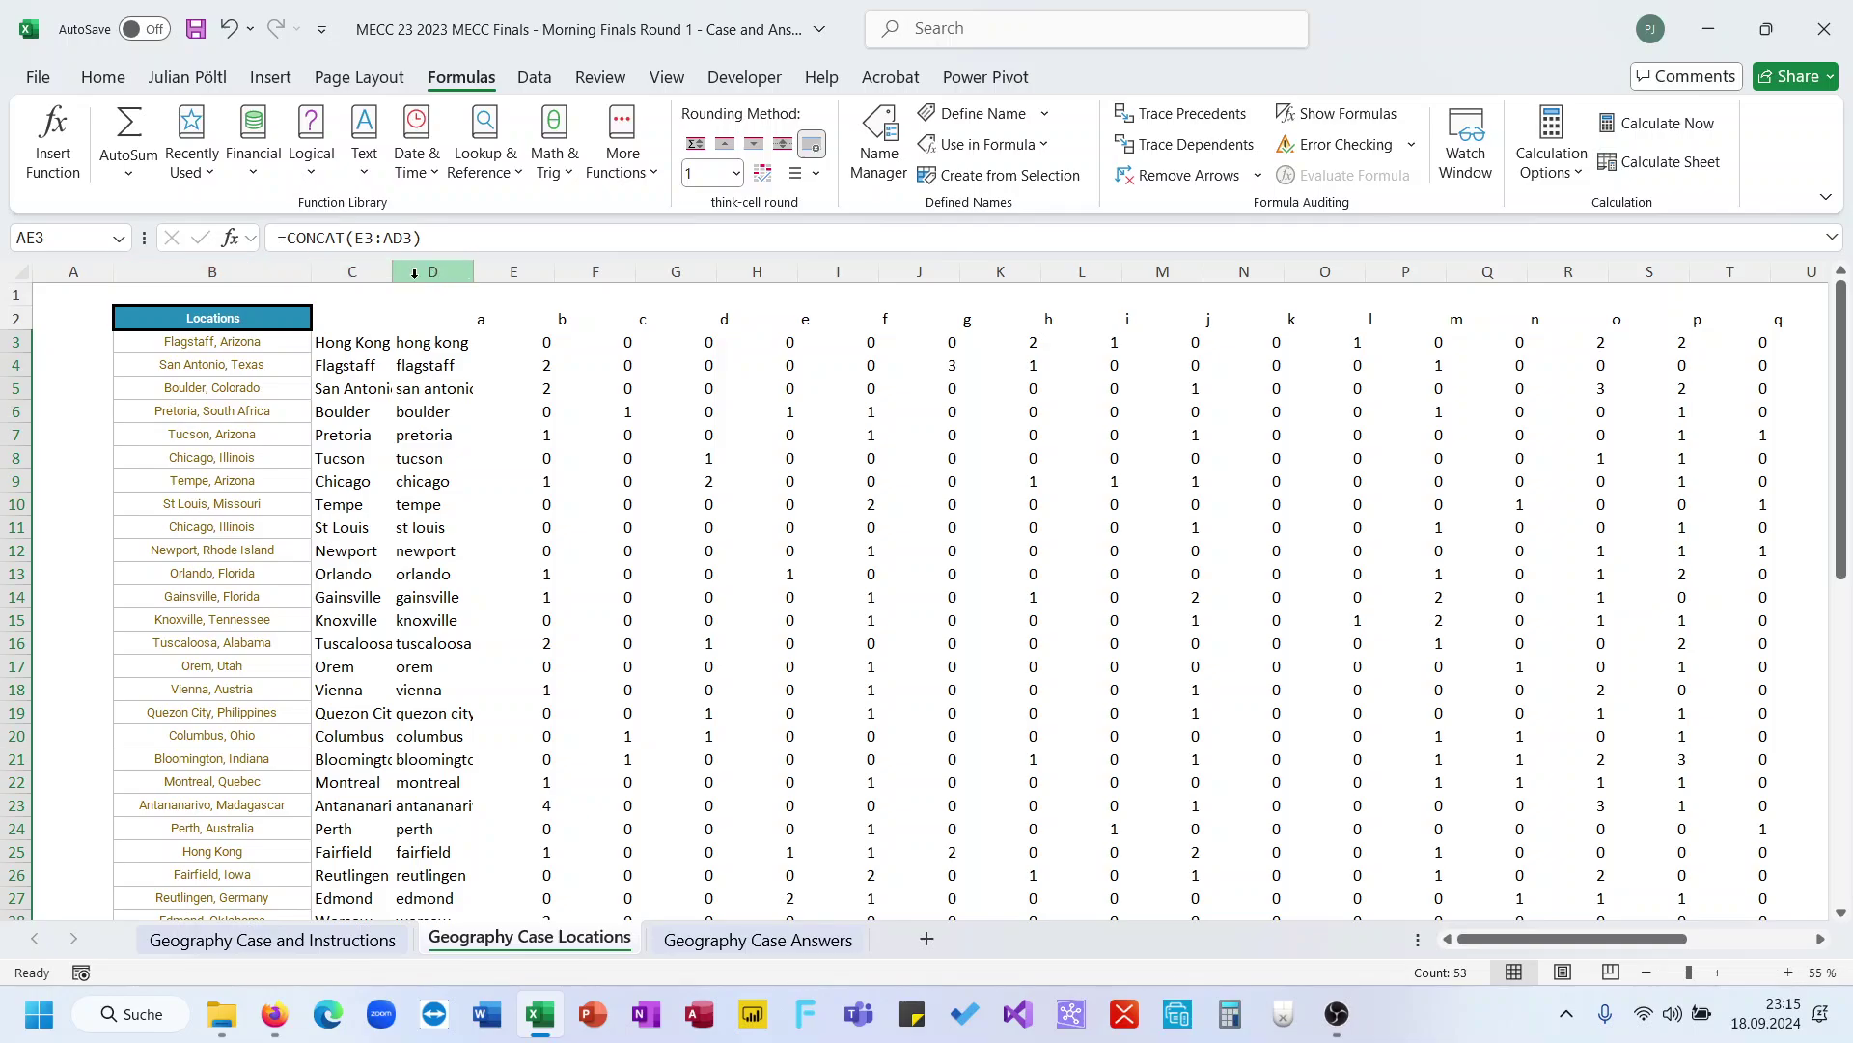
pyautogui.click(515, 272)
pyautogui.keyDown('shift'); pyautogui.click(459, 271); pyautogui.keyUp('shift')
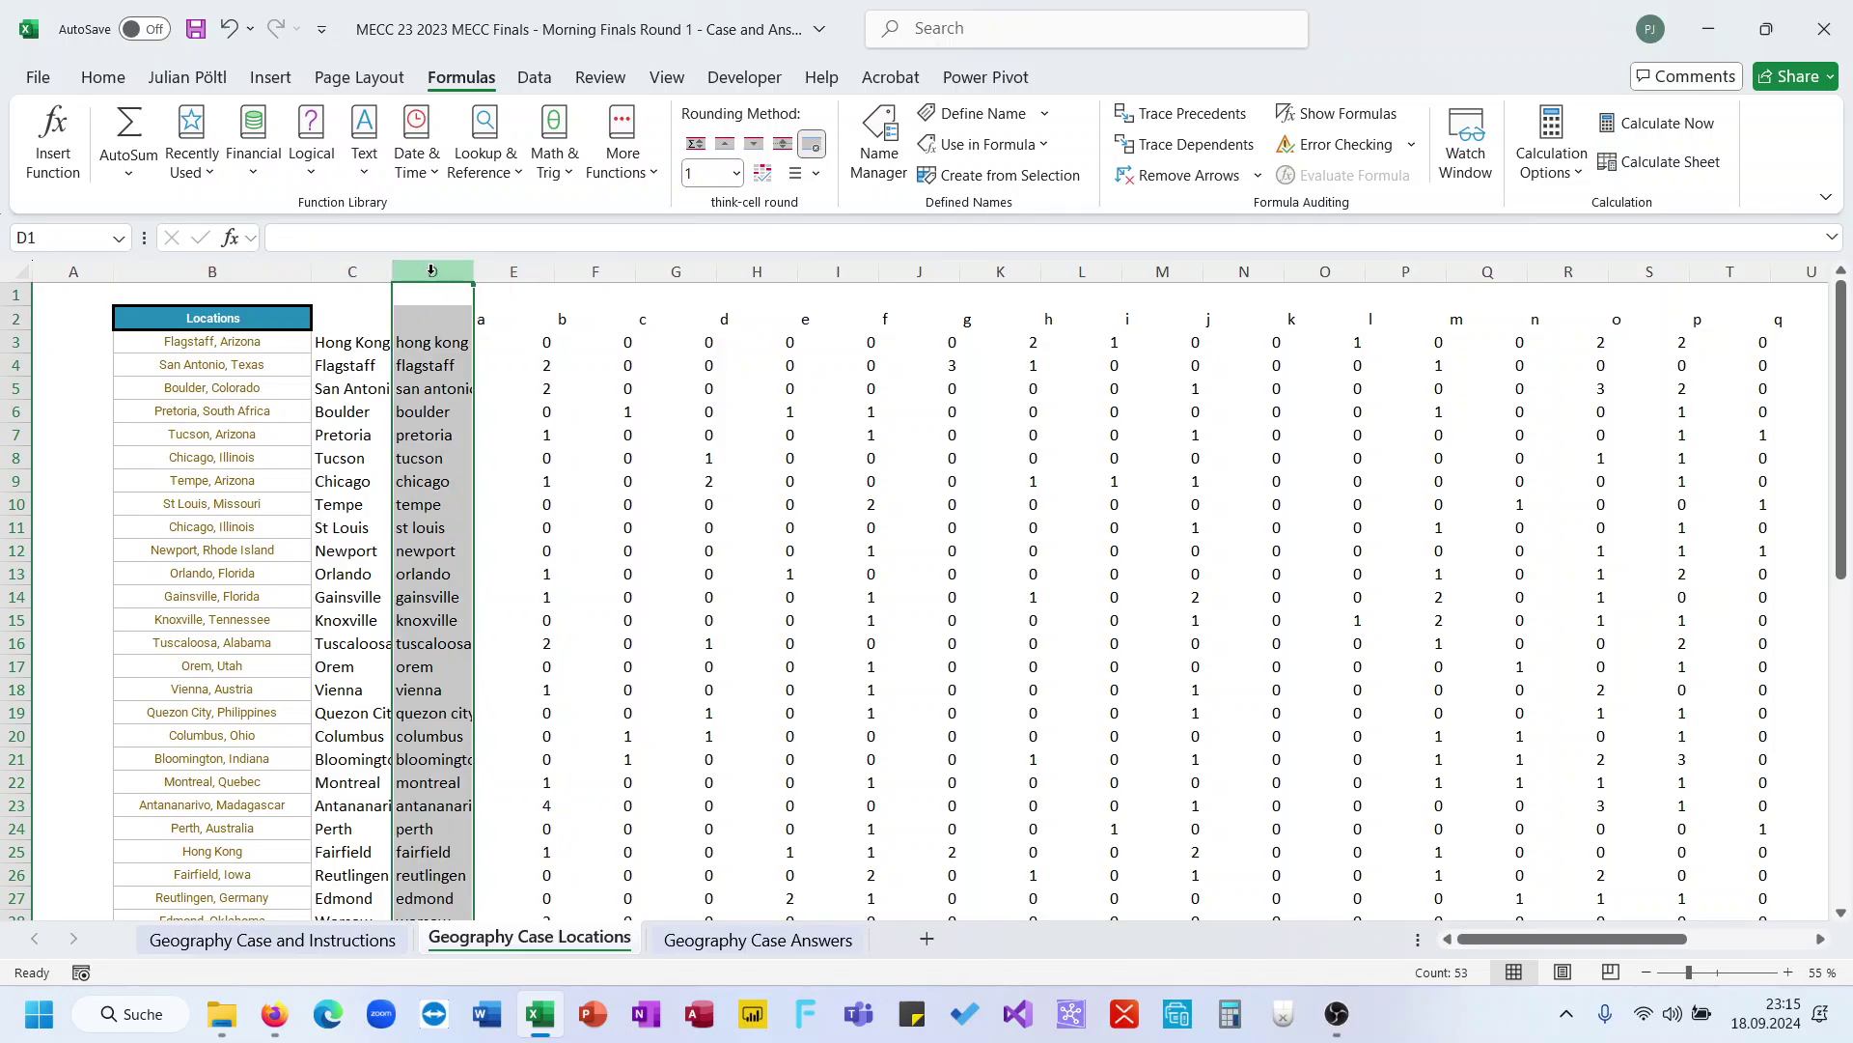
pyautogui.hotkey('ctrl', '+')
# In D3, split the place name into separate words at each space with =TEXTSPLIT(C3;" ")
pyautogui.click(440, 344)
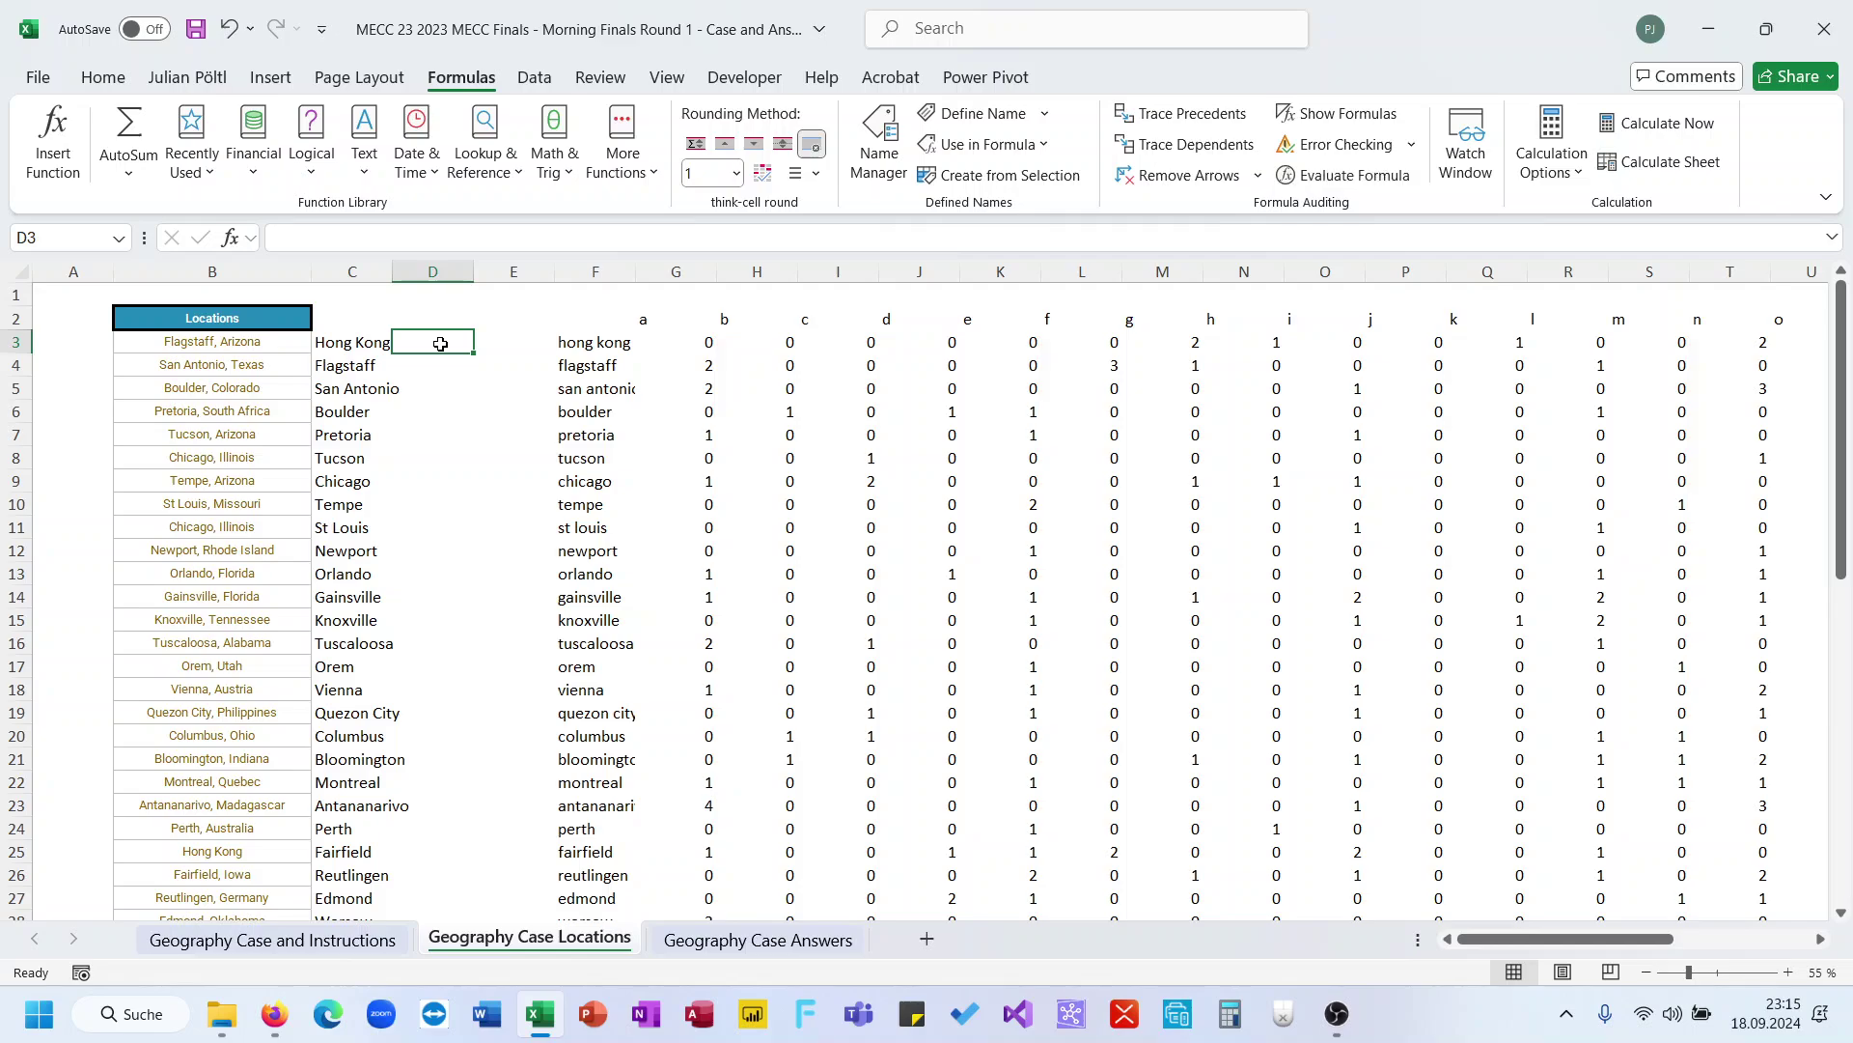
pyautogui.write('=t')
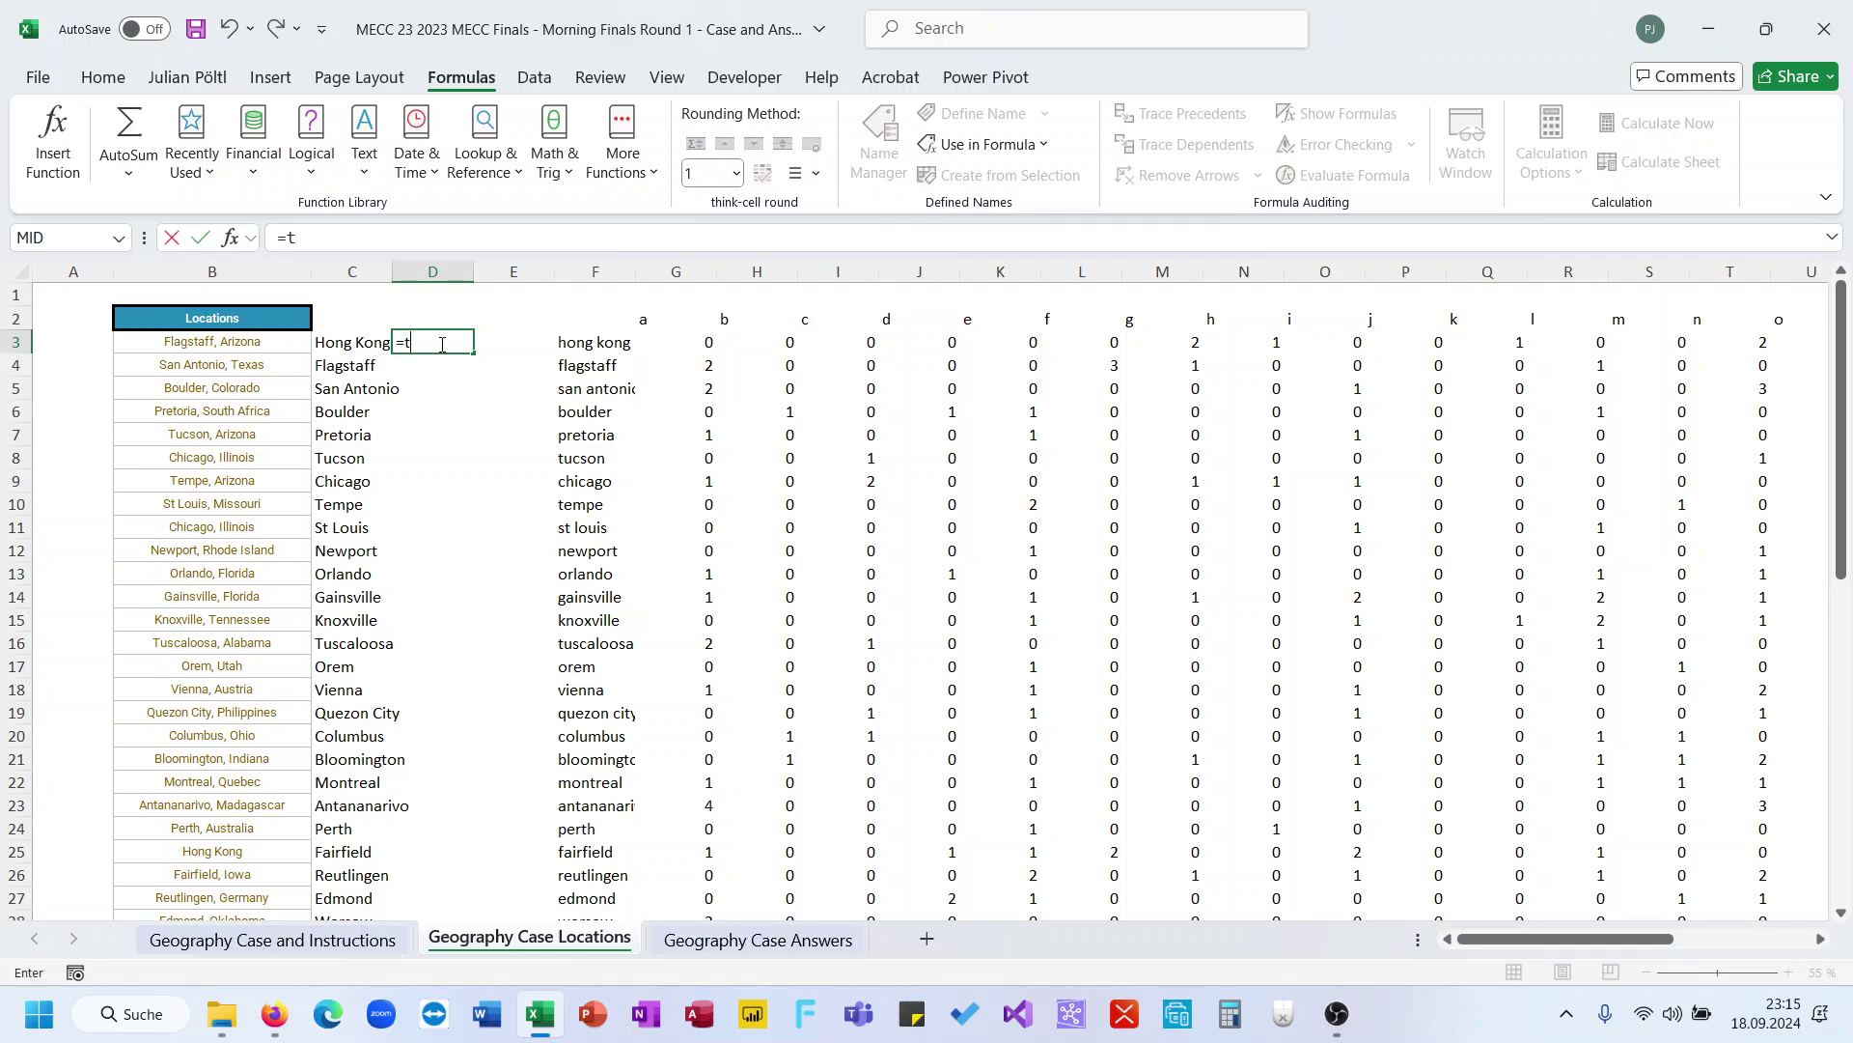
pyautogui.write('exts')
pyautogui.press('Tab')
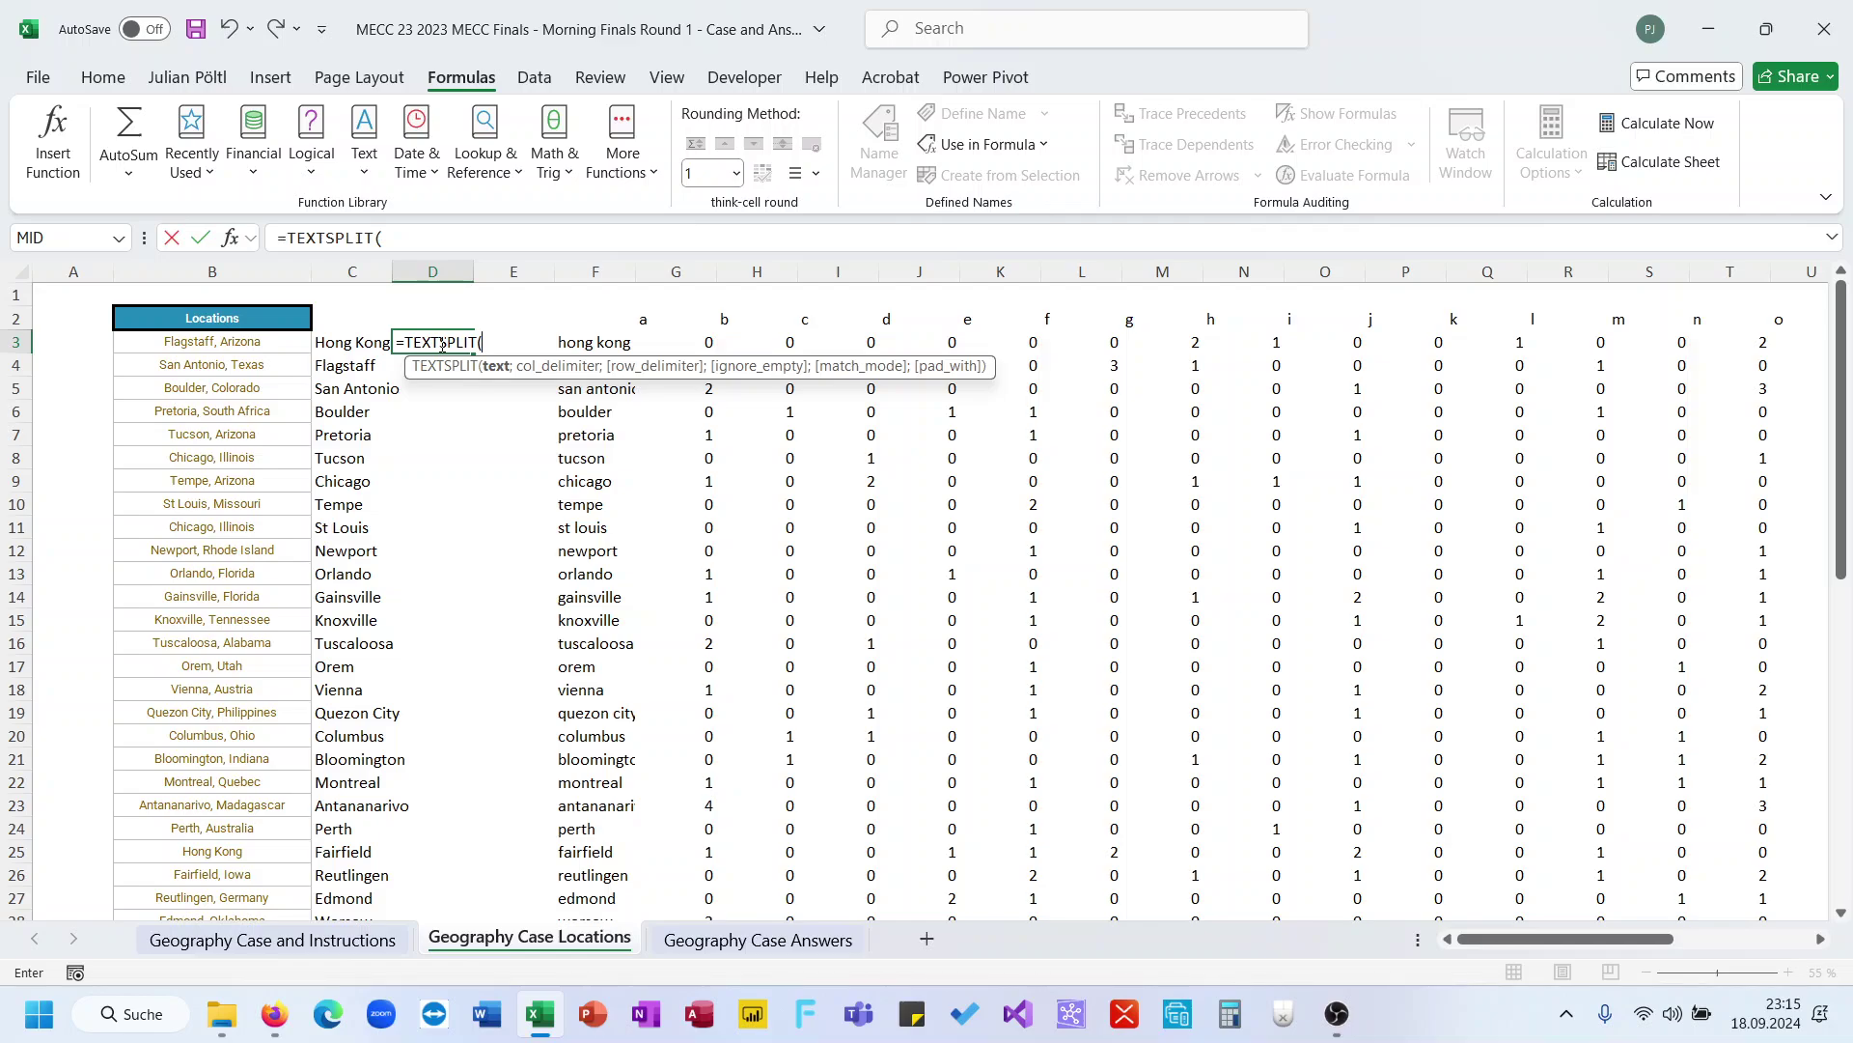
pyautogui.press('Left')
pyautogui.write(';')
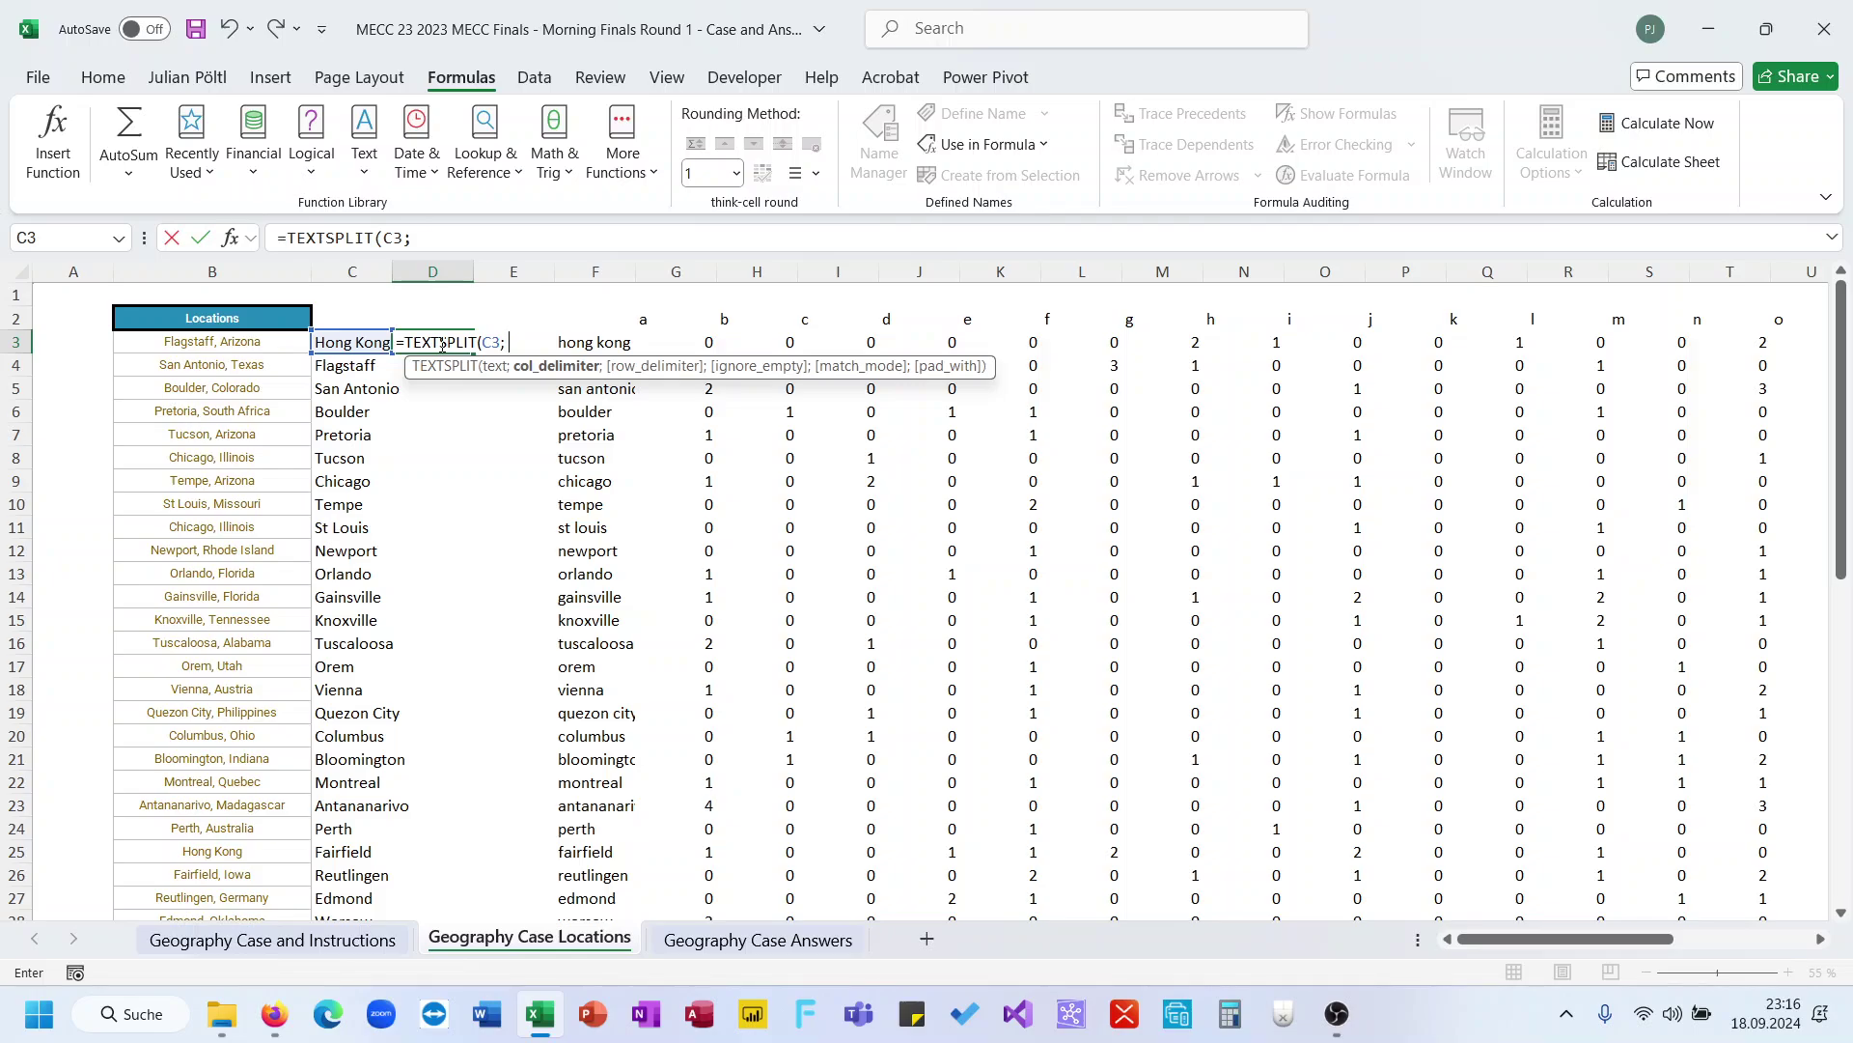
pyautogui.write('" ")')
pyautogui.press('Return')
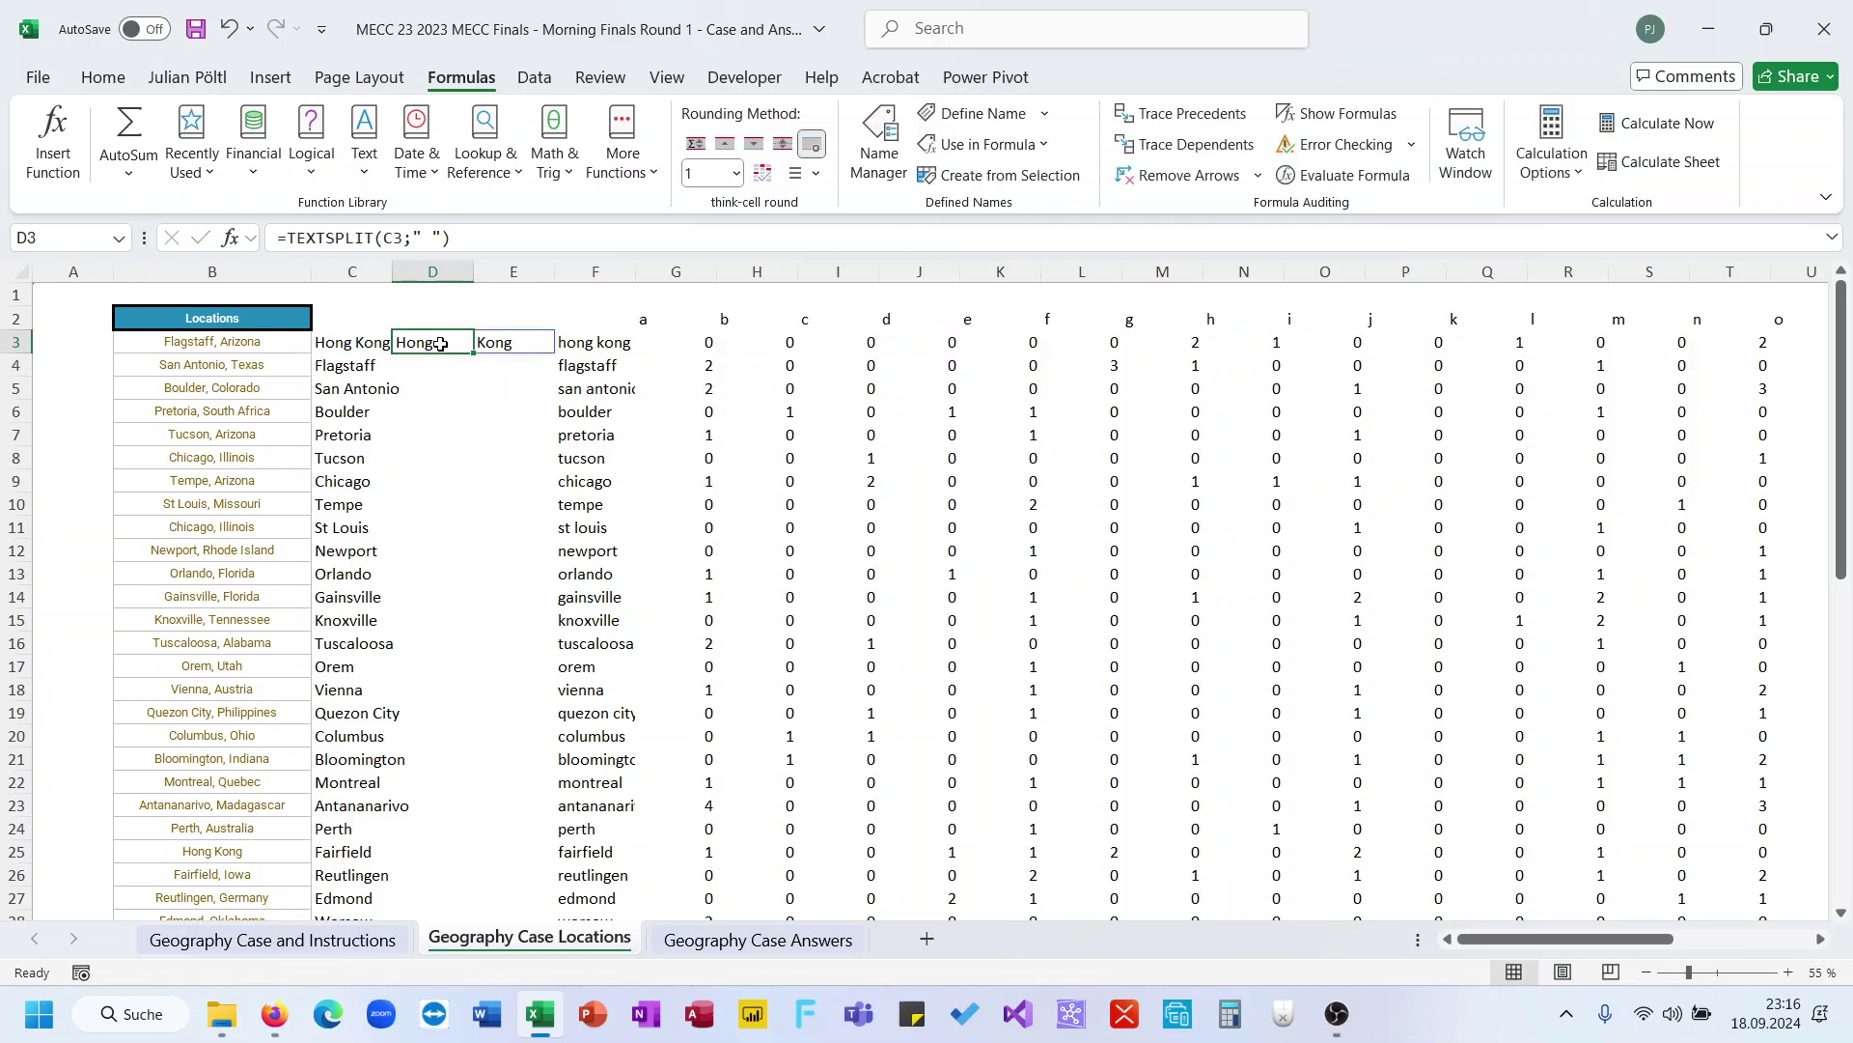
# Wrap the D3 formula in LEFT to keep only each word's first letter: =LEFT(TEXTSPLIT(C3;" "))
pyautogui.click(290, 236)
pyautogui.write('ri')
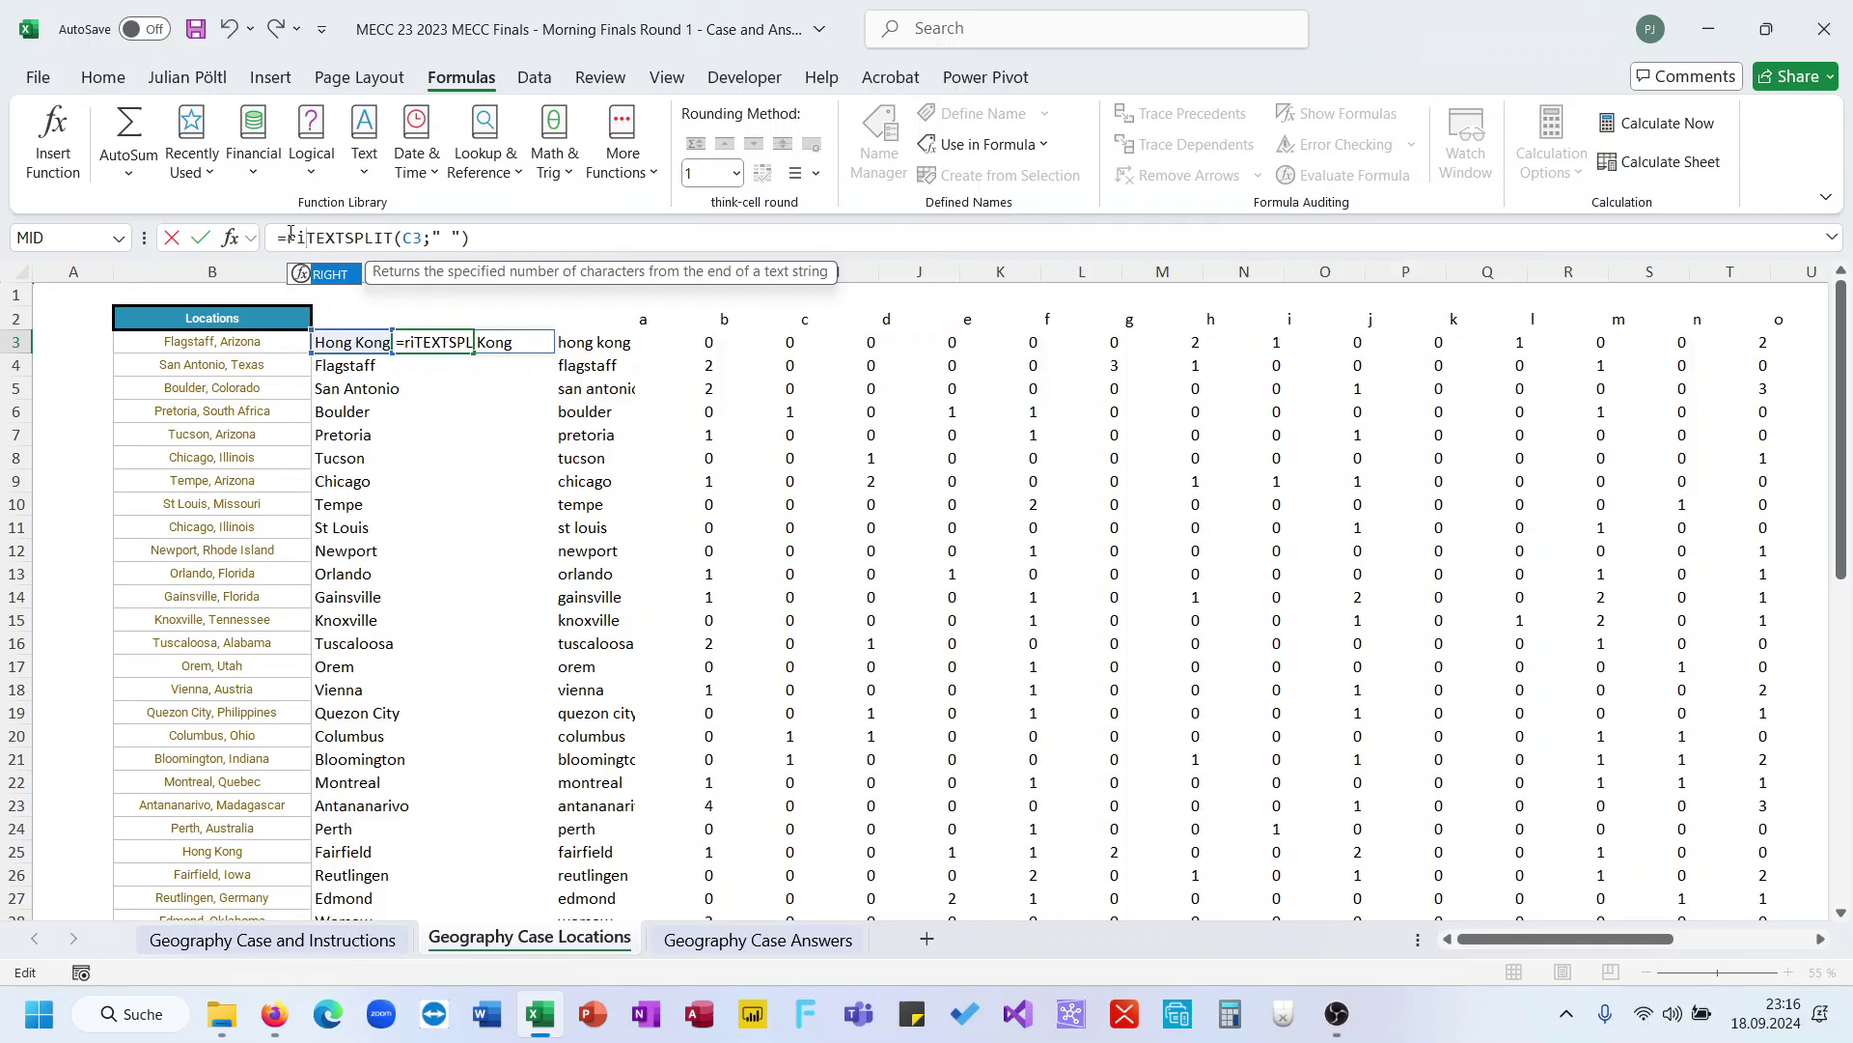
pyautogui.press('BackSpace')
pyautogui.press('BackSpace')
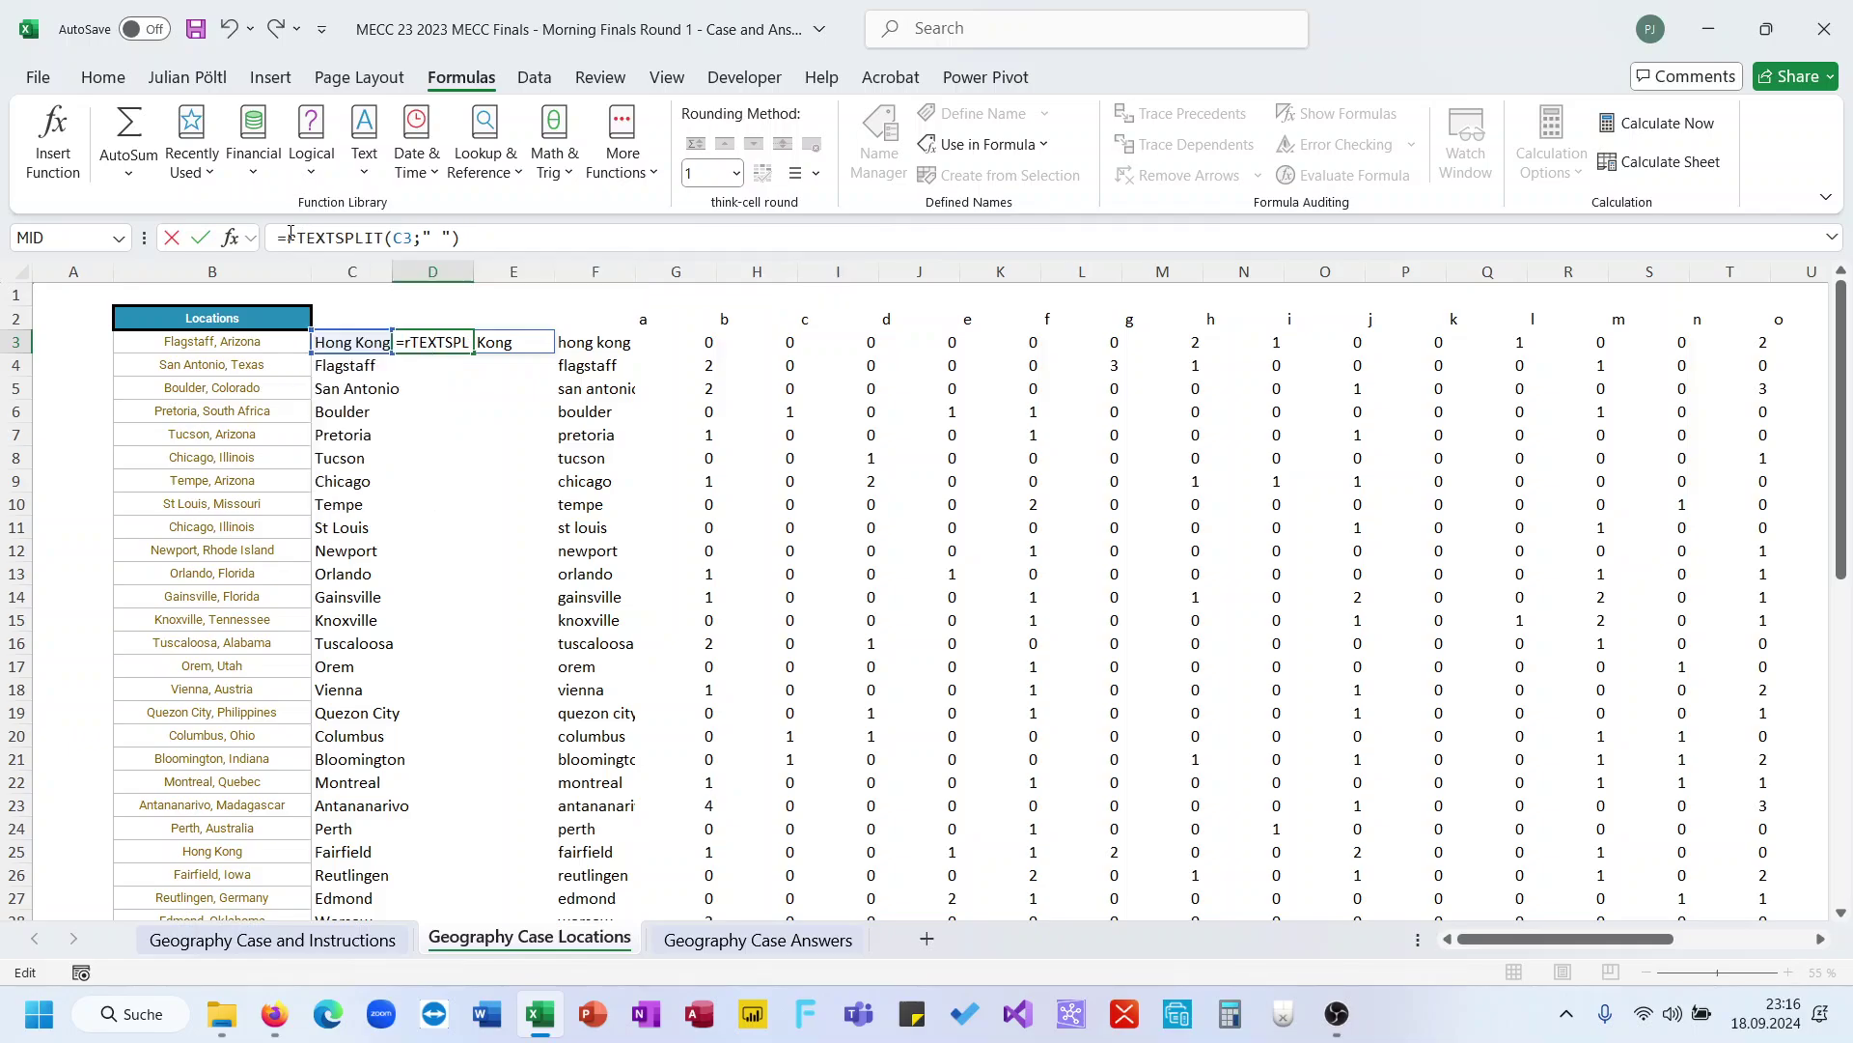
pyautogui.write('le')
pyautogui.press('Tab')
pyautogui.click(532, 232)
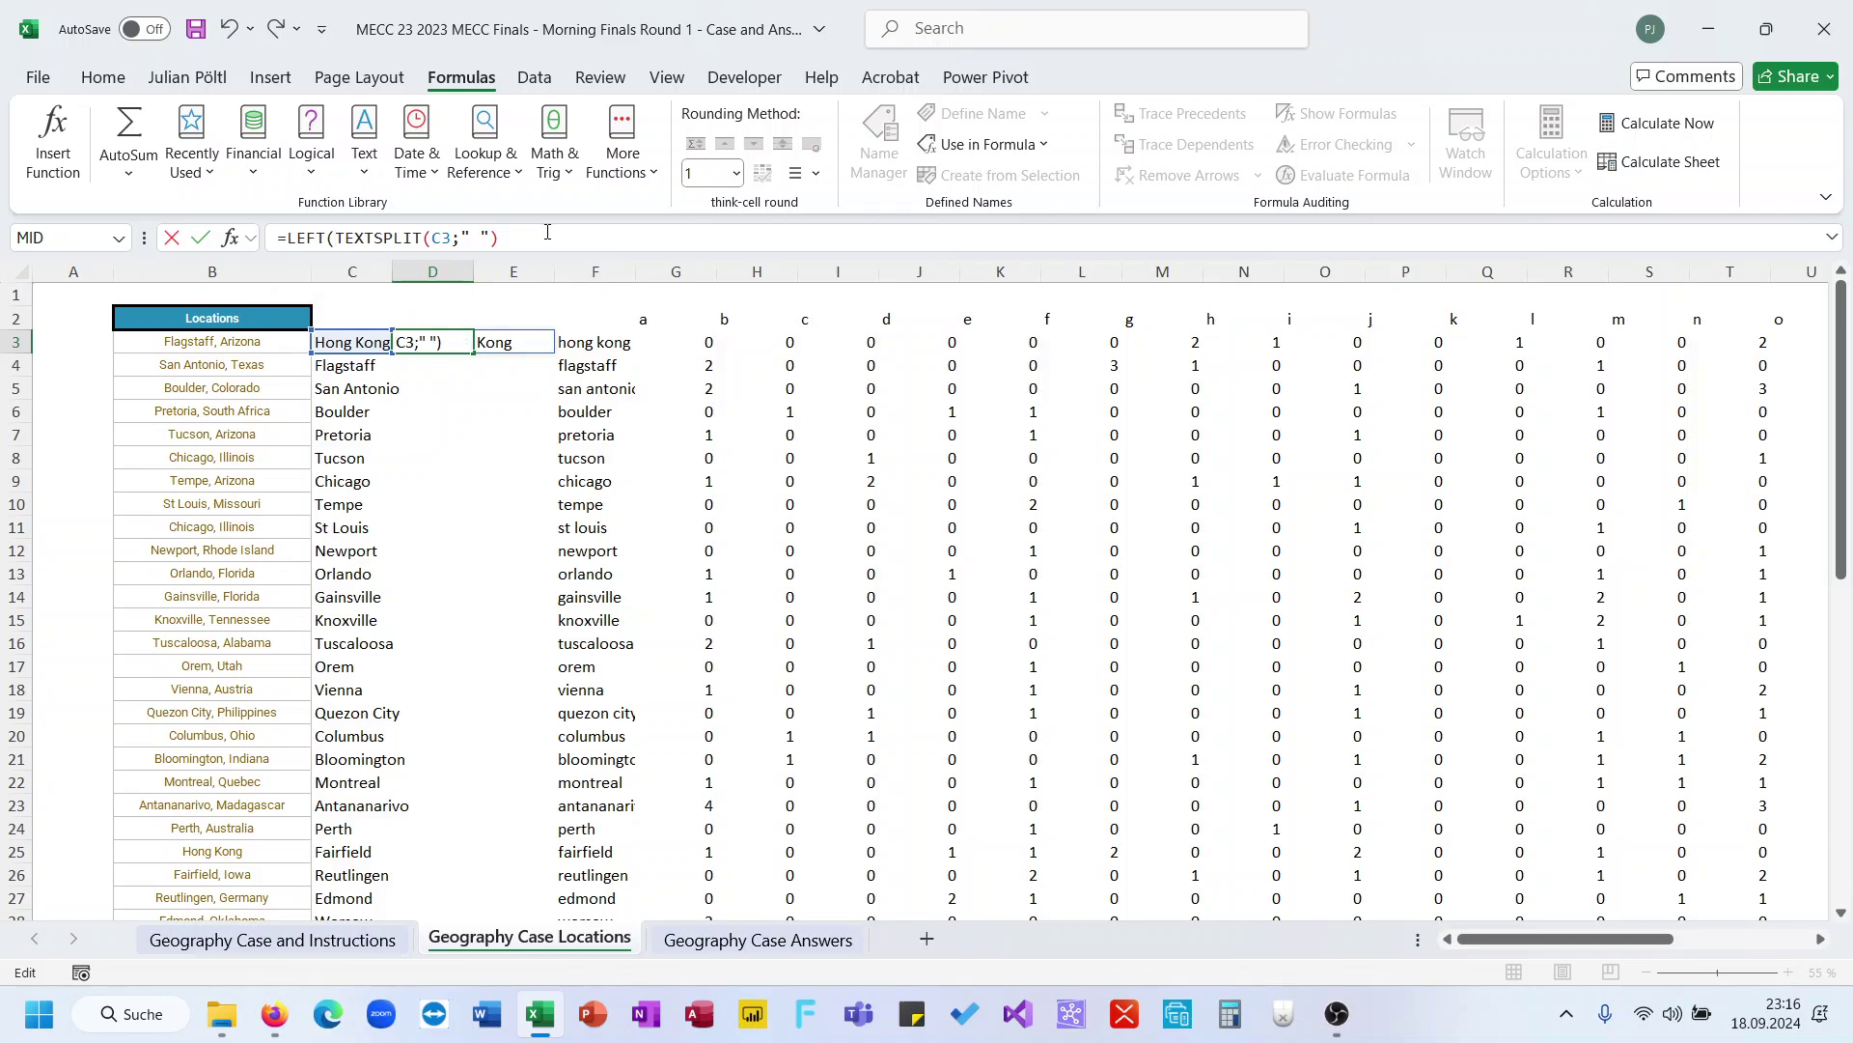
pyautogui.write(')')
pyautogui.press('Return')
pyautogui.press('Up')
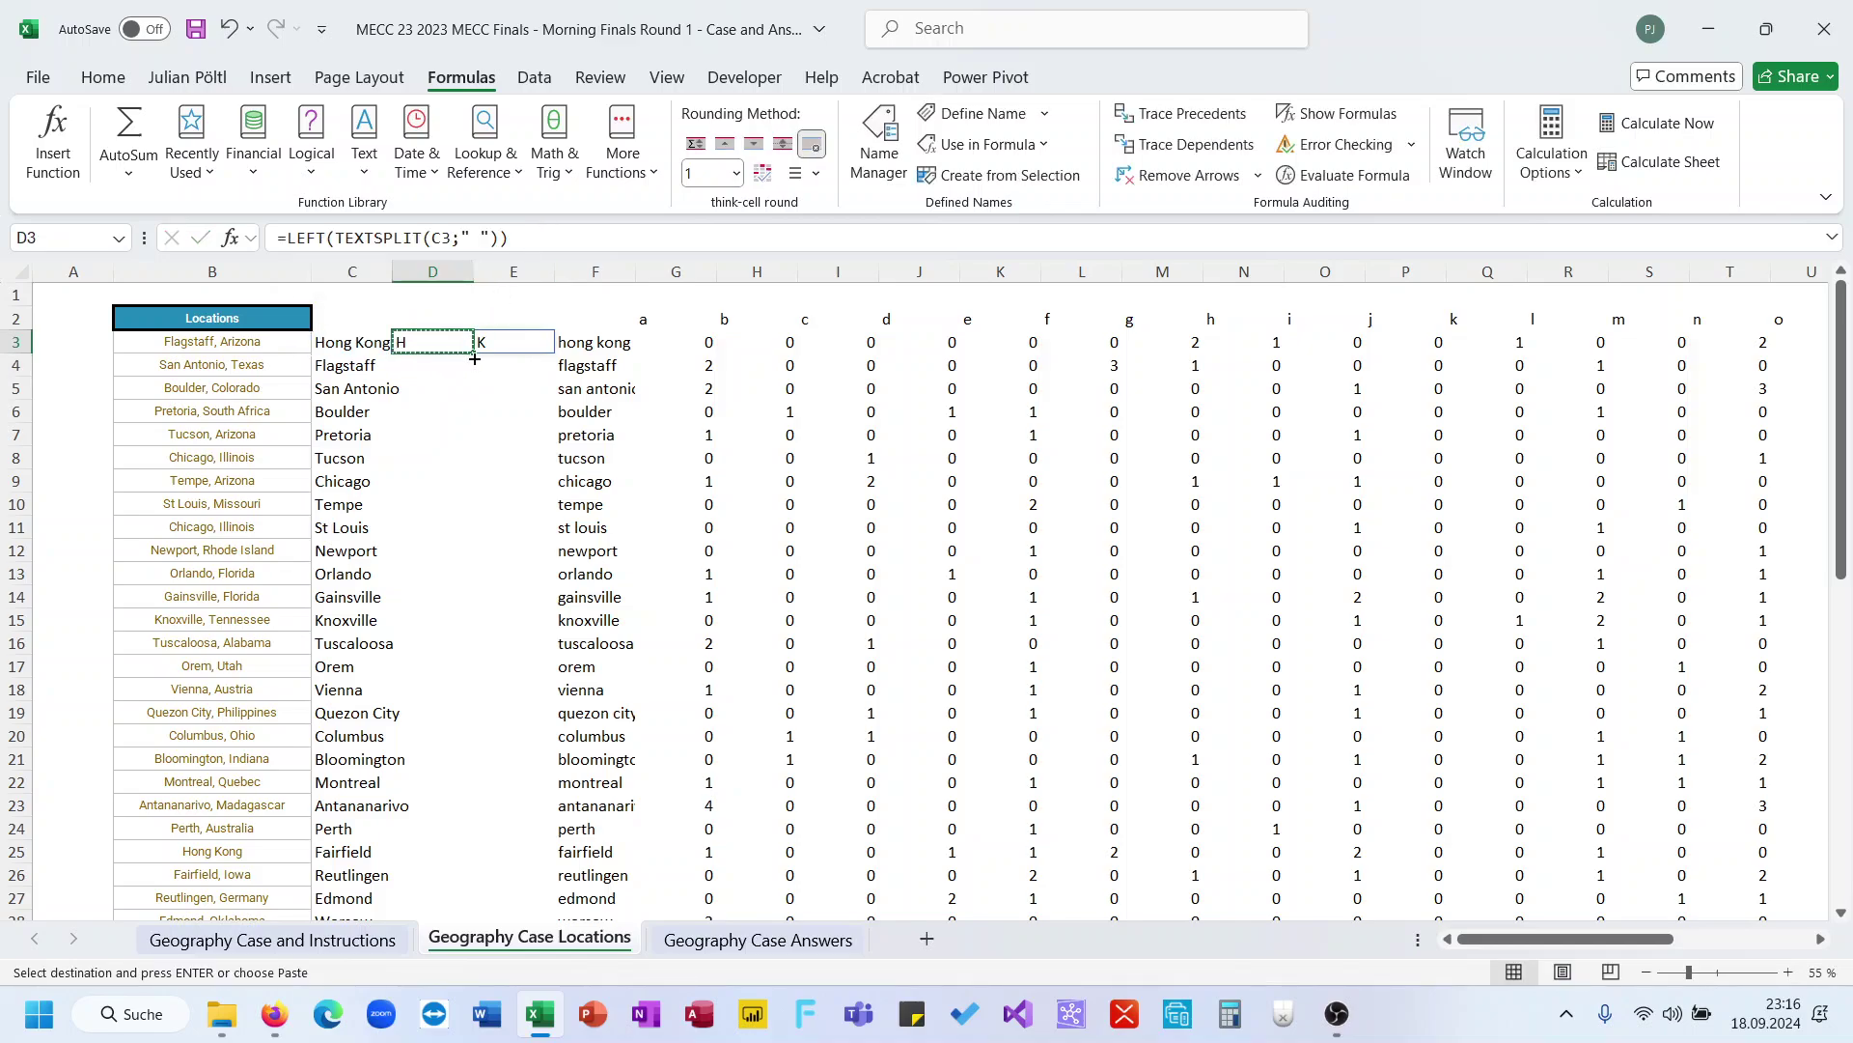
# Try the D3 initials formula on the rows down to D17, and clear the copies from D4:D17
pyautogui.moveTo(473, 353); pyautogui.dragTo(473, 676)
pyautogui.click(434, 387)
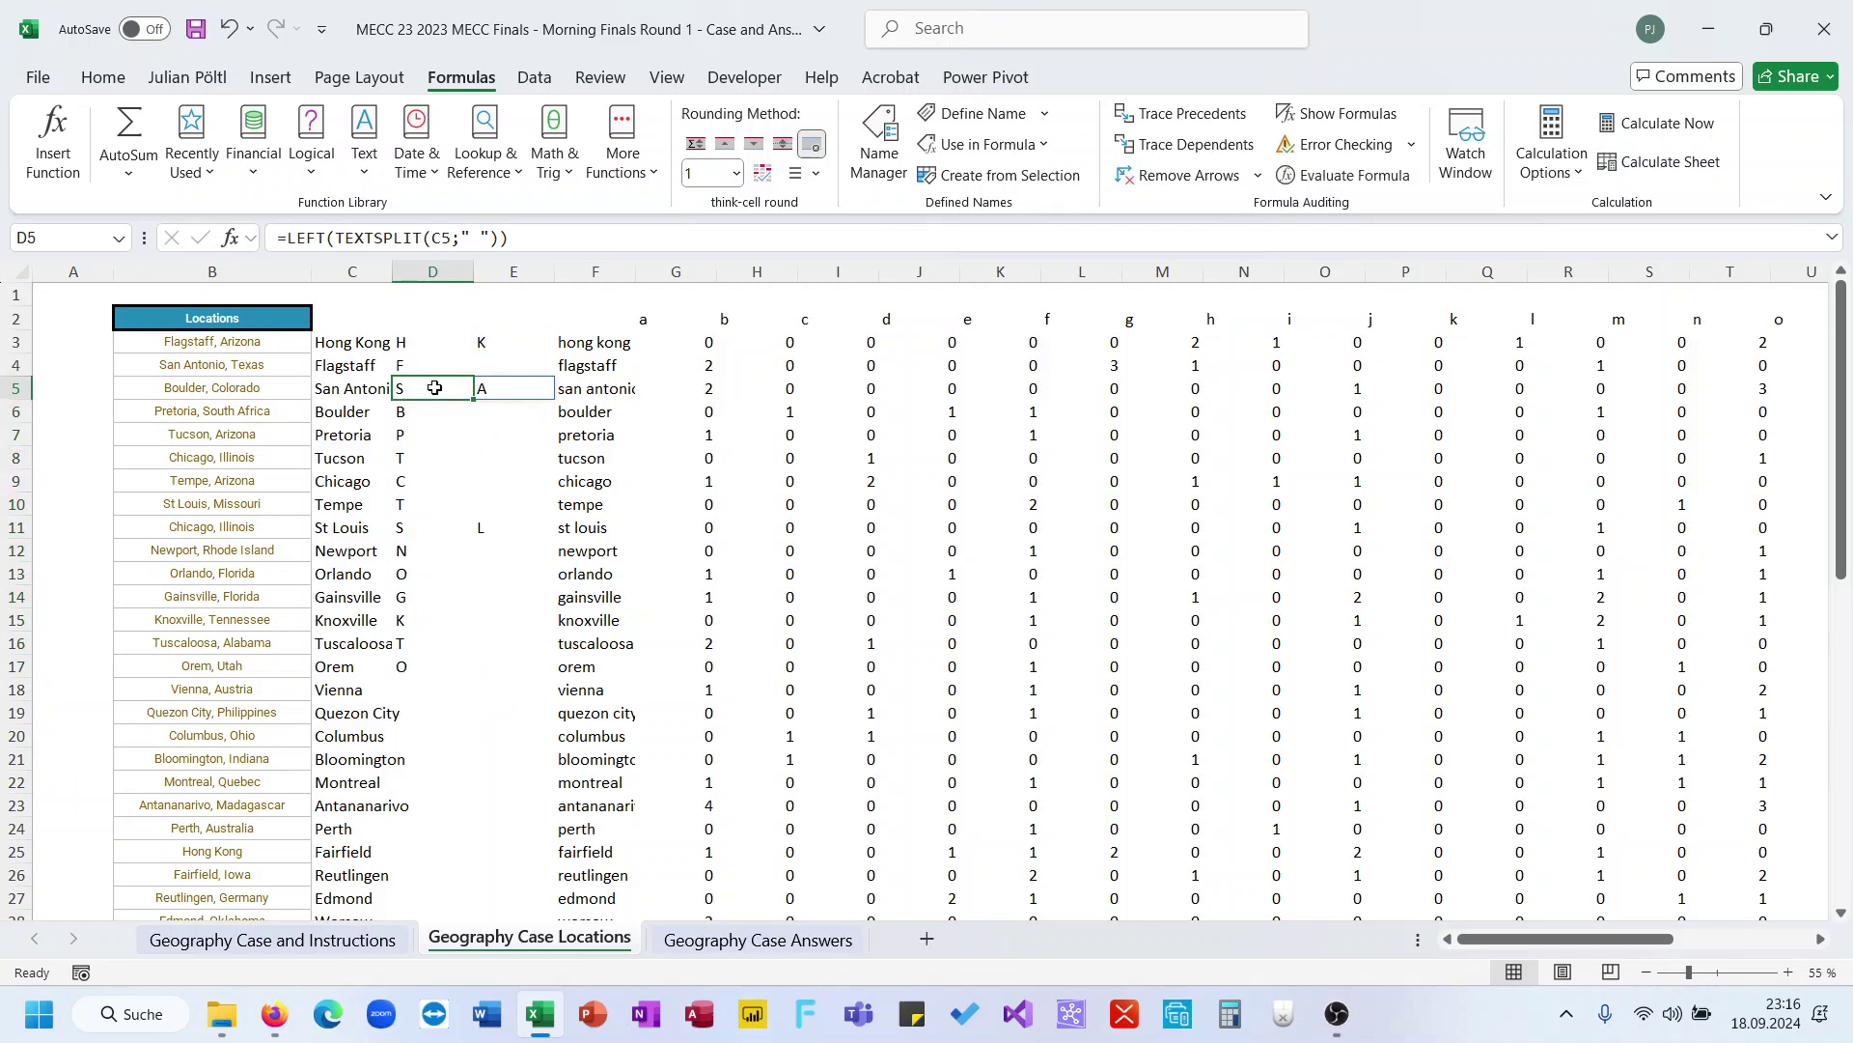
pyautogui.press('Up')
pyautogui.press('Up')
pyautogui.press('Down')
pyautogui.hotkey('ctrl', 'shift', 'Down')
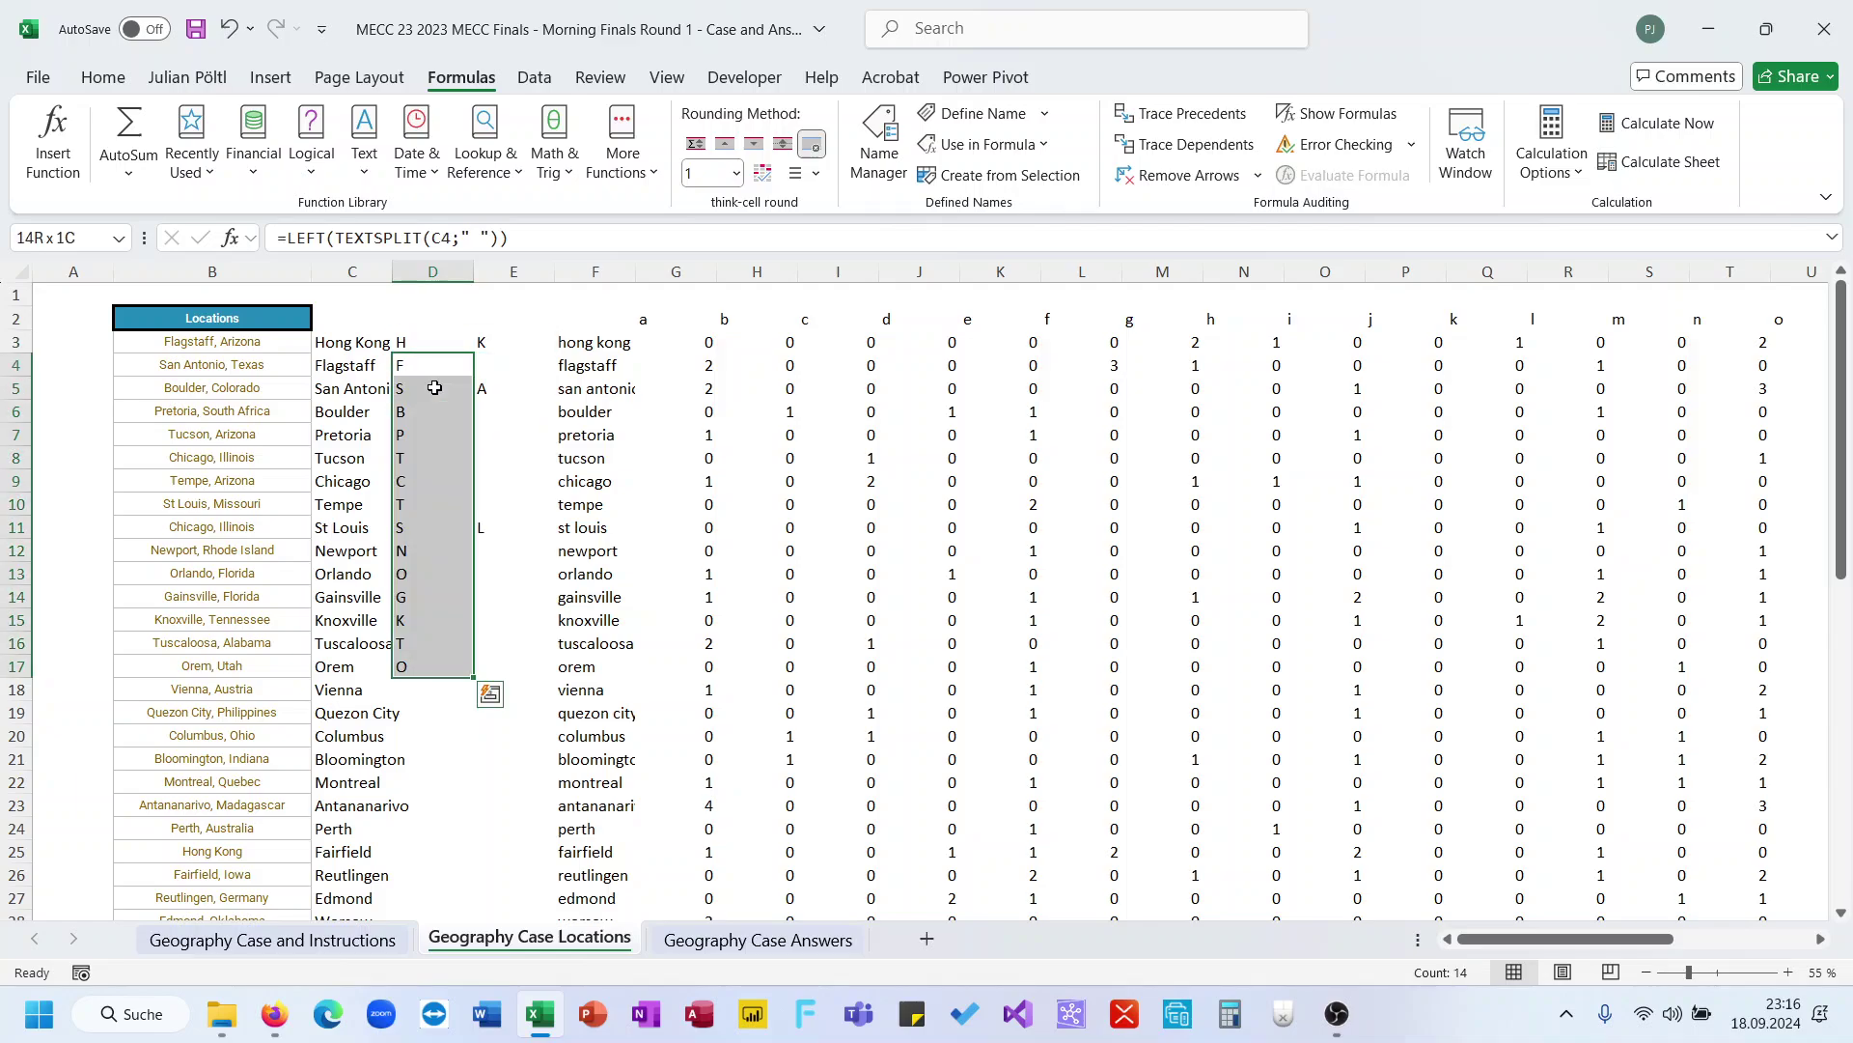
pyautogui.press('Delete')
pyautogui.press('Up')
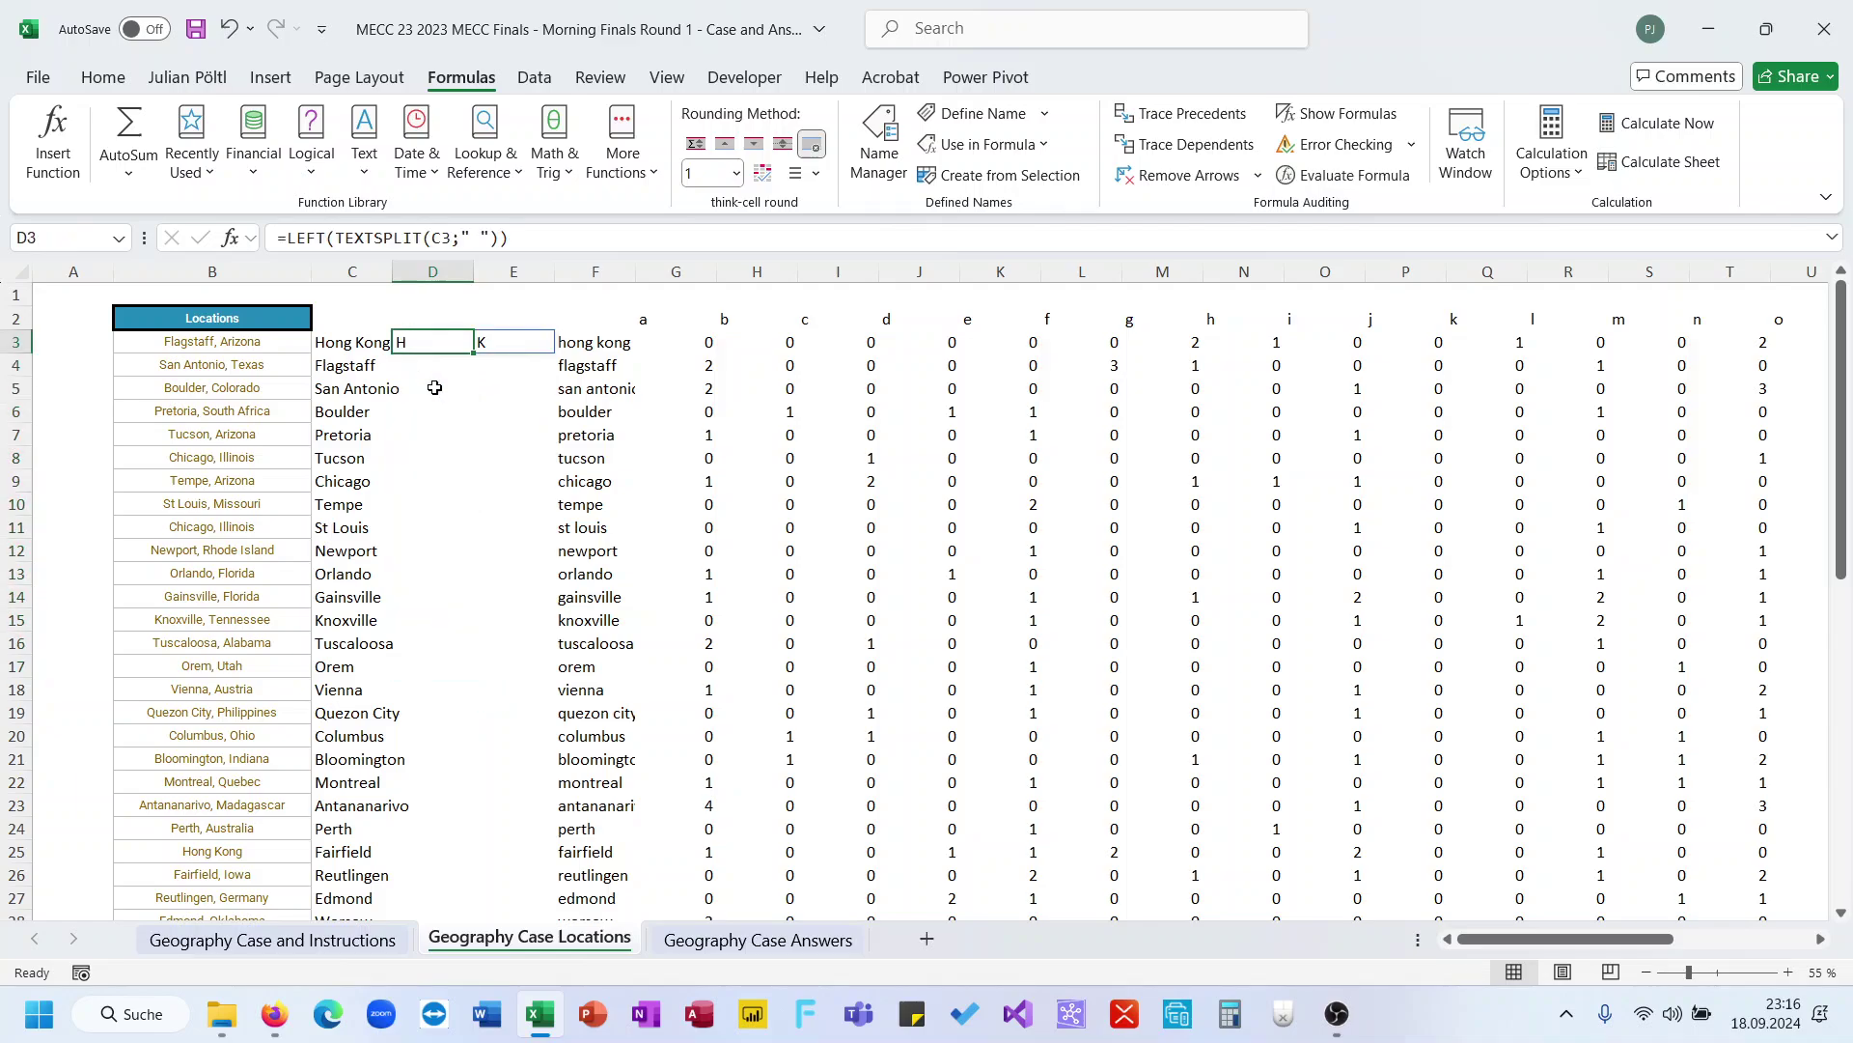
# Convert the initials in D3 to character codes by wrapping the formula in CODE: =CODE(LEFT(TEXTSPLIT(C3;" ")))
pyautogui.click(287, 244)
pyautogui.write('CODE(')
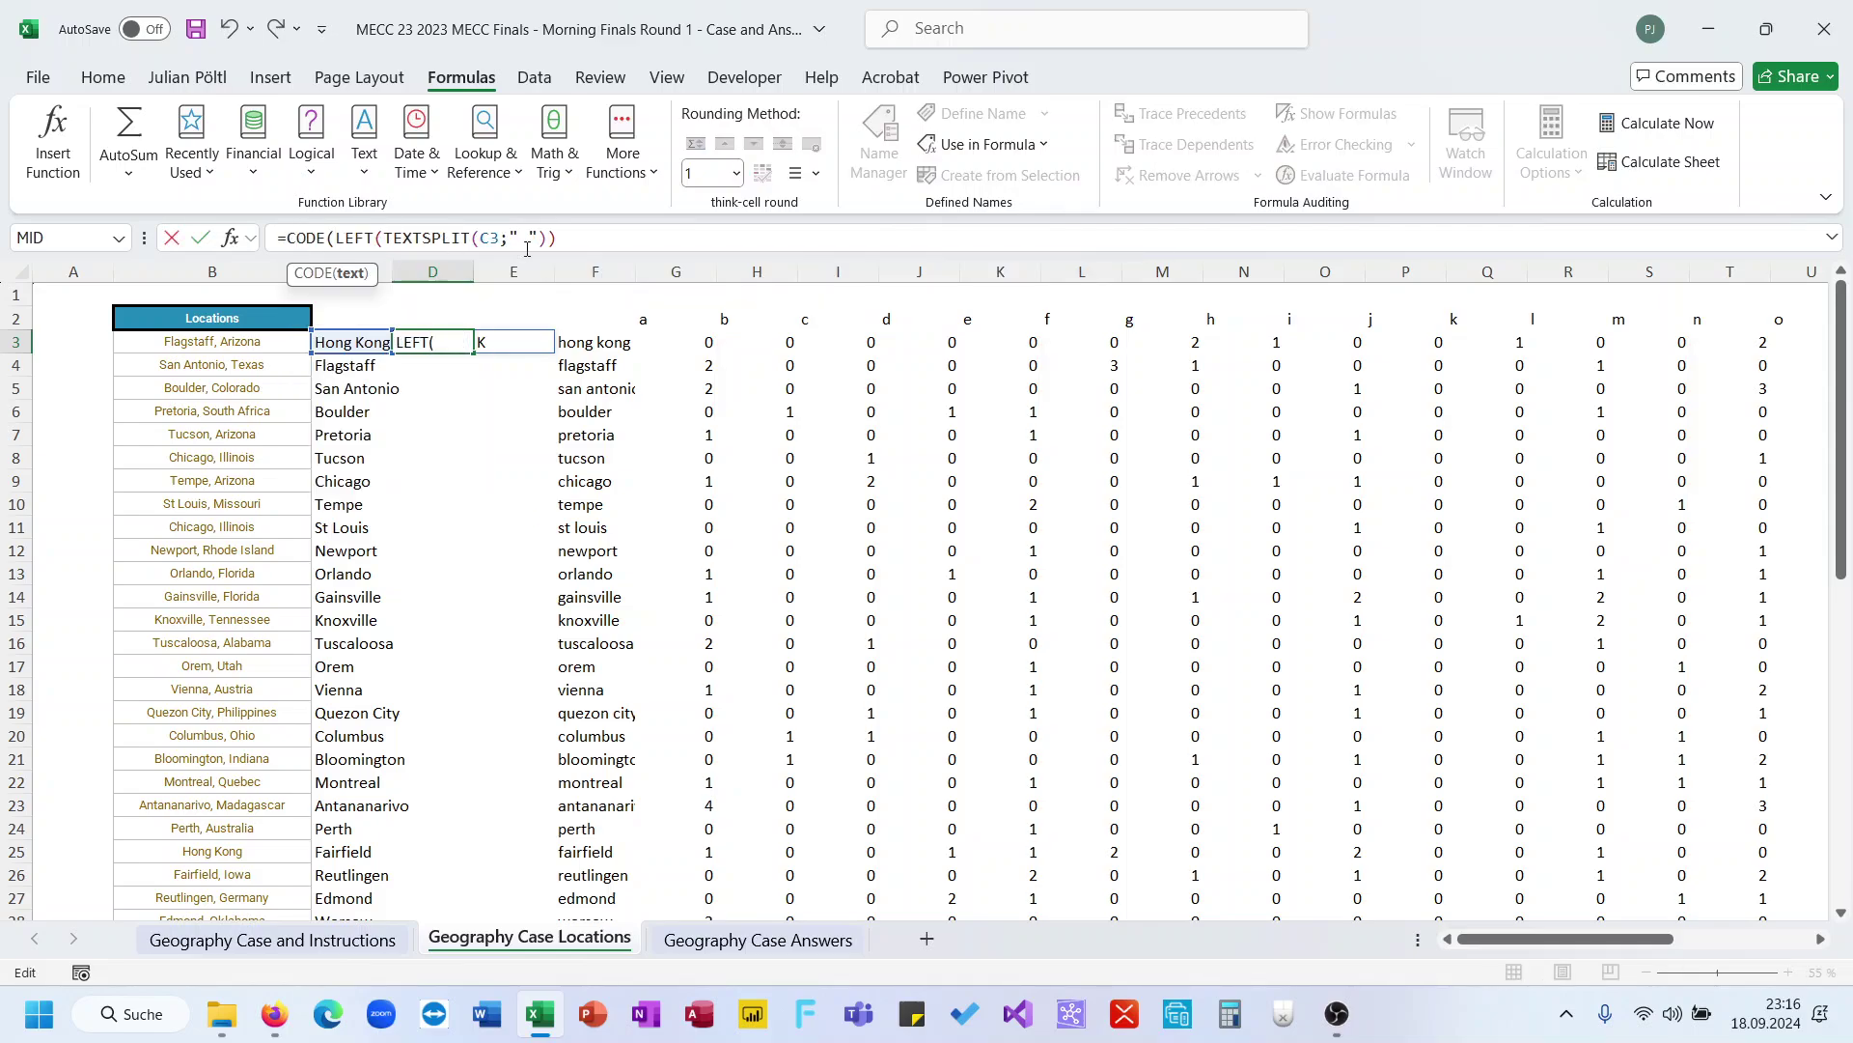
pyautogui.click(568, 241)
pyautogui.write(')')
pyautogui.press('Return')
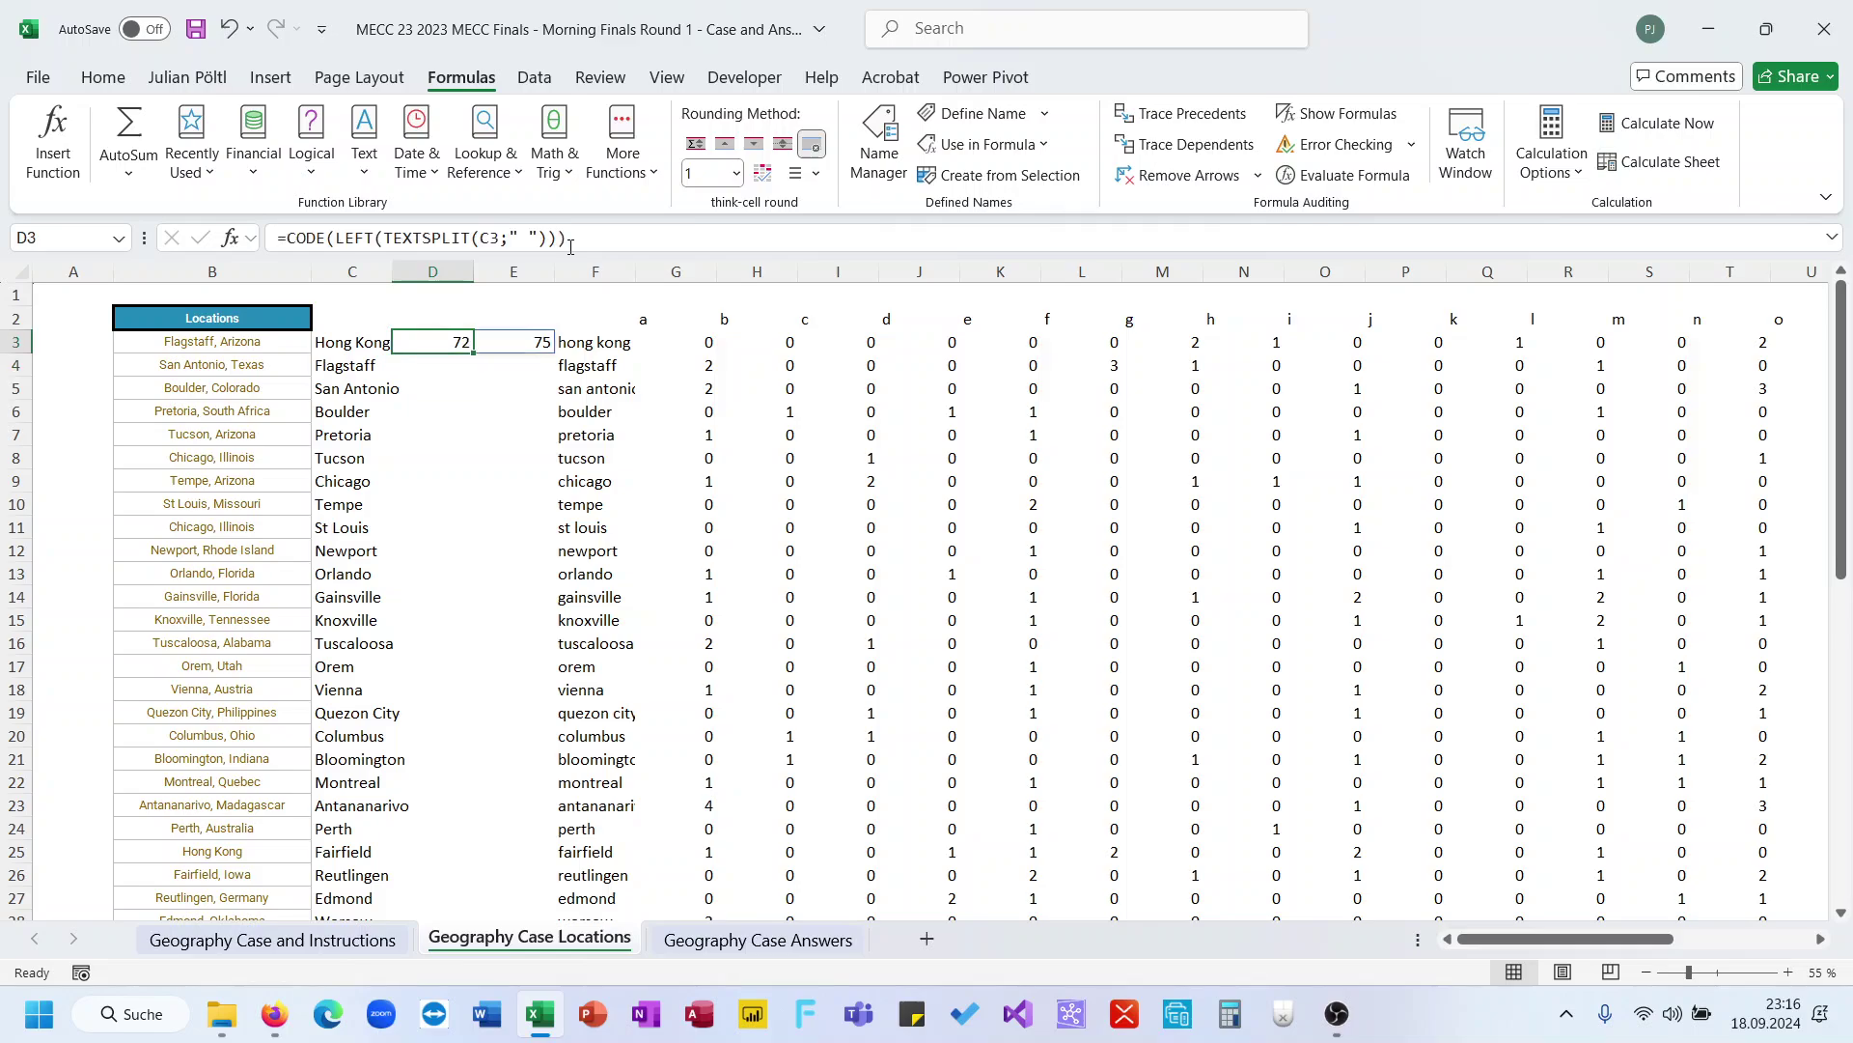
# Subtract 64 from the character codes in D3 so the capital letters count from A as 1
pyautogui.click(573, 242)
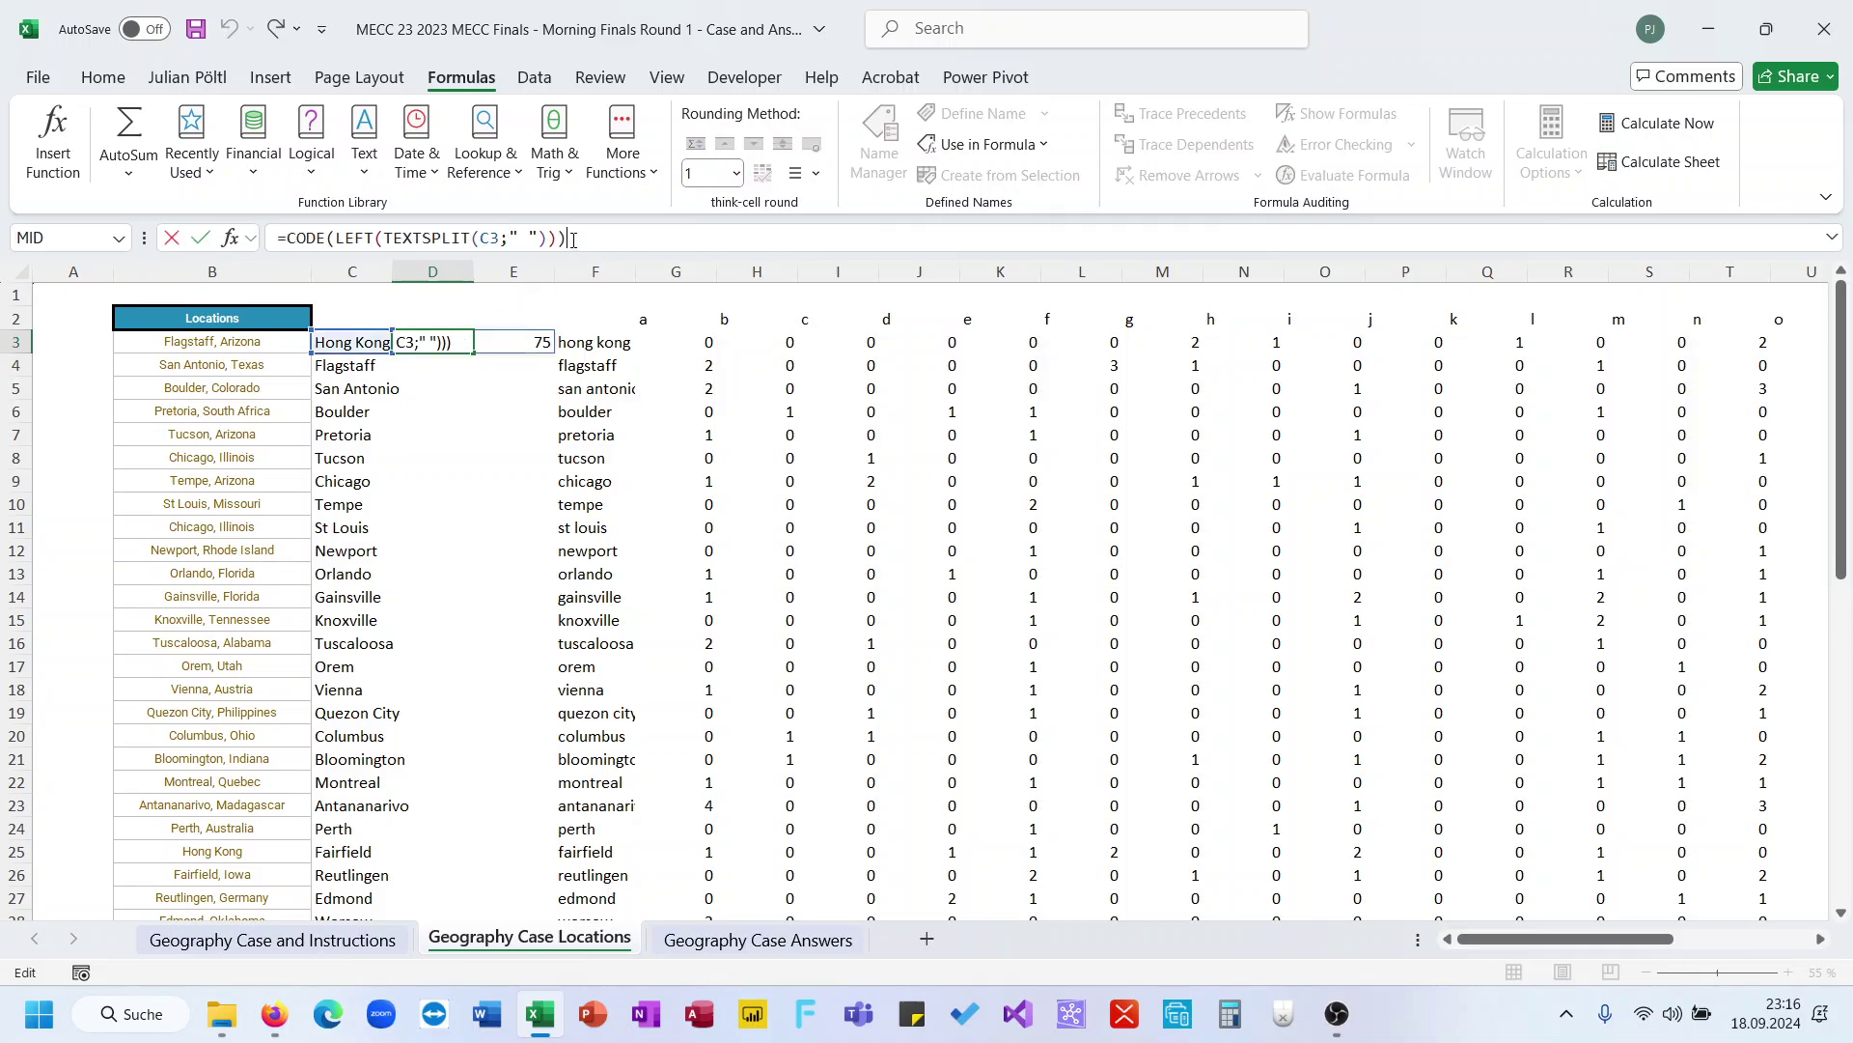
pyautogui.write('-64')
pyautogui.press('Return')
pyautogui.click(414, 337)
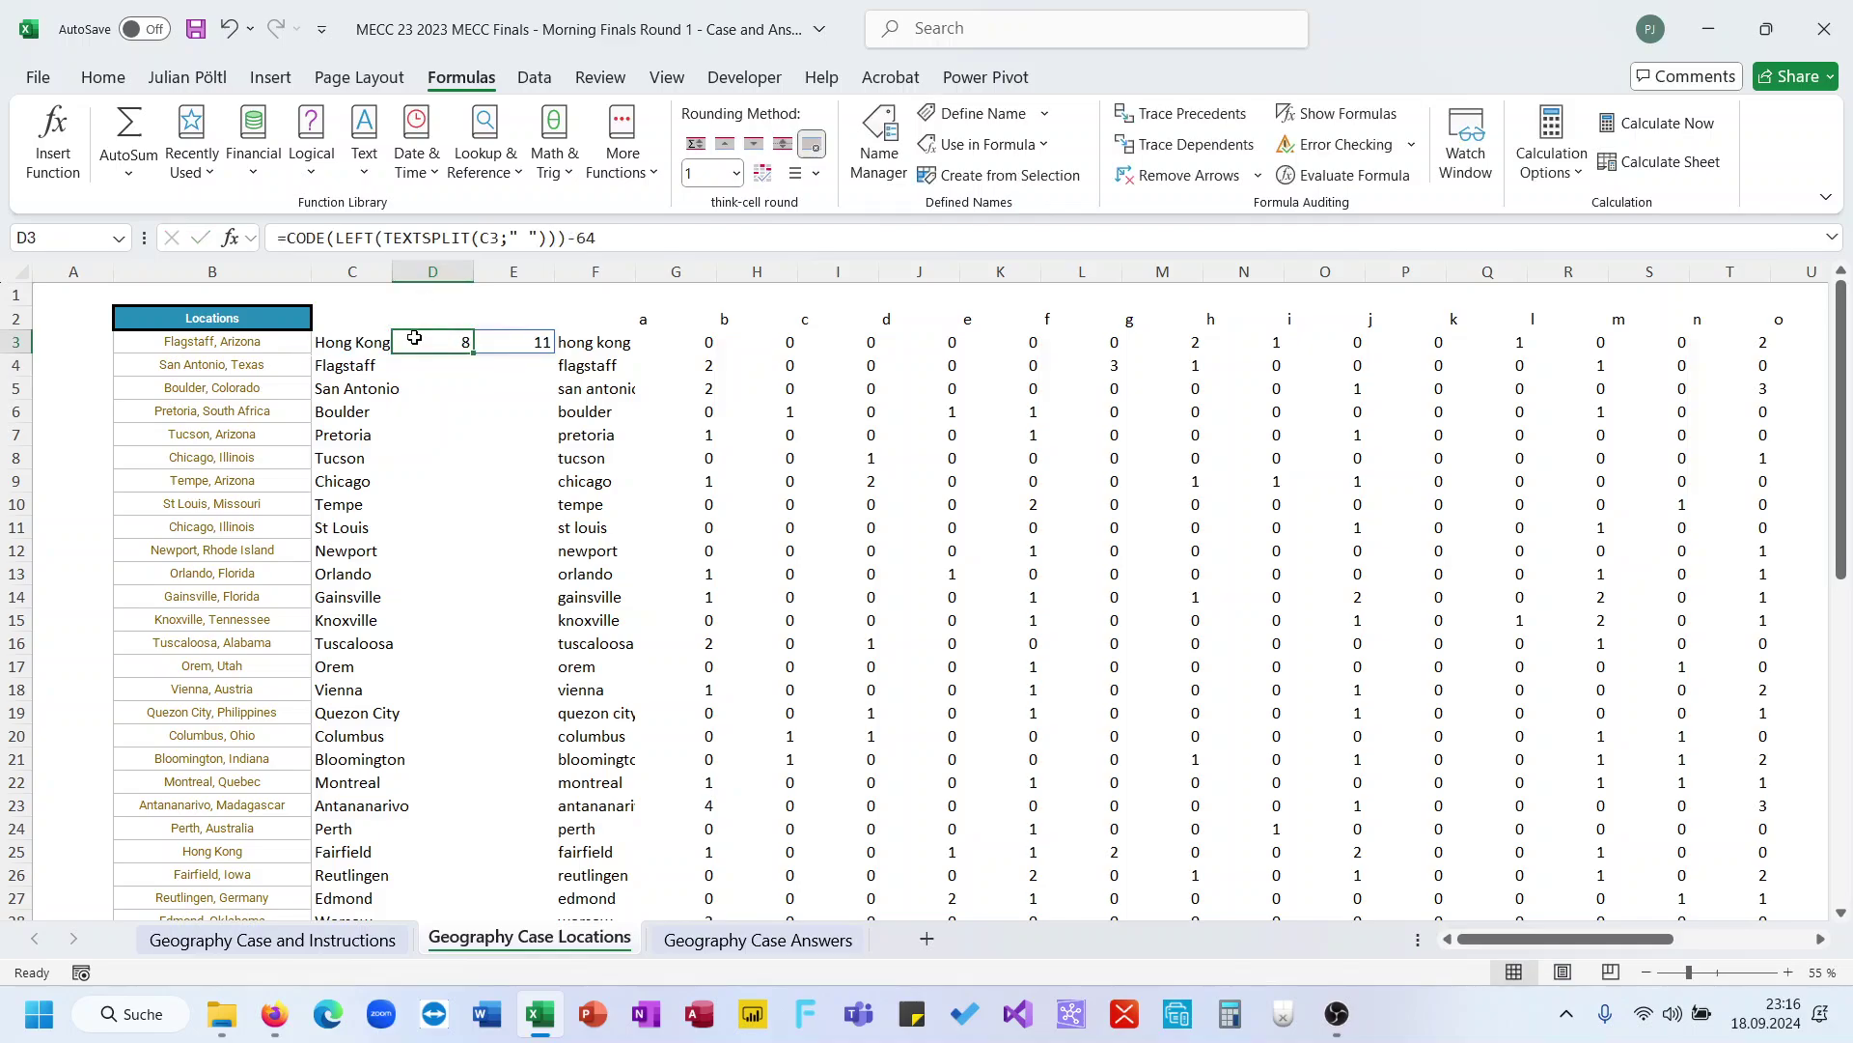
# Total the capital letter values in D3 by wrapping the formula in SUM: =SUM(CODE(LEFT(TEXTSPLIT(C3;" ")))-64)
pyautogui.click(293, 242)
pyautogui.write('sum(')
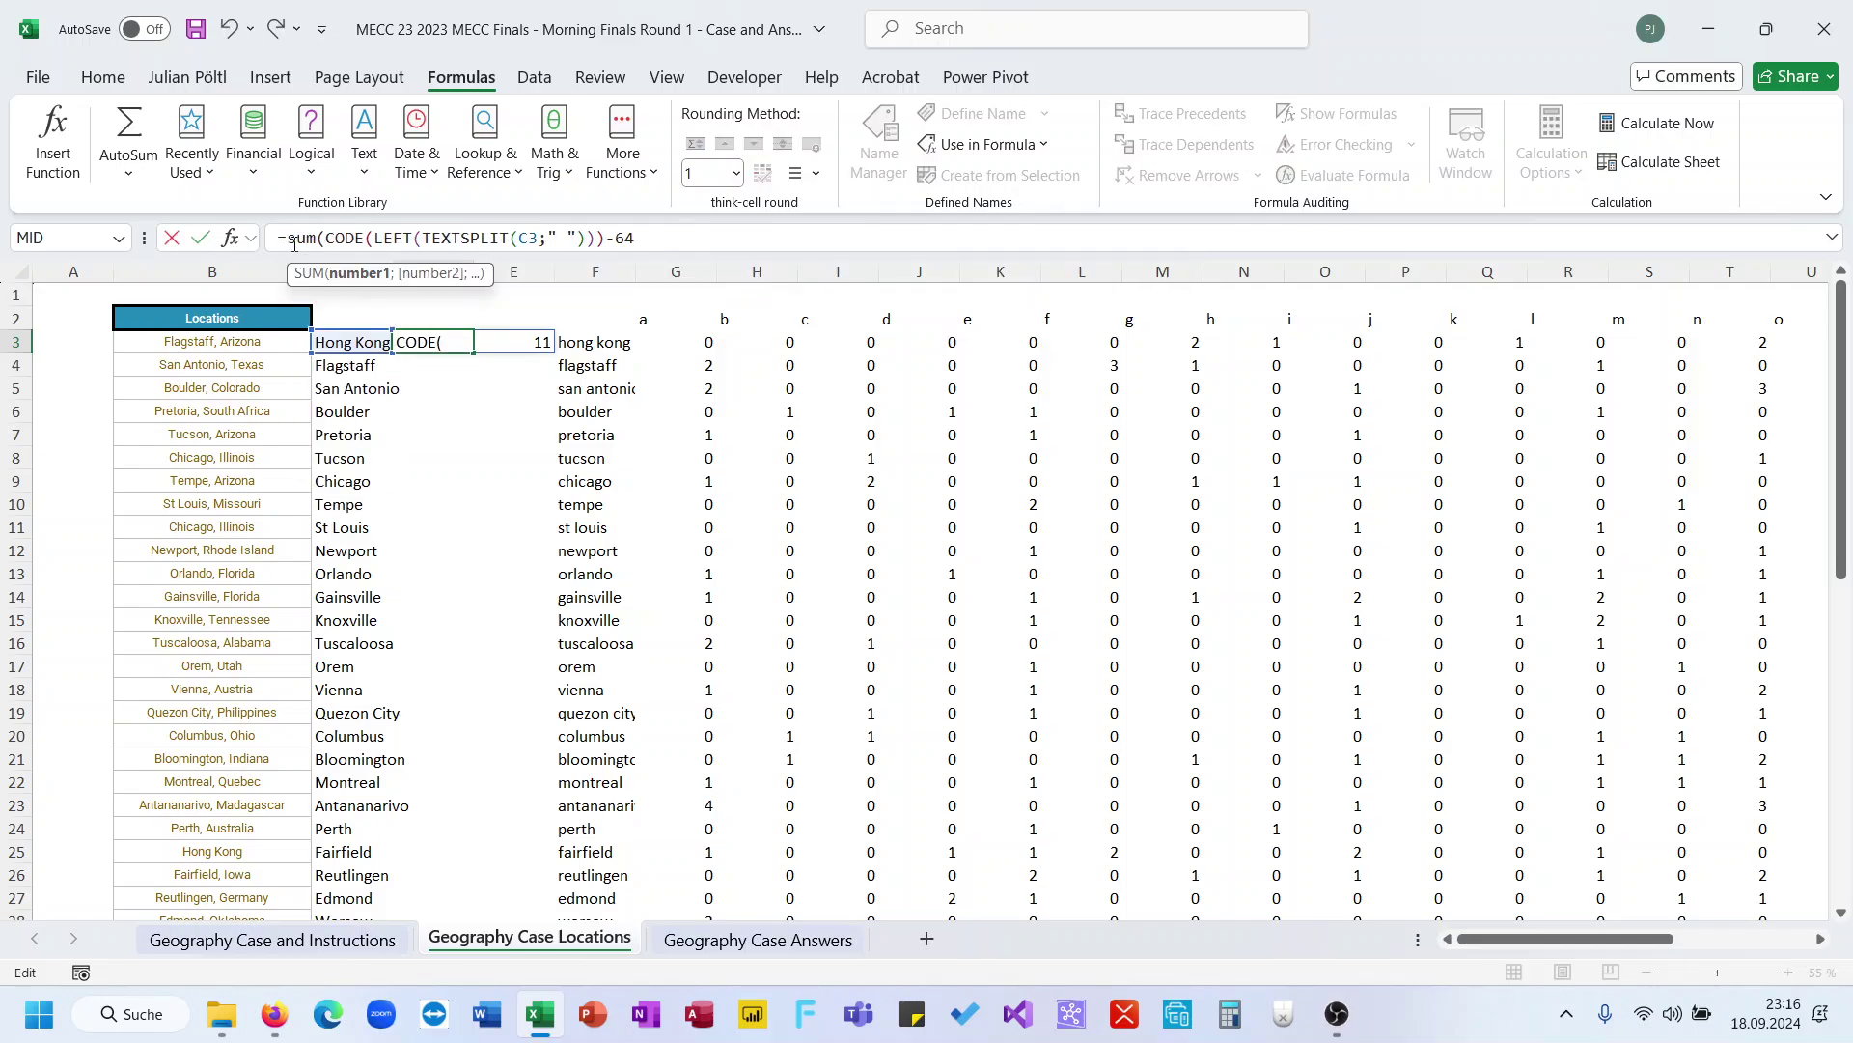
pyautogui.click(683, 230)
pyautogui.write(')')
pyautogui.press('Return')
pyautogui.press('Up')
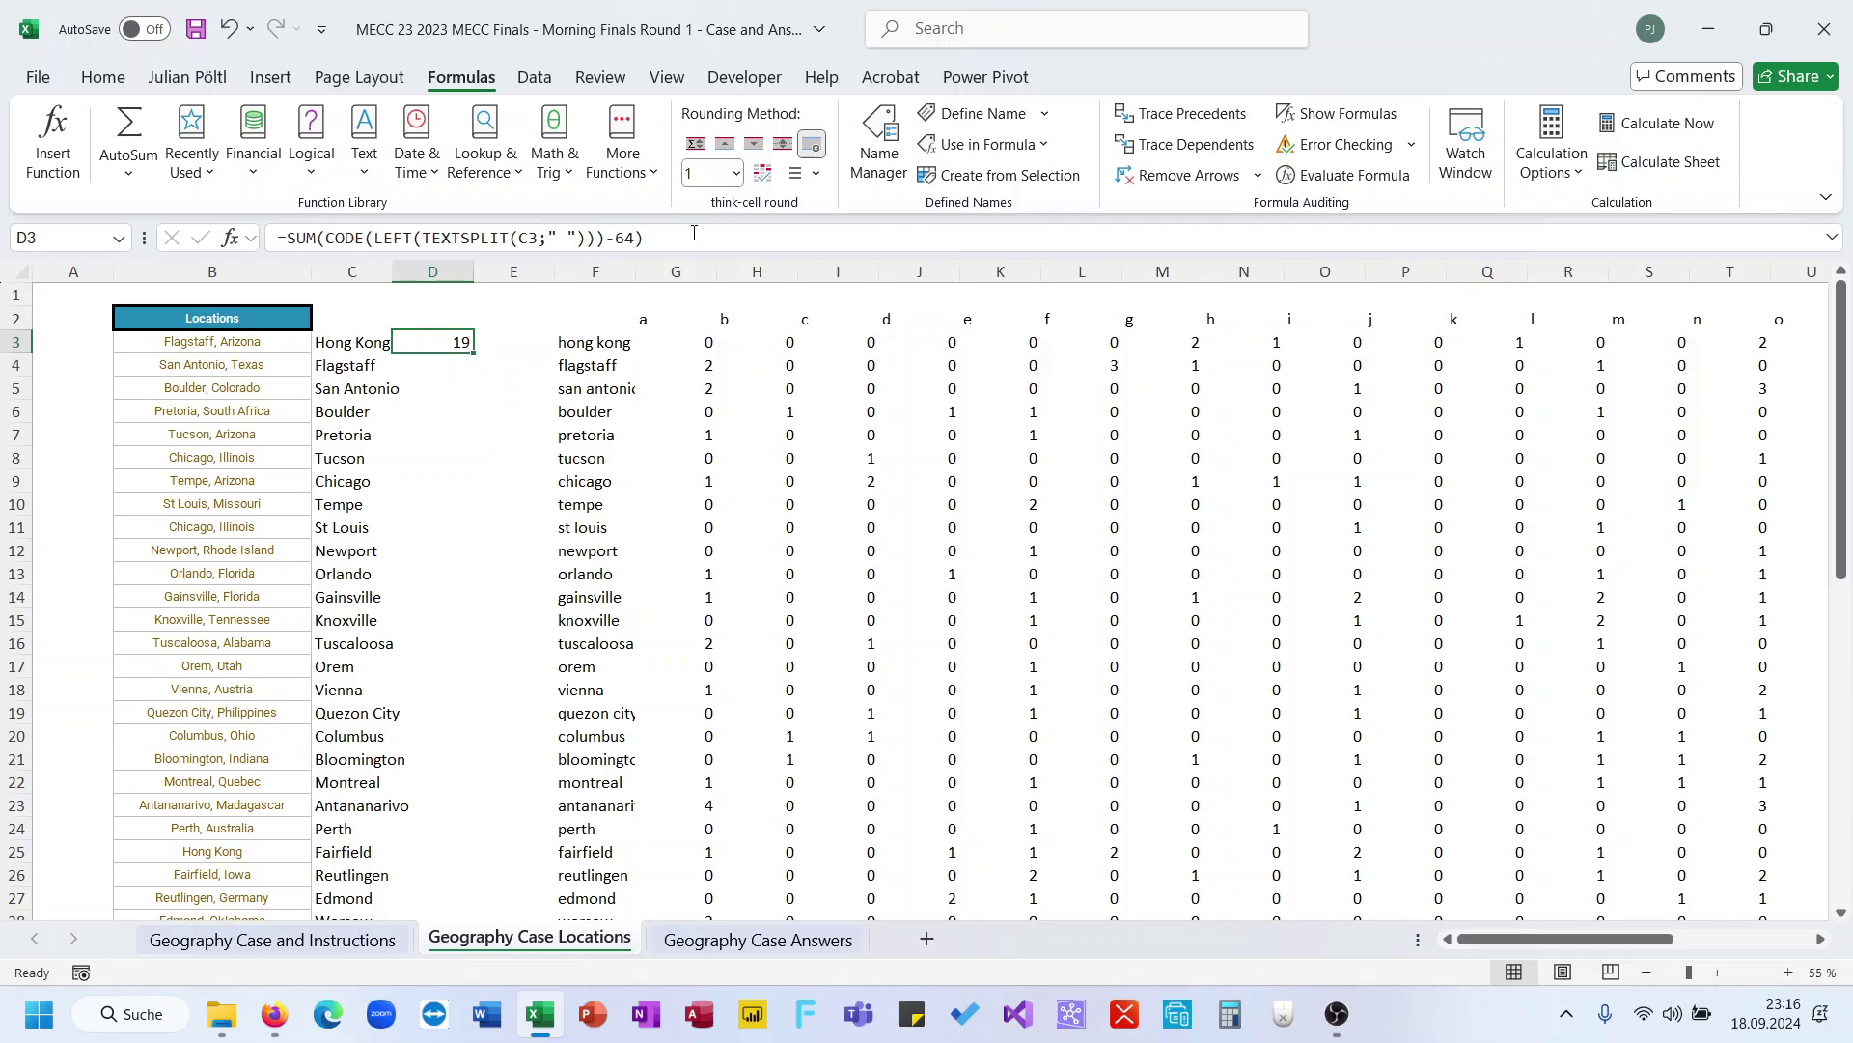
# Fill the capital-letter value formula from D3 down beside all place names in column C and check the filled rows
pyautogui.doubleClick(473, 352)
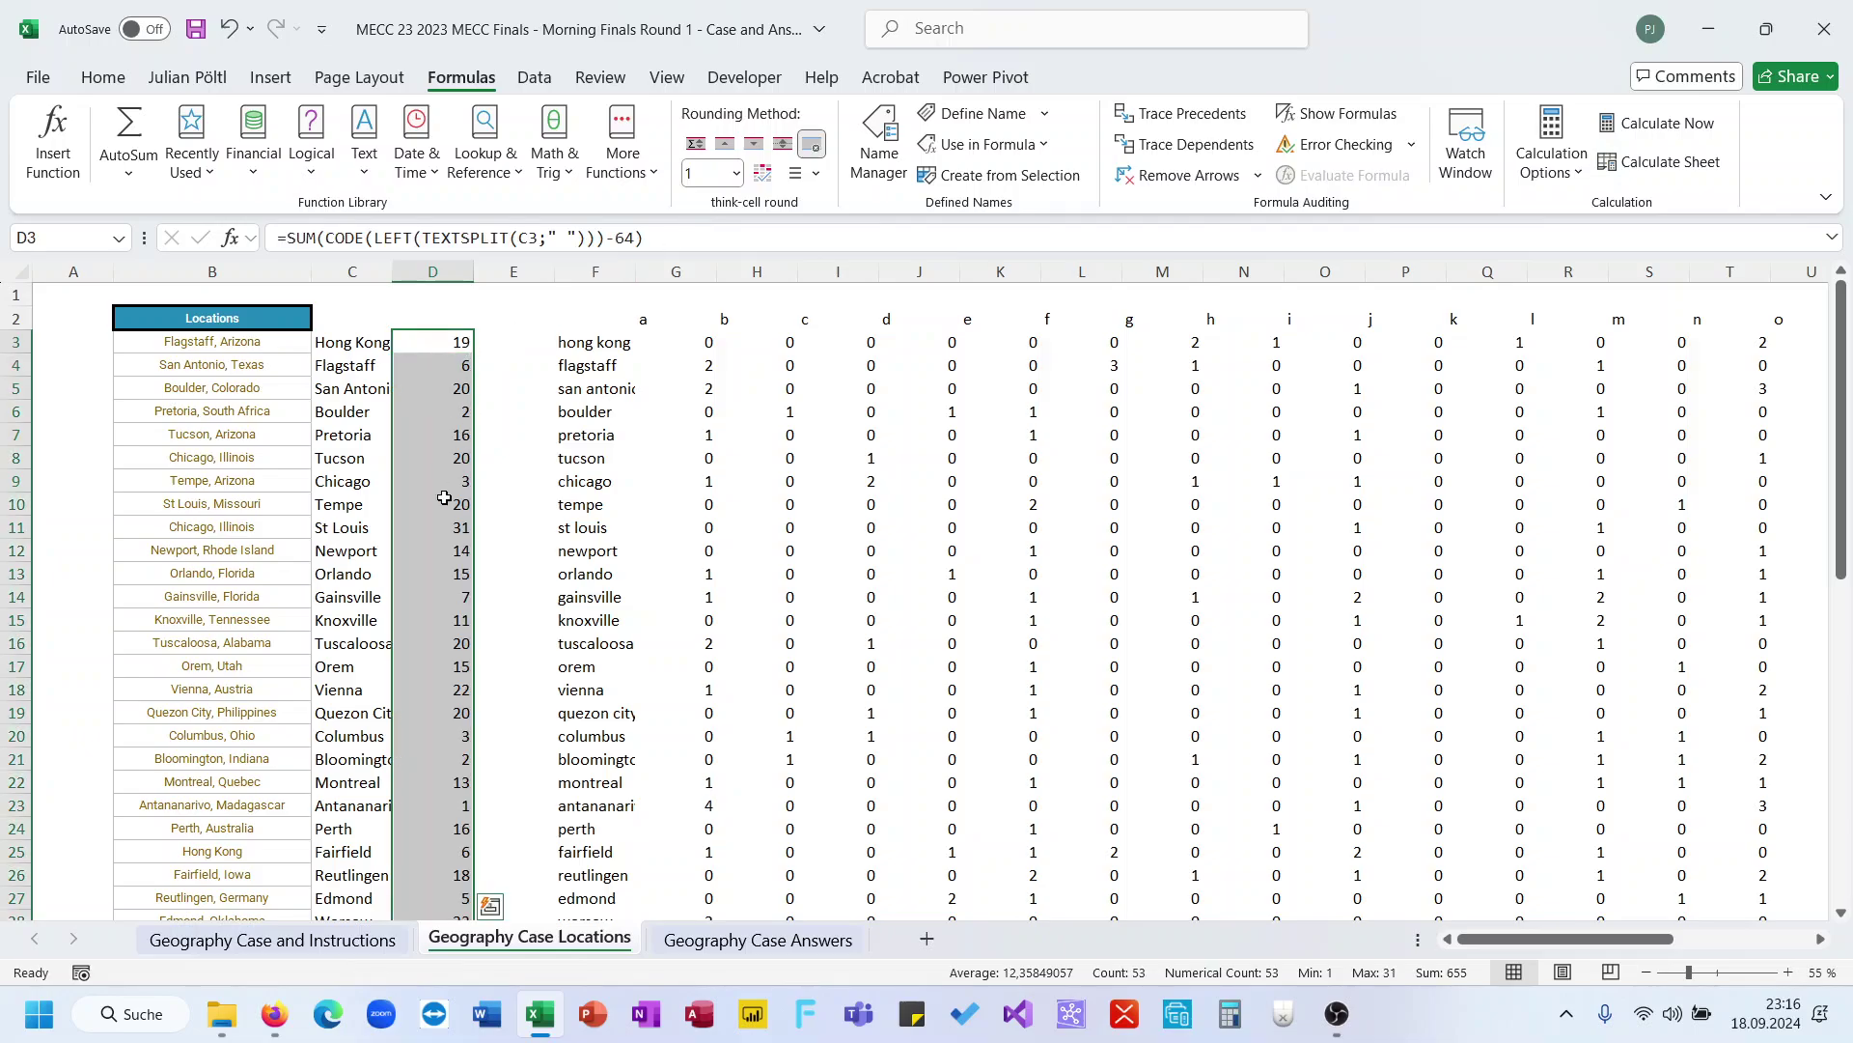
pyautogui.scroll(-1, 444, 497)
pyautogui.scroll(-5, 445, 497)
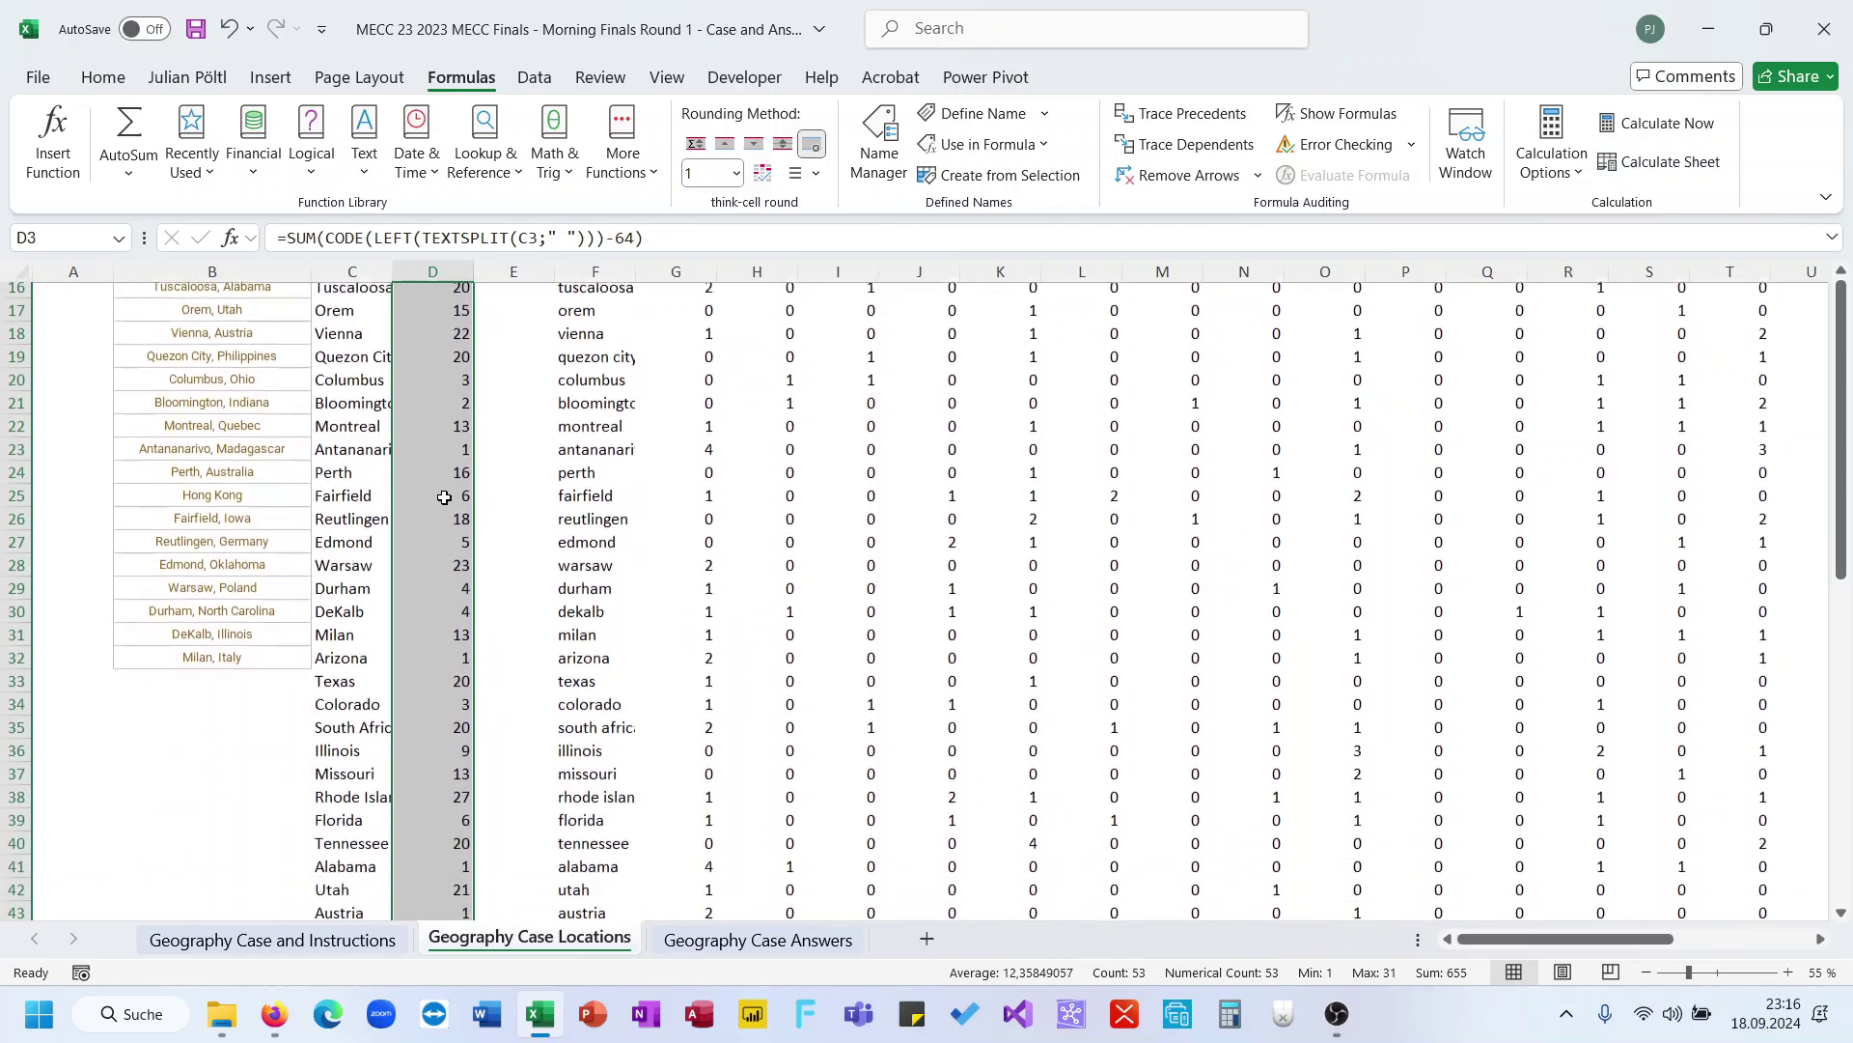
pyautogui.scroll(-3, 444, 497)
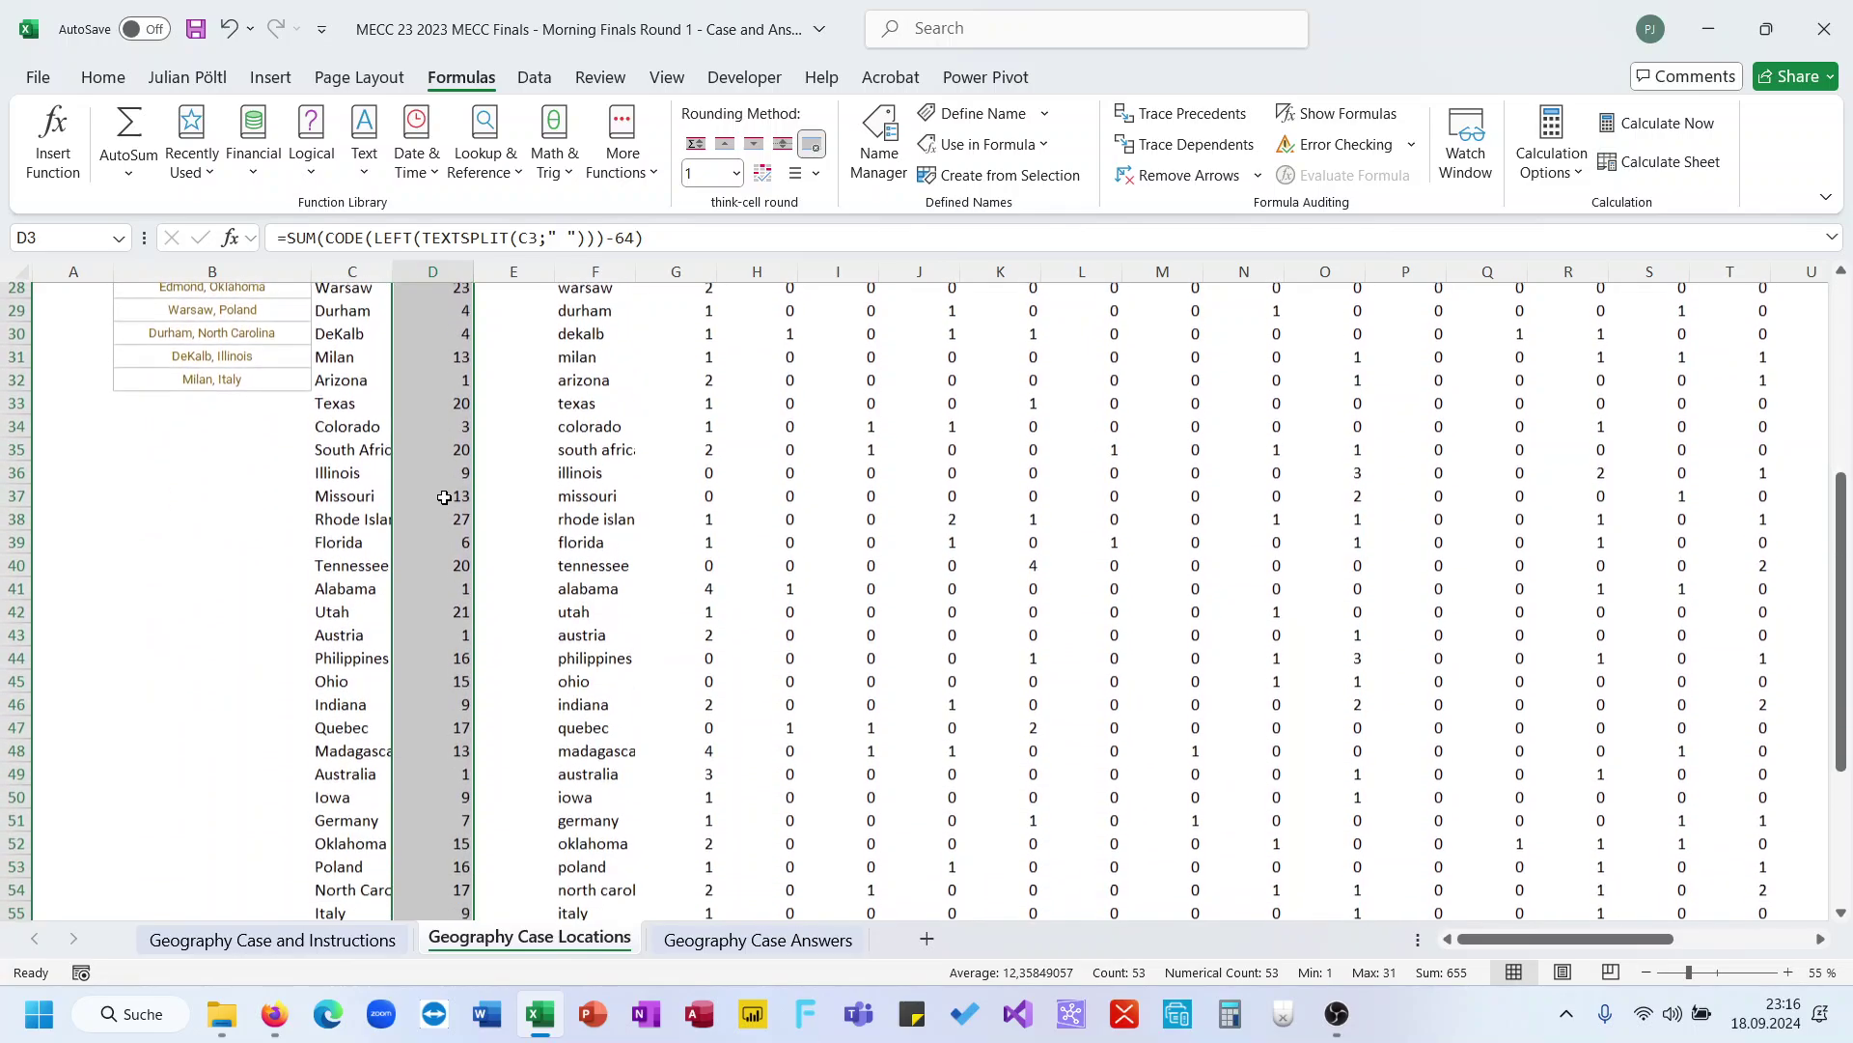
pyautogui.click(441, 589)
pyautogui.scroll(9, 441, 589)
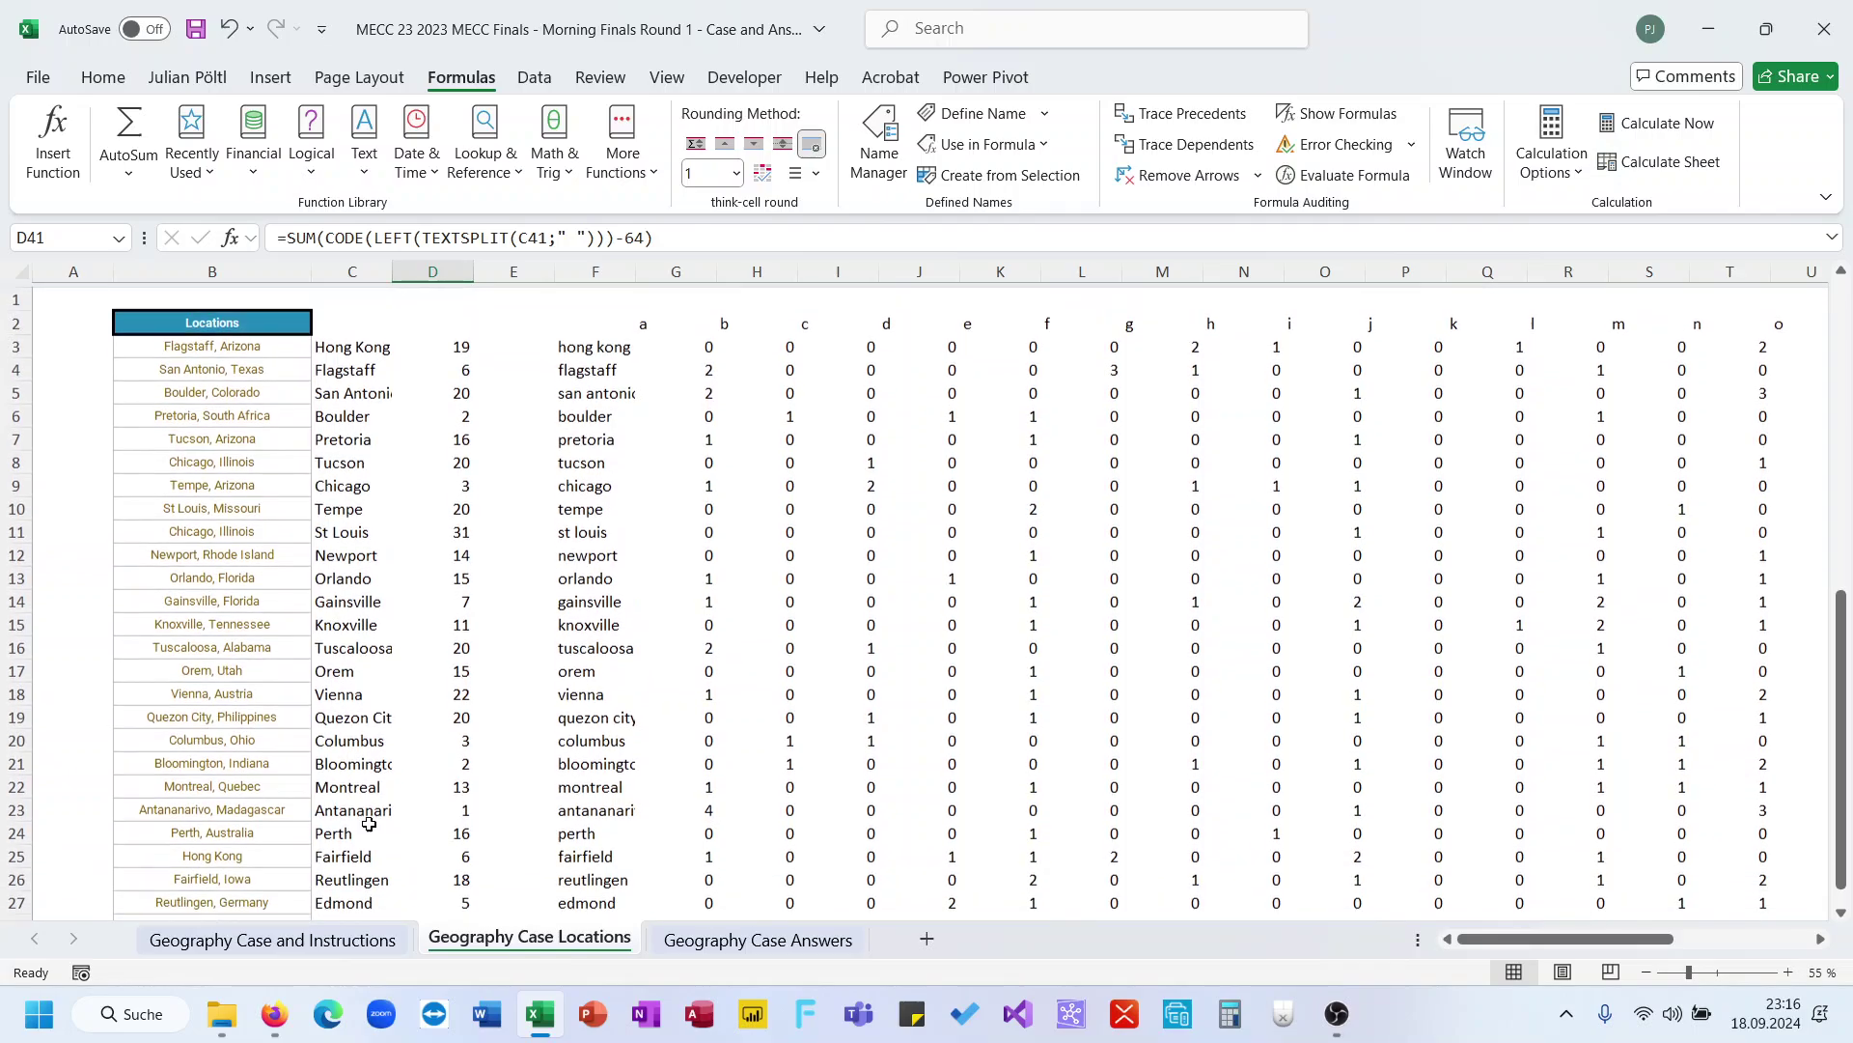
# In E148 on Geography Case and Instructions, enter =XLOOKUP(AH148;'Geography Case Locations'!AG:AG;'Geography Case Locations'!D:D) for Game 61
pyautogui.click(313, 939)
pyautogui.write('=xl')
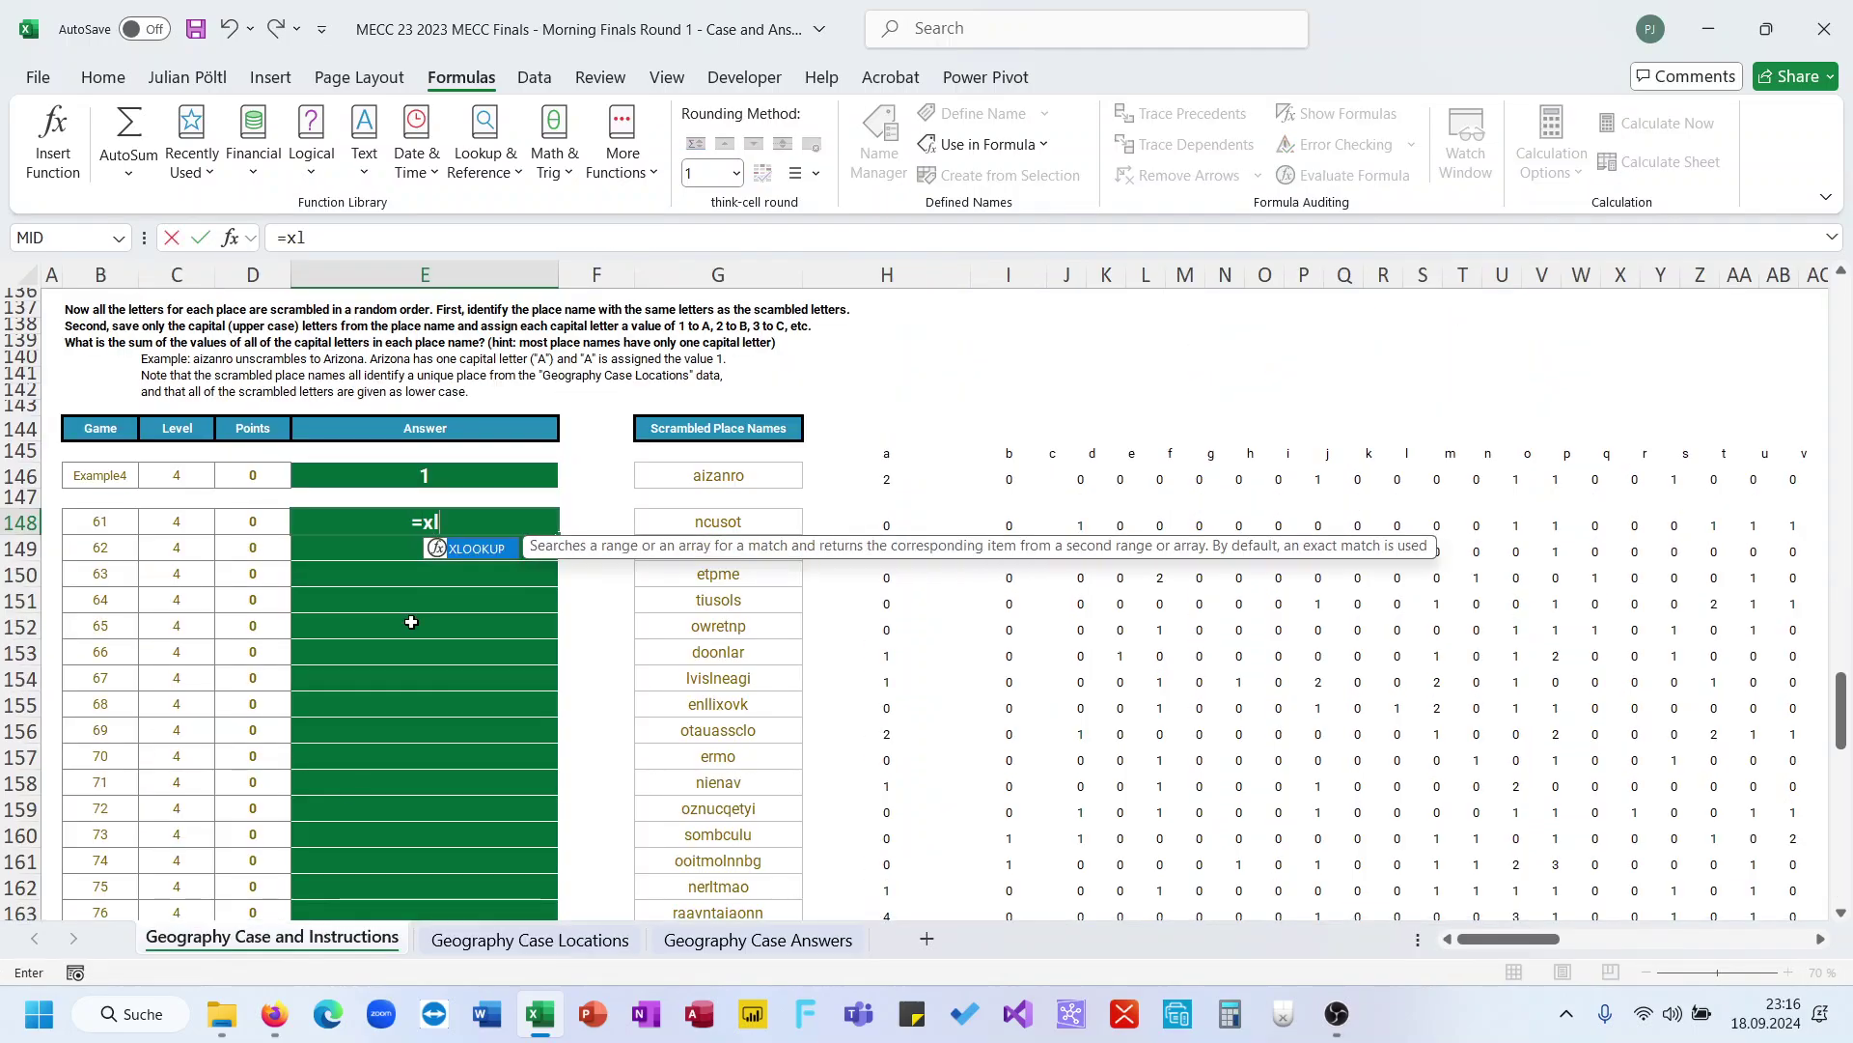
pyautogui.press('Tab')
pyautogui.hscroll(3, 411, 622)
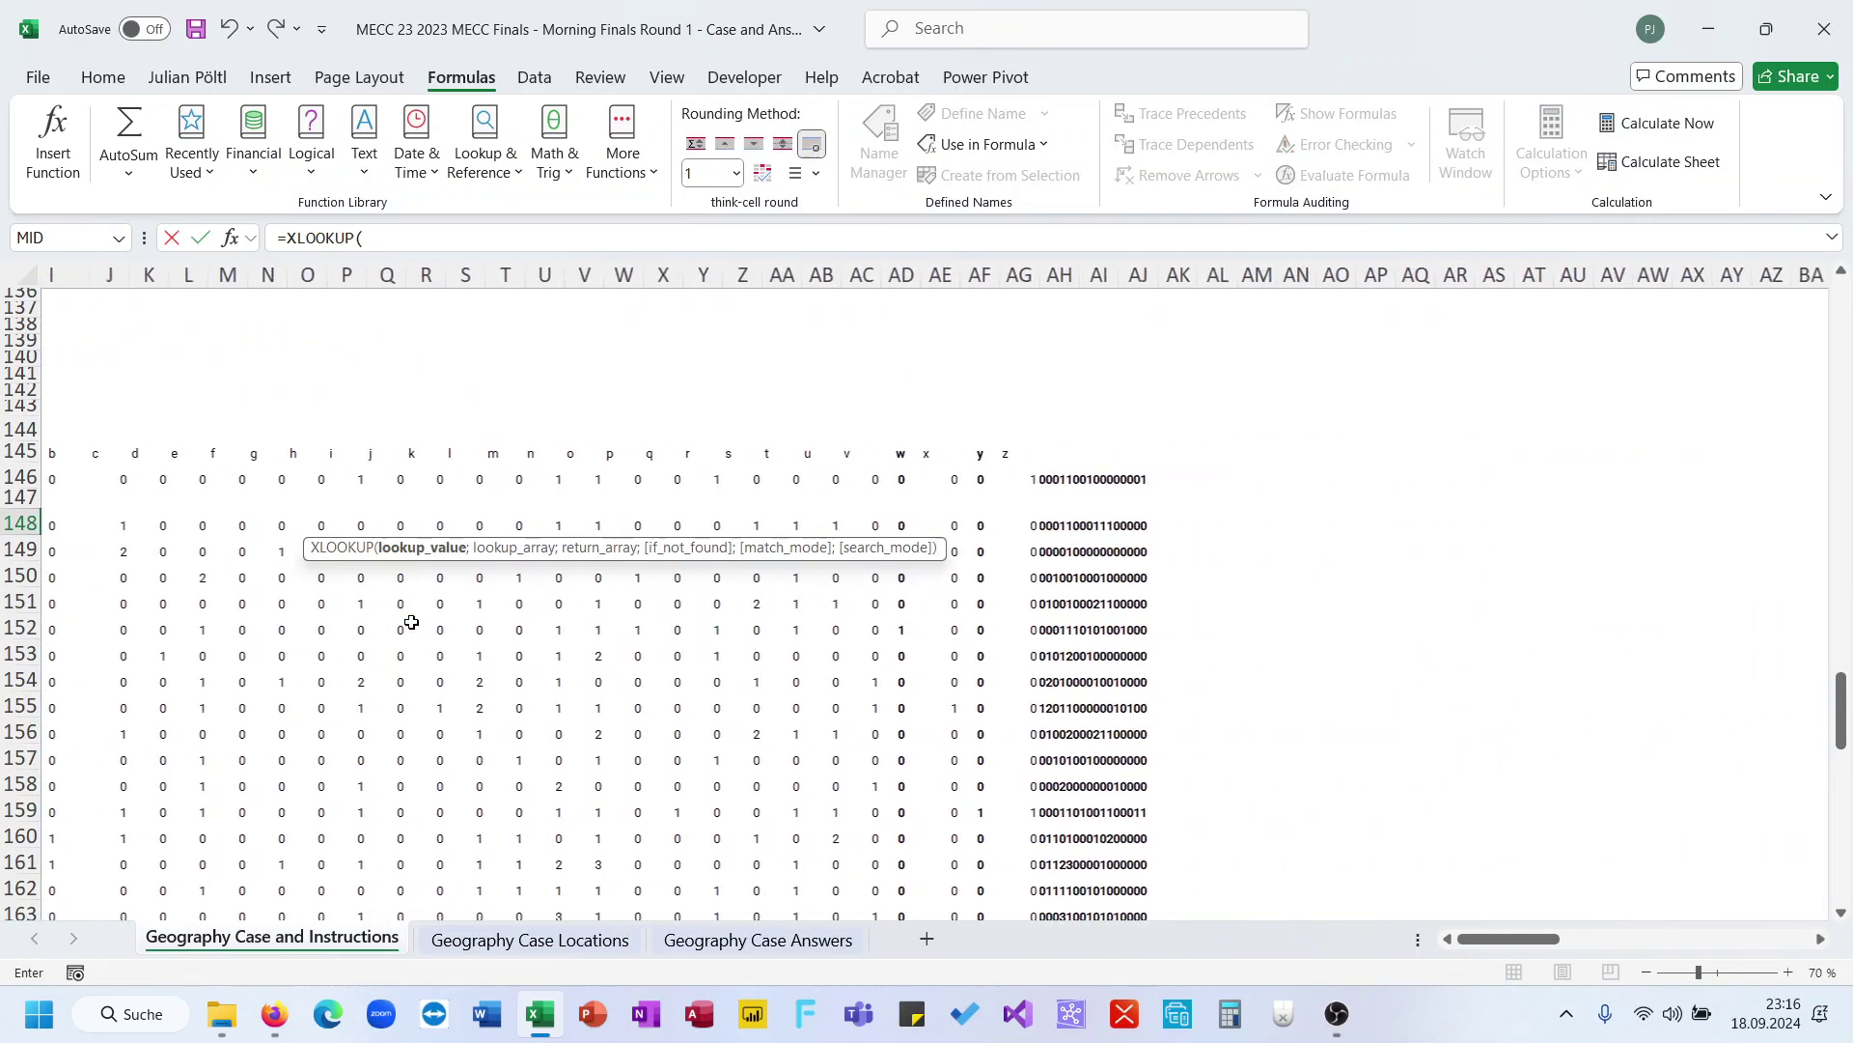
pyautogui.click(1048, 525)
pyautogui.write(';')
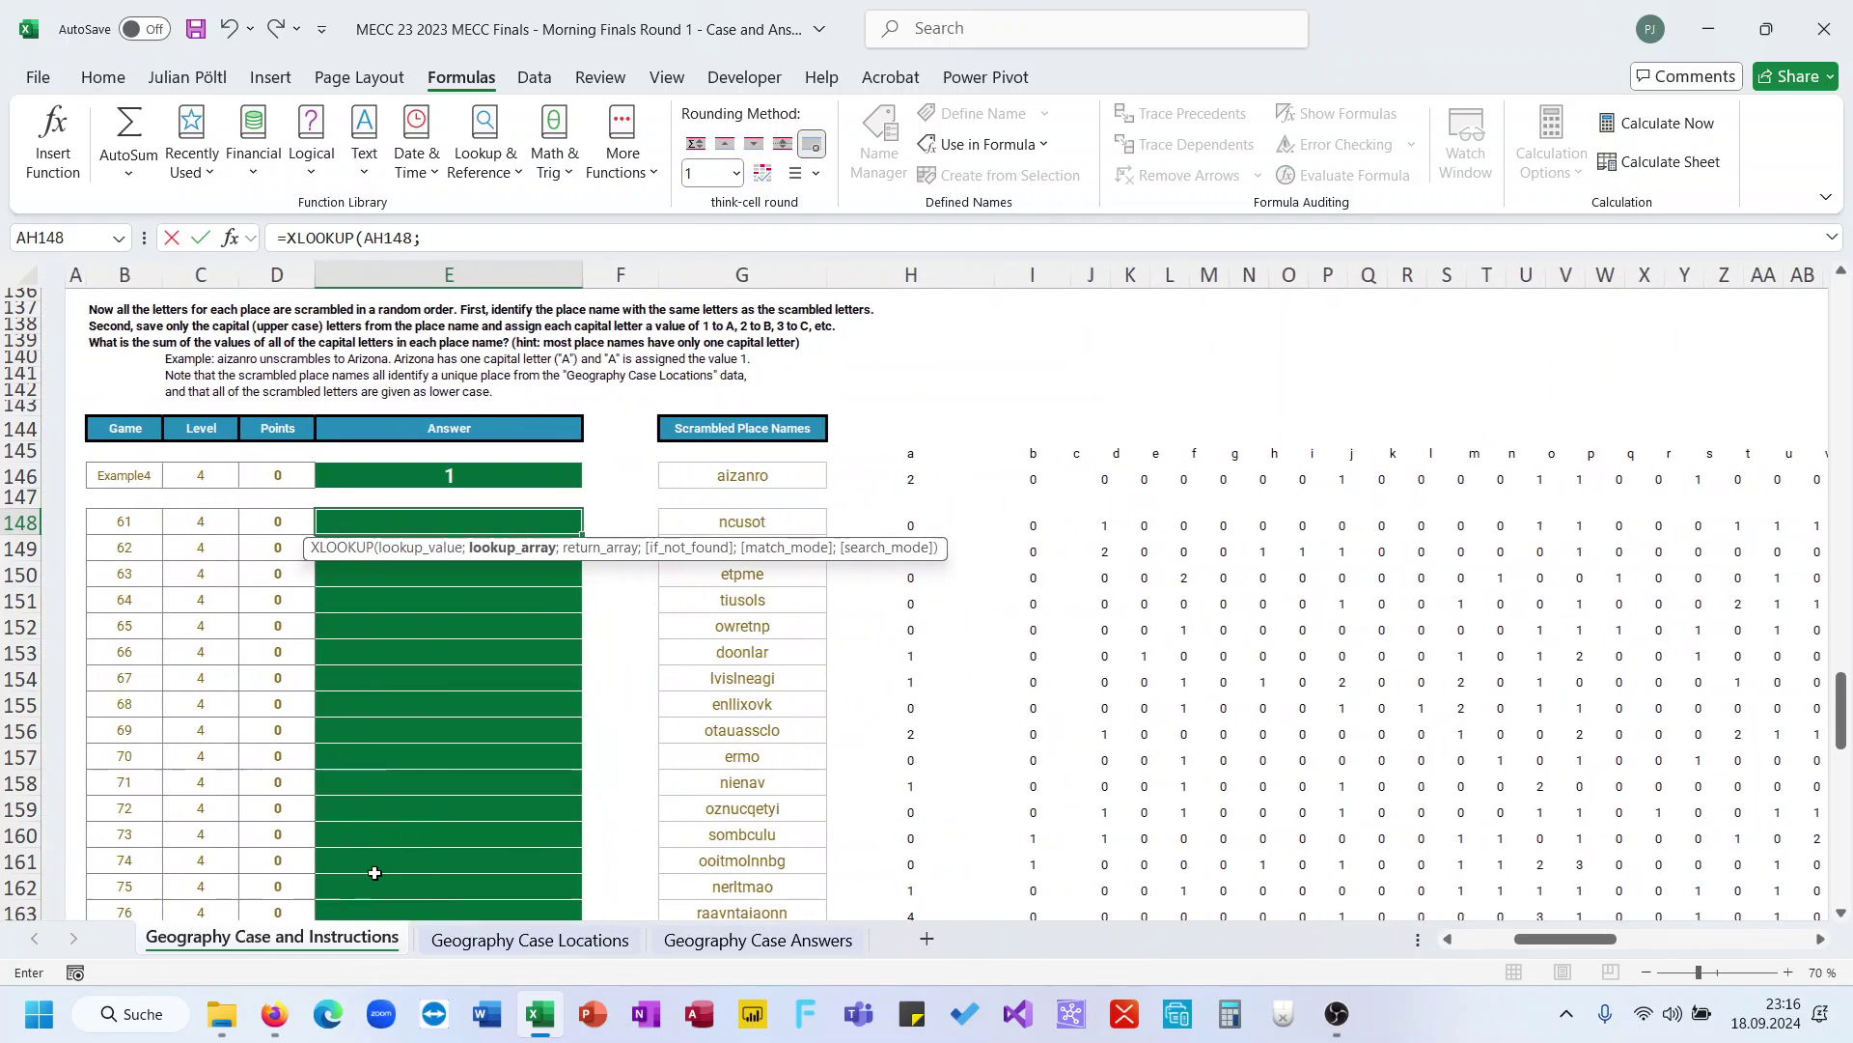
pyautogui.click(440, 934)
pyautogui.hscroll(6, 810, 525)
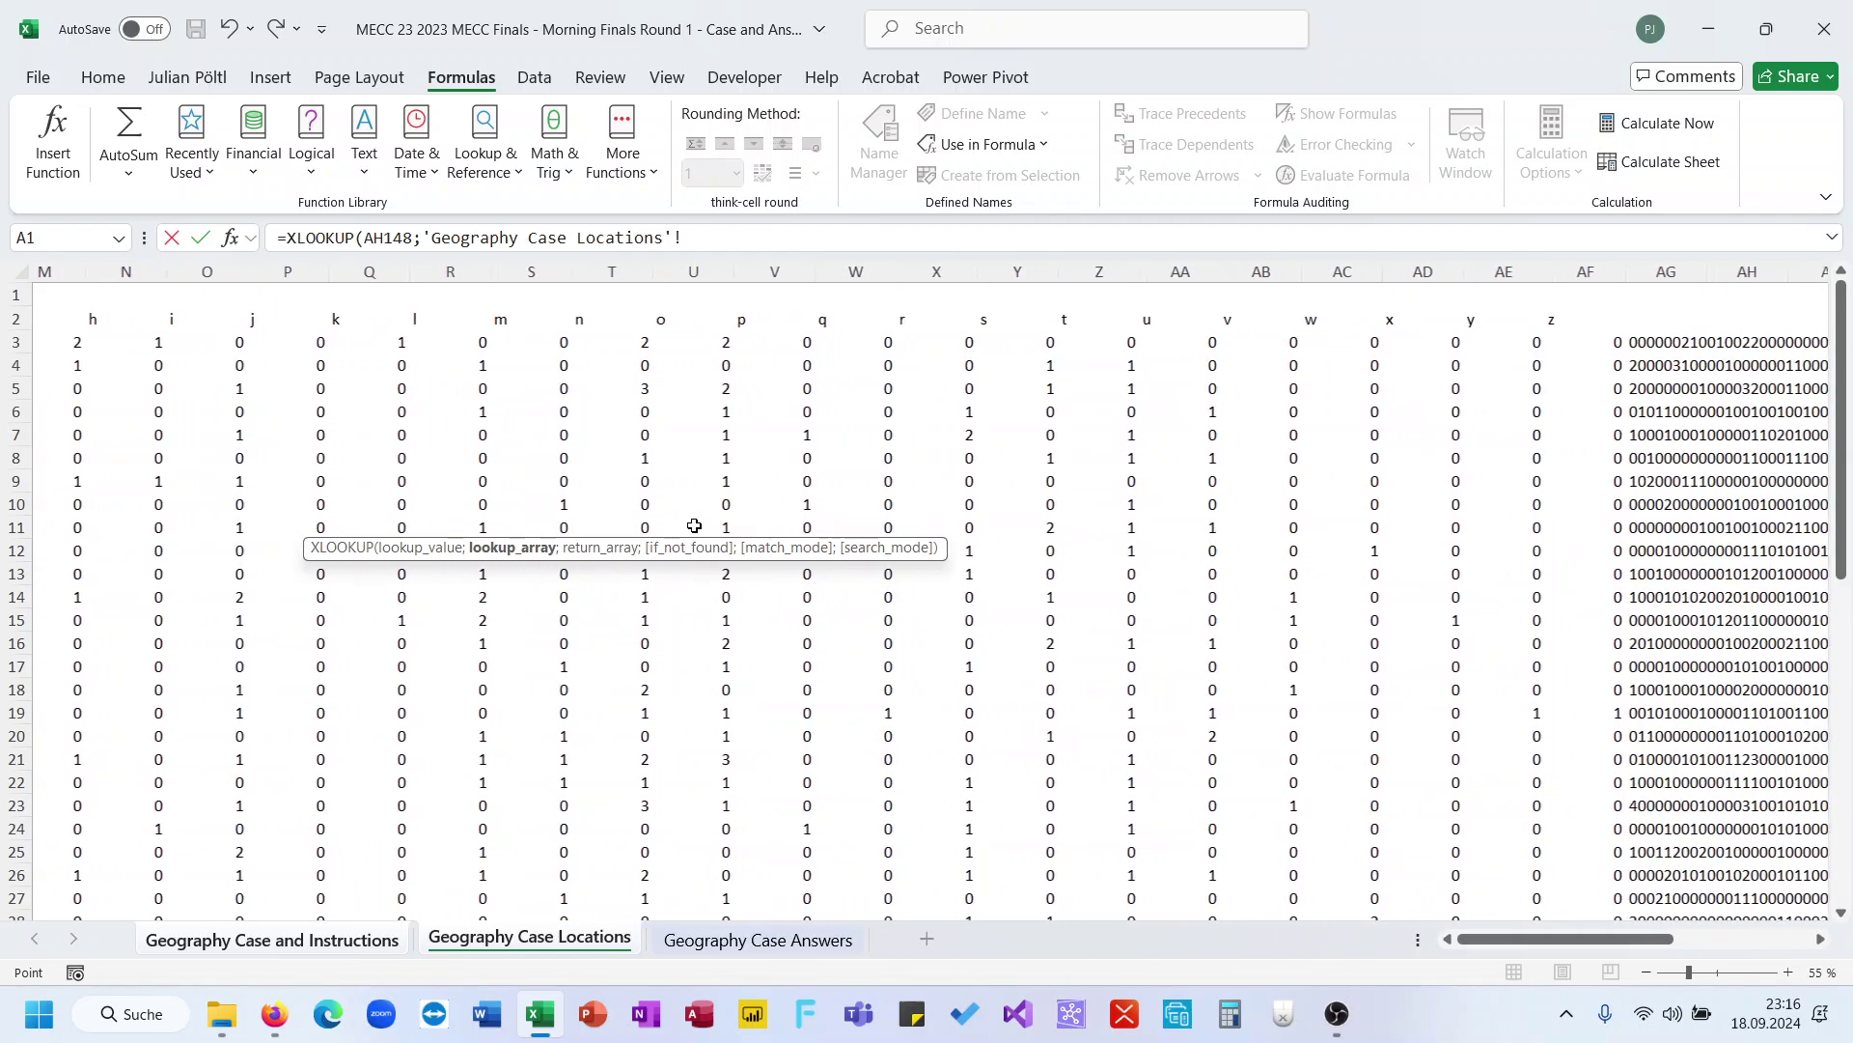
pyautogui.click(1305, 273)
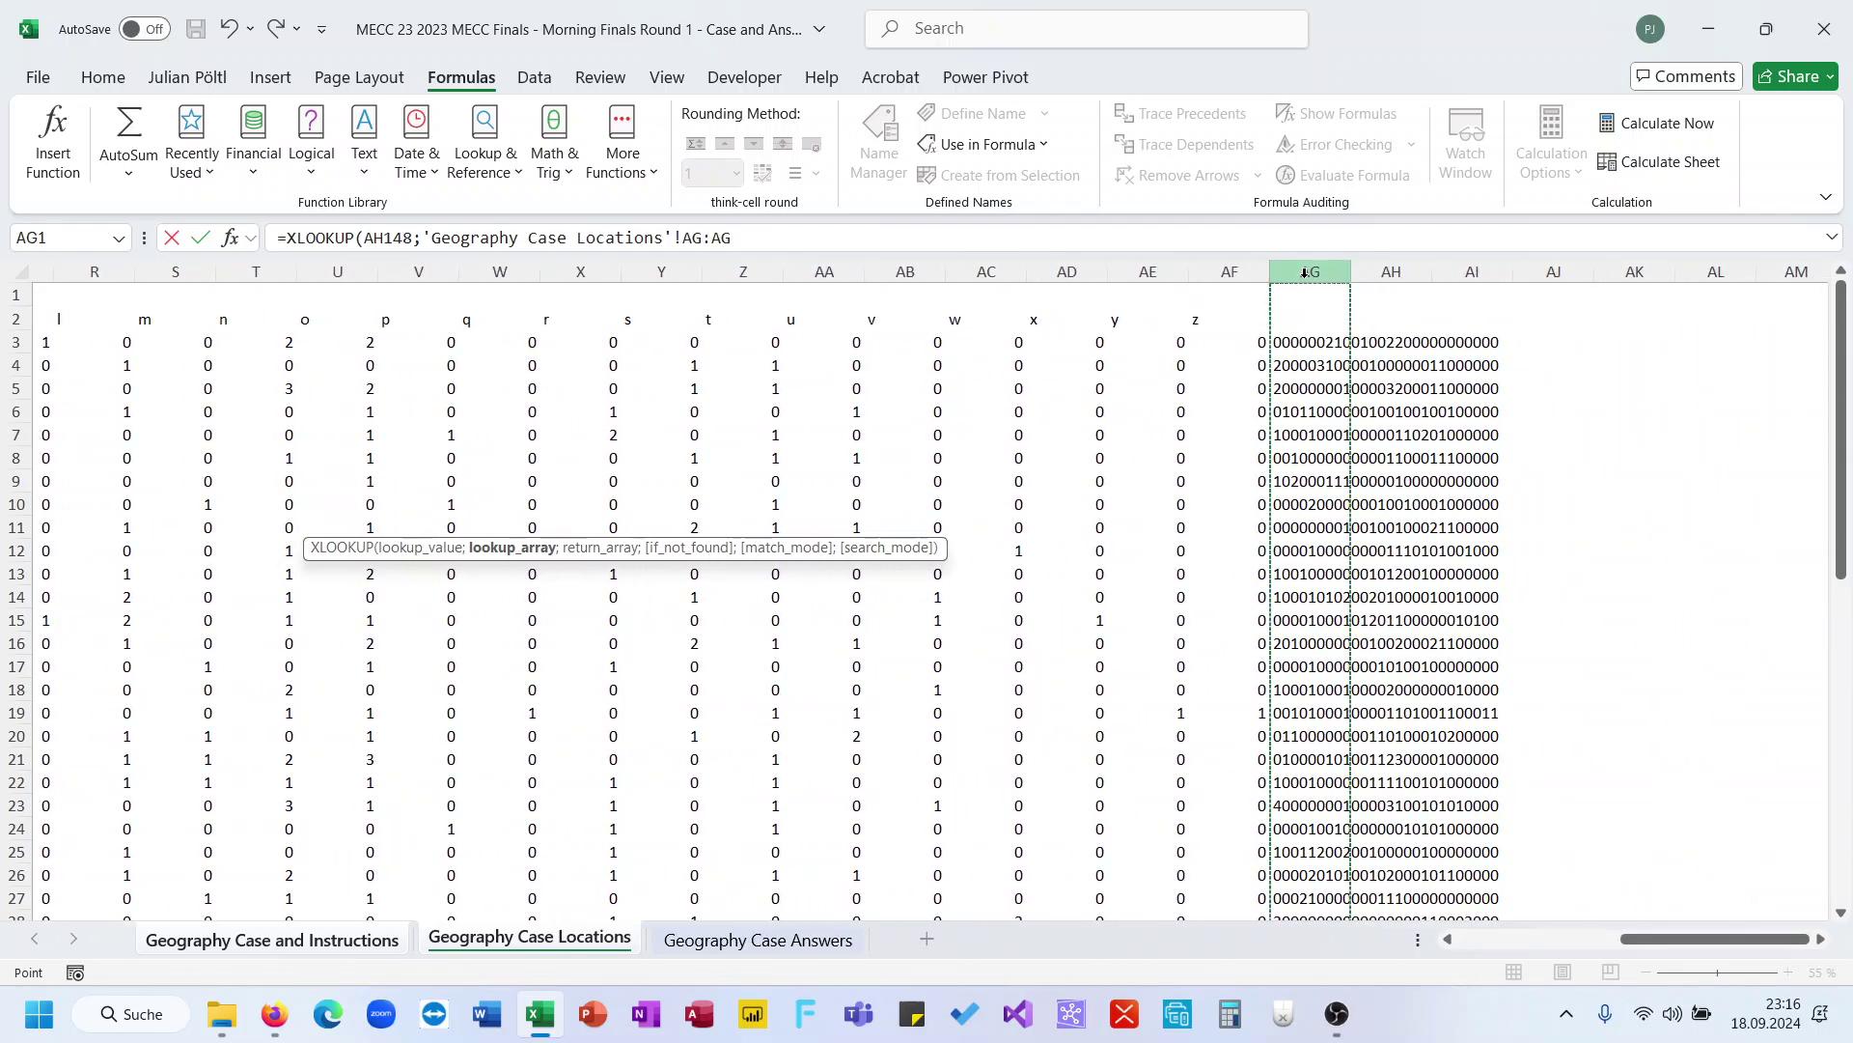
pyautogui.write(';')
pyautogui.hscroll(-6, 478, 307)
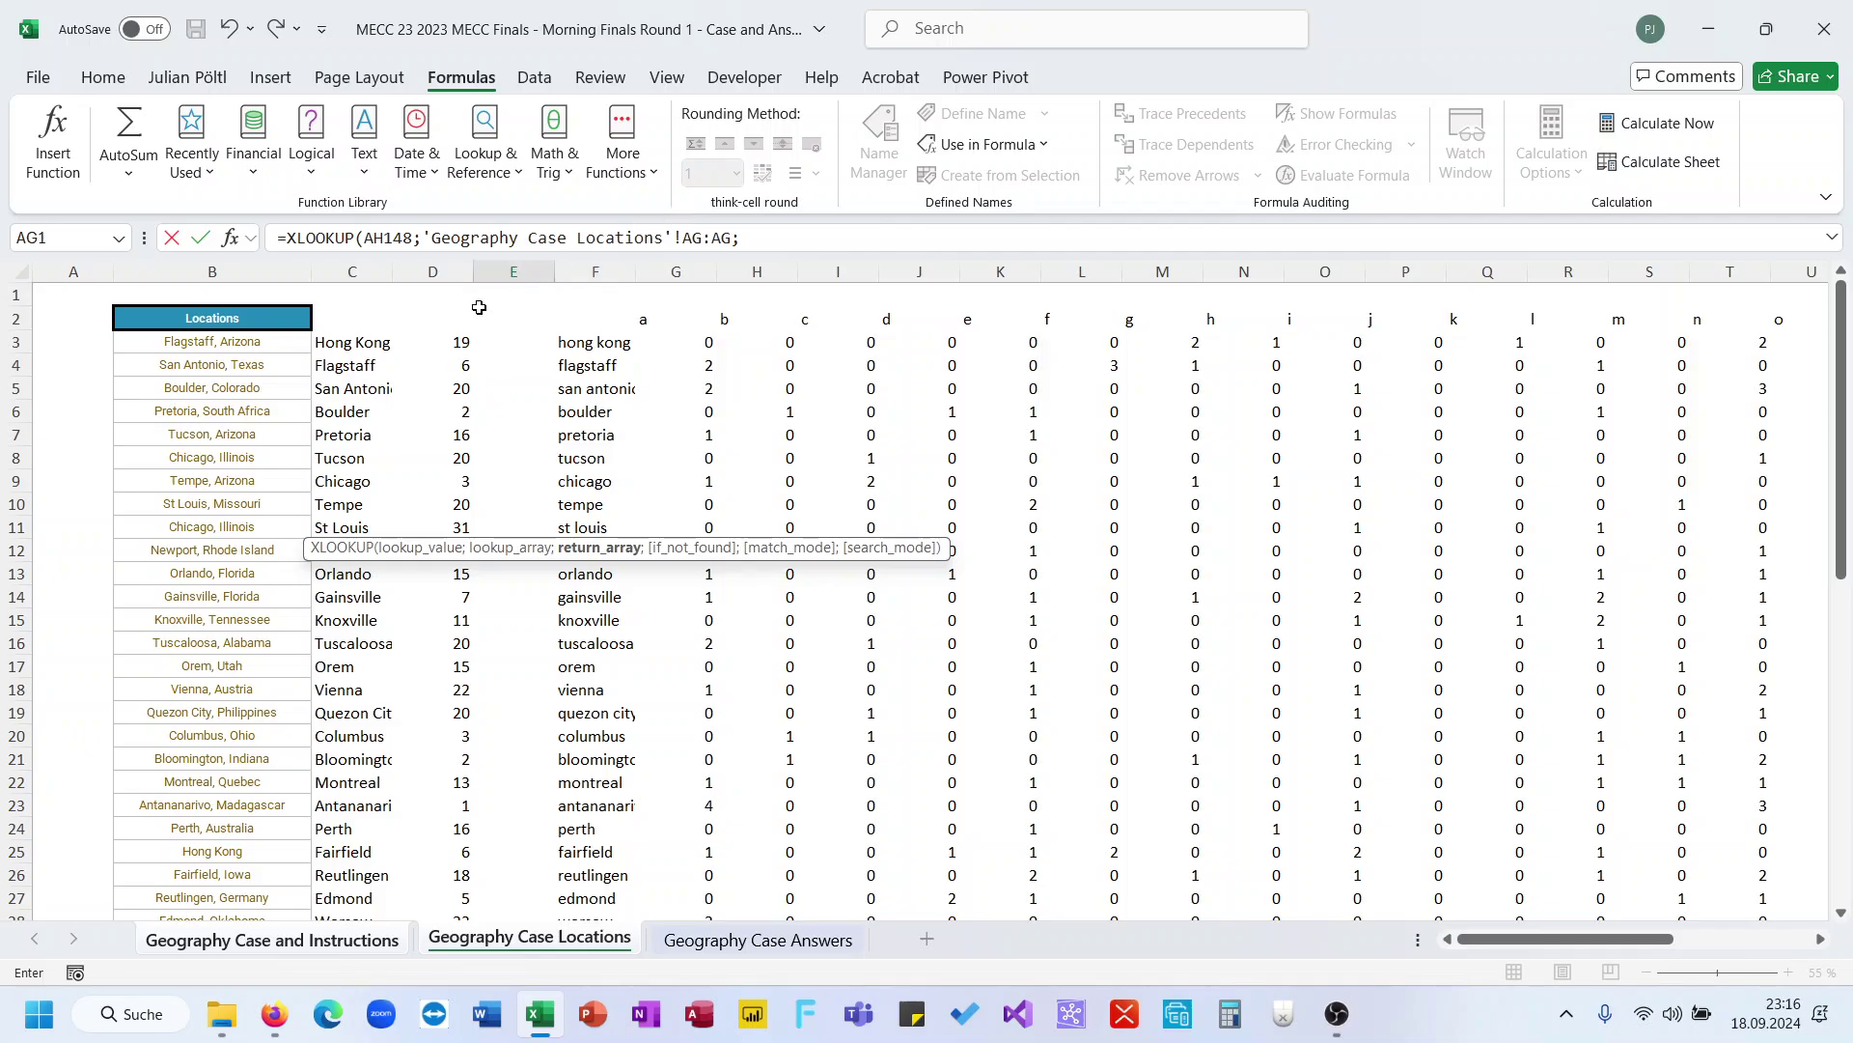
pyautogui.click(459, 274)
pyautogui.press('Return')
pyautogui.press('Up')
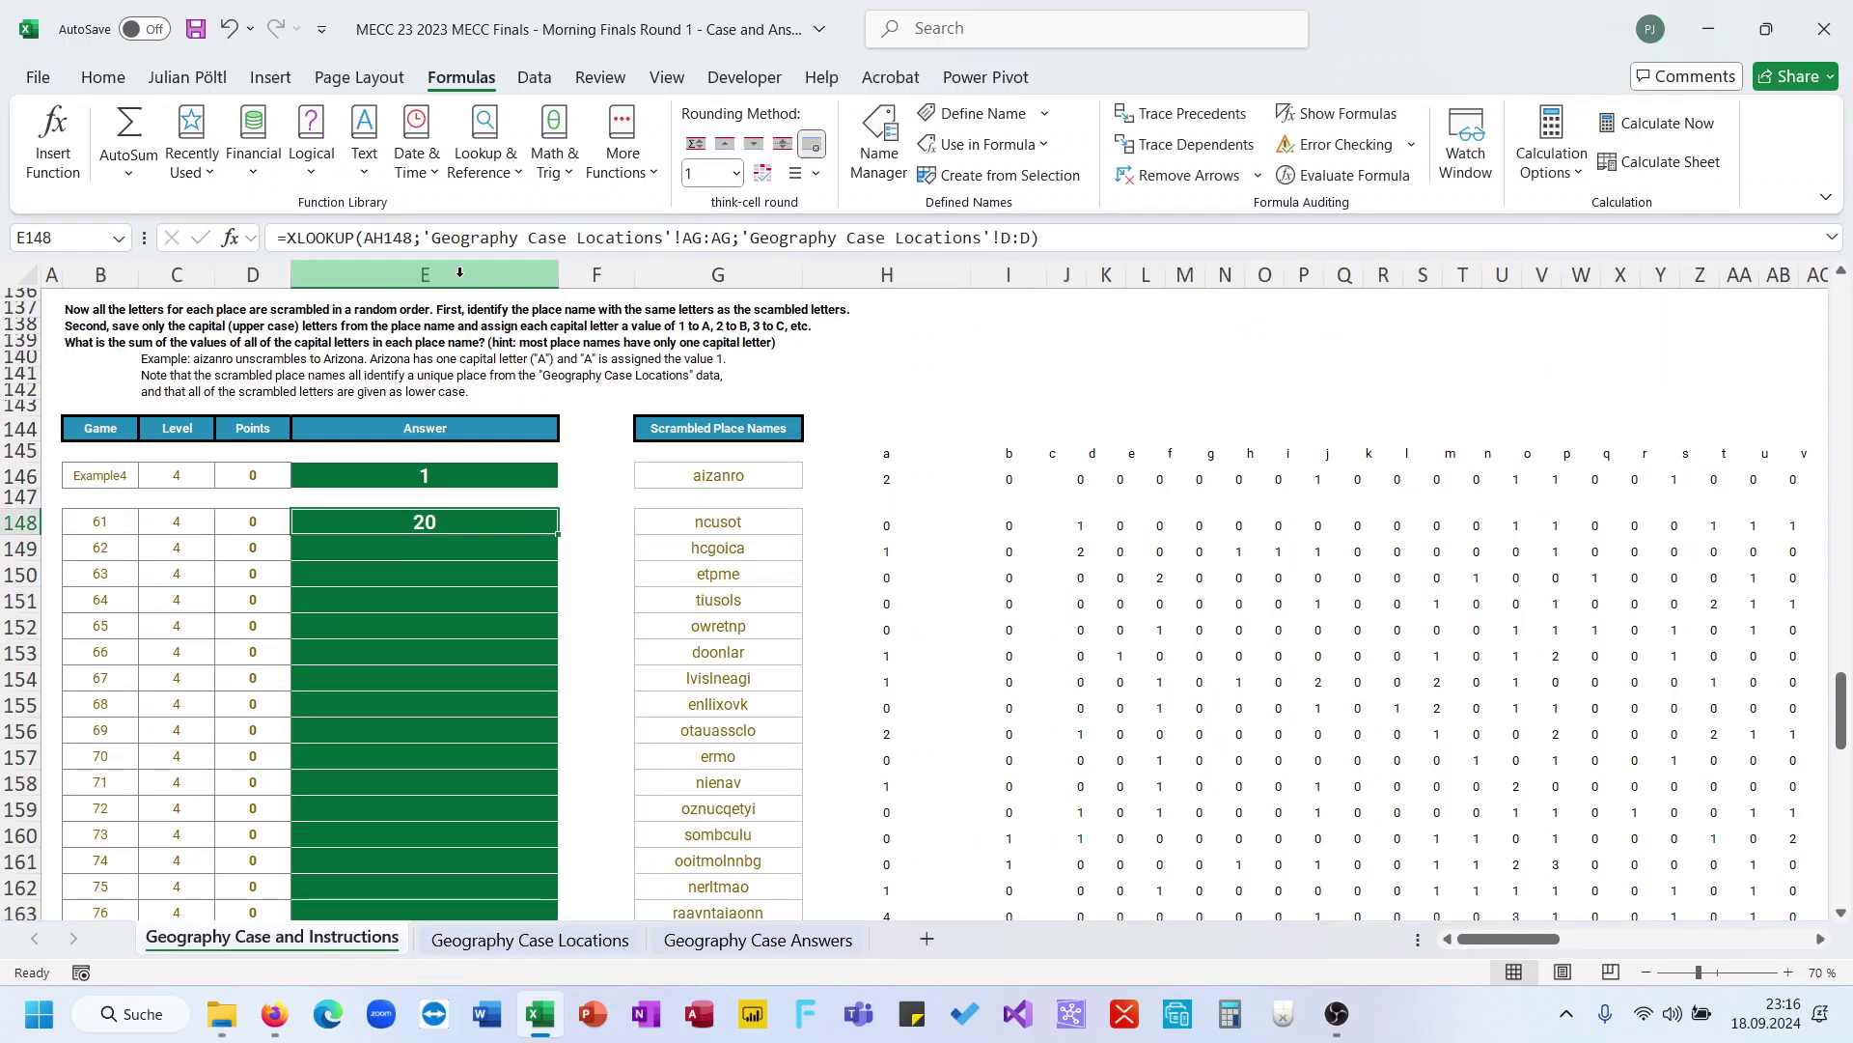
# Fill the E148 lookup formula down through E167 to answer Games 61 to 80
pyautogui.hotkey('ctrl', 'c')
pyautogui.click(483, 473)
pyautogui.click(525, 518)
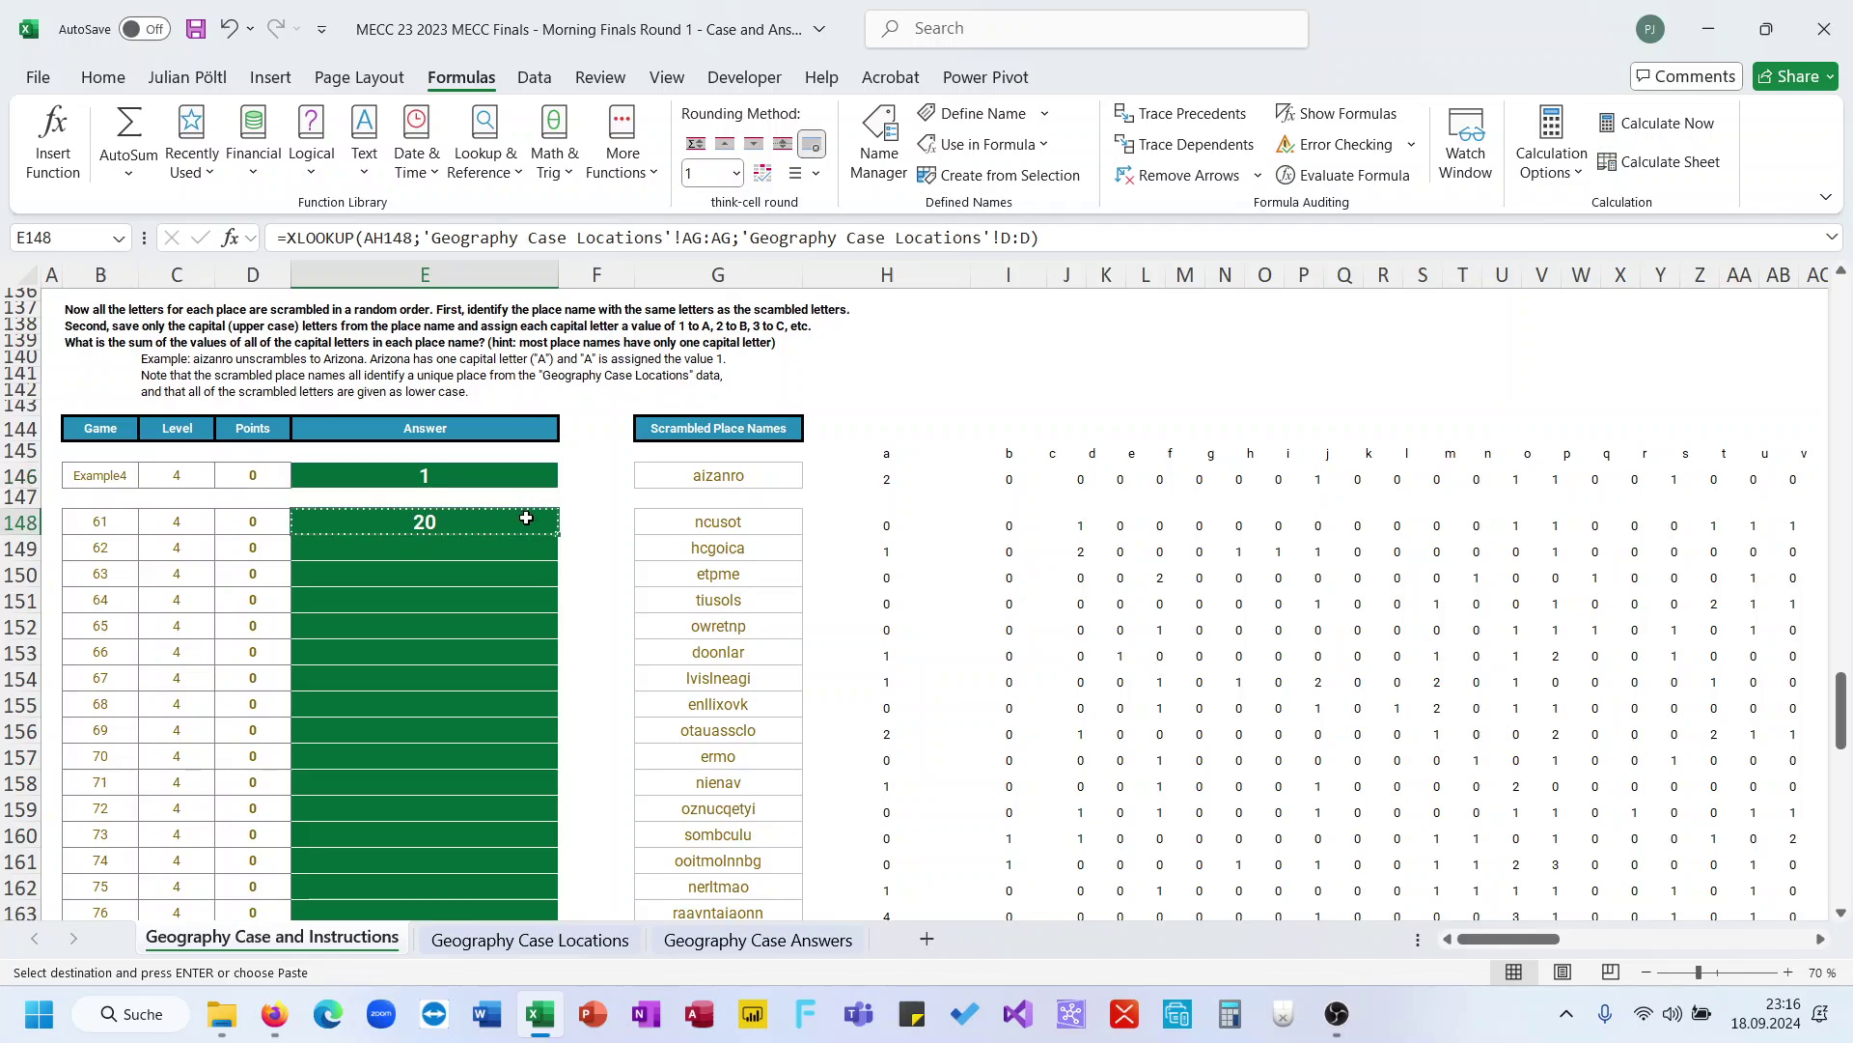
pyautogui.doubleClick(562, 533)
pyautogui.scroll(-5, 559, 529)
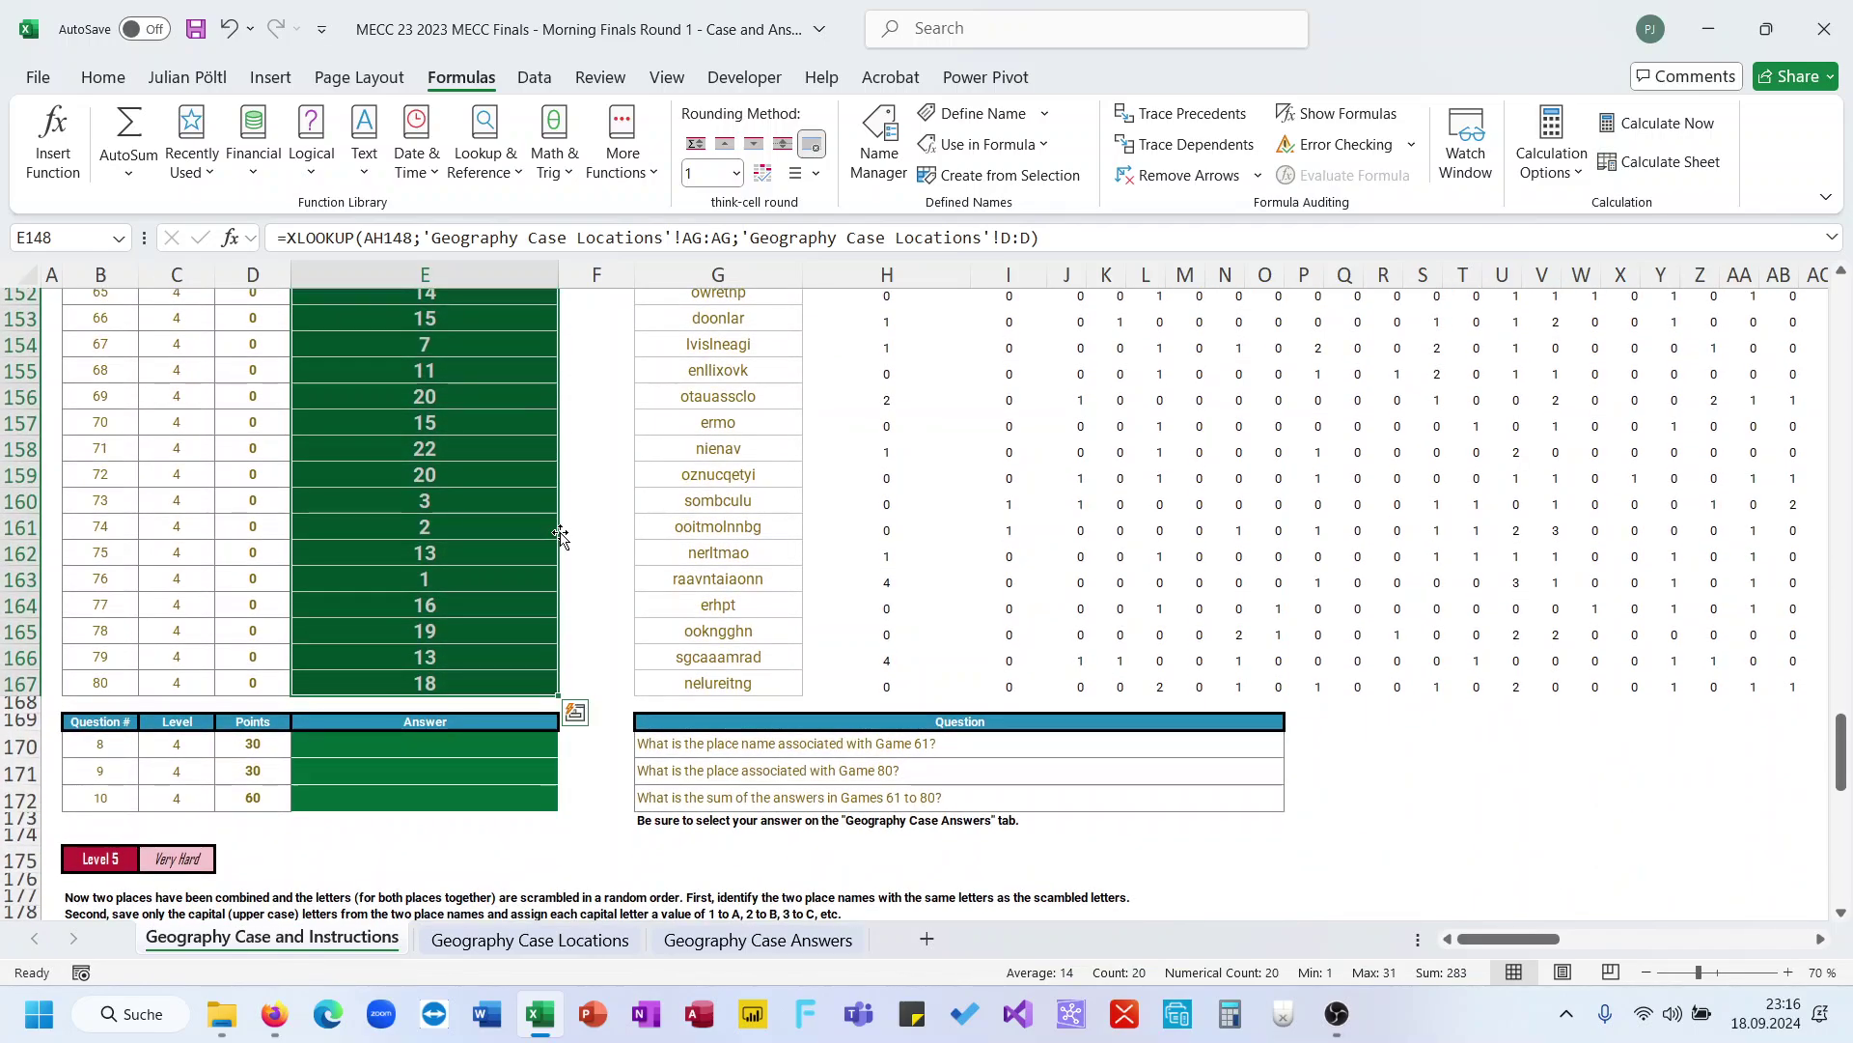
pyautogui.scroll(3, 522, 717)
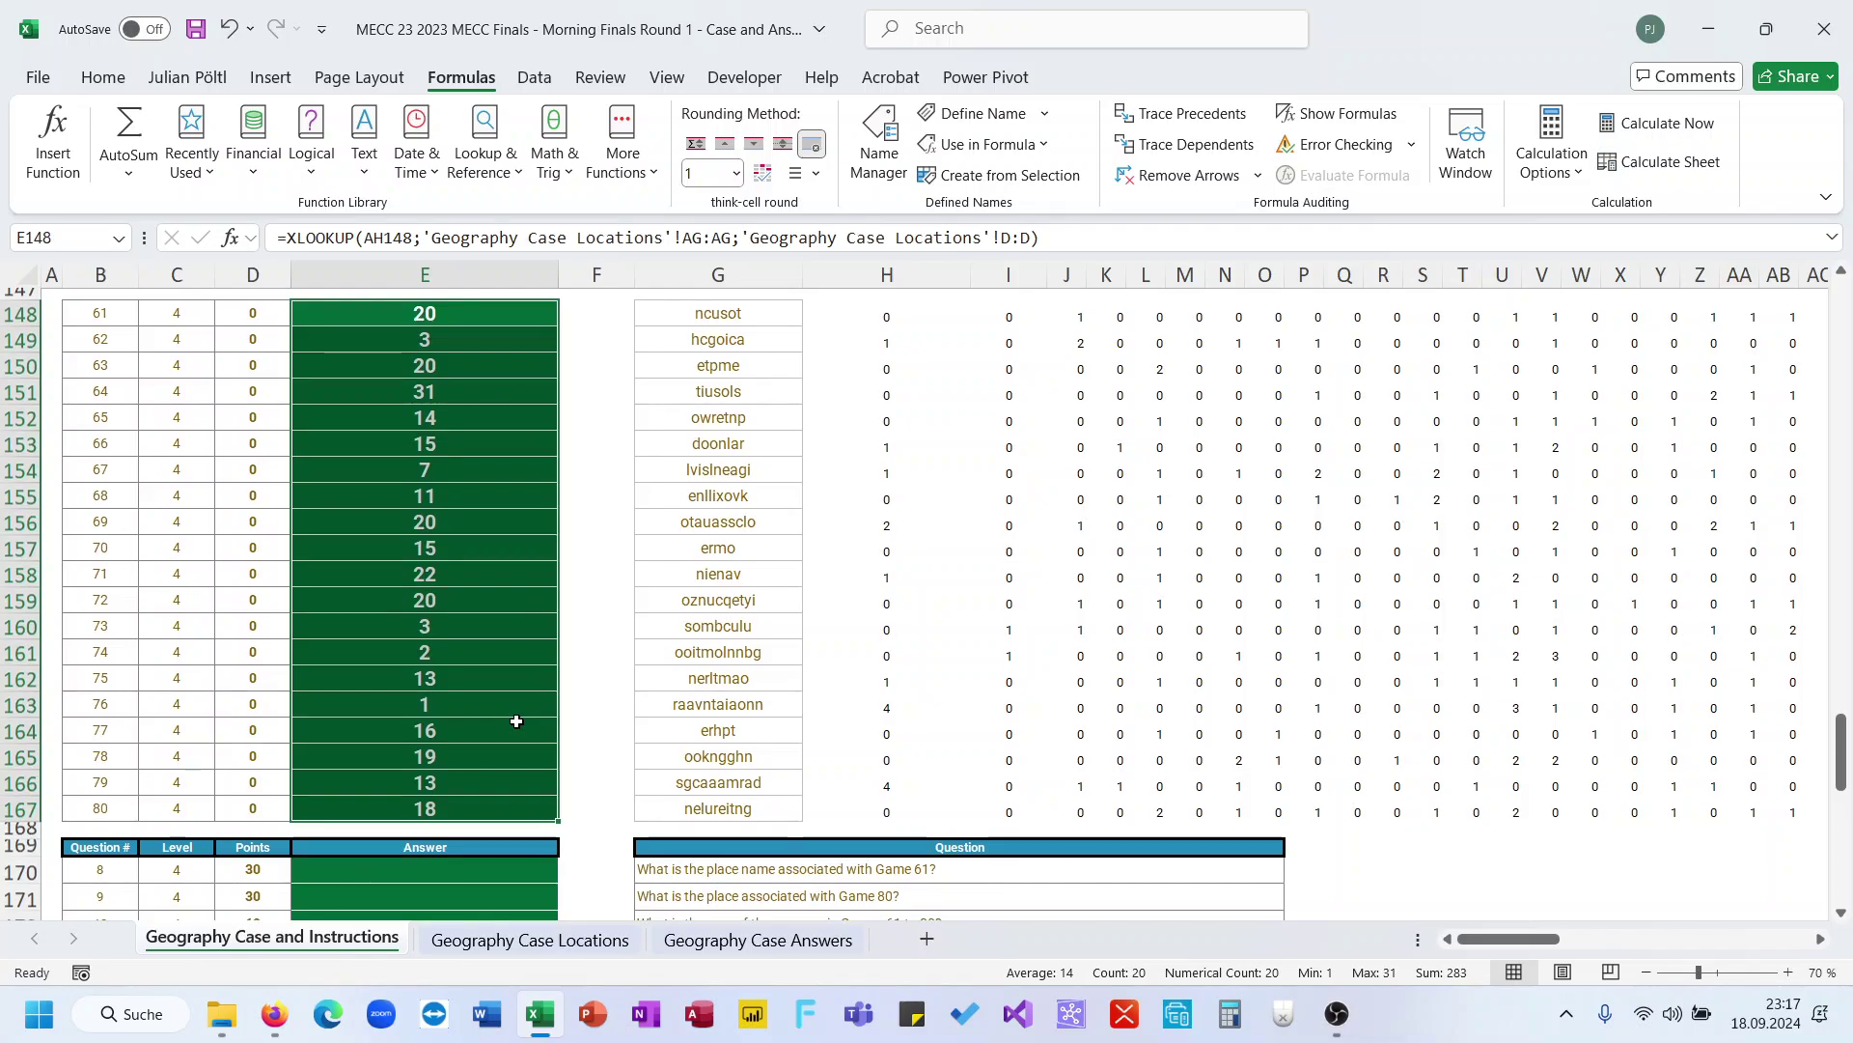
pyautogui.scroll(-2, 641, 543)
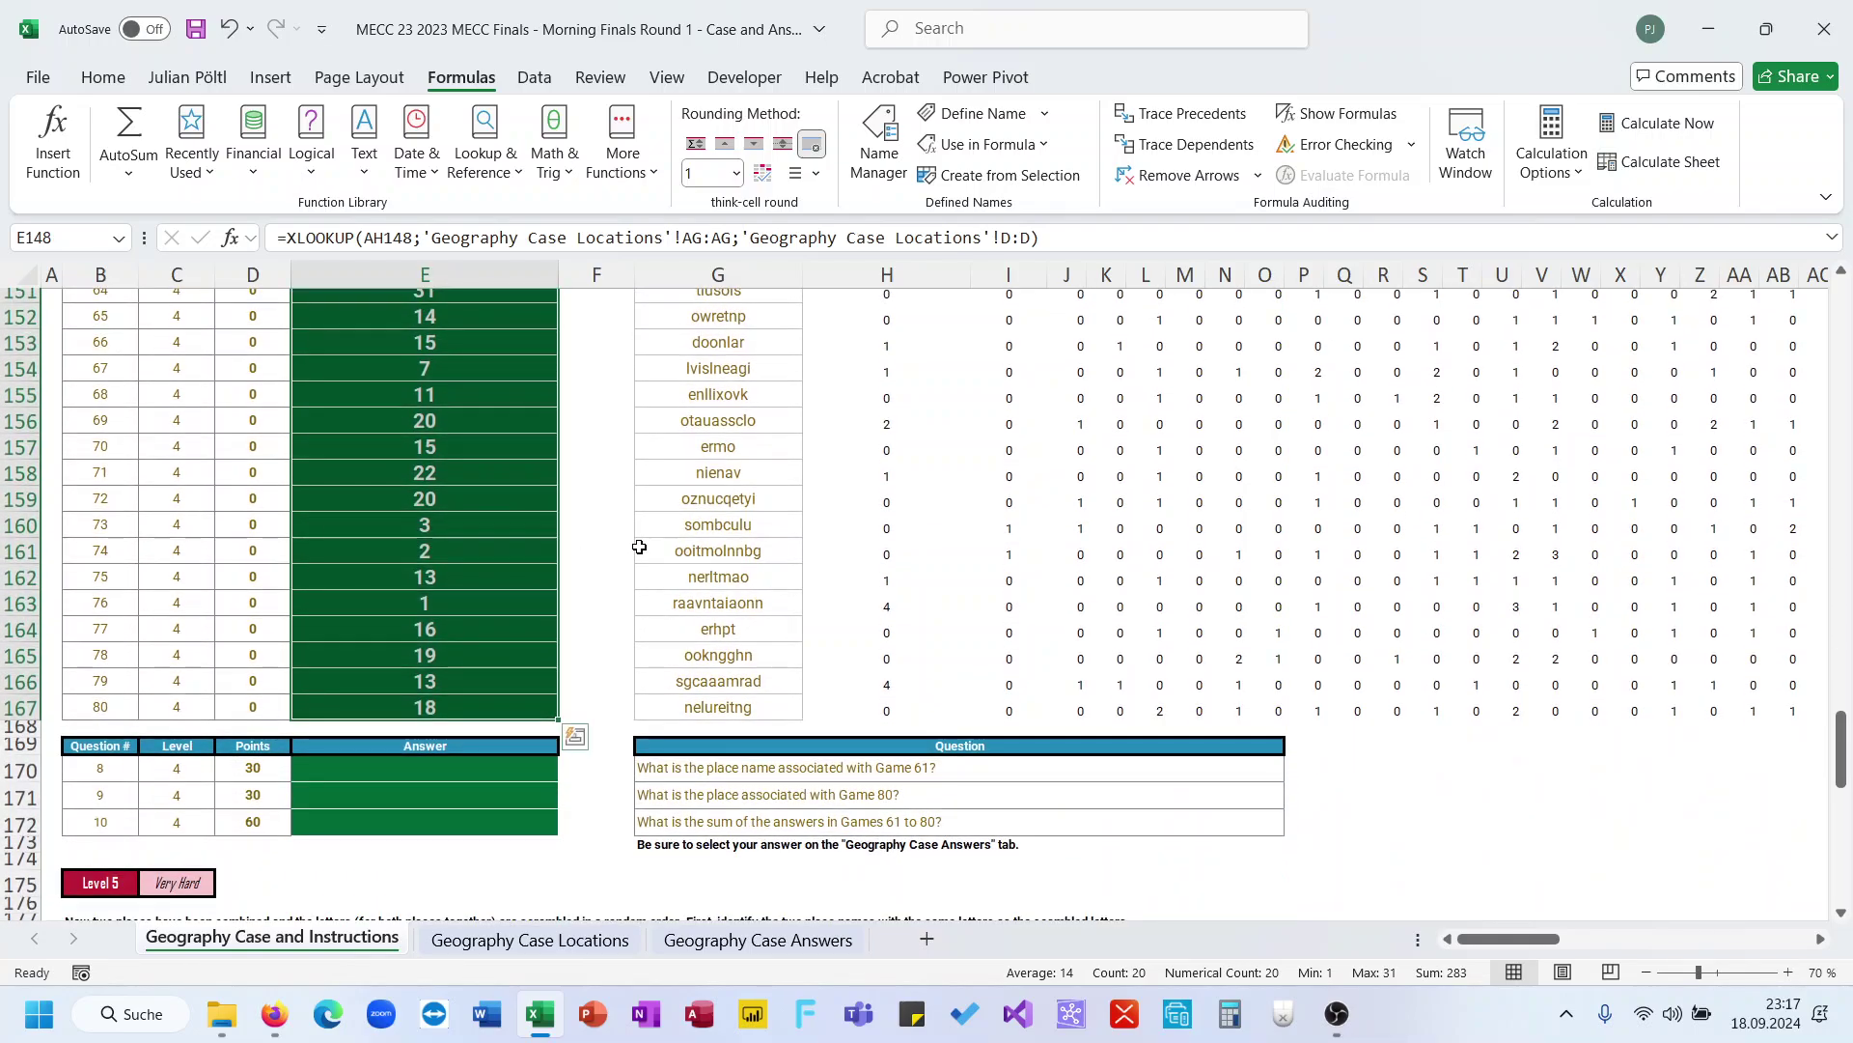
# Answer question 10 in E172 with =SUM(E148:E167), adding up the answers of Games 61 to 80
pyautogui.click(804, 803)
pyautogui.click(784, 826)
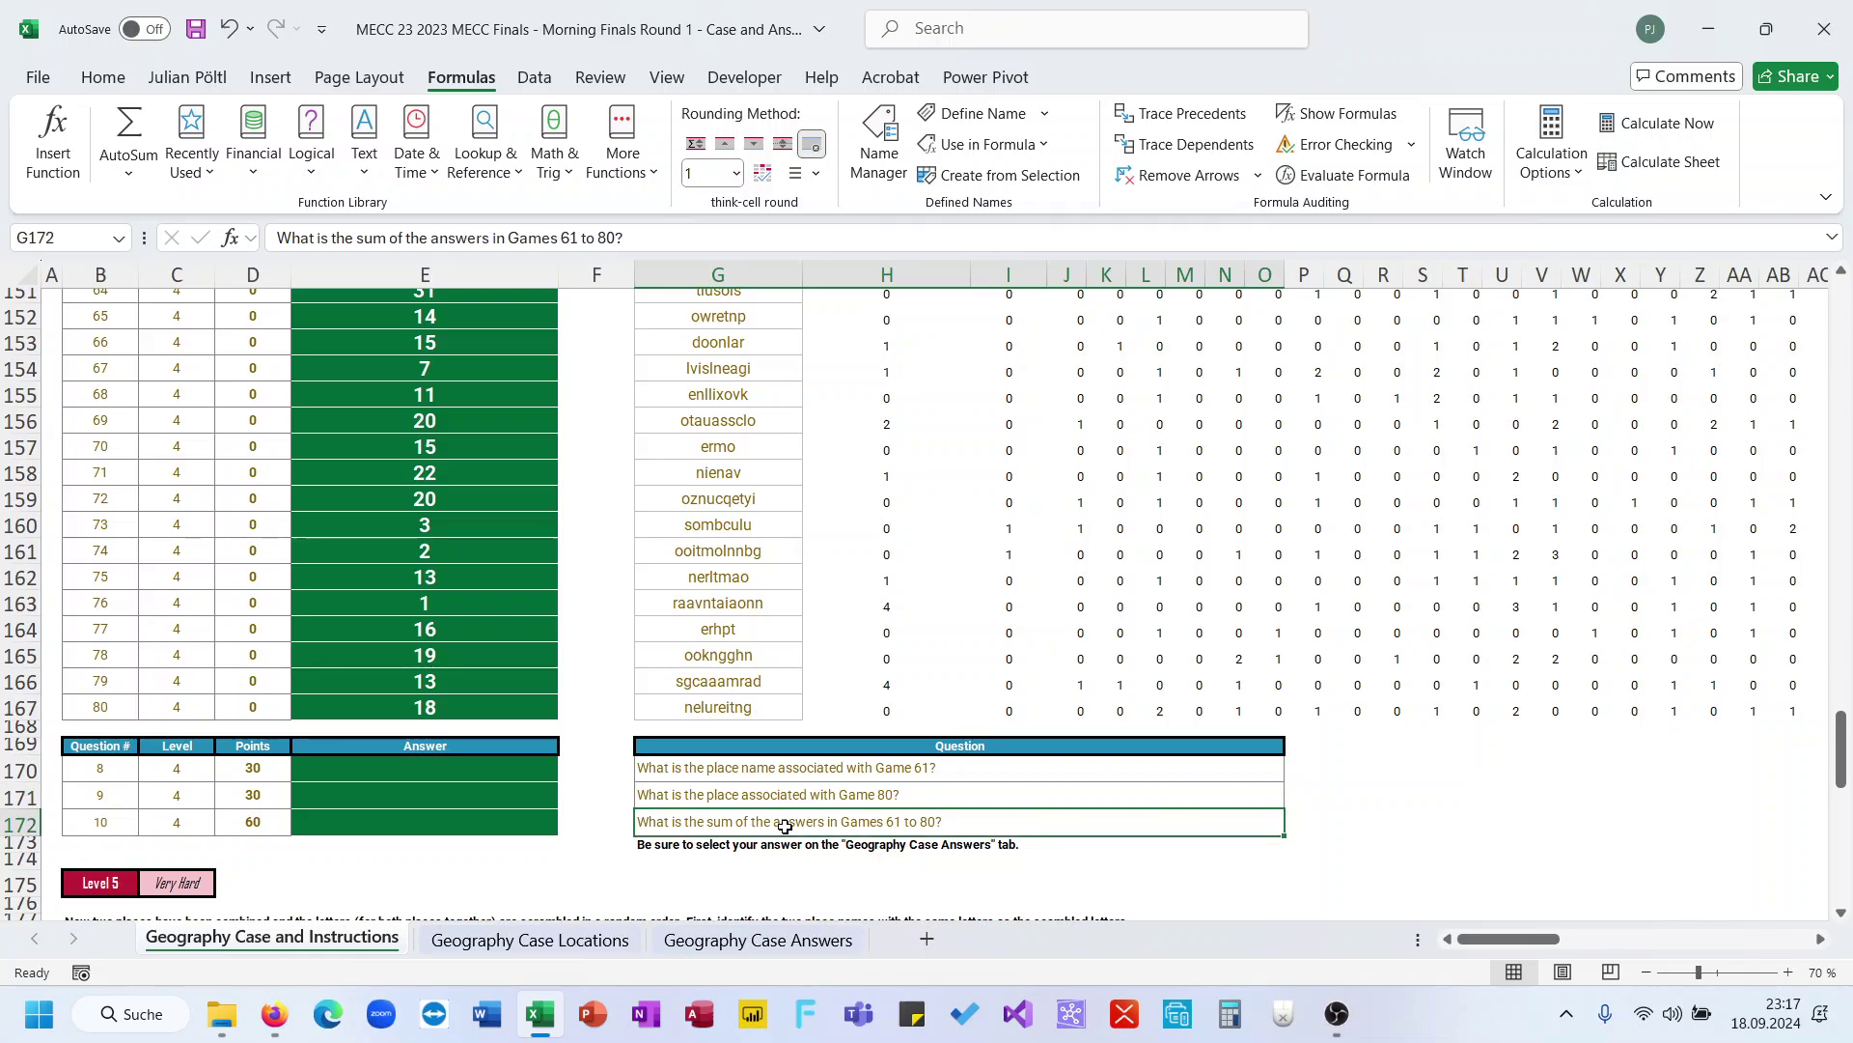
pyautogui.click(508, 824)
pyautogui.write('=s')
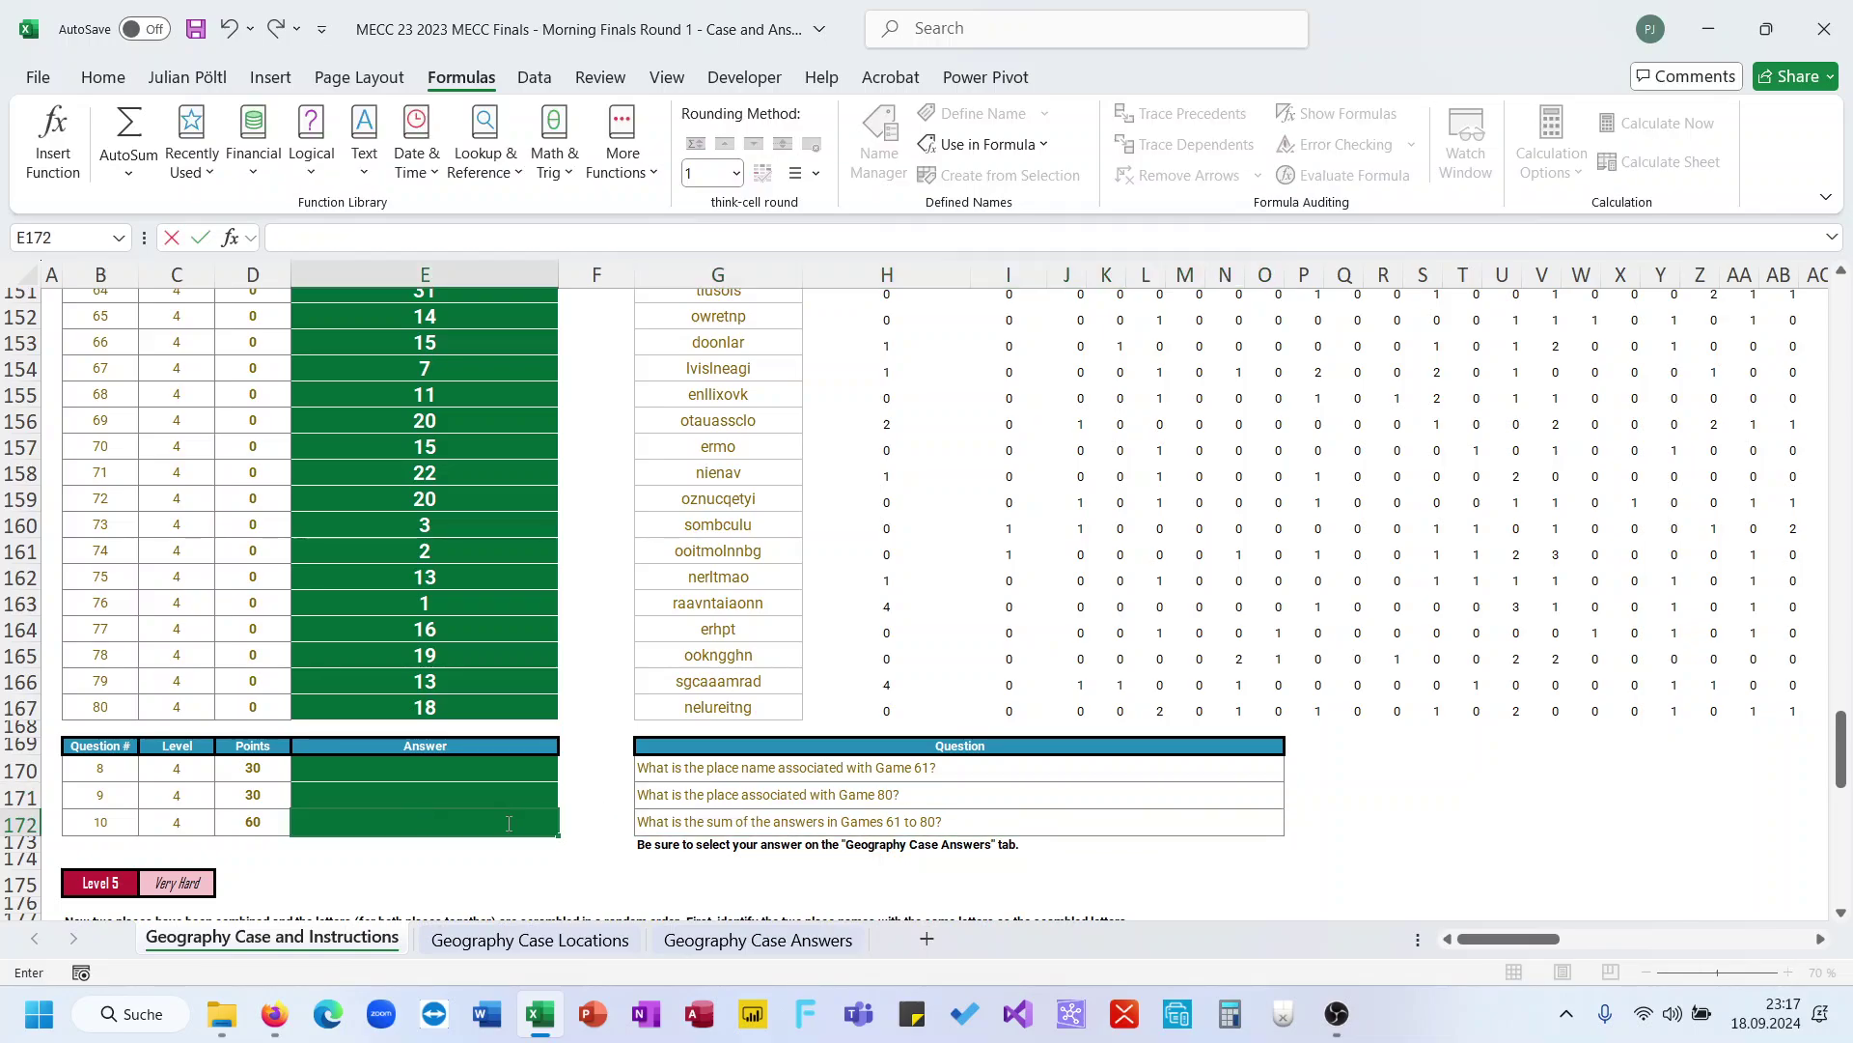
pyautogui.write('um(')
pyautogui.press('Up')
pyautogui.press('Up')
pyautogui.press('Up')
pyautogui.press('Up')
pyautogui.press('Up')
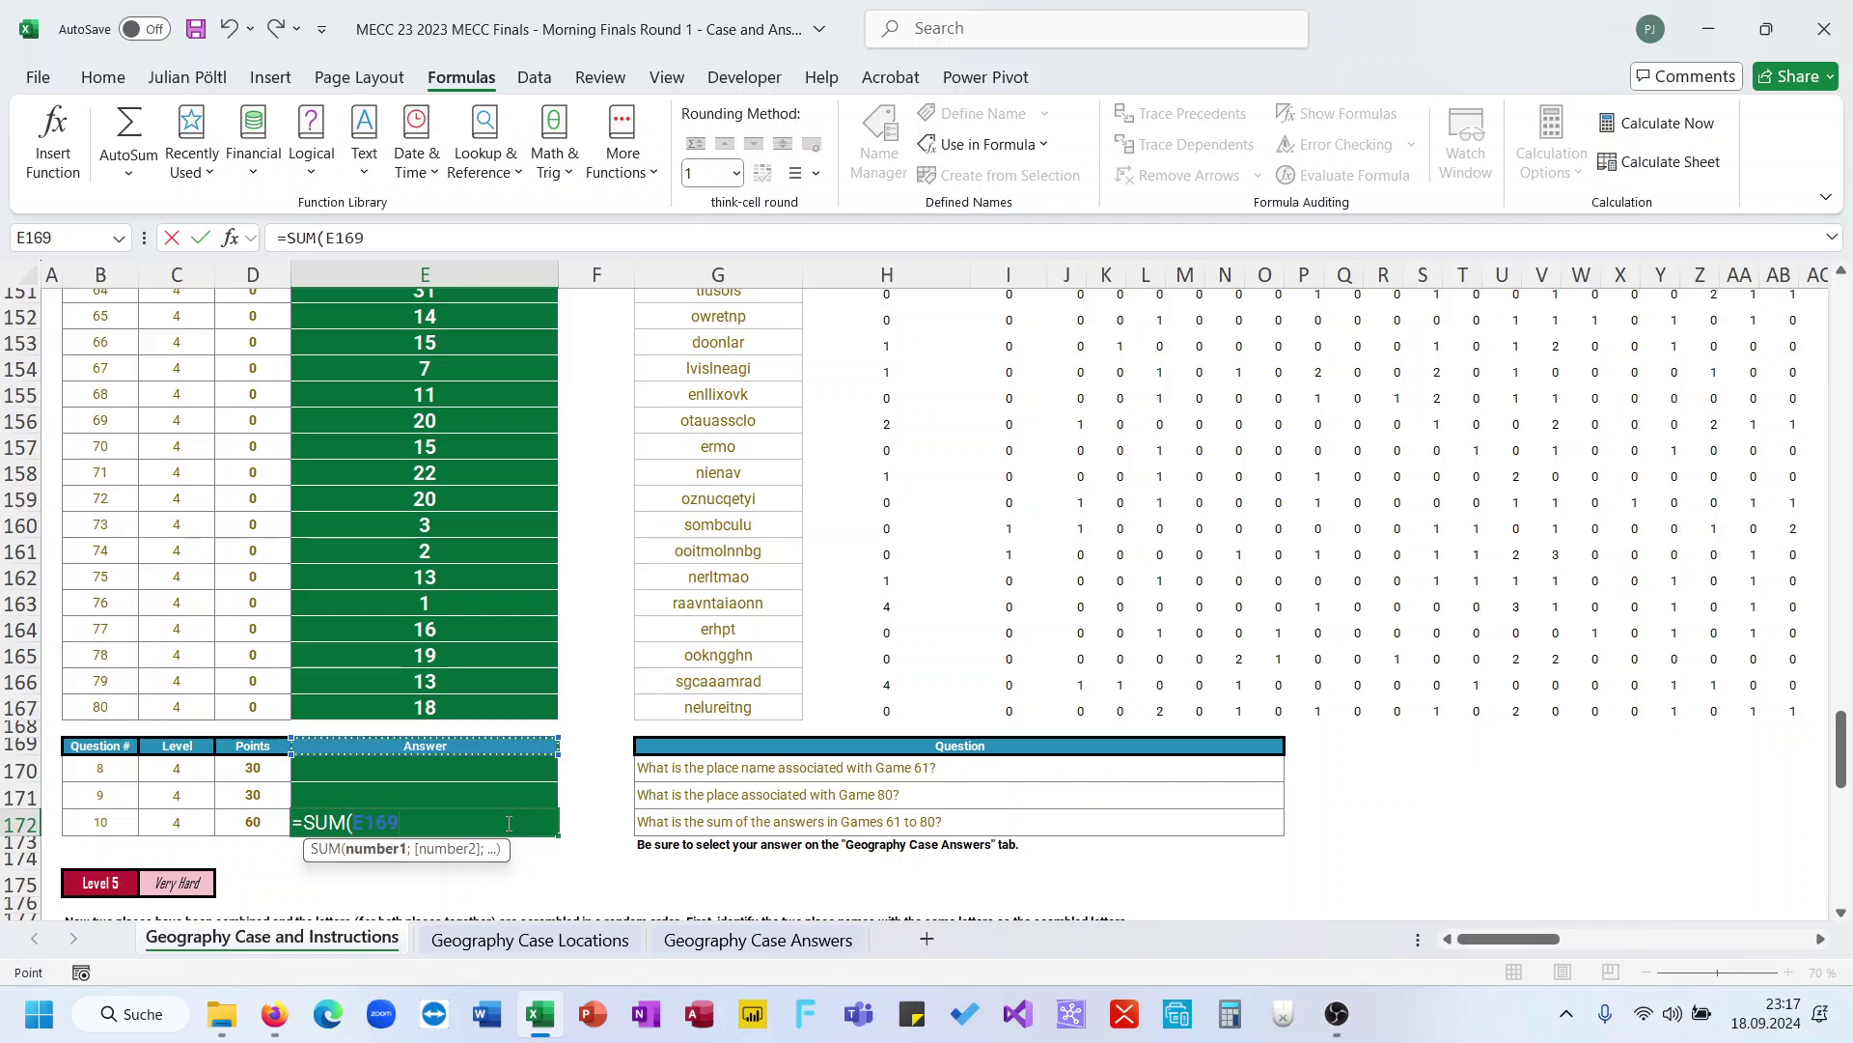
pyautogui.hotkey('ctrl', 'shift', 'Up')
pyautogui.press('Return')
# Go back to E148 and examine the lookup formula used for Game 61
pyautogui.press('Up')
pyautogui.press('Up')
pyautogui.press('Up')
pyautogui.press('Up')
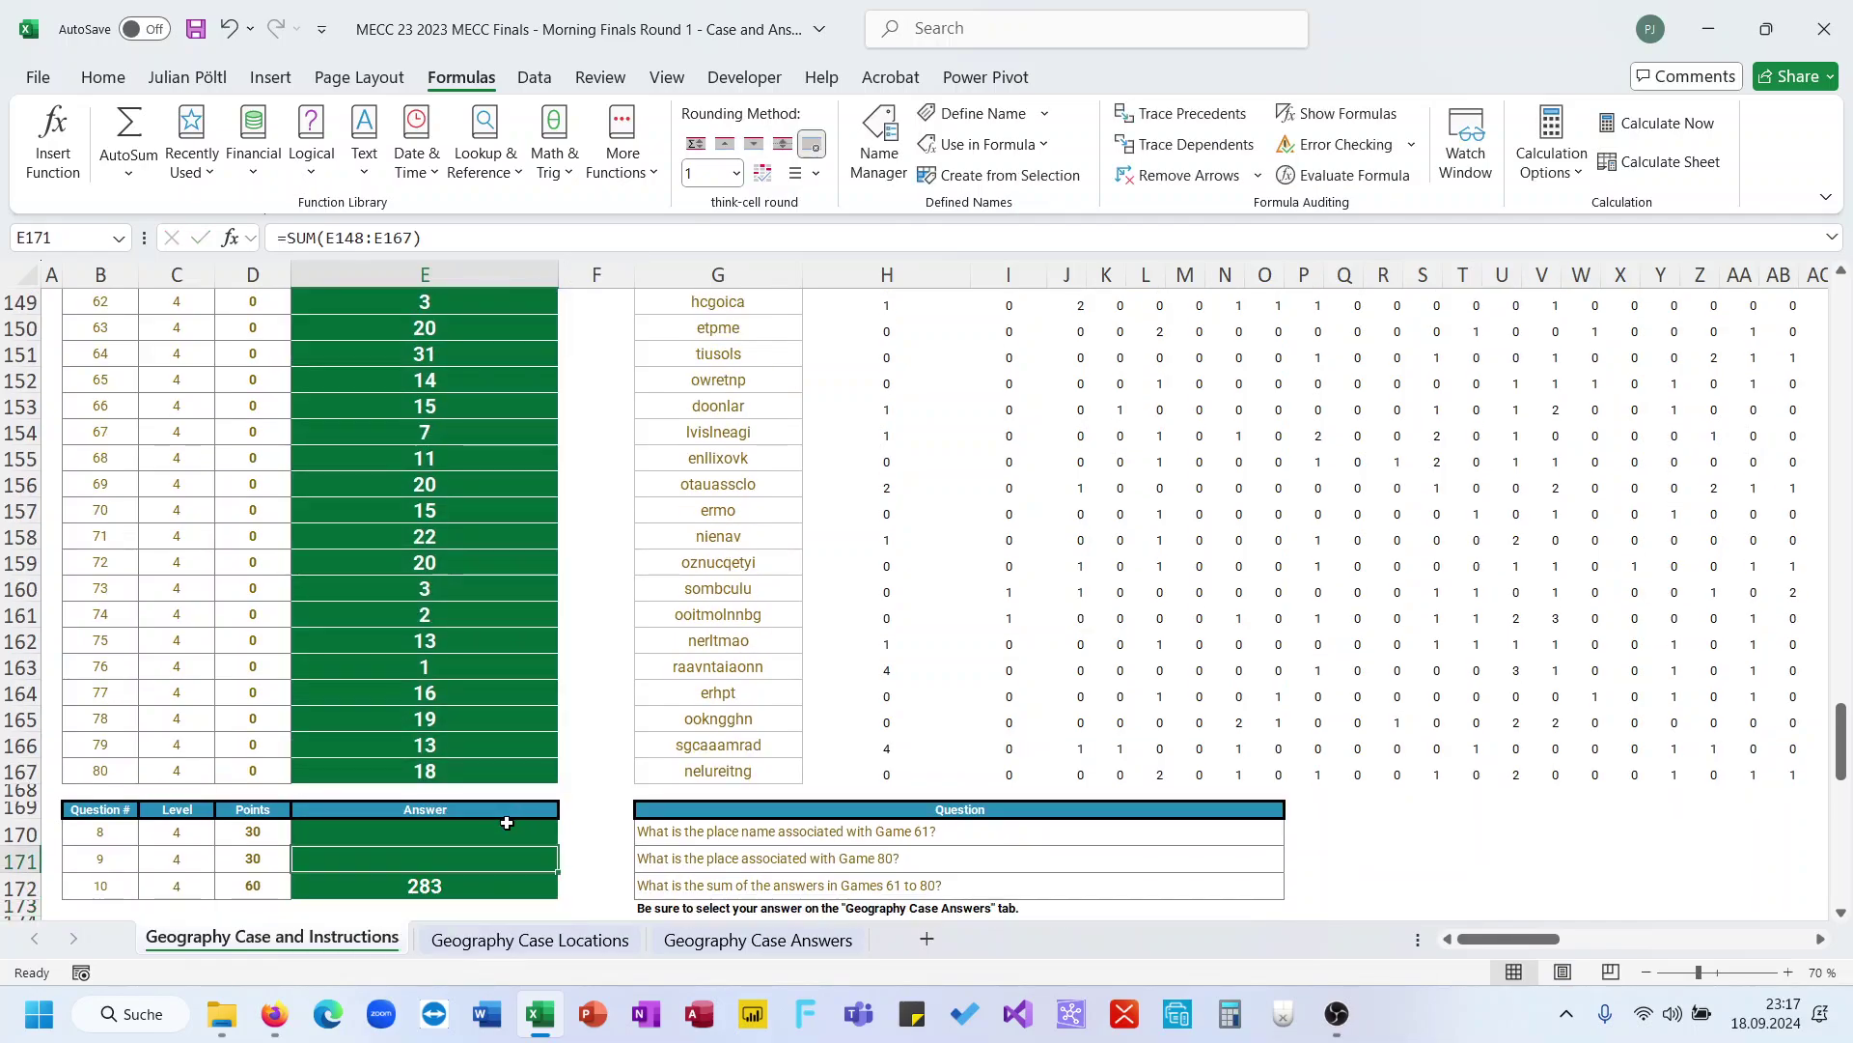
pyautogui.hotkey('ctrl', 'Up')
pyautogui.hotkey('ctrl', 'Up')
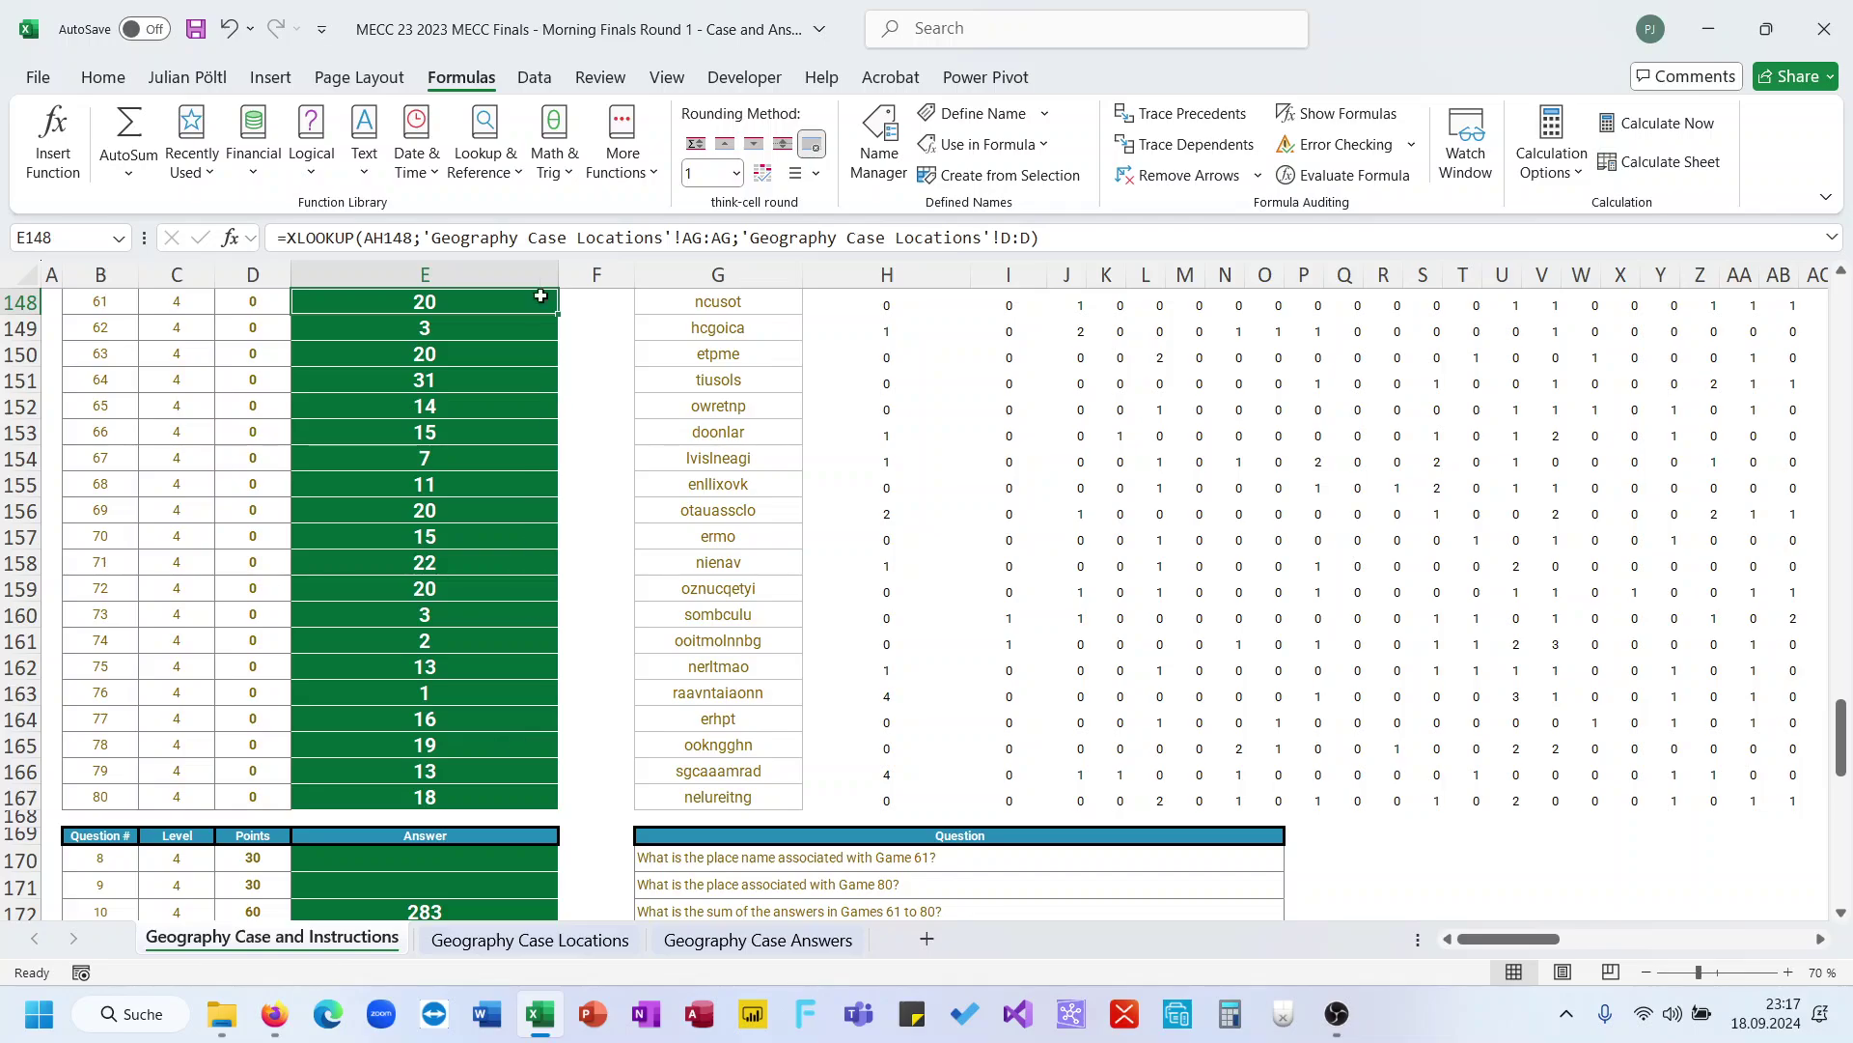
pyautogui.click(531, 243)
pyautogui.press('Escape')
# Look up Game 61's place name in F148 with =XLOOKUP(AH148;'Geography Case Locations'!AG:AG;'Geography Case Locations'!C:C)
pyautogui.click(577, 307)
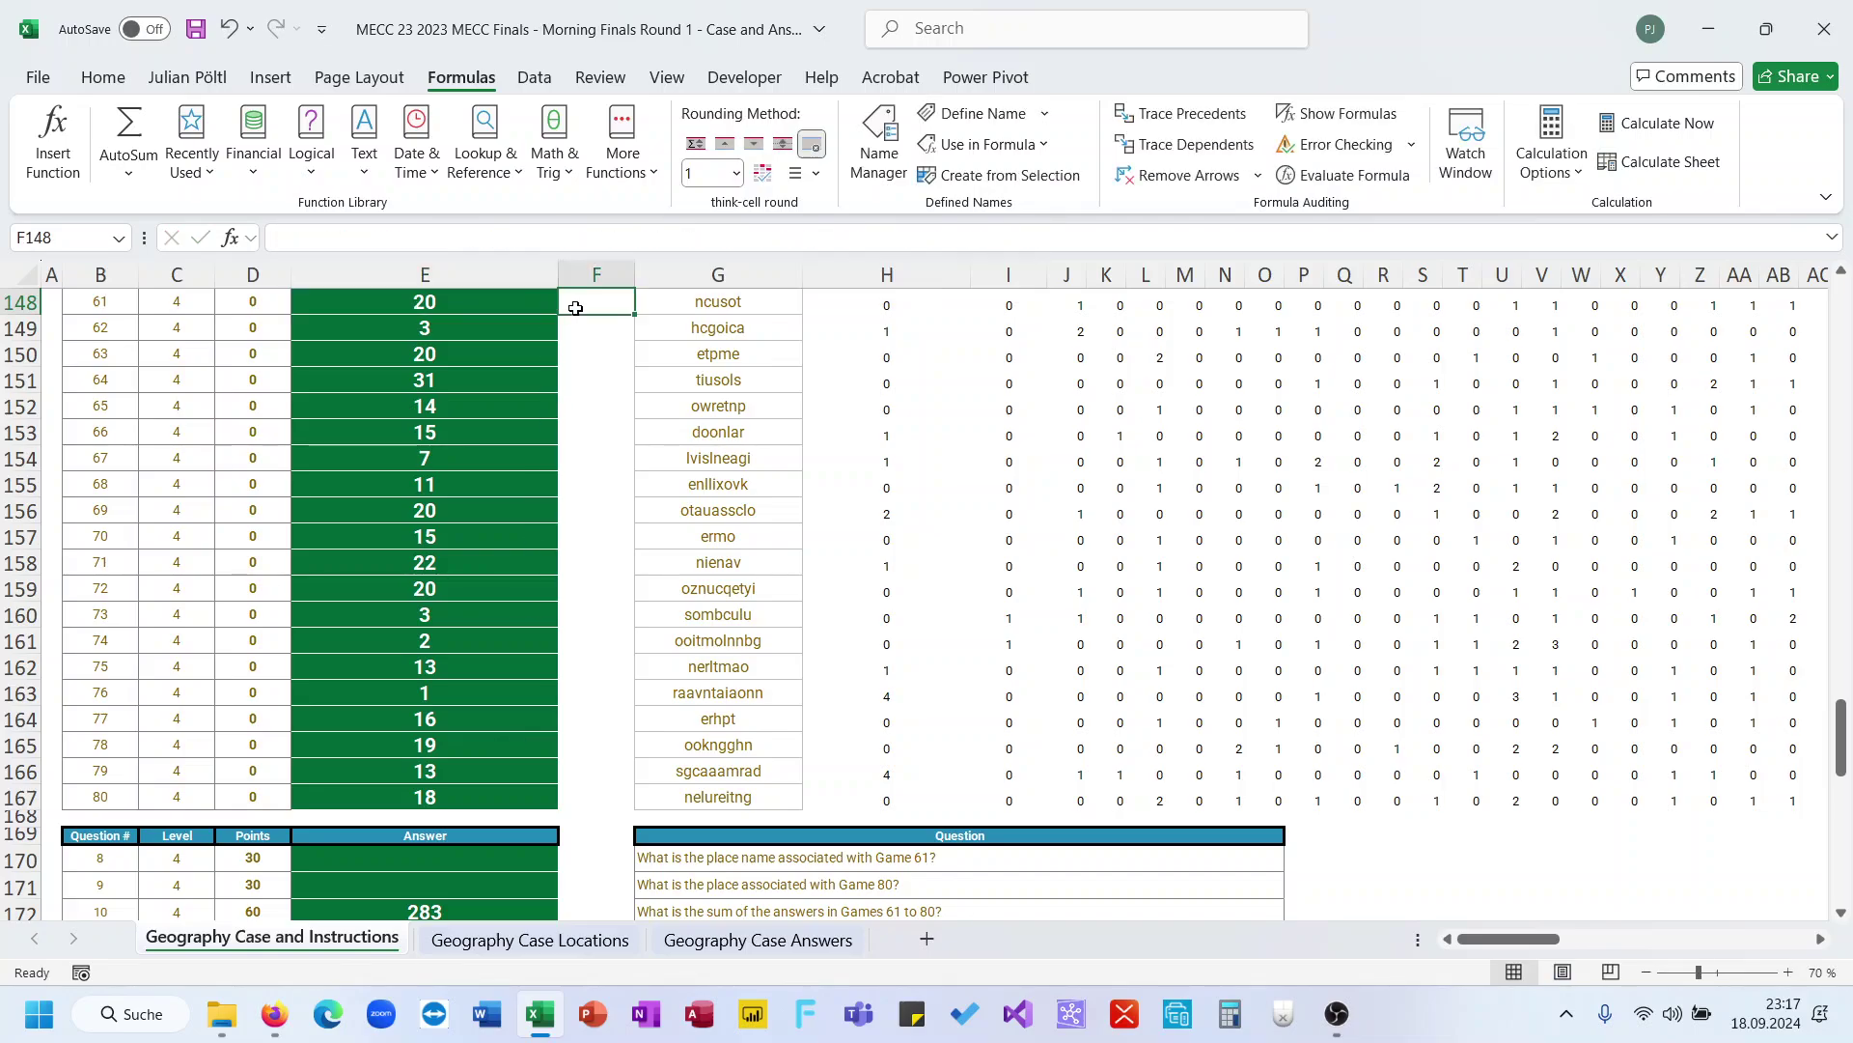
pyautogui.write('=xl')
pyautogui.press('Tab')
pyautogui.hotkey('ctrl', 'Right')
pyautogui.hotkey('ctrl', 'Right')
pyautogui.hotkey('ctrl', 'Right')
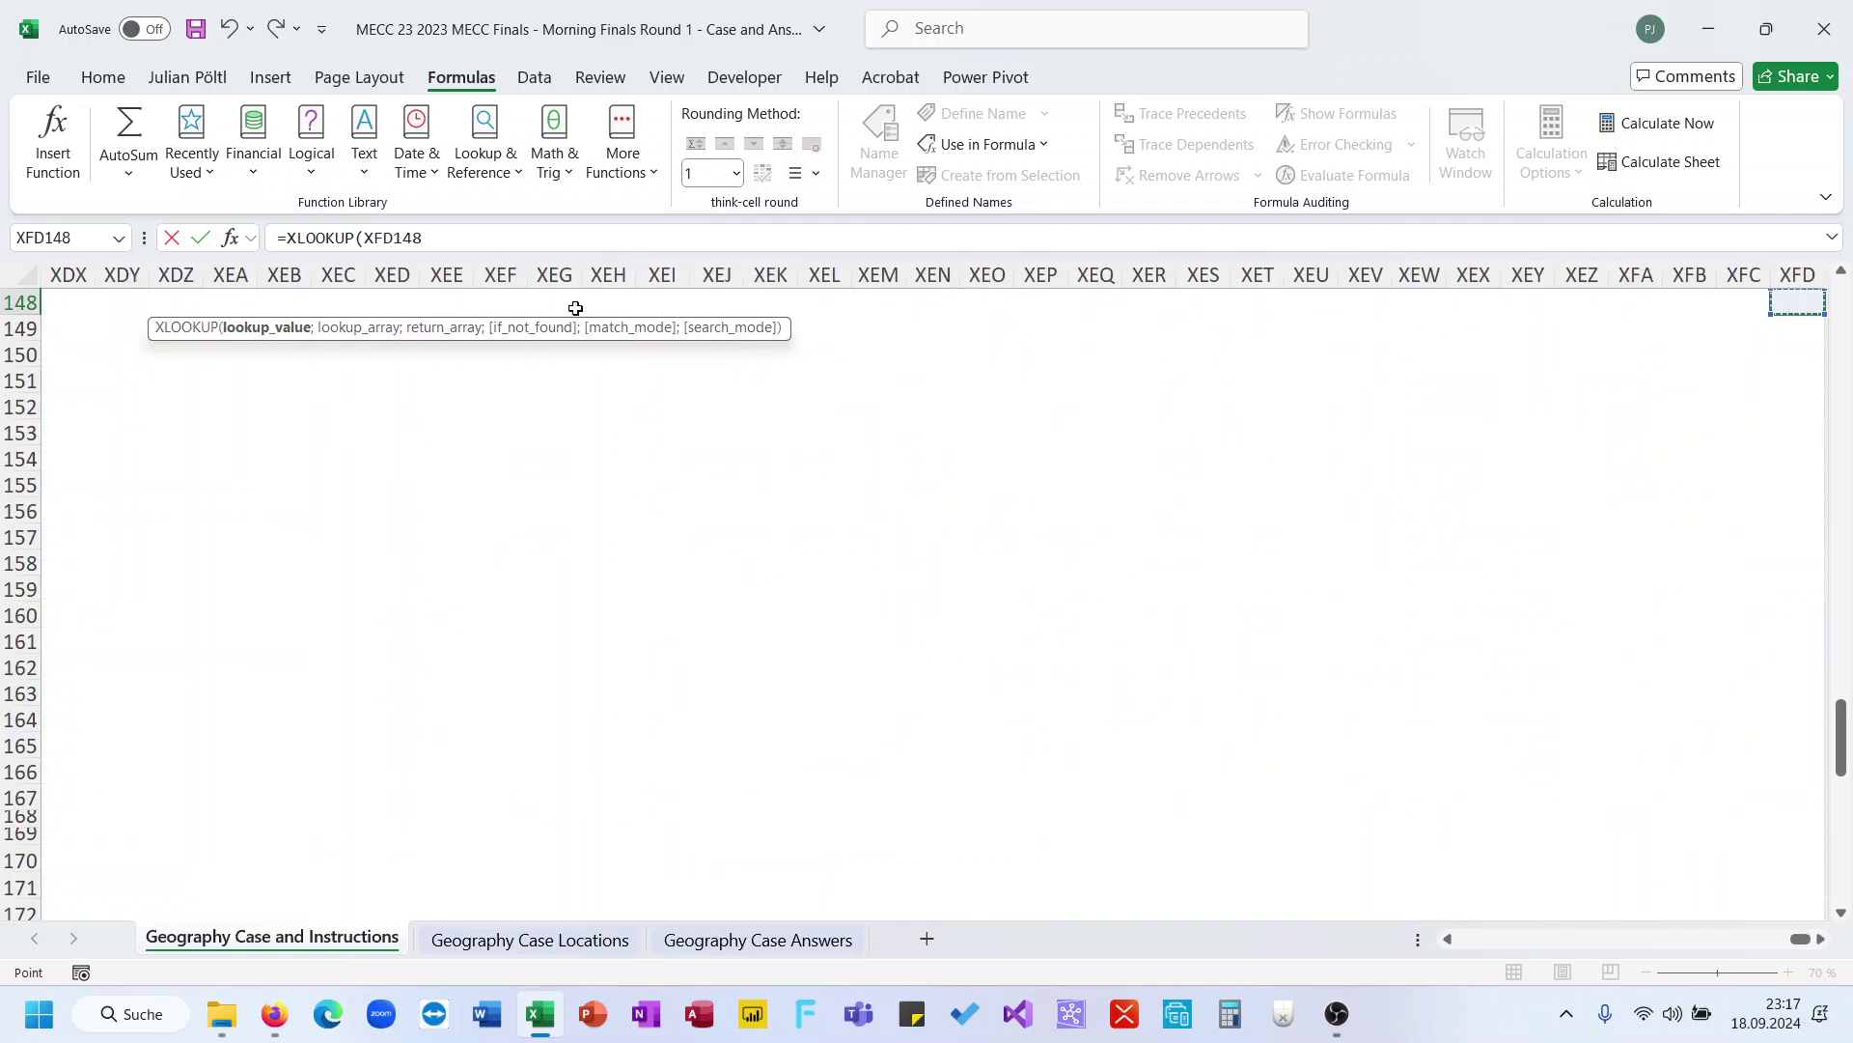
pyautogui.hotkey('ctrl', 'Left')
pyautogui.write(';')
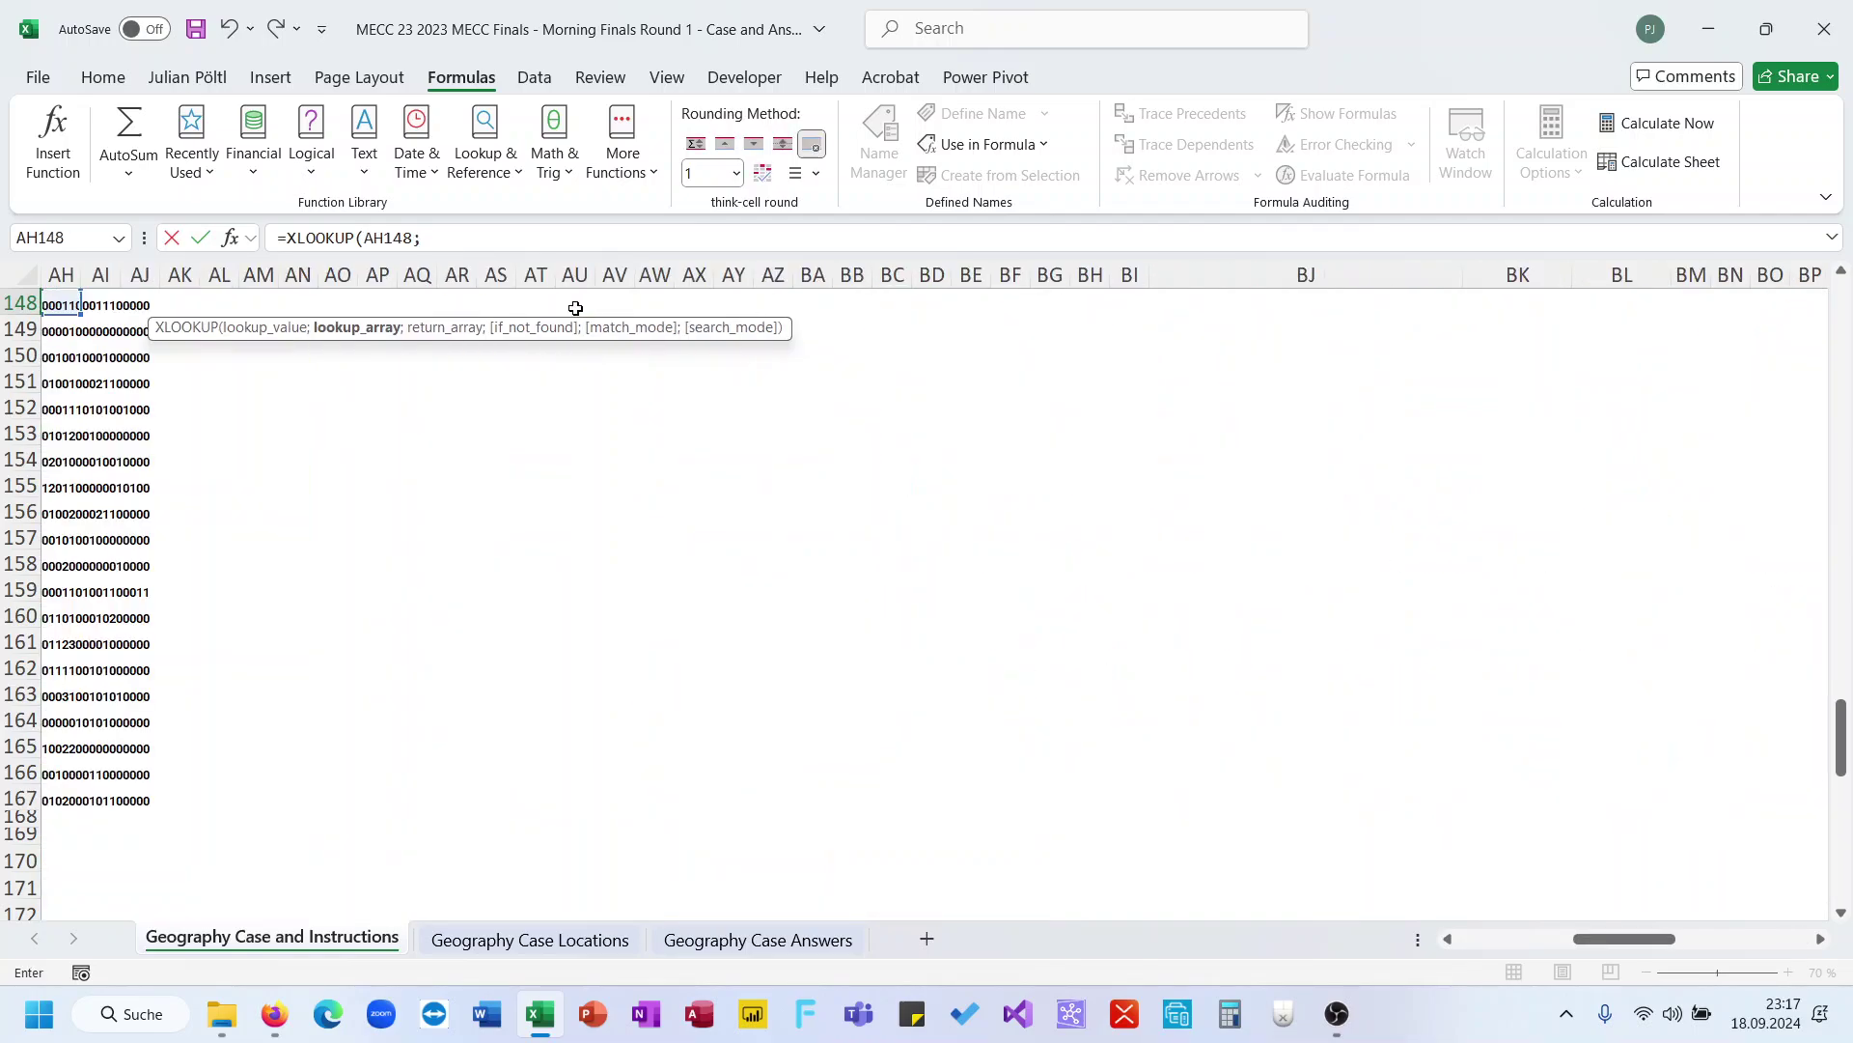
pyautogui.hscroll(-15, 417, 404)
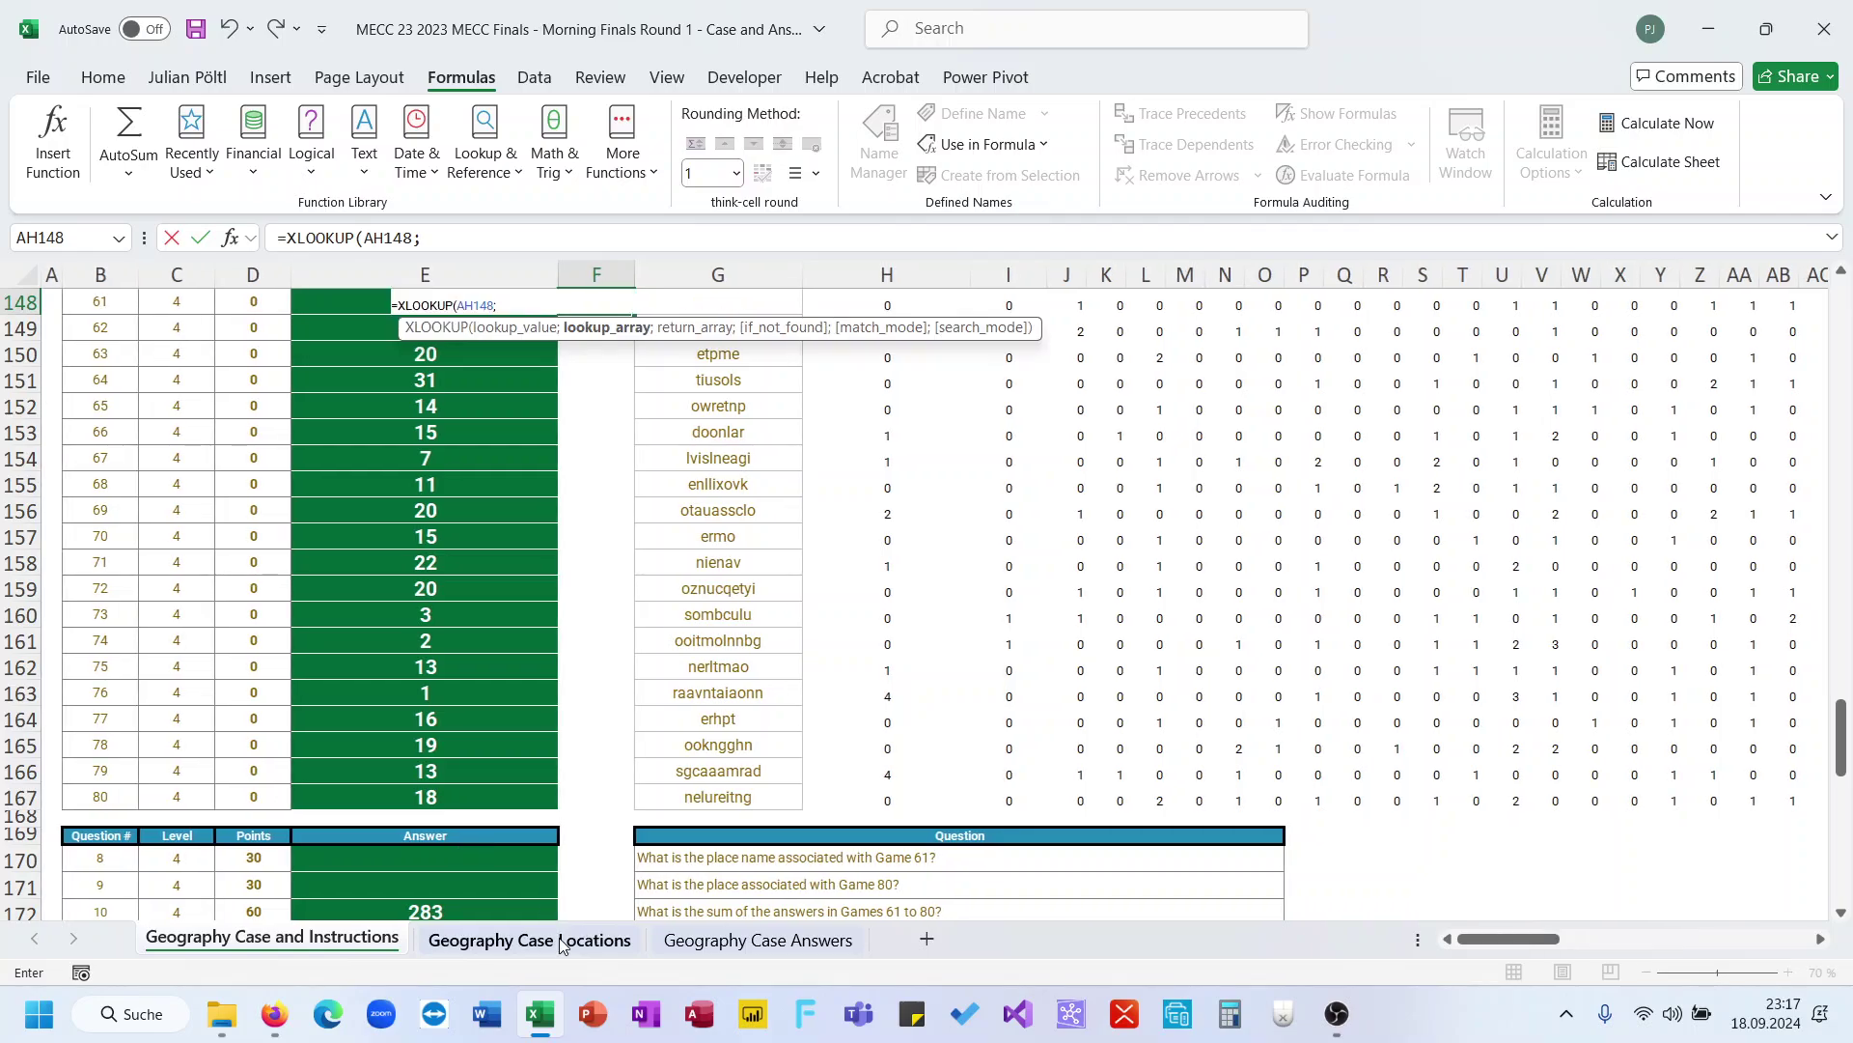
pyautogui.click(563, 941)
pyautogui.hscroll(8, 796, 368)
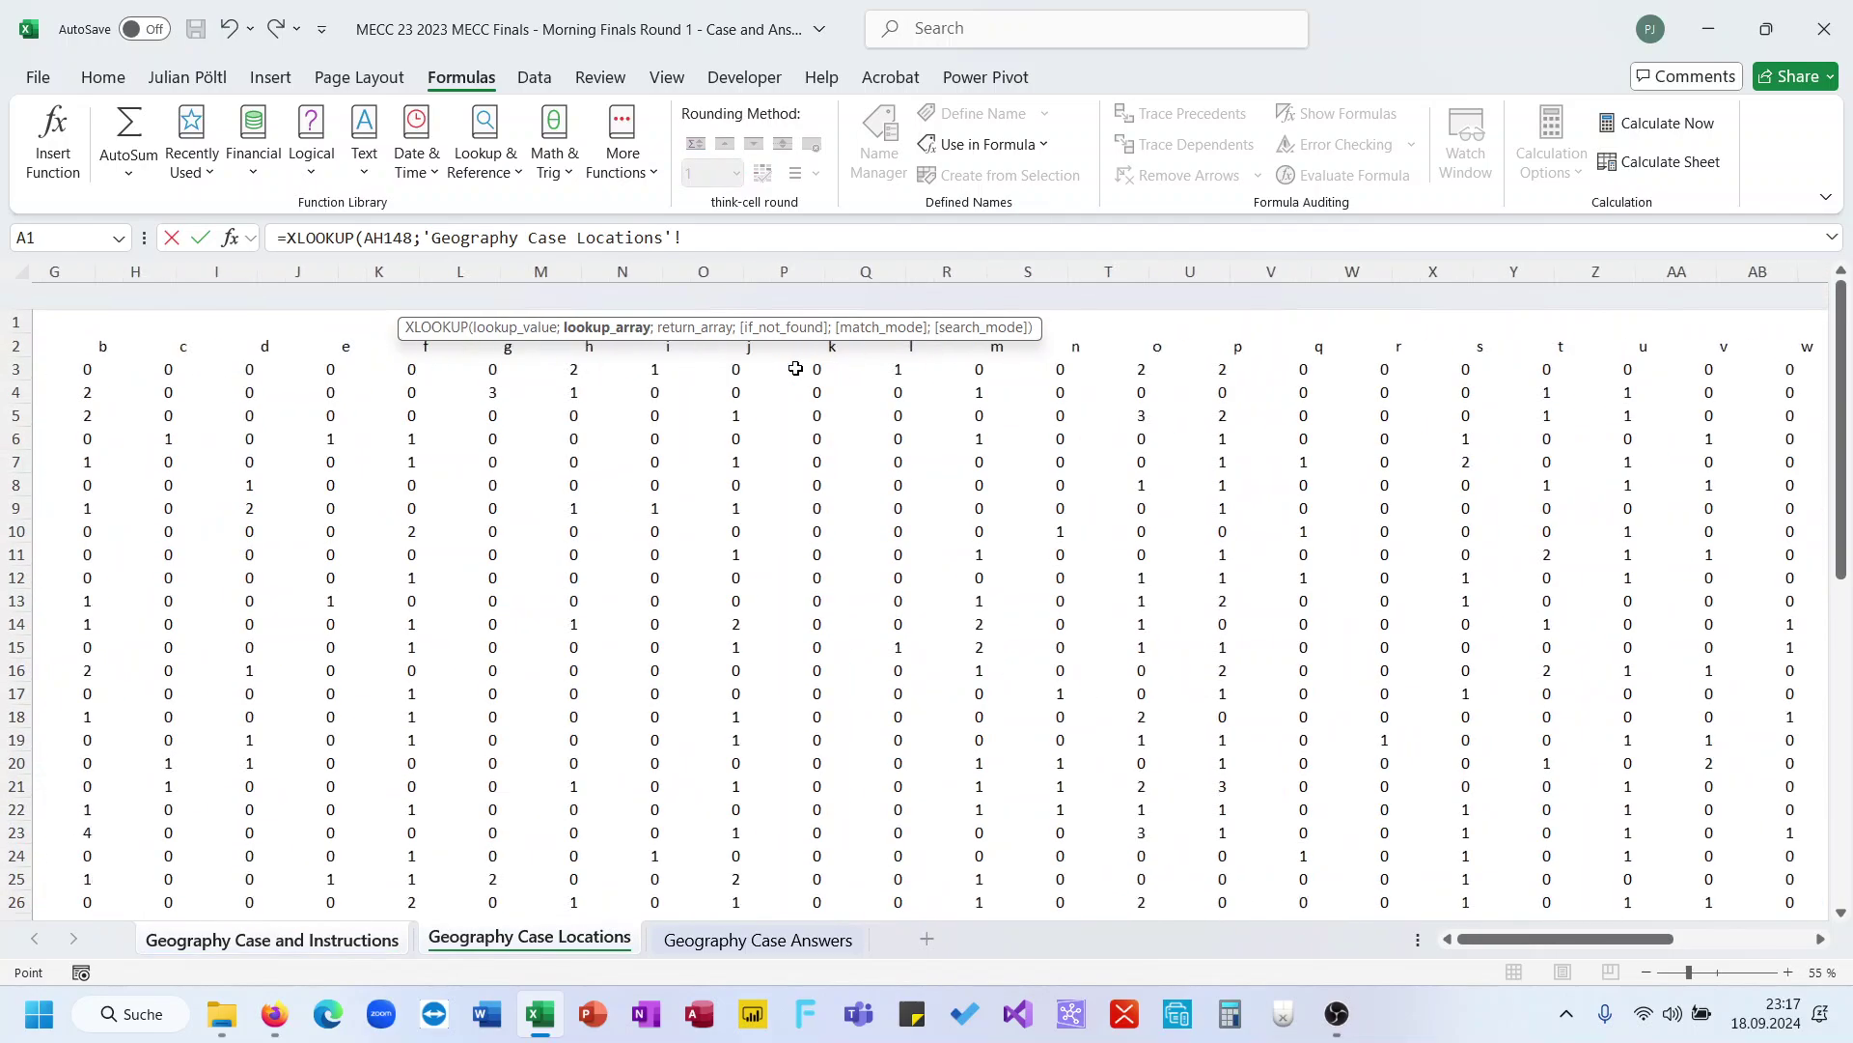
pyautogui.click(1293, 274)
pyautogui.write(';')
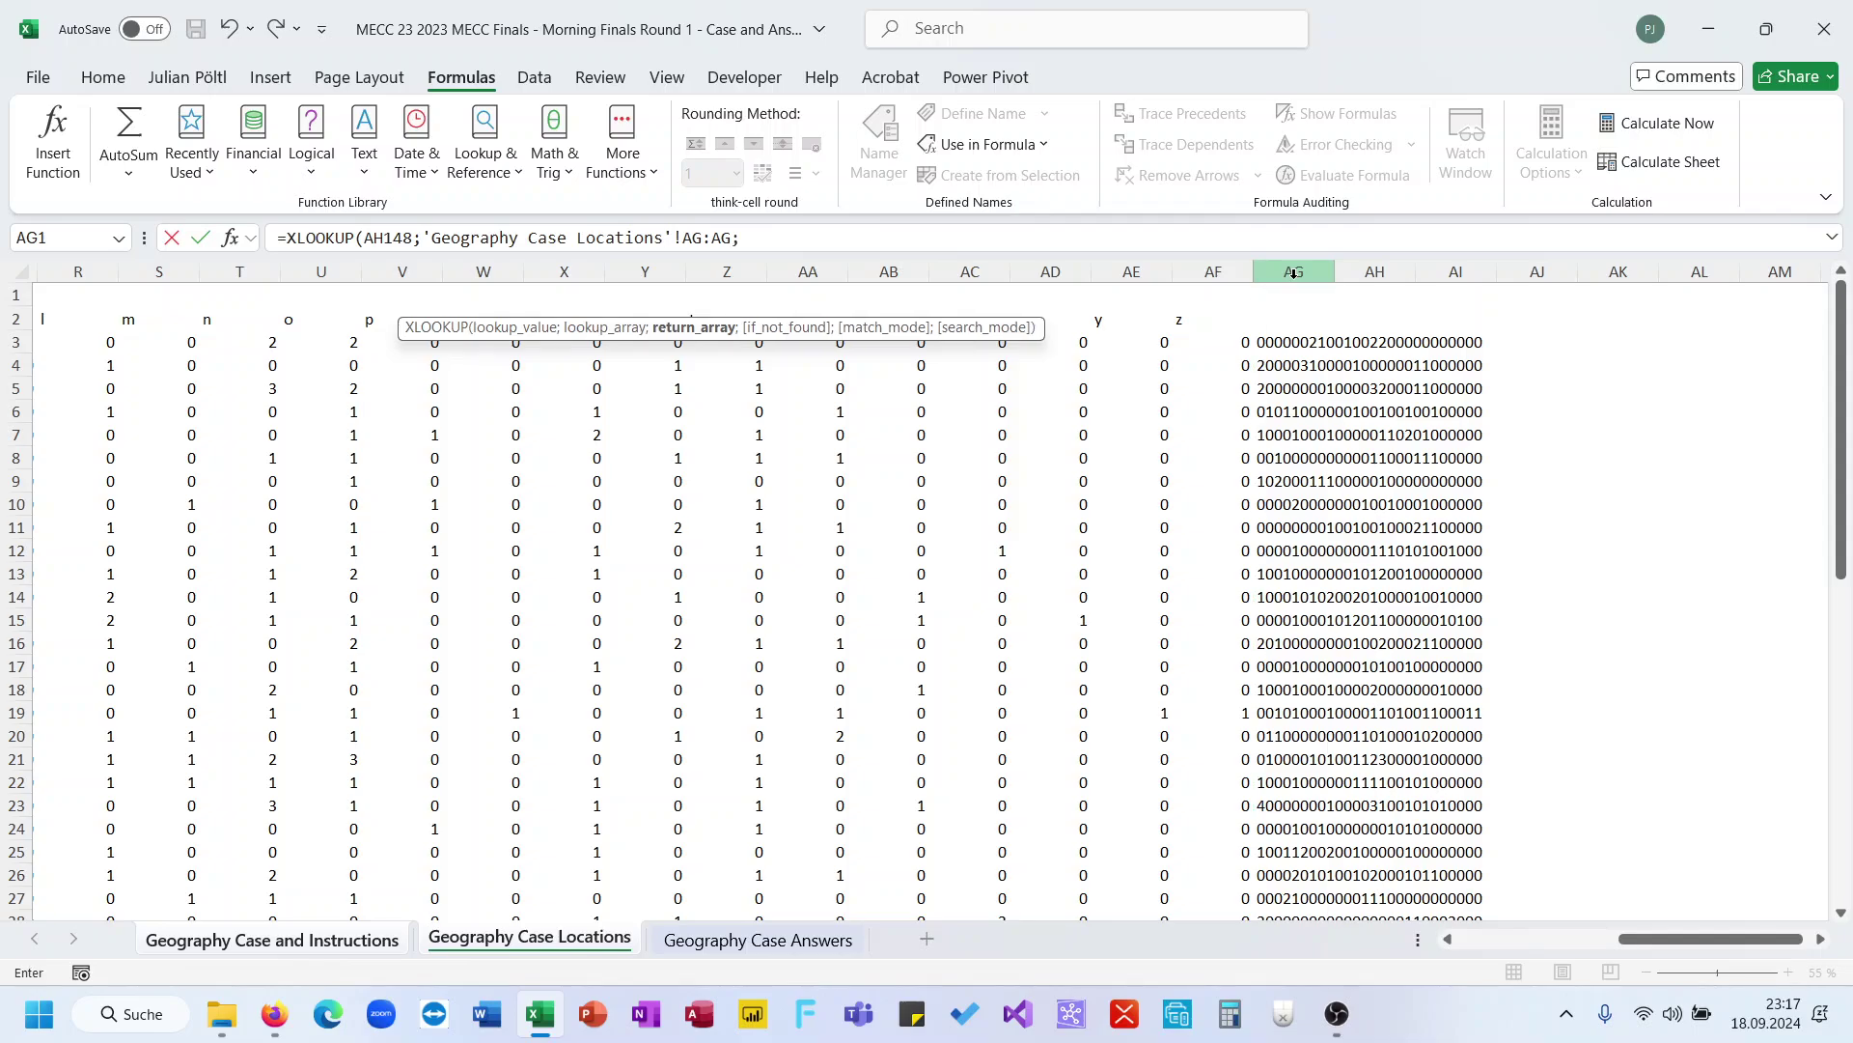
pyautogui.hscroll(-8, 704, 592)
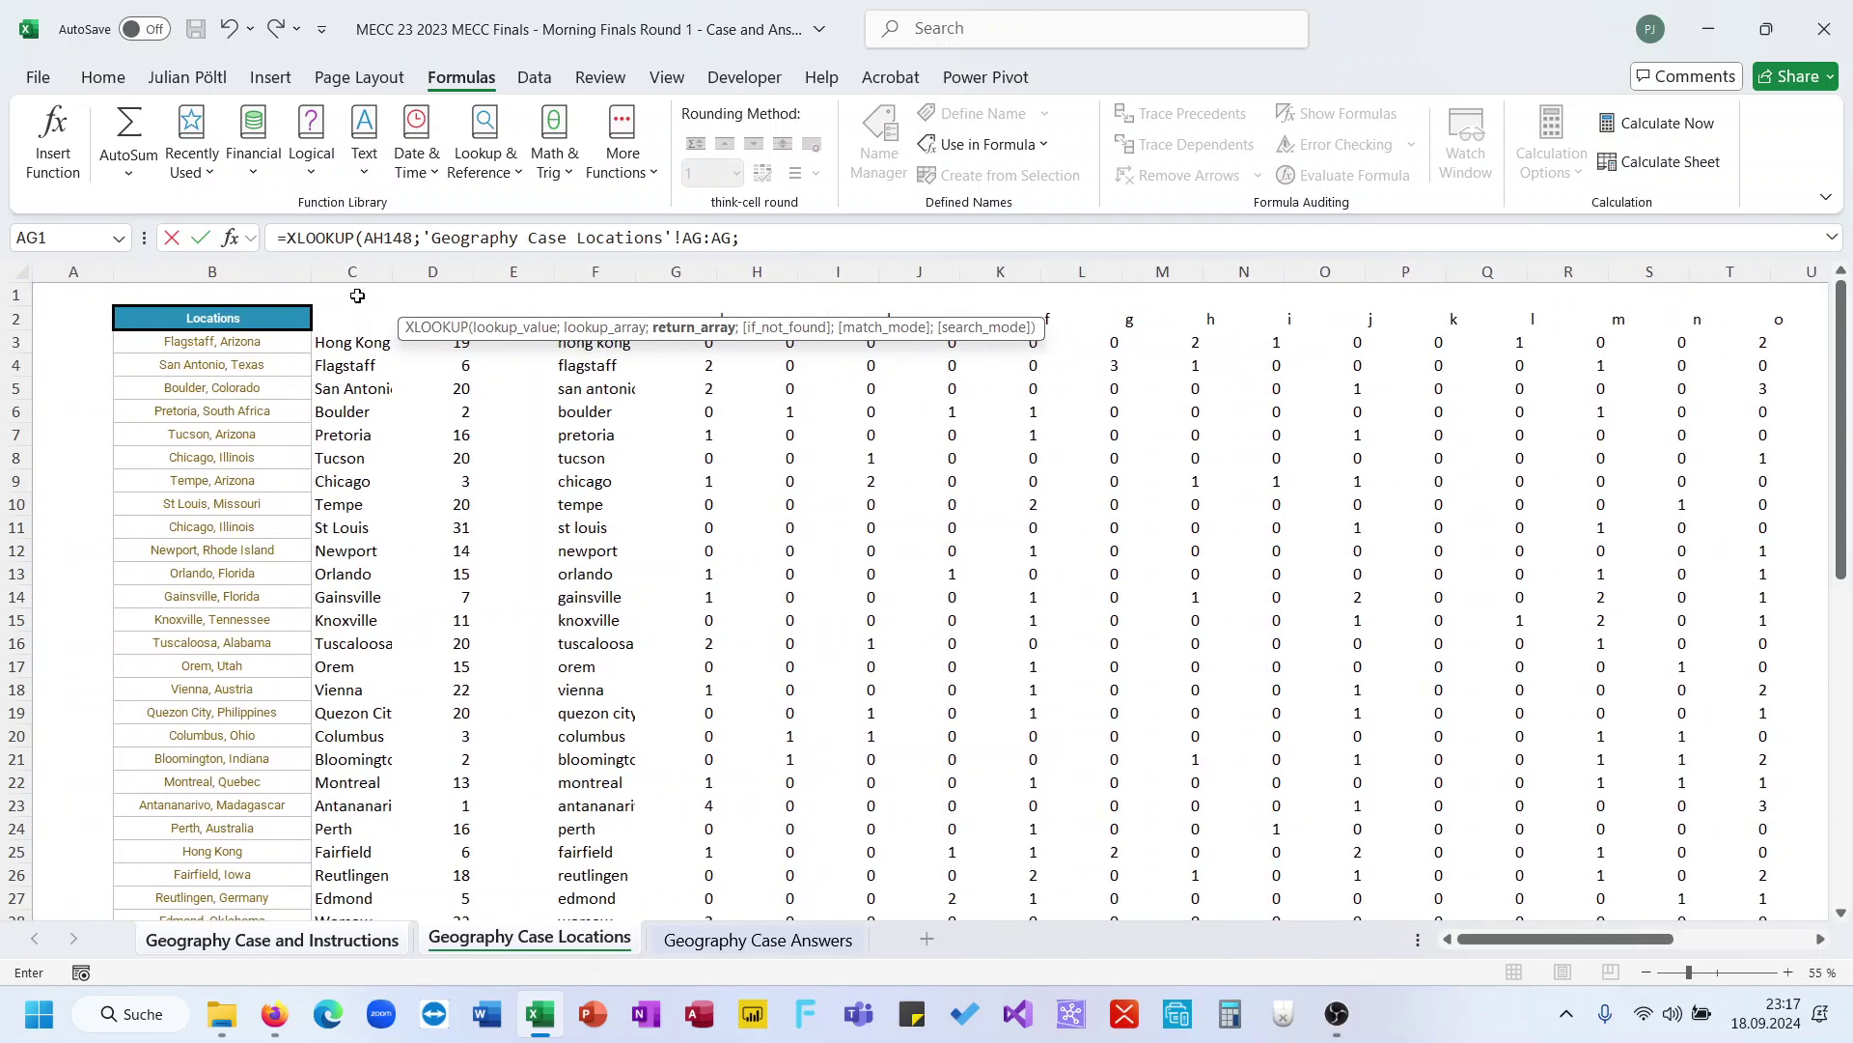
pyautogui.click(355, 272)
pyautogui.press('Return')
pyautogui.press('Up')
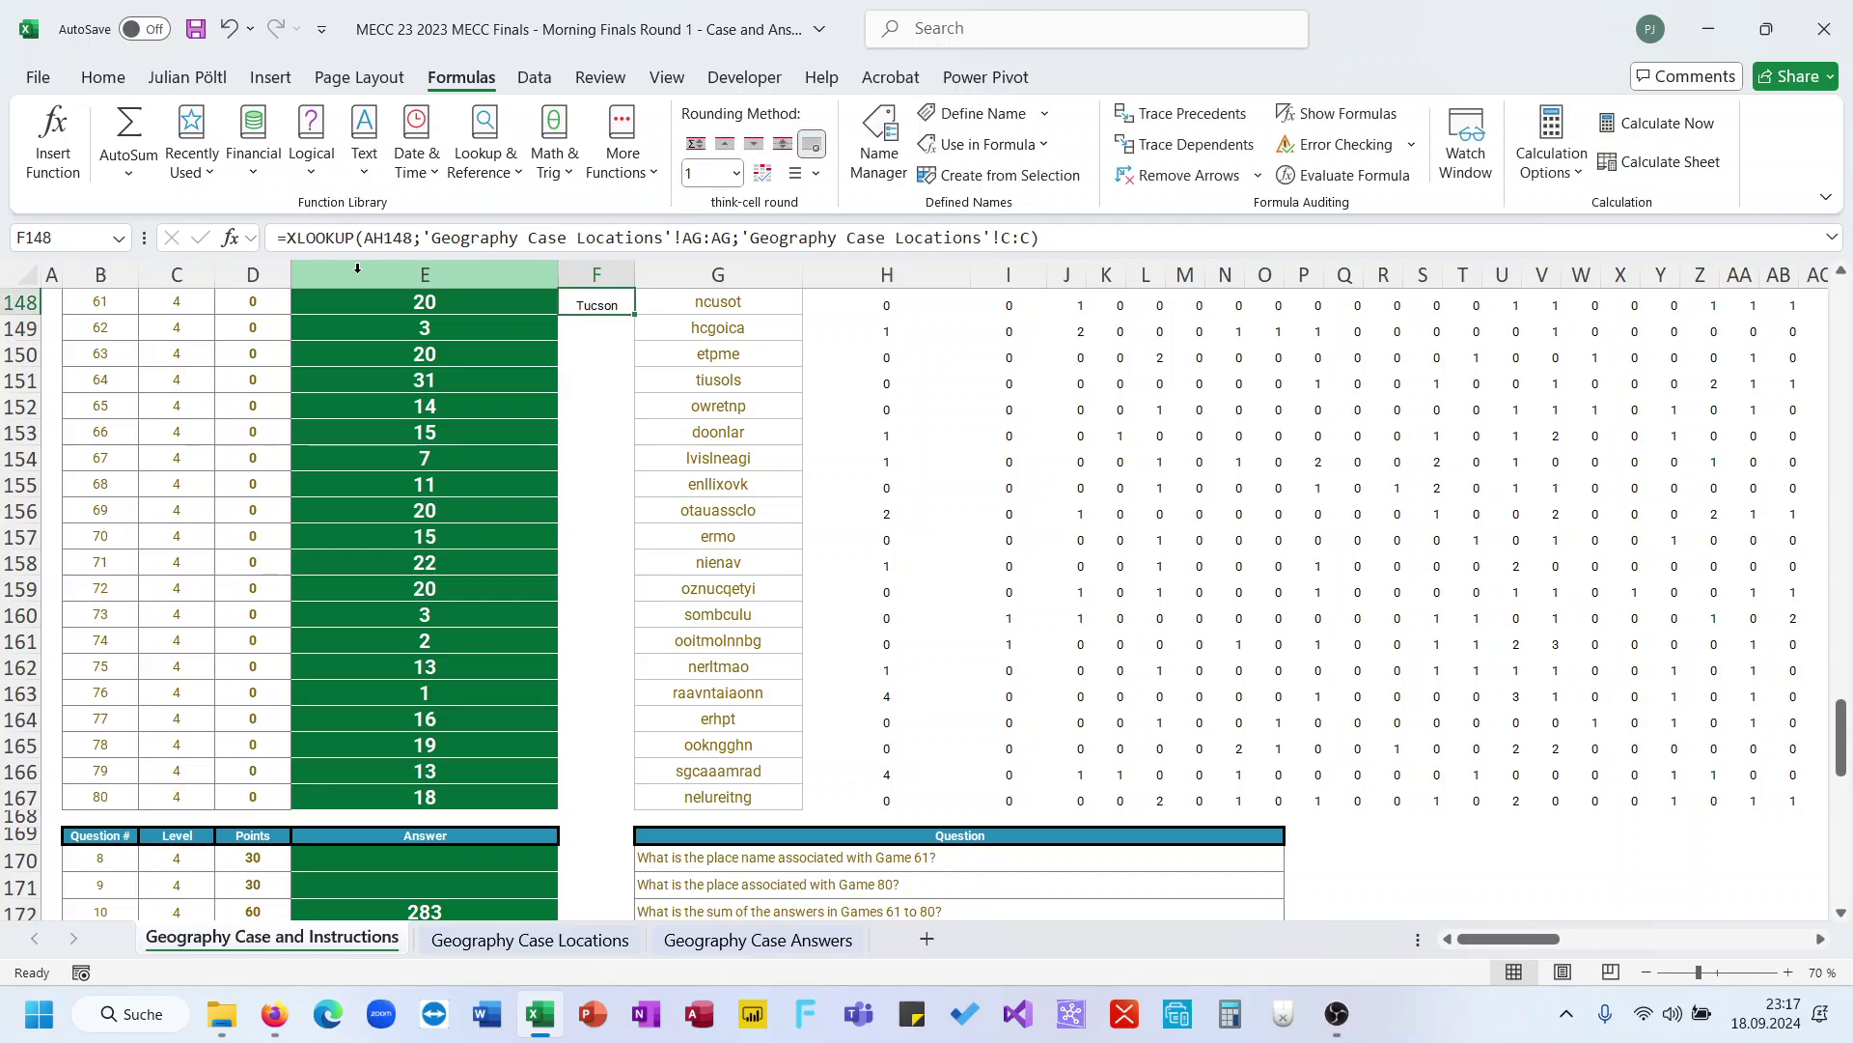
# Fill the place name lookup from F148 down through F167 for all Level 4 games
pyautogui.scroll(-1, 650, 517)
pyautogui.scroll(1, 644, 431)
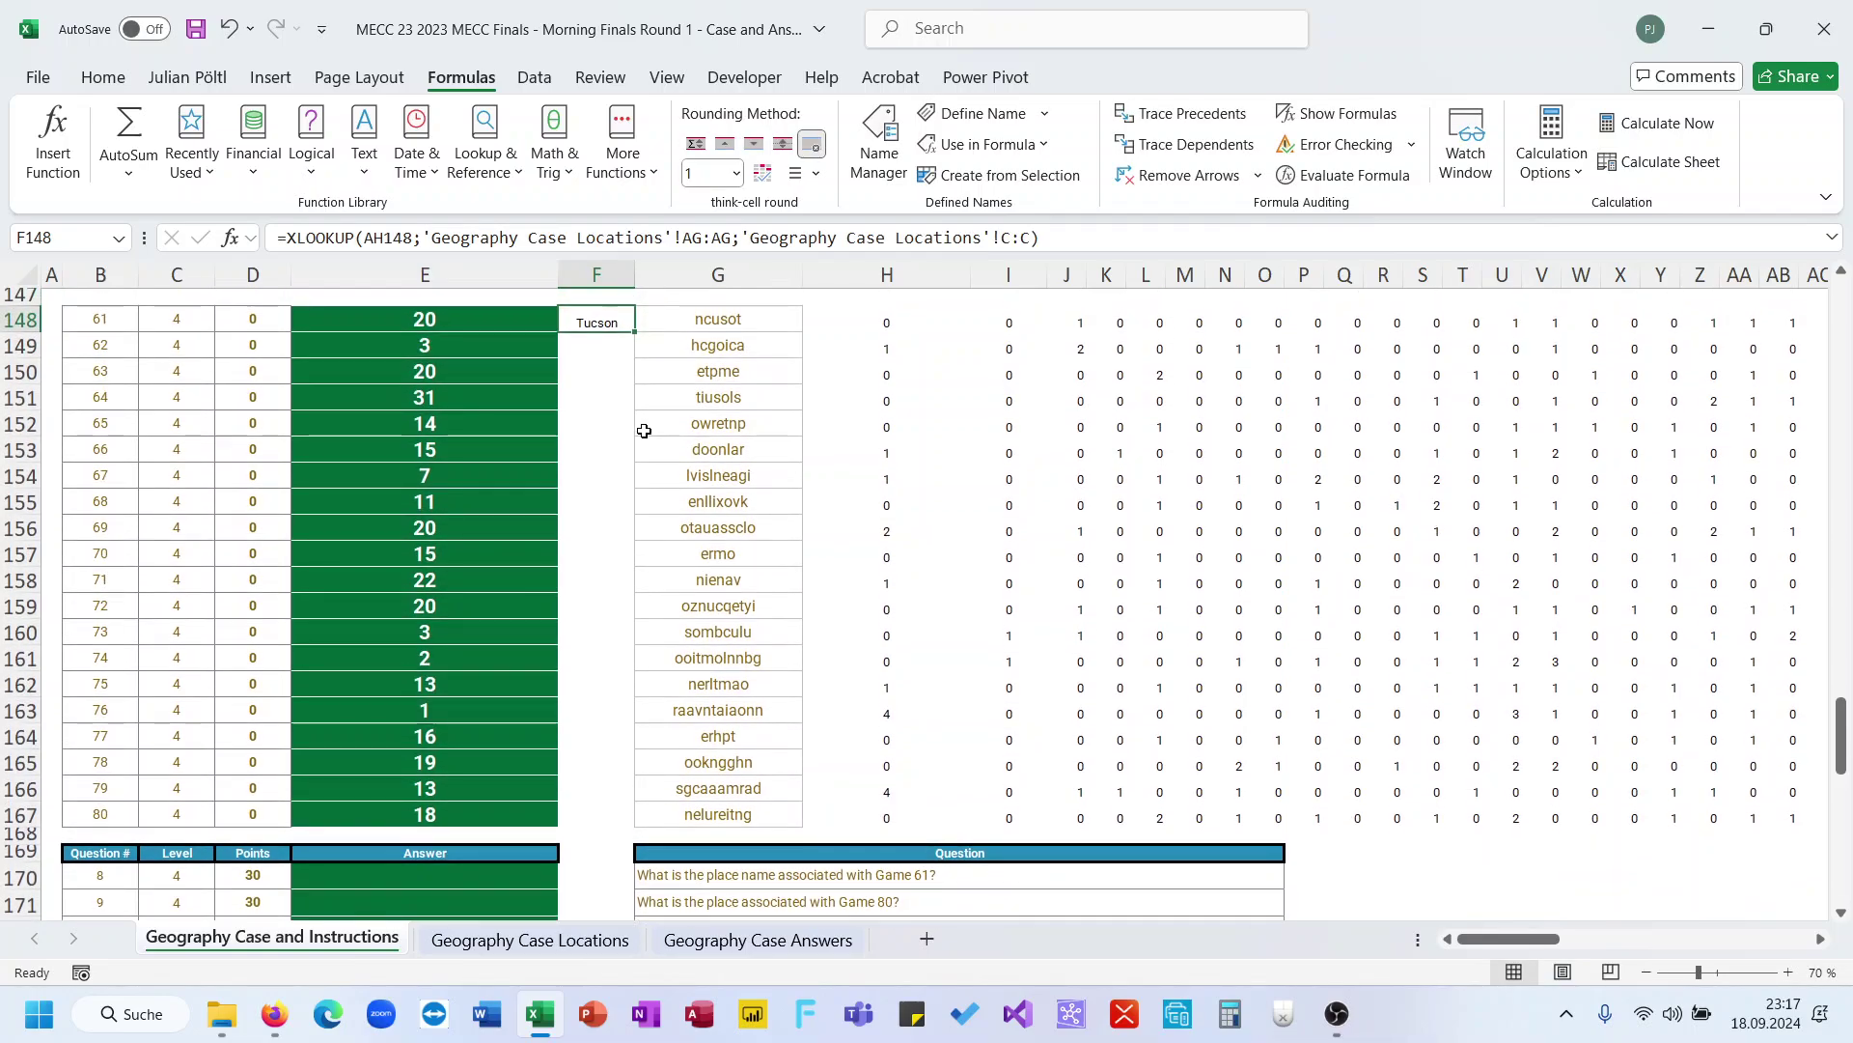
pyautogui.doubleClick(634, 330)
# Copy Tucson from F148 into E170 and Reutlingen from F167 into E171, pasting values only, to answer questions 8 and 9
pyautogui.click(608, 326)
pyautogui.hotkey('ctrl', 'c')
pyautogui.scroll(-3, 505, 689)
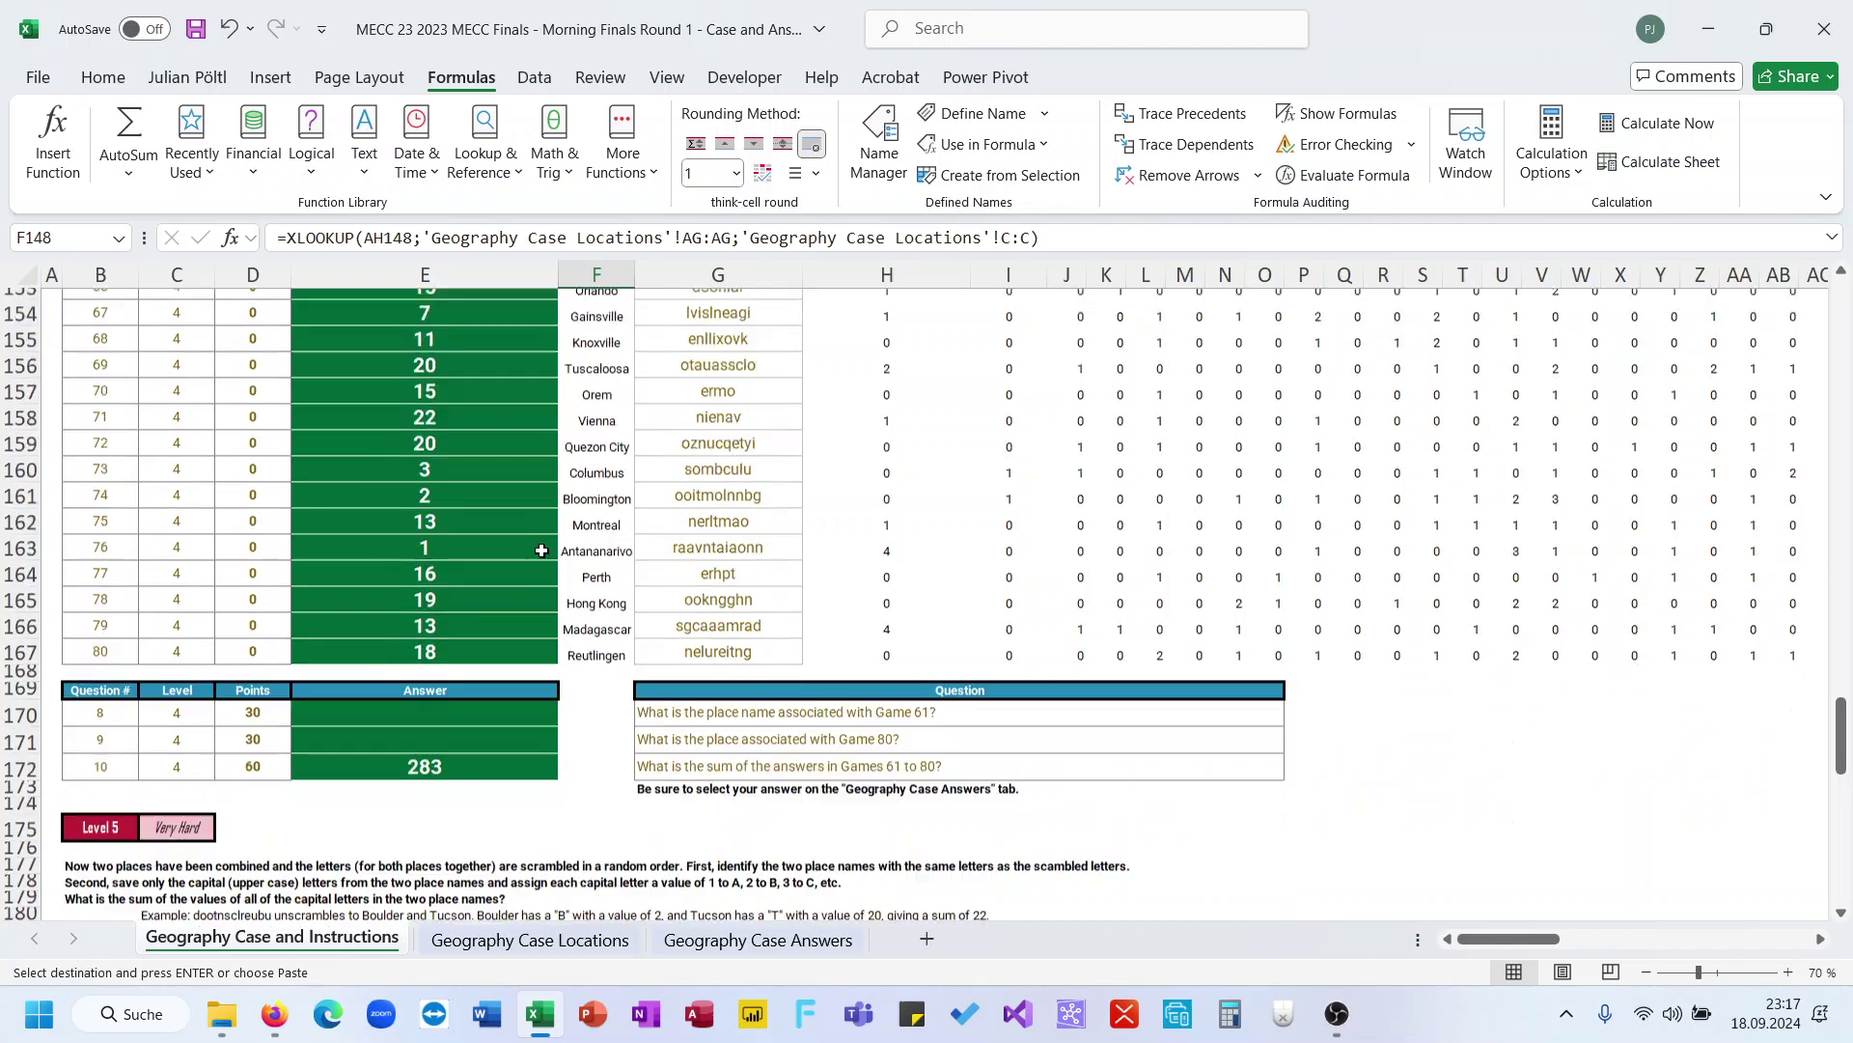
pyautogui.click(466, 638)
pyautogui.hotkey('ctrl', 'shift', 'v')
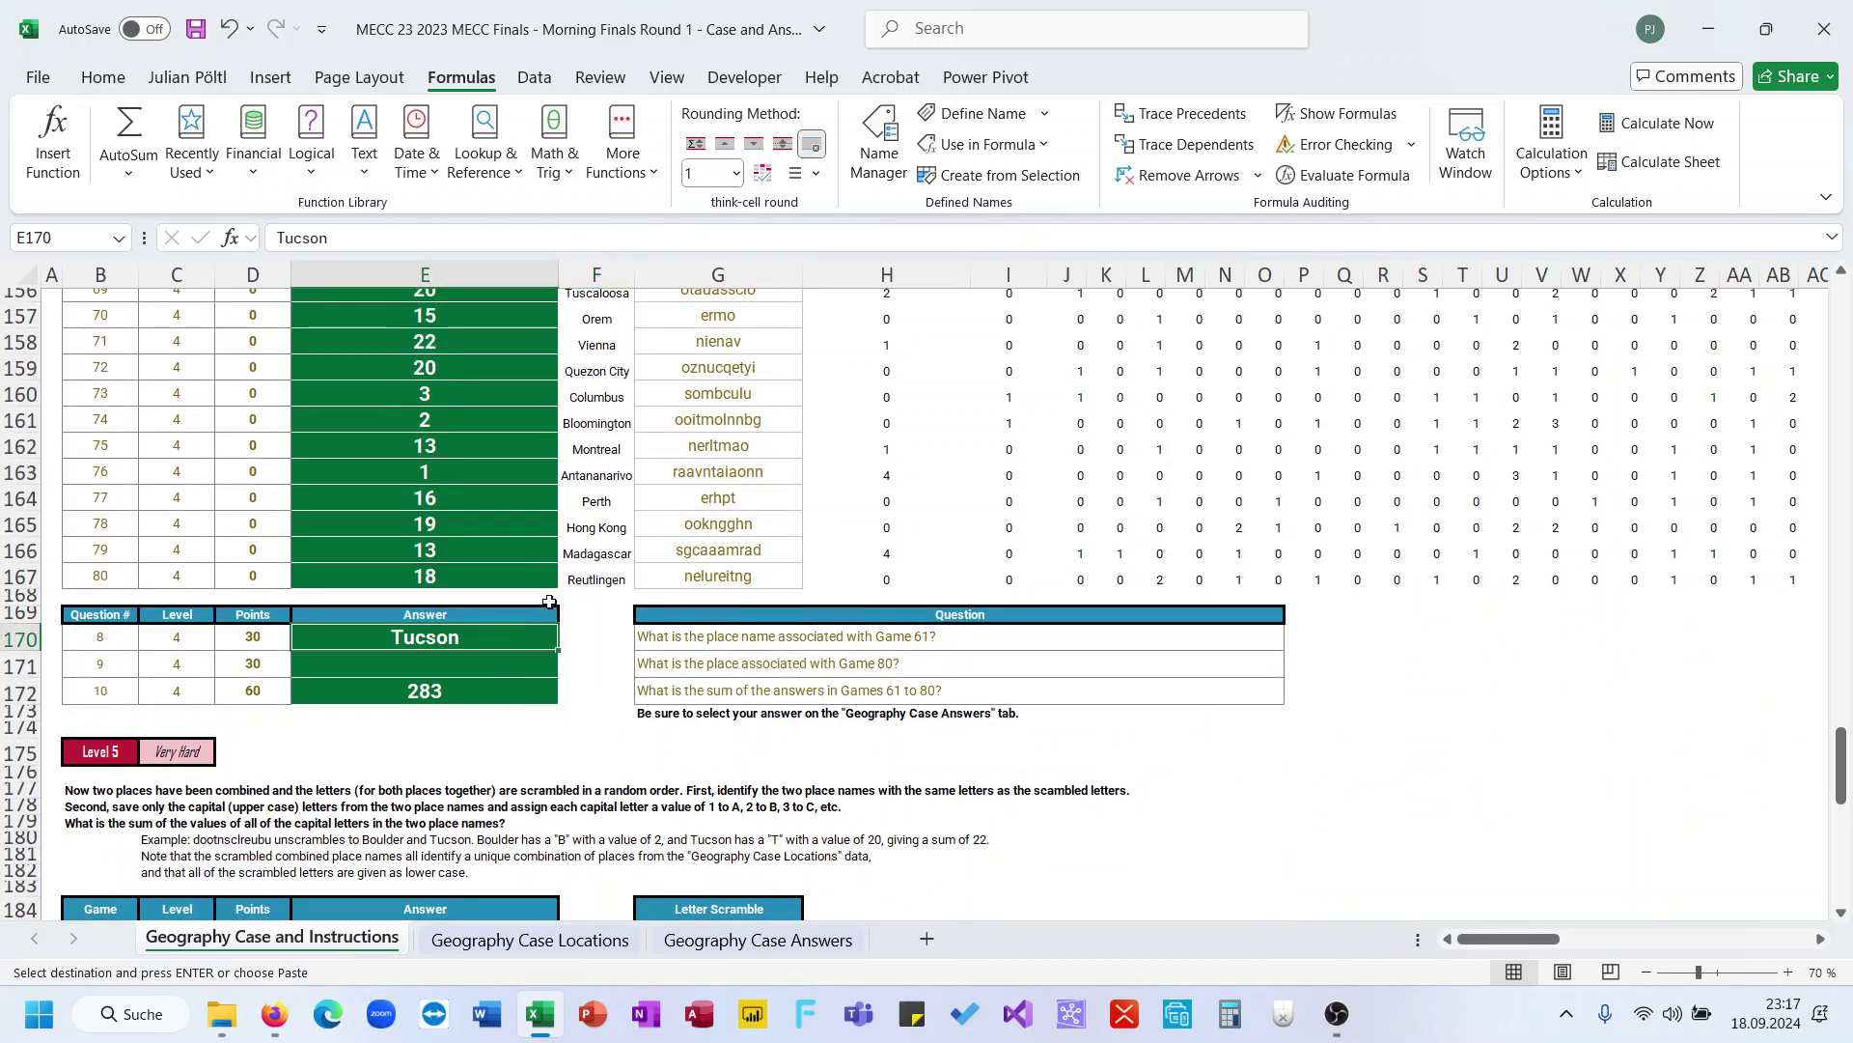
pyautogui.click(601, 583)
pyautogui.hotkey('ctrl', 'c')
pyautogui.click(502, 660)
pyautogui.hotkey('ctrl', 'shift', 'v')
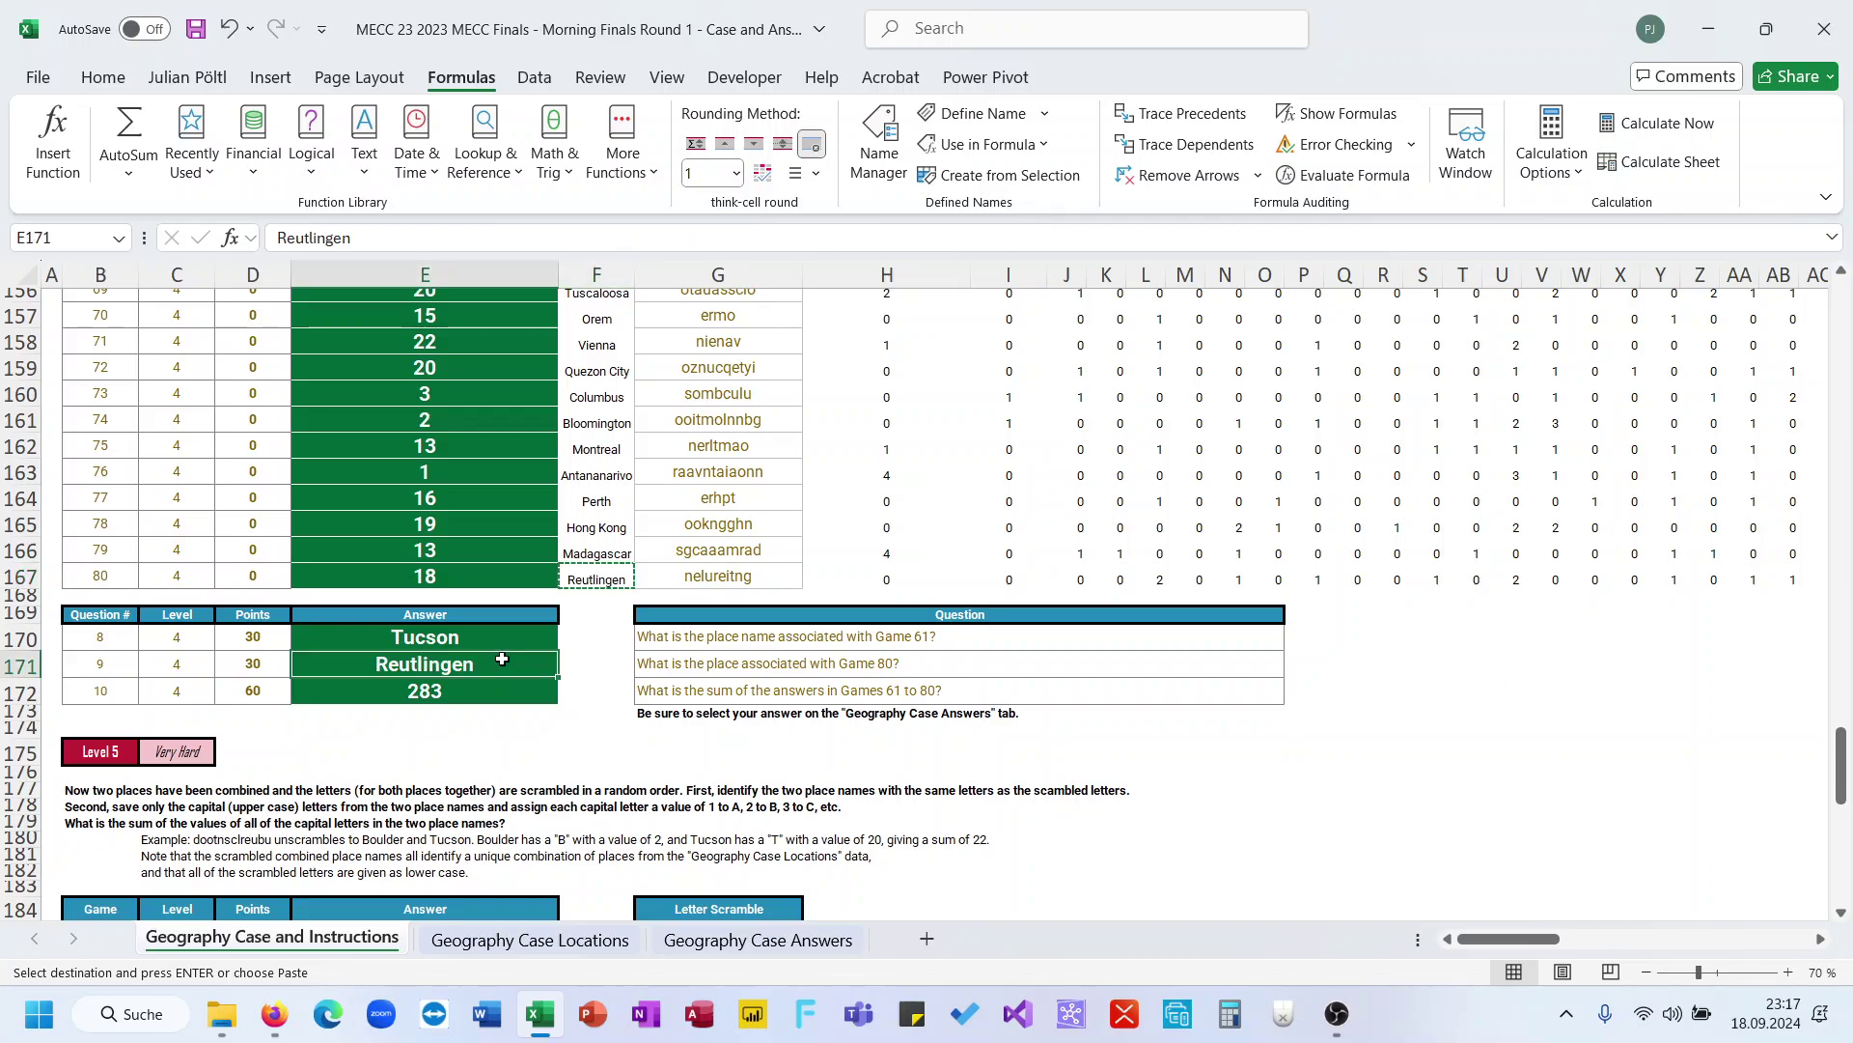
# Check the Level 4 answers to questions 8, 9 and 10 on the Geography Case Answers sheet
pyautogui.scroll(-1, 502, 659)
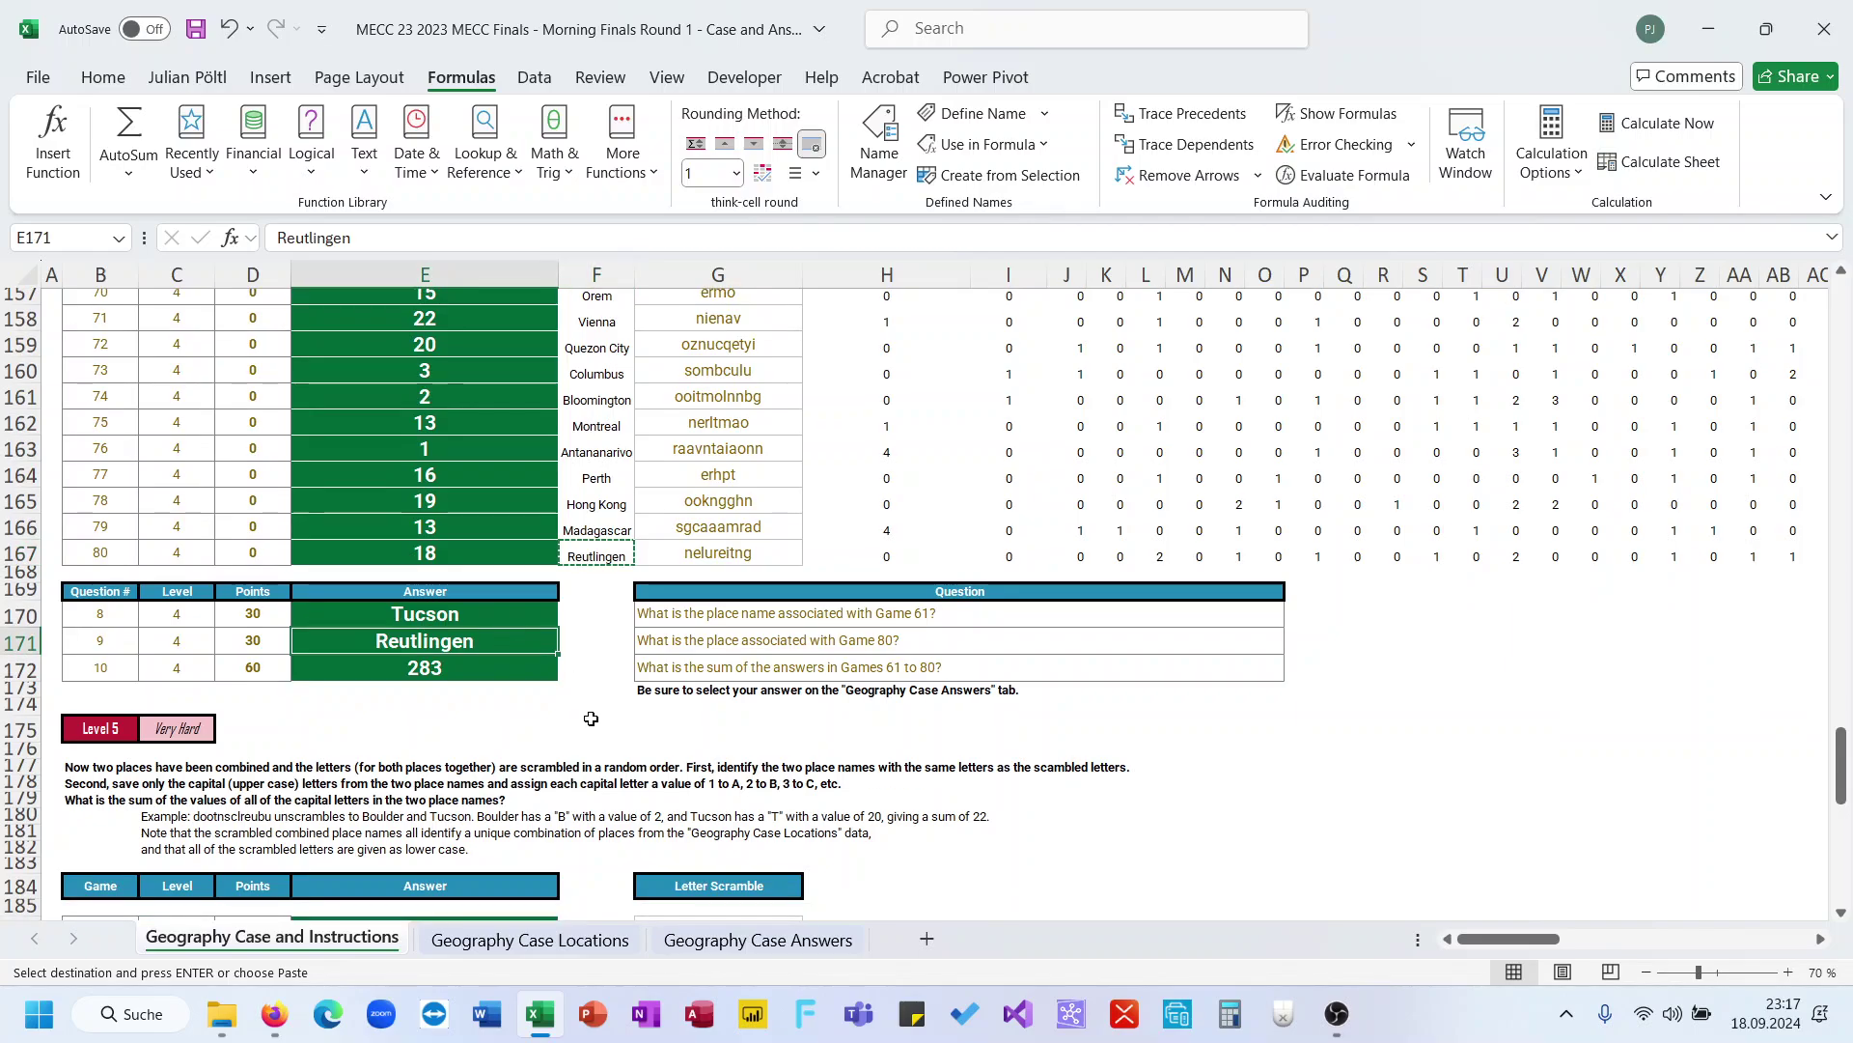
pyautogui.click(715, 939)
pyautogui.scroll(-3, 781, 734)
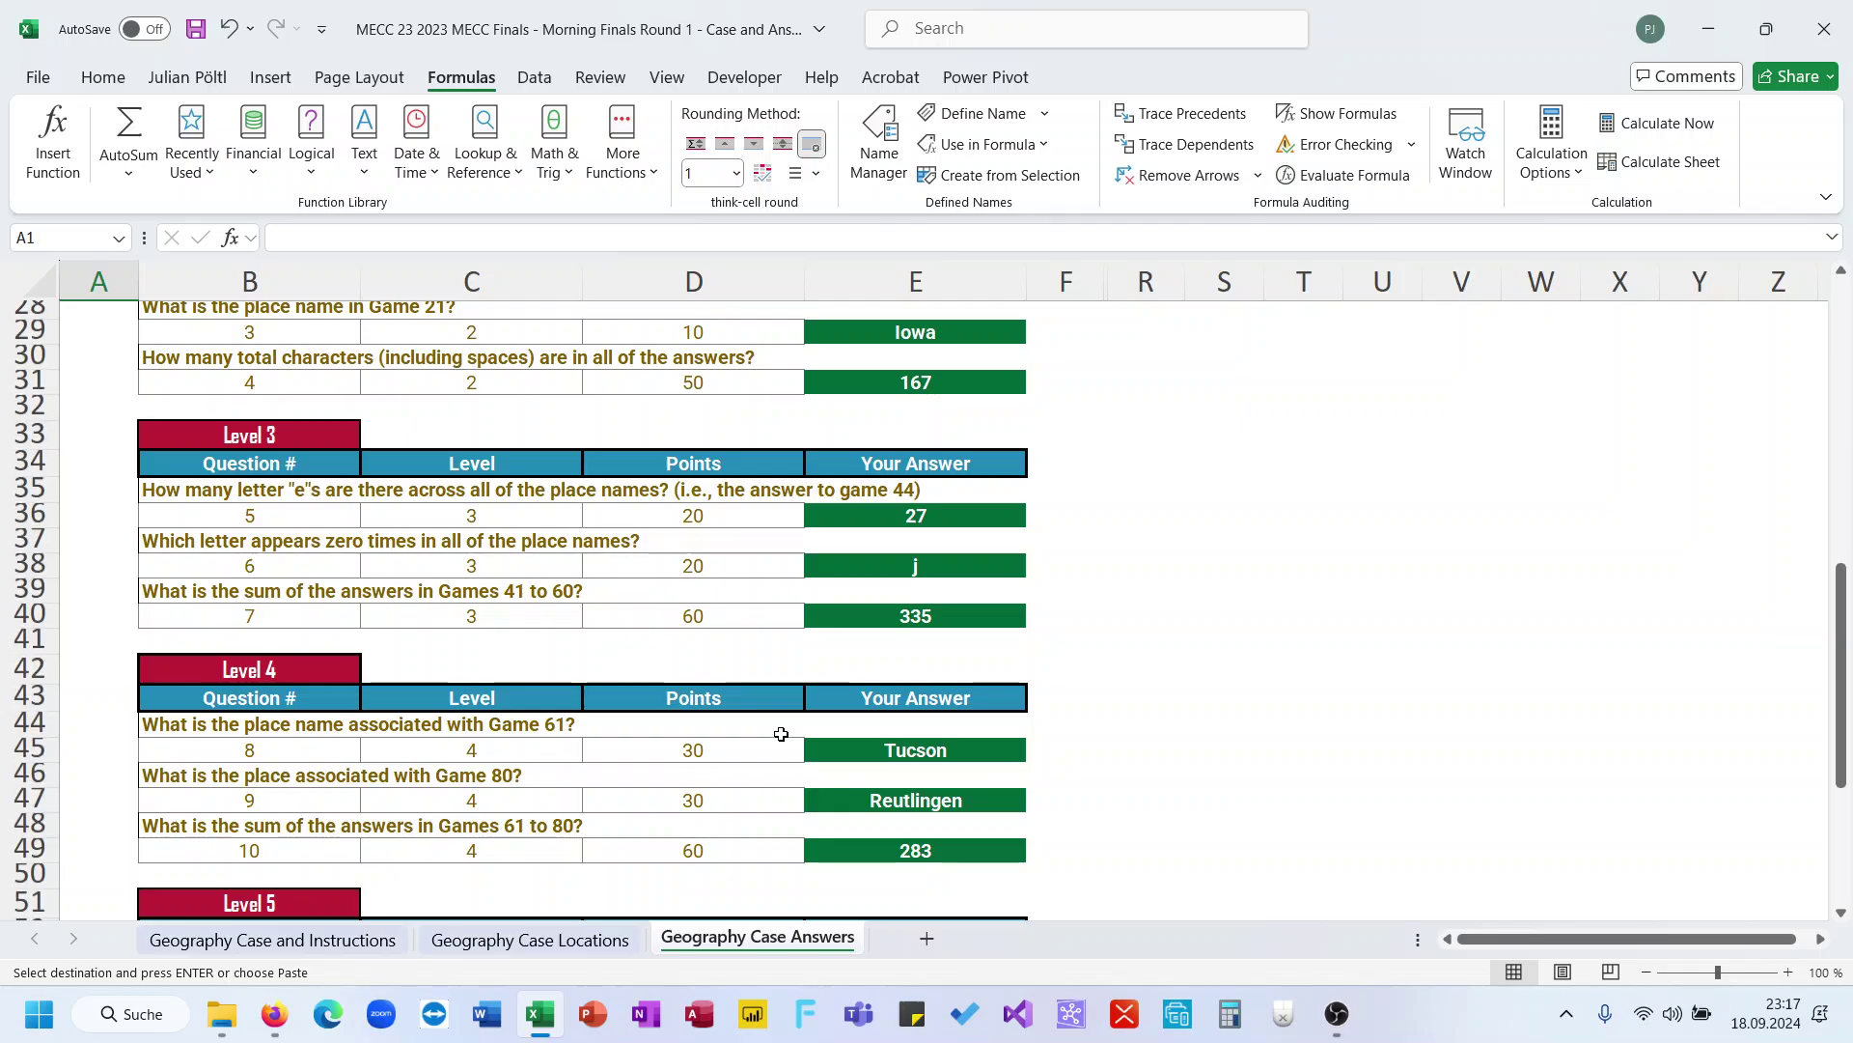
pyautogui.click(863, 791)
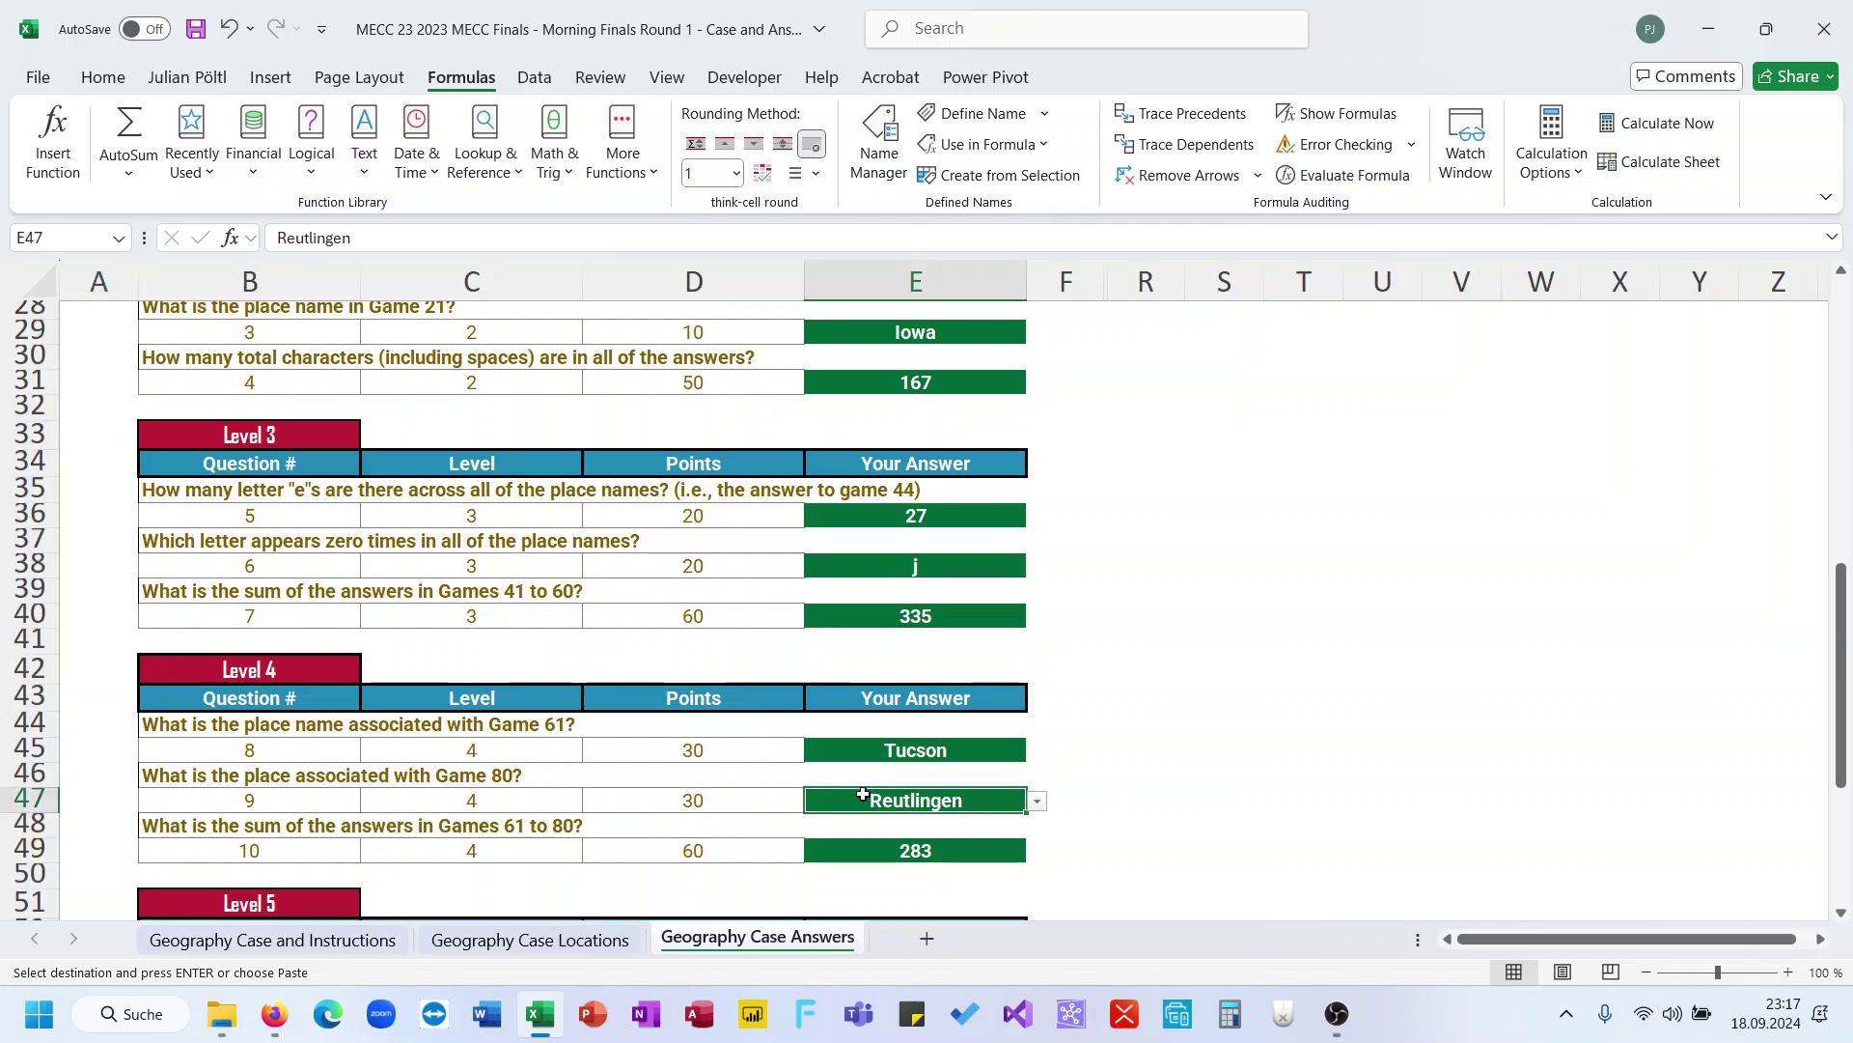
# Read the Level 5 instructions and example on the Geography Case and Instructions sheet
pyautogui.click(661, 766)
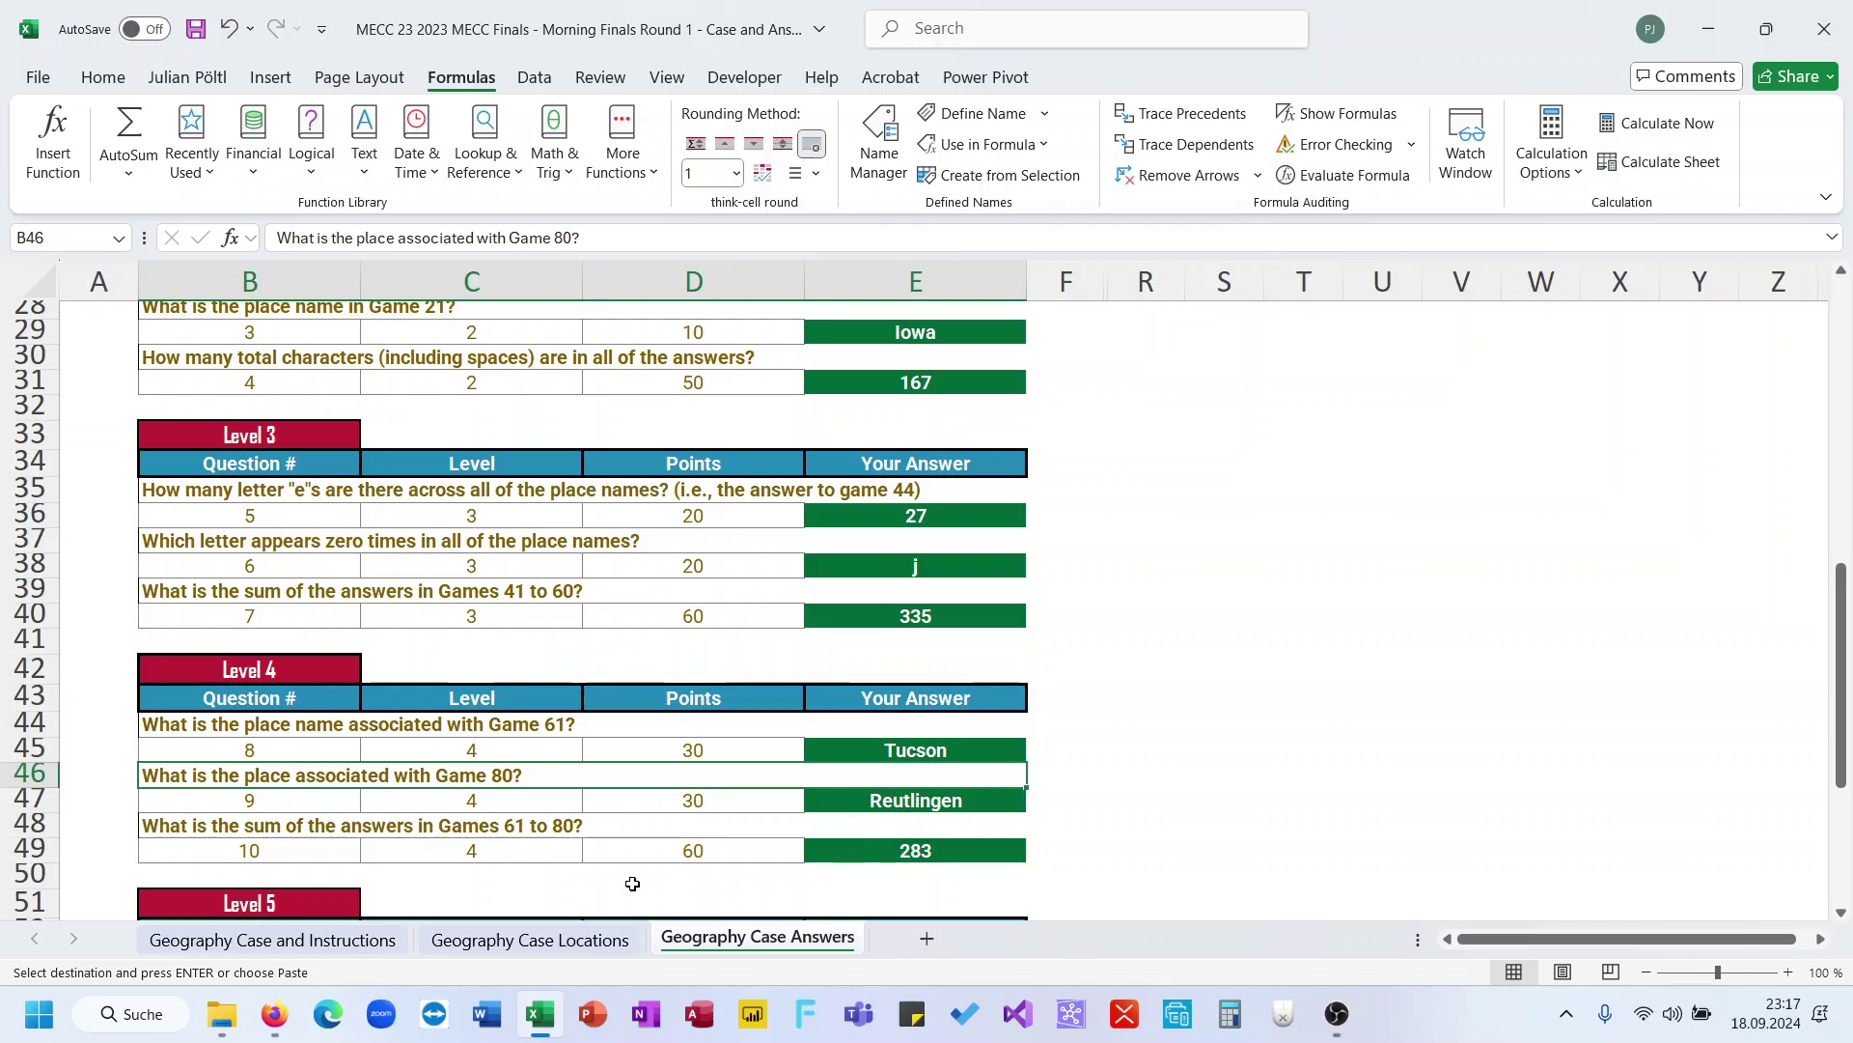
pyautogui.click(359, 941)
pyautogui.scroll(-2, 463, 831)
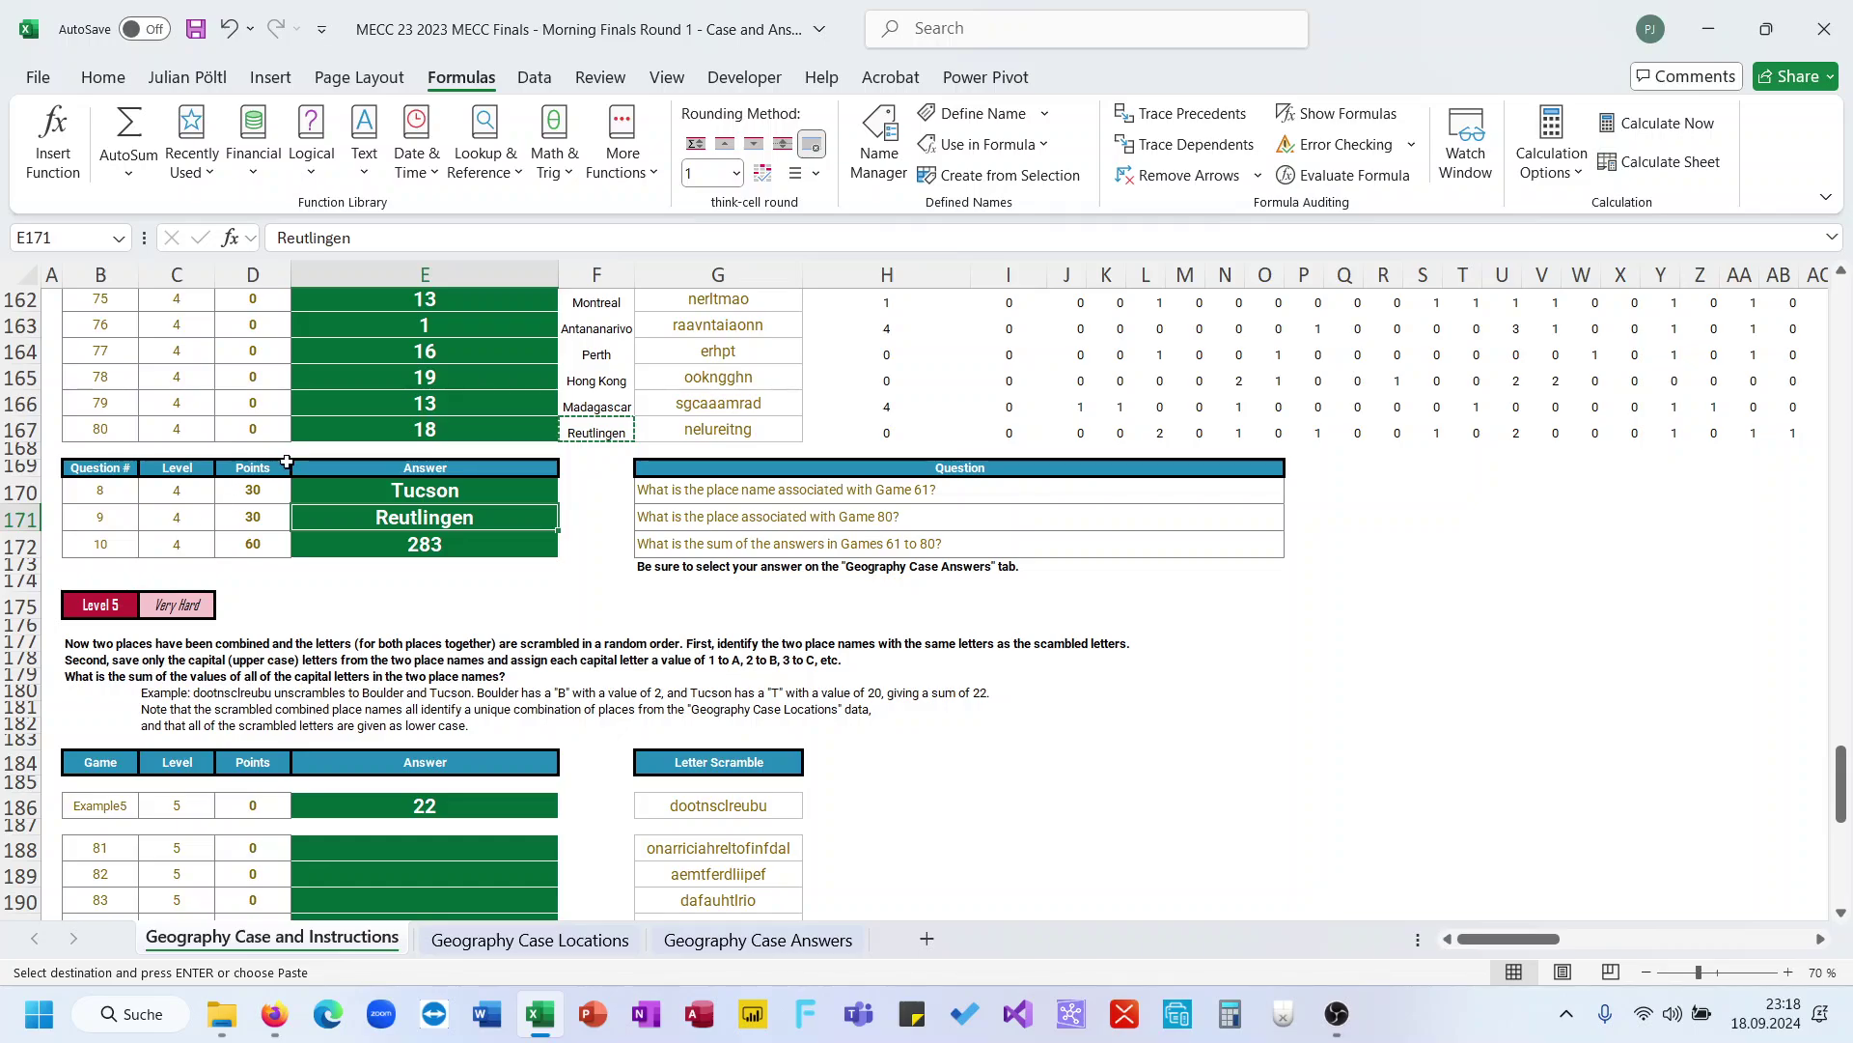
pyautogui.click(857, 771)
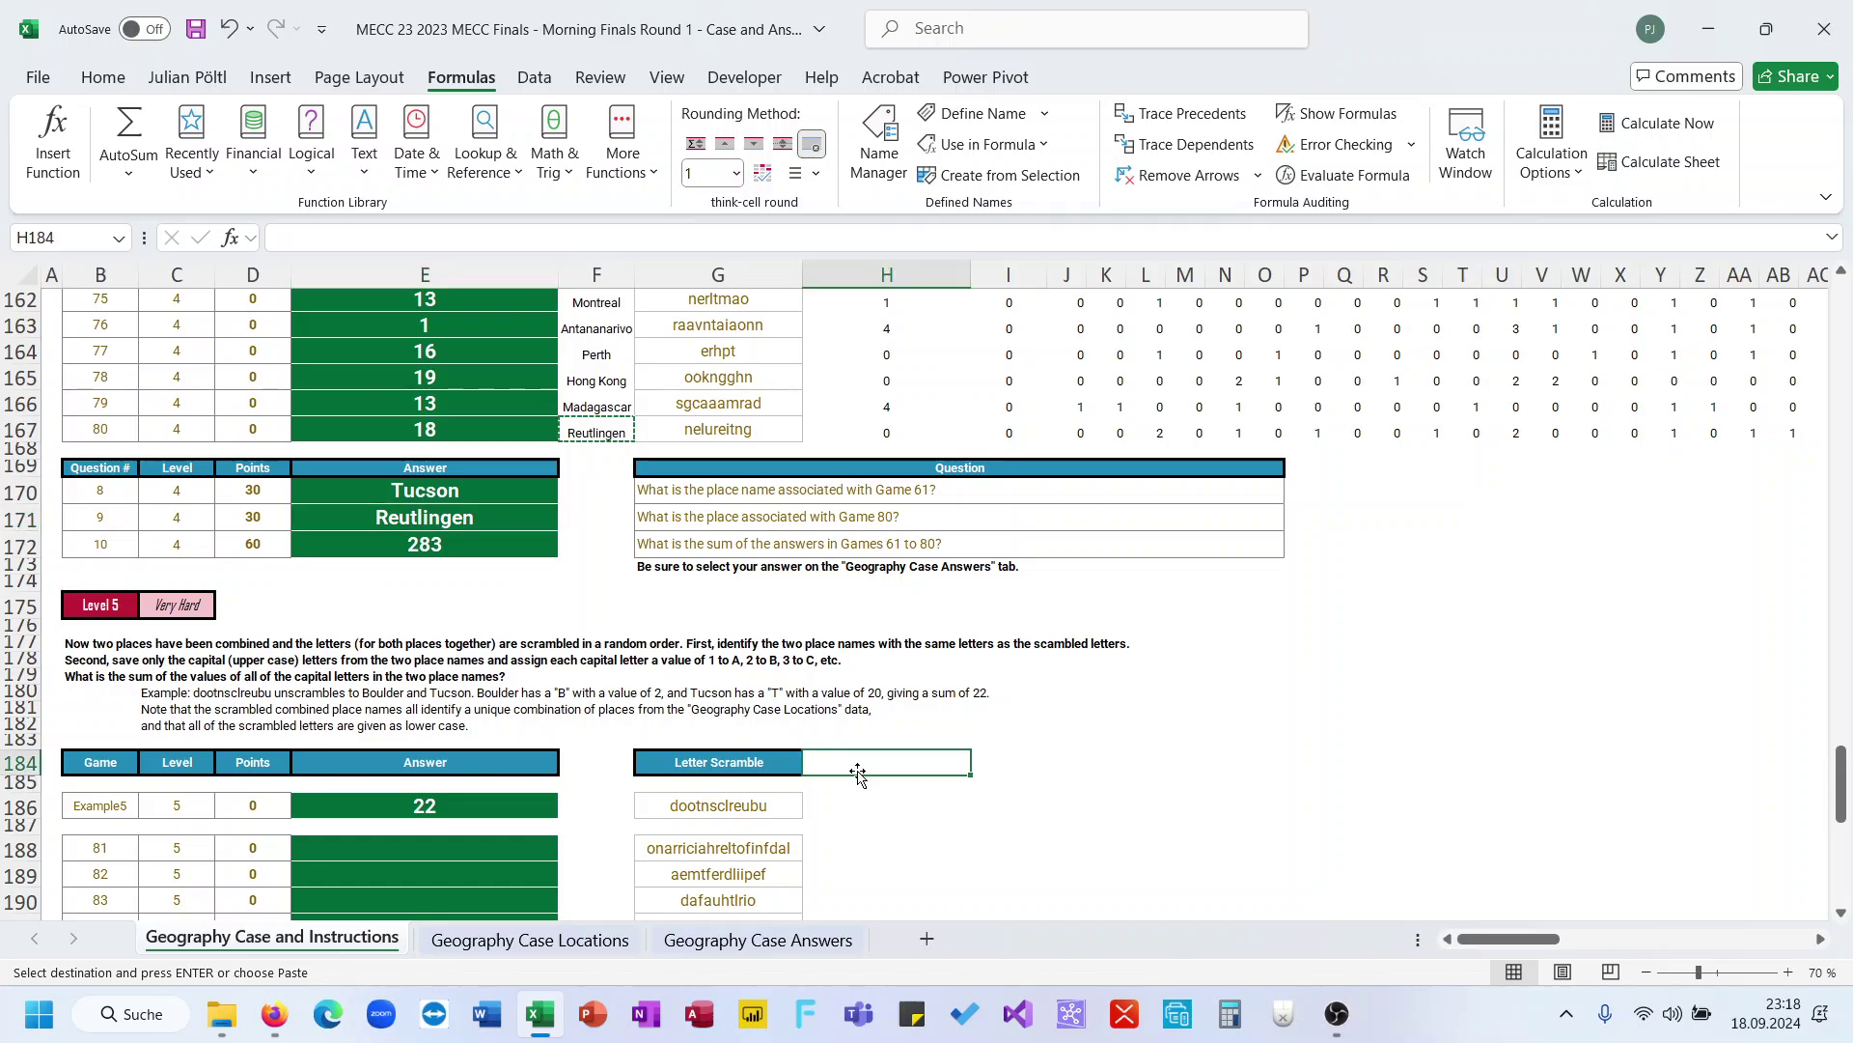
pyautogui.scroll(-2, 821, 777)
# On the Geography Case Locations sheet, define the name PP for the spilled lower-case place list starting in F3
pyautogui.click(447, 951)
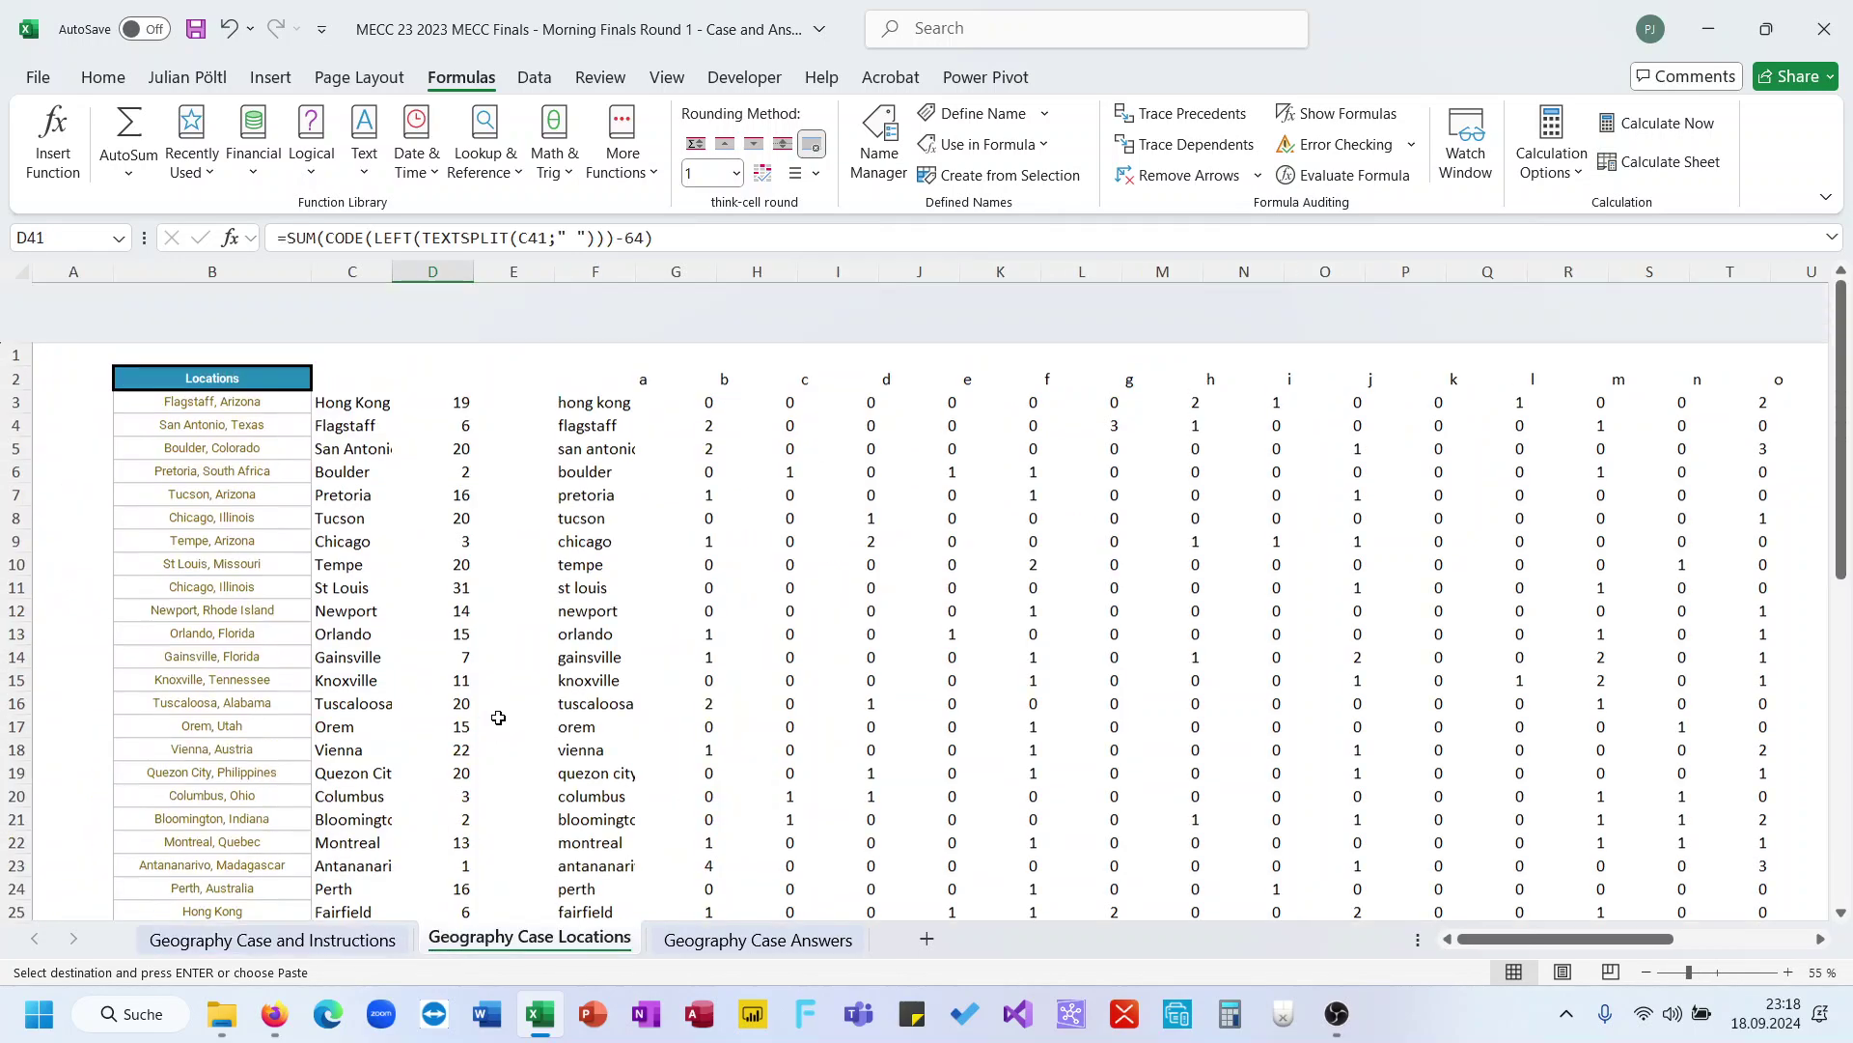
pyautogui.click(580, 344)
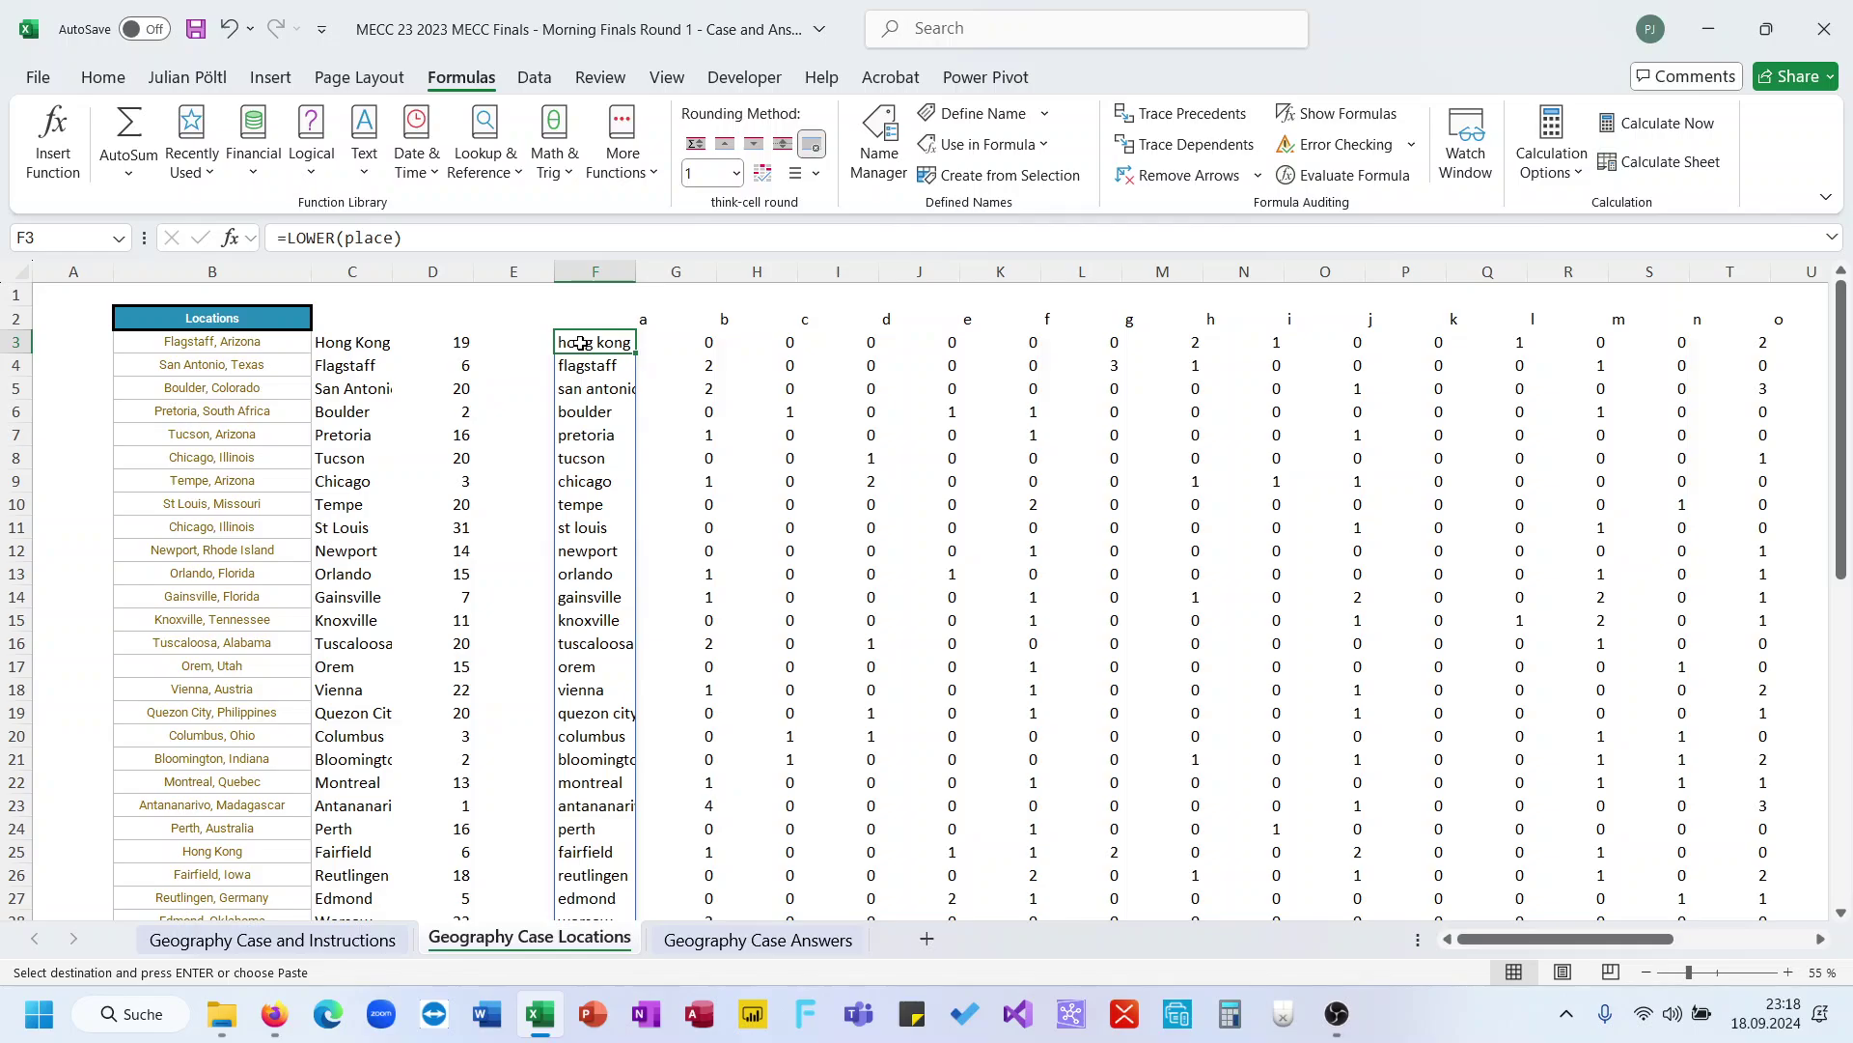
pyautogui.hotkey('ctrl', 'Down')
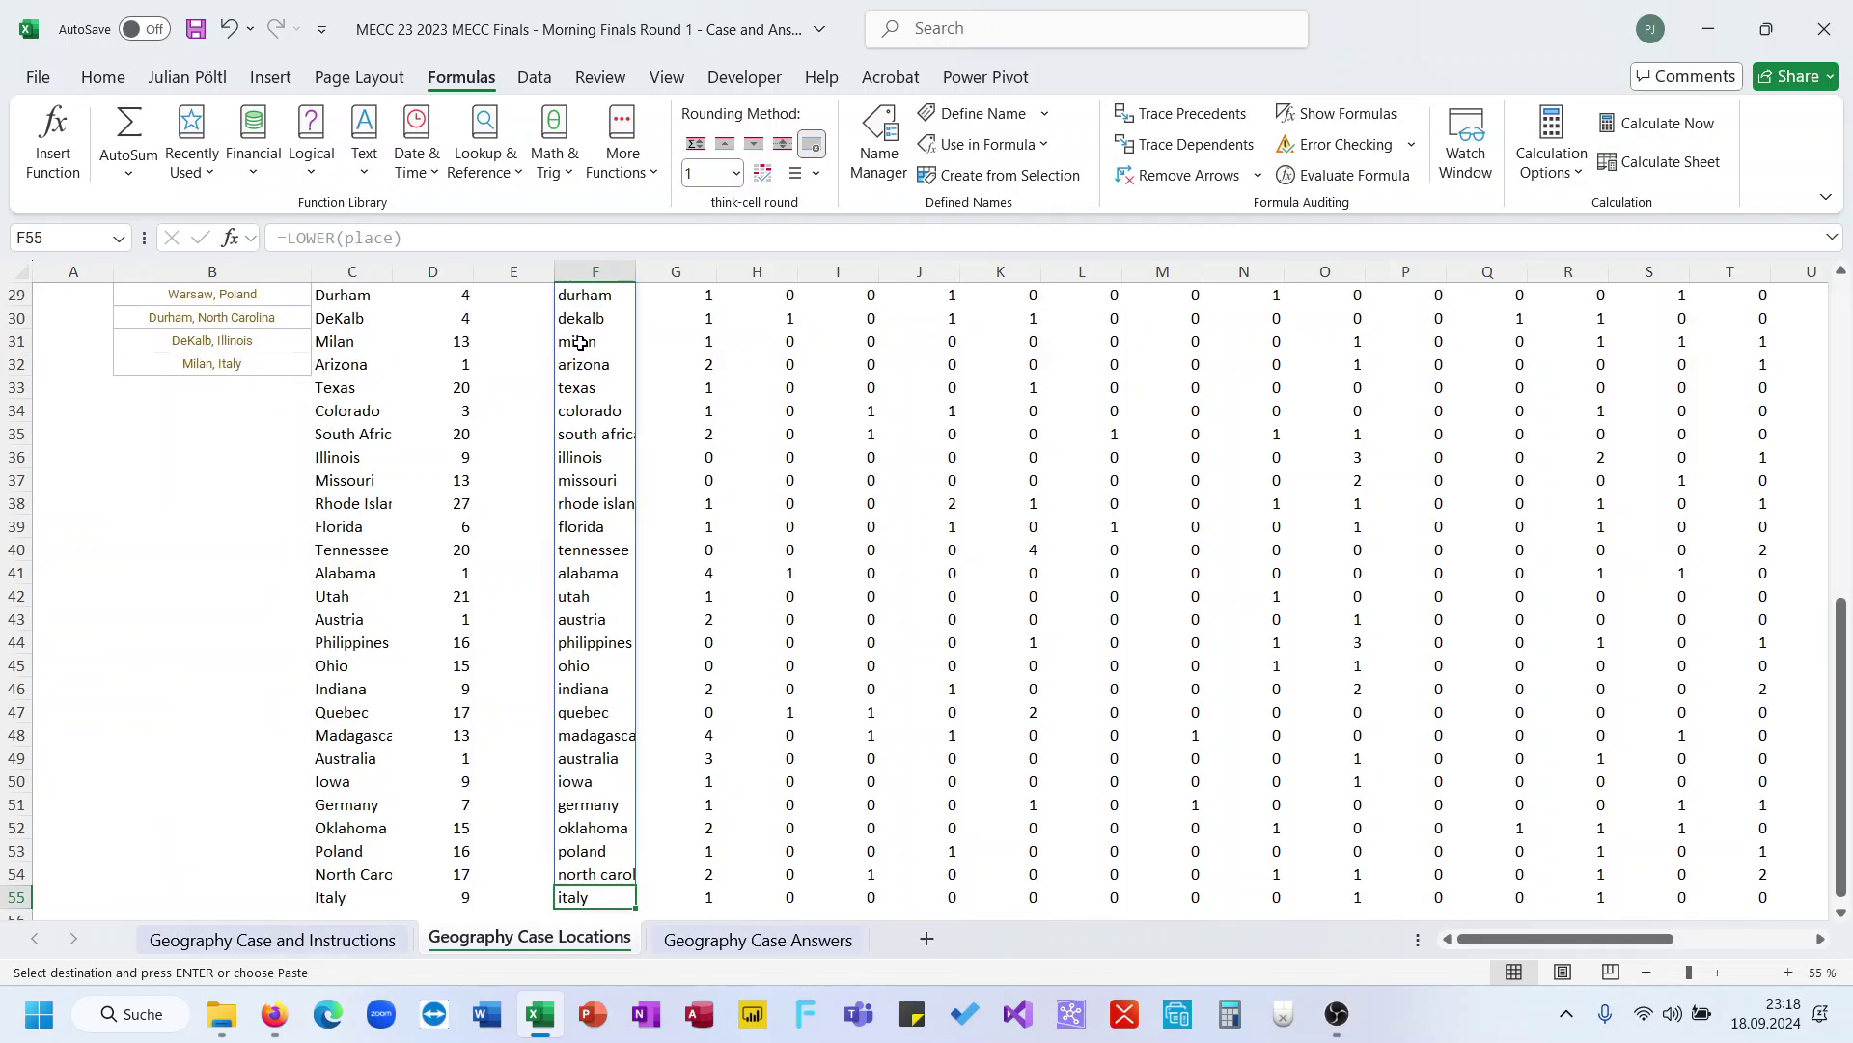
pyautogui.hotkey('ctrl', 'Up')
pyautogui.hotkey('ctrl', 'Down')
pyautogui.hotkey('ctrl', 'Up')
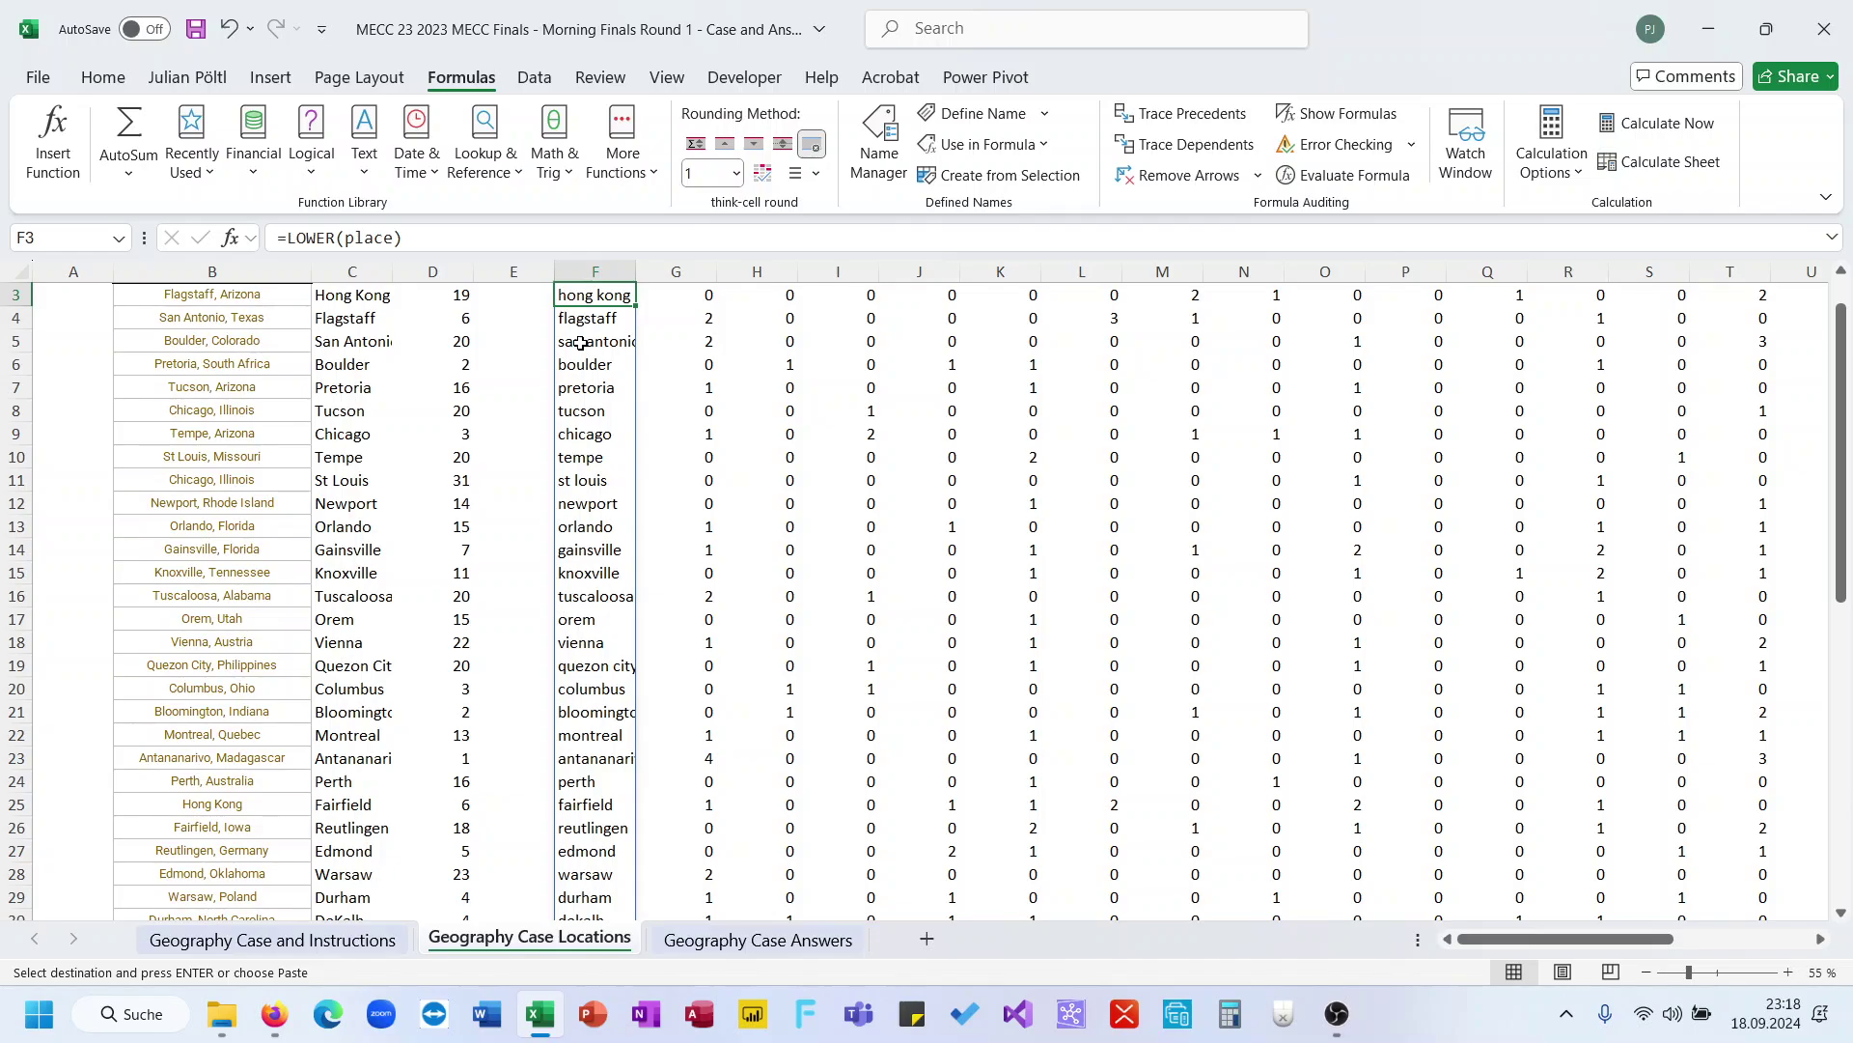
pyautogui.hotkey('ctrl', 'shift', 'Down')
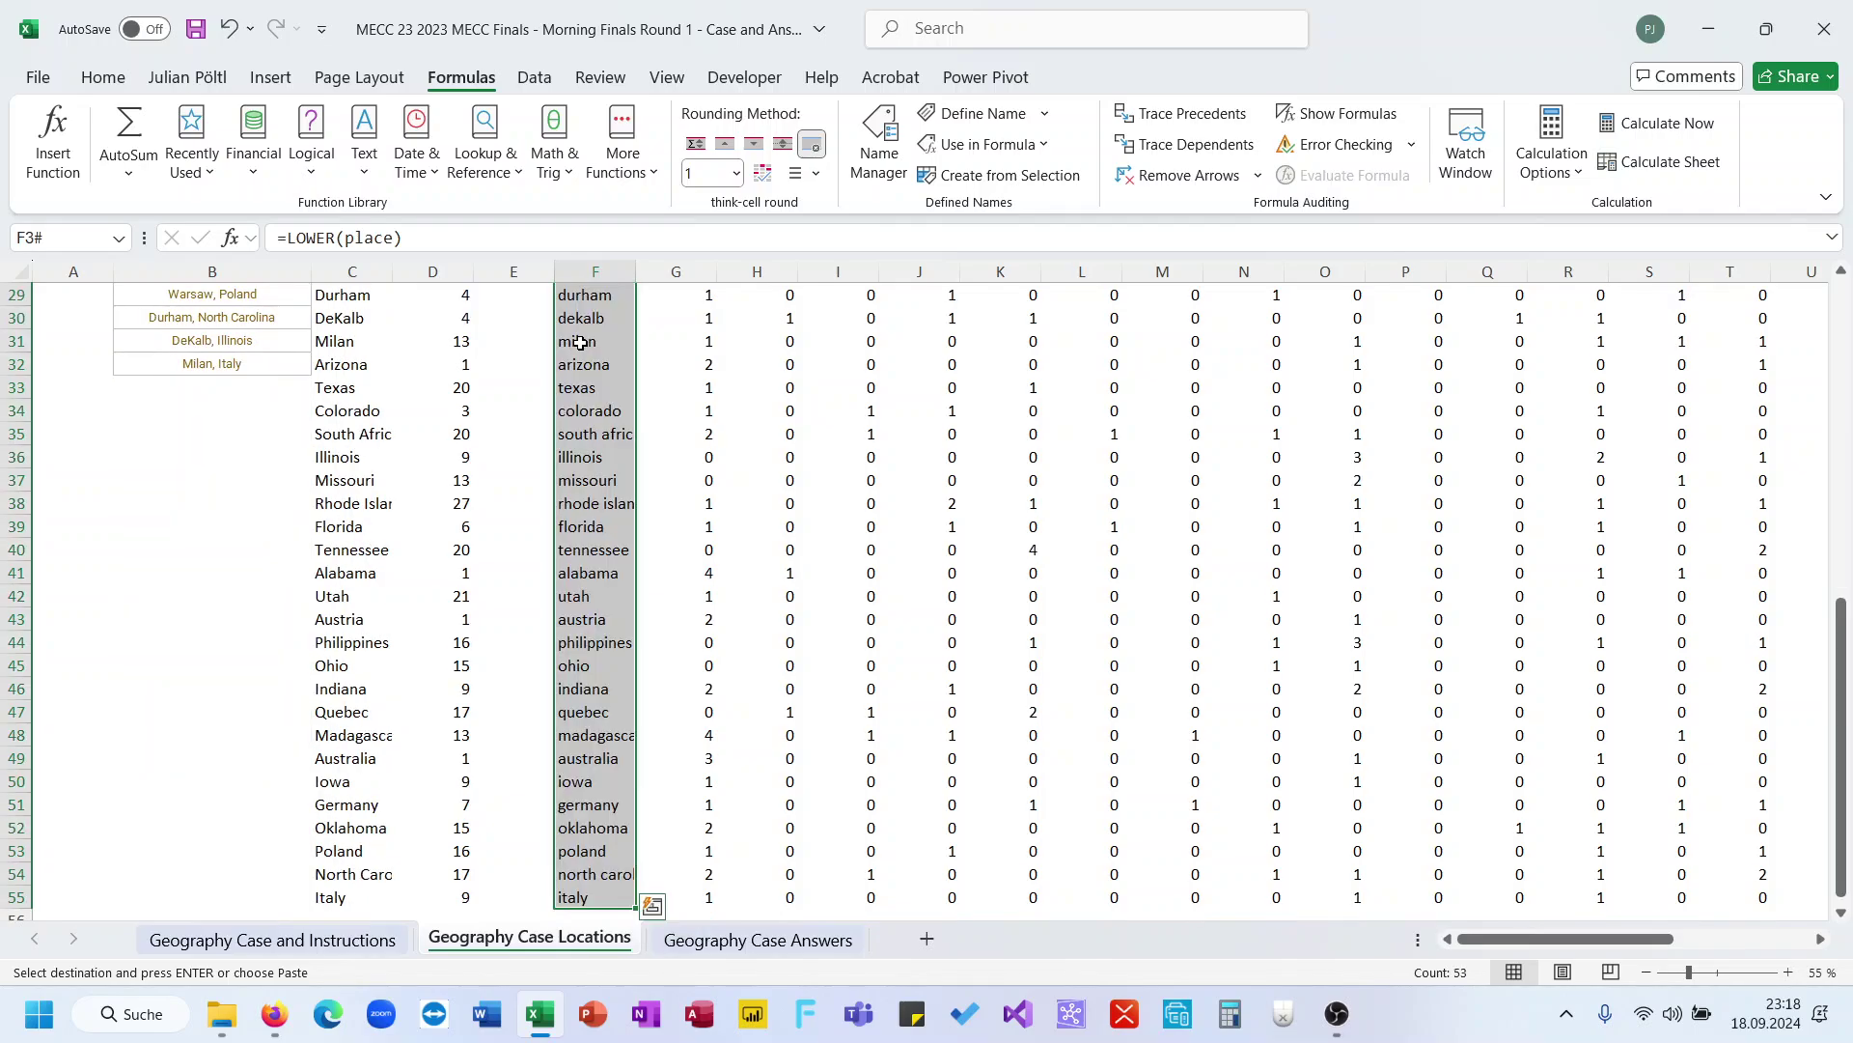
pyautogui.click(53, 235)
pyautogui.write('F3#')
pyautogui.press('Return')
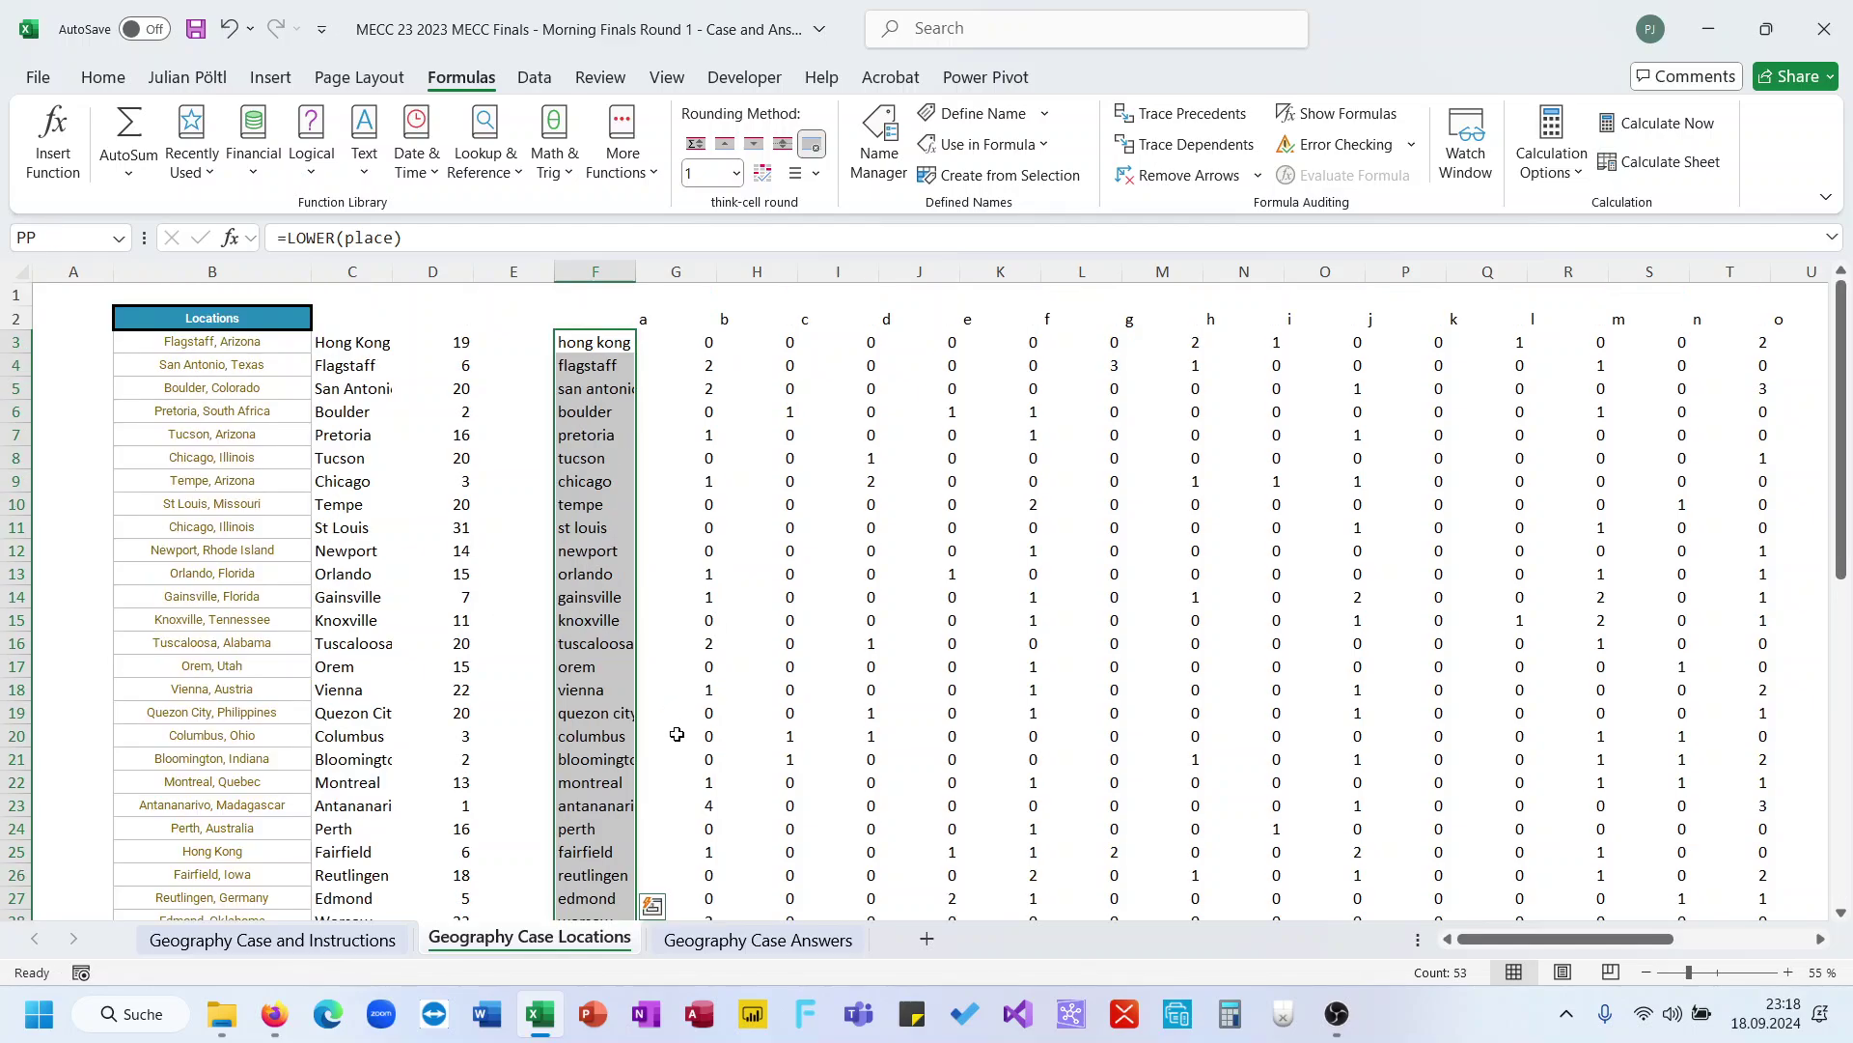
# Create a copy of the Geography Case Locations sheet and place it before Geography Case Answers
pyautogui.rightClick(601, 936)
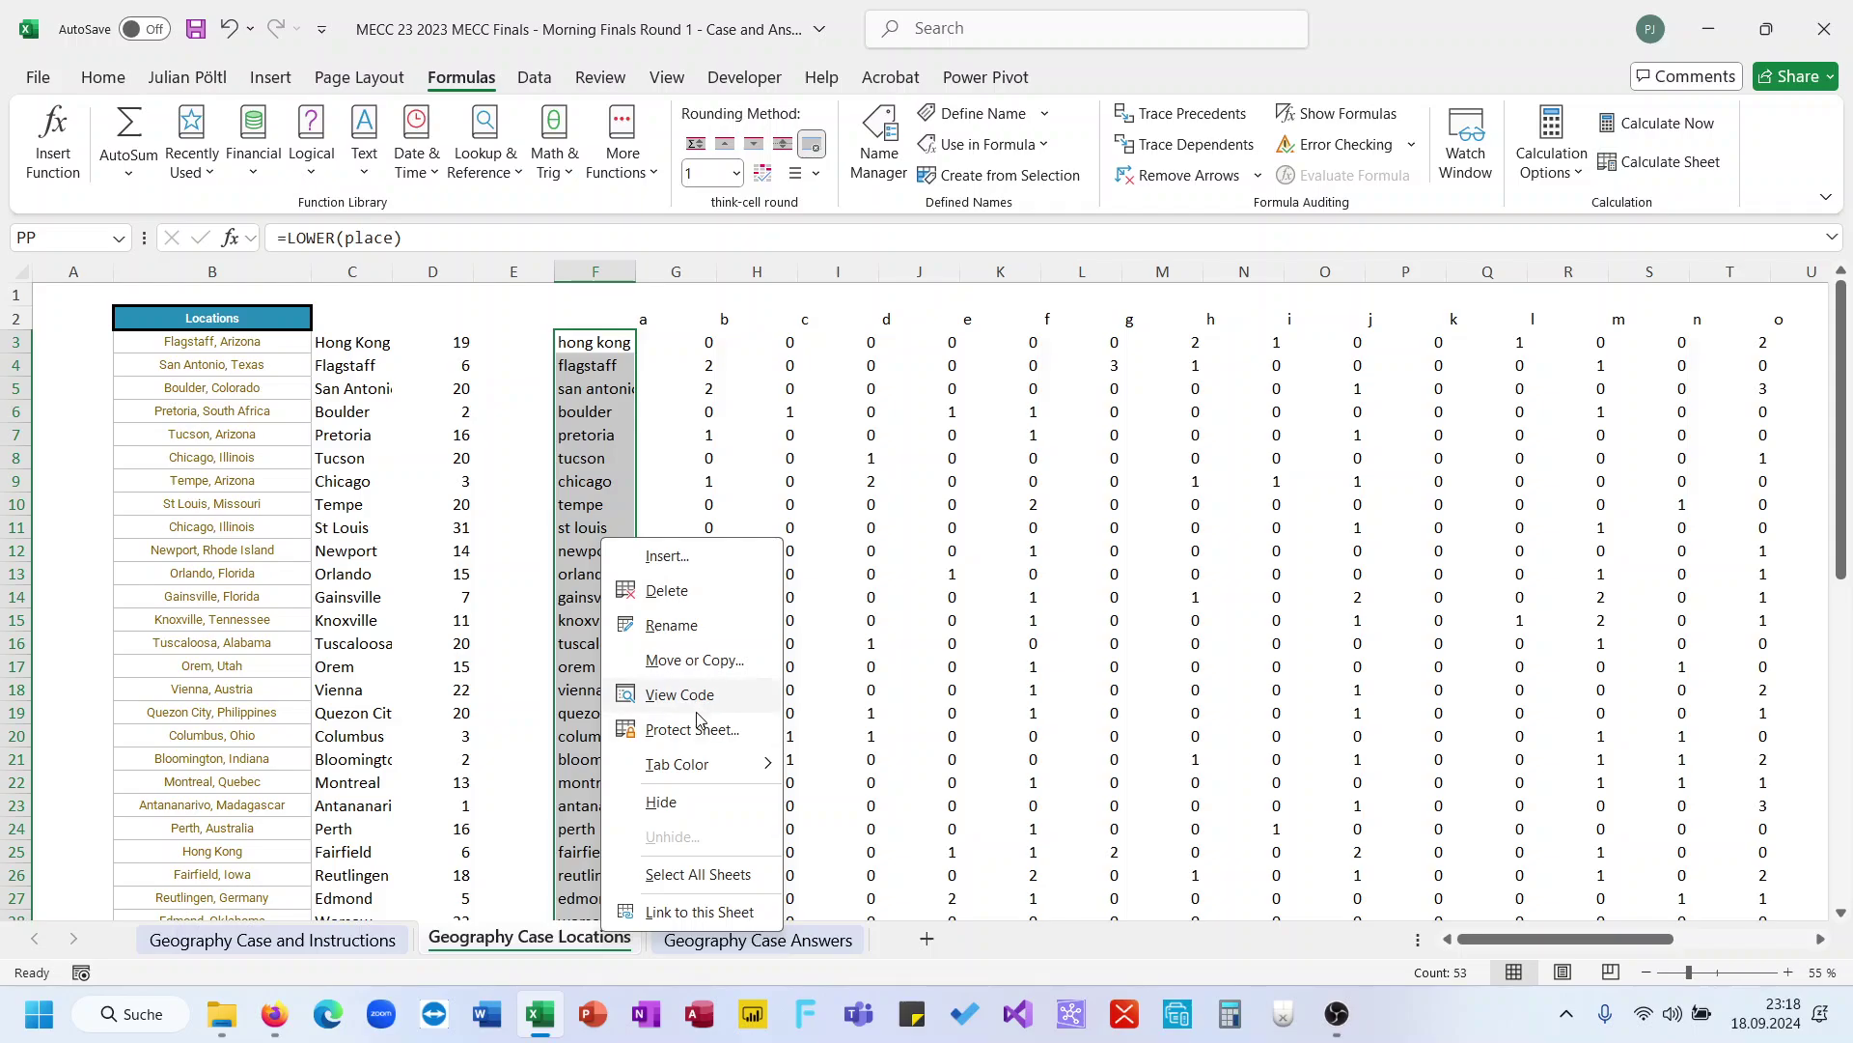
pyautogui.click(694, 684)
pyautogui.click(582, 699)
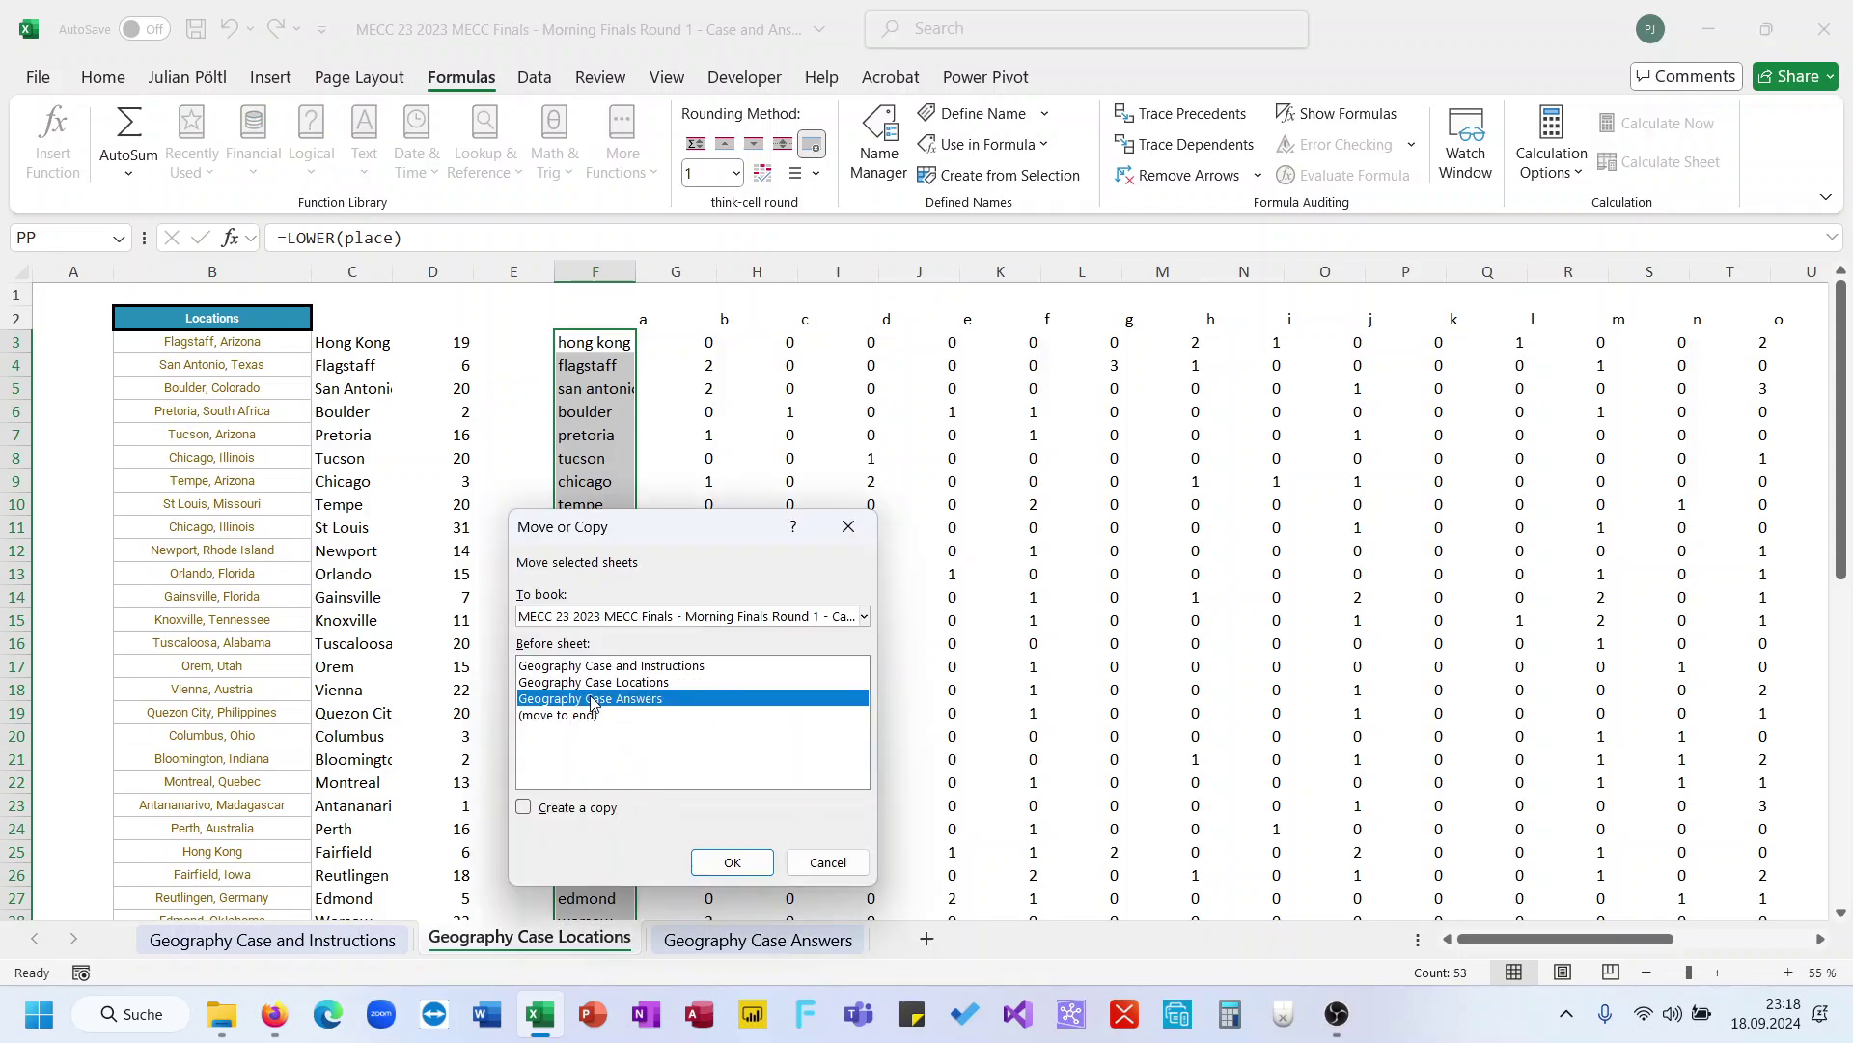
pyautogui.click(569, 808)
pyautogui.click(738, 859)
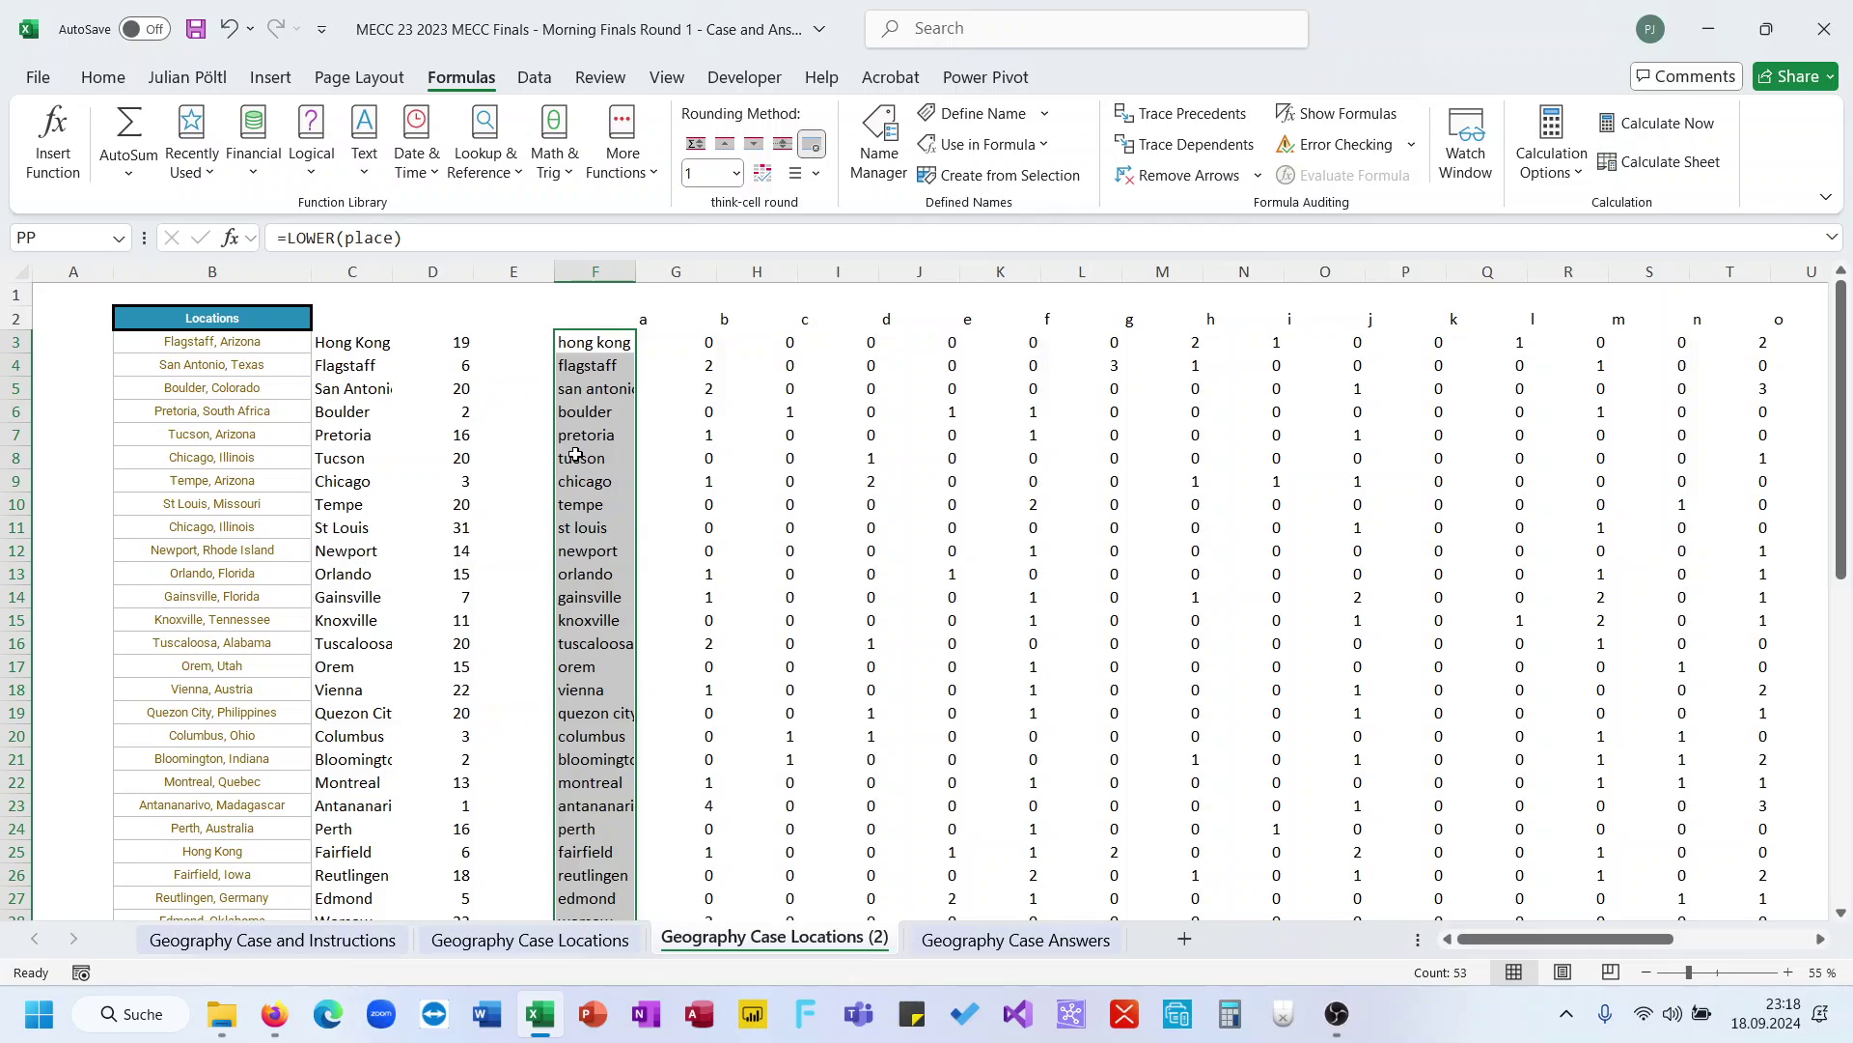
pyautogui.click(568, 388)
pyautogui.click(579, 280)
pyautogui.moveTo(579, 280); pyautogui.dragTo(136, 275)
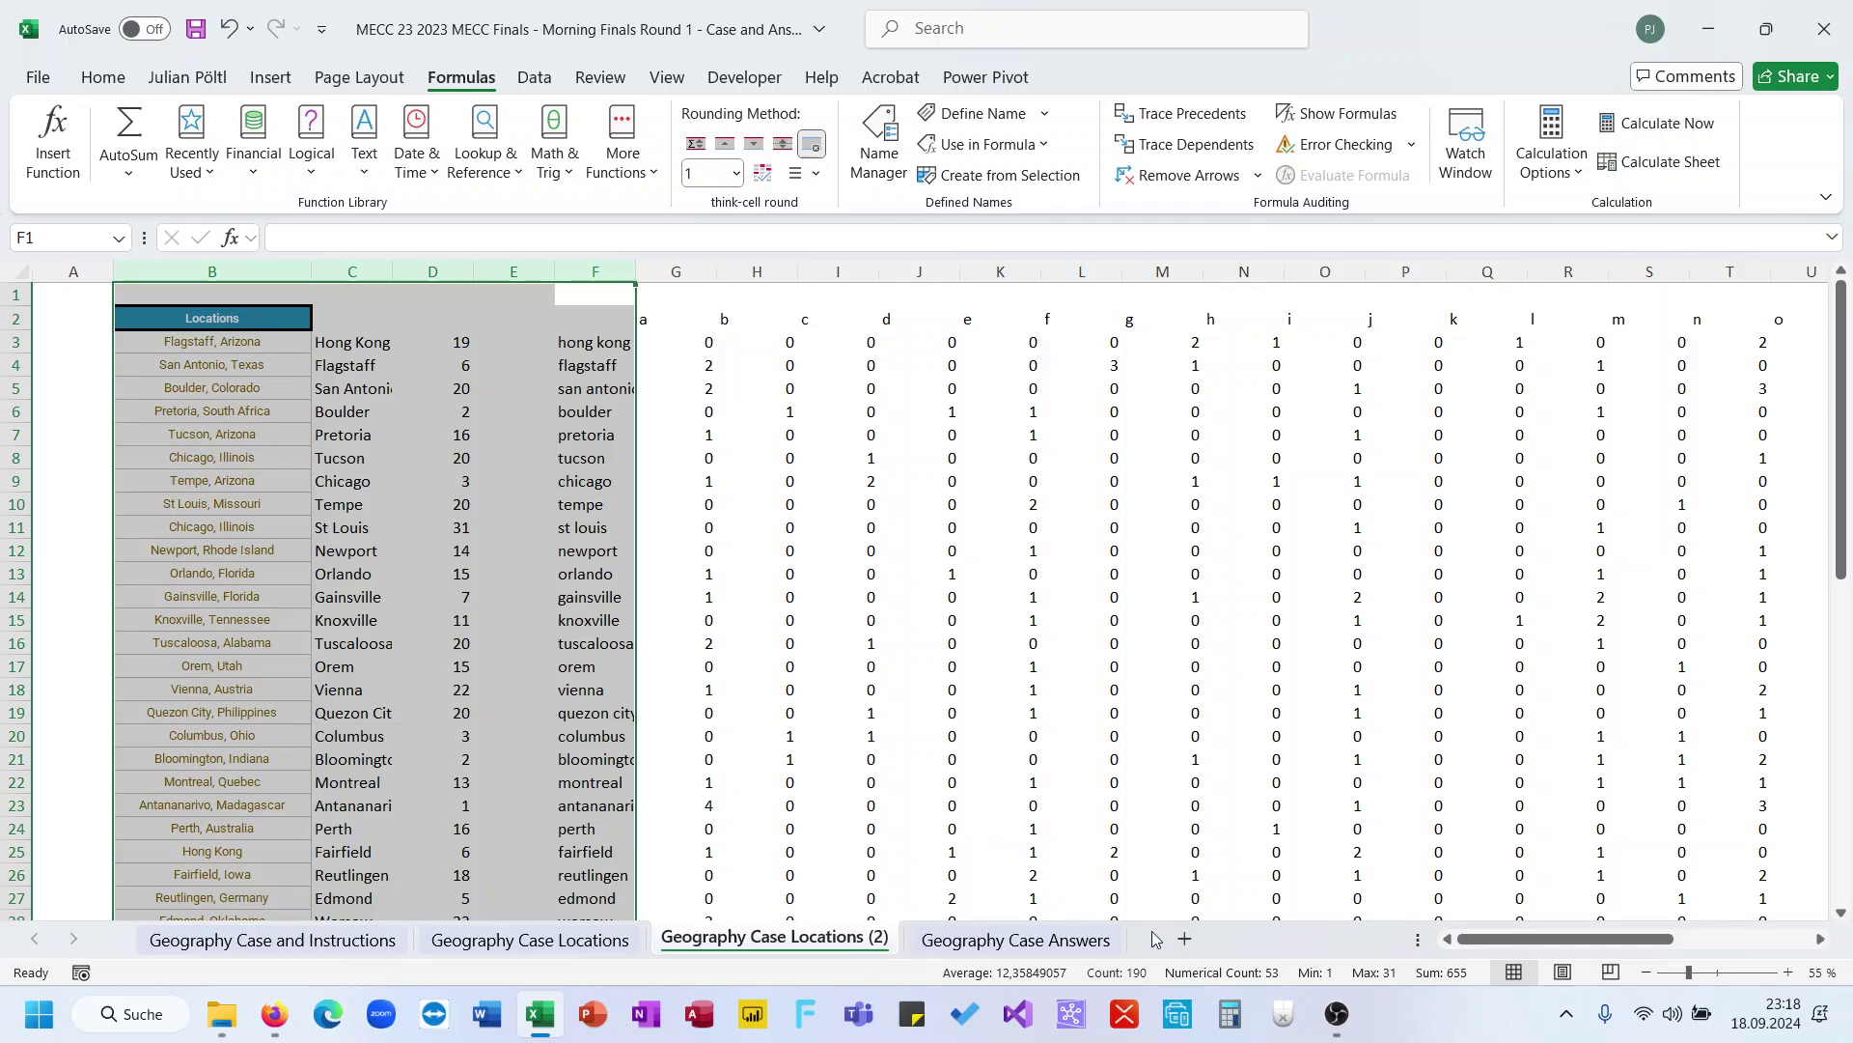
# Add a new worksheet and spill the lower-case place list from A1 with =PP
pyautogui.click(1185, 939)
pyautogui.write('=PP')
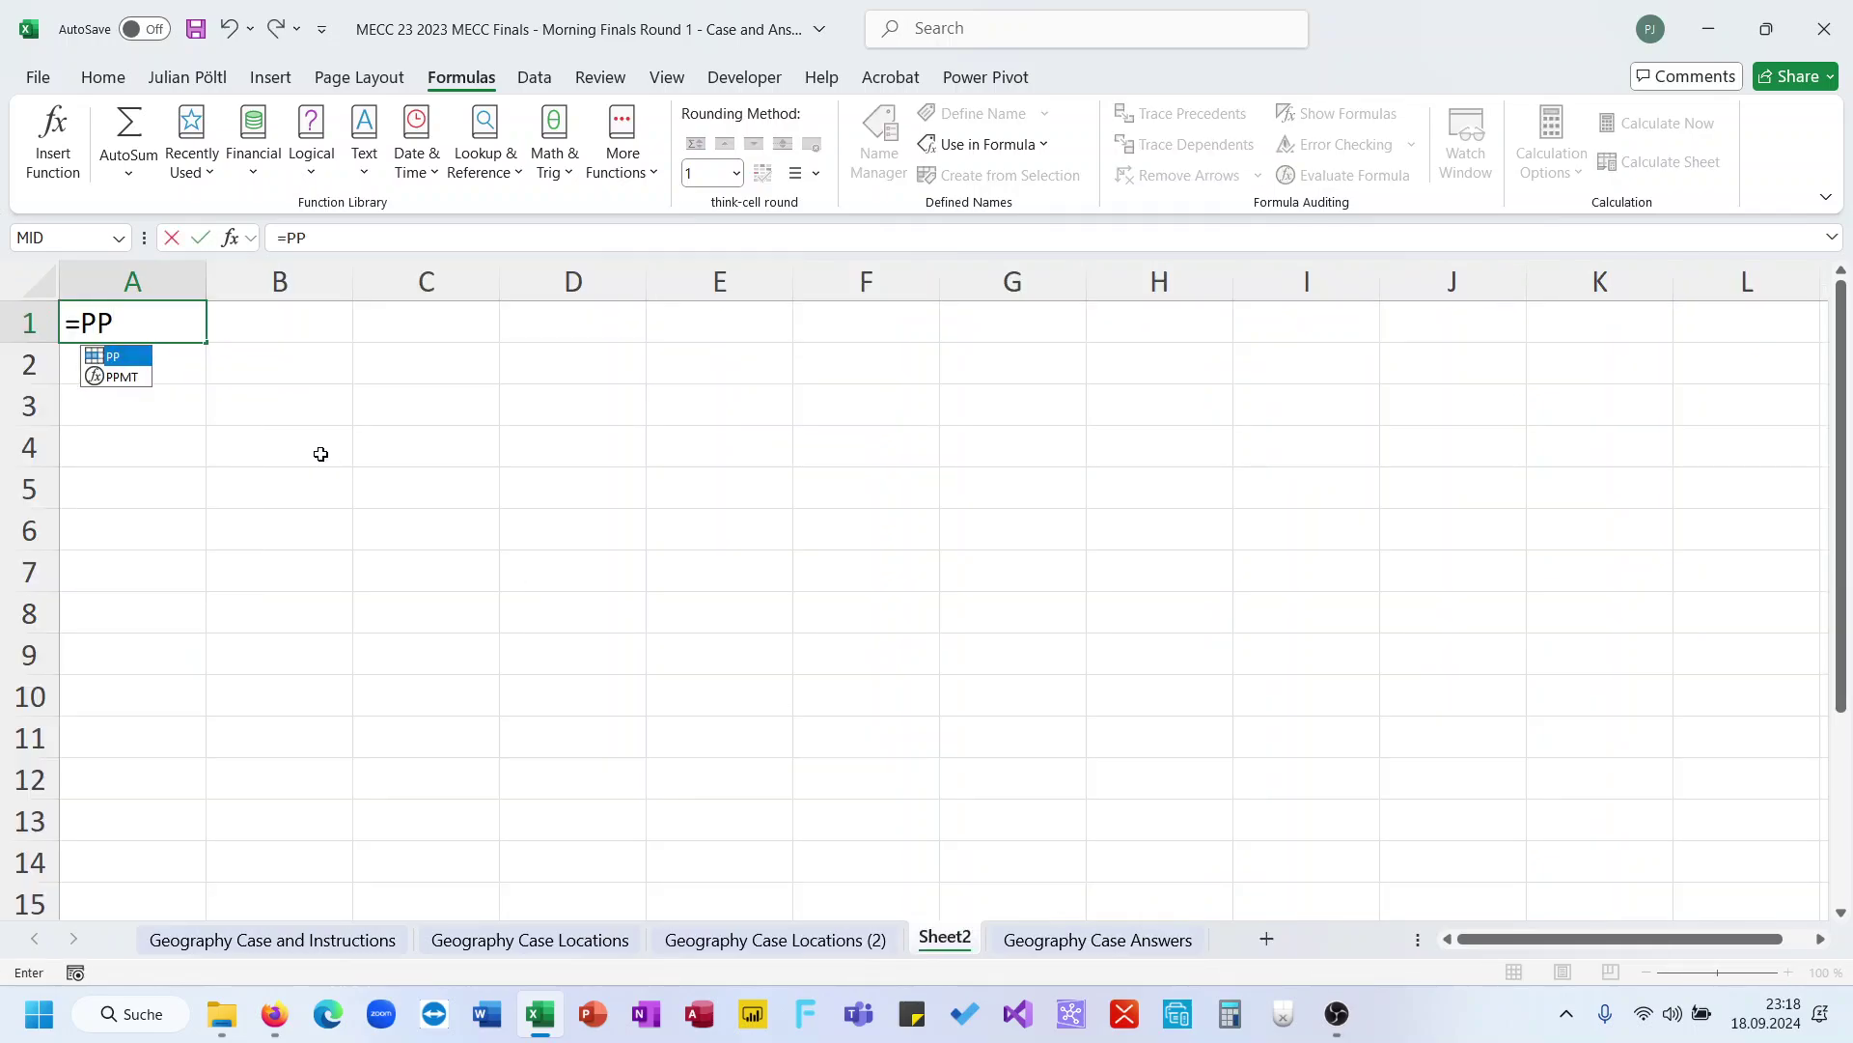
pyautogui.press('Return')
pyautogui.hotkey('ctrl', 'Up')
pyautogui.hotkey('ctrl', 'Down')
pyautogui.hotkey('ctrl', 'Up')
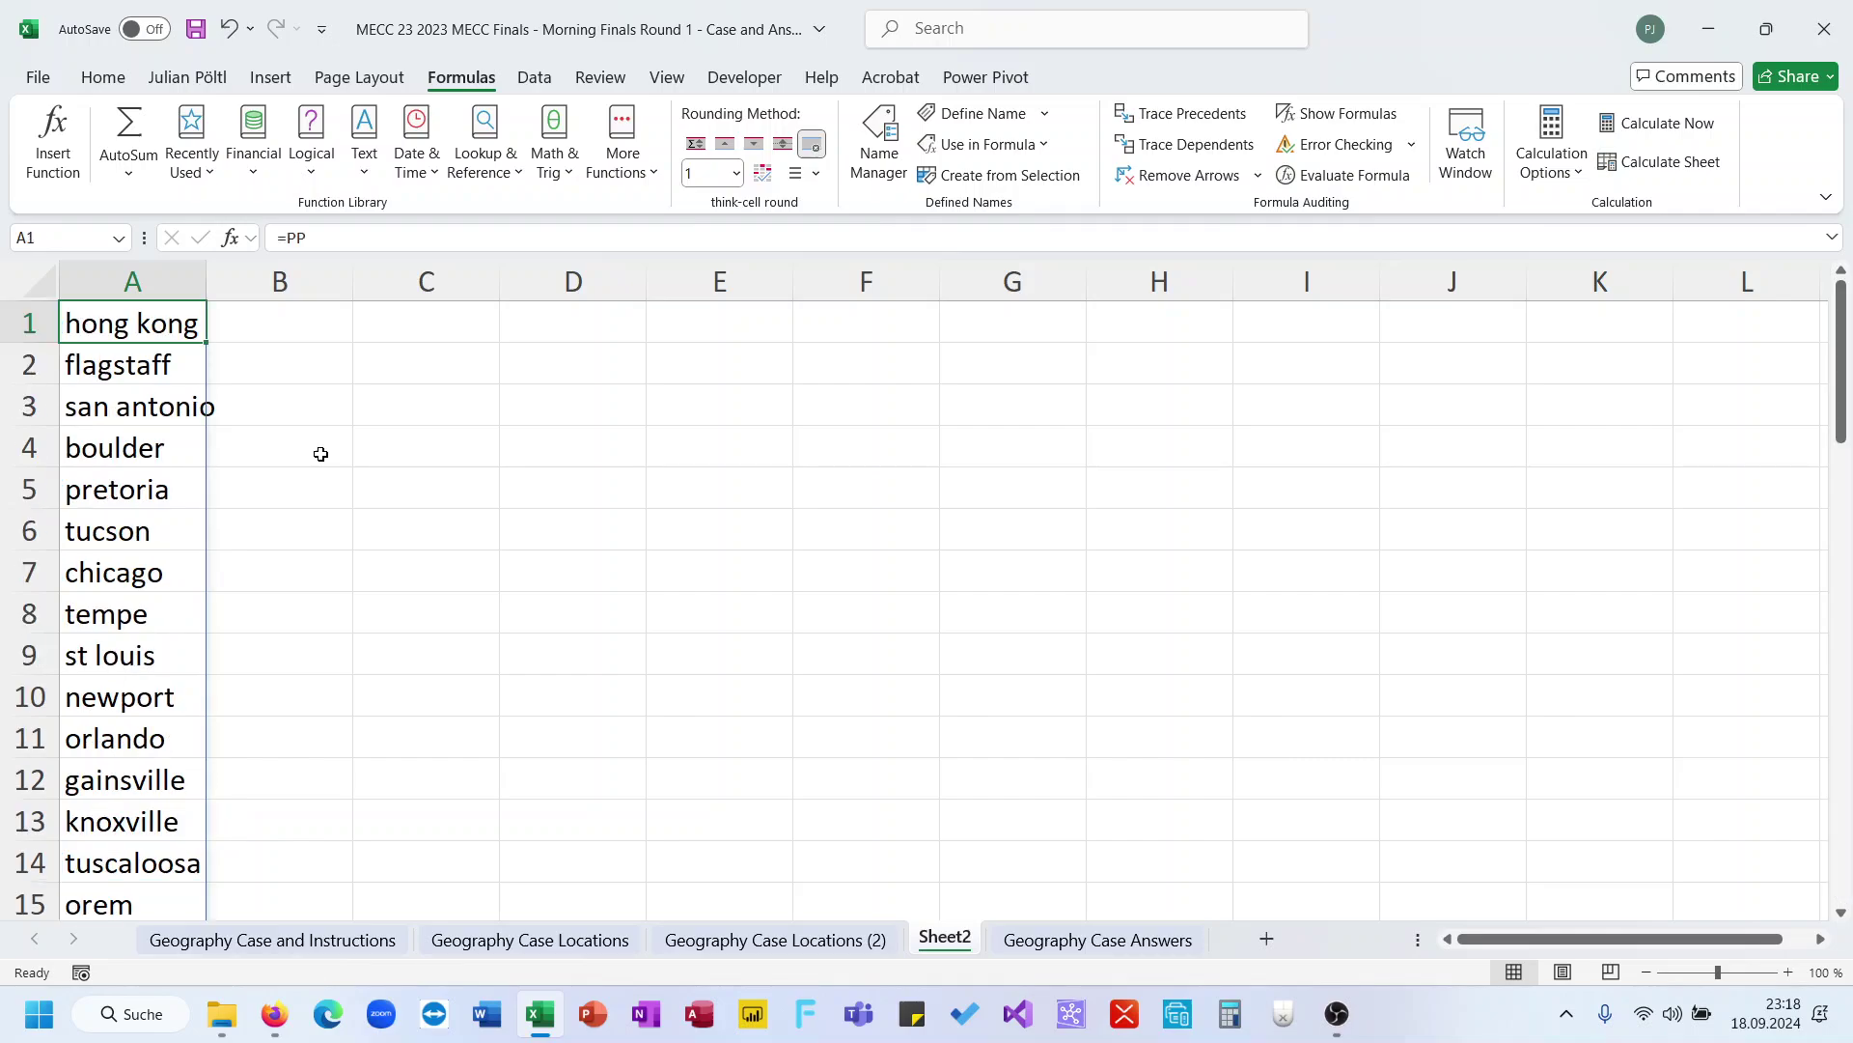
pyautogui.hotkey('ctrl', 'Down')
pyautogui.hotkey('ctrl', 'Up')
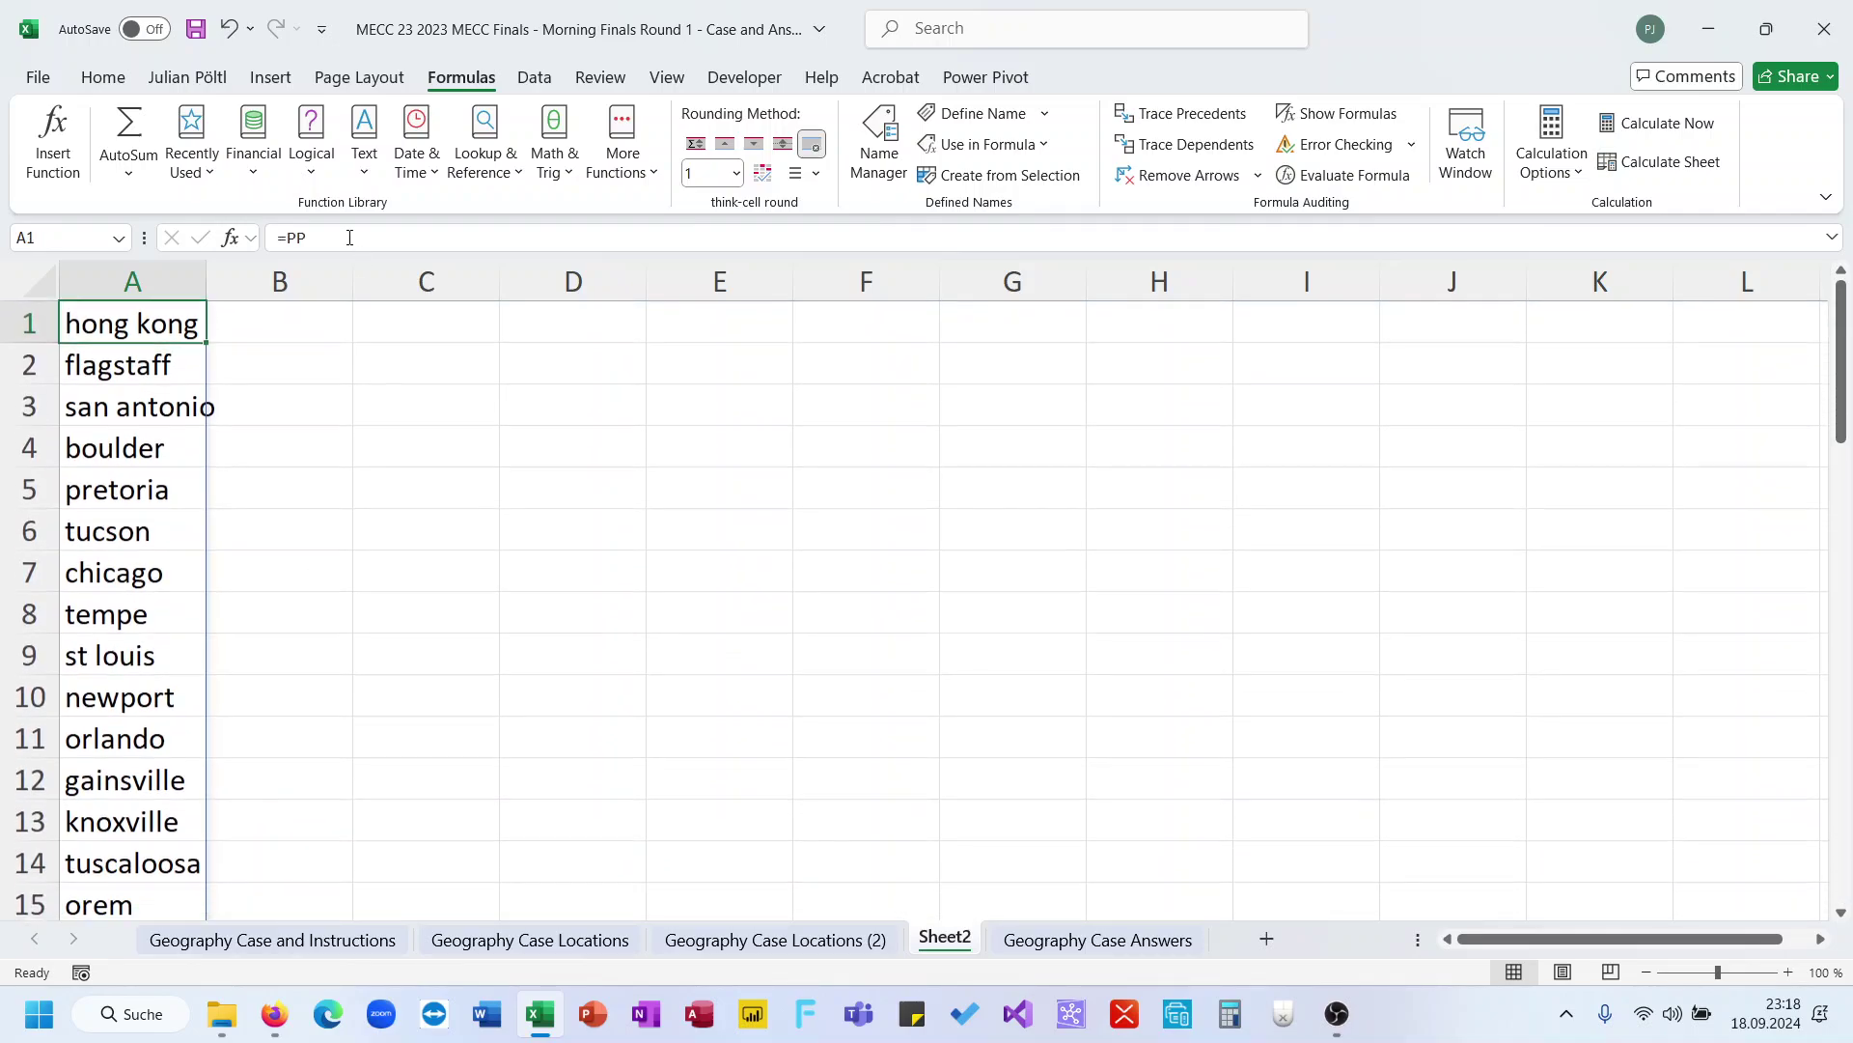
# Extend the A1 formula to =PP&TOROW(PP) to build a grid of every two-place combination
pyautogui.click(349, 237)
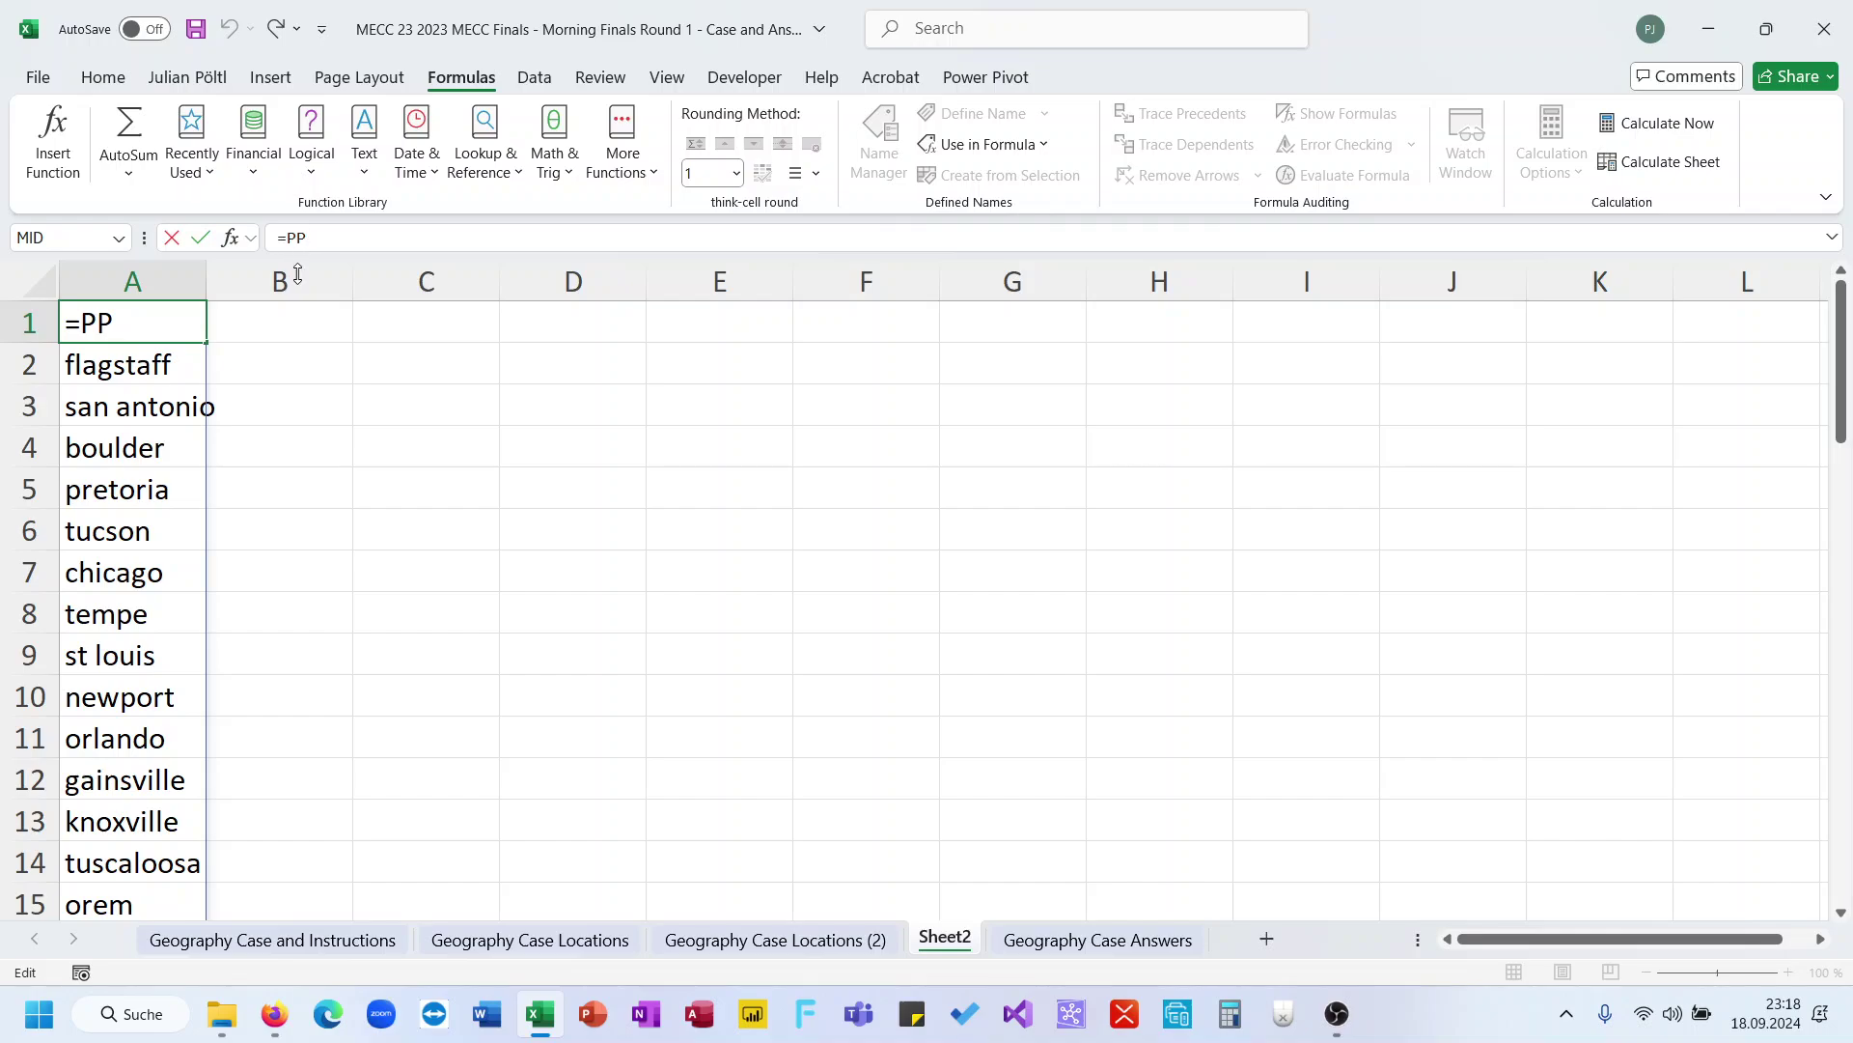
pyautogui.write('&')
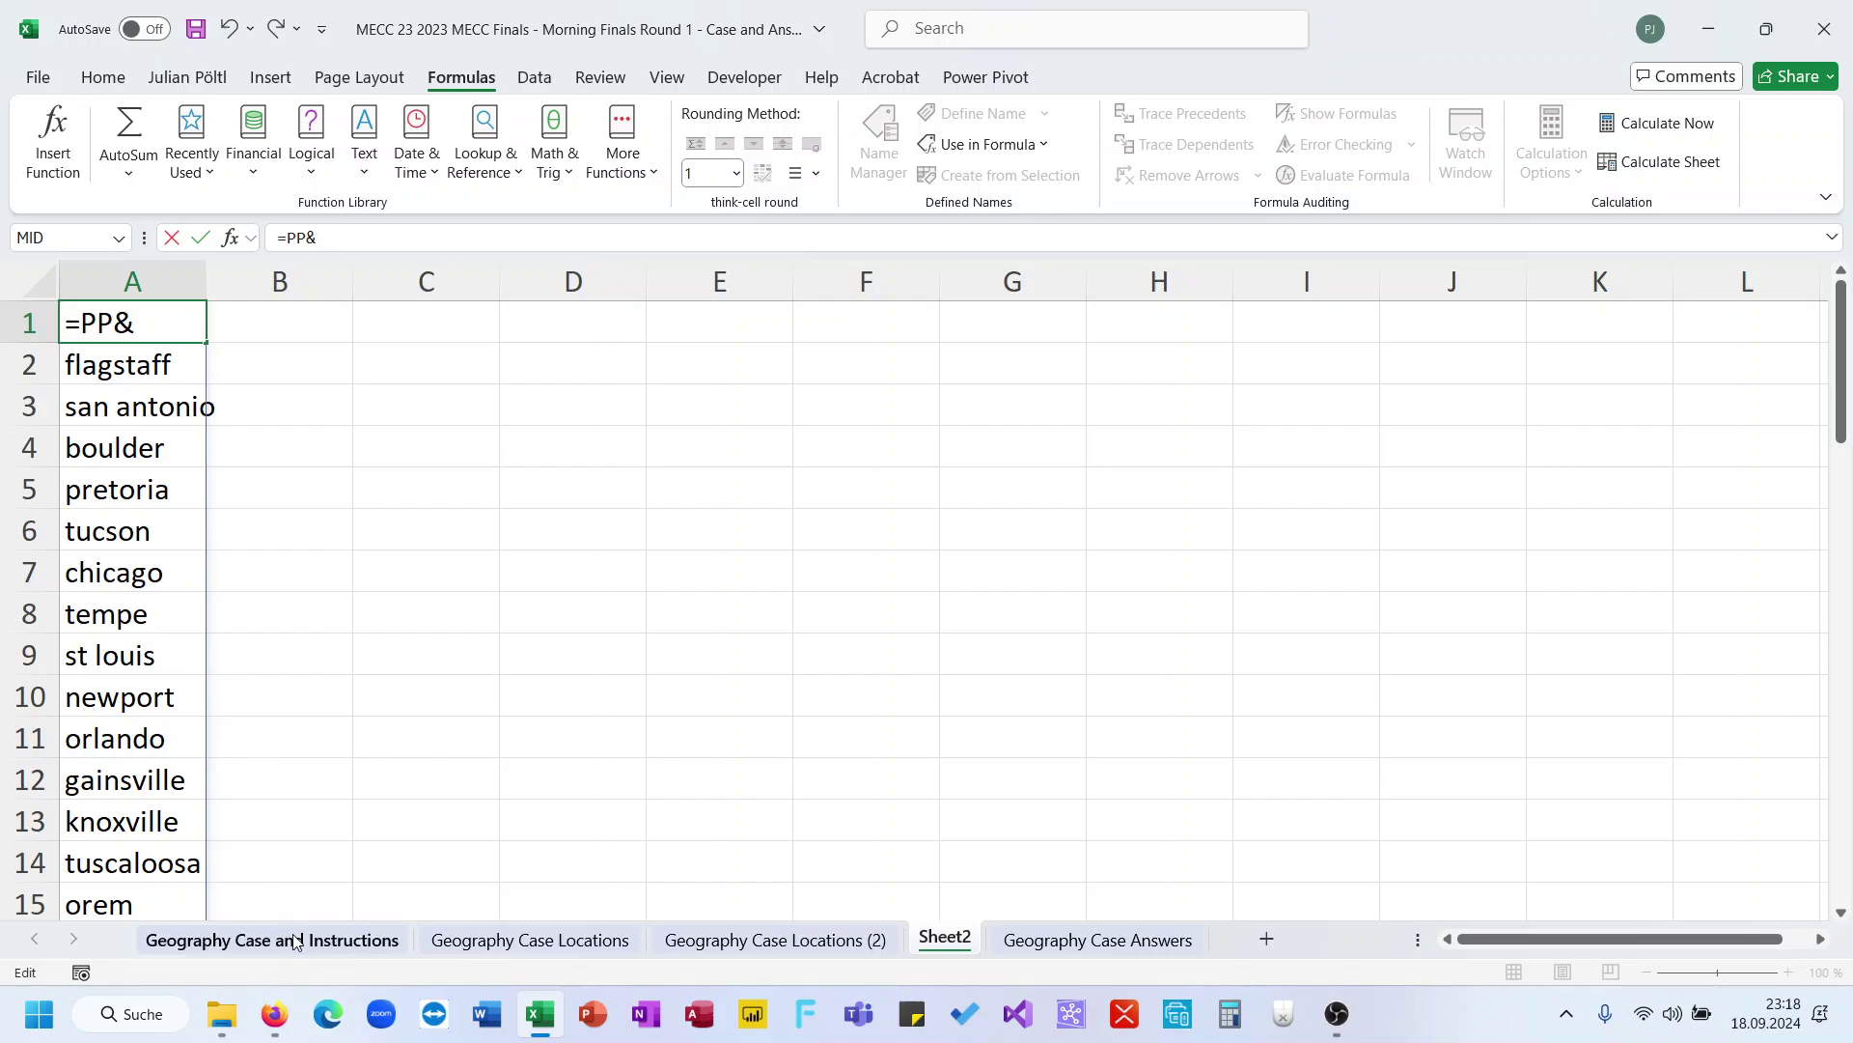
pyautogui.write('tor')
pyautogui.press('Tab')
pyautogui.write('p')
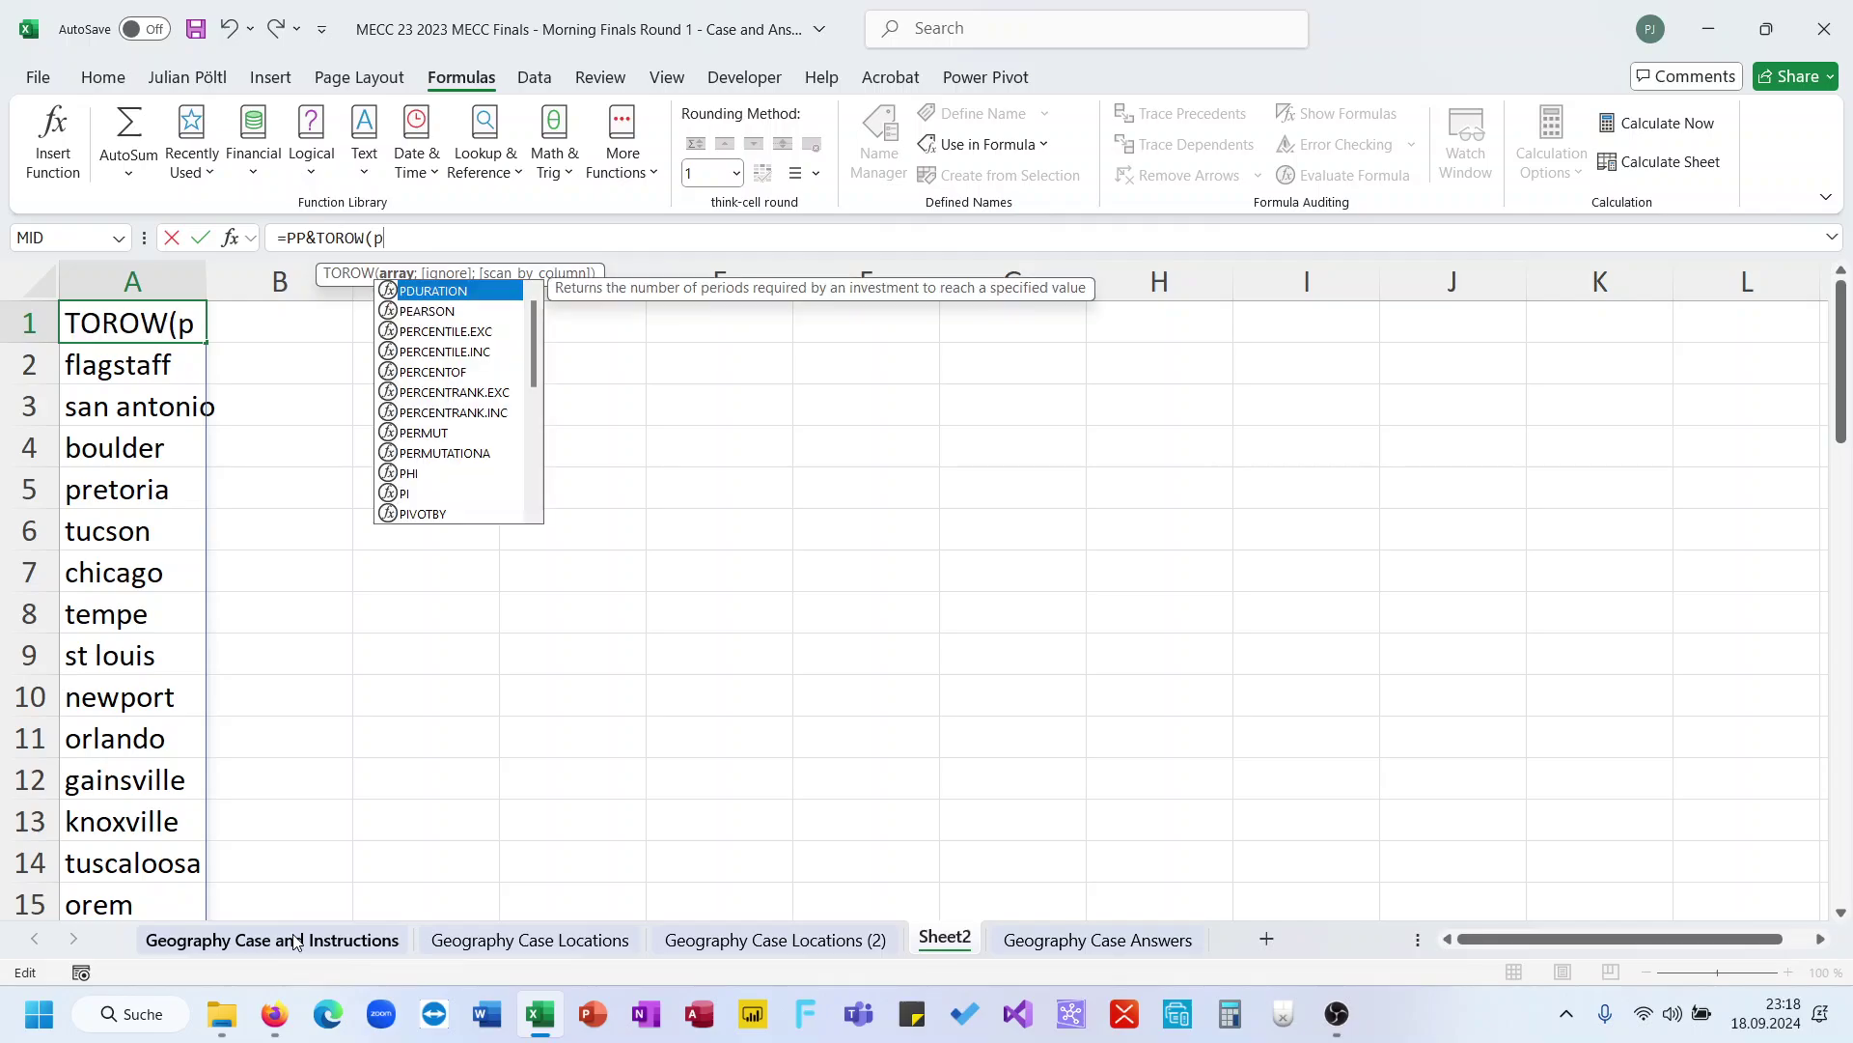
pyautogui.write('p)')
pyautogui.press('Return')
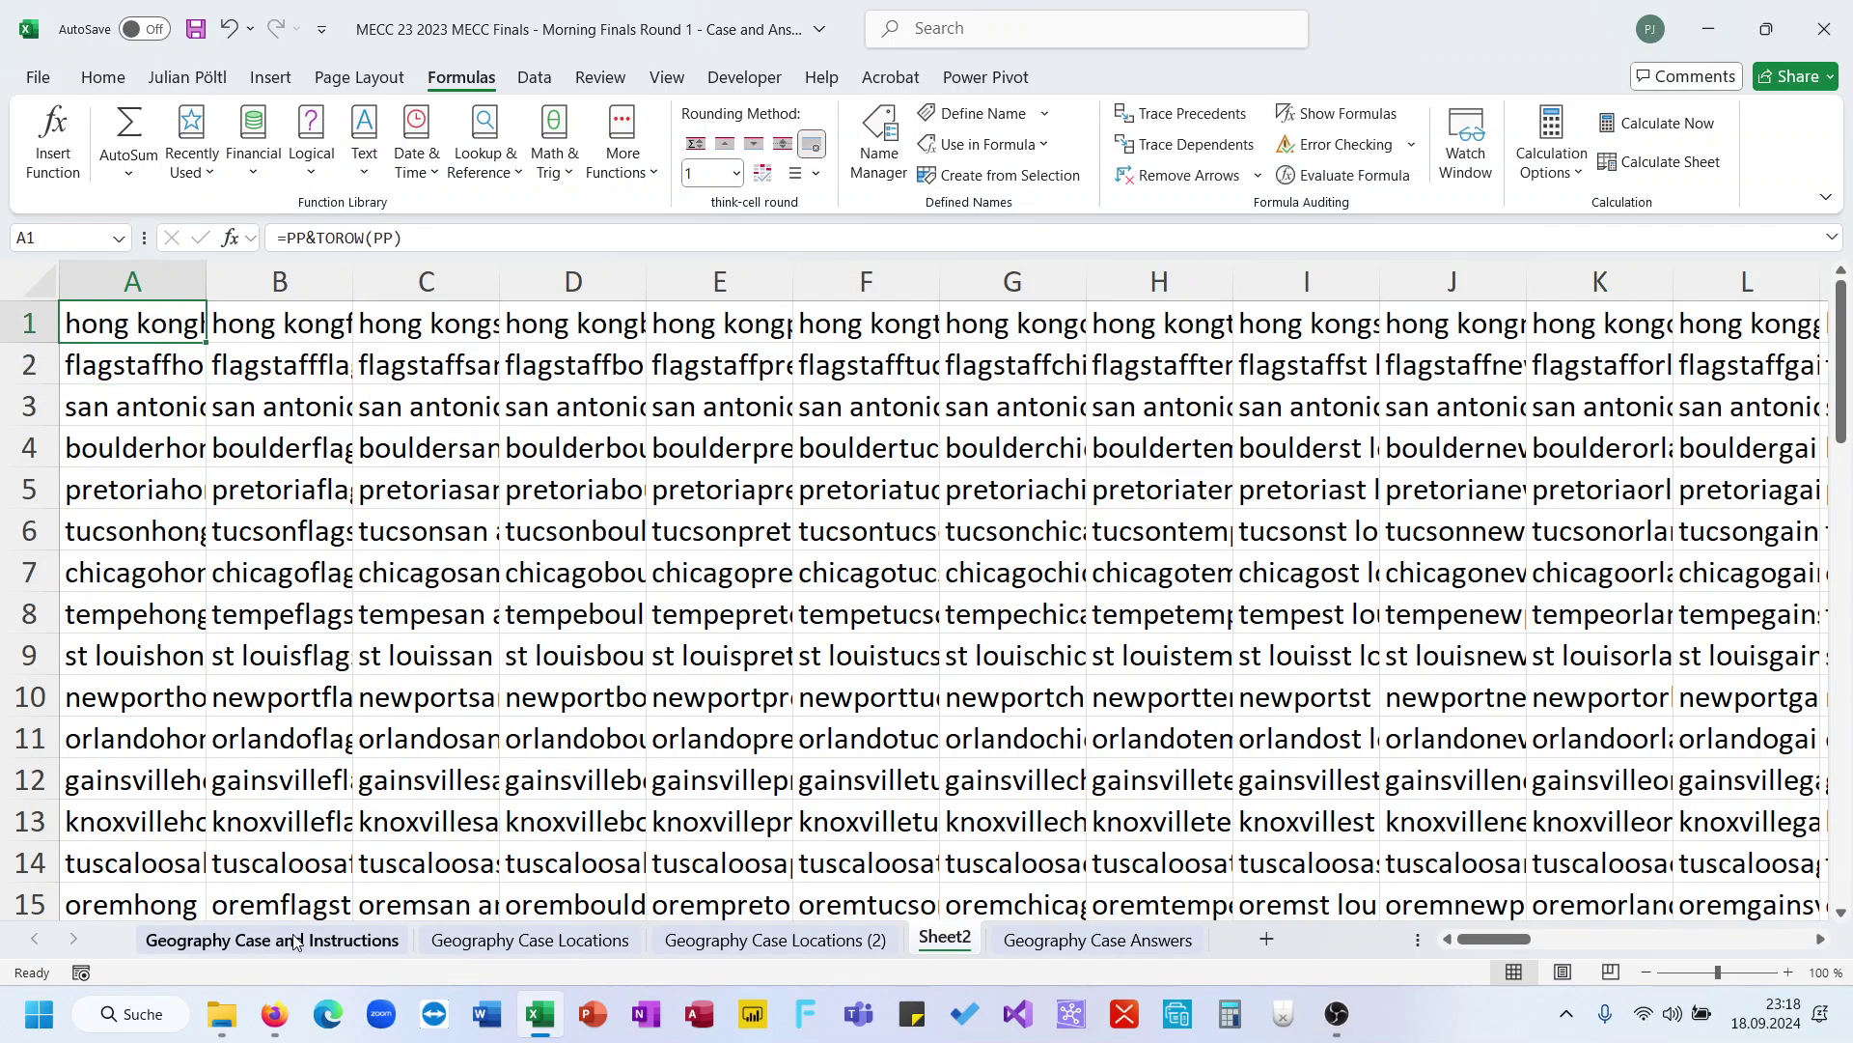
pyautogui.hotkey('ctrl', 'Down')
pyautogui.hotkey('ctrl', 'Up')
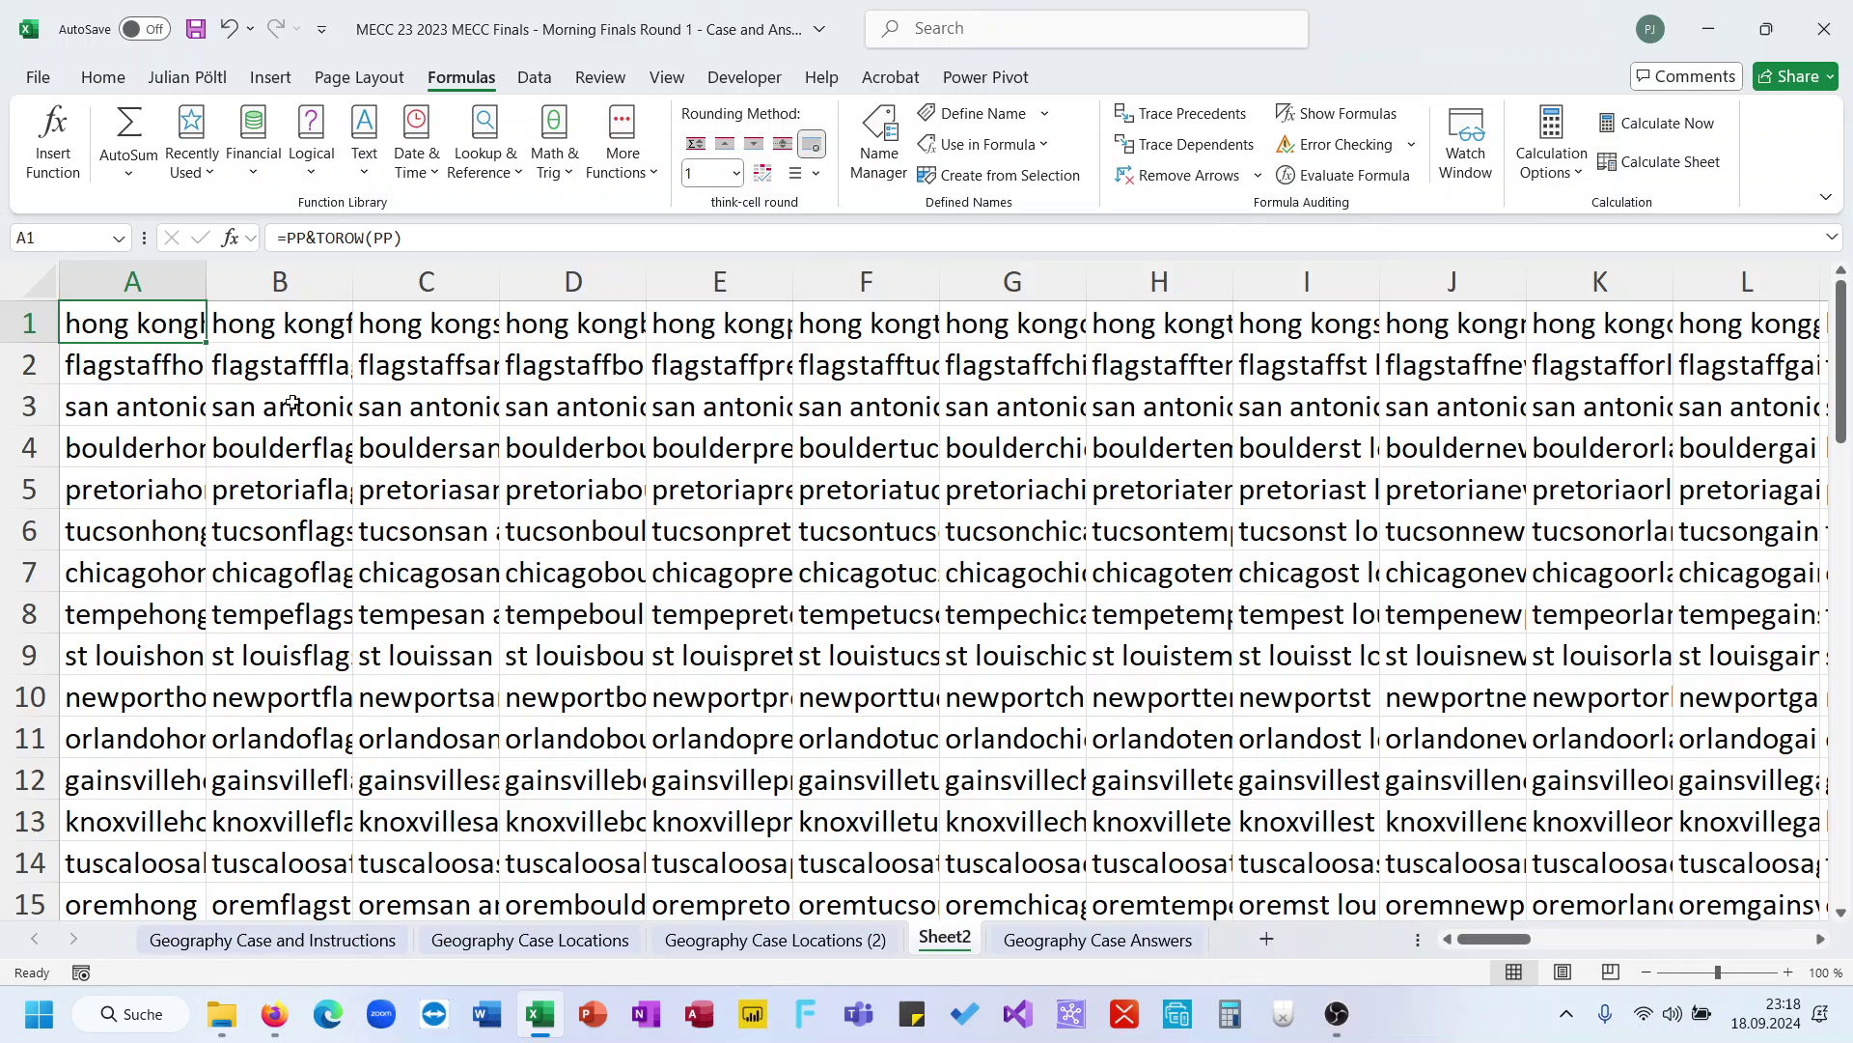
# Try to flatten the combination grid into a single row with =TOROW(PP&TOROW(PP)) in A1
pyautogui.click(293, 240)
pyautogui.write('to')
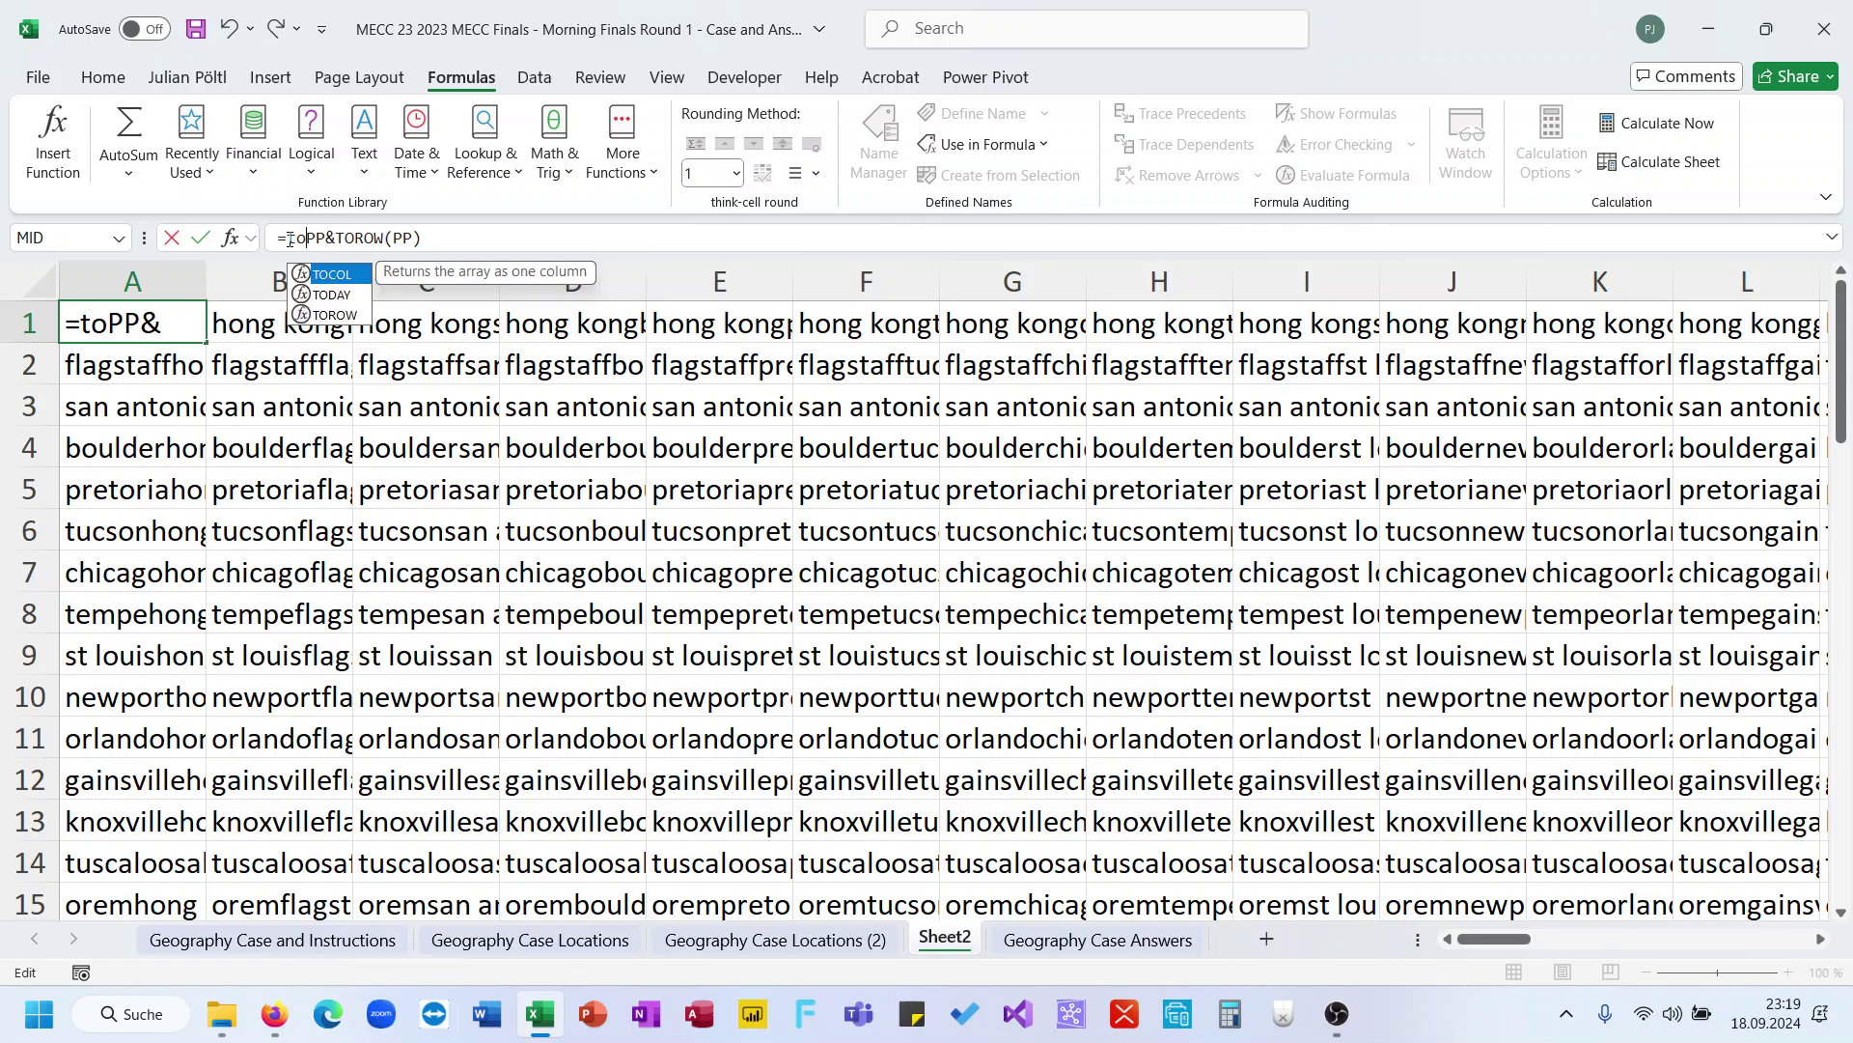
pyautogui.press('Down')
pyautogui.press('Down')
pyautogui.press('Tab')
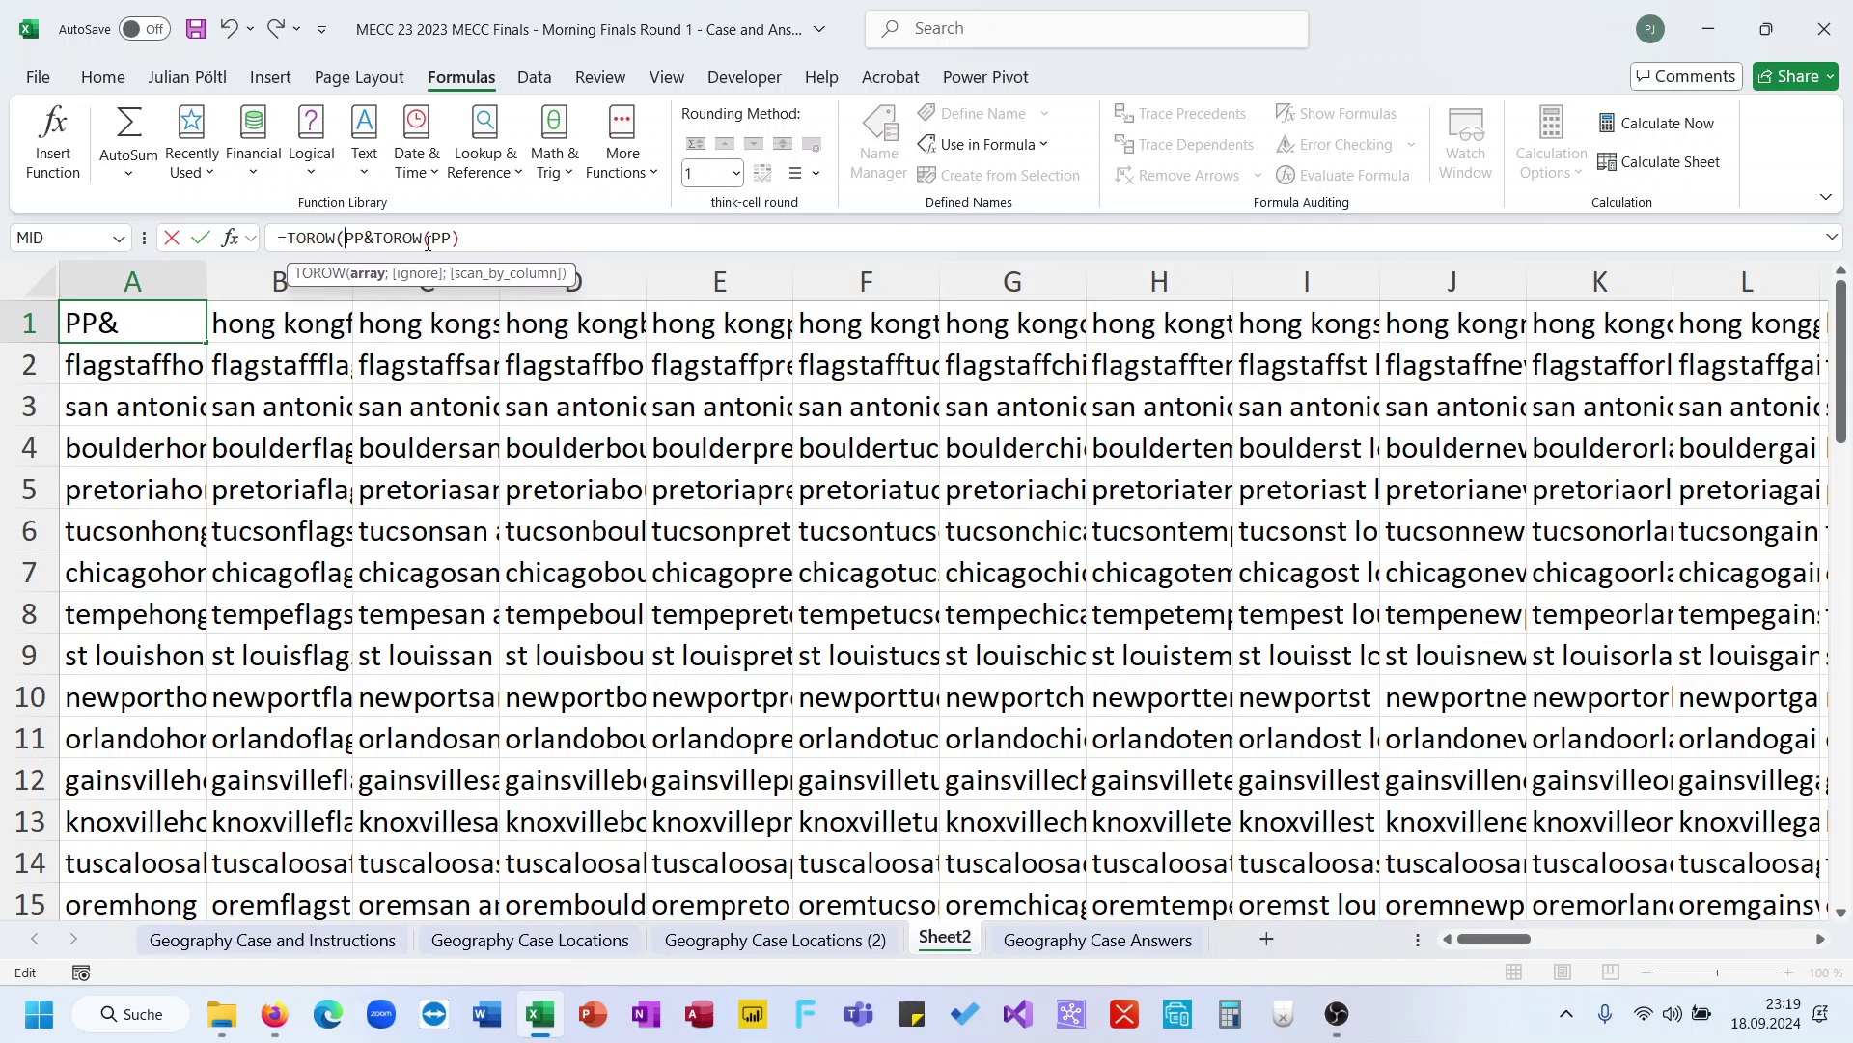
pyautogui.press('Return')
pyautogui.press('Up')
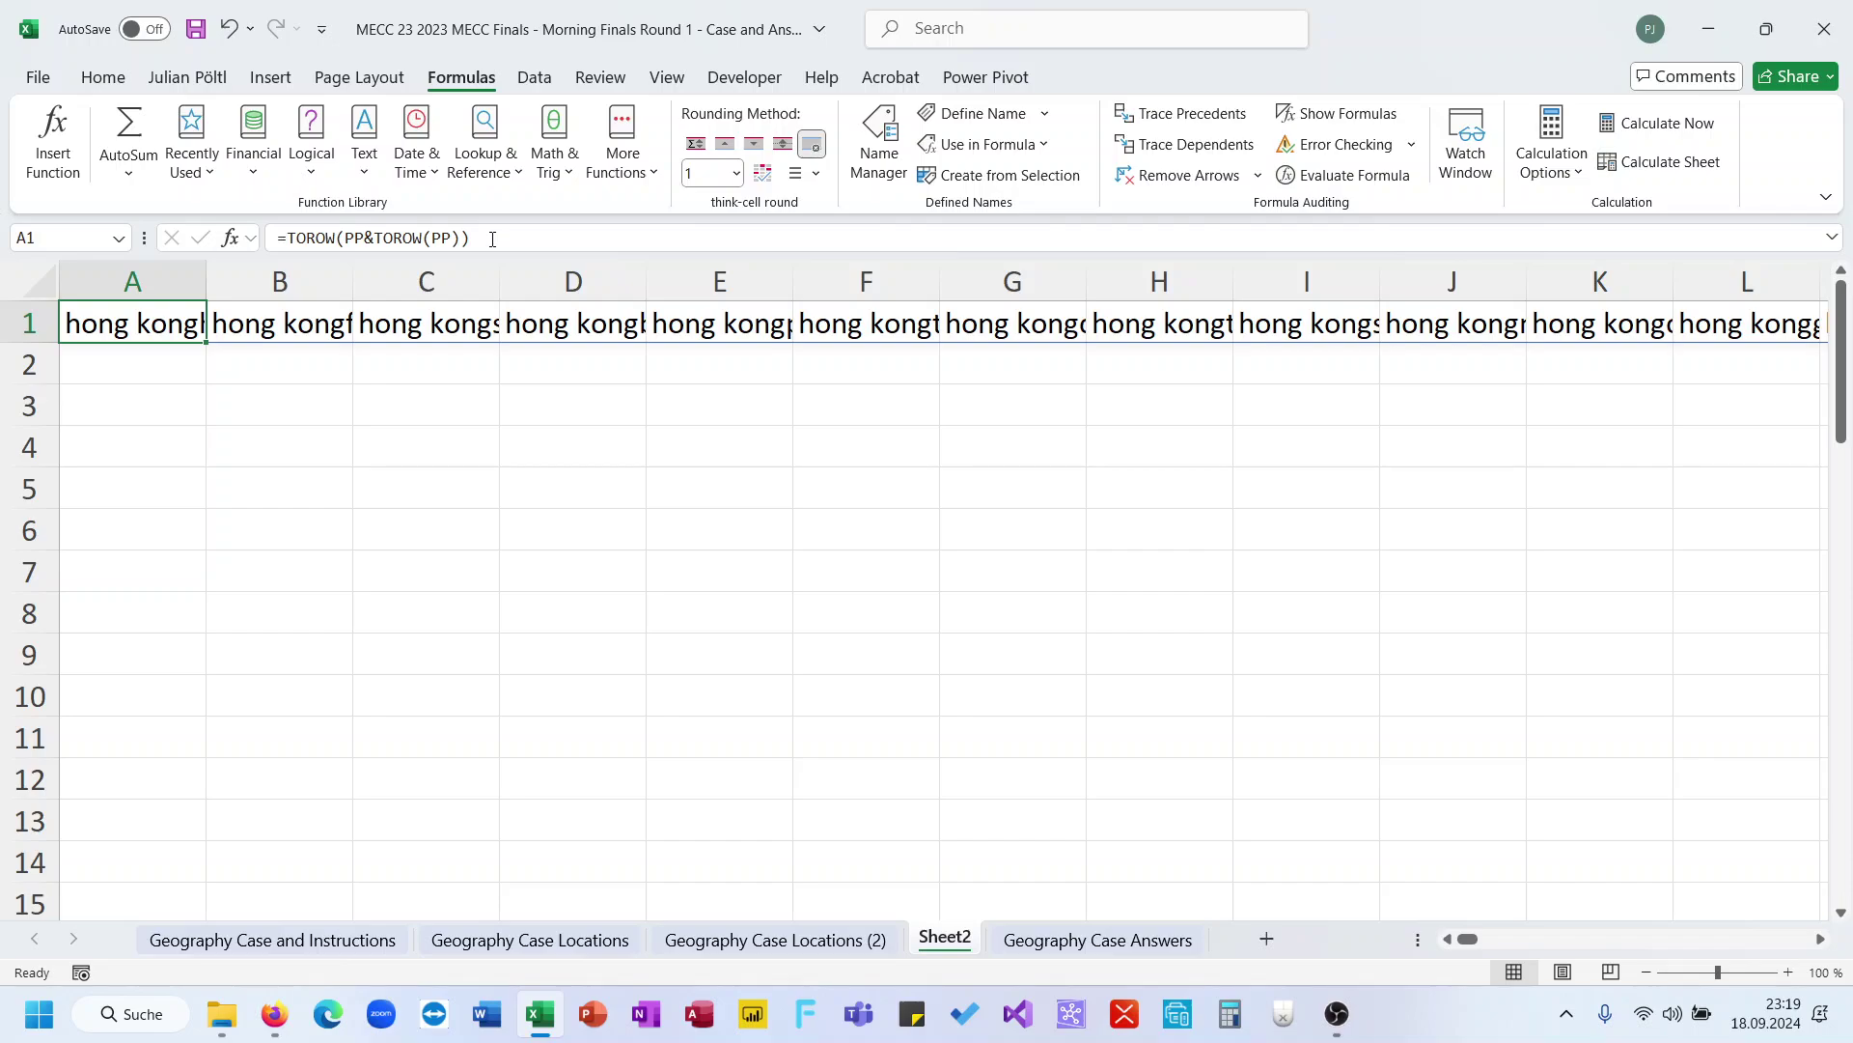
# Flatten the place combinations into a single column with =TOCOL(PP&TOROW(PP)) in A1
pyautogui.doubleClick(305, 237)
pyautogui.write('toc')
pyautogui.press('Tab')
pyautogui.press('Return')
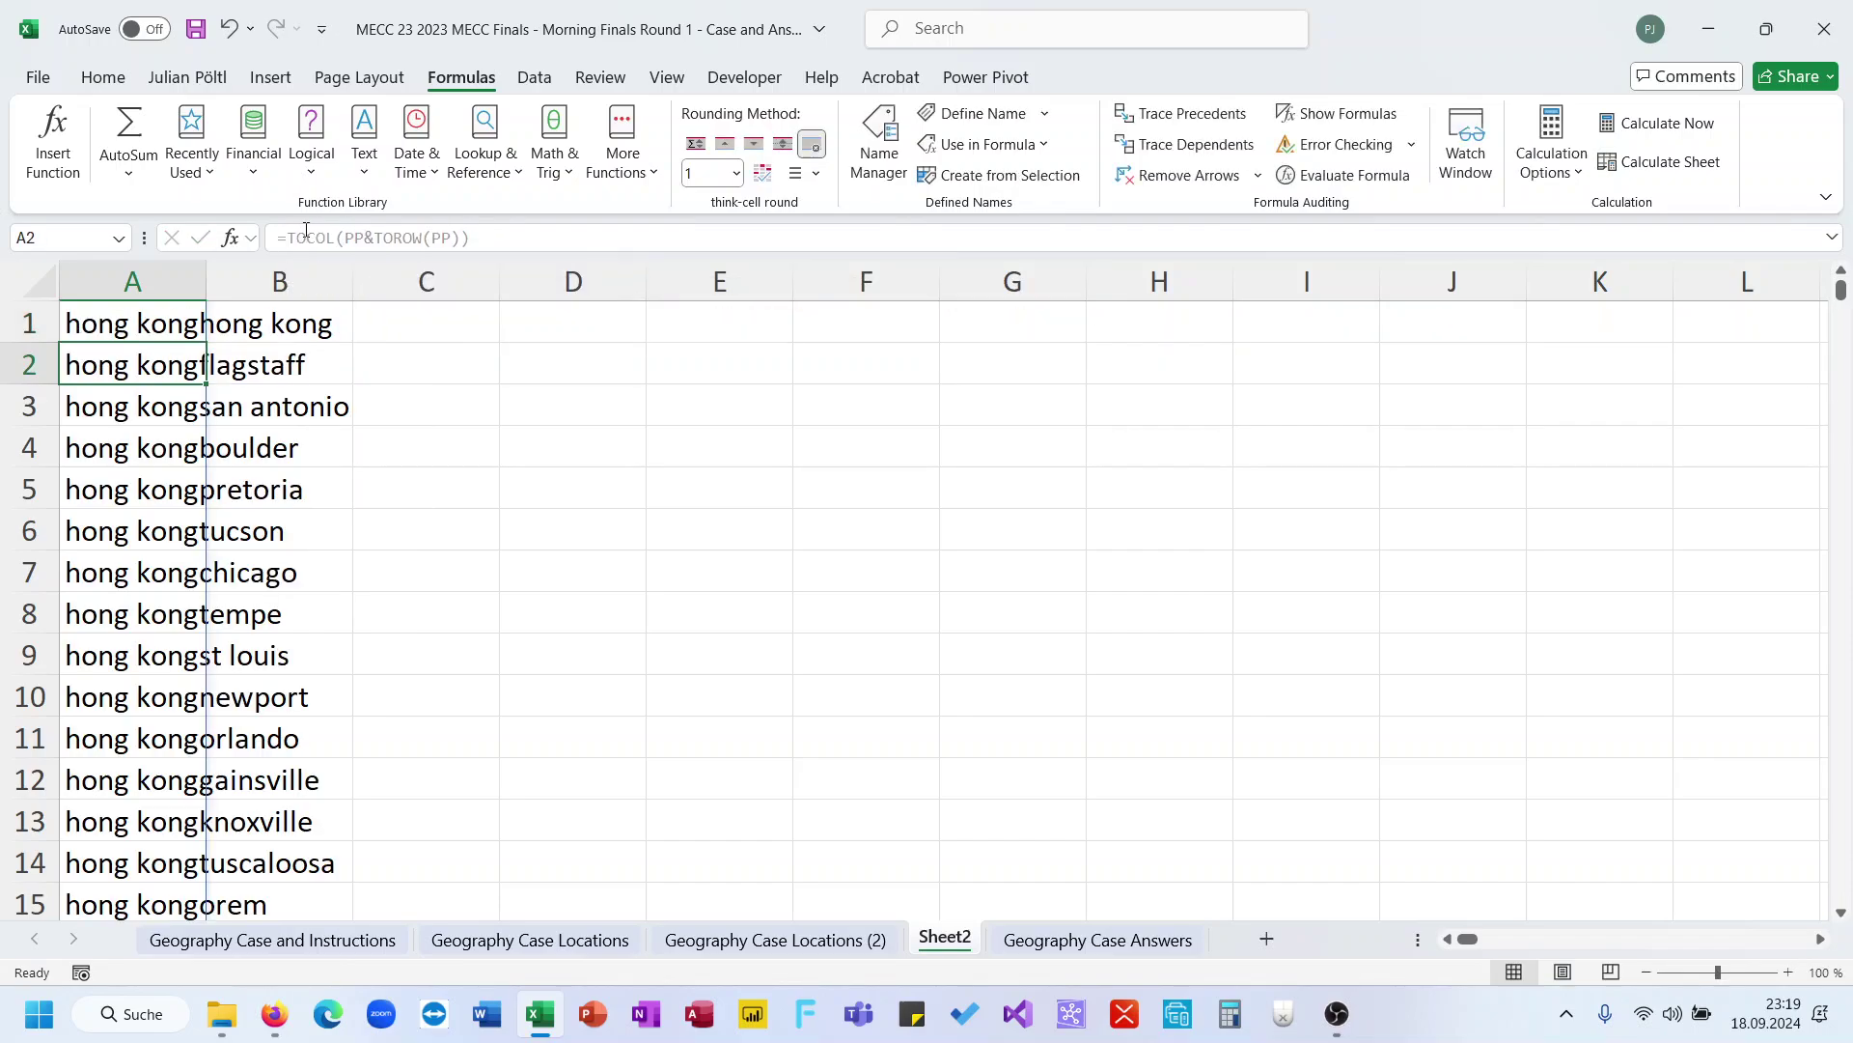
# Select the whole spilled combination list in column A and define the name AC for it
pyautogui.press('Up')
pyautogui.hotkey('ctrl', 'shift', 'Down')
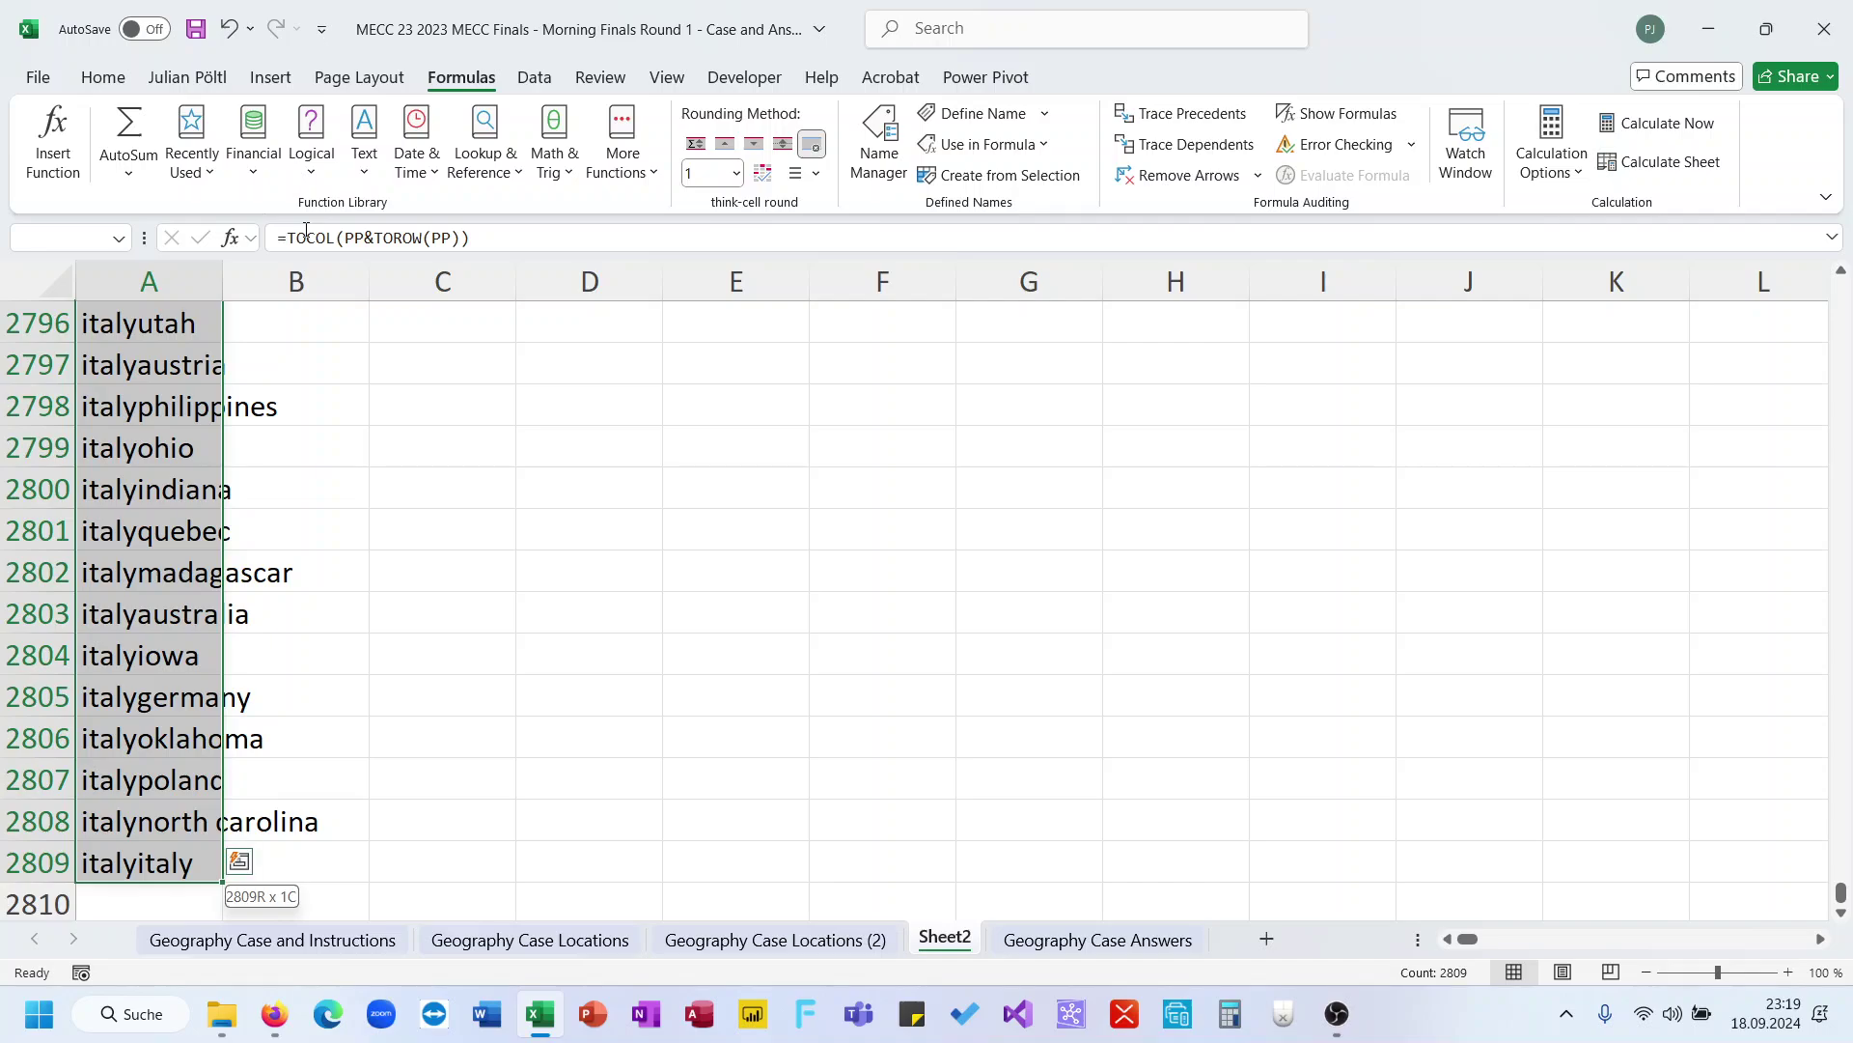
pyautogui.hotkey('ctrl', 'shift', 'Up')
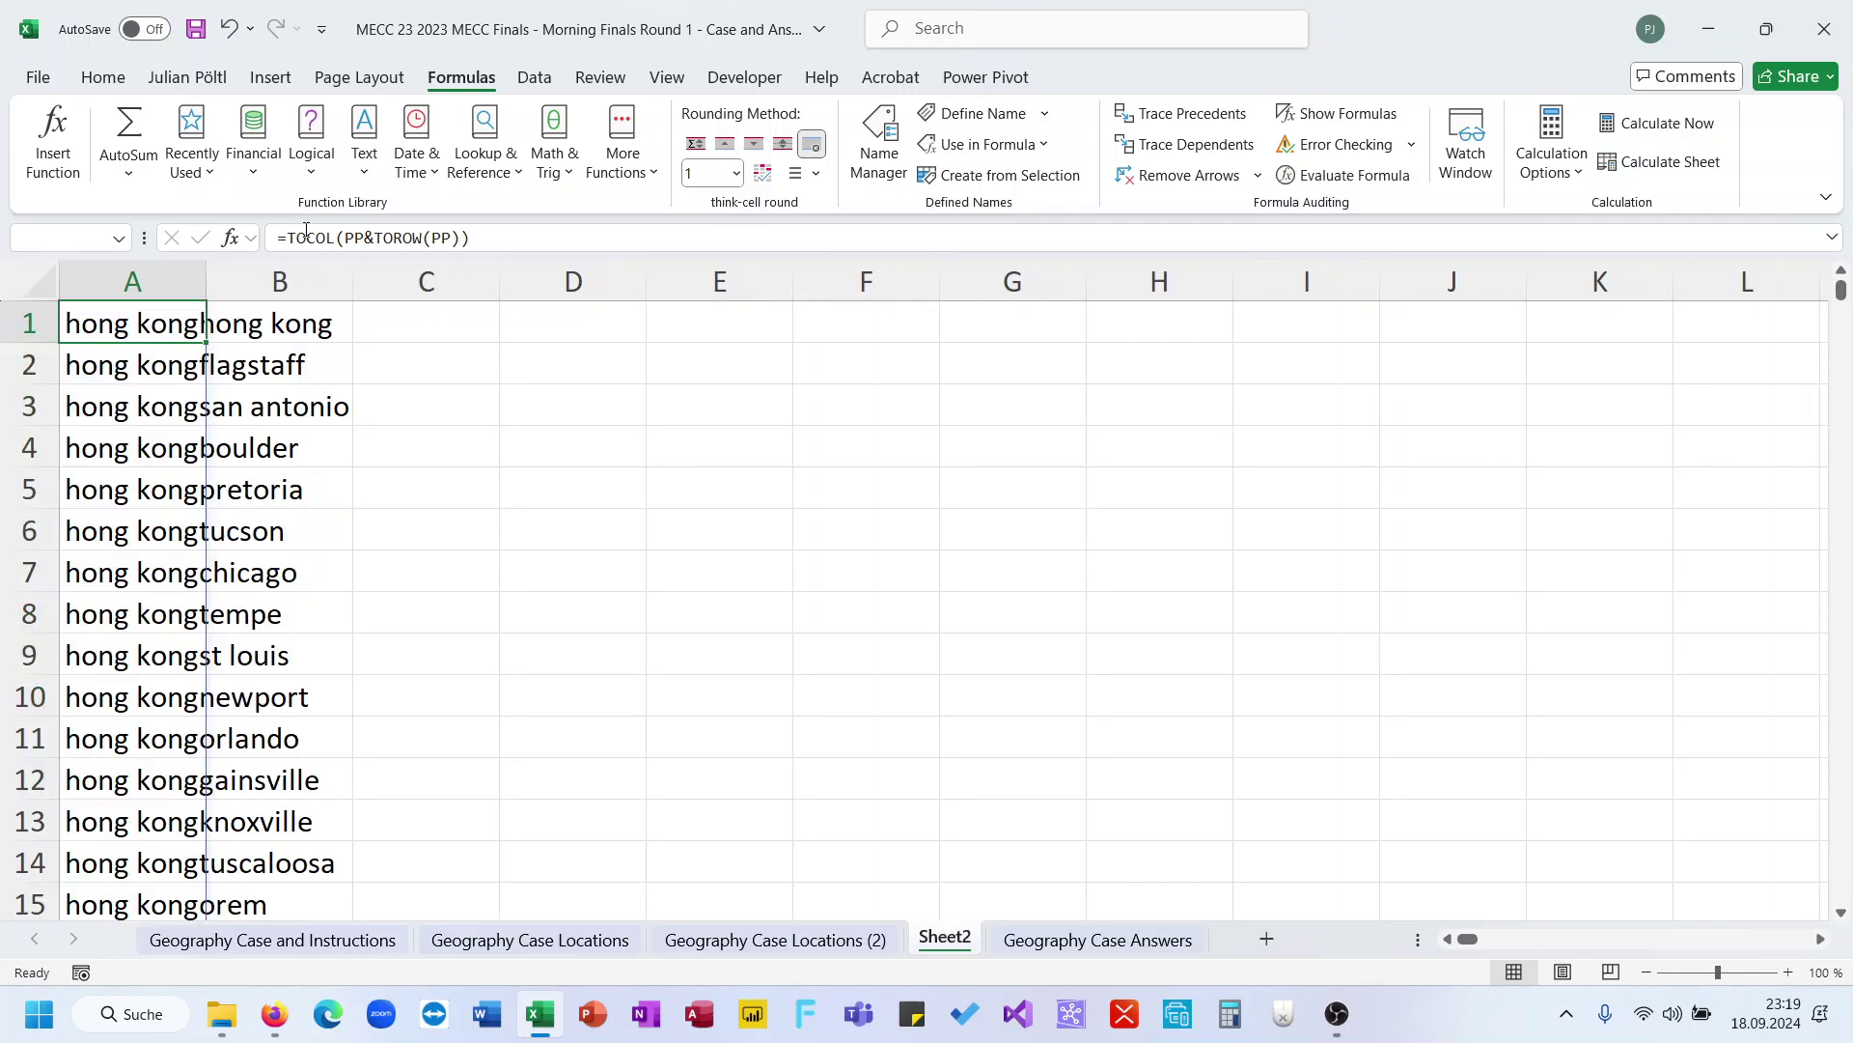
pyautogui.hotkey('ctrl', 'shift', 'Down')
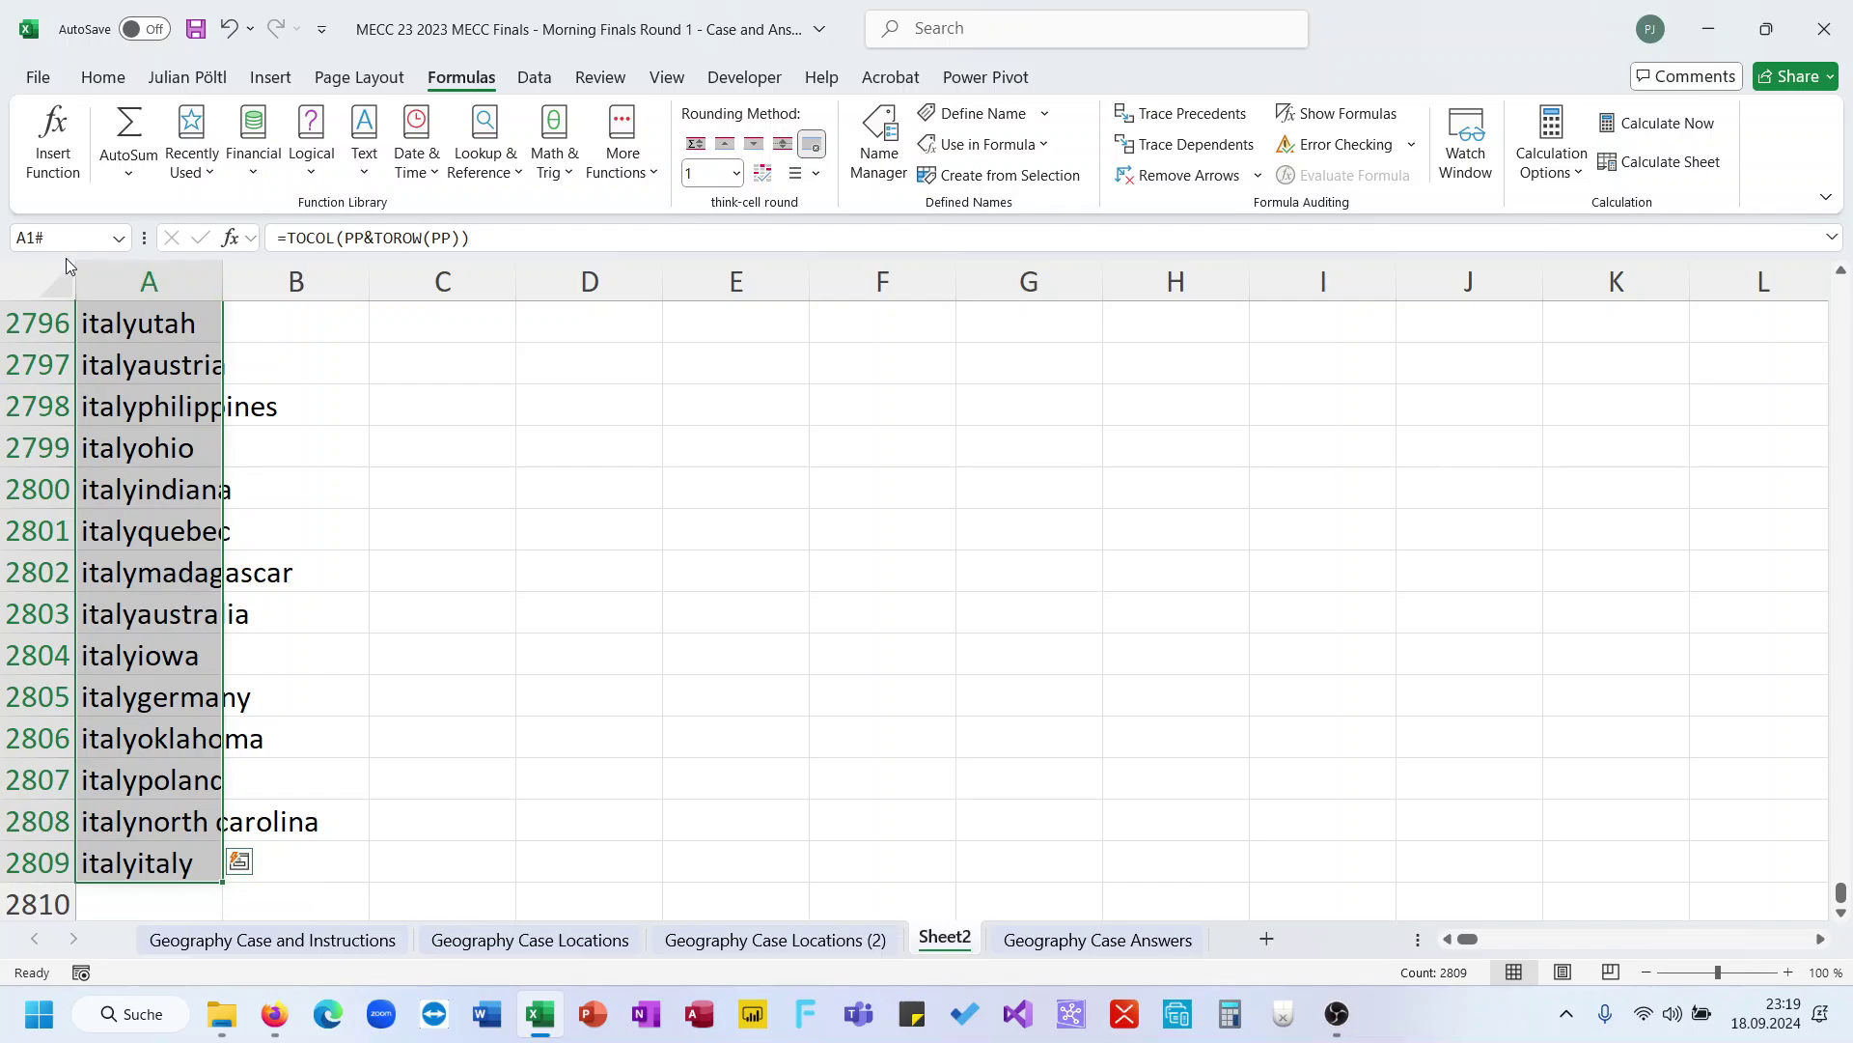
pyautogui.click(57, 242)
pyautogui.write('AC')
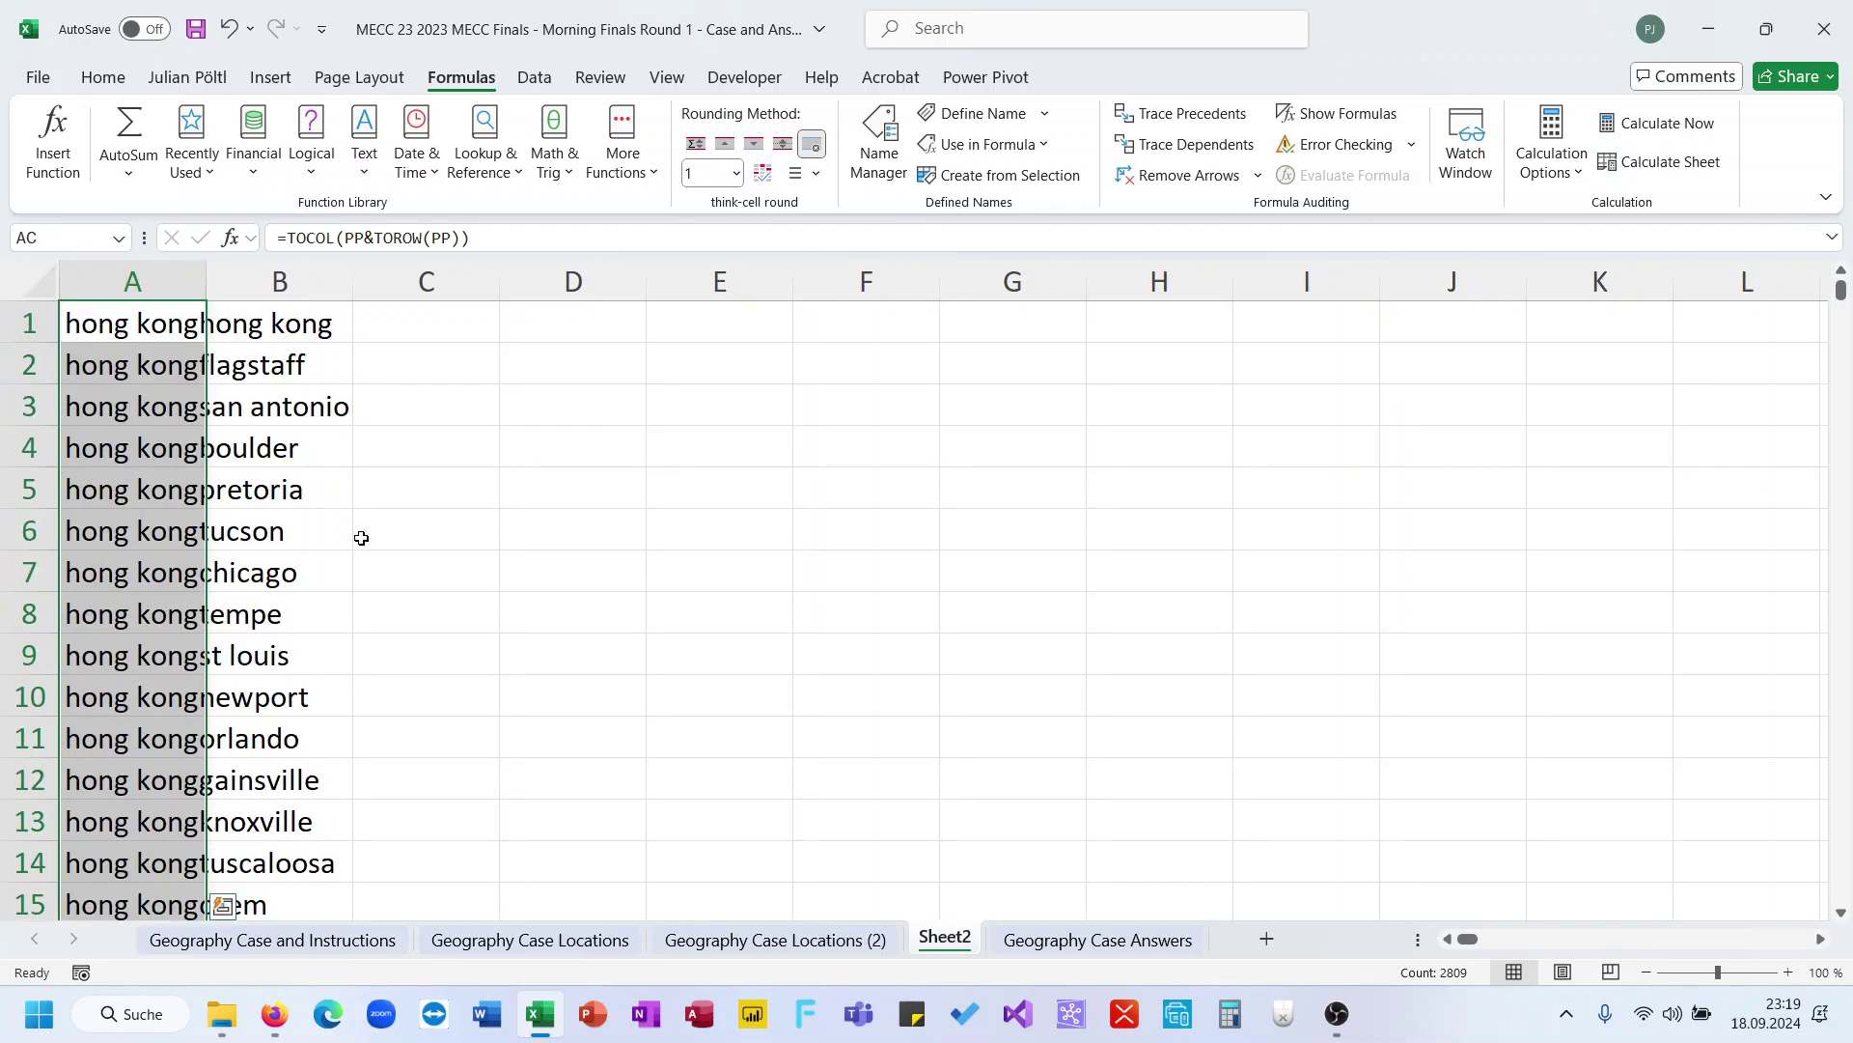
pyautogui.click(361, 537)
# On the Geography Case Locations (2) sheet, replace the formula in F3 with =AC to list all place combinations
pyautogui.click(290, 940)
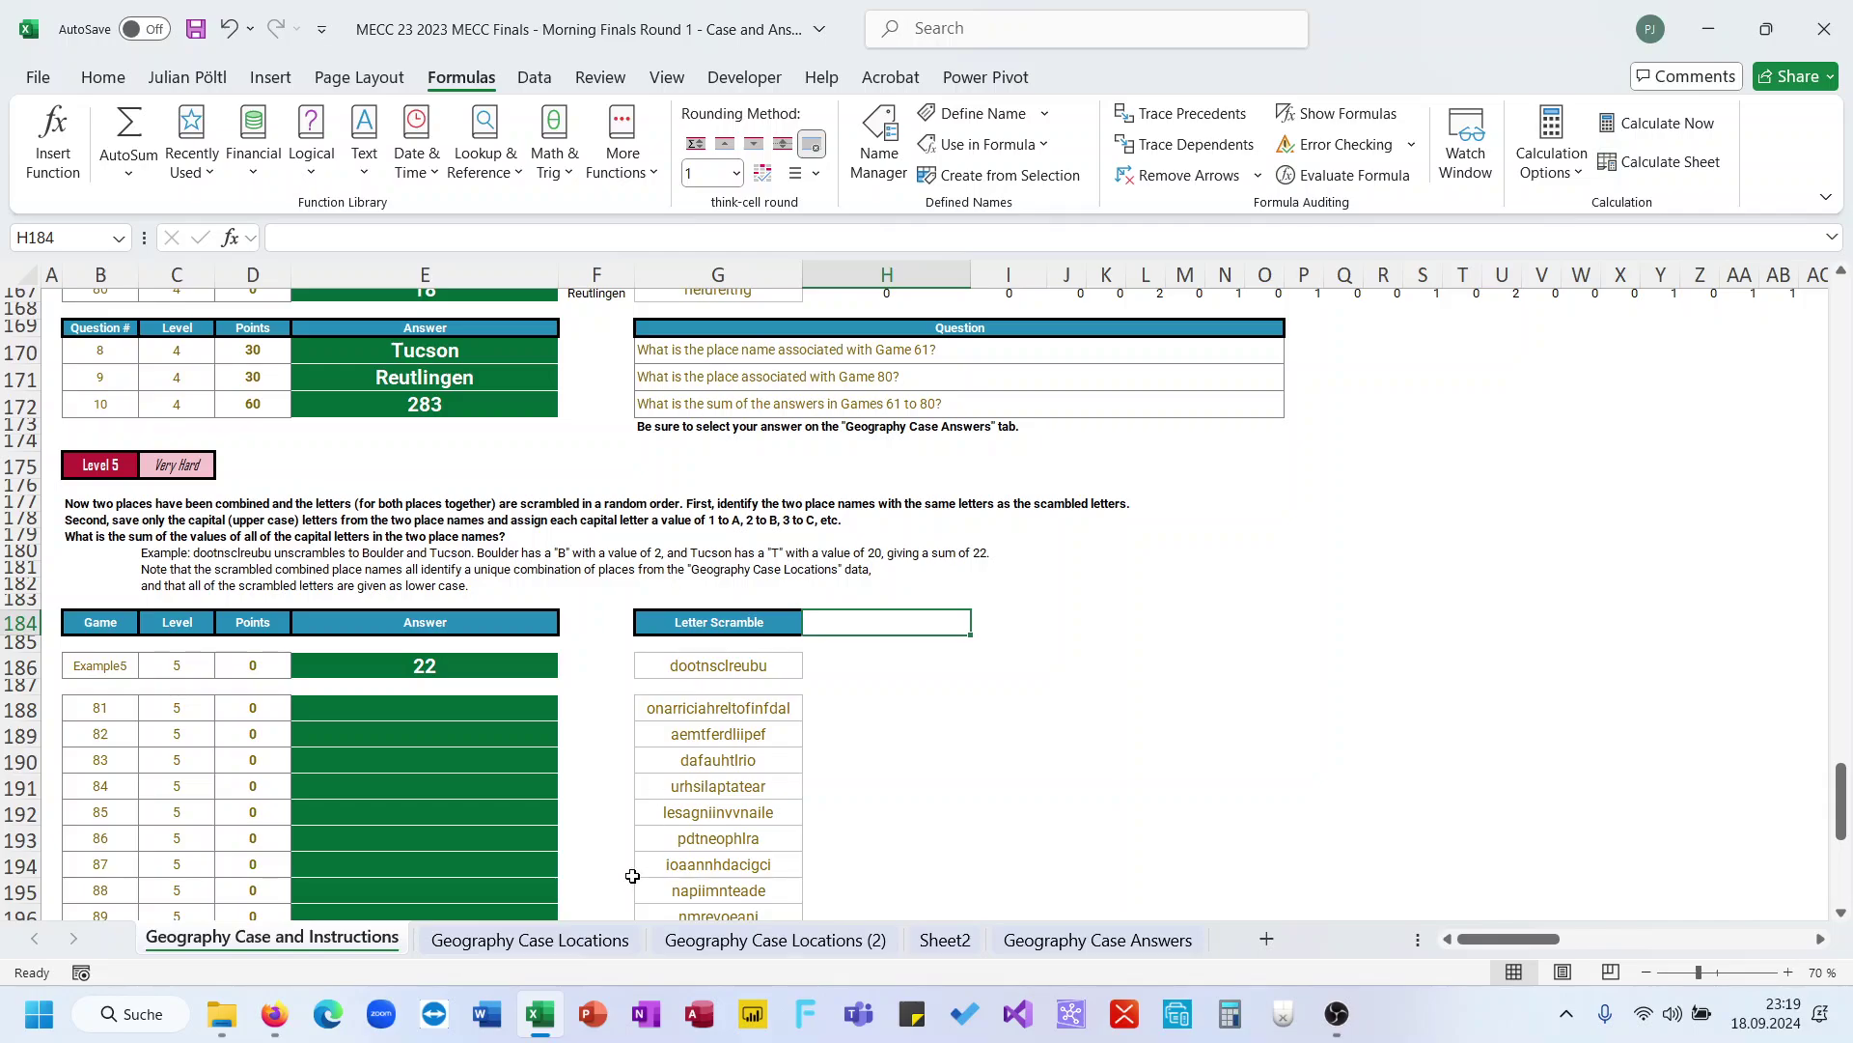
pyautogui.click(775, 940)
pyautogui.click(595, 343)
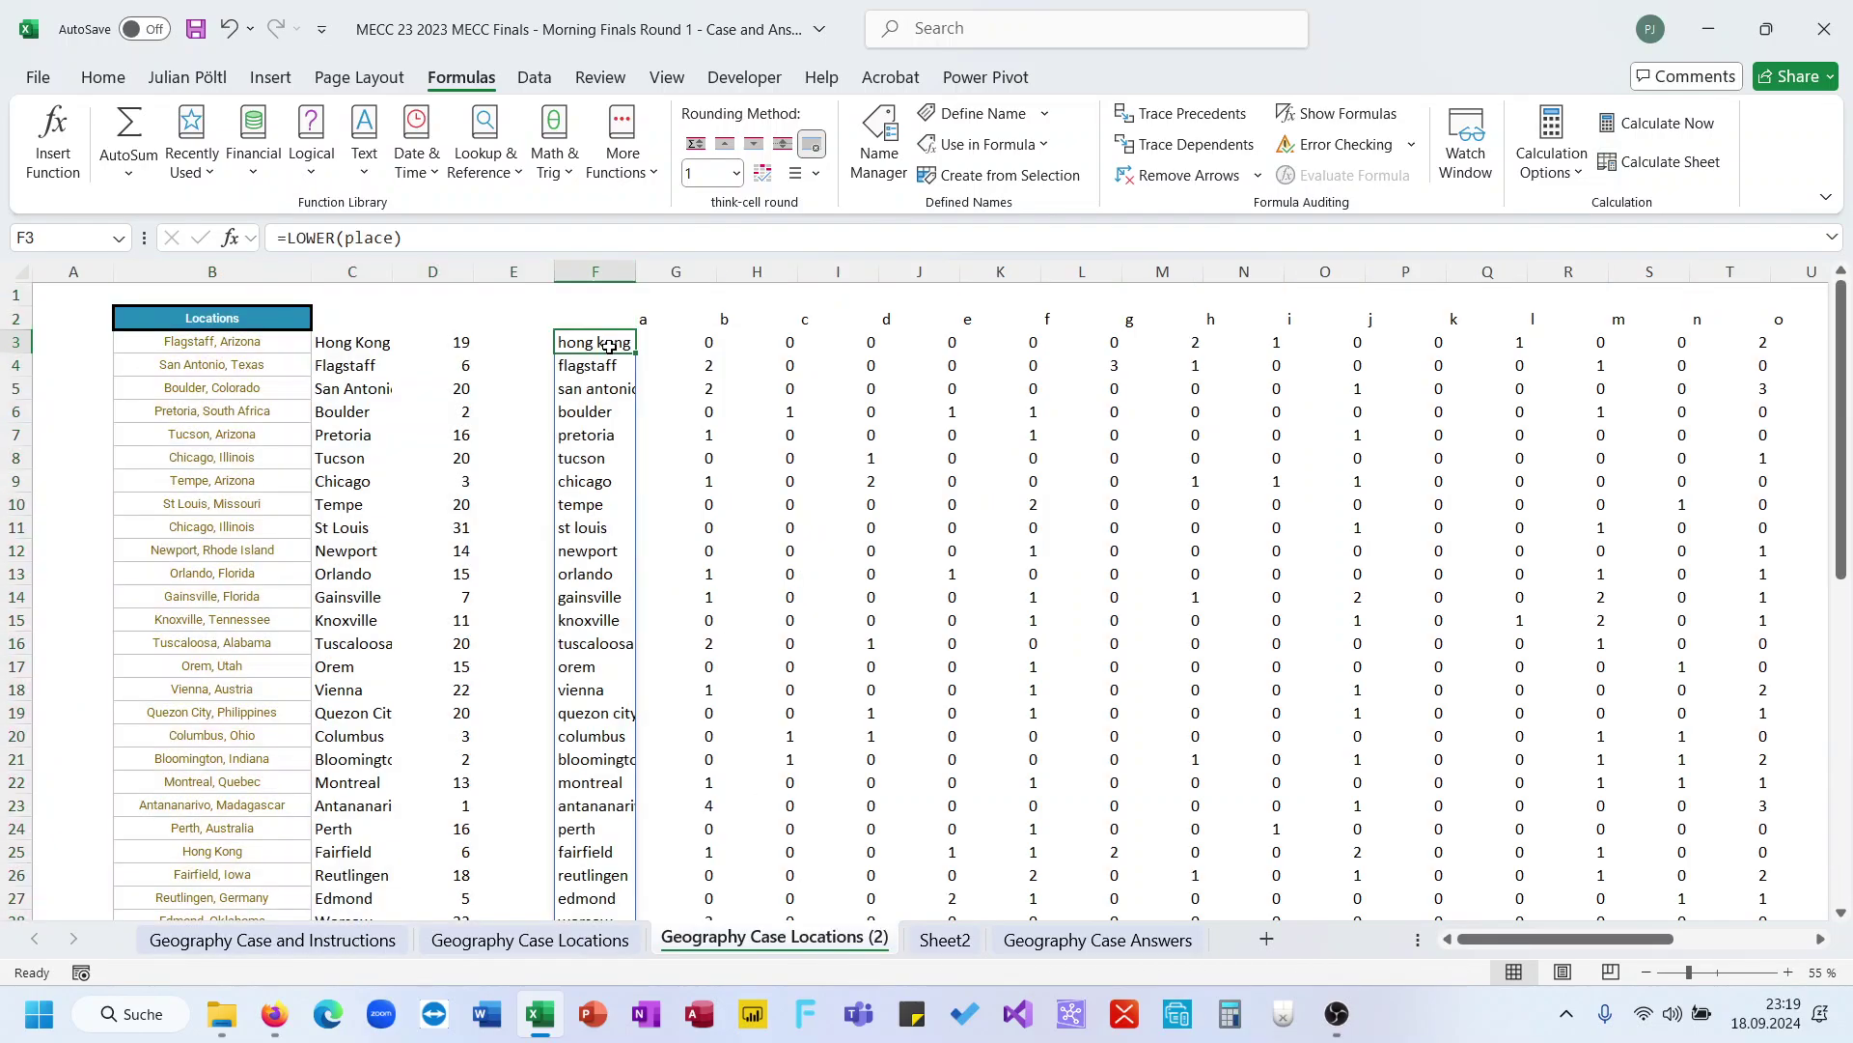
pyautogui.click(447, 240)
pyautogui.hotkey('ctrl', 'a')
pyautogui.write('=ac')
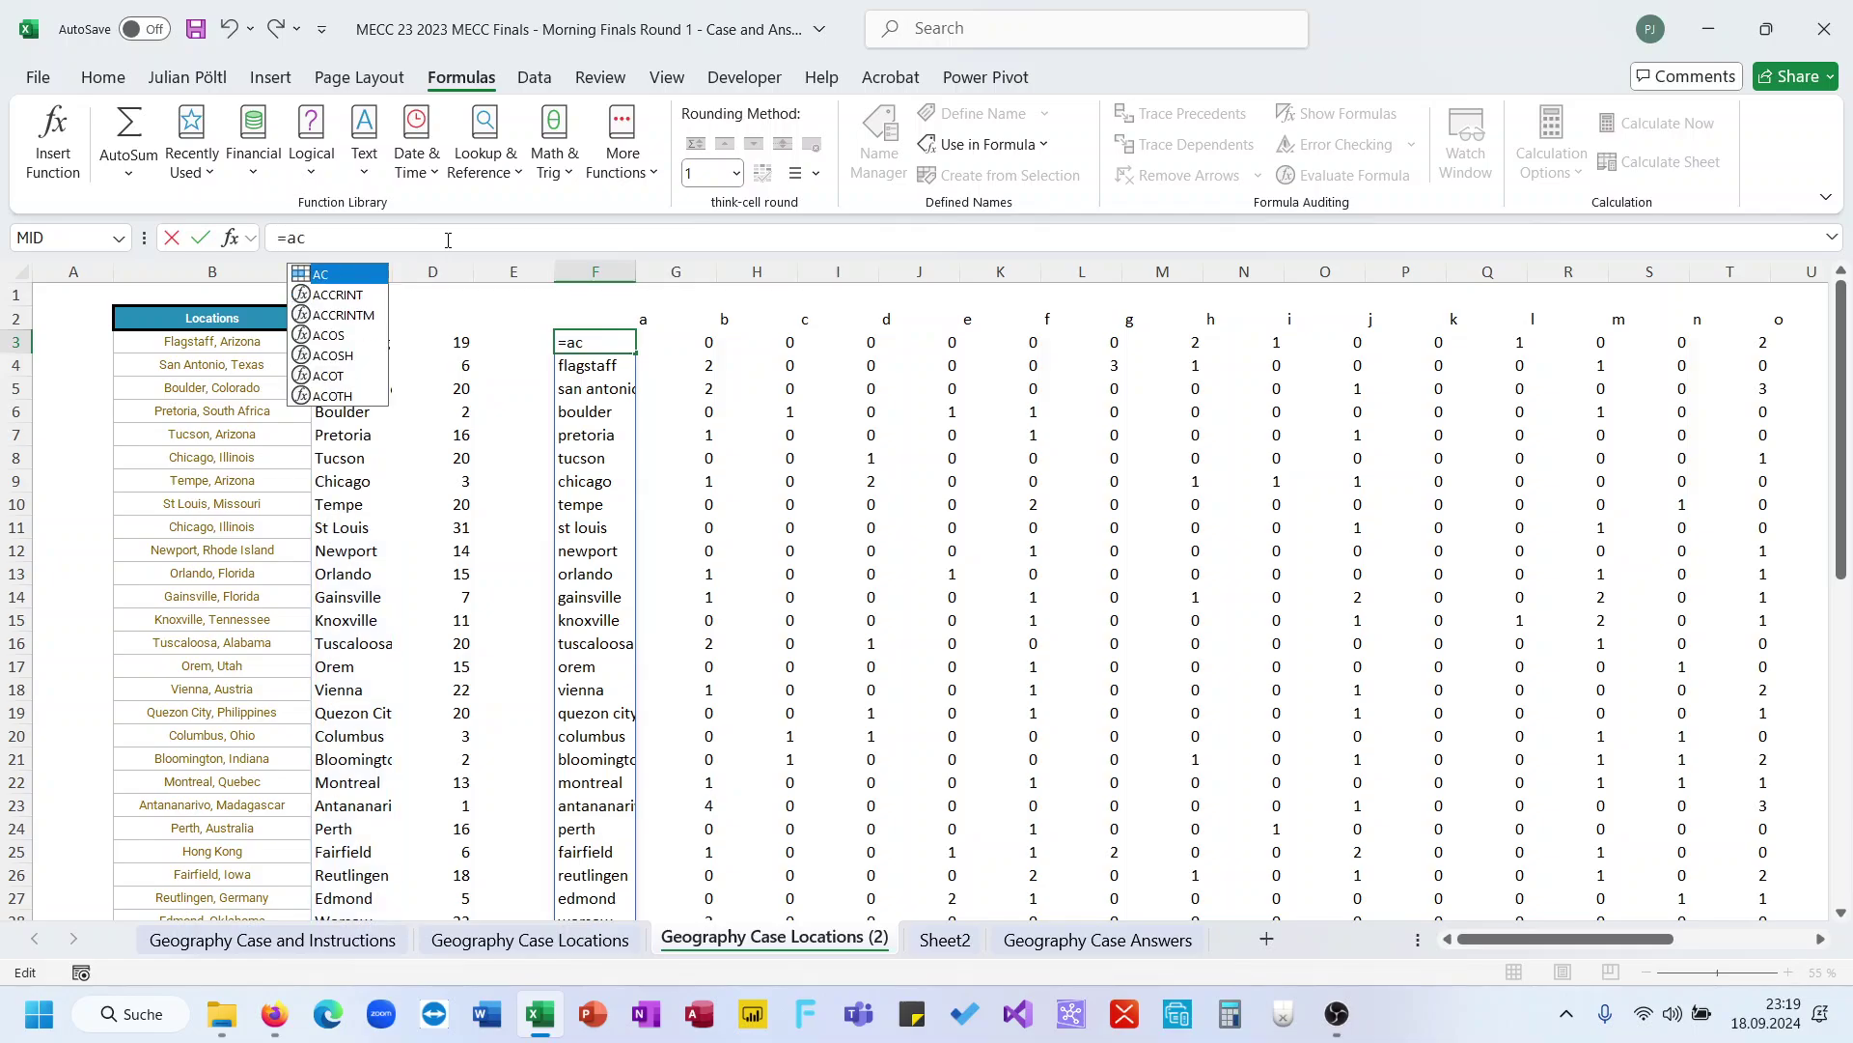
pyautogui.press('Escape')
# Fill the letter-count and concatenation formulas from row 3, starting at G3, down to row 2811 beside all place combinations
pyautogui.click(681, 345)
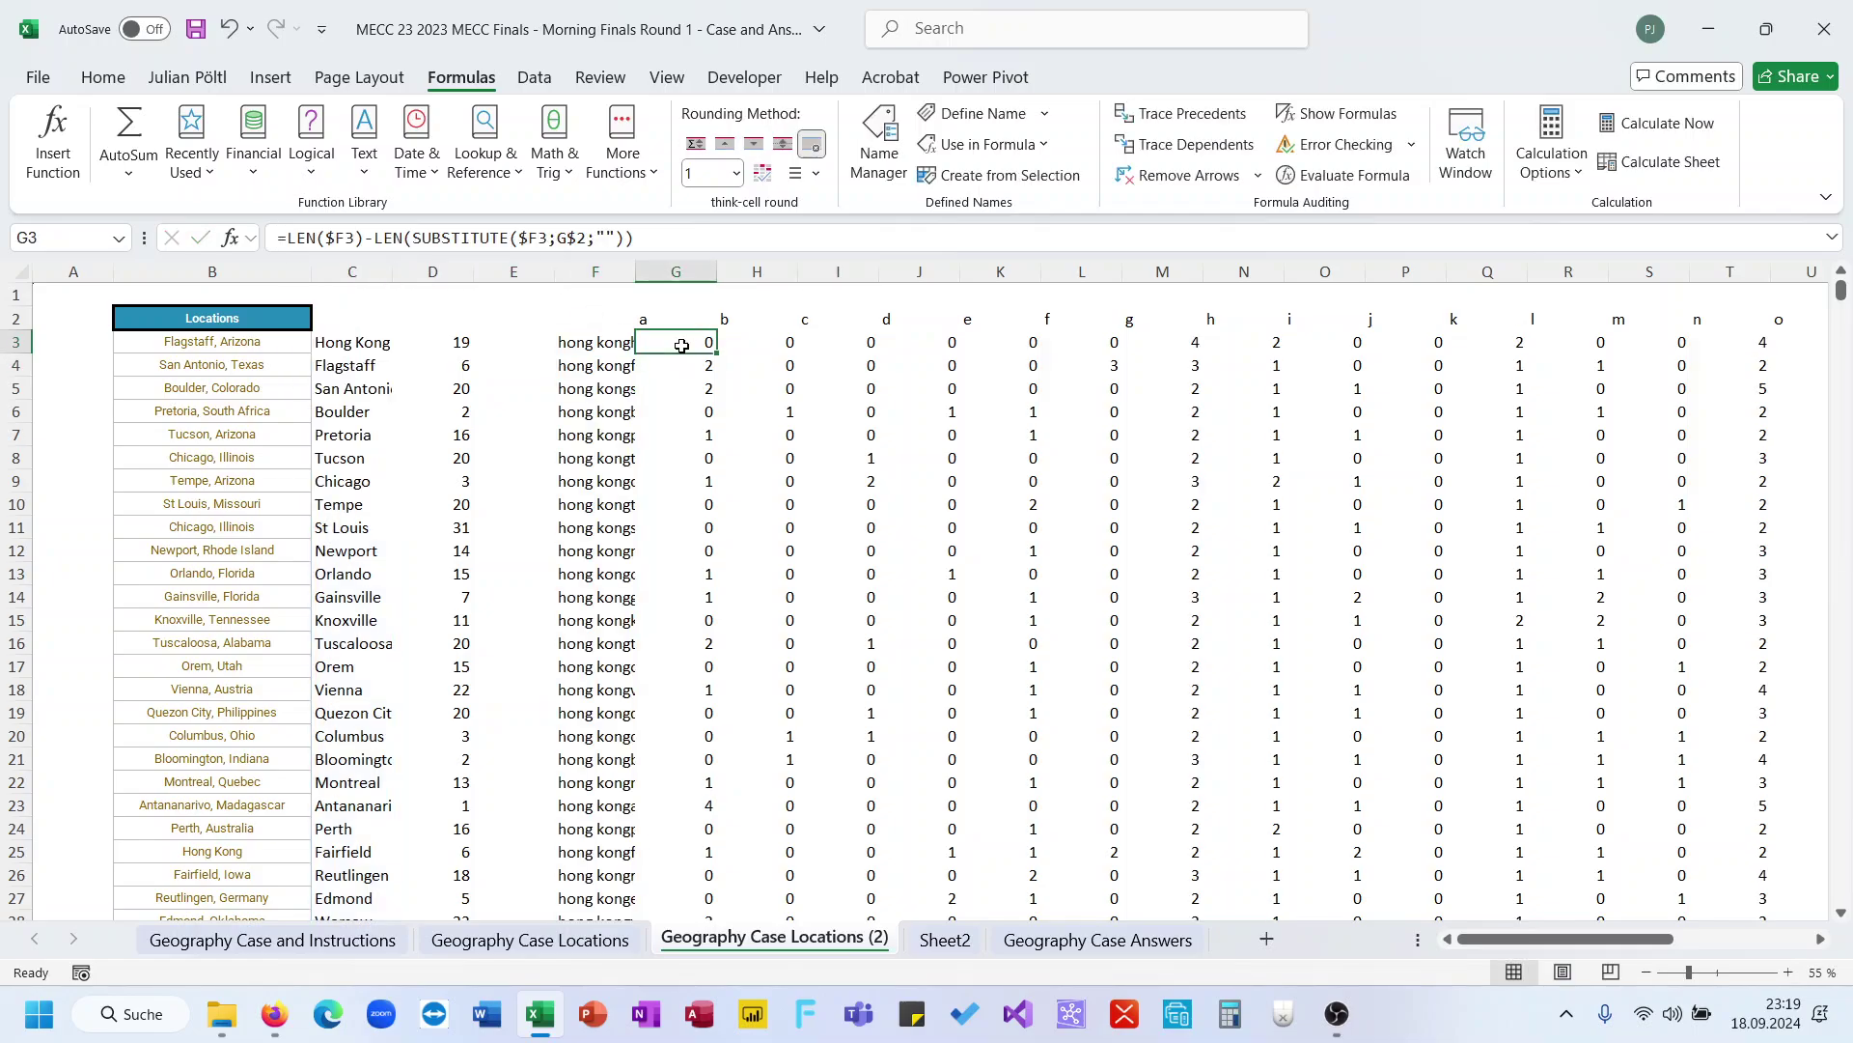
pyautogui.hotkey('ctrl', 'shift', 'Right')
pyautogui.hotkey('ctrl', 'c')
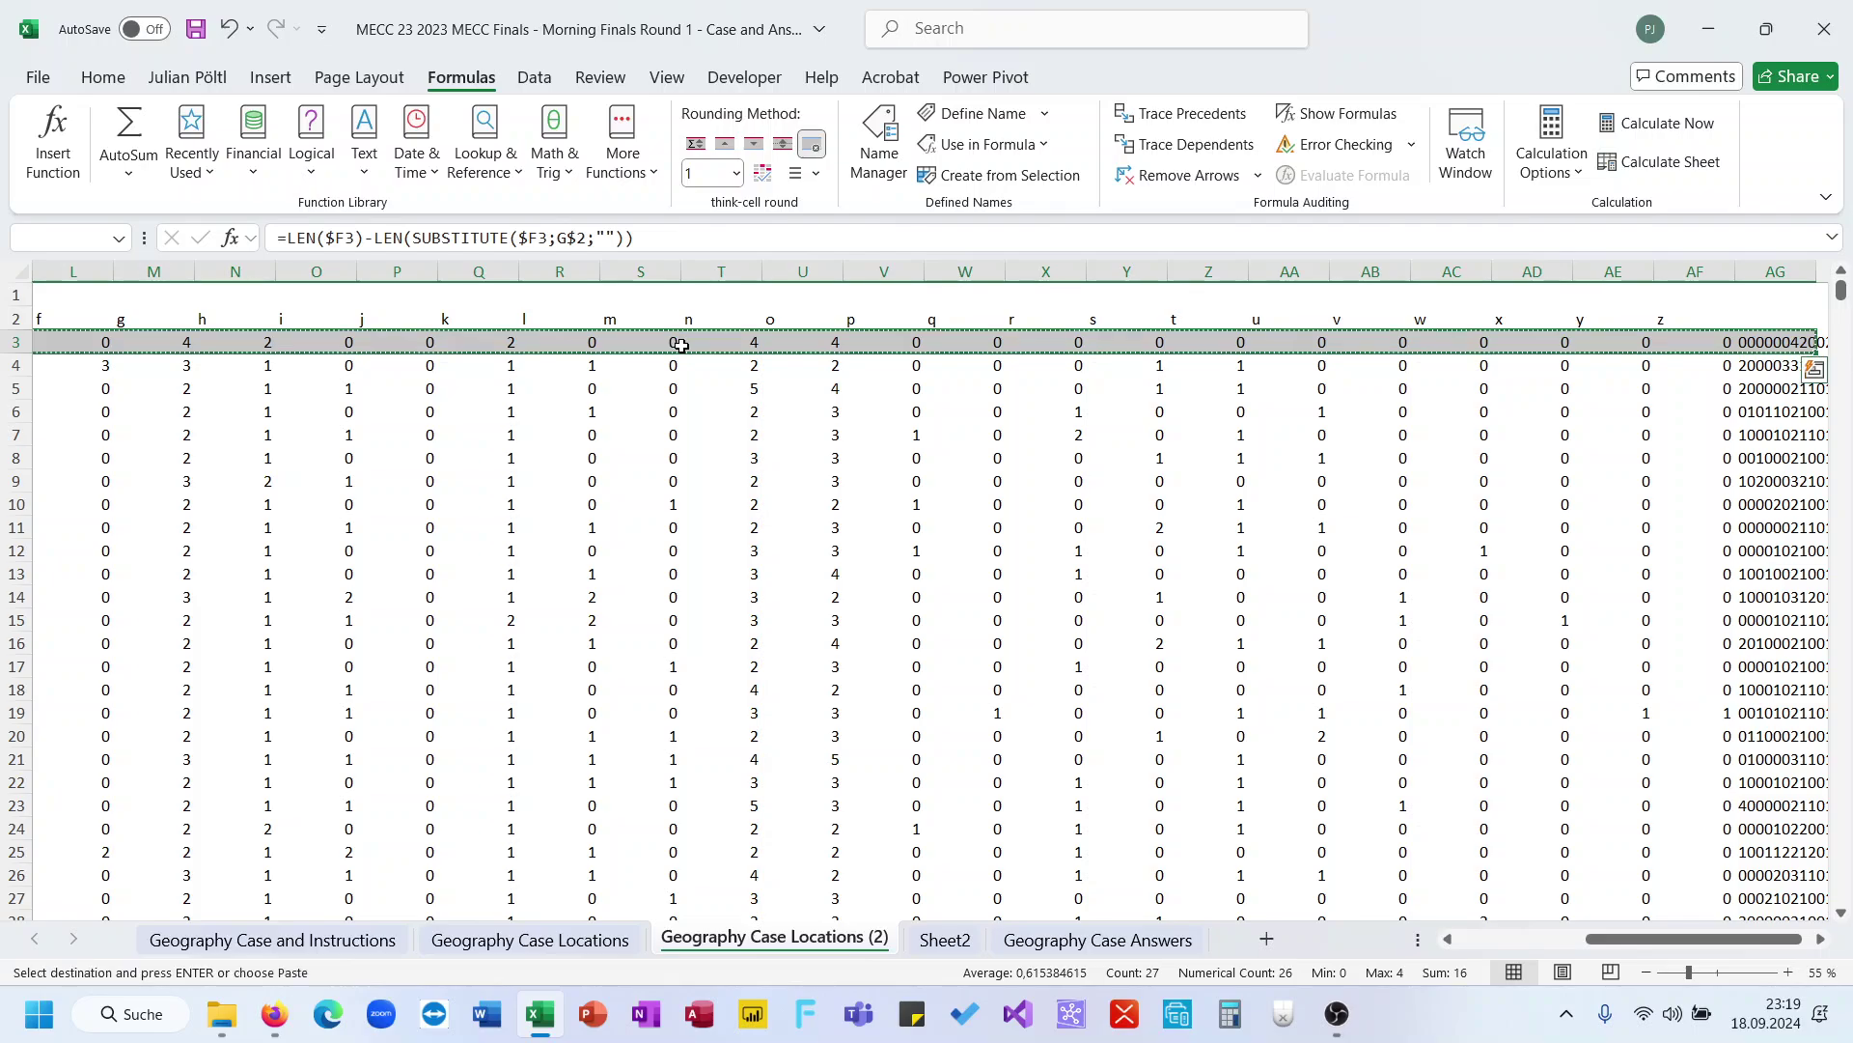
pyautogui.hotkey('ctrl', 'shift', 'Right')
pyautogui.press('Left')
pyautogui.hotkey('ctrl', 'Down')
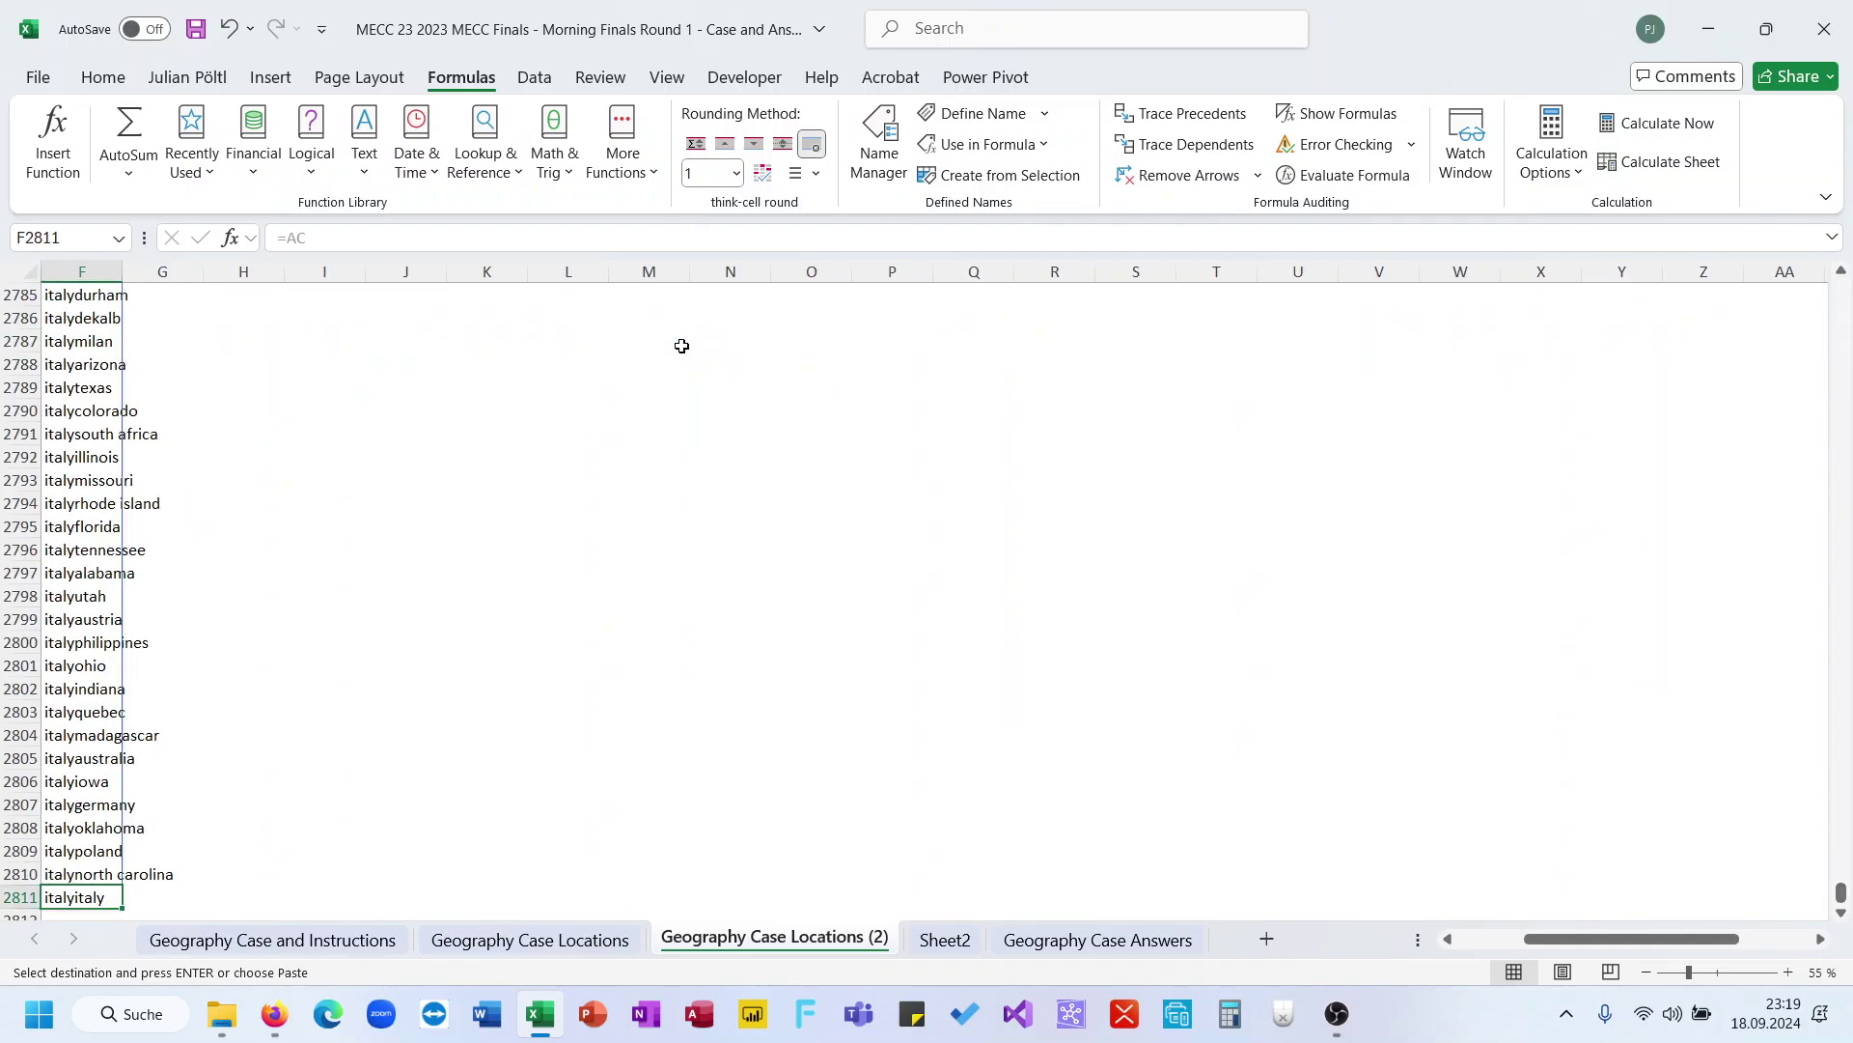
pyautogui.press('Right')
pyautogui.hotkey('ctrl', 'shift', 'Up')
pyautogui.hotkey('ctrl', 'shift', 'Up')
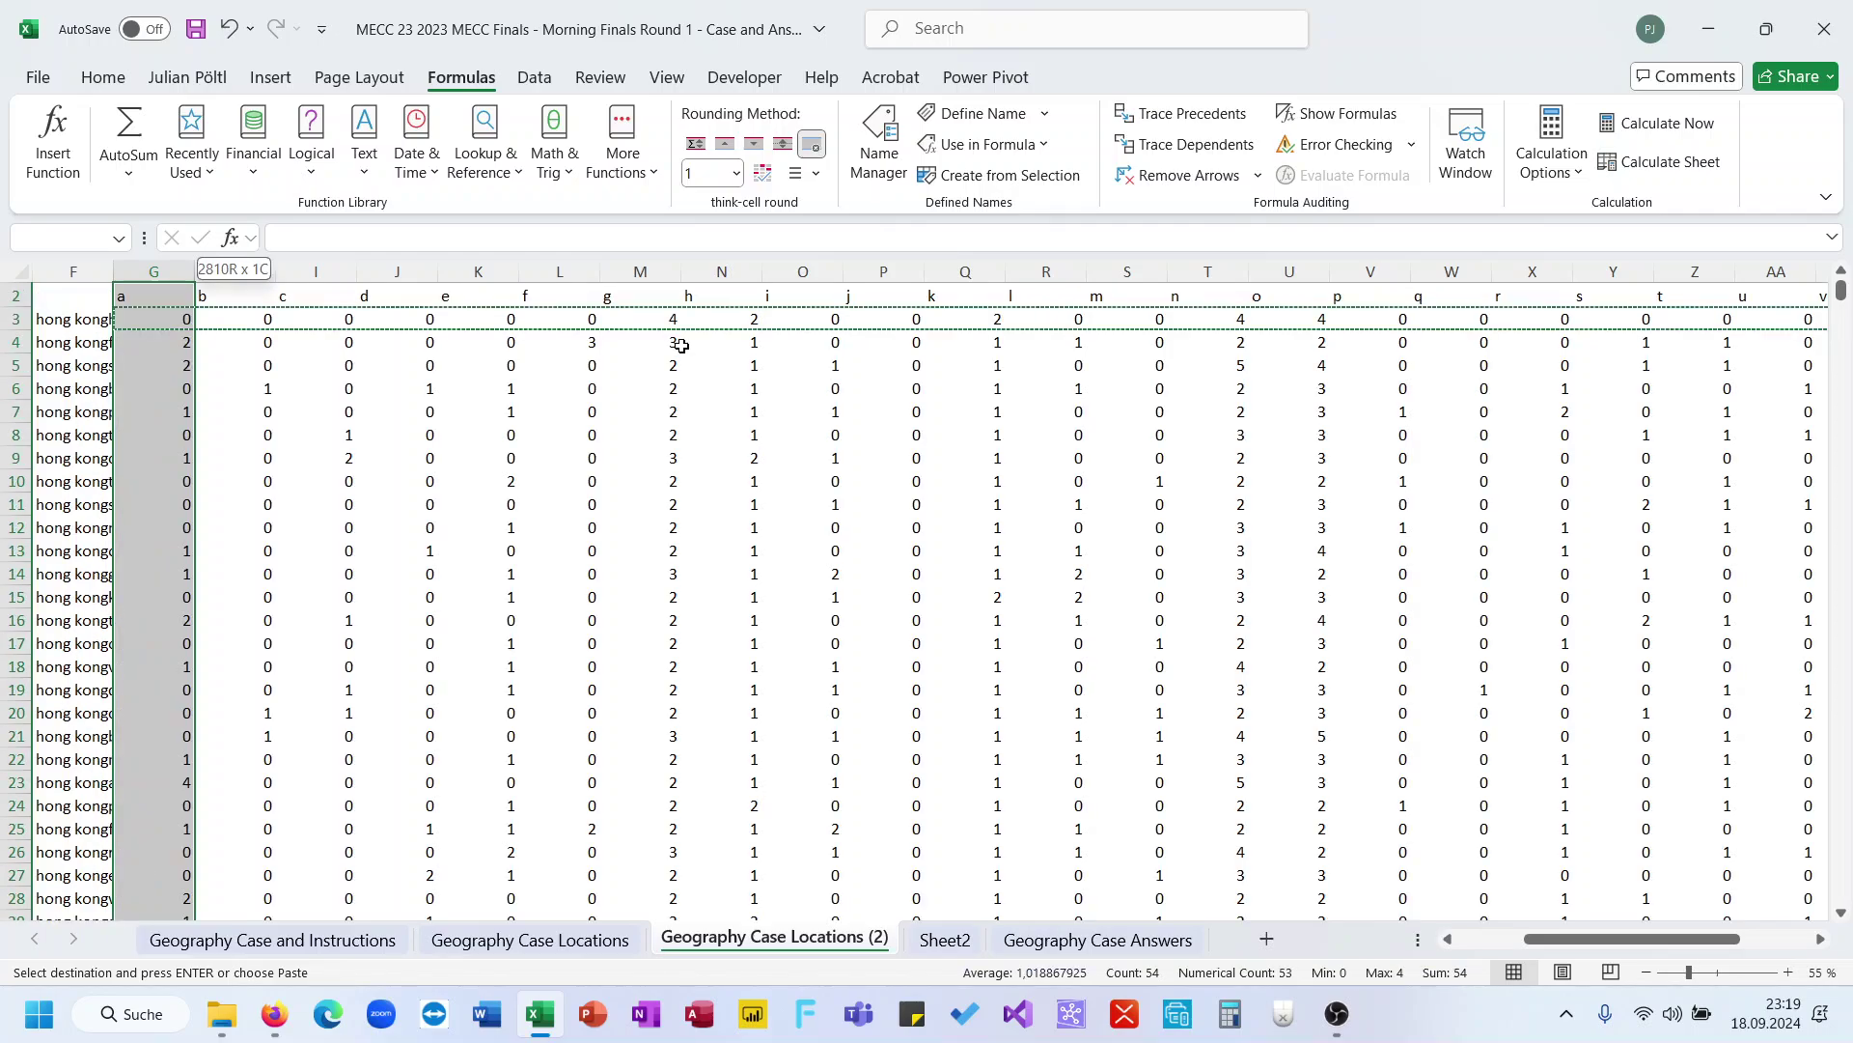
pyautogui.hotkey('shift', 'Down')
pyautogui.hotkey('ctrl', 'v')
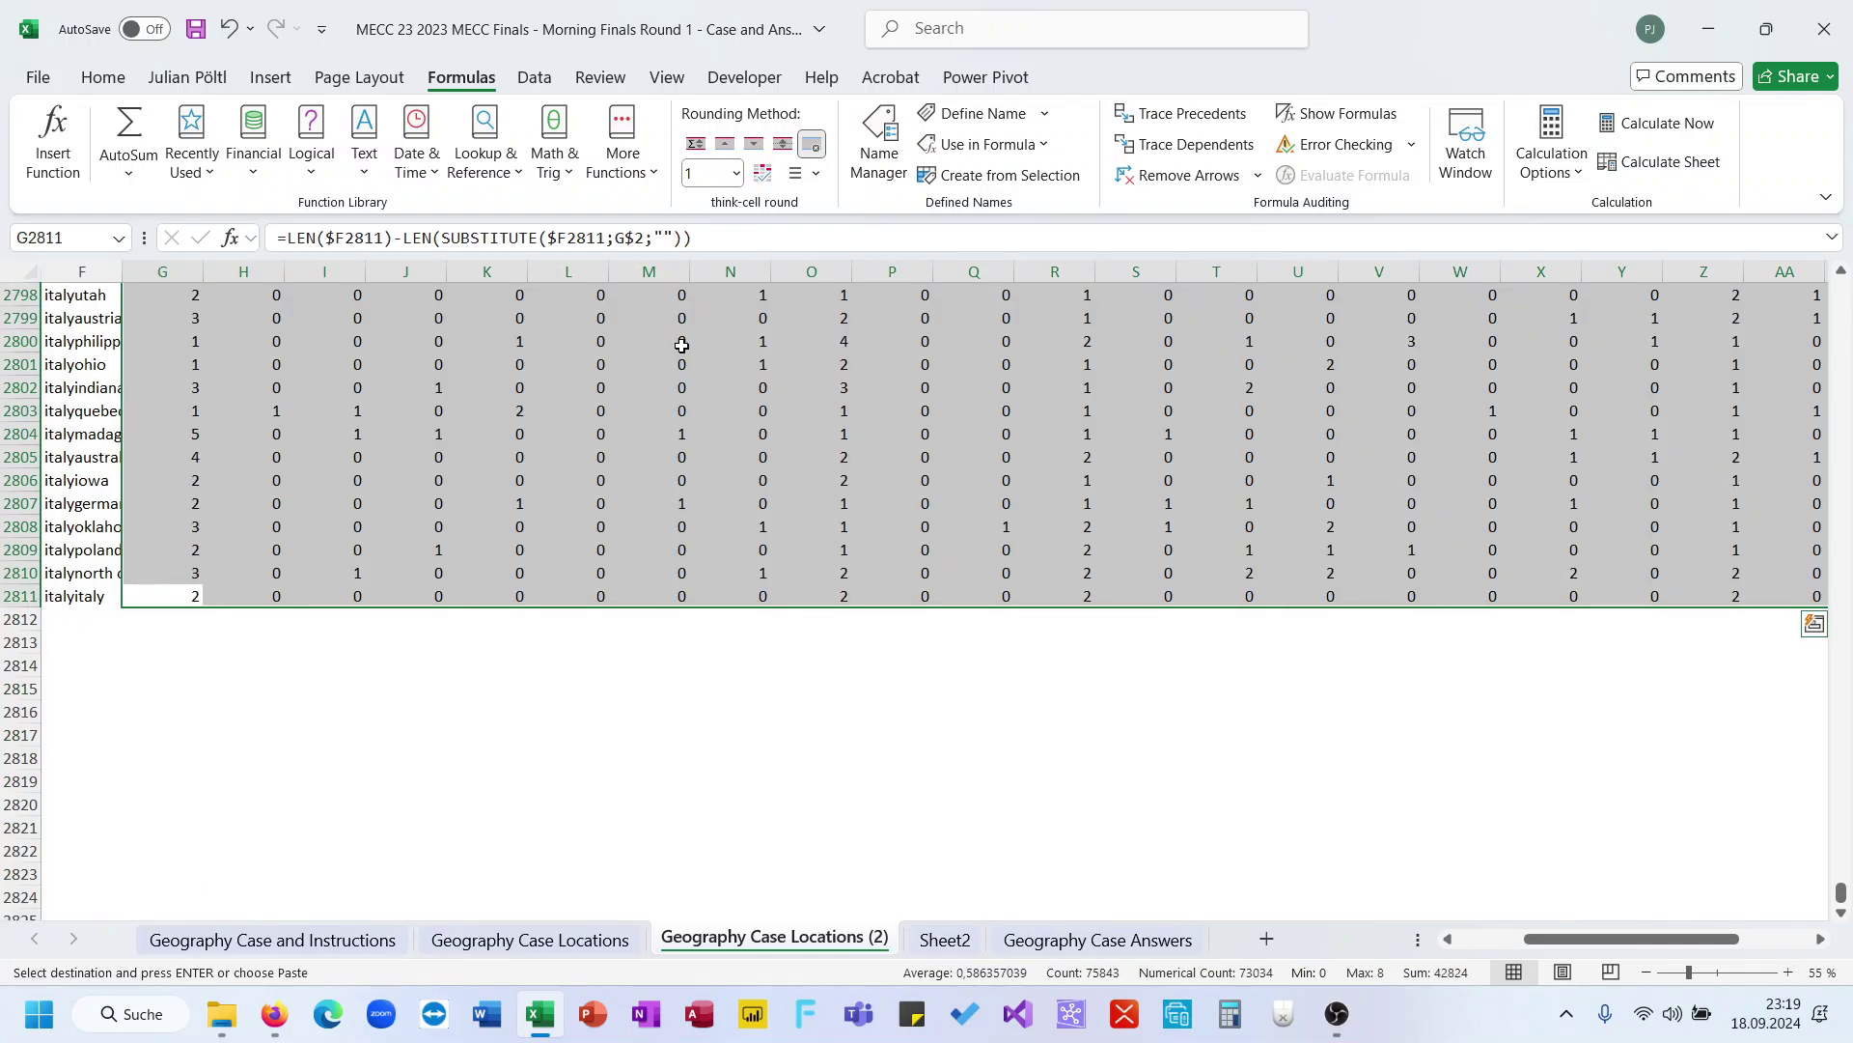
# Review the filled letter counts and the concatenated count strings in column AG
pyautogui.click(679, 474)
pyautogui.hotkey('ctrl', 'Up')
pyautogui.hotkey('ctrl', 'Right')
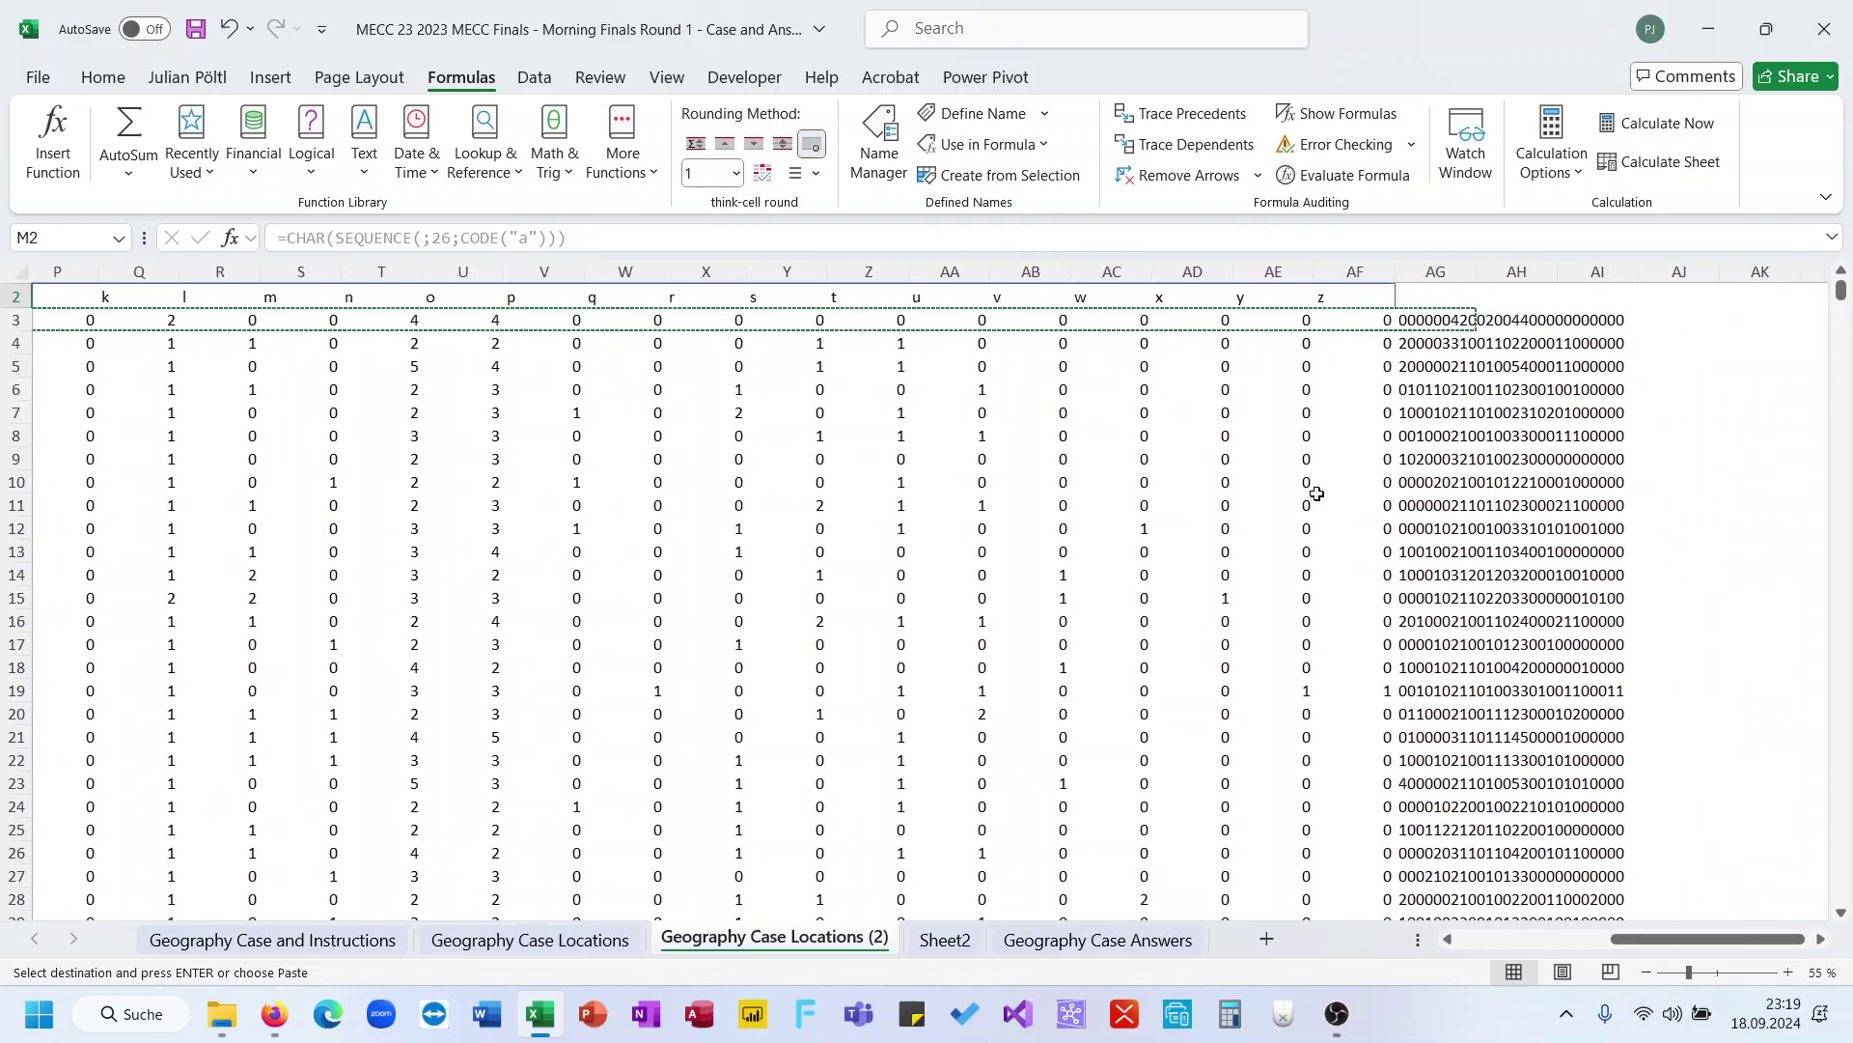
pyautogui.click(1419, 521)
pyautogui.hotkey('ctrl', 'Left')
pyautogui.hotkey('ctrl', 'Left')
pyautogui.hotkey('ctrl', 'Left')
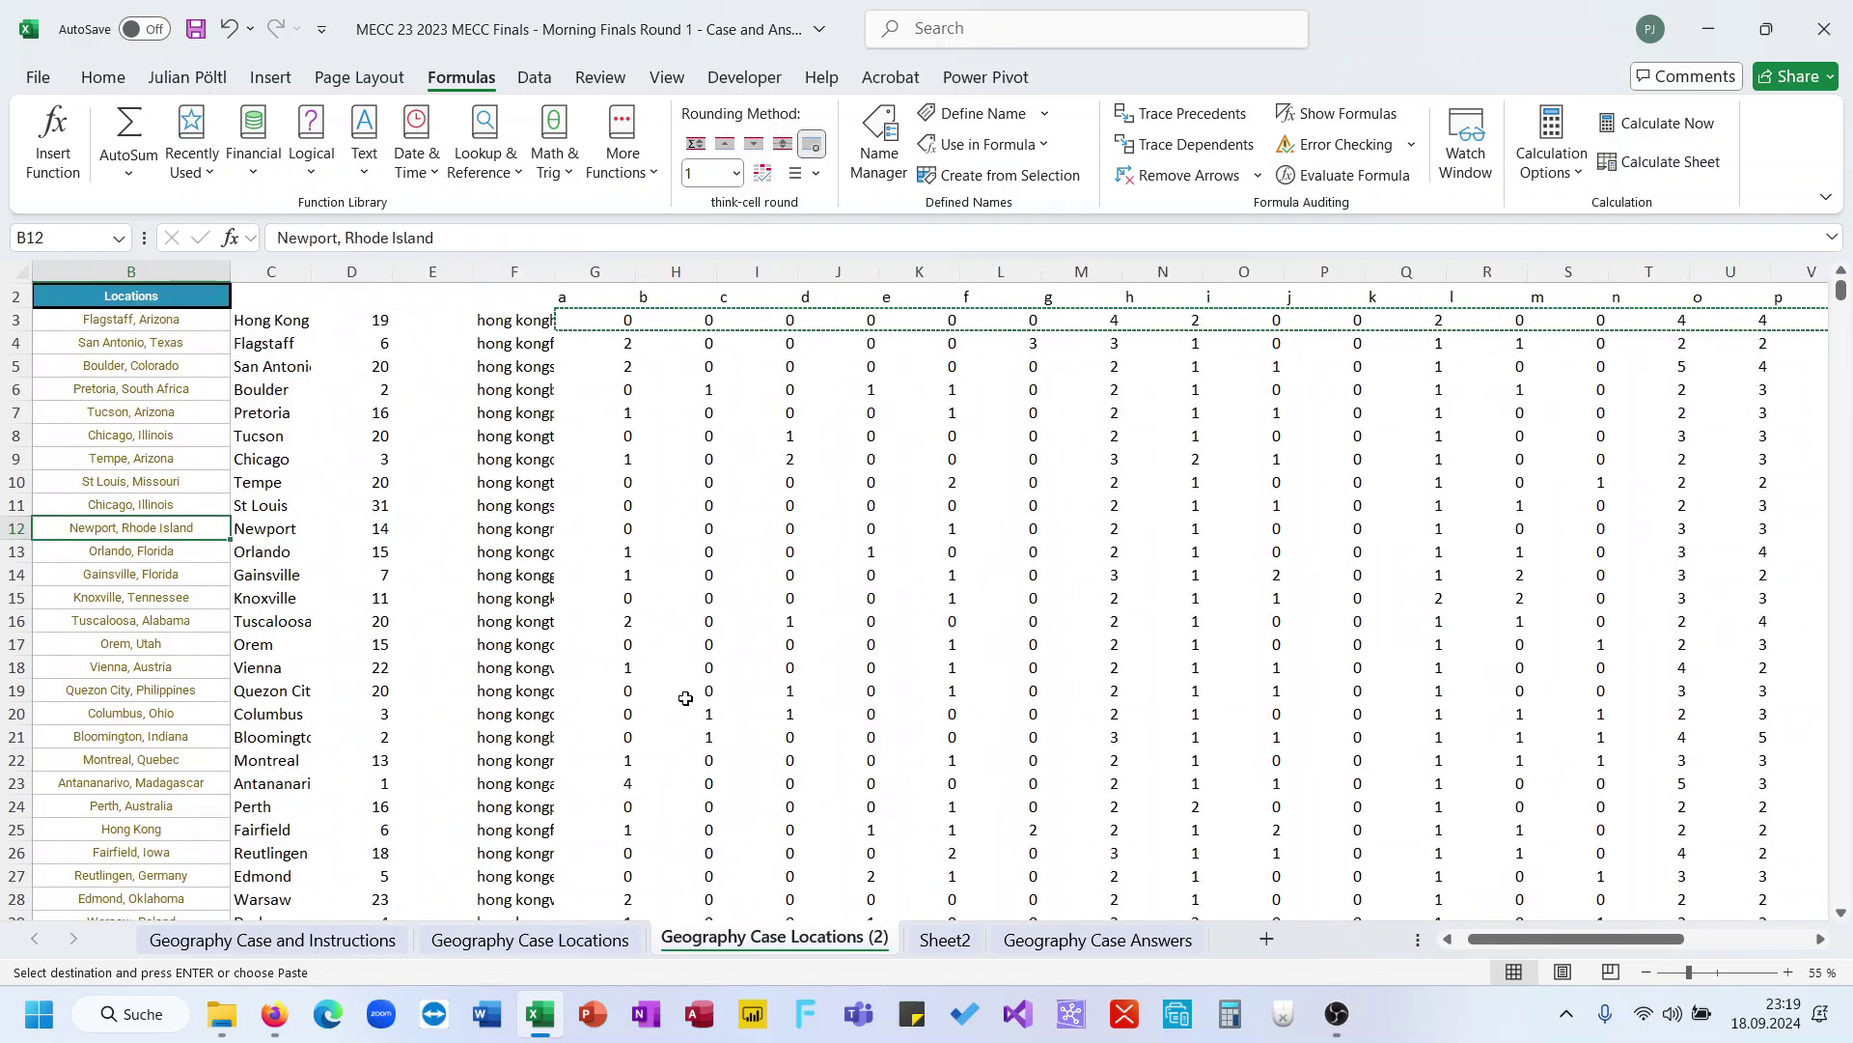
# On Geography Case and Instructions, copy the letter-count formula from H146 to H186 for the Level 5 example scramble
pyautogui.hotkey('ctrl', 'pageup')
pyautogui.hotkey('ctrl', 'pageup')
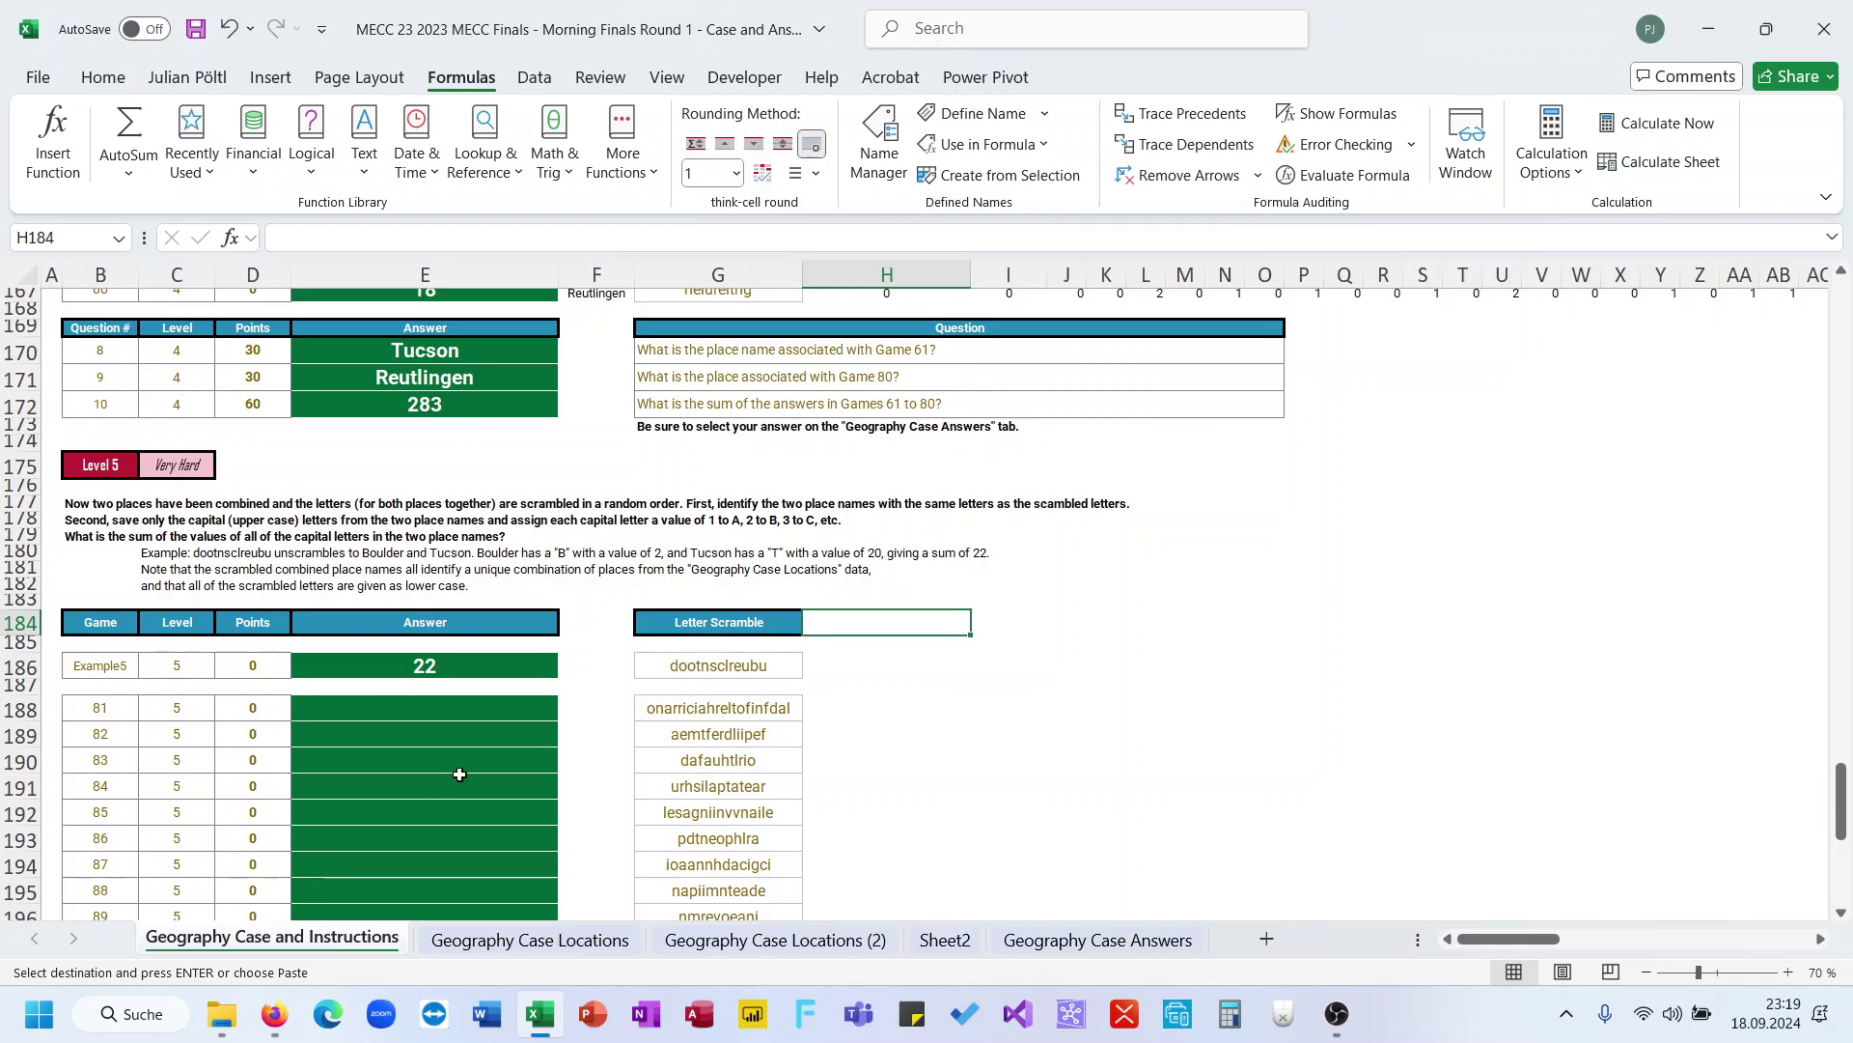
pyautogui.scroll(4, 460, 774)
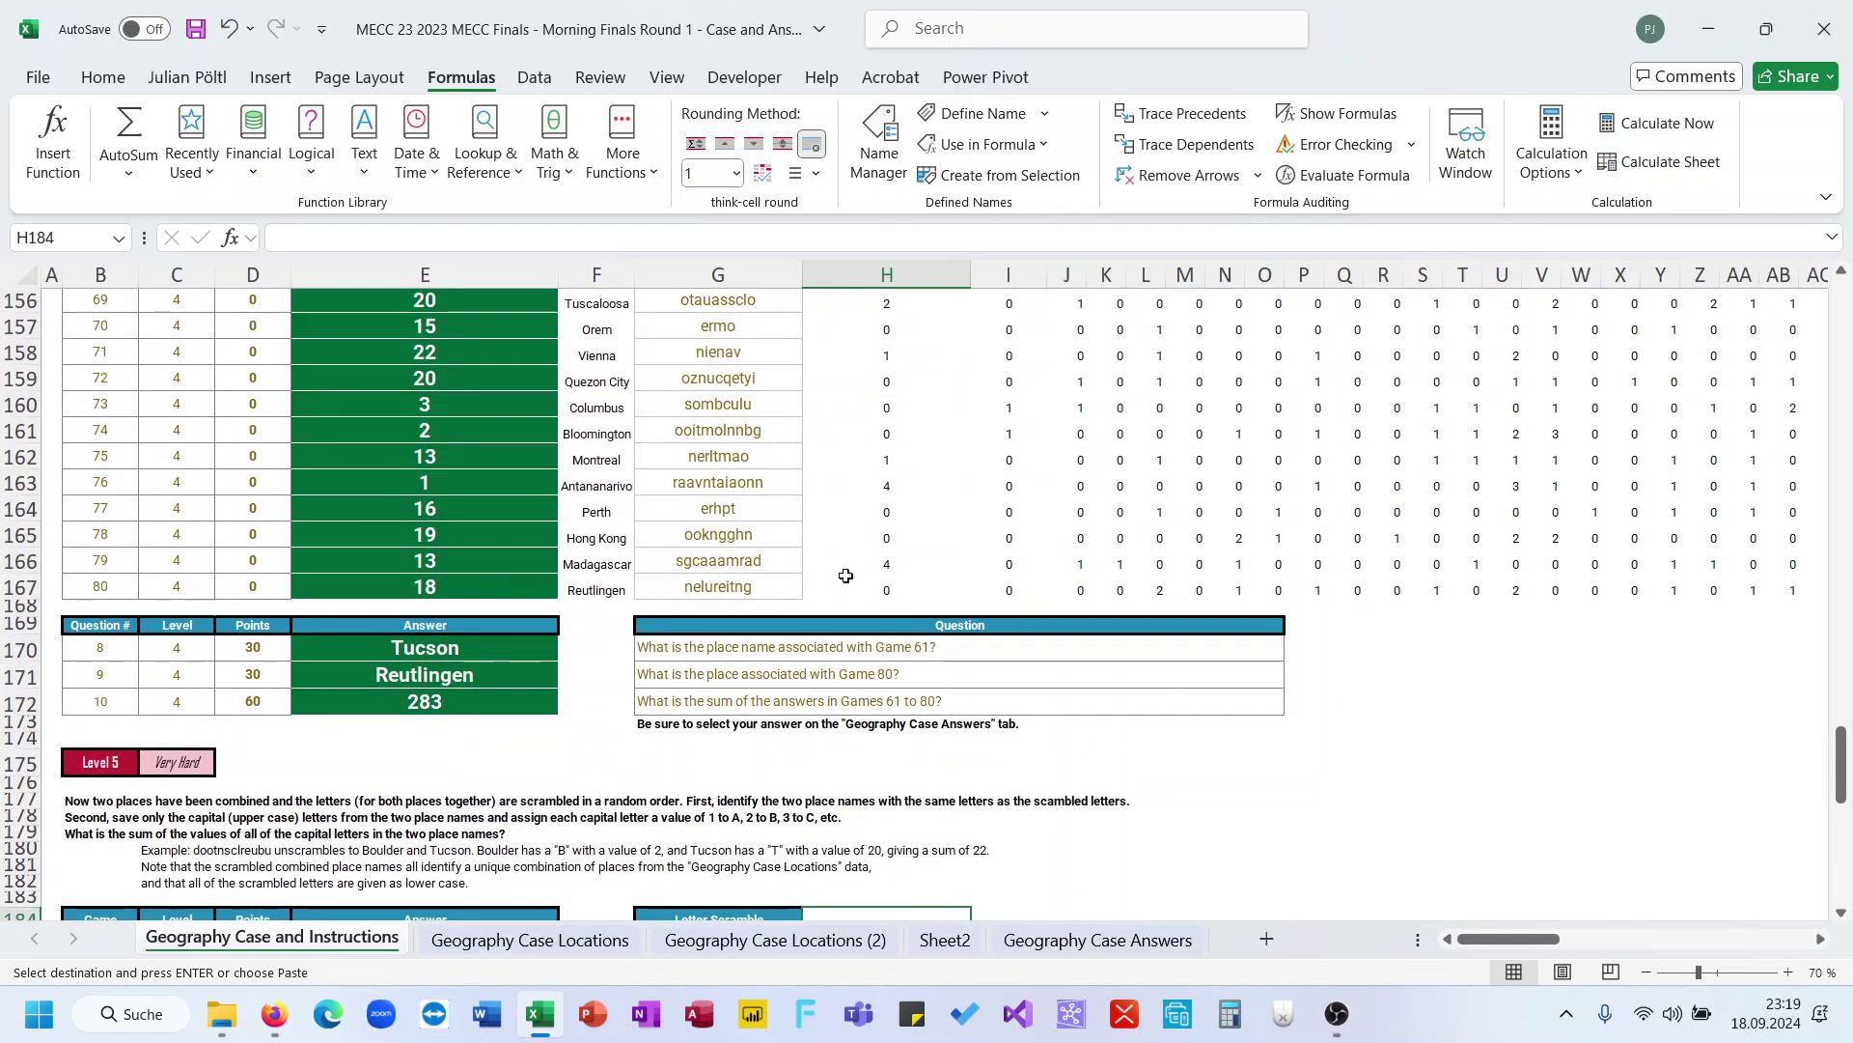
pyautogui.scroll(6, 846, 575)
pyautogui.click(858, 410)
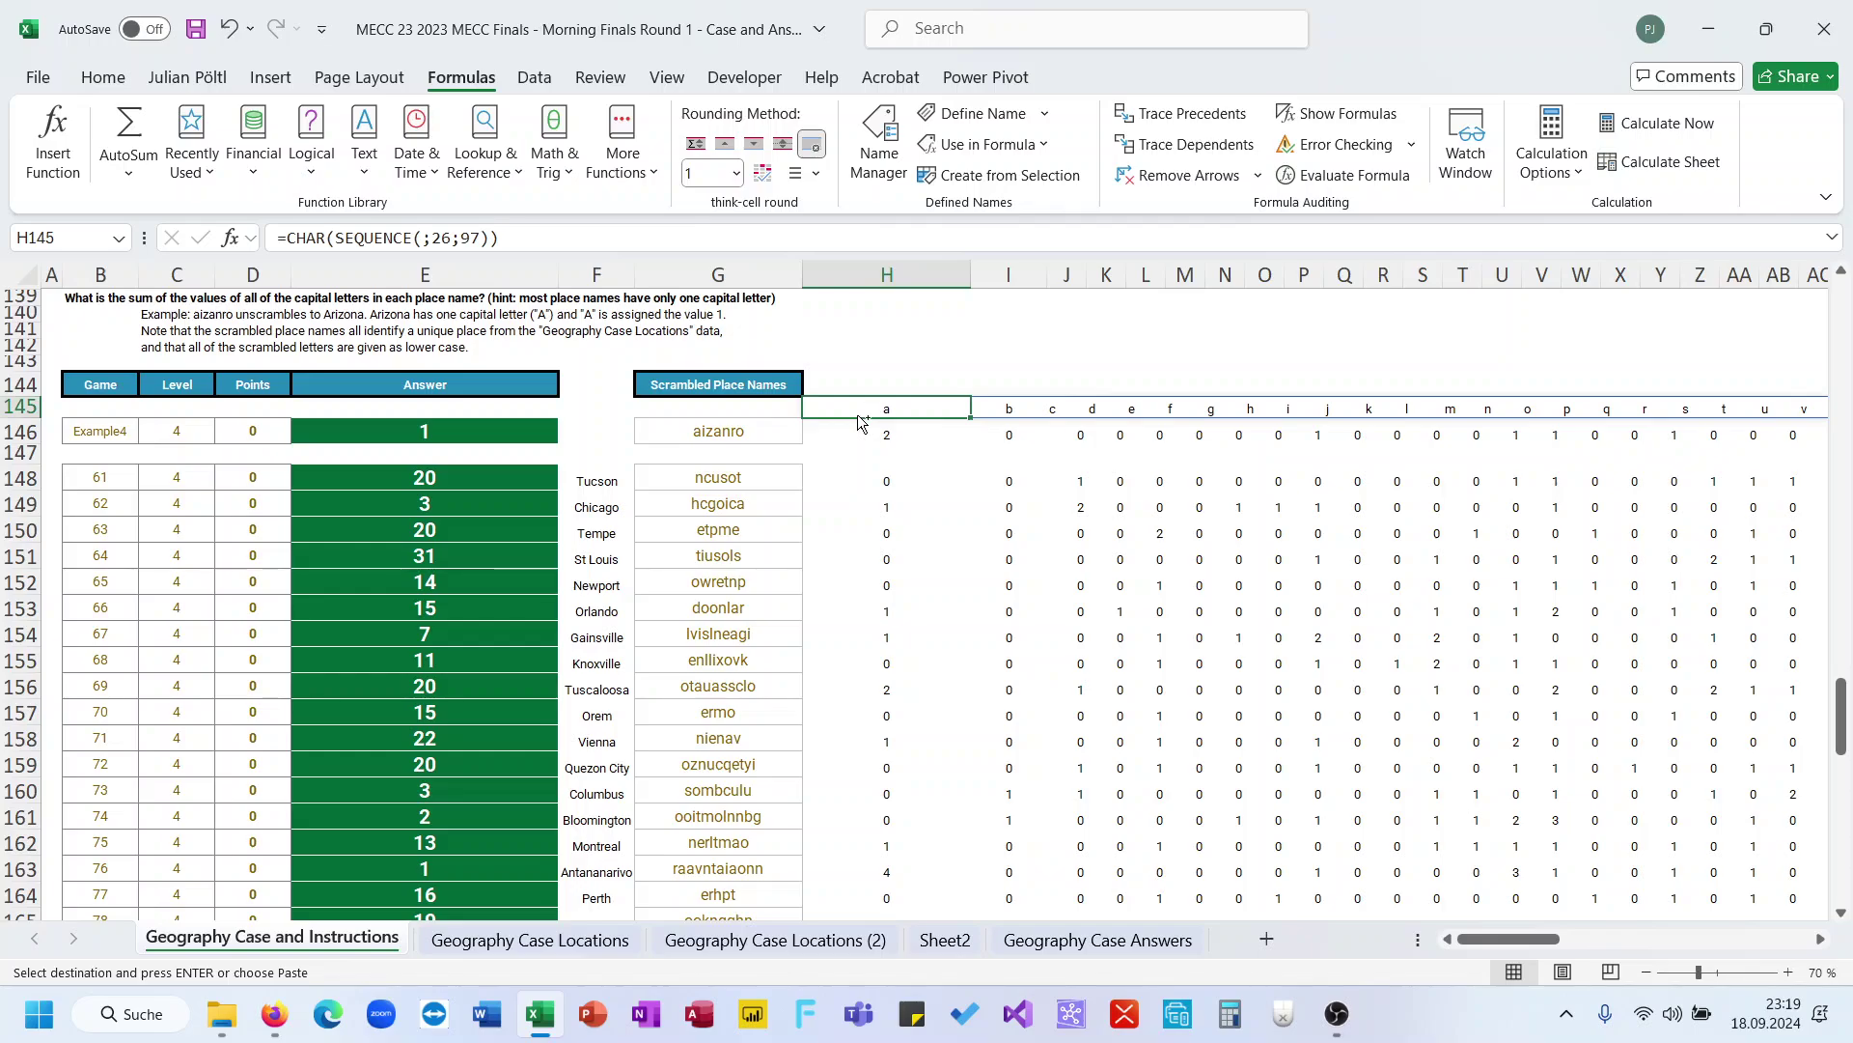
pyautogui.press('Down')
pyautogui.scroll(-13, 855, 444)
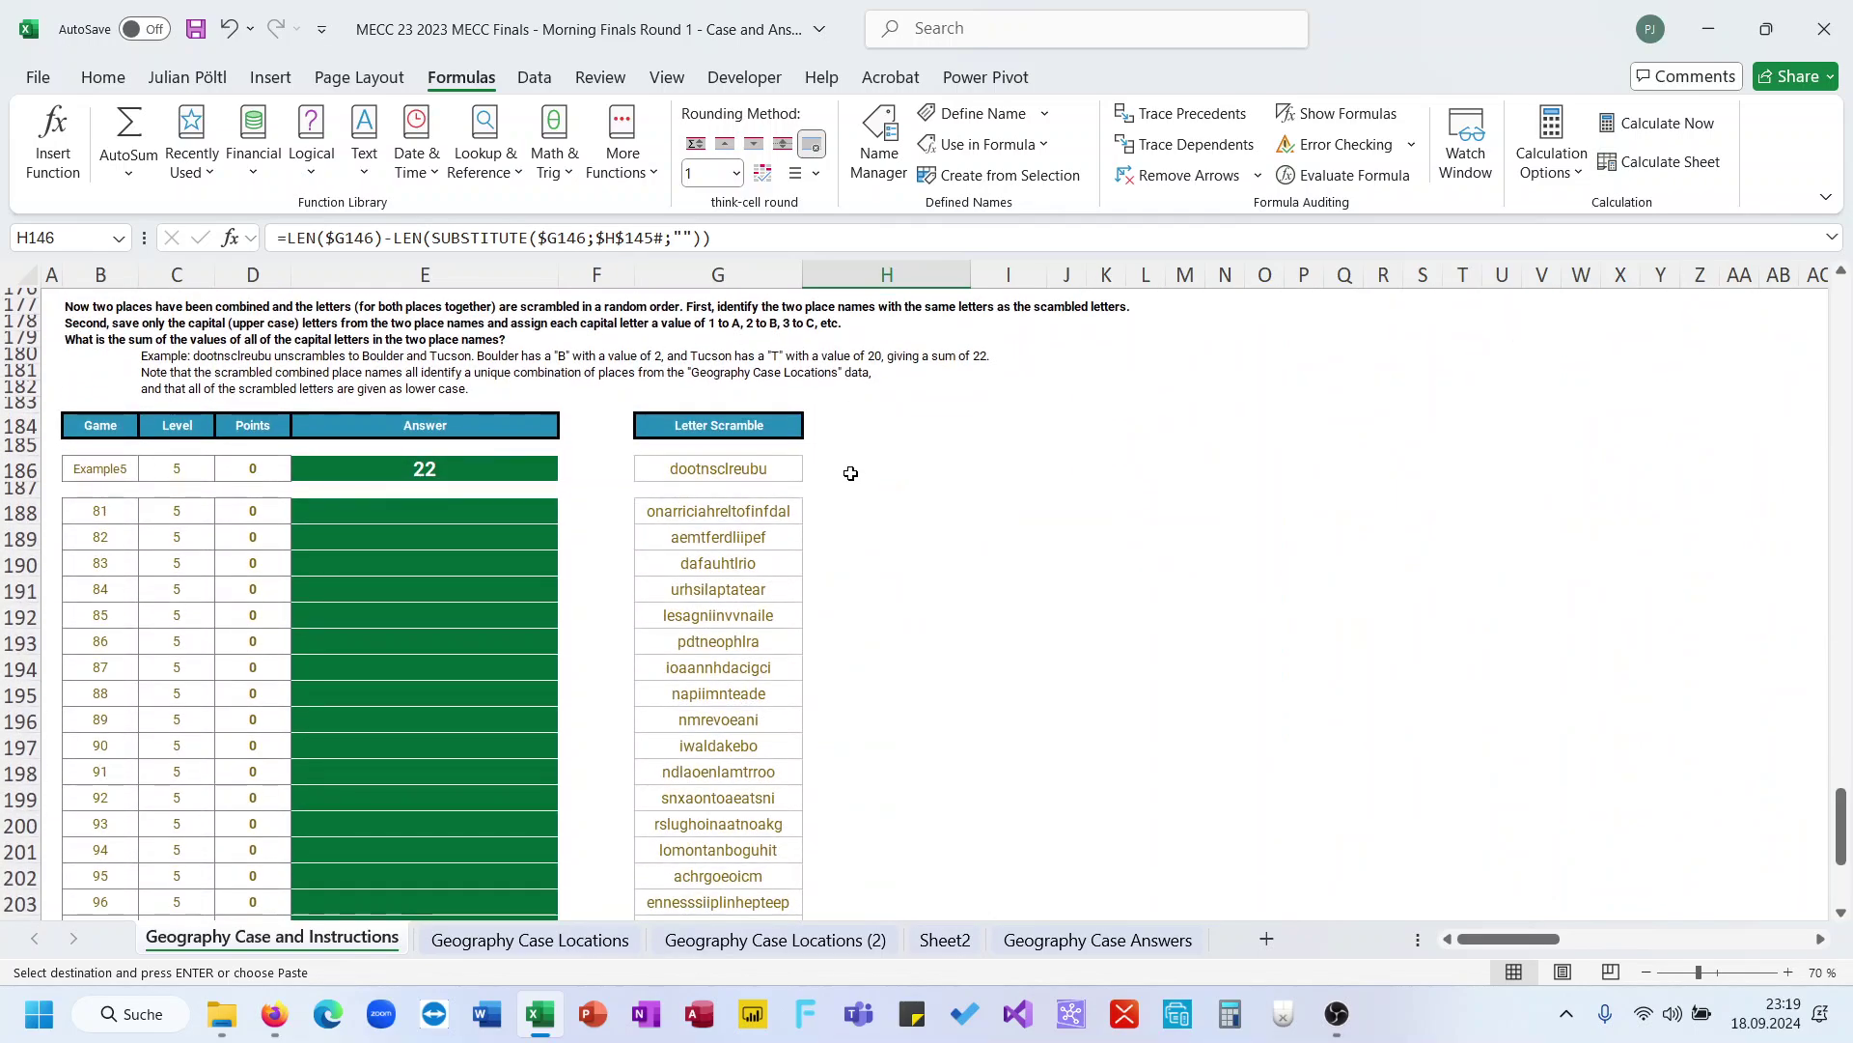
pyautogui.click(851, 473)
pyautogui.hotkey('ctrl', 'v')
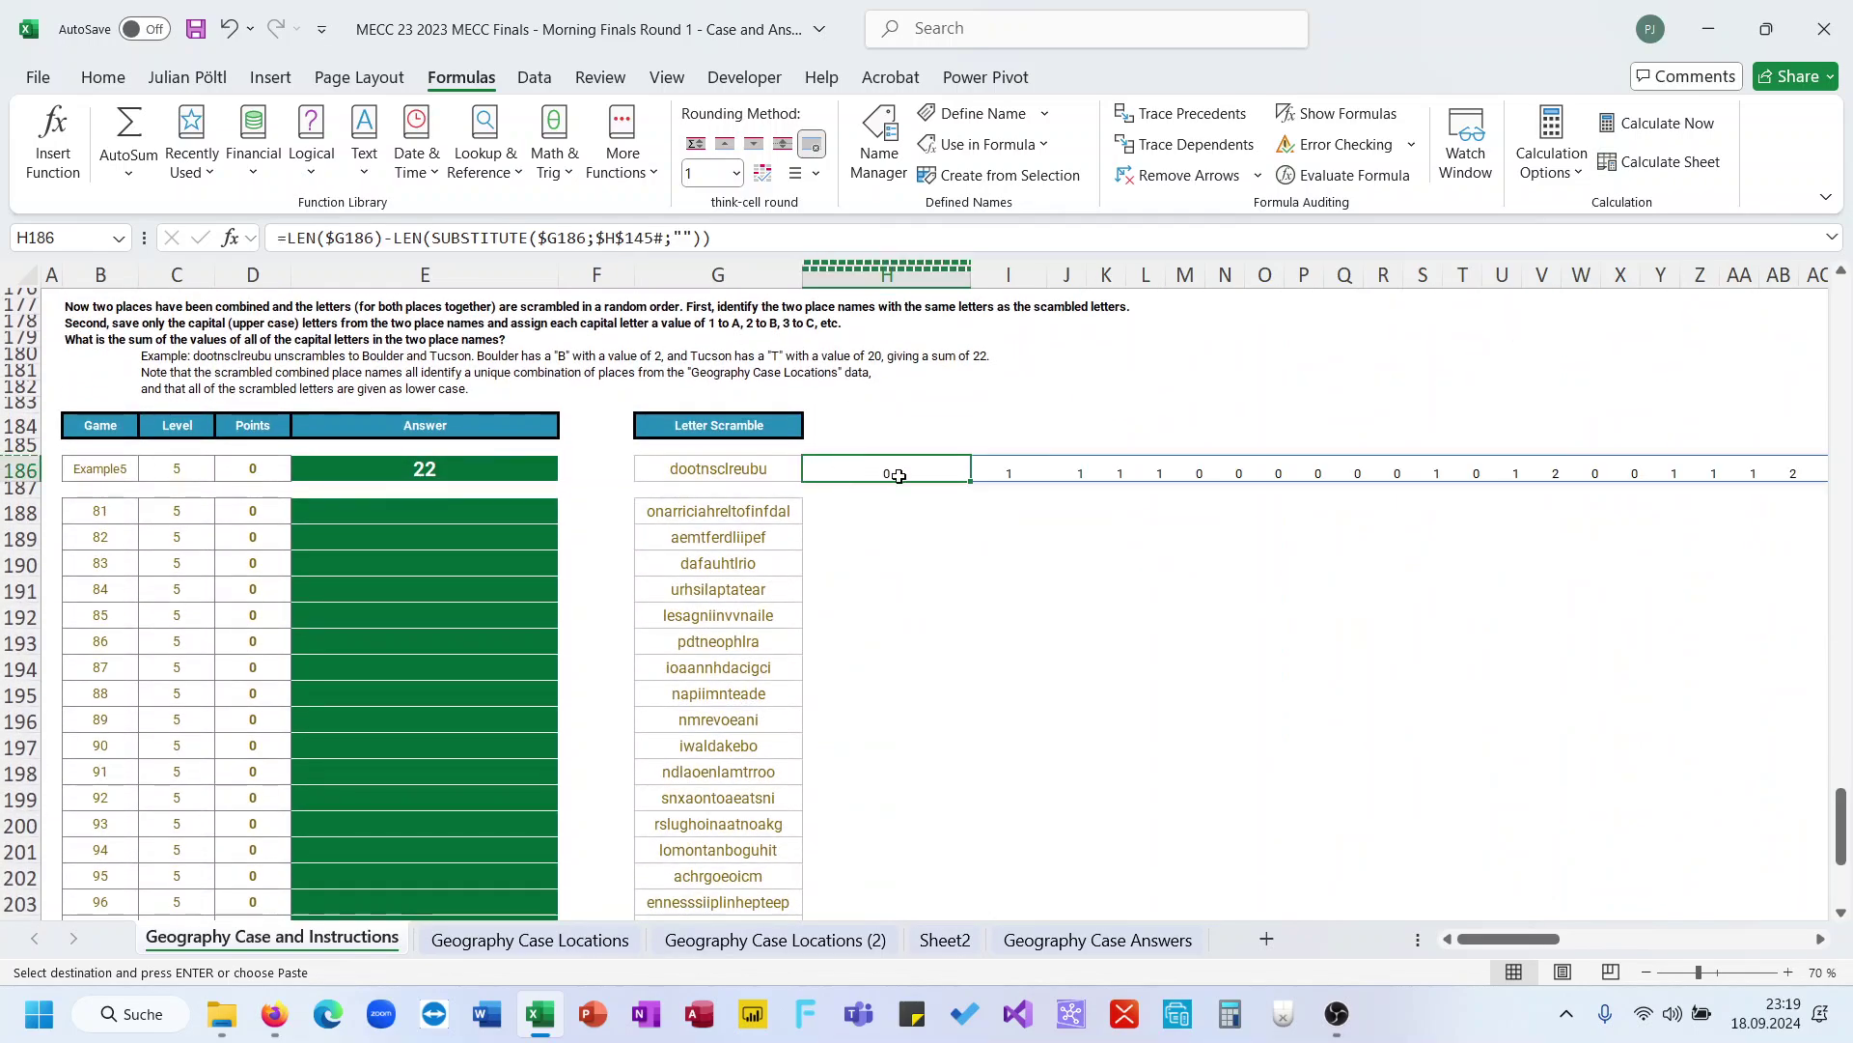
# Copy the CONCAT formula from AH146 to AH186 to join the example's letter counts
pyautogui.click(936, 512)
pyautogui.click(949, 491)
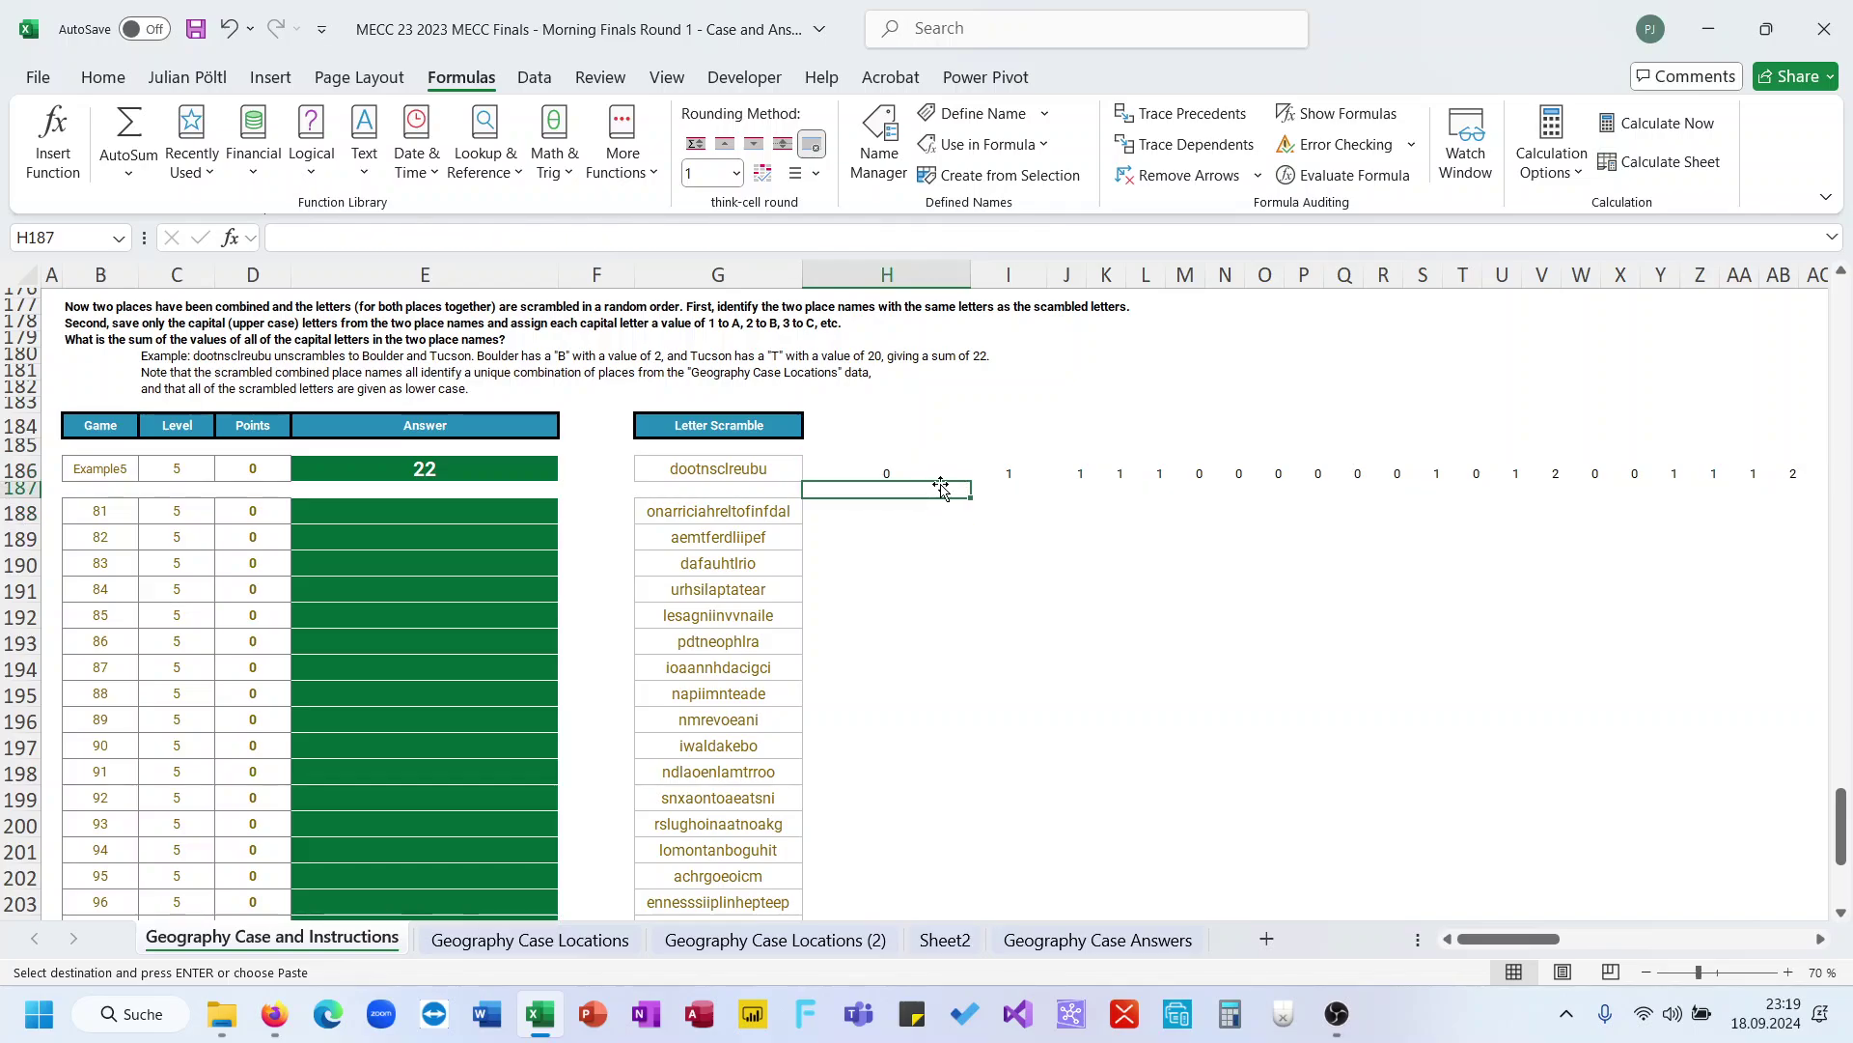
pyautogui.scroll(12, 1047, 485)
pyautogui.hscroll(3, 1049, 487)
pyautogui.scroll(2, 1048, 488)
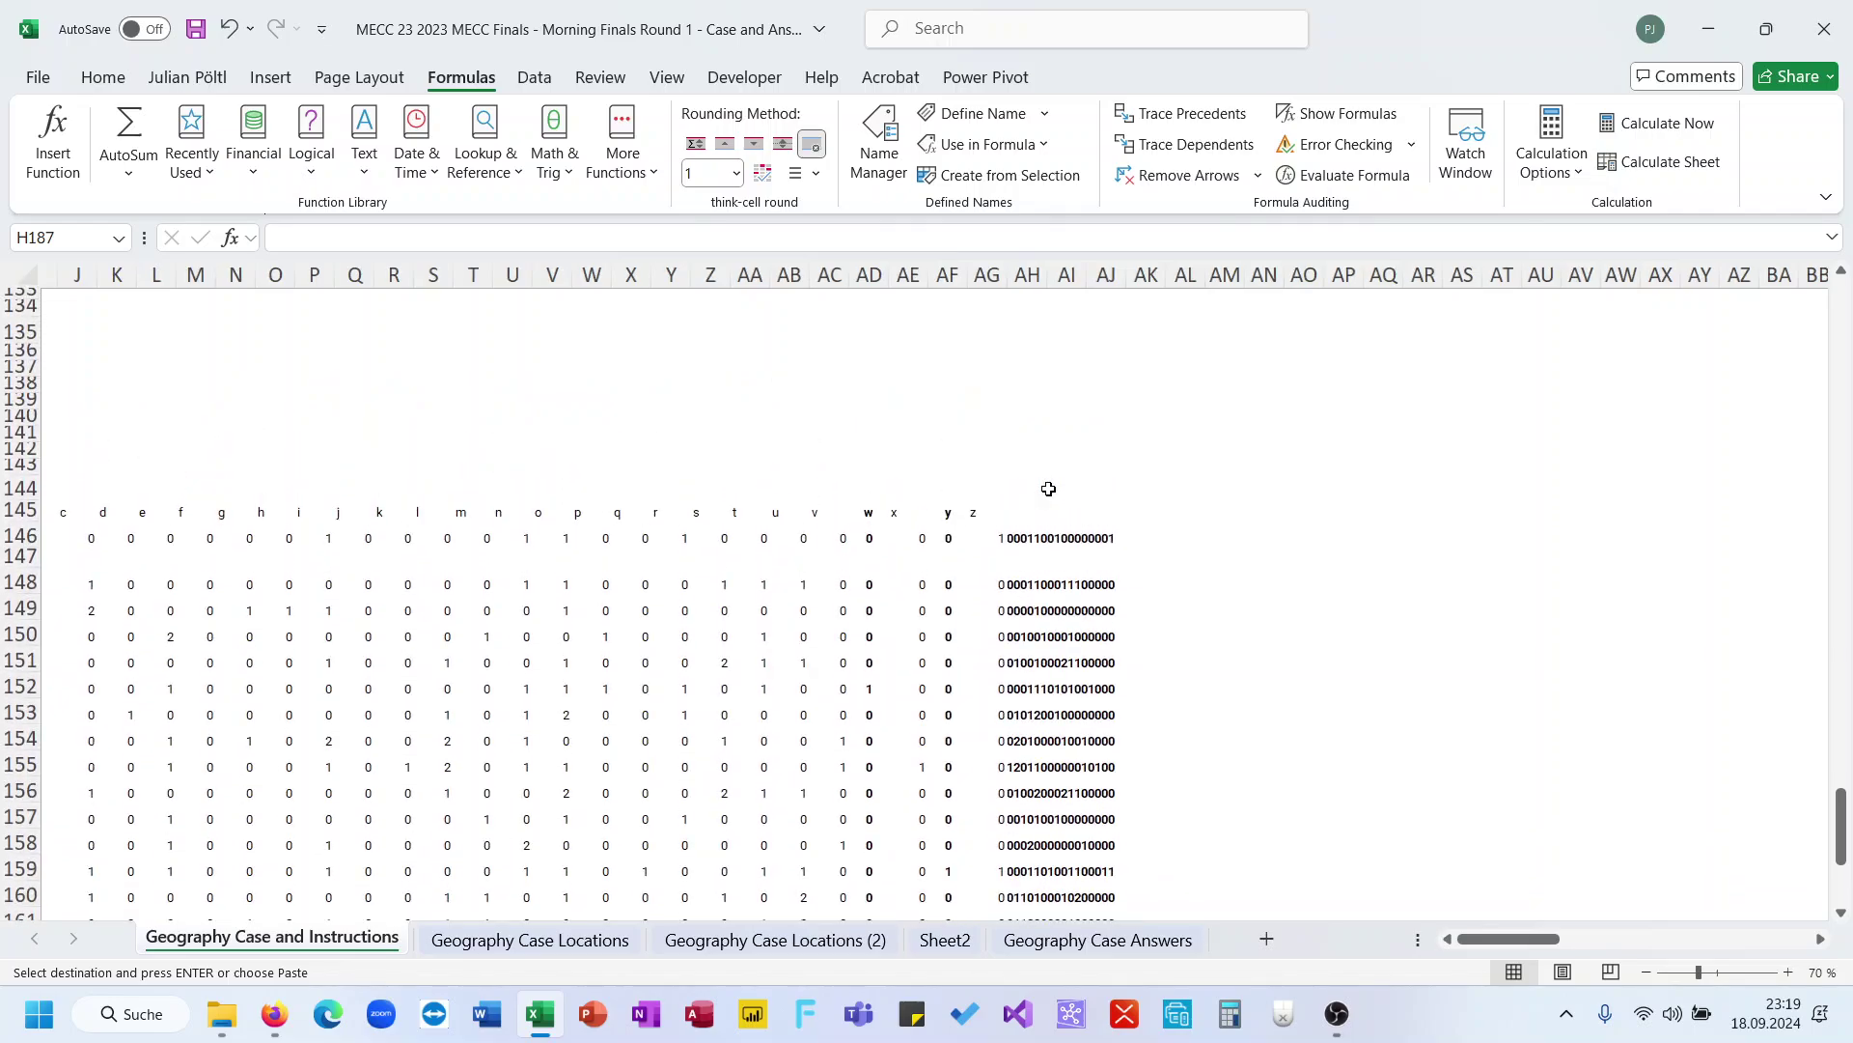
pyautogui.click(1027, 530)
pyautogui.scroll(-16, 1029, 529)
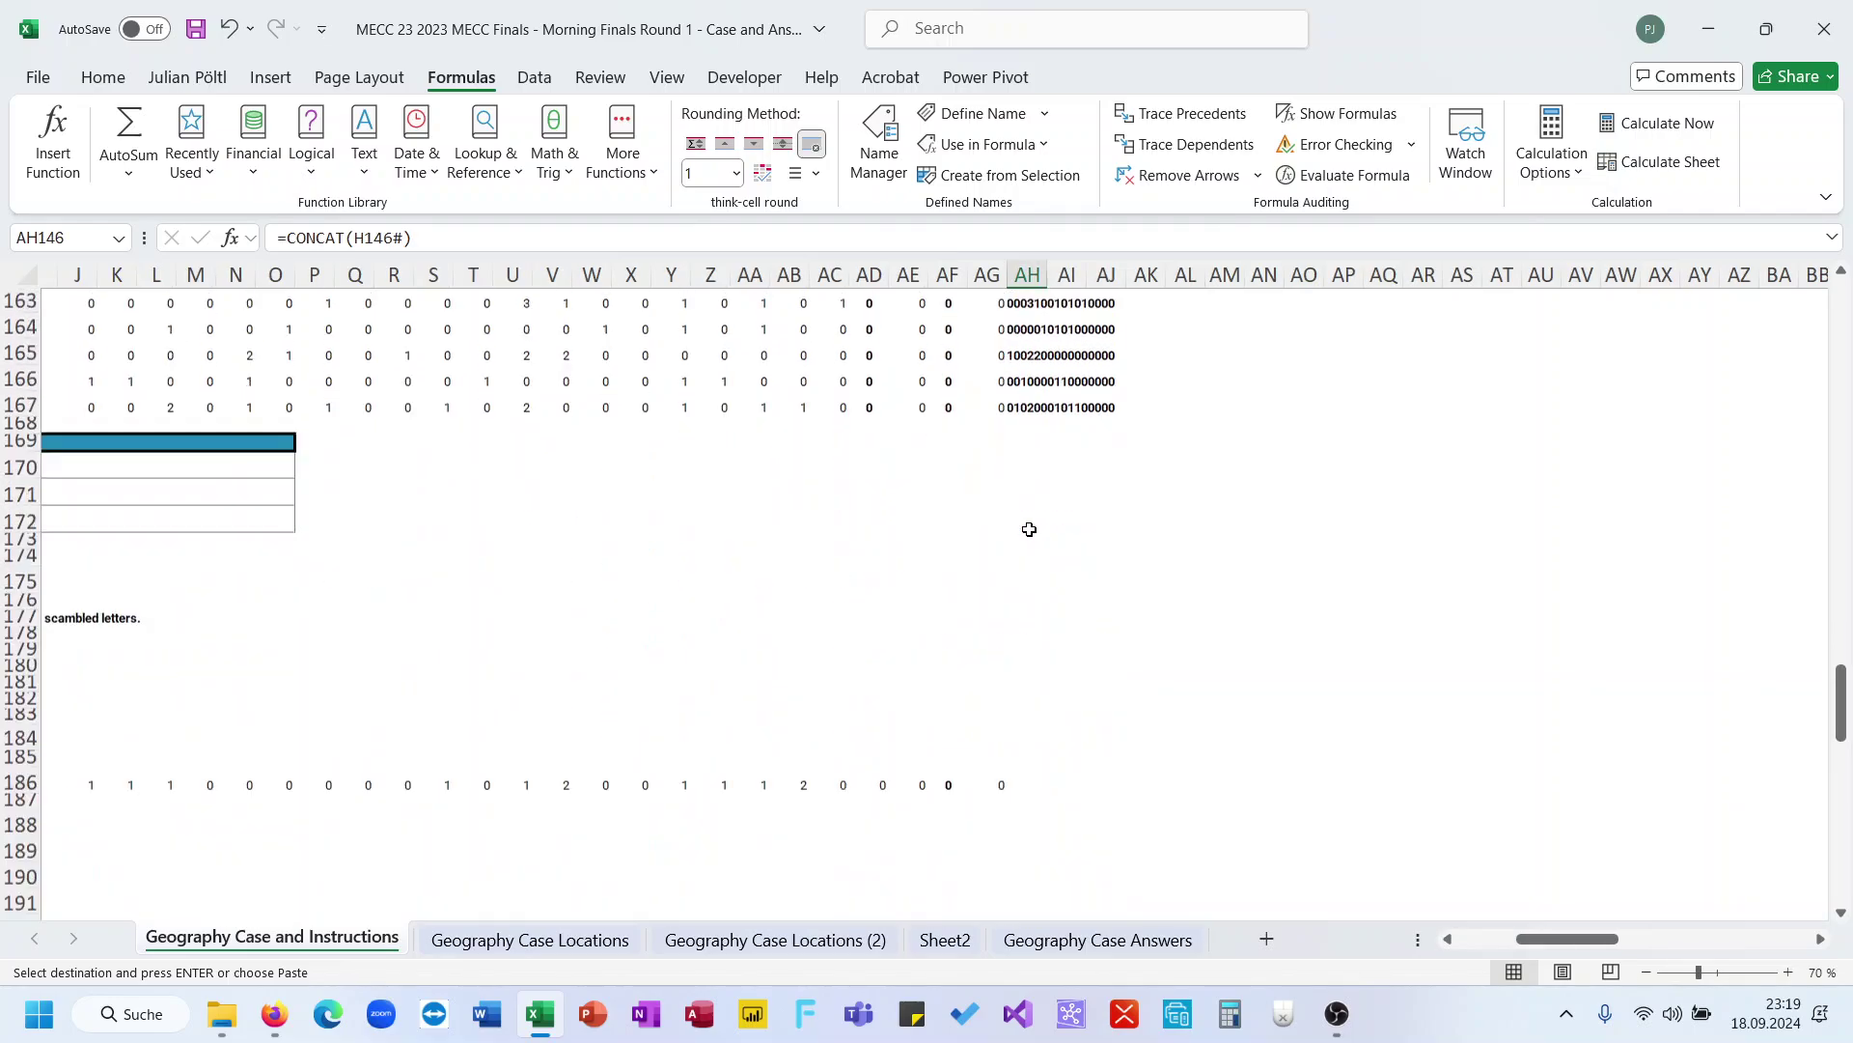
pyautogui.click(1030, 354)
pyautogui.hotkey('ctrl', 'v')
# Copy H186:AH186 and paste the formulas down to row 207 for all Level 5 games
pyautogui.hotkey('ctrl', 'shift', 'Left')
pyautogui.hotkey('shift', 'Right')
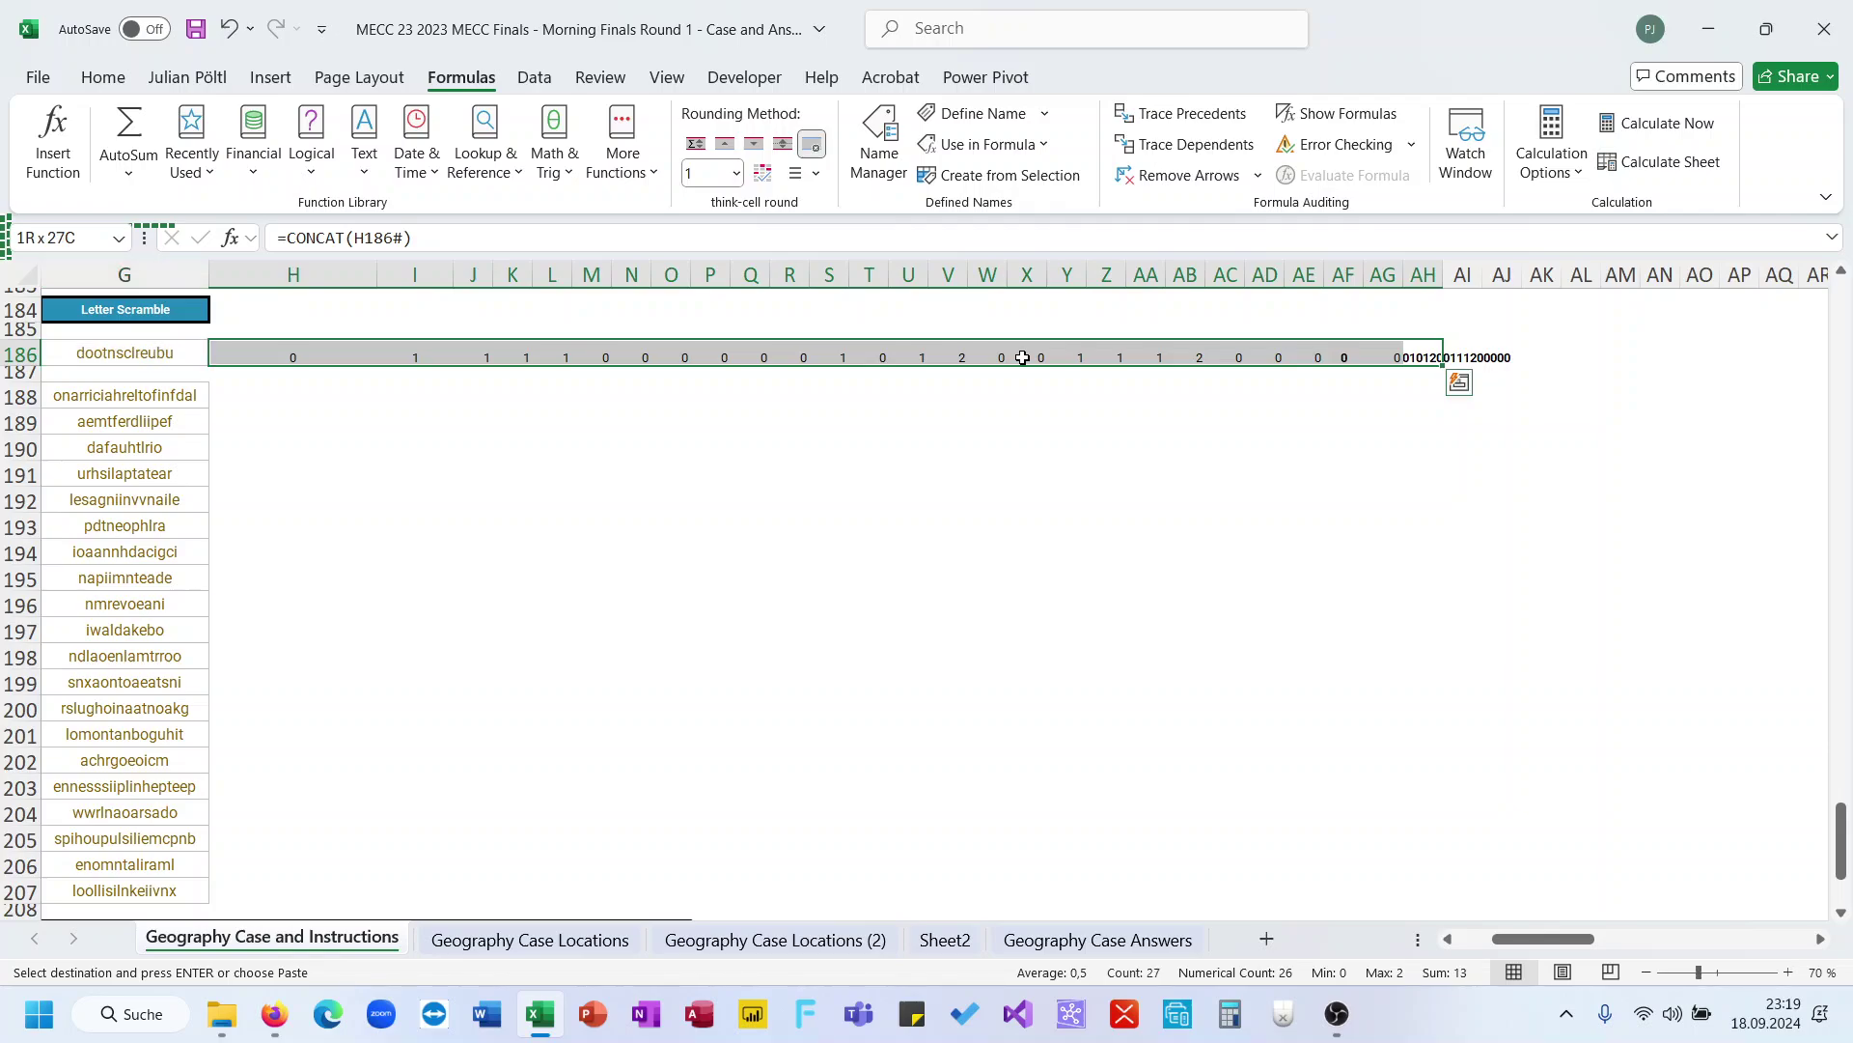
pyautogui.hotkey('ctrl', 'c')
pyautogui.press('Left')
pyautogui.press('Left')
pyautogui.hotkey('ctrl', 'Down')
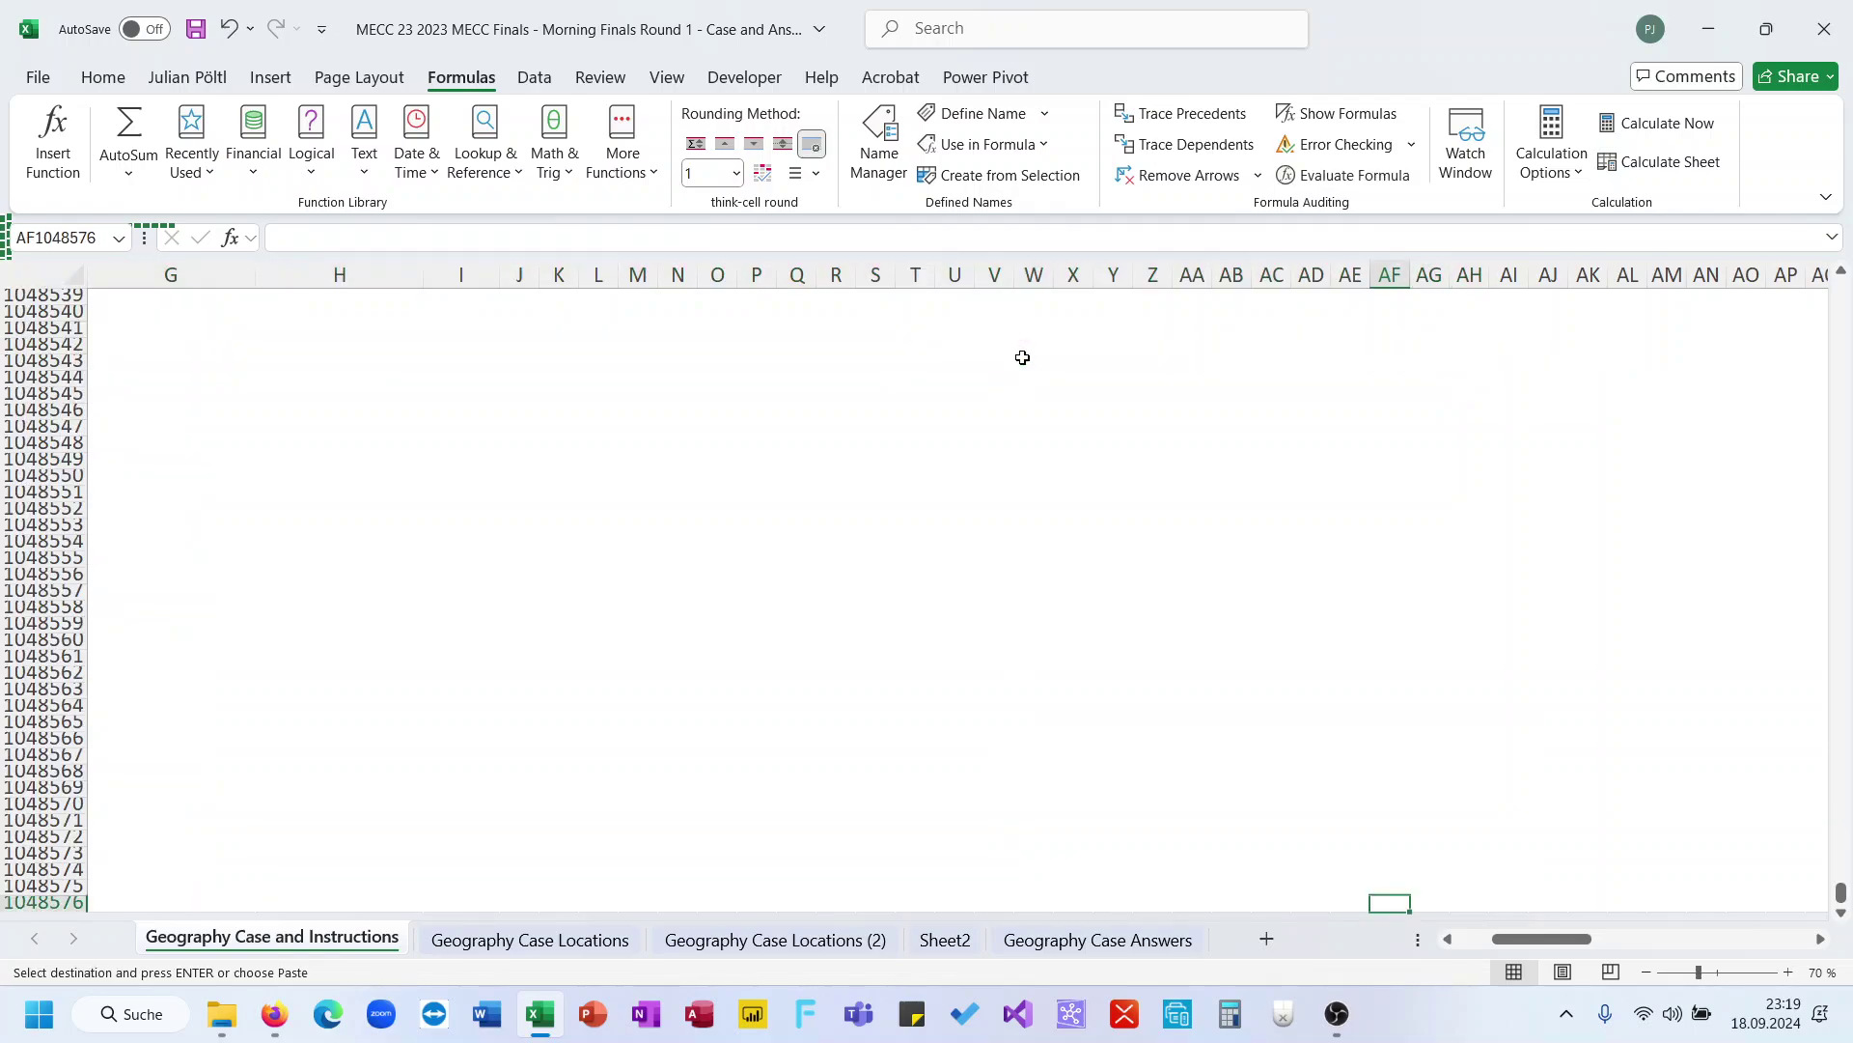
pyautogui.hotkey('ctrl', 'Left')
pyautogui.hotkey('ctrl', 'Home')
pyautogui.scroll(-20, 488, 584)
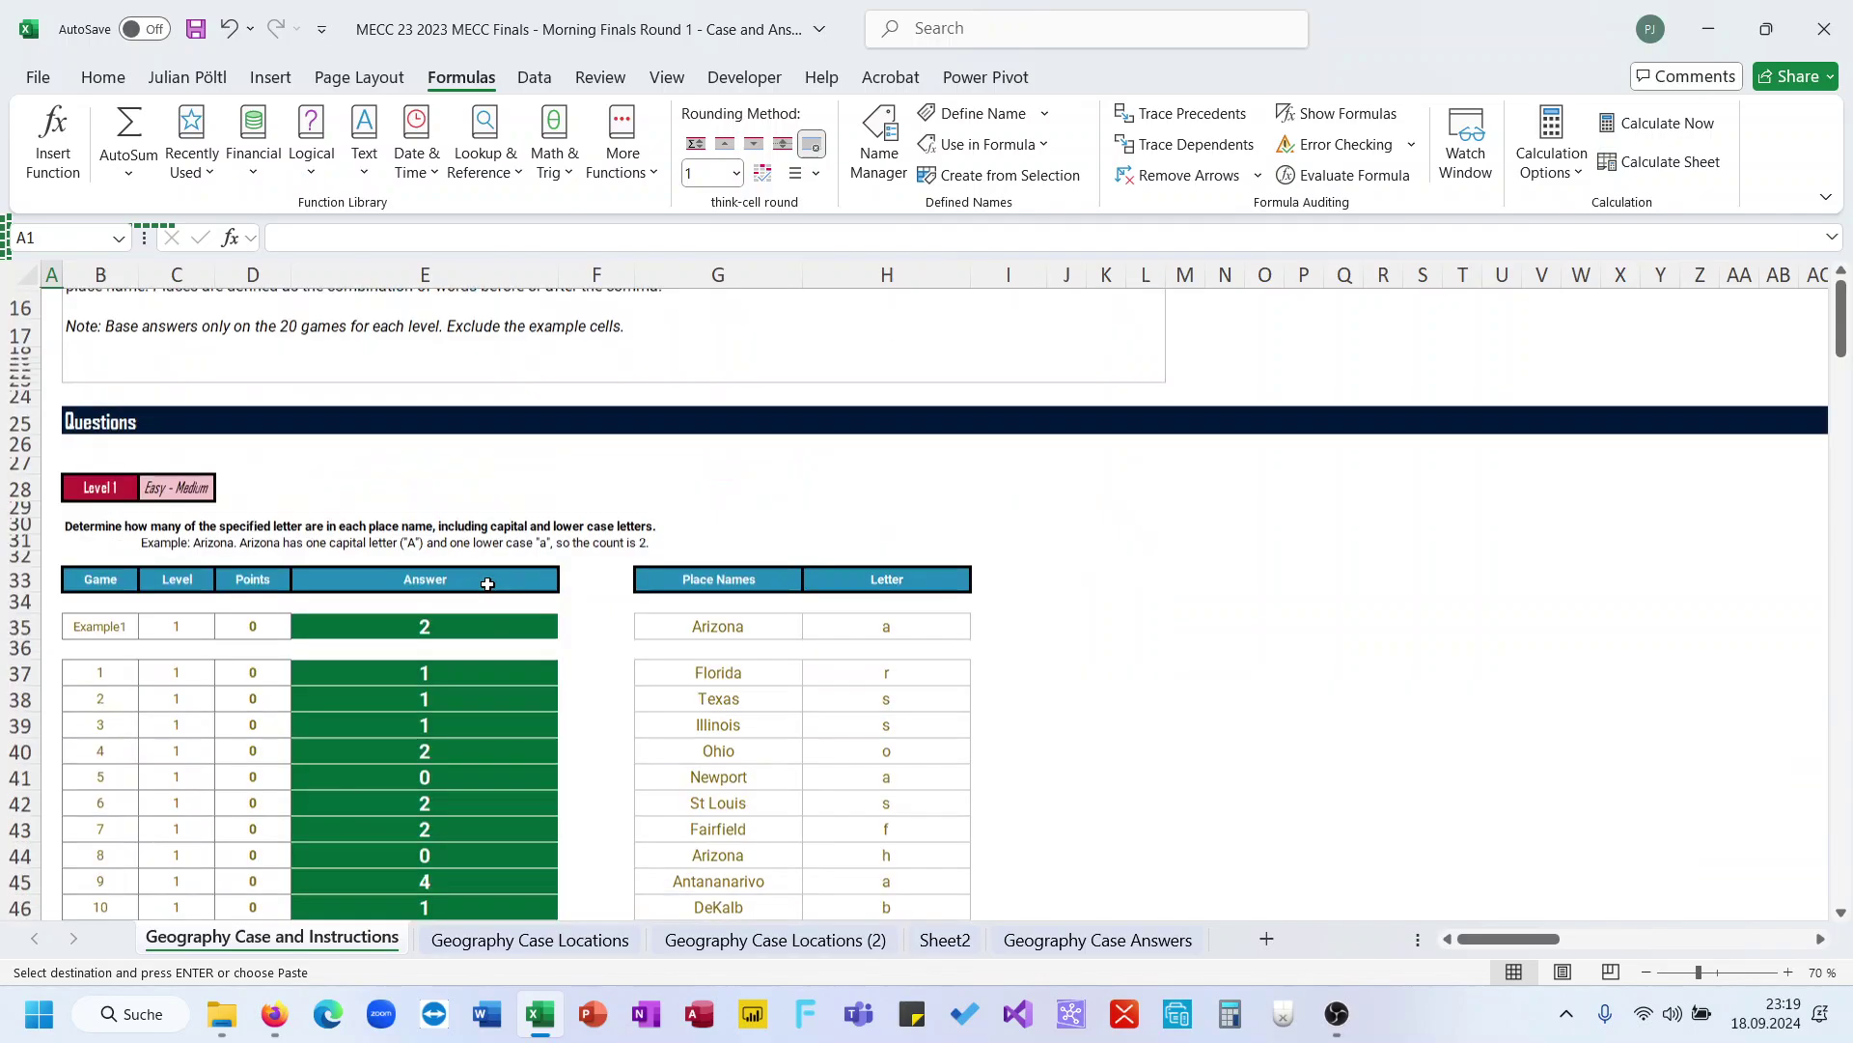
pyautogui.scroll(-20, 487, 584)
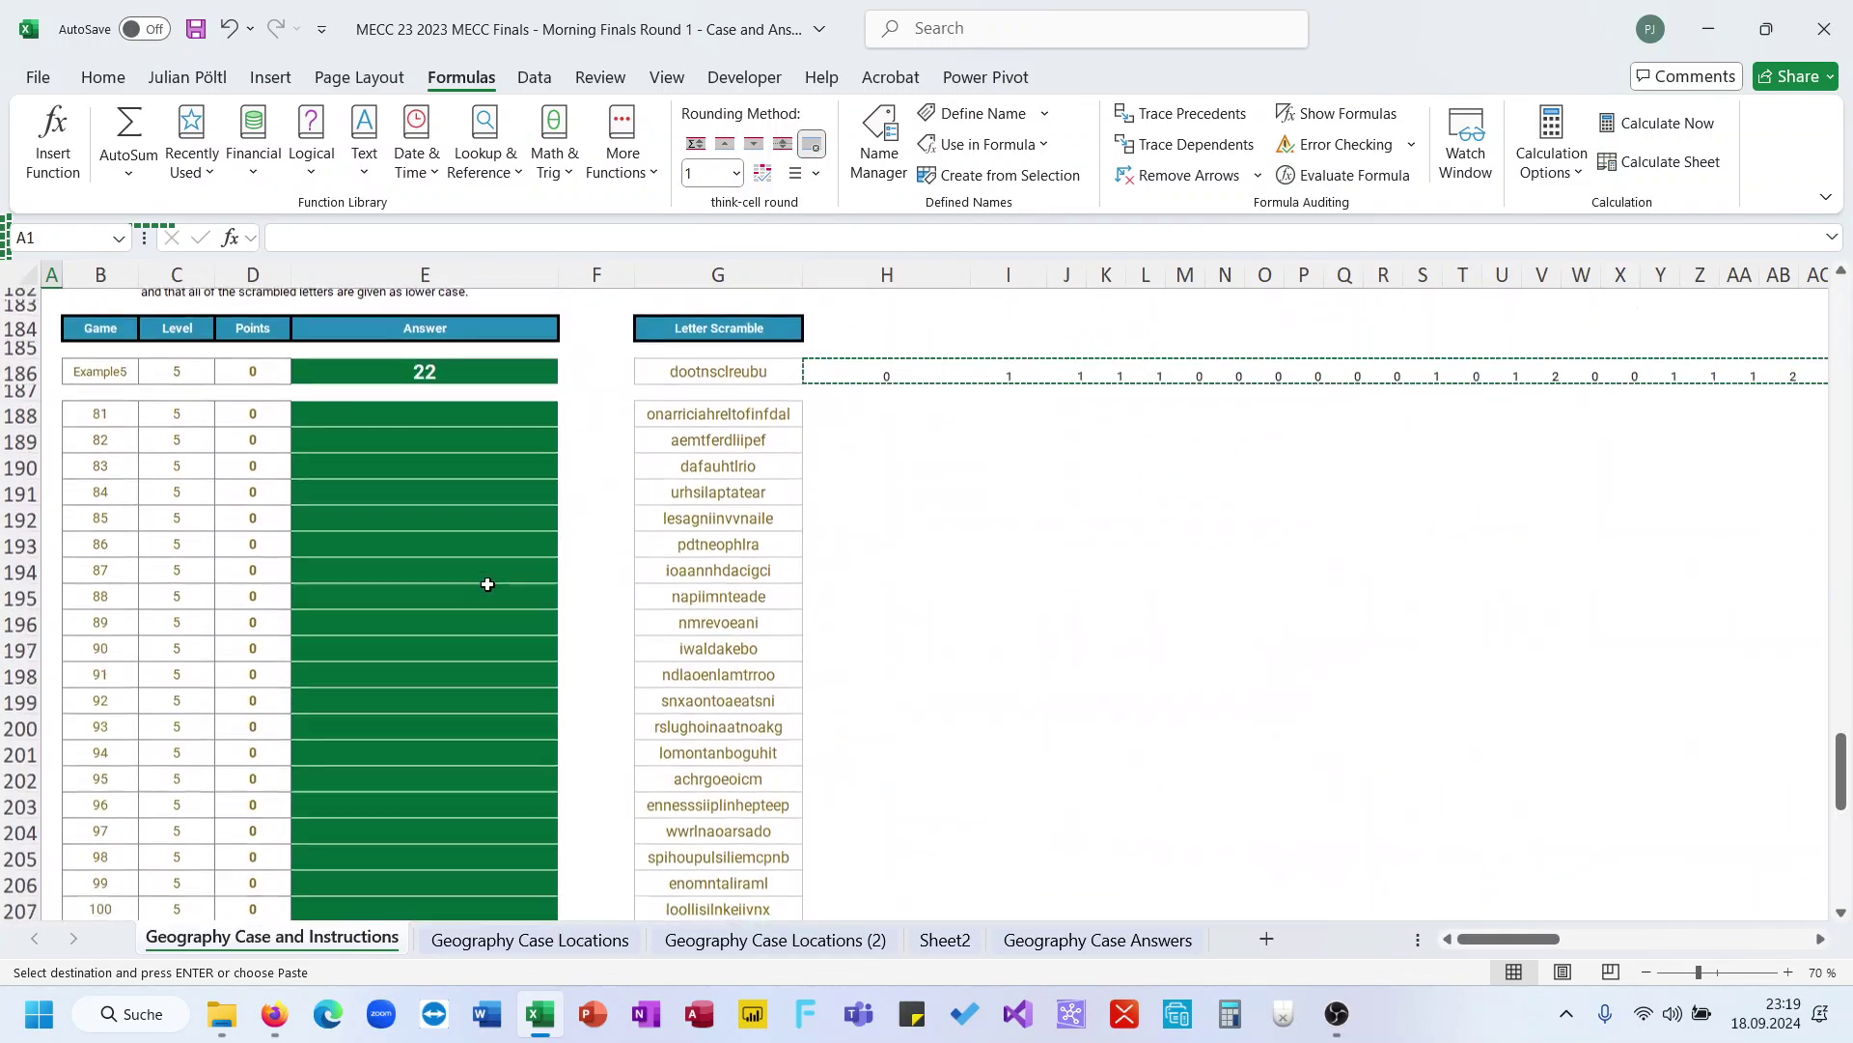
pyautogui.click(799, 741)
pyautogui.click(843, 738)
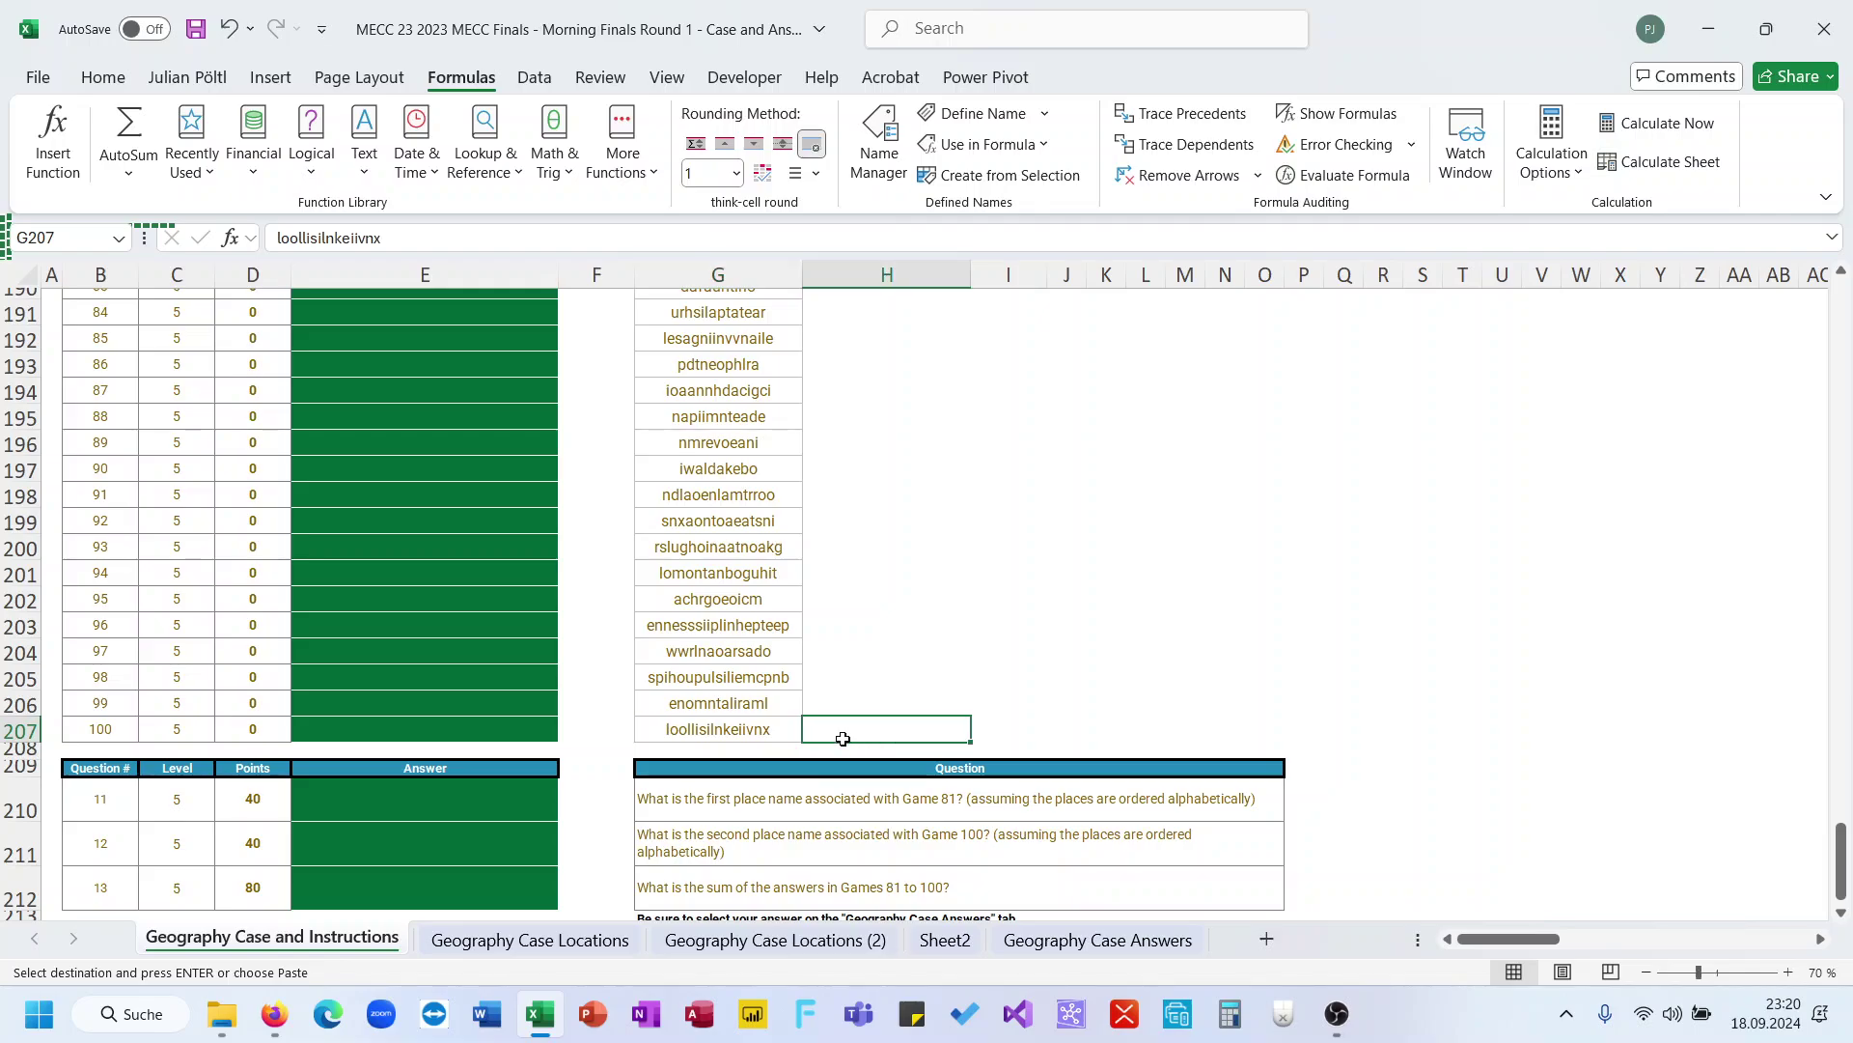
pyautogui.hotkey('ctrl', 'shift', 'Up')
pyautogui.hotkey('ctrl', 'v')
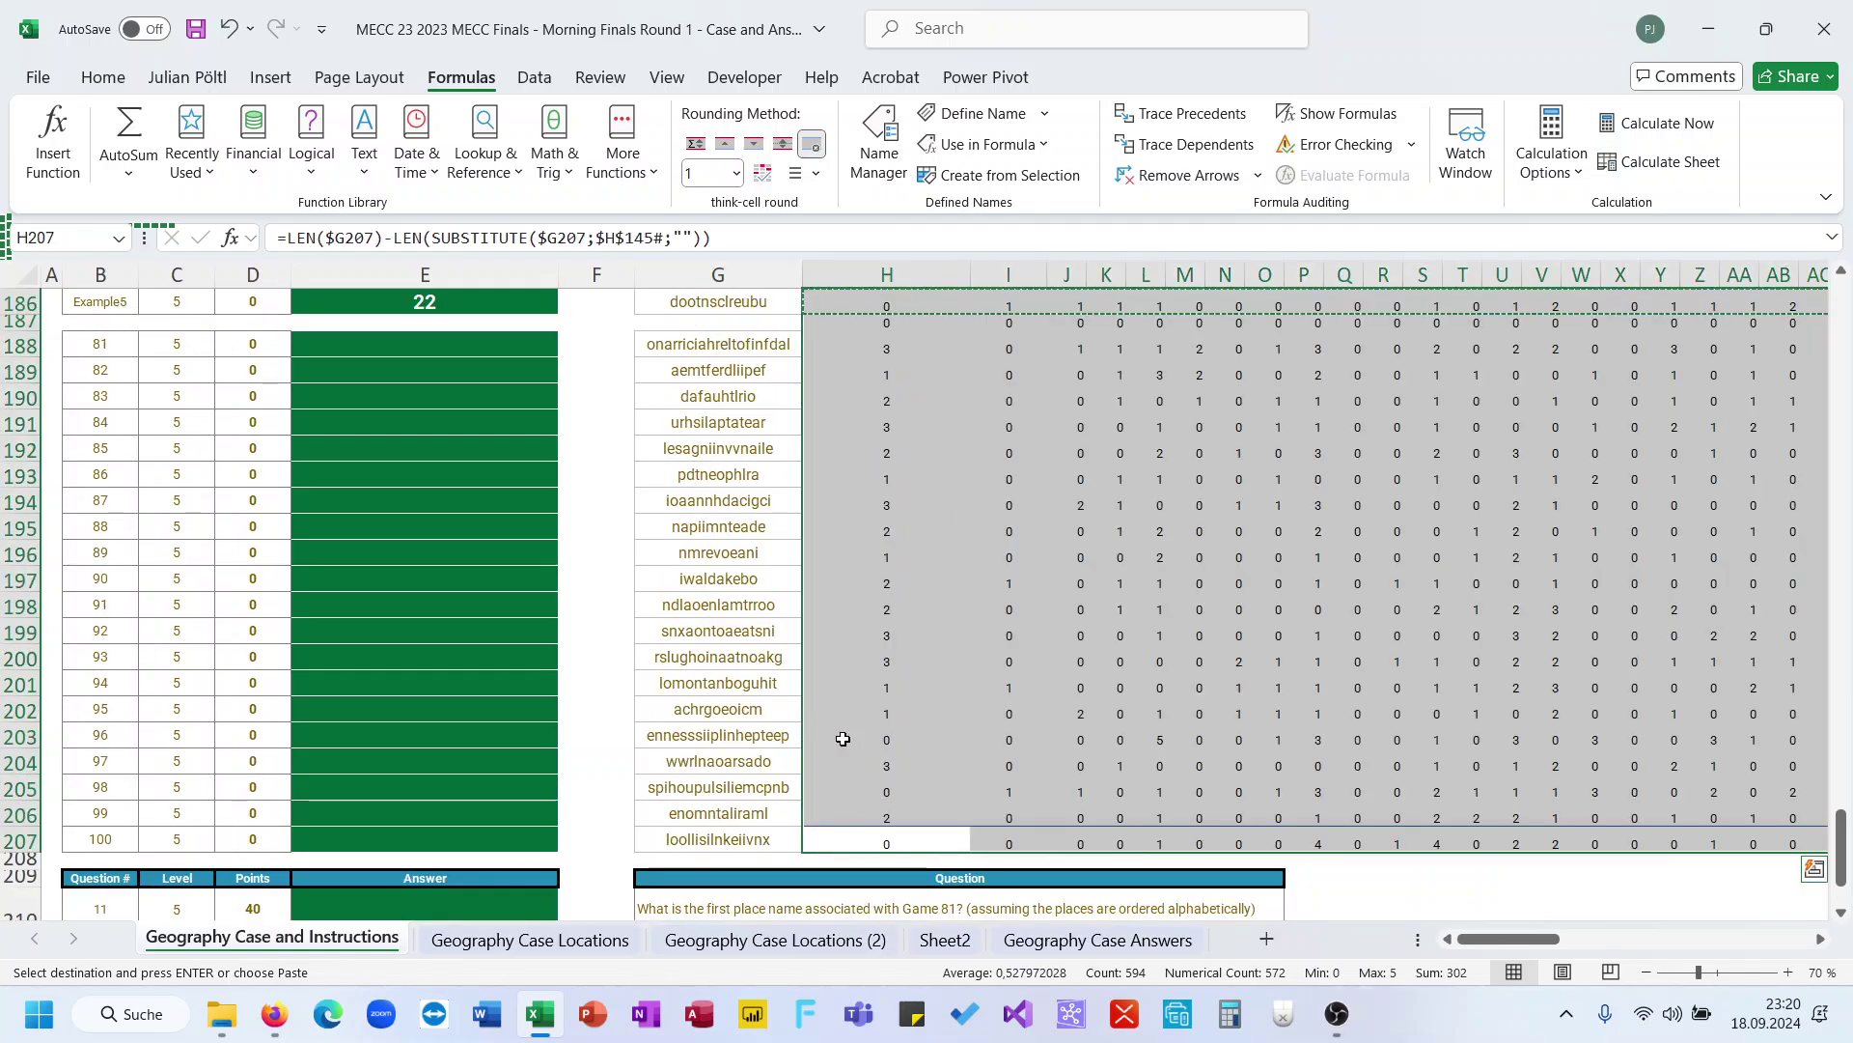
# Clear the unneeded formulas in the blank spacer row H187:AH187 and check the remaining count strings in column AH
pyautogui.scroll(3, 843, 739)
pyautogui.click(871, 452)
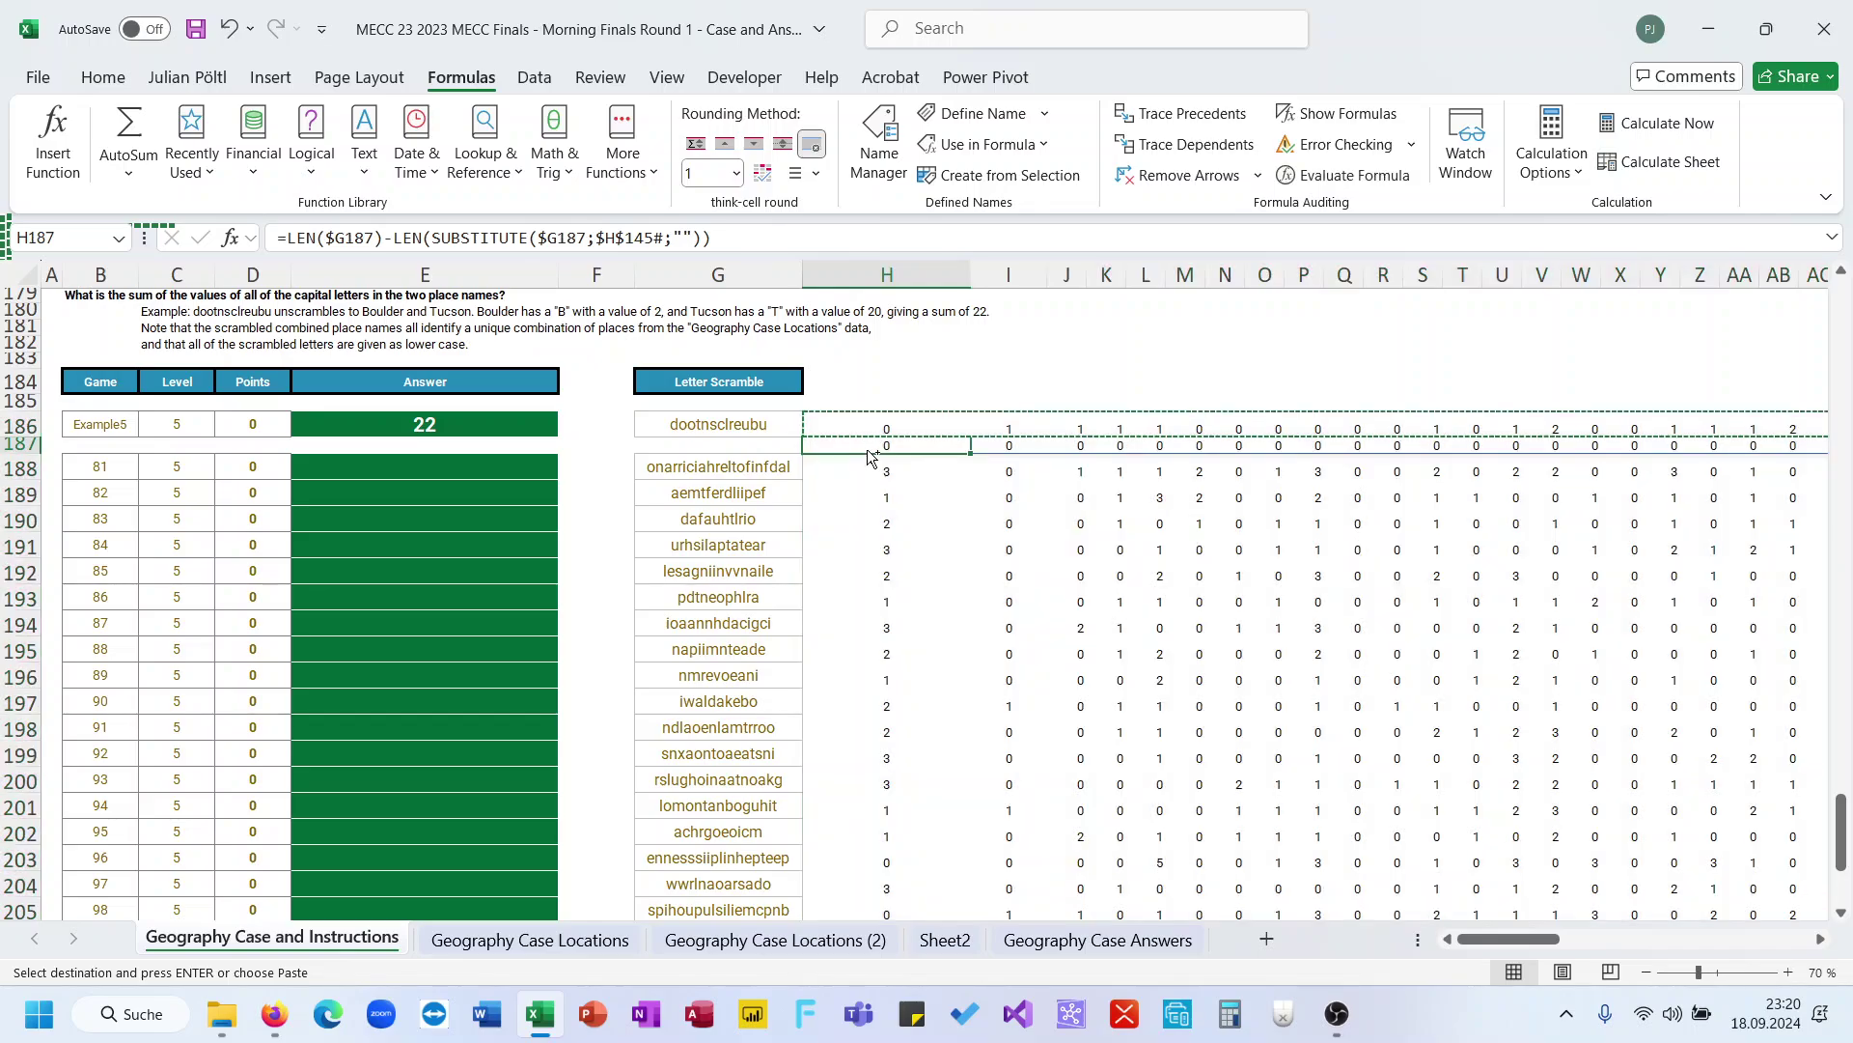
pyautogui.hotkey('ctrl', 'shift', 'Right')
pyautogui.press('Delete')
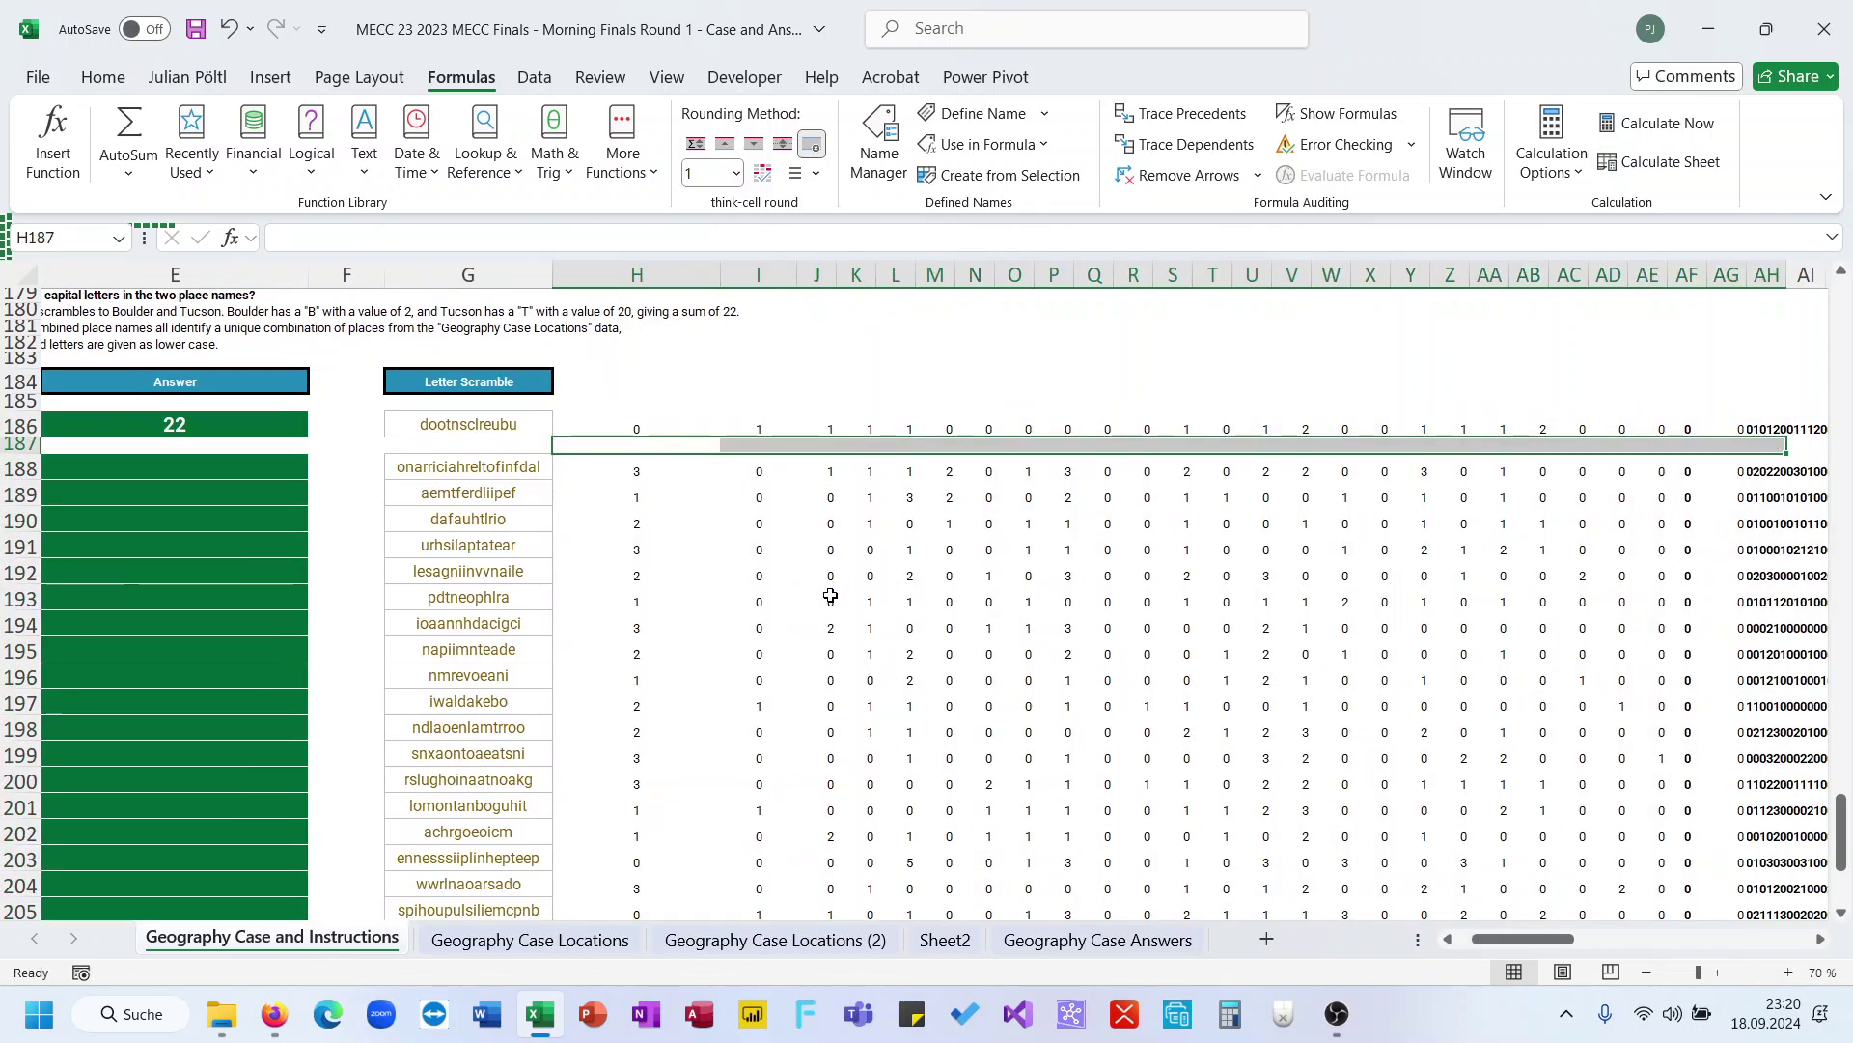
pyautogui.hscroll(2, 830, 596)
pyautogui.hscroll(-3, 830, 595)
pyautogui.hscroll(5, 1089, 525)
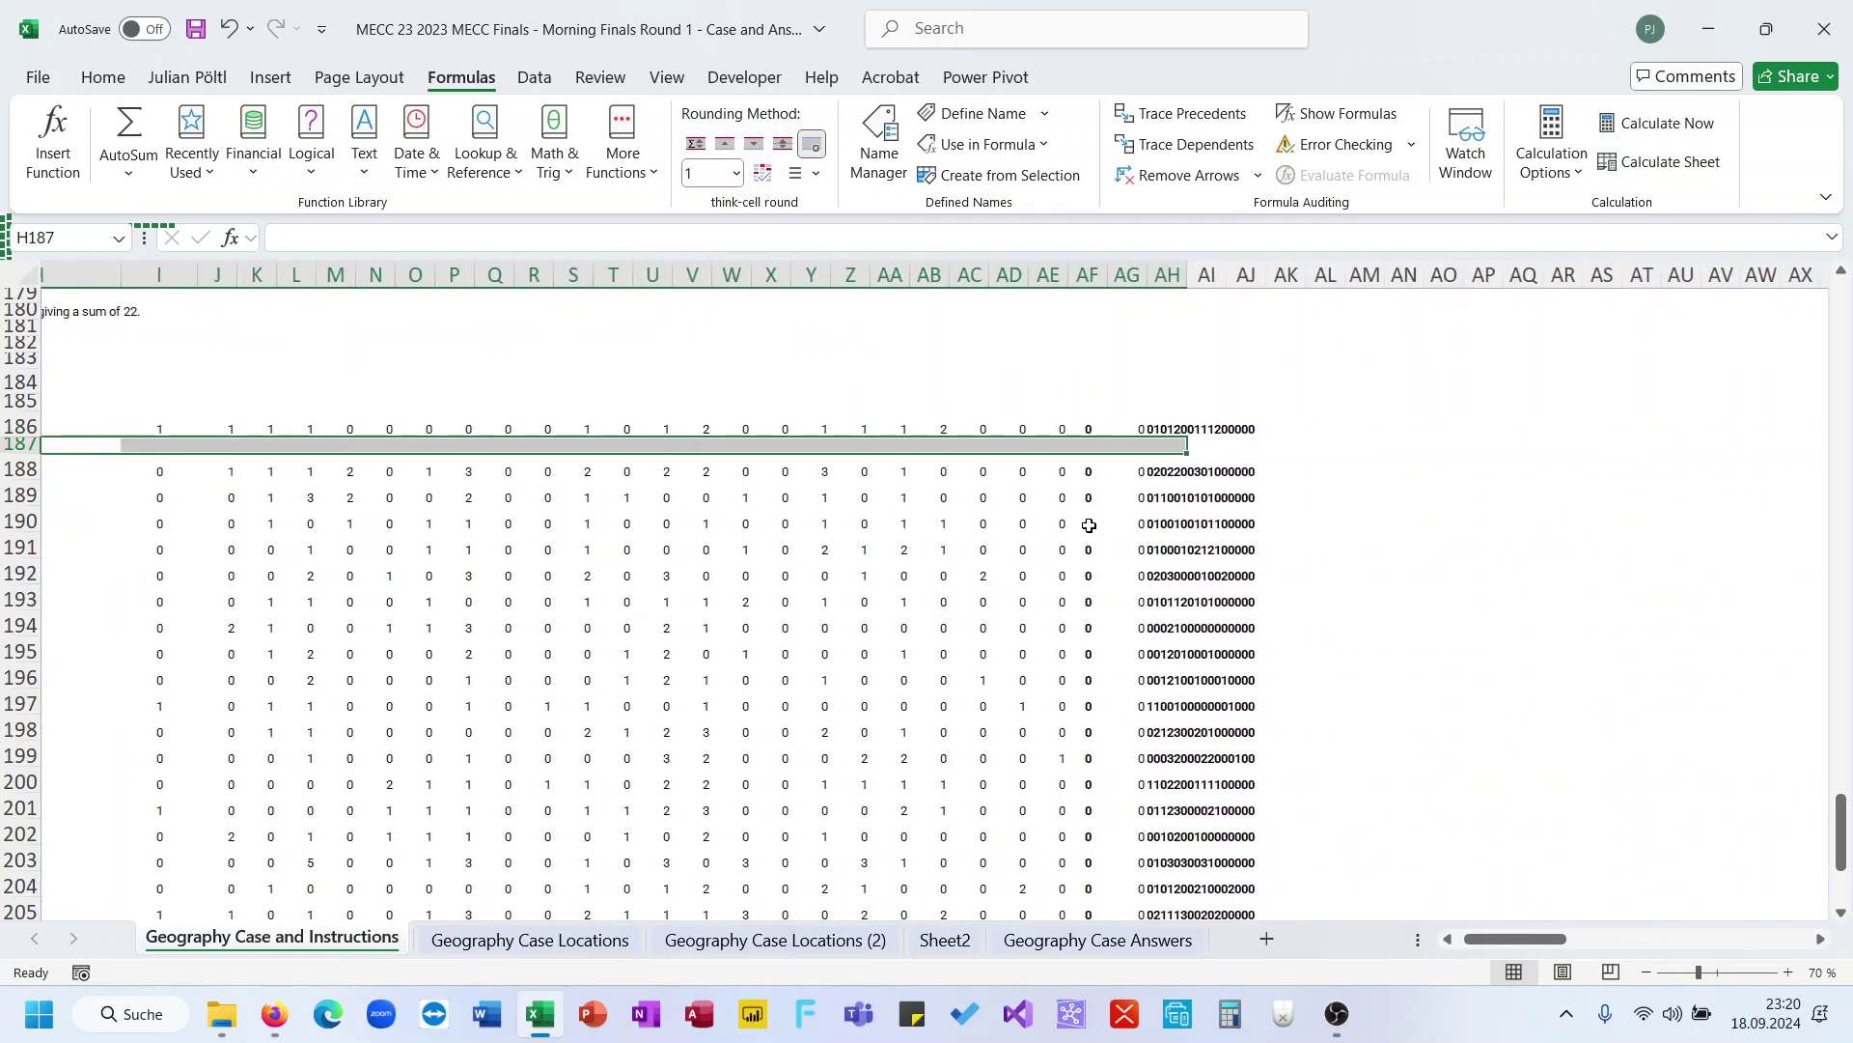
pyautogui.click(1171, 428)
pyautogui.hscroll(-5, 521, 421)
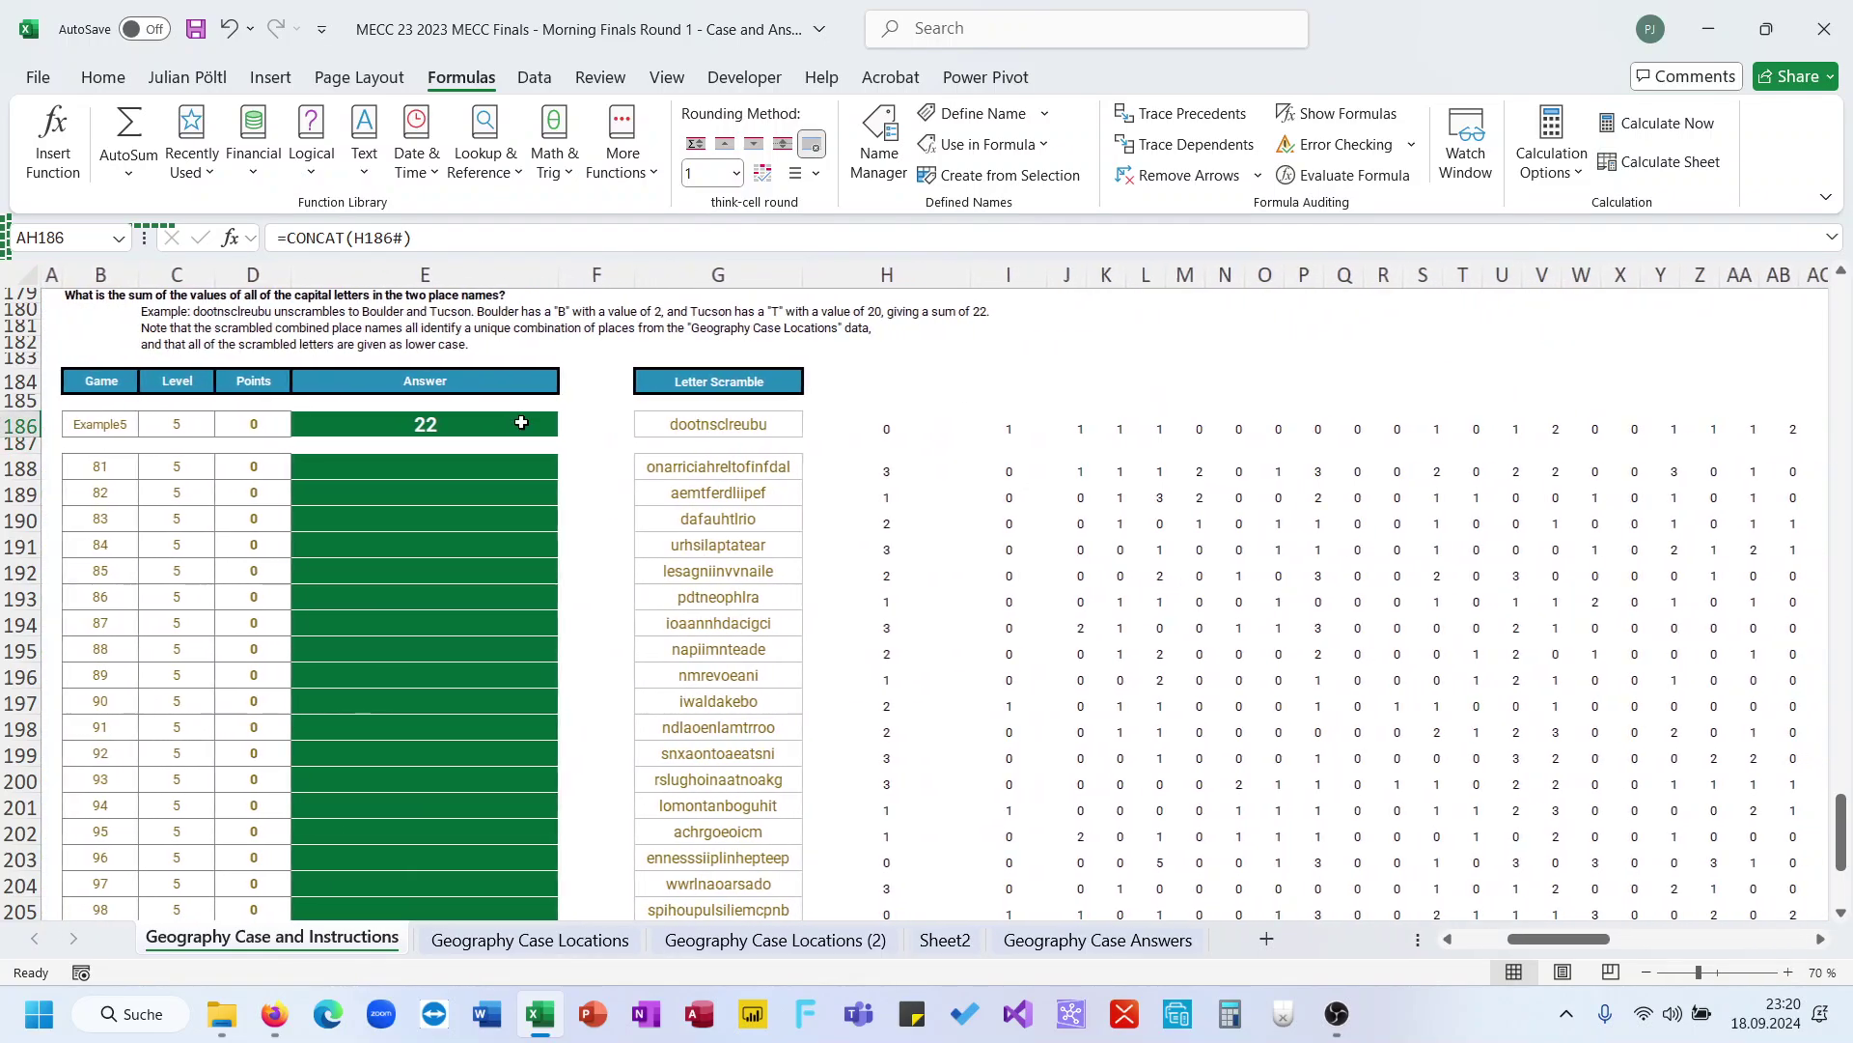
pyautogui.click(452, 468)
pyautogui.write('=xl')
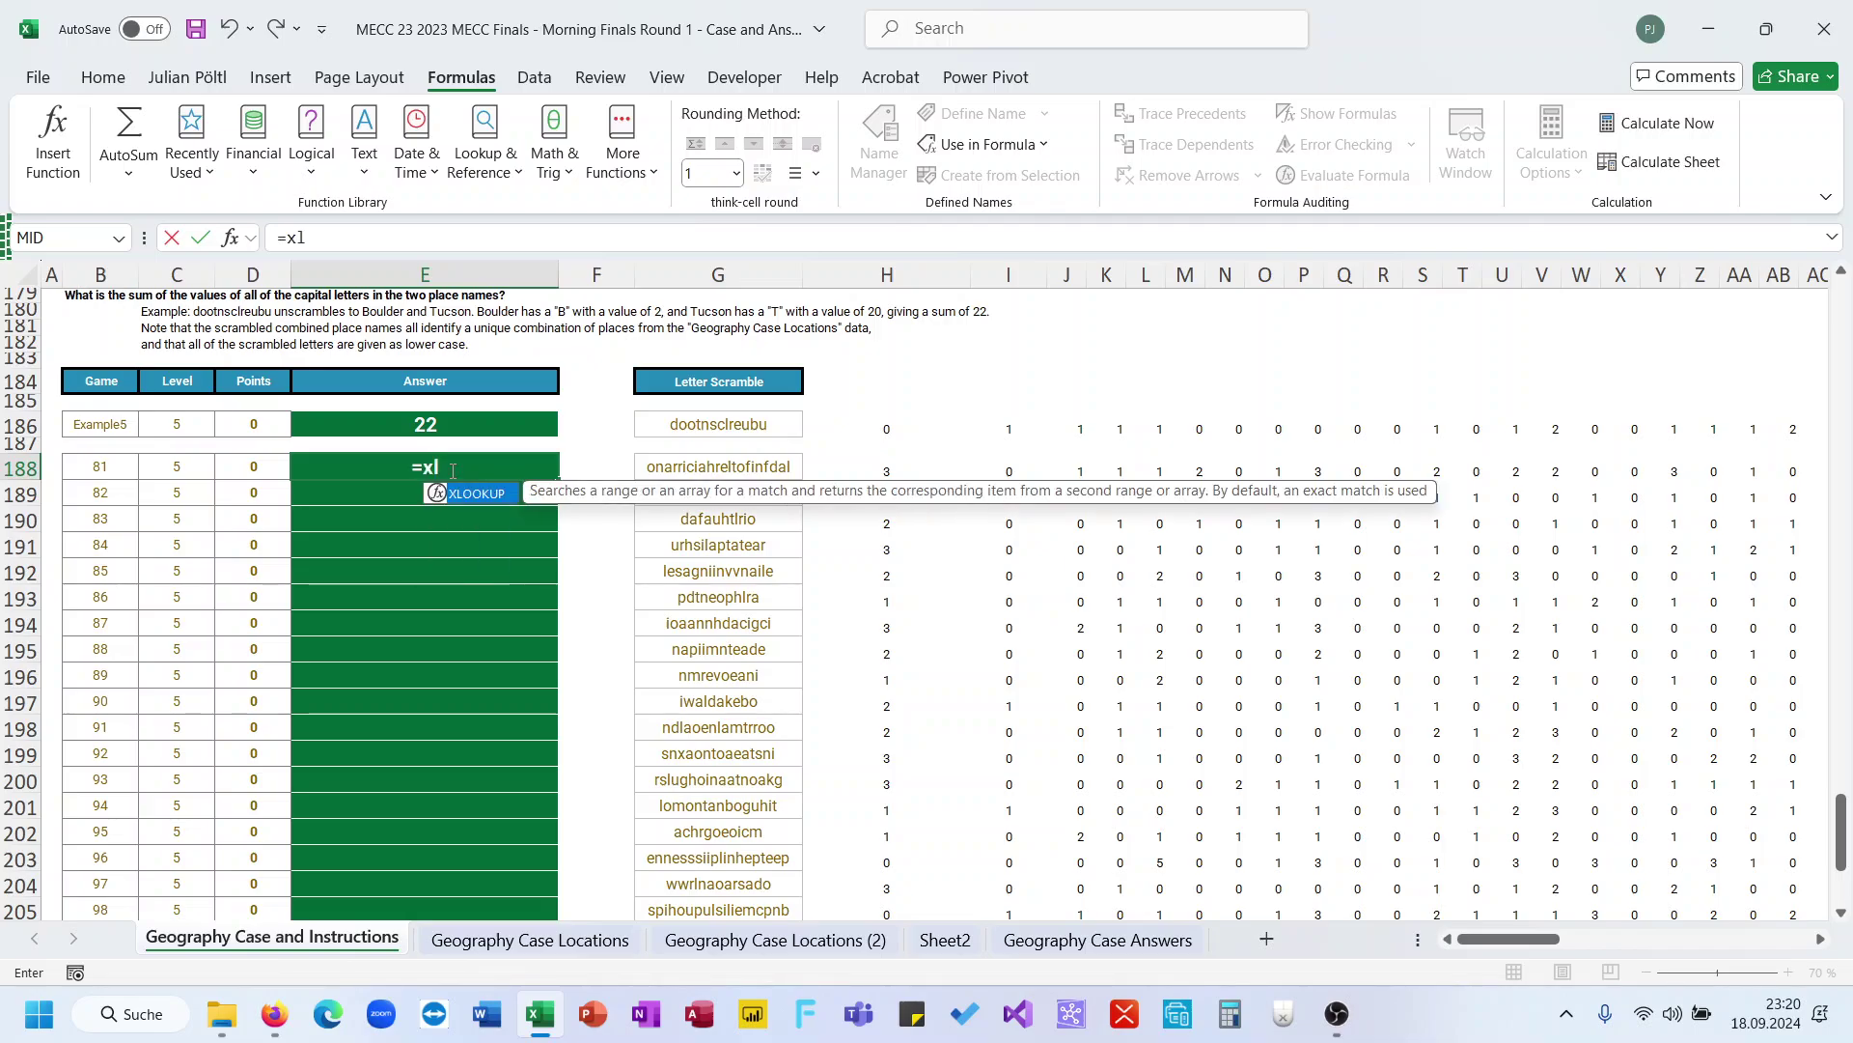
pyautogui.press('Tab')
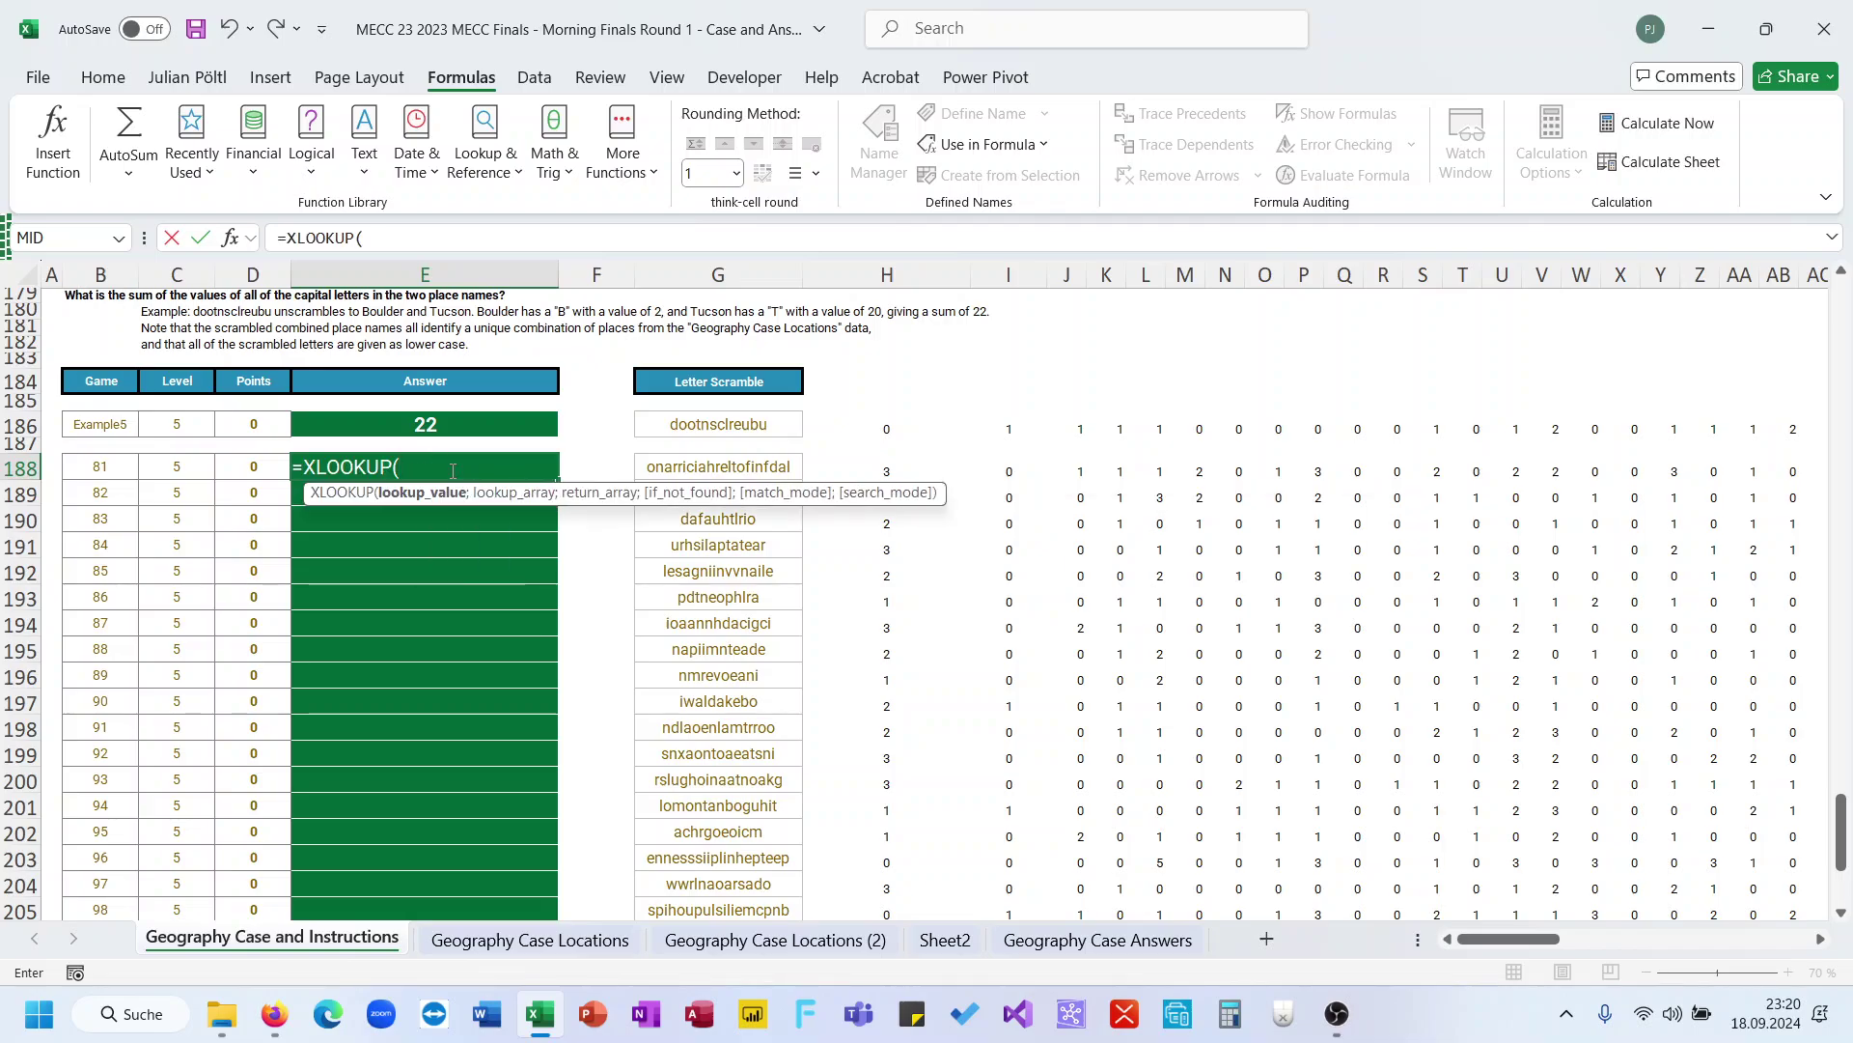
pyautogui.press('Escape')
# Check the capital-letter value formula in D3 on Geography Case Locations (2) and the combination list on Sheet2
pyautogui.click(618, 942)
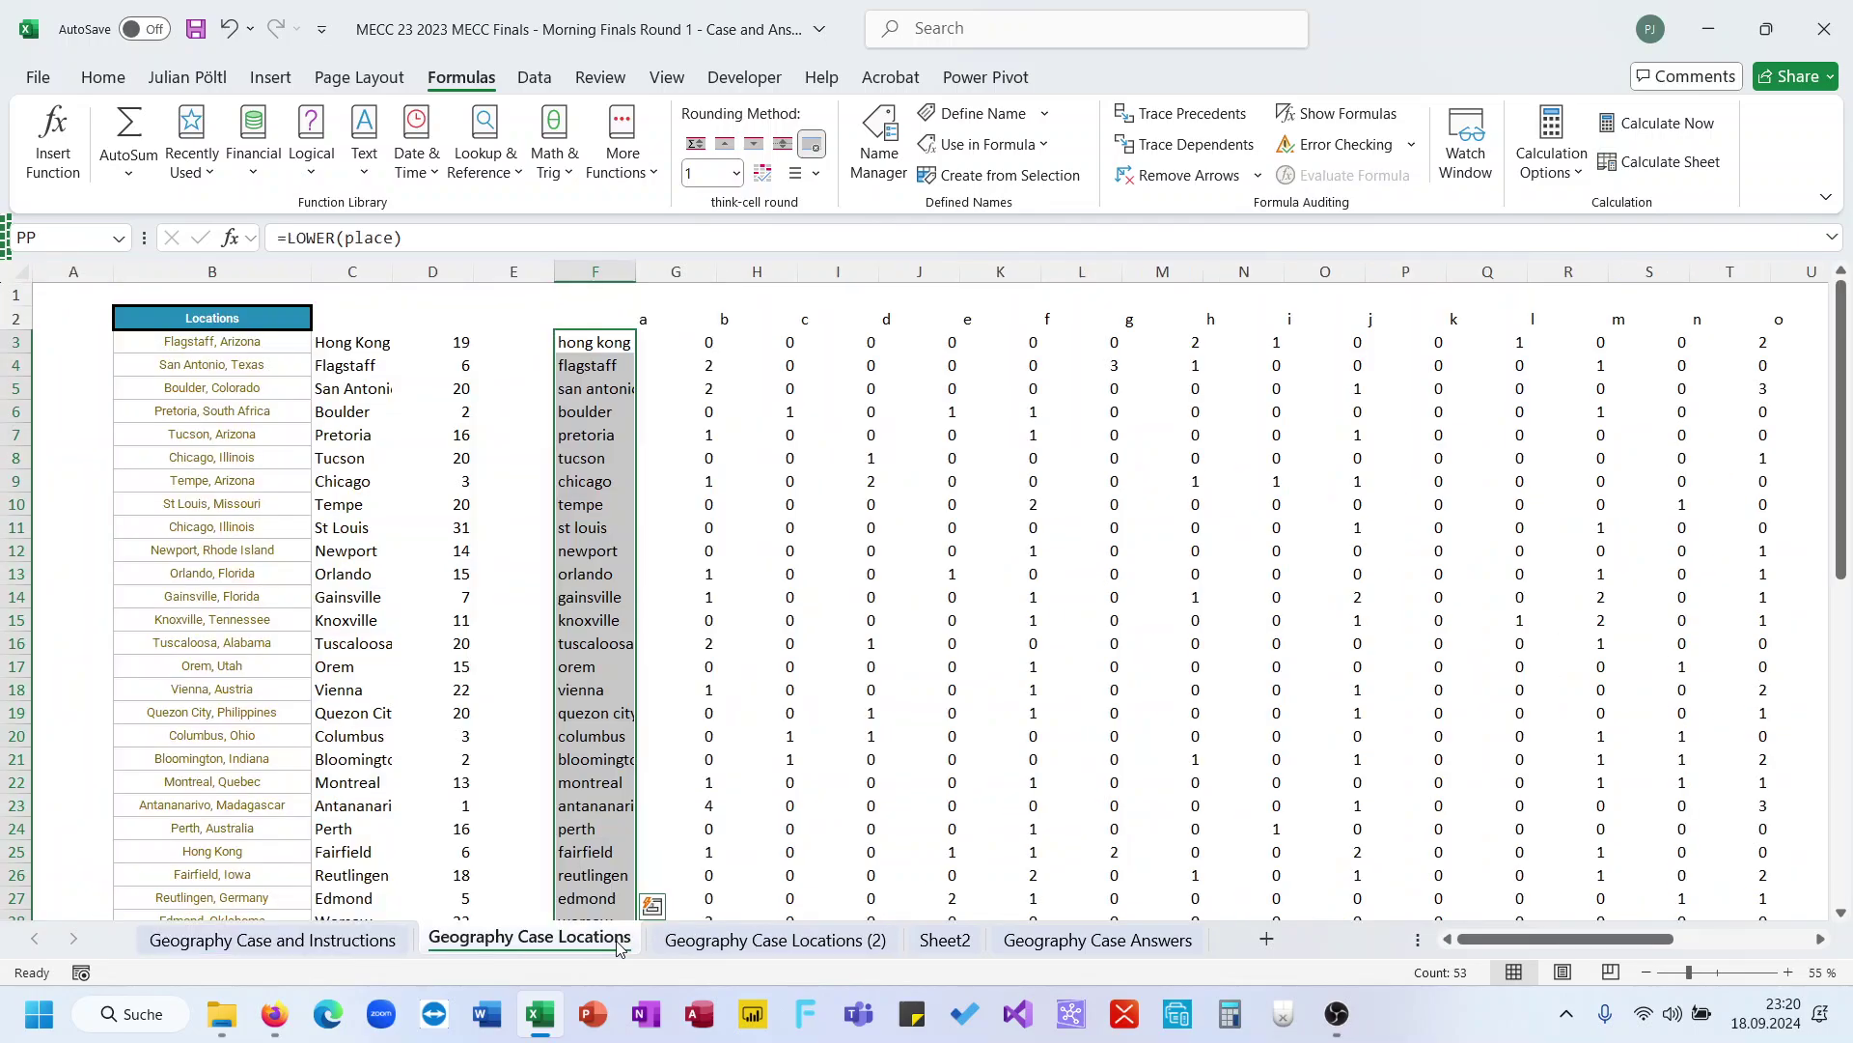
pyautogui.click(783, 951)
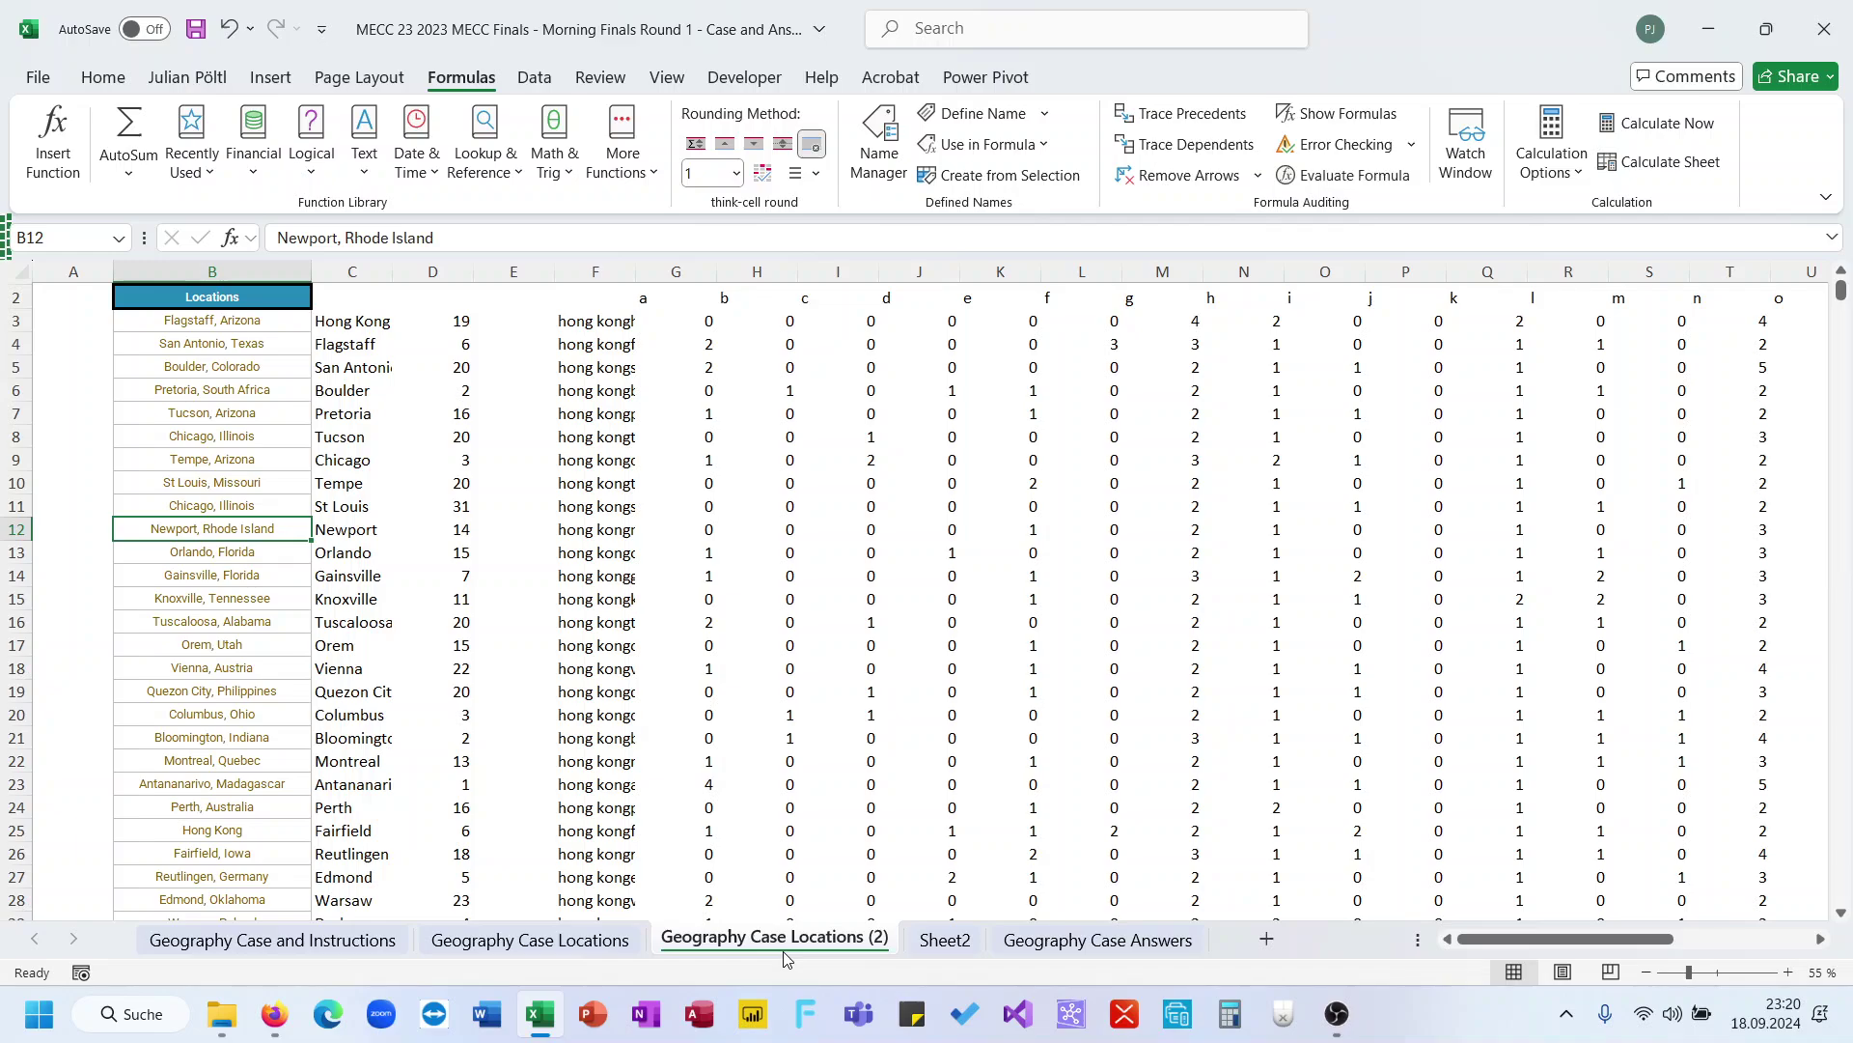
pyautogui.click(469, 322)
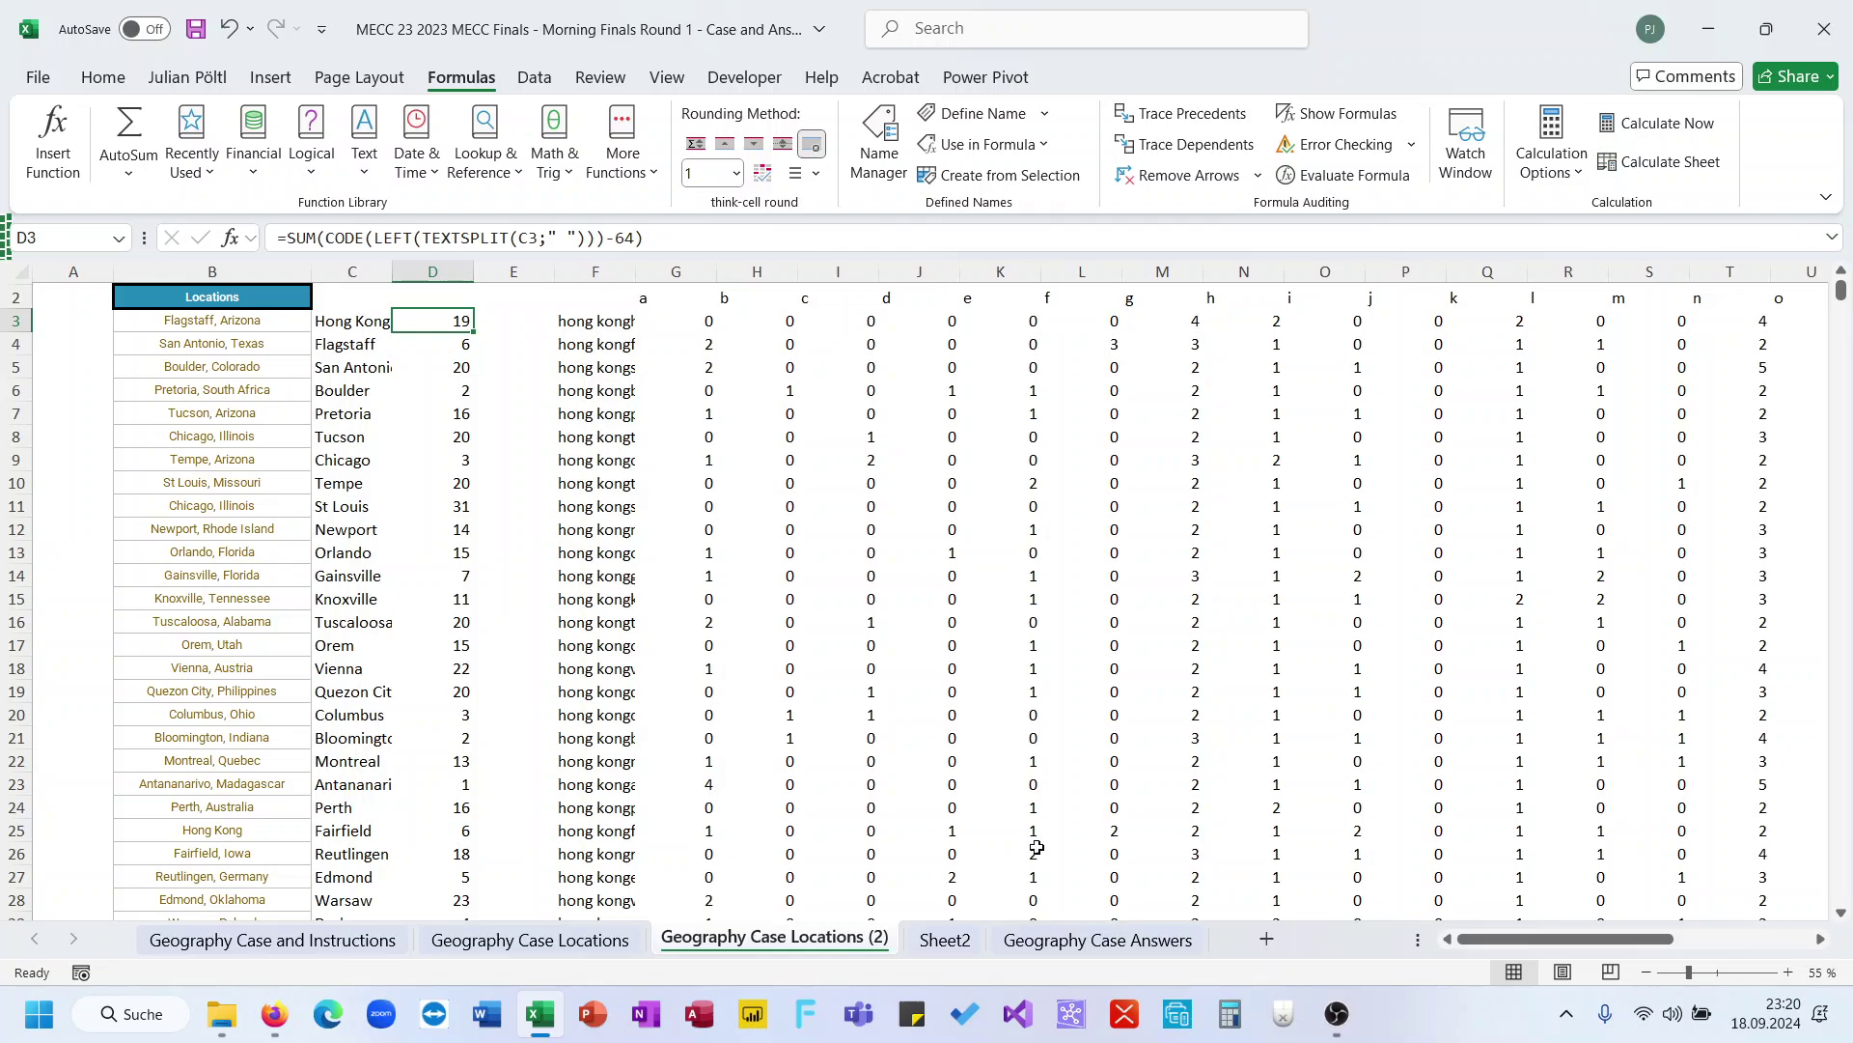
pyautogui.click(943, 943)
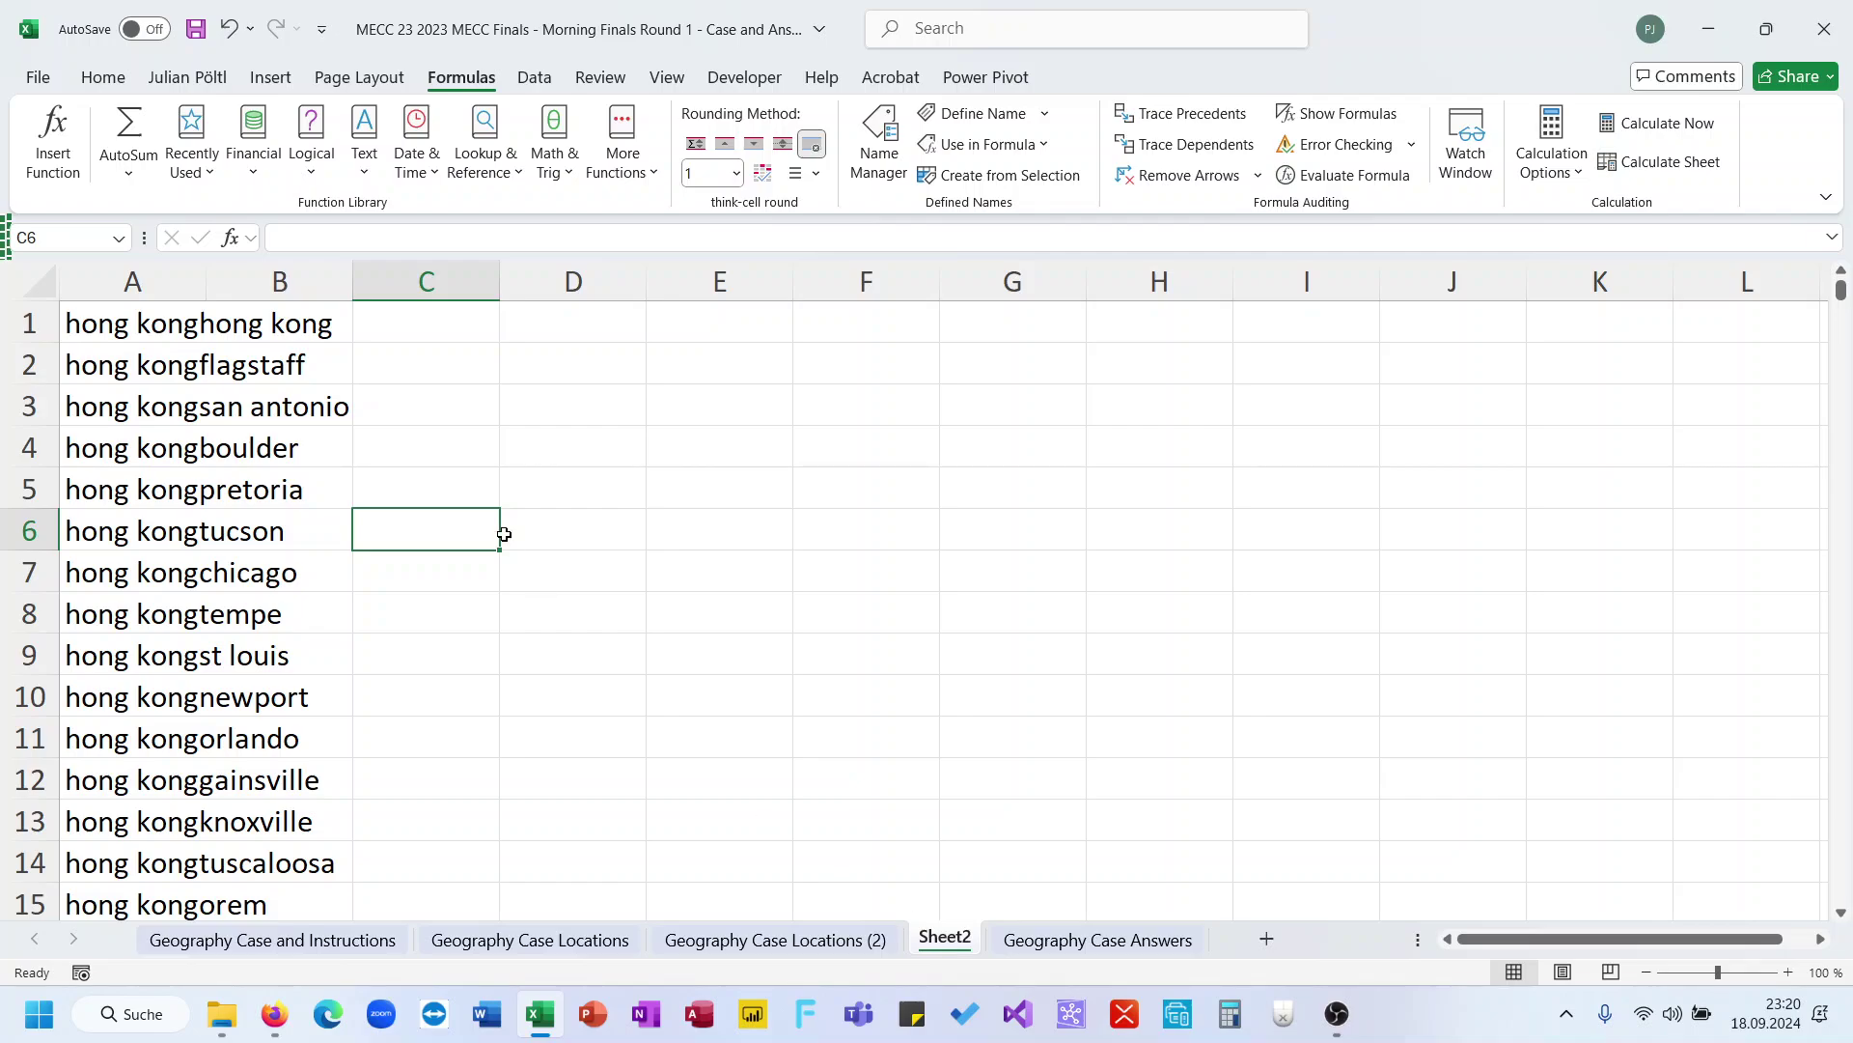
# On Geography Case Locations, select the place list from C3 down to check its range name, and return to Sheet2
pyautogui.click(584, 935)
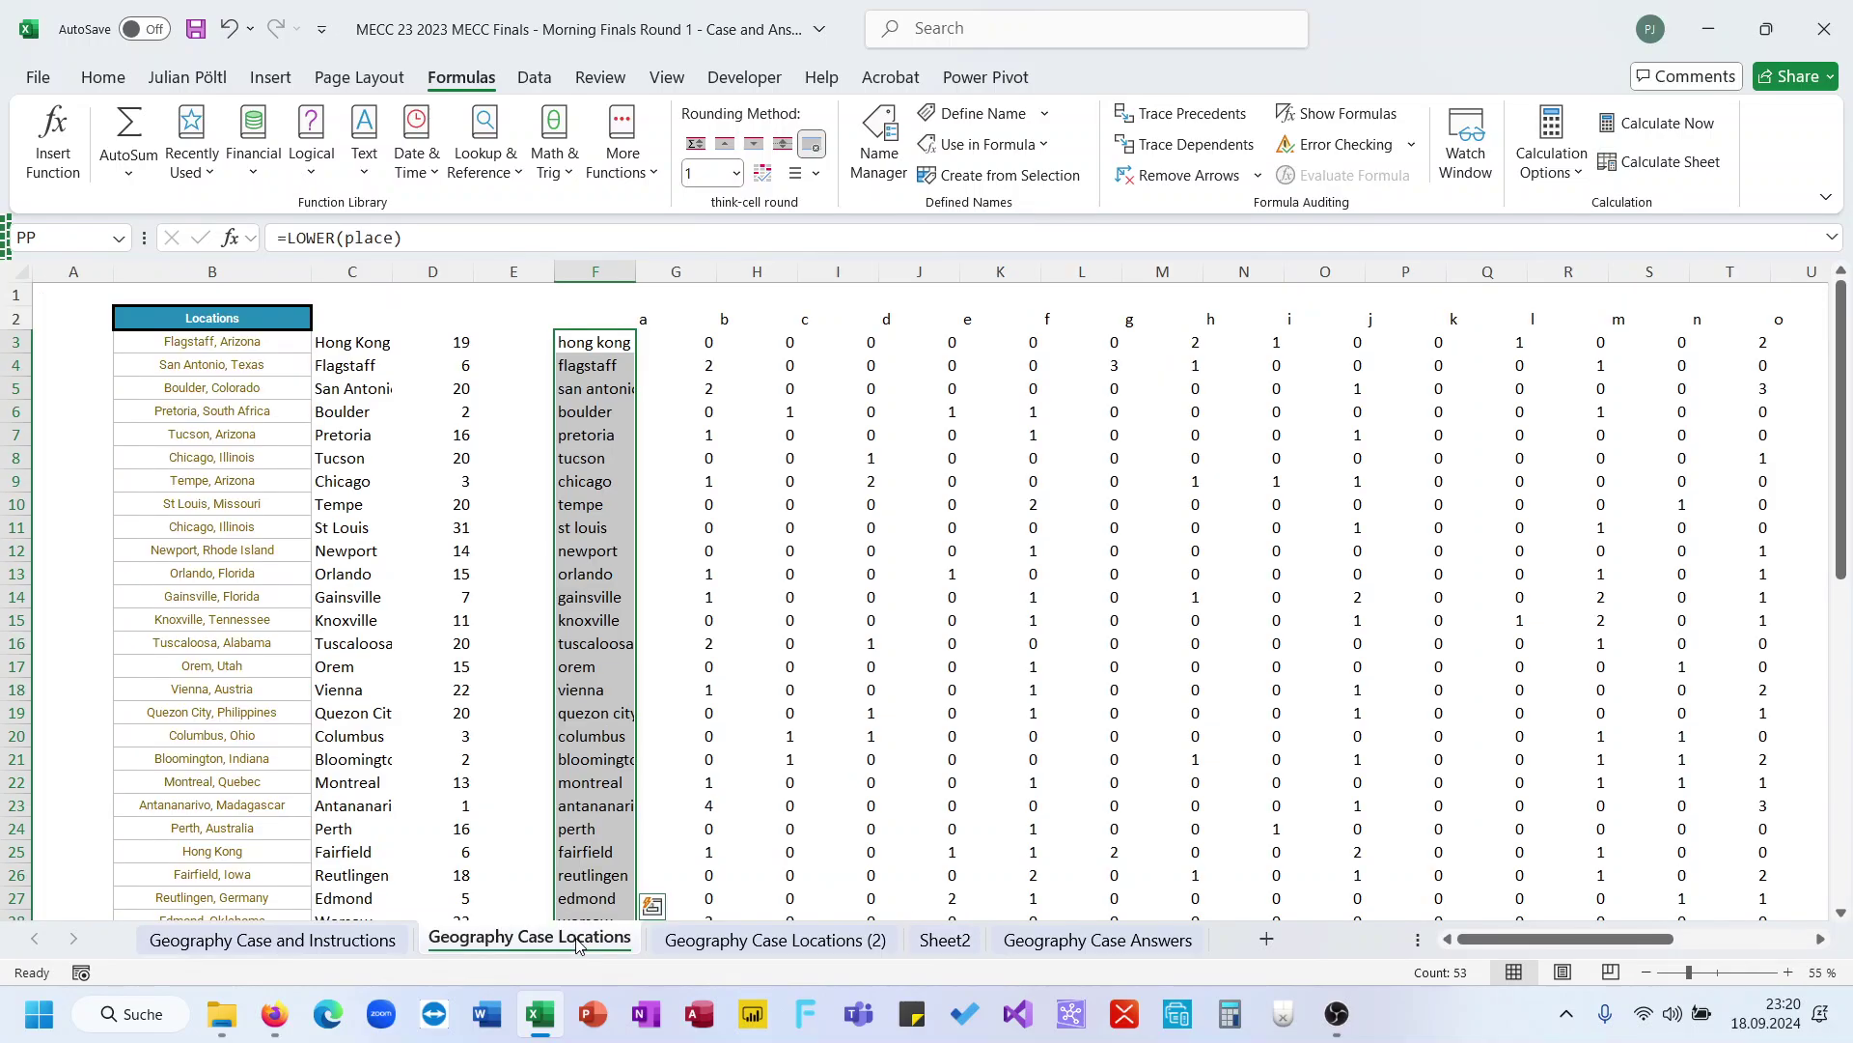
pyautogui.click(364, 342)
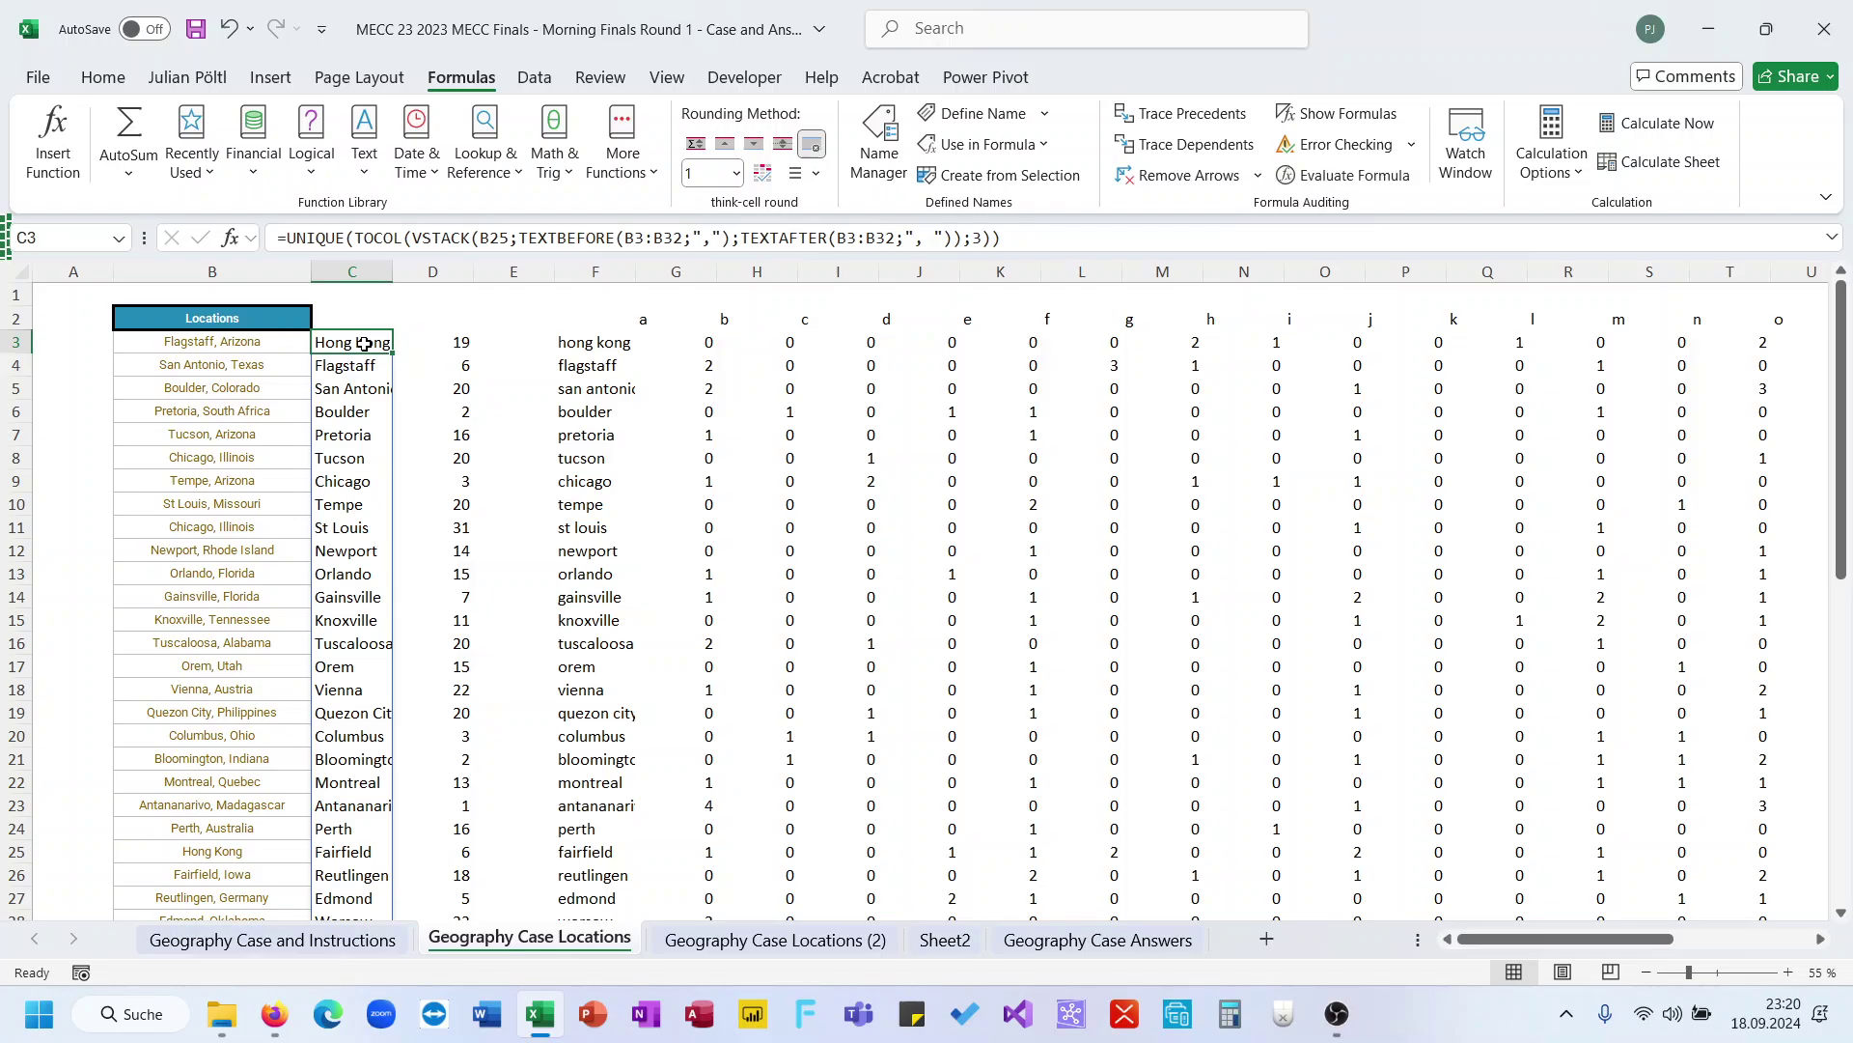
pyautogui.hotkey('ctrl', 'shift', 'Down')
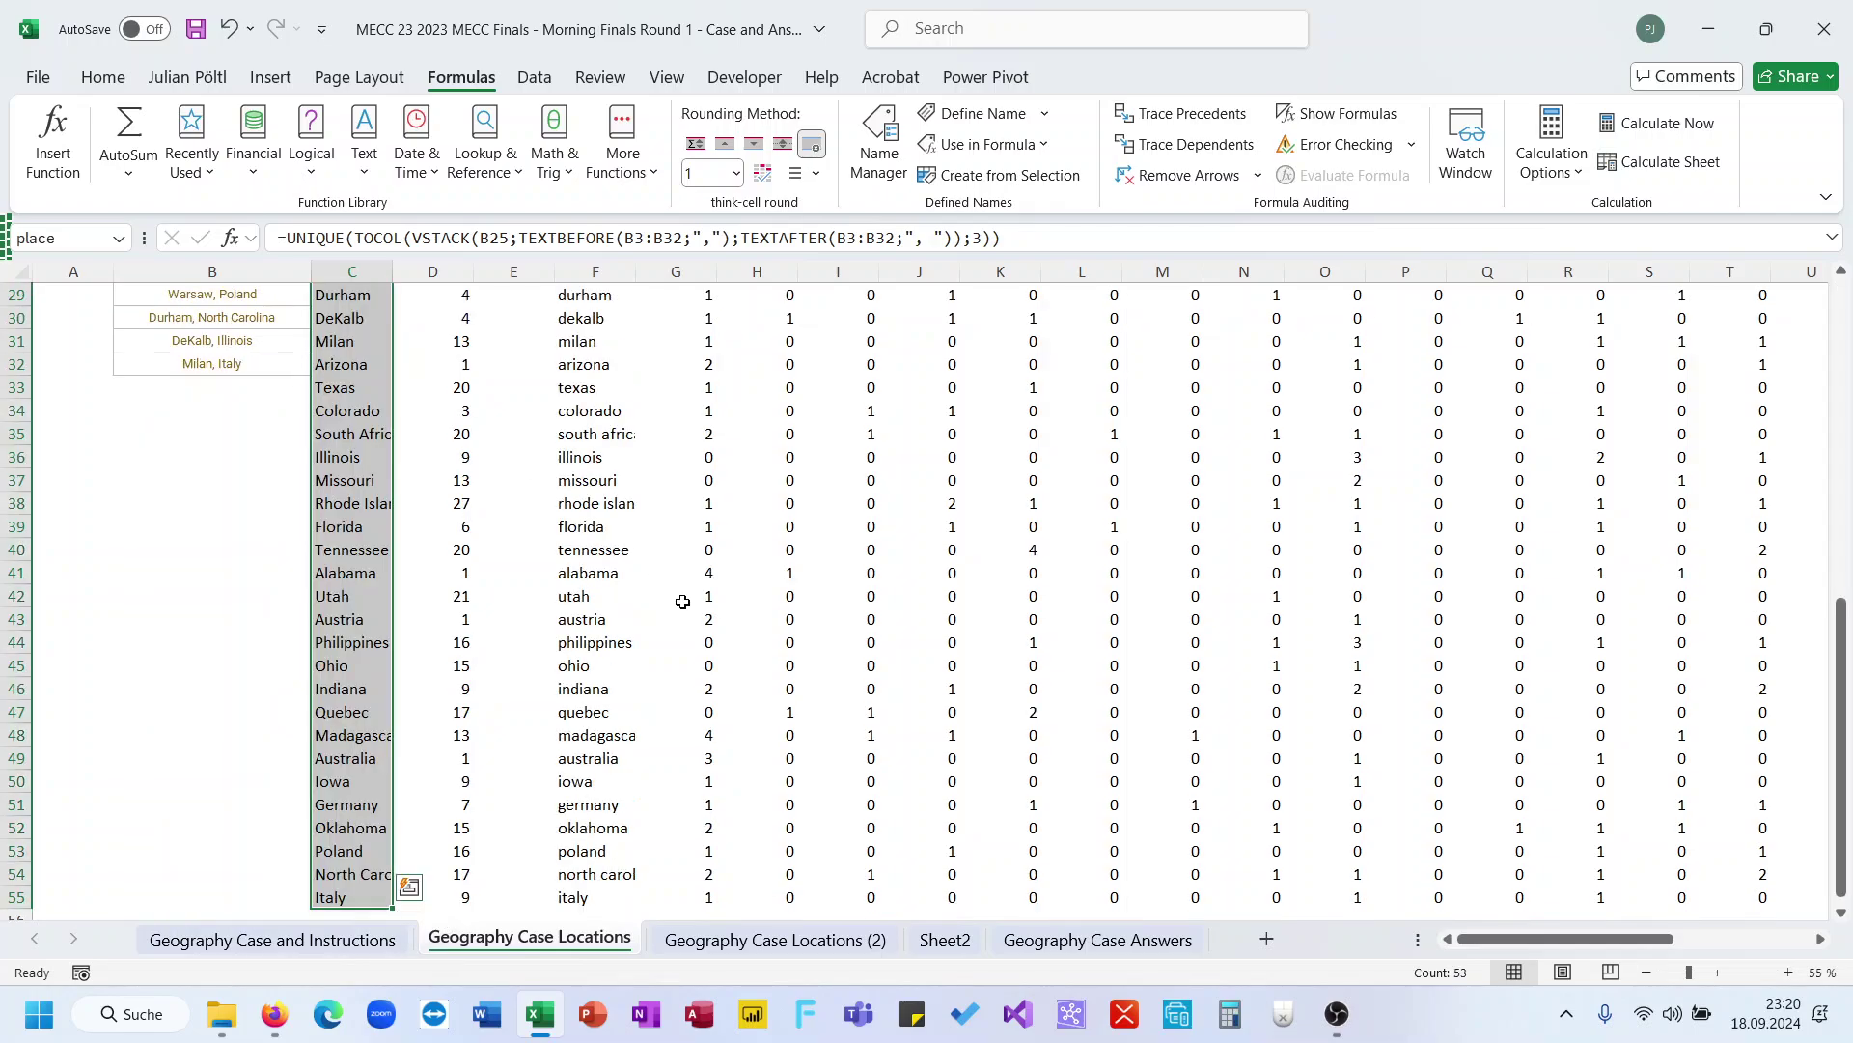
pyautogui.click(944, 935)
pyautogui.scroll(2, 344, 331)
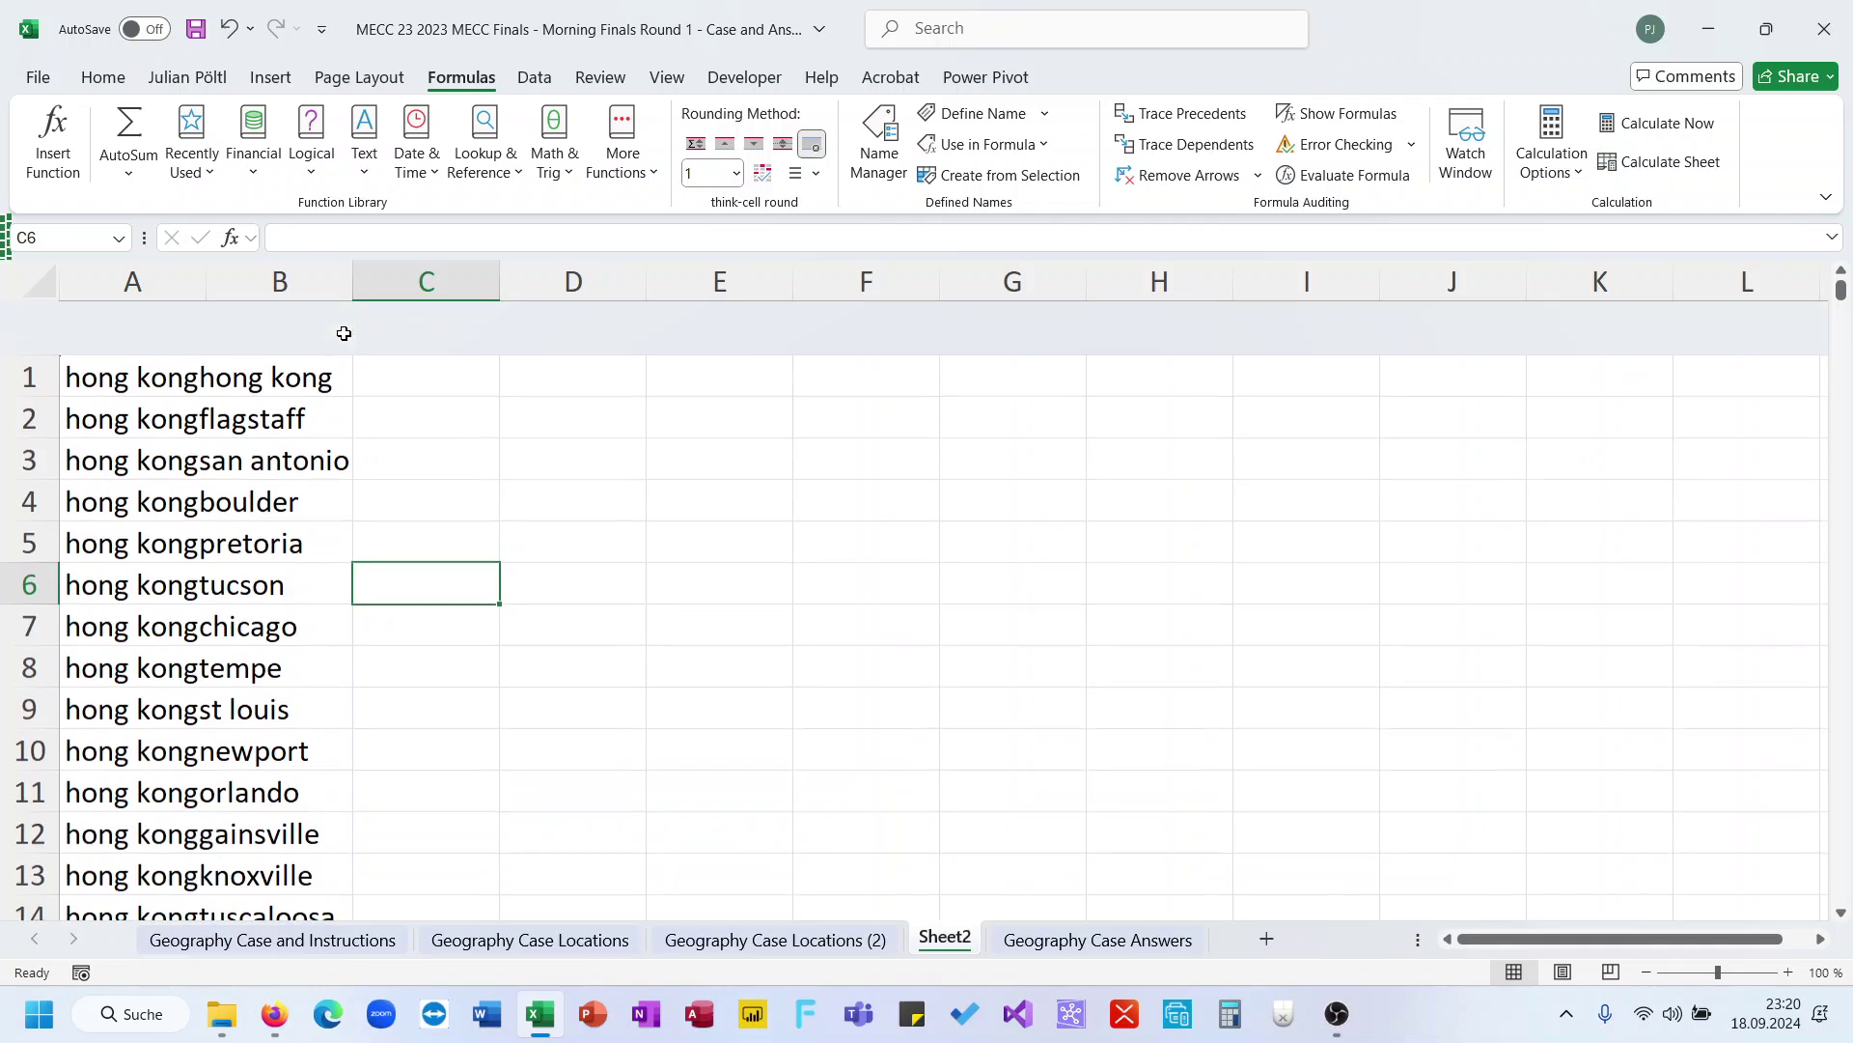
# Reuse the A1 combination formula in B1 on Sheet2, replacing both PP references with place: =TOCOL(place&TOROW(place))
pyautogui.click(125, 320)
pyautogui.click(345, 237)
pyautogui.tripleClick(346, 237)
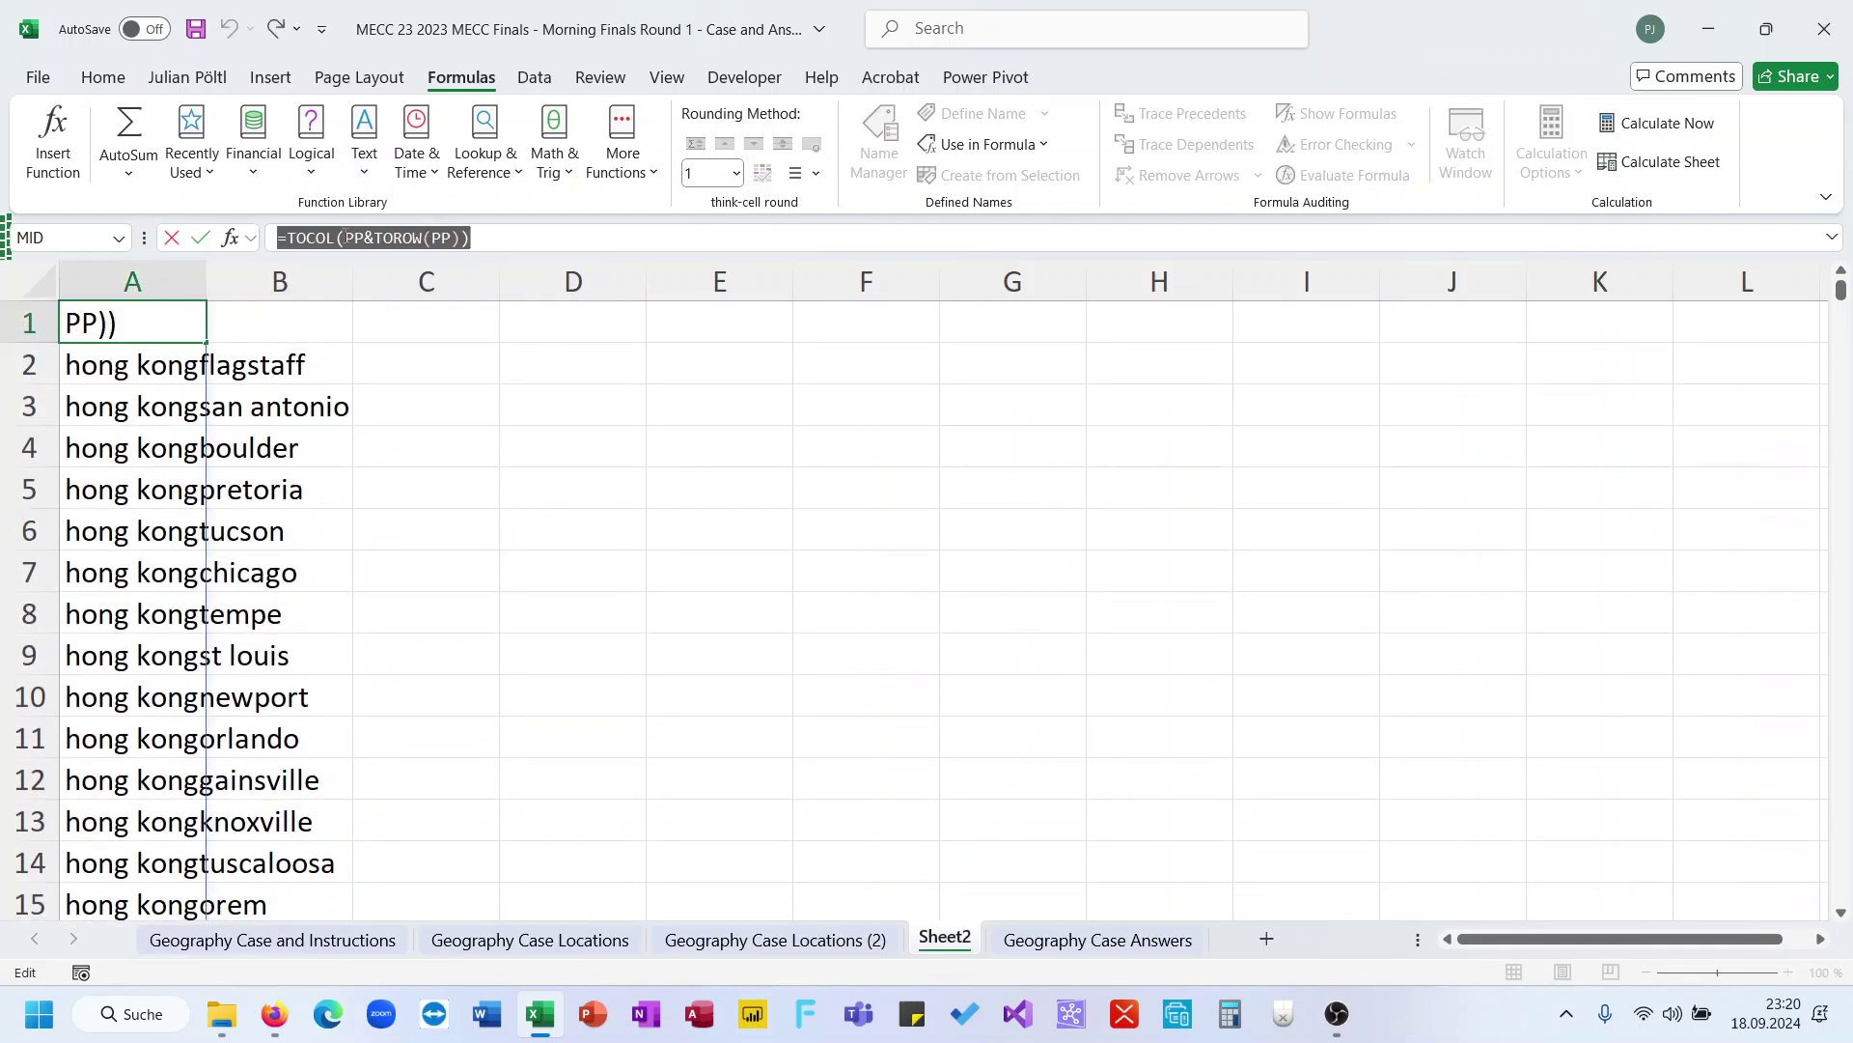
pyautogui.press('Return')
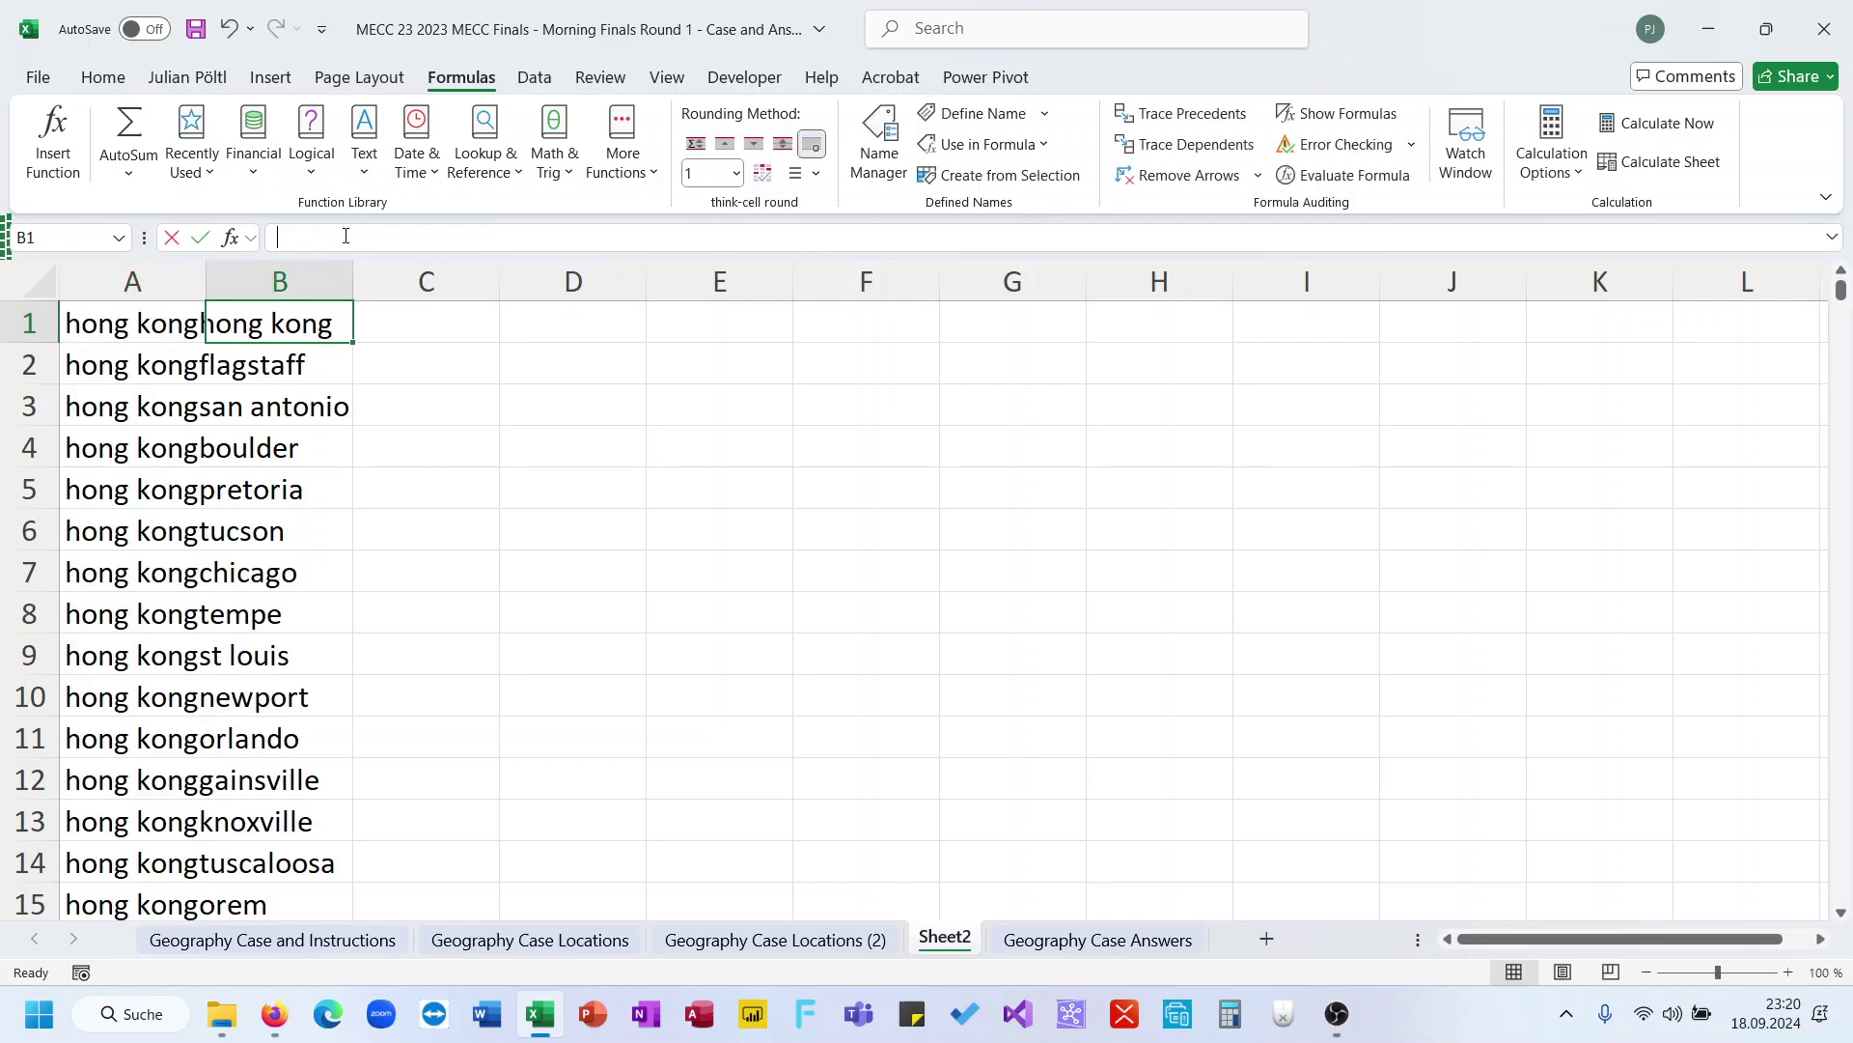
pyautogui.click(346, 236)
pyautogui.doubleClick(353, 237)
pyautogui.write('place')
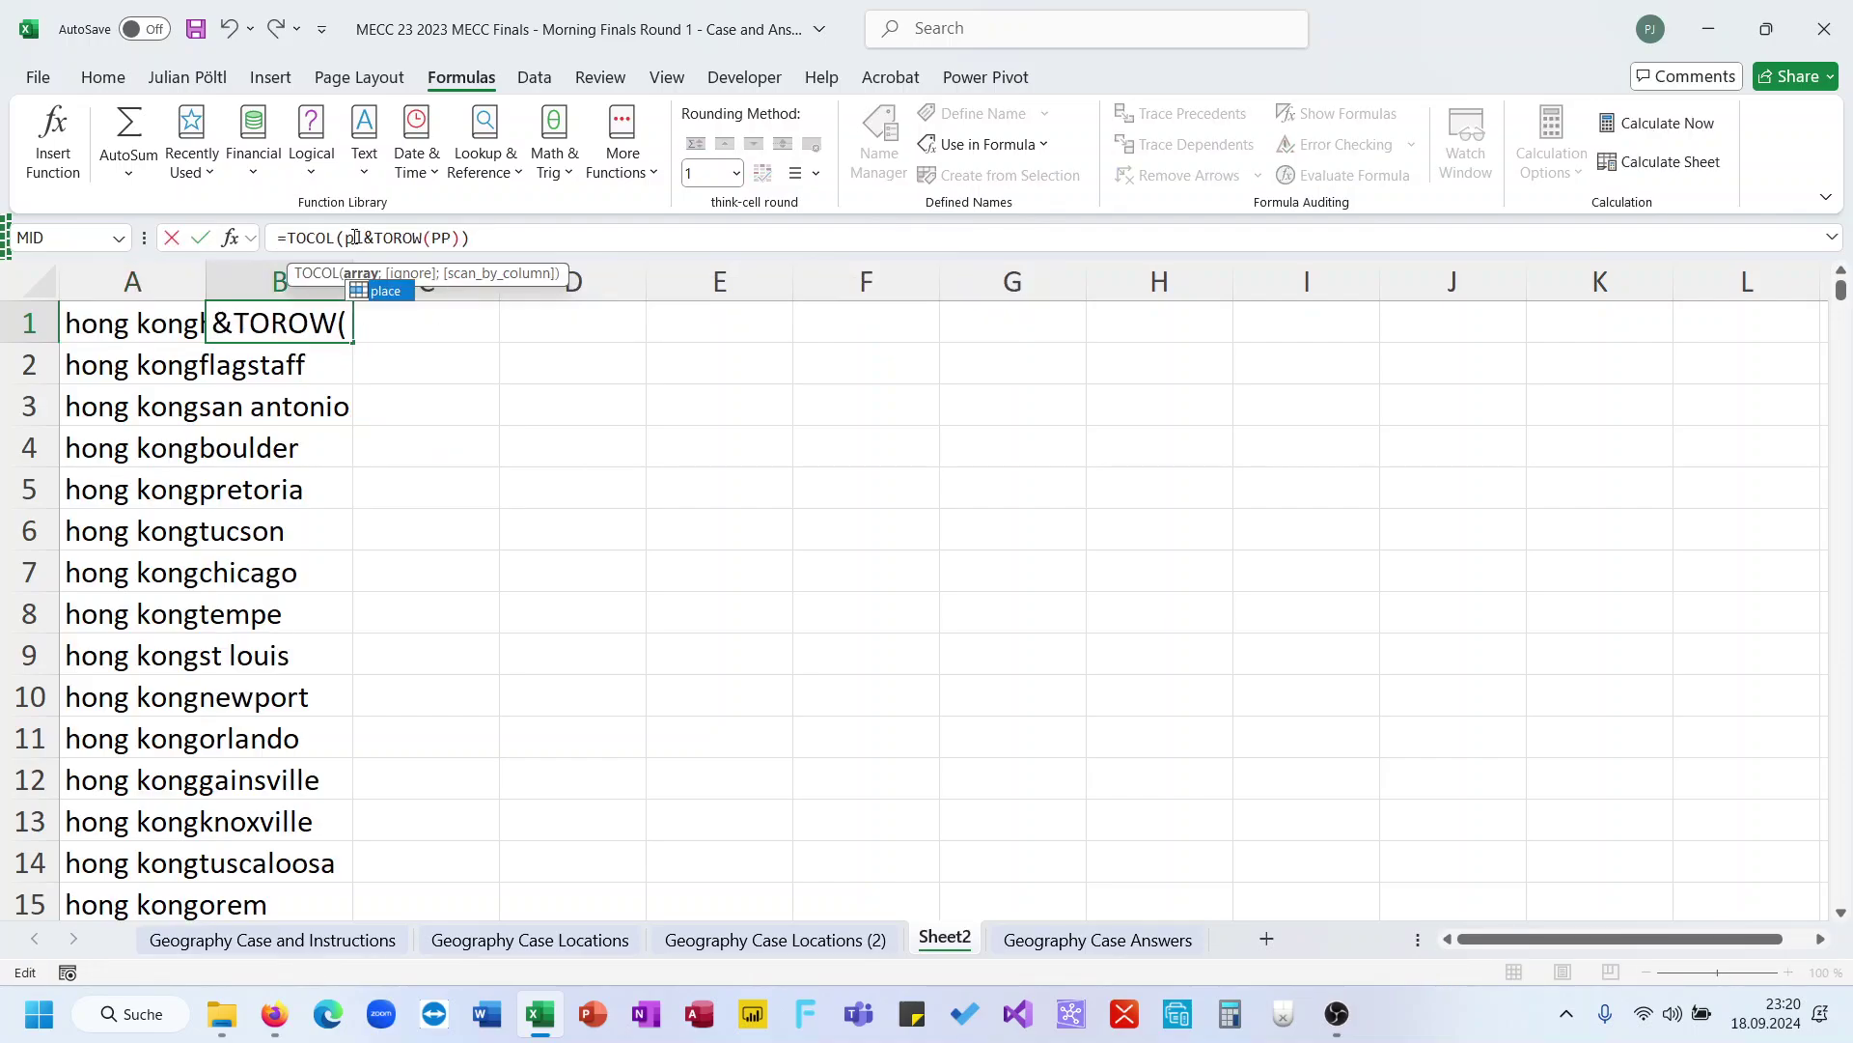
pyautogui.doubleClick(367, 236)
pyautogui.write('PP')
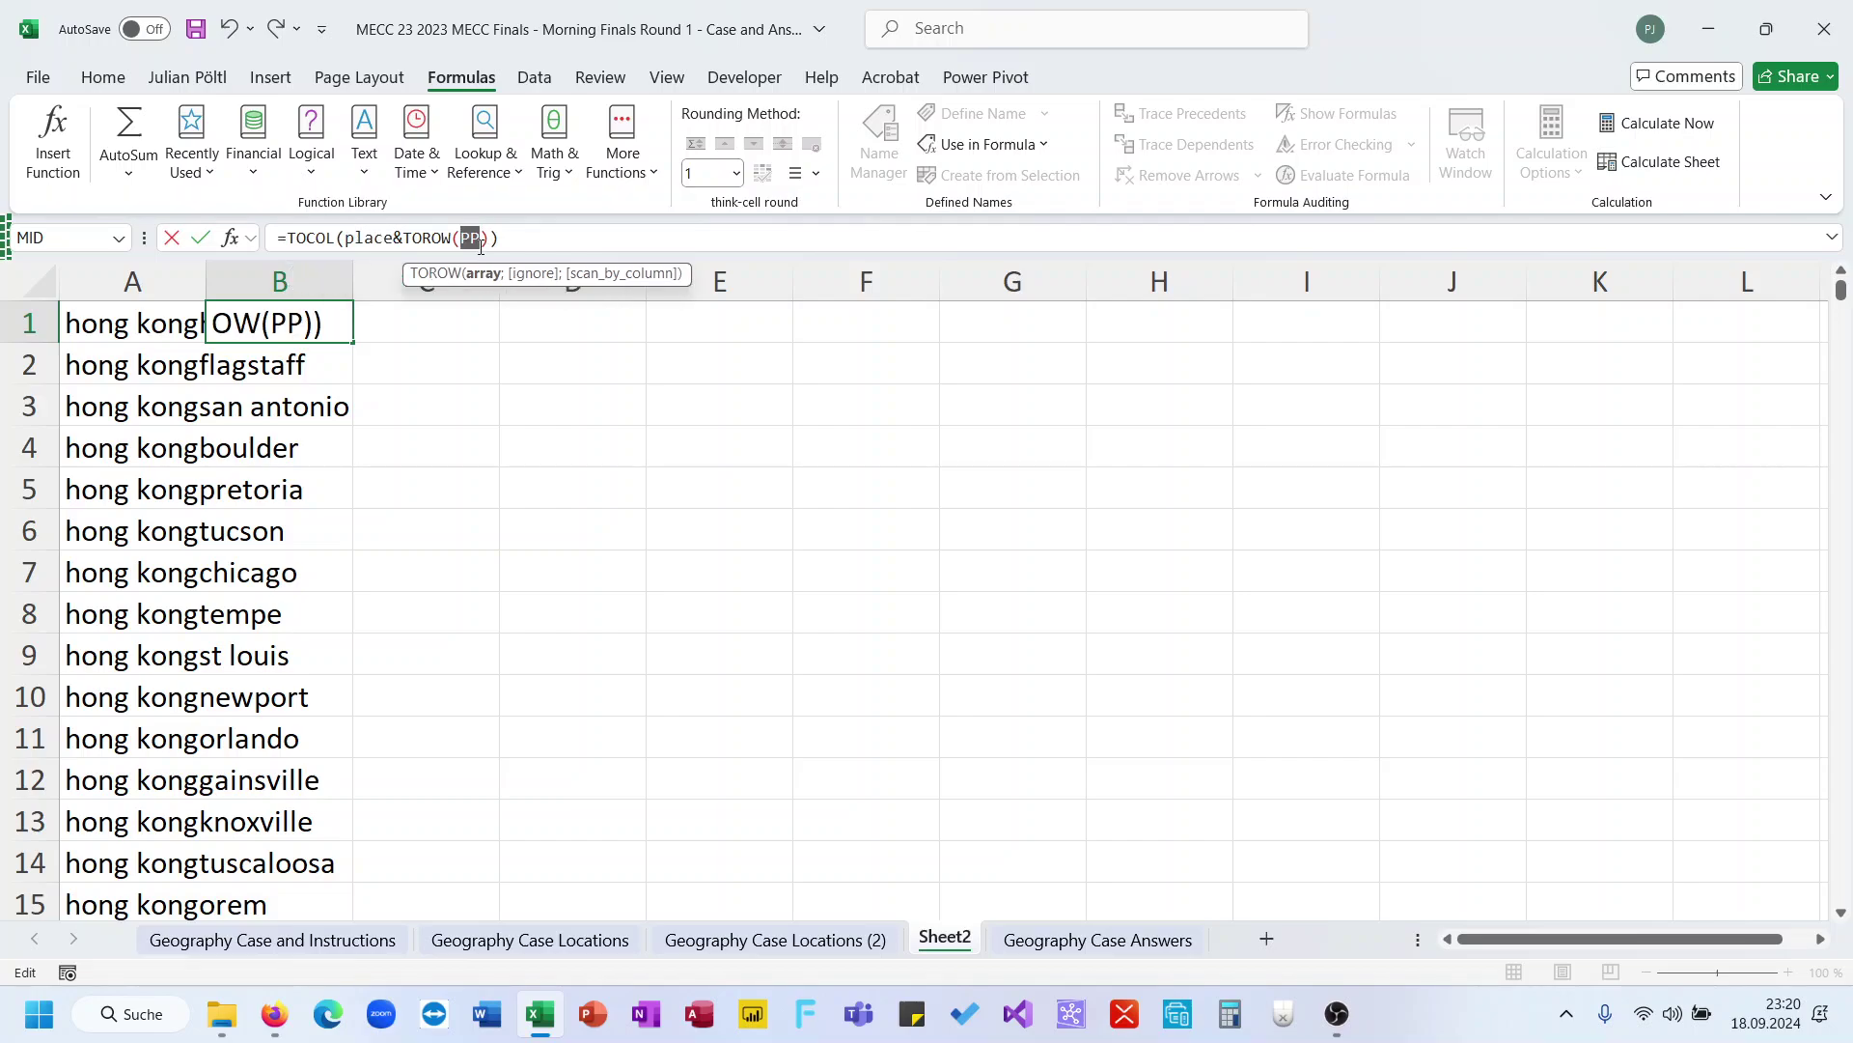
pyautogui.press('Return')
# Try to insert a " " separator into the combination formula in A1, and undo the change
pyautogui.press('Left')
pyautogui.press('Down')
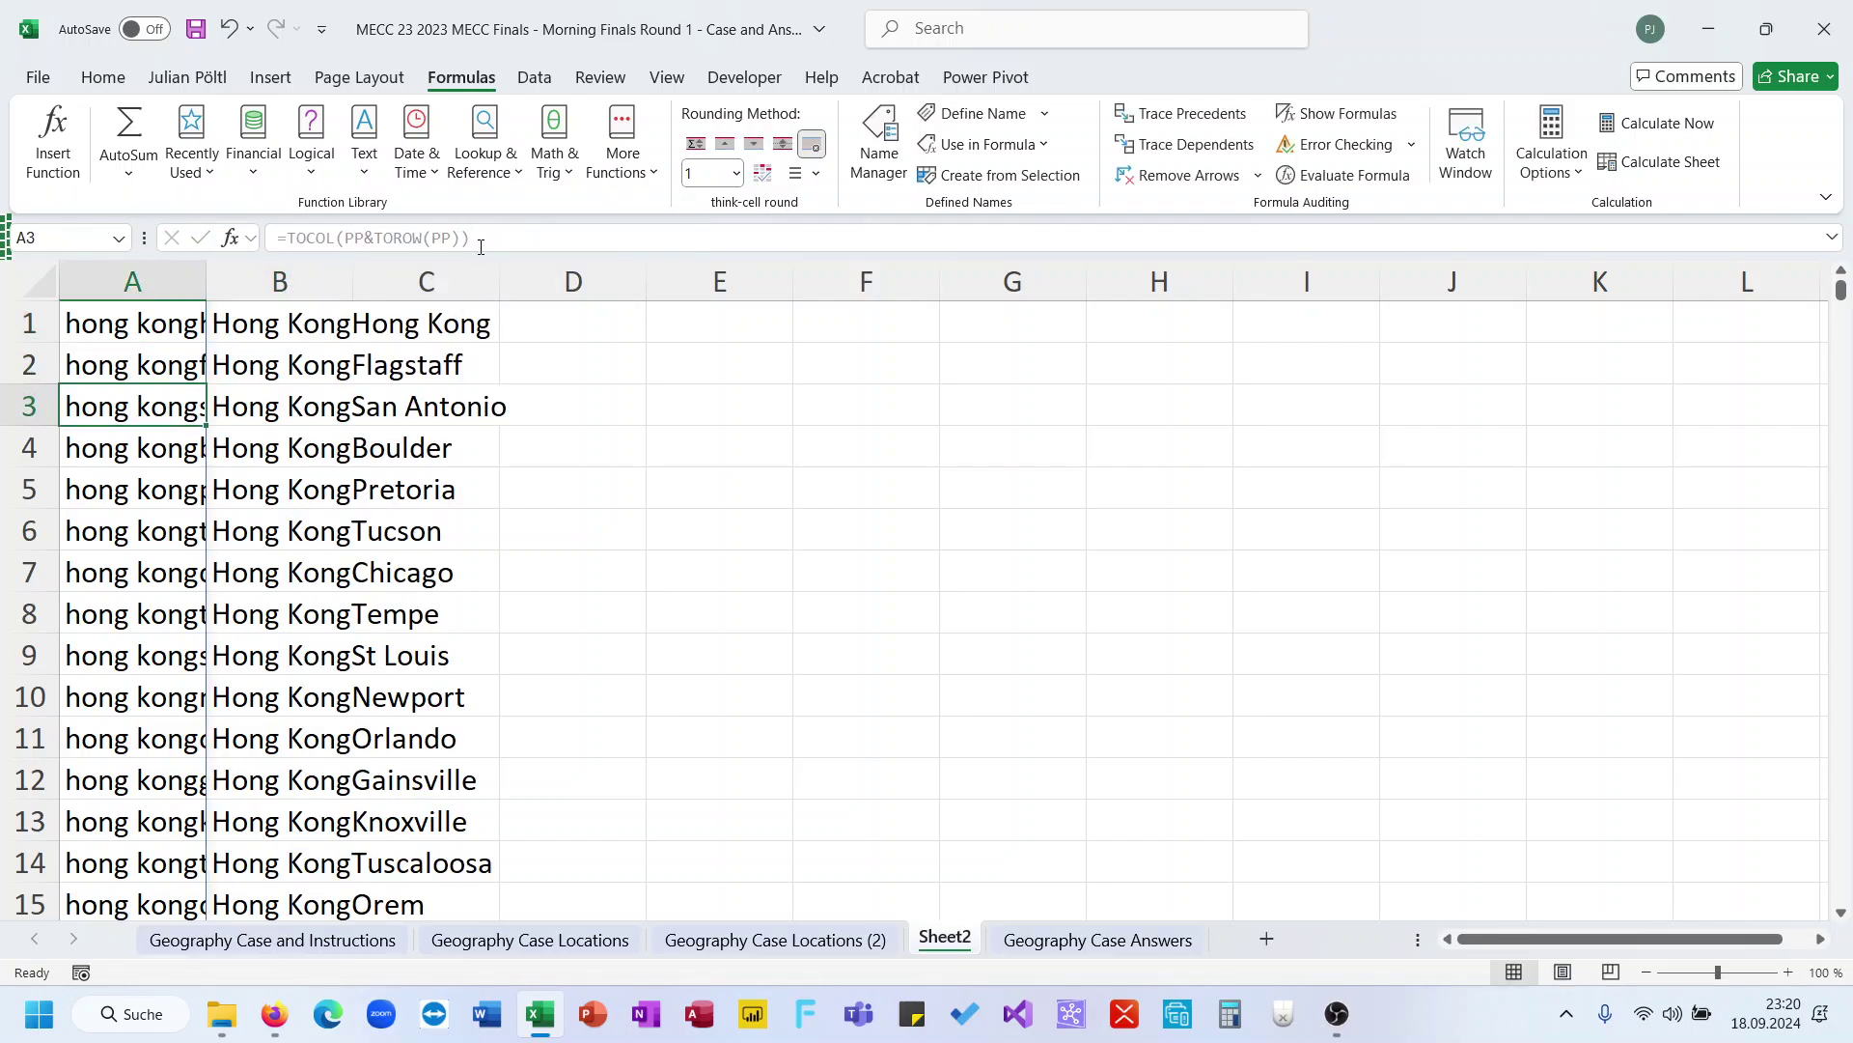
pyautogui.press('Up')
pyautogui.press('Up')
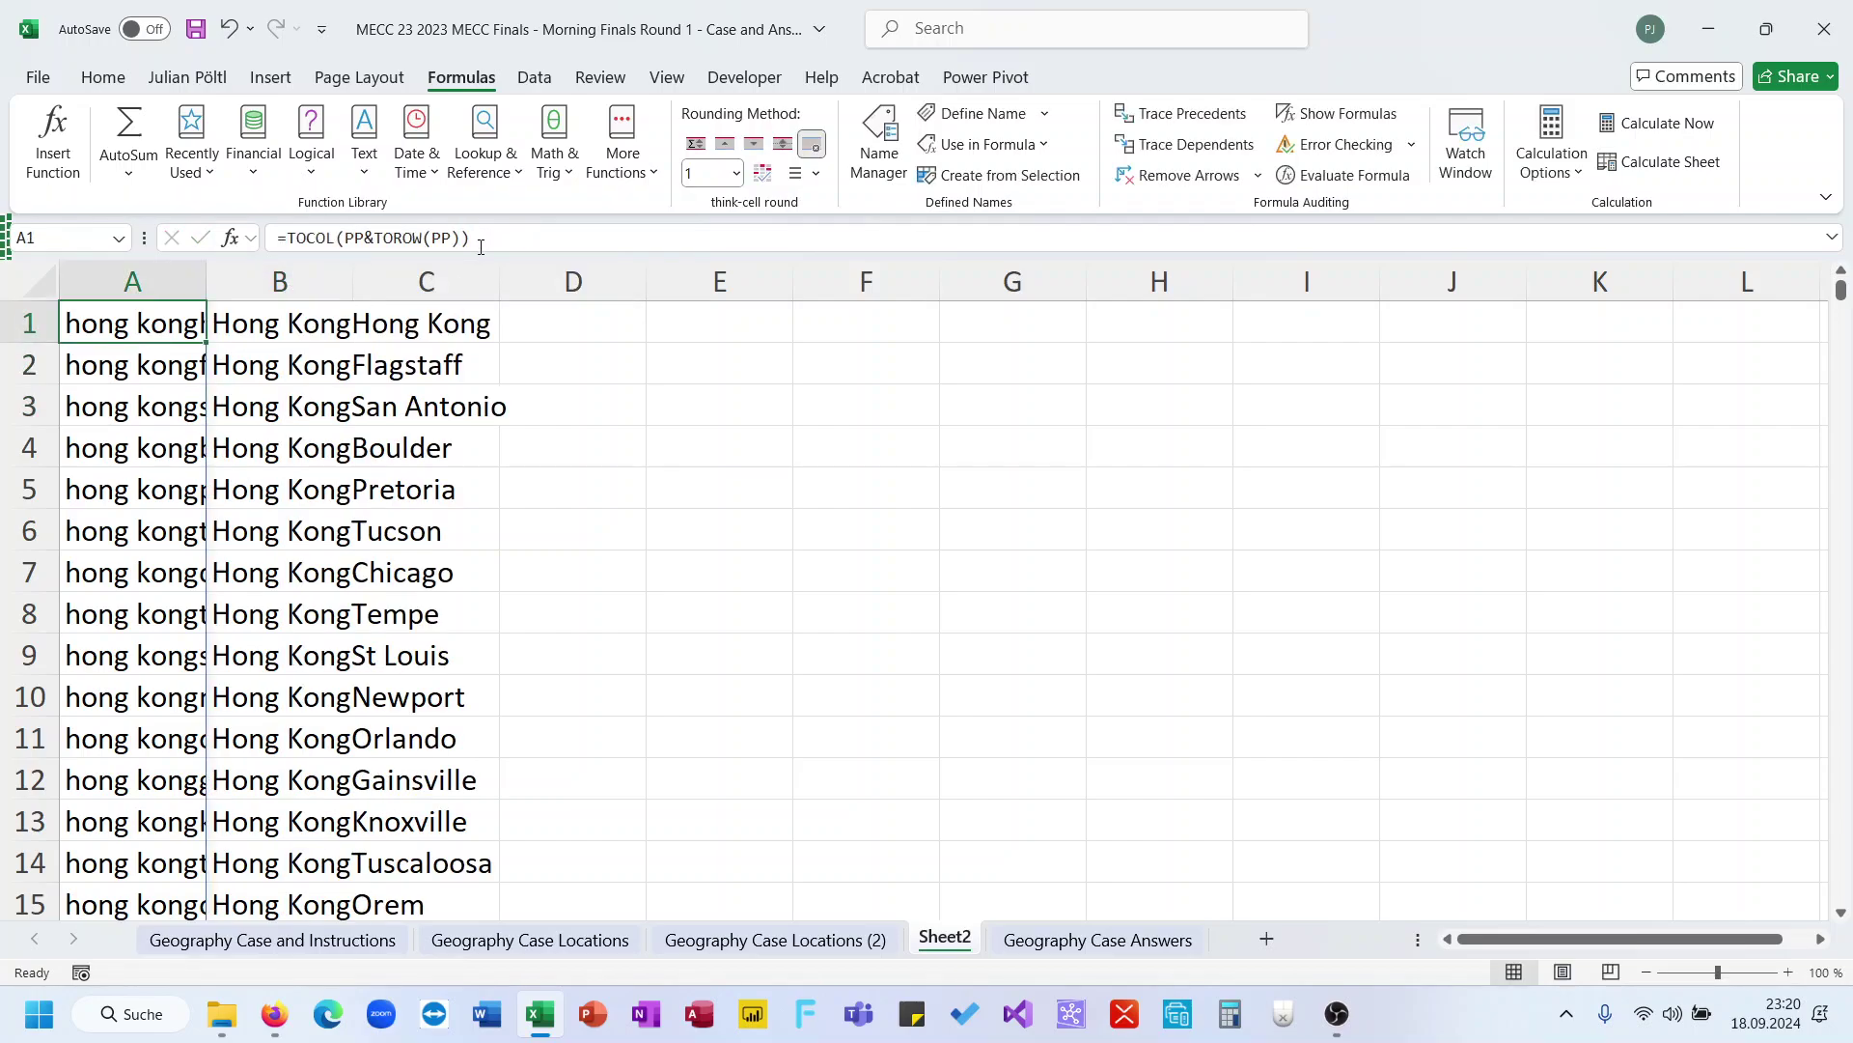
pyautogui.click(379, 237)
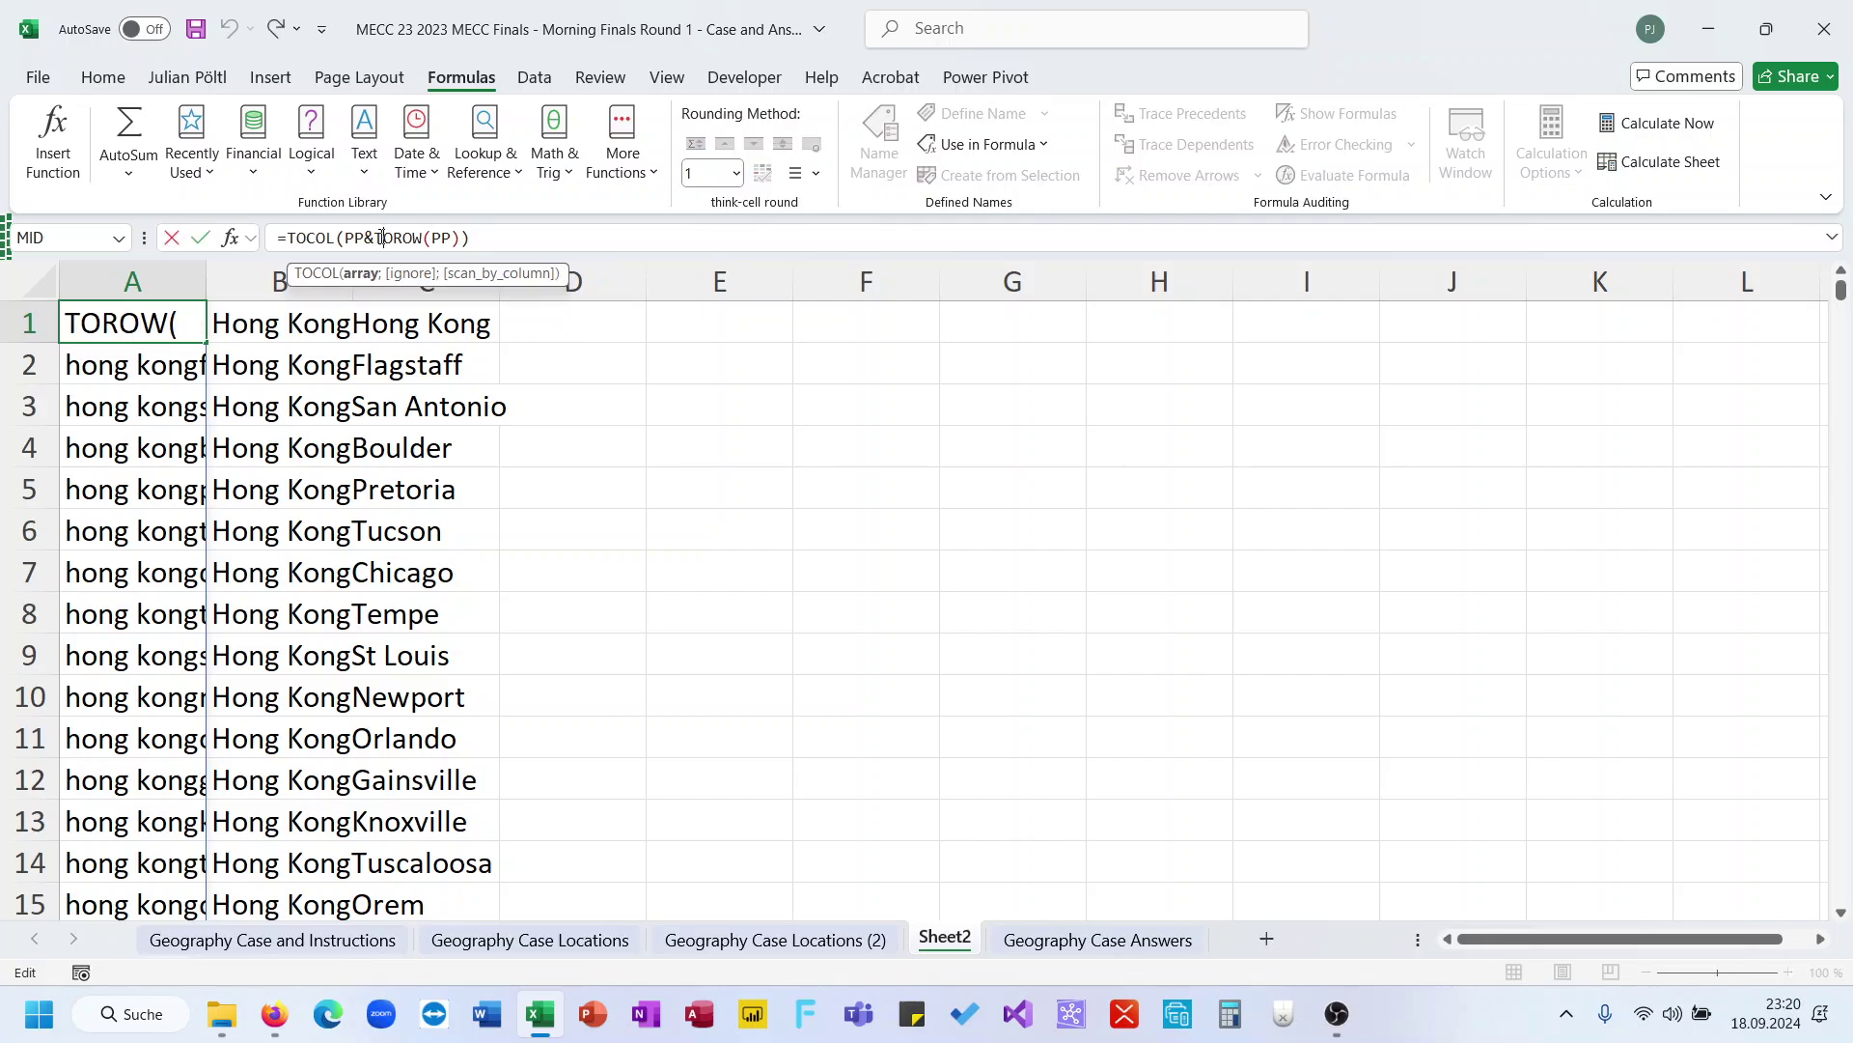
pyautogui.write('" "&')
pyautogui.press('Return')
pyautogui.hotkey('ctrl', 'z')
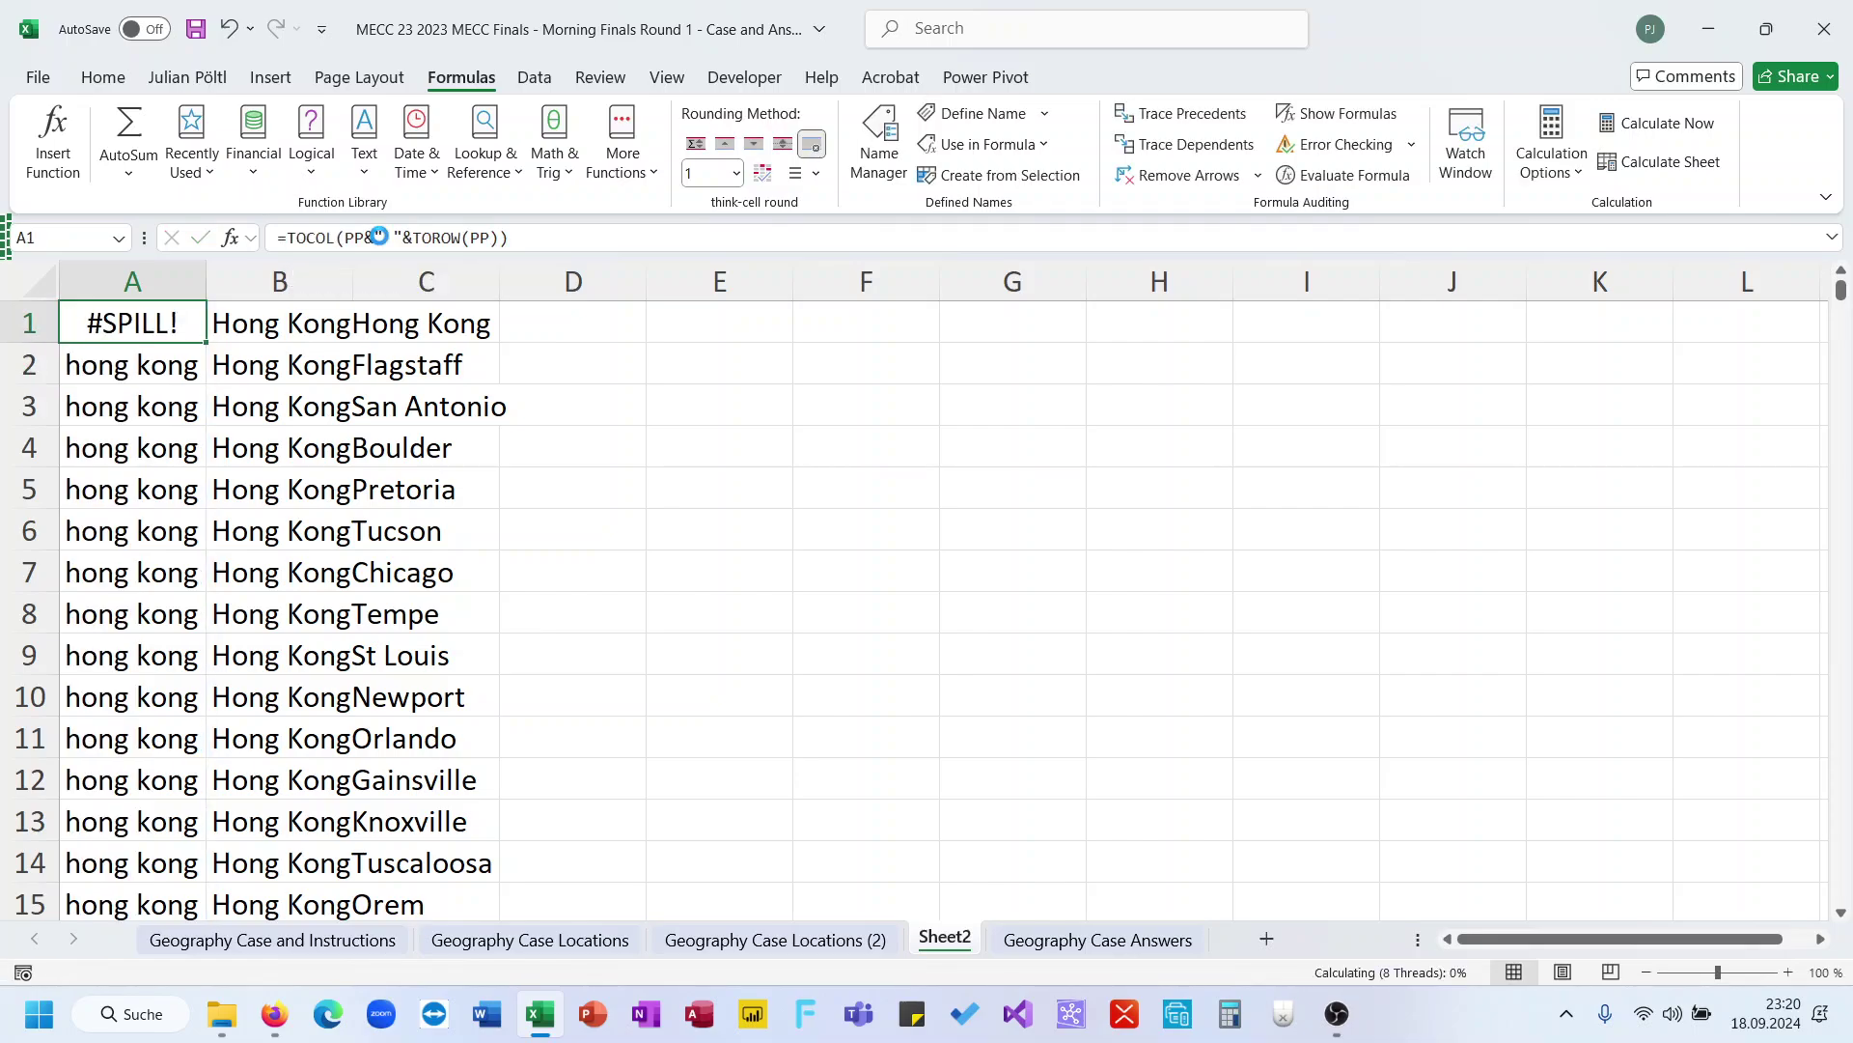
# Insert a " " separator between the two place names in the B1 formula and check the list down to its end
pyautogui.click(274, 323)
pyautogui.click(396, 237)
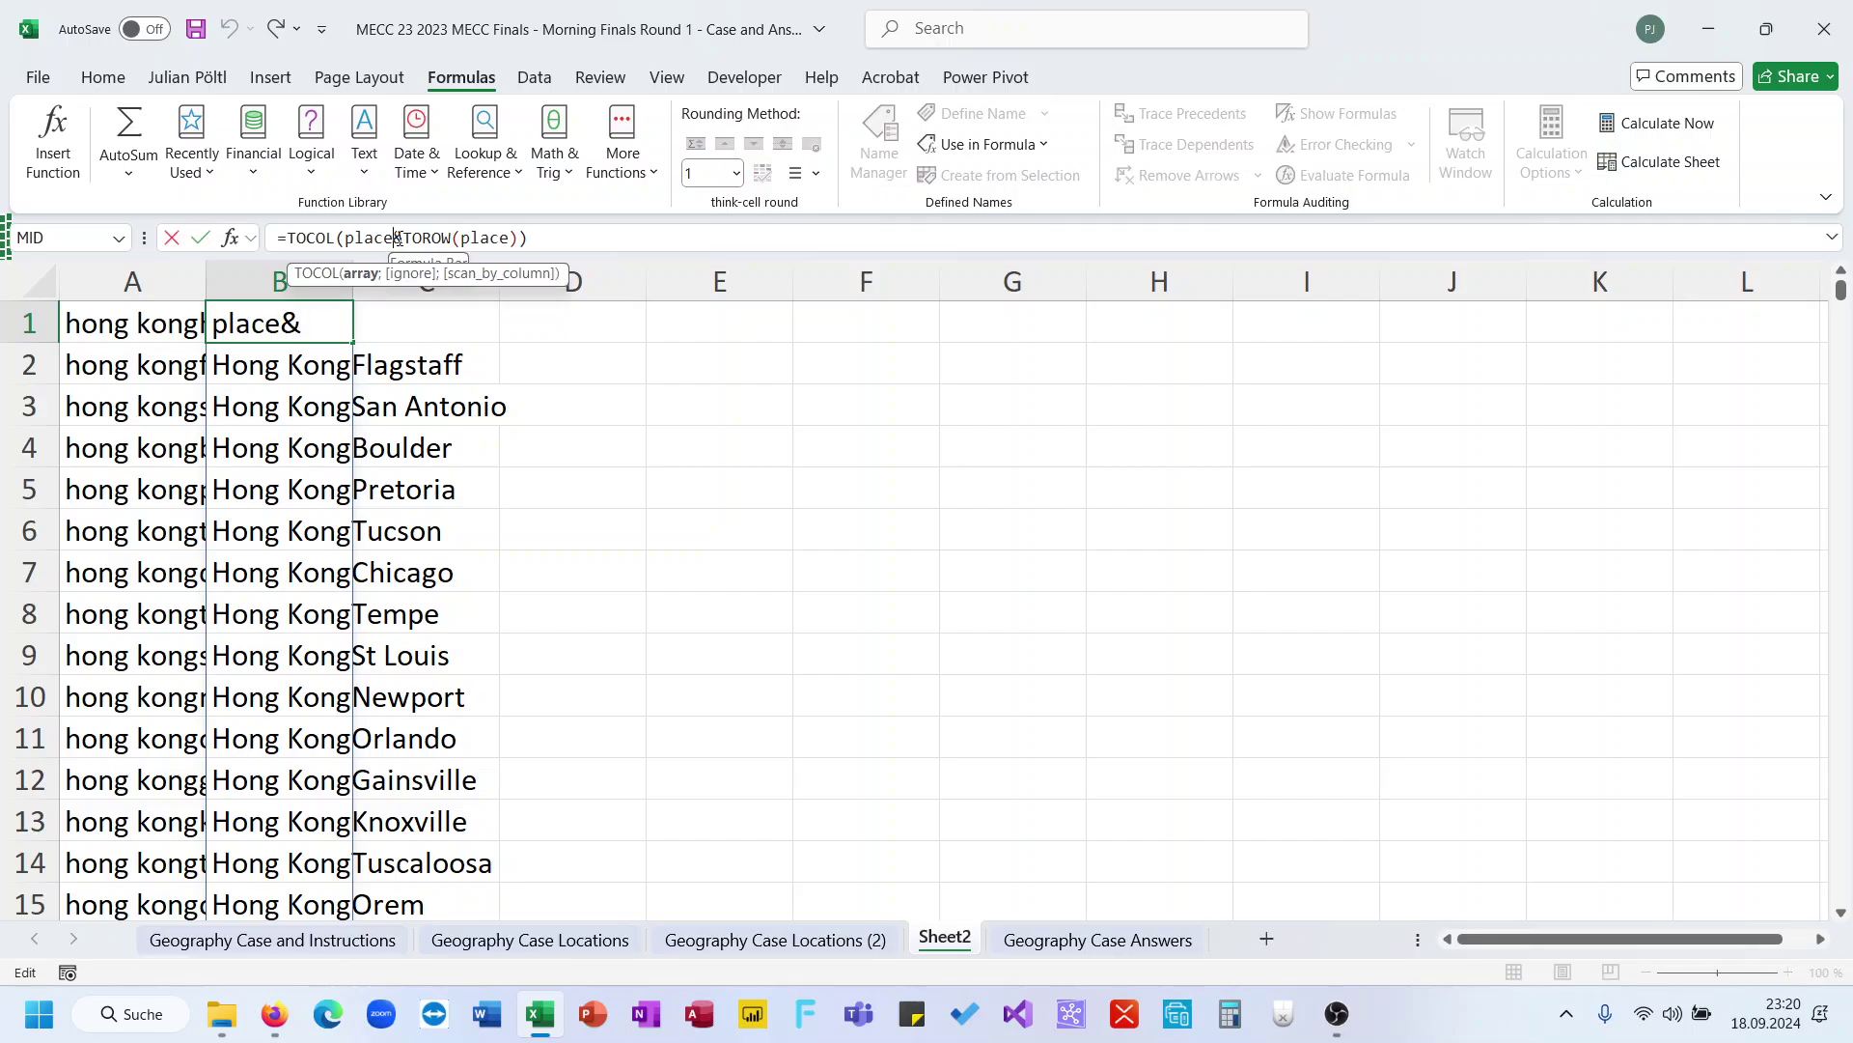
pyautogui.write('" "&')
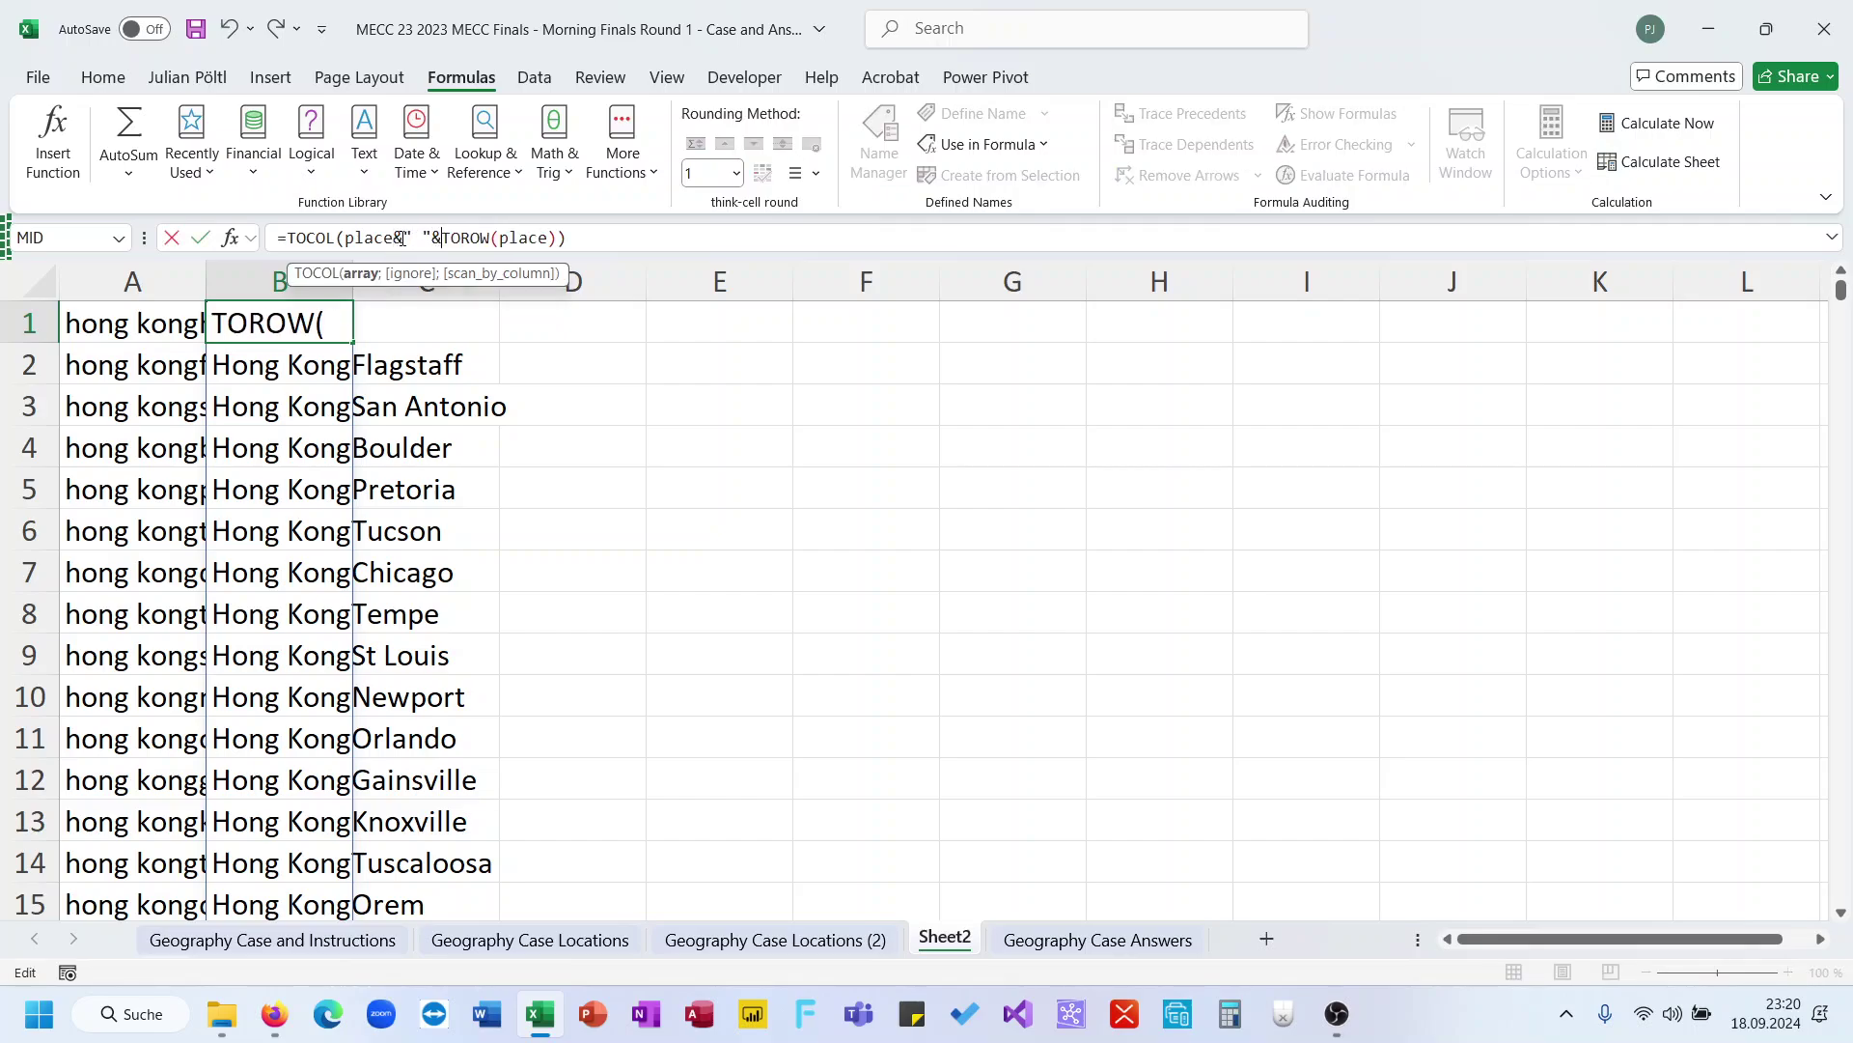
pyautogui.press('Return')
pyautogui.press('Up')
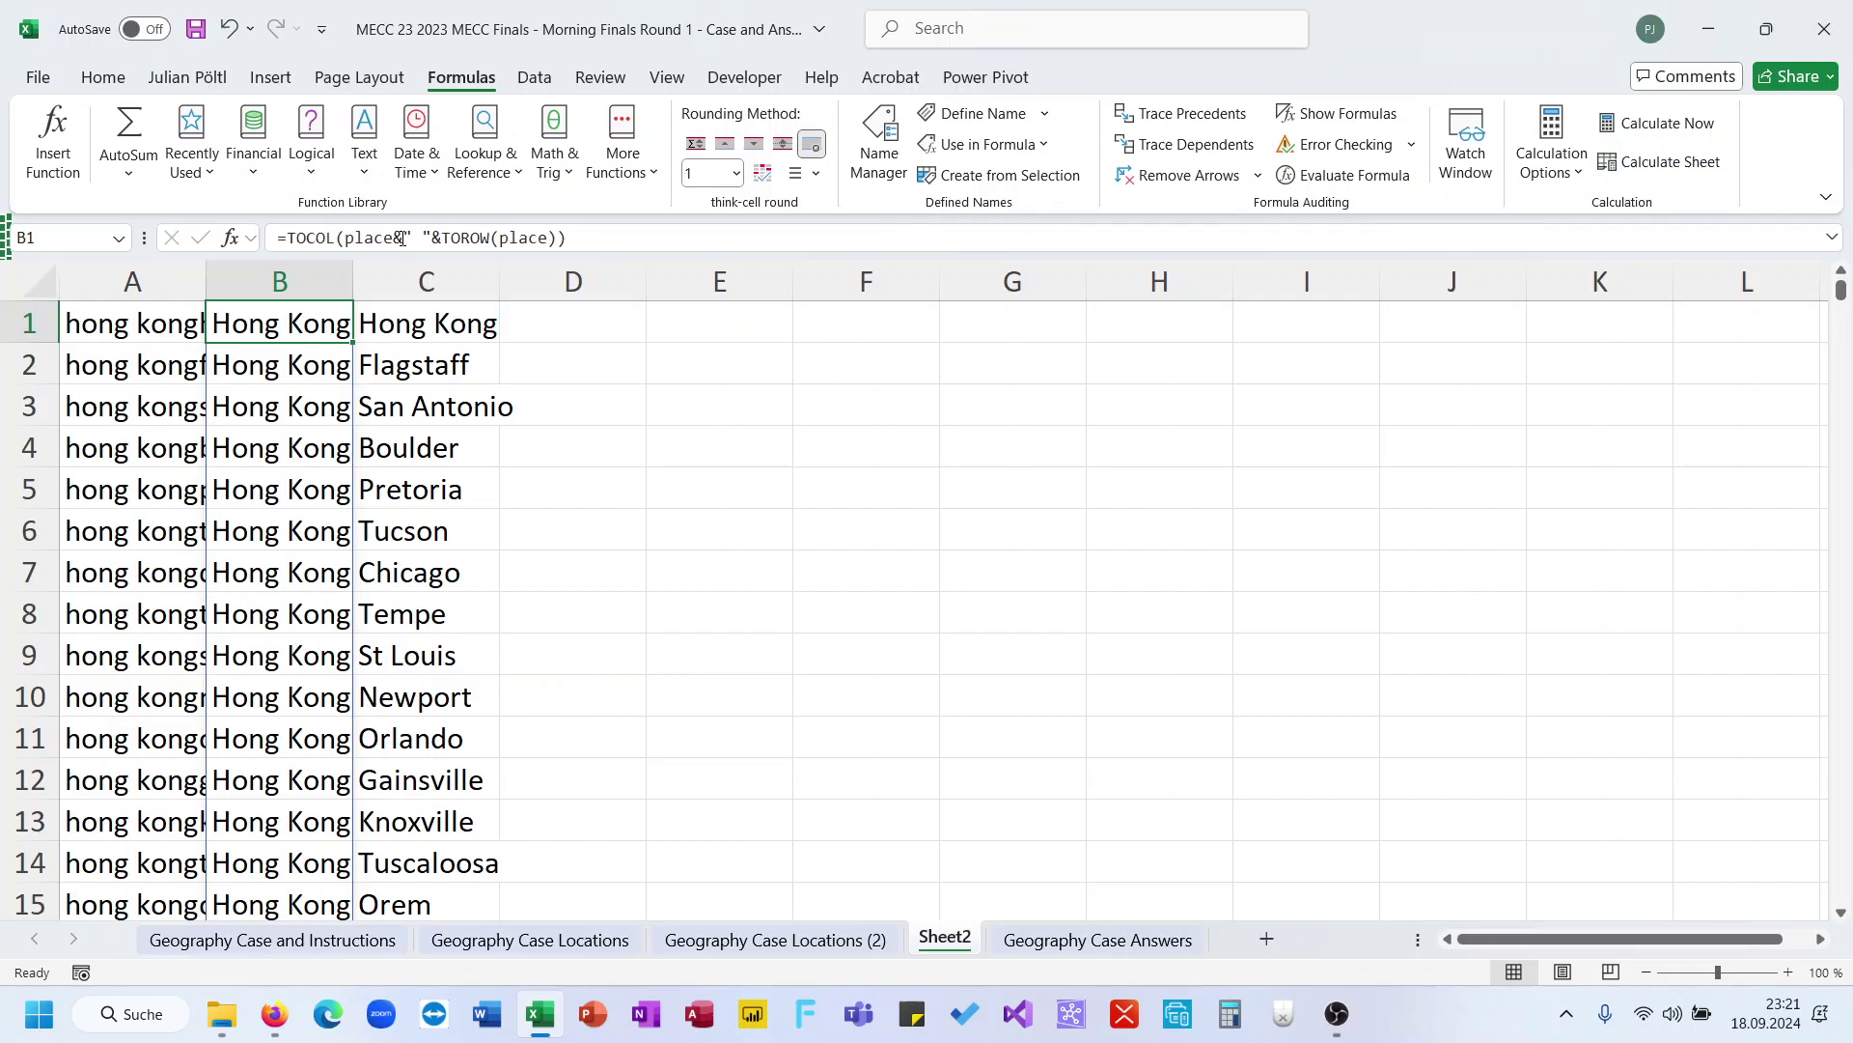
pyautogui.hotkey('ctrl', 'Down')
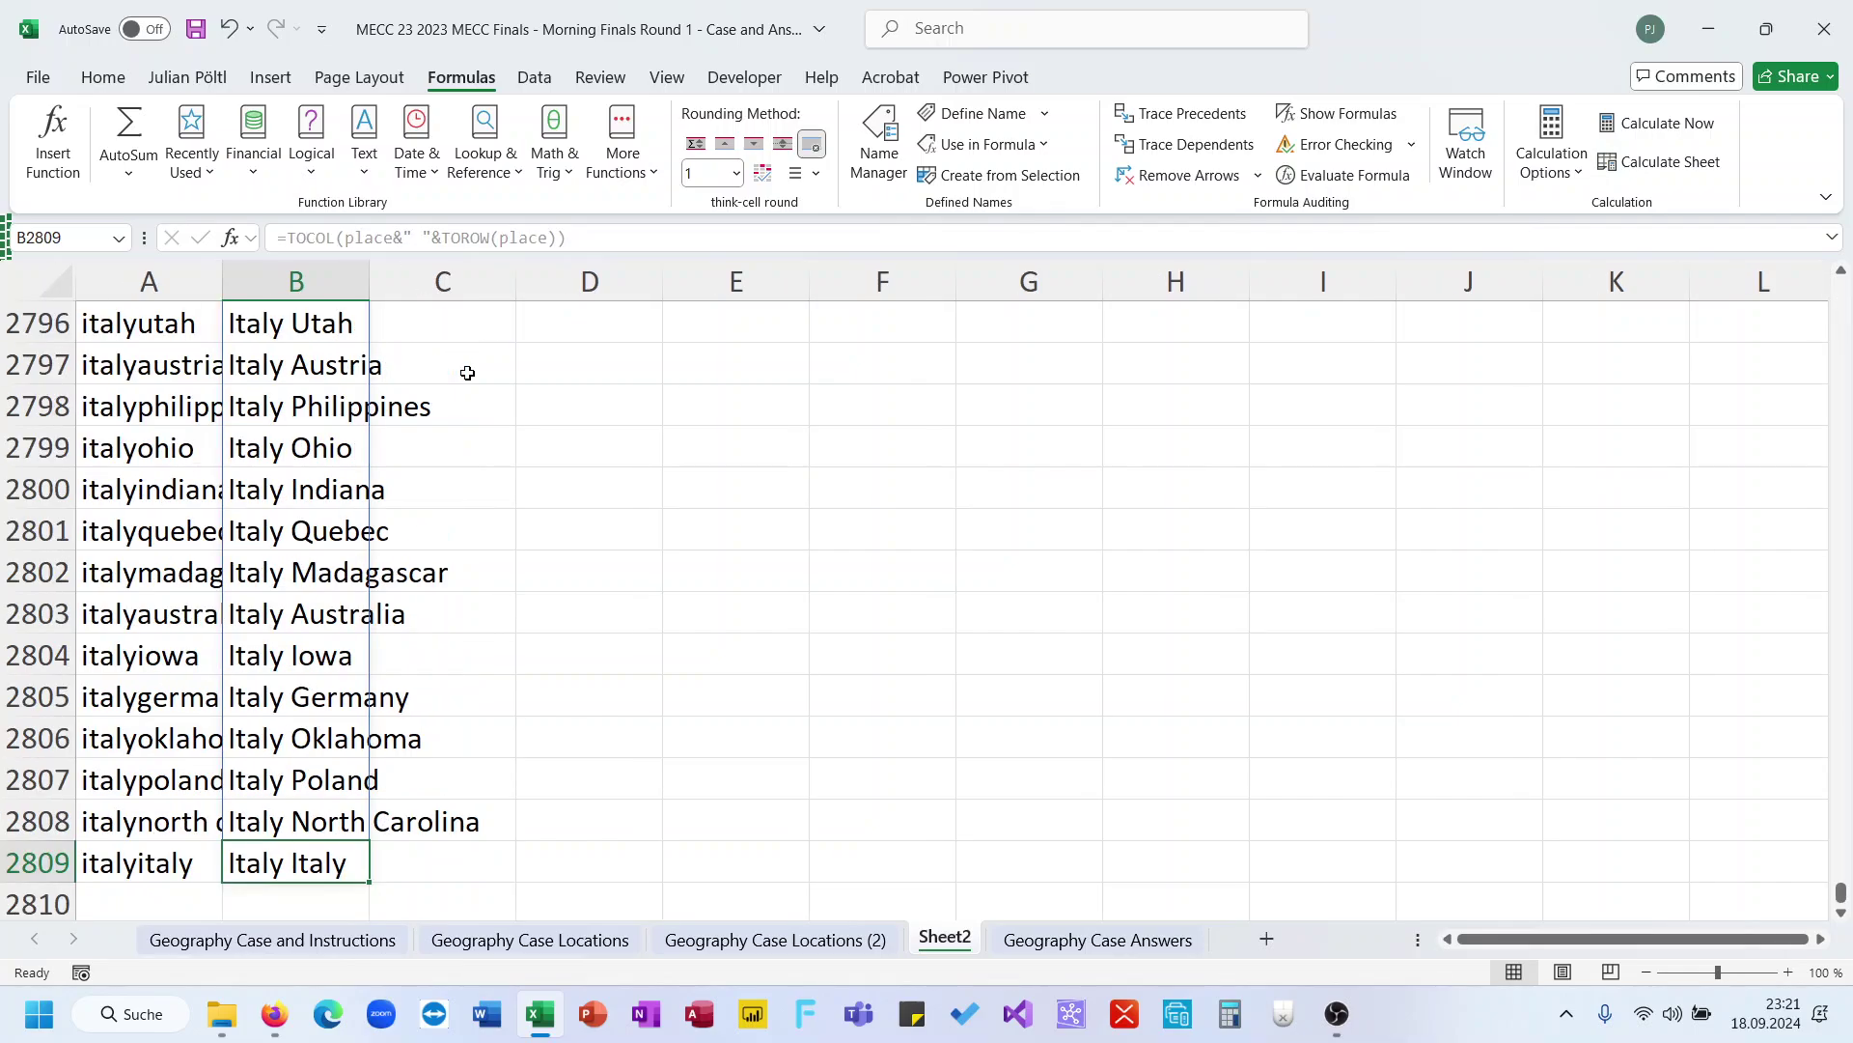
pyautogui.hotkey('ctrl', 'Up')
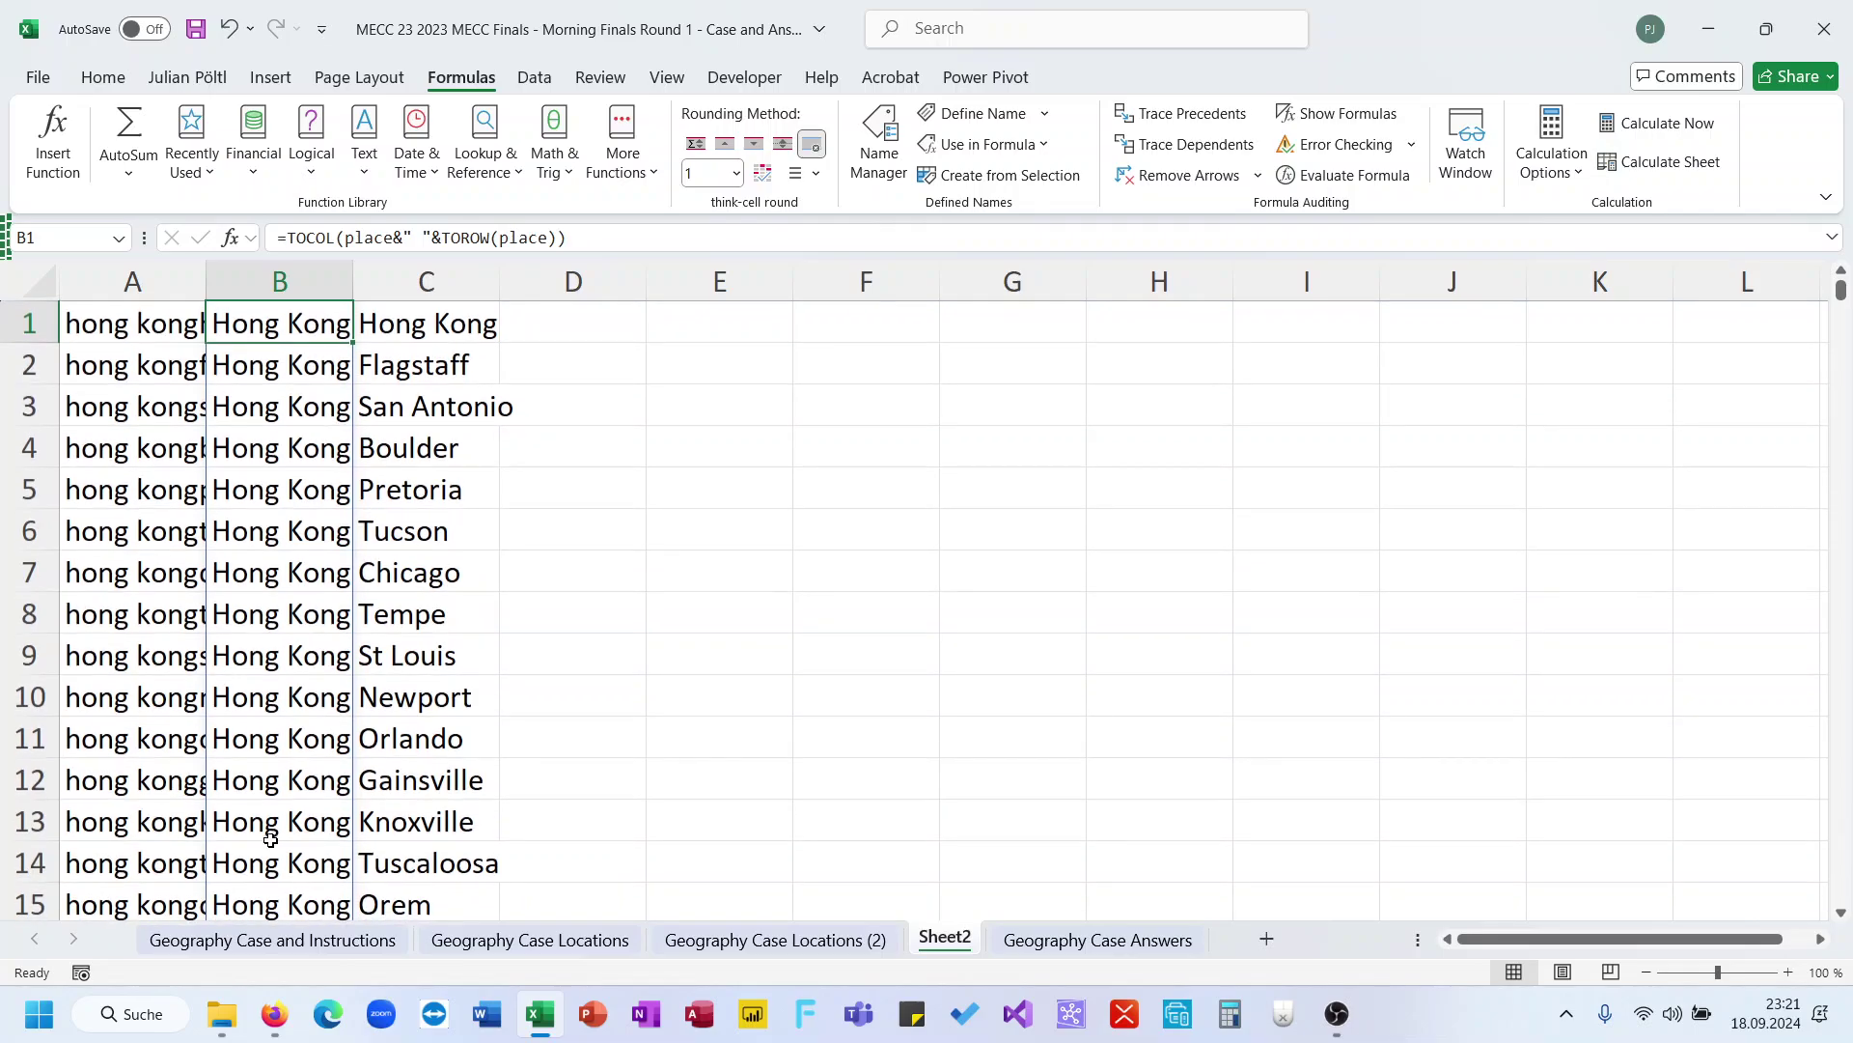
# Copy the capital-letter value formula from D3 on Geography Case Locations into C1 on Sheet2 and fill it down alongside the combinations
pyautogui.click(218, 945)
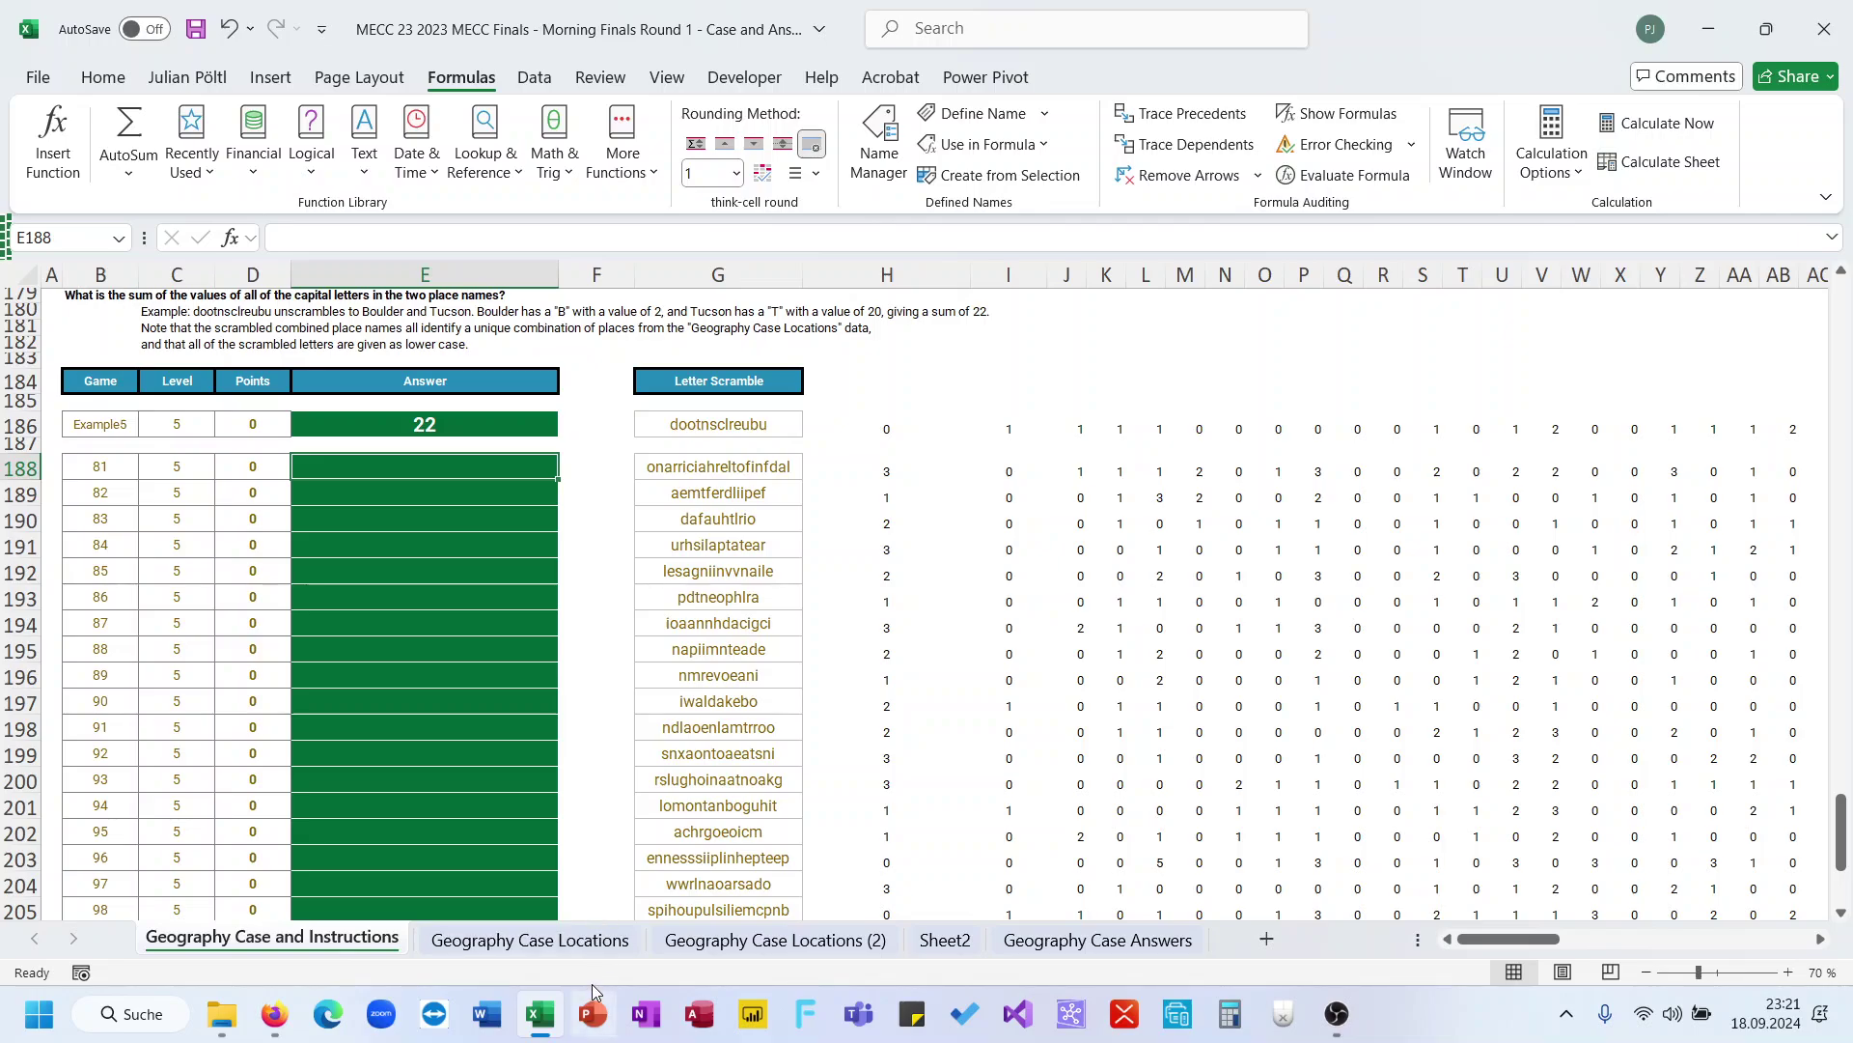
pyautogui.click(530, 939)
pyautogui.click(374, 668)
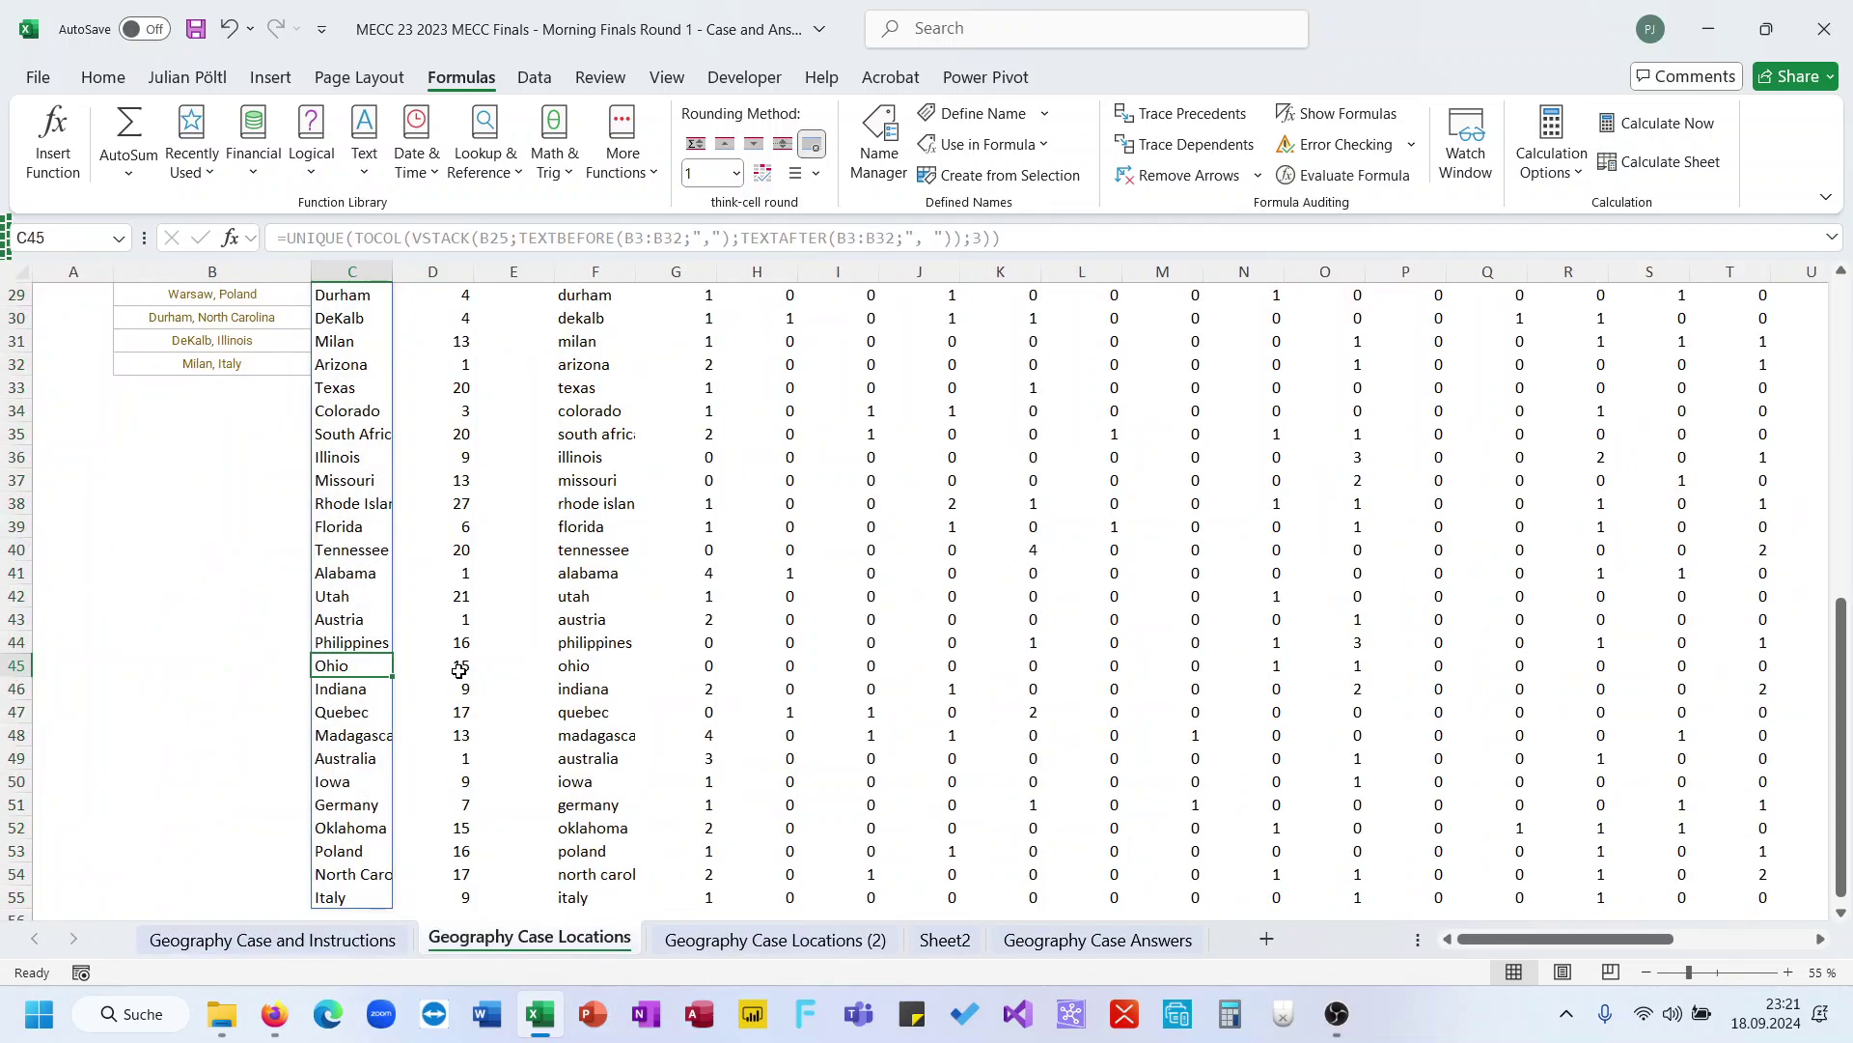
pyautogui.click(461, 670)
pyautogui.hotkey('ctrl', 'Up')
pyautogui.hotkey('ctrl', 'c')
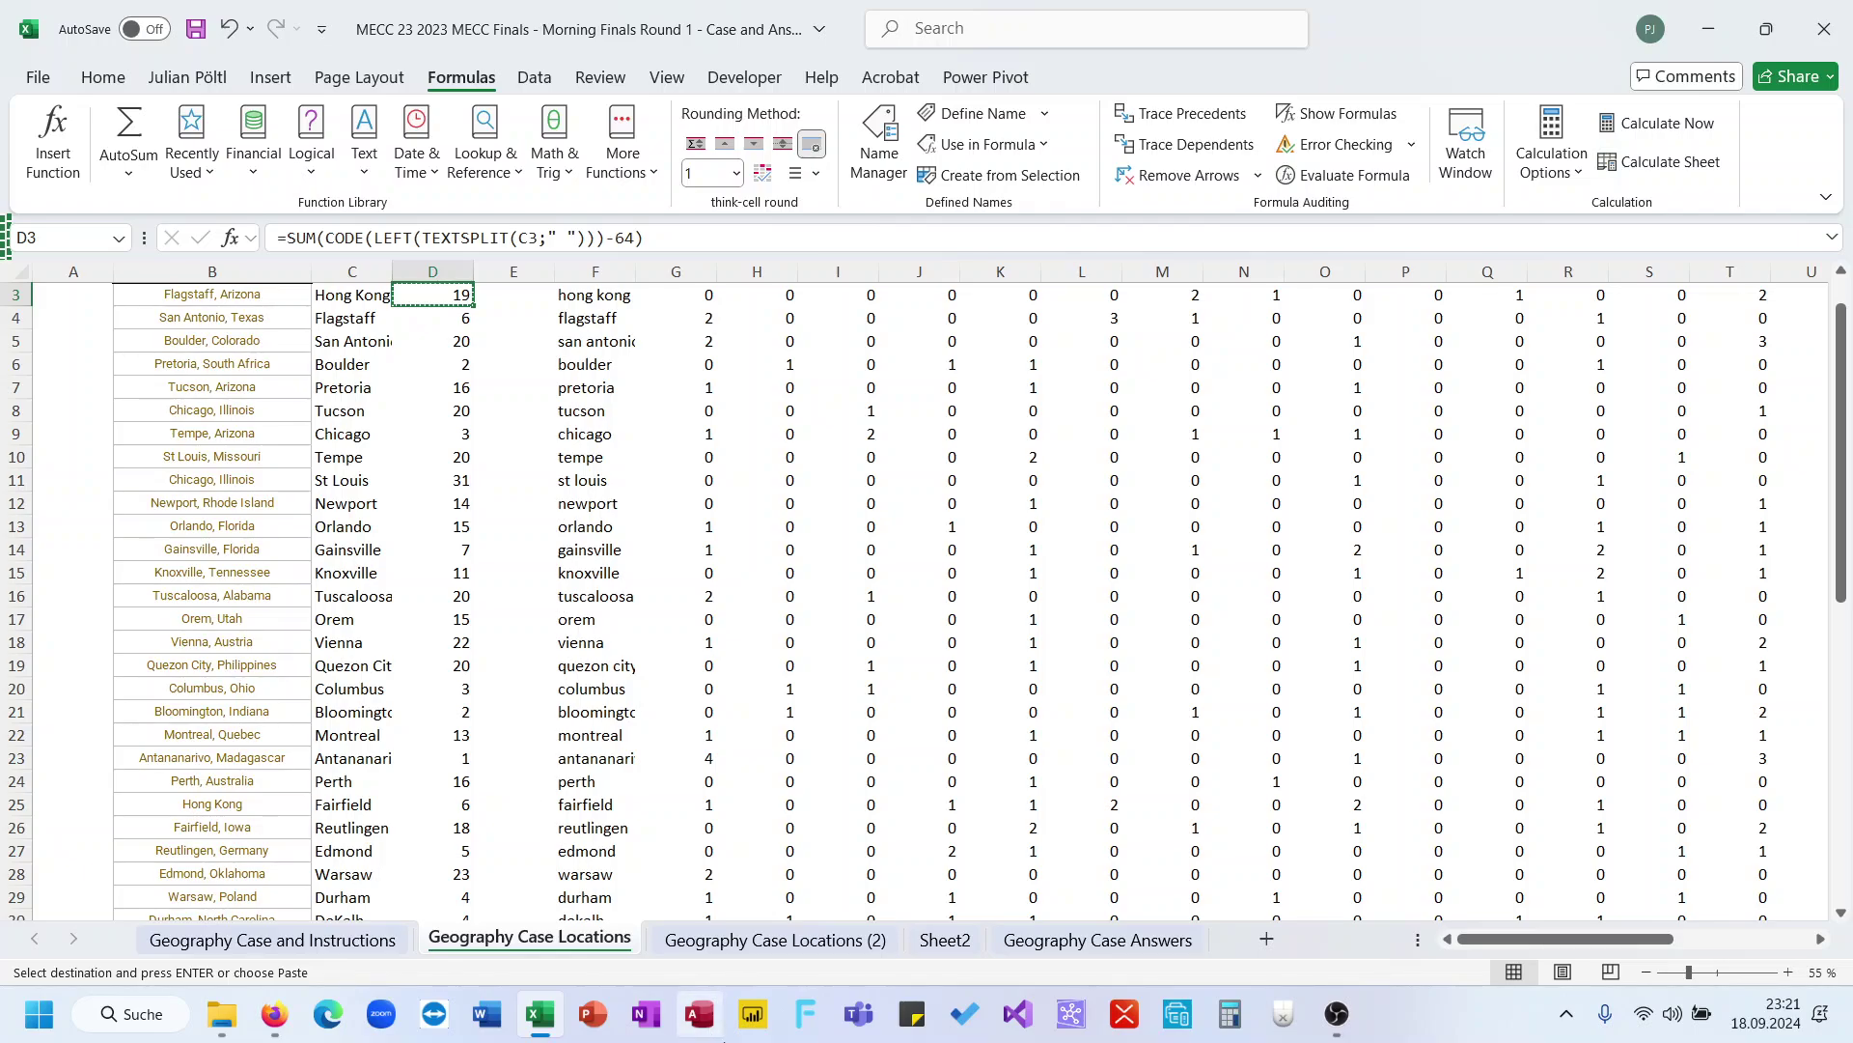
pyautogui.click(856, 944)
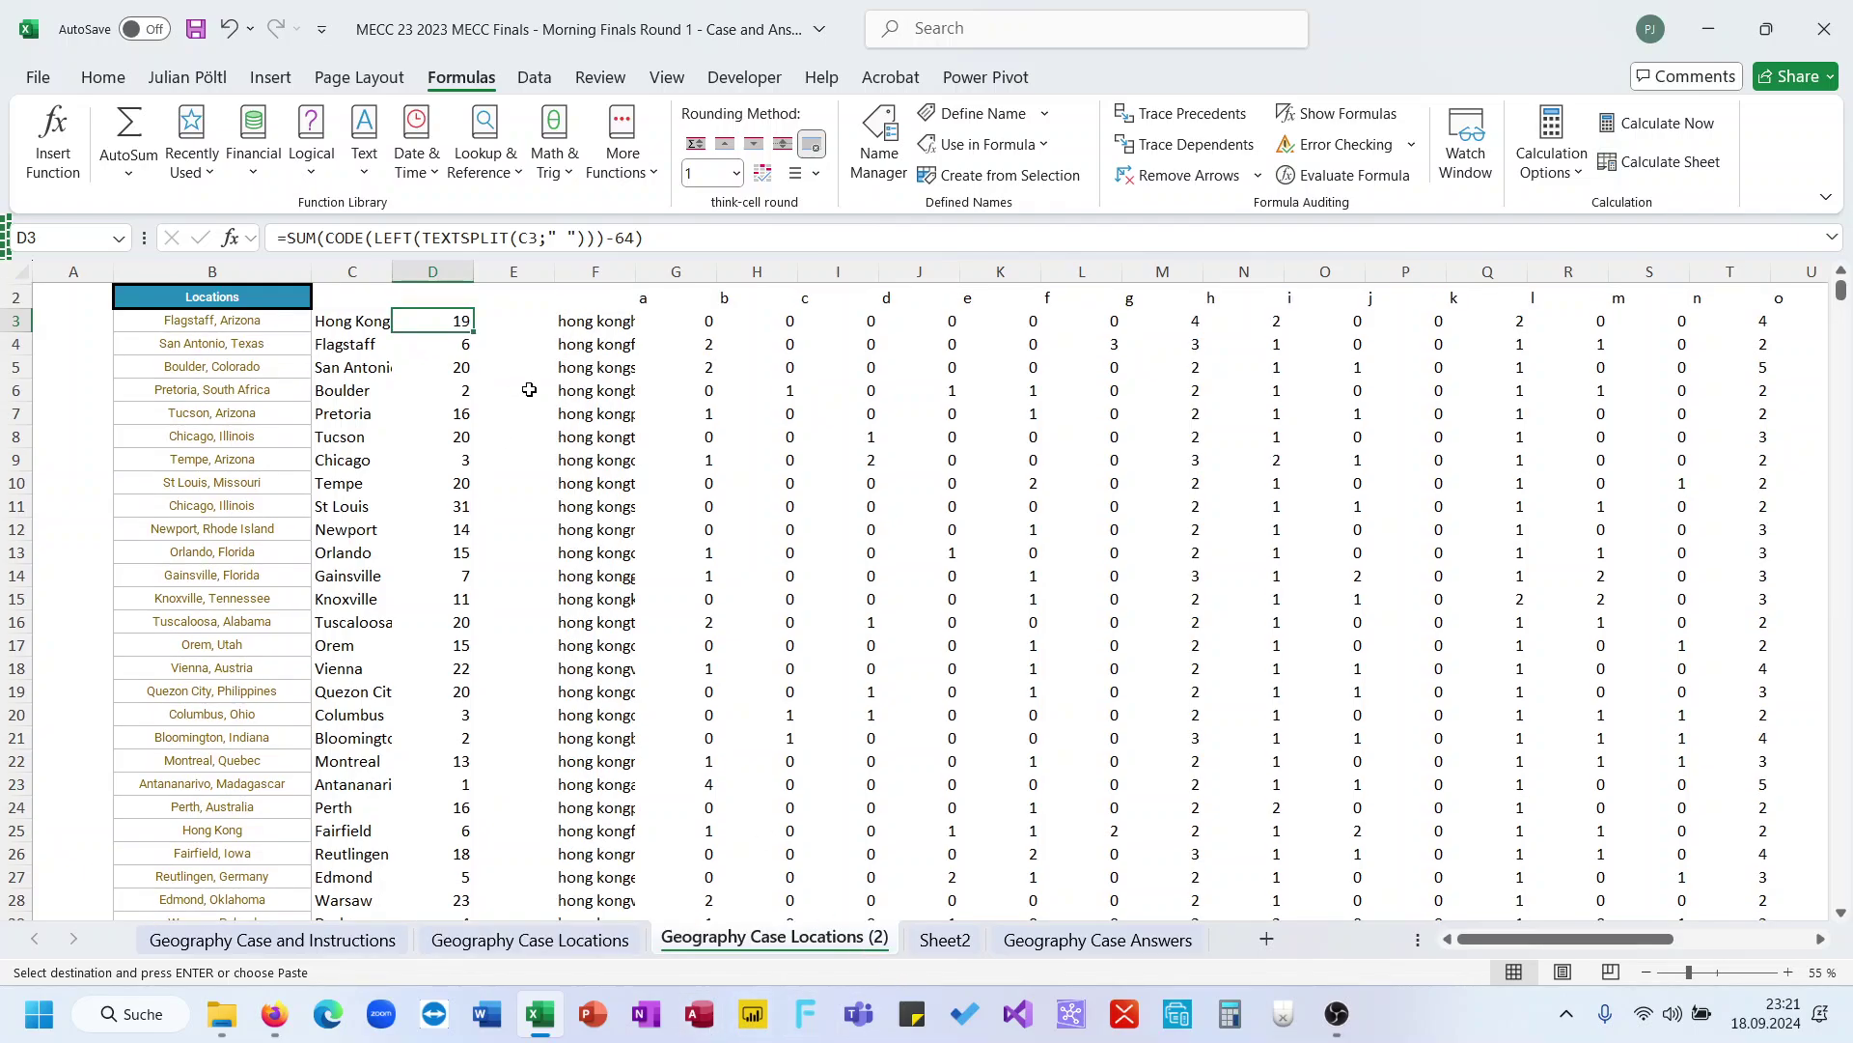
pyautogui.click(946, 939)
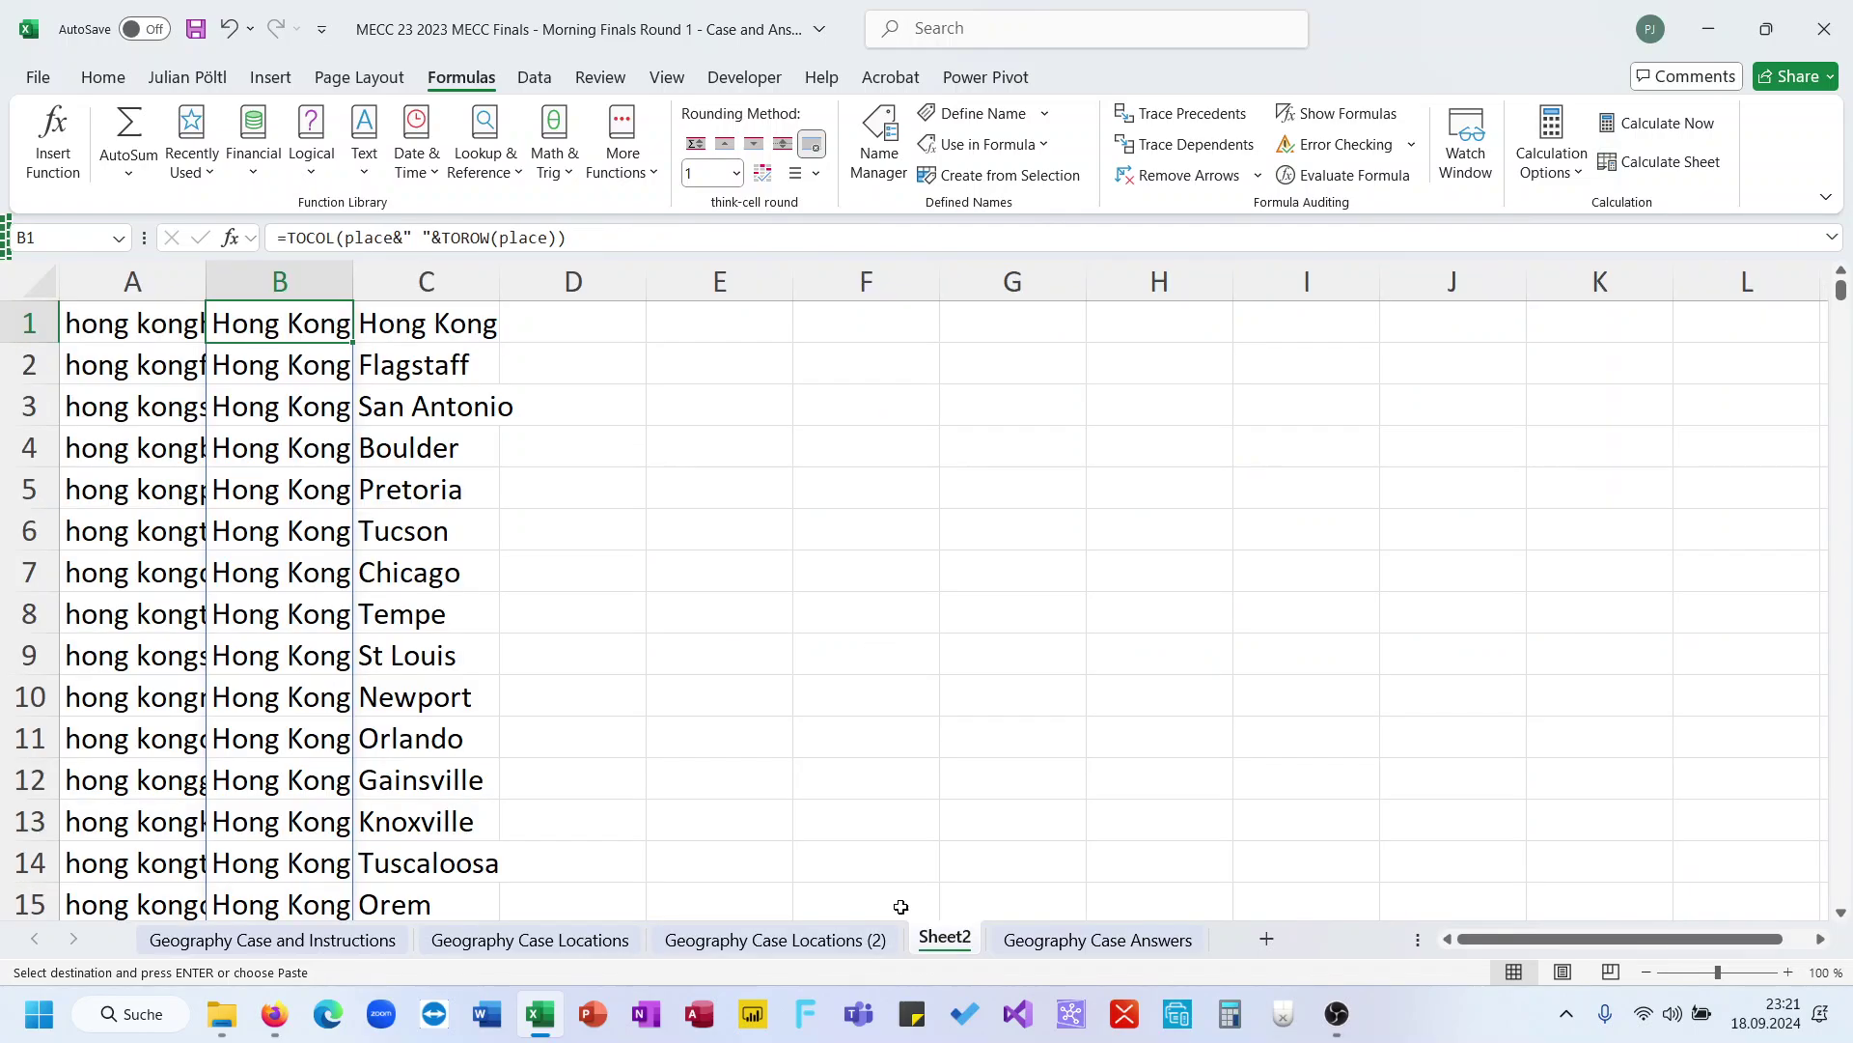
pyautogui.click(478, 323)
pyautogui.hotkey('ctrl', 'v')
pyautogui.click(474, 242)
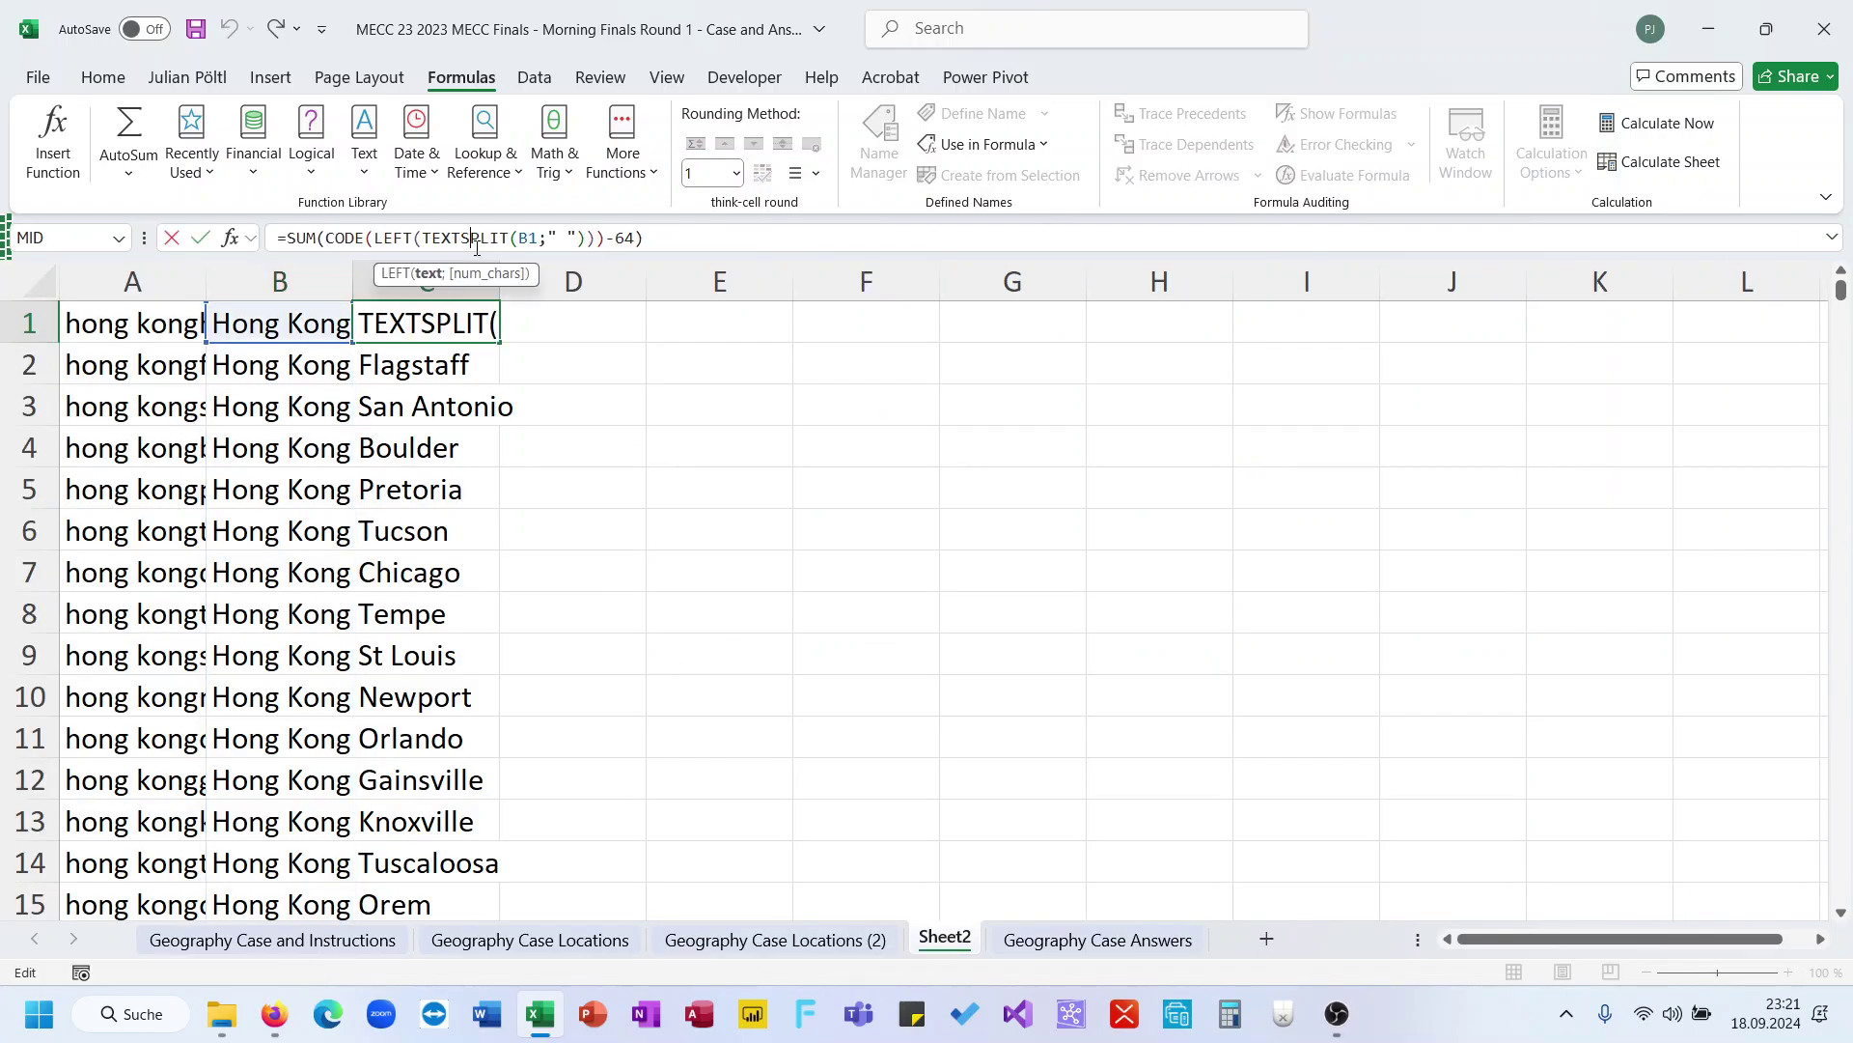
pyautogui.press('Escape')
pyautogui.doubleClick(503, 344)
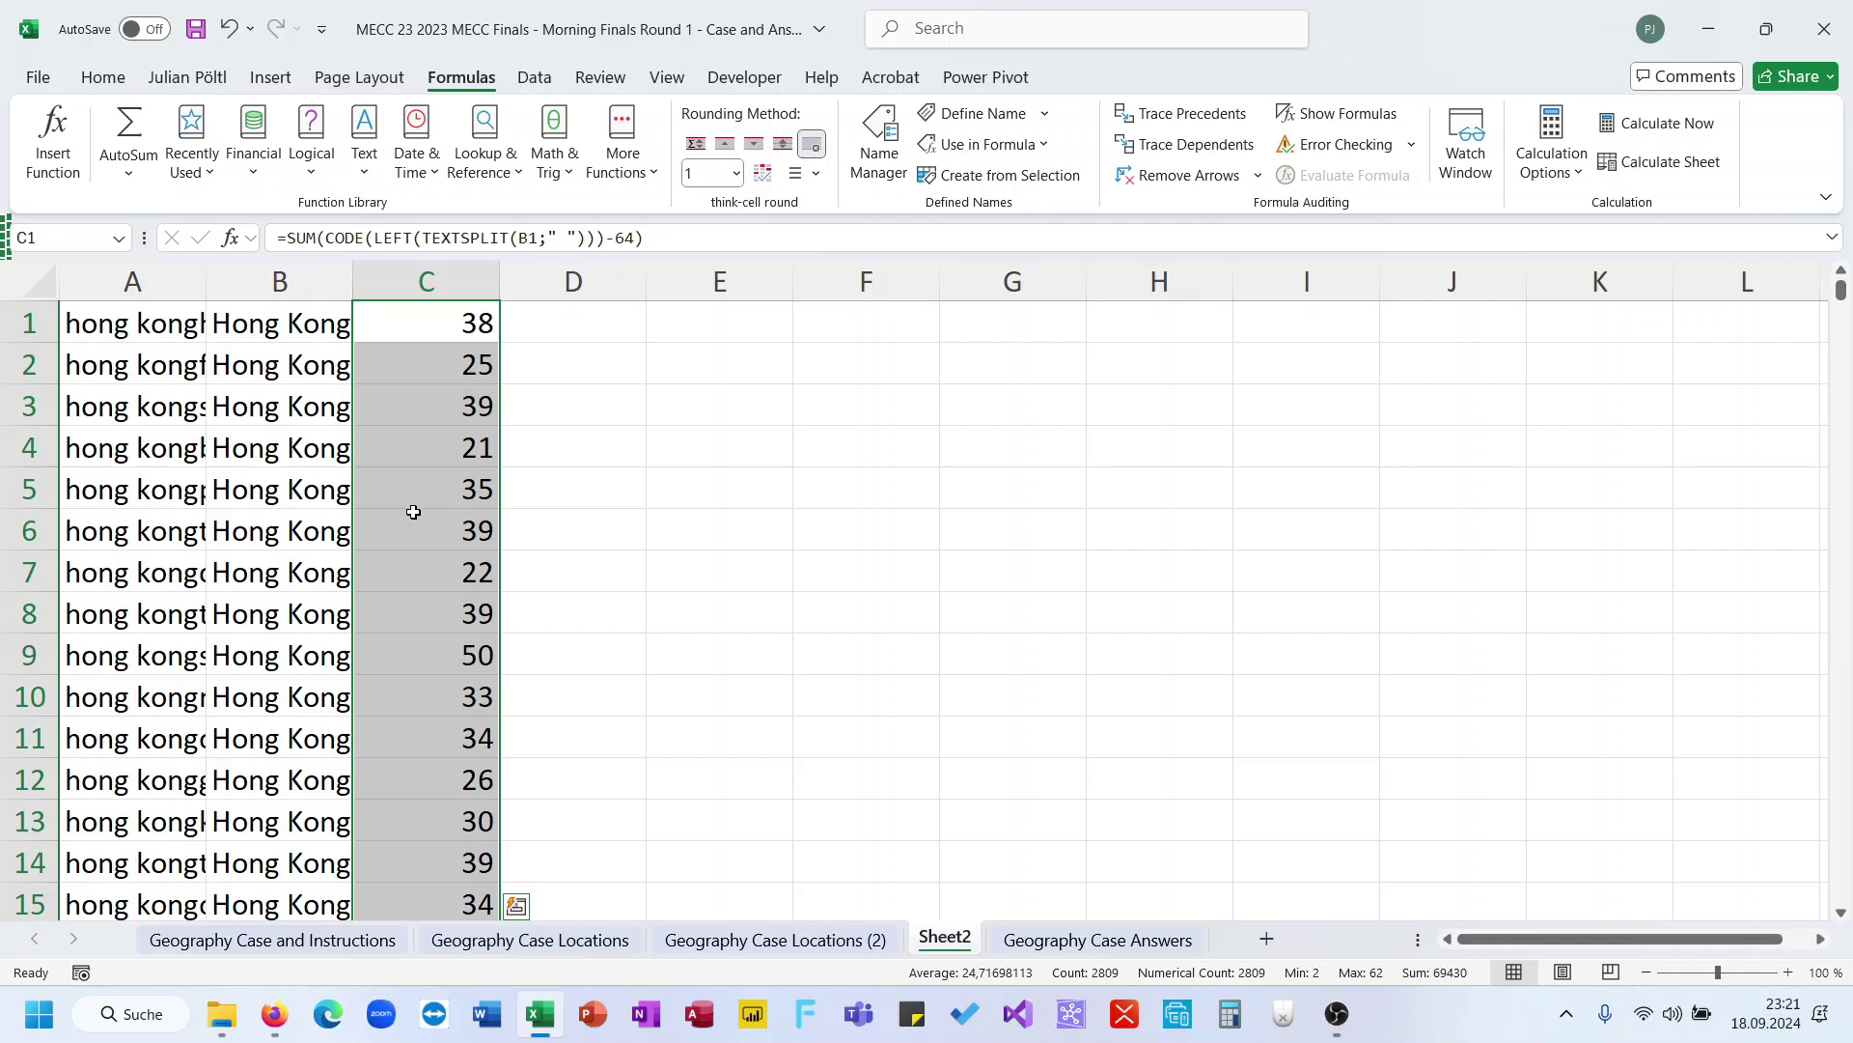
# Copy the capital-letter sums from Sheet2 column C and paste them as values from E3 down on Geography Case Locations (2)
pyautogui.hotkey('ctrl', 'c')
pyautogui.click(823, 941)
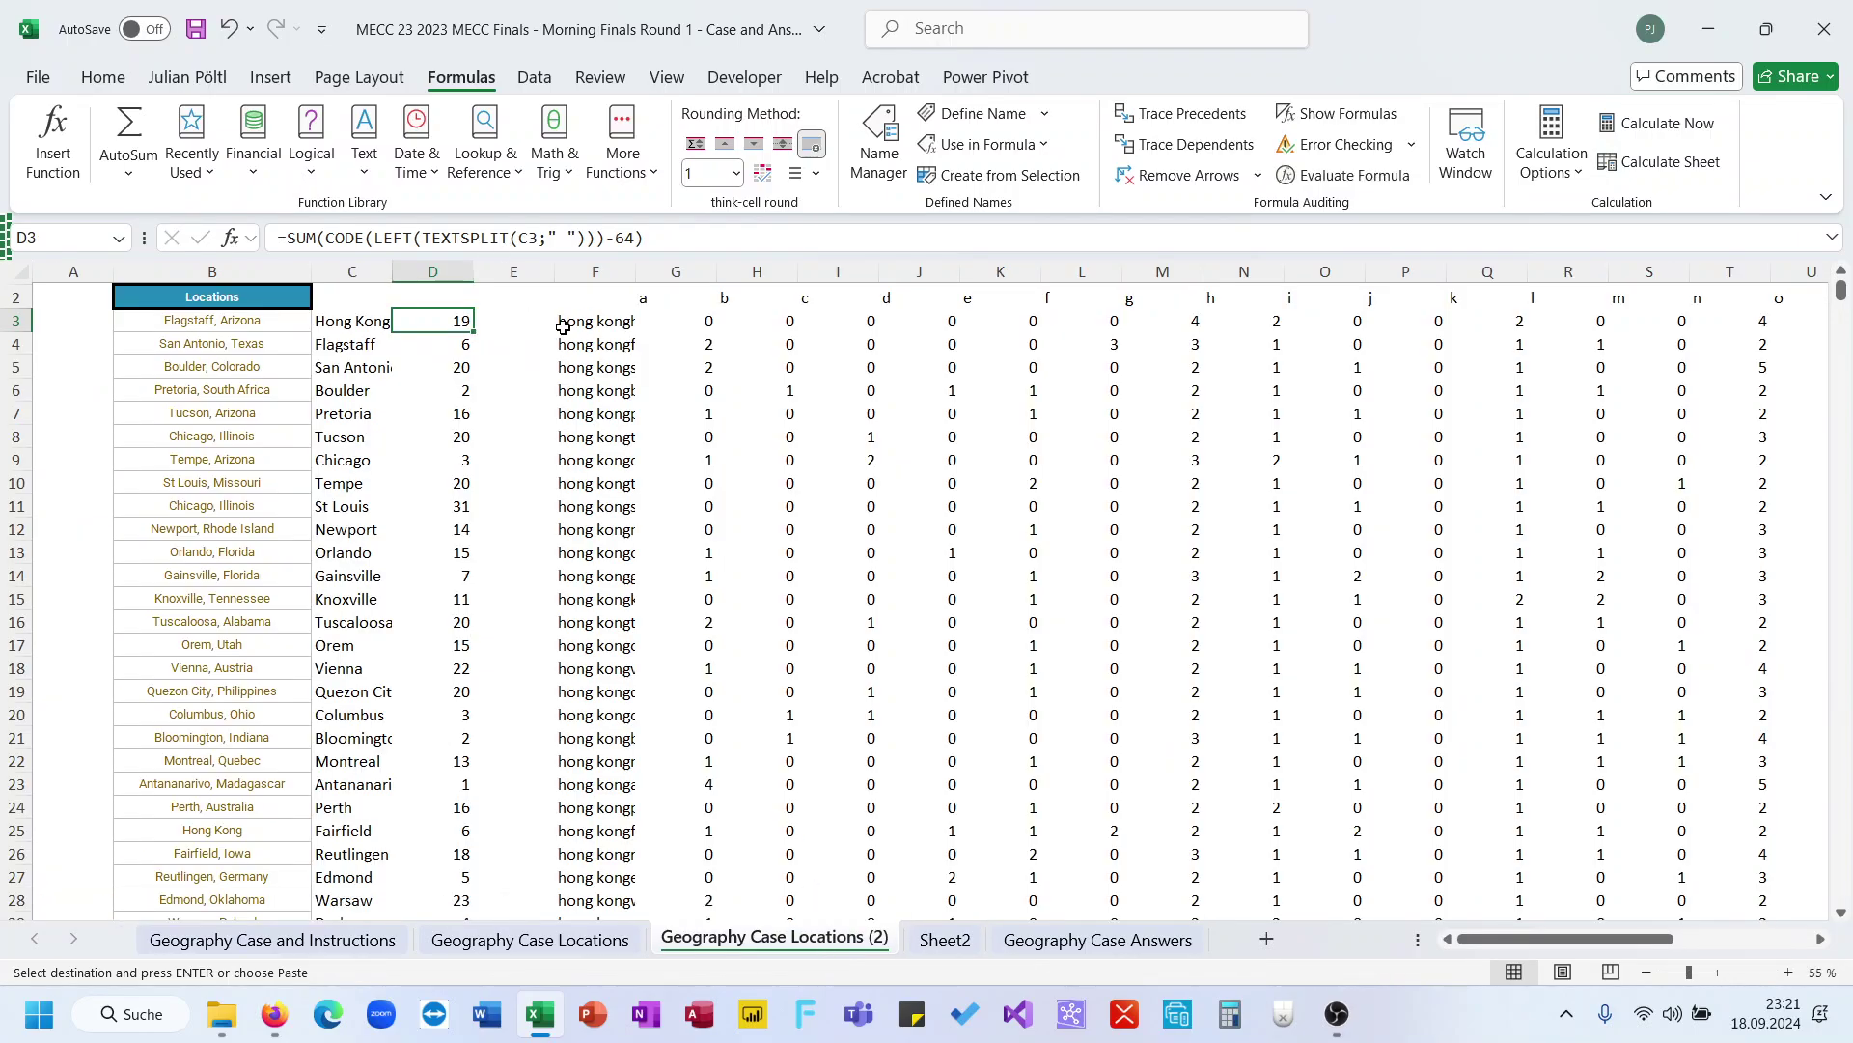
pyautogui.click(530, 320)
pyautogui.hotkey('ctrl', 'v')
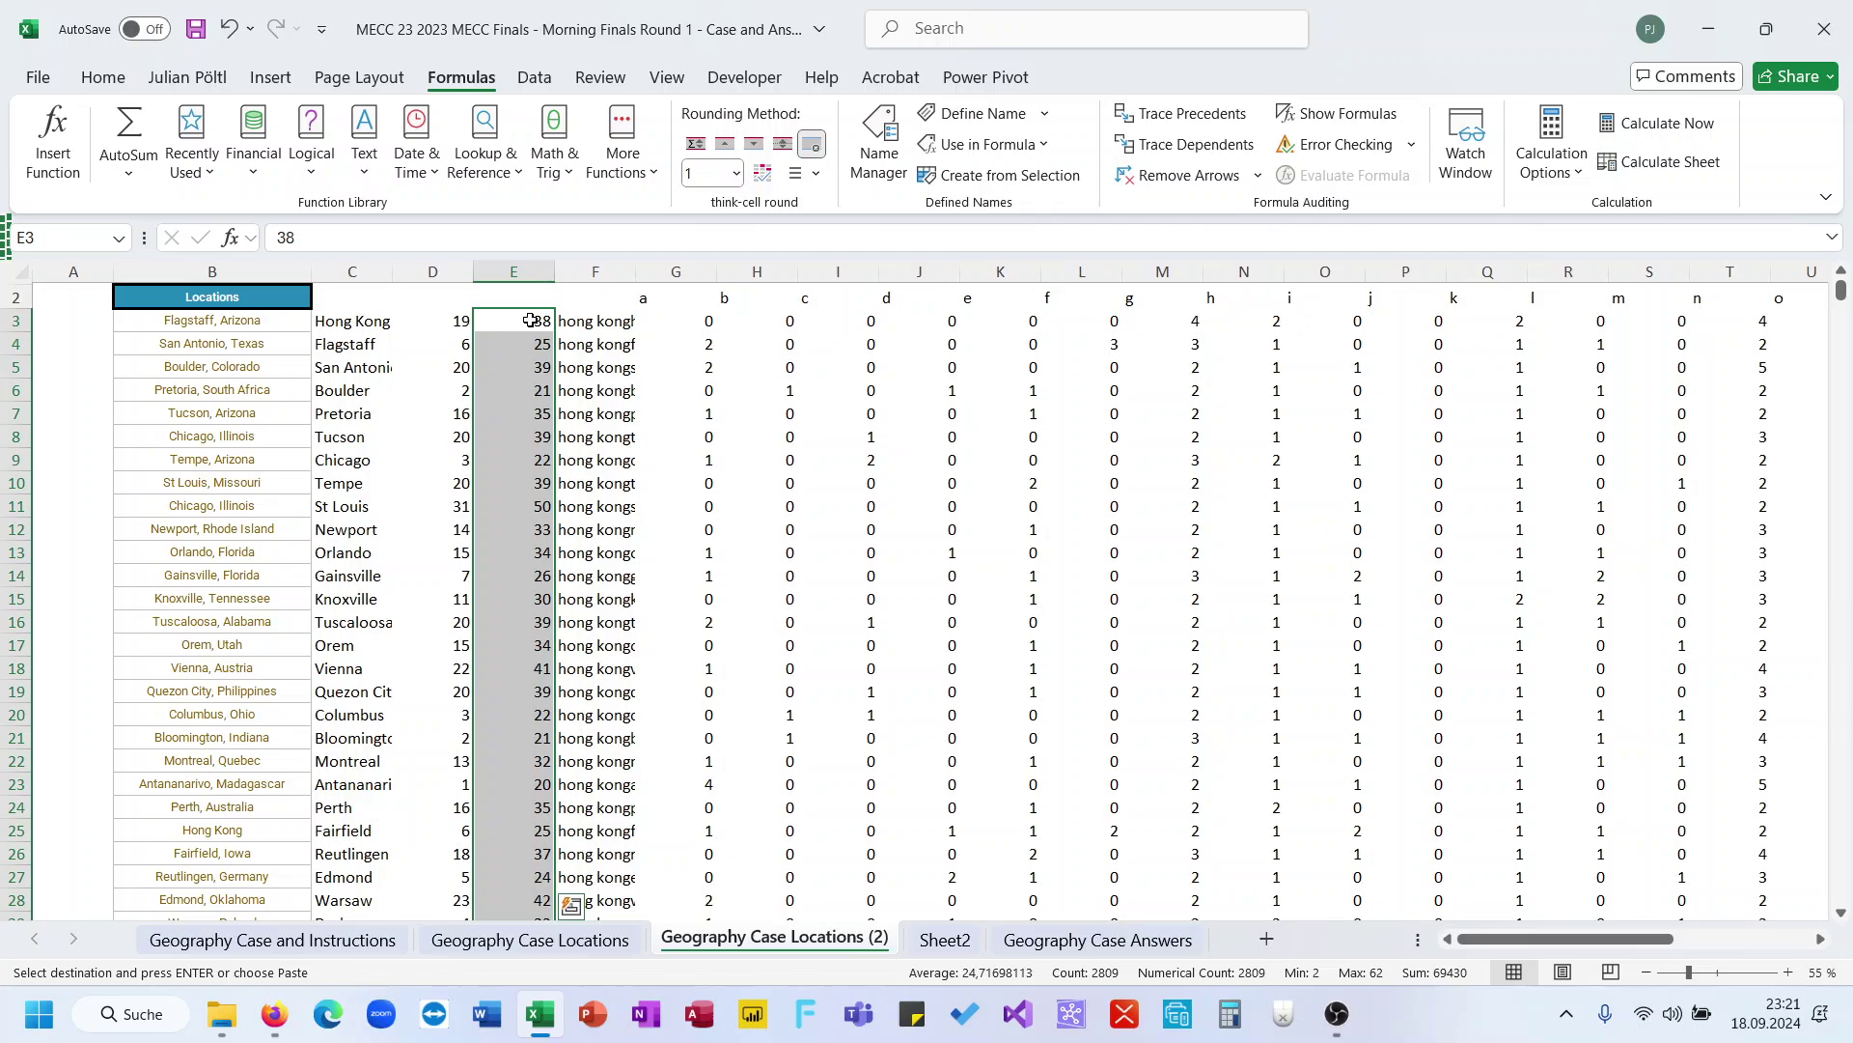
pyautogui.click(596, 322)
# Hide columns B to D on Geography Case Locations (2)
pyautogui.click(447, 283)
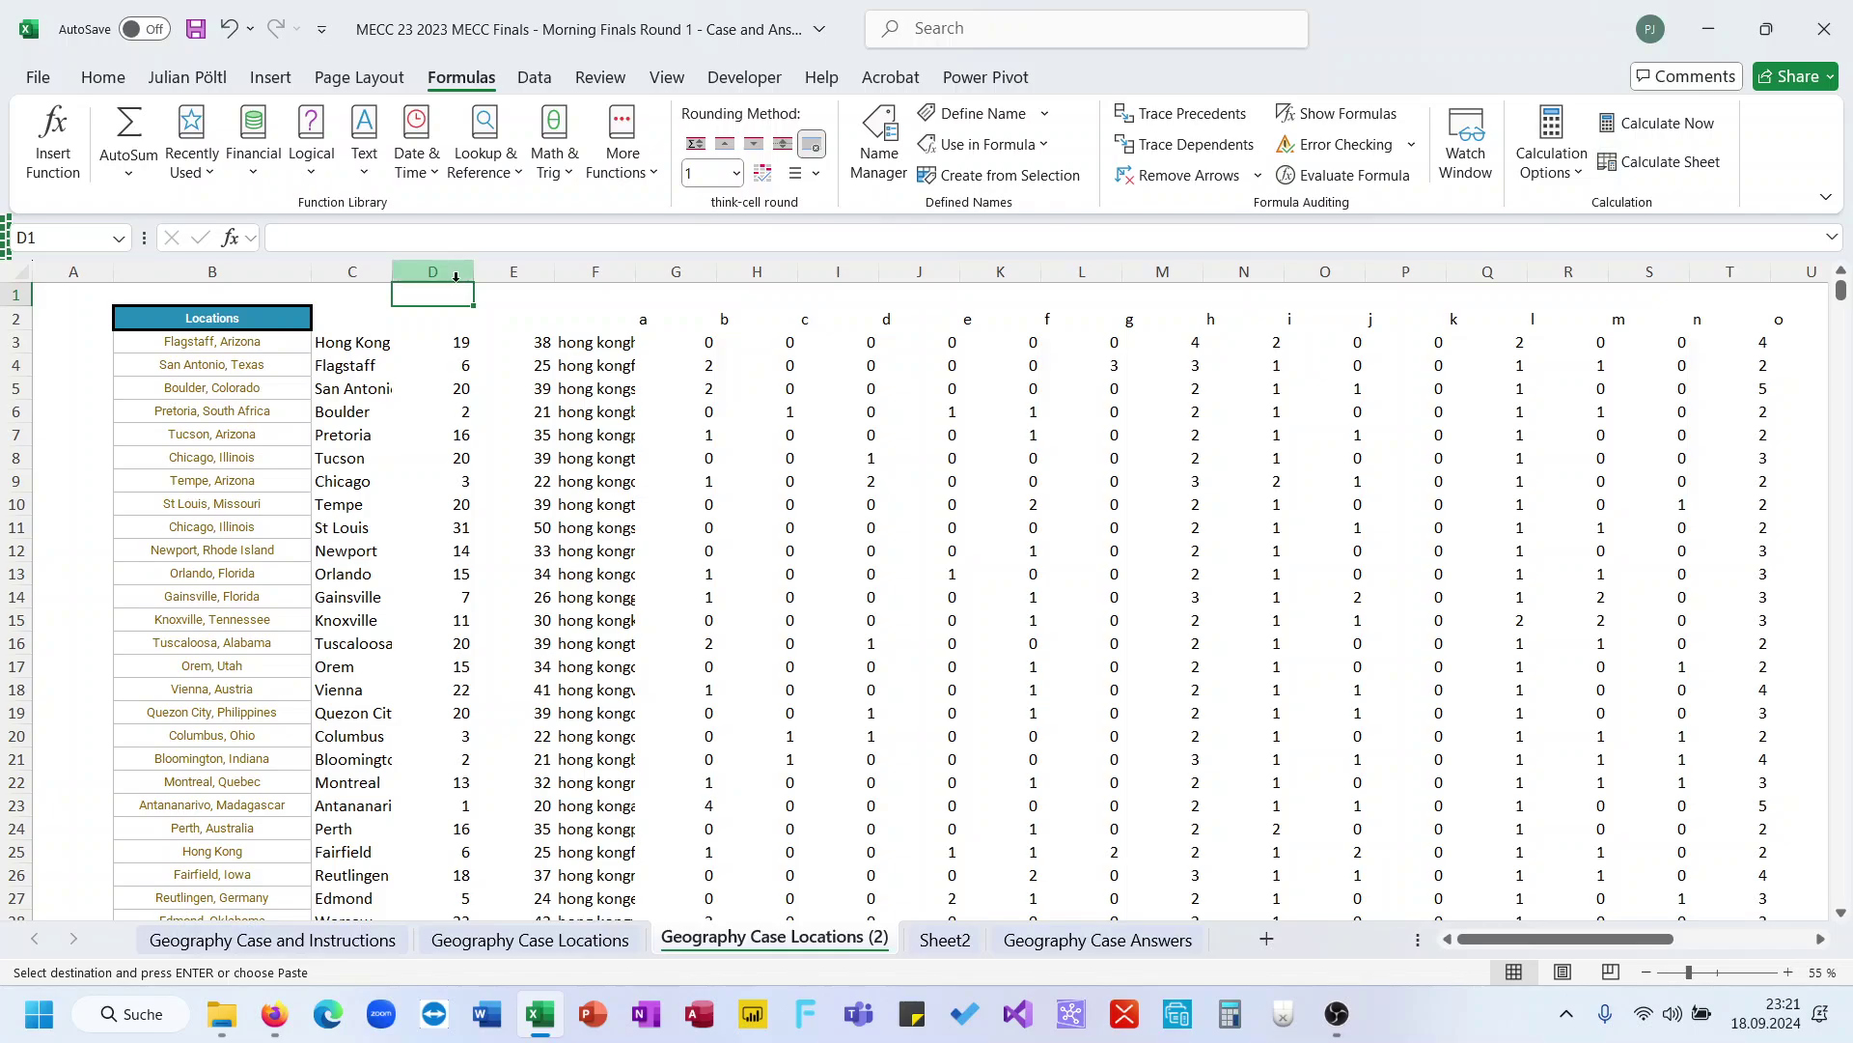
pyautogui.moveTo(434, 272); pyautogui.dragTo(145, 293)
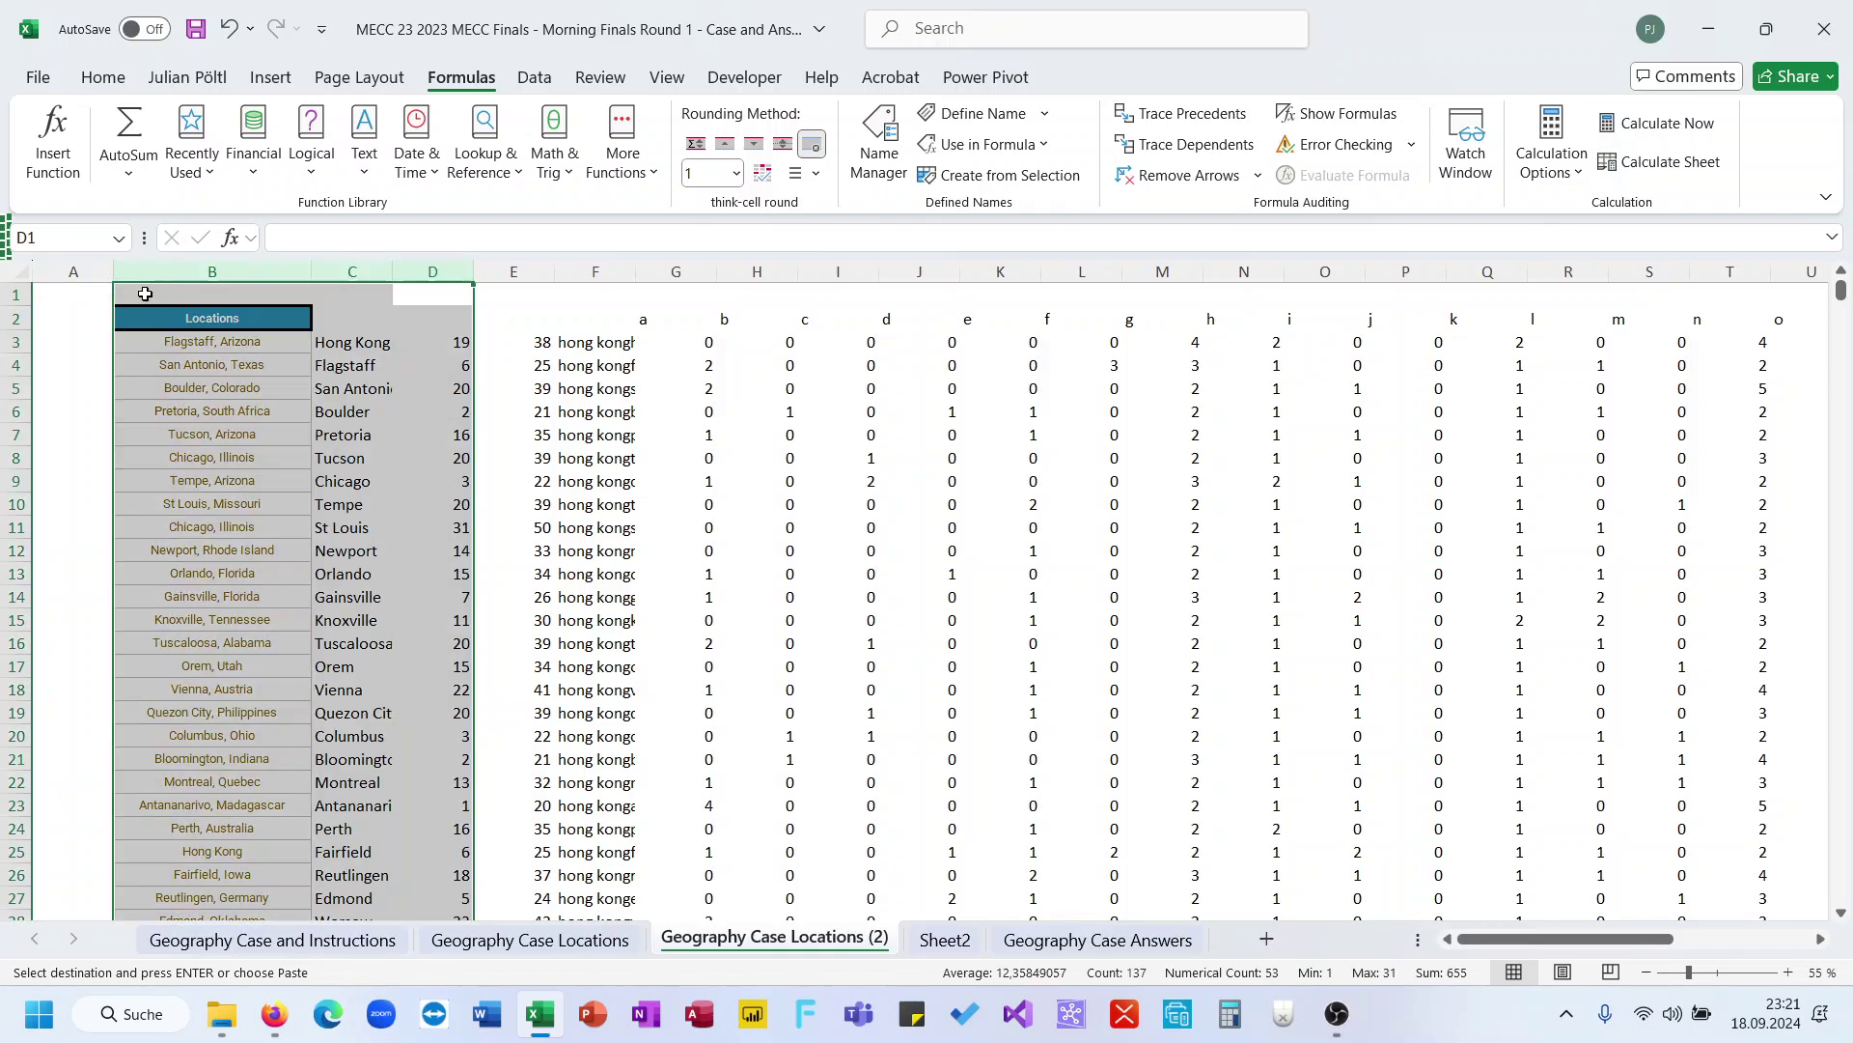
pyautogui.rightClick(289, 276)
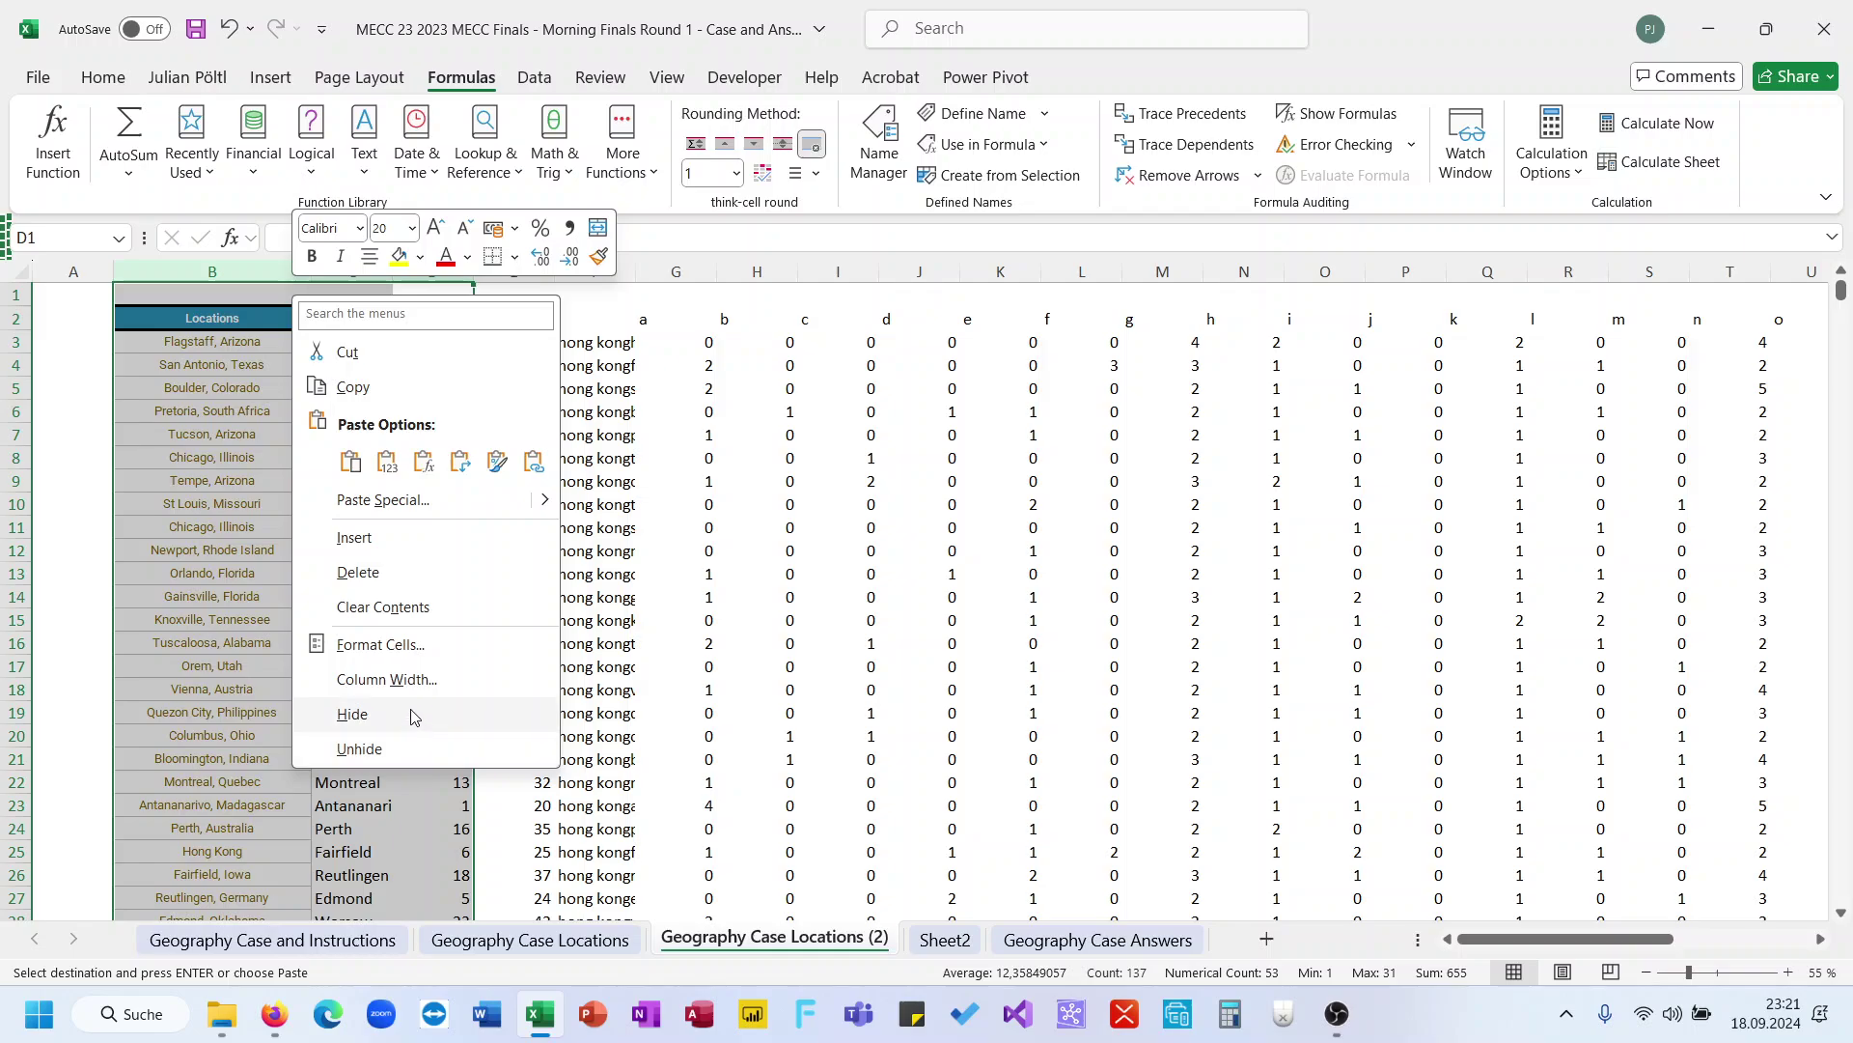
pyautogui.click(386, 714)
pyautogui.click(466, 643)
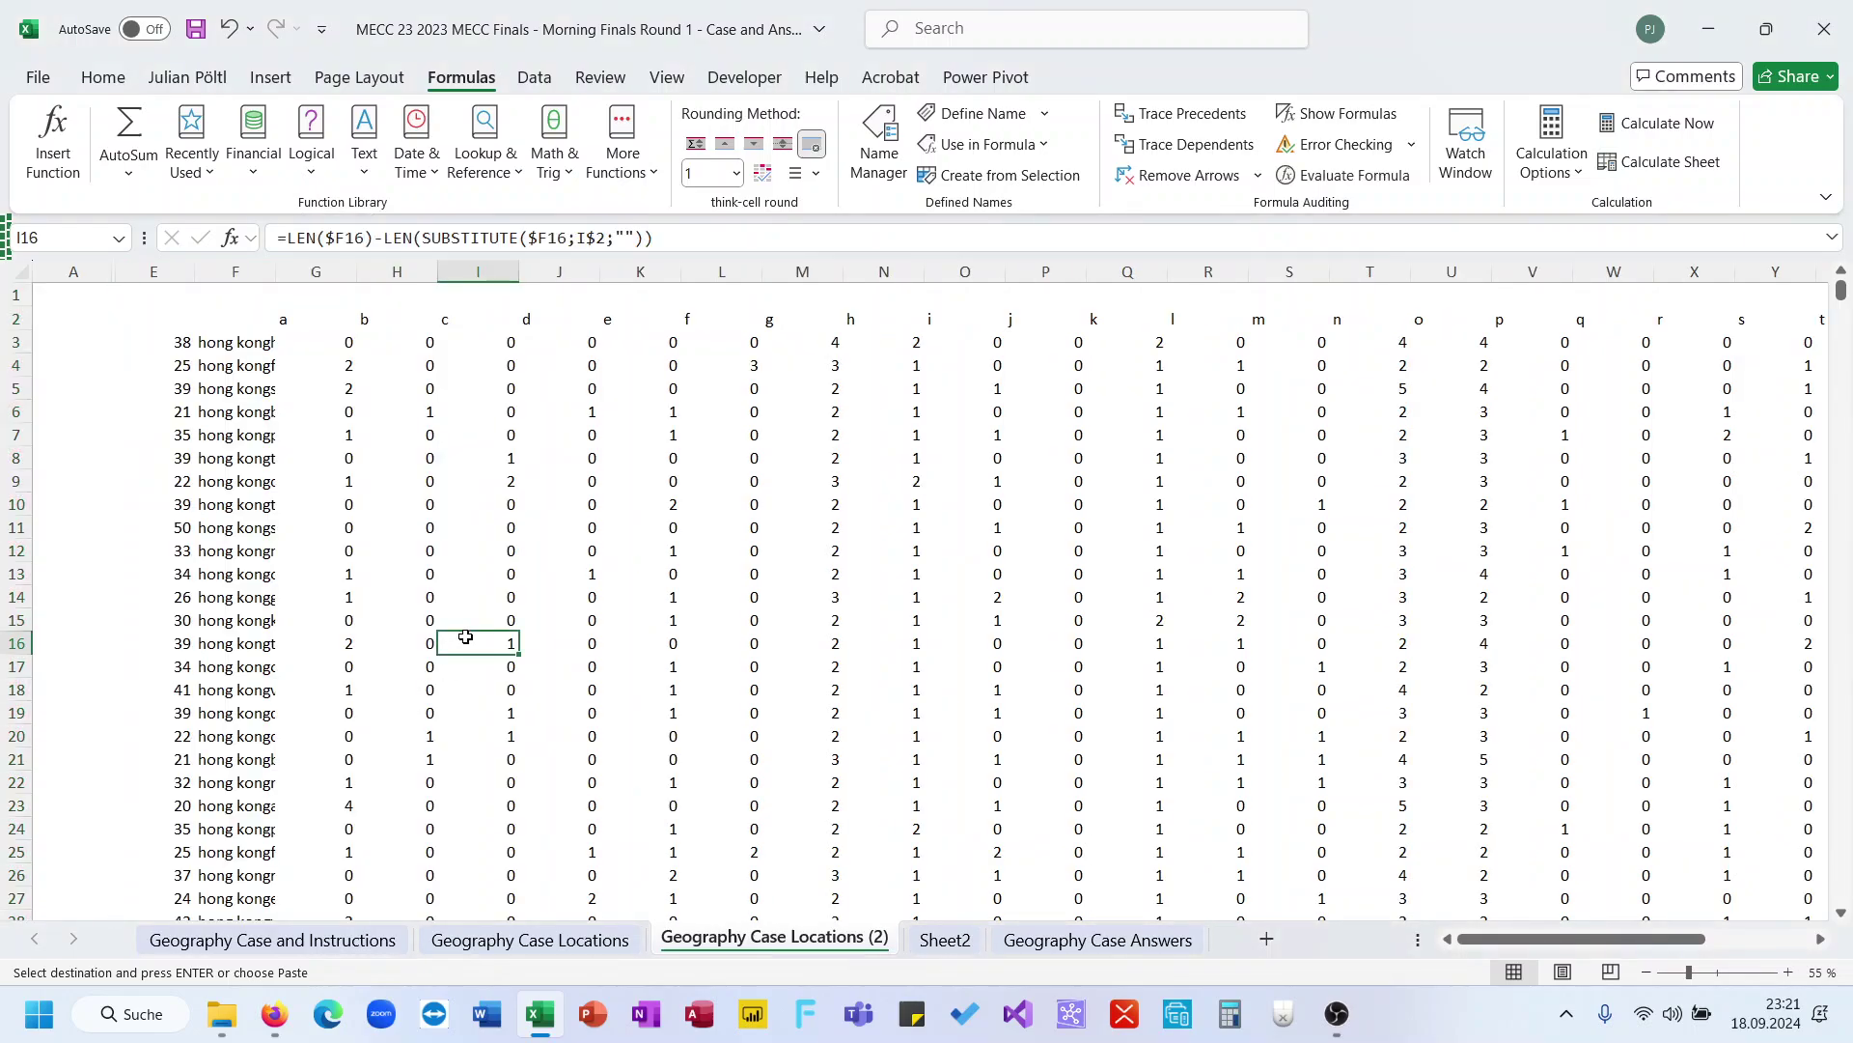
# In E188 on Geography Case and Instructions, enter an XLOOKUP of AH188 in Geography Case Locations (2) column AG, returning column E
pyautogui.click(142, 941)
pyautogui.write('=x')
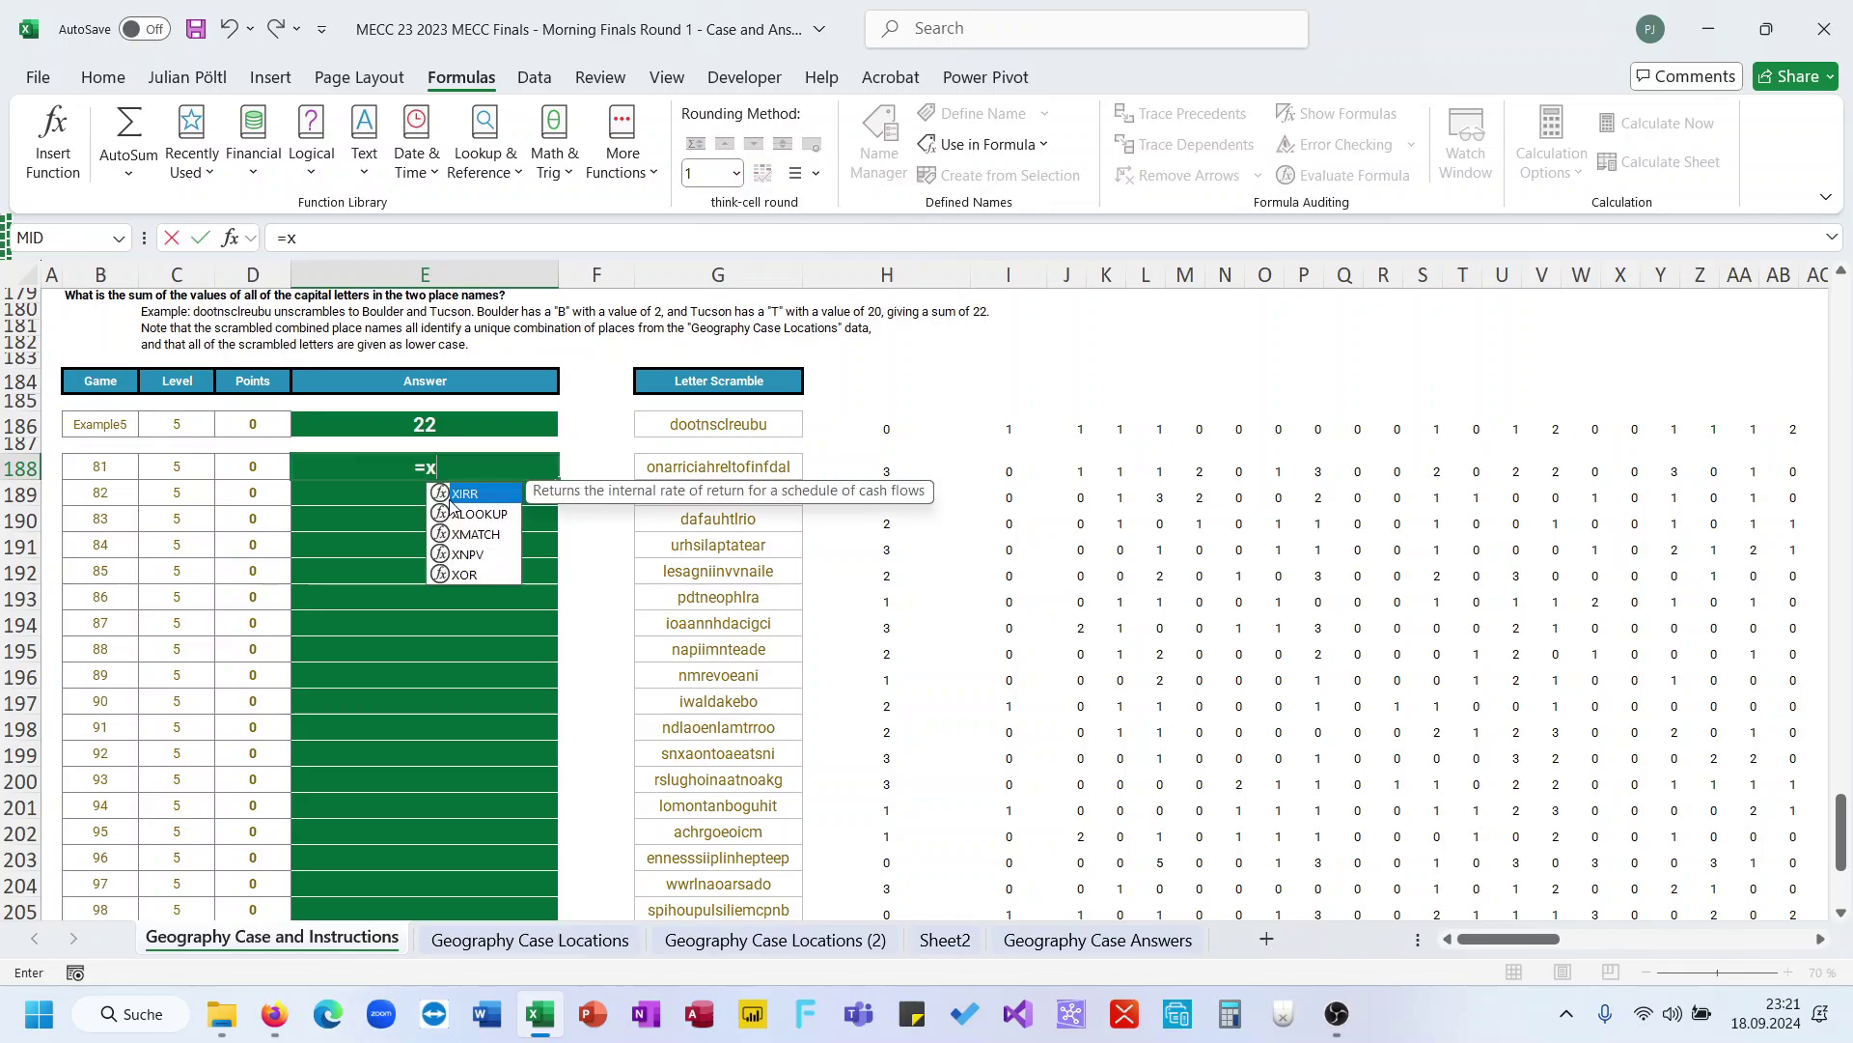
pyautogui.doubleClick(452, 512)
pyautogui.hscroll(8, 792, 588)
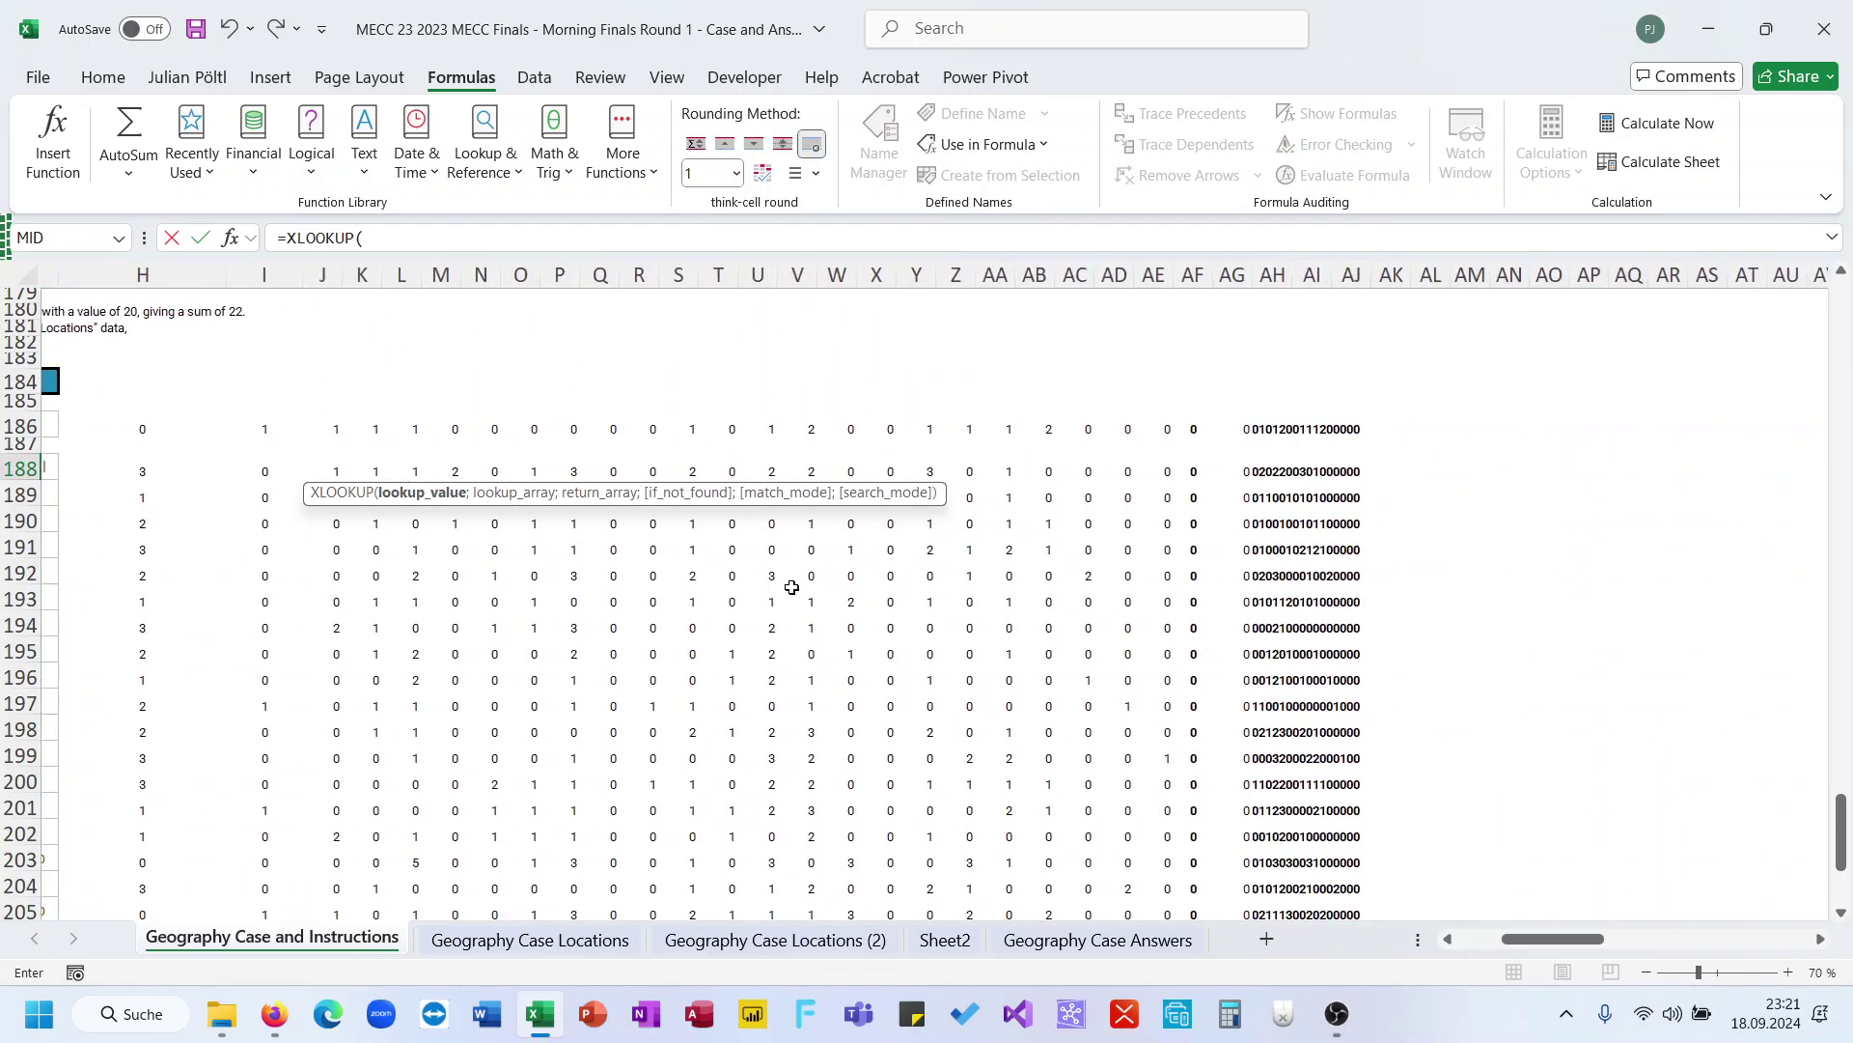
pyautogui.click(1271, 471)
pyautogui.write(';')
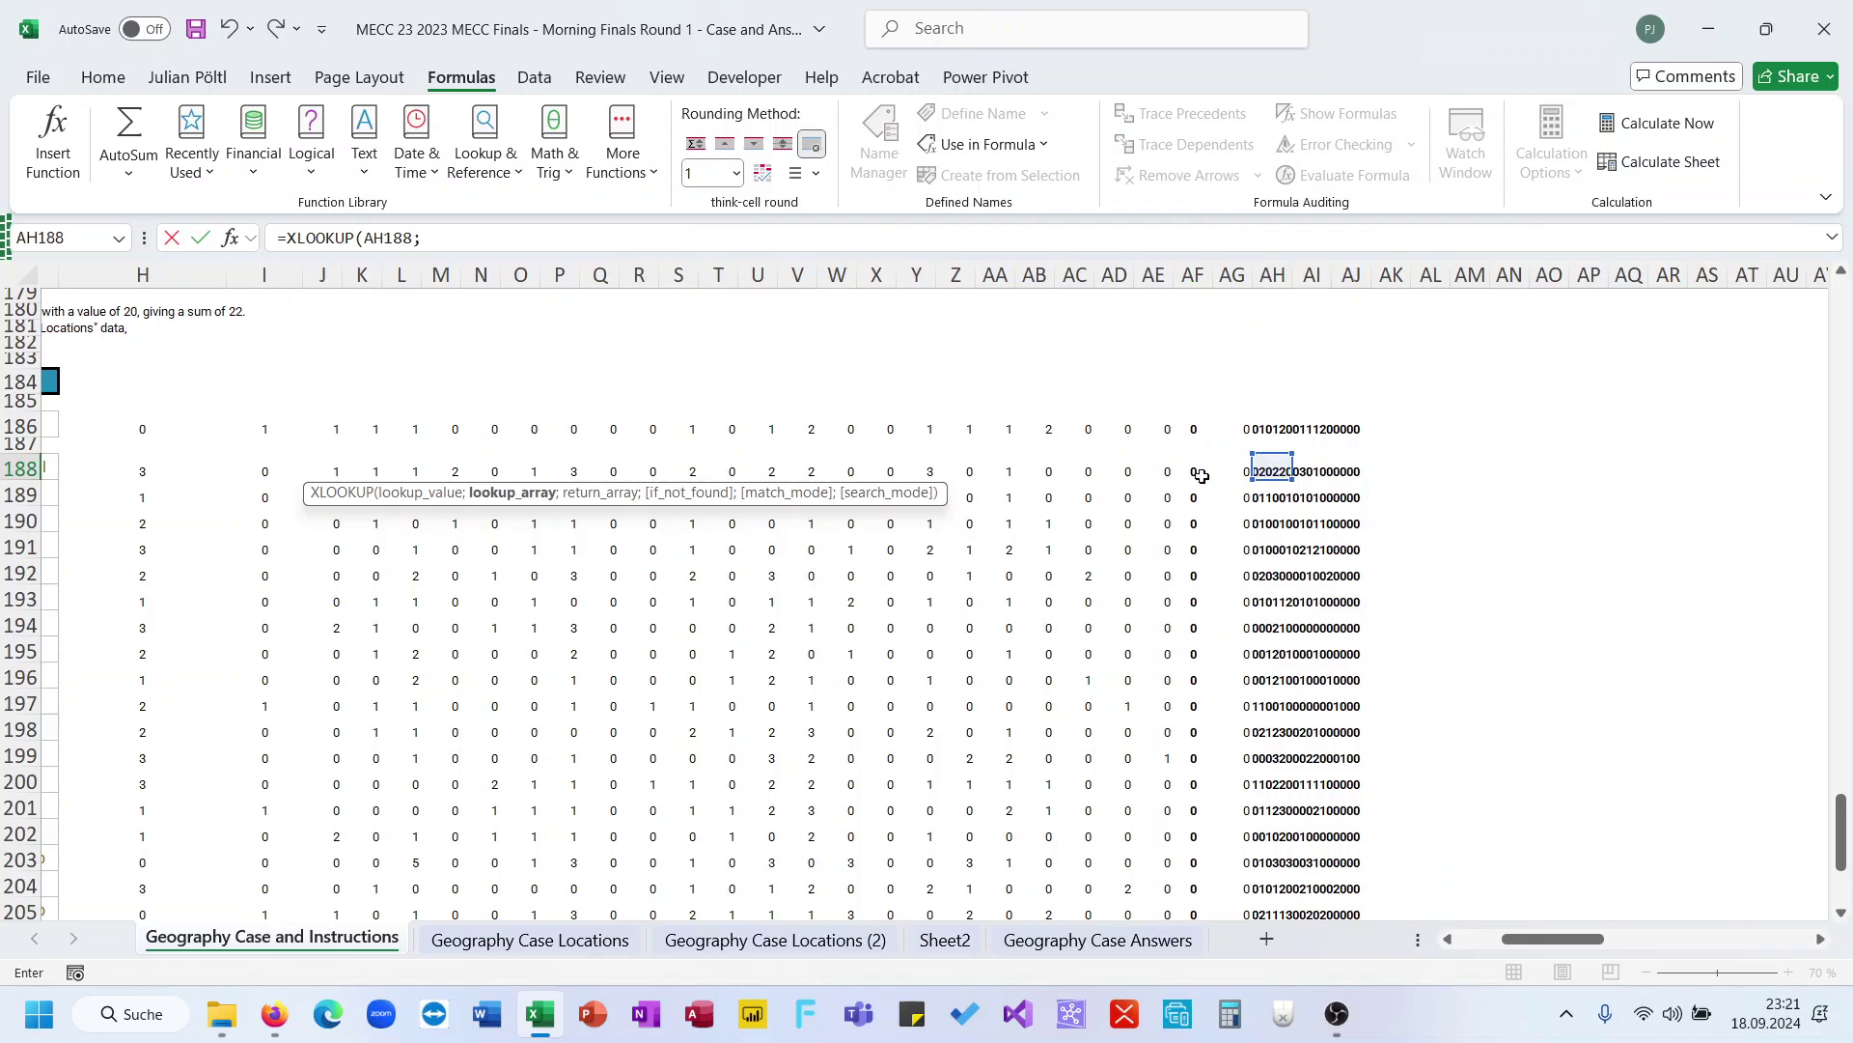
pyautogui.hscroll(-3, 518, 658)
pyautogui.hscroll(-4, 518, 658)
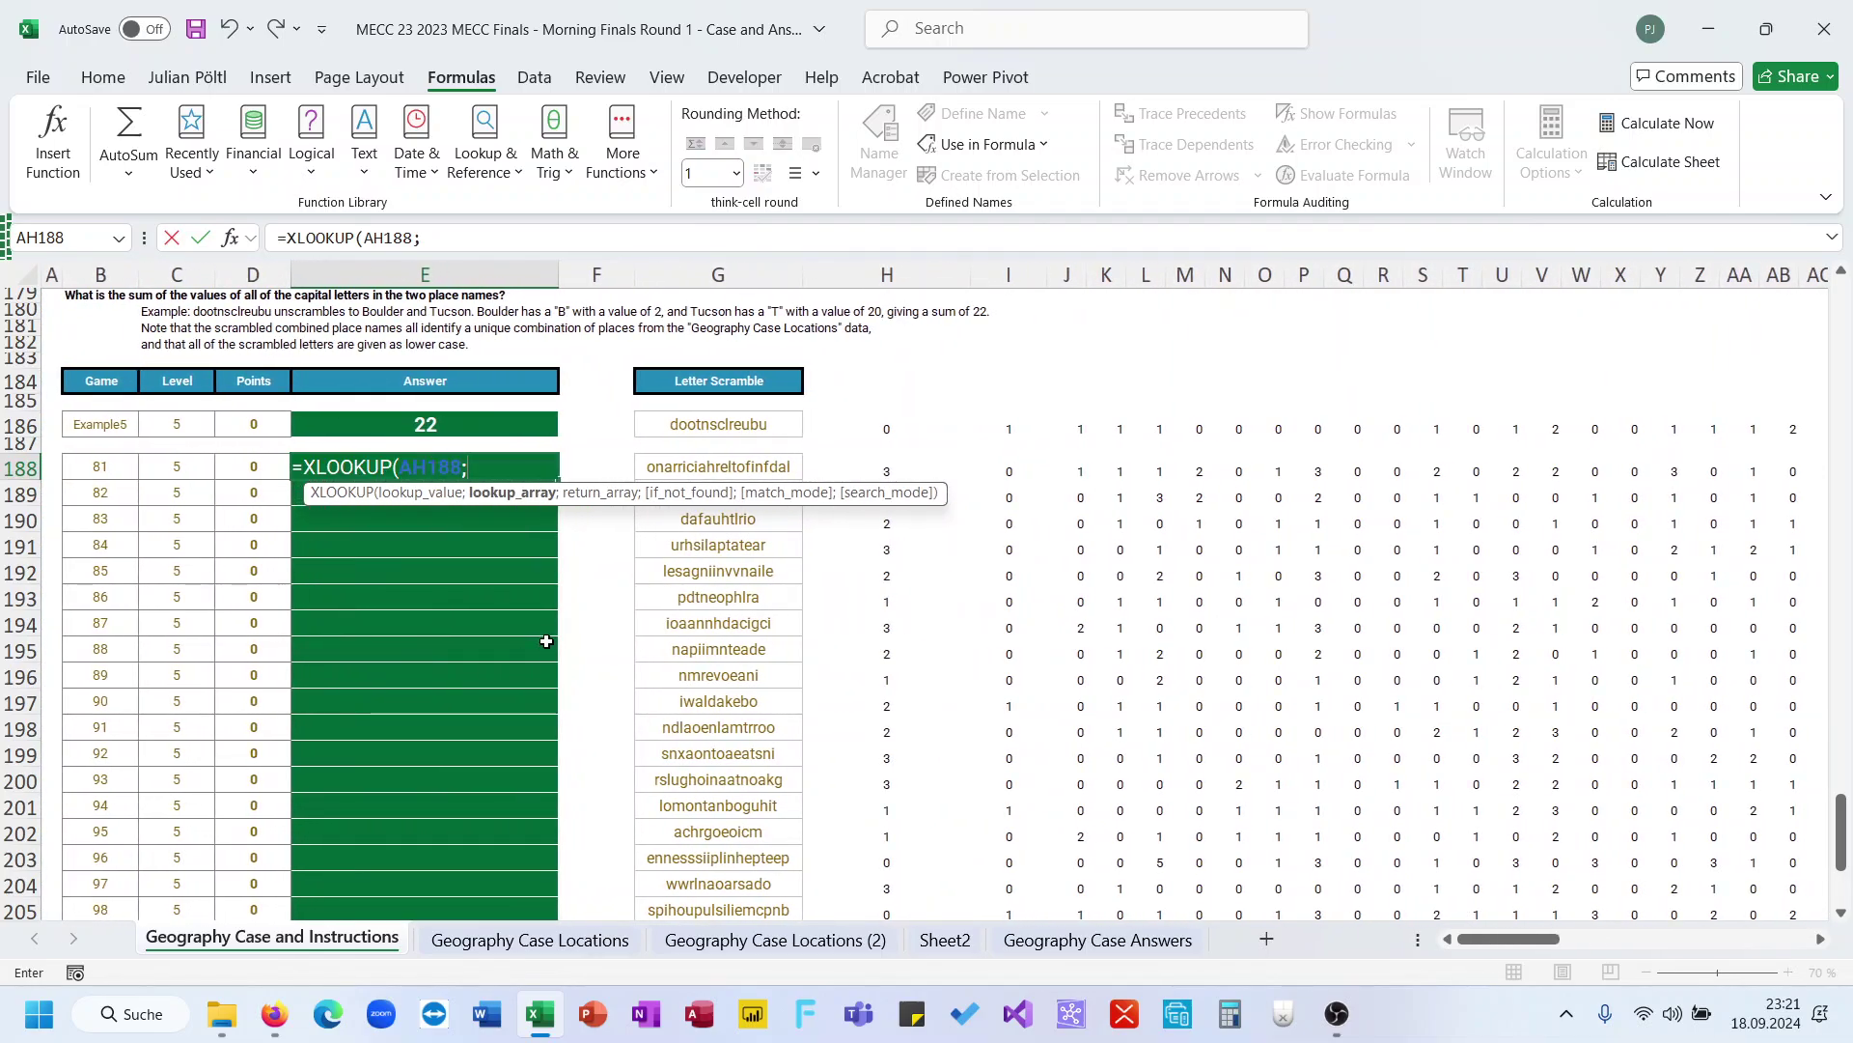
pyautogui.click(775, 939)
pyautogui.hscroll(6, 847, 359)
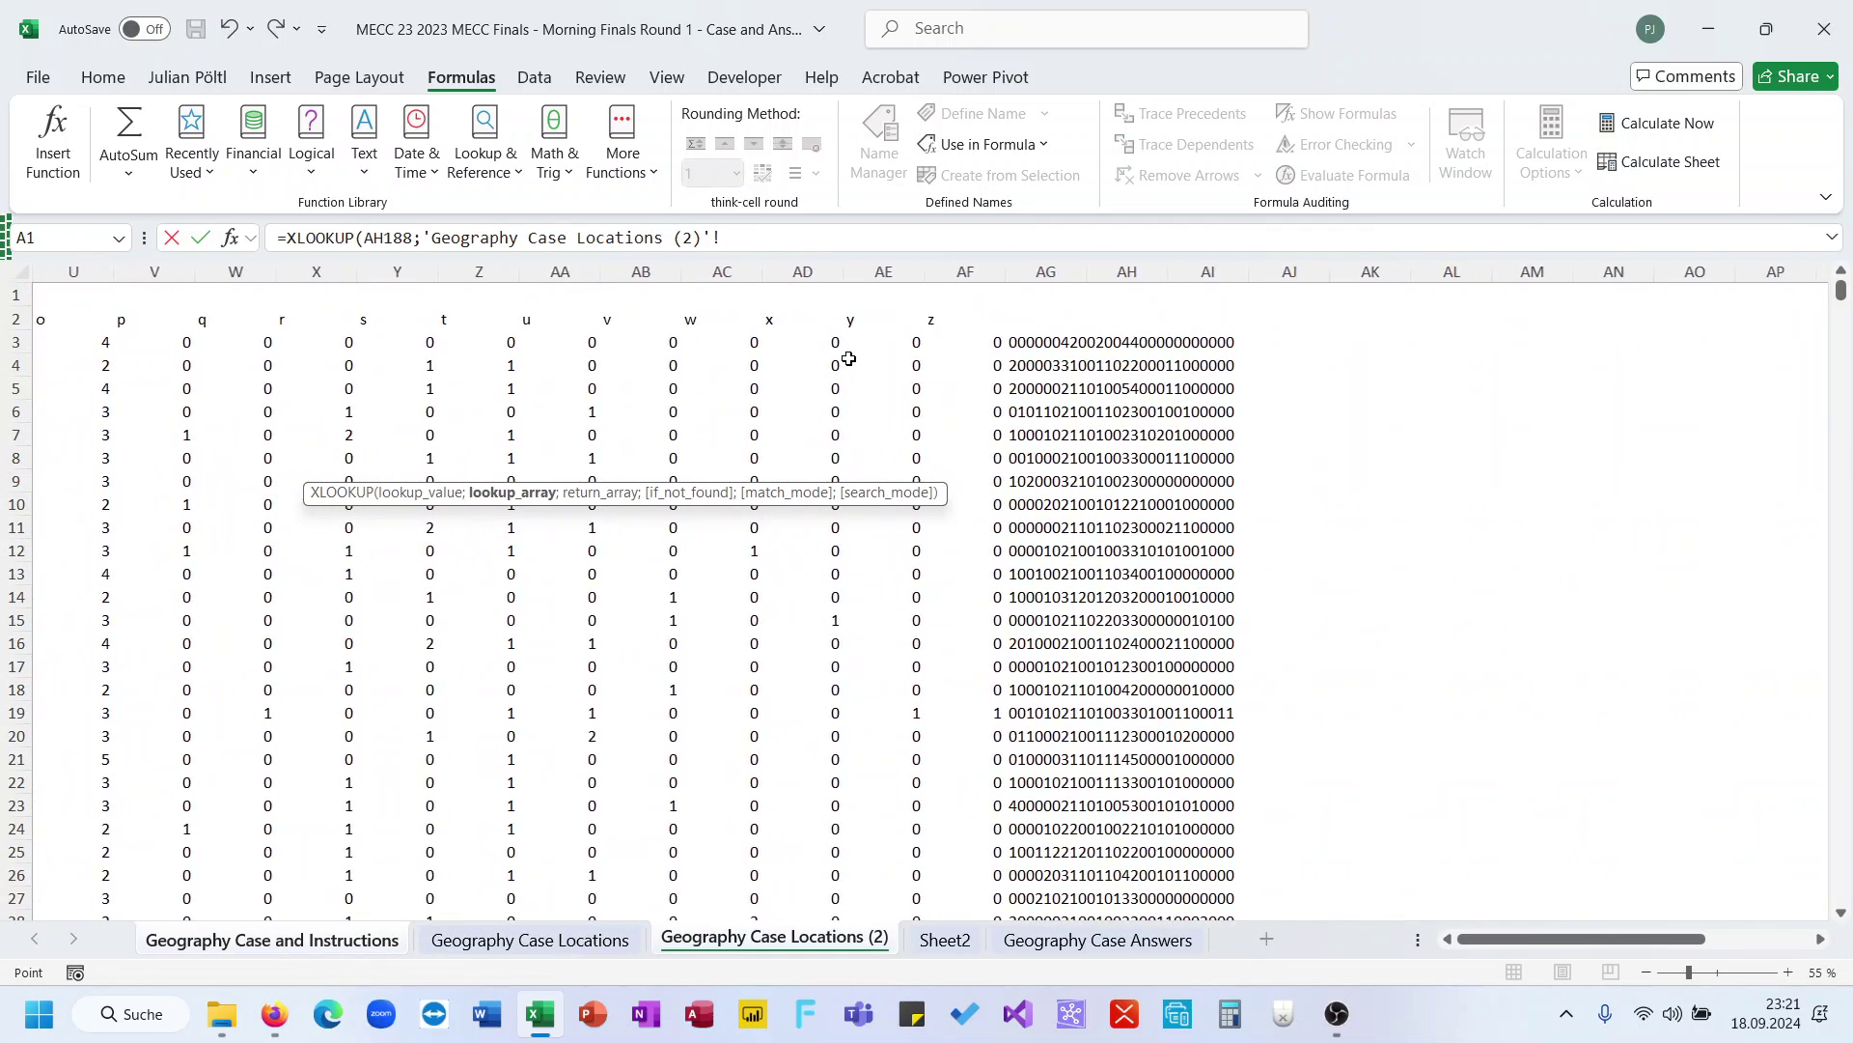
pyautogui.click(1058, 268)
pyautogui.write(';')
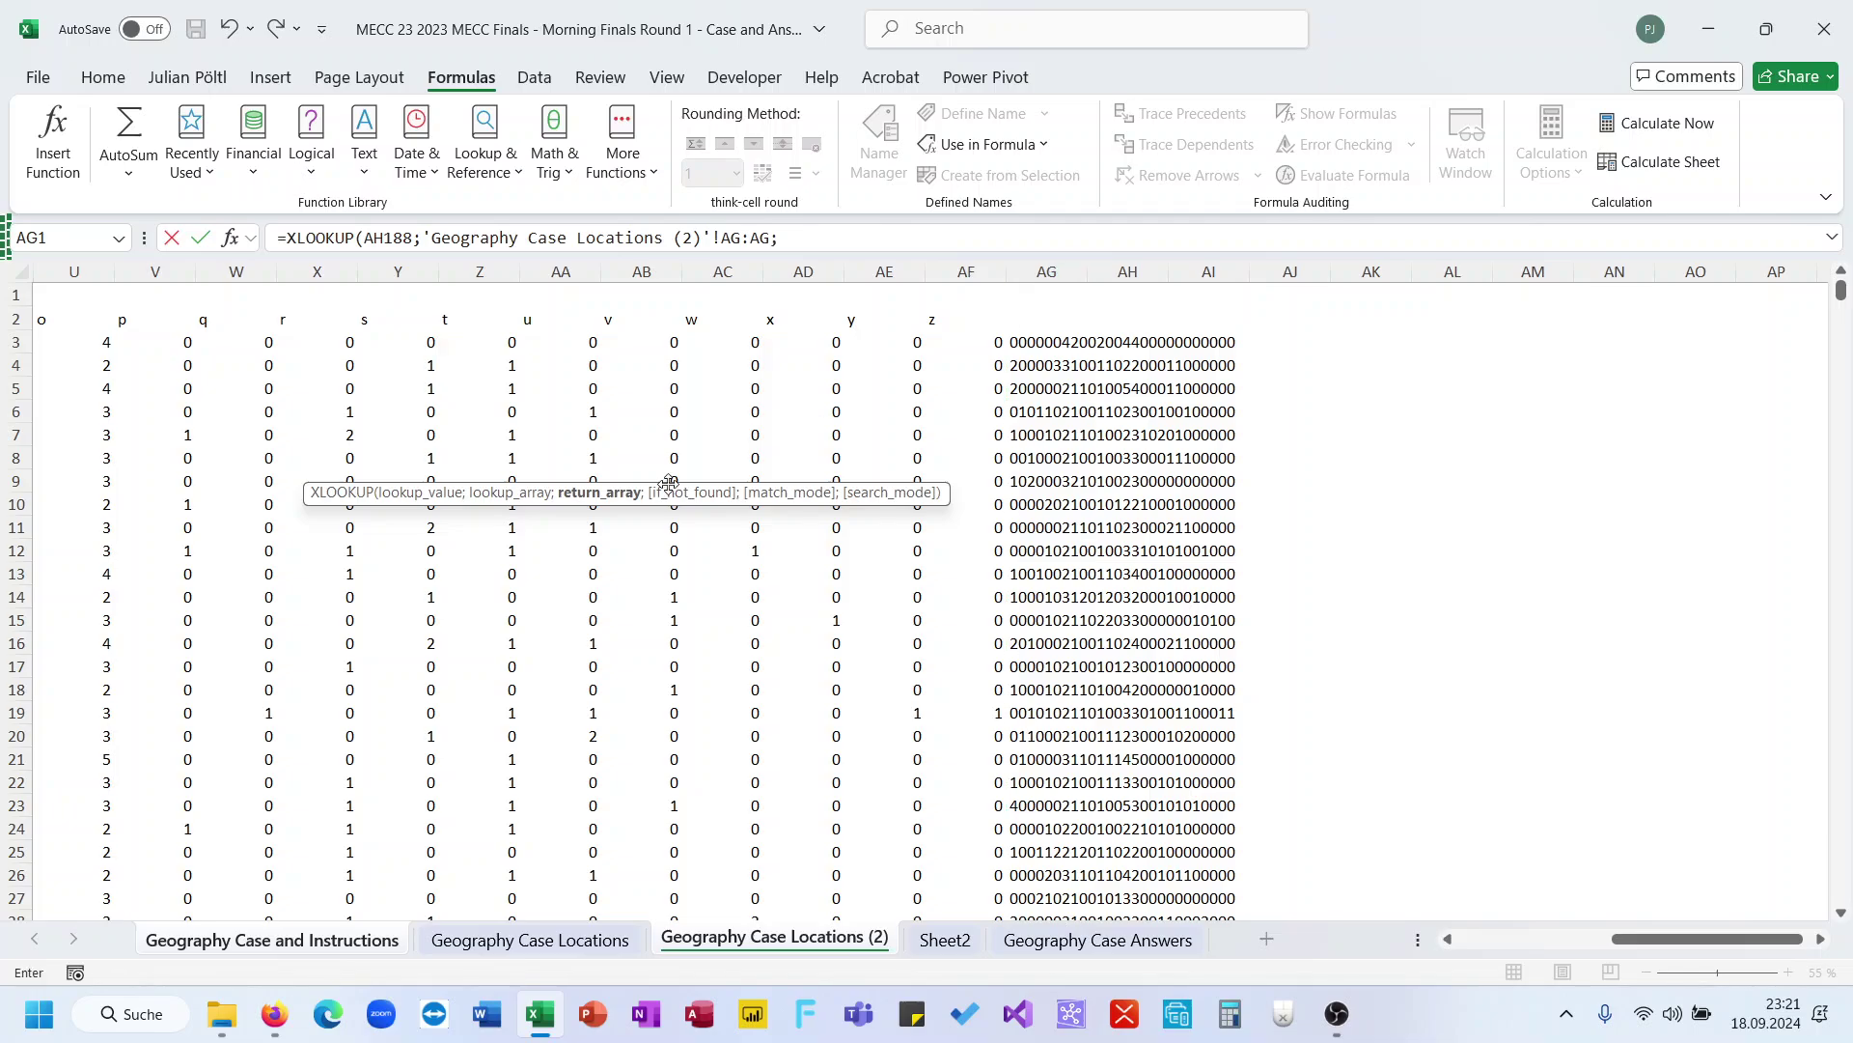
pyautogui.hscroll(-6, 414, 650)
pyautogui.click(166, 269)
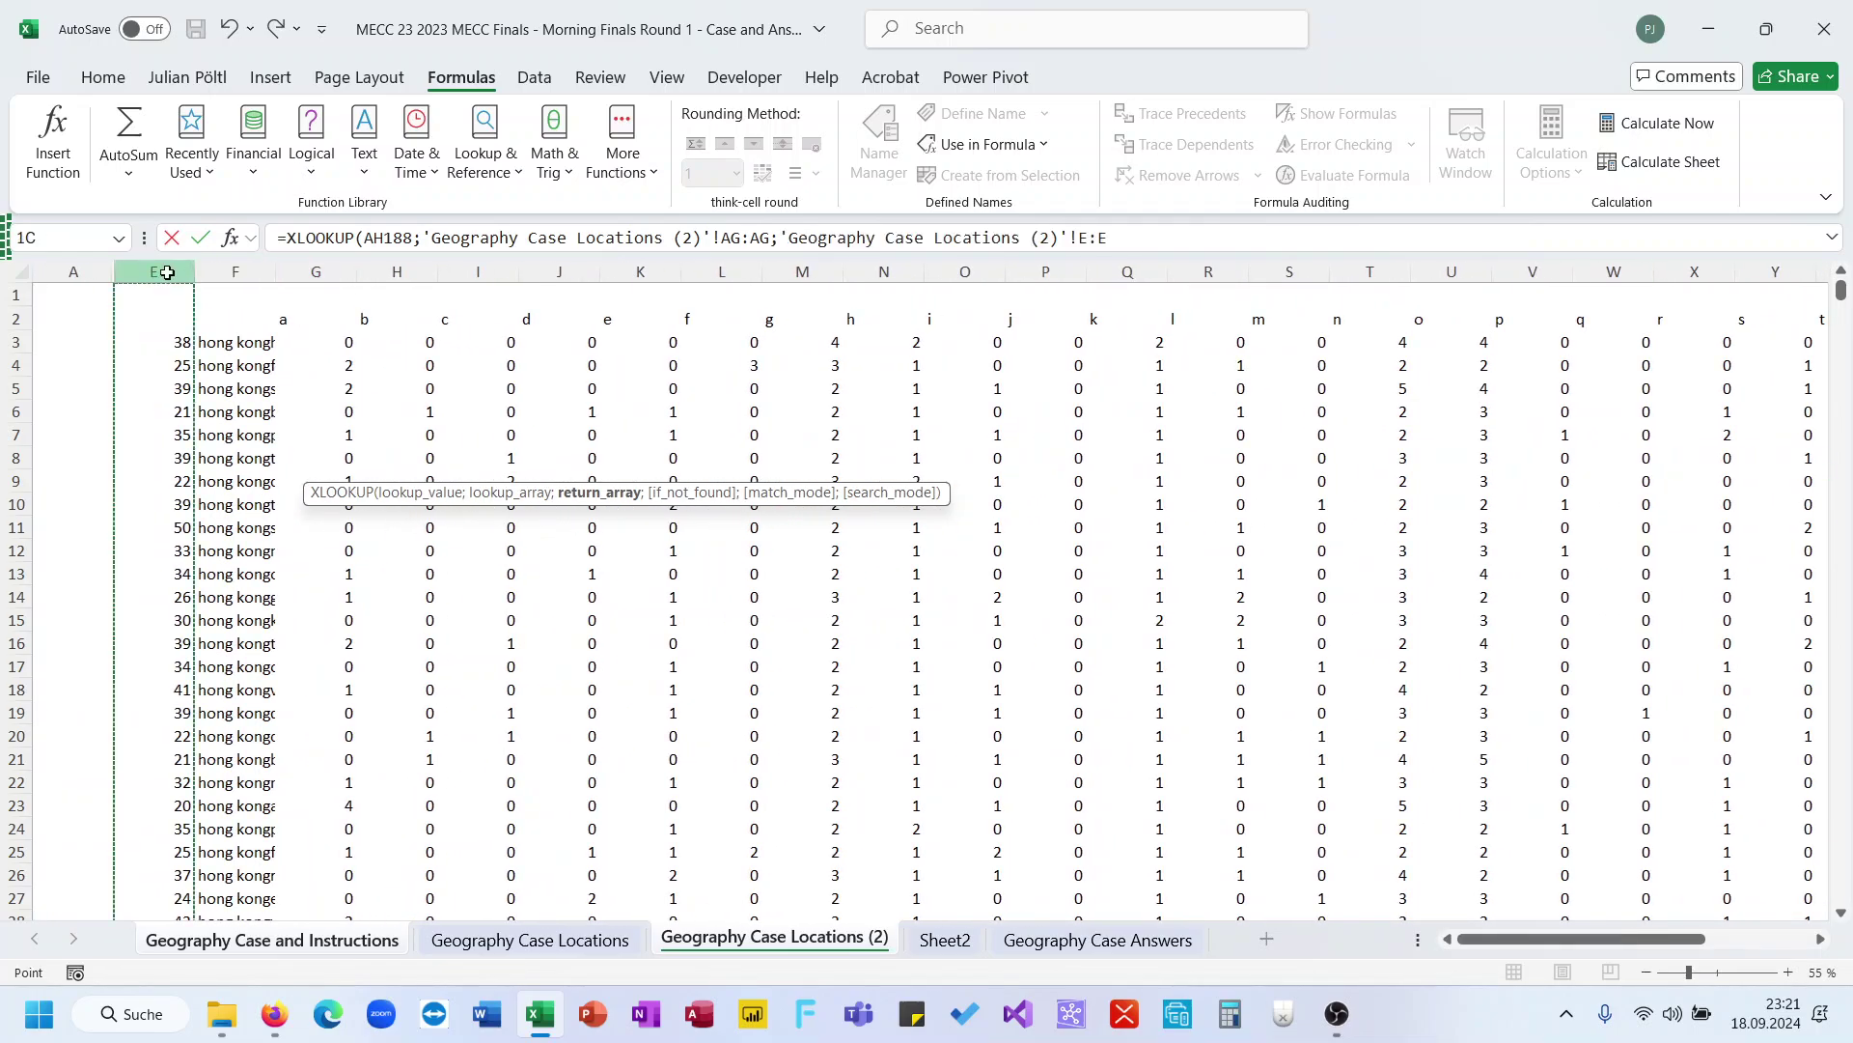
pyautogui.press('Return')
pyautogui.press('Up')
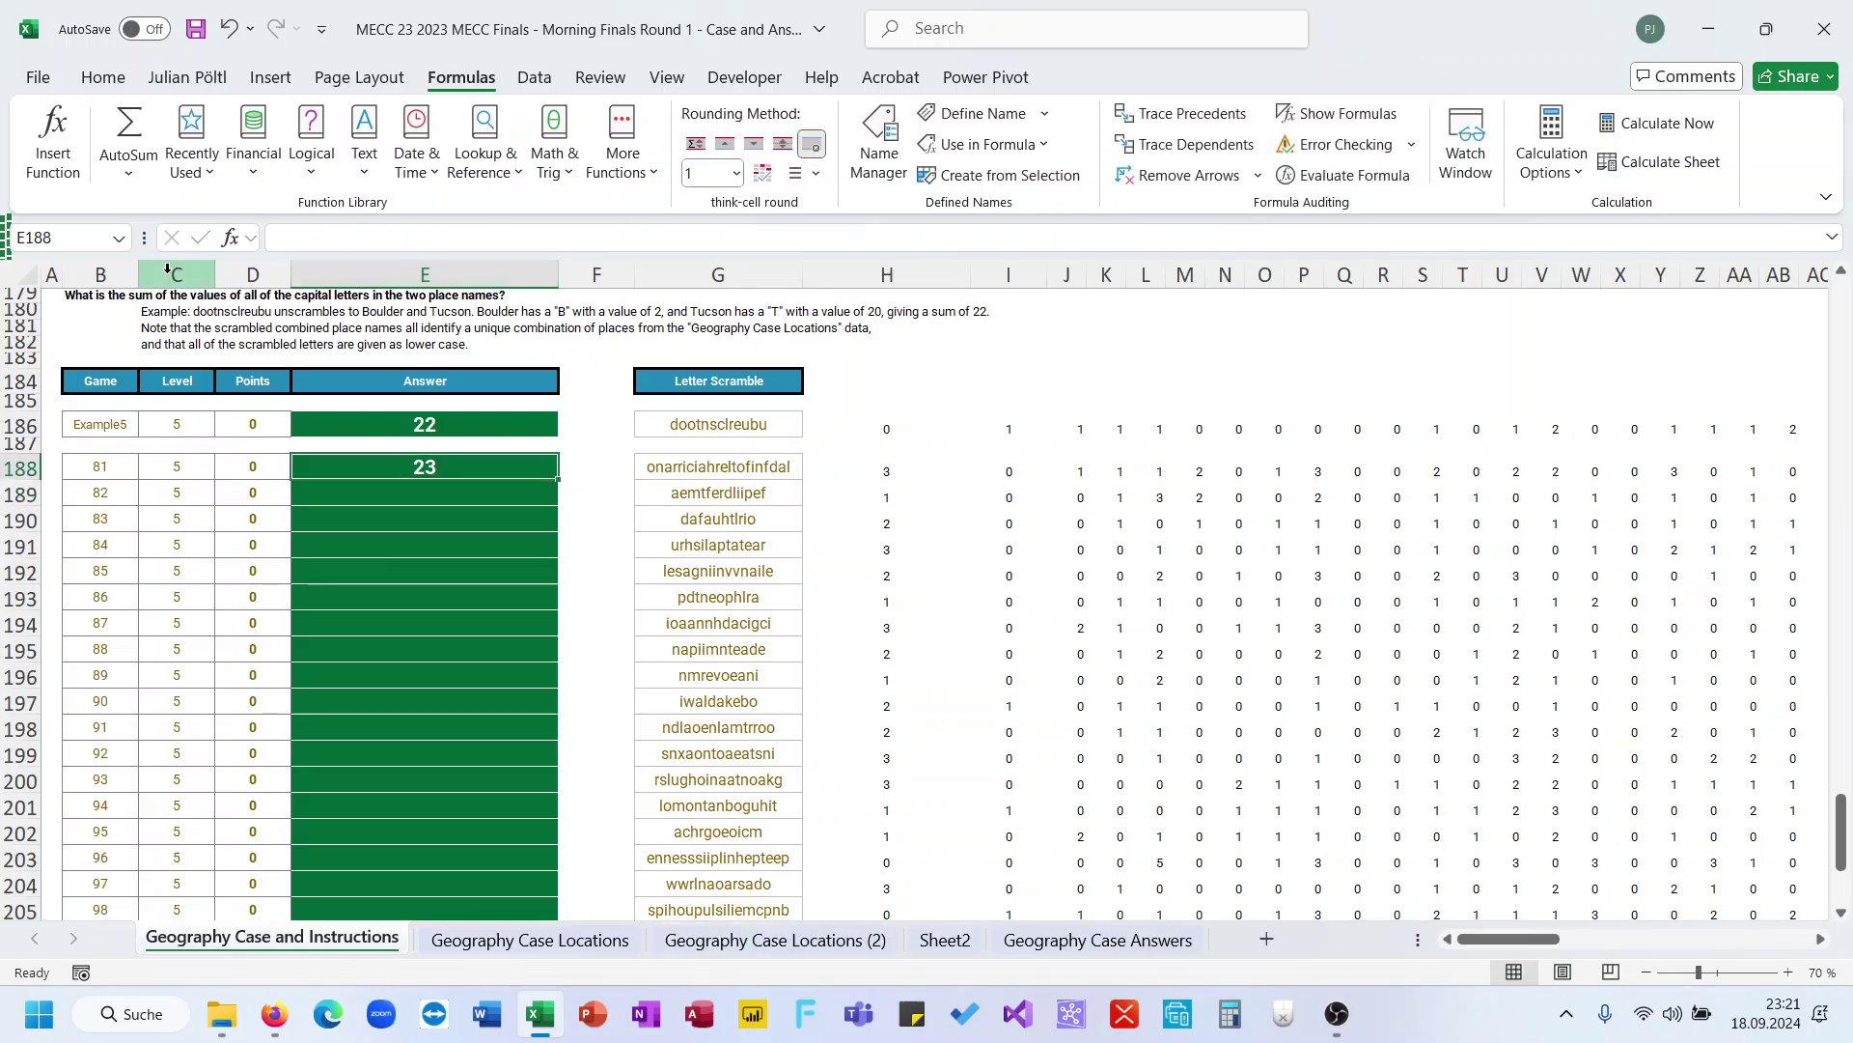
# Copy the lookup formula from E188 into the Level 5 example's answer cell E186
pyautogui.hotkey('ctrl', 'c')
pyautogui.click(427, 422)
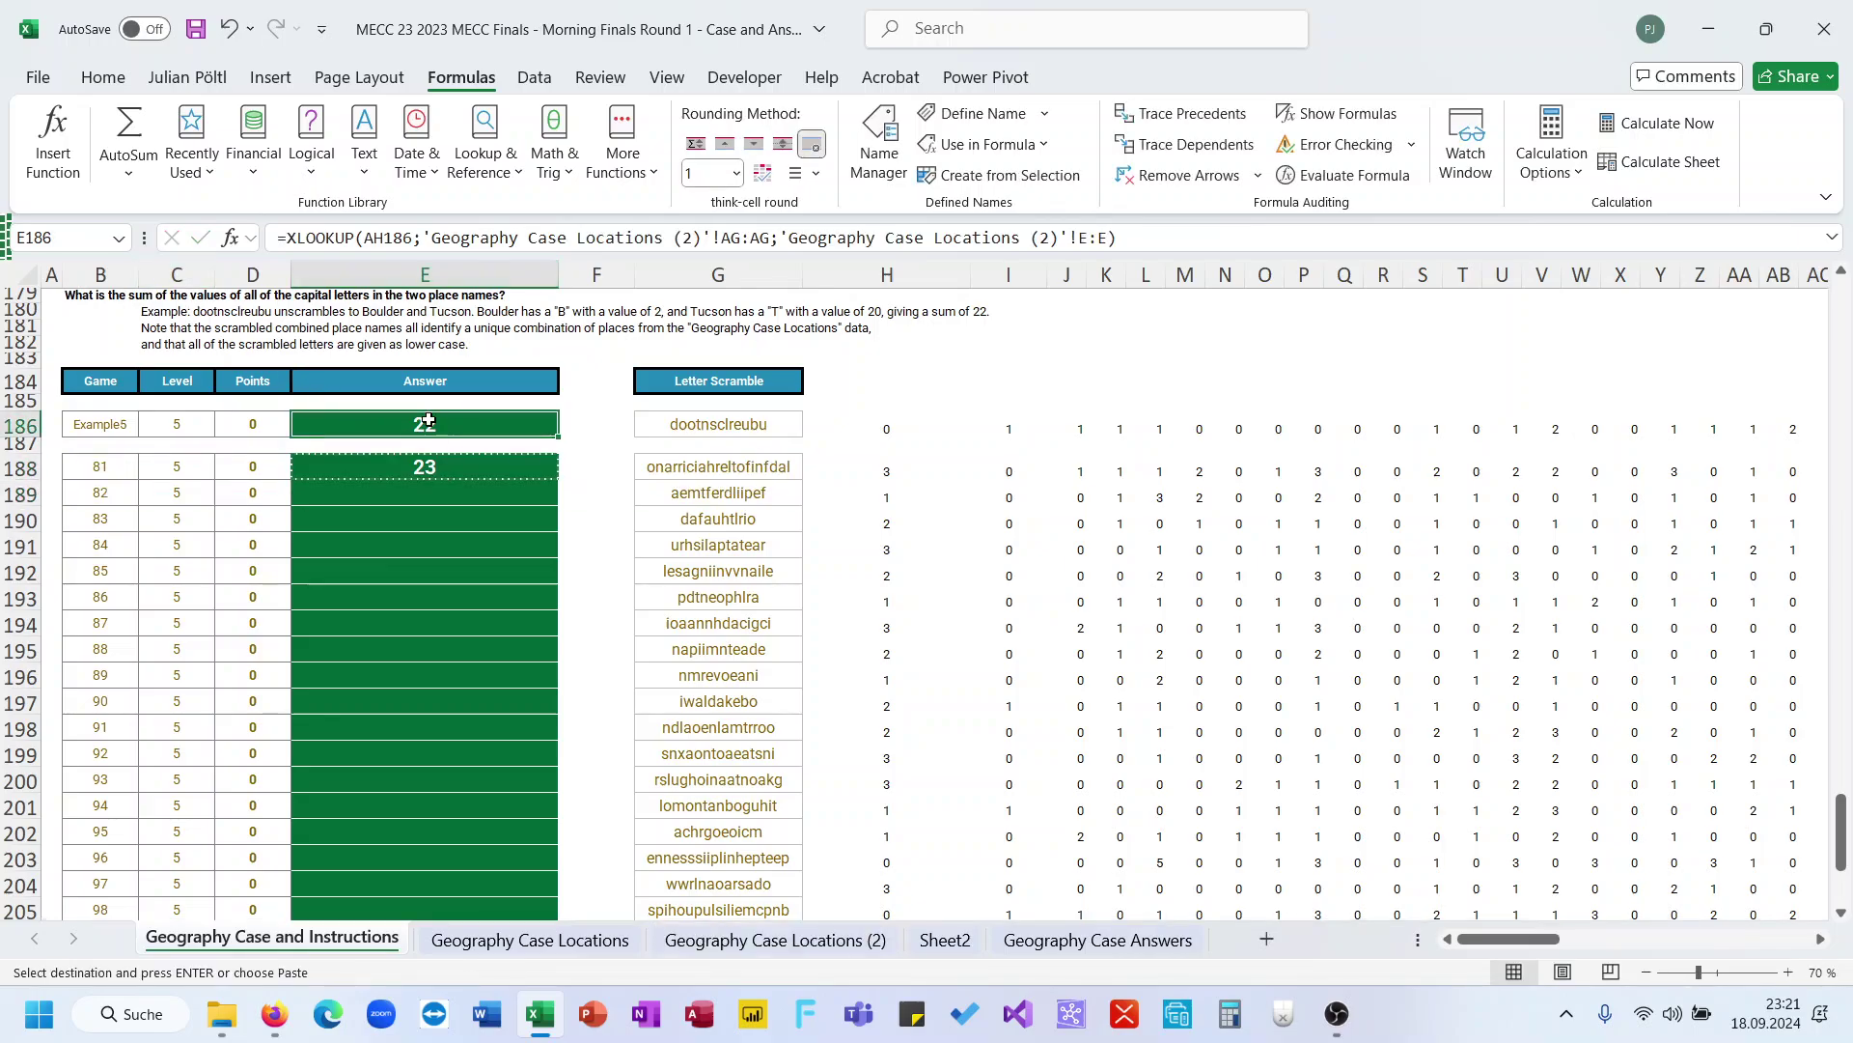
# Fill the lookup formula from E188 down through E207 to answer Games 81 to 100
pyautogui.click(549, 463)
pyautogui.doubleClick(558, 479)
pyautogui.scroll(-4, 560, 480)
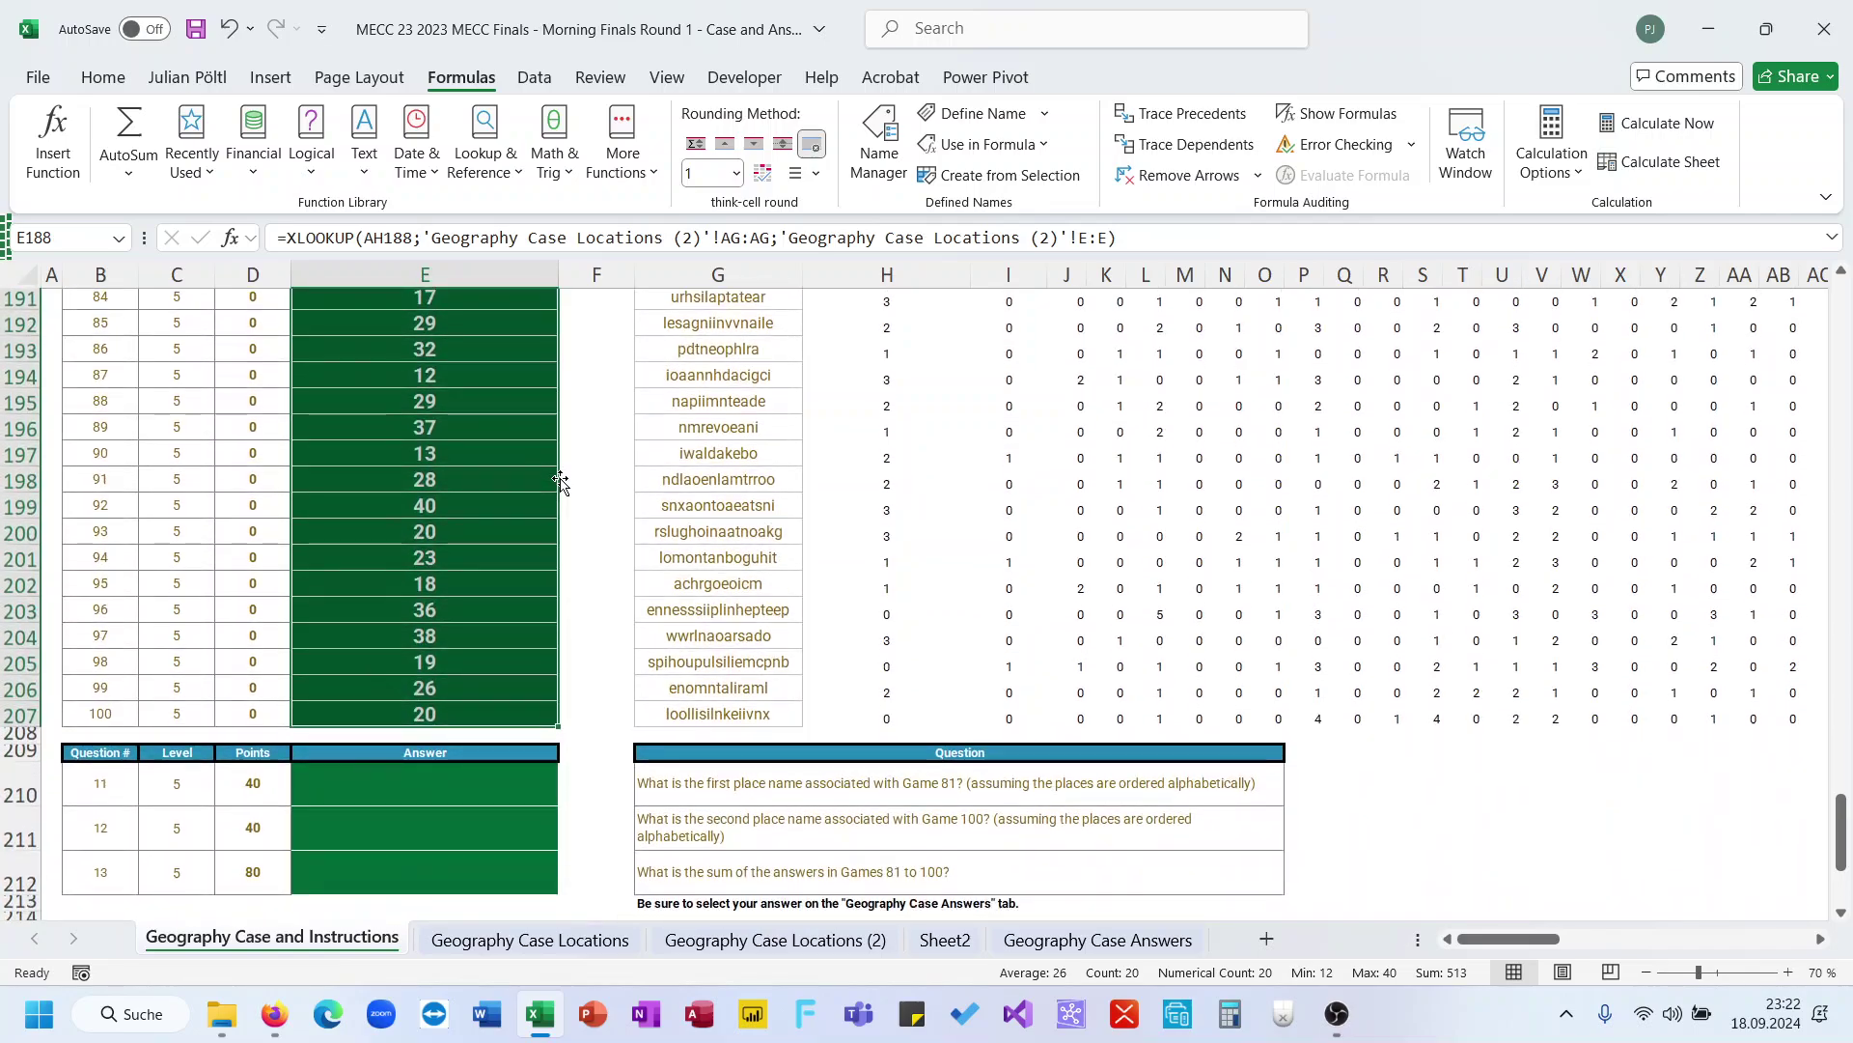
pyautogui.scroll(2, 560, 480)
pyautogui.scroll(-3, 560, 480)
# Answer question 13 in E212 with a SUM of the Games 81 to 100 answers, E188:E207
pyautogui.click(479, 803)
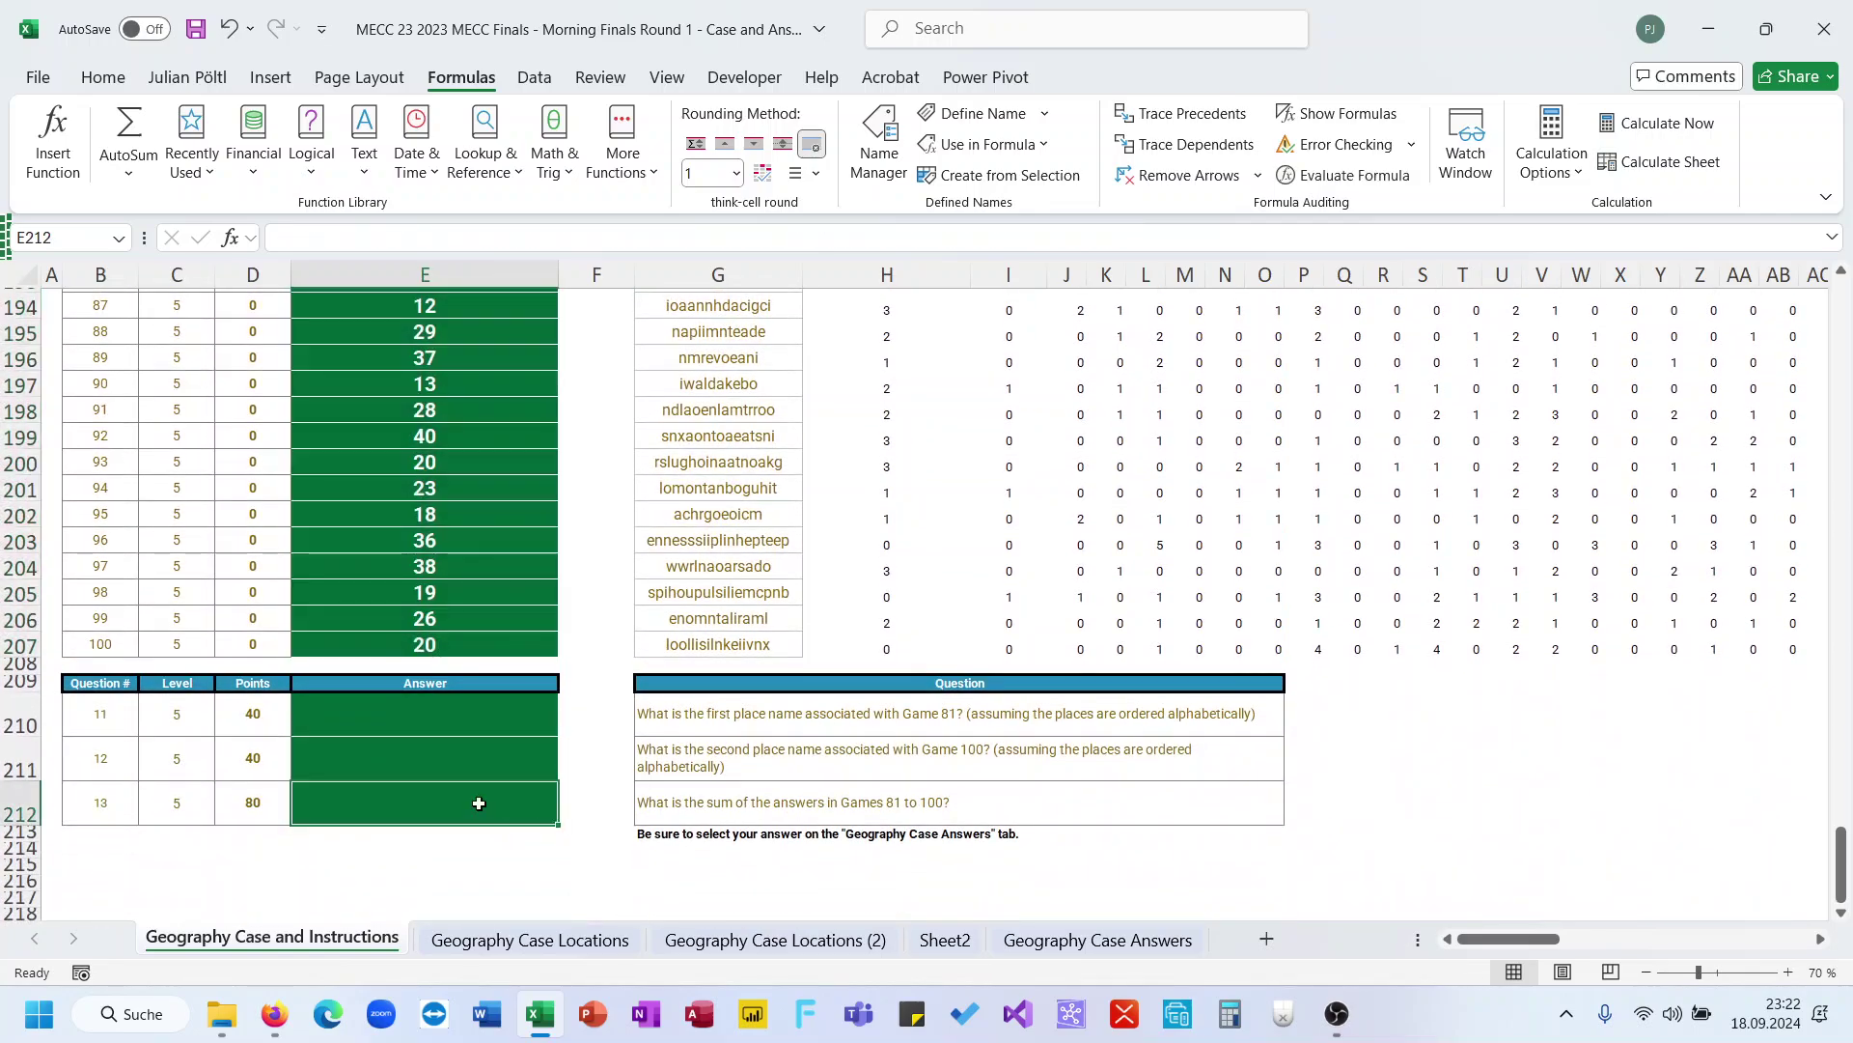
pyautogui.write('=su')
pyautogui.press('Tab')
pyautogui.press('Up')
pyautogui.press('Up')
pyautogui.press('Up')
pyautogui.press('Up')
pyautogui.press('Up')
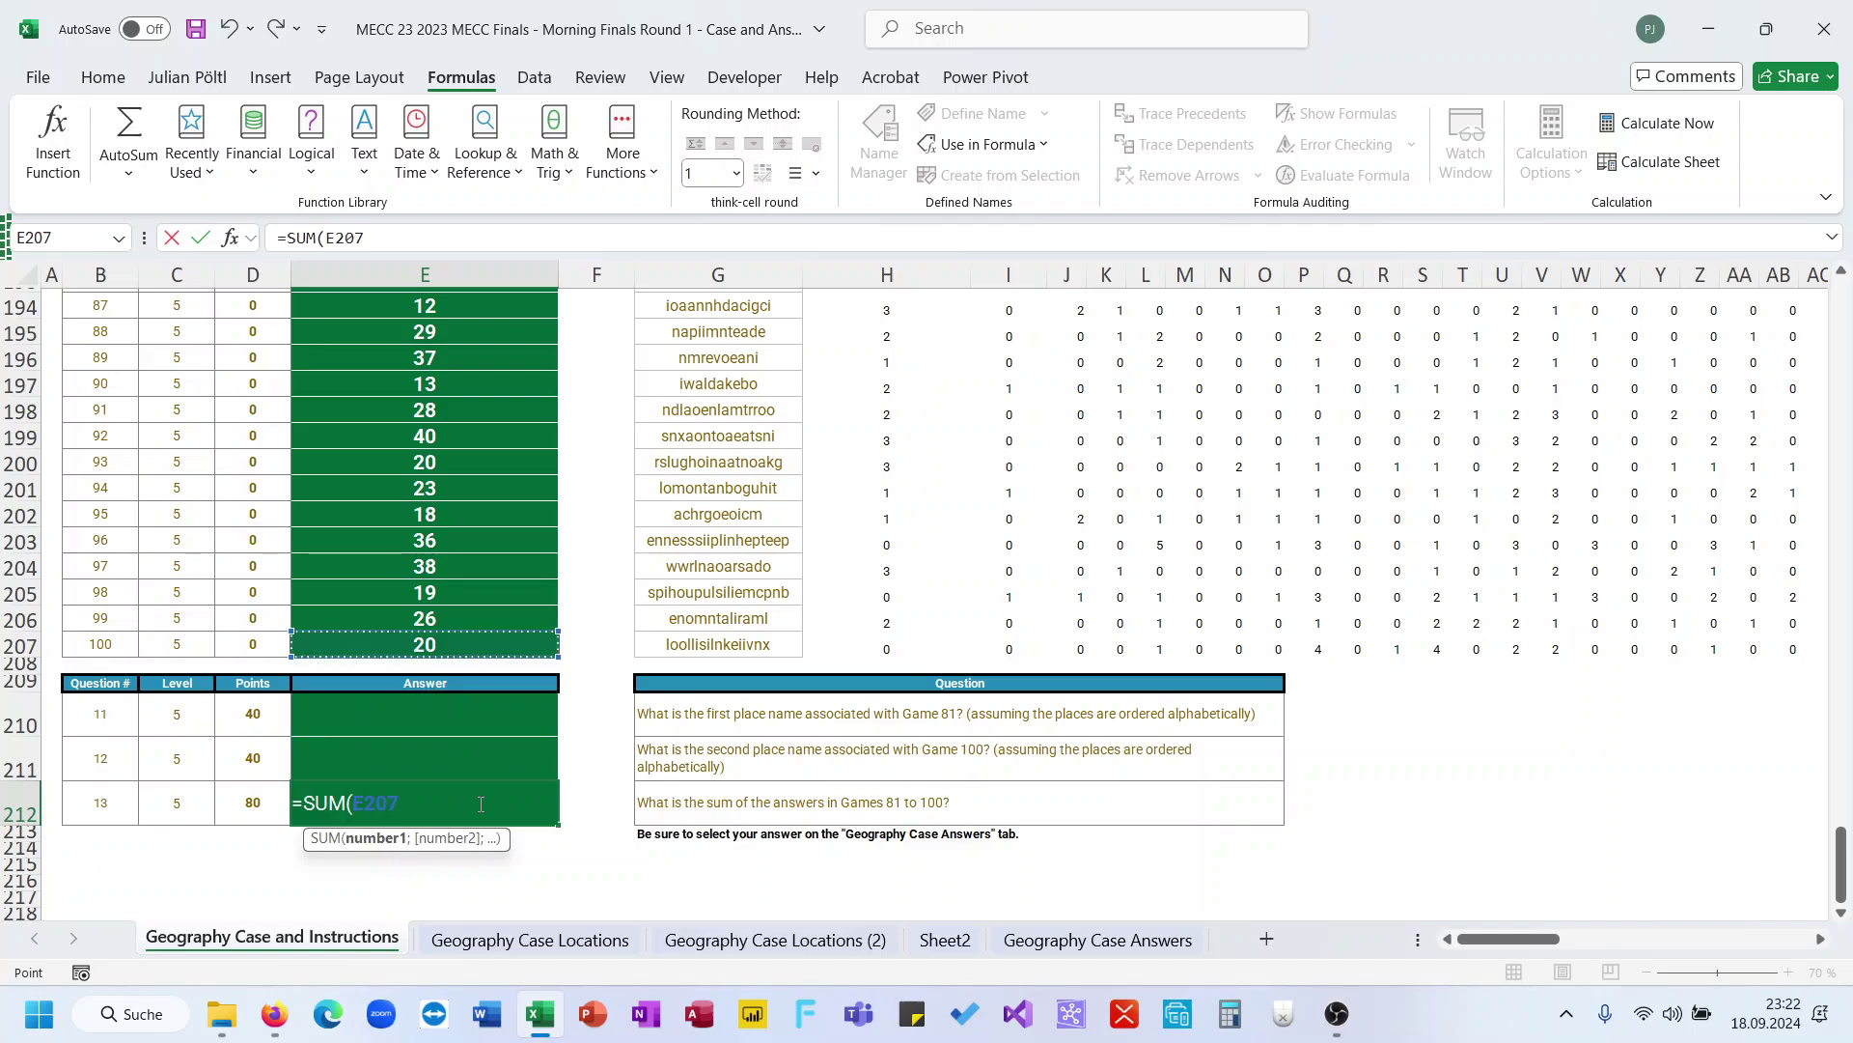
pyautogui.hotkey('shift', 'Up')
pyautogui.hotkey('shift', 'Up')
pyautogui.hotkey('shift', 'Up')
pyautogui.hotkey('shift', 'Up')
pyautogui.hotkey('shift', 'Up')
pyautogui.hotkey('shift', 'Up')
pyautogui.hotkey('shift', 'Up')
pyautogui.hotkey('shift', 'Up')
pyautogui.hotkey('shift', 'Up')
pyautogui.hotkey('shift', 'Up')
pyautogui.hotkey('shift', 'Up')
pyautogui.hotkey('shift', 'Up')
pyautogui.hotkey('shift', 'Up')
pyautogui.hotkey('shift', 'Up')
pyautogui.hotkey('shift', 'Up')
pyautogui.hotkey('shift', 'Up')
pyautogui.hotkey('shift', 'Up')
pyautogui.hotkey('shift', 'Up')
pyautogui.hotkey('shift', 'Up')
pyautogui.press('Return')
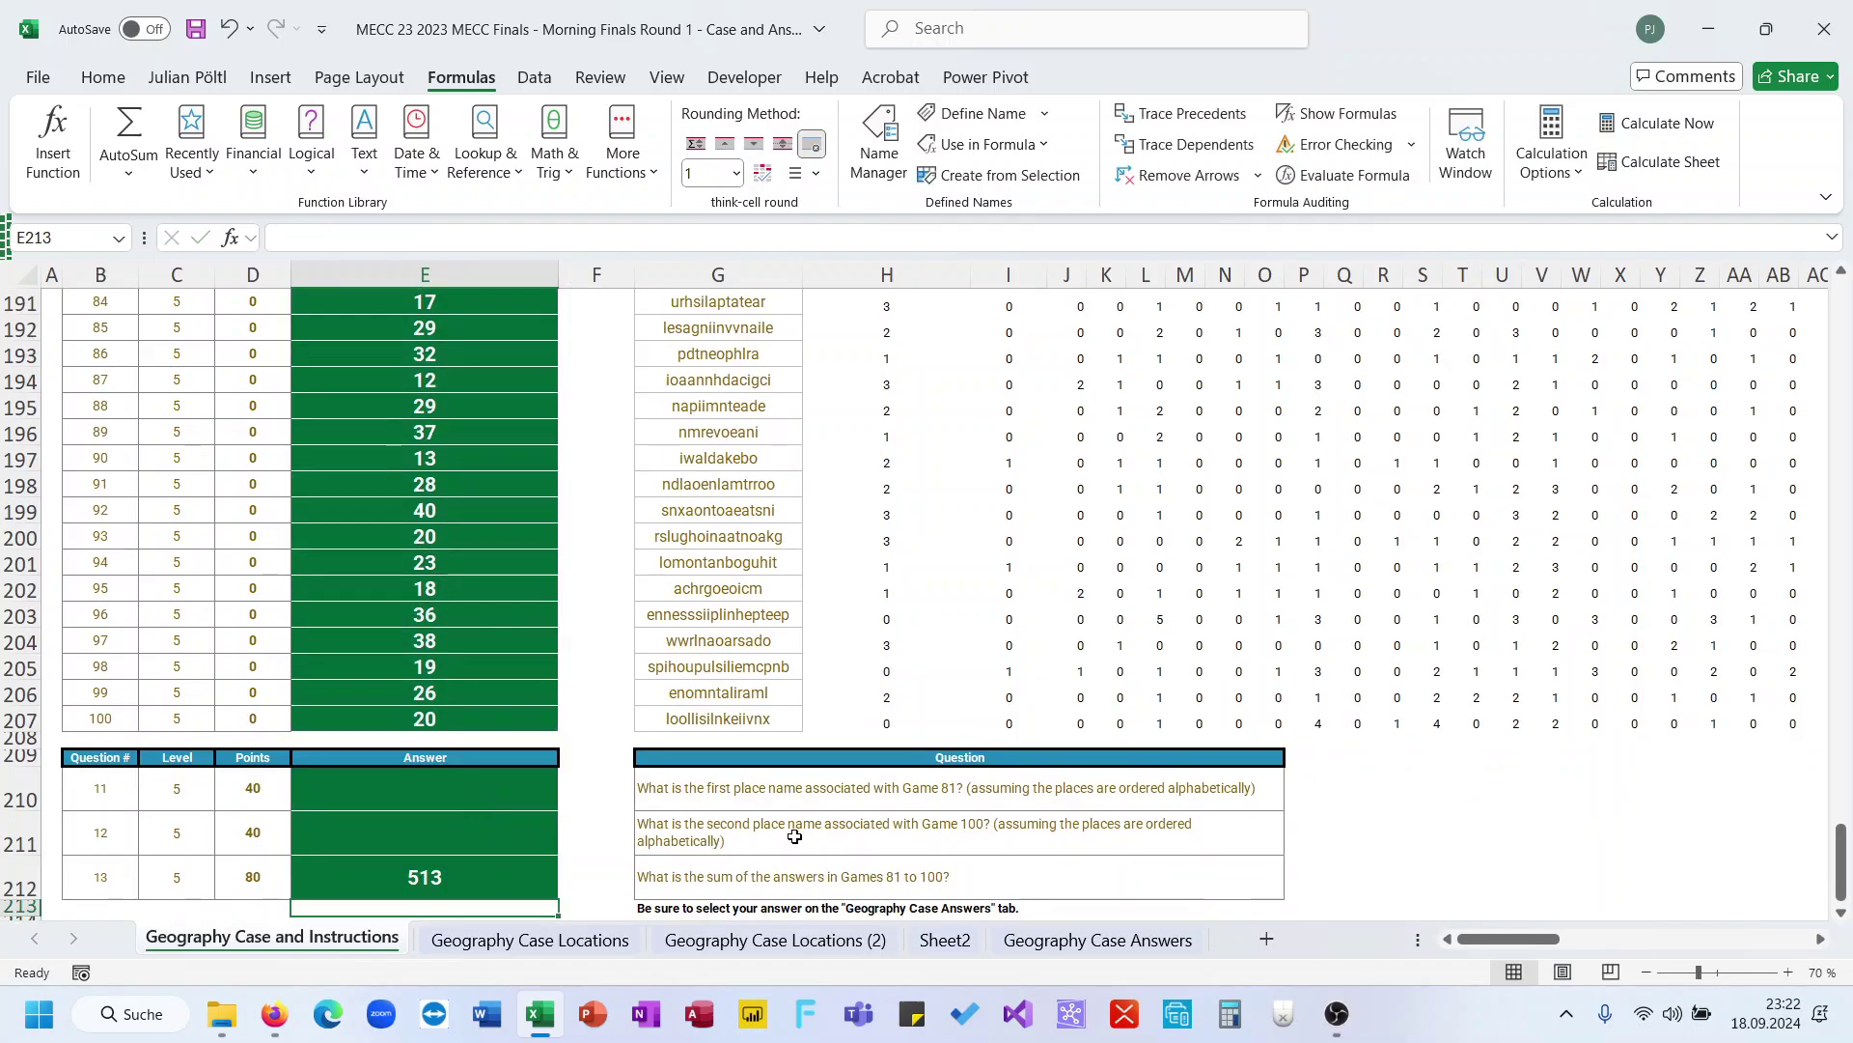
pyautogui.click(845, 800)
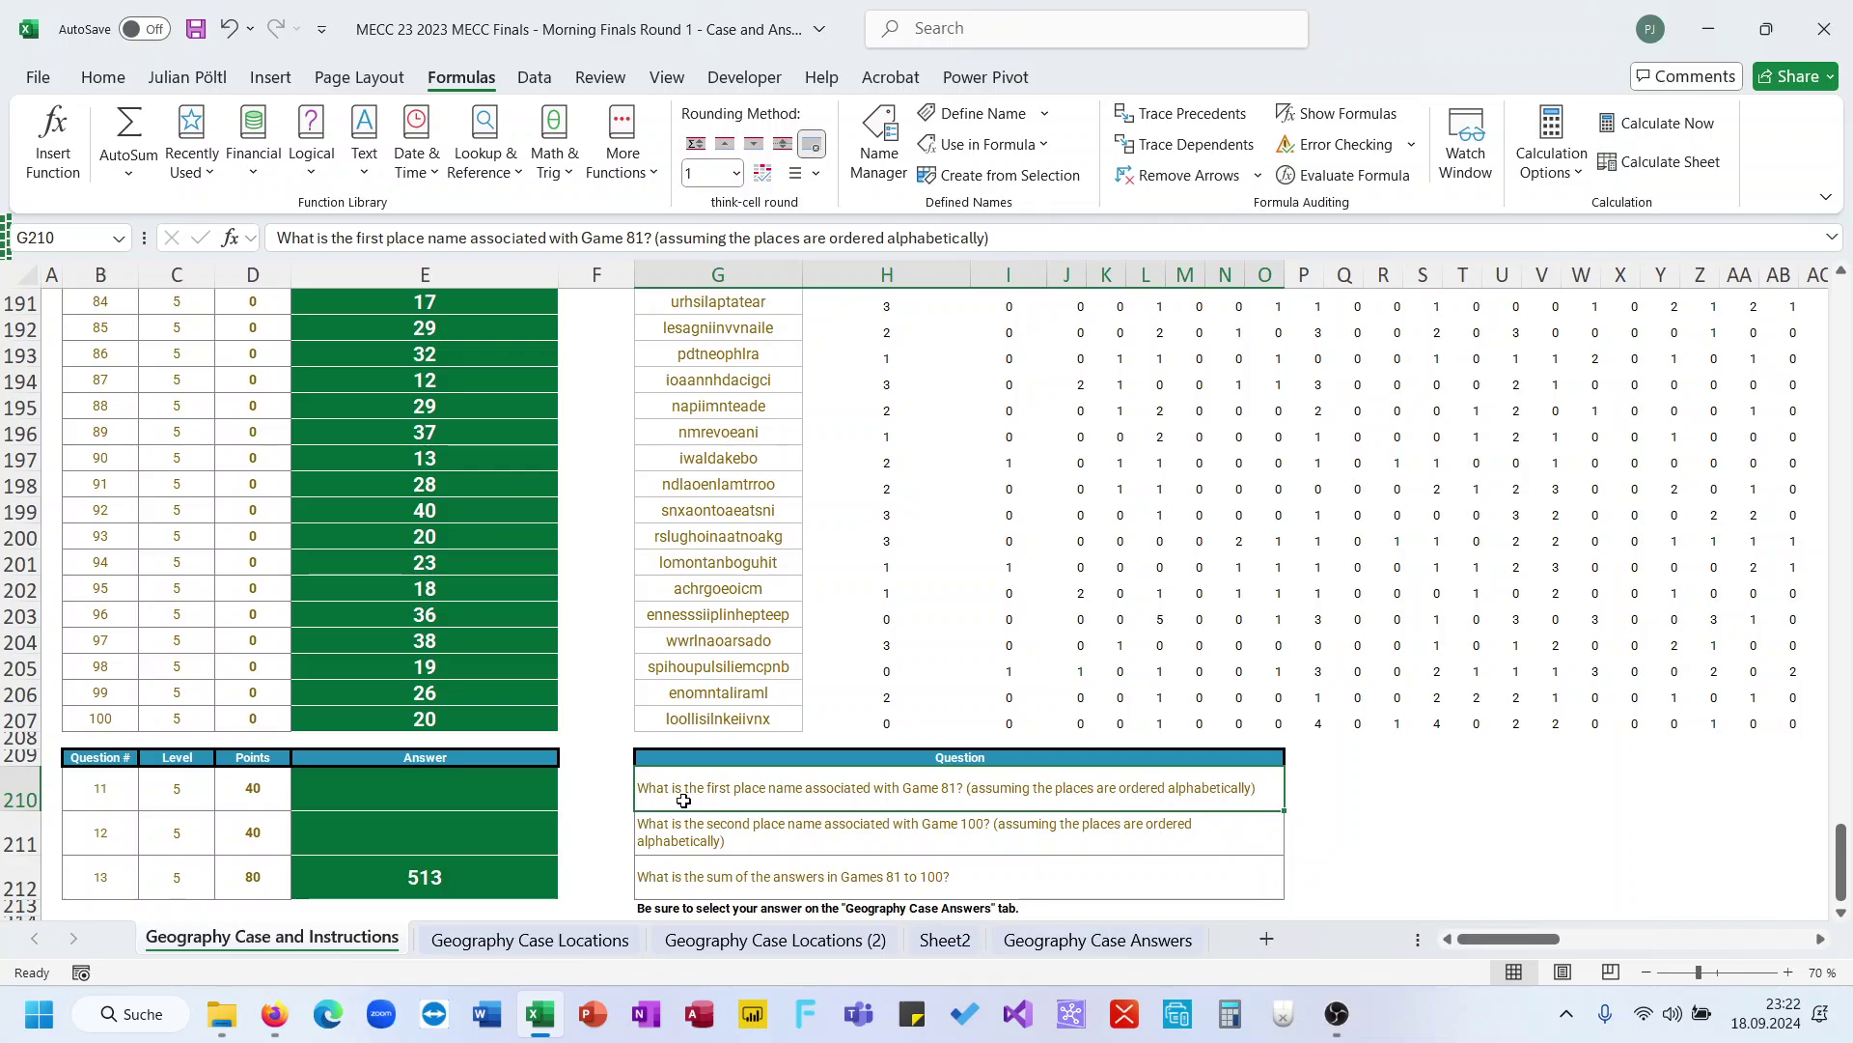
pyautogui.scroll(3, 681, 800)
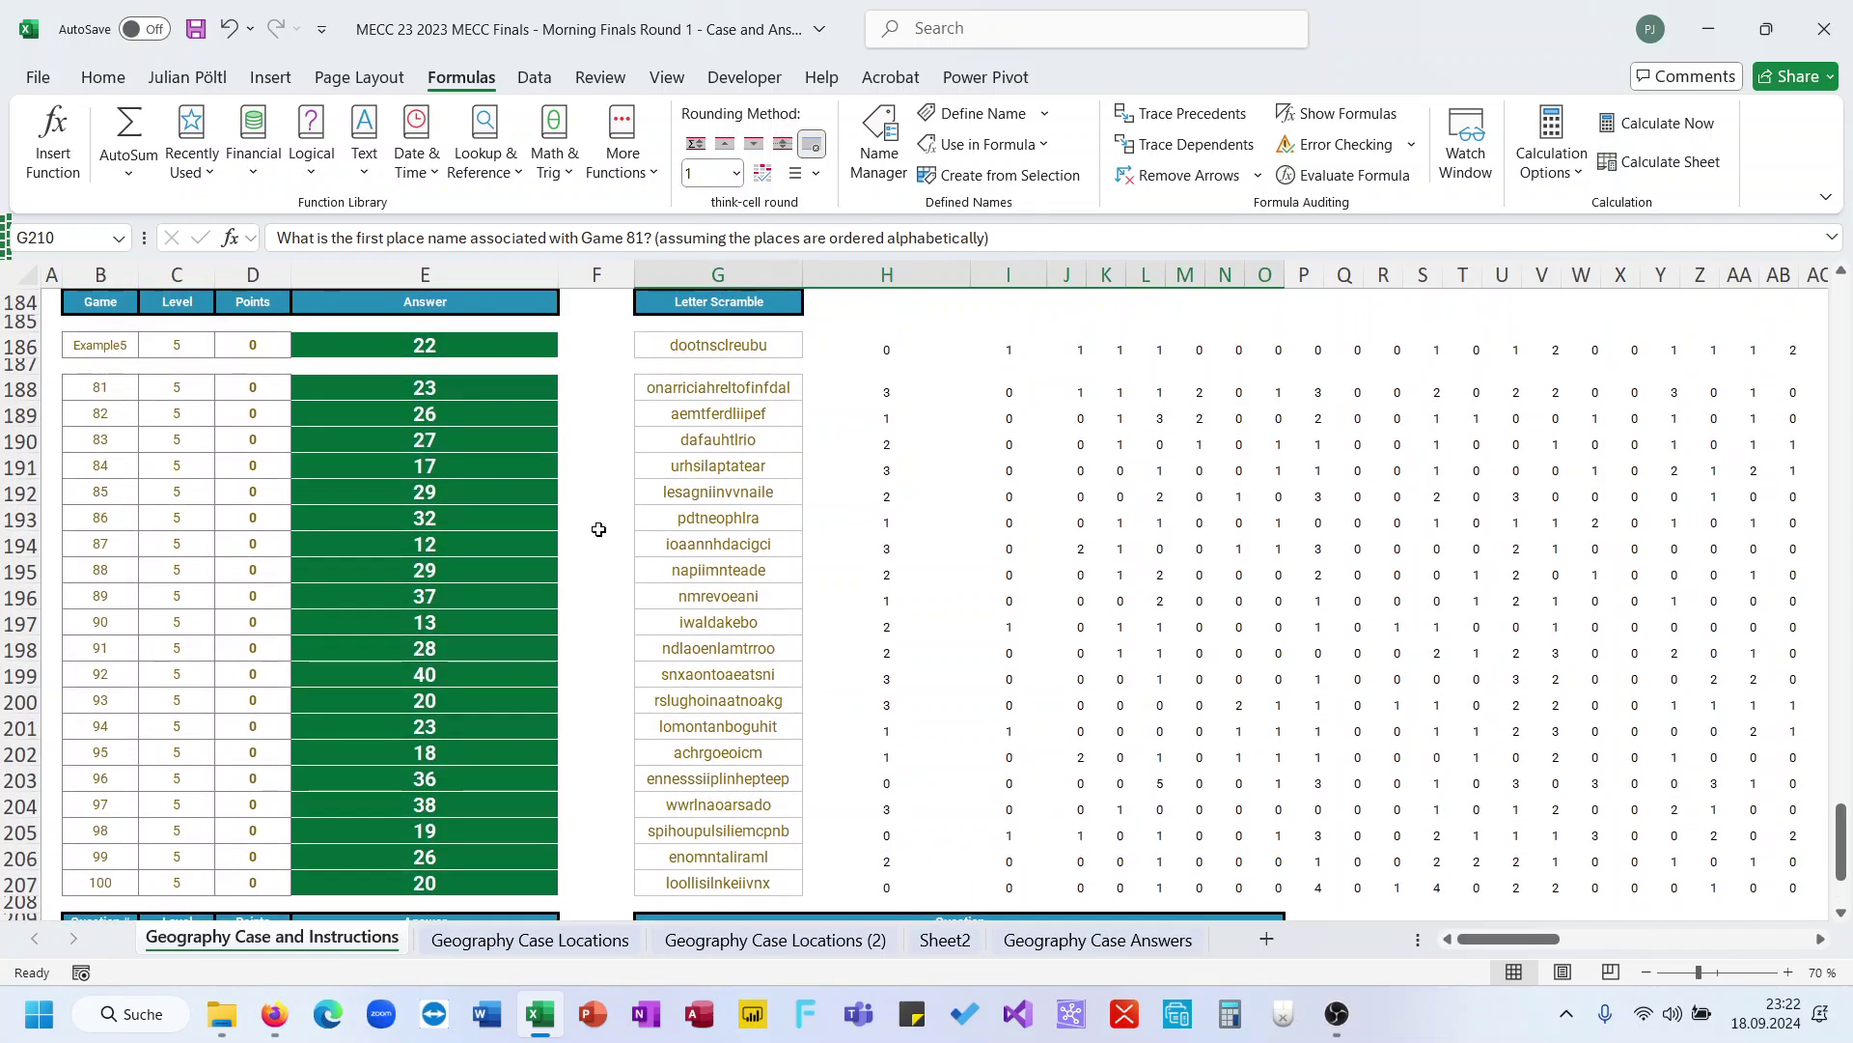
pyautogui.click(581, 388)
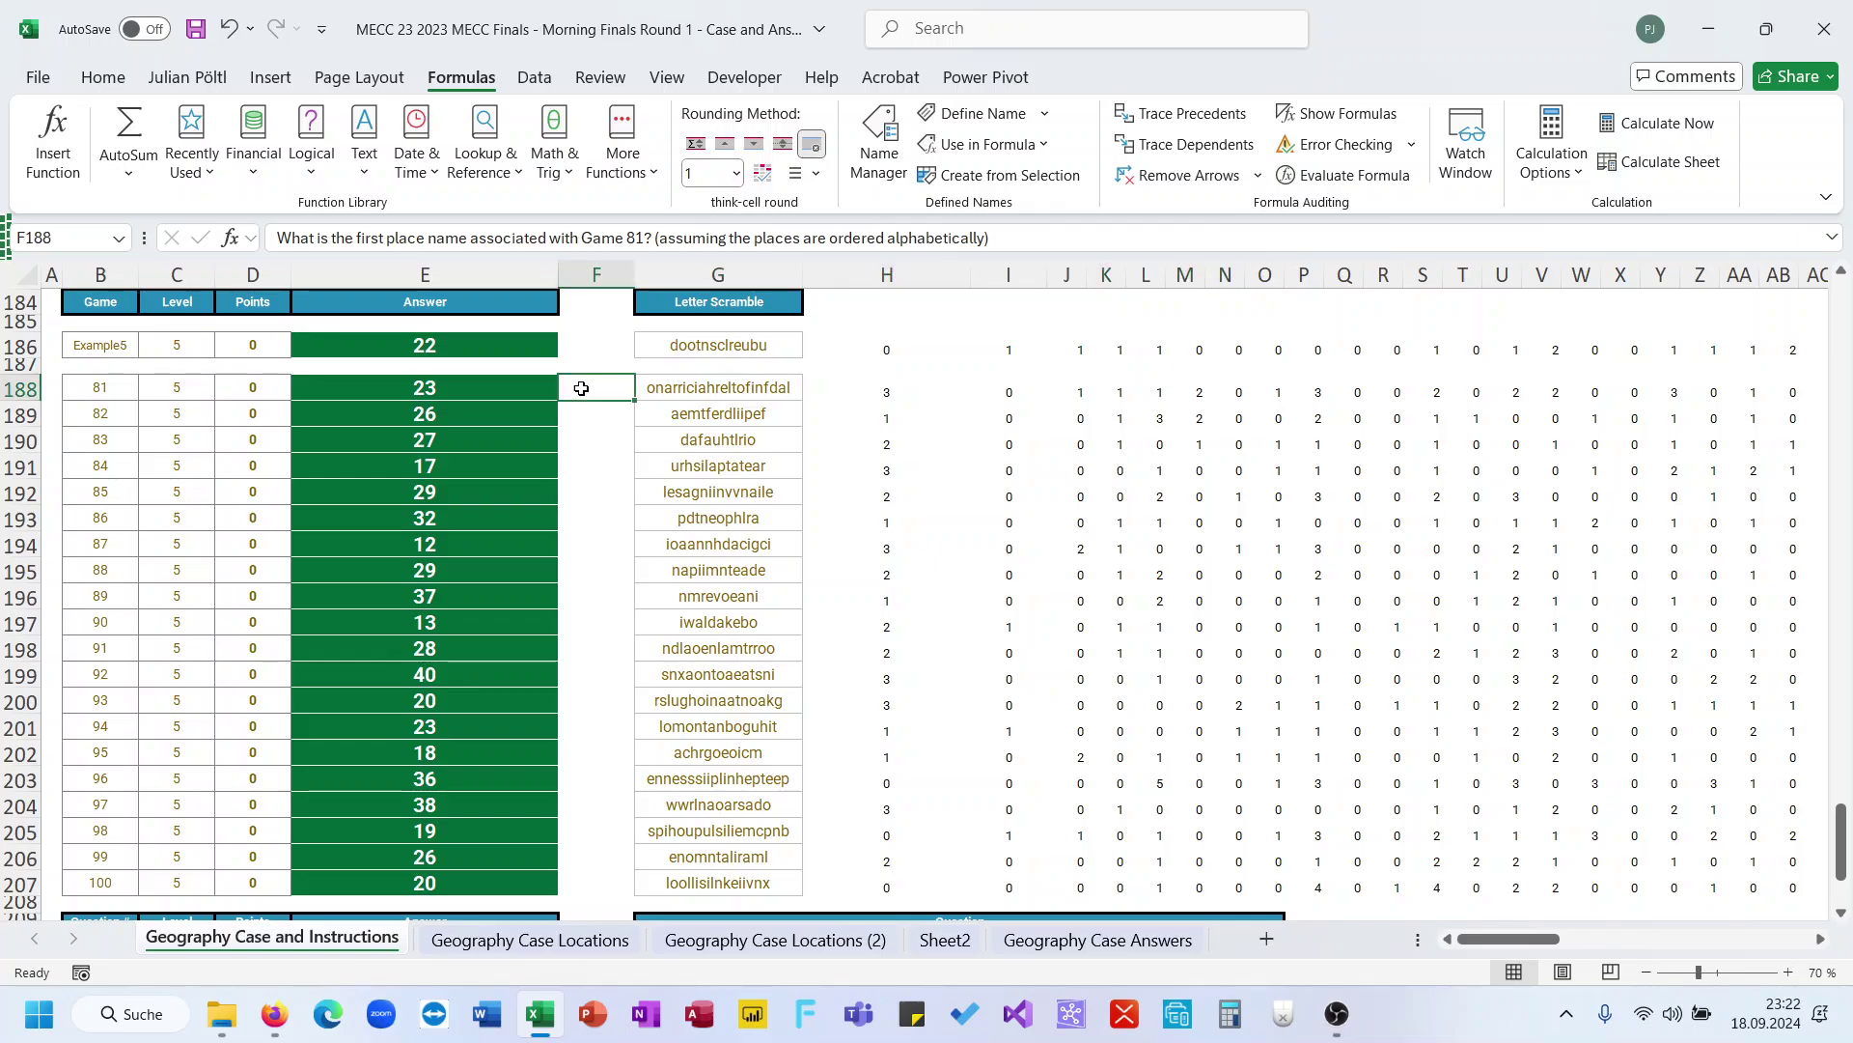
pyautogui.write('=xl')
pyautogui.press('Tab')
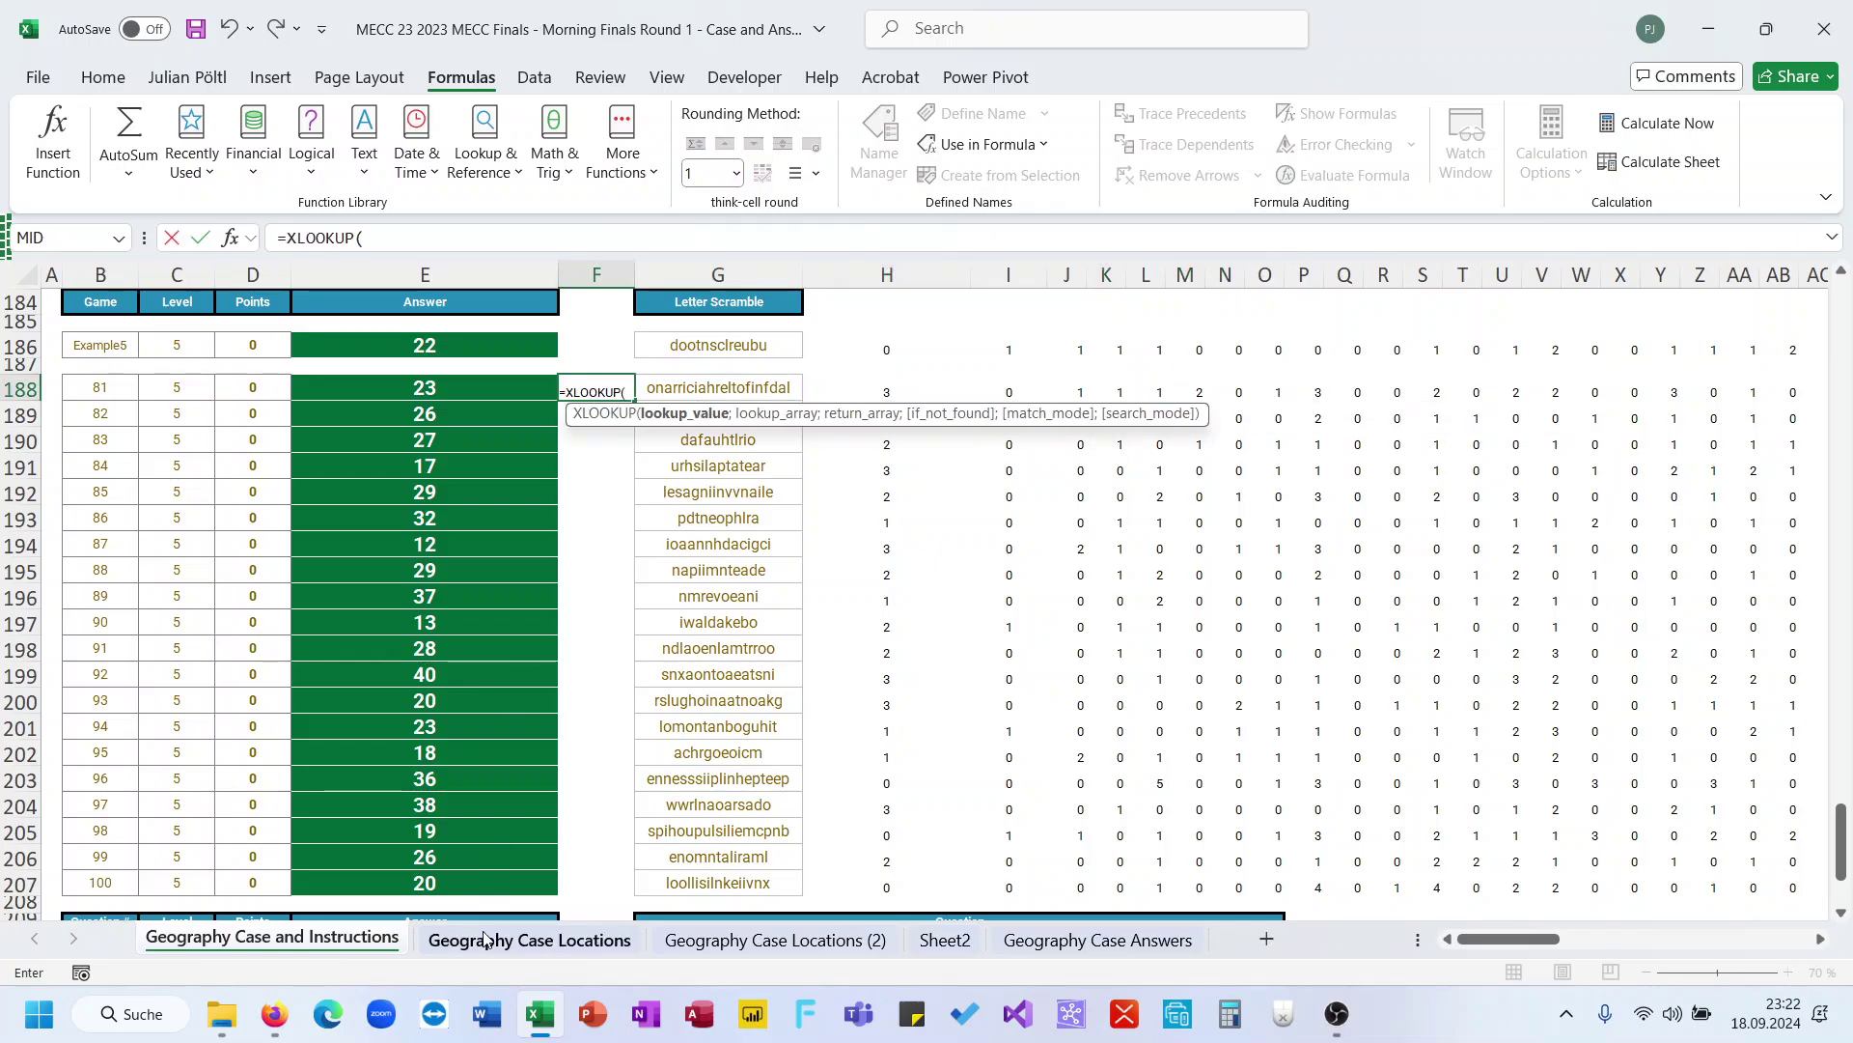
pyautogui.hotkey('ctrl', 'Right')
pyautogui.hotkey('ctrl', 'Right')
pyautogui.write(';')
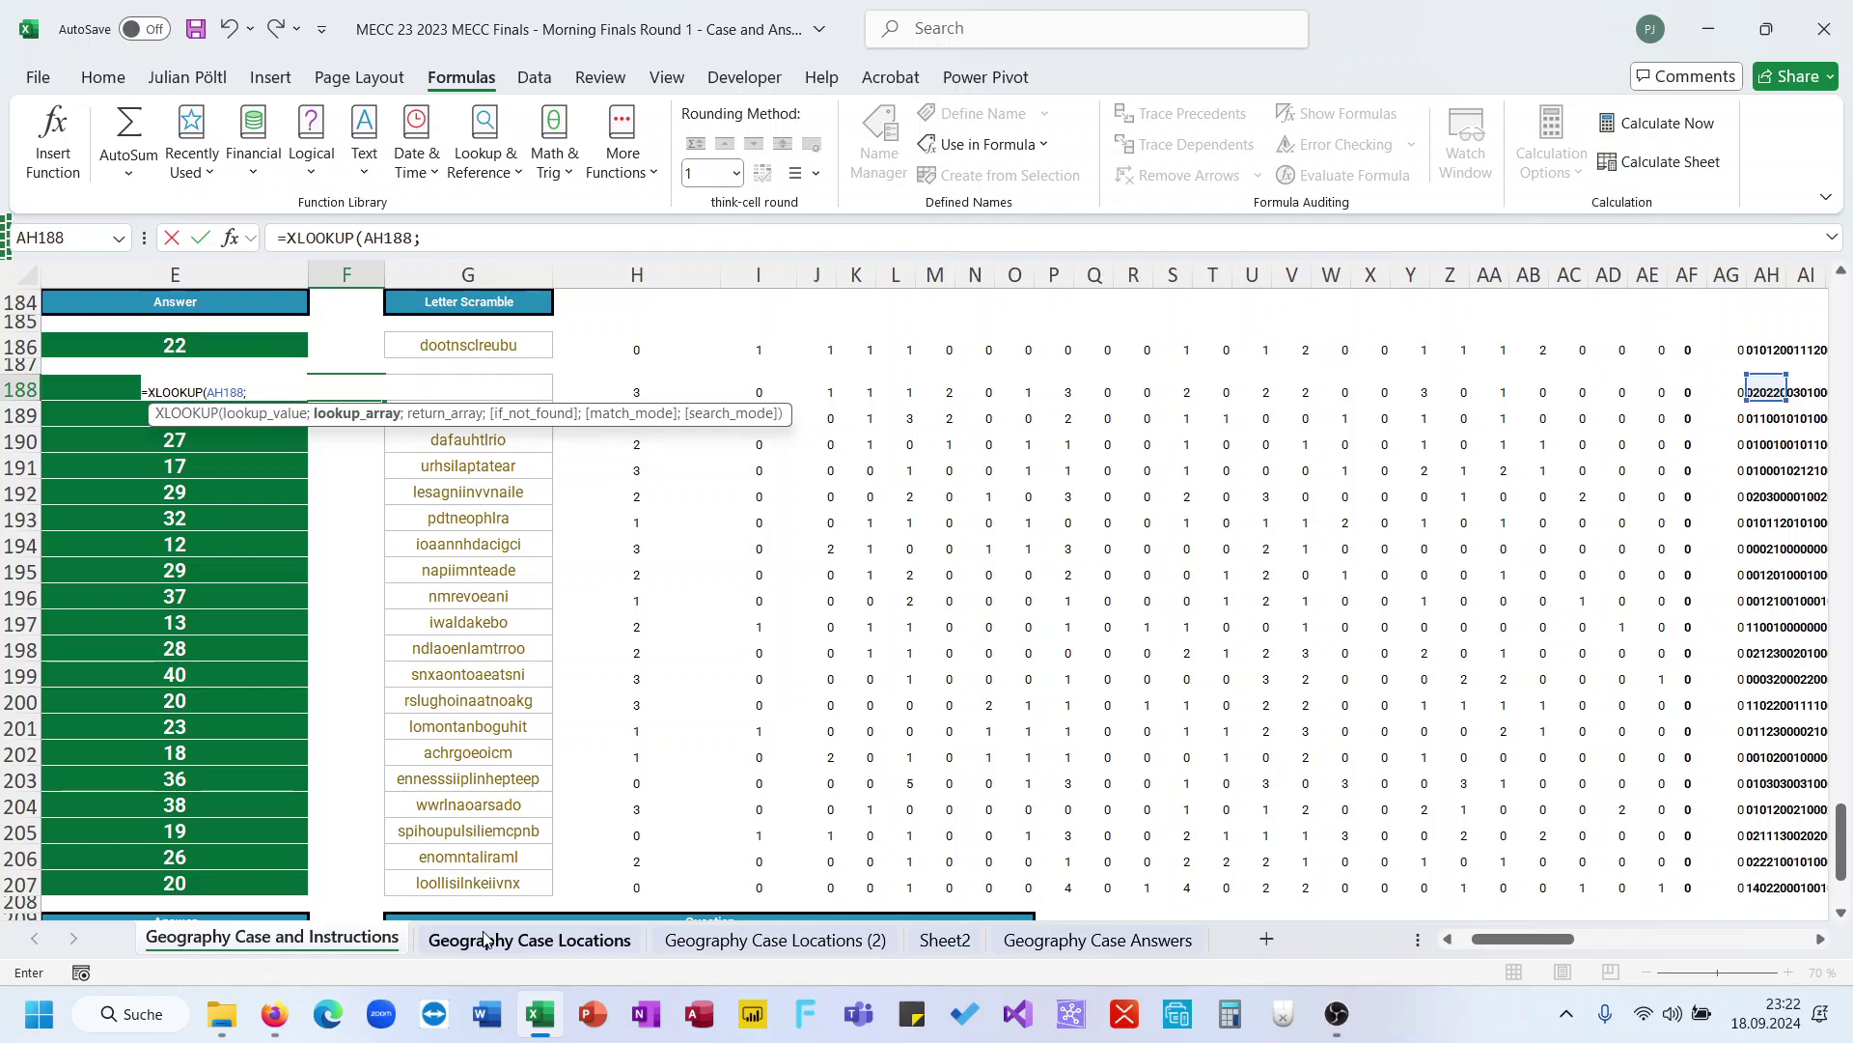
pyautogui.click(717, 941)
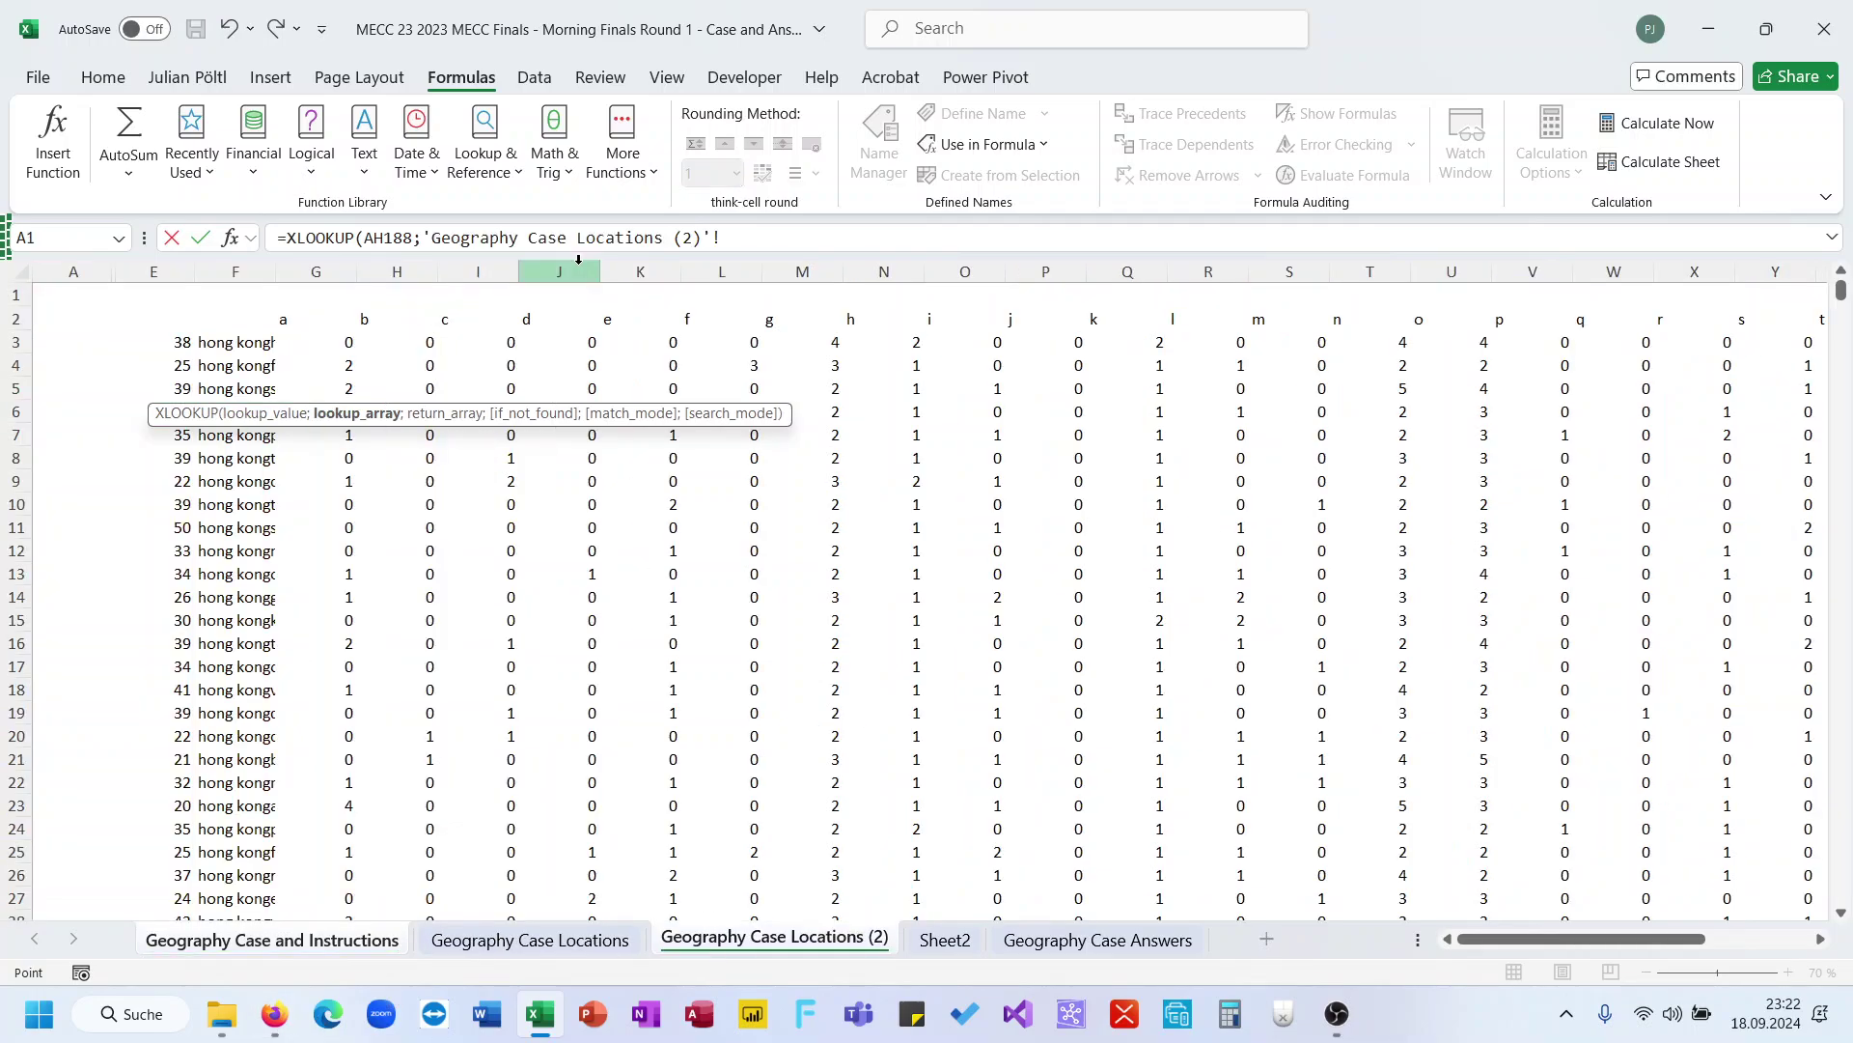
pyautogui.hscroll(5, 344, 350)
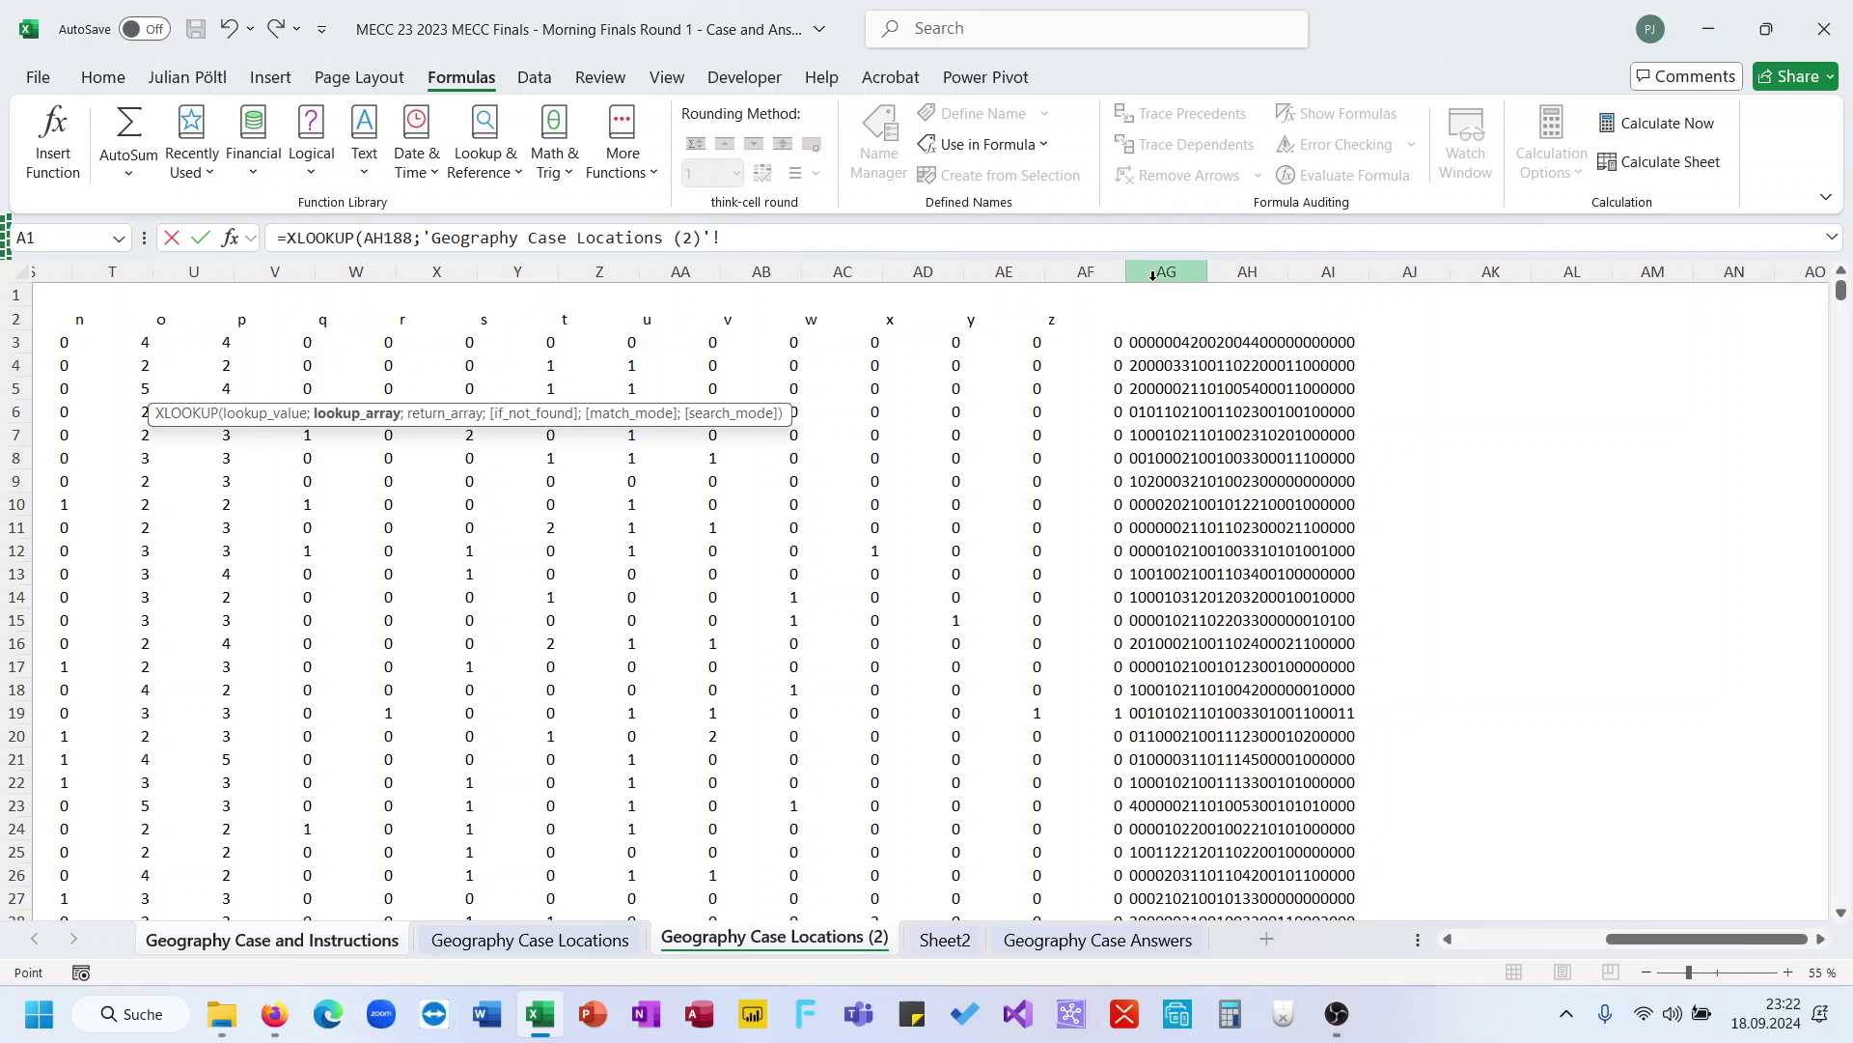
pyautogui.click(1152, 275)
pyautogui.write(';')
pyautogui.hscroll(-4, 473, 586)
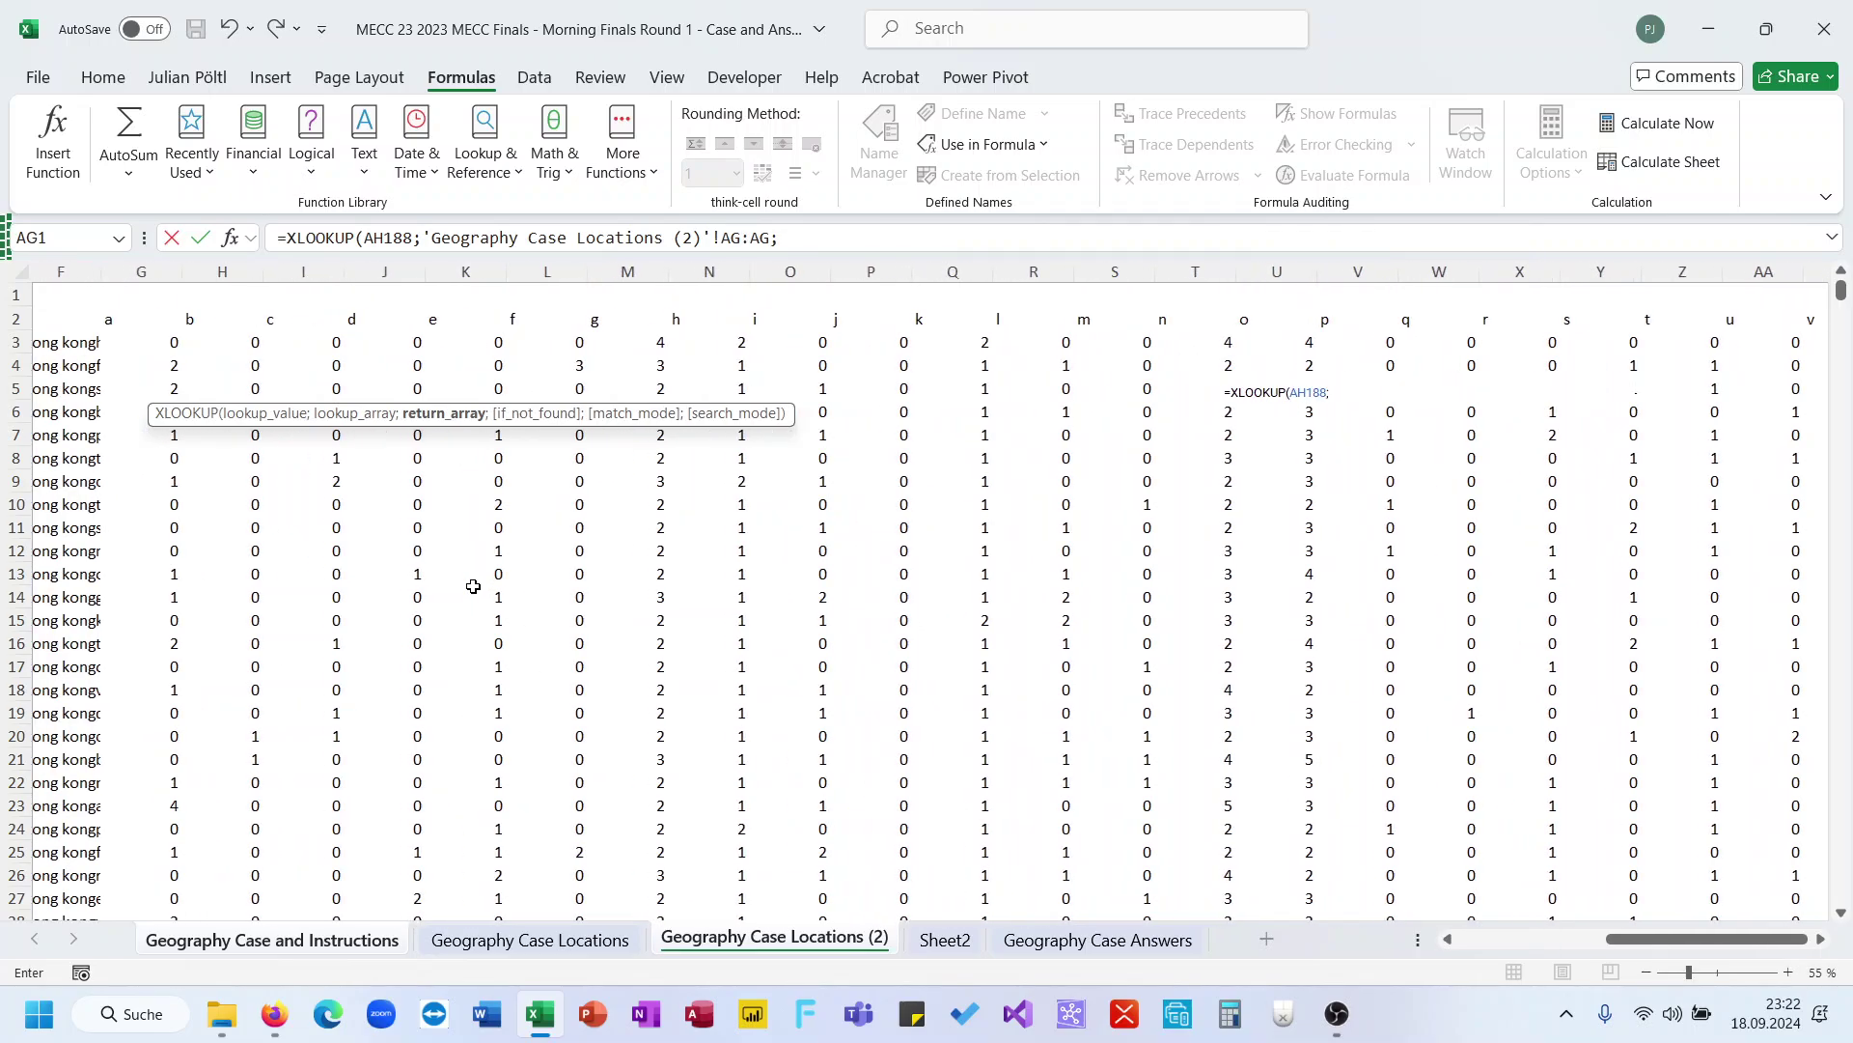
pyautogui.hscroll(-2, 473, 585)
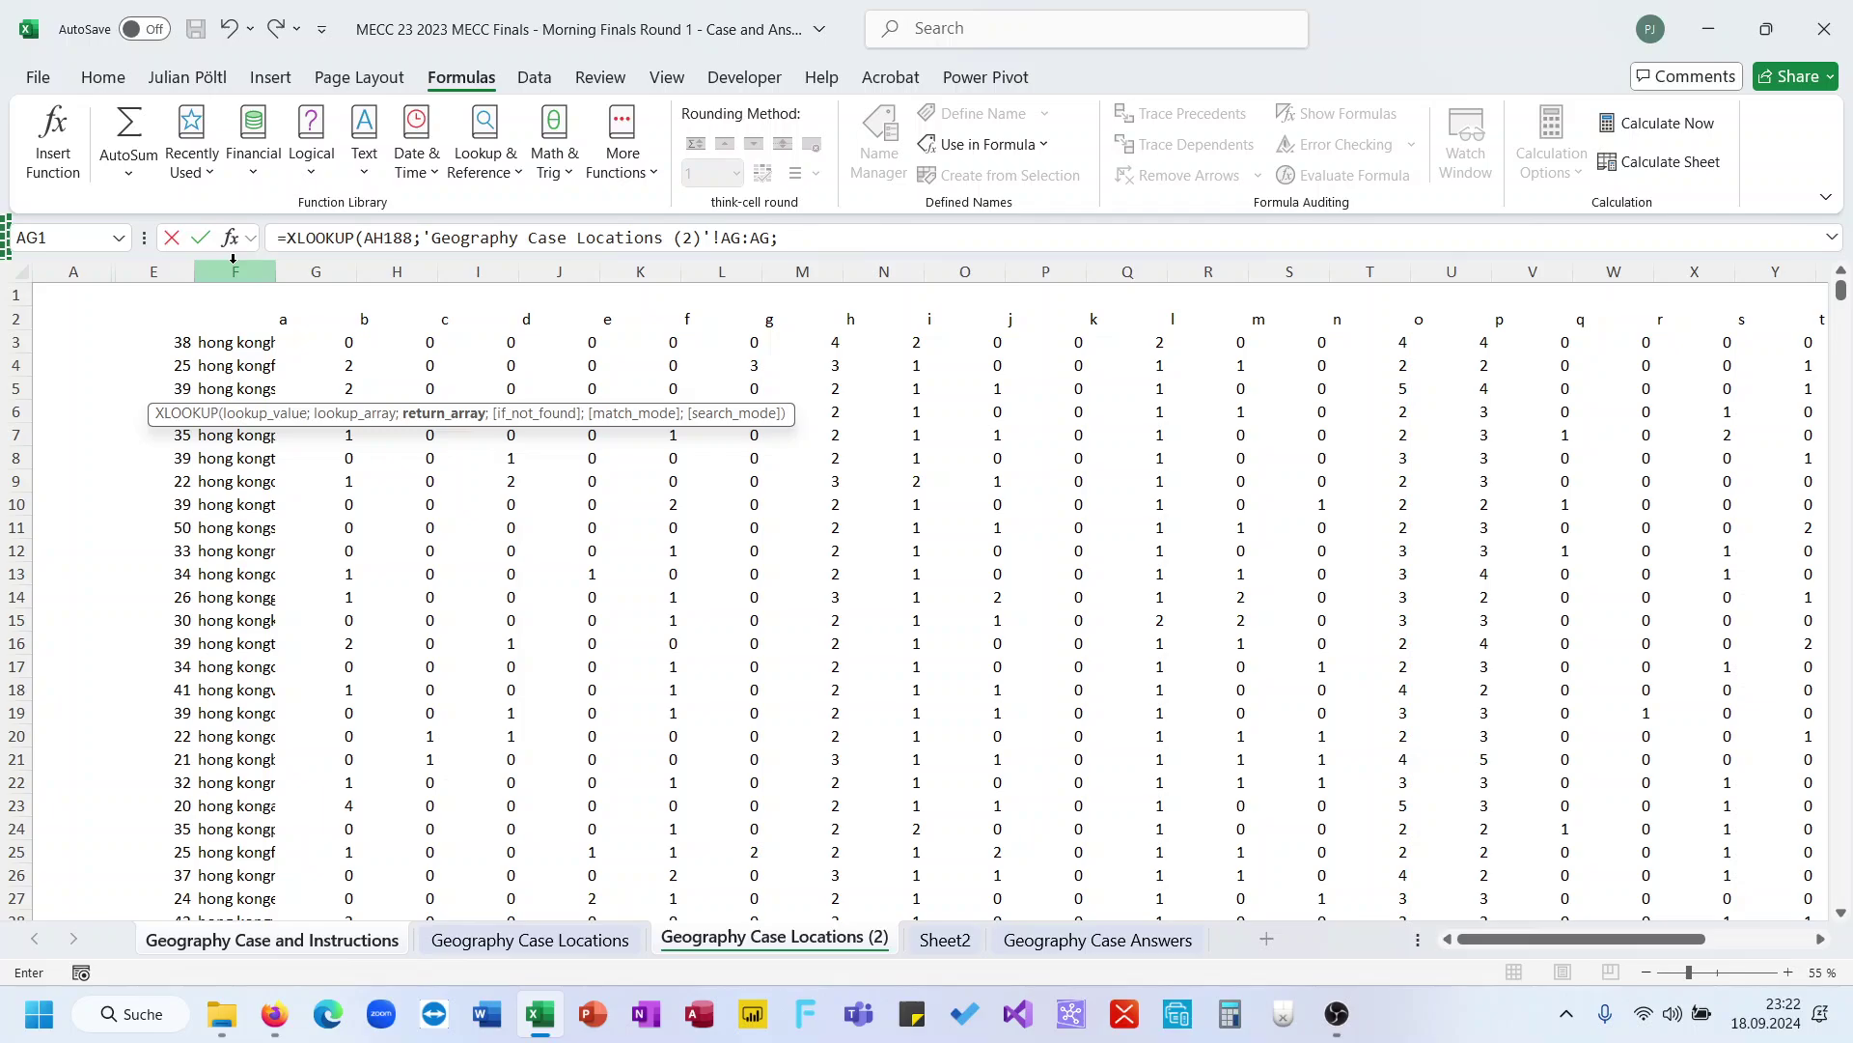
pyautogui.press('Escape')
# Insert an empty column before the lowercase combinations in column F of Geography Case Locations (2)
pyautogui.click(695, 939)
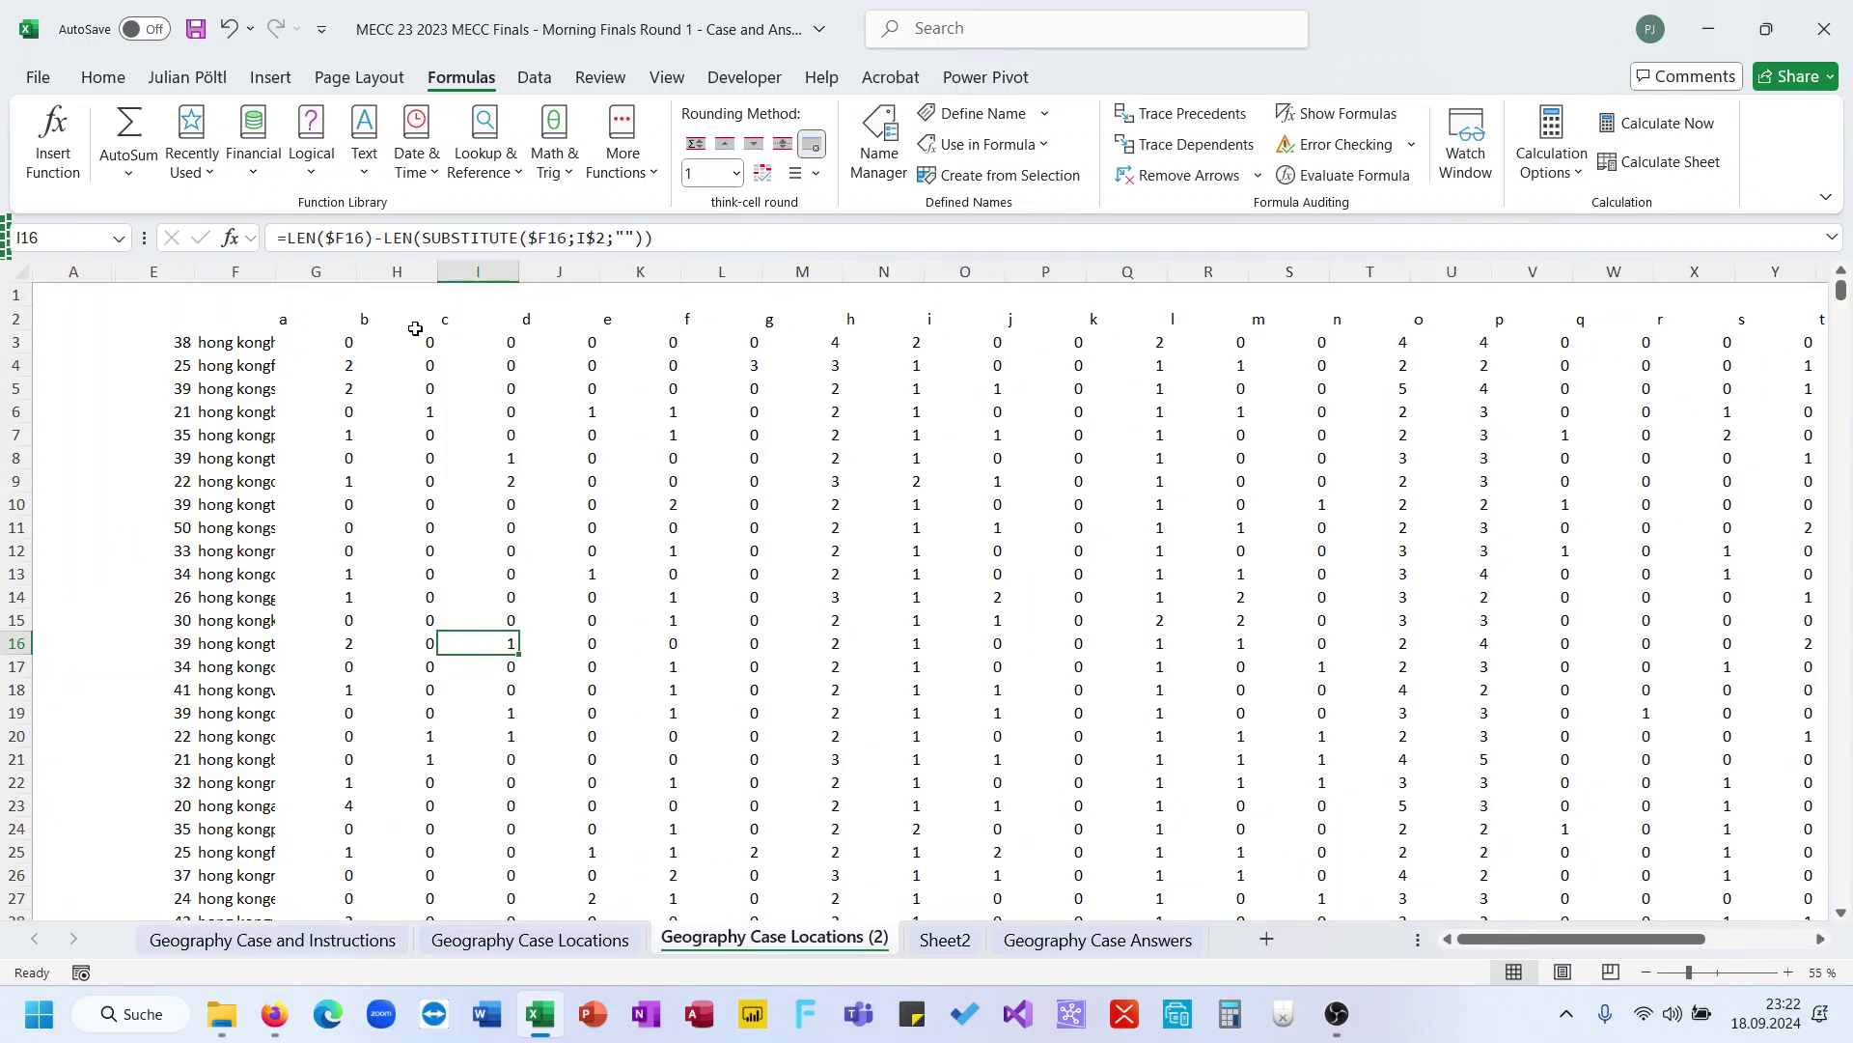
pyautogui.click(233, 271)
pyautogui.hotkey('ctrl', '+')
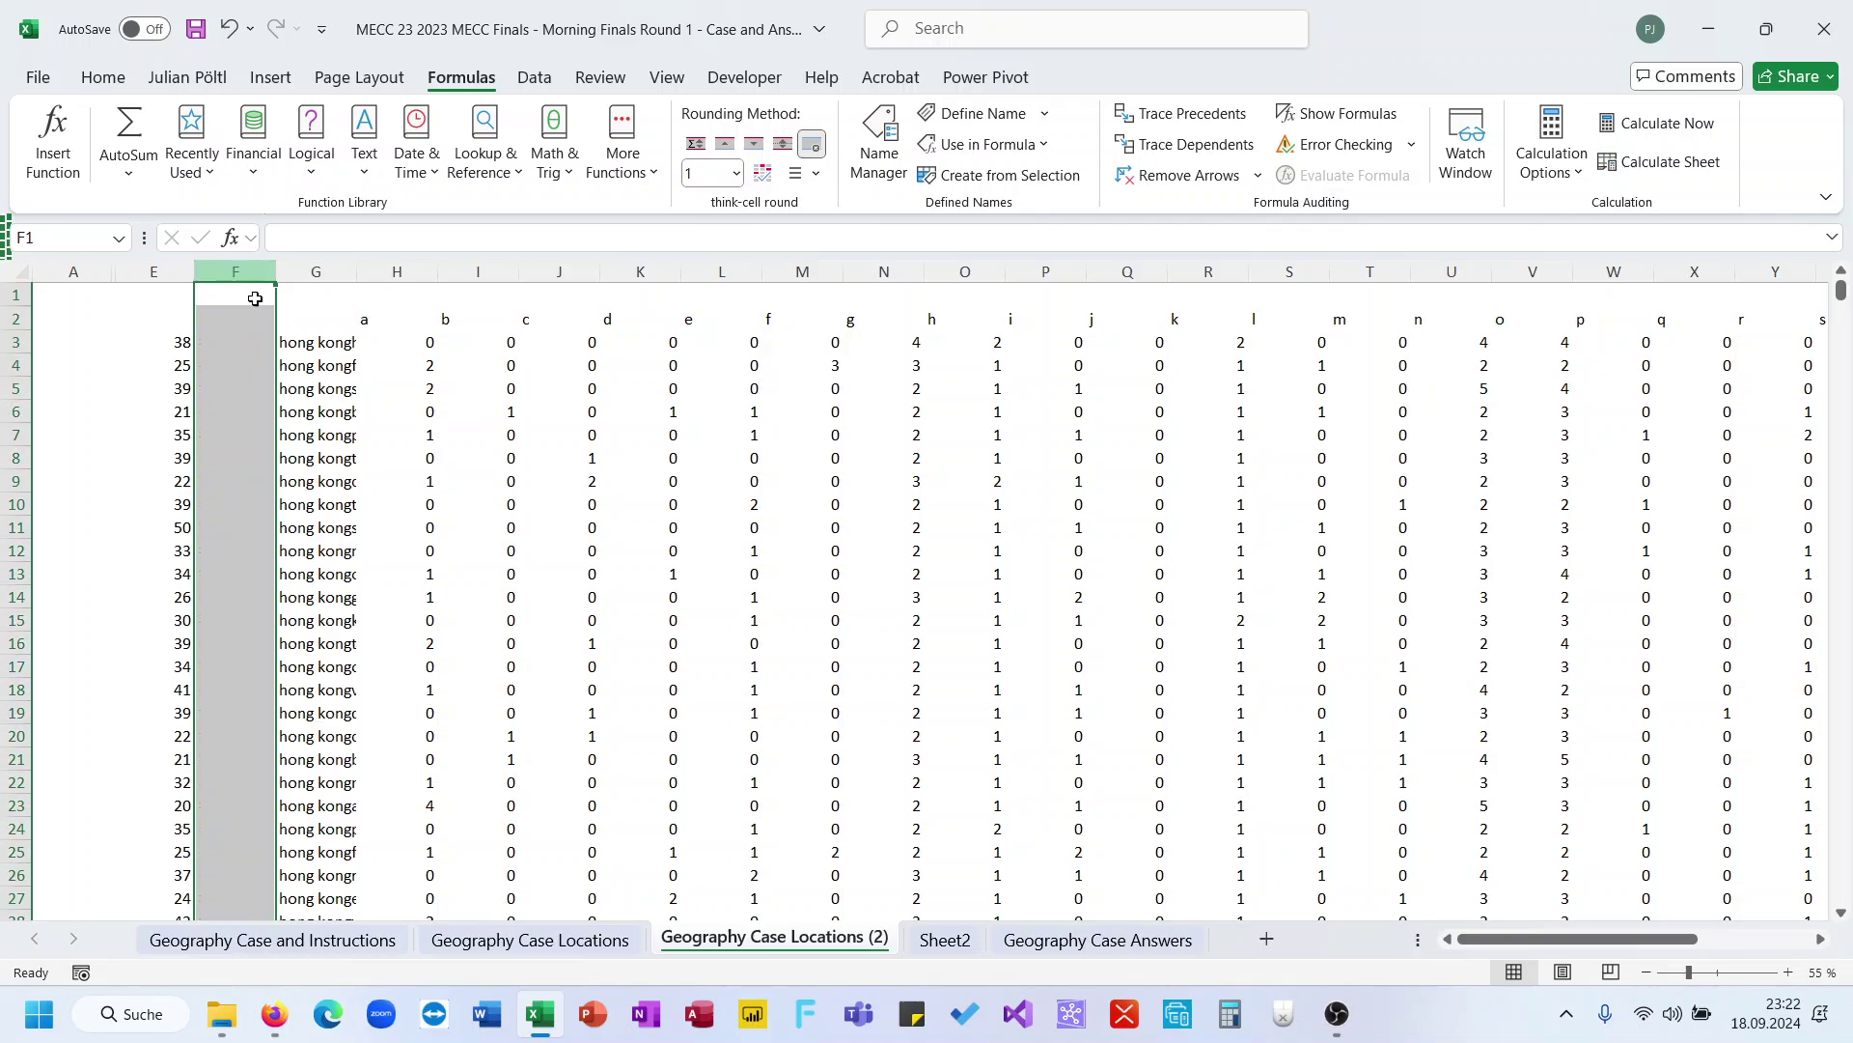
pyautogui.click(253, 346)
pyautogui.write('=')
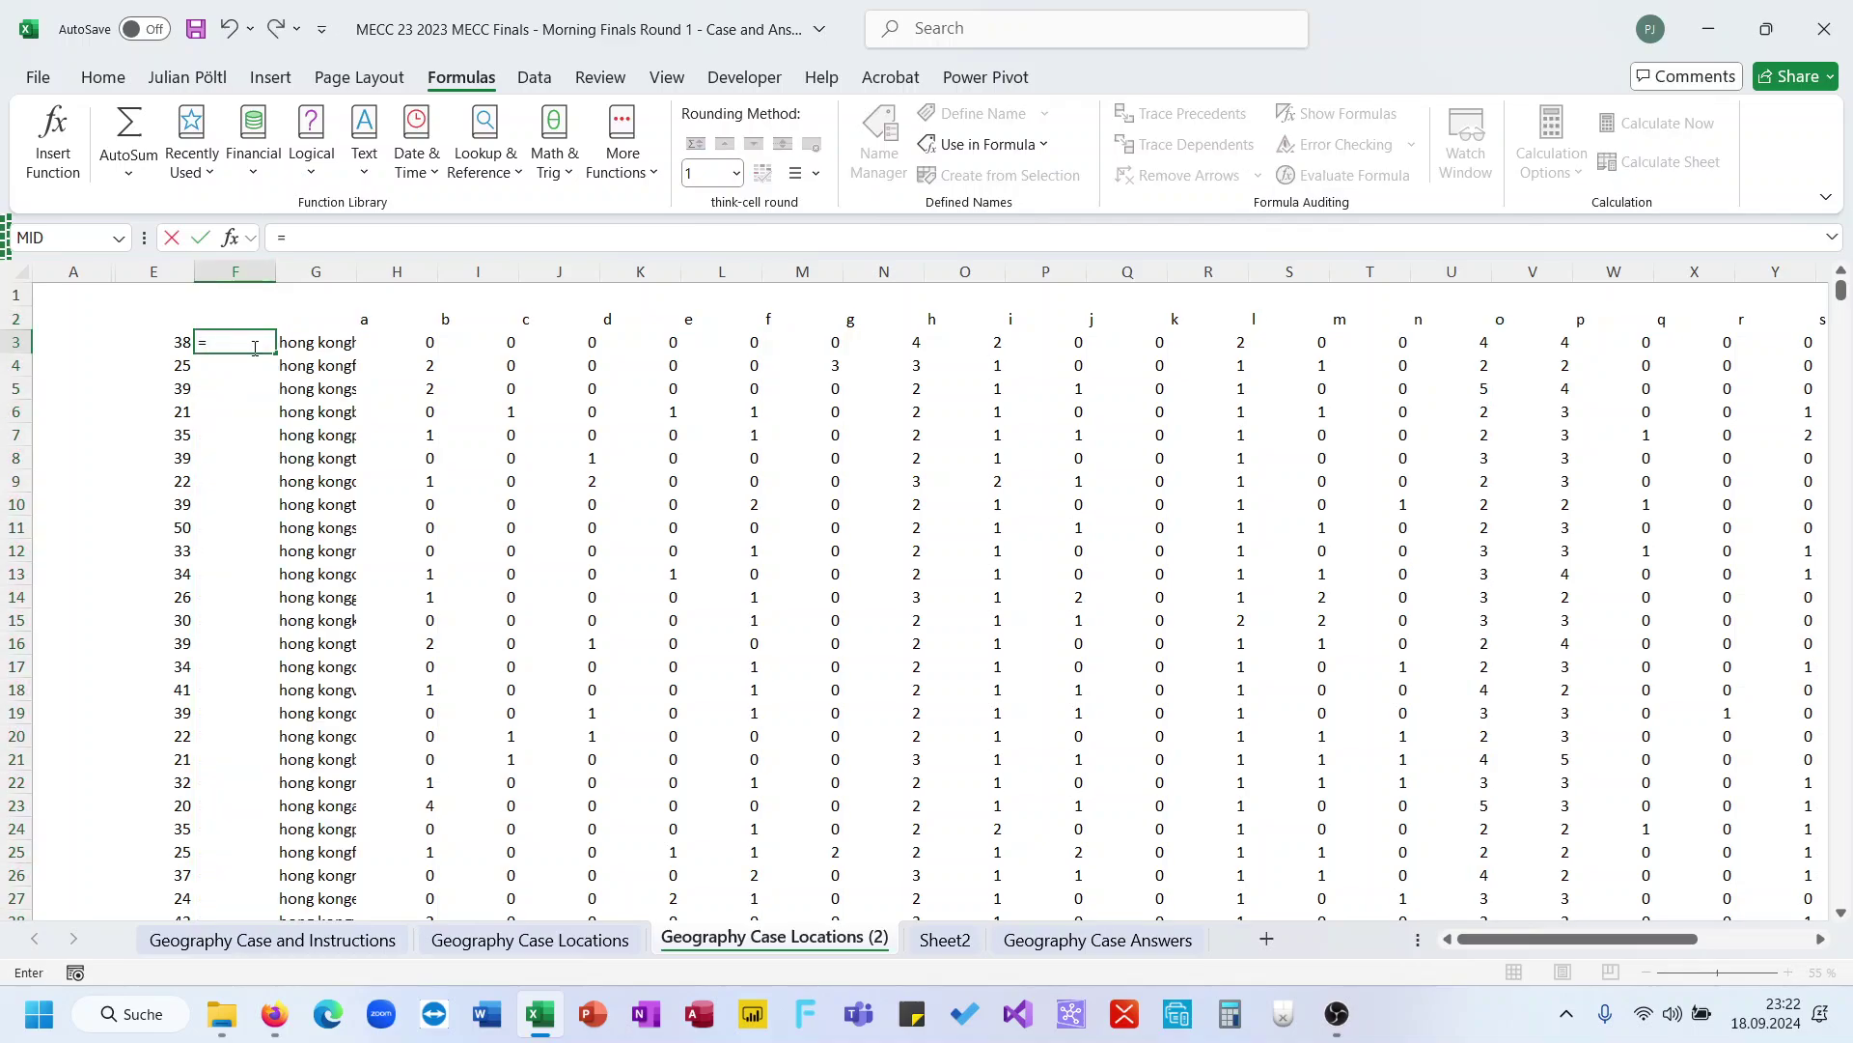
pyautogui.press('Escape')
# Name the capitalised two-place combinations in Sheet2 column B, from B1 down to B2809, as UC
pyautogui.click(967, 952)
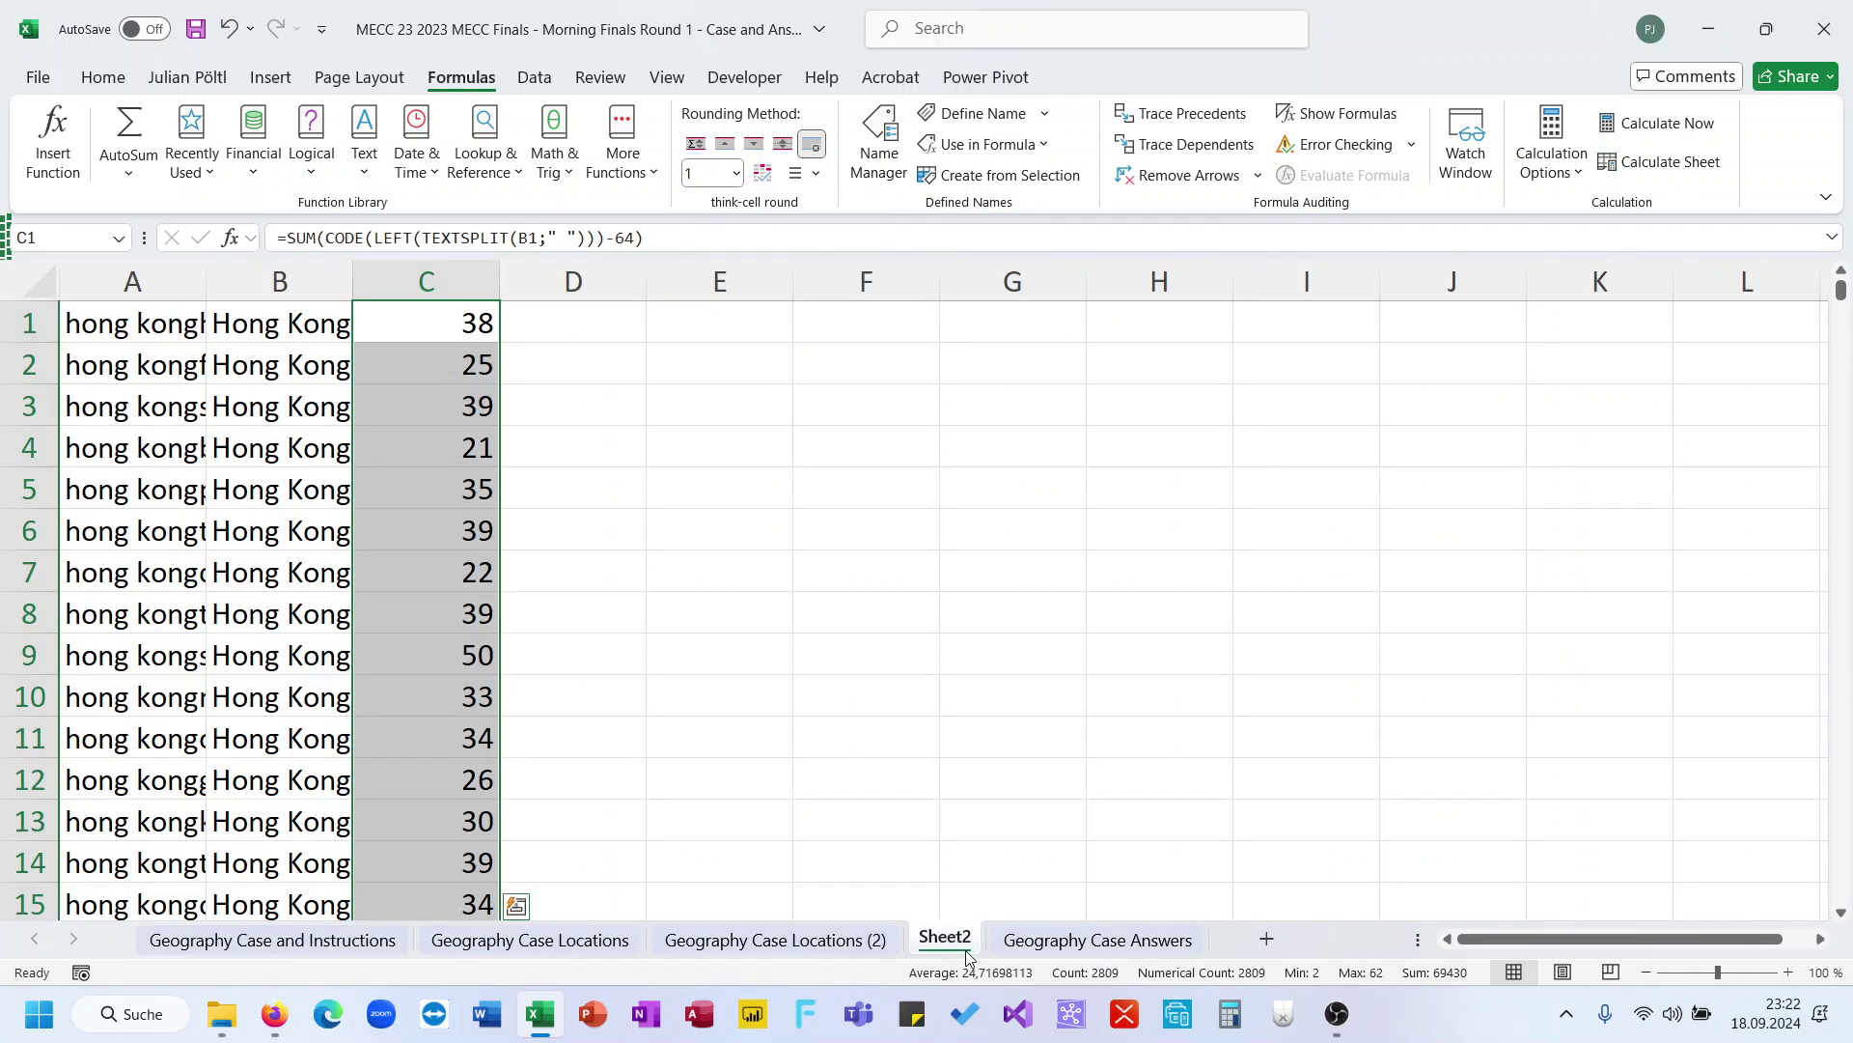
pyautogui.click(314, 331)
pyautogui.hotkey('ctrl', 'shift', 'Down')
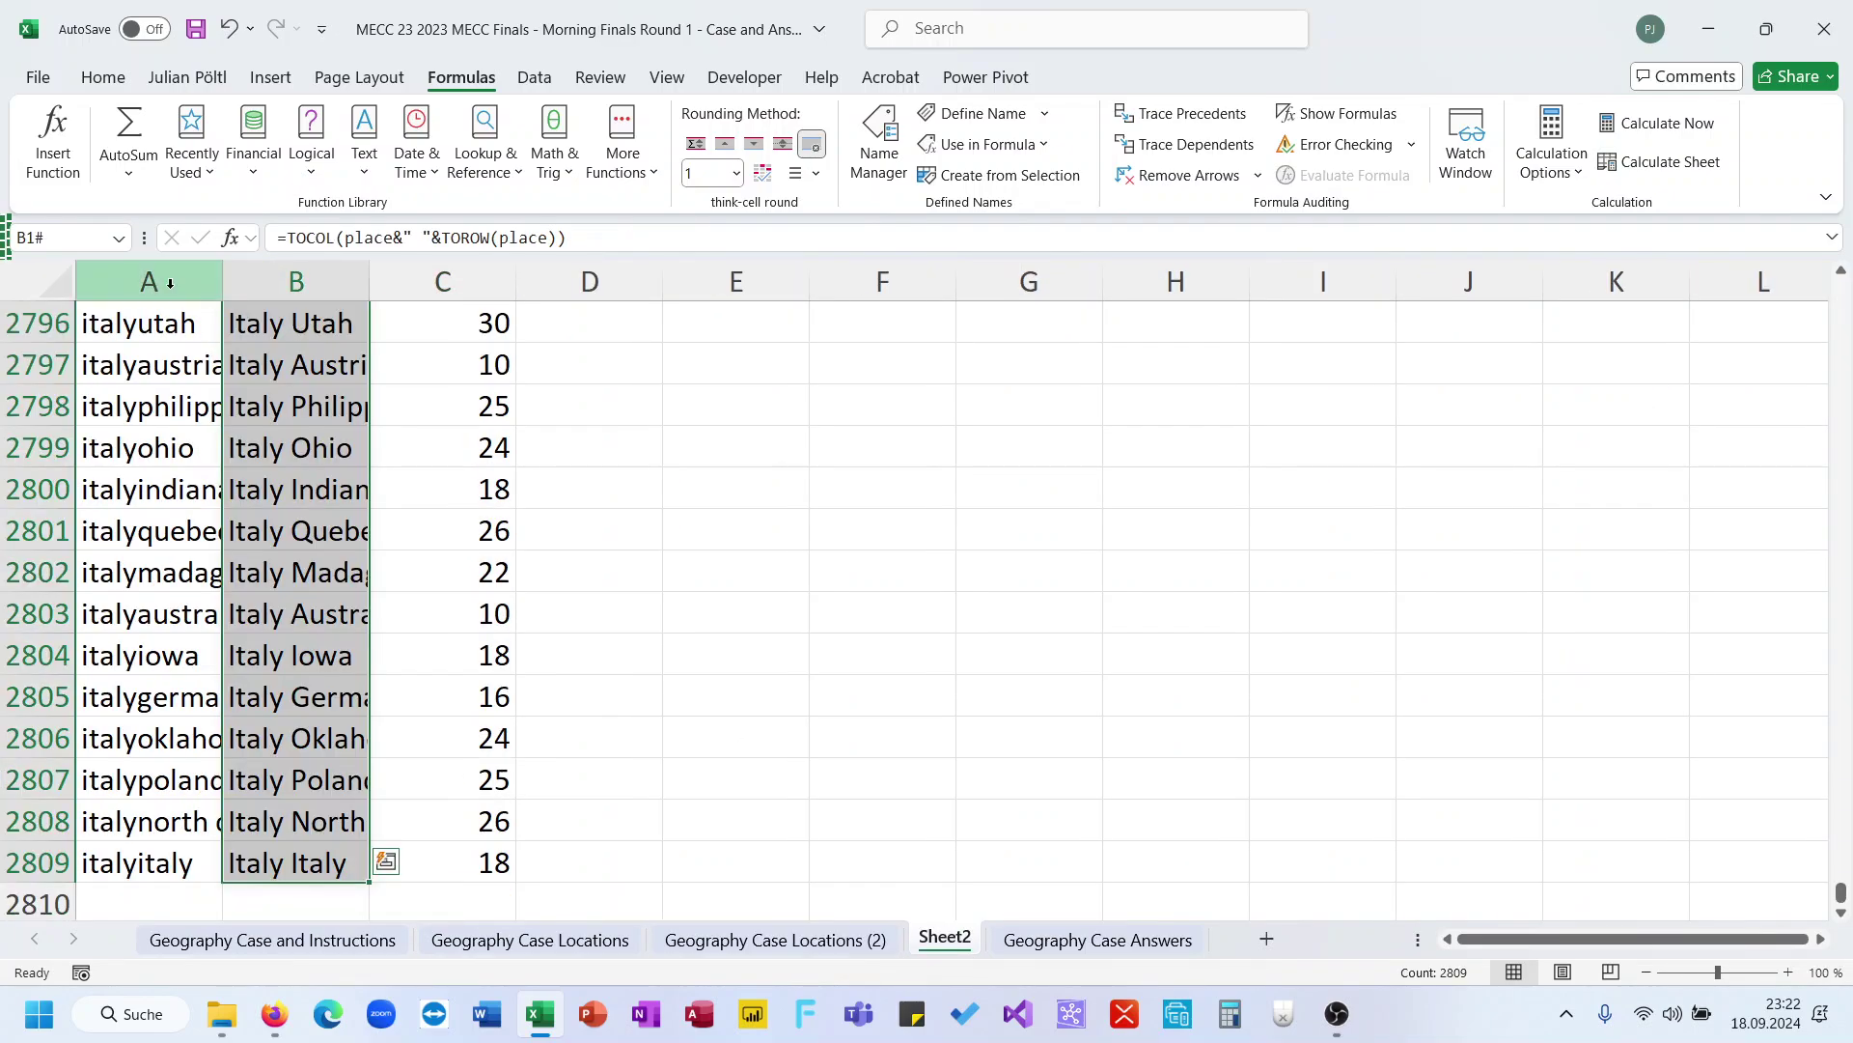
pyautogui.click(82, 238)
pyautogui.write('UC')
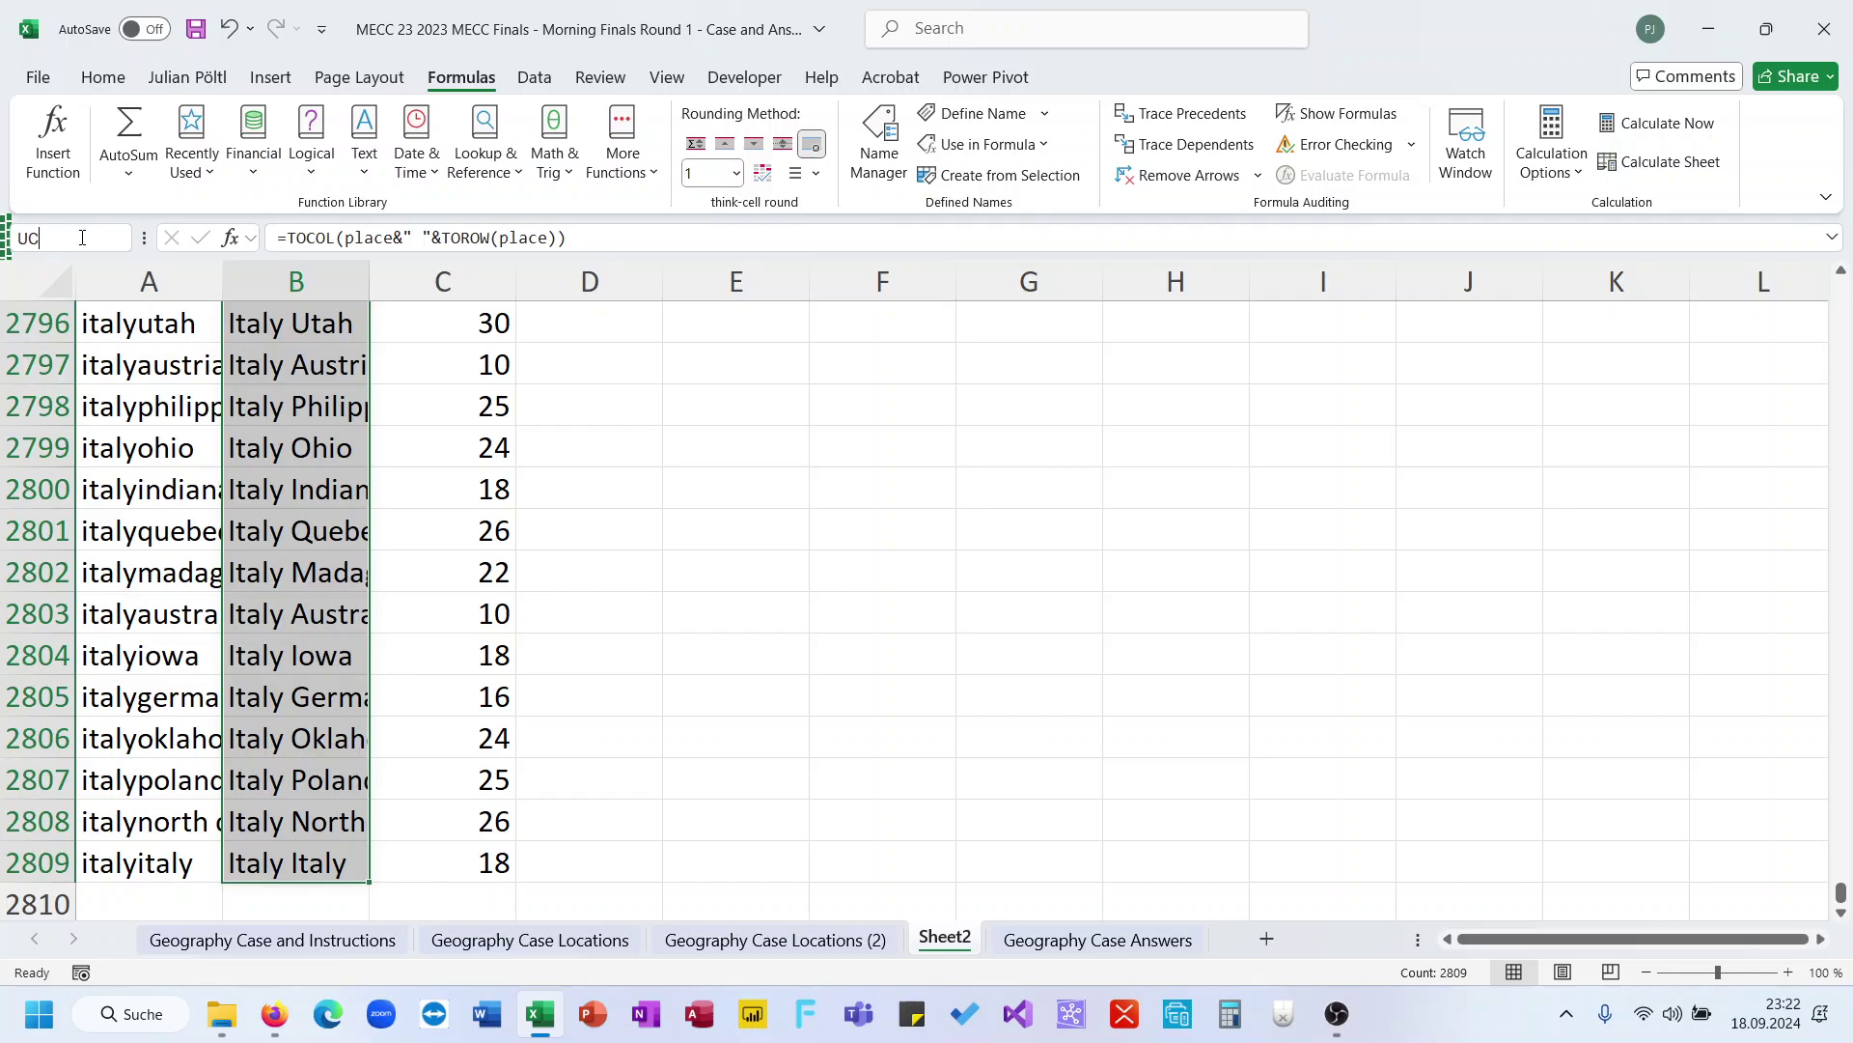
pyautogui.press('Return')
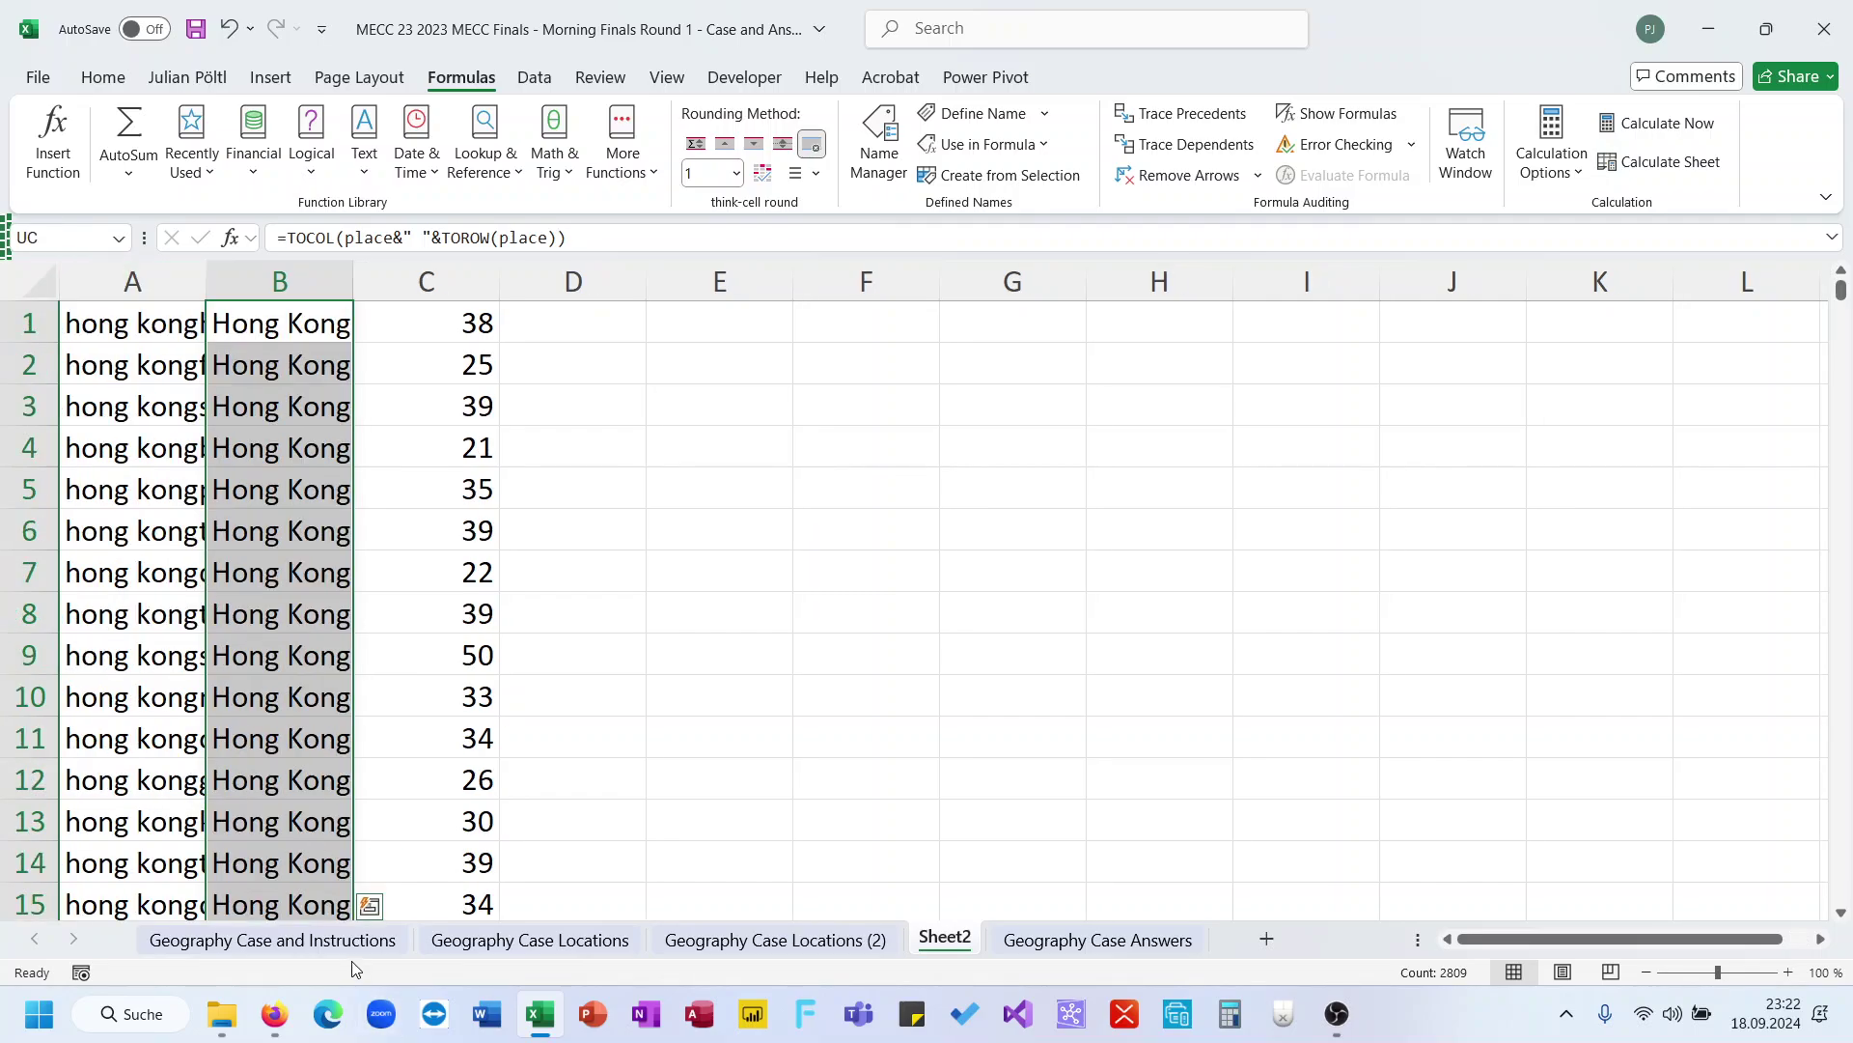
# Enter =UC in F3 of Geography Case Locations (2) to list the capitalised place combinations
pyautogui.click(702, 944)
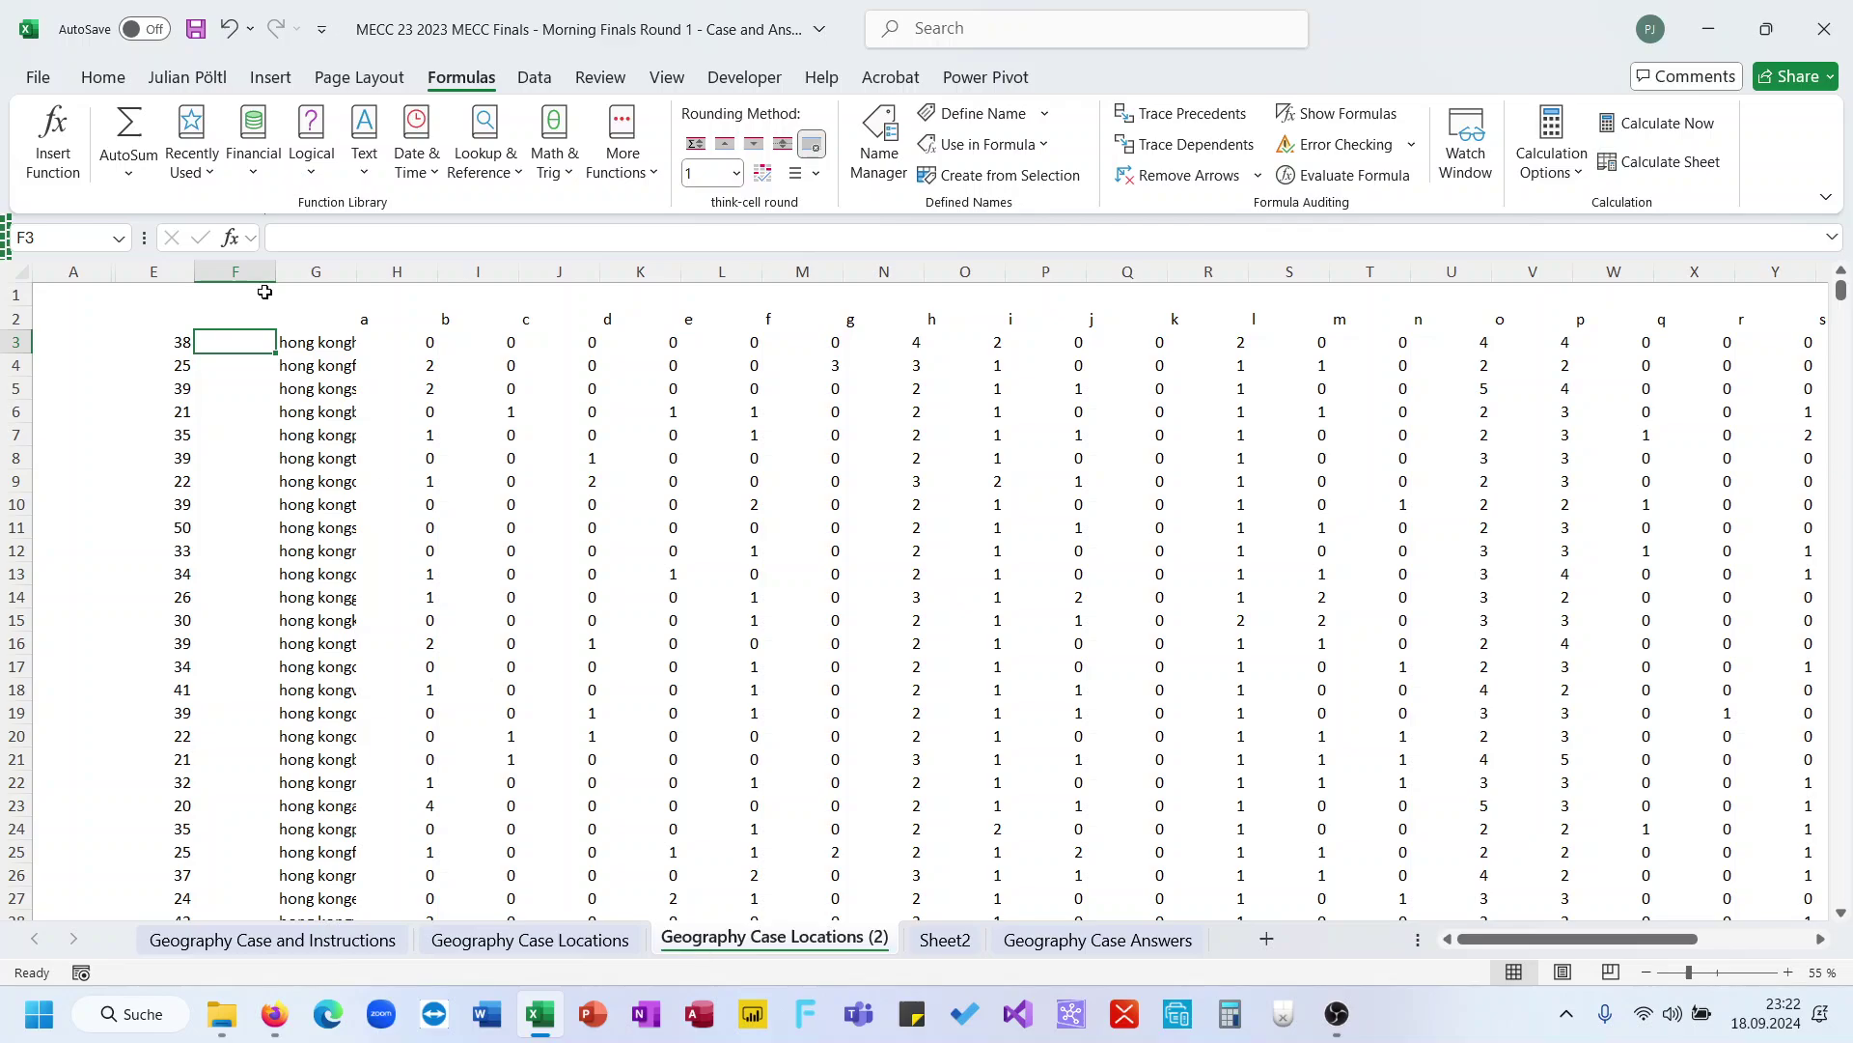
pyautogui.write('=UC')
pyautogui.press('Return')
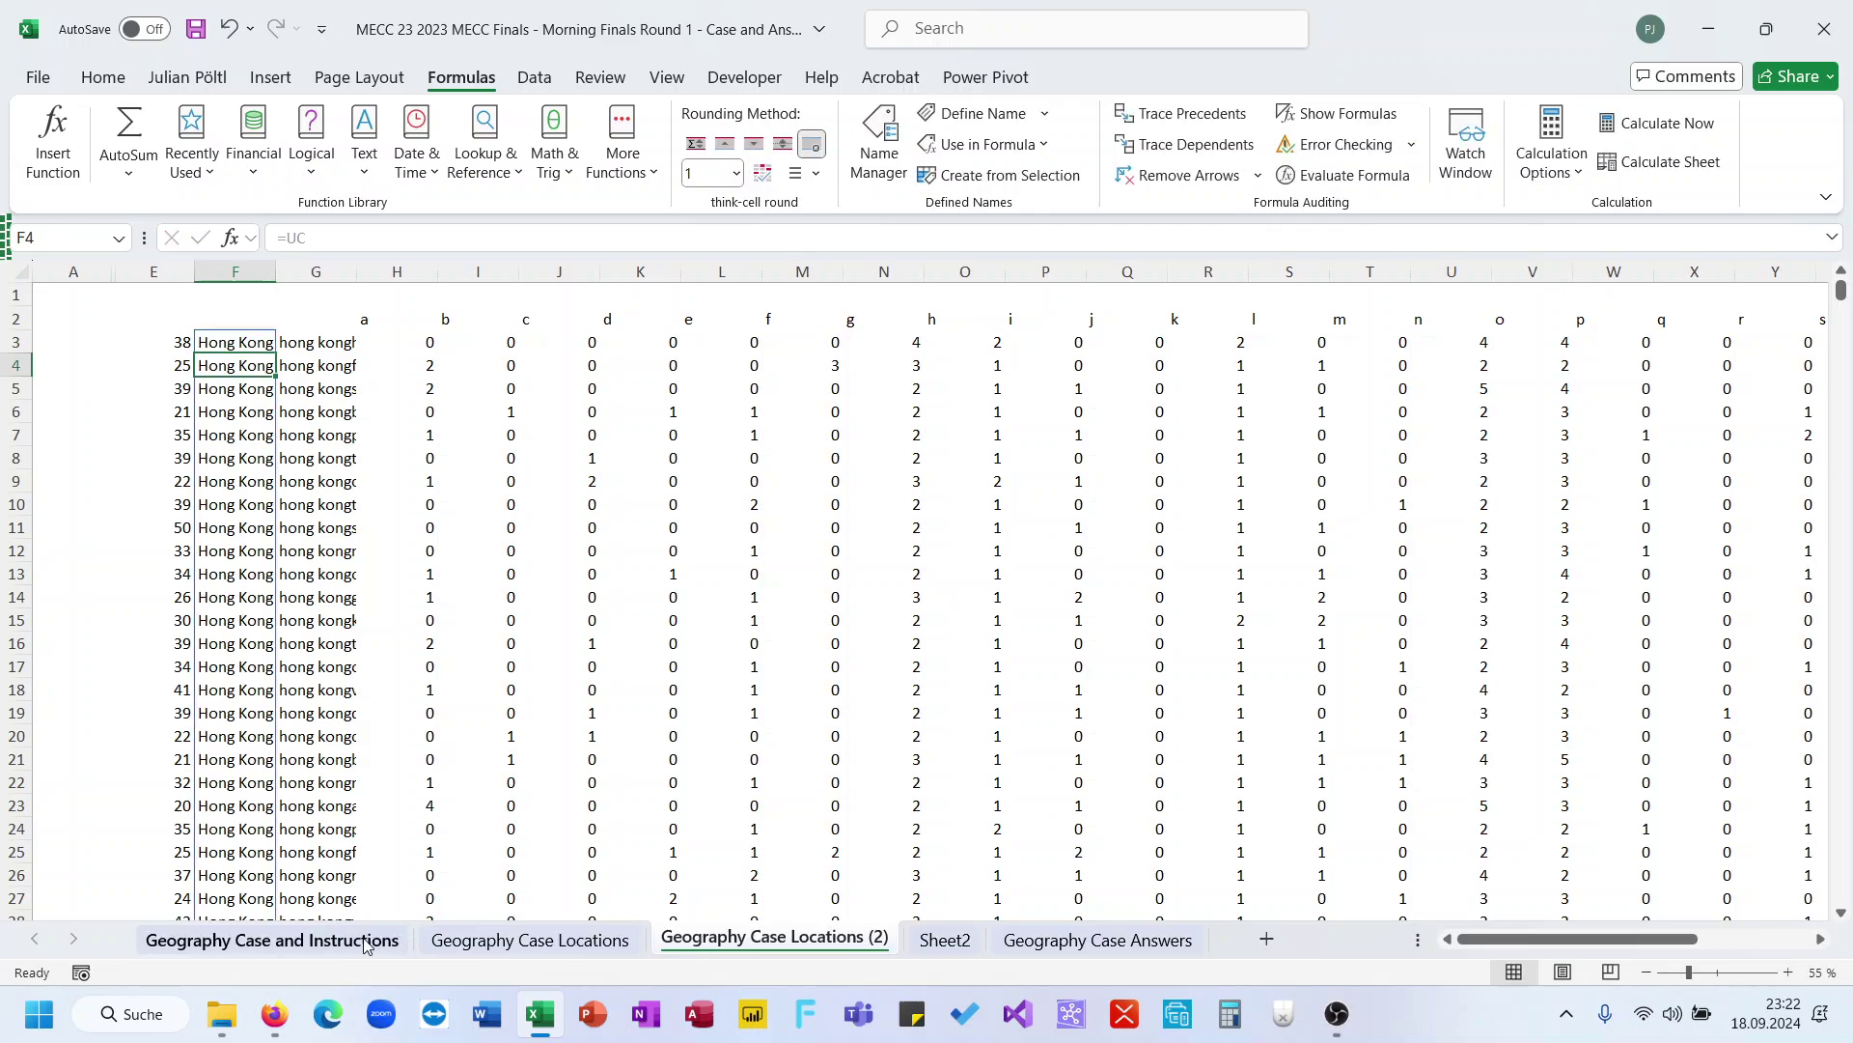
# In F188 on Geography Case and Instructions, enter an XLOOKUP of AH188 in Geography Case Locations (2) column AH, returning column F
pyautogui.click(367, 944)
pyautogui.write('0xl')
pyautogui.press('Tab')
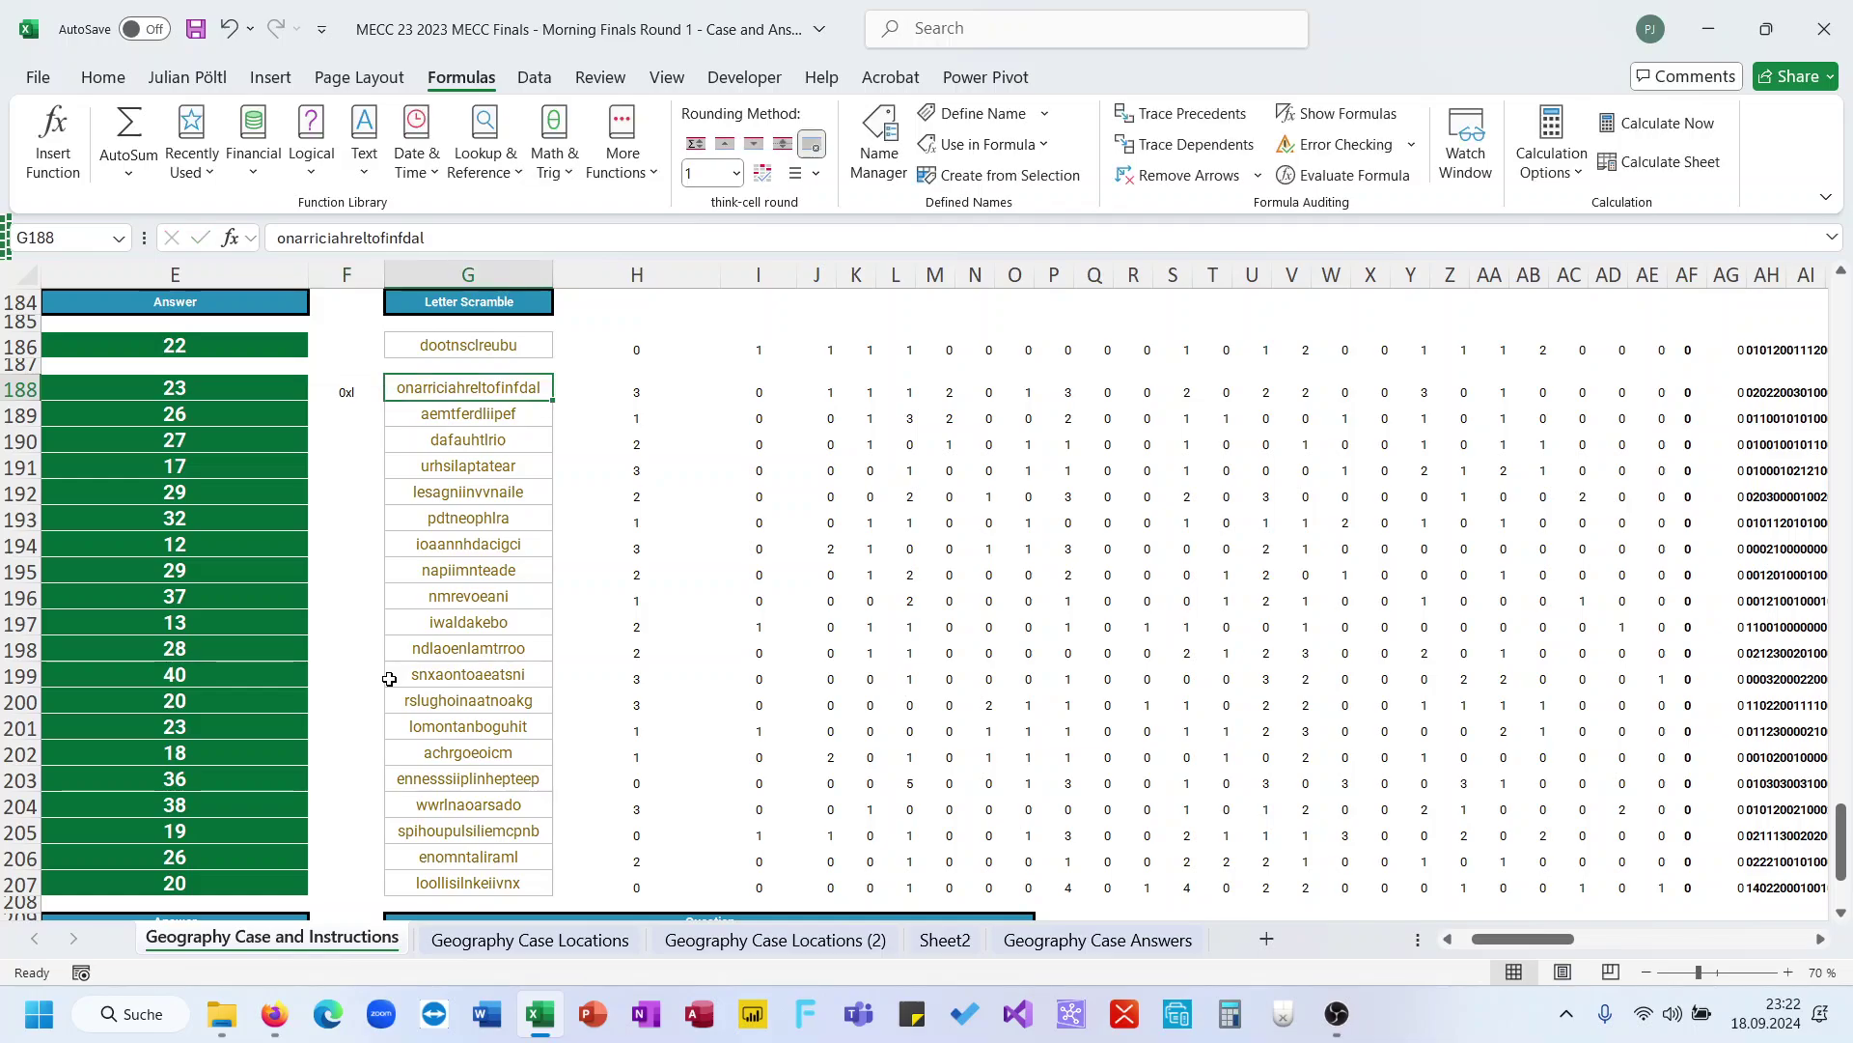
pyautogui.press('Left')
pyautogui.press('Left')
pyautogui.press('Right')
pyautogui.write('=')
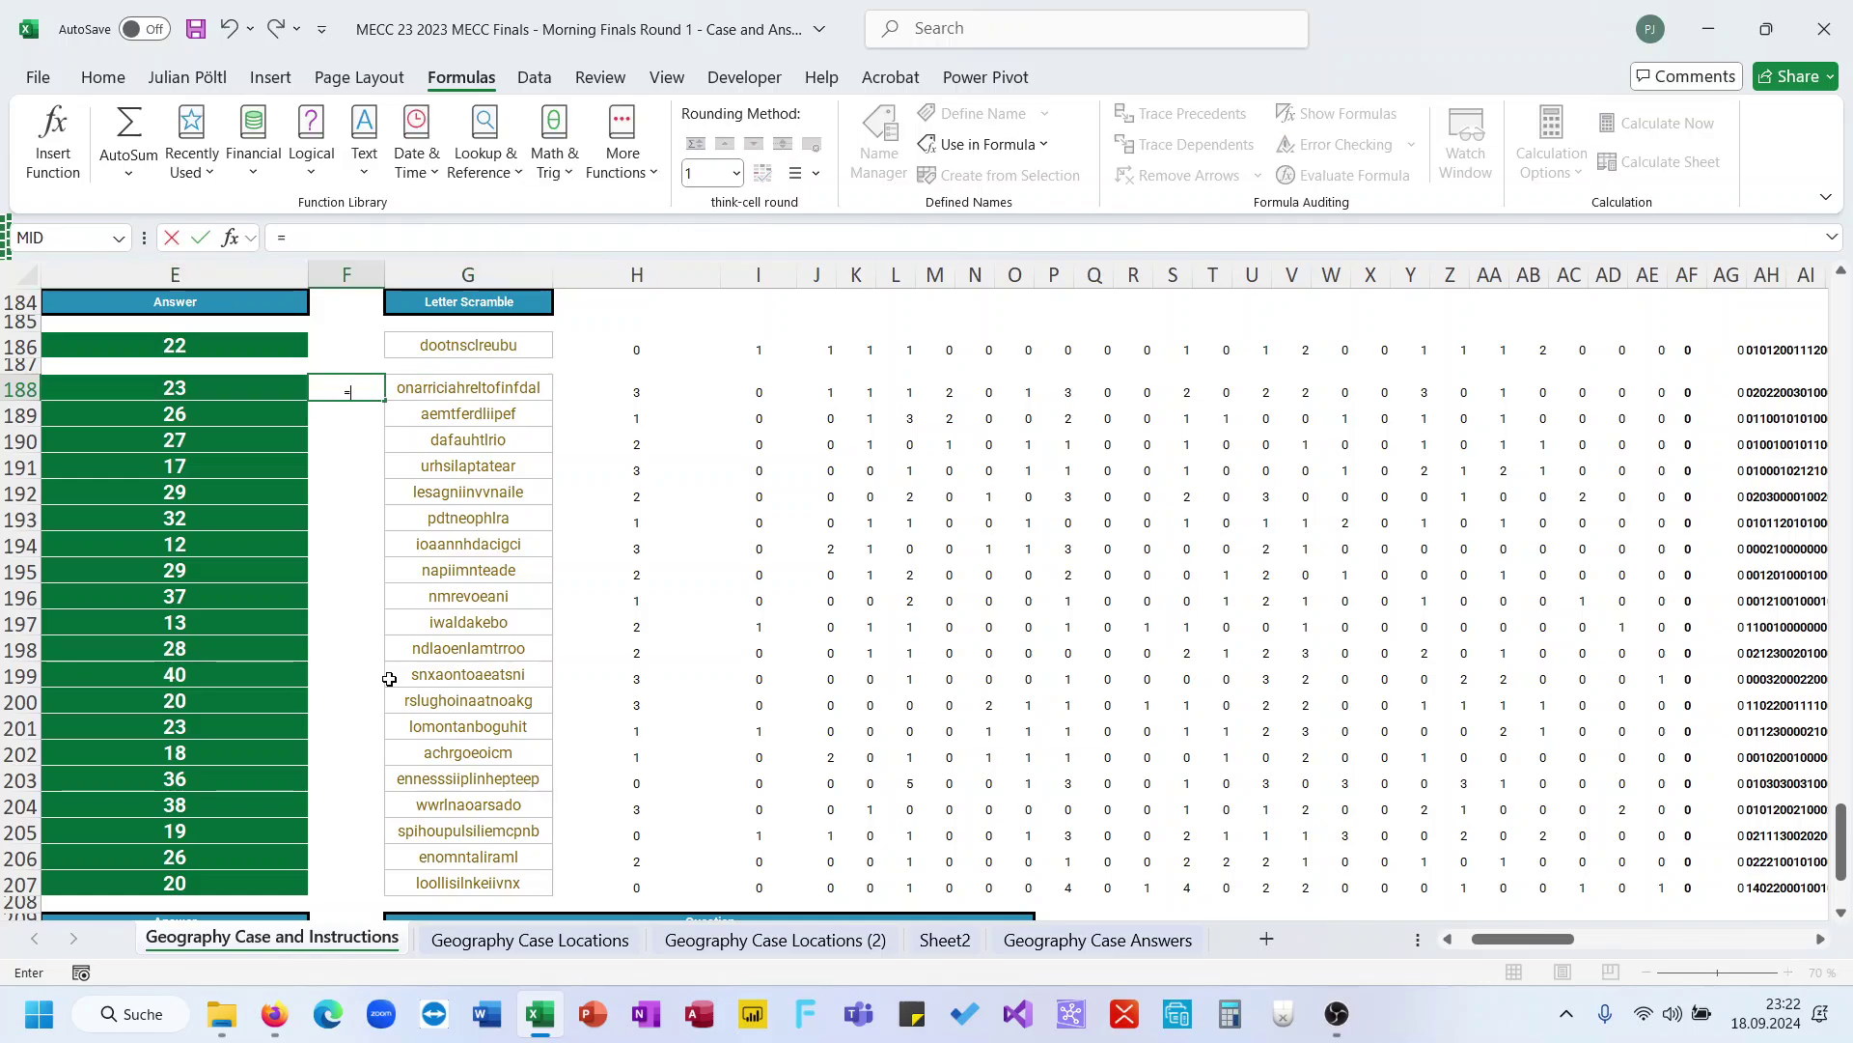
pyautogui.write('xl')
pyautogui.press('Tab')
pyautogui.hscroll(5, 389, 678)
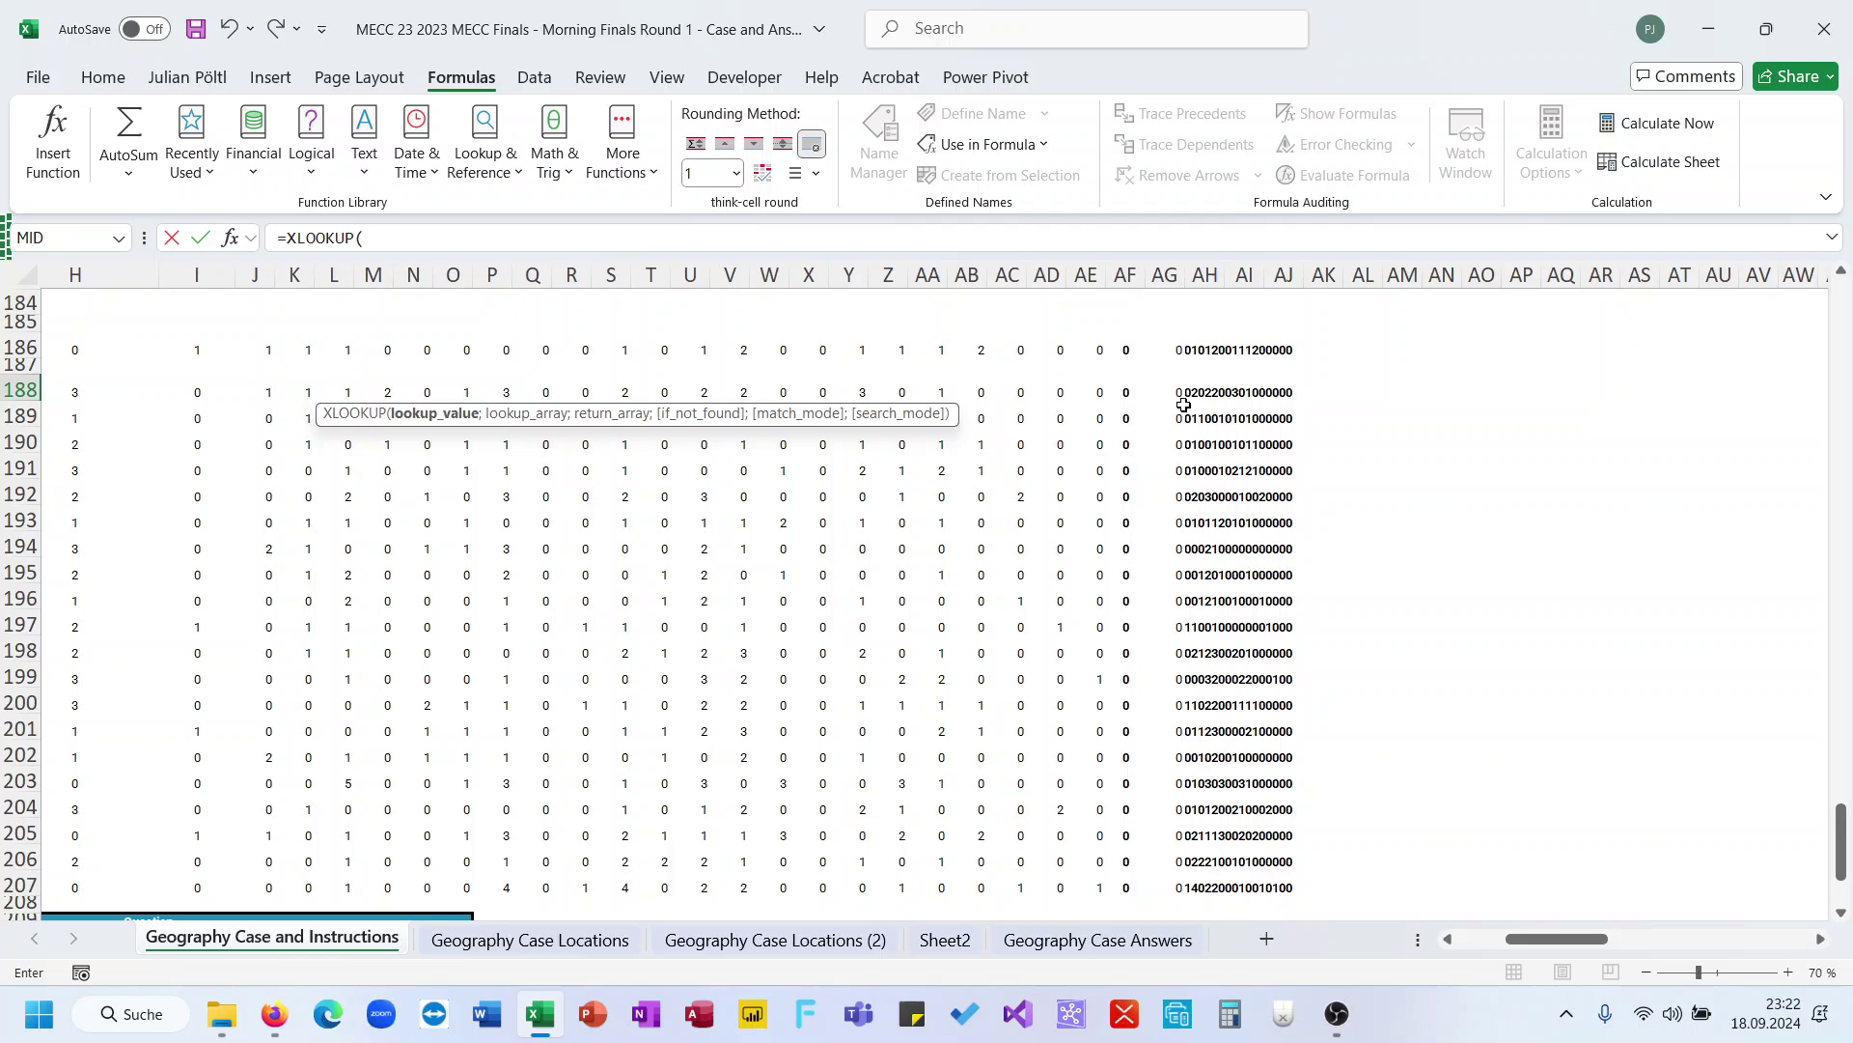
pyautogui.click(1194, 393)
pyautogui.write(';')
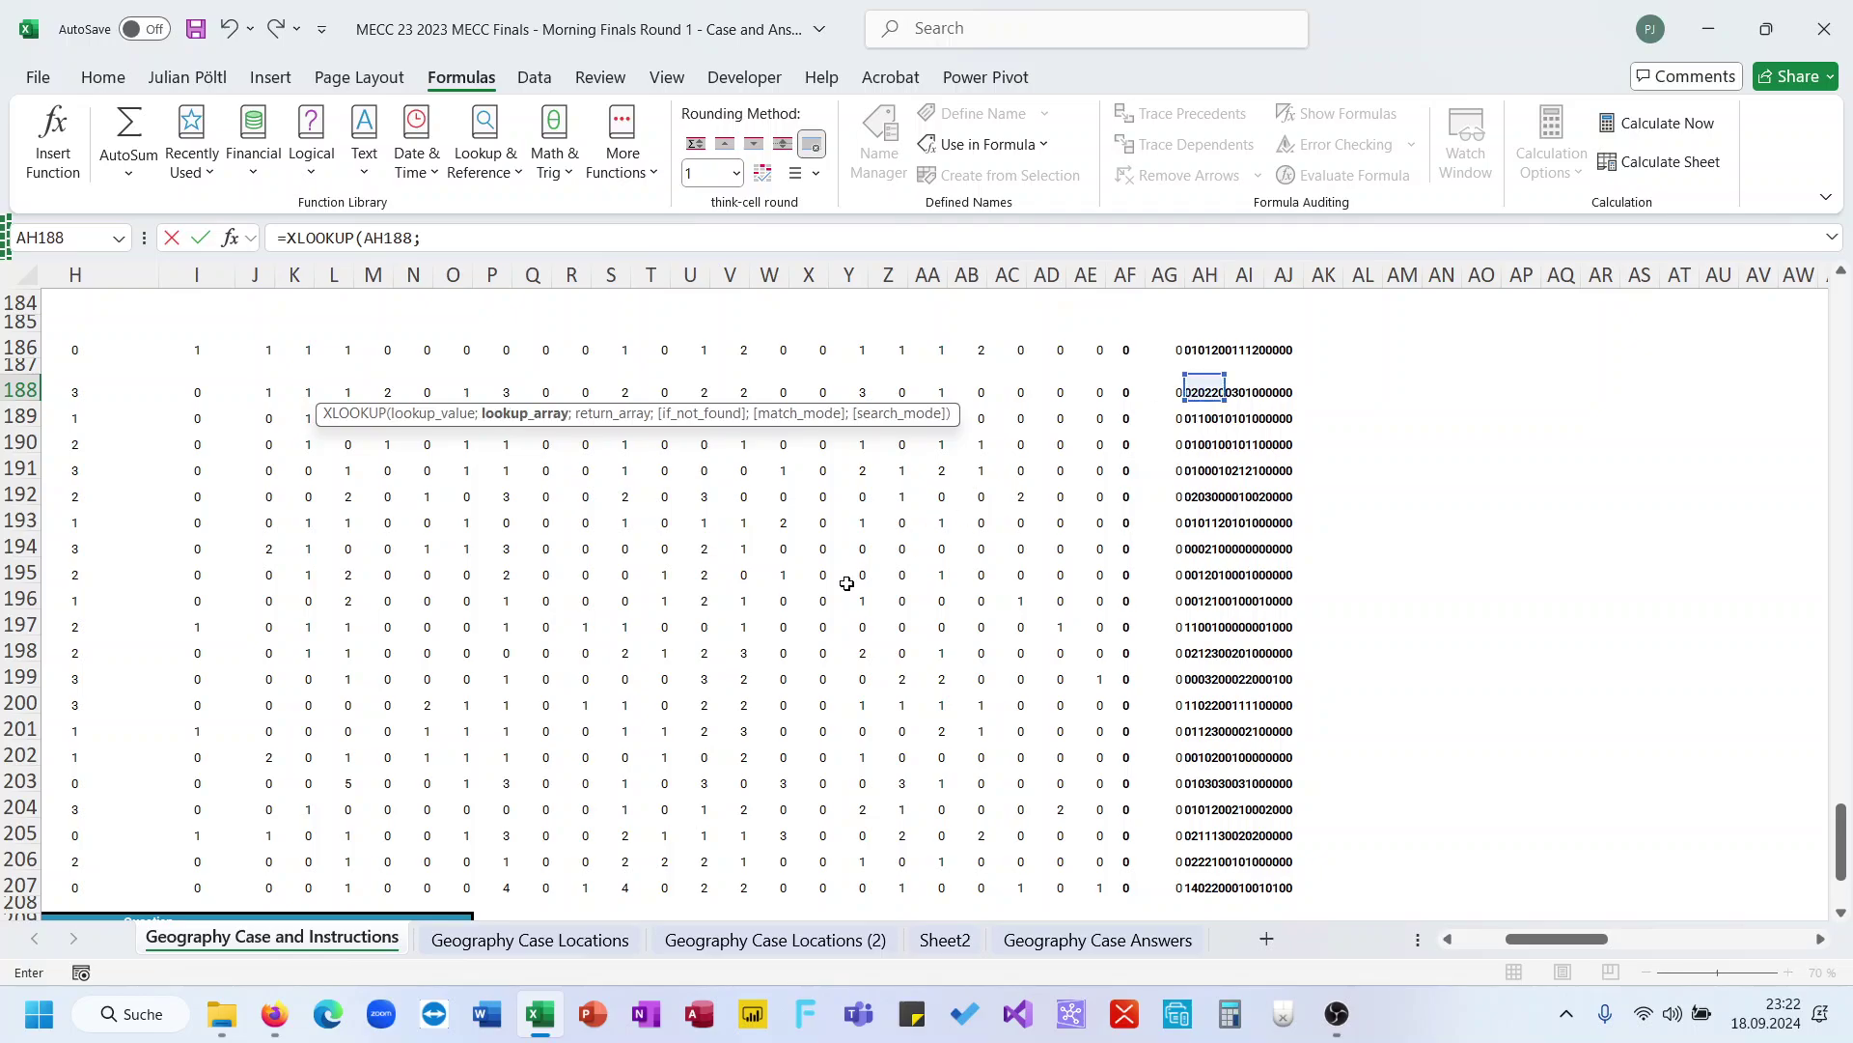
pyautogui.hscroll(-5, 846, 583)
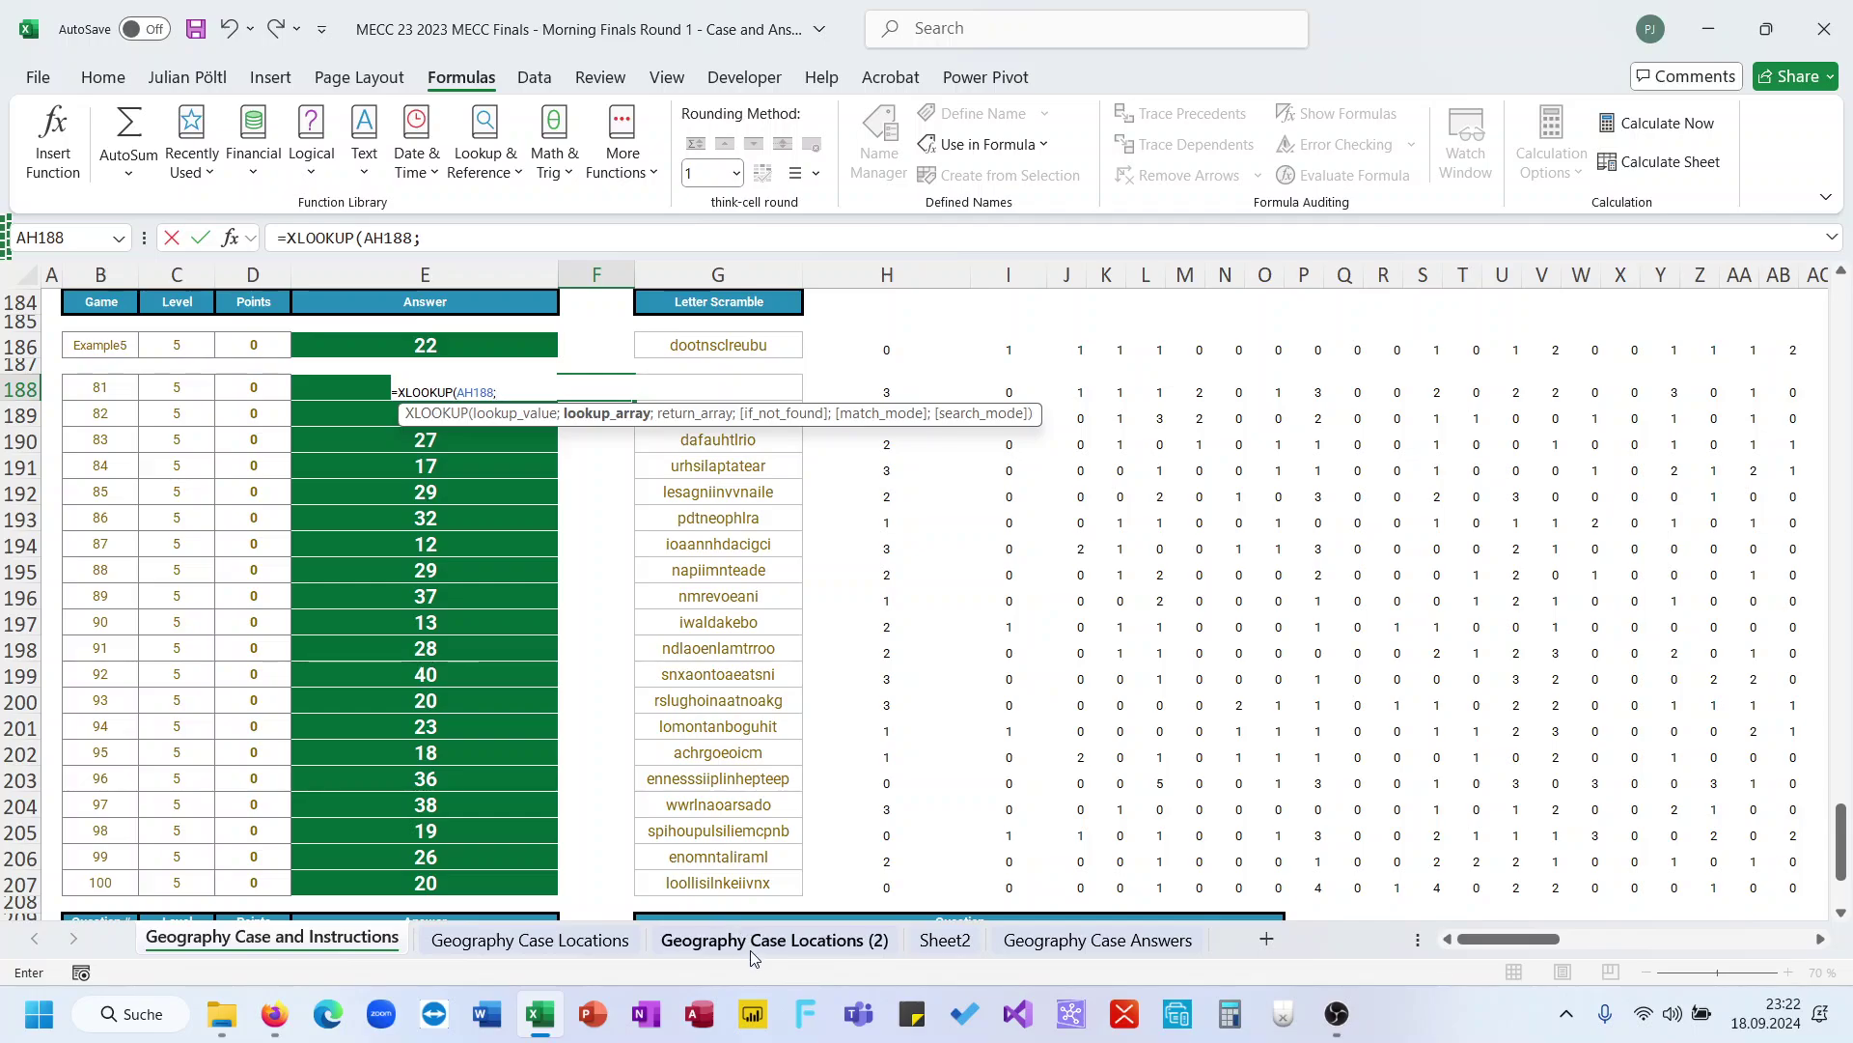
pyautogui.click(754, 941)
pyautogui.hscroll(4, 355, 342)
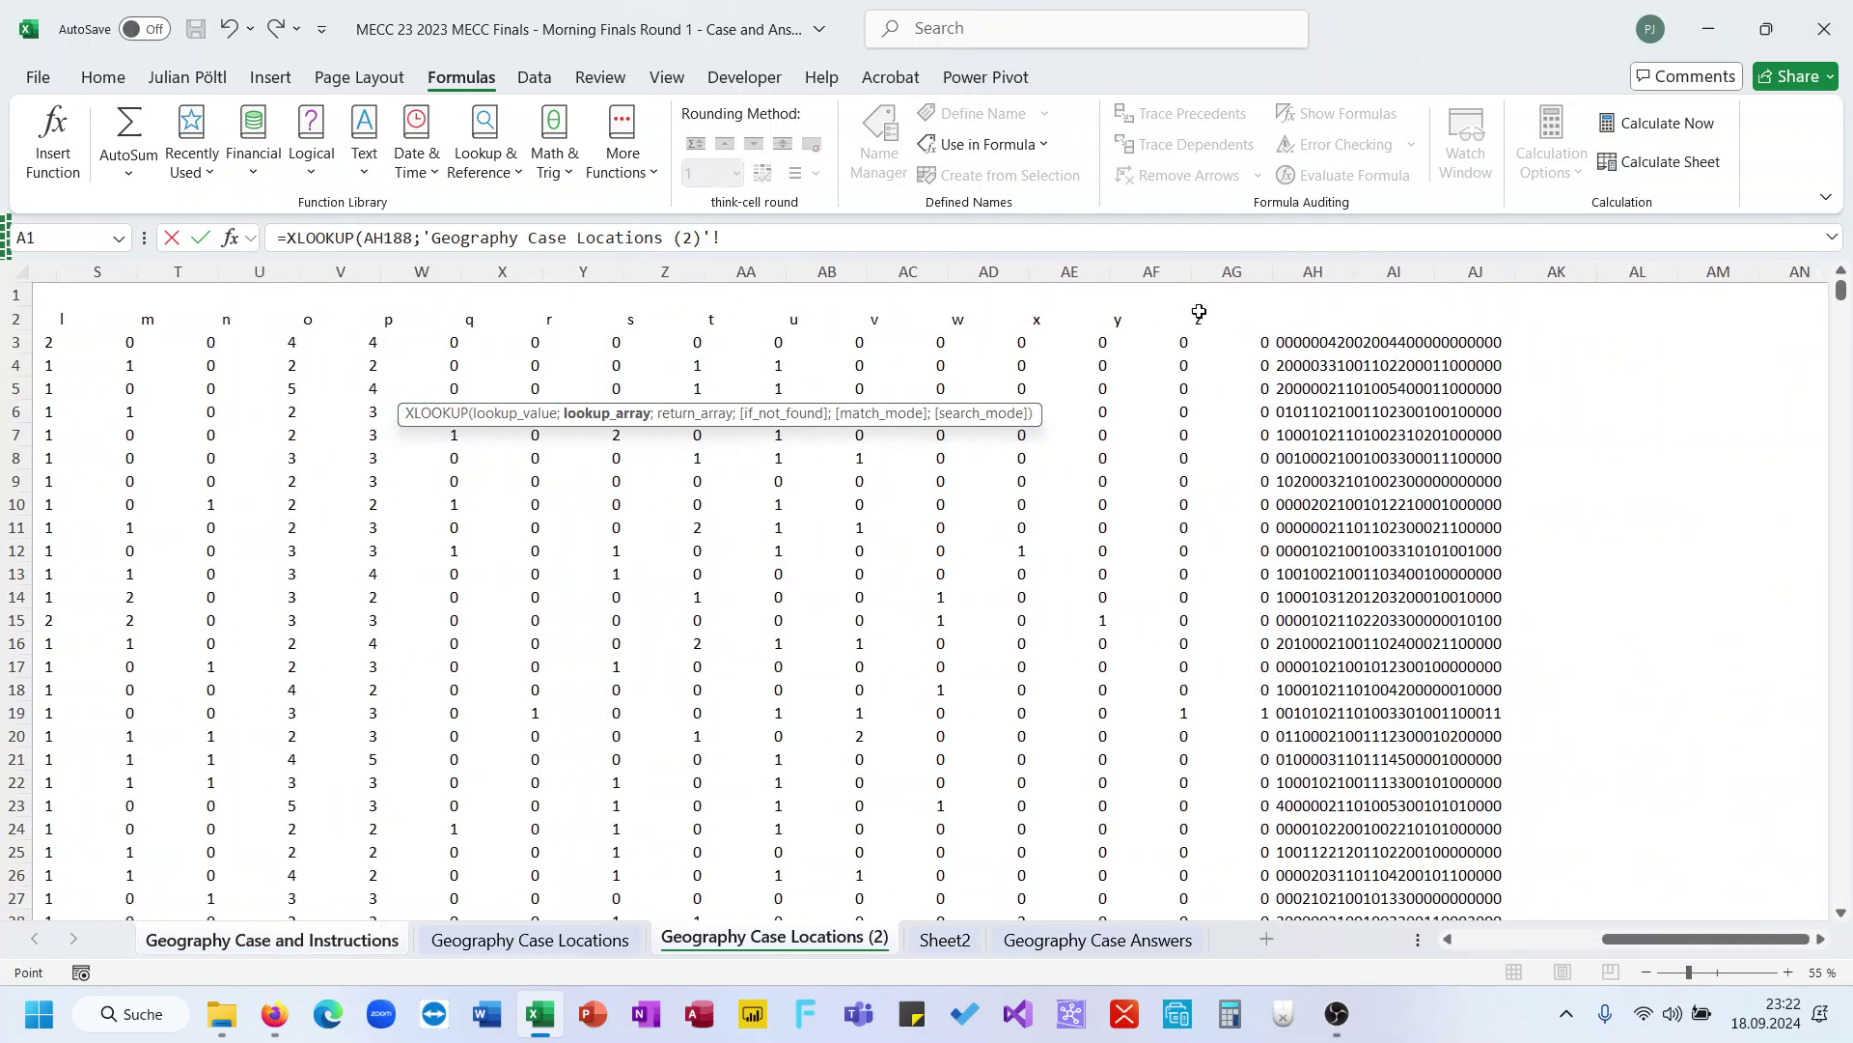
pyautogui.click(1301, 273)
pyautogui.write(';')
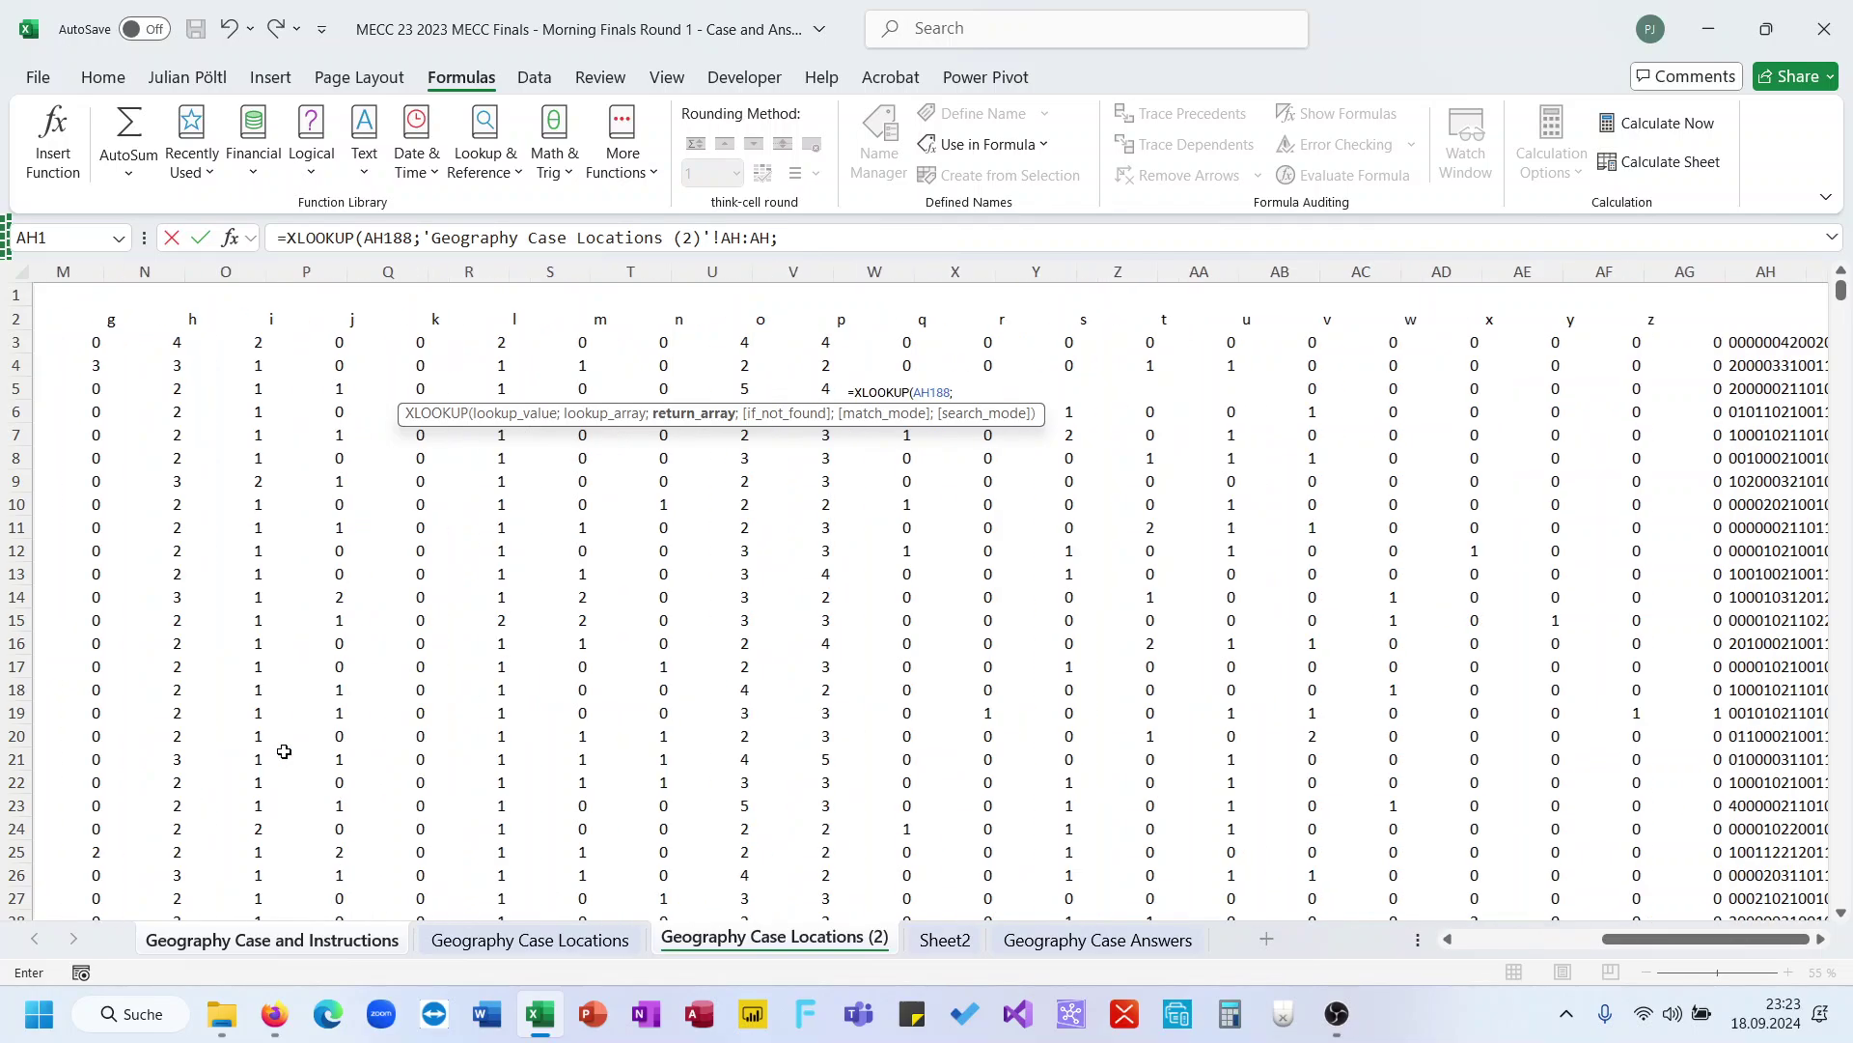
pyautogui.hscroll(-4, 281, 748)
pyautogui.click(171, 271)
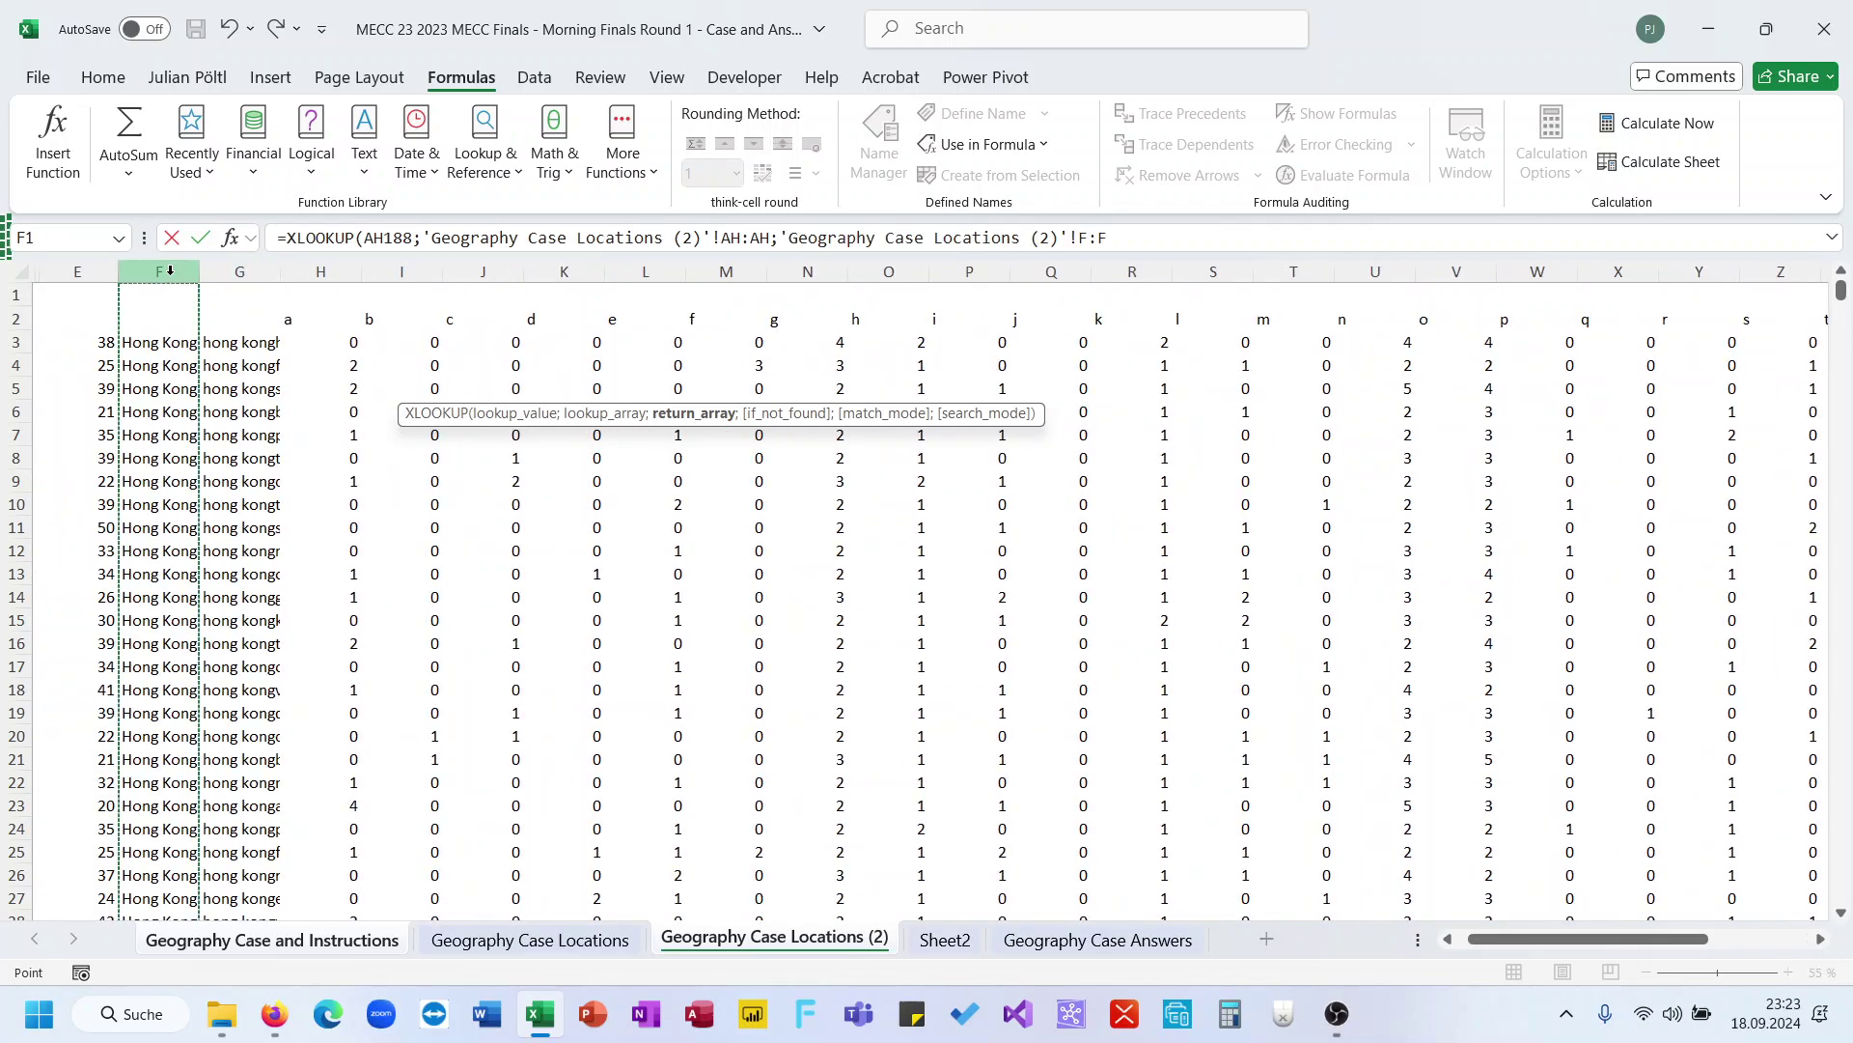
pyautogui.press('Return')
pyautogui.press('Up')
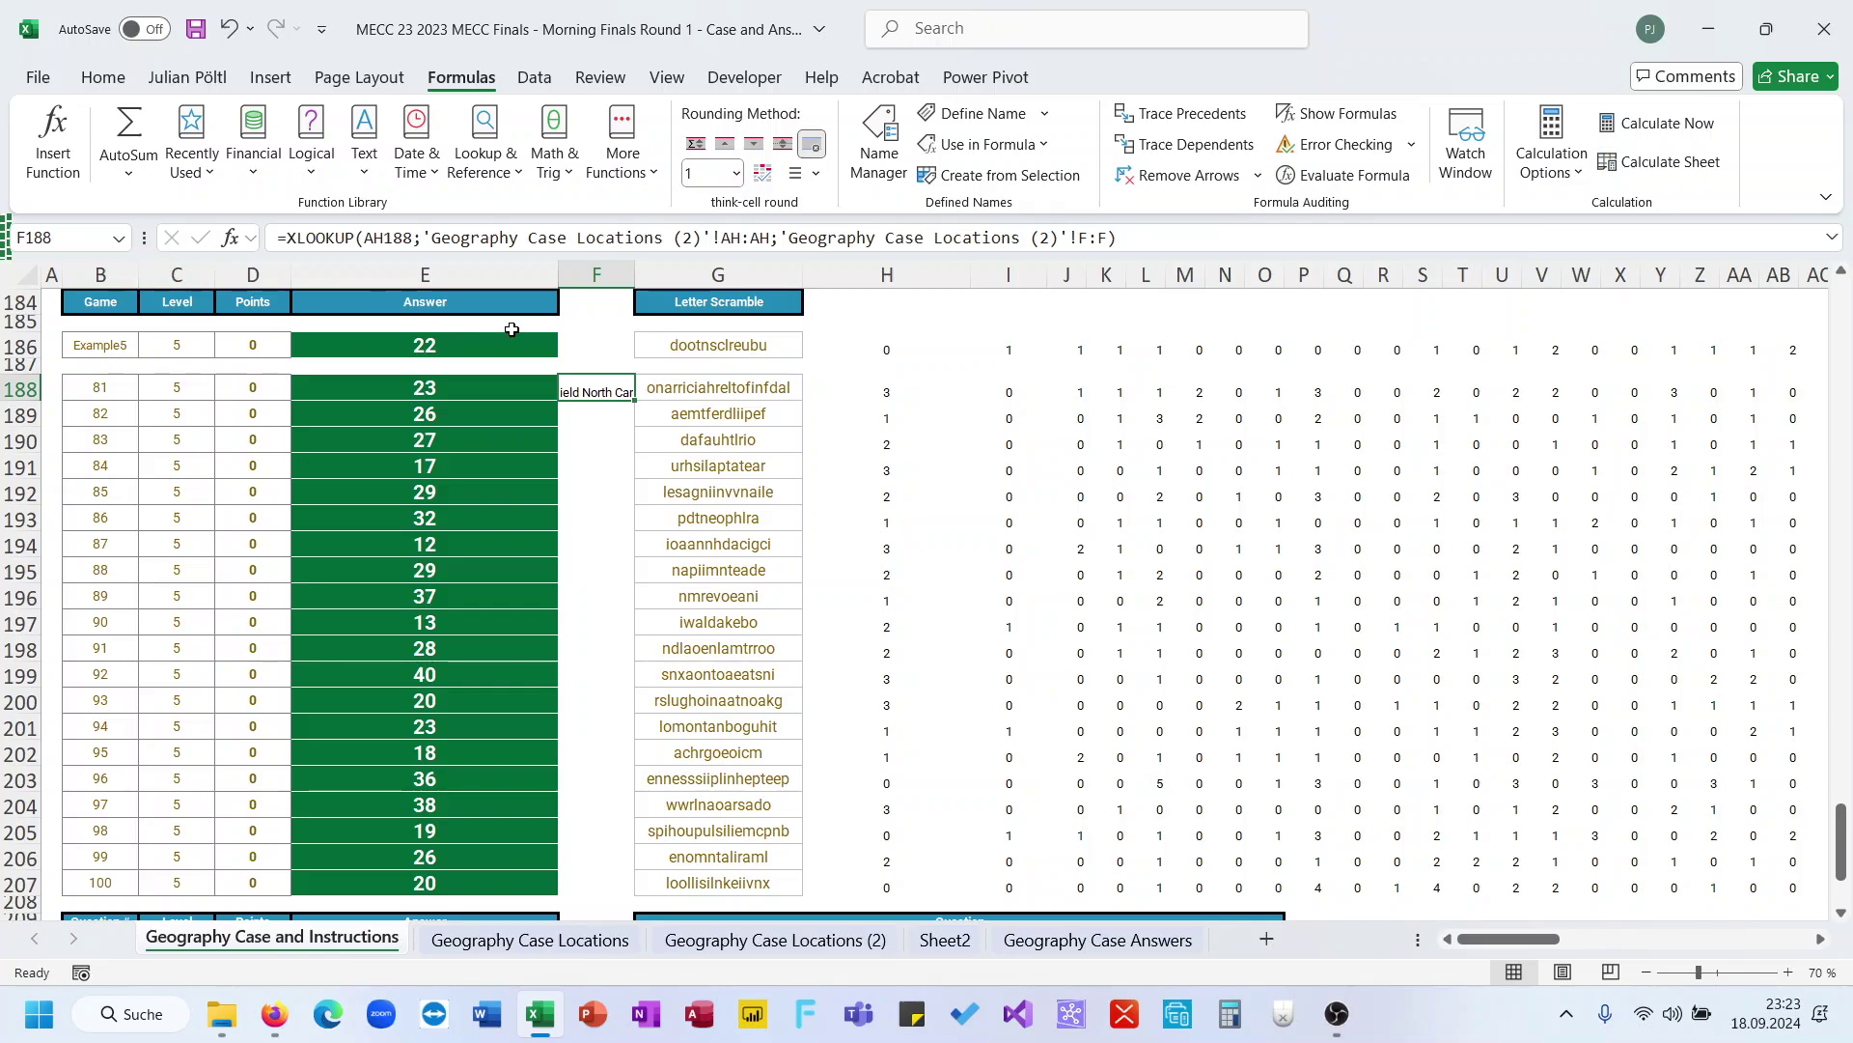
# Fit column F's width to its contents and fill the place-name lookup from F188 down through F207
pyautogui.doubleClick(635, 276)
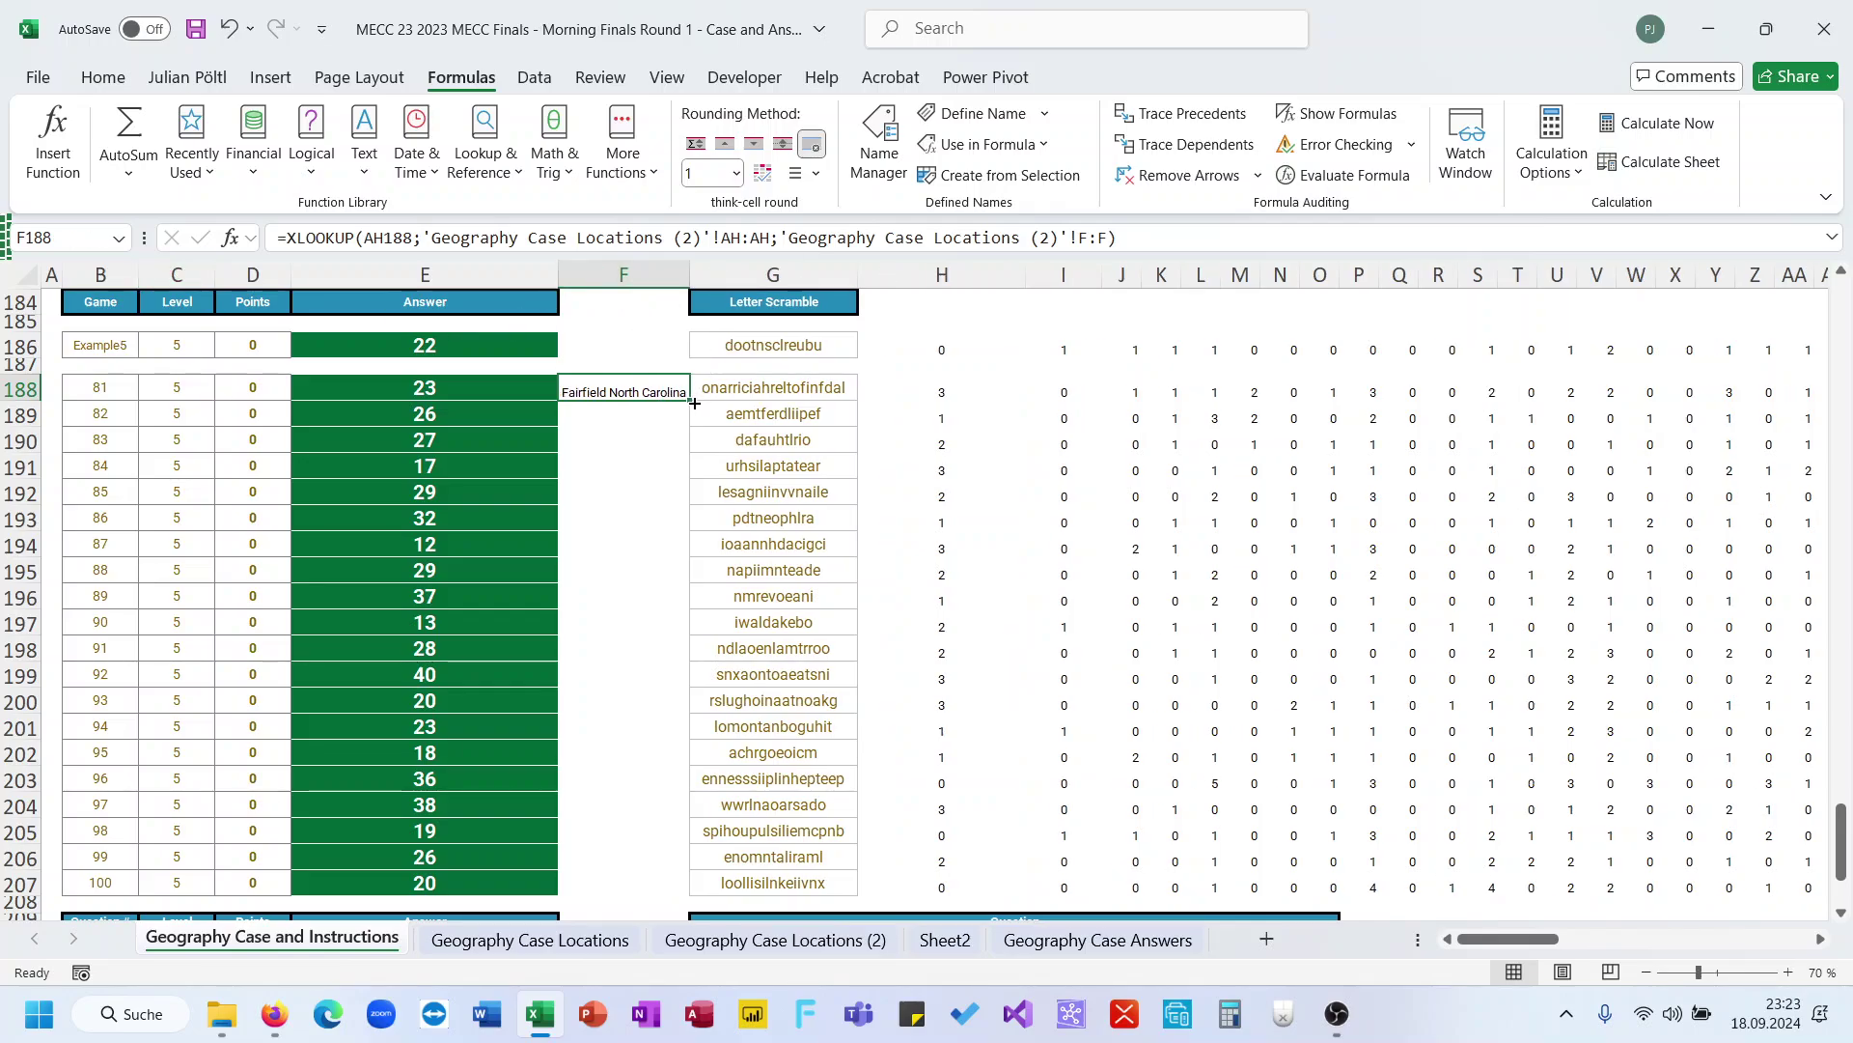
pyautogui.doubleClick(694, 403)
pyautogui.scroll(-2, 640, 478)
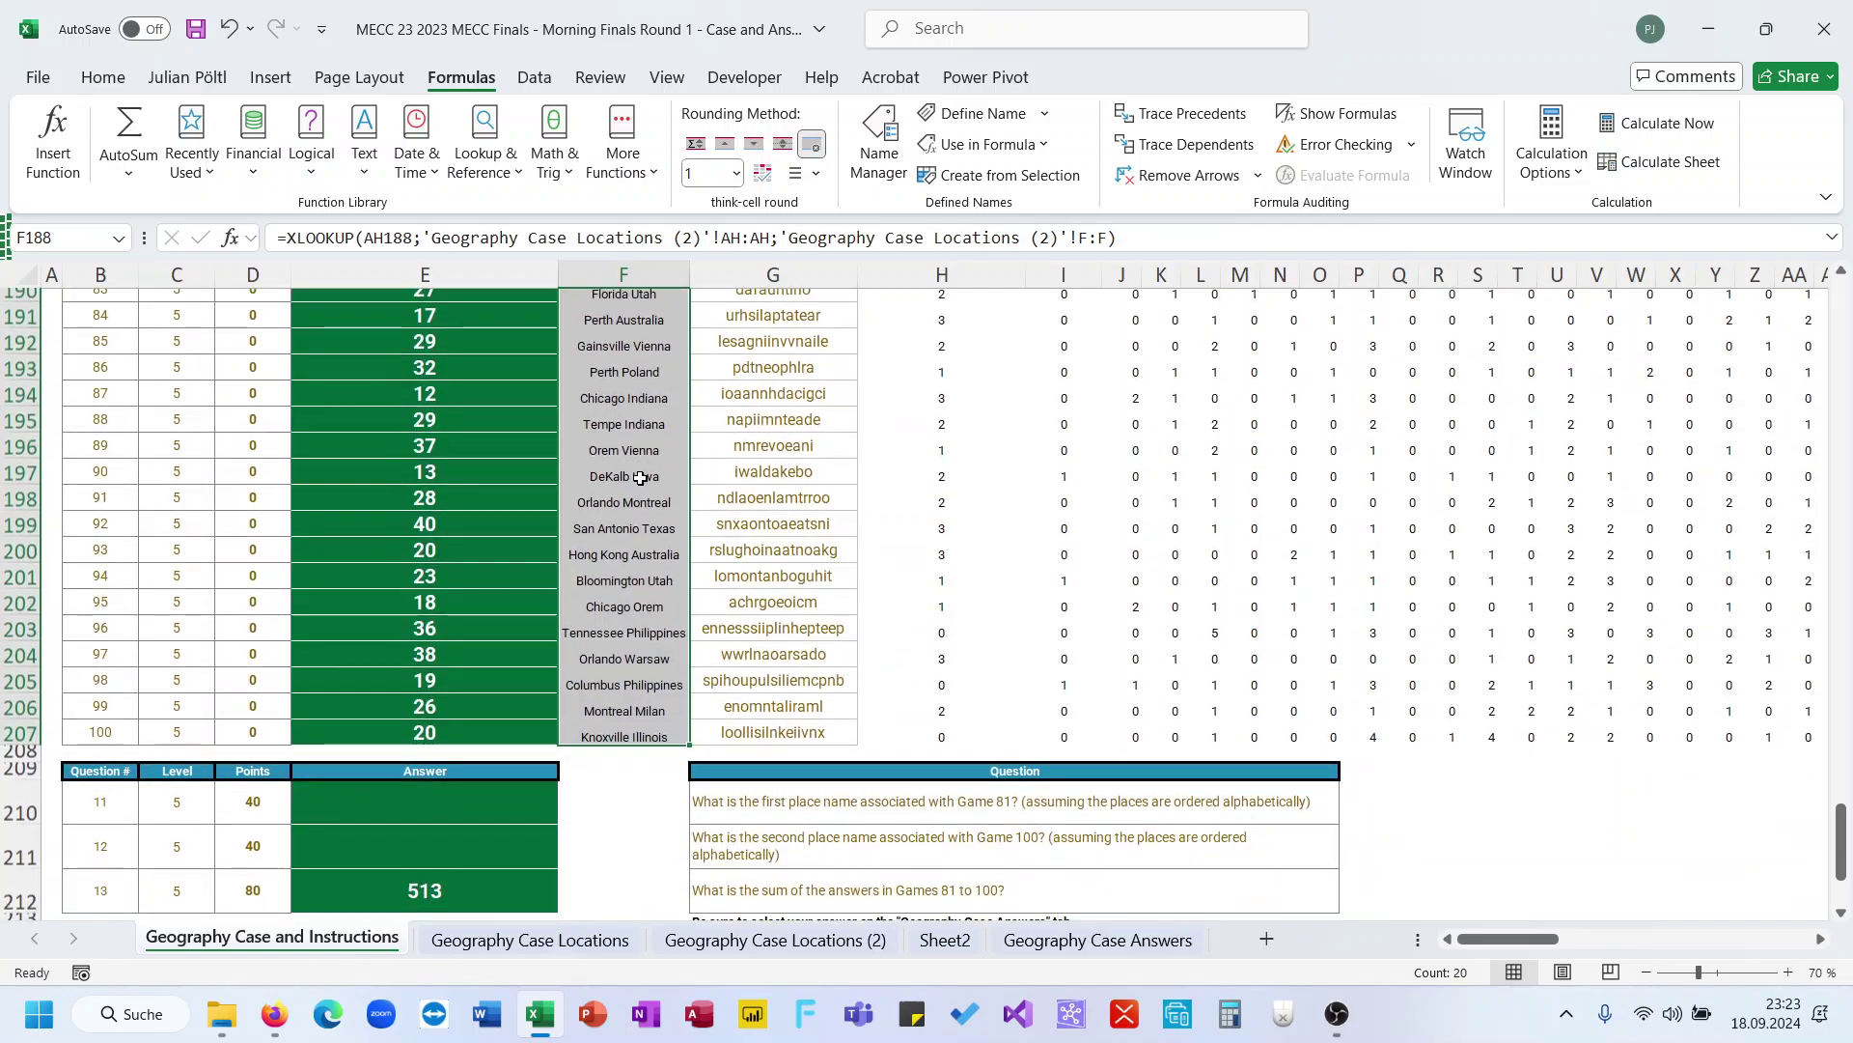
pyautogui.scroll(2, 640, 477)
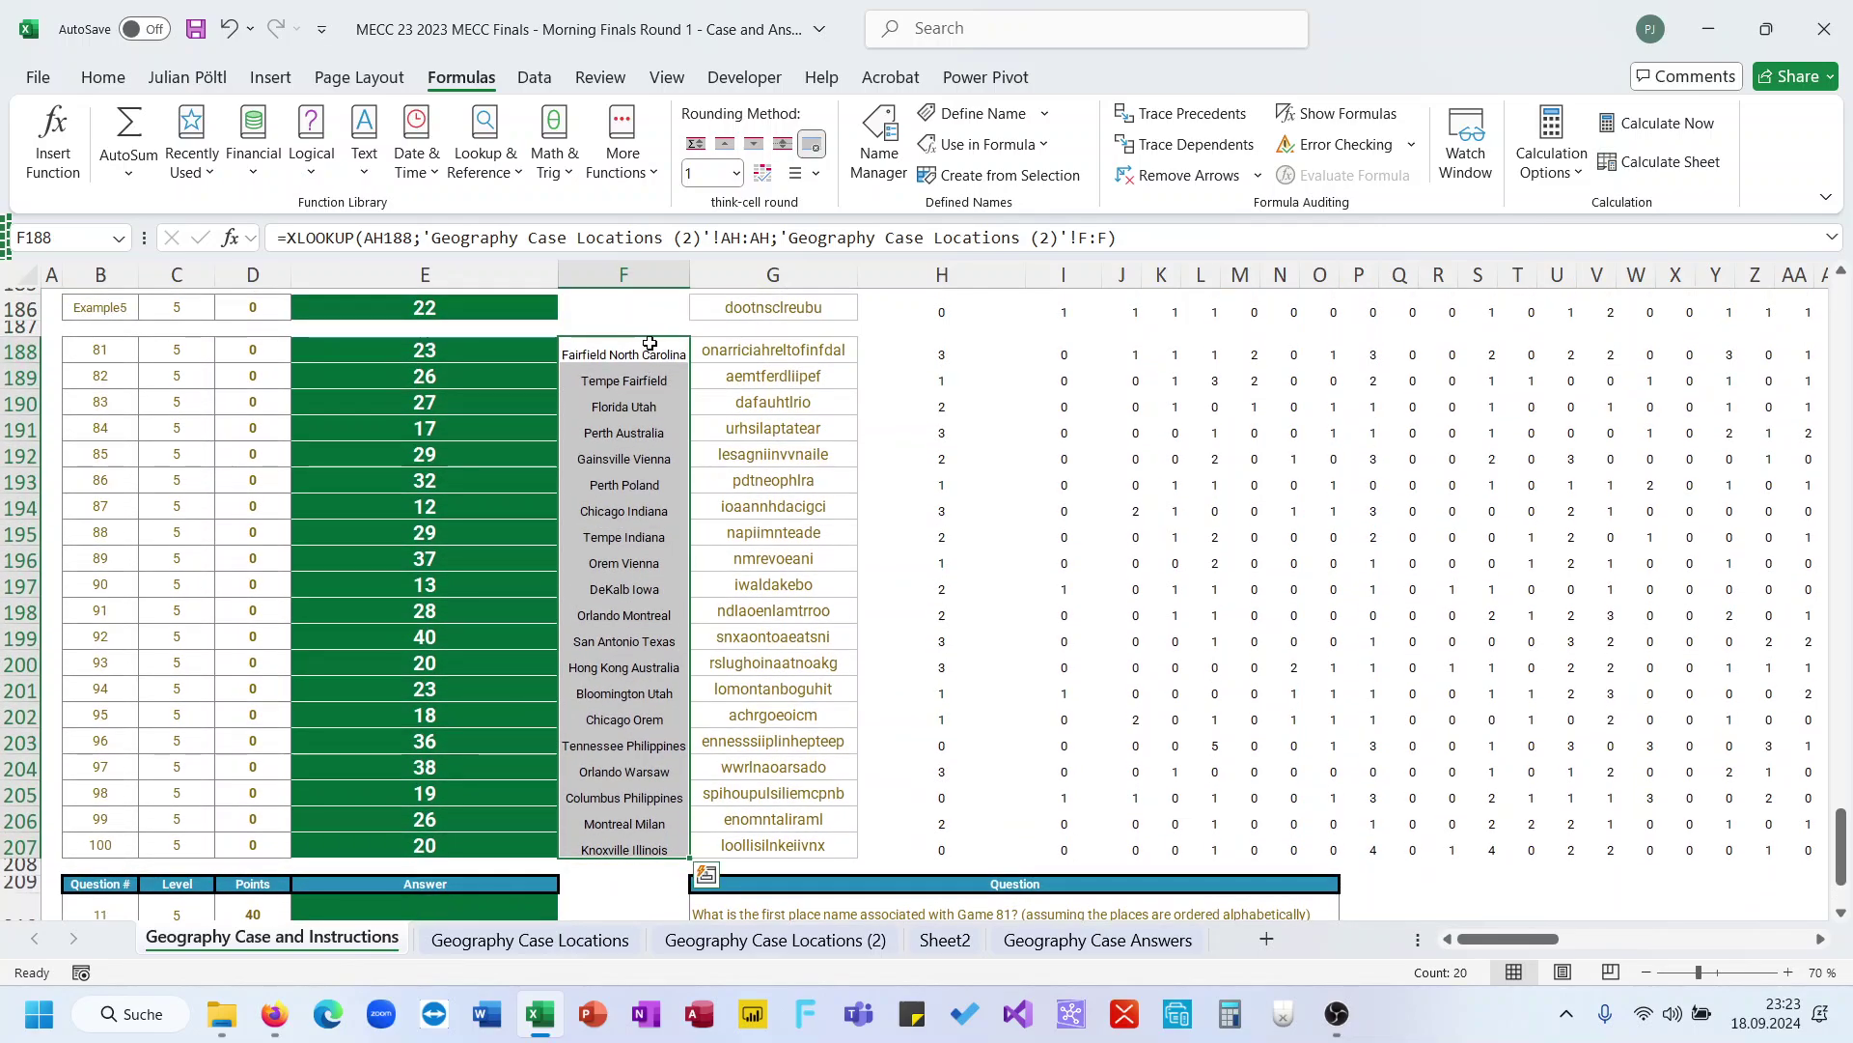
pyautogui.click(650, 344)
pyautogui.scroll(-1, 649, 344)
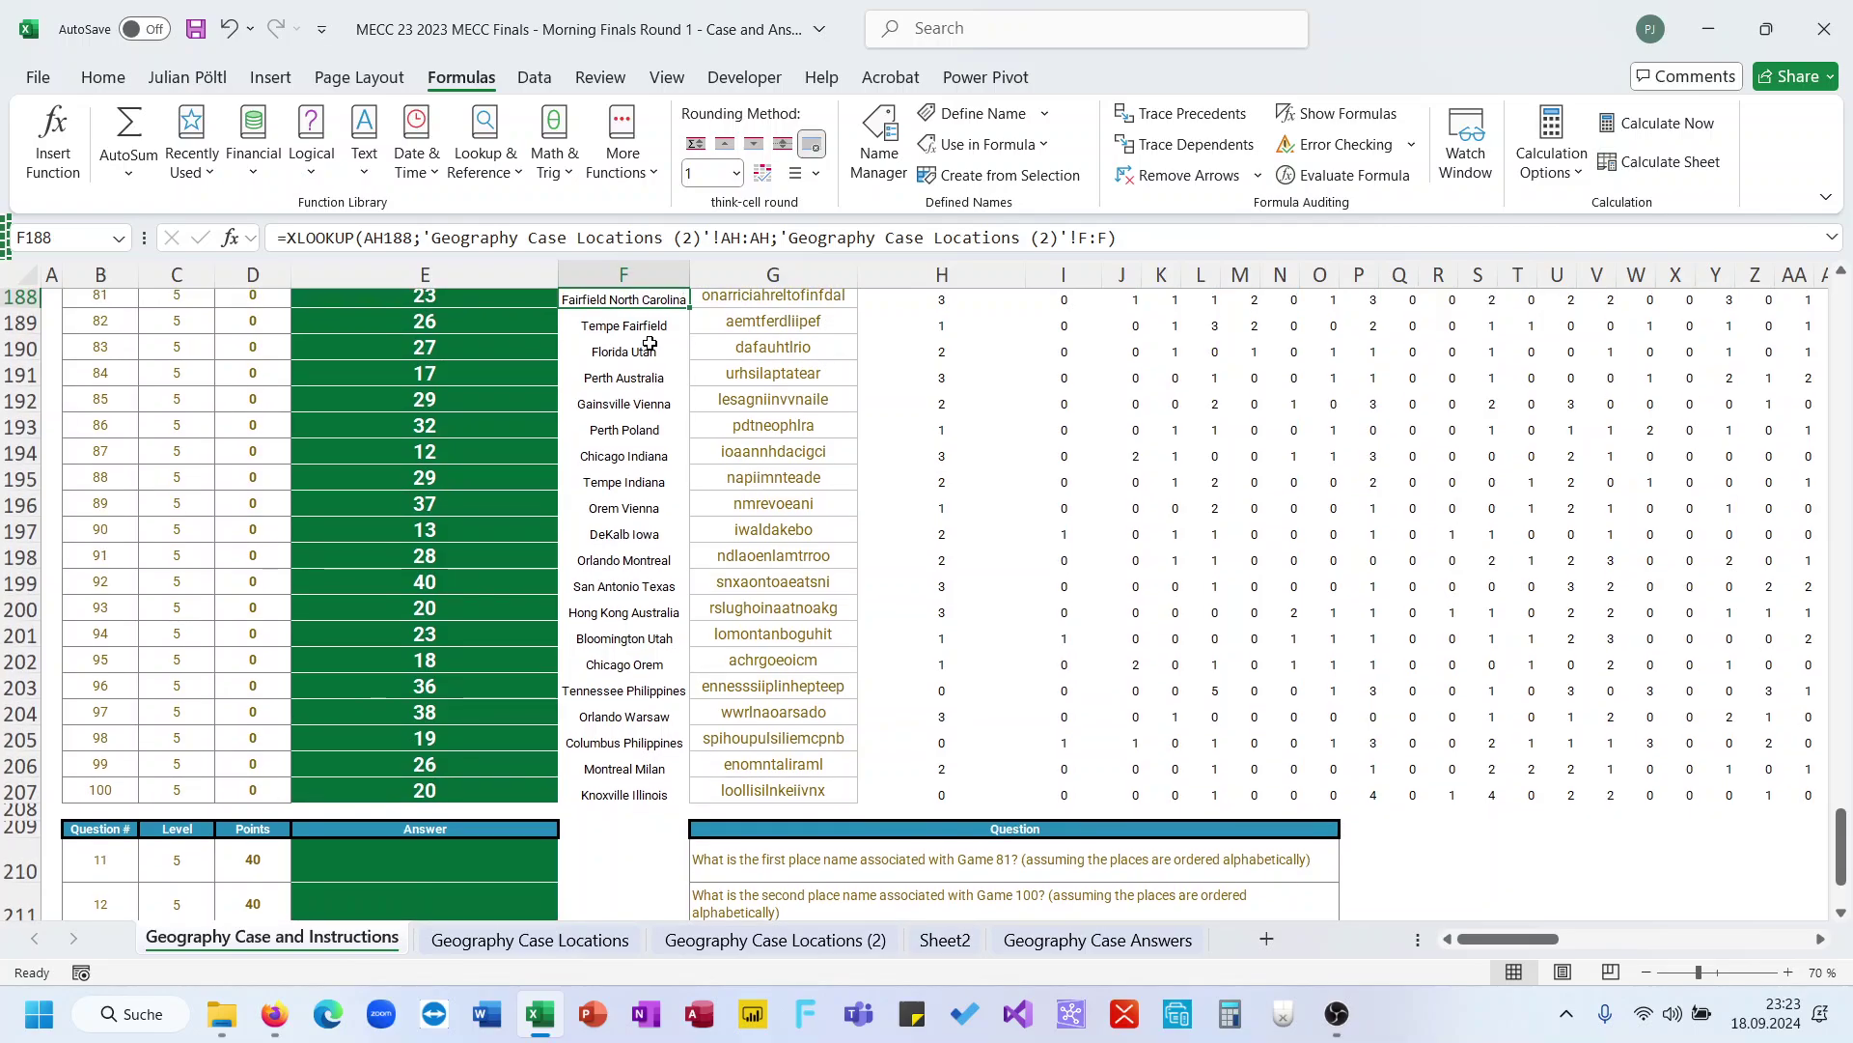
# Enter Fairfield in E210 as the first place name associated with Game 81
pyautogui.scroll(1, 649, 344)
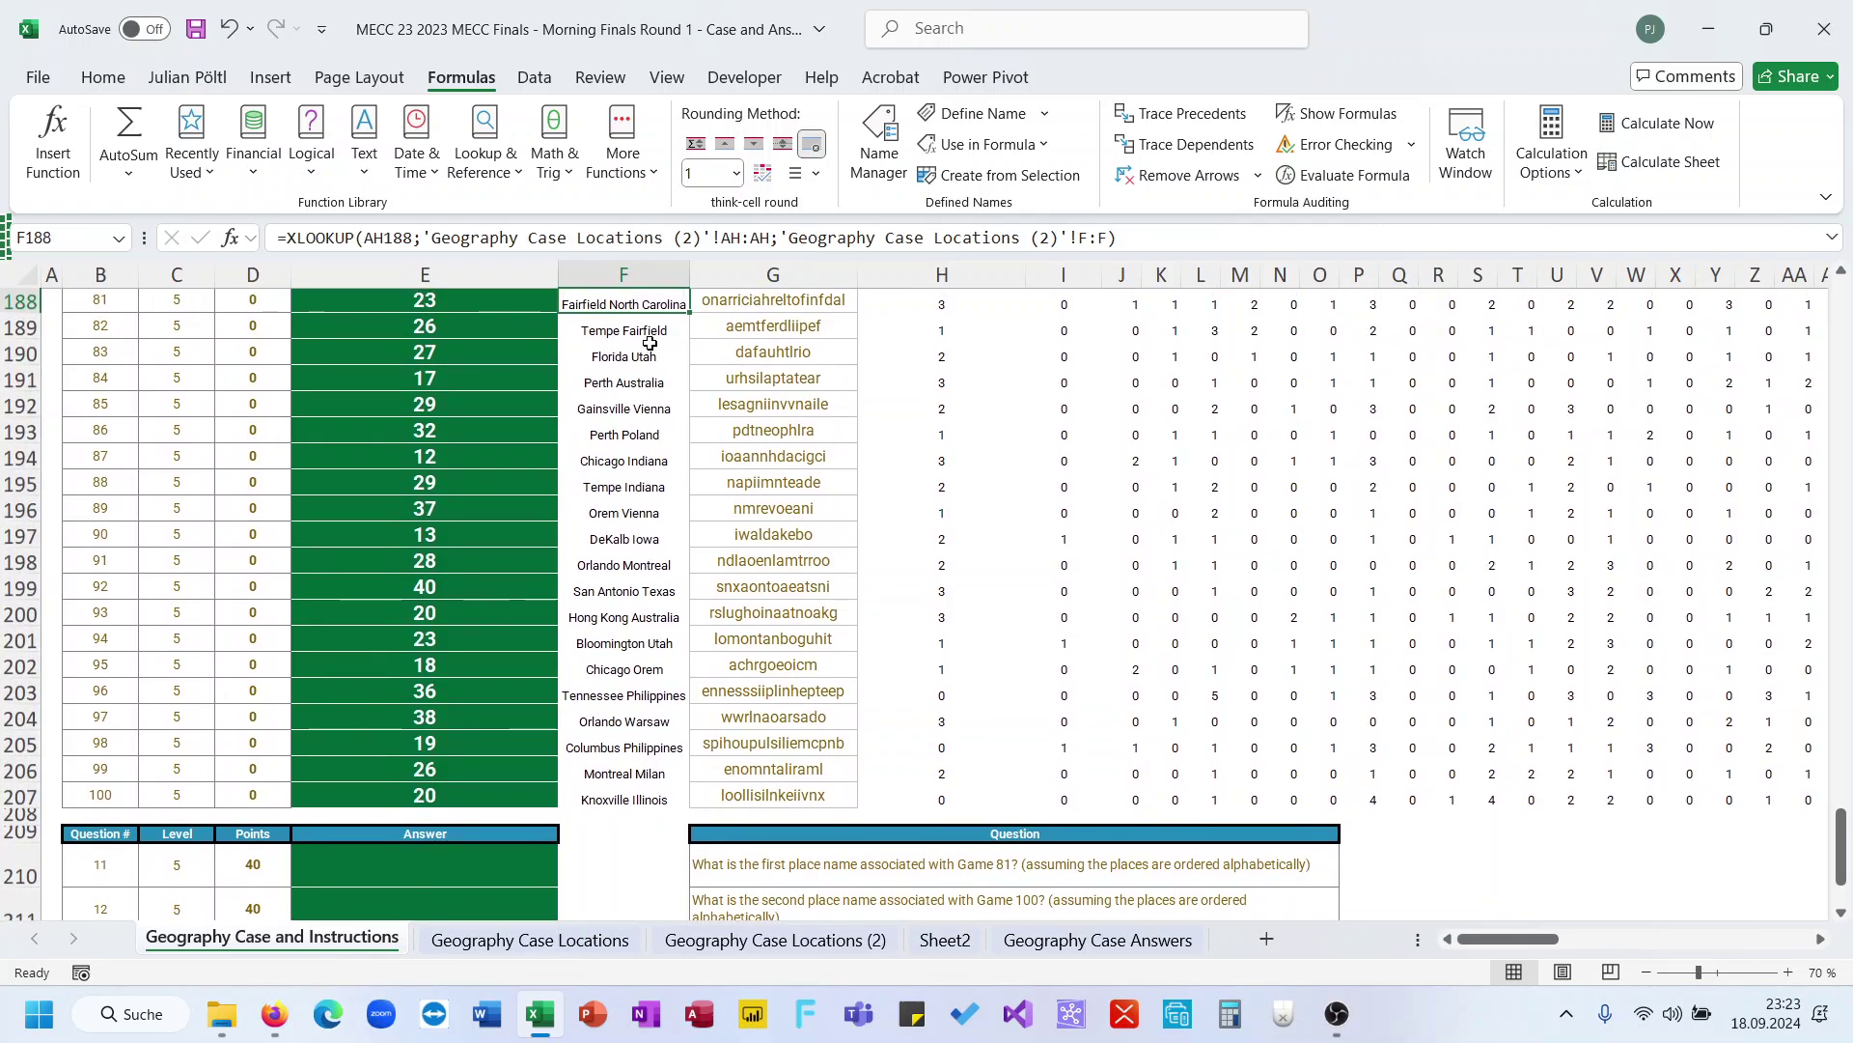
pyautogui.click(444, 868)
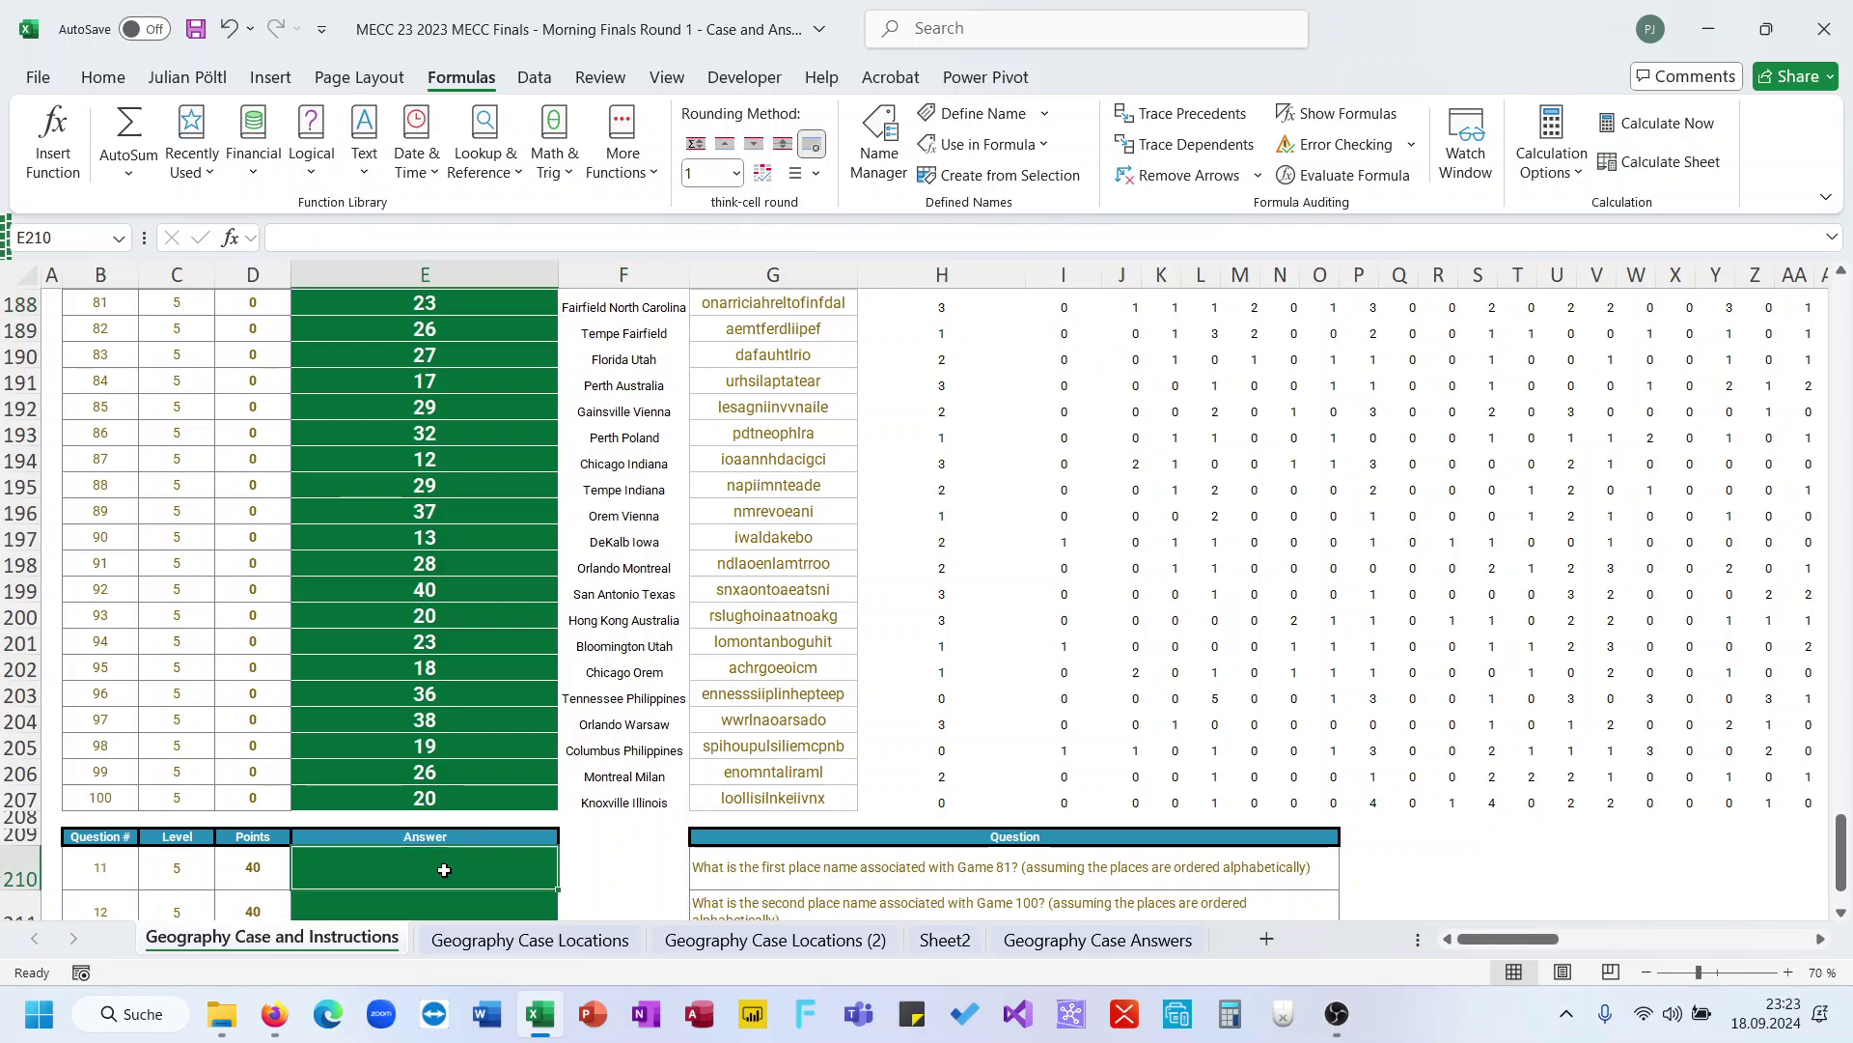
pyautogui.write('Fairfield')
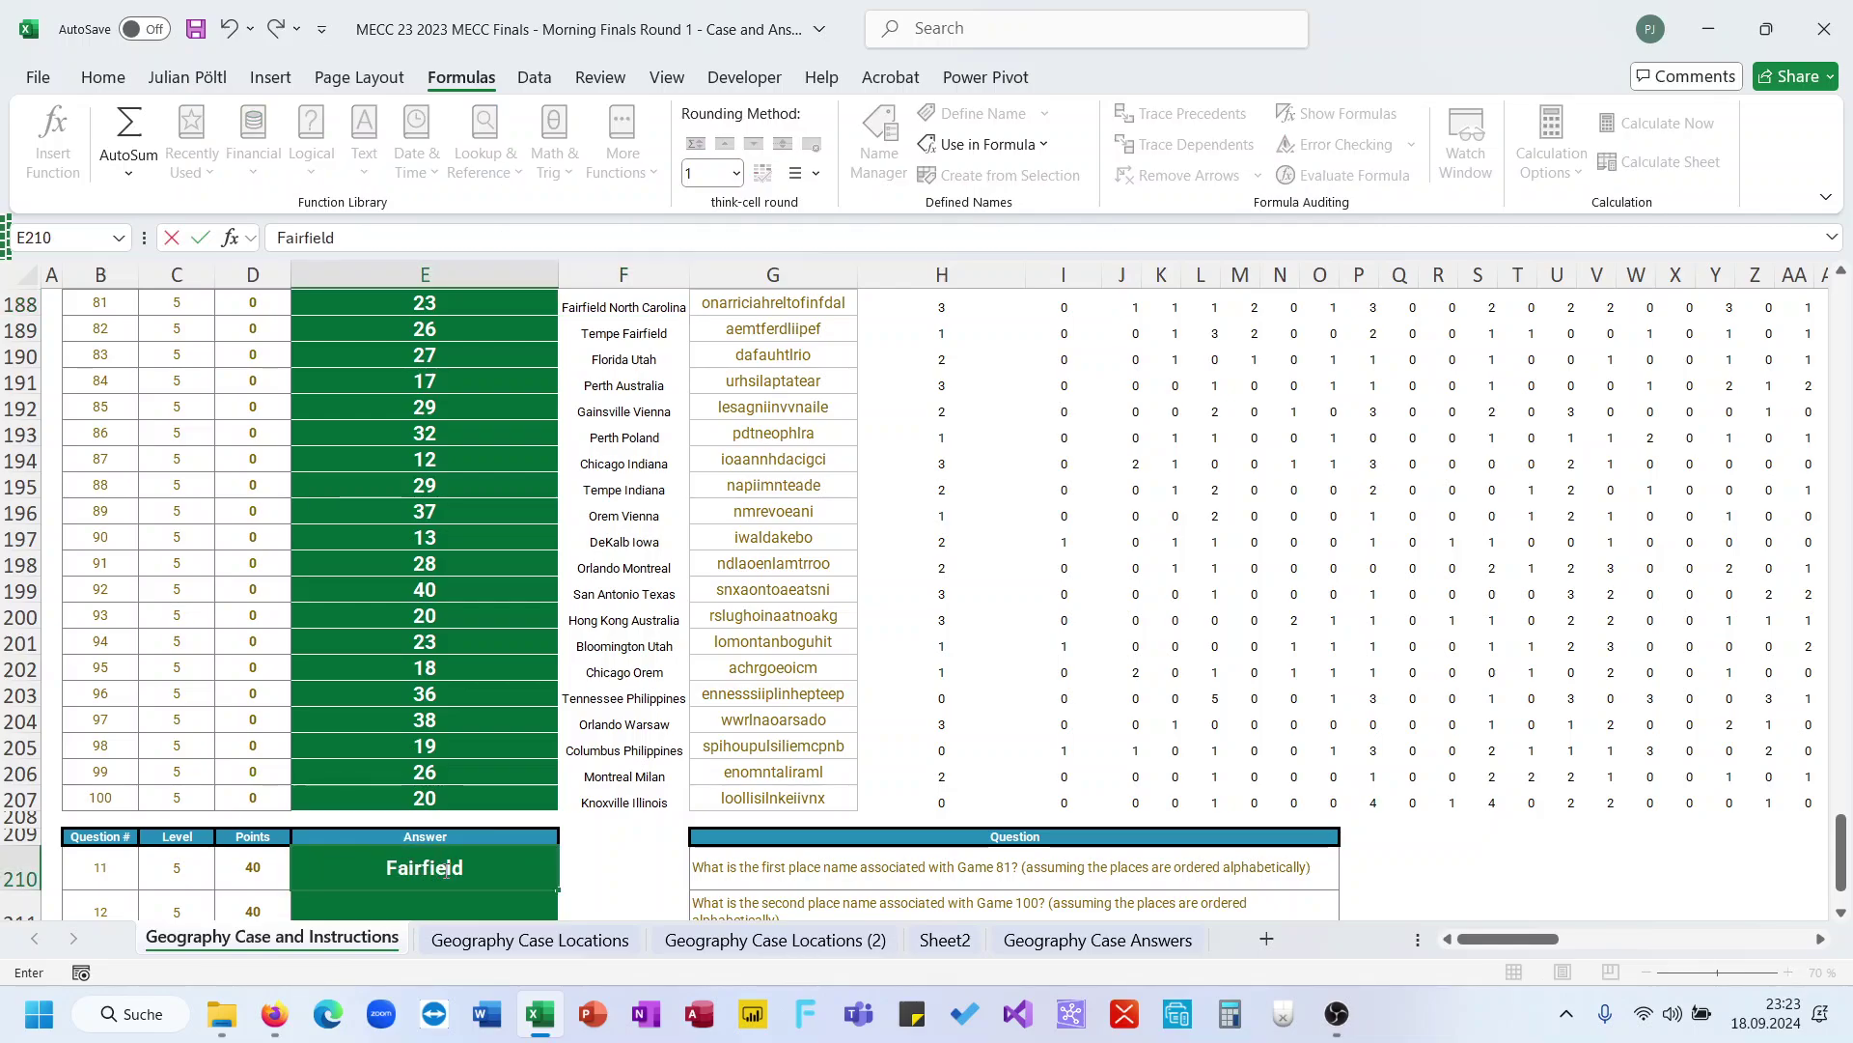
pyautogui.press('Return')
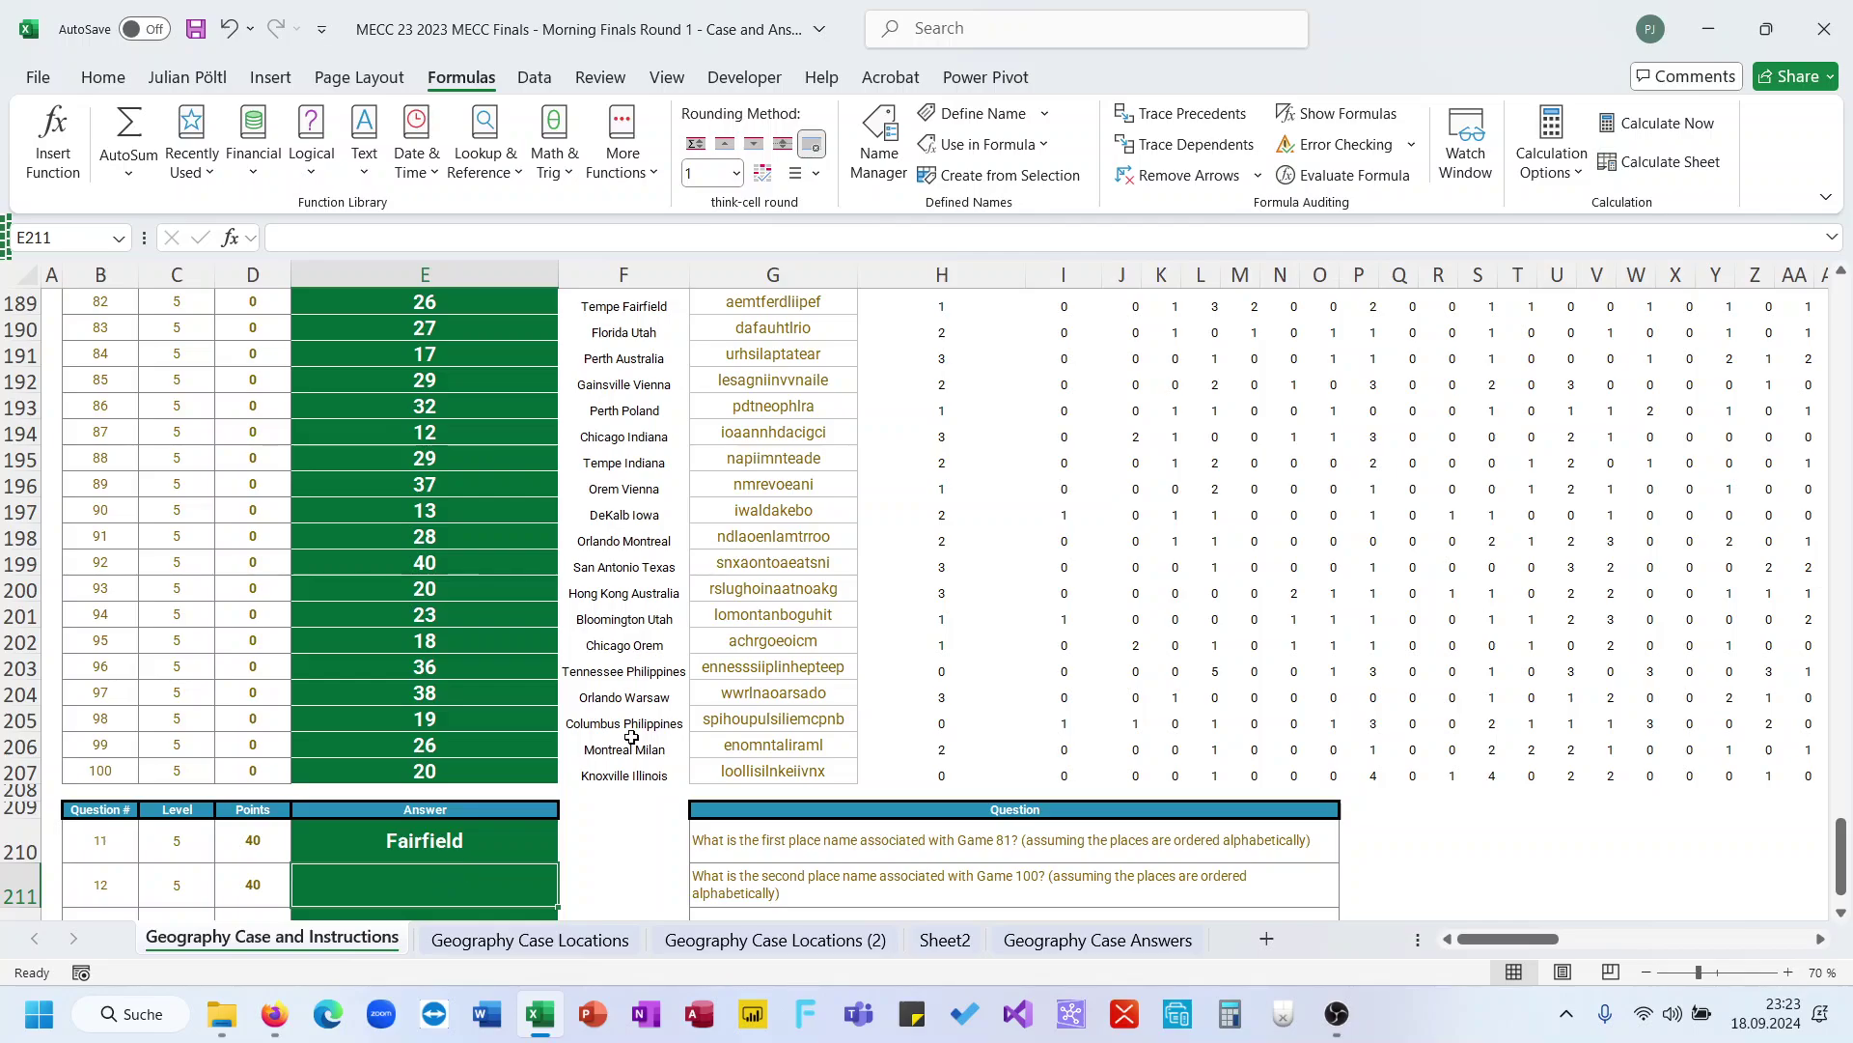
# Enter Illinois in E211 as the second place name associated with Game 100
pyautogui.click(908, 896)
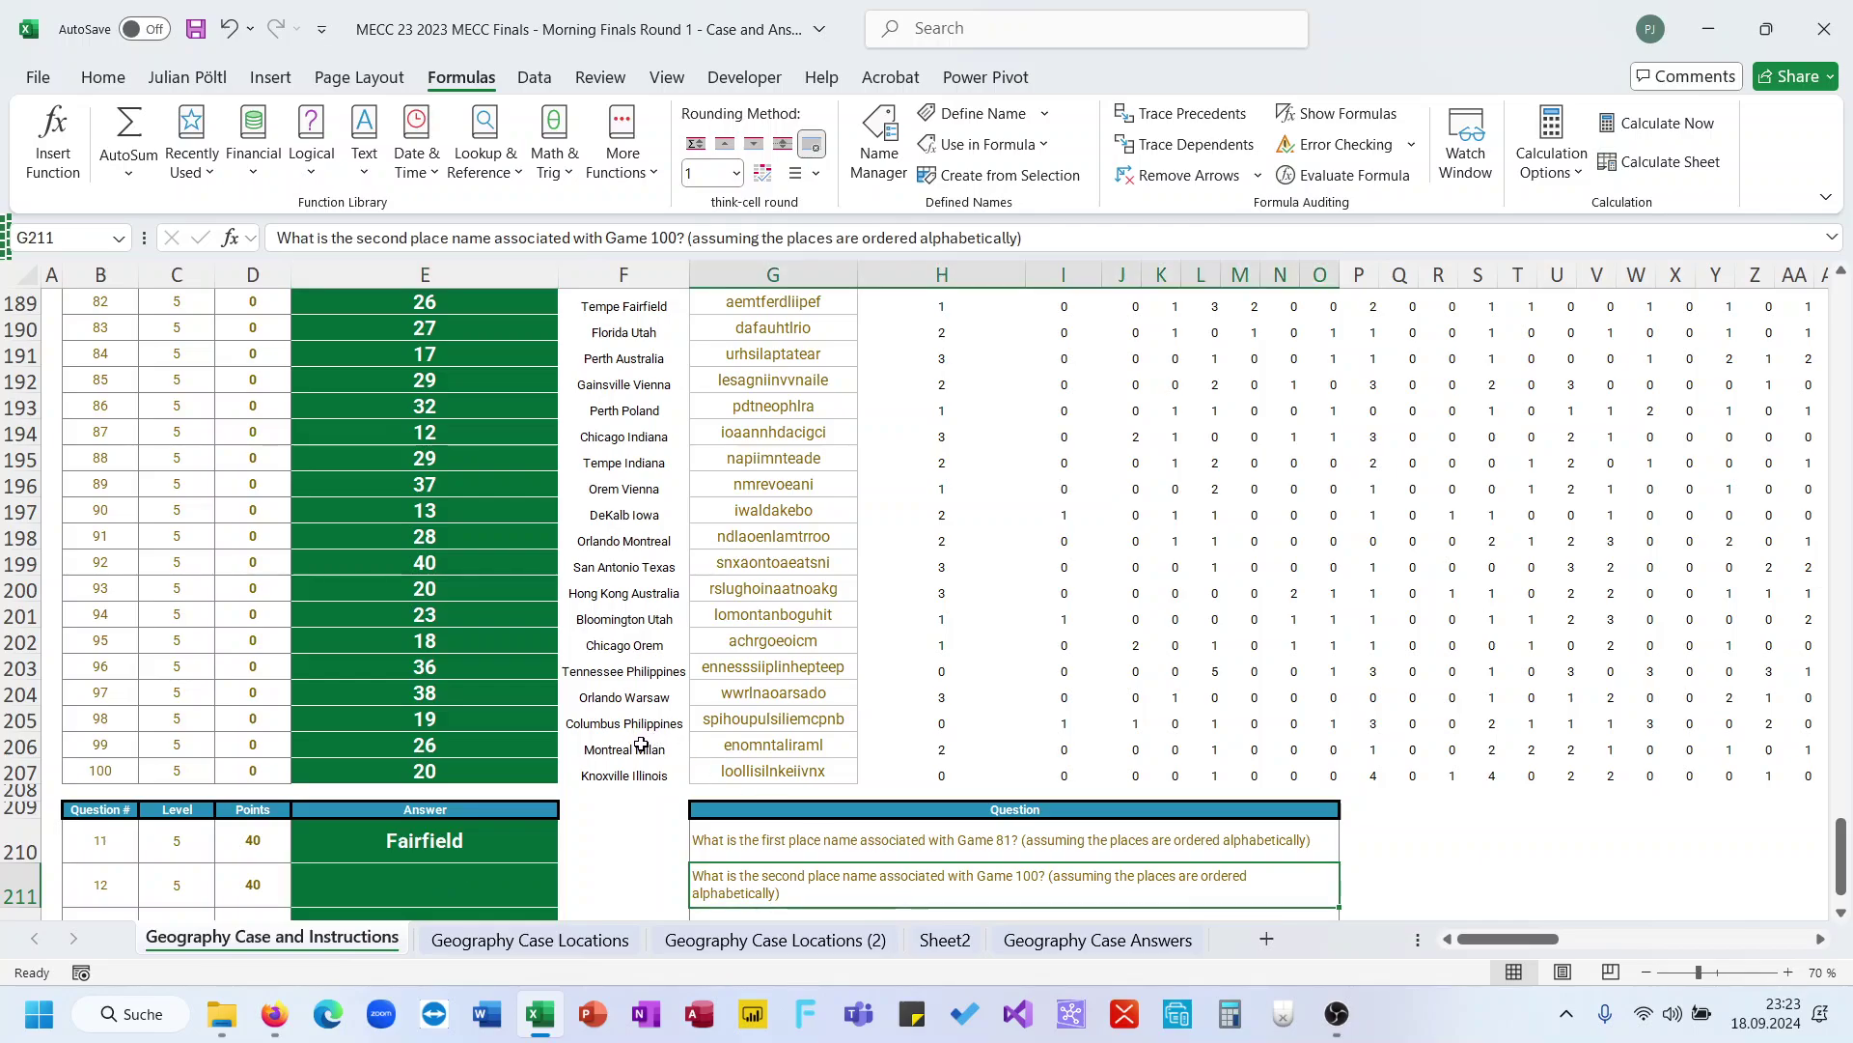
pyautogui.click(627, 777)
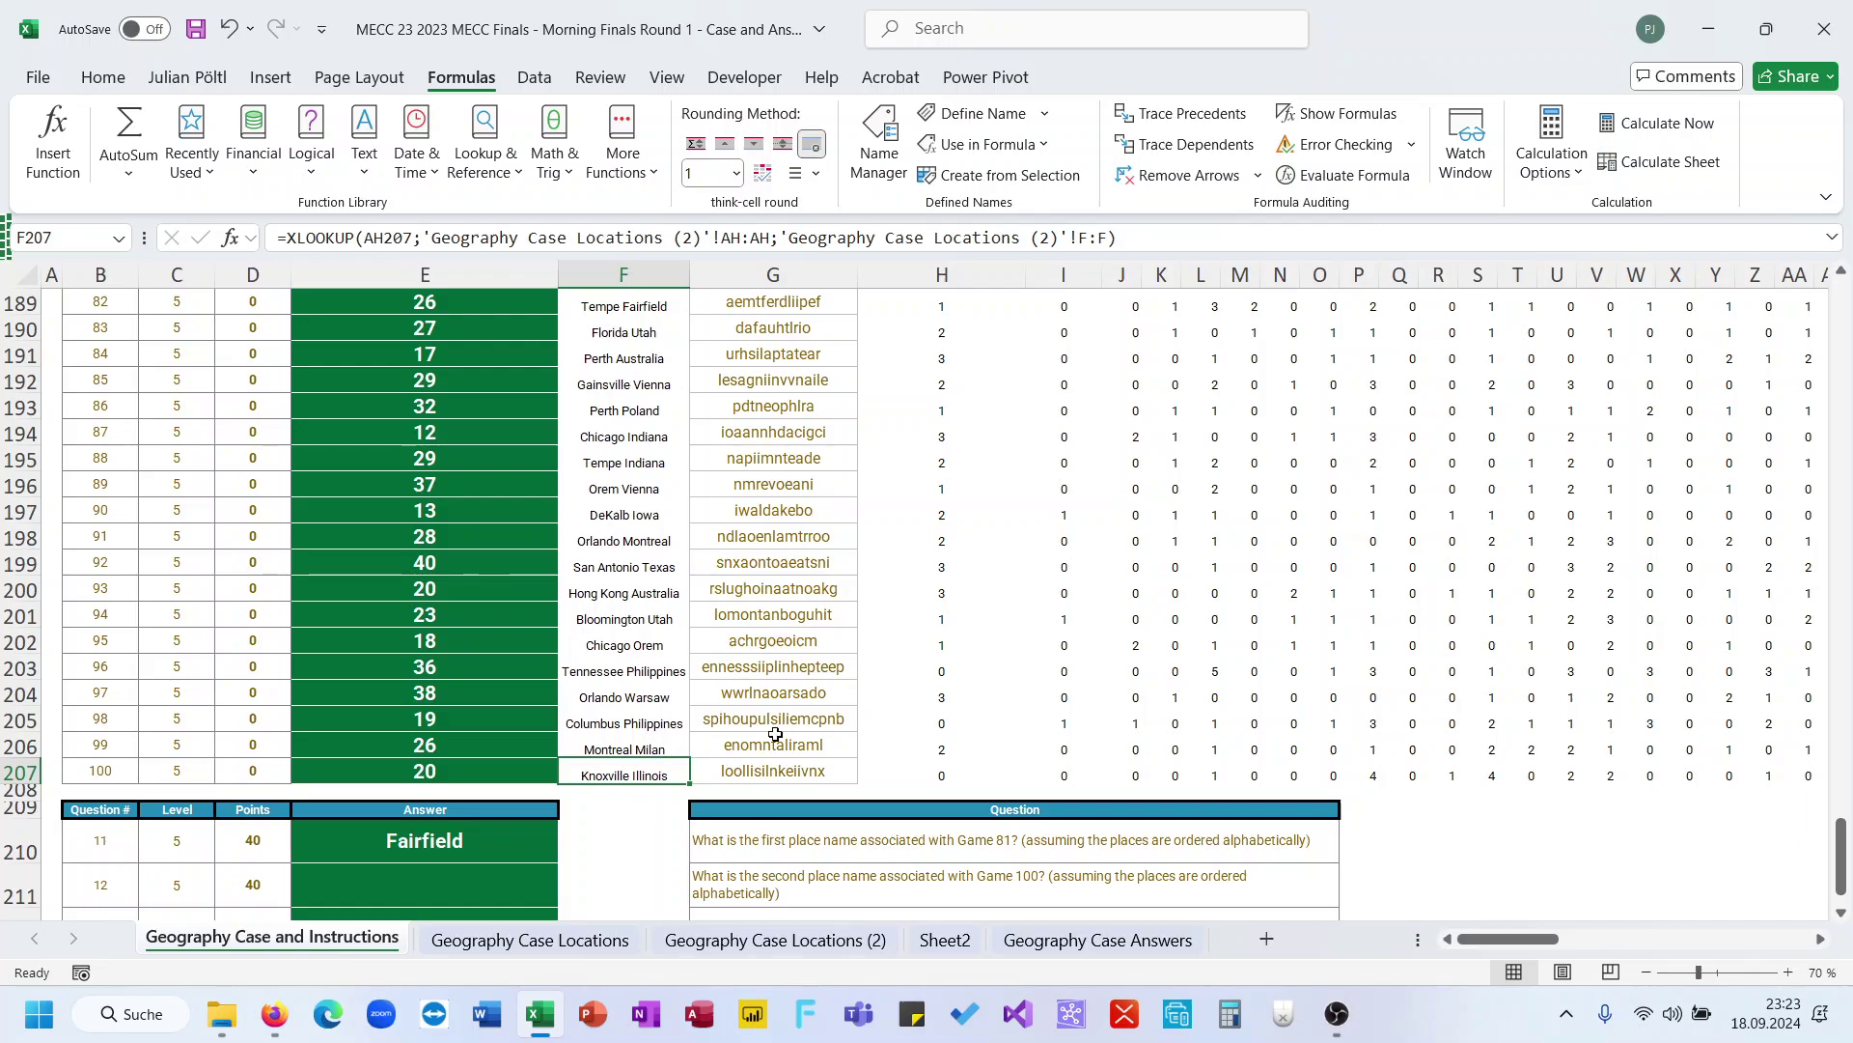
pyautogui.scroll(5, 776, 734)
pyautogui.scroll(-1, 776, 734)
pyautogui.hscroll(2, 775, 733)
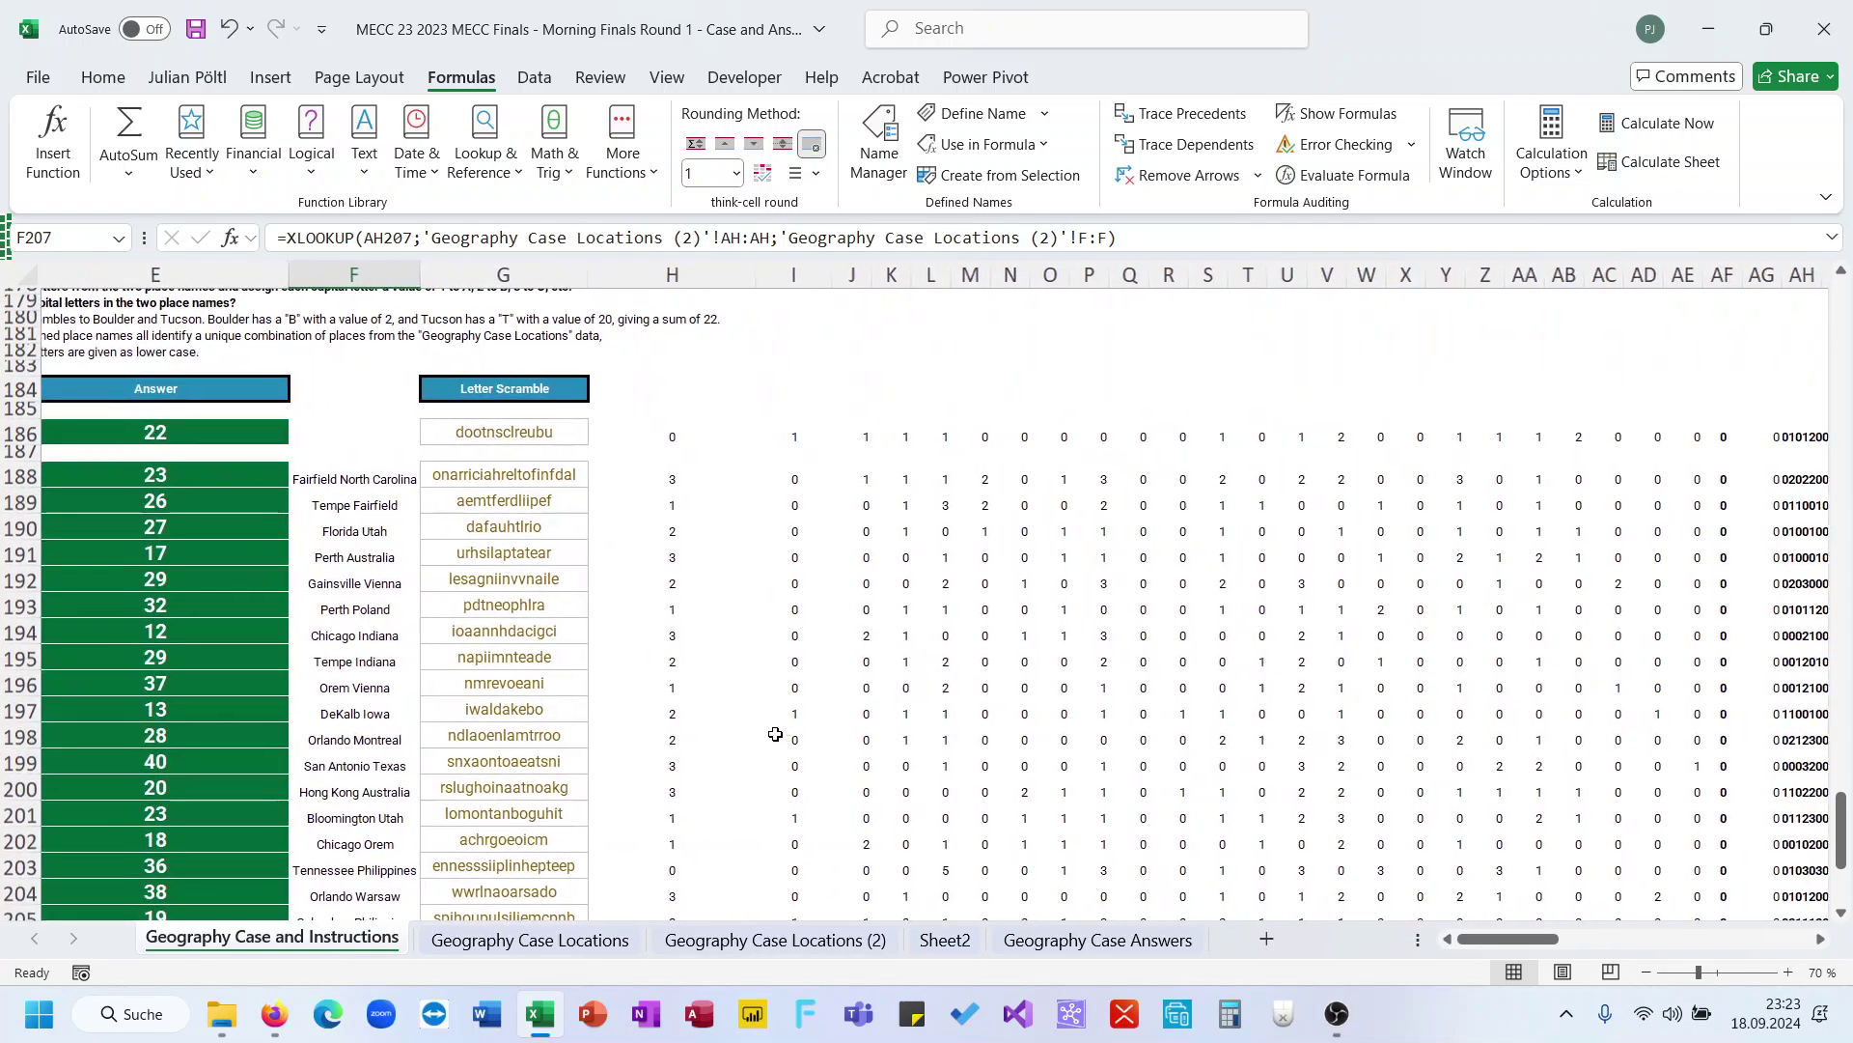
pyautogui.scroll(8, 775, 734)
pyautogui.scroll(5, 775, 733)
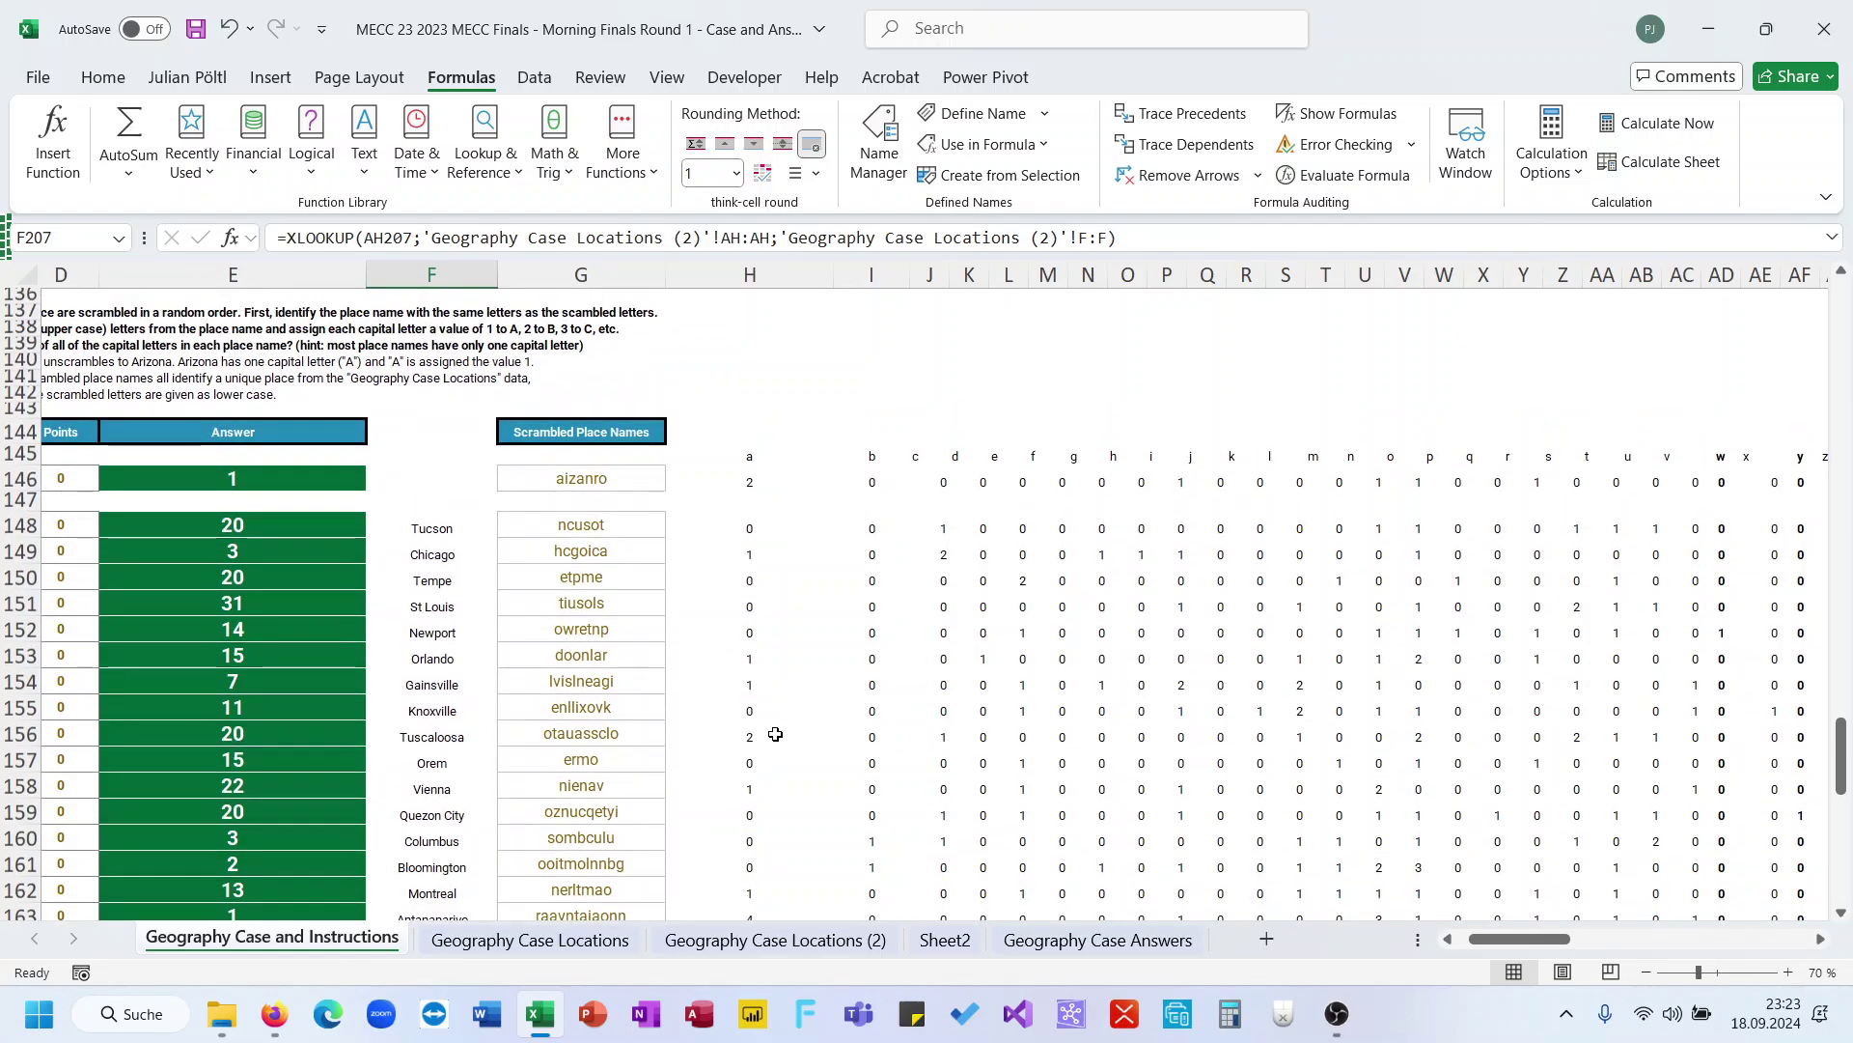
pyautogui.scroll(-20, 775, 734)
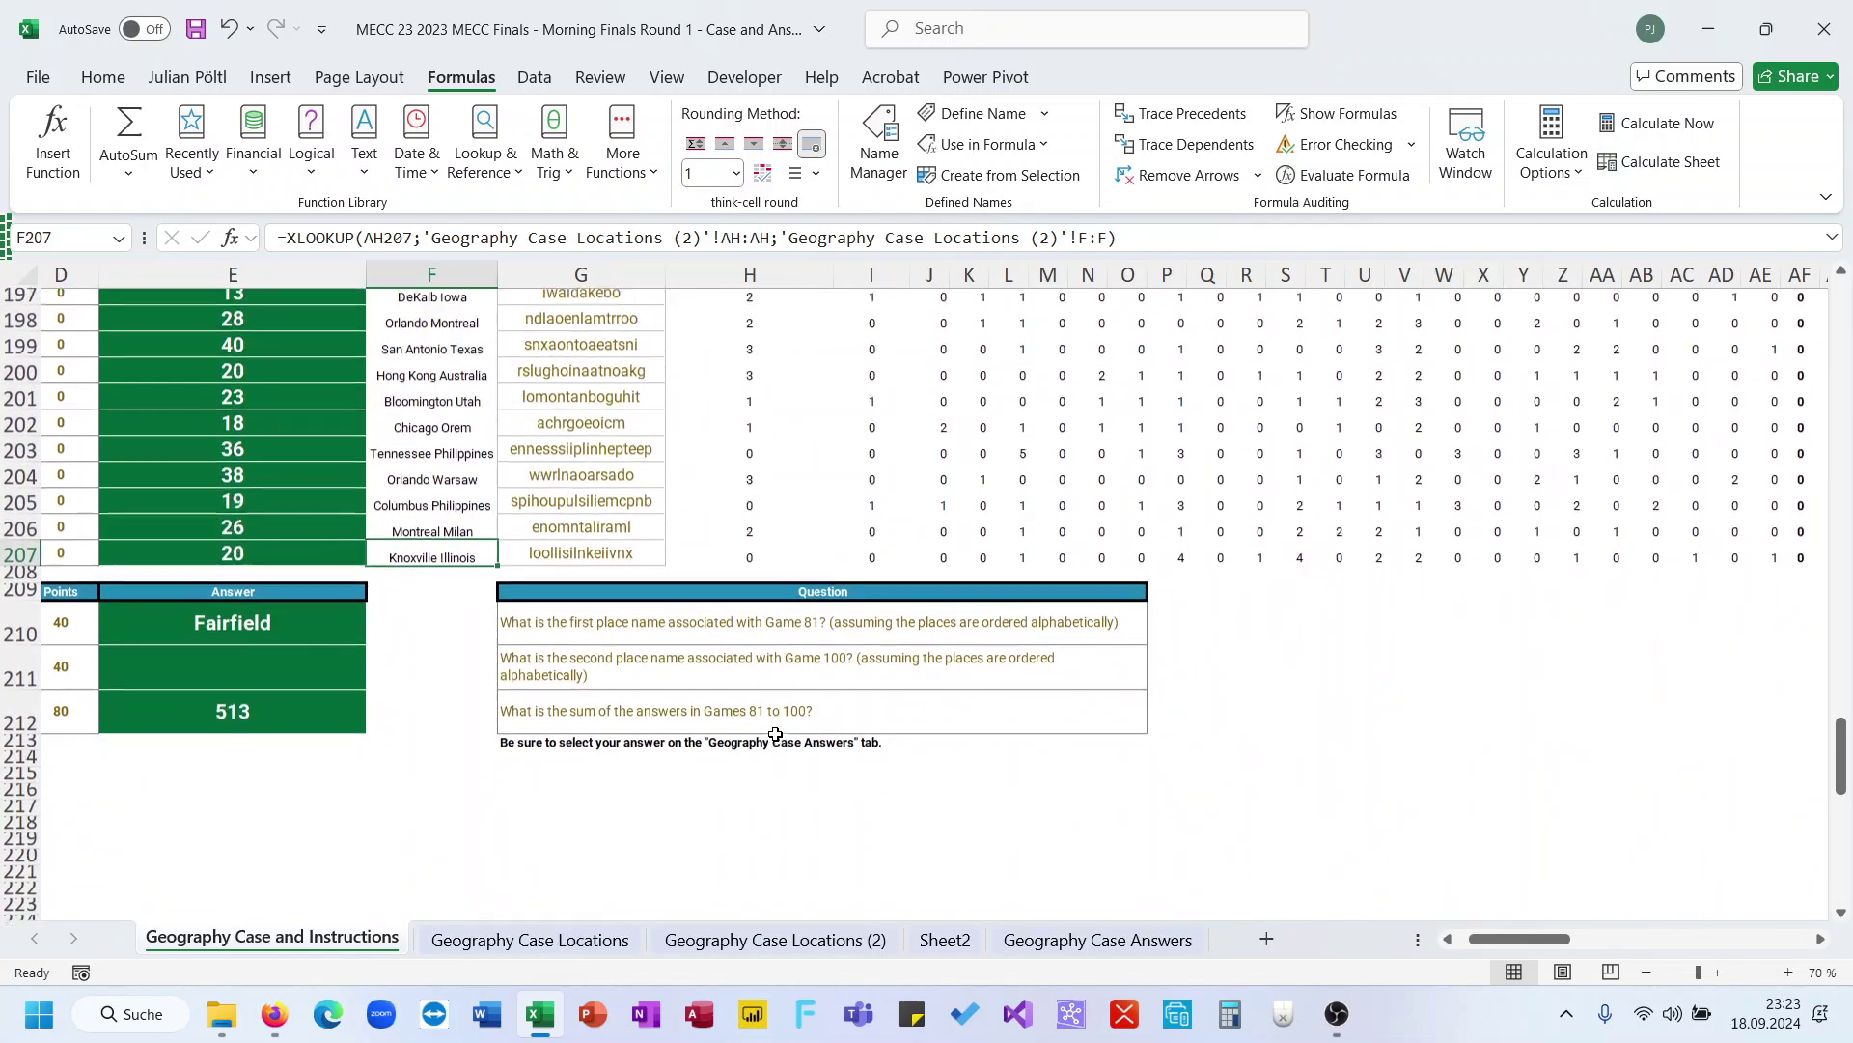
pyautogui.hscroll(-1, 775, 734)
pyautogui.click(354, 646)
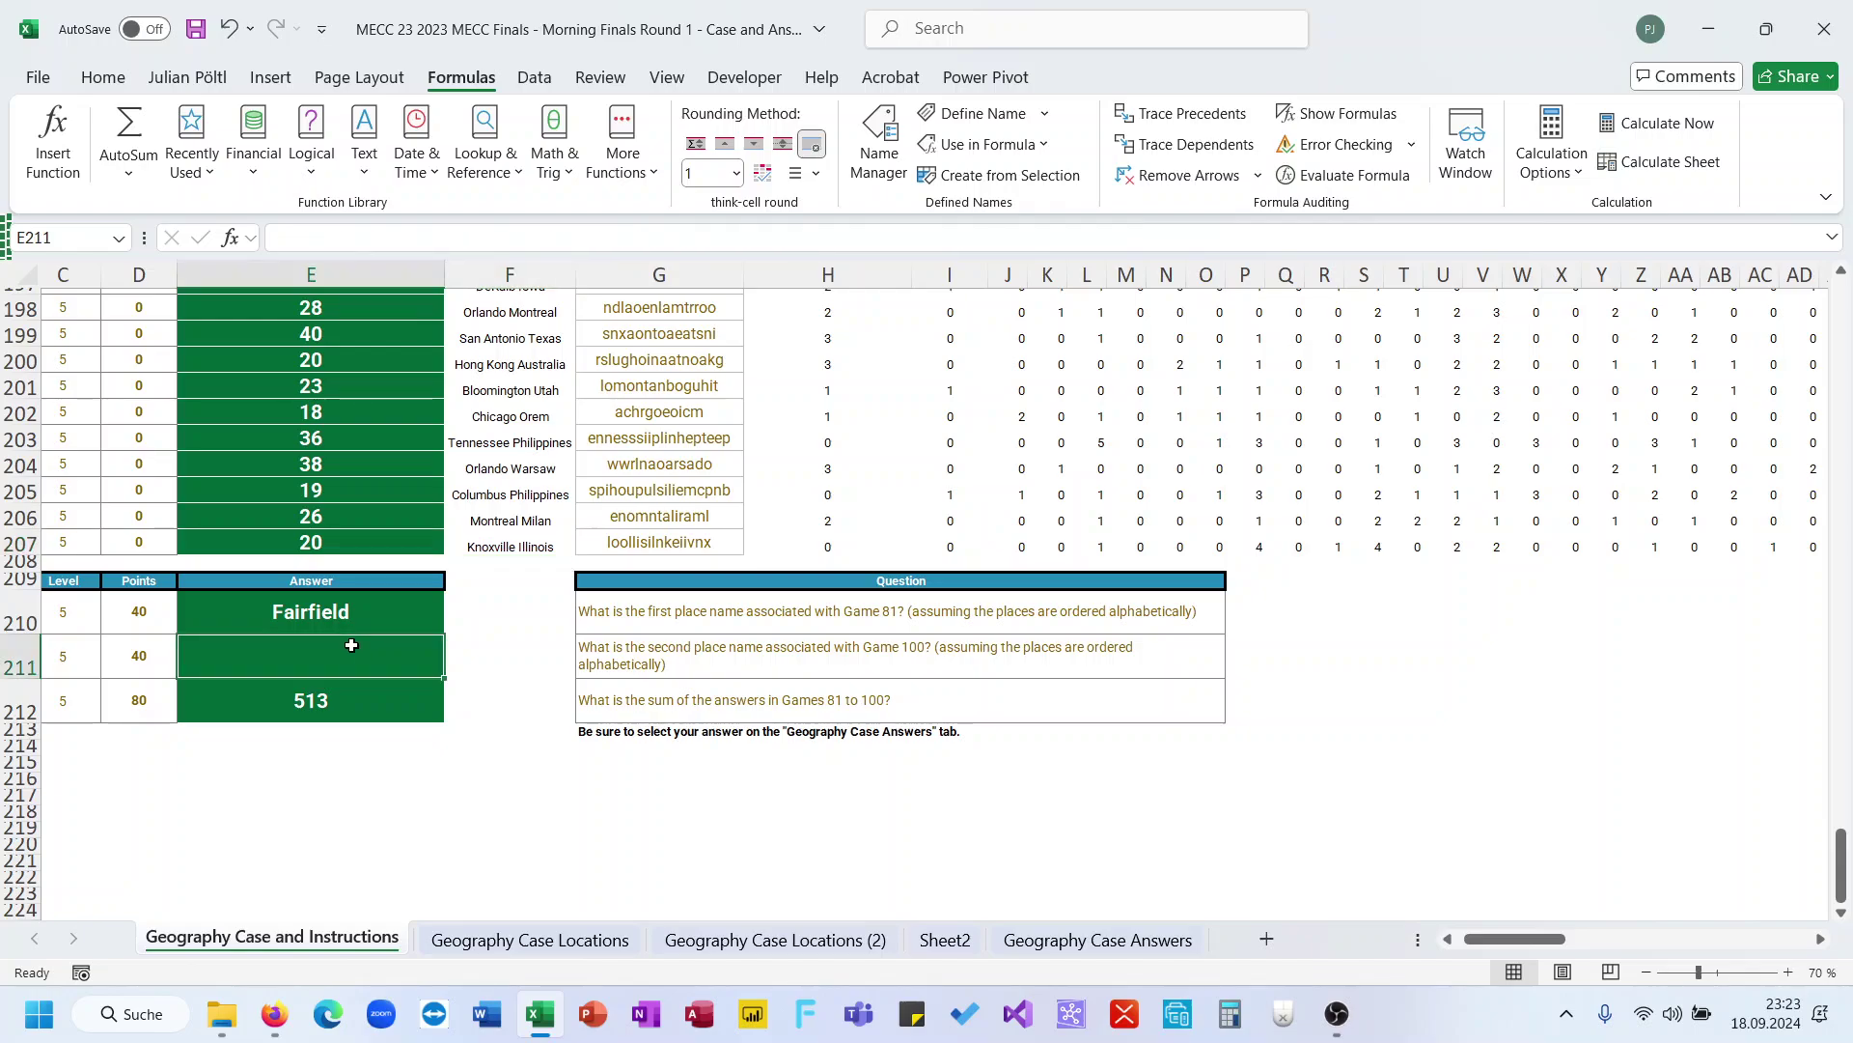
pyautogui.write('Illinois')
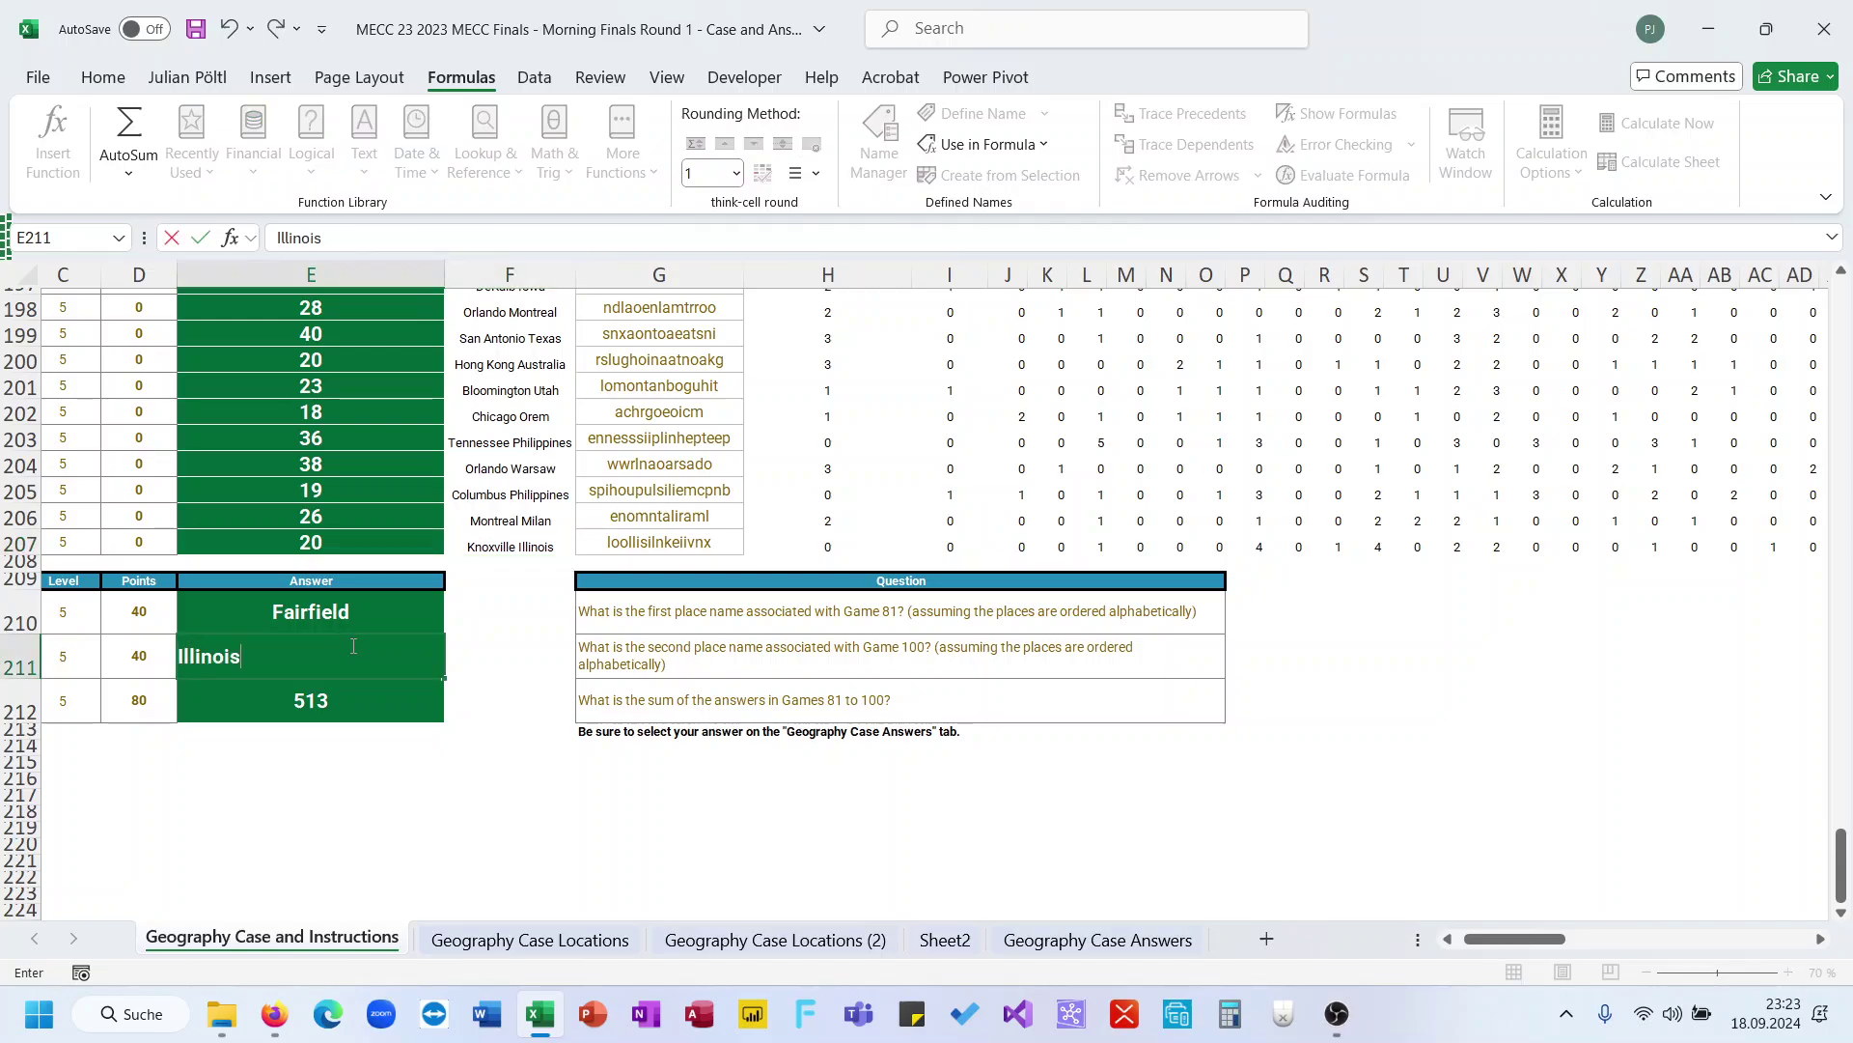
pyautogui.press('Return')
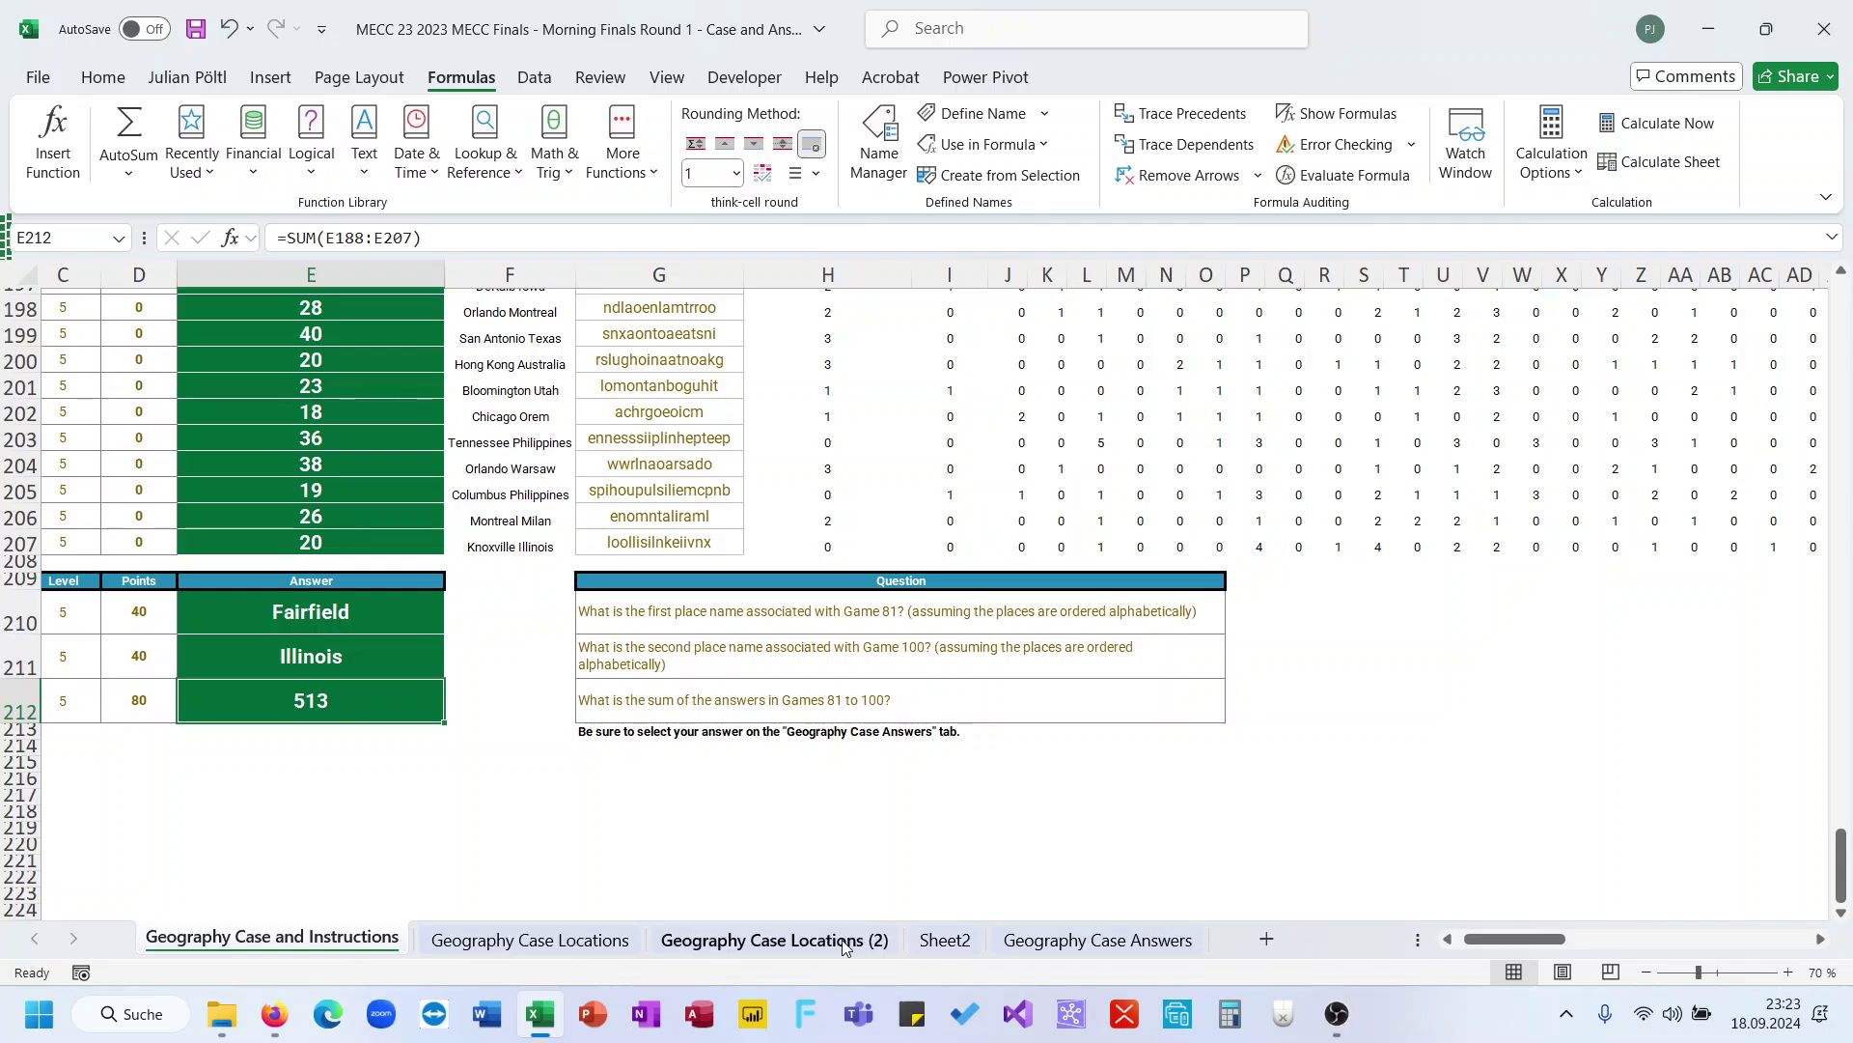
# Check the Level 5 entries on Geography Case Answers and replace the question 12 answer in E211 with Knoxville
pyautogui.click(1119, 941)
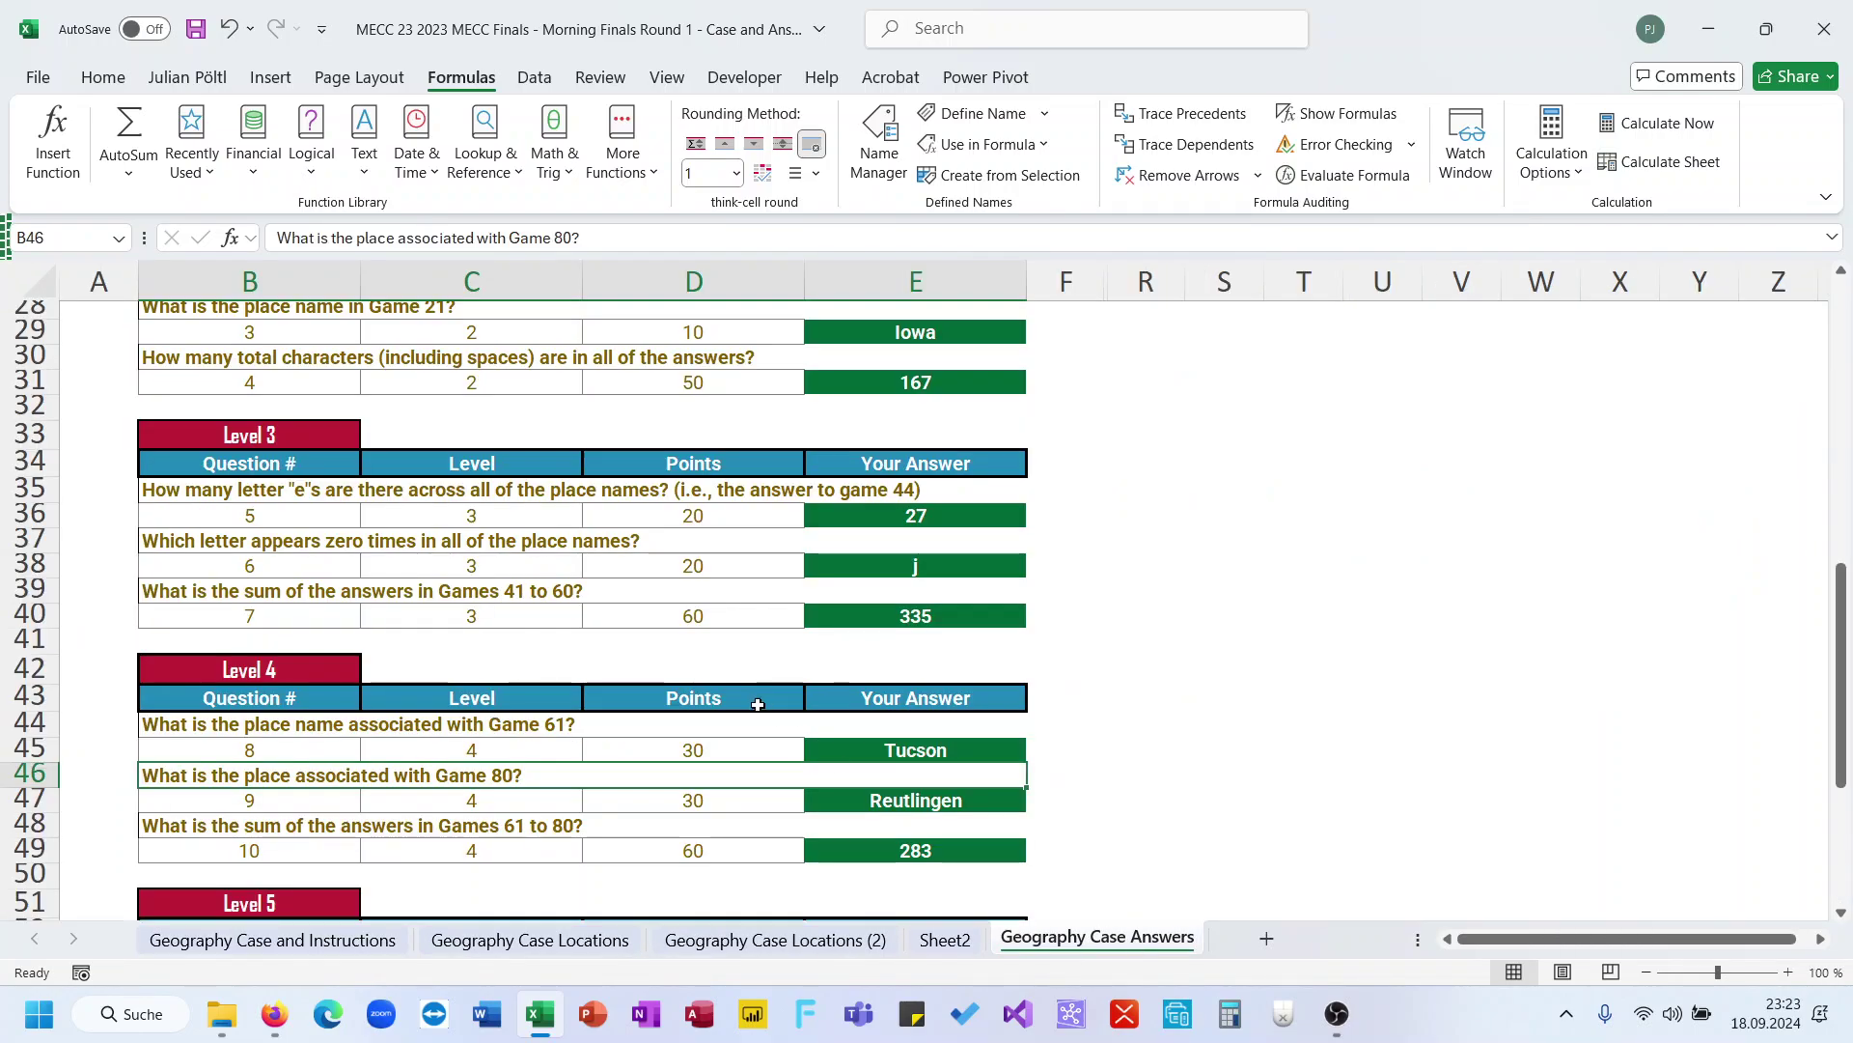
pyautogui.scroll(-2, 757, 704)
pyautogui.scroll(-1, 758, 704)
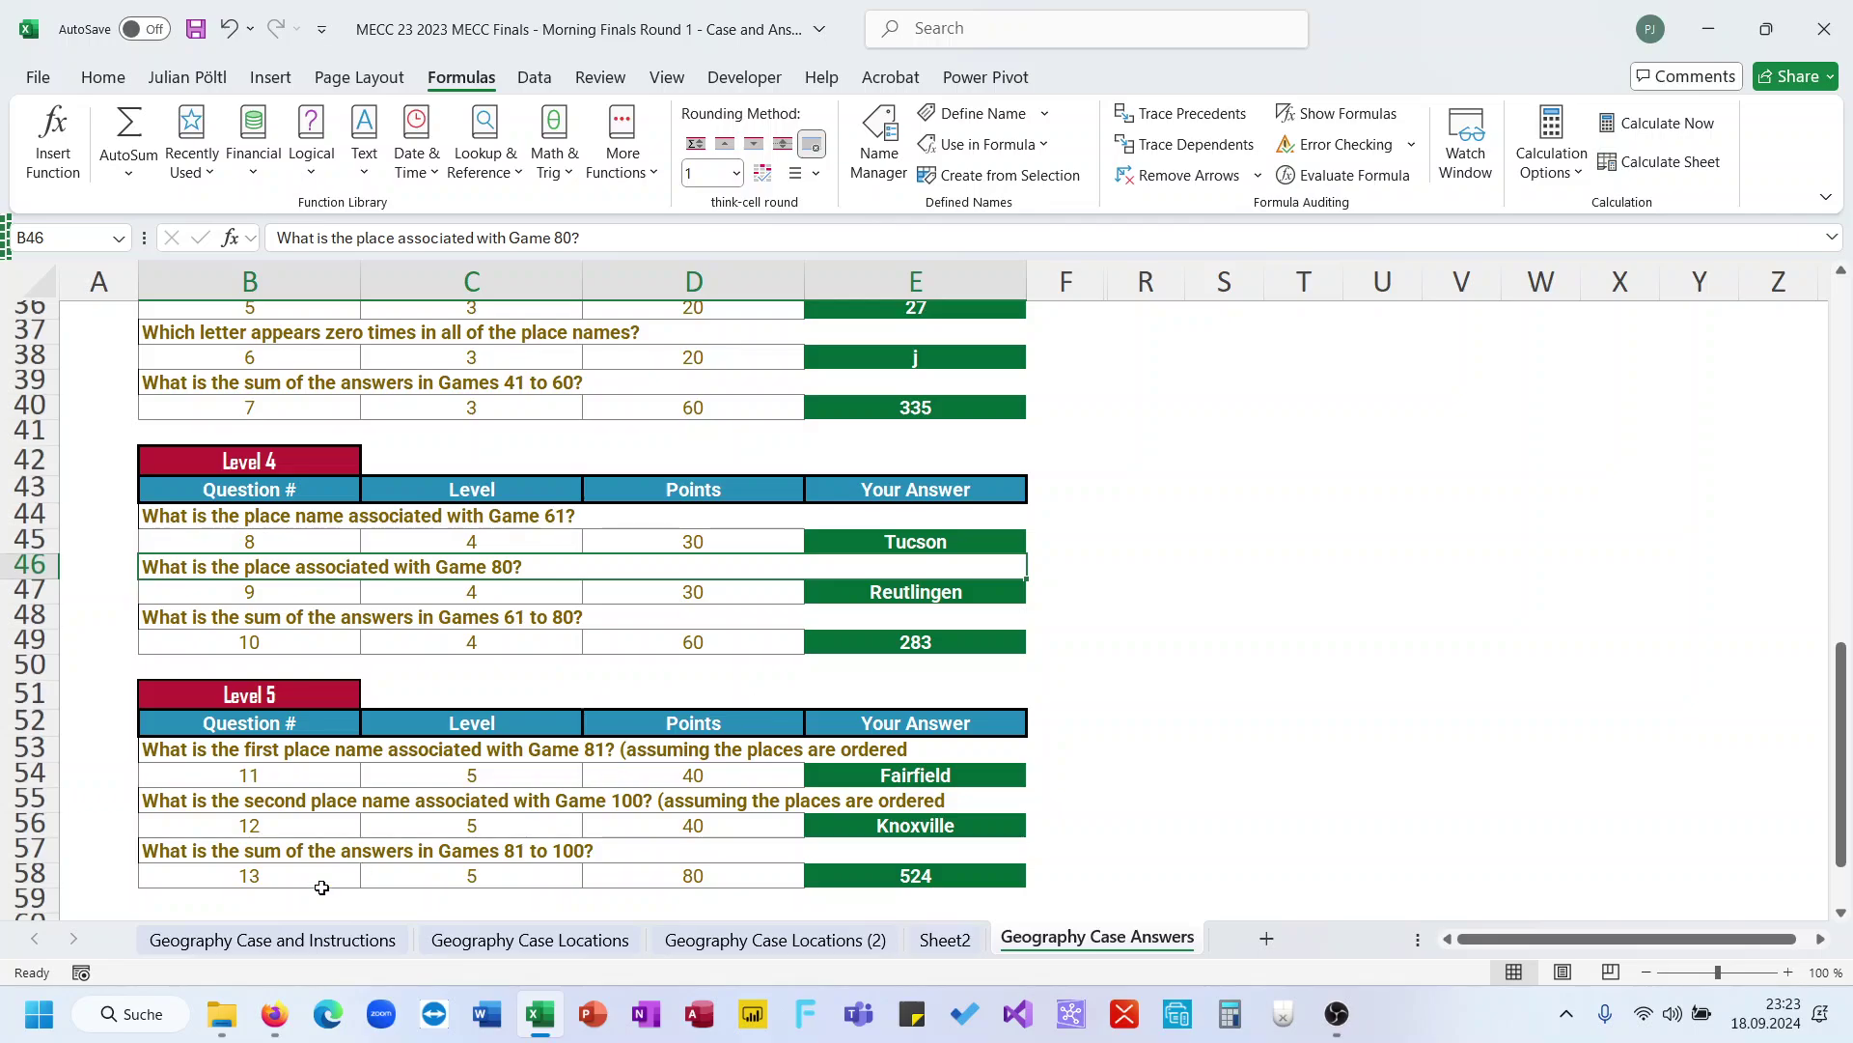
pyautogui.click(317, 941)
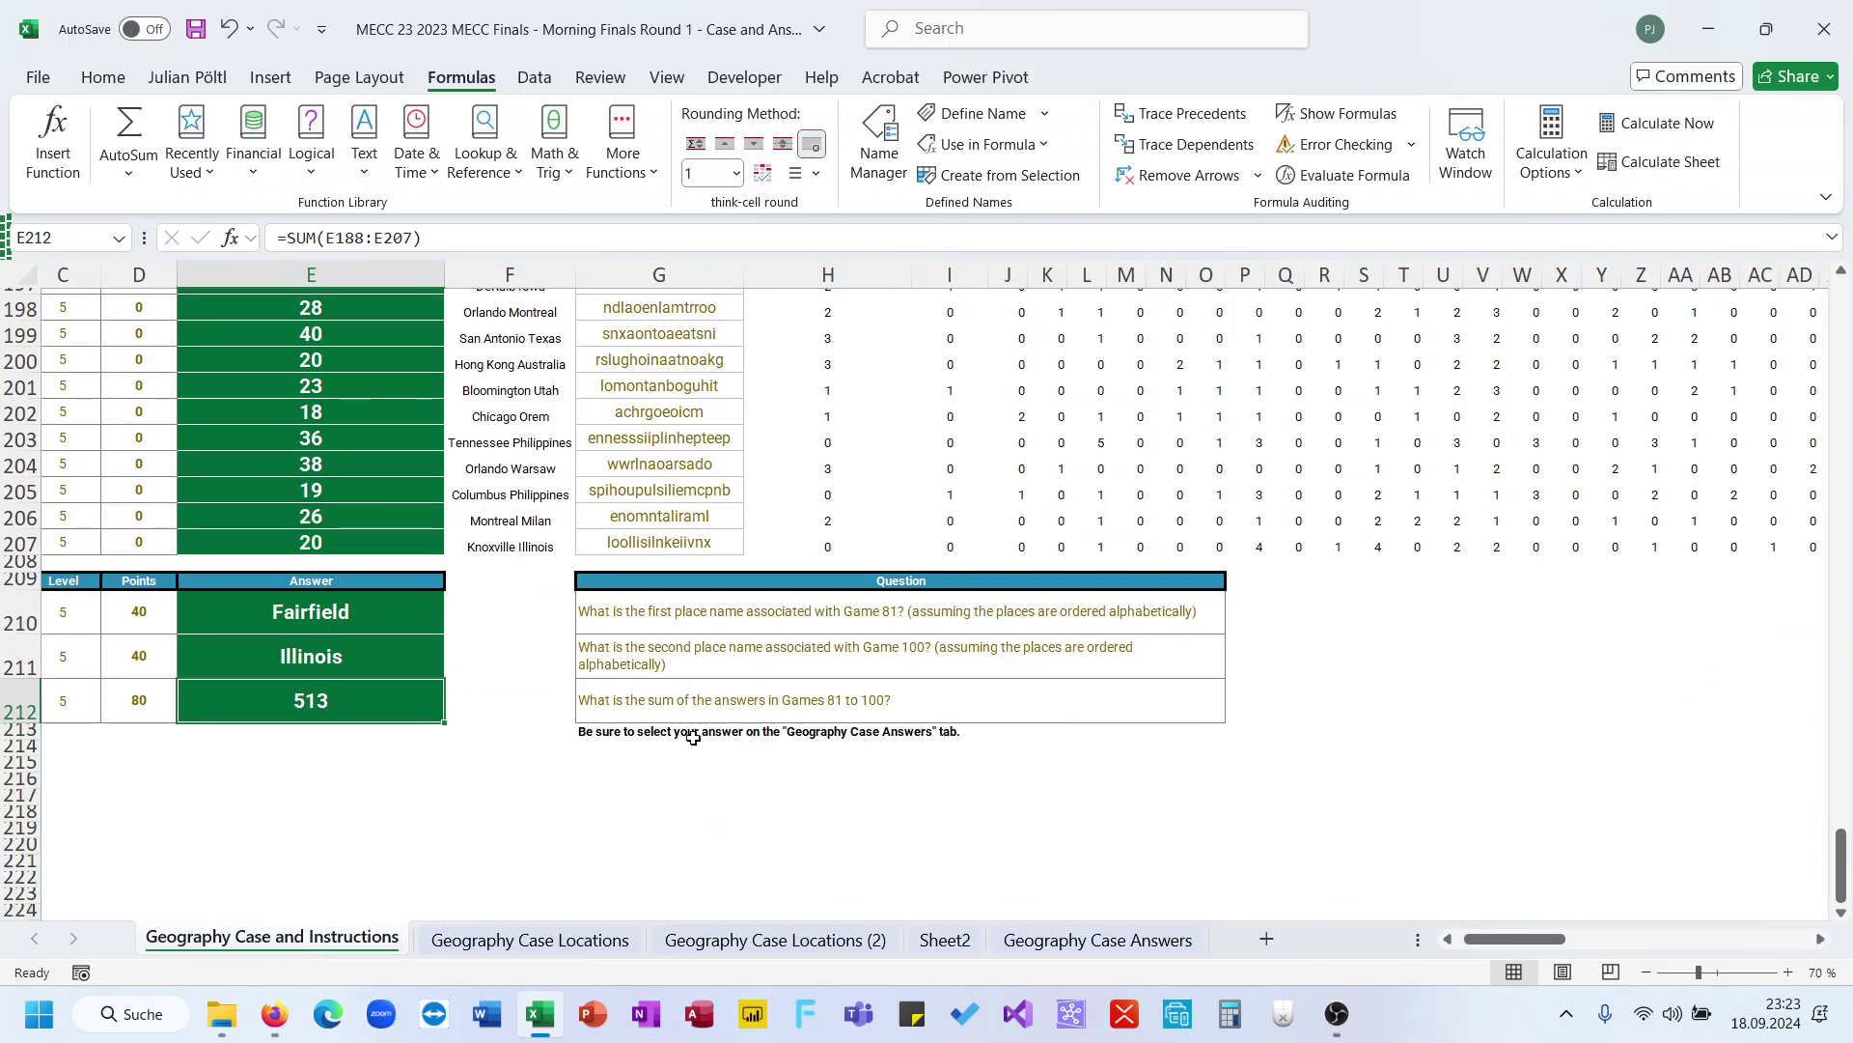
pyautogui.scroll(2, 693, 737)
pyautogui.click(503, 687)
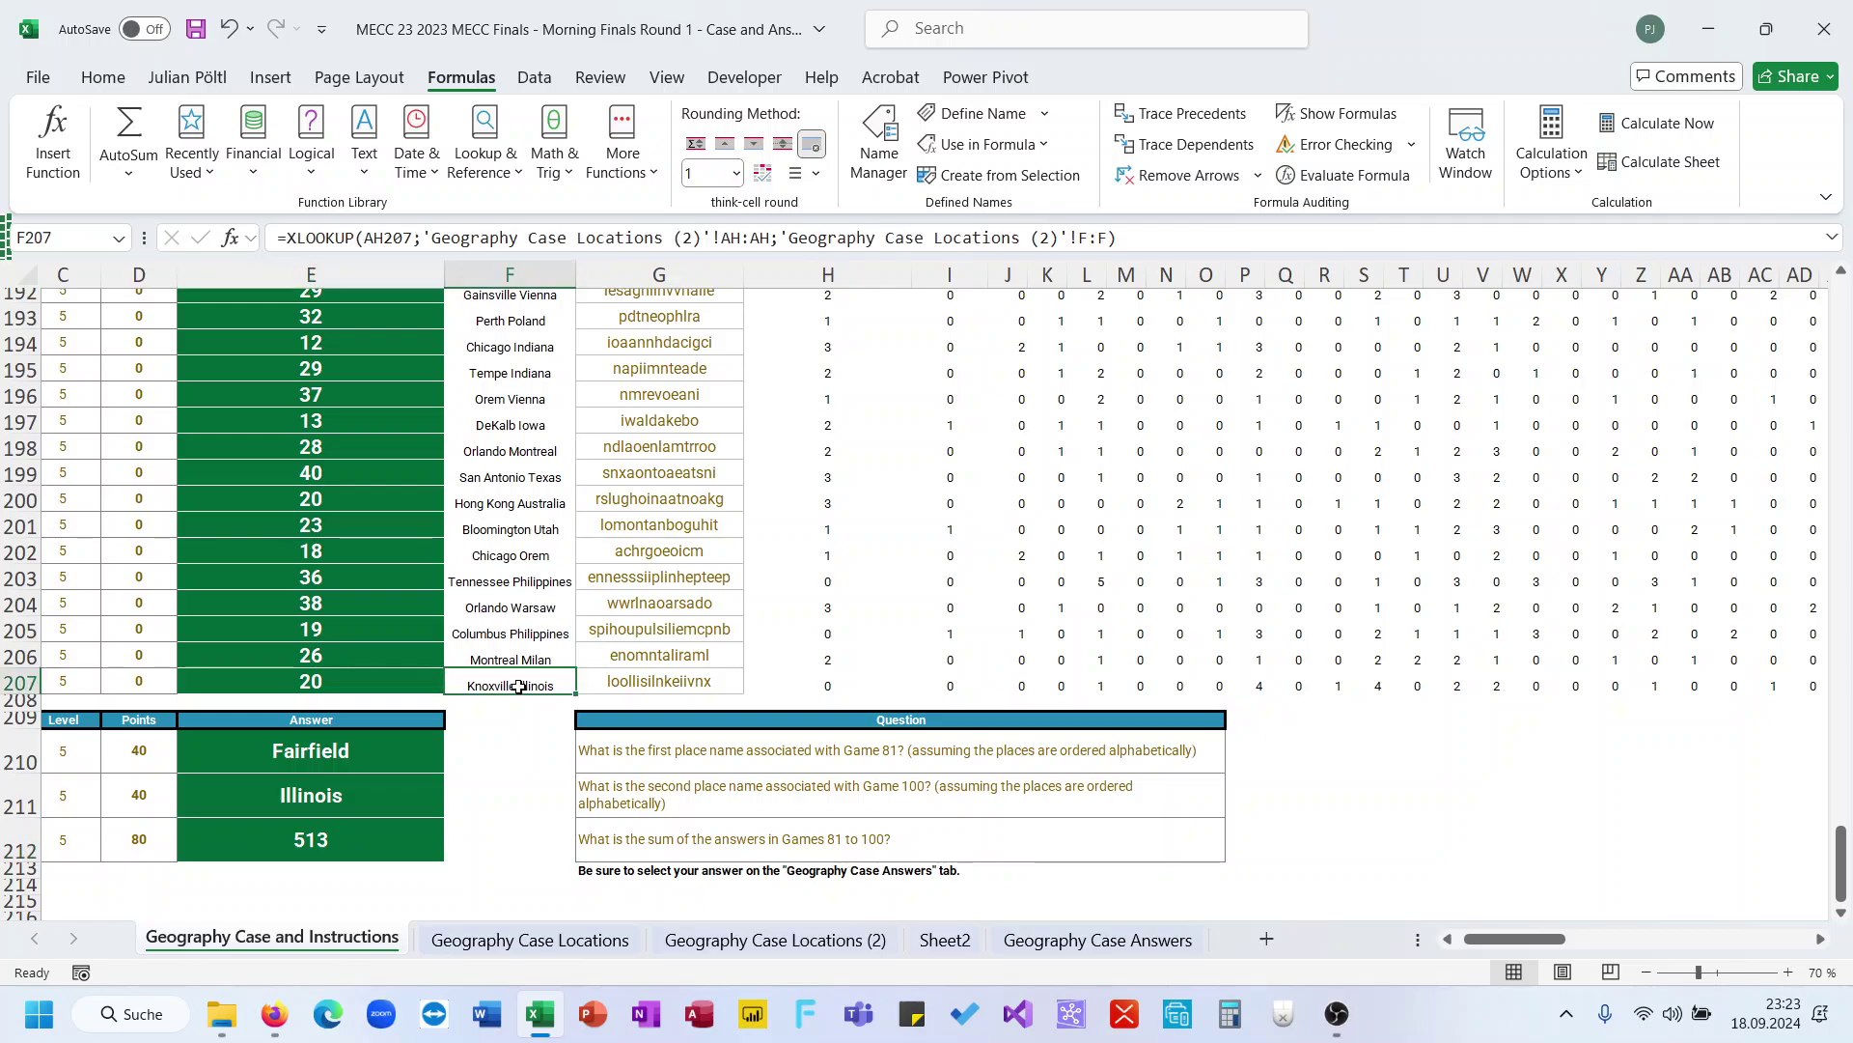
pyautogui.click(352, 788)
pyautogui.write('Kn')
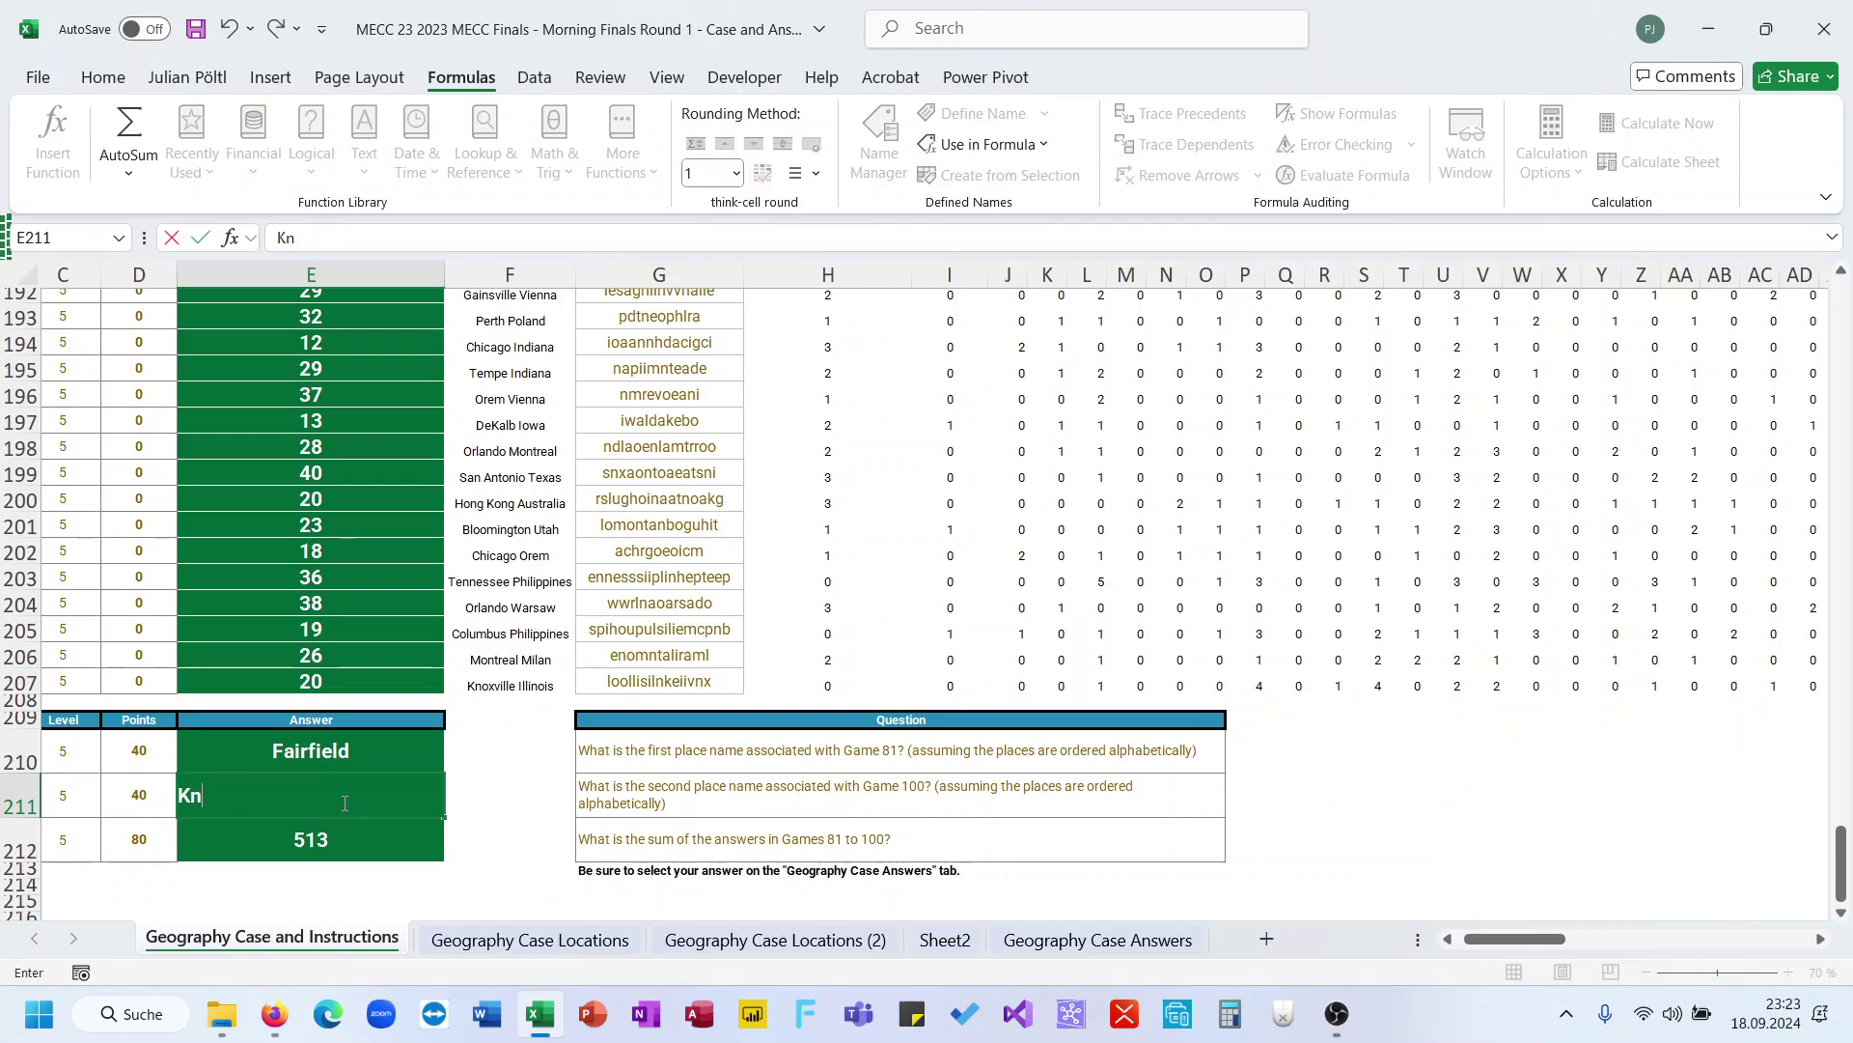
pyautogui.write('oxville')
pyautogui.press('Return')
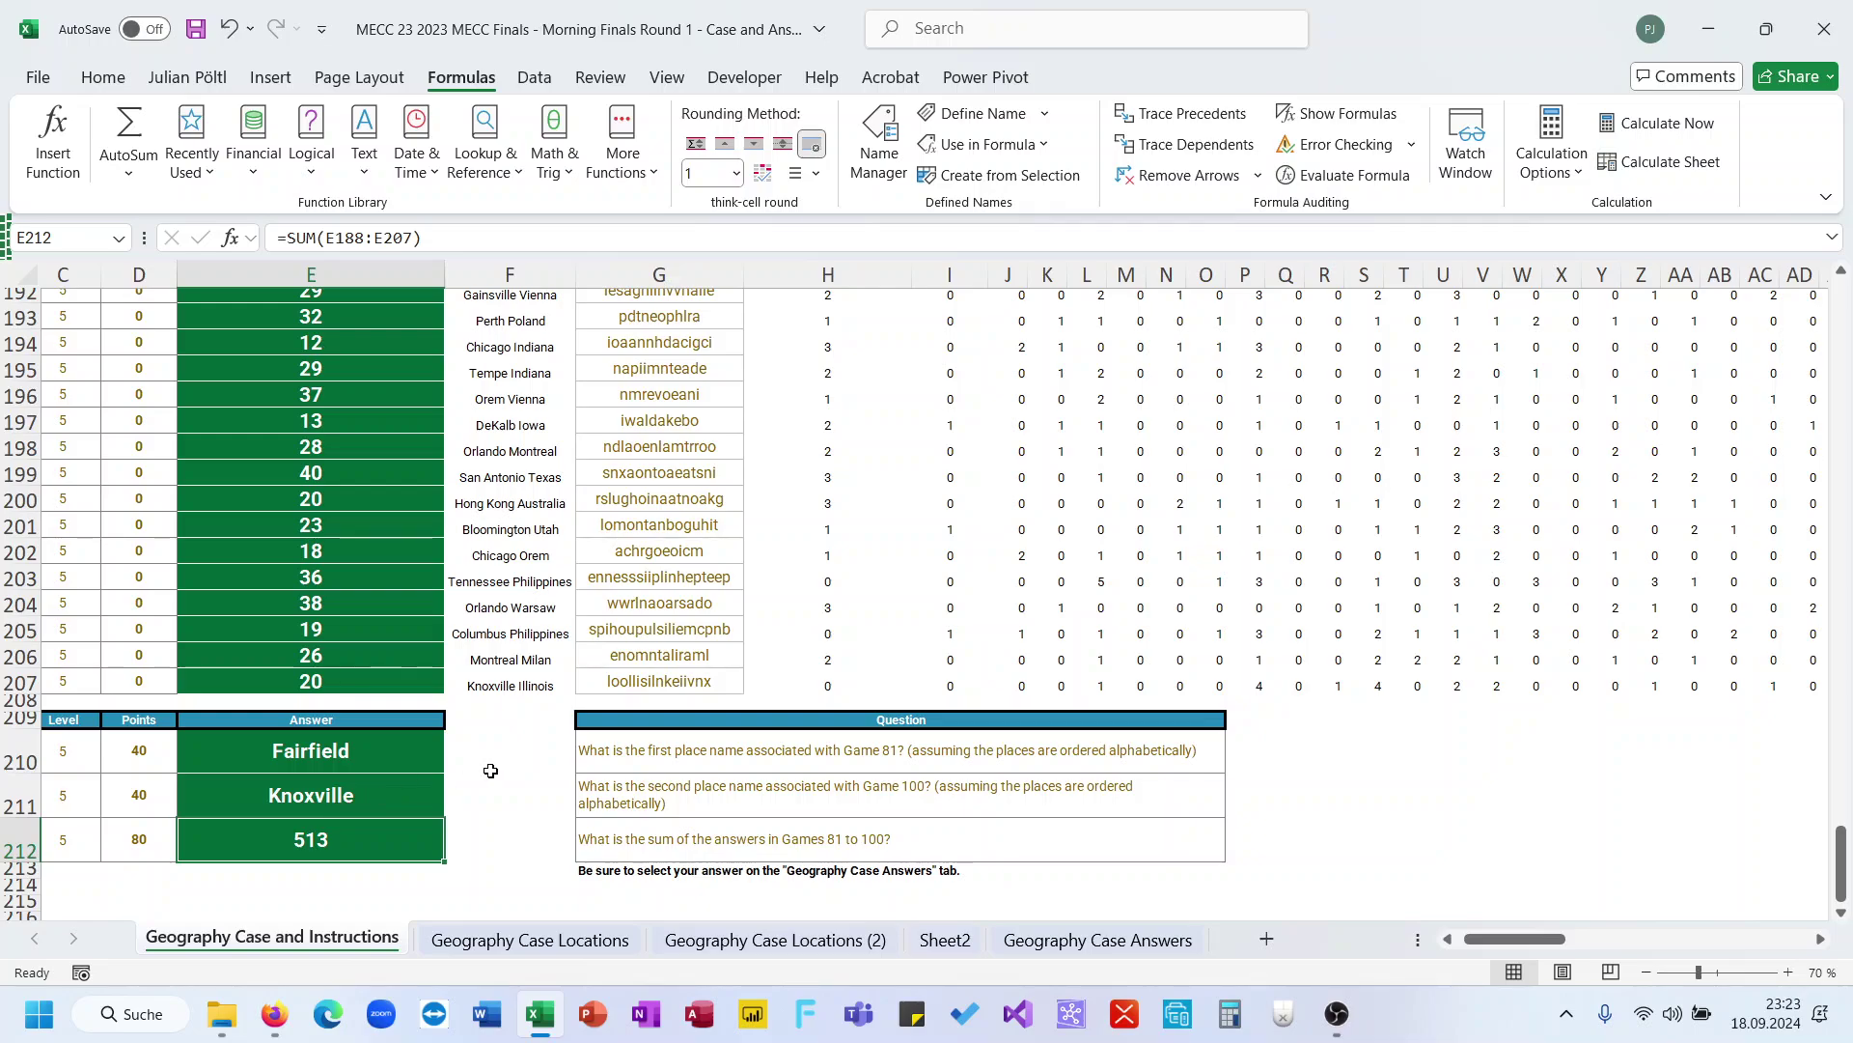
# Compare the question 13 sum with Geography Case Answers, and inspect the place pairs for Games 81 to 100 in column F
pyautogui.hscroll(-1, 559, 789)
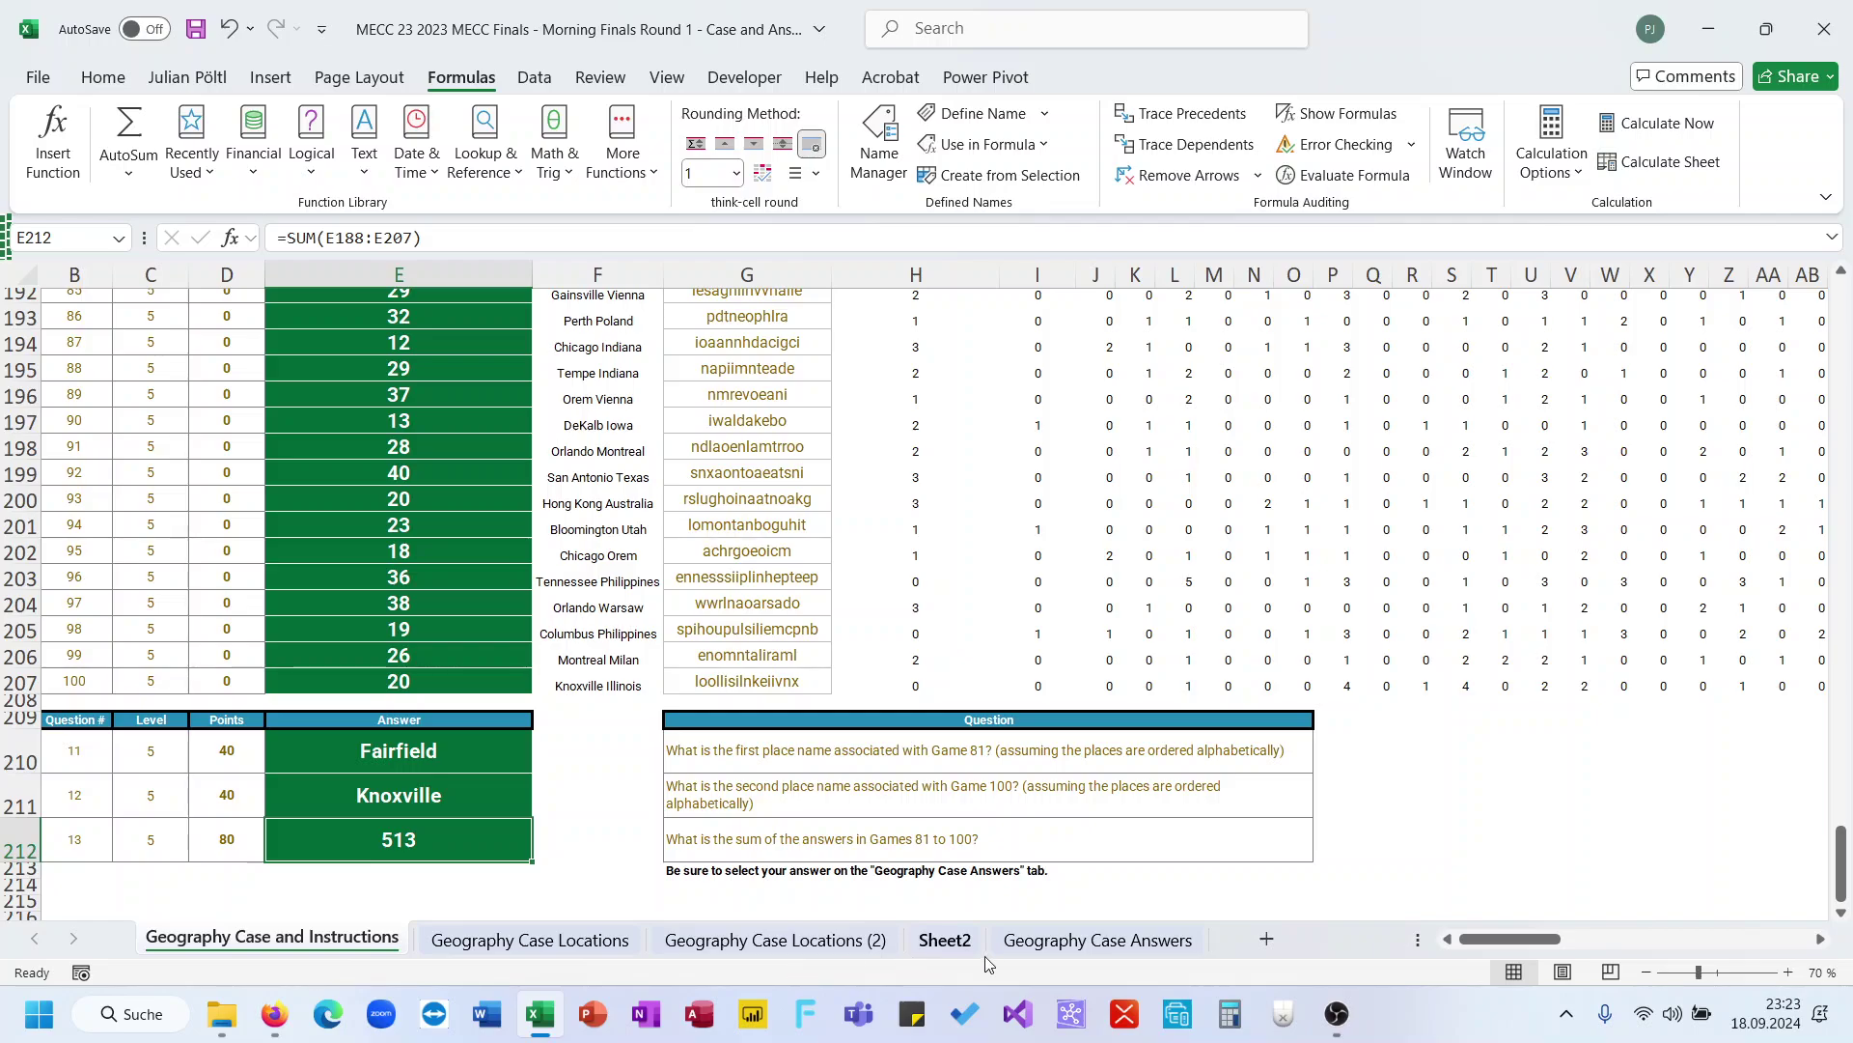
pyautogui.click(1051, 950)
pyautogui.scroll(-1, 914, 868)
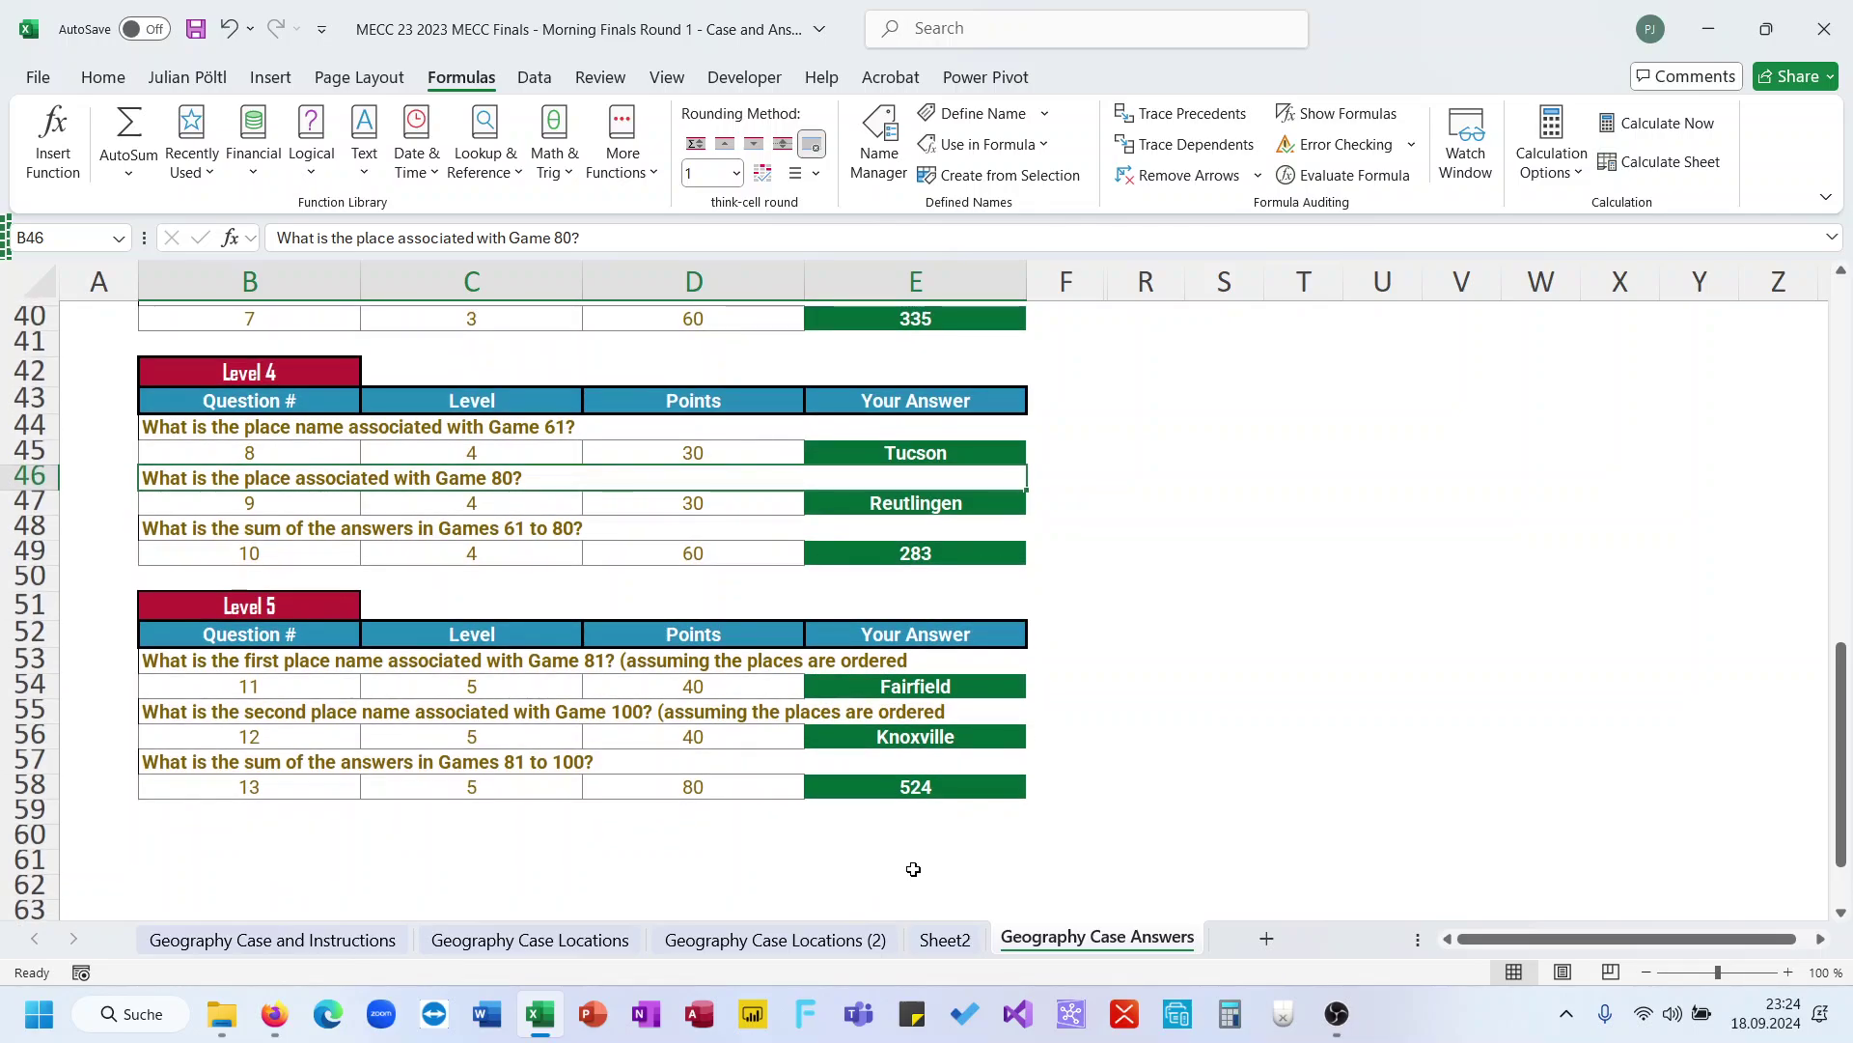
pyautogui.click(348, 942)
pyautogui.scroll(2, 593, 640)
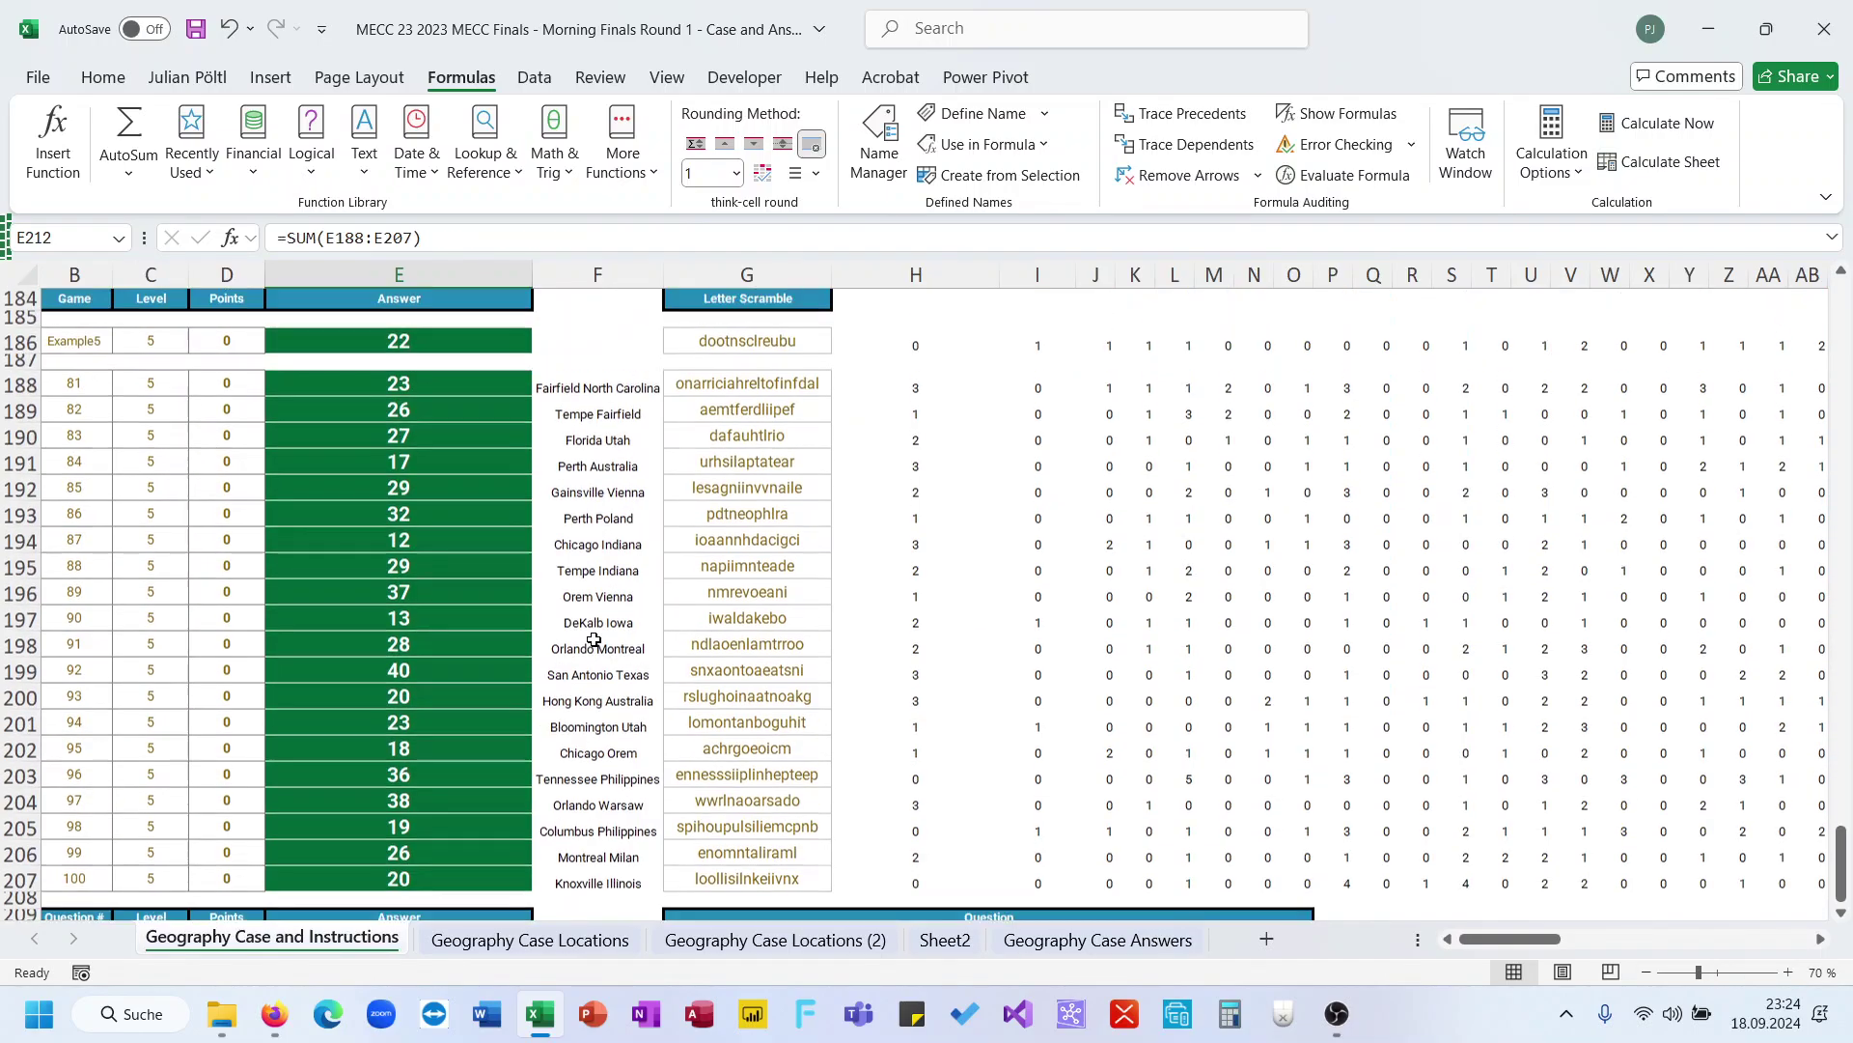
pyautogui.scroll(1, 593, 640)
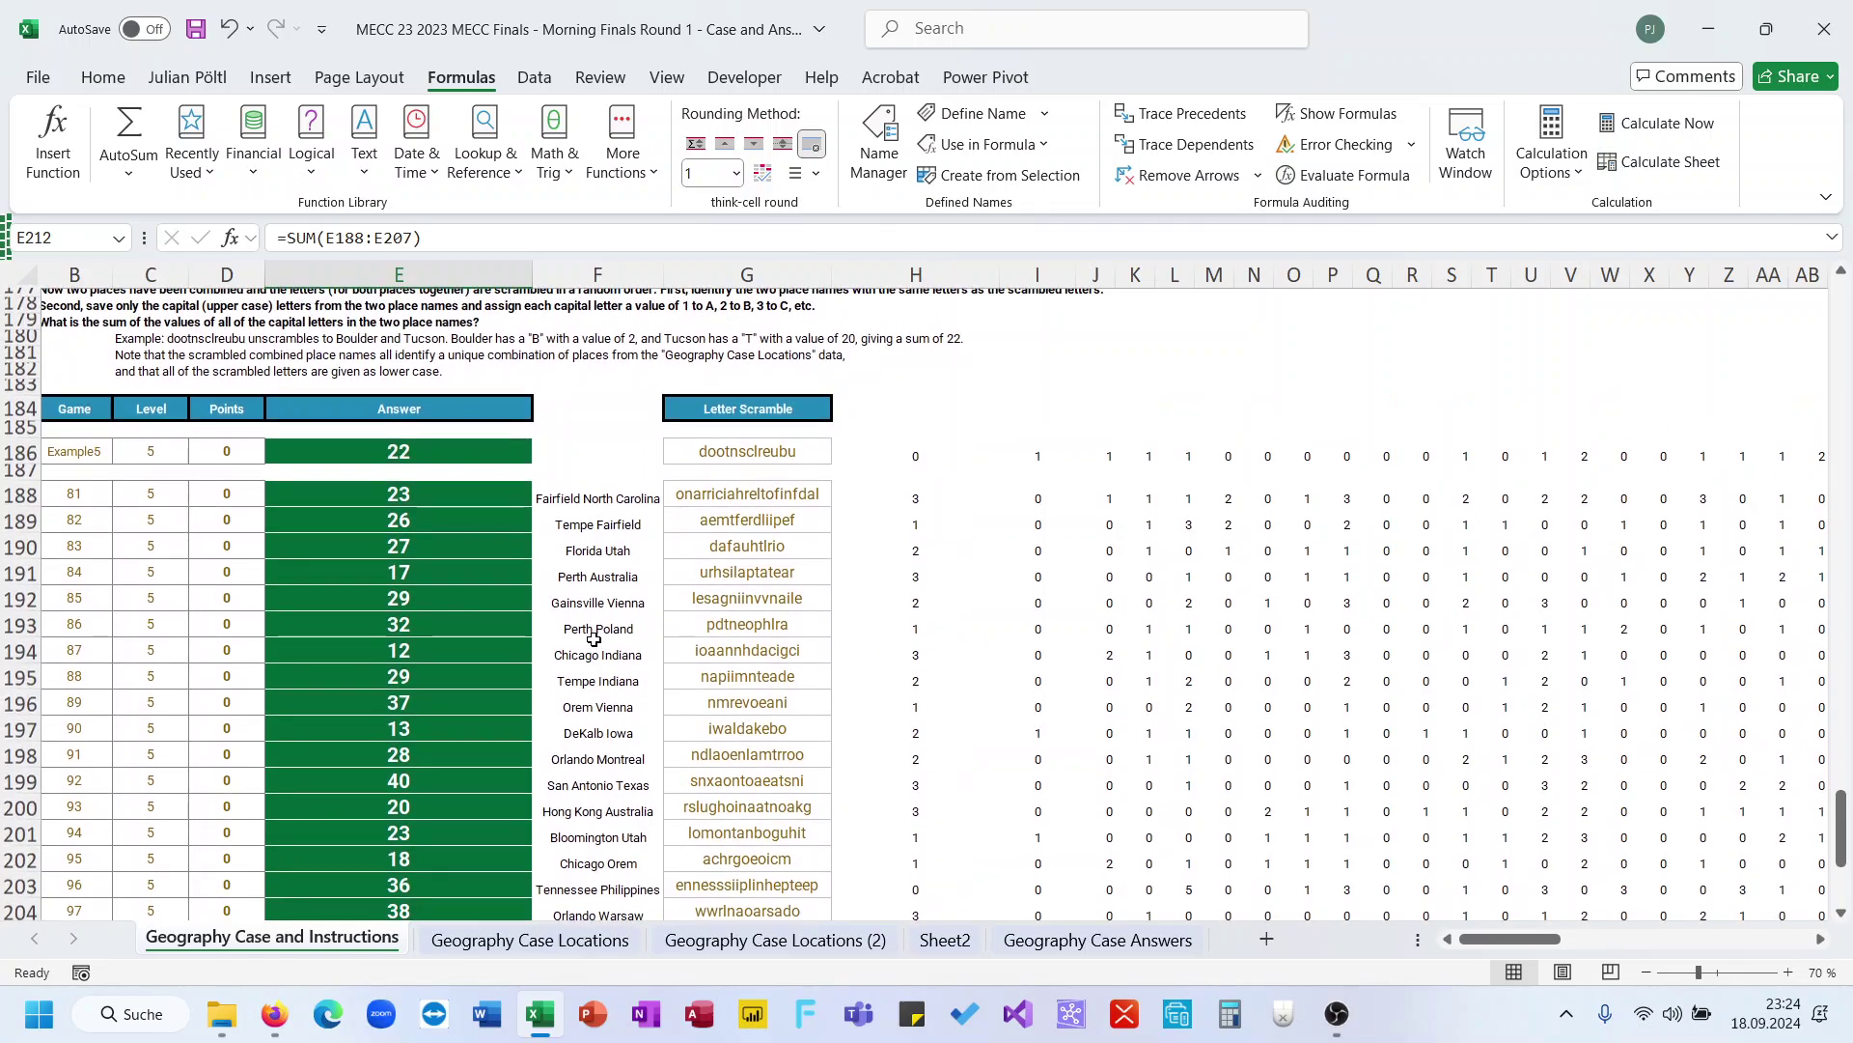
pyautogui.scroll(-2, 593, 640)
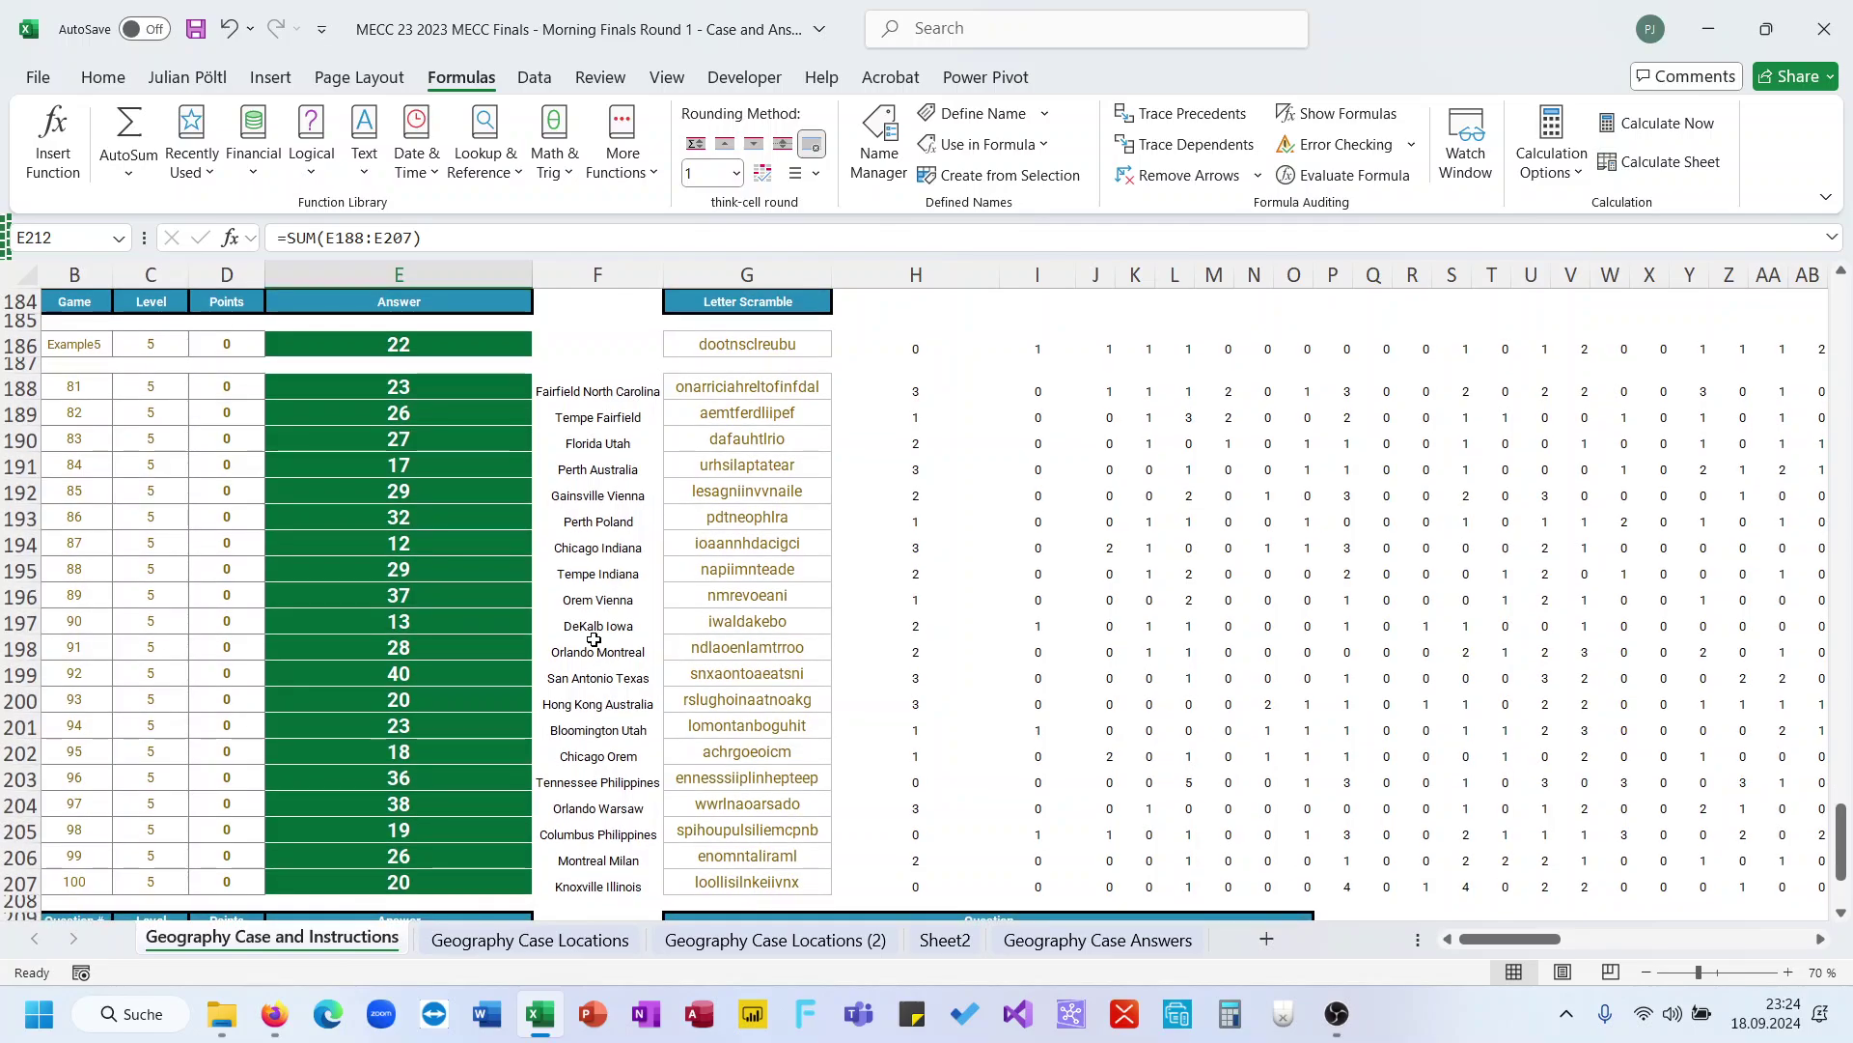
pyautogui.scroll(-1, 594, 640)
pyautogui.click(524, 687)
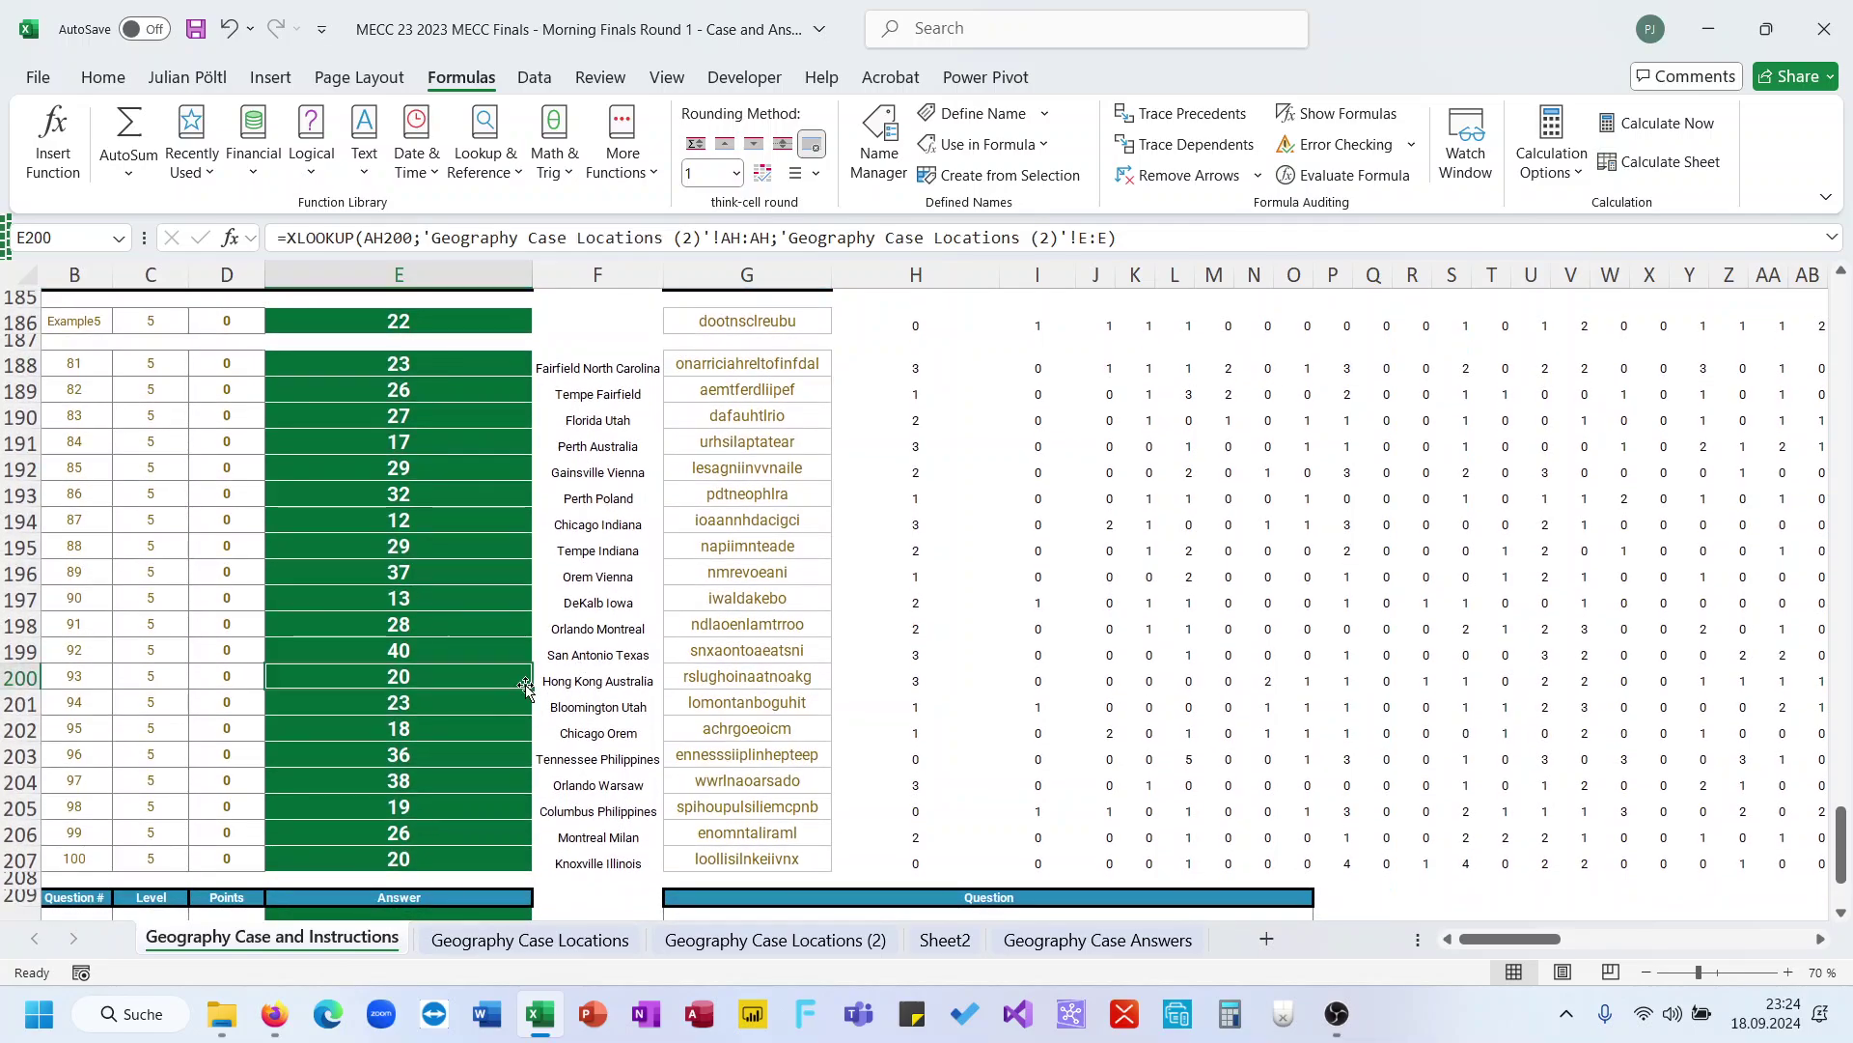
pyautogui.click(581, 680)
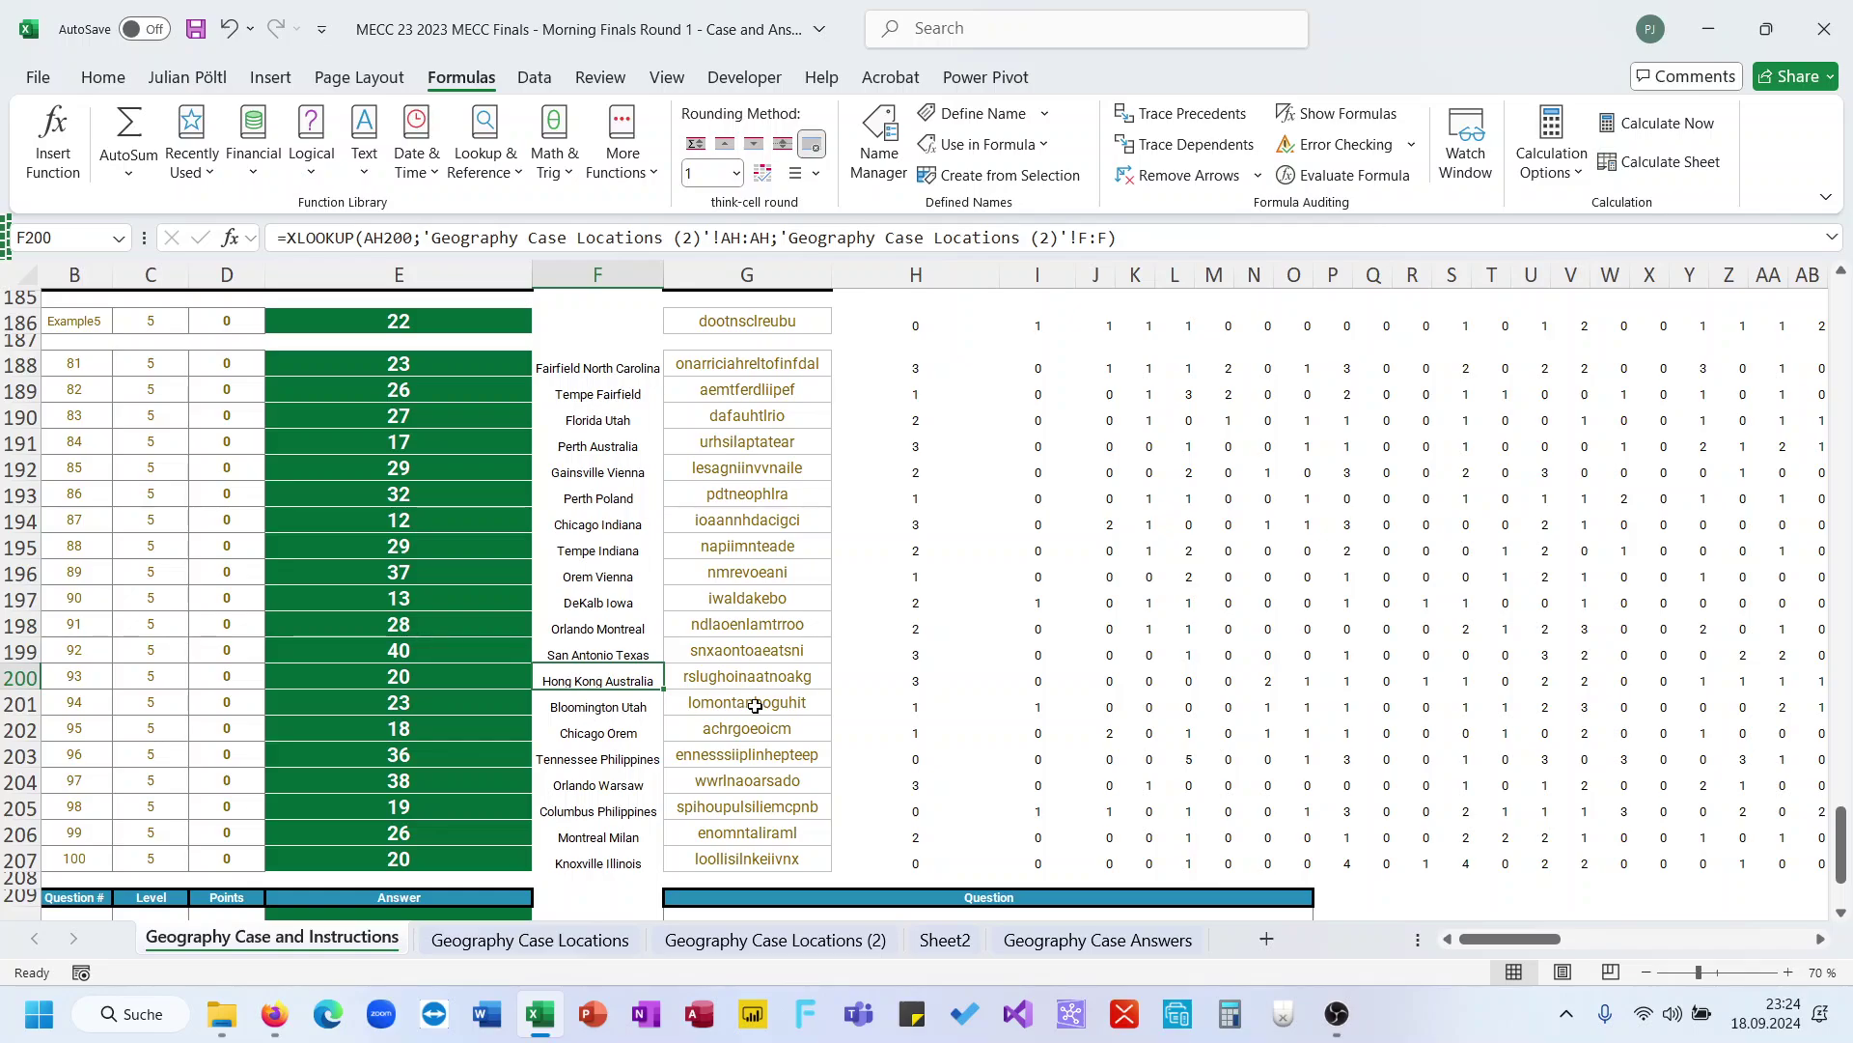
pyautogui.click(583, 763)
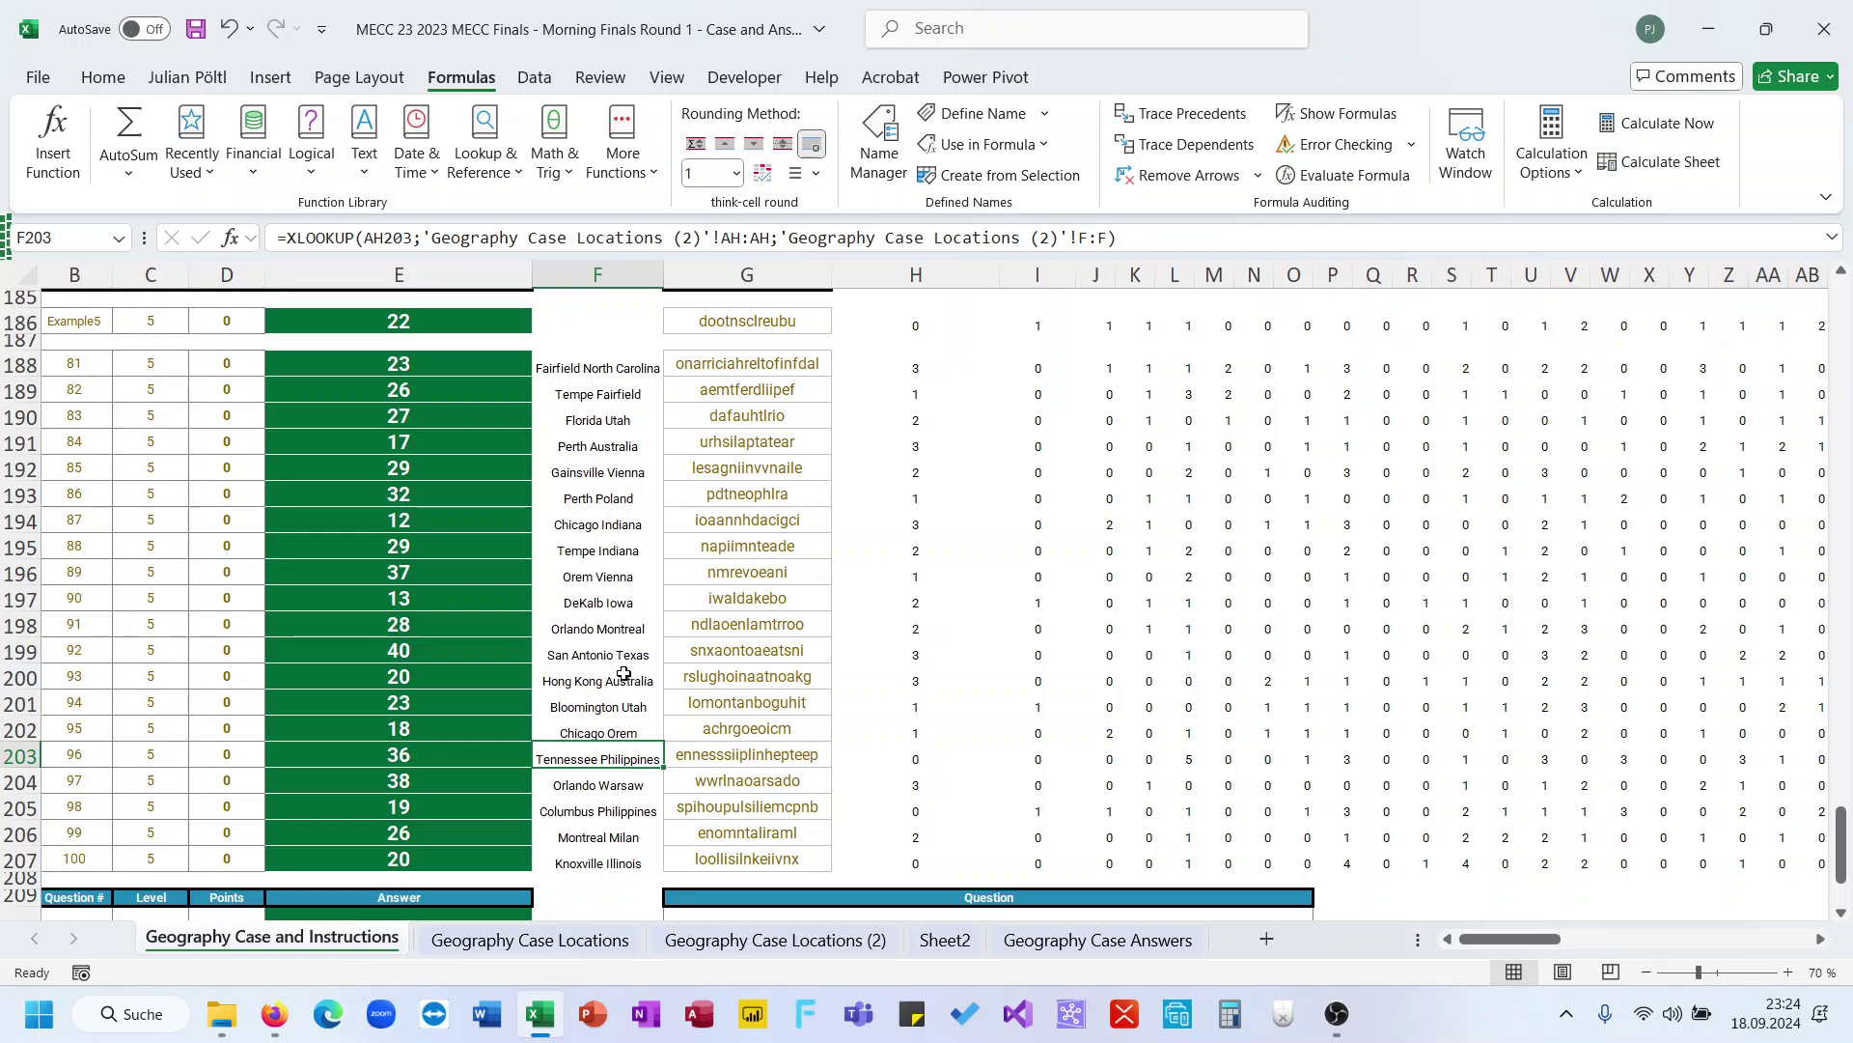
pyautogui.click(609, 827)
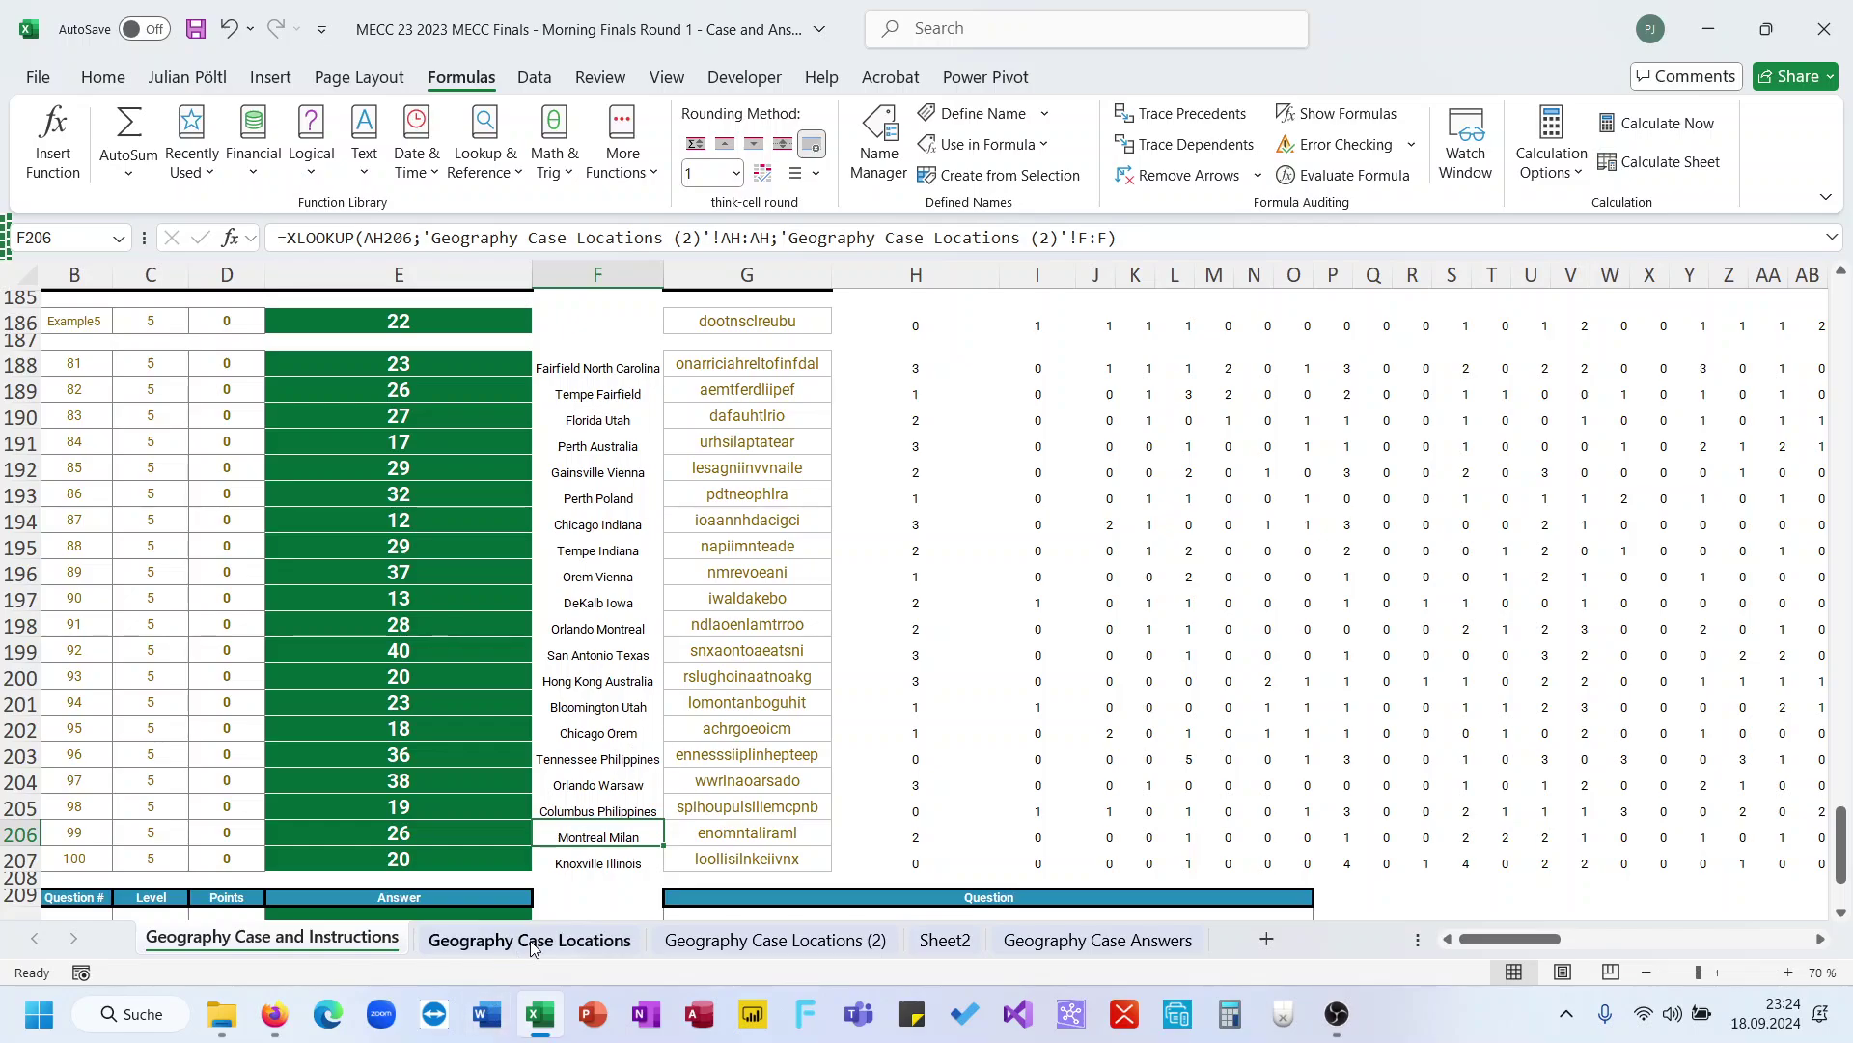
# Trace the capital-letter sums from E3 of Geography Case Locations (2) to the formulas in Sheet2 column C, from C1 to C2809
pyautogui.click(718, 950)
pyautogui.click(307, 337)
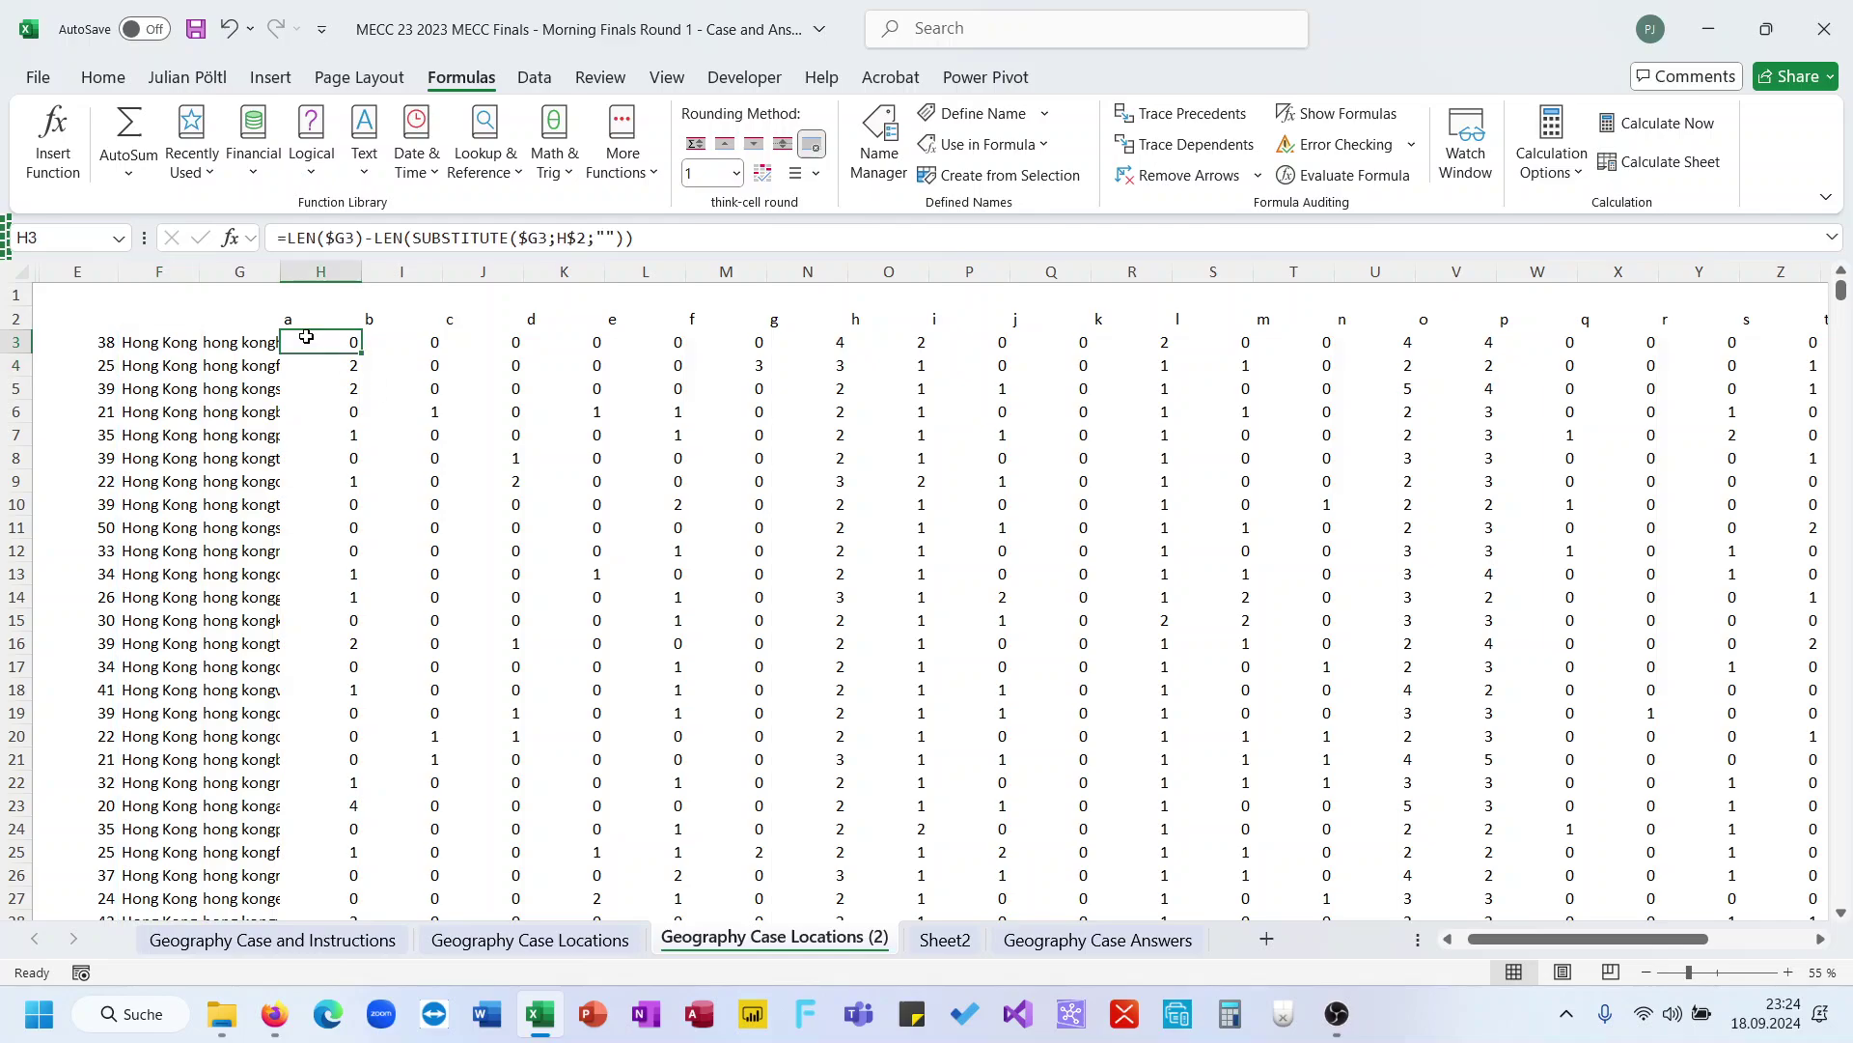
pyautogui.hscroll(-1, 657, 590)
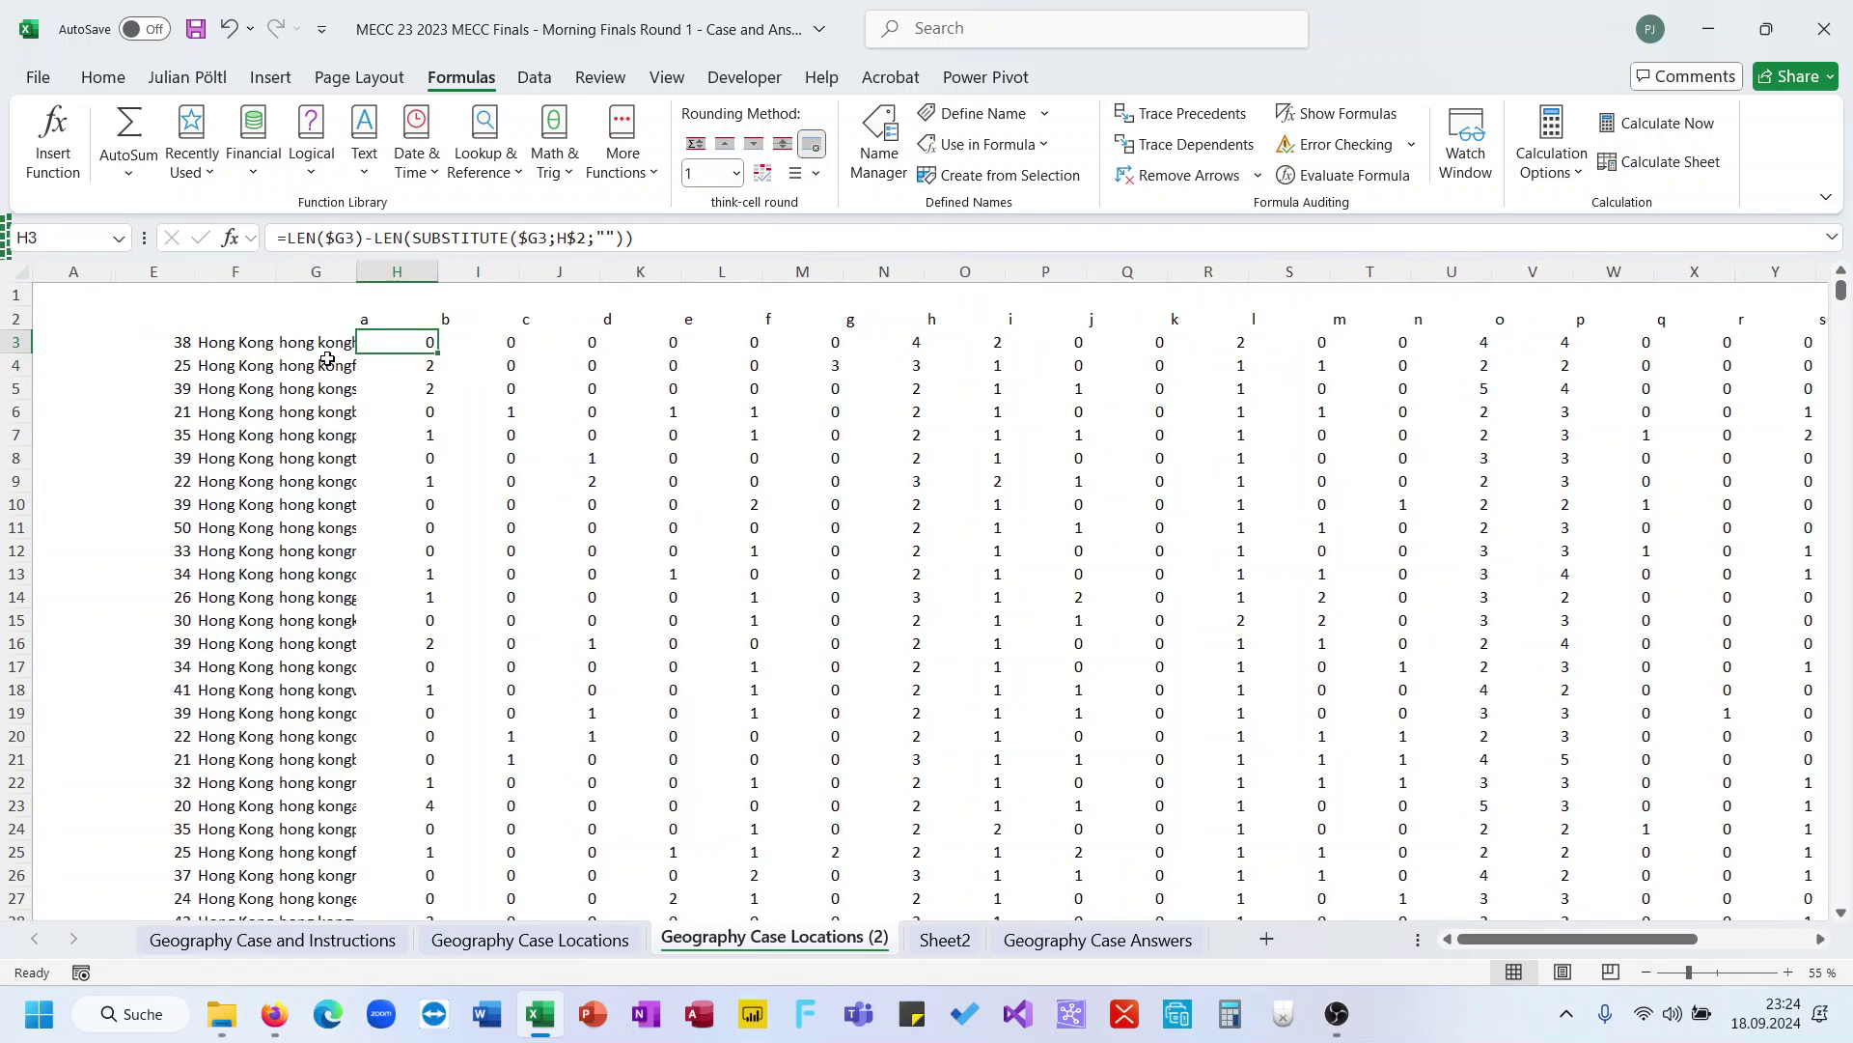
pyautogui.click(154, 341)
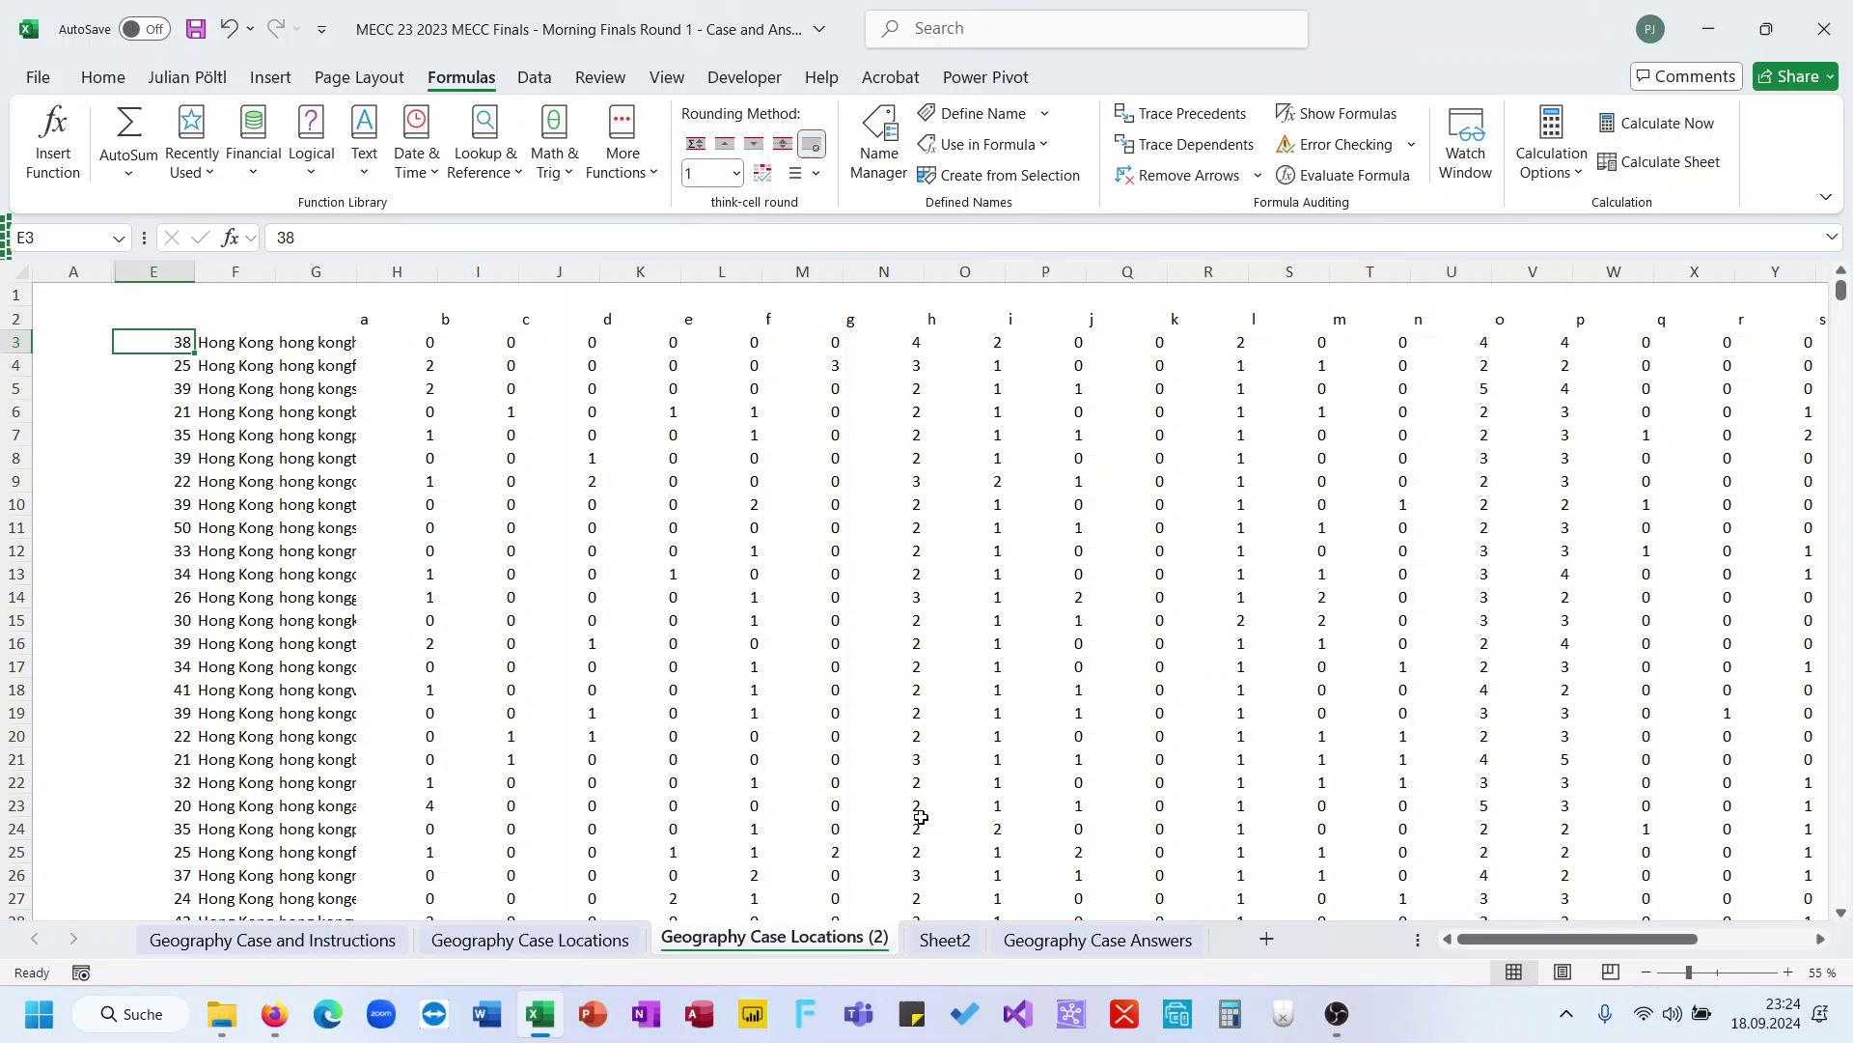
pyautogui.click(946, 940)
pyautogui.click(415, 322)
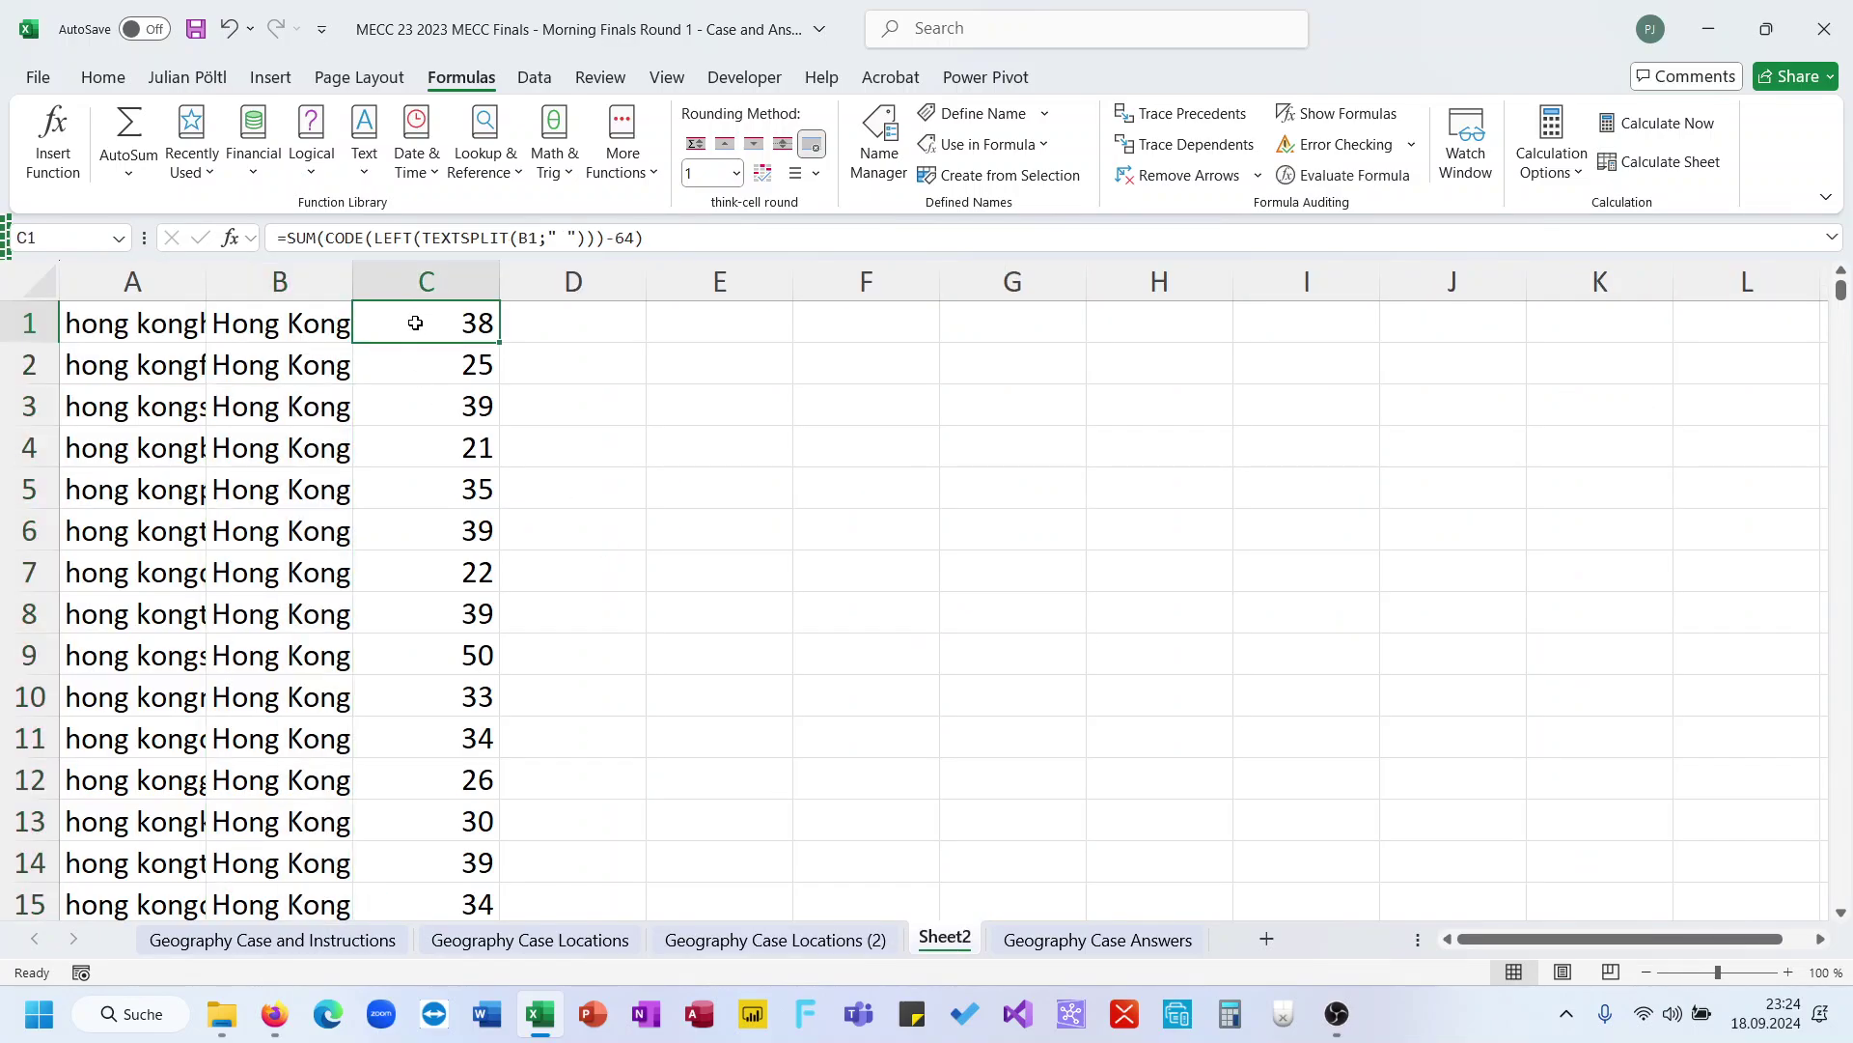
pyautogui.click(710, 237)
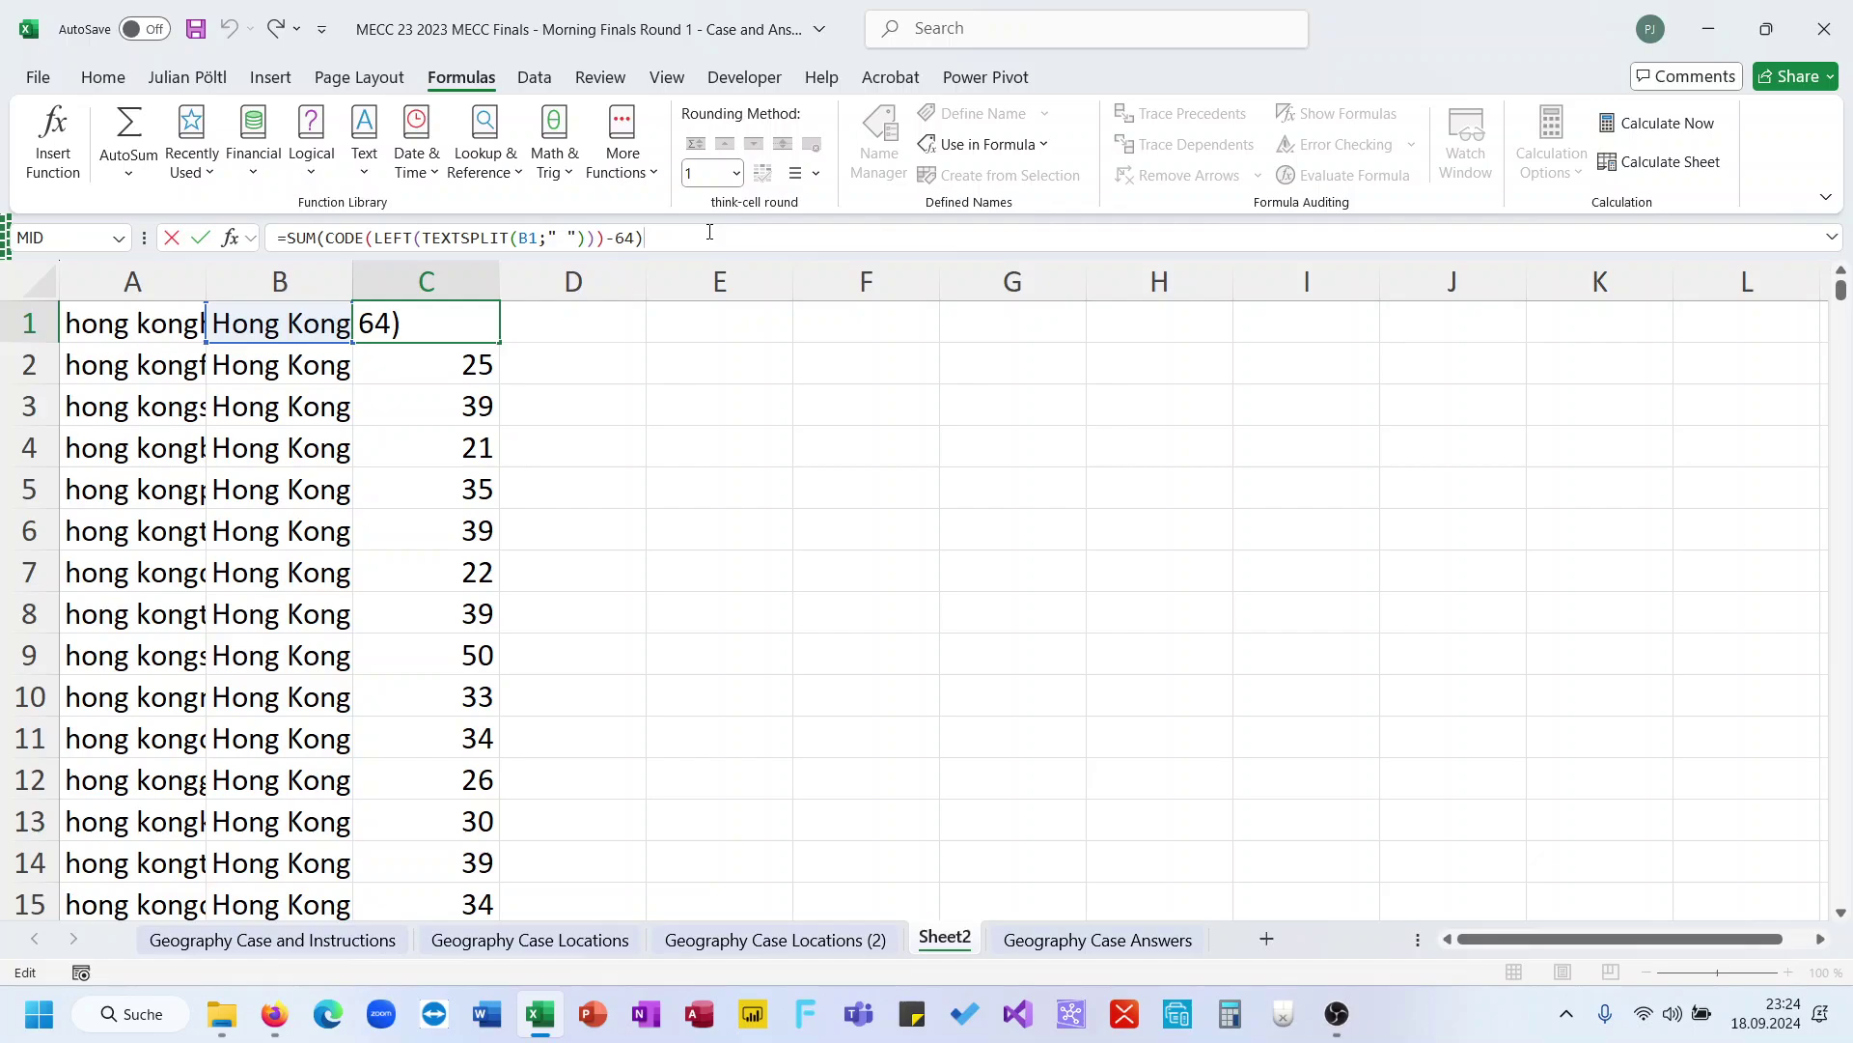
pyautogui.press('Escape')
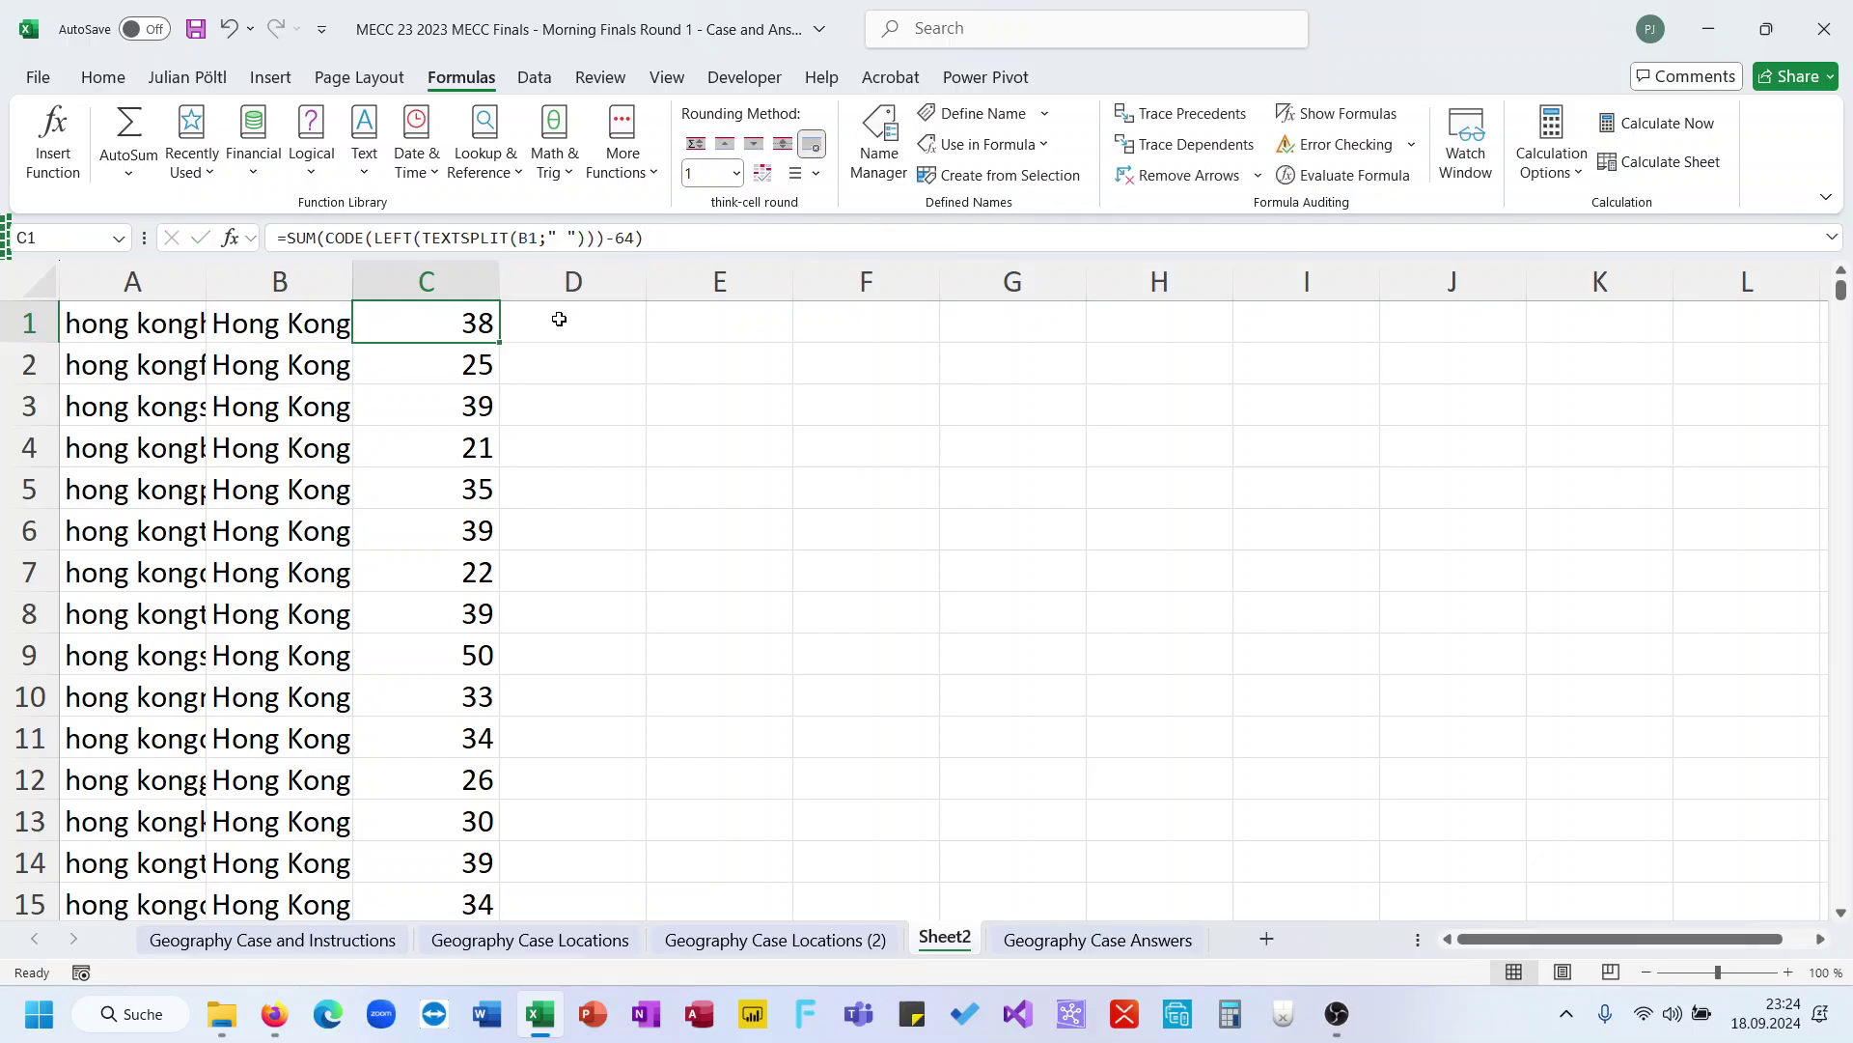
pyautogui.hotkey('ctrl', 'Down')
pyautogui.press('F2')
pyautogui.press('Escape')
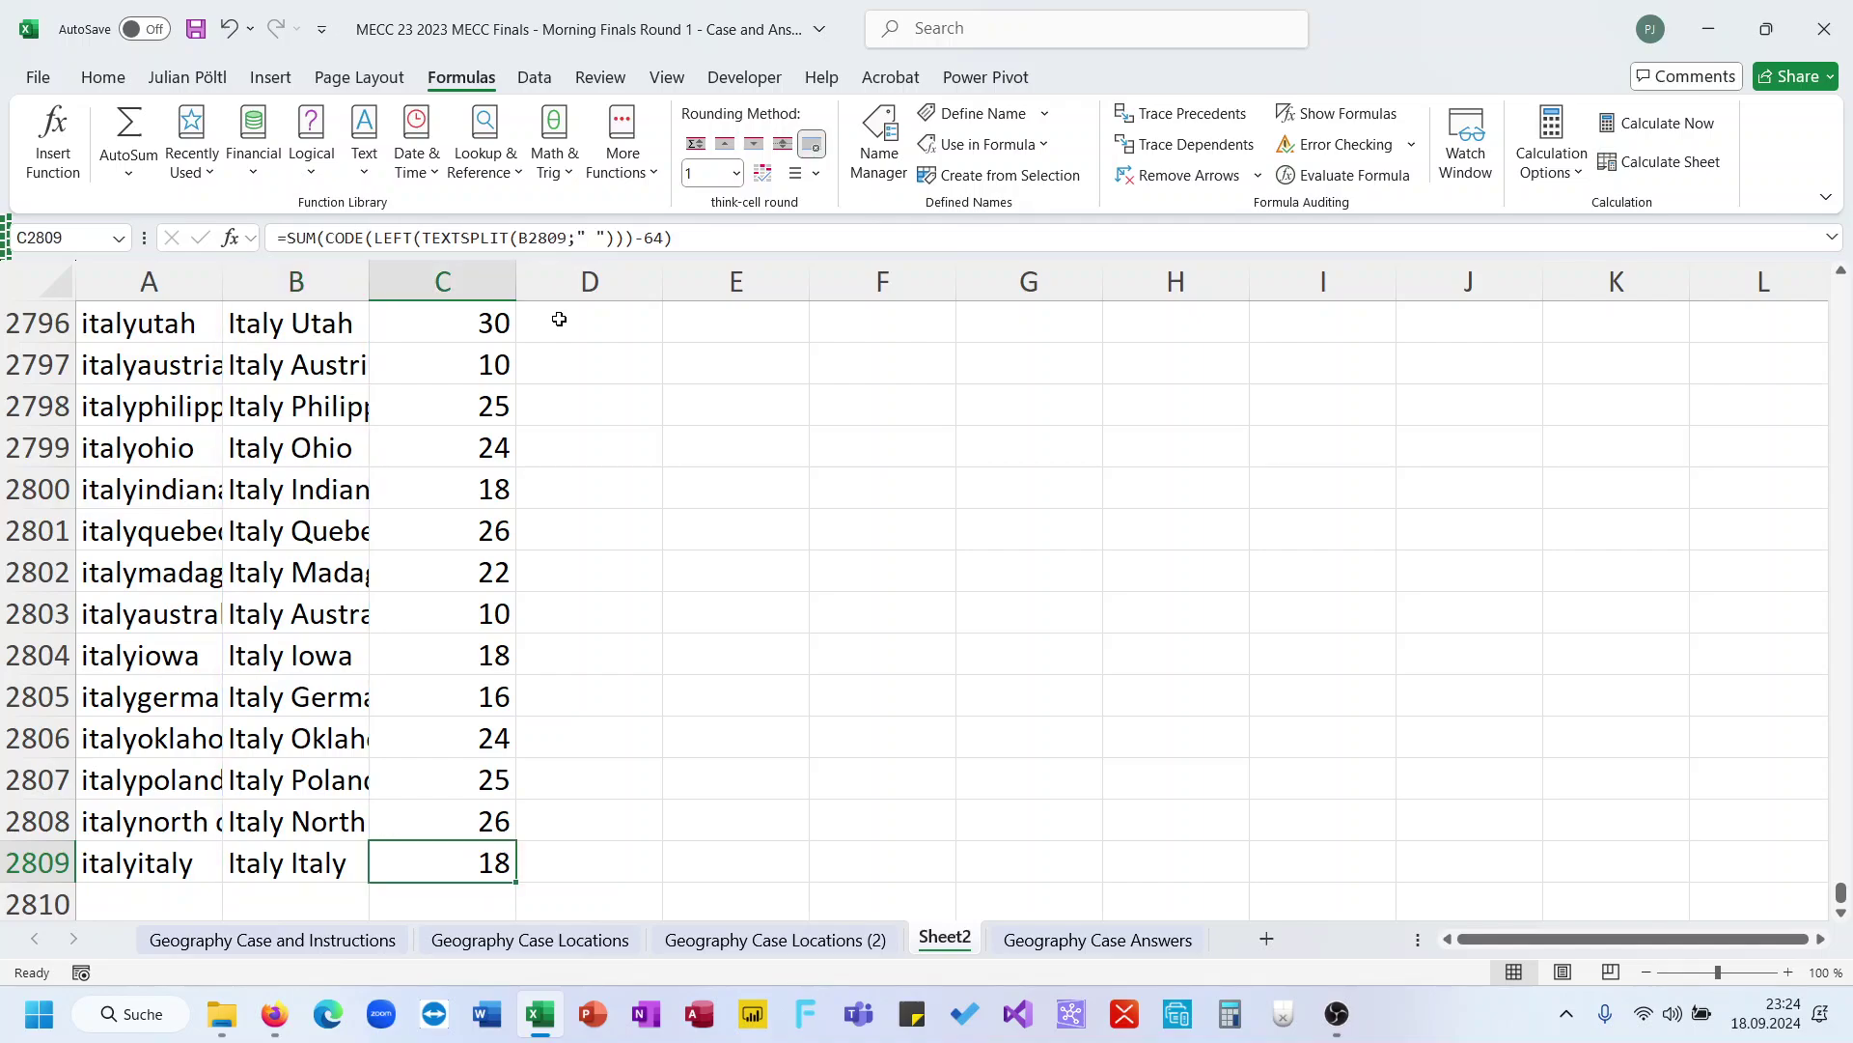
pyautogui.press('Down')
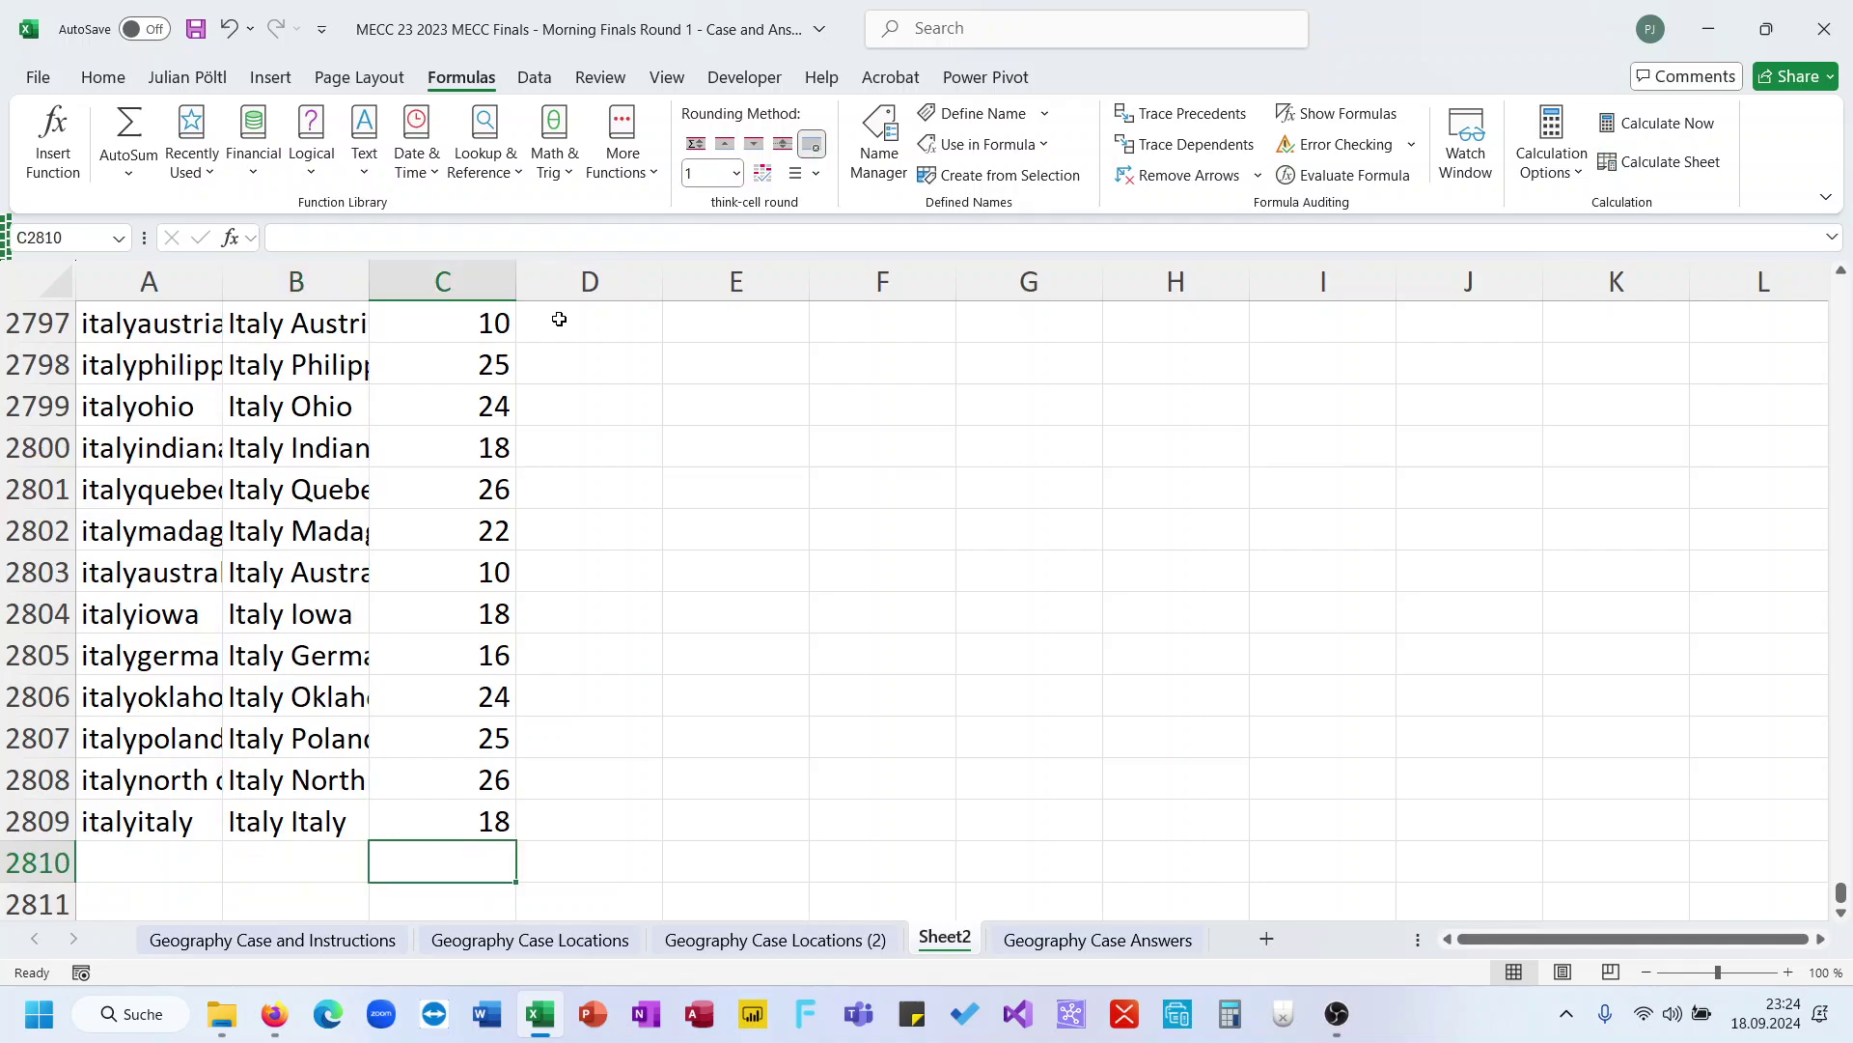
# Examine the capital-letter sum formulas in Sheet2 column C, from the last filled rows back up to C1
pyautogui.press('Up')
pyautogui.press('Up')
pyautogui.press('Up')
pyautogui.press('Up')
pyautogui.press('Up')
pyautogui.press('Up')
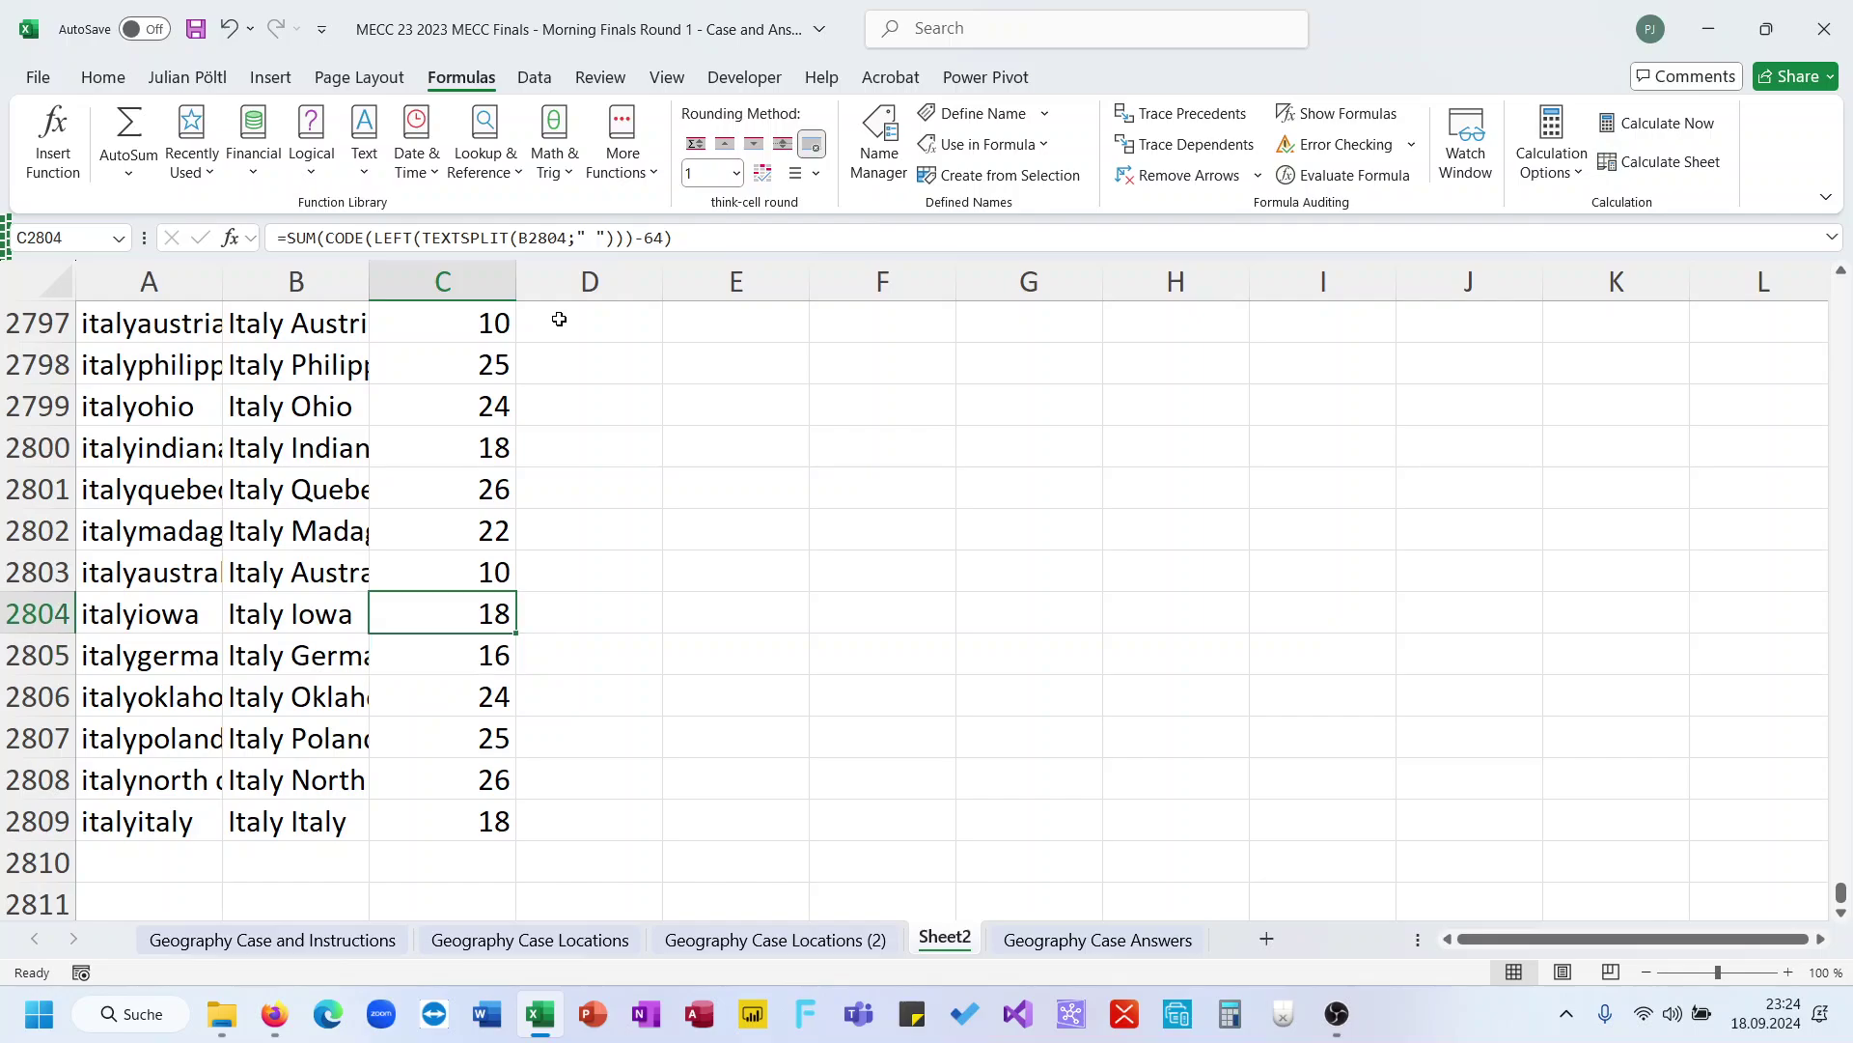
pyautogui.press('Up')
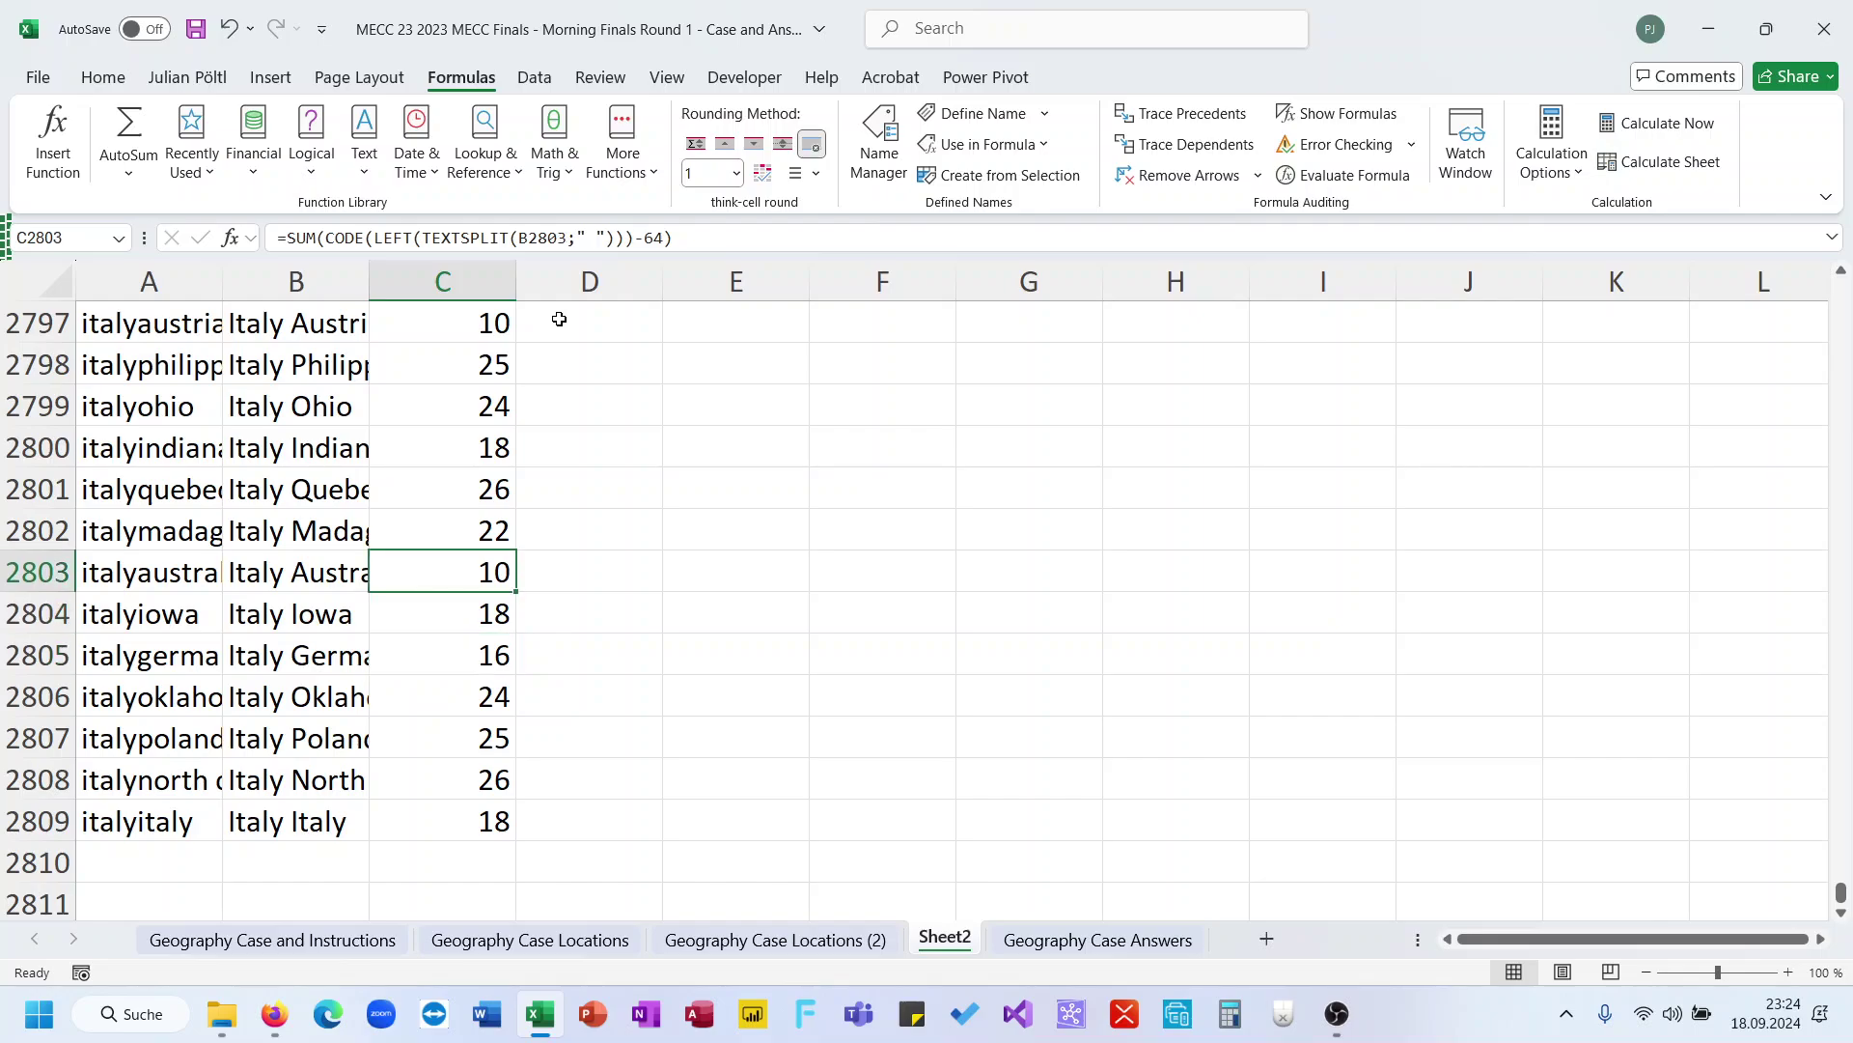
pyautogui.hotkey('ctrl', 'Up')
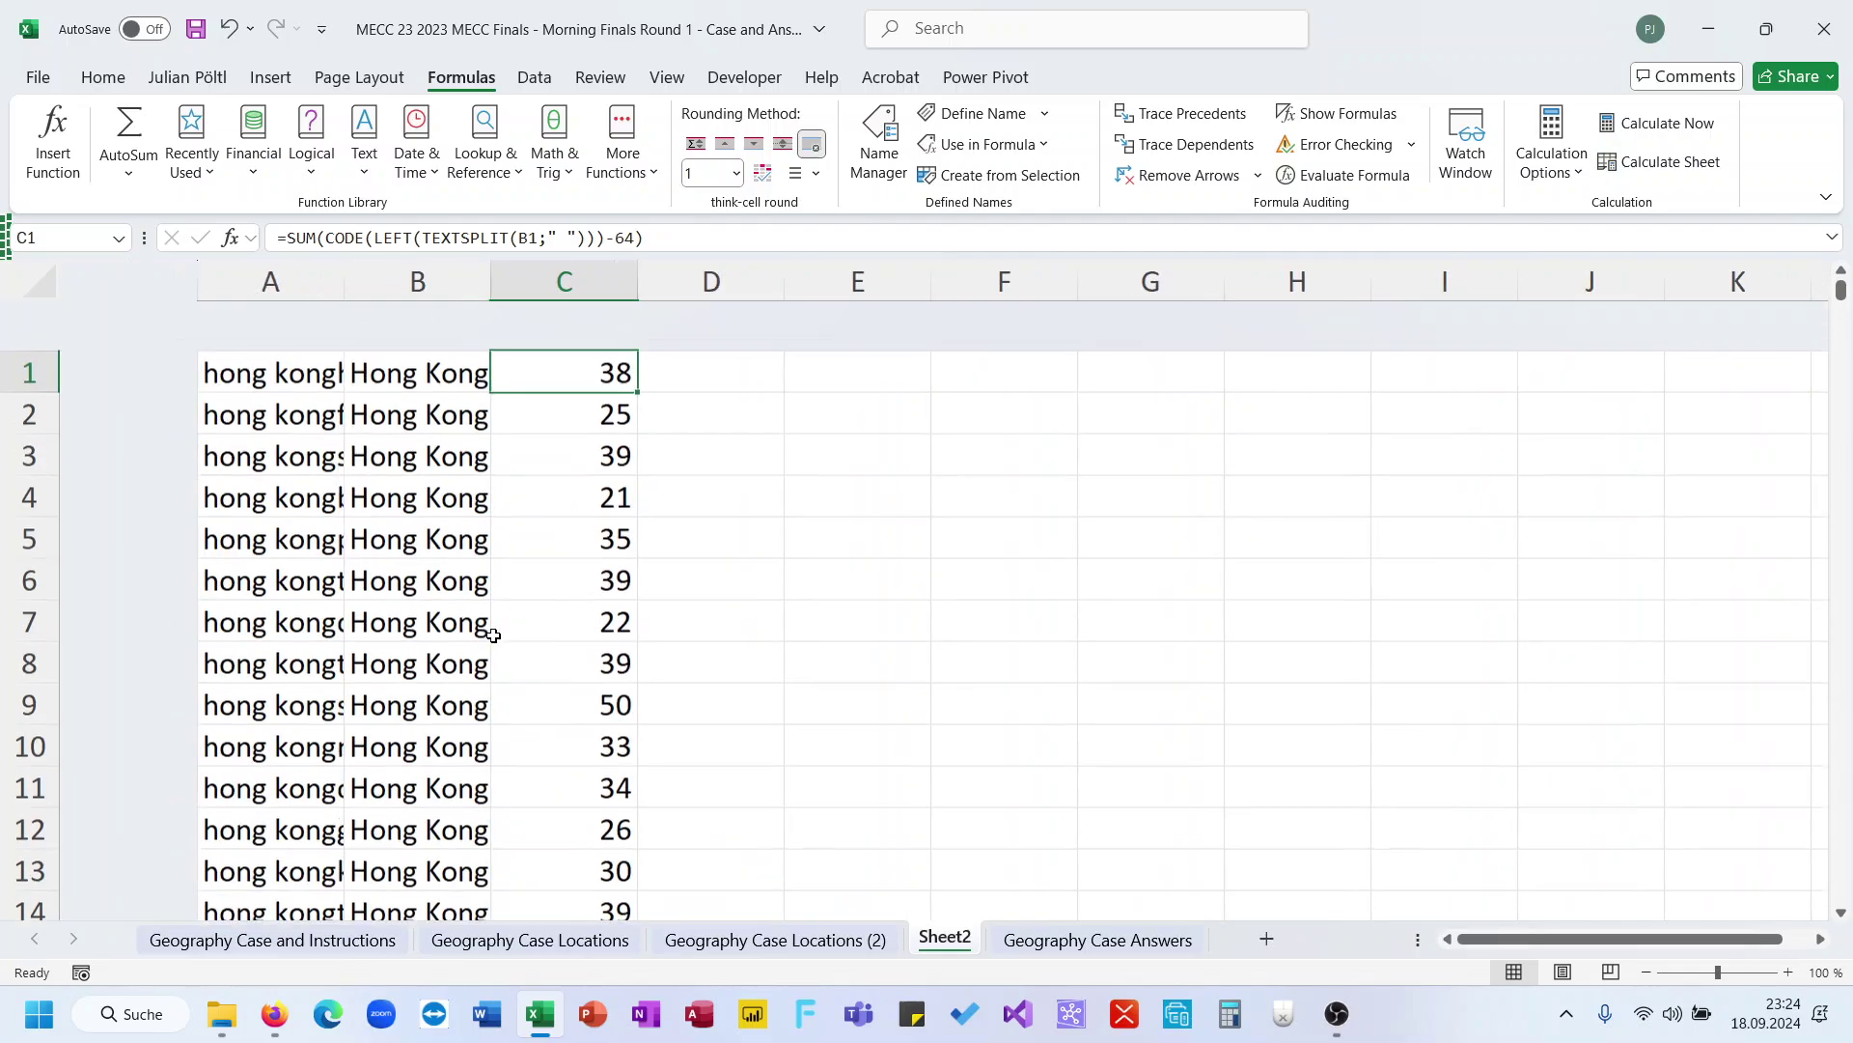
# Inspect the DeKalb Iowa pair in F197 for Game 90, and compare it with the place names and sums on both Geography Case Locations sheets
pyautogui.click(272, 940)
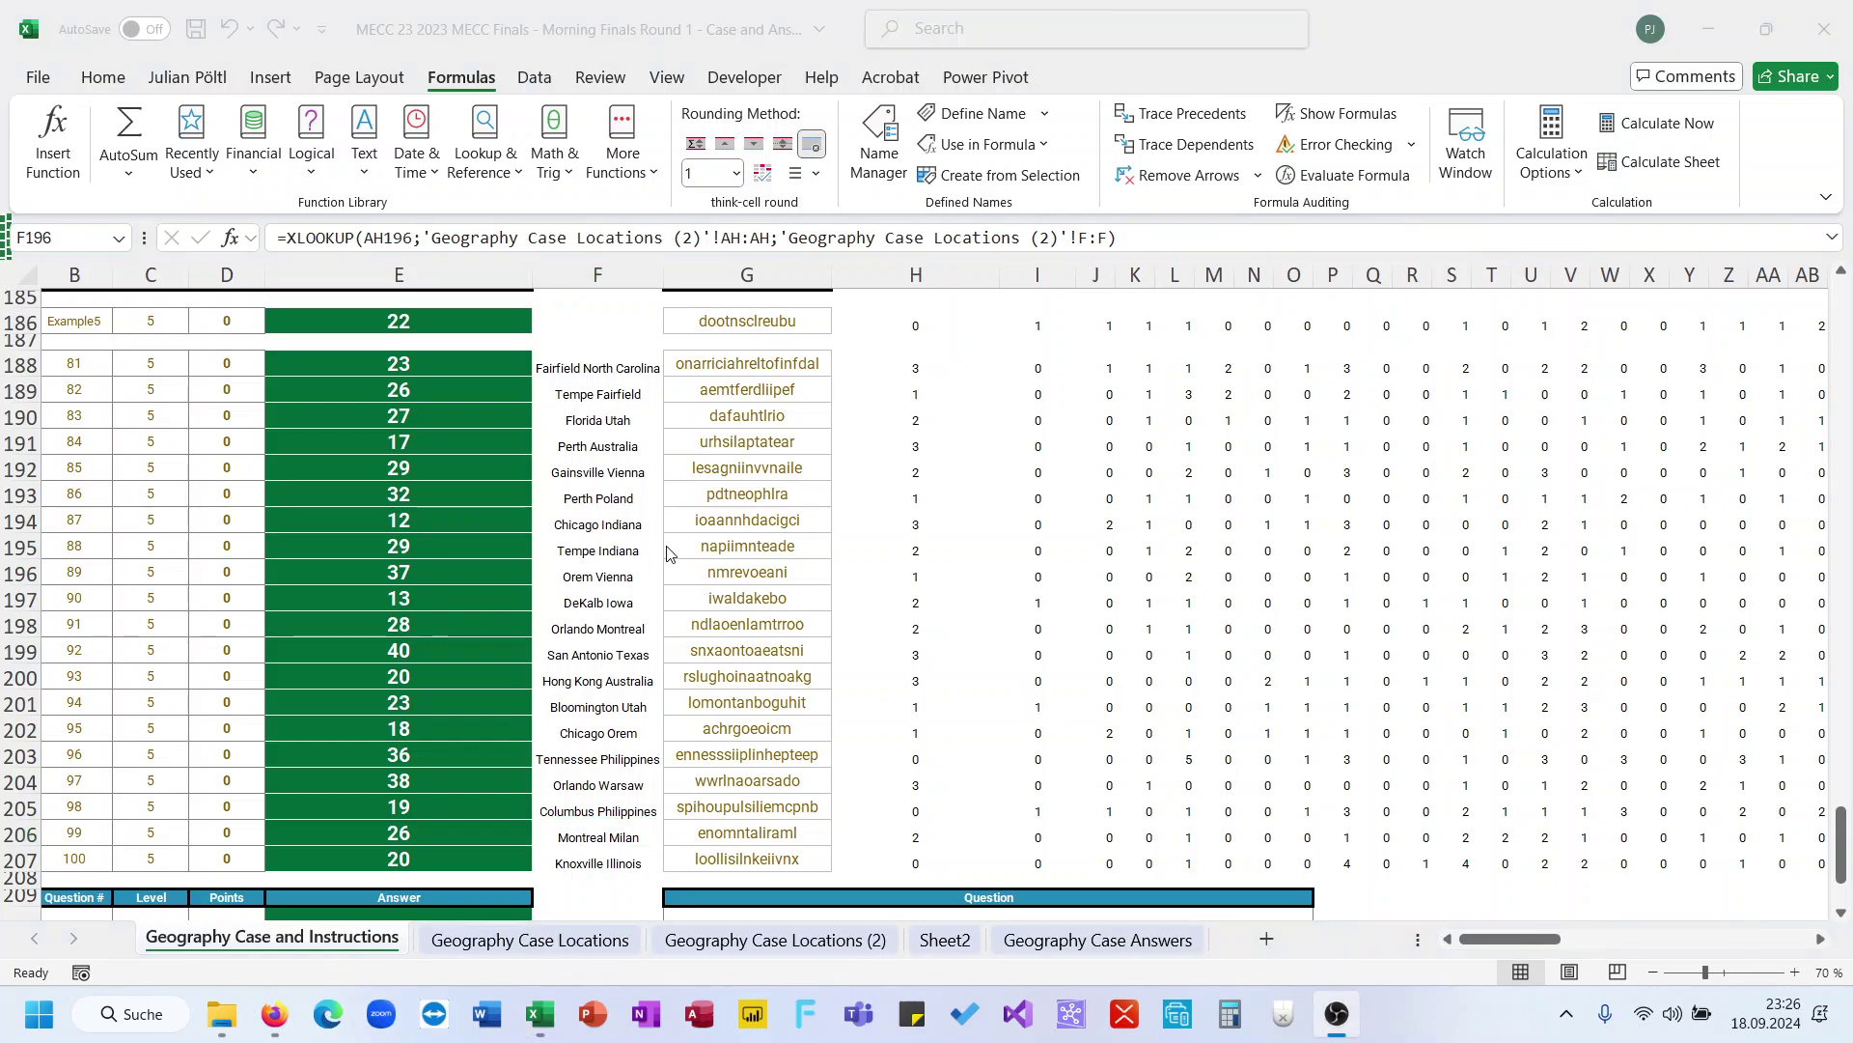
pyautogui.click(629, 574)
pyautogui.click(604, 599)
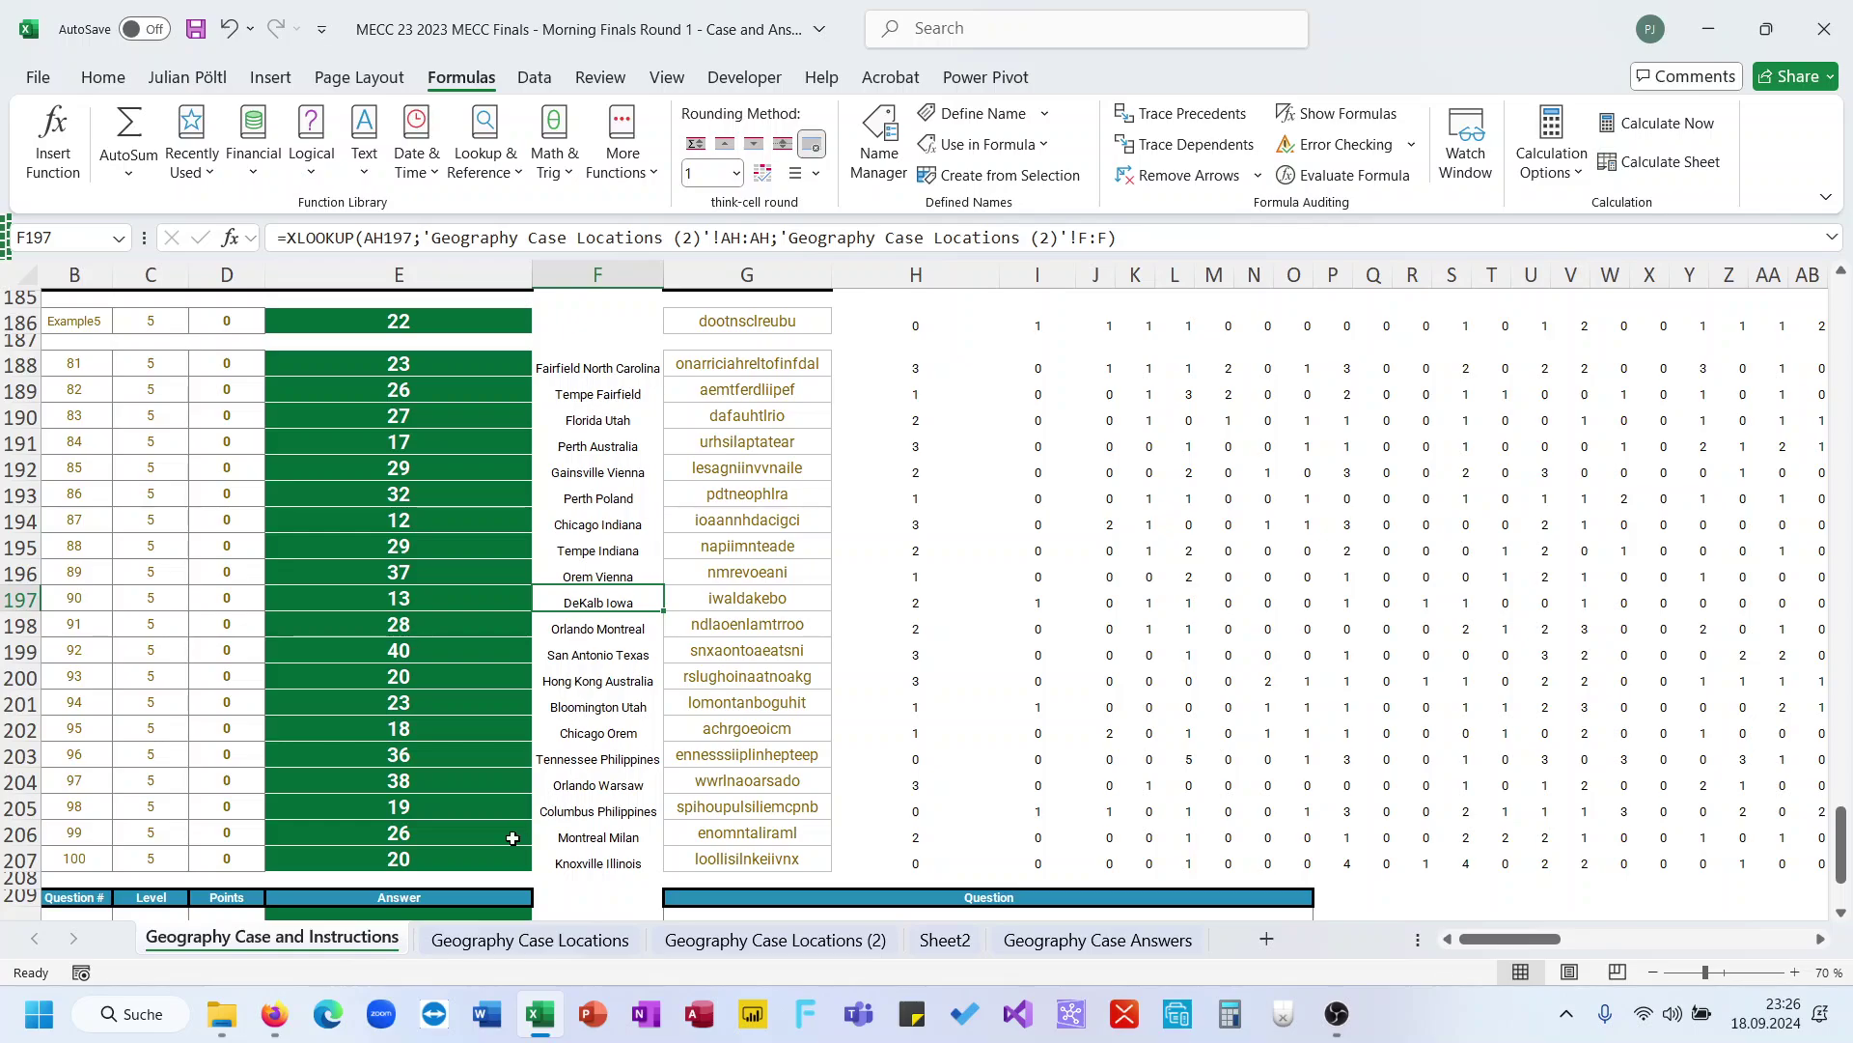
pyautogui.click(564, 949)
pyautogui.scroll(1, 483, 869)
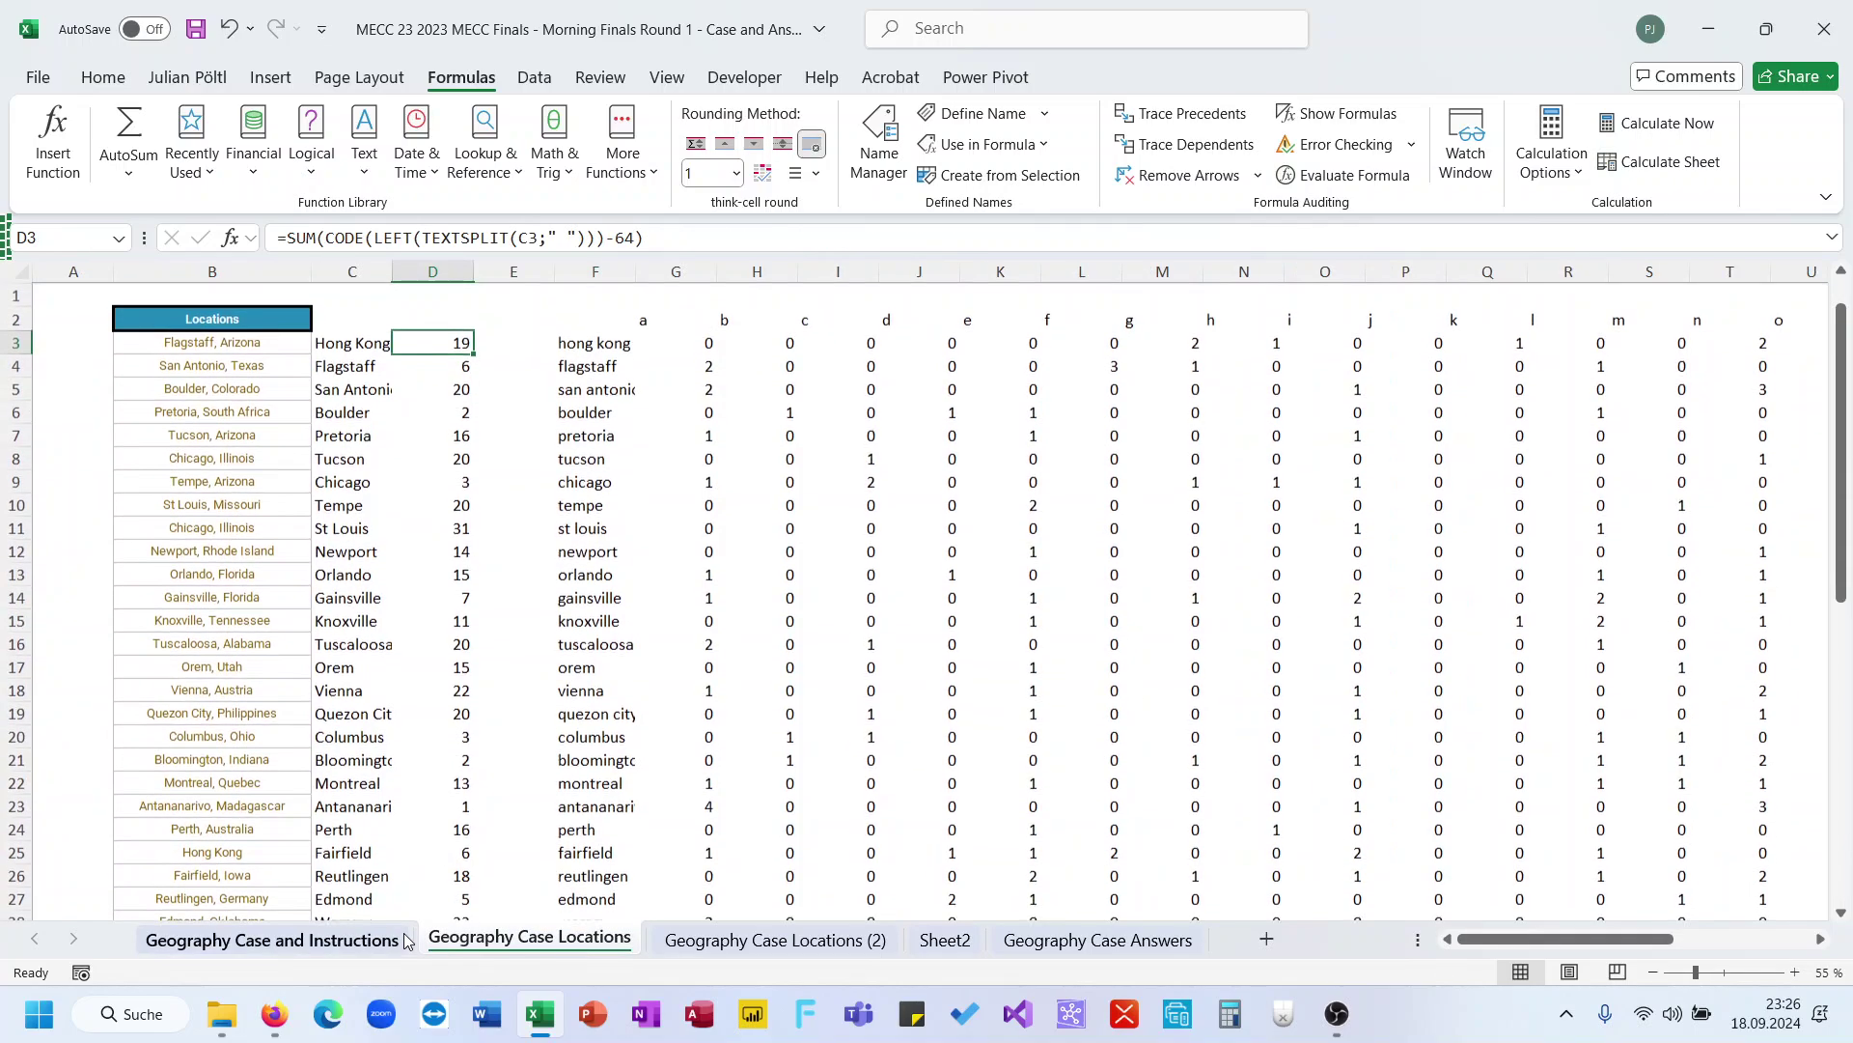
pyautogui.click(272, 939)
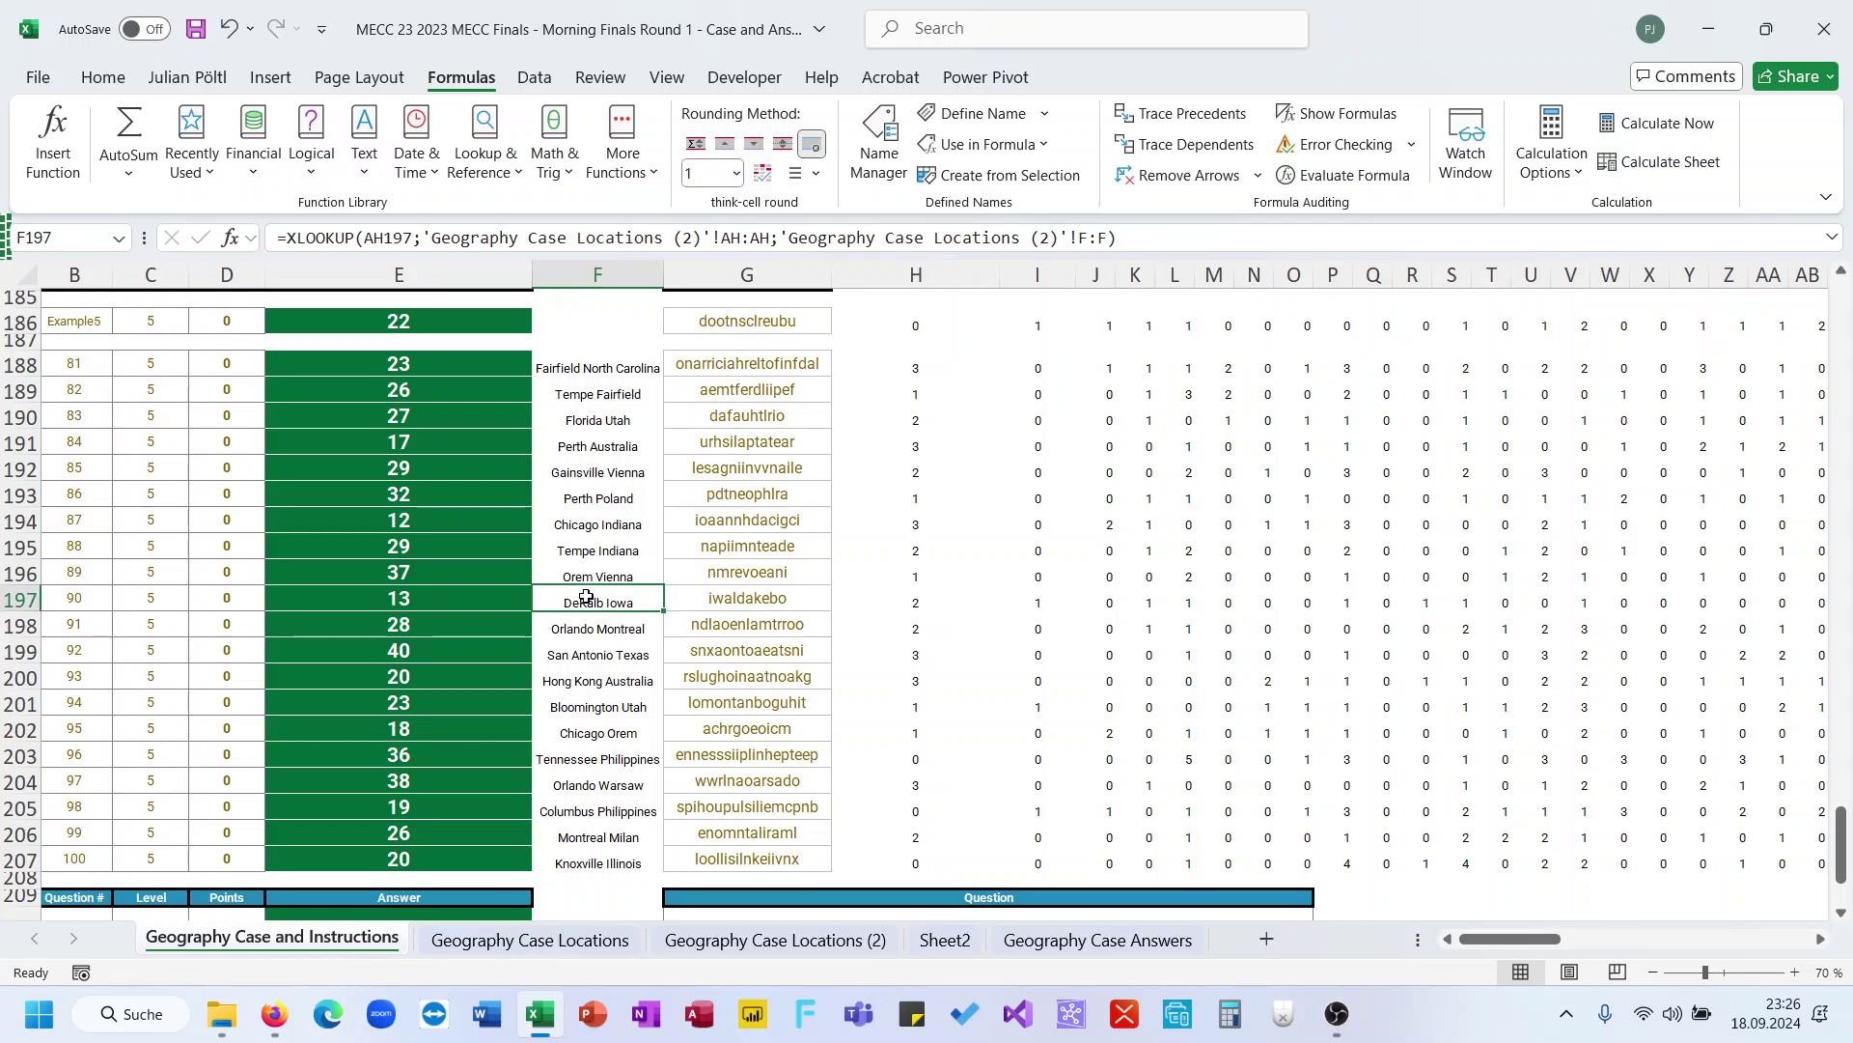
pyautogui.click(866, 942)
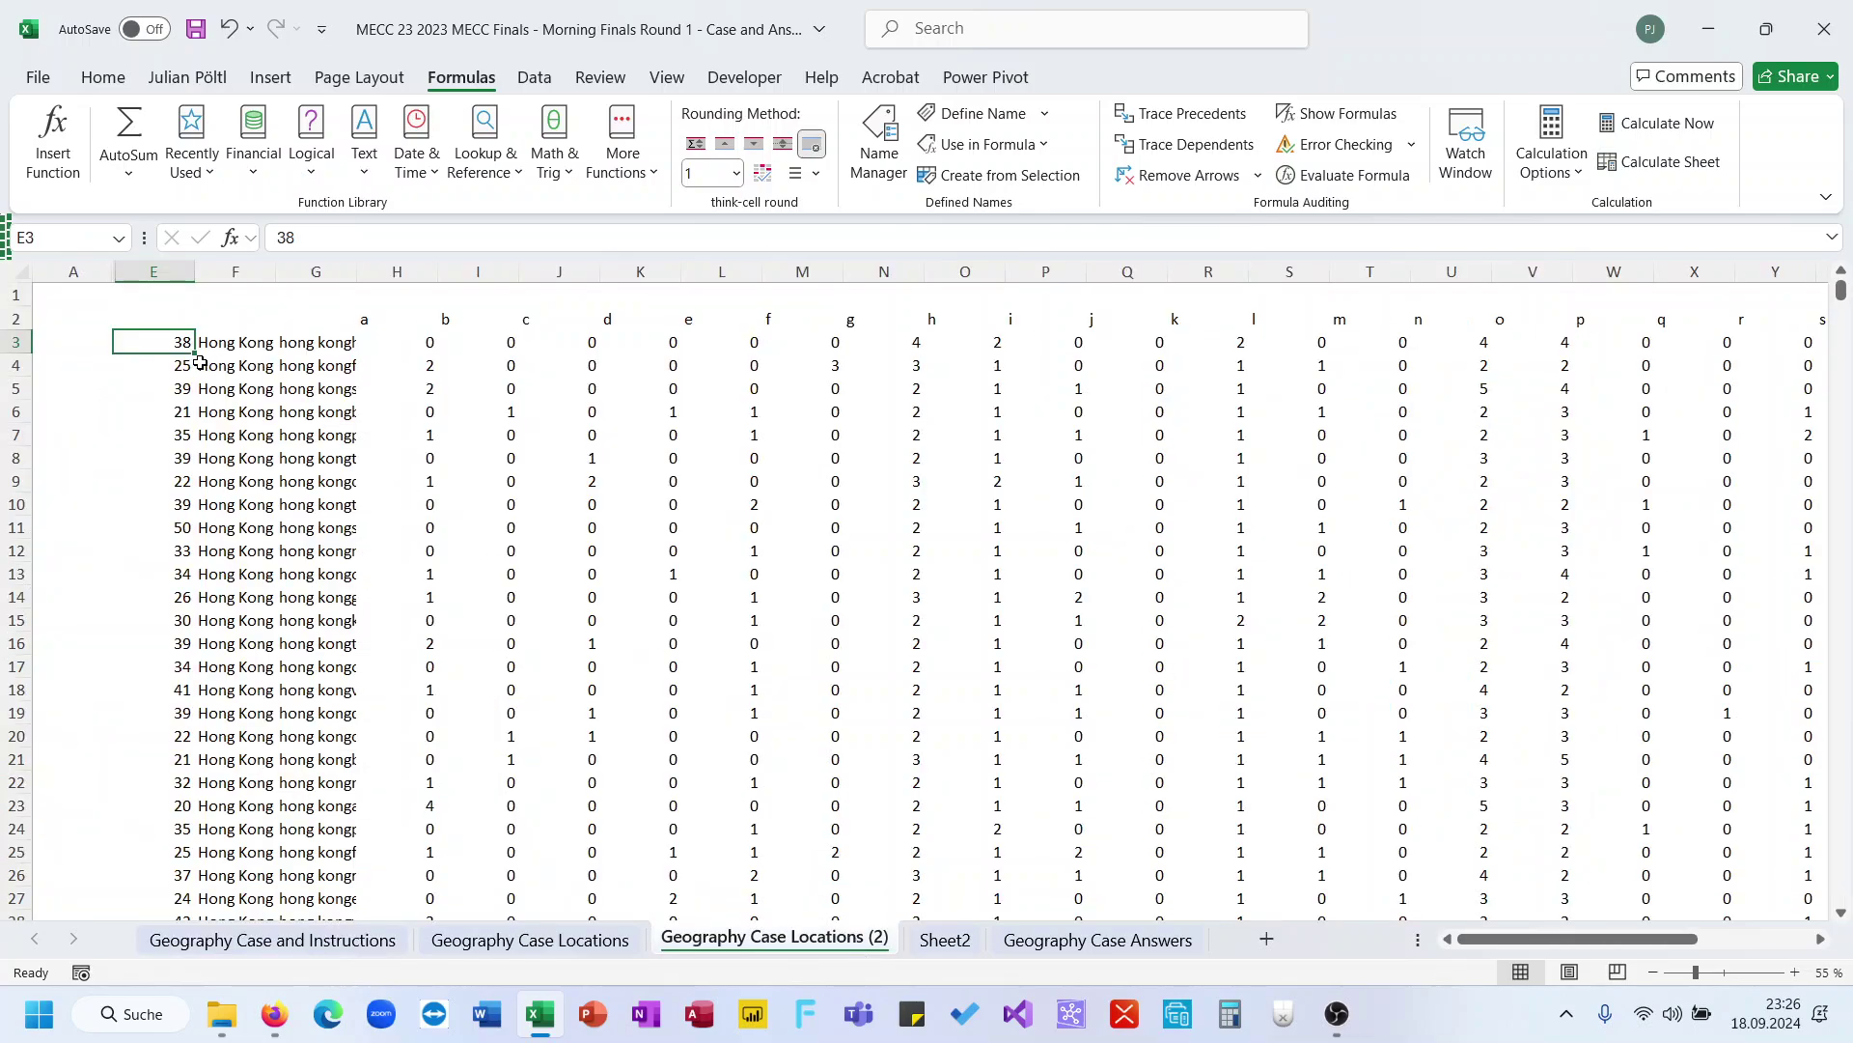
# Split the place pair in Sheet2 B1 into single characters by entering =MID(B1;SEQUENCE(LEN(B1));1) in D1
pyautogui.click(945, 942)
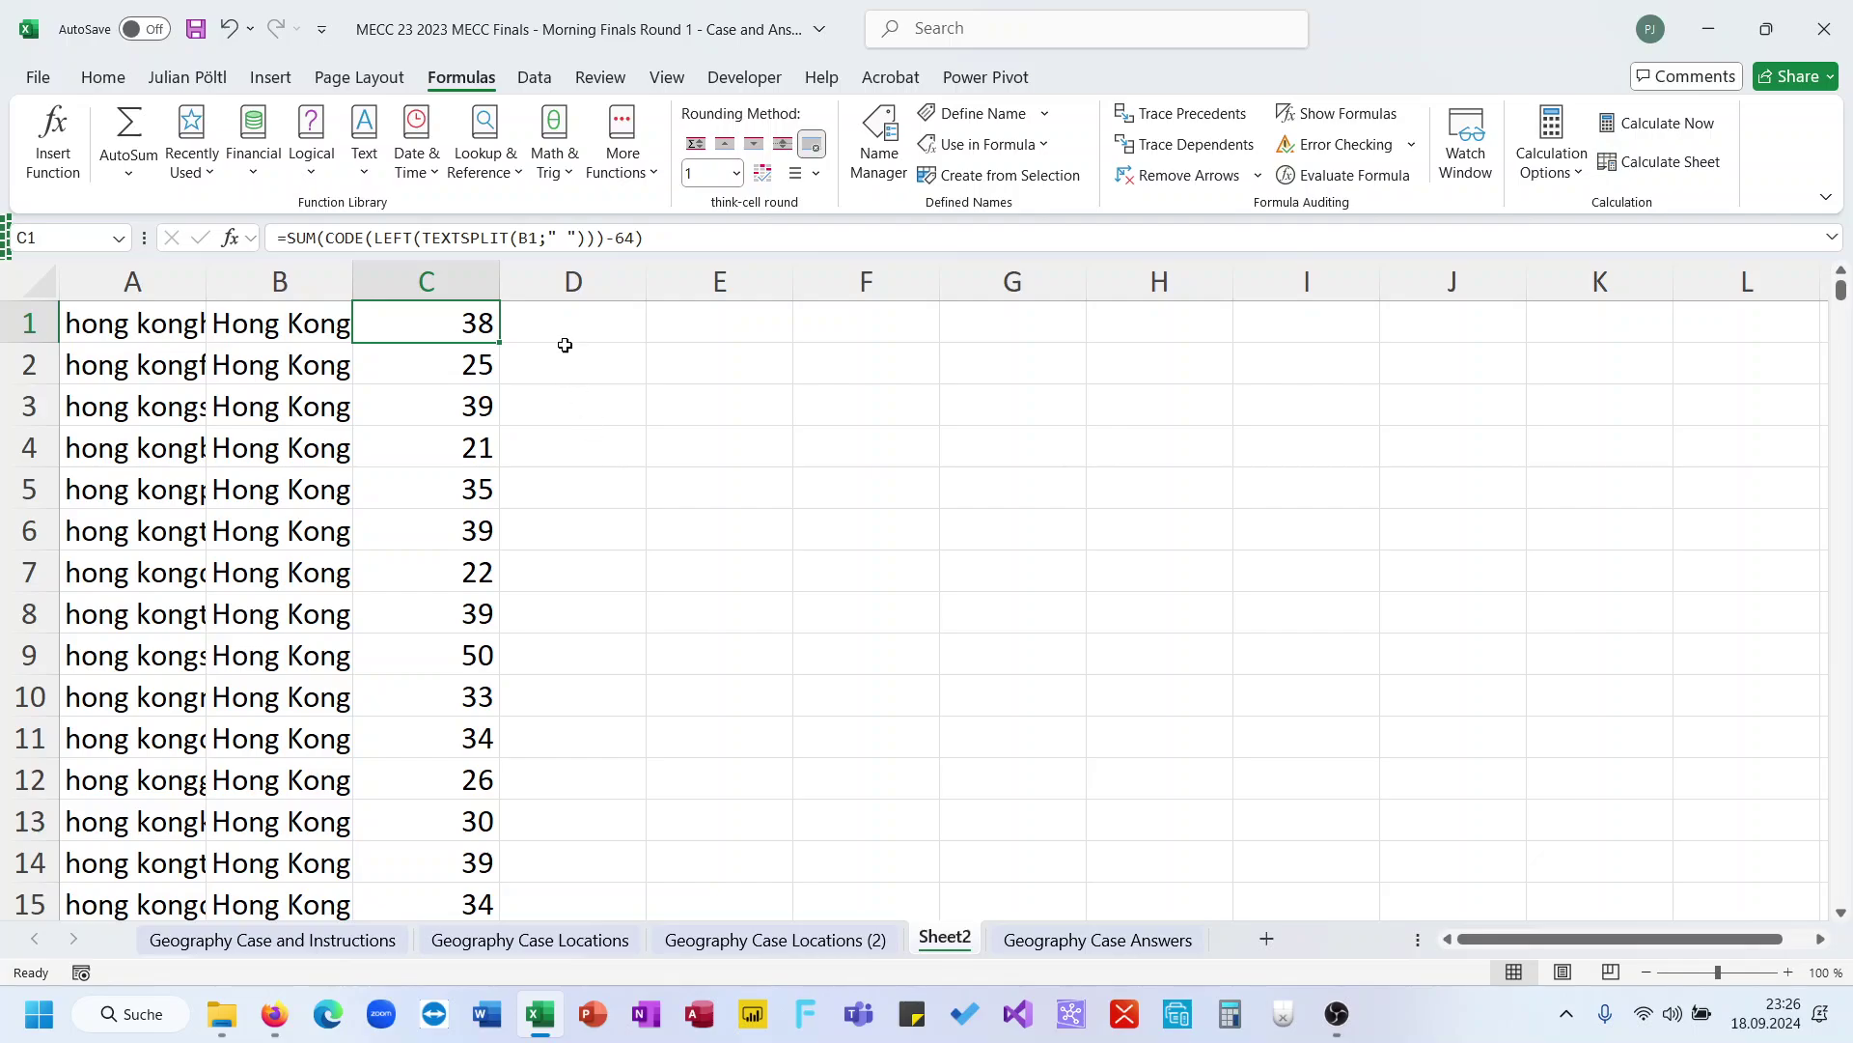
pyautogui.click(546, 309)
pyautogui.write('=')
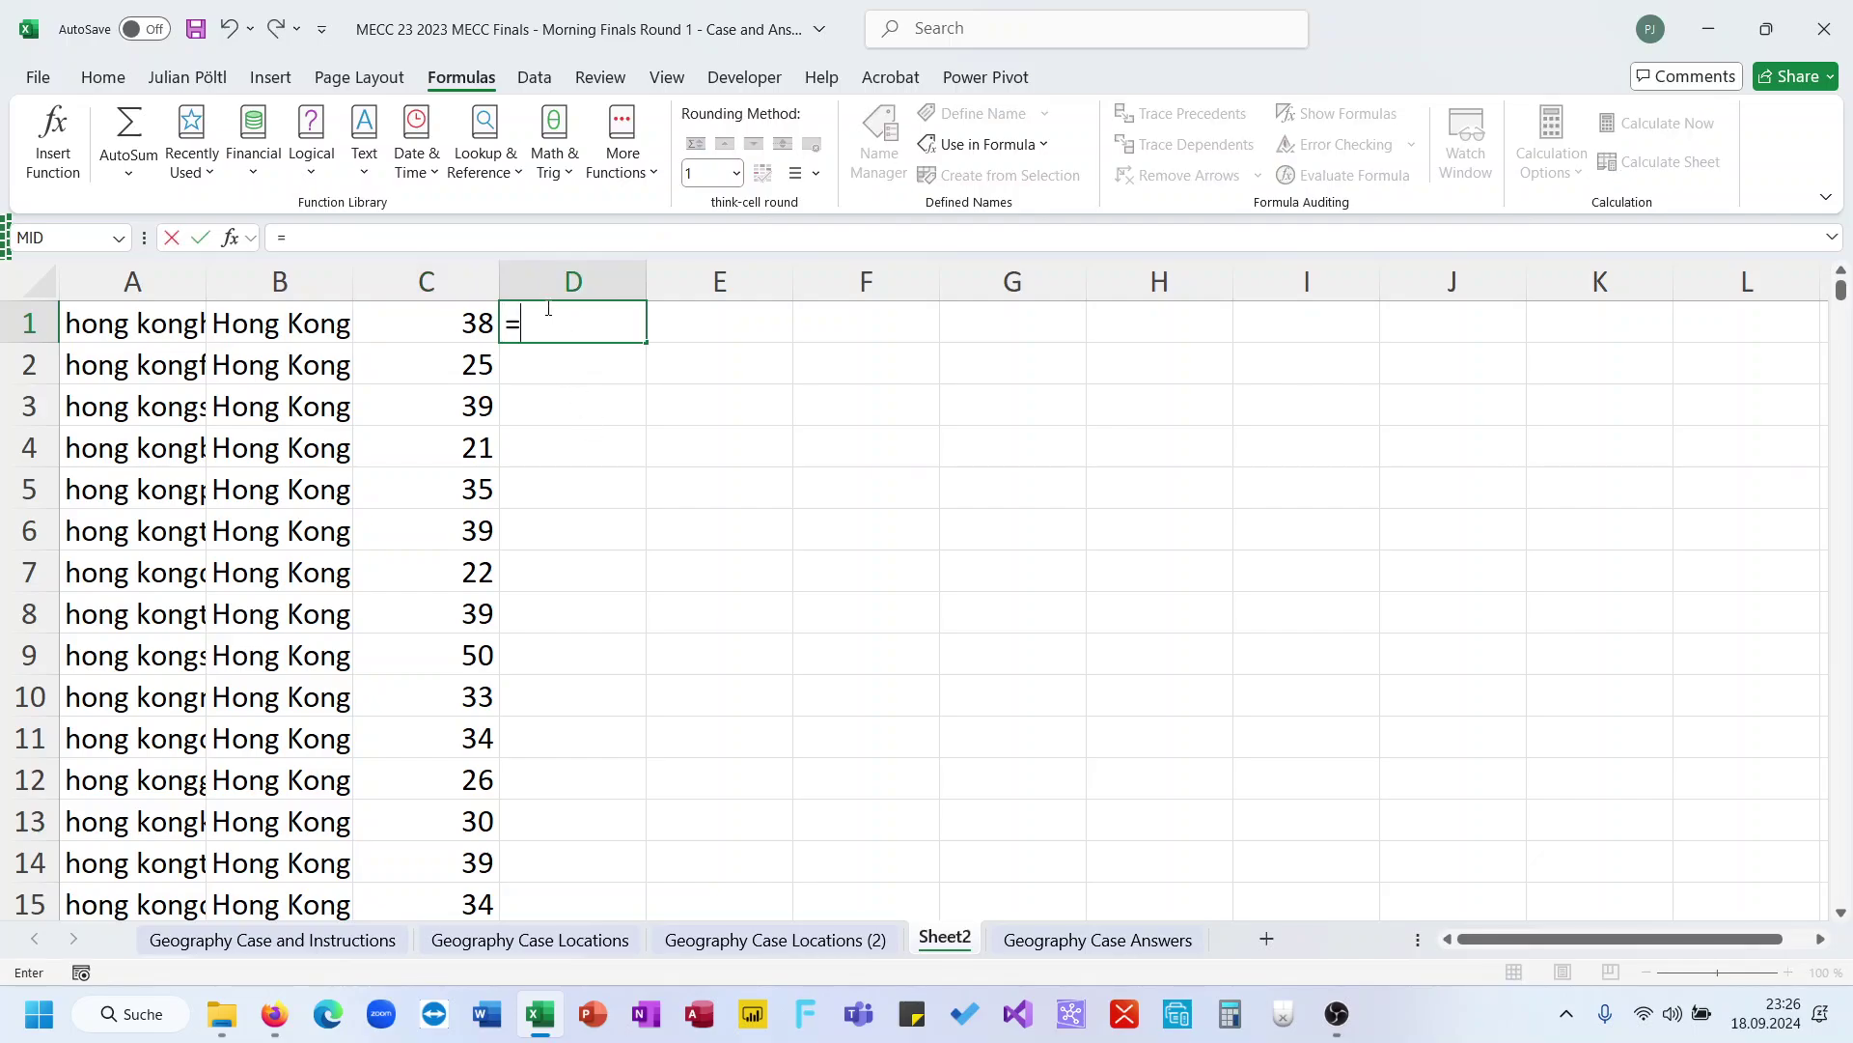
pyautogui.write('mid(')
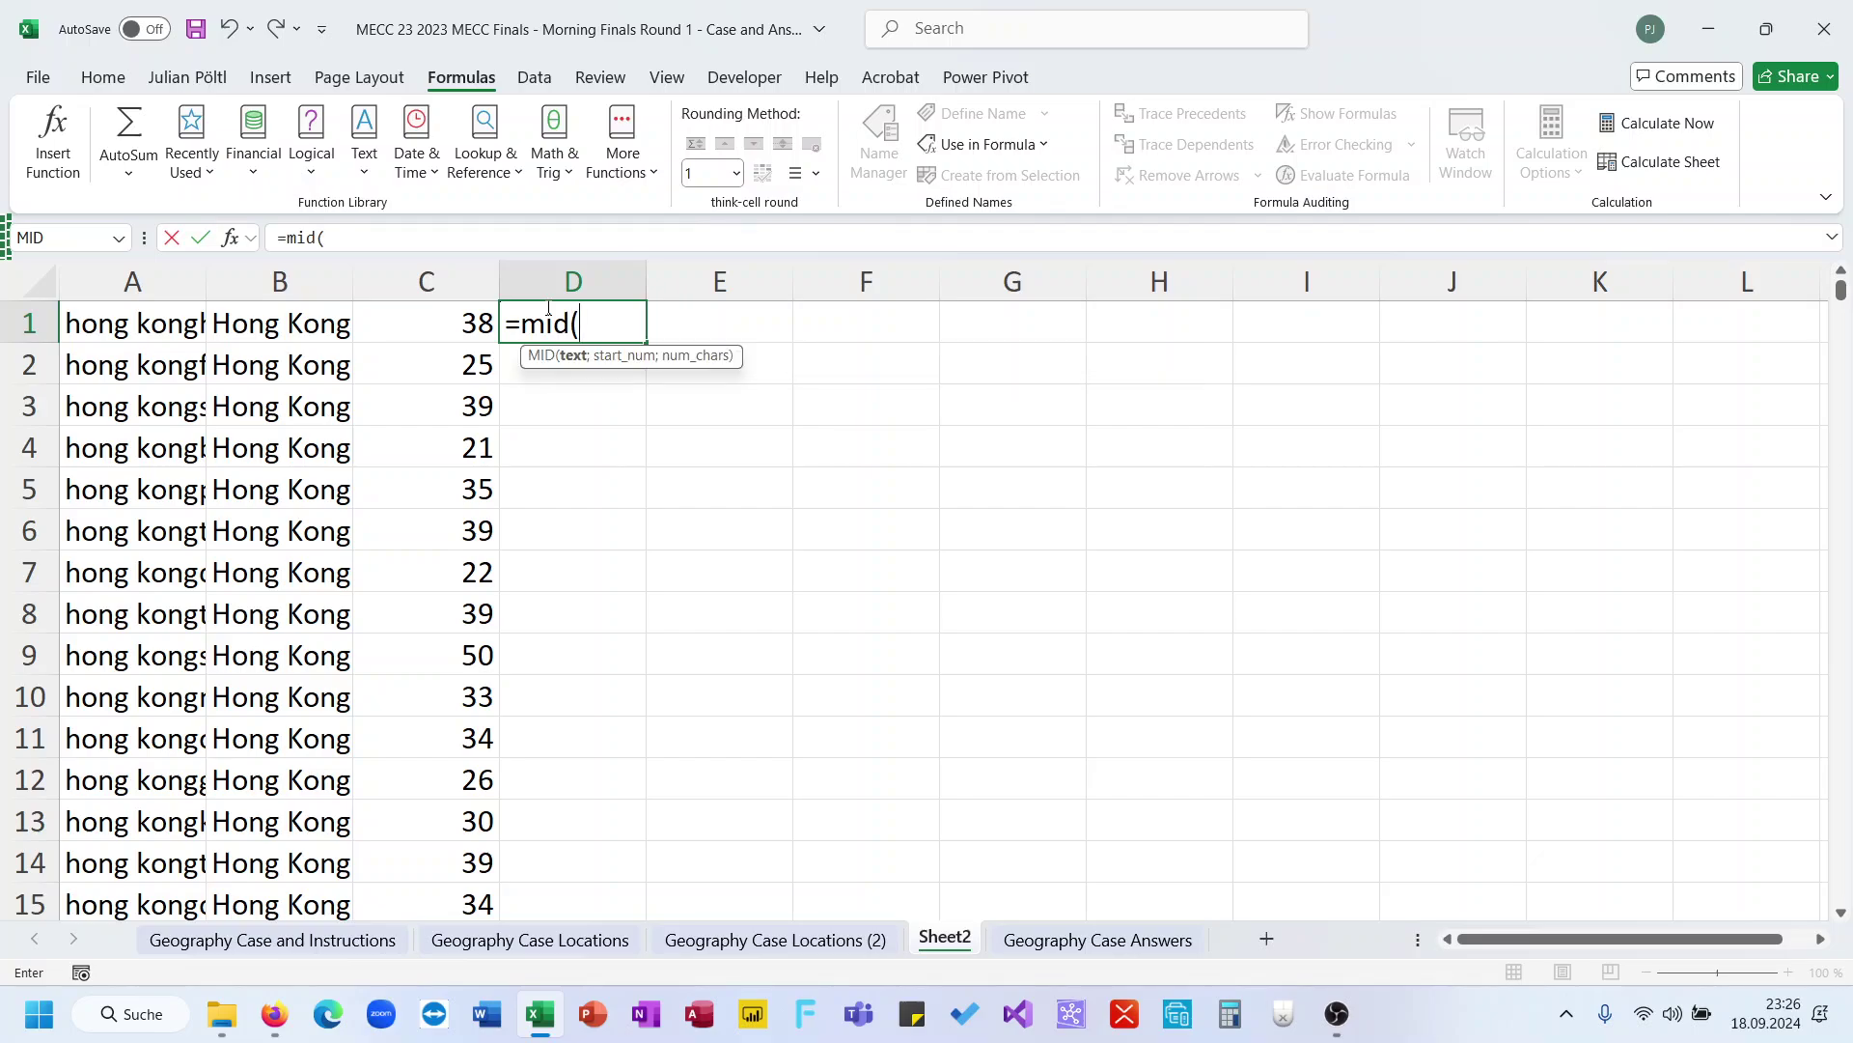
pyautogui.click(280, 318)
pyautogui.write(';se')
pyautogui.press('Down')
pyautogui.press('Down')
pyautogui.press('Down')
pyautogui.press('Down')
pyautogui.press('Down')
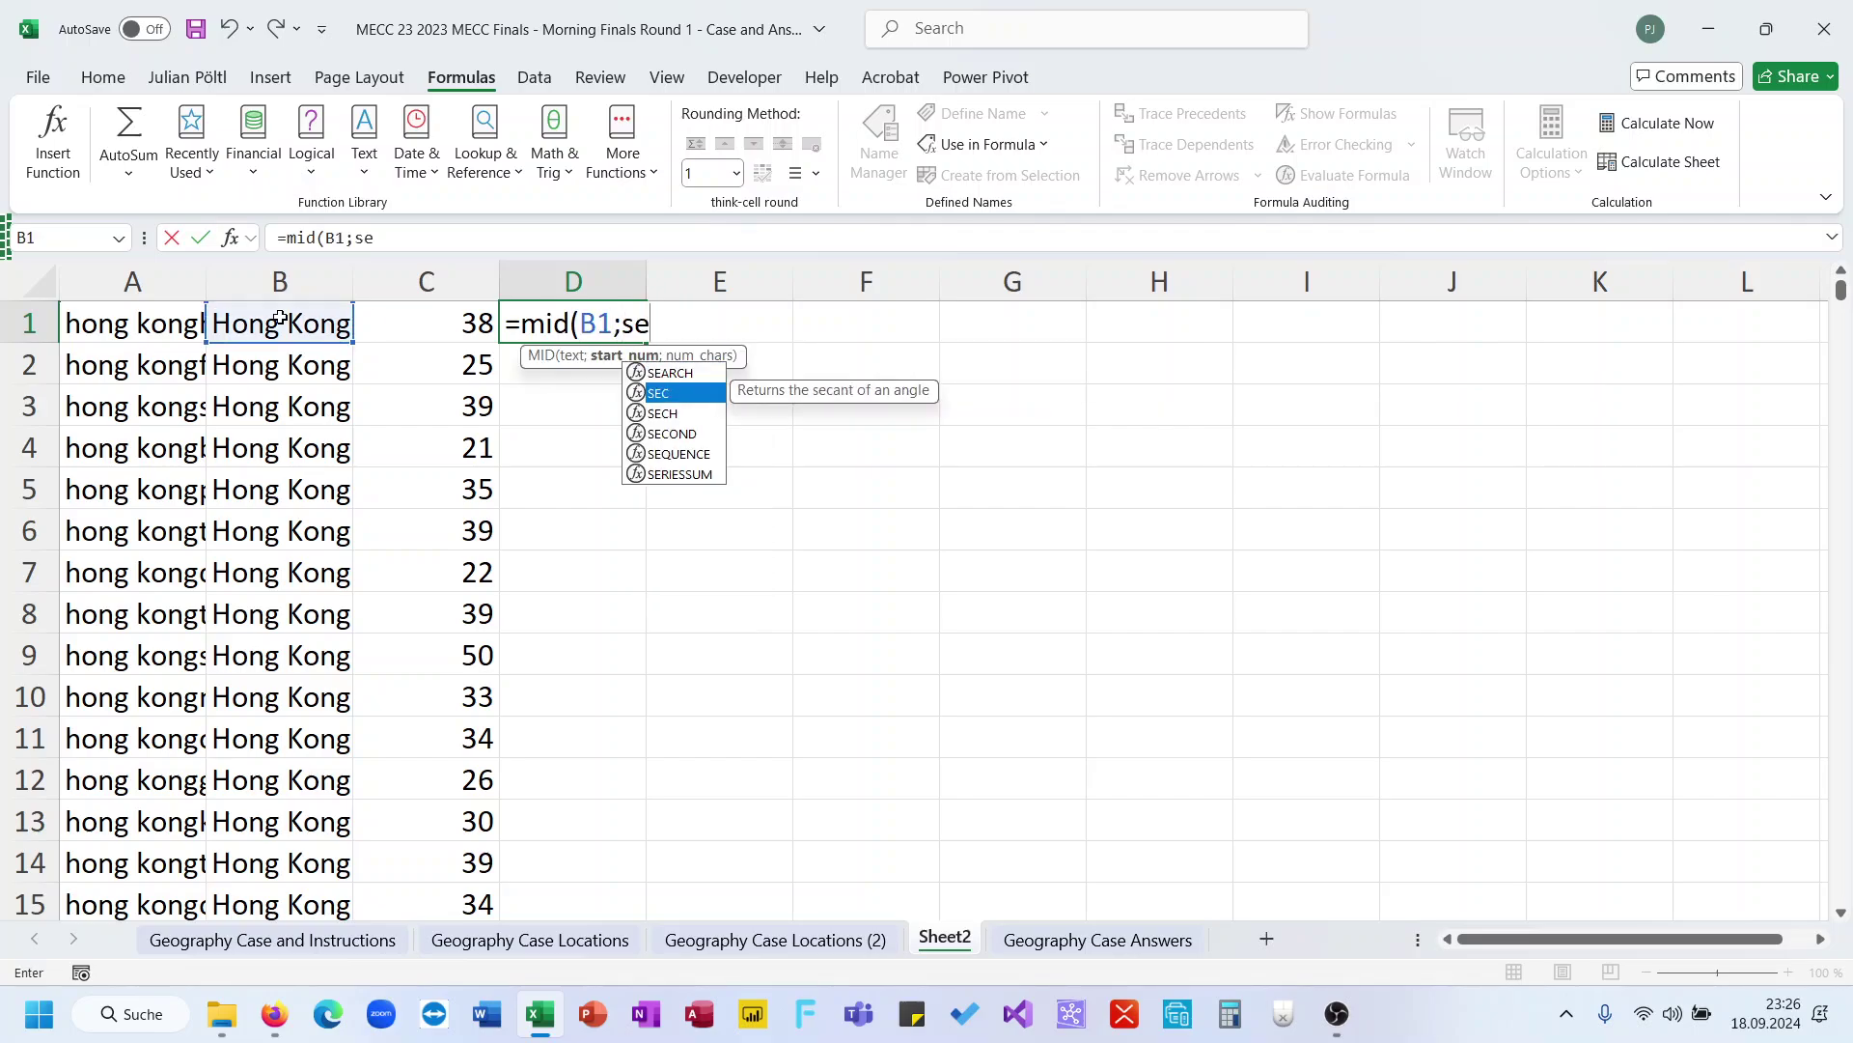
pyautogui.press('Tab')
pyautogui.write('len(')
pyautogui.click(280, 319)
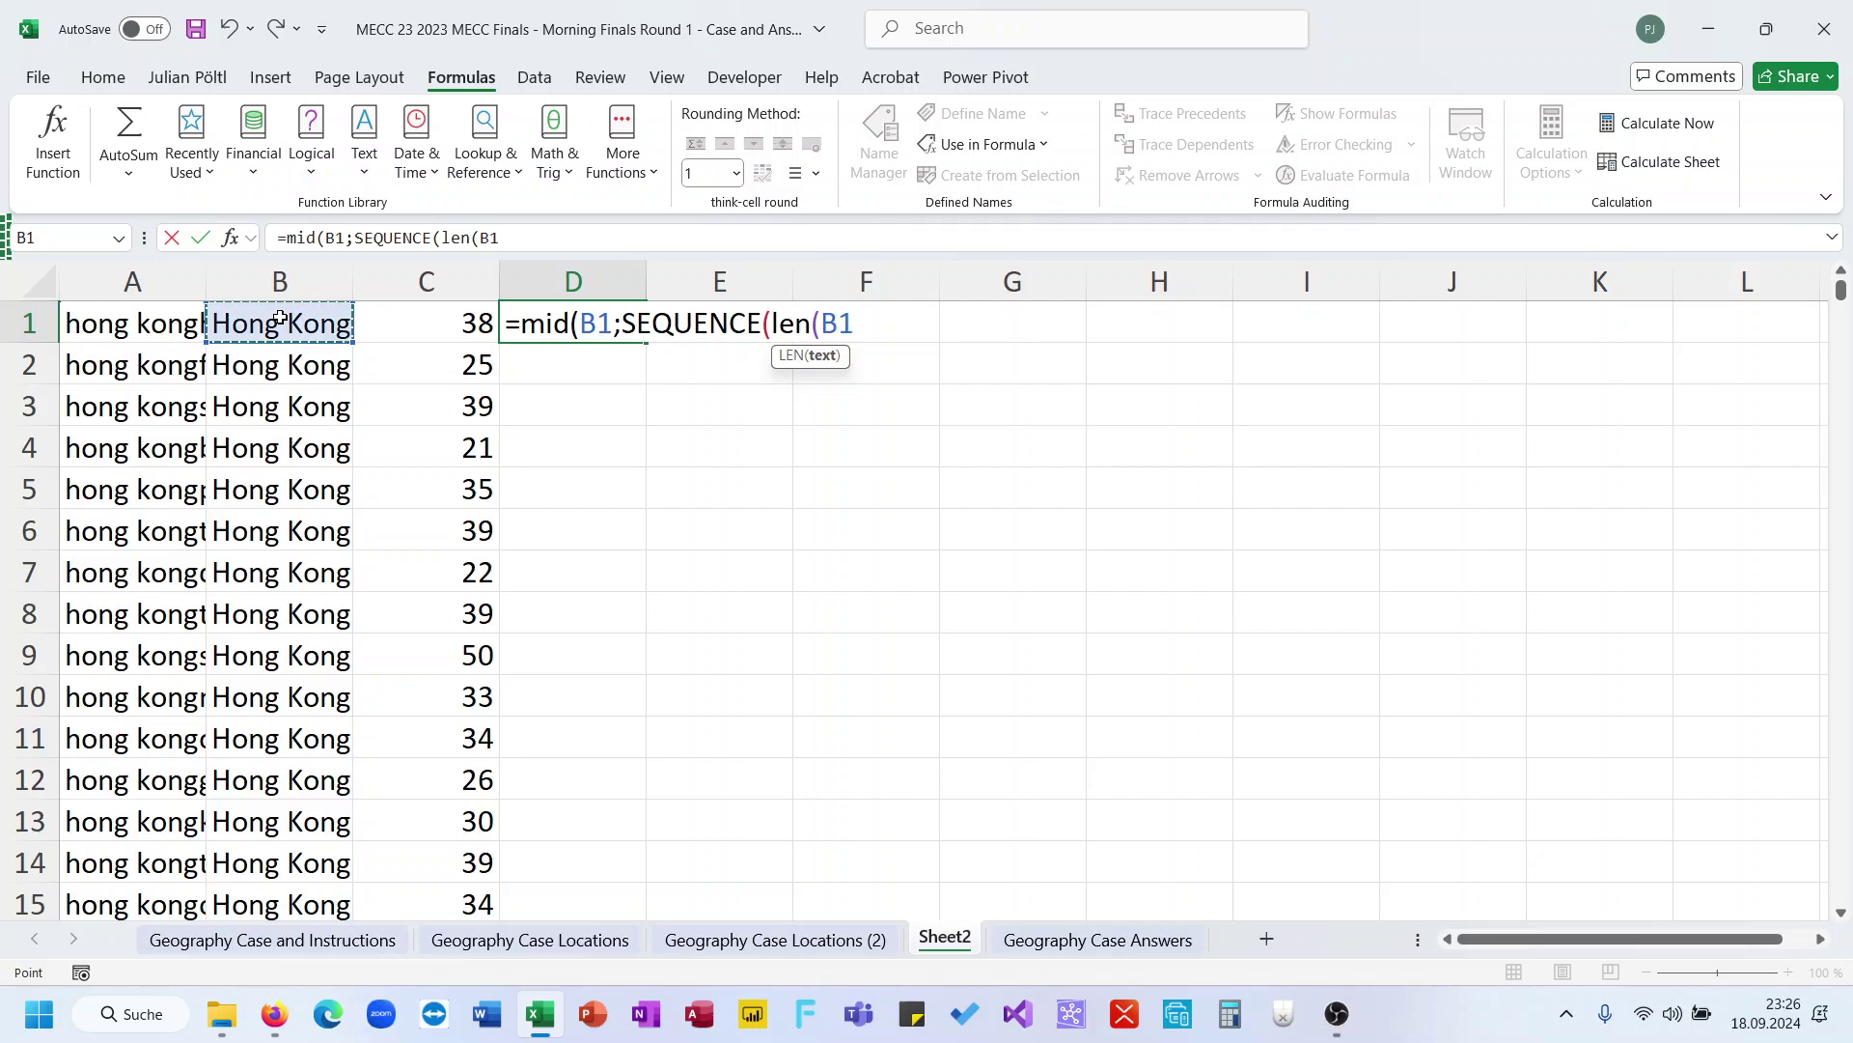
pyautogui.write(');')
pyautogui.press('BackSpace')
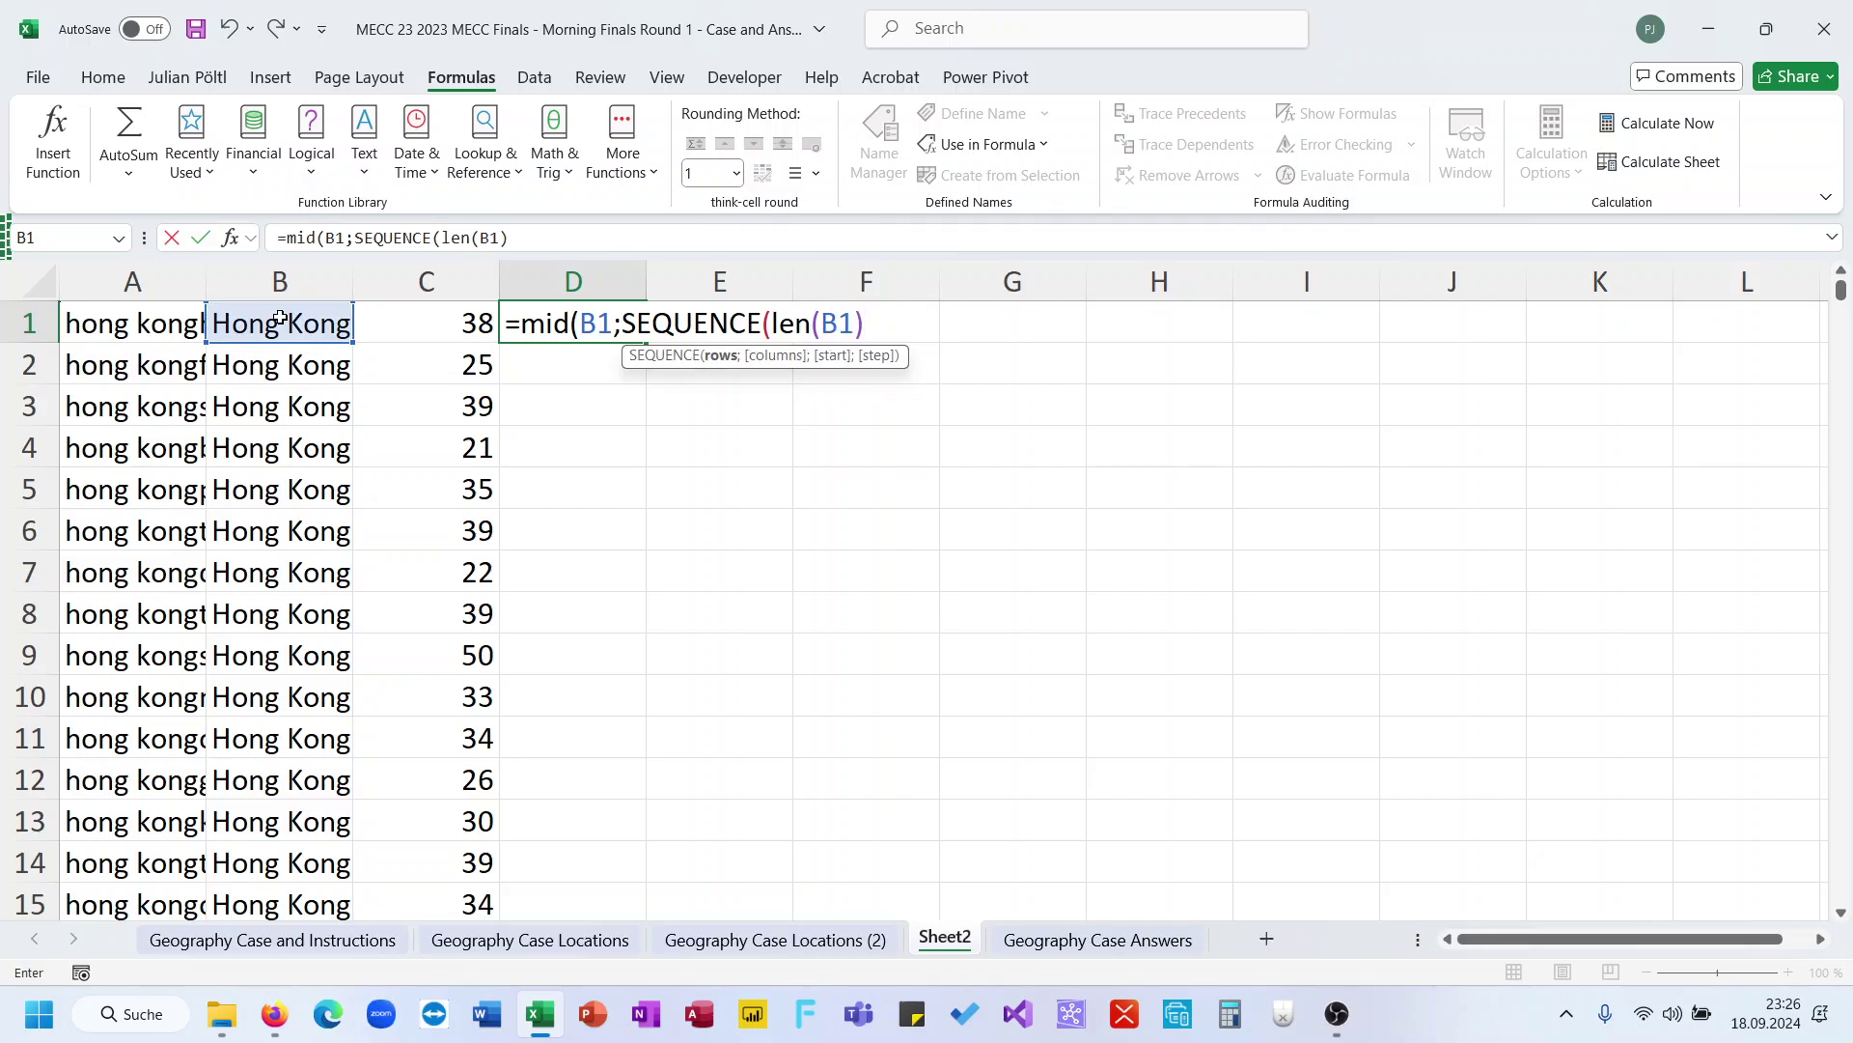
pyautogui.write(');1')
pyautogui.press('Return')
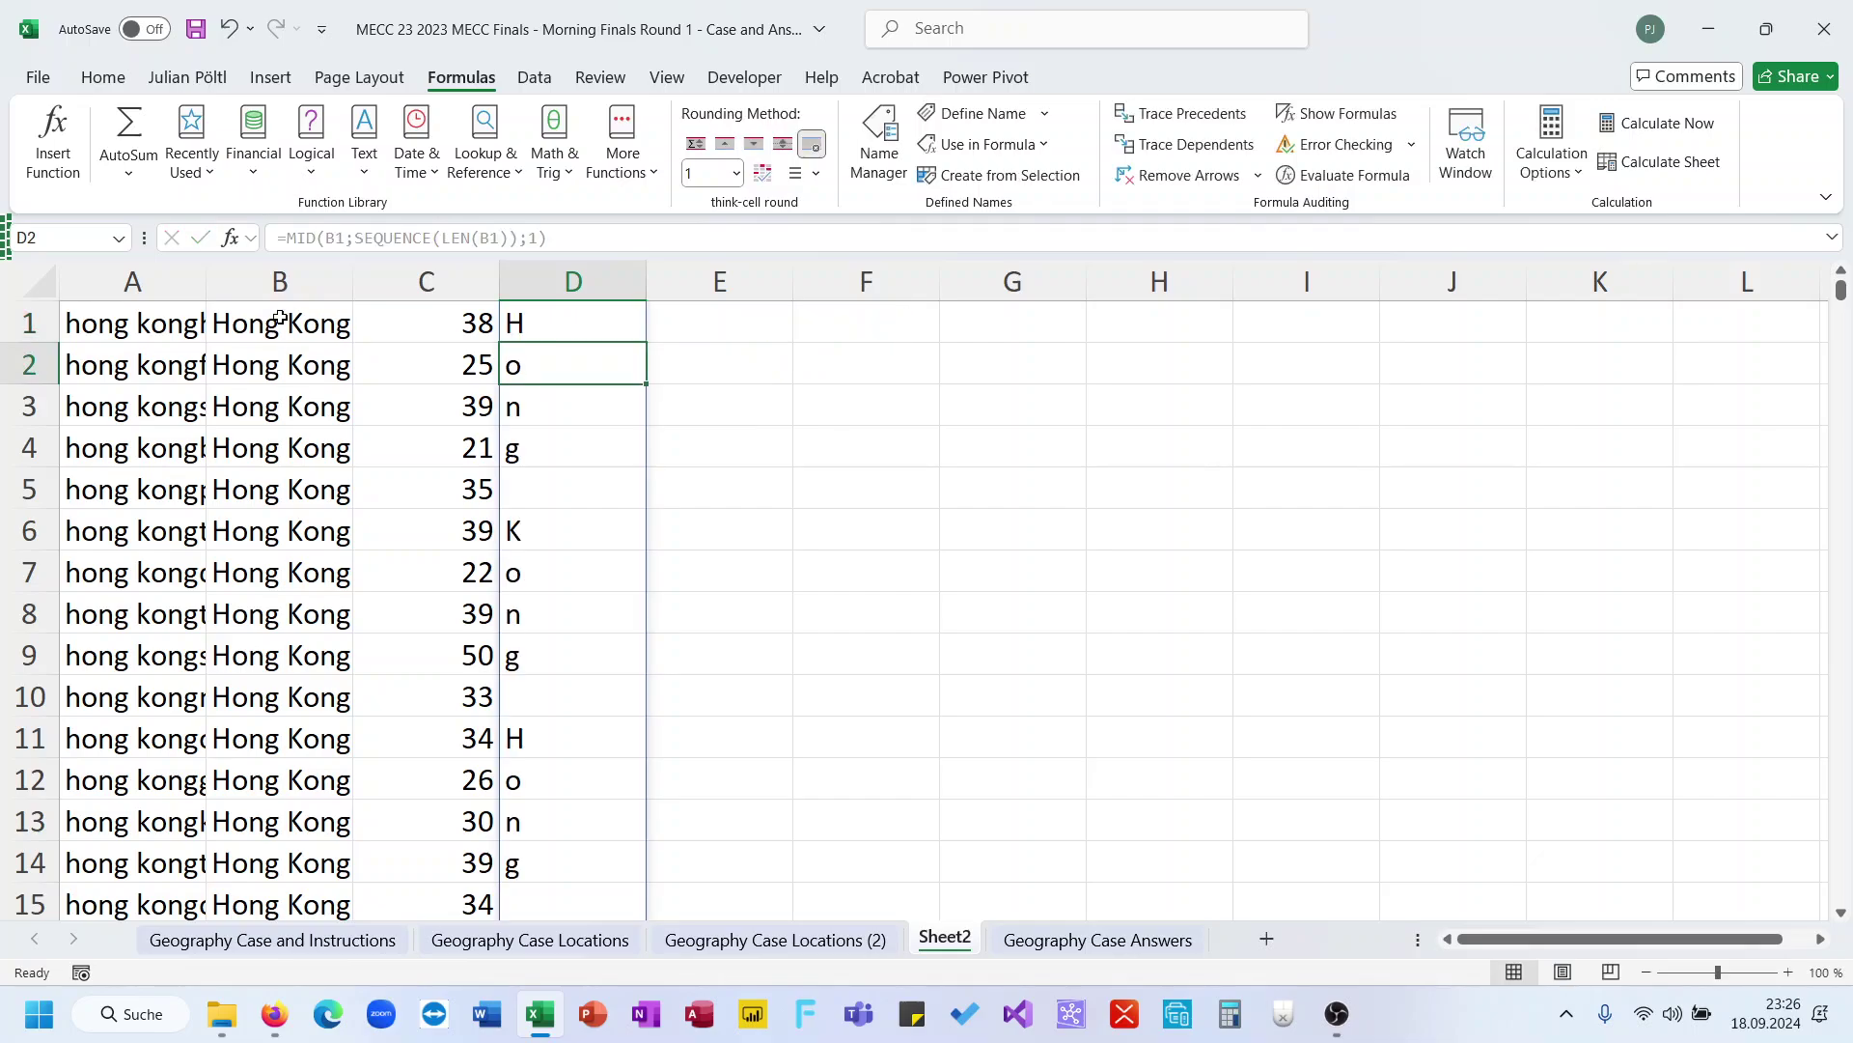
# Check the extent of the split characters, and extend D1 with LET, naming them S and filtering S by UPPER(S)=S
pyautogui.press('Up')
pyautogui.hotkey('ctrl', 'Down')
pyautogui.hotkey('ctrl', 'Up')
pyautogui.hotkey('ctrl', 'Down')
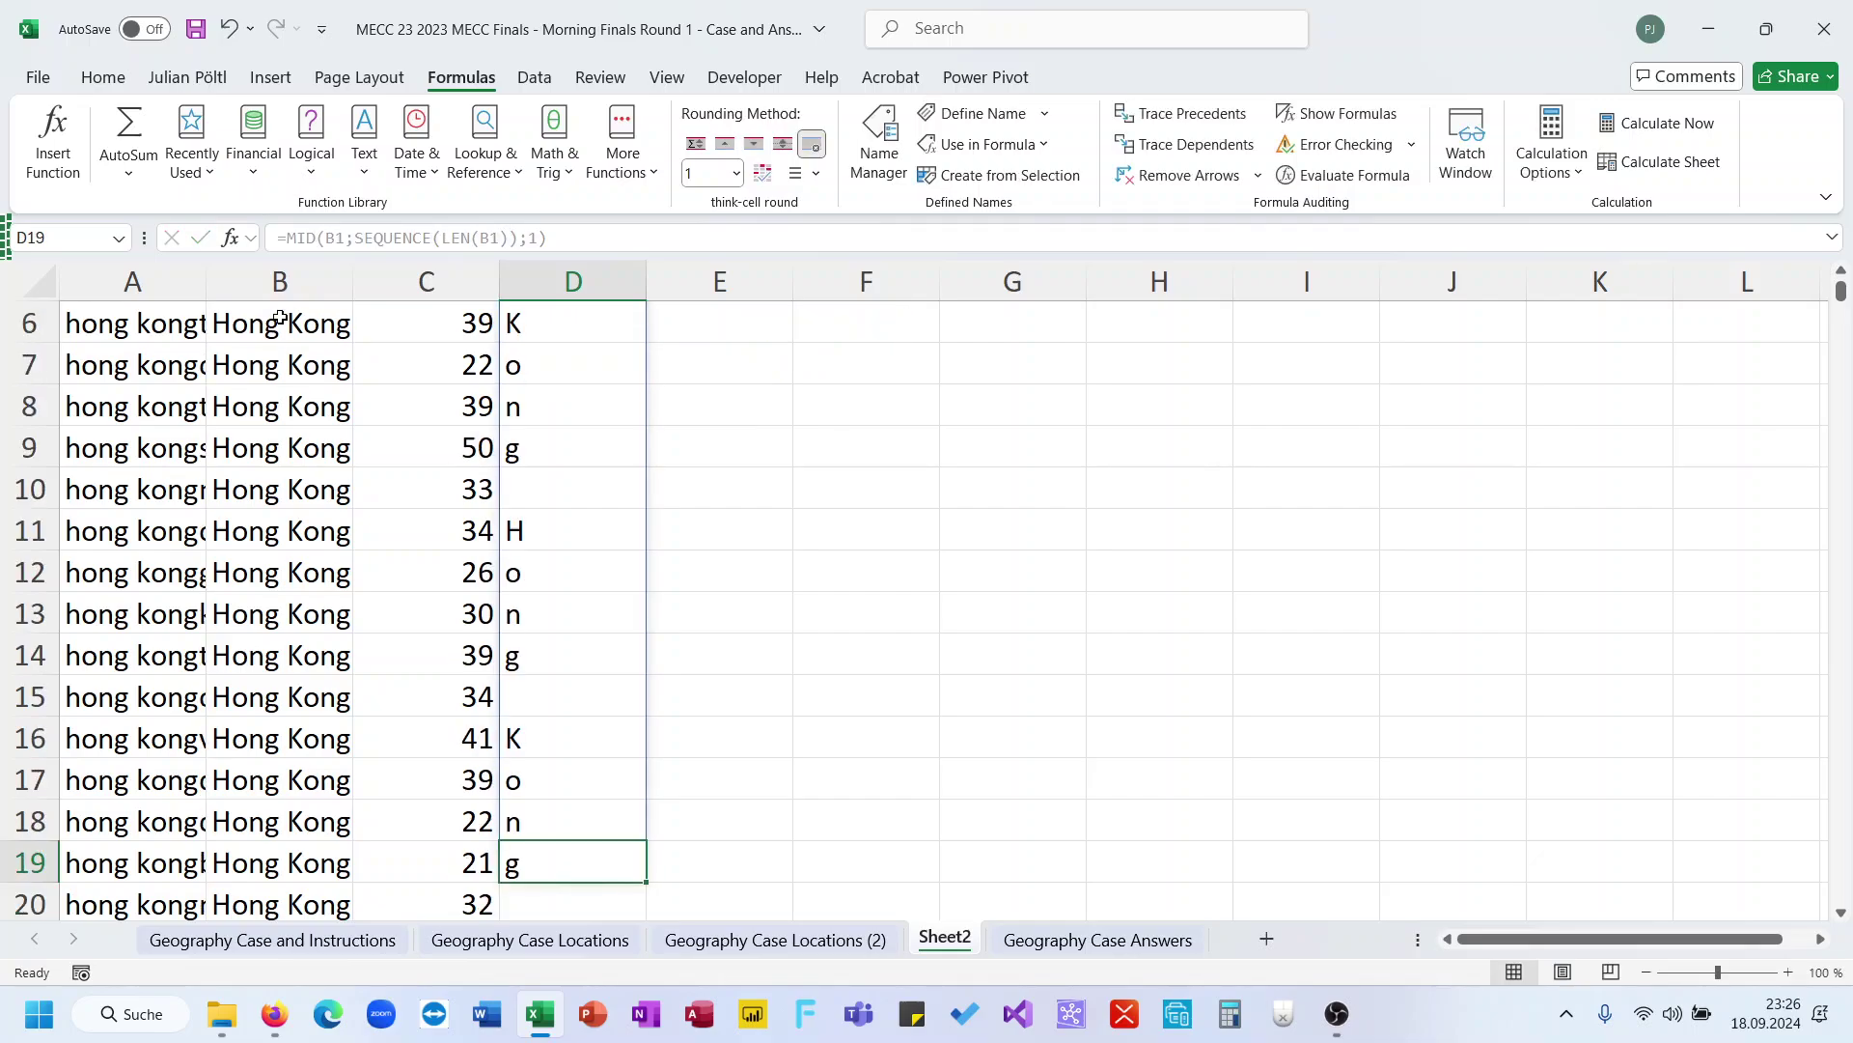
pyautogui.hotkey('ctrl', 'Up')
pyautogui.scroll(1, 411, 436)
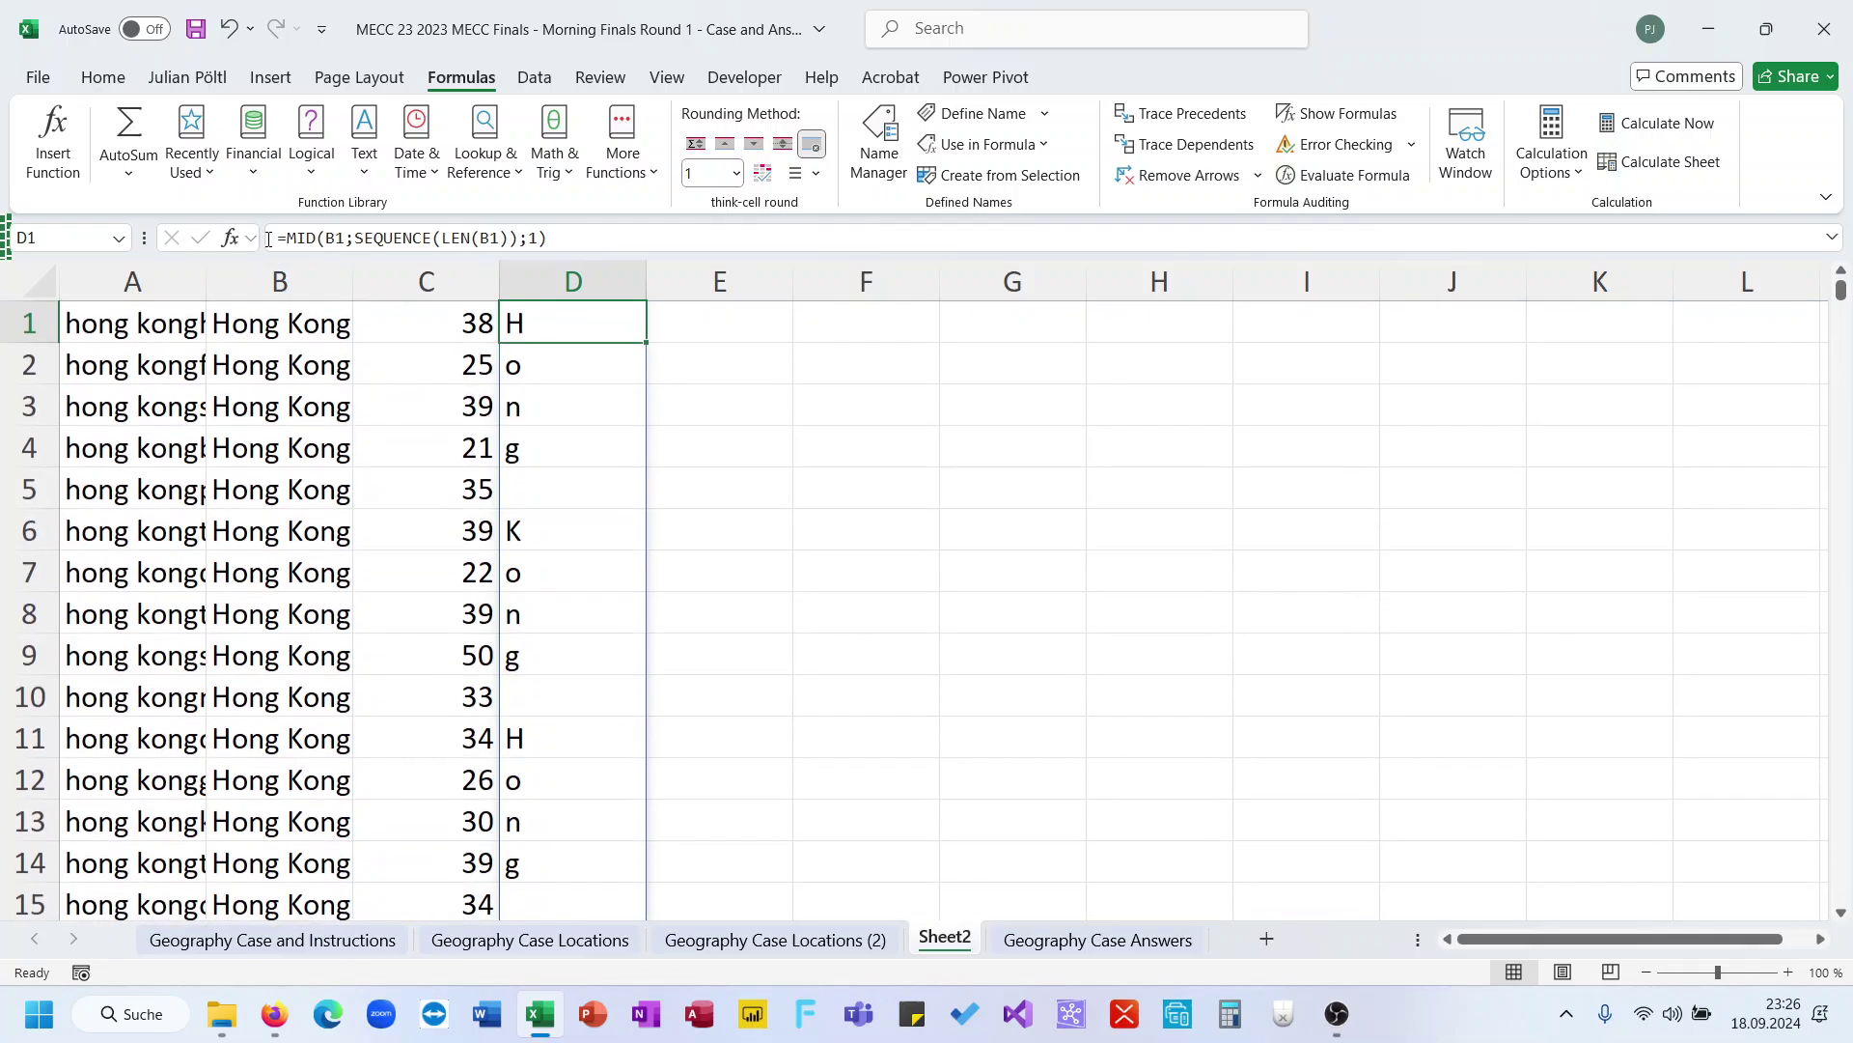
pyautogui.click(302, 247)
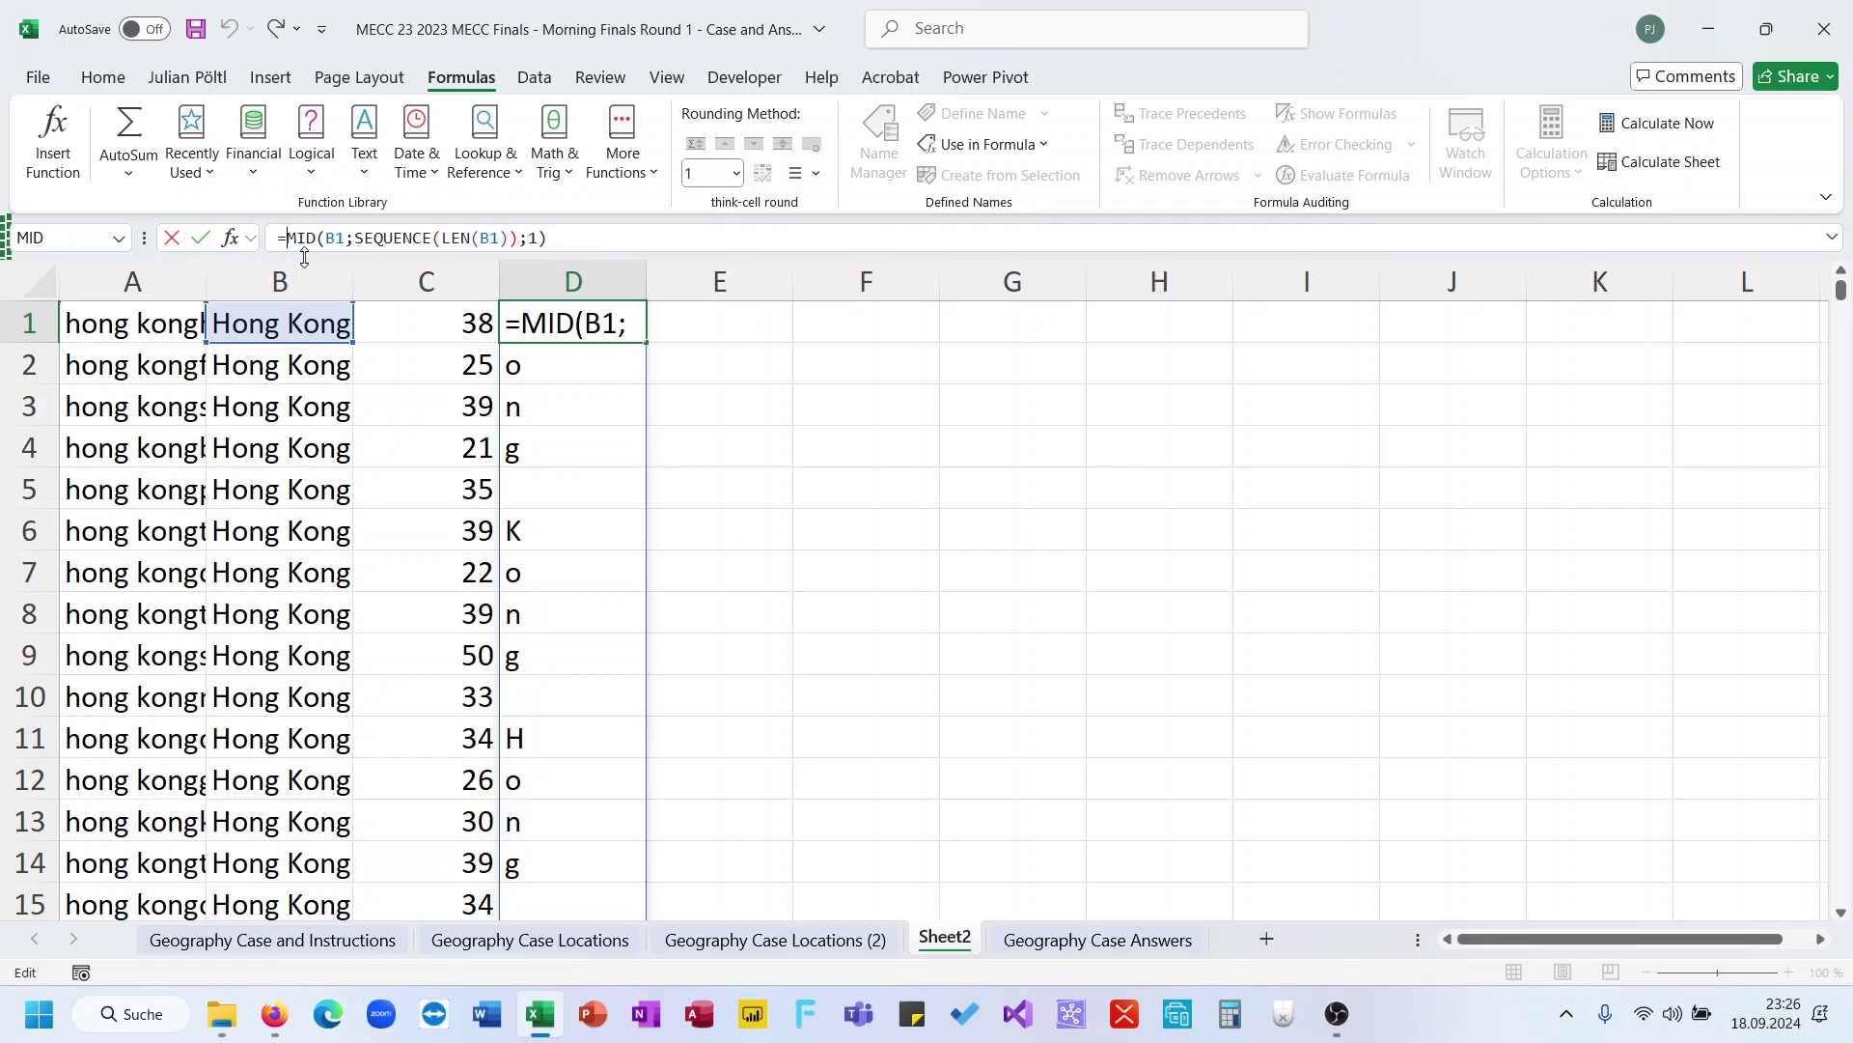
pyautogui.write('Let(')
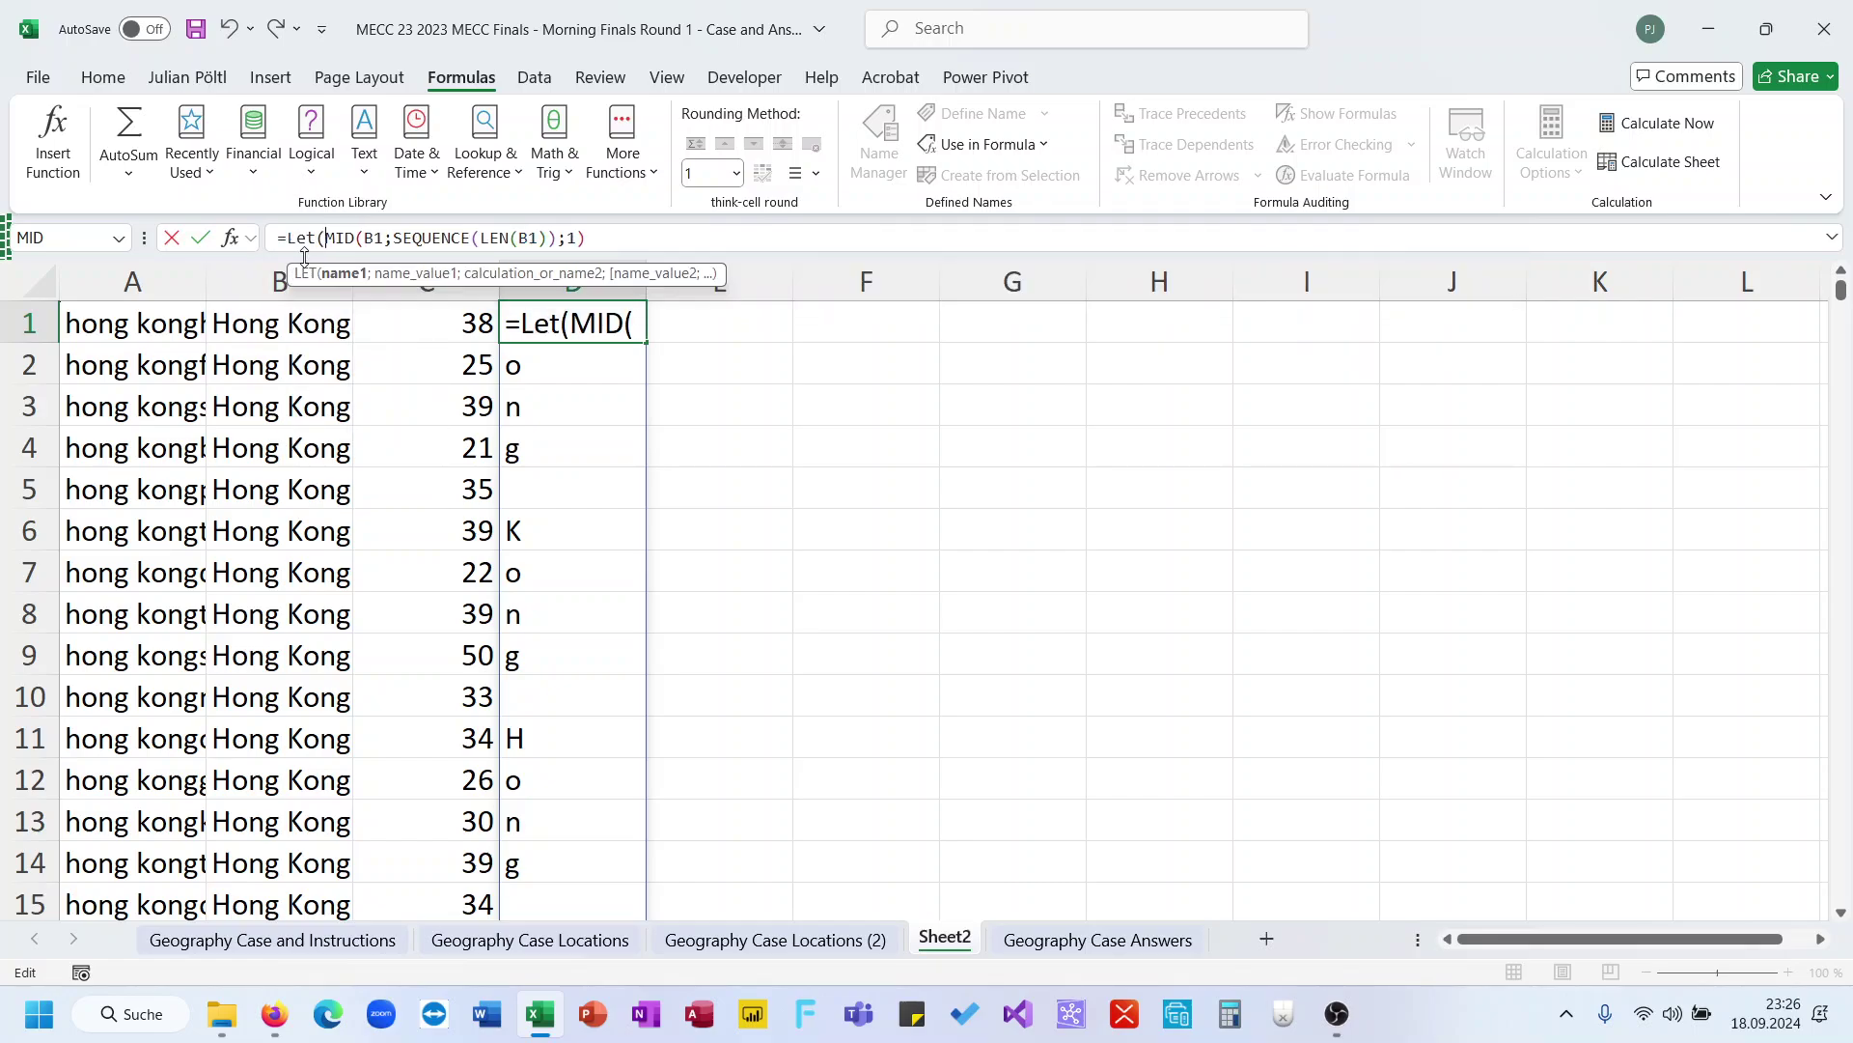
pyautogui.write('S;')
pyautogui.click(642, 235)
pyautogui.write(';')
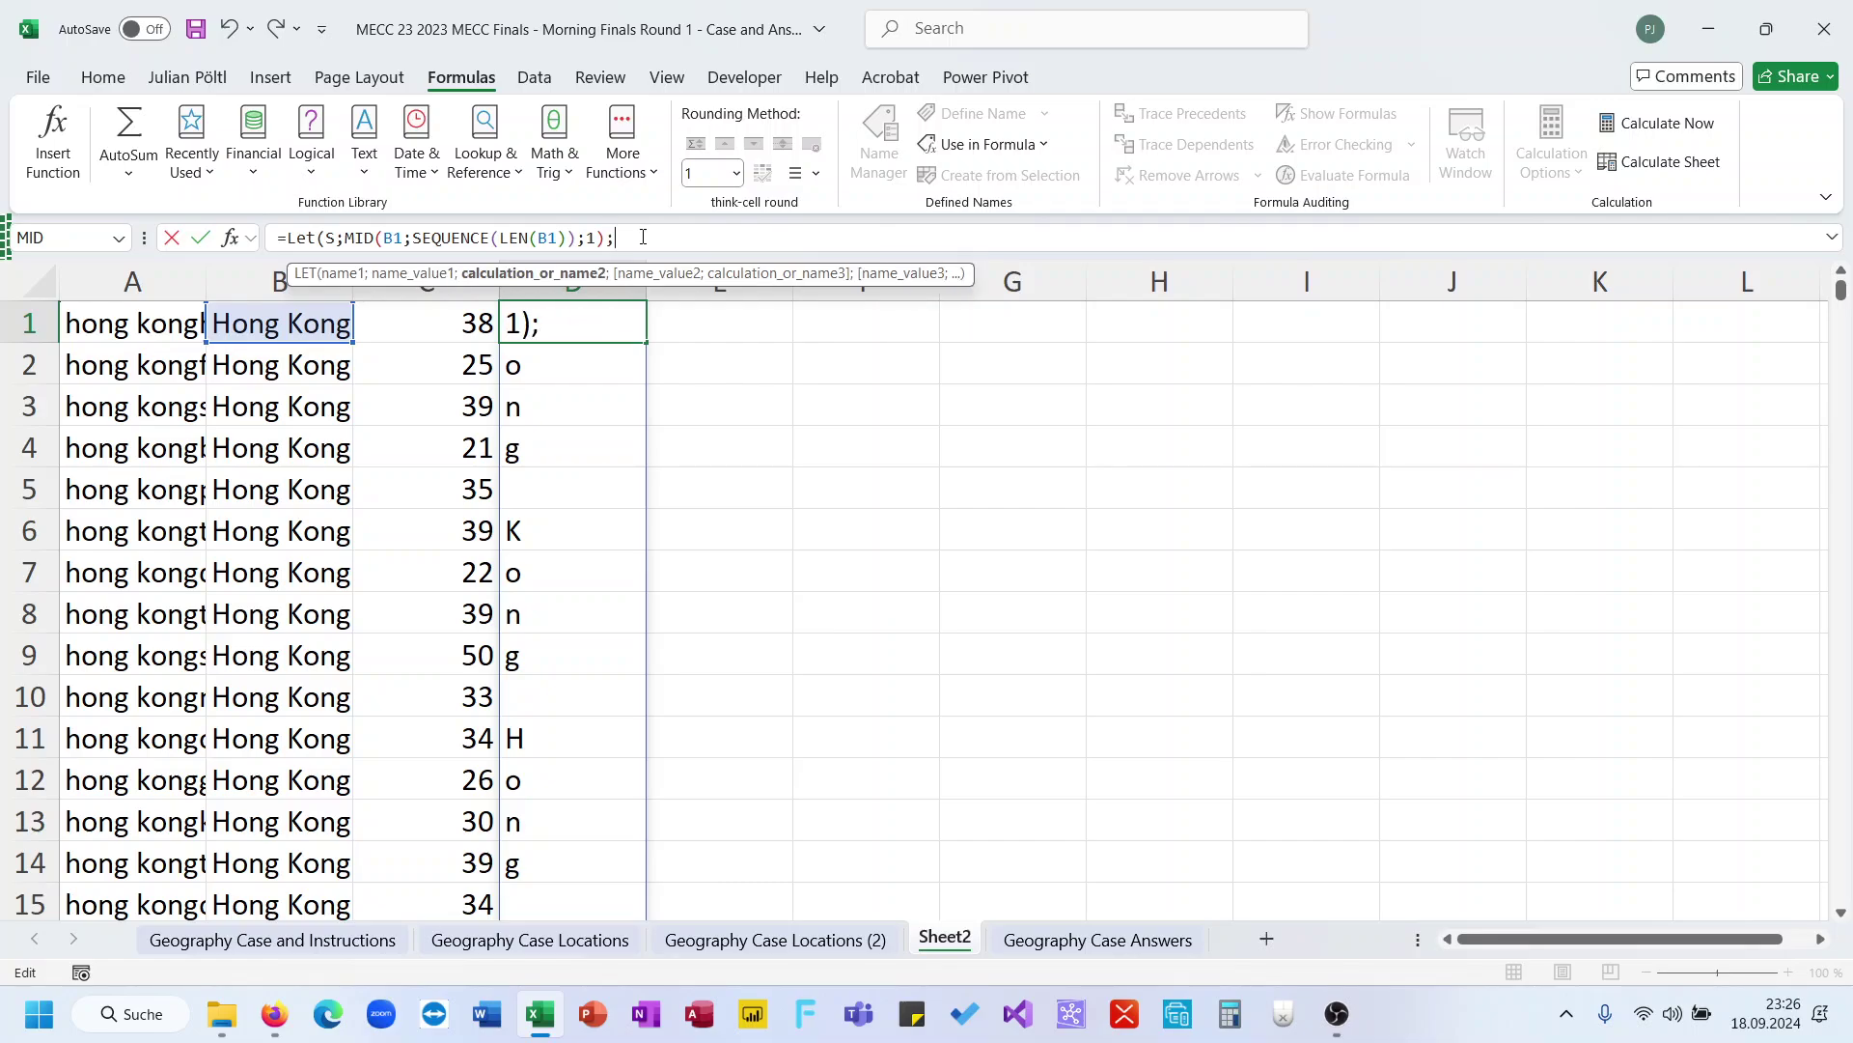
pyautogui.write('Fil')
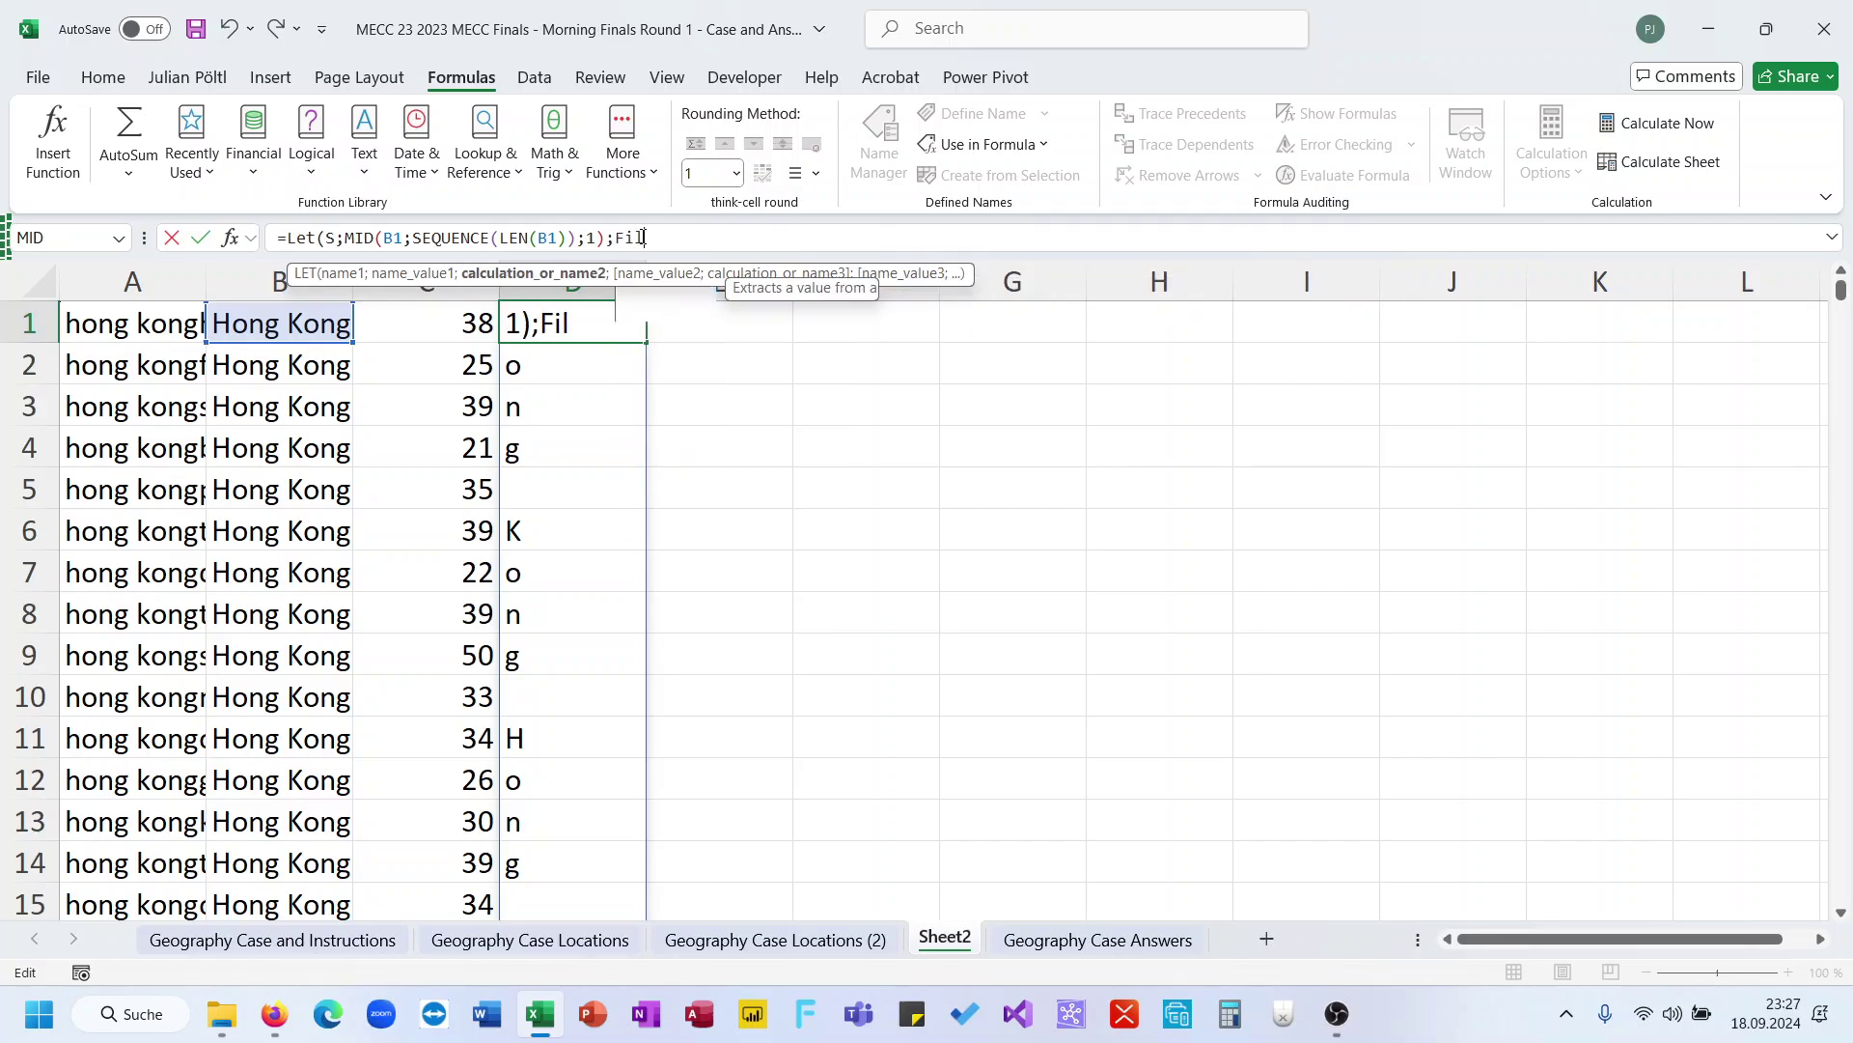
pyautogui.press('Tab')
pyautogui.write('S;')
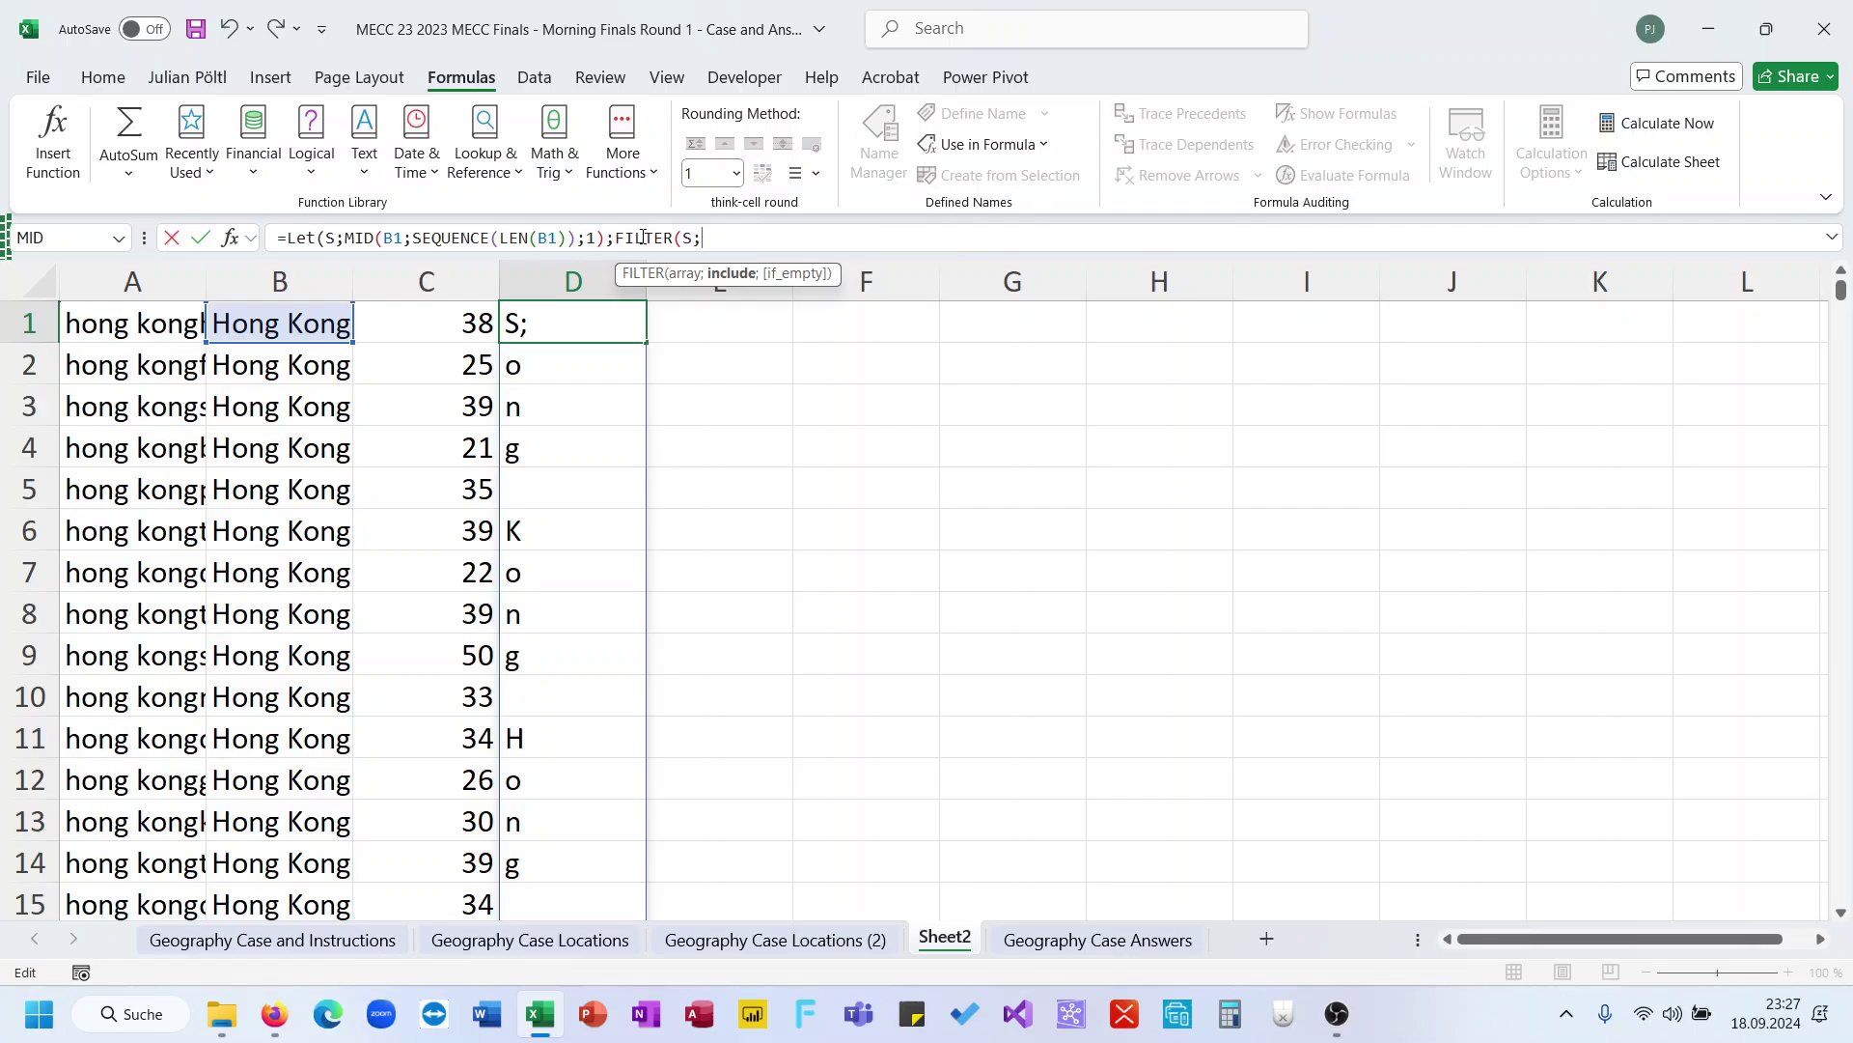
pyautogui.write('Upp')
pyautogui.press('Tab')
pyautogui.write('S)=S)')
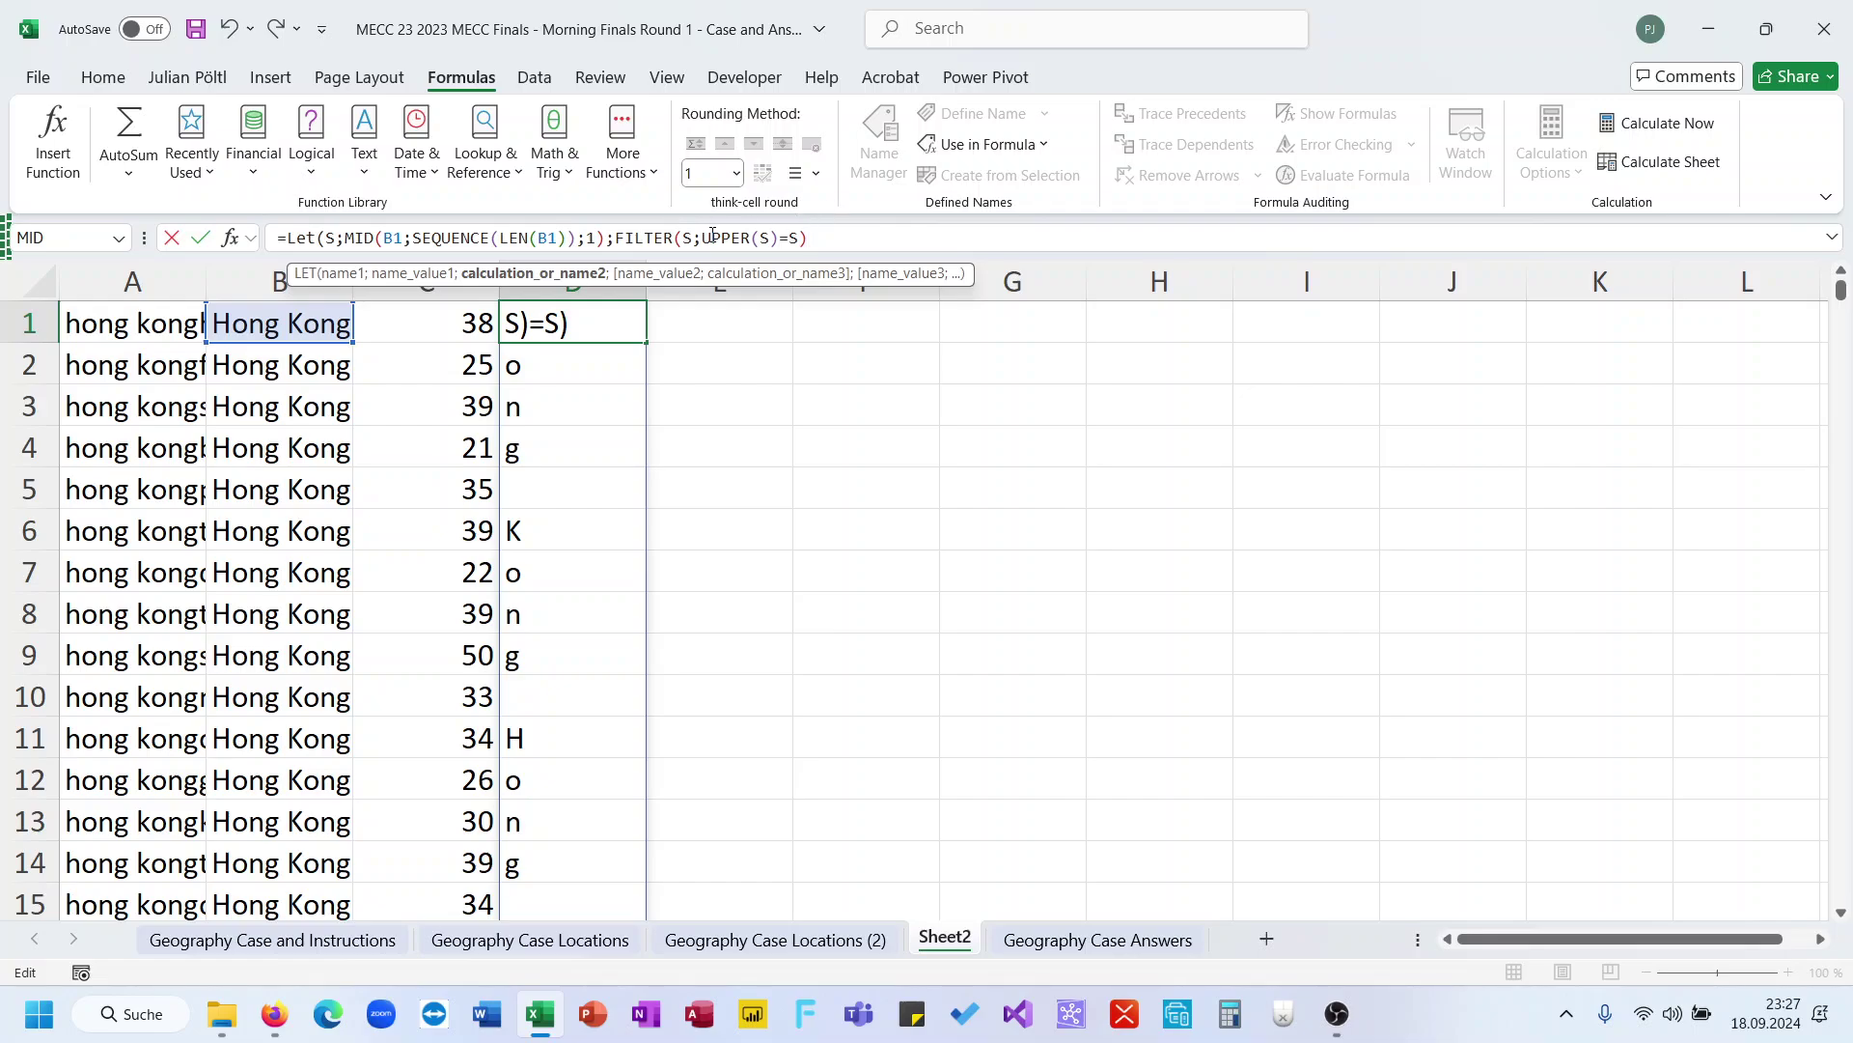
# Make the D1 filter case-sensitive by using EXACT(UPPER(S);S) as its condition, and commit the formula
pyautogui.click(705, 239)
pyautogui.write('exc')
pyautogui.press('BackSpace')
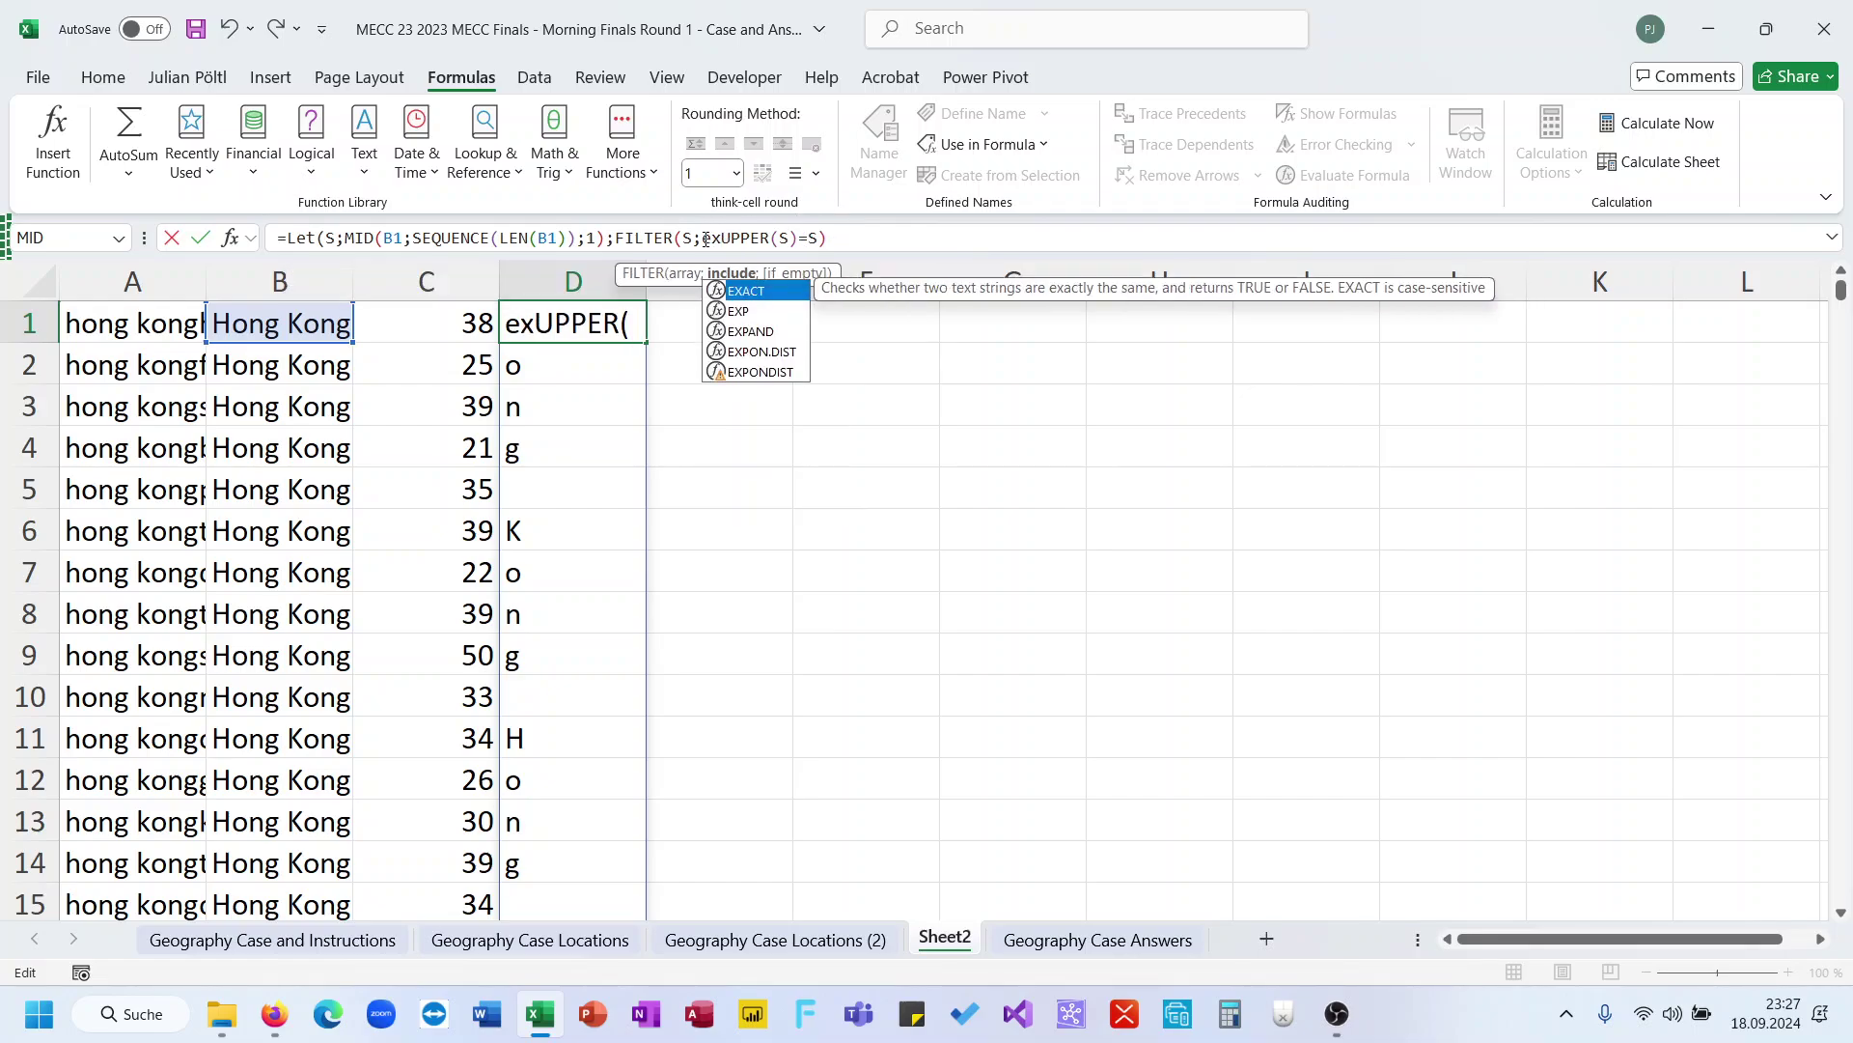
pyautogui.press('Tab')
pyautogui.click(875, 242)
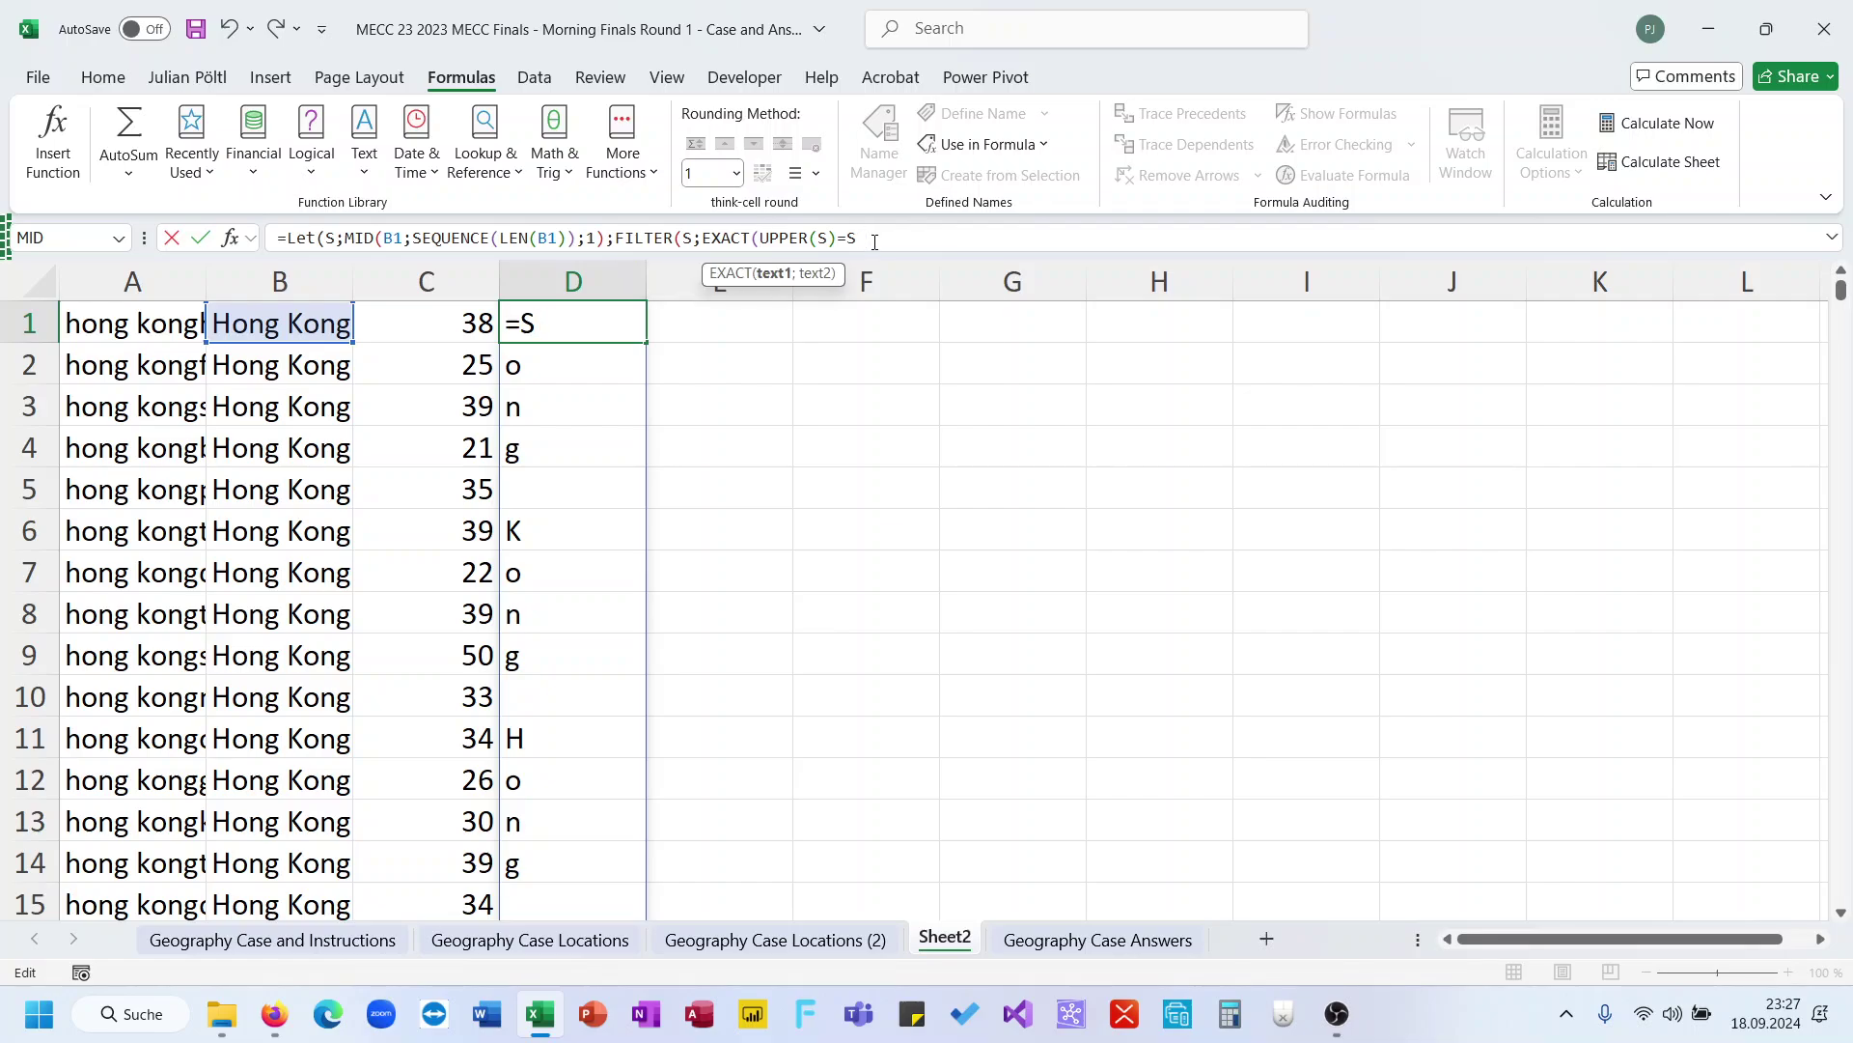
pyautogui.press('BackSpace')
pyautogui.press('BackSpace')
pyautogui.press('BackSpace')
pyautogui.write(';S)))')
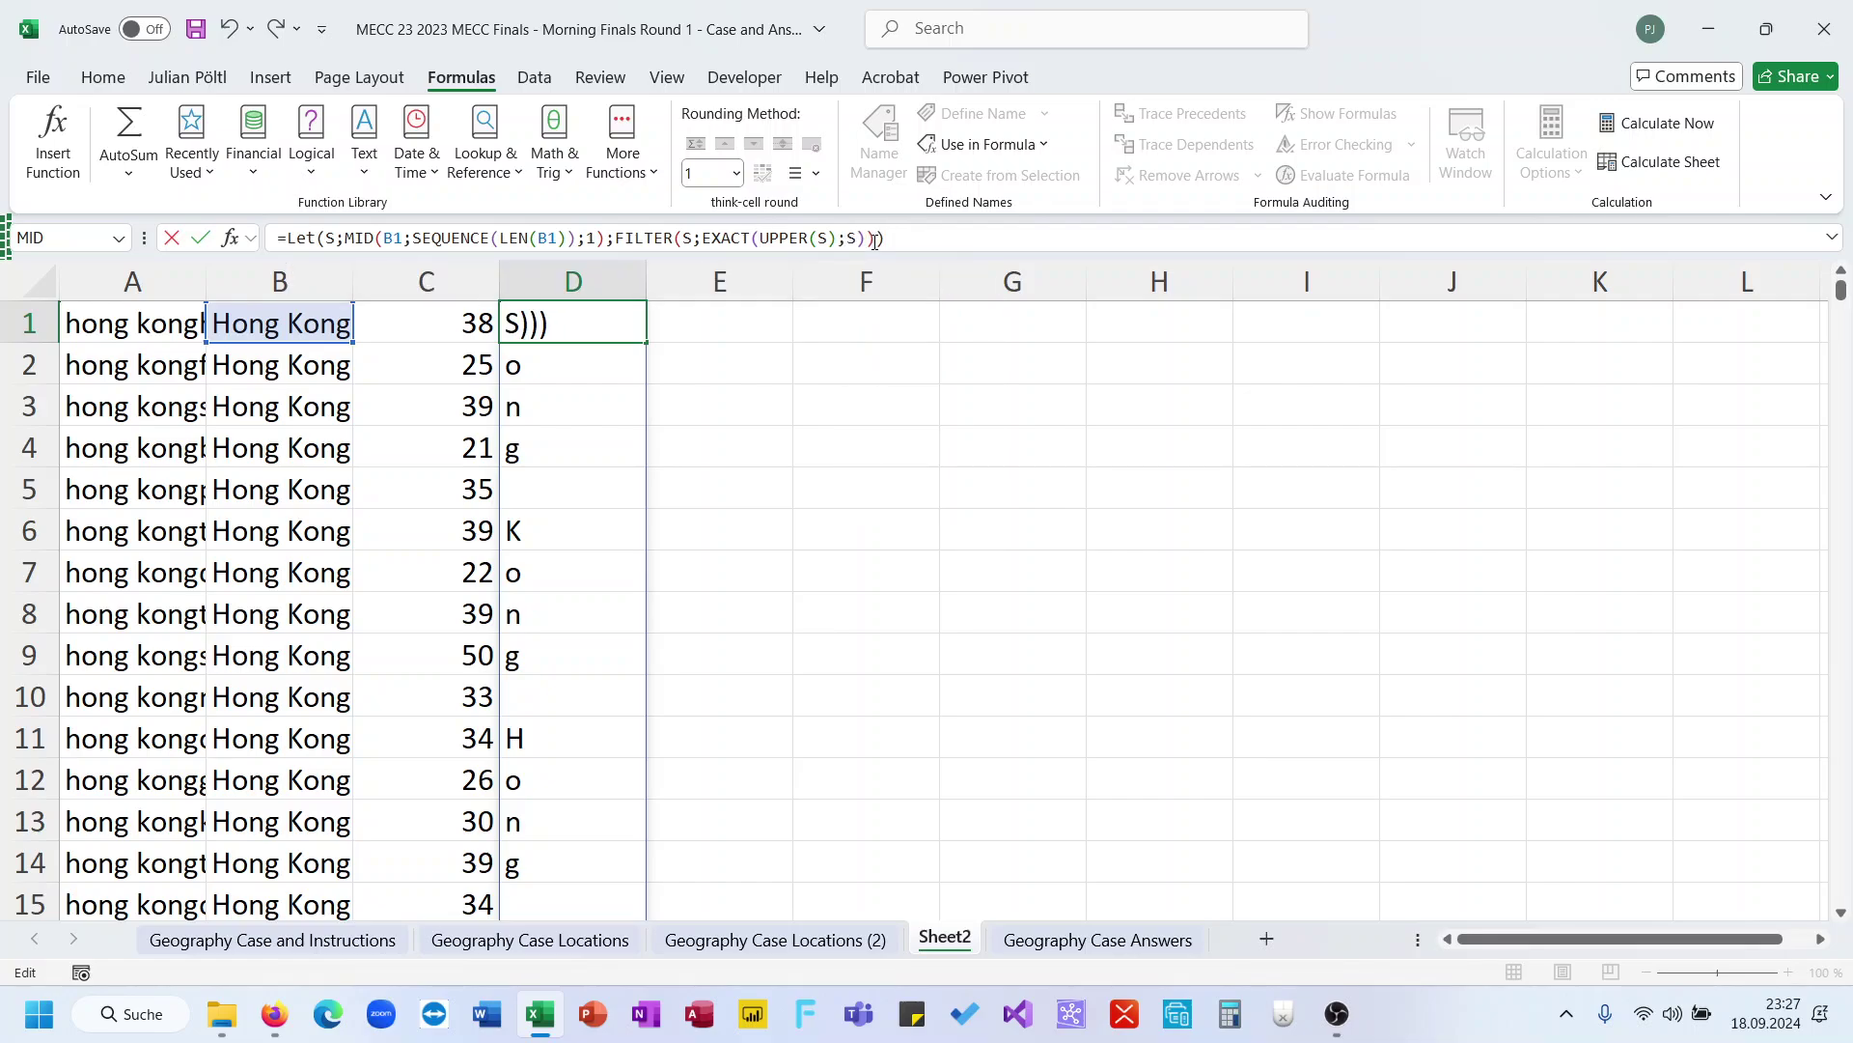
pyautogui.press('Return')
pyautogui.press('Up')
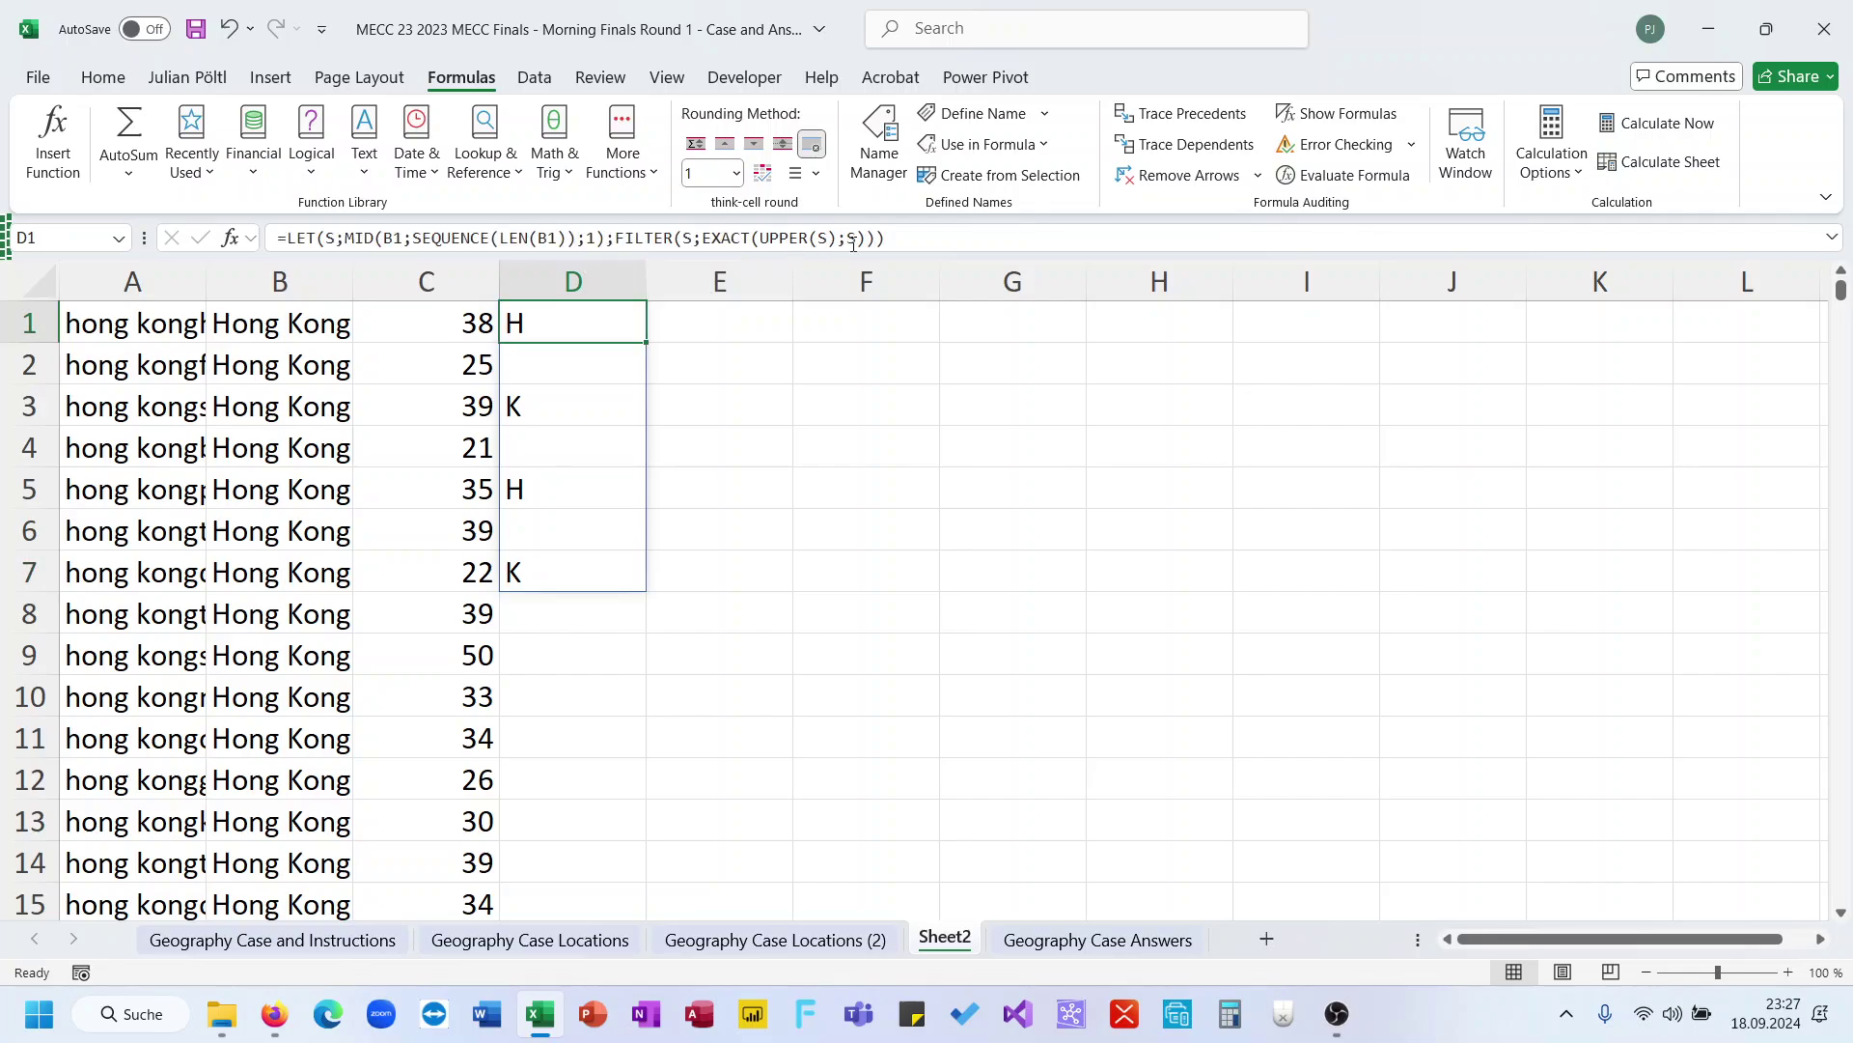
# Exclude spaces from the D1 result by setting the filter condition to (EXACT(UPPER(S);S))*(S<>" ")
pyautogui.click(855, 240)
pyautogui.click(704, 239)
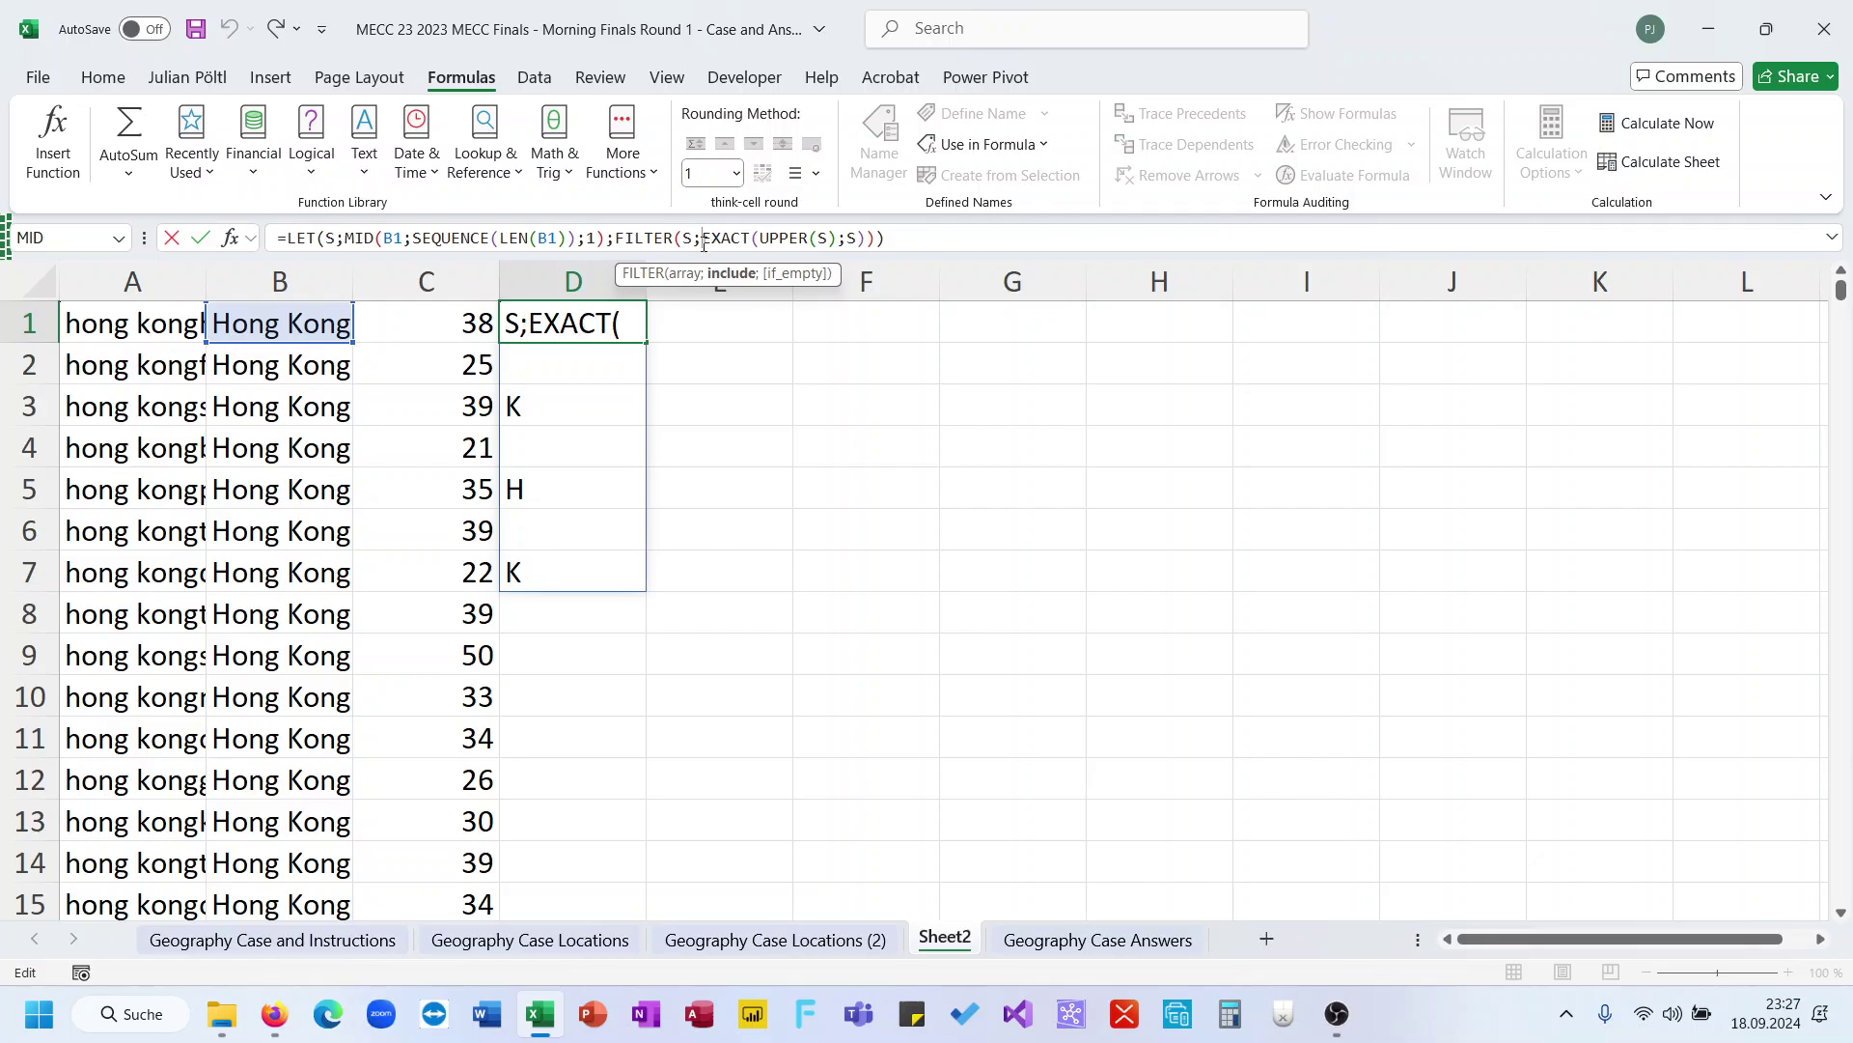
pyautogui.write('(')
pyautogui.click(935, 237)
pyautogui.press('BackSpace')
pyautogui.press('BackSpace')
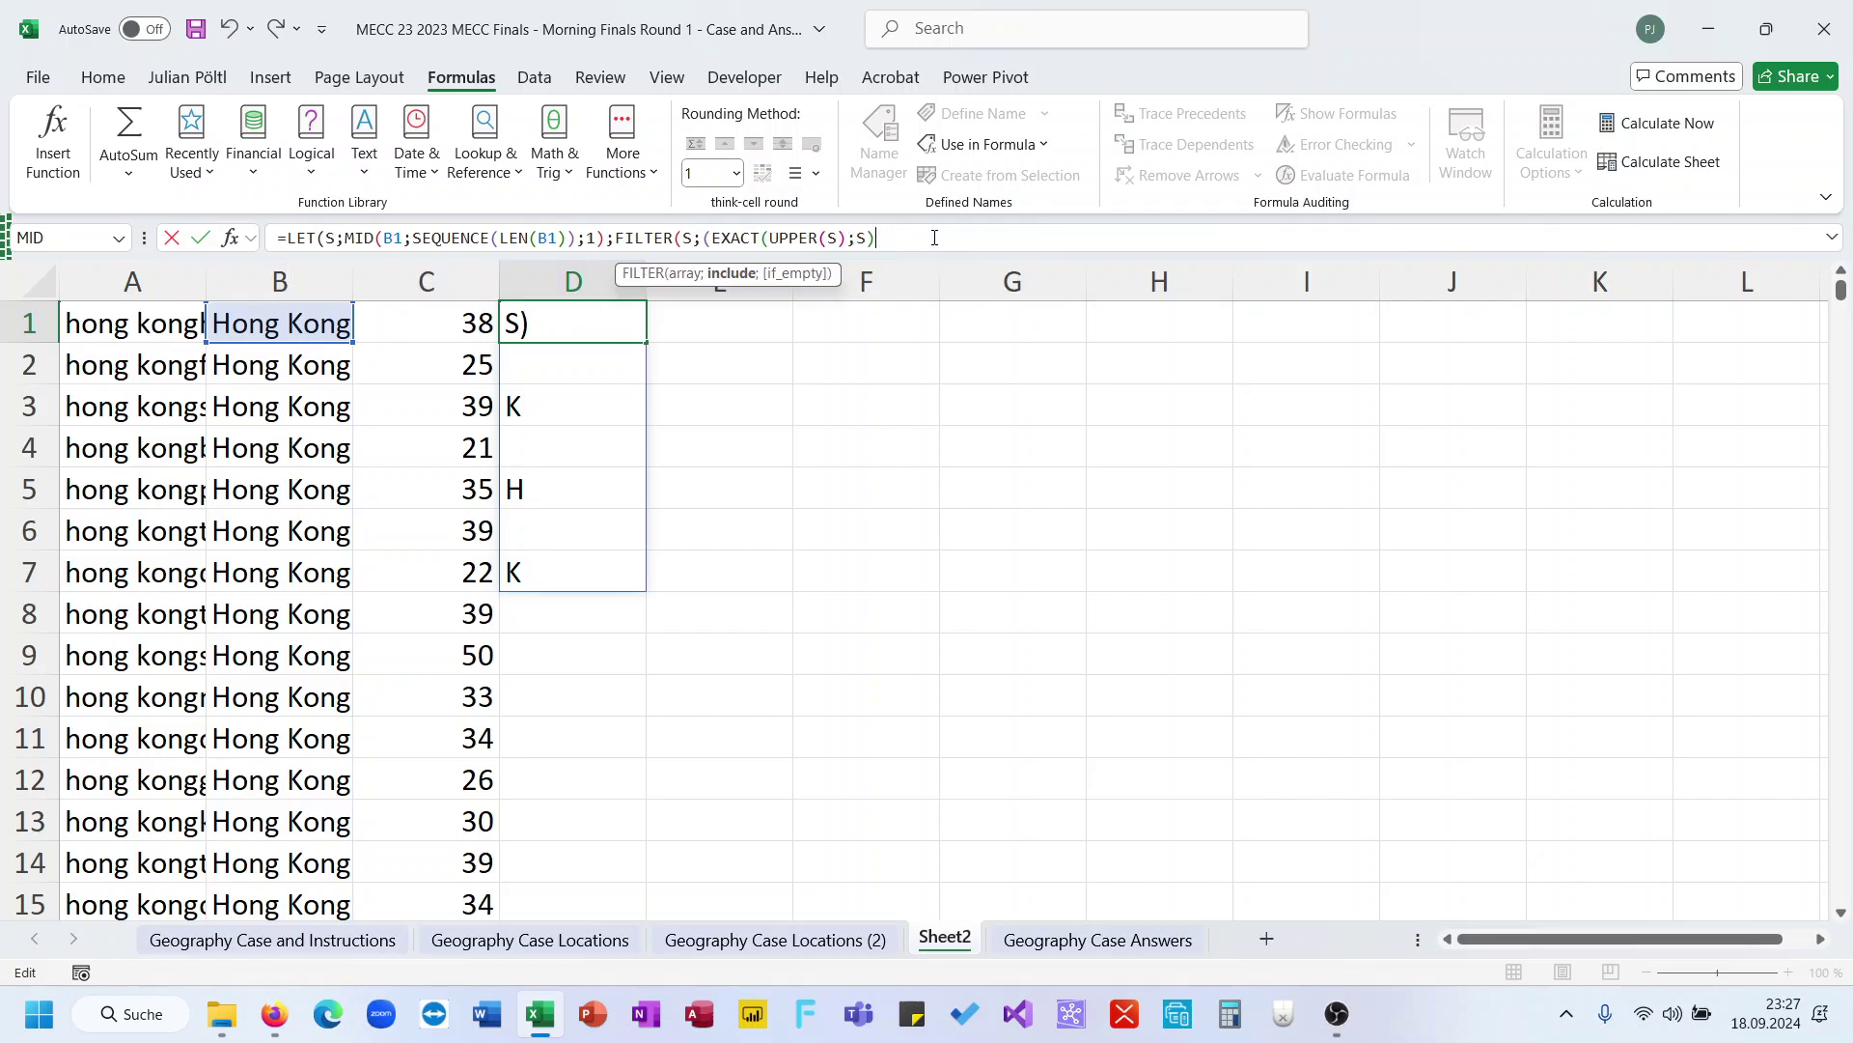
pyautogui.write(')*(S<>"")))')
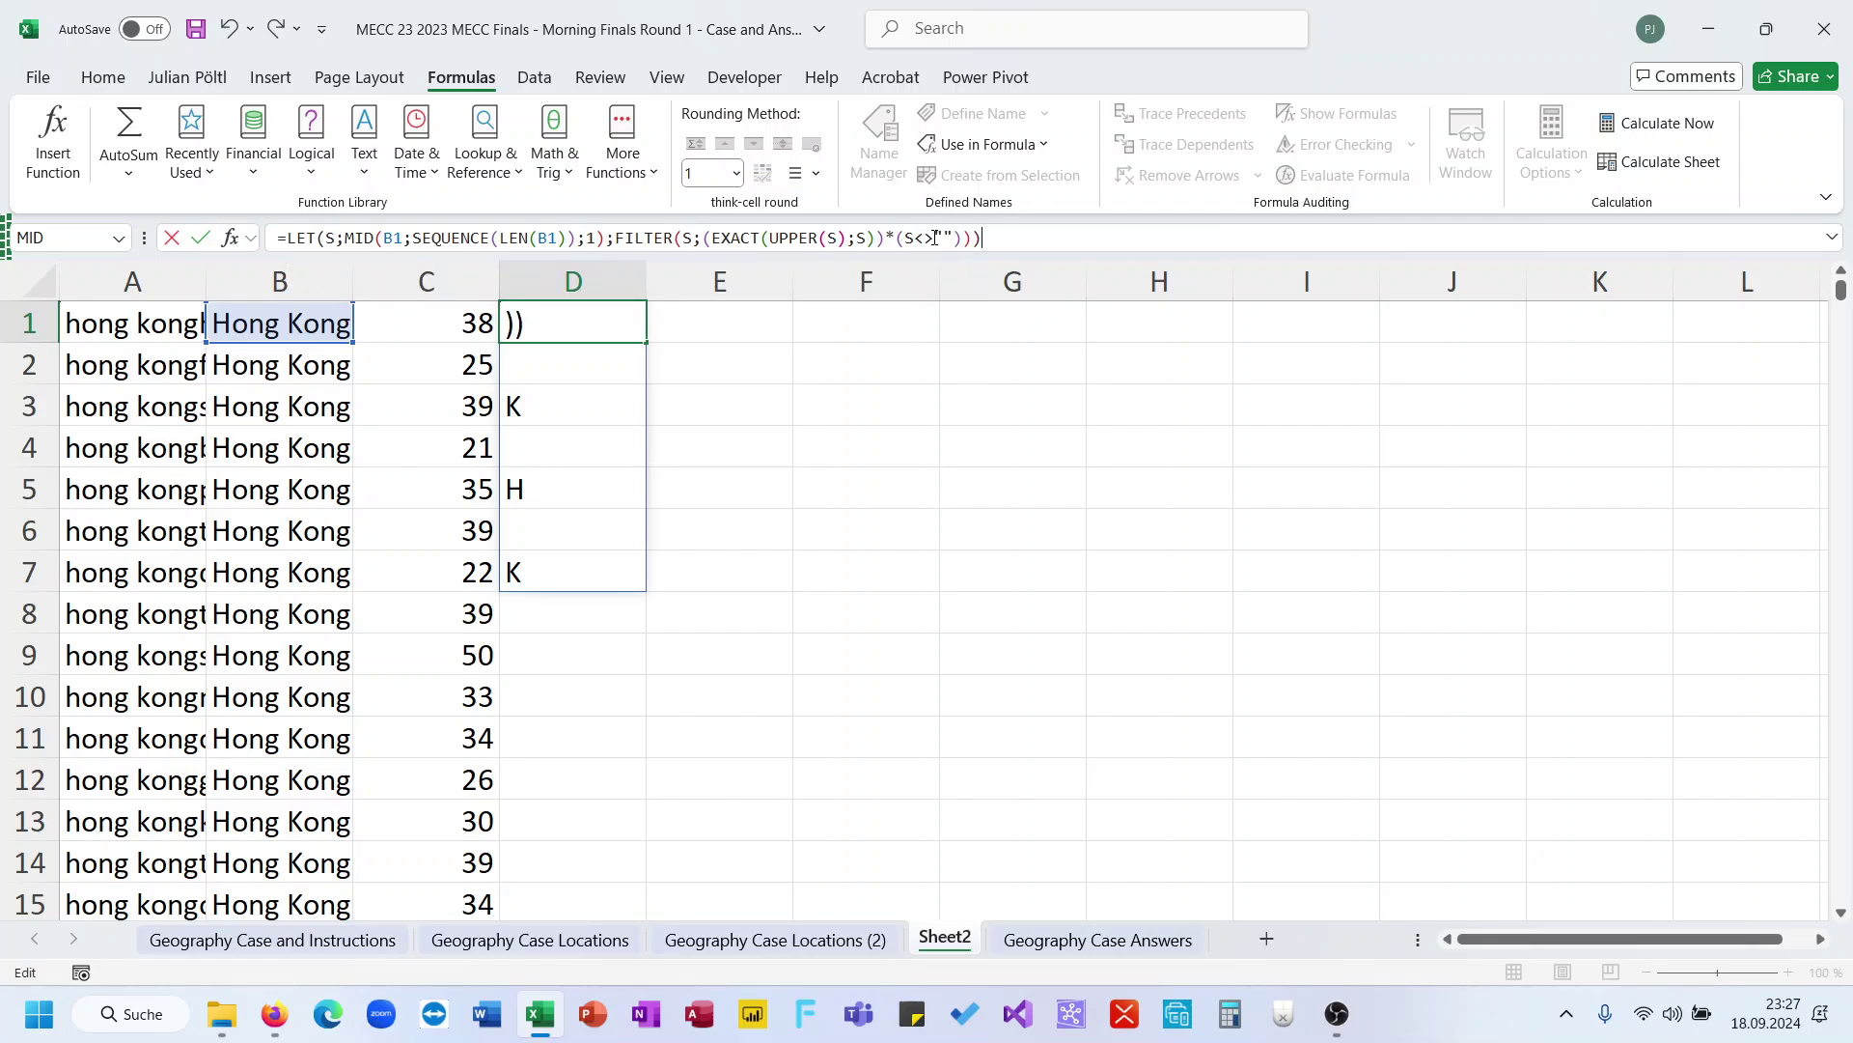
pyautogui.press('Return')
pyautogui.press('Up')
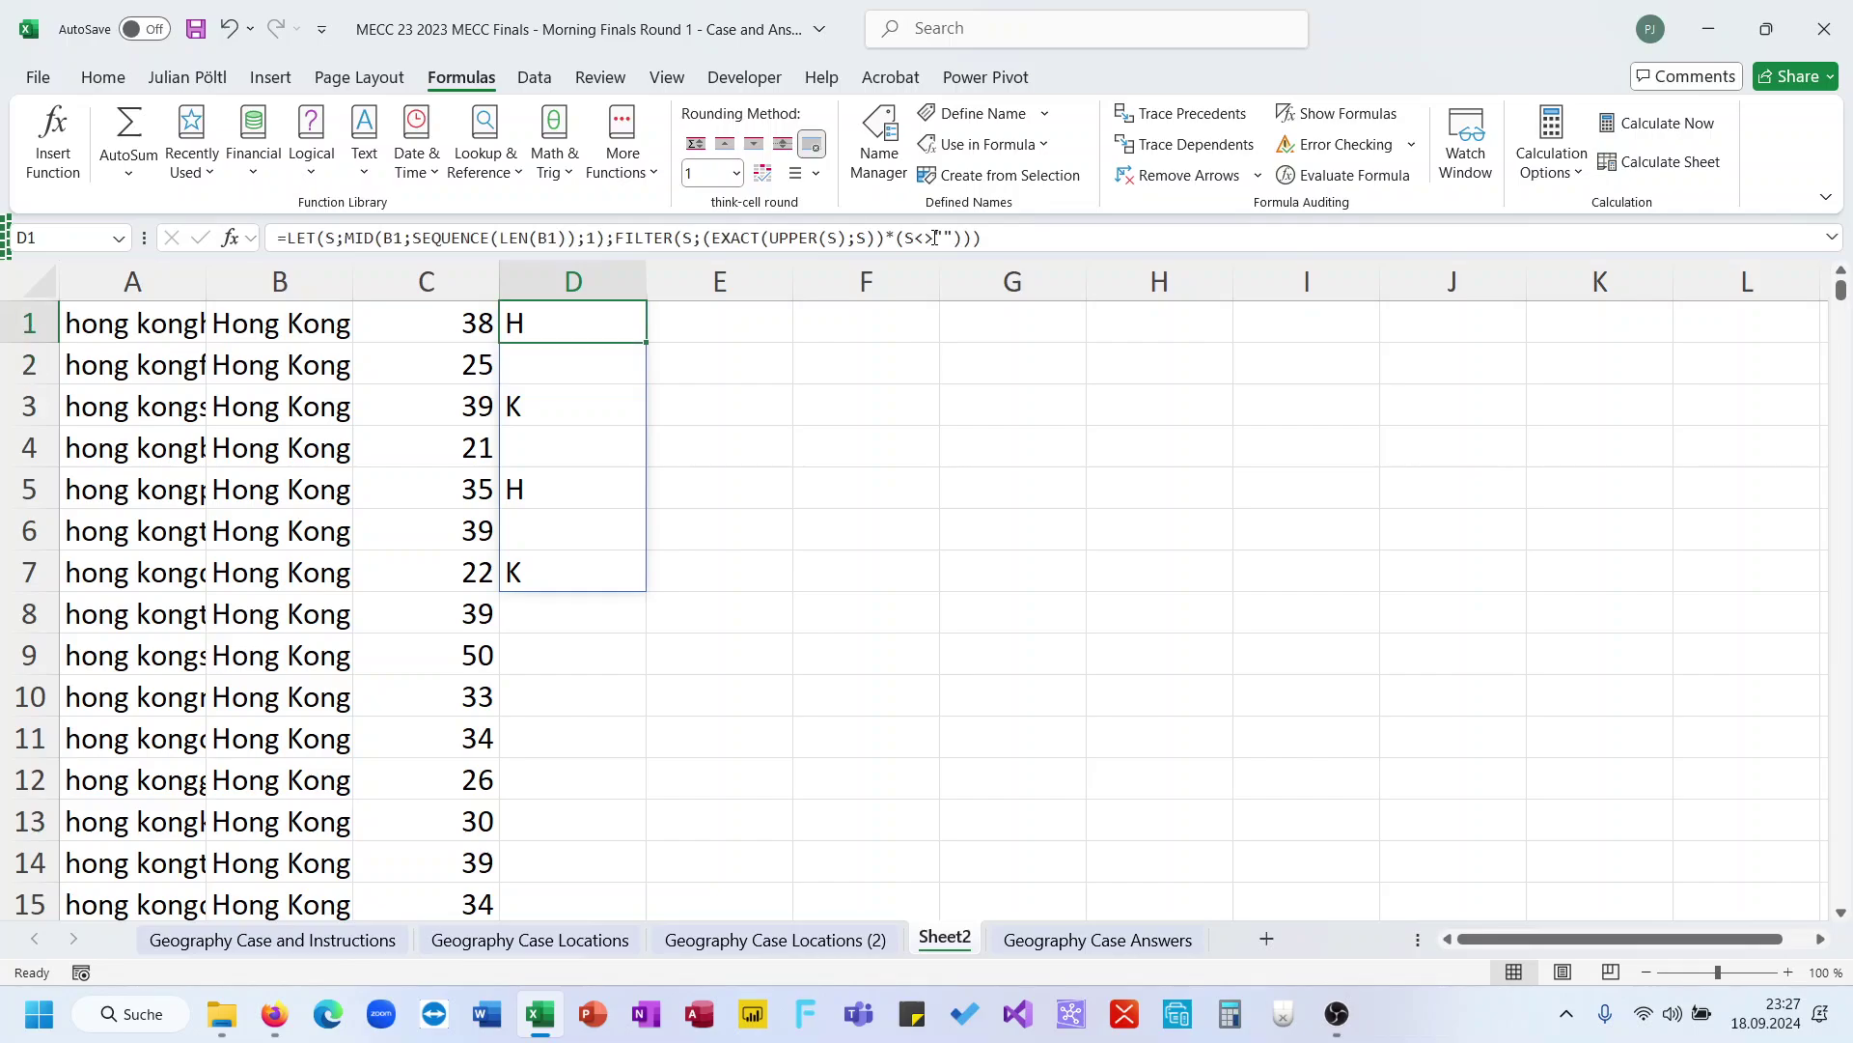
pyautogui.click(949, 239)
pyautogui.press('Return')
pyautogui.press('Up')
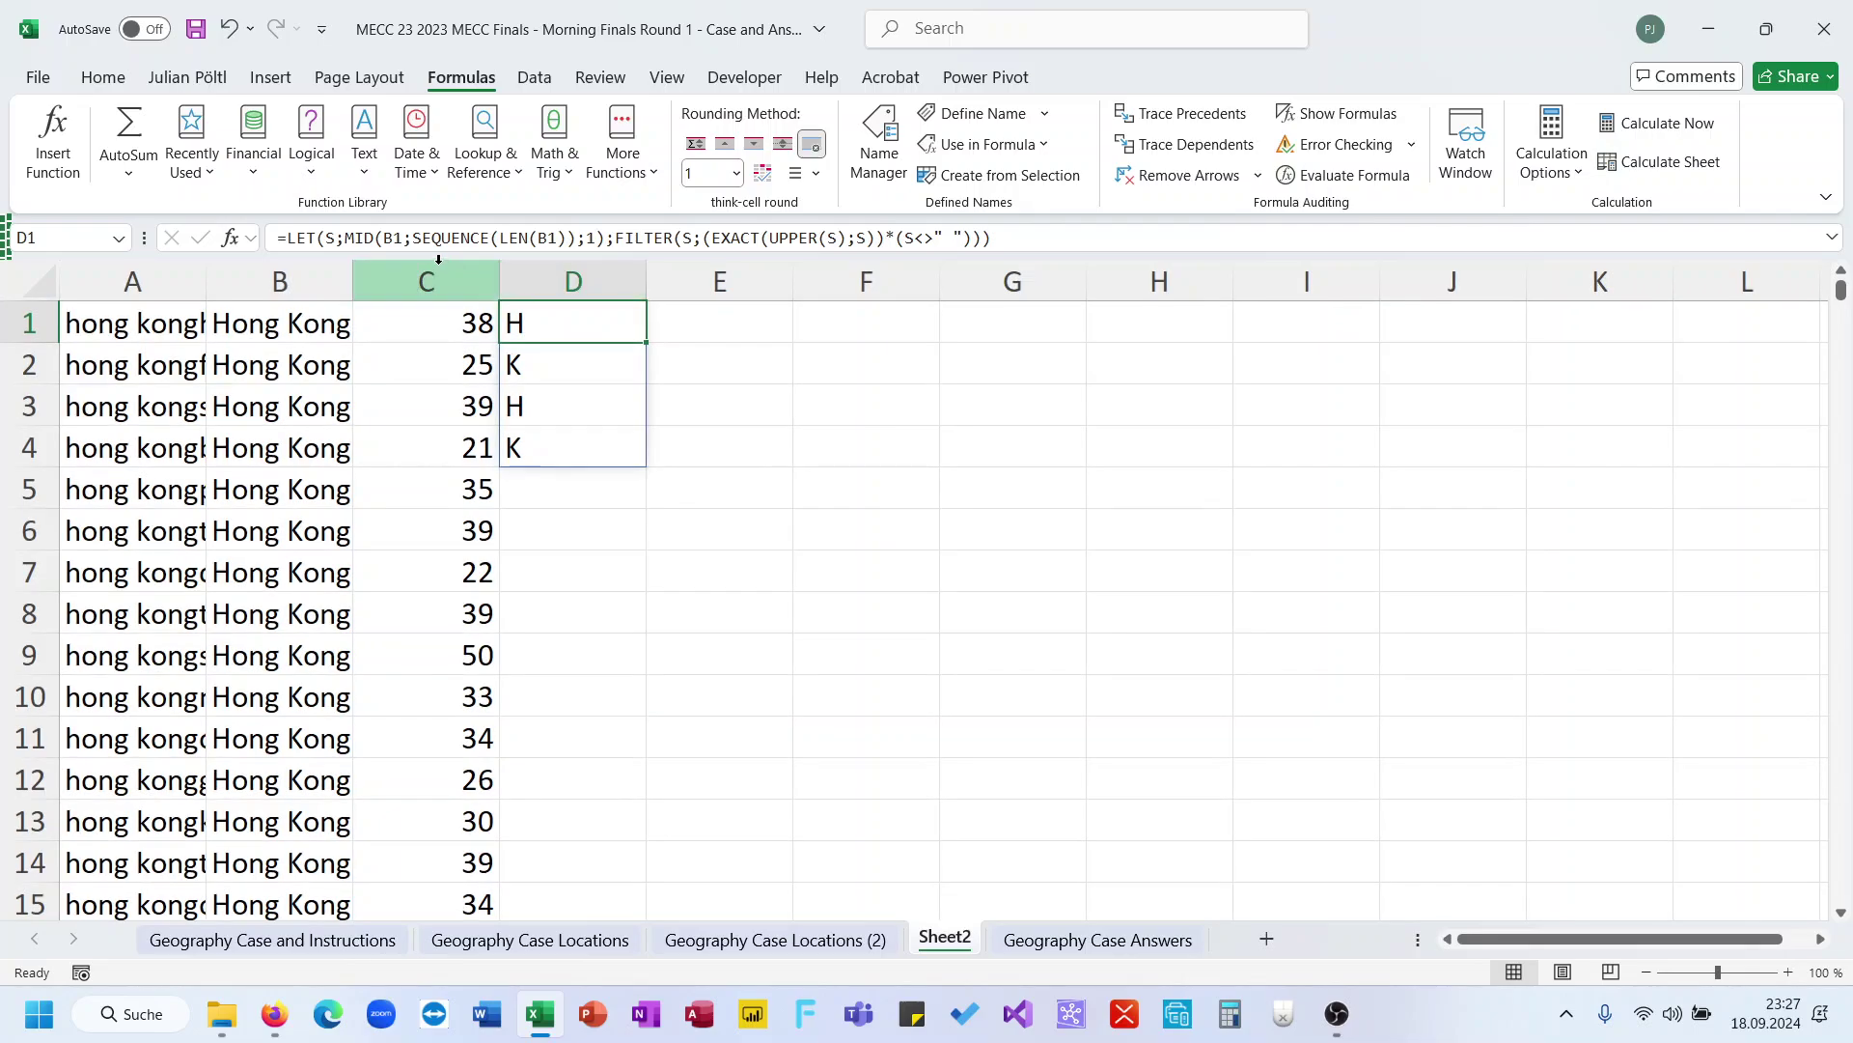
# Convert the filtered capitals in D1 to a letter-value sum by wrapping the formula in SUM(CODE(...)-64), and fill it down column D
pyautogui.click(312, 319)
pyautogui.click(503, 325)
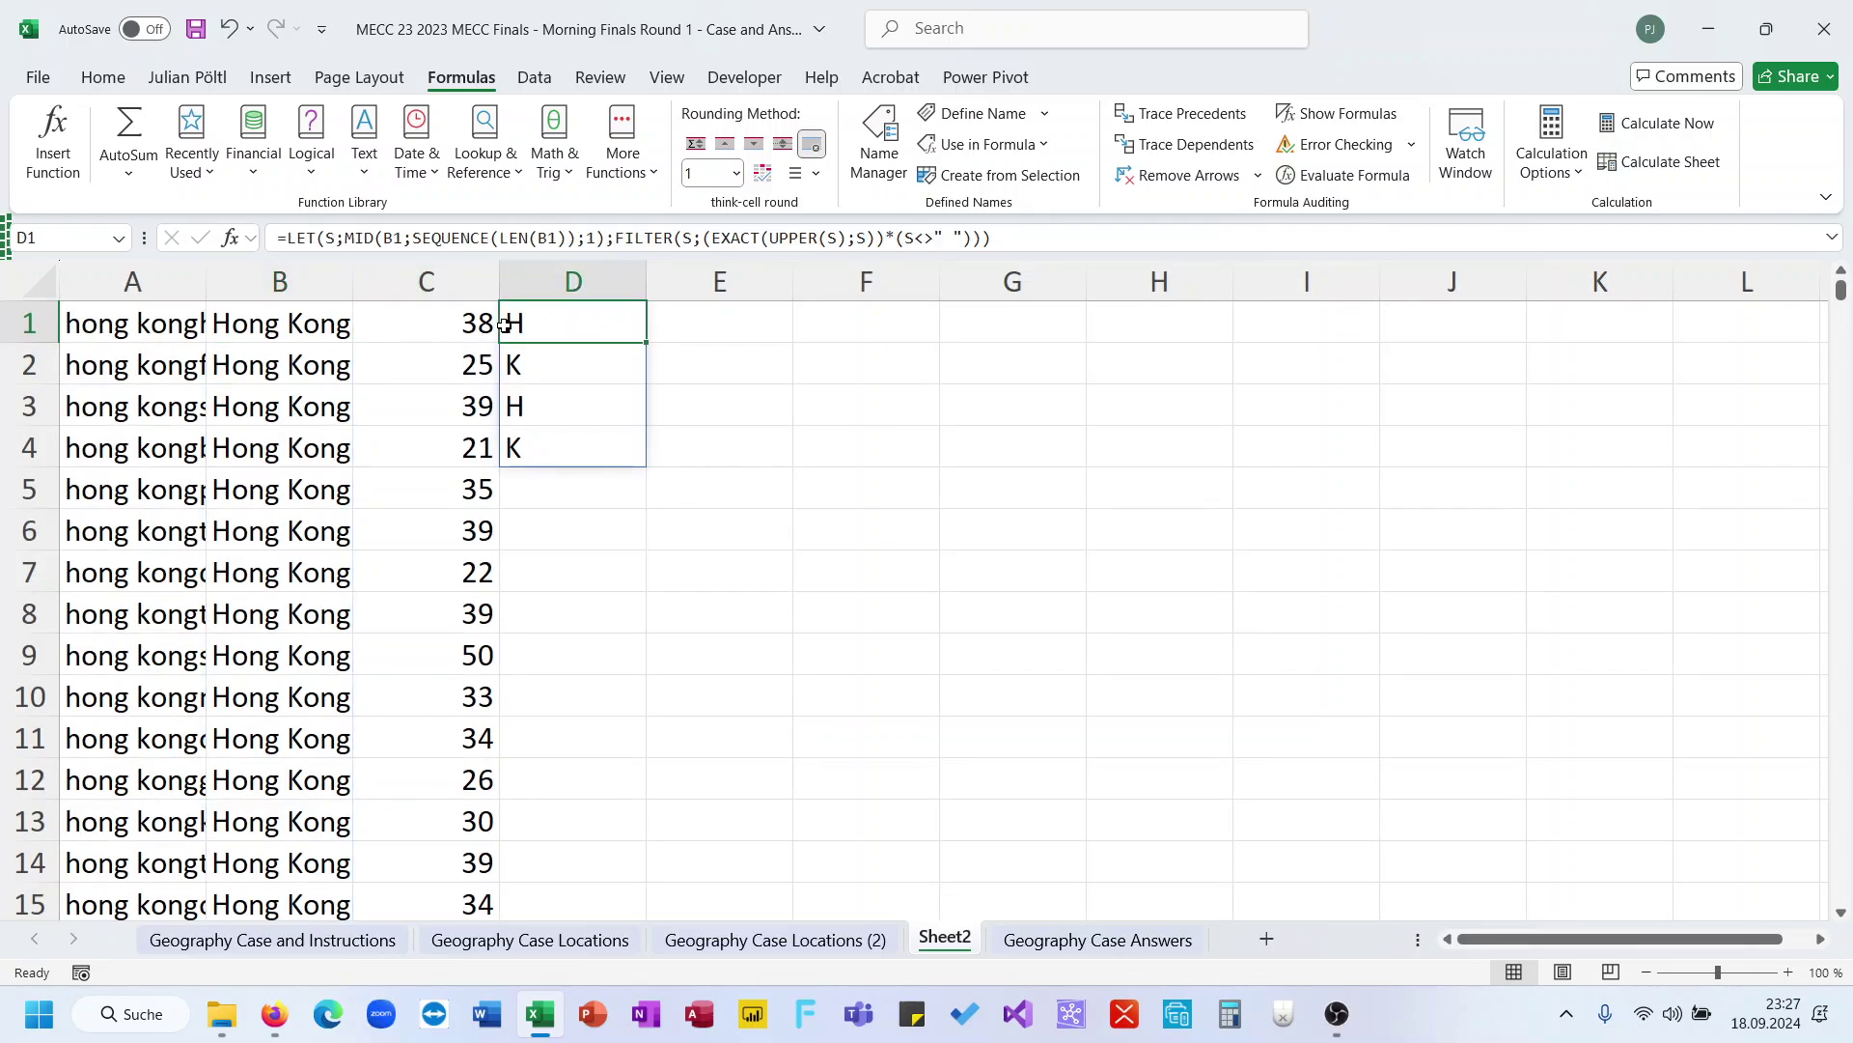
pyautogui.click(290, 240)
pyautogui.write('sum(')
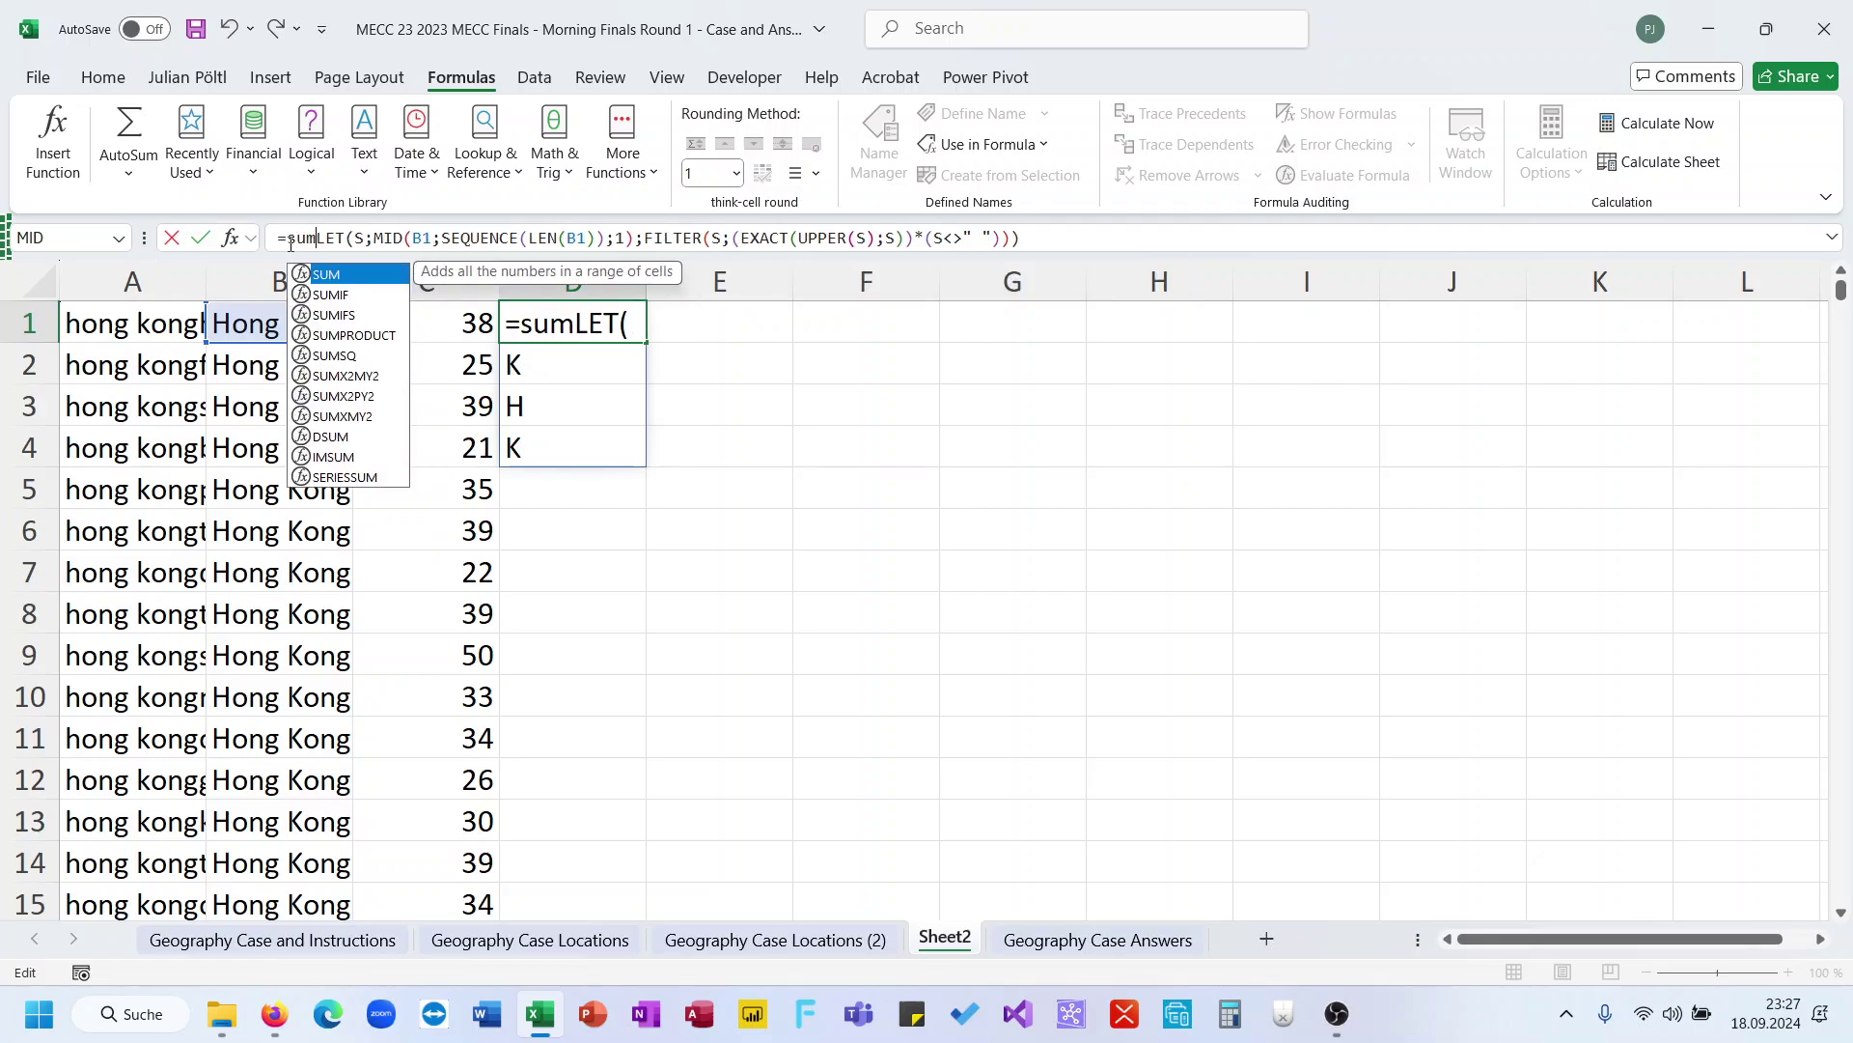
pyautogui.write('ch')
pyautogui.press('BackSpace')
pyautogui.press('BackSpace')
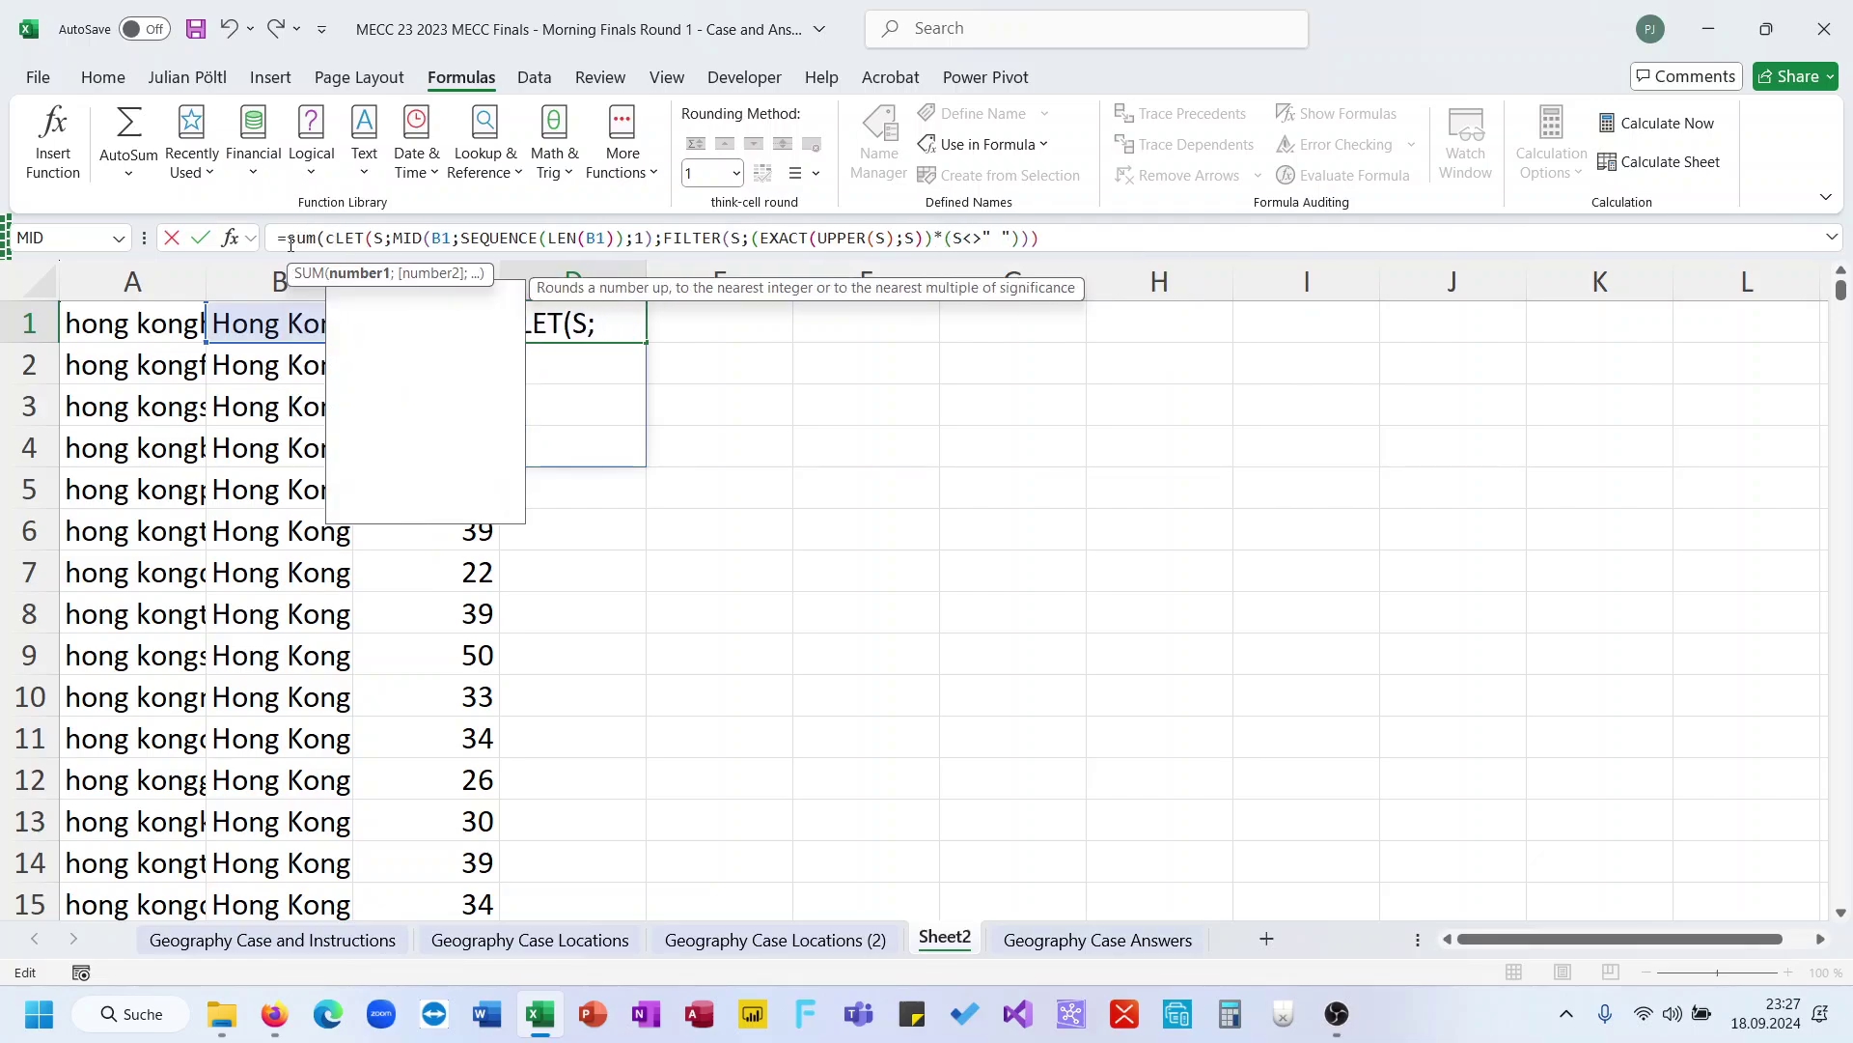
pyautogui.write('co')
pyautogui.press('Tab')
pyautogui.click(1109, 238)
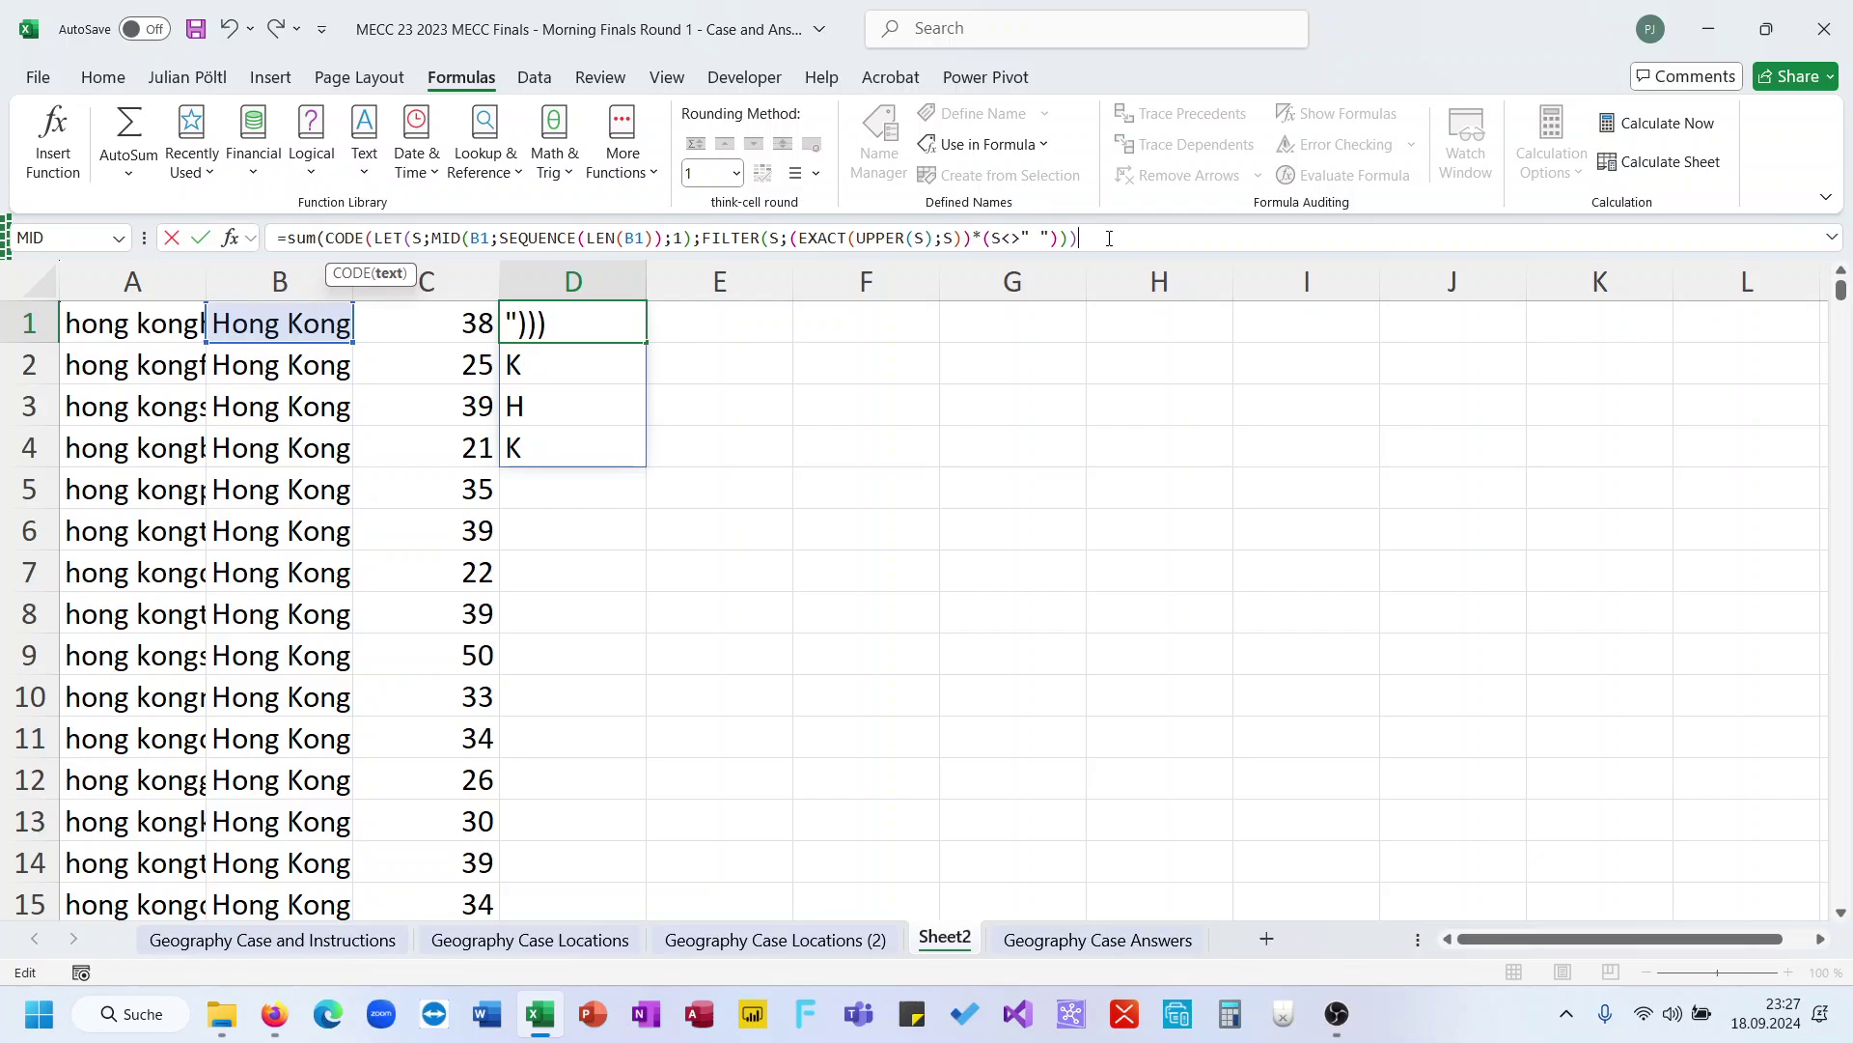
pyautogui.write(')-64')
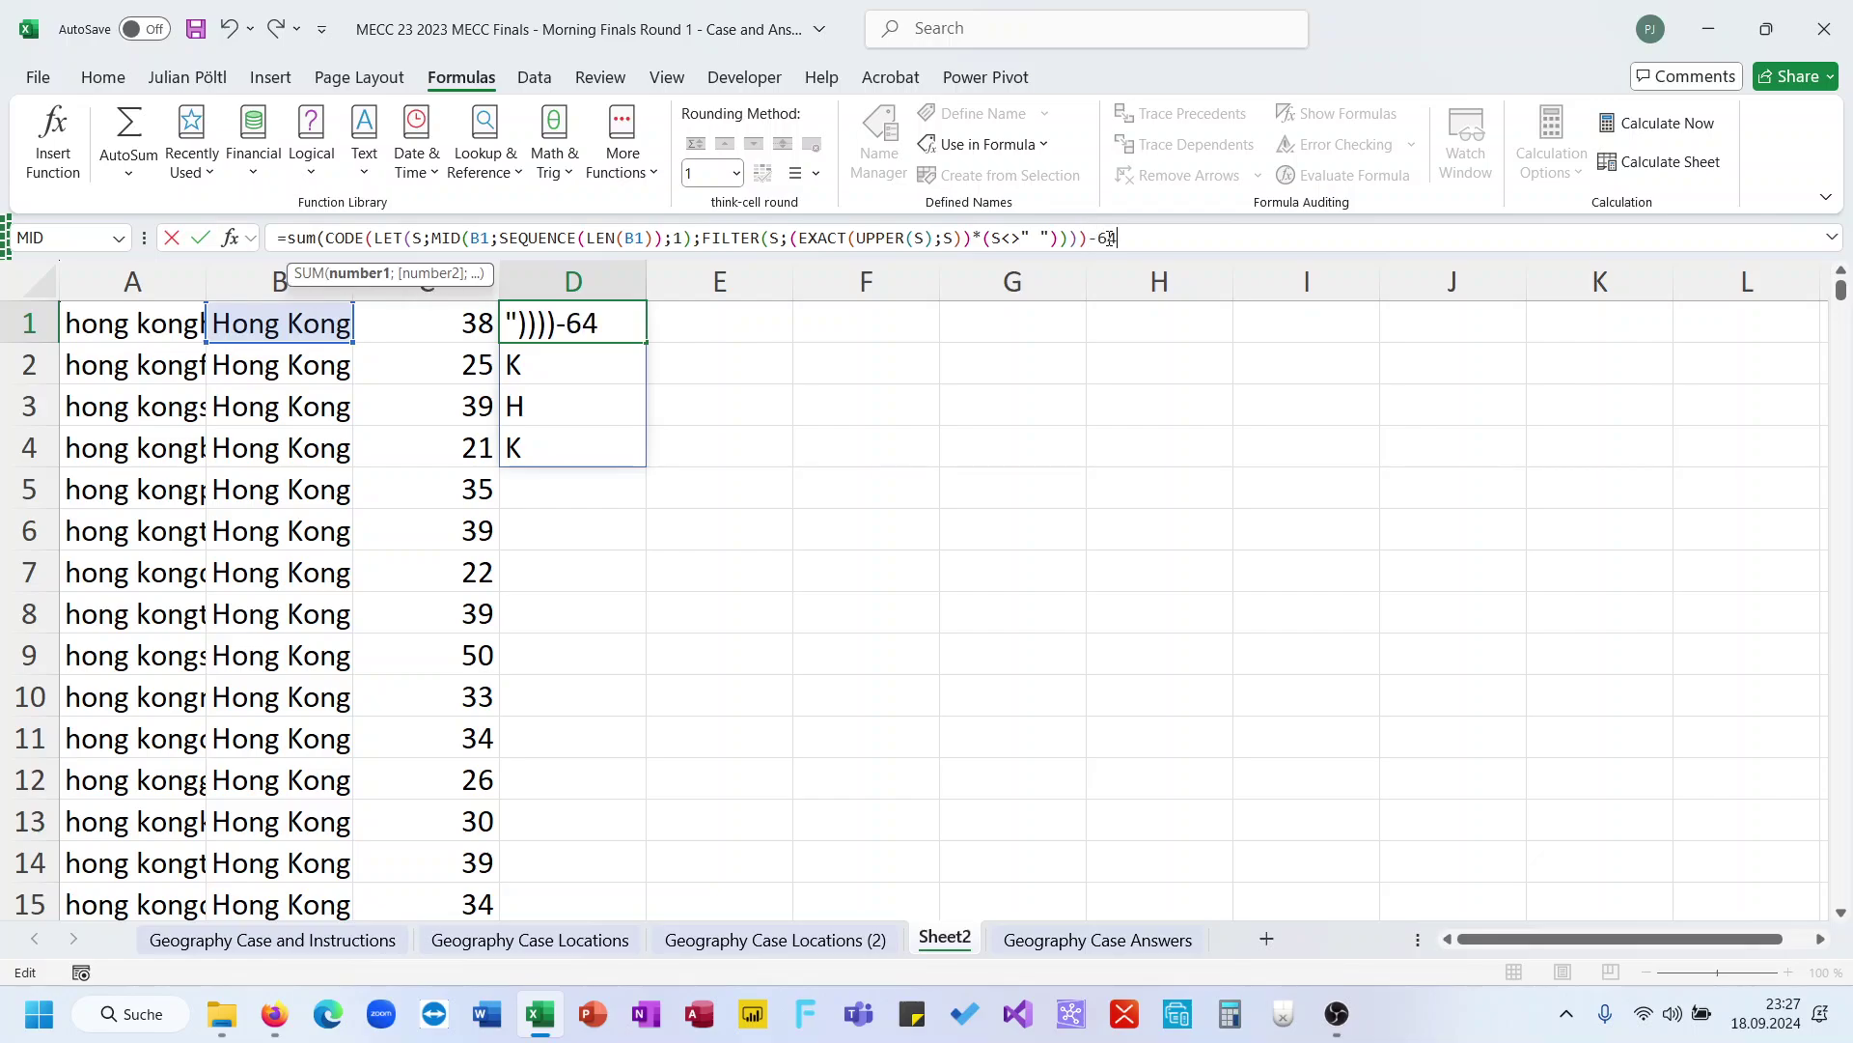
pyautogui.write(')')
pyautogui.press('Return')
pyautogui.press('Up')
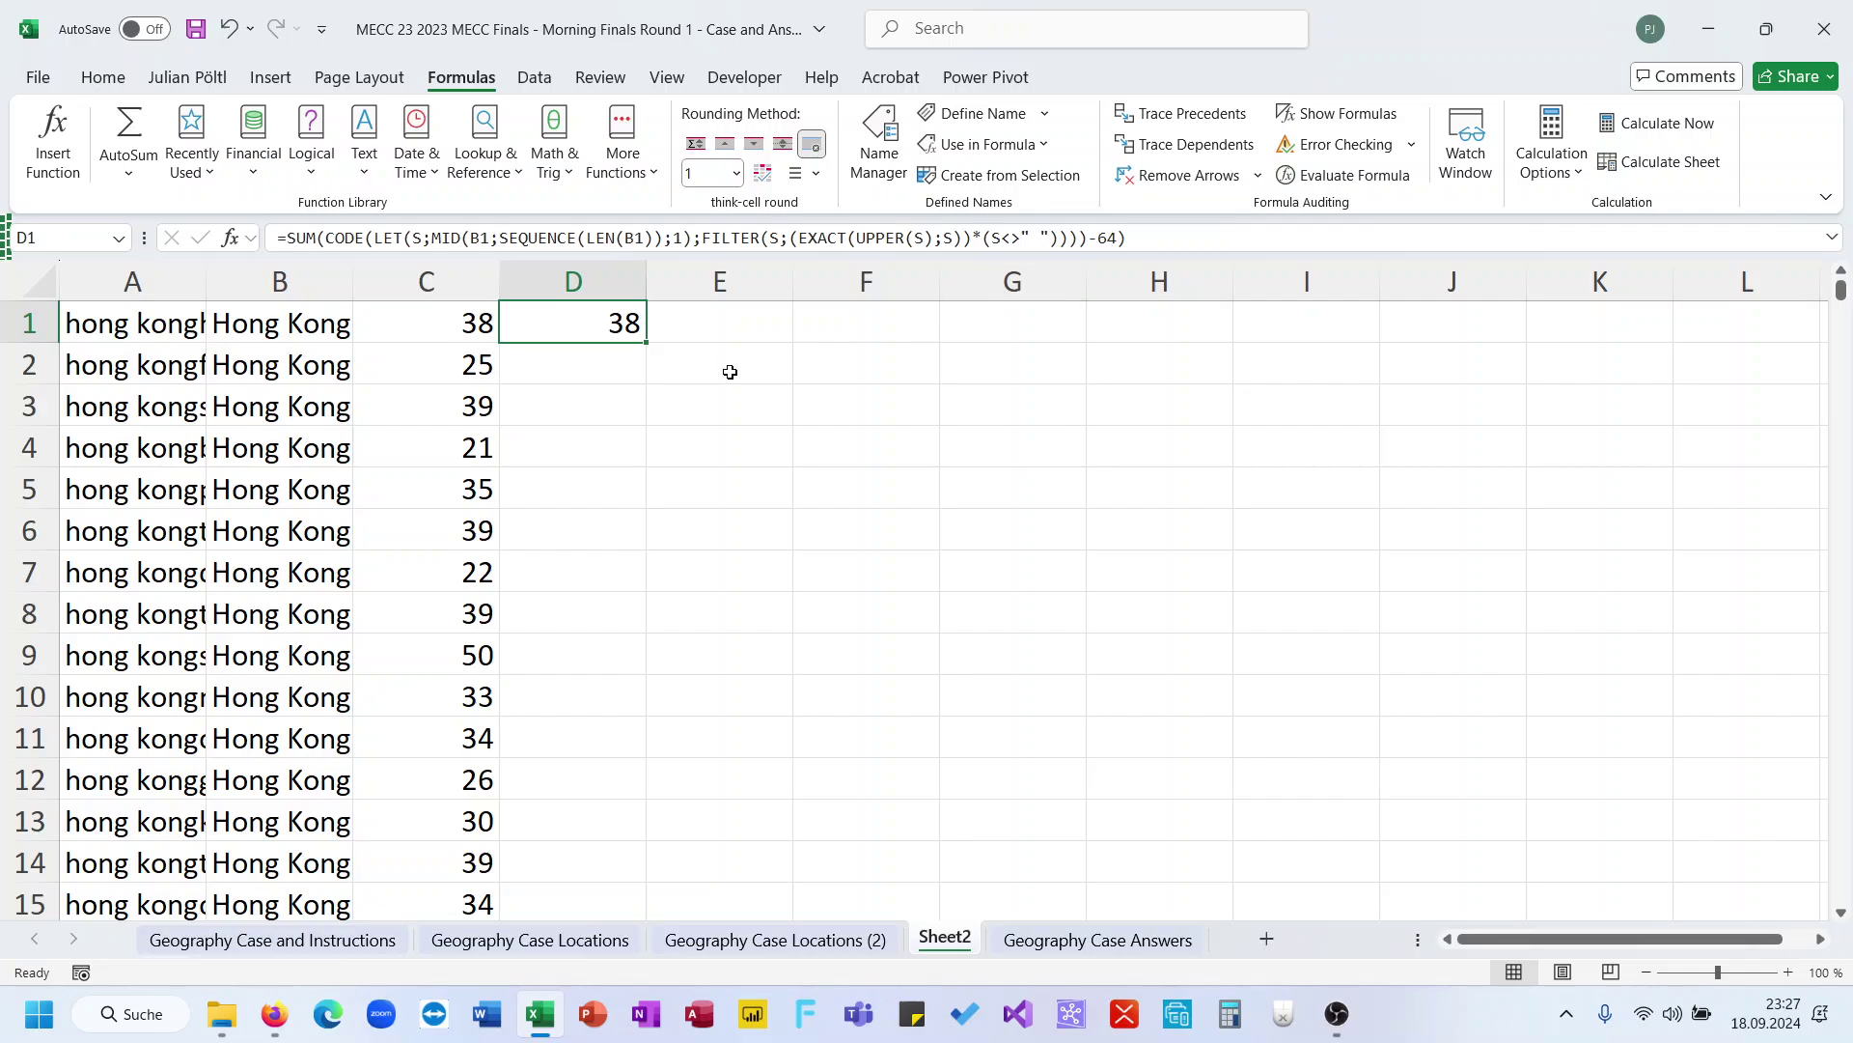
pyautogui.doubleClick(645, 342)
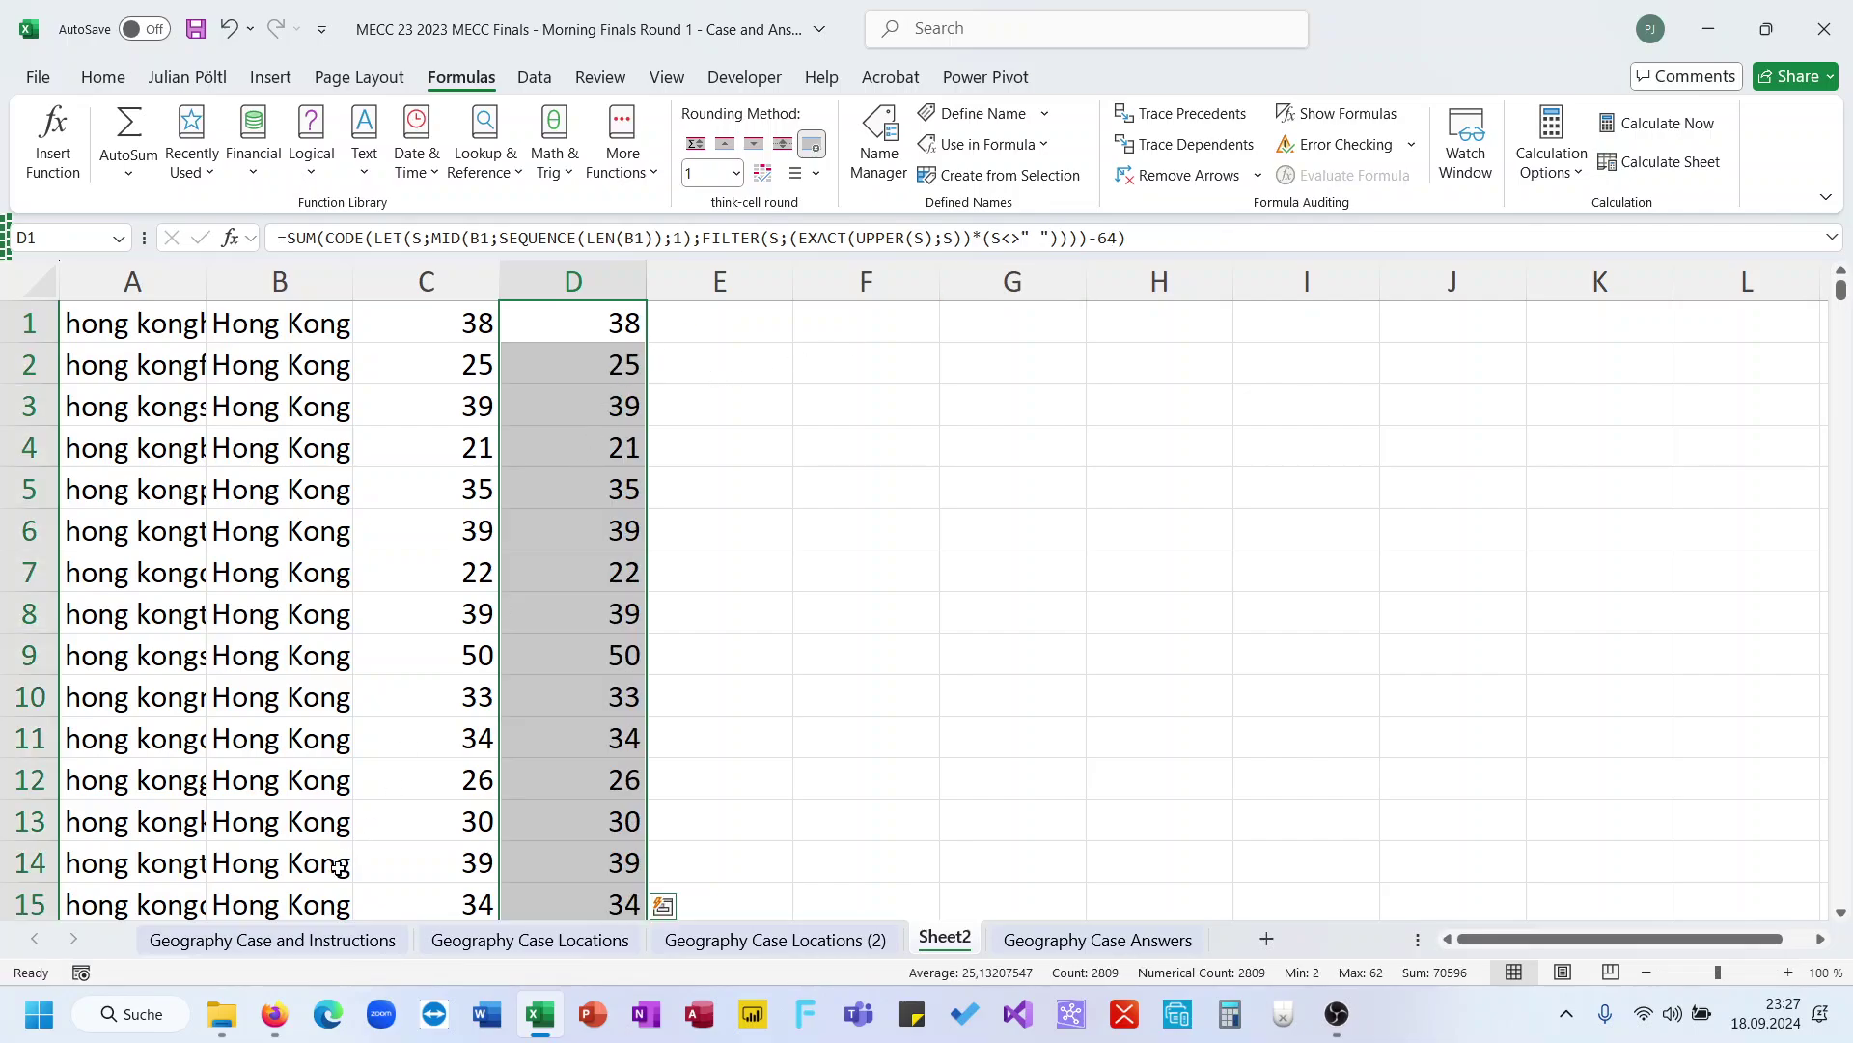
# Inspect the XLOOKUP formula in E188 of Geography Case and Instructions to see which lookup and return columns it uses
pyautogui.click(272, 939)
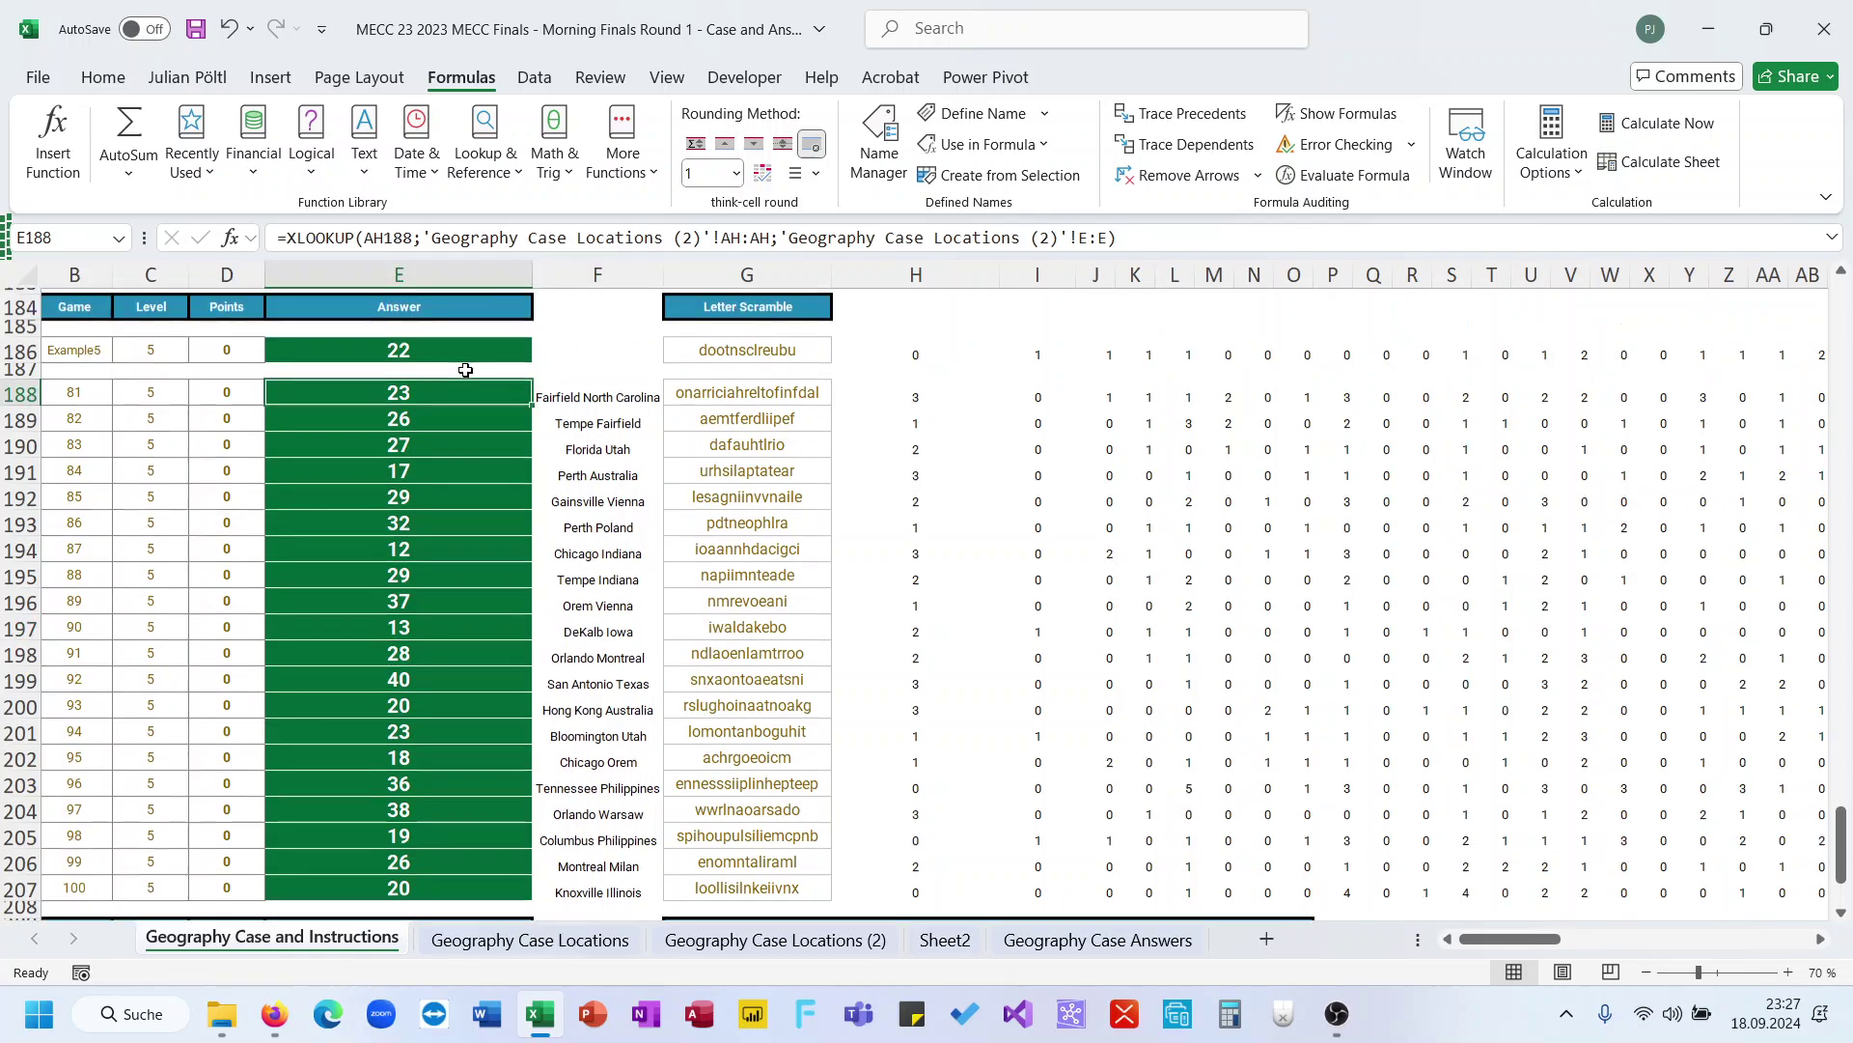
pyautogui.scroll(2, 465, 370)
pyautogui.click(1163, 233)
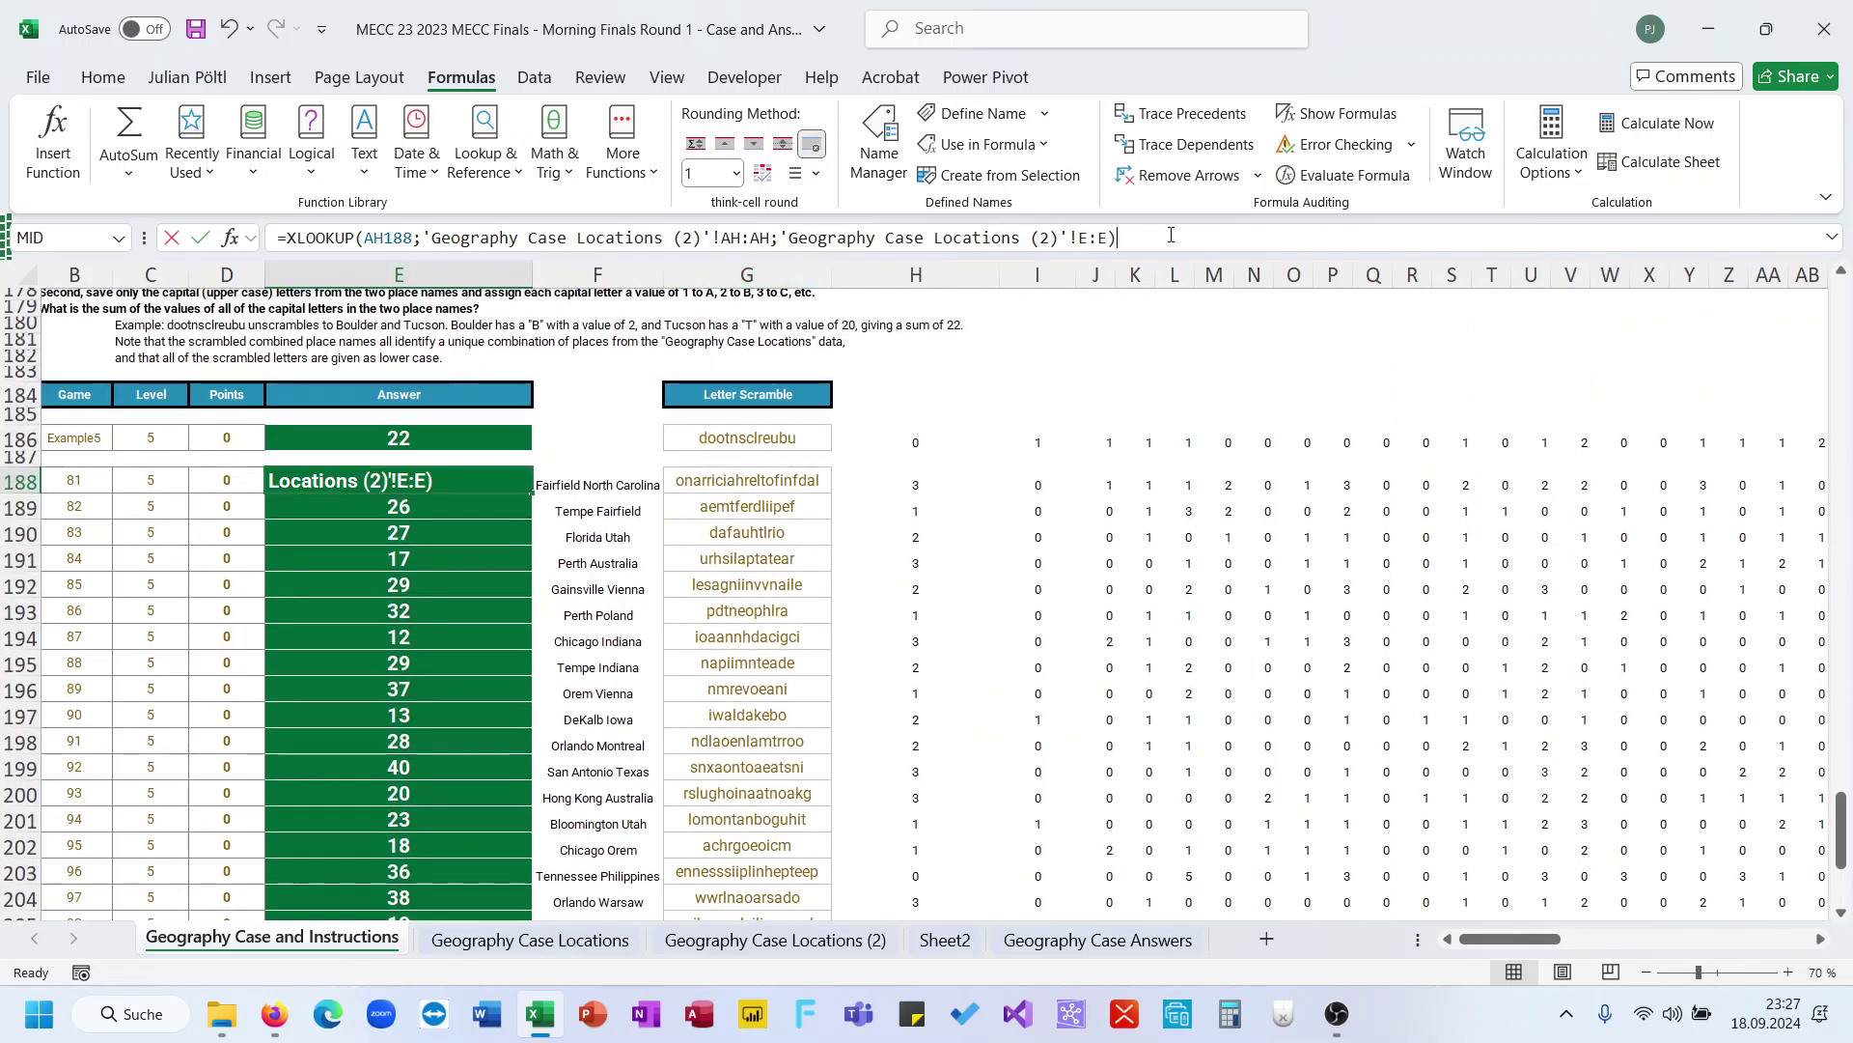
pyautogui.press('Escape')
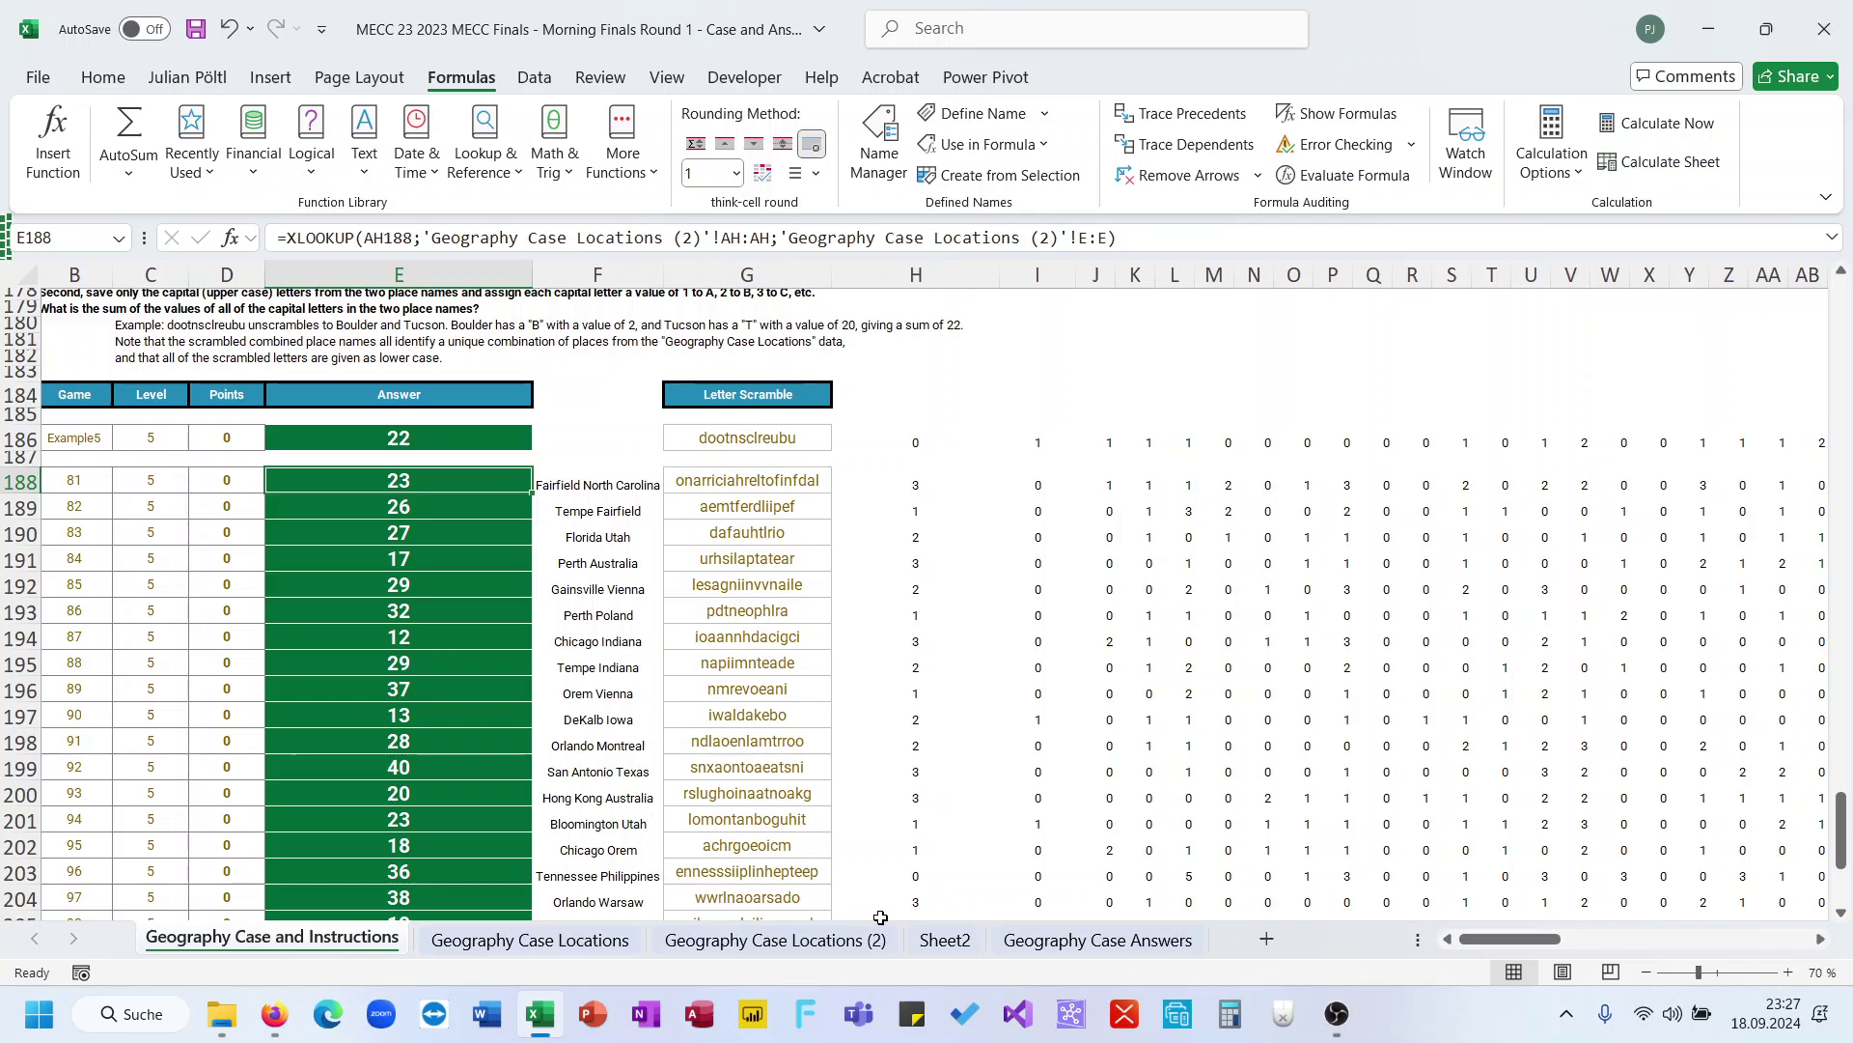
# Copy the column D sums from Sheet2 and paste them as values into column E of Geography Case Locations (2), starting at E3
pyautogui.click(945, 940)
pyautogui.hotkey('ctrl', 'c')
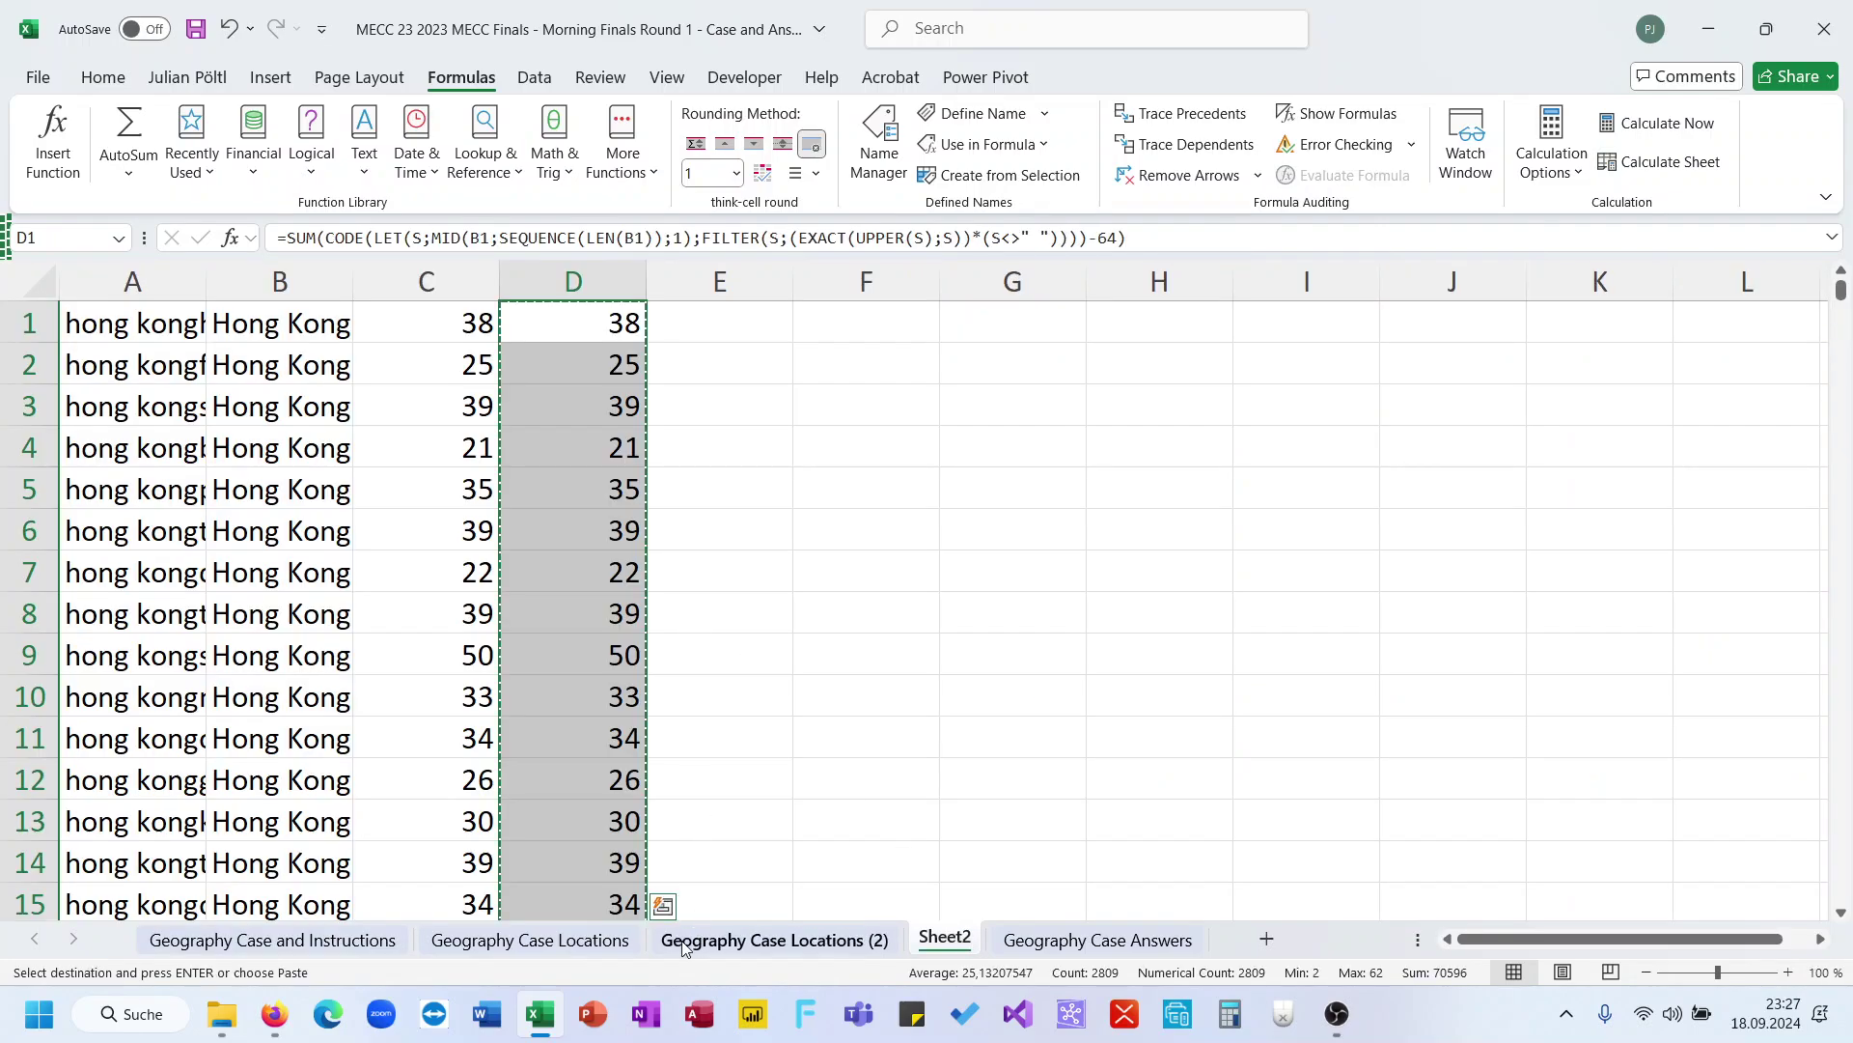
pyautogui.click(733, 939)
pyautogui.hotkey('ctrl', 'shift', 'Down')
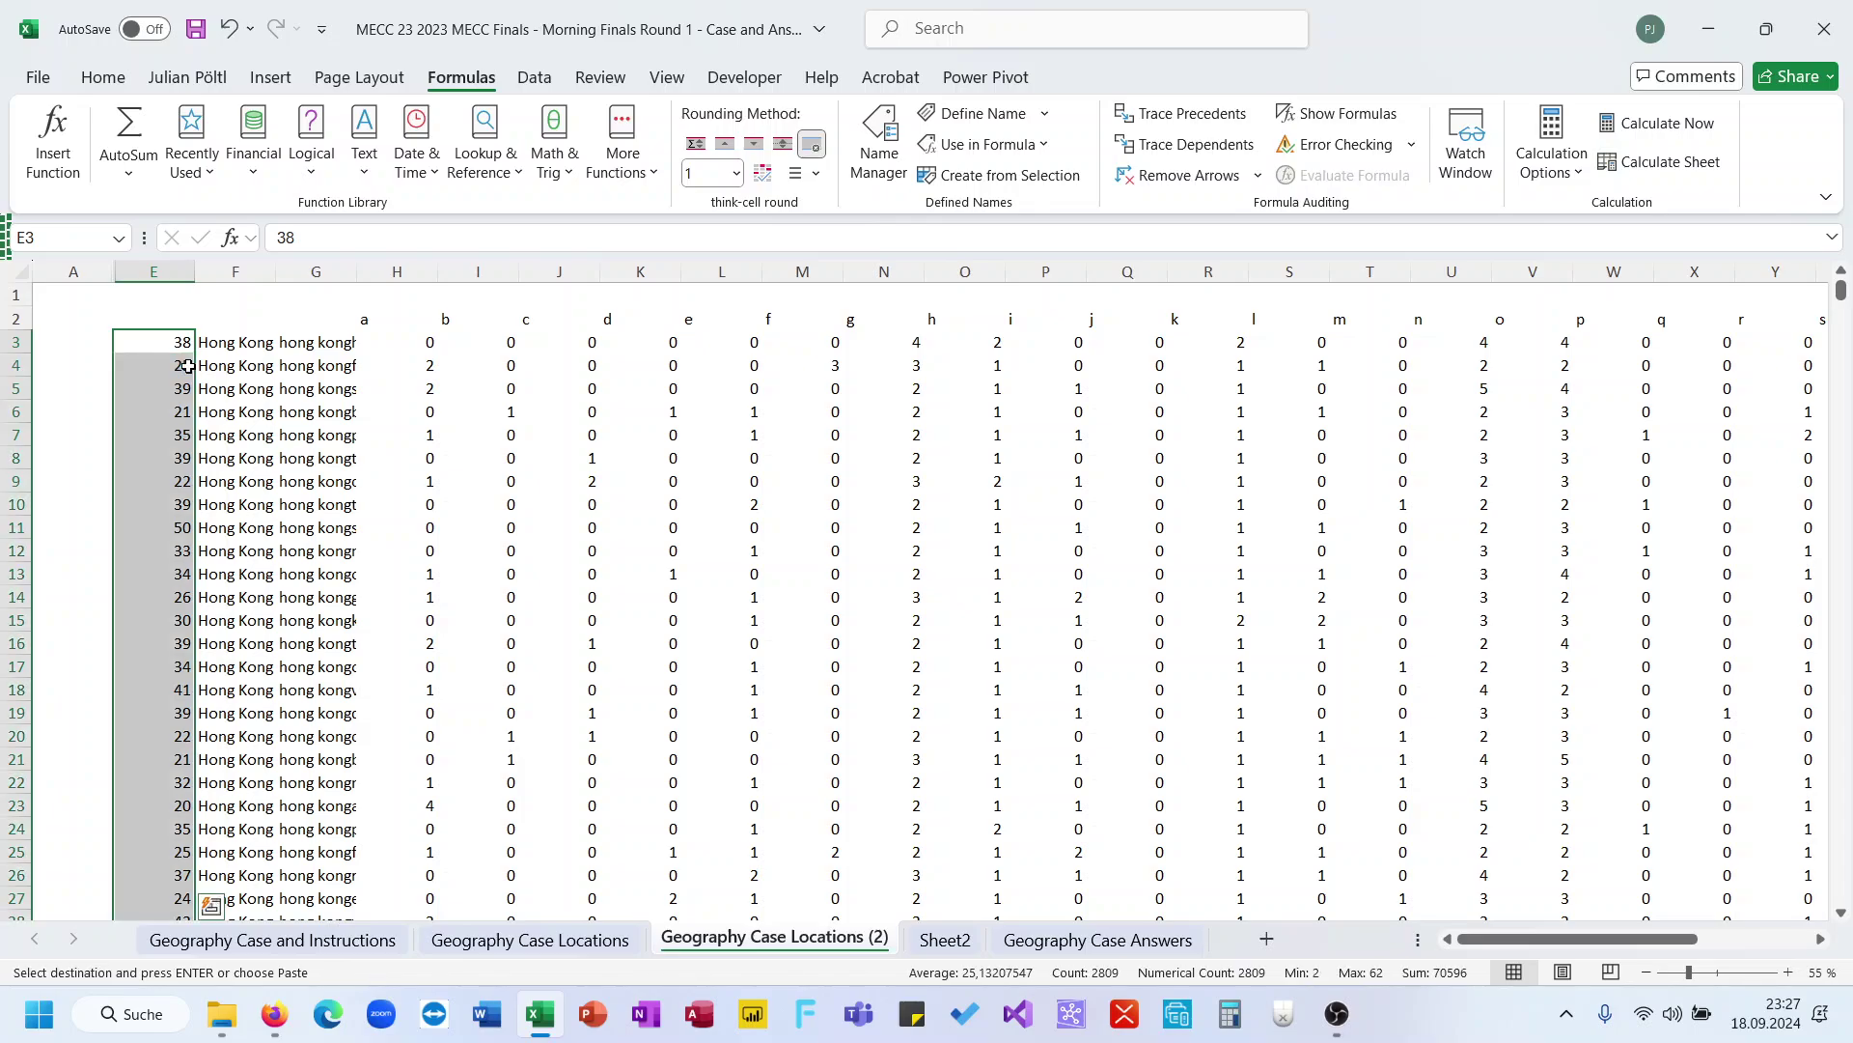
# Check the Level 5 game answers and the total in E212, and view the Geography Case Answers sheet from its beginning
pyautogui.click(272, 940)
pyautogui.scroll(4, 499, 782)
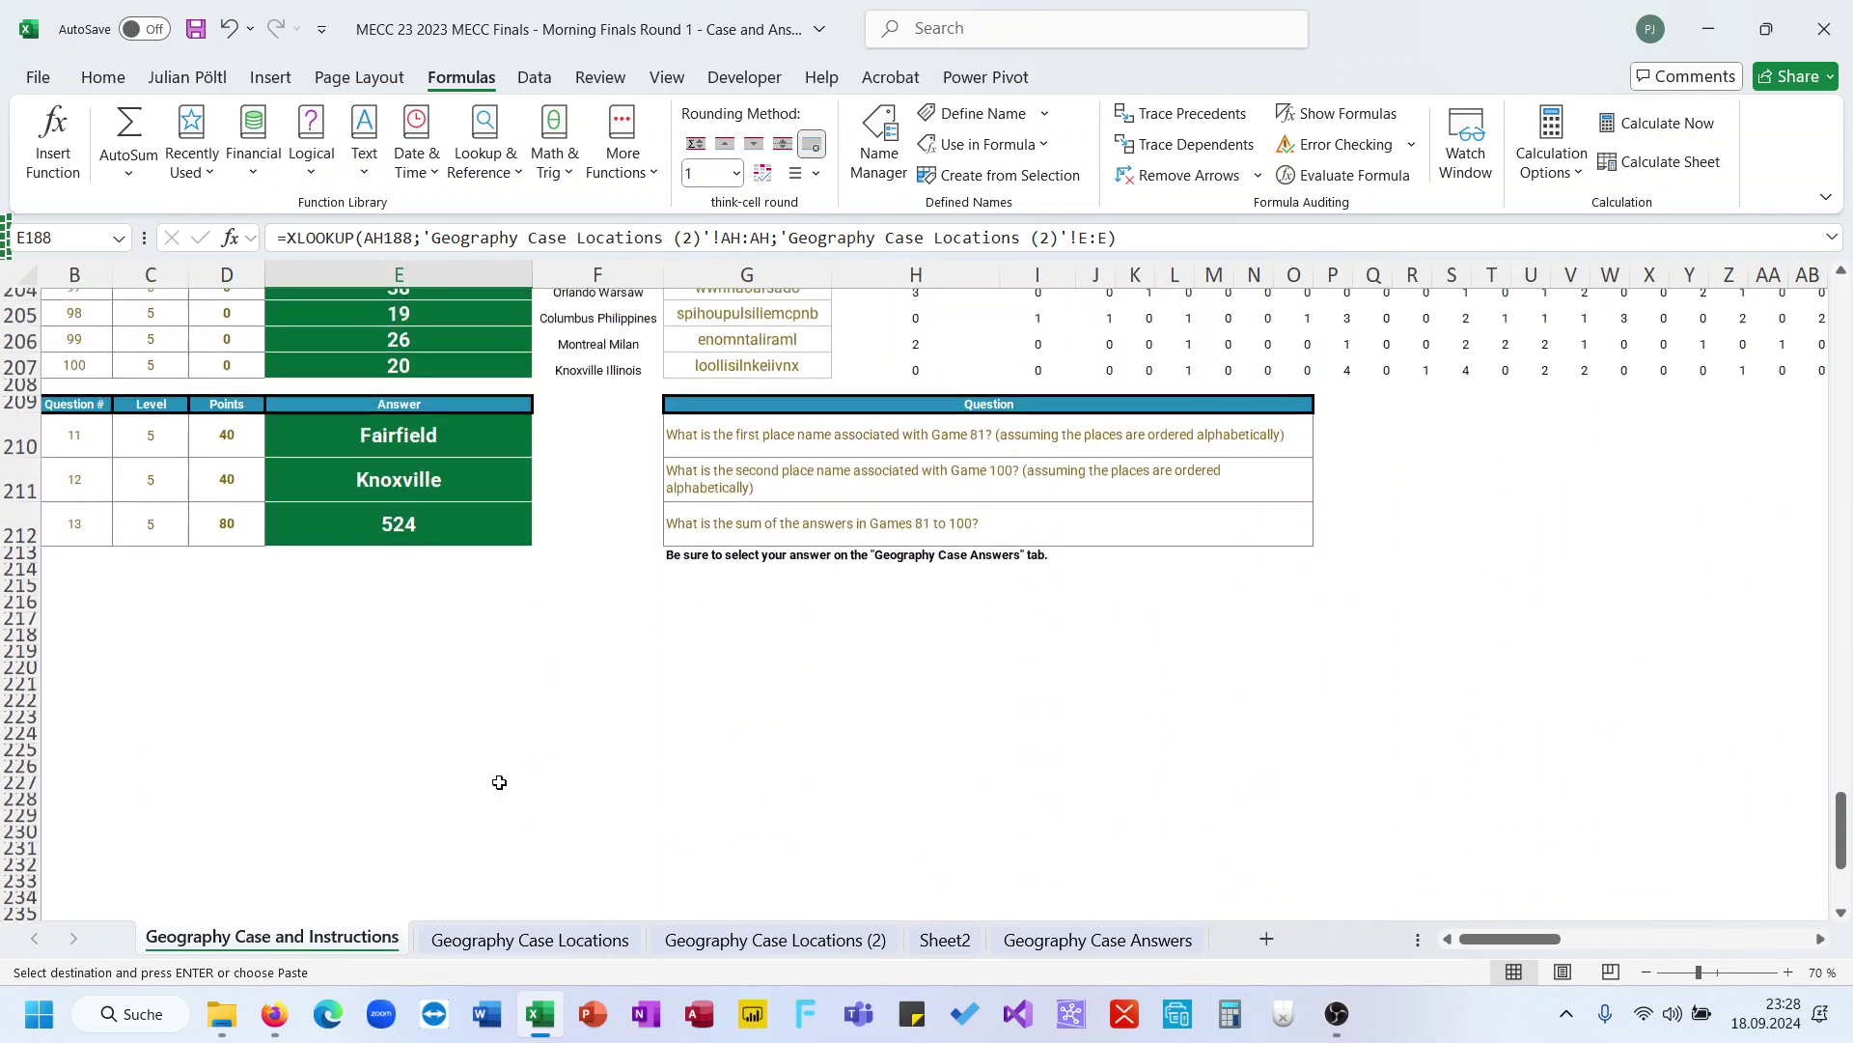
pyautogui.click(447, 744)
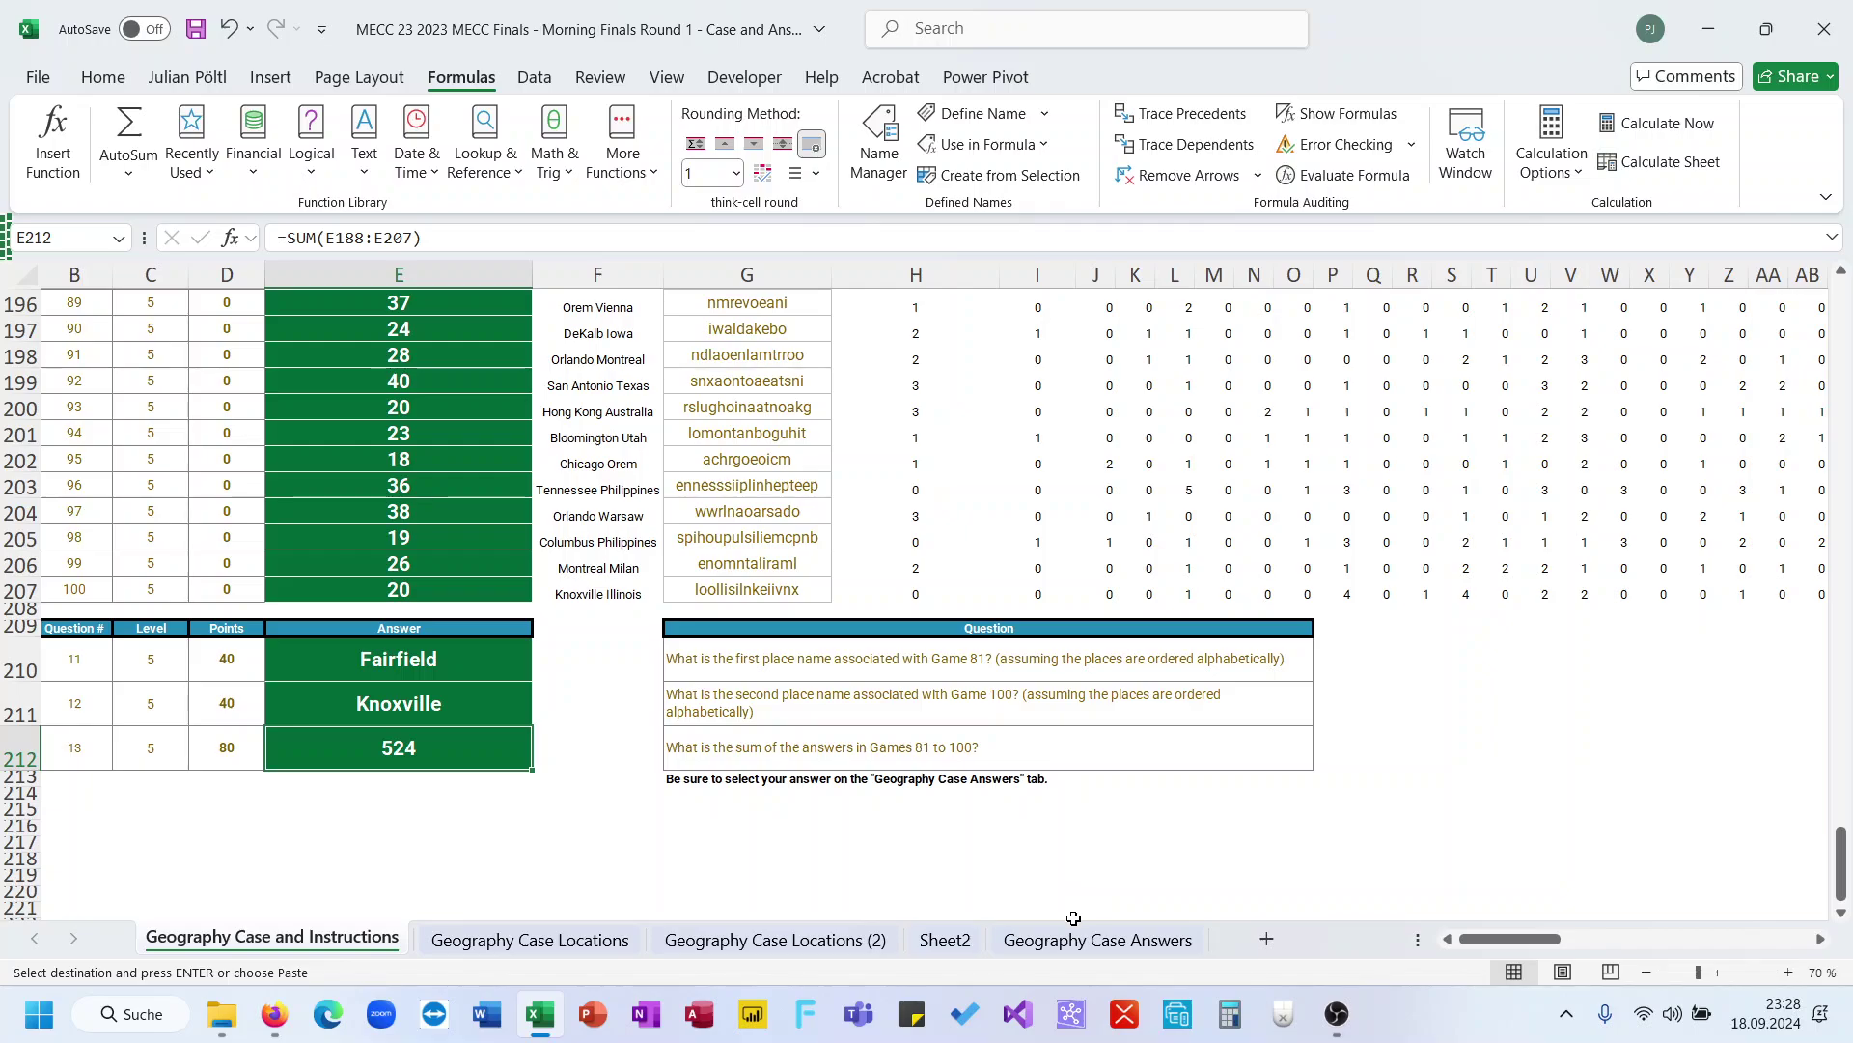
pyautogui.click(1097, 939)
pyautogui.scroll(12, 717, 770)
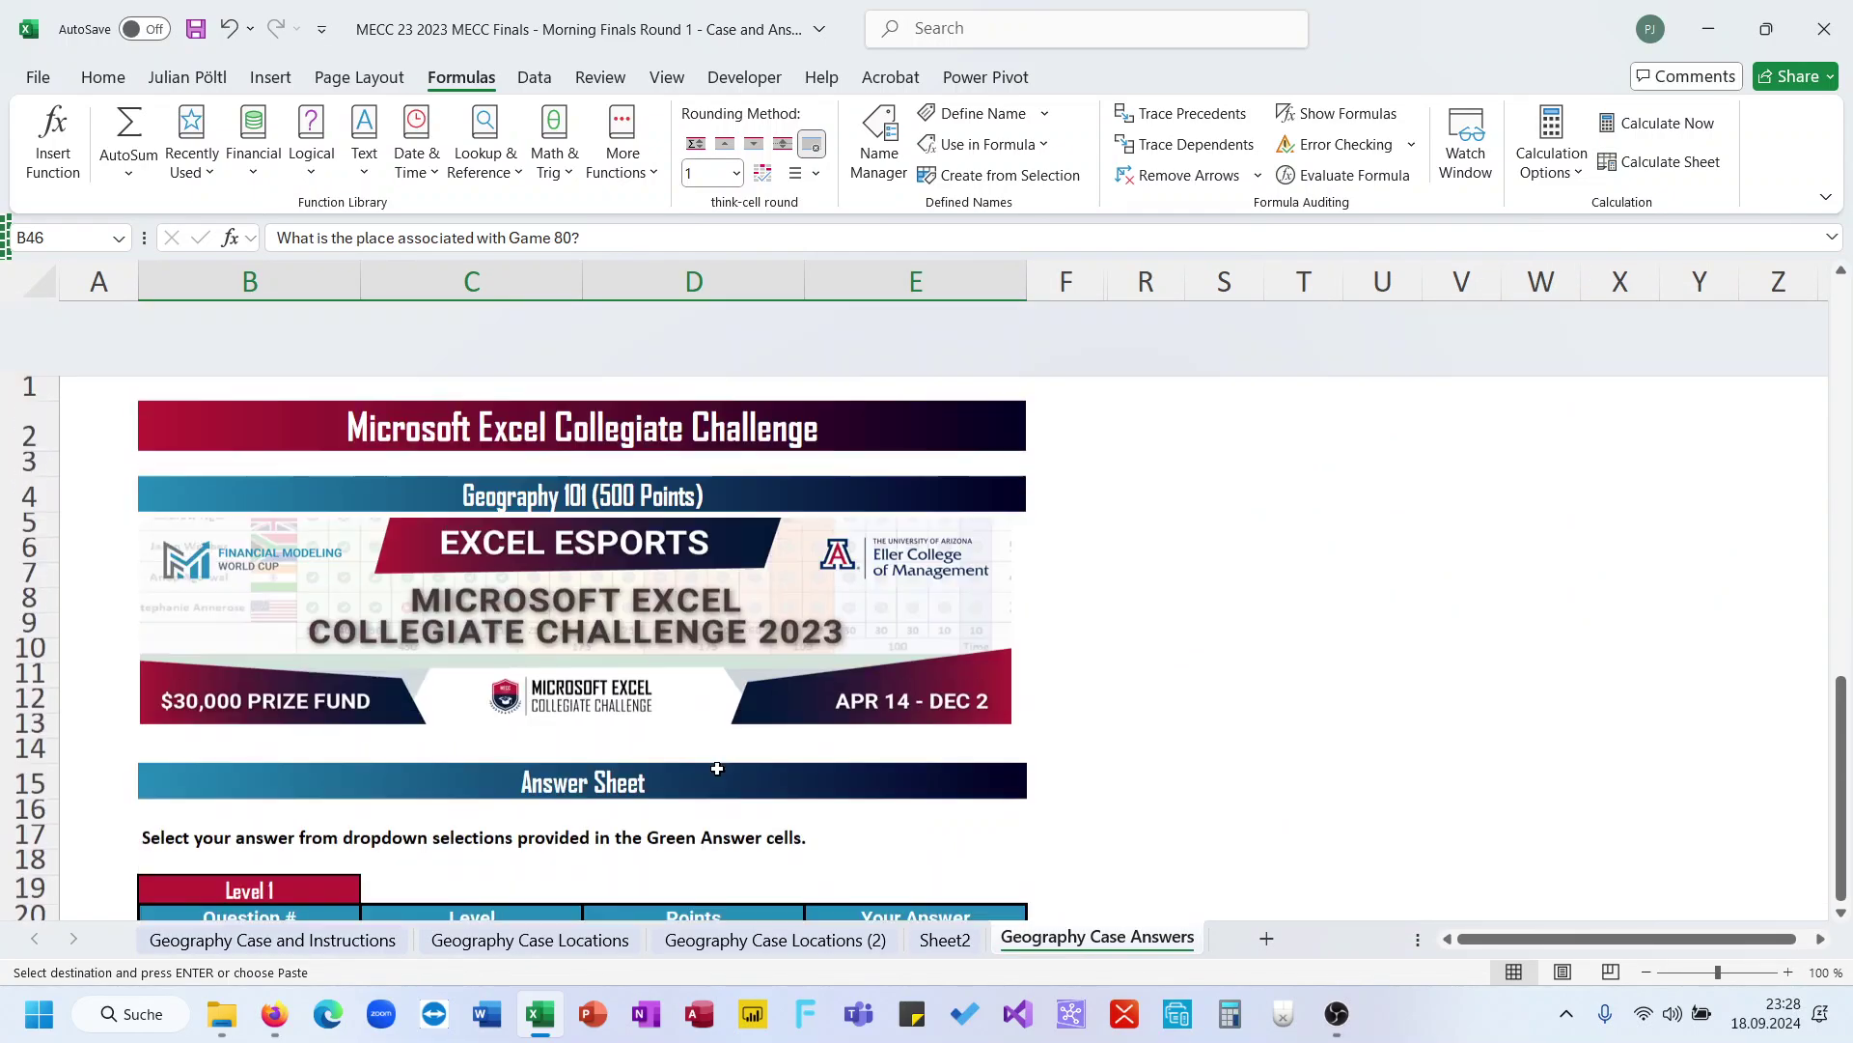
# Review the Level 5 instructions and example on Geography Case and Instructions, and go back through the levels to the case introduction
pyautogui.click(337, 944)
pyautogui.scroll(8, 542, 728)
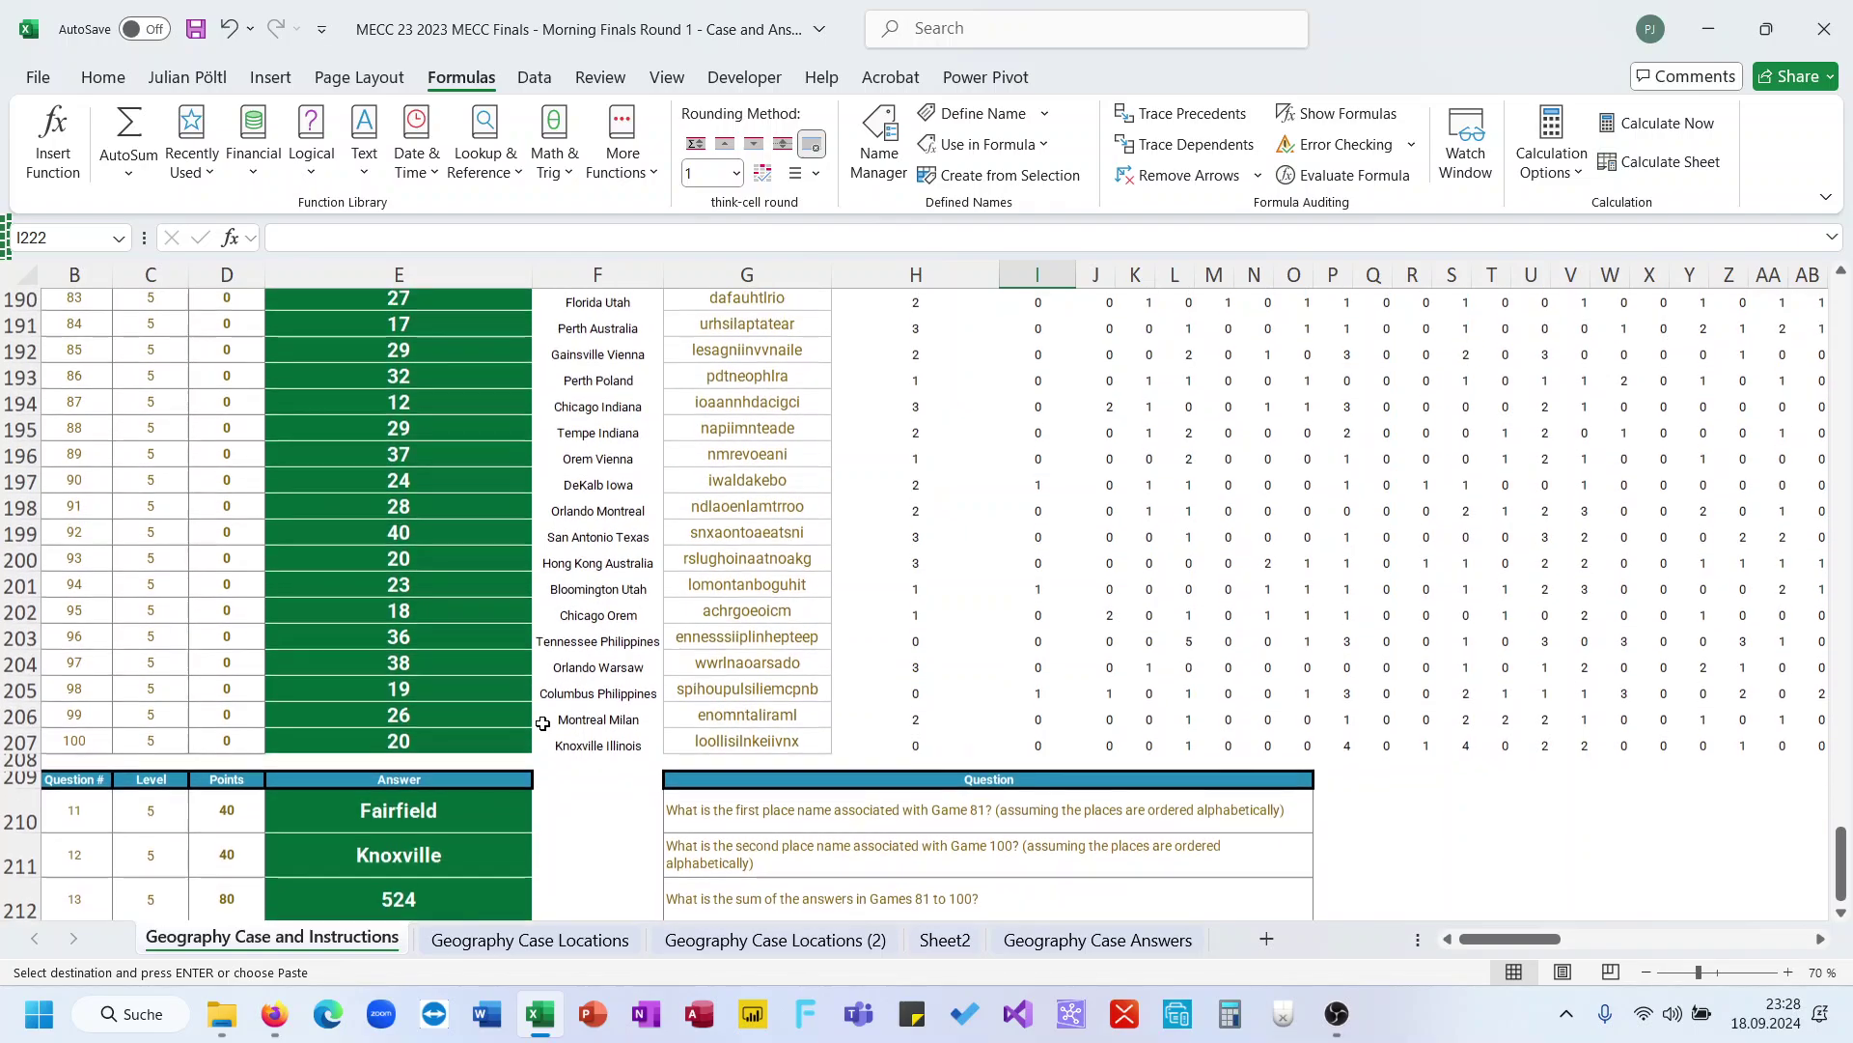
pyautogui.scroll(3, 617, 630)
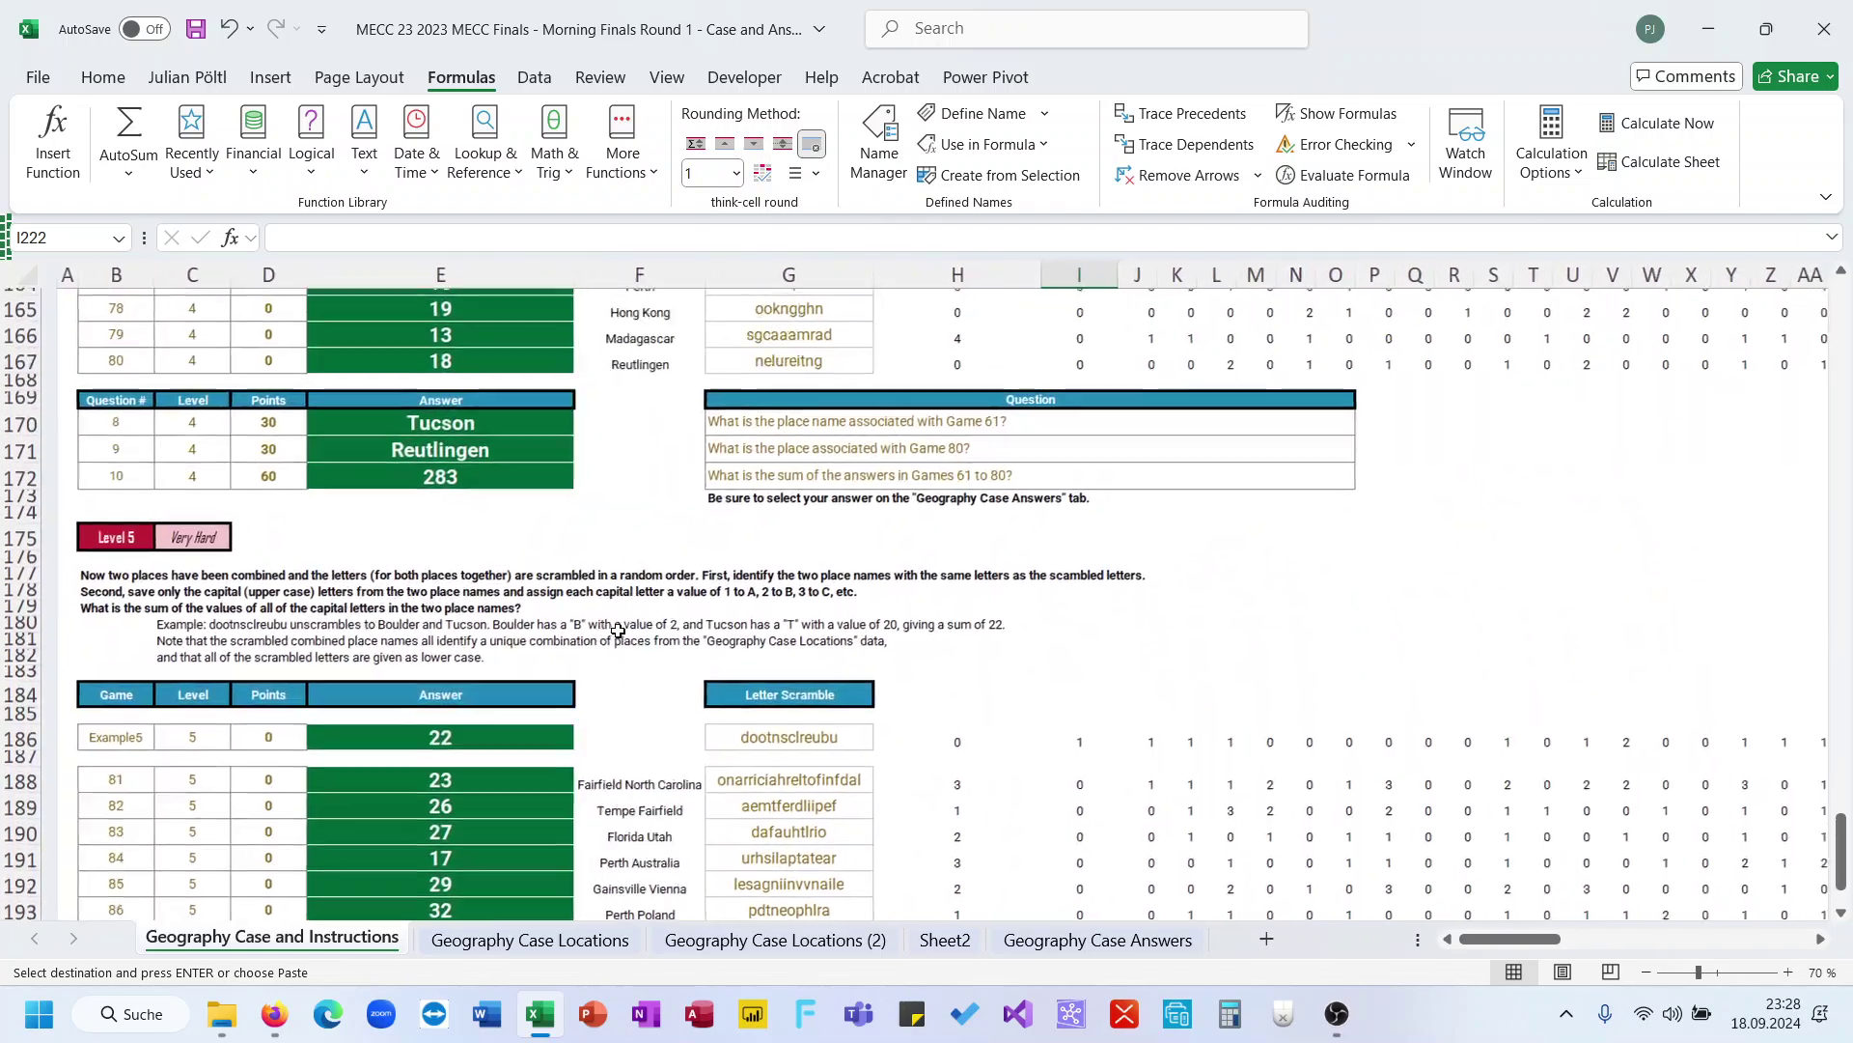
pyautogui.click(491, 649)
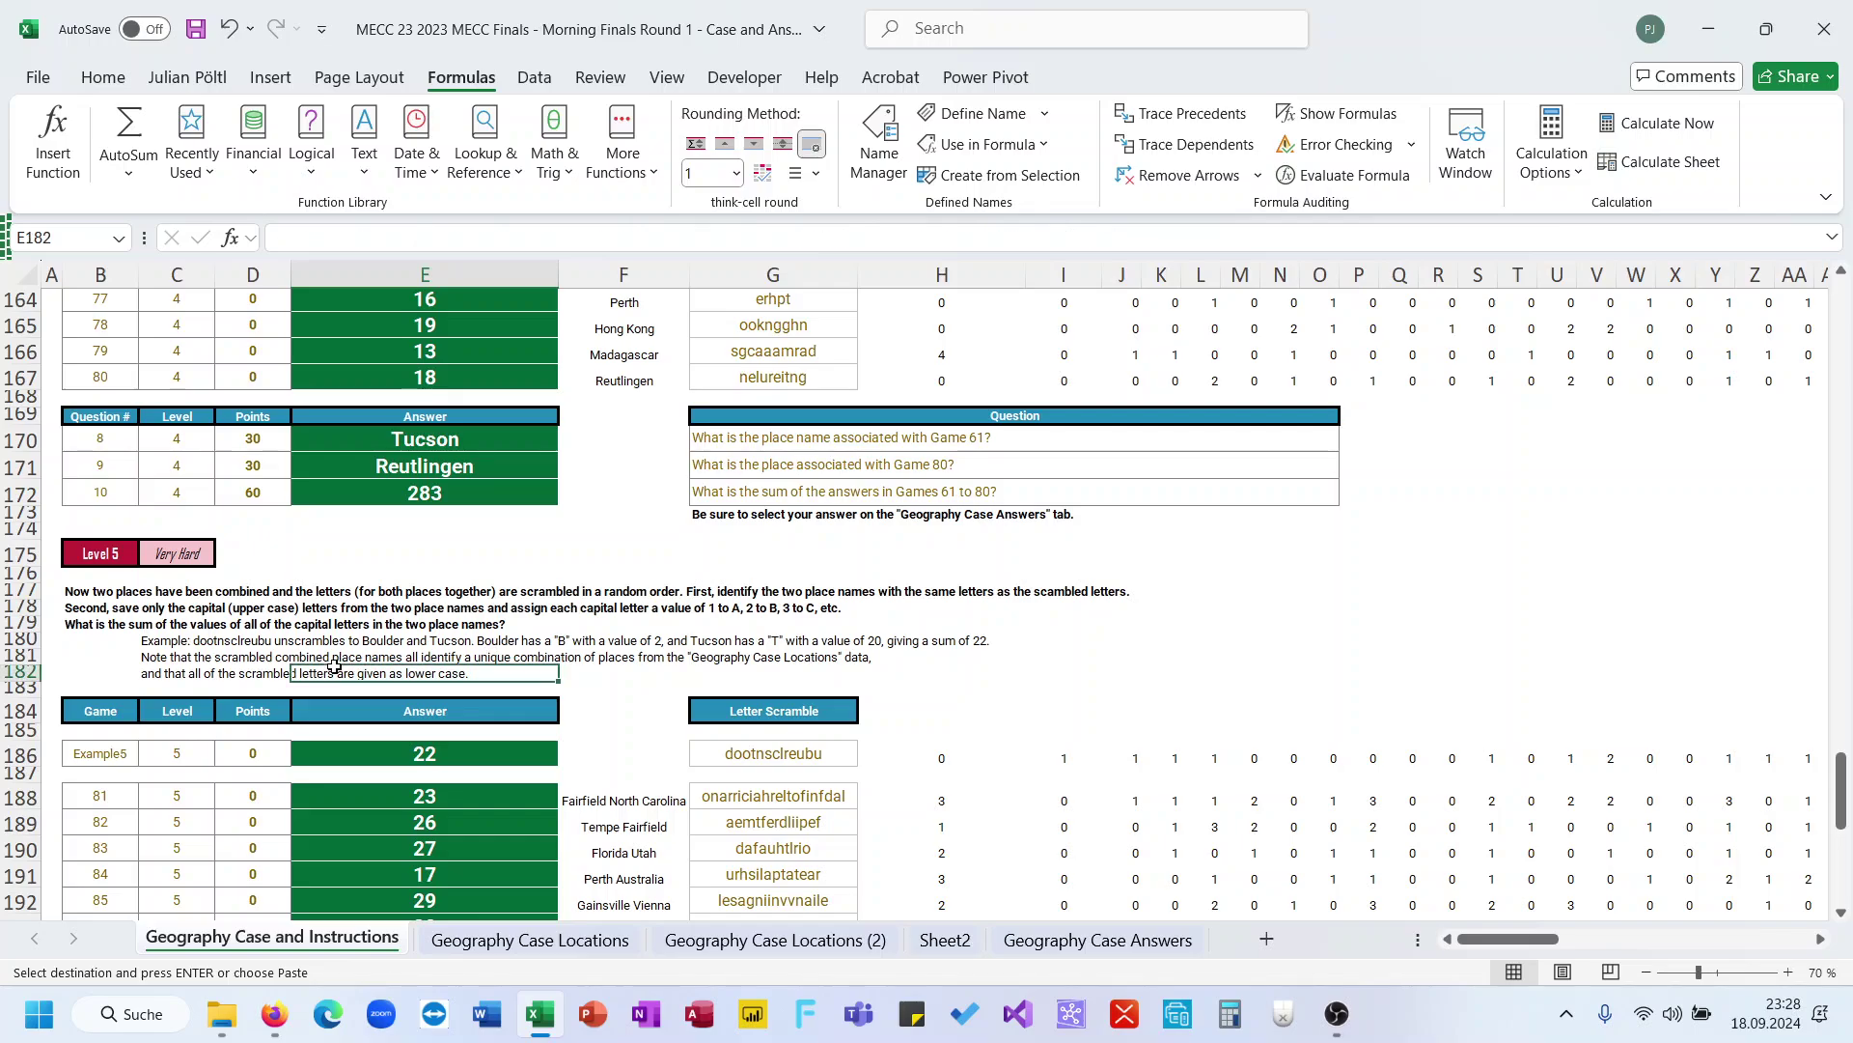
pyautogui.click(211, 649)
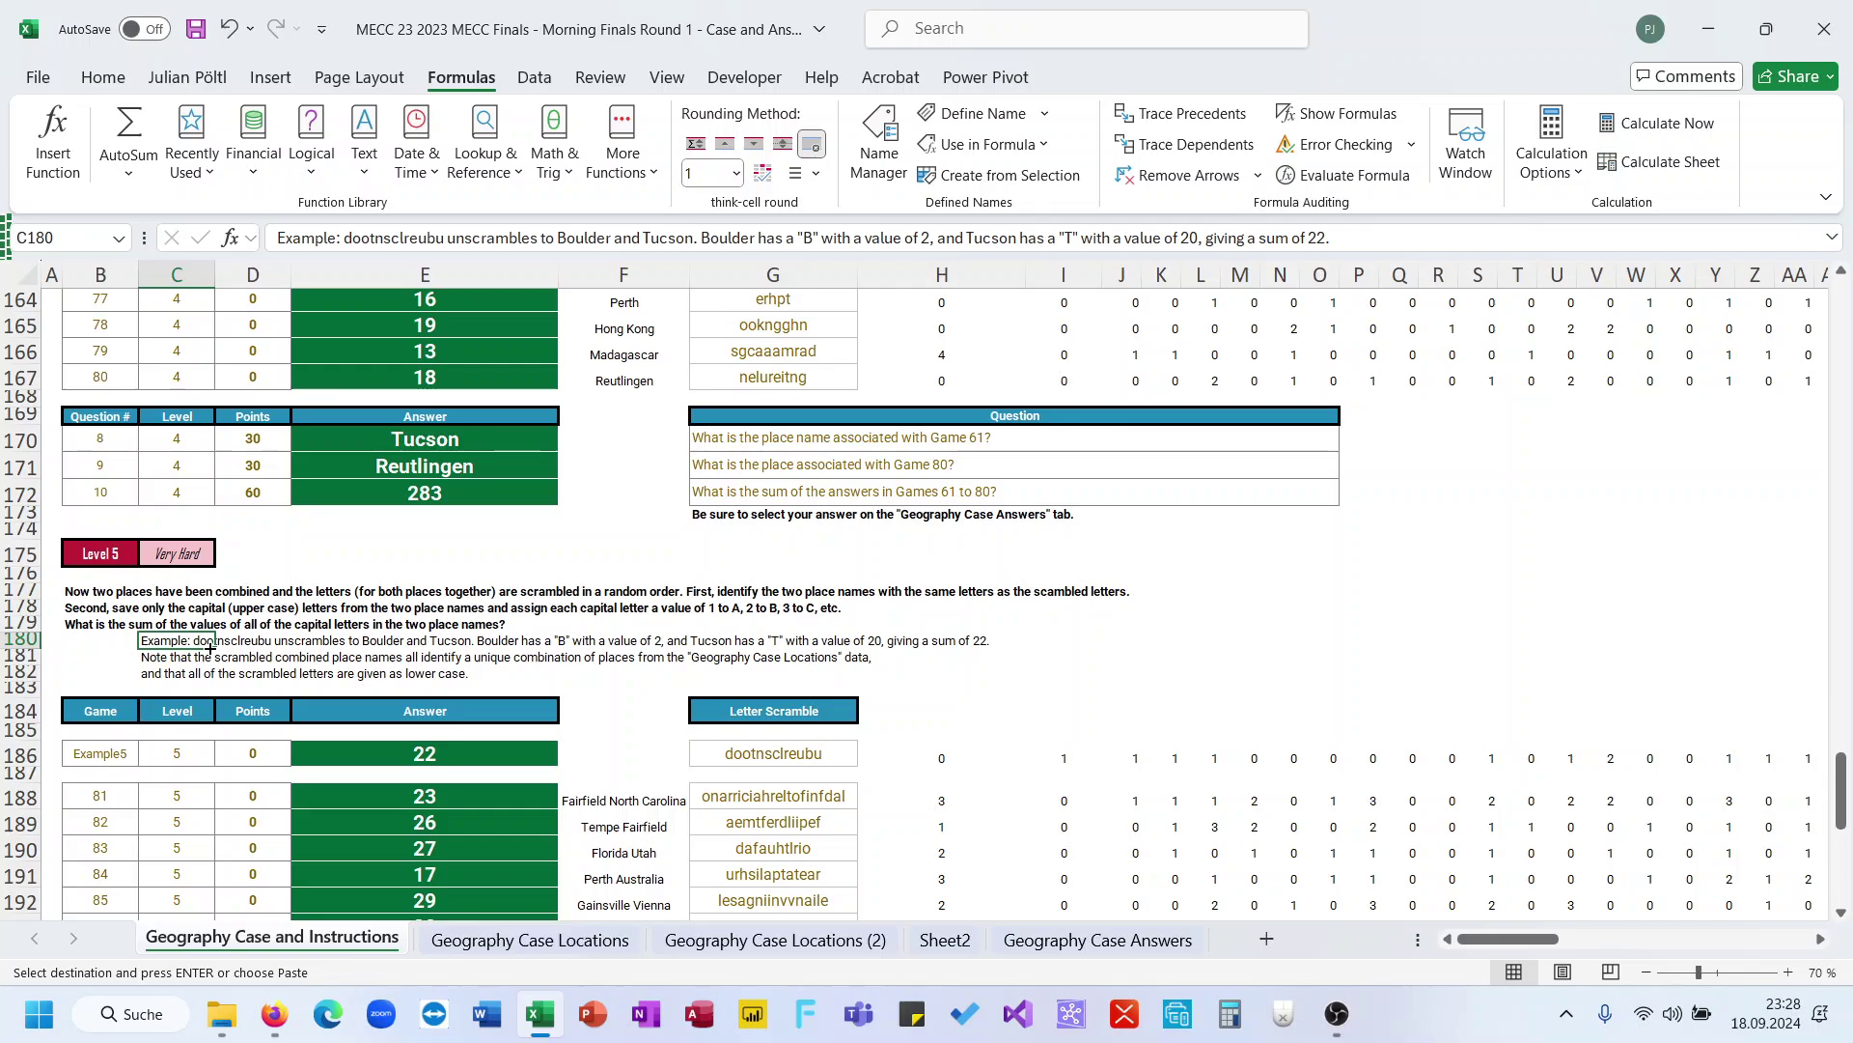
pyautogui.scroll(20, 378, 524)
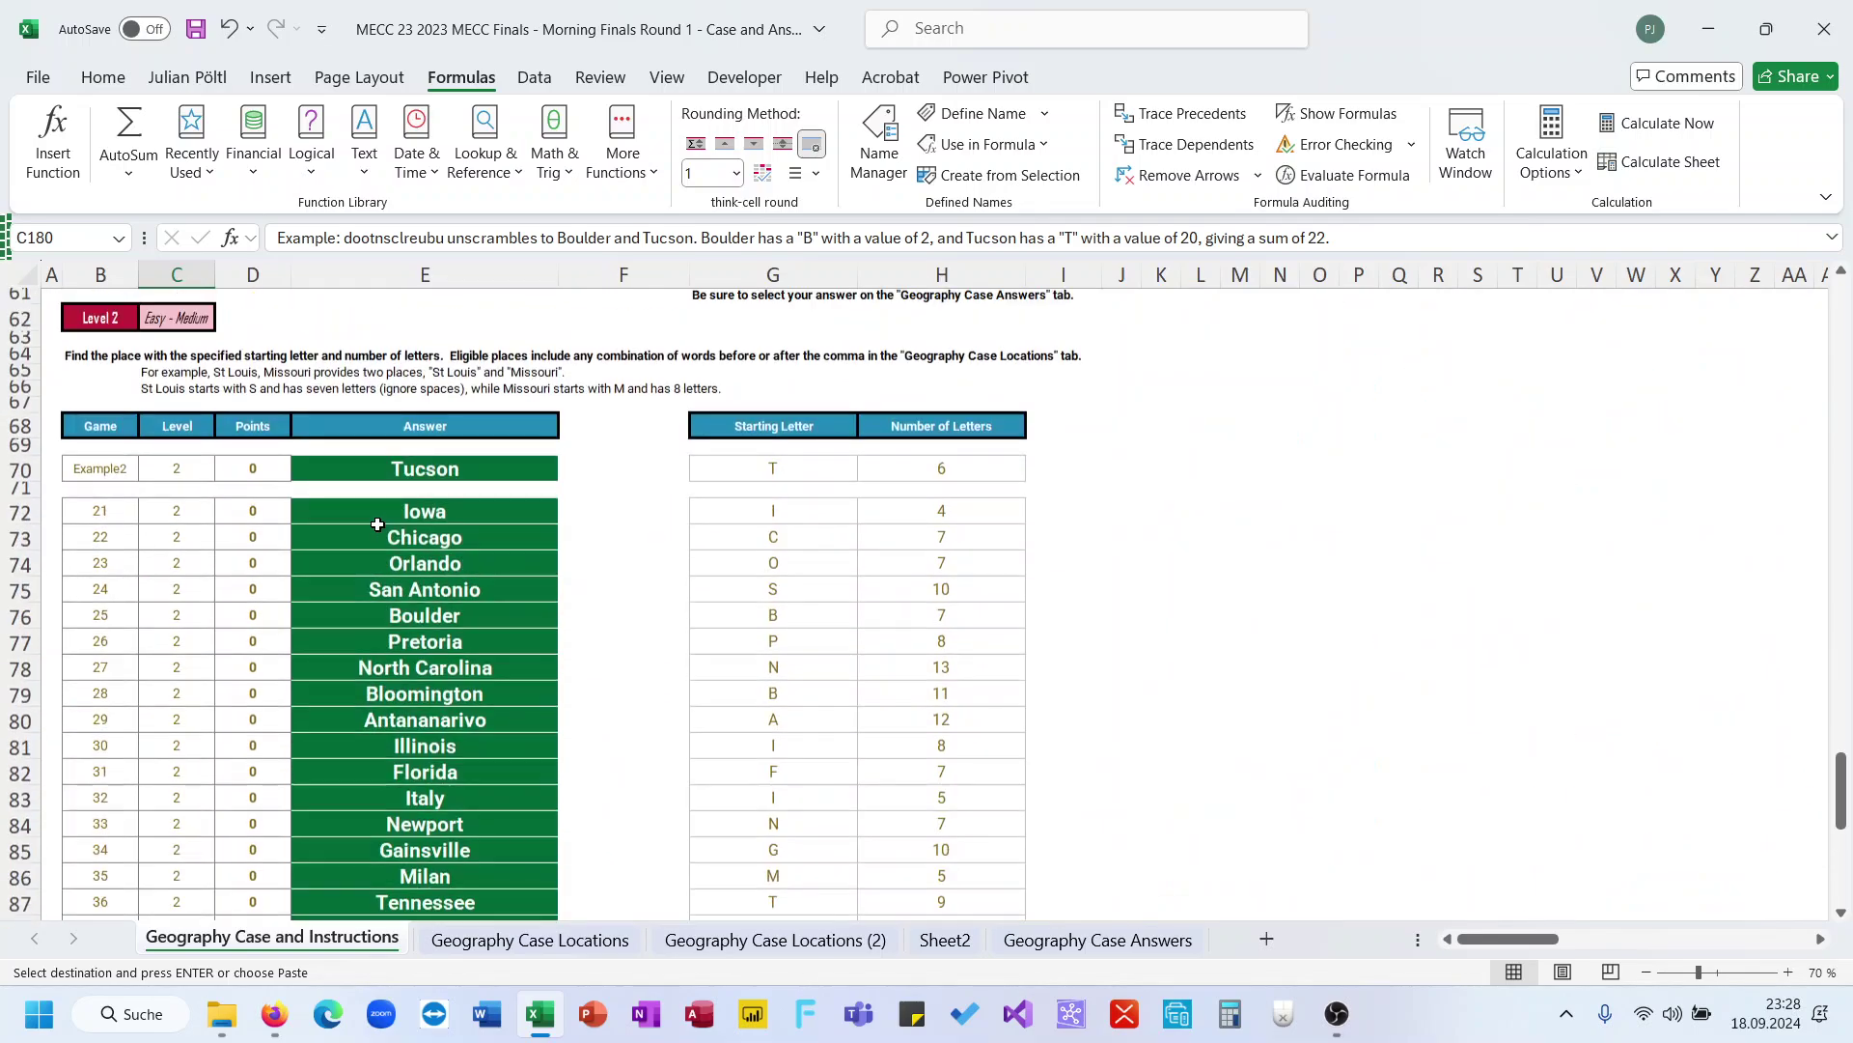
pyautogui.scroll(-1, 636, 759)
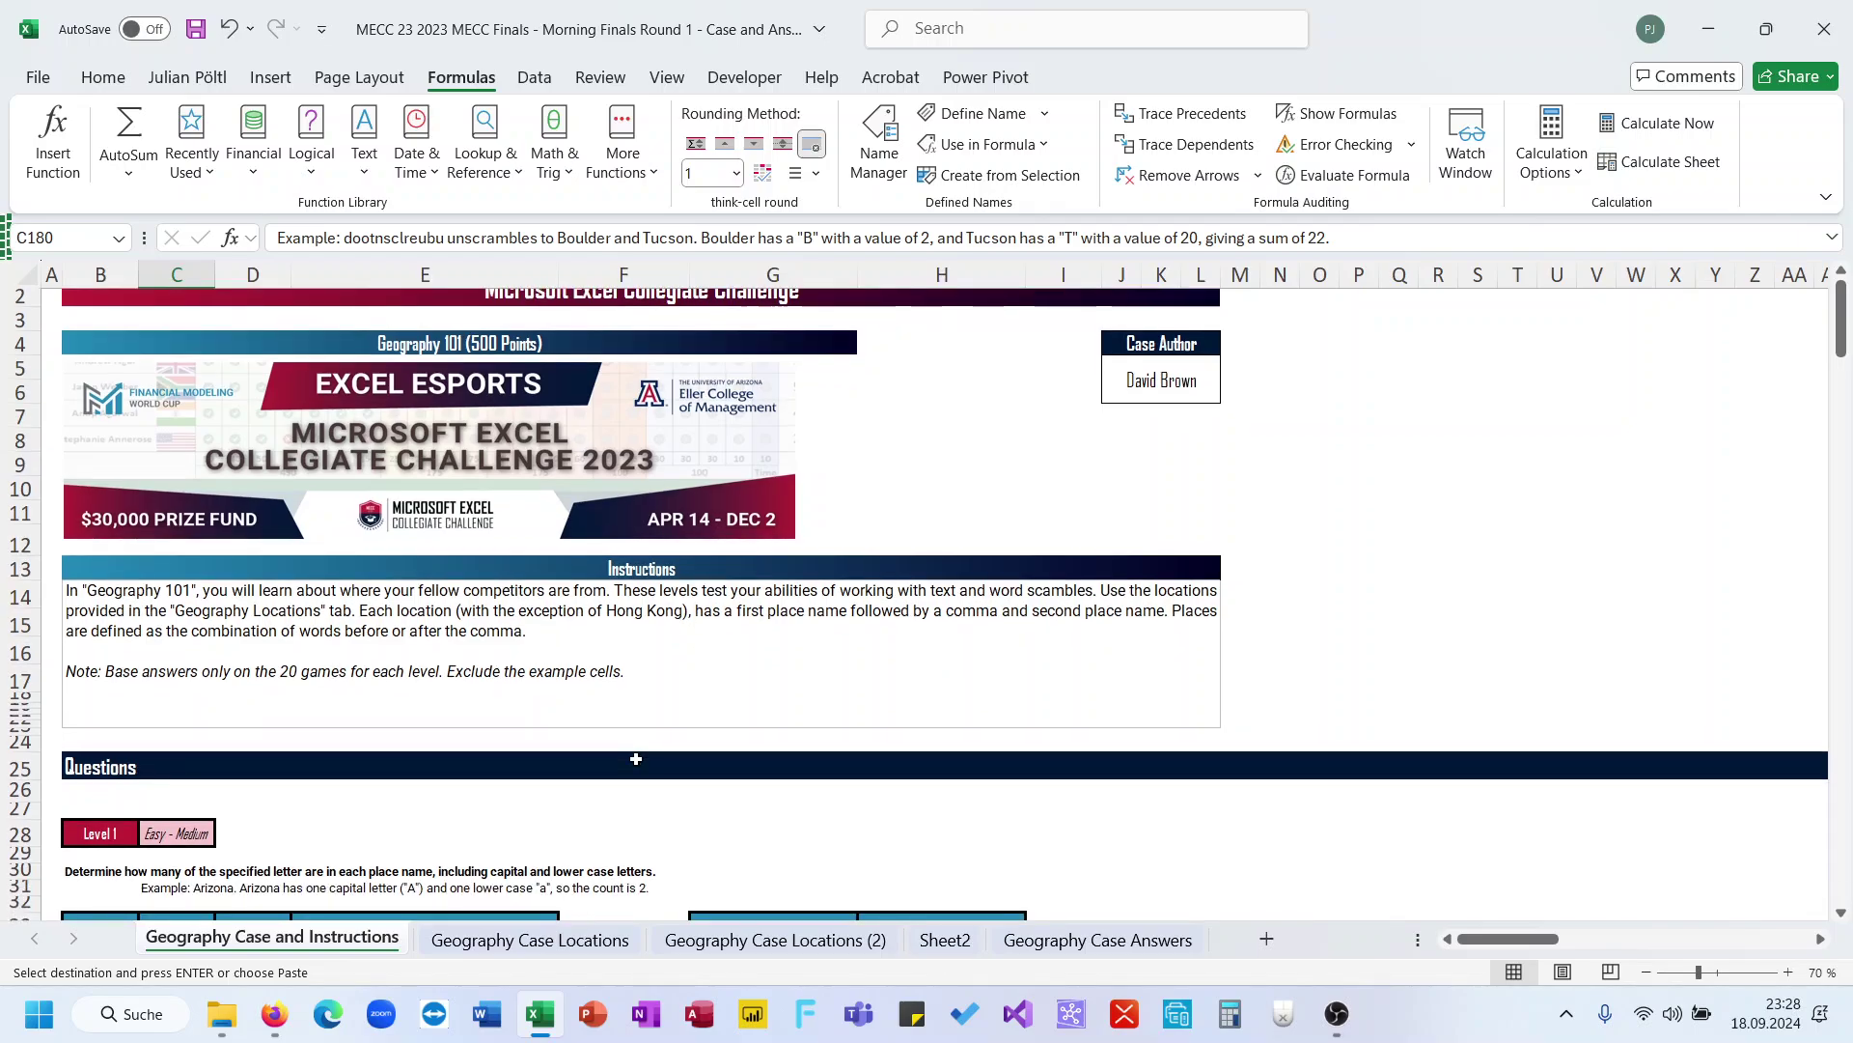
pyautogui.scroll(1, 637, 758)
pyautogui.scroll(-1, 636, 759)
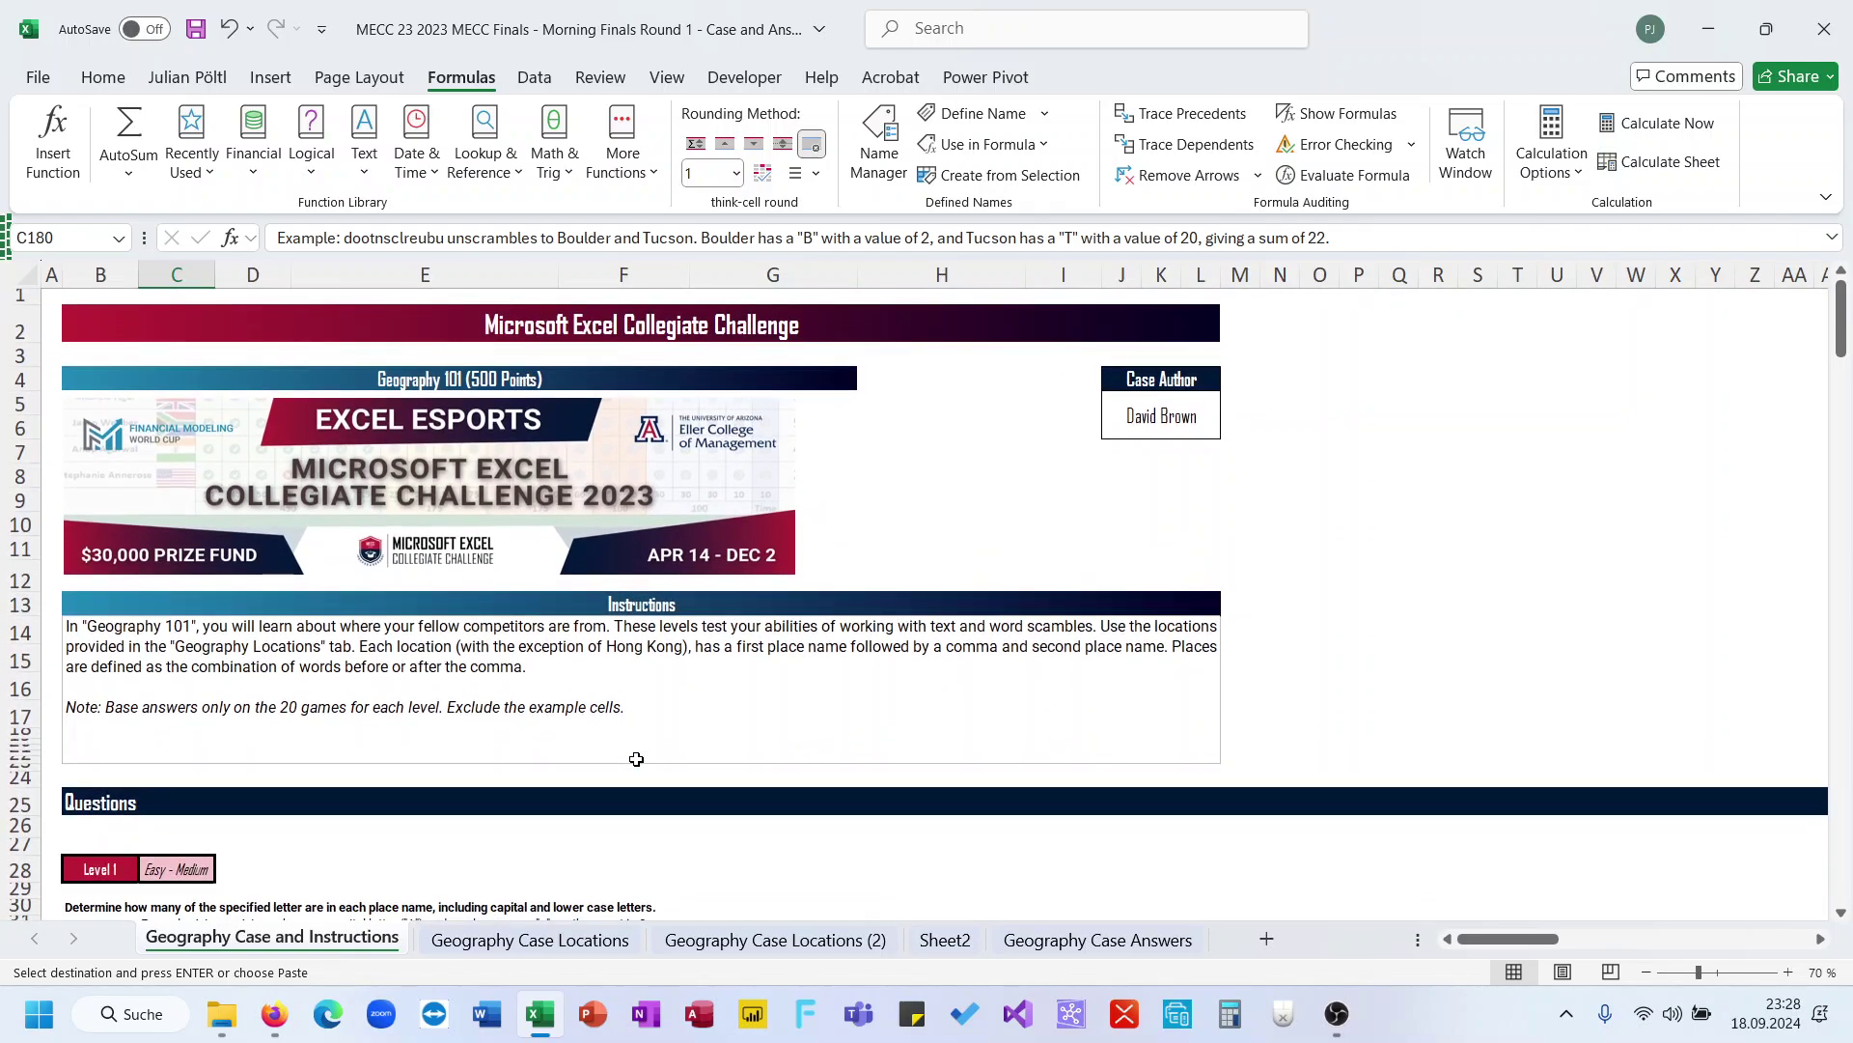